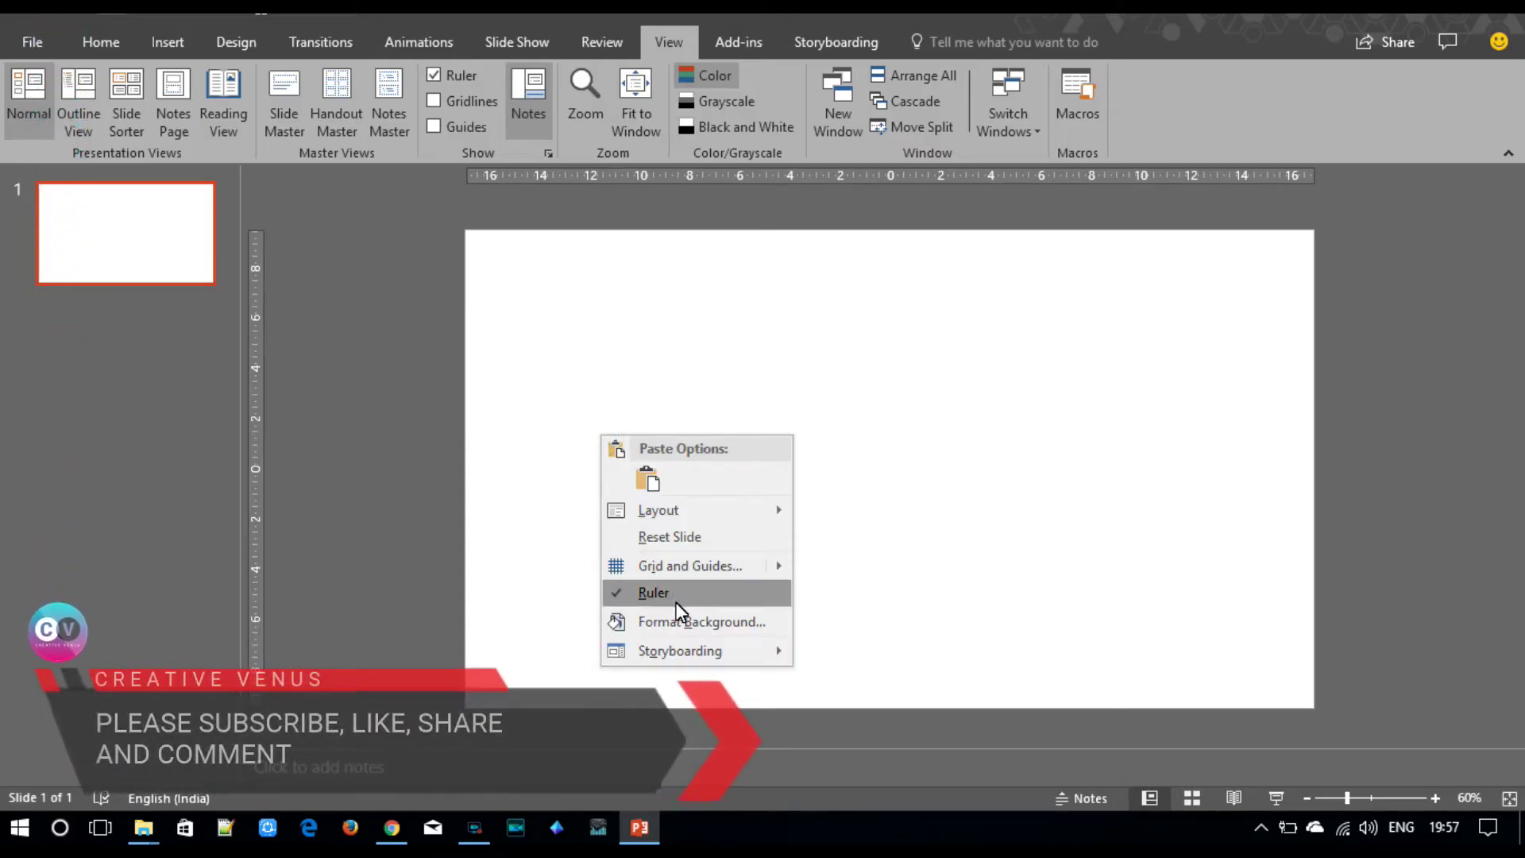
- Fill the slide background with the skyline photo pexels-photo-313032.jpeg from the Video 233 folder
{"action": "left_click", "coordinate": [679, 624]}
{"action": "left_click", "coordinate": [1273, 366]}
{"action": "left_click", "coordinate": [1279, 479]}
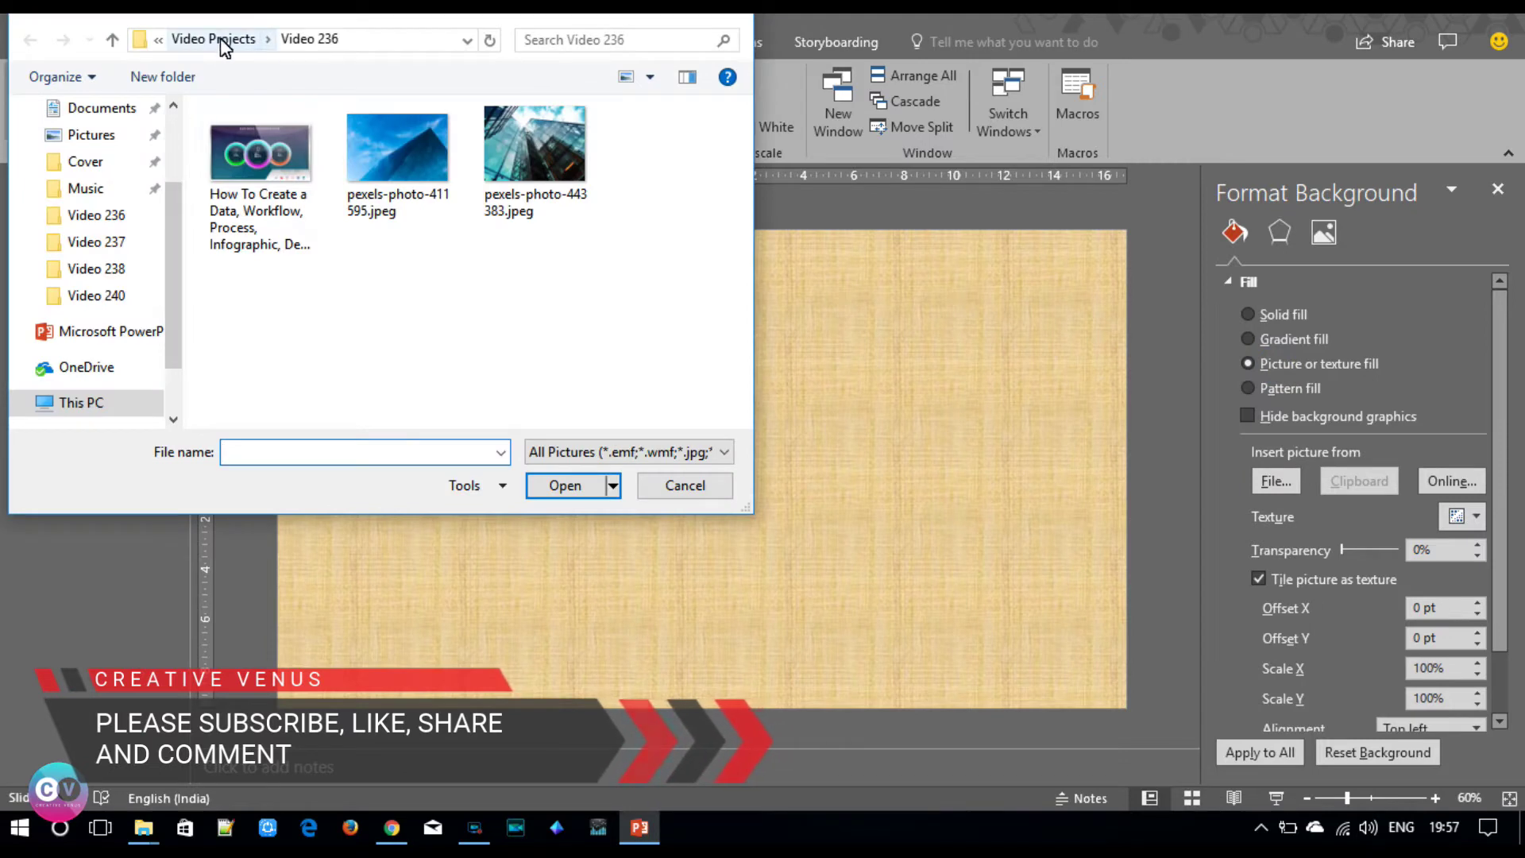
{"action": "left_click", "coordinate": [228, 39]}
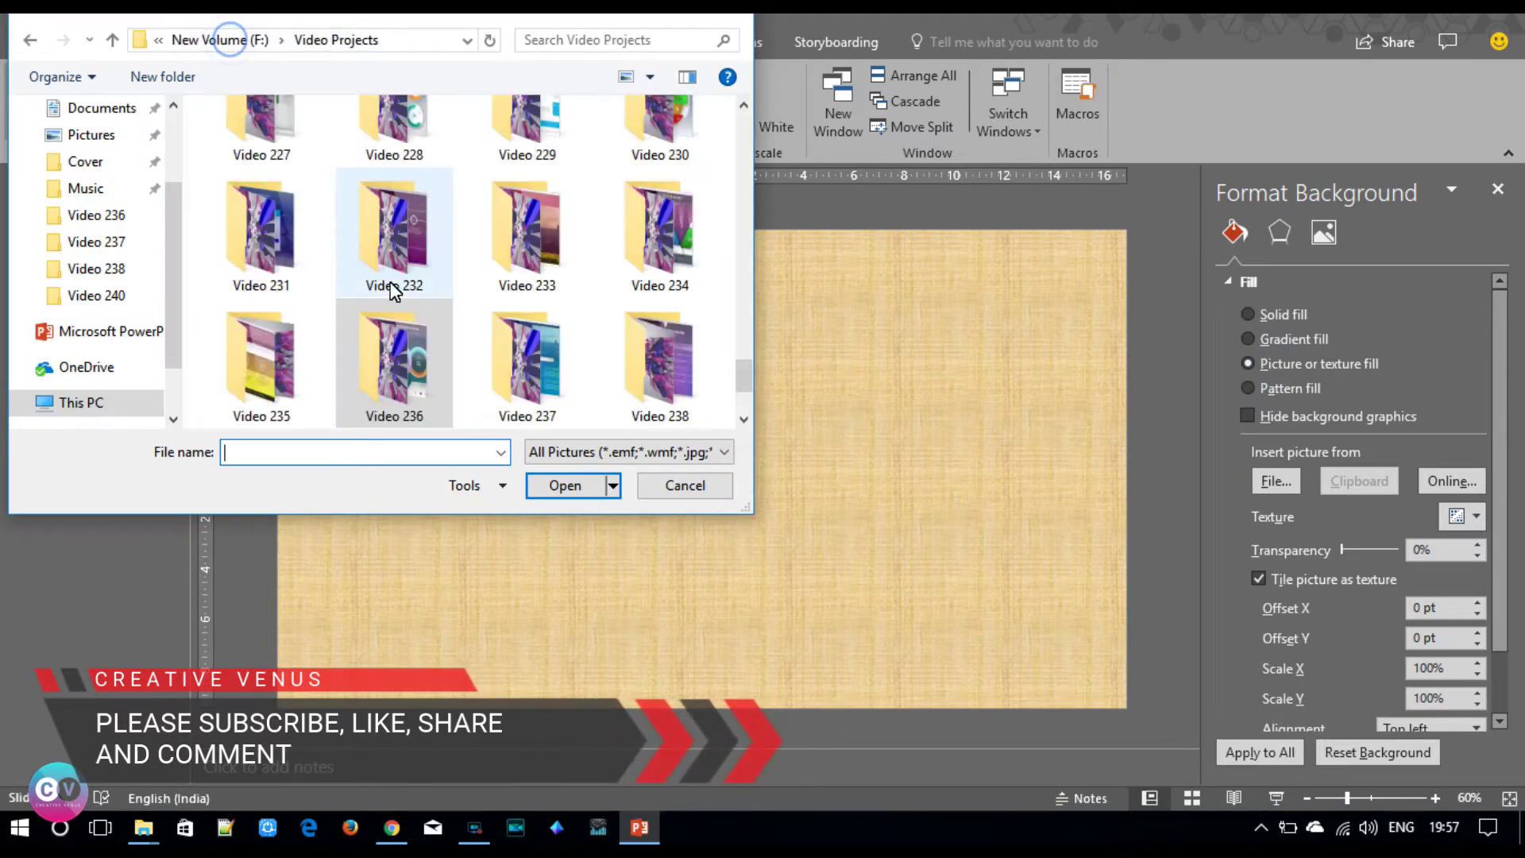
{"action": "double_click", "coordinate": [529, 267]}
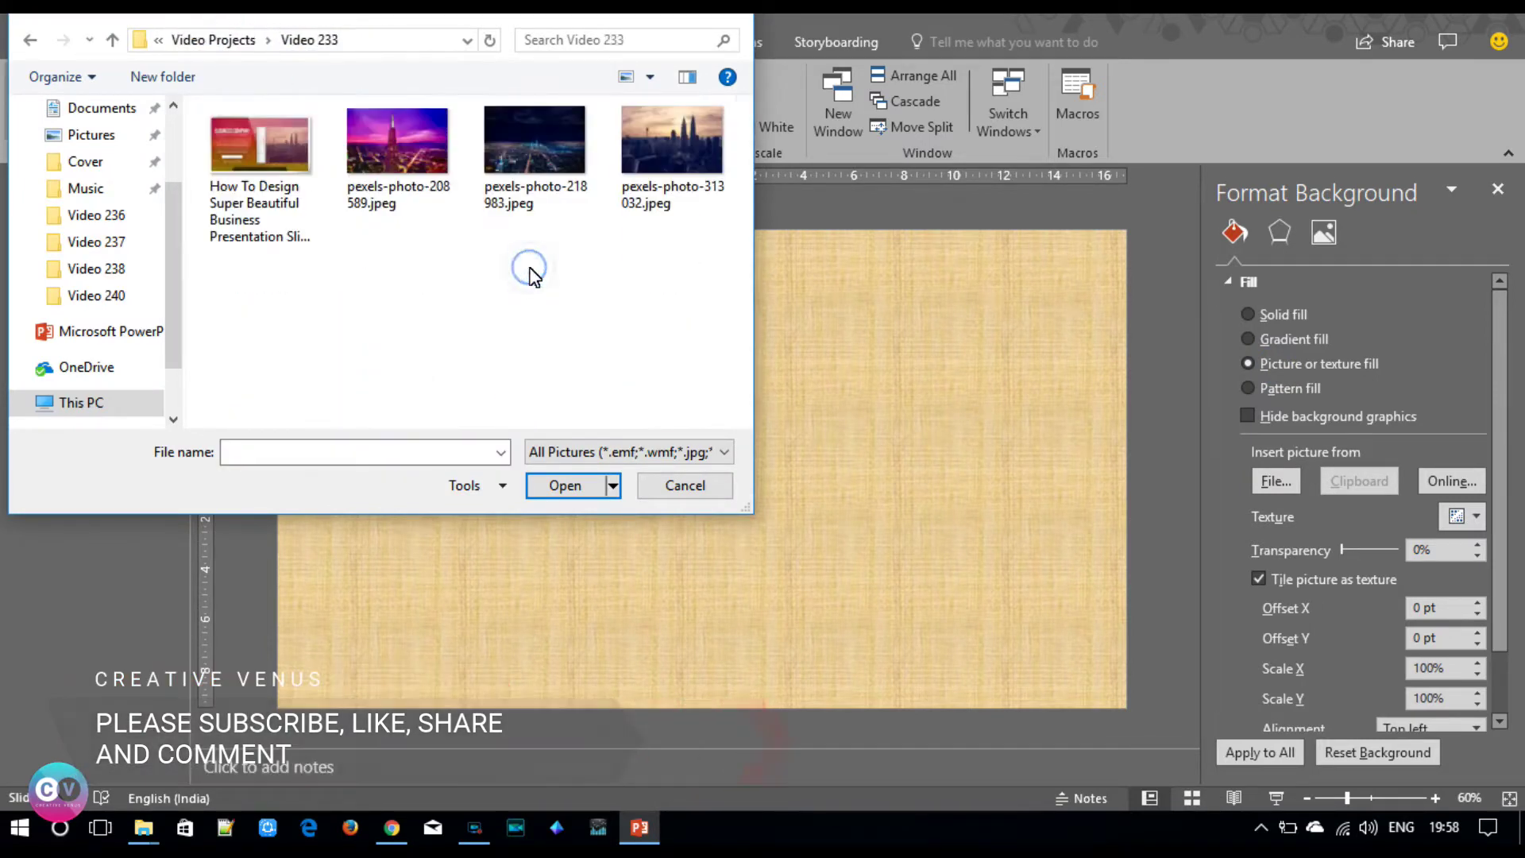
{"action": "left_click", "coordinate": [659, 140]}
{"action": "left_click", "coordinate": [584, 486]}
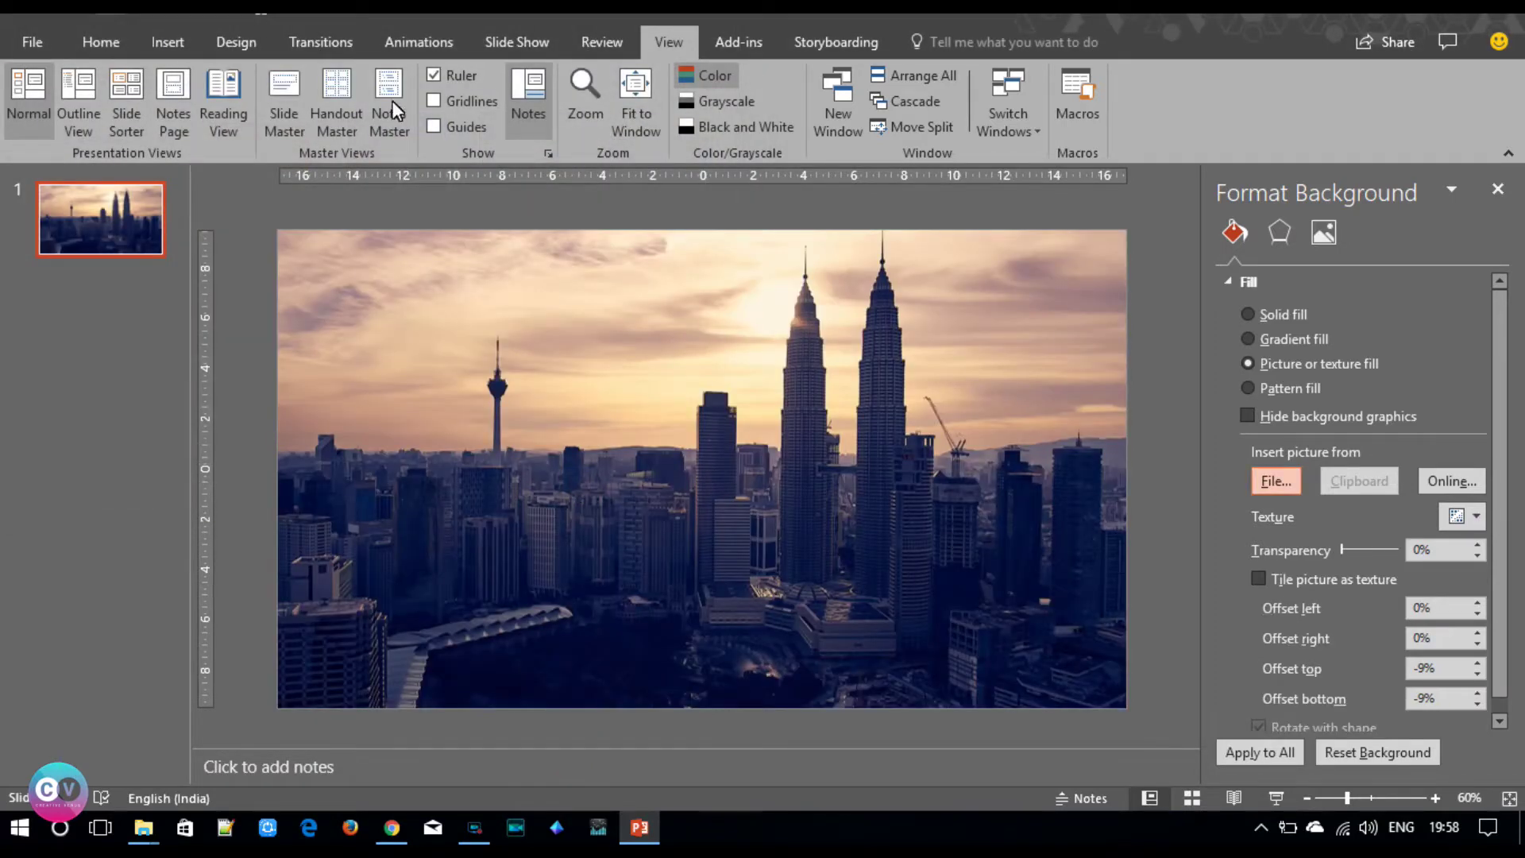
{"action": "left_click", "coordinate": [148, 41]}
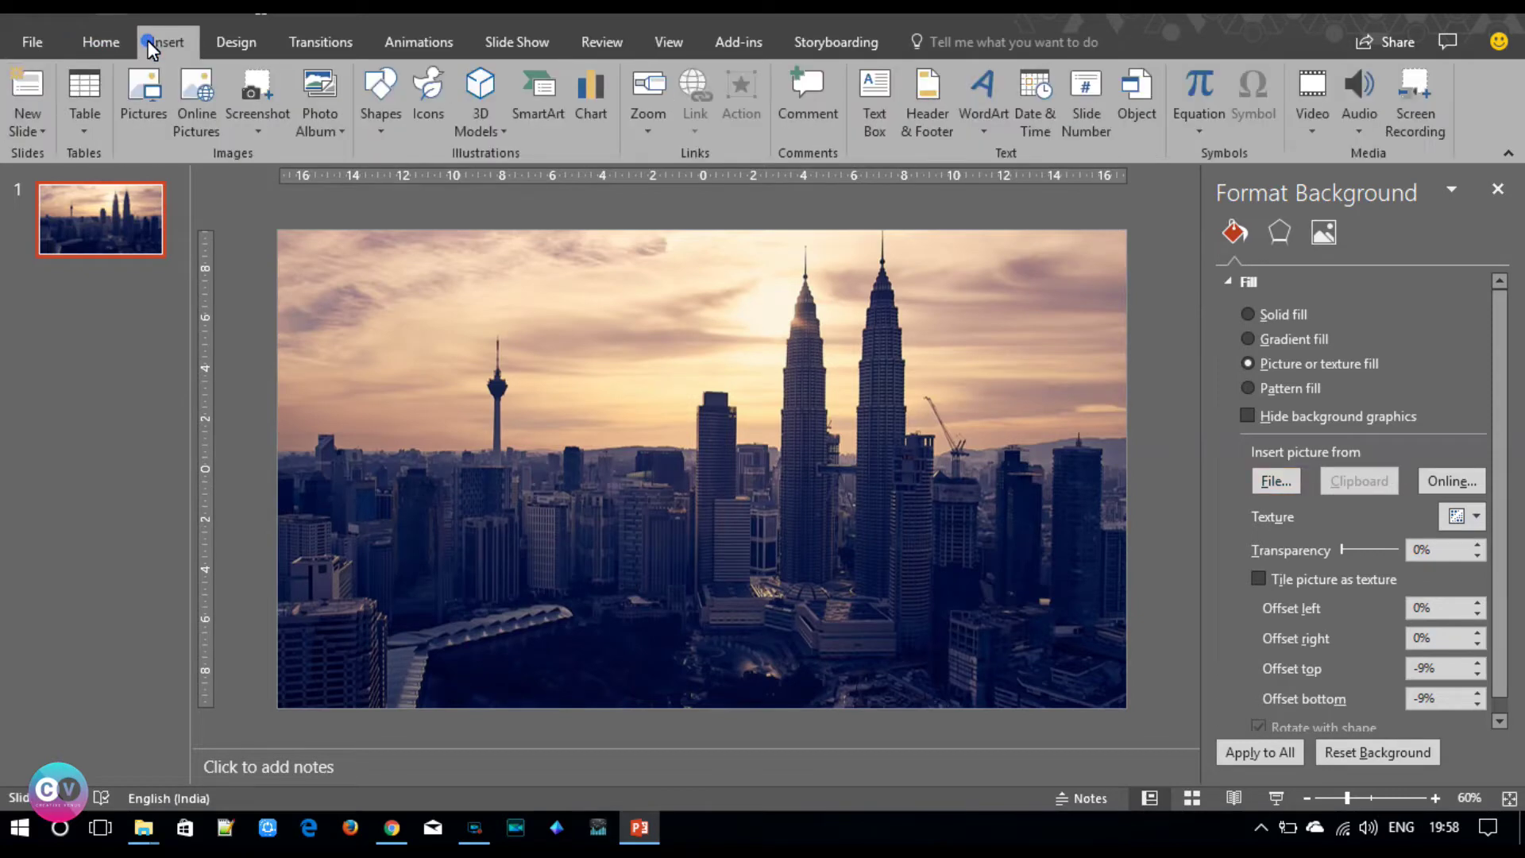
- Draw a rectangle across the whole slide, then narrow it slightly from the right
{"action": "left_click", "coordinate": [388, 130]}
{"action": "left_click", "coordinate": [458, 191]}
{"action": "left_click_drag", "start_coordinate": [279, 232], "coordinate": [1126, 729]}
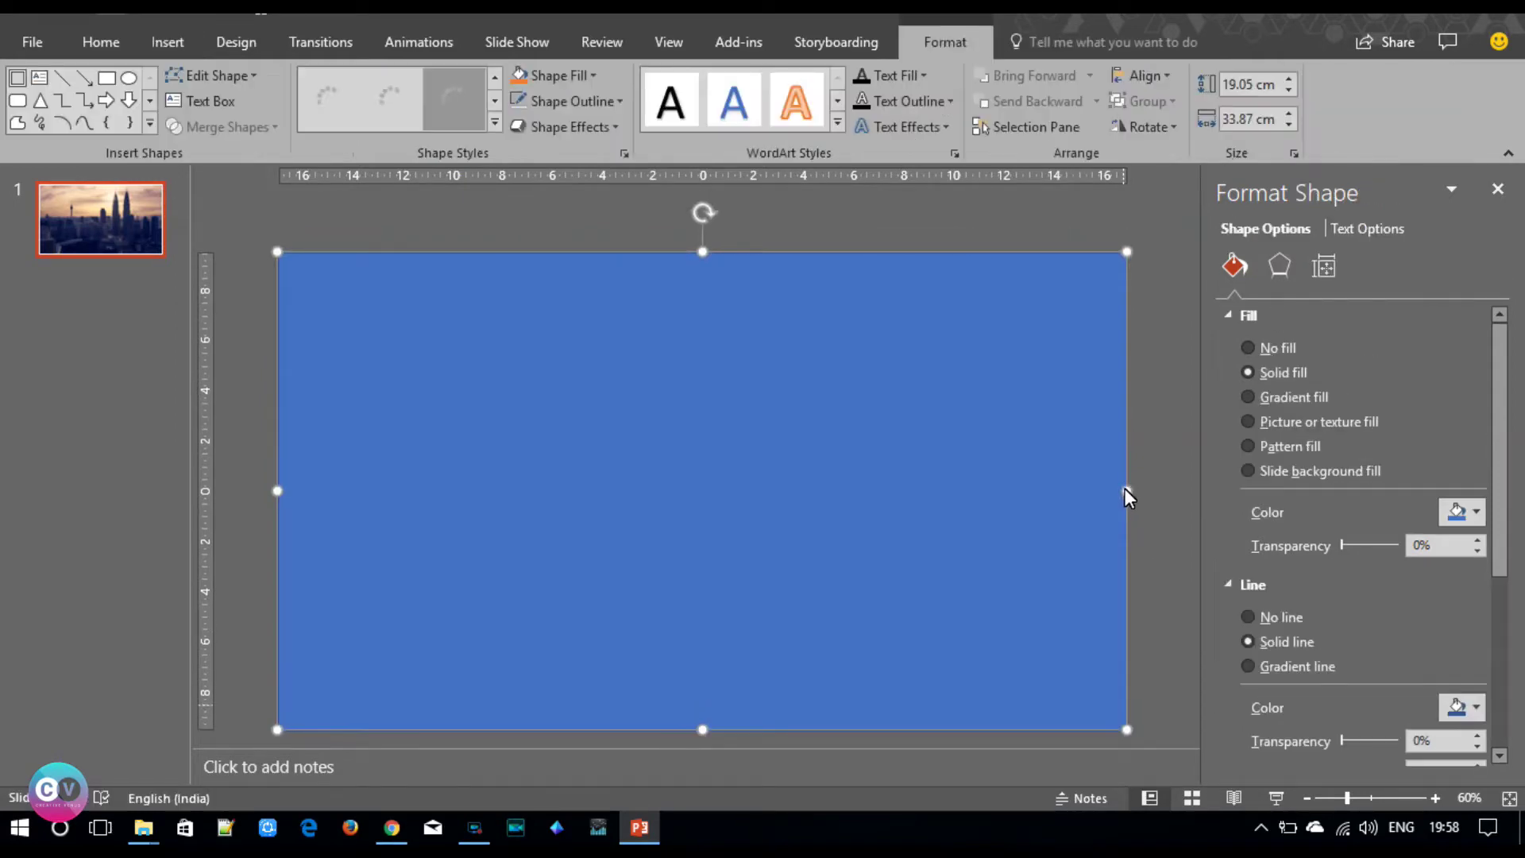
{"action": "left_click_drag", "start_coordinate": [1126, 490], "coordinate": [1109, 490]}
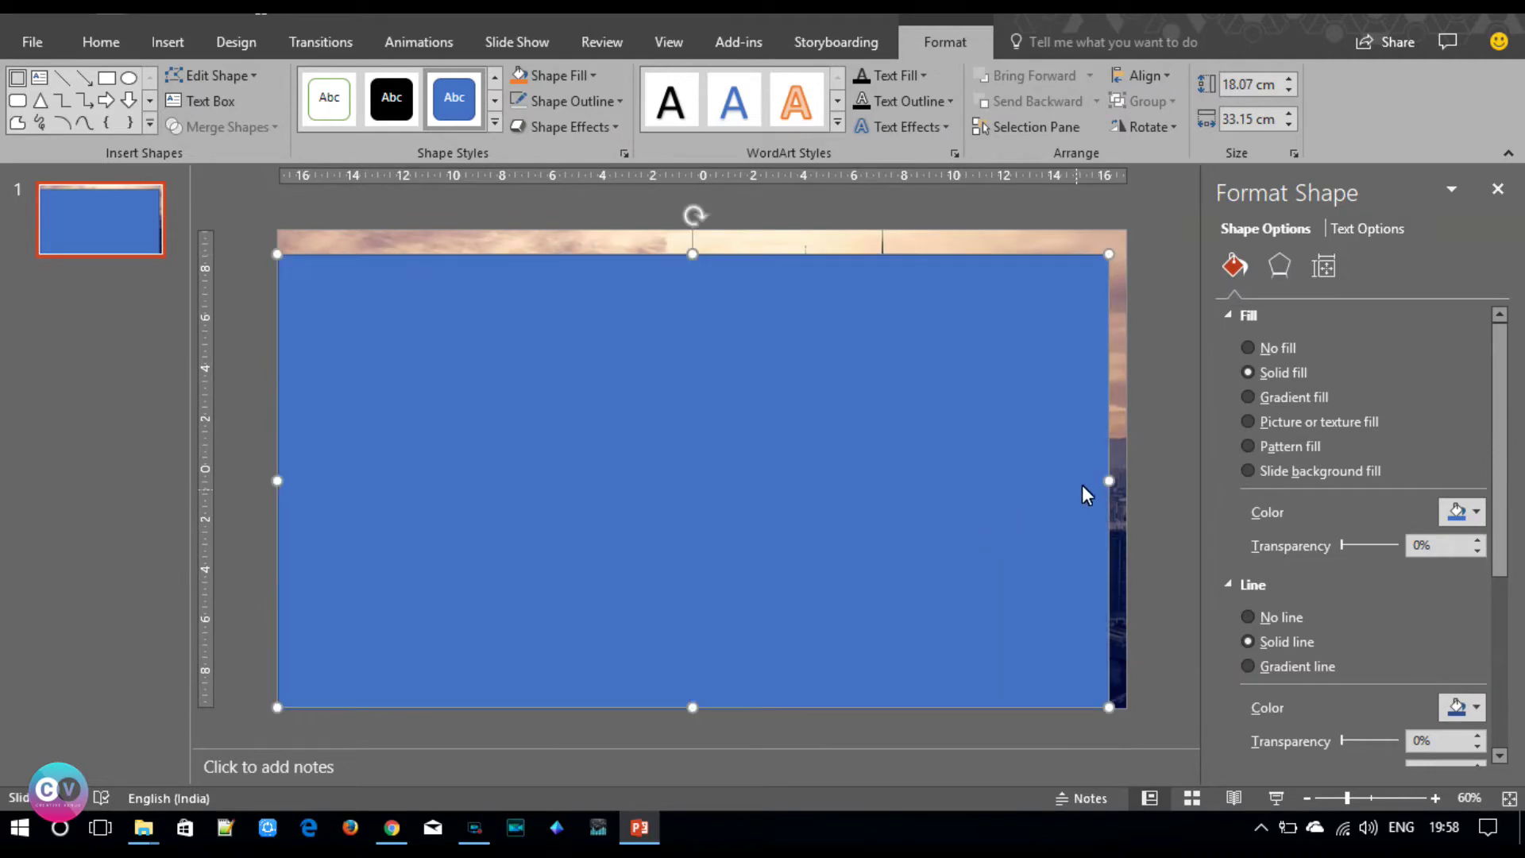
{"action": "left_click_drag", "start_coordinate": [1107, 483], "coordinate": [1101, 483]}
- Centre the rectangle horizontally and vertically on the slide and remove its outline
{"action": "left_click", "coordinate": [1144, 76]}
{"action": "left_click", "coordinate": [1175, 130]}
{"action": "left_click", "coordinate": [1159, 70]}
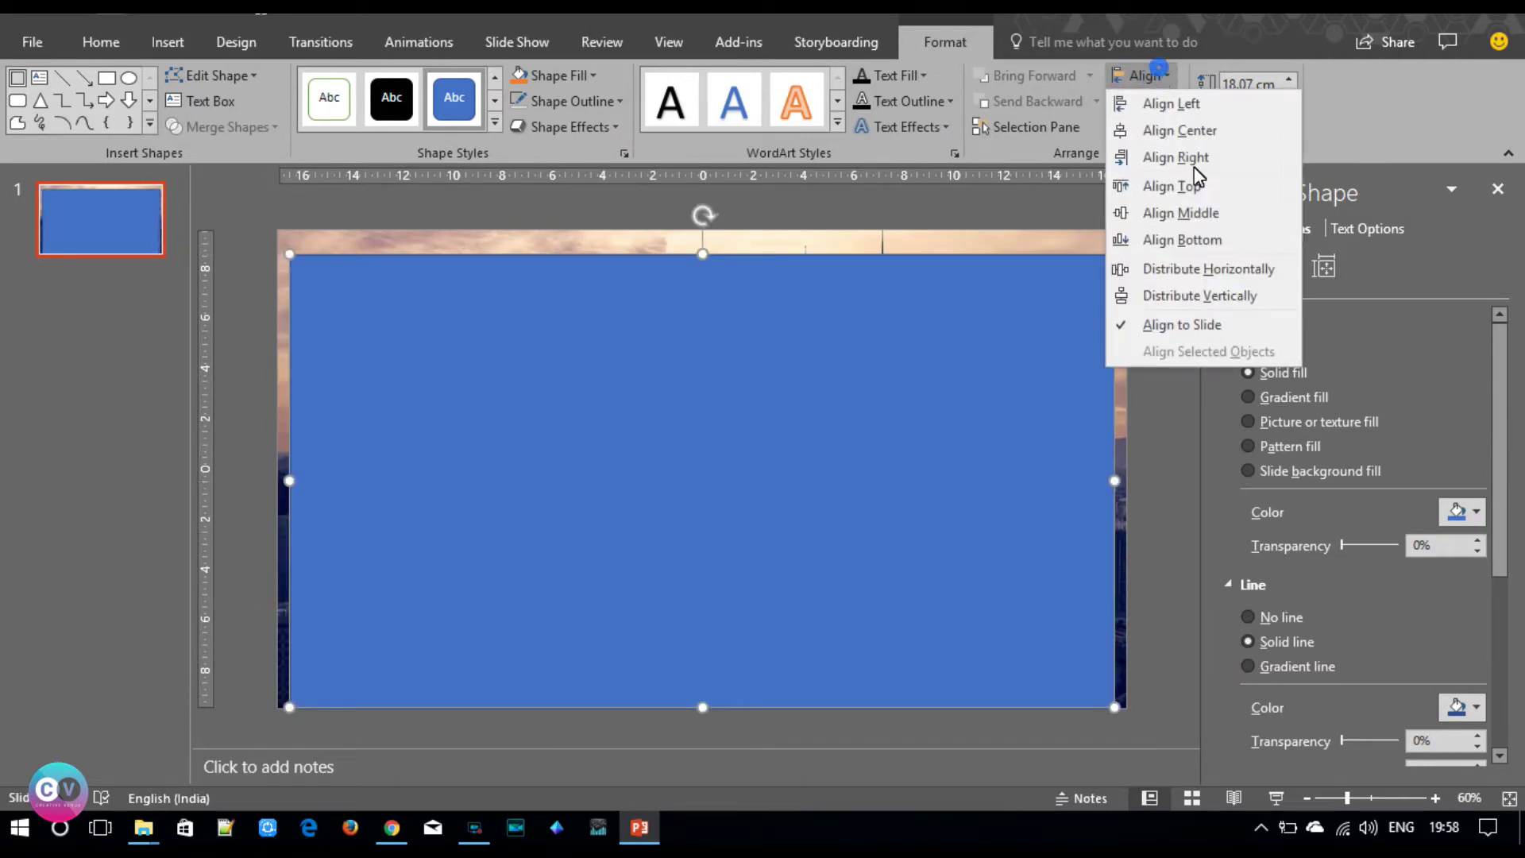
{"action": "left_click", "coordinate": [1196, 215]}
{"action": "left_click", "coordinate": [523, 101]}
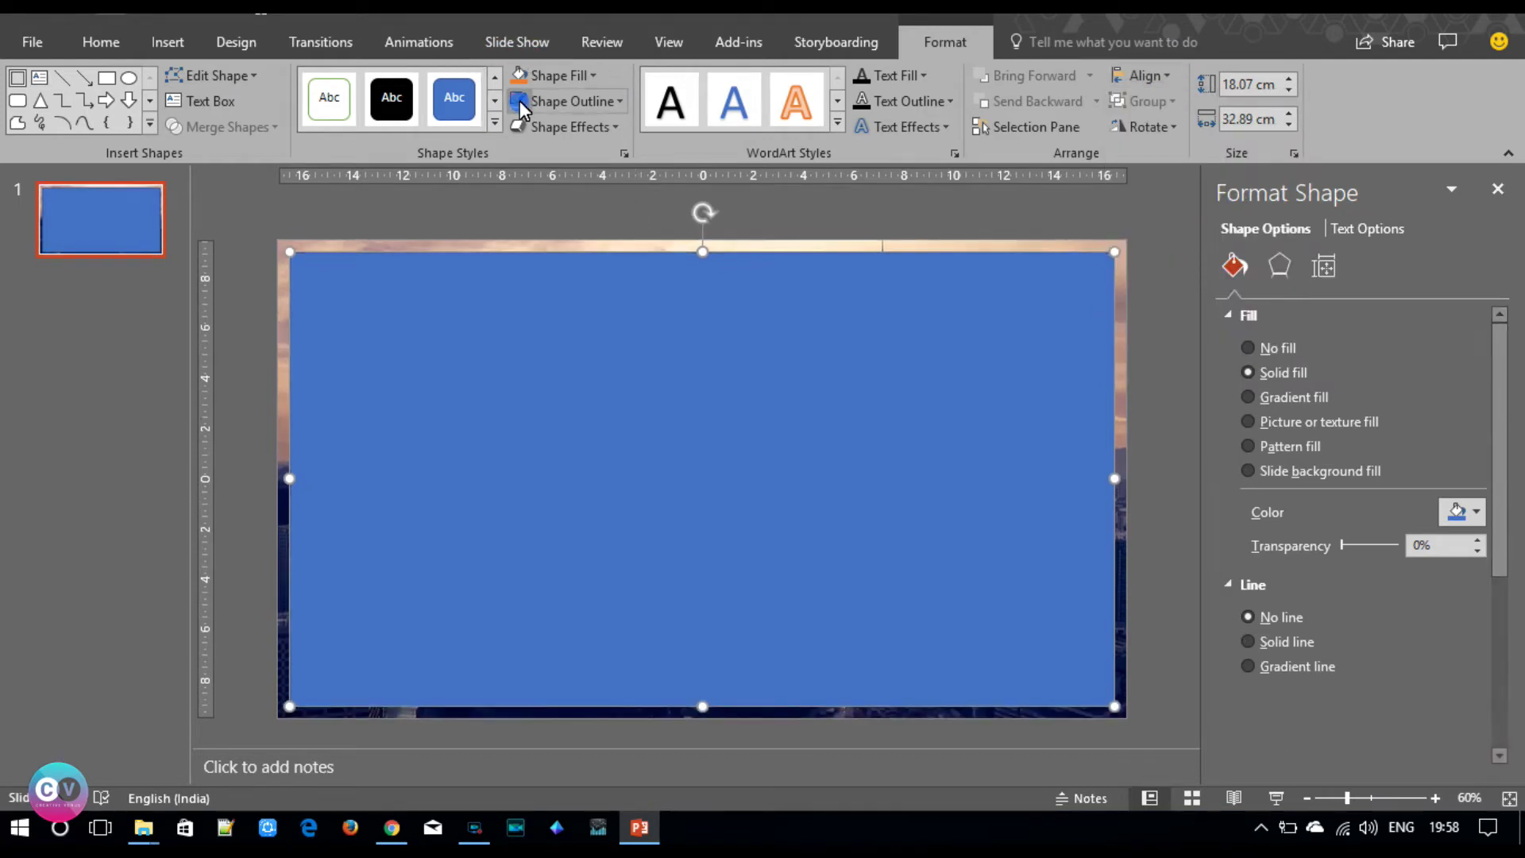
{"action": "left_click", "coordinate": [146, 44]}
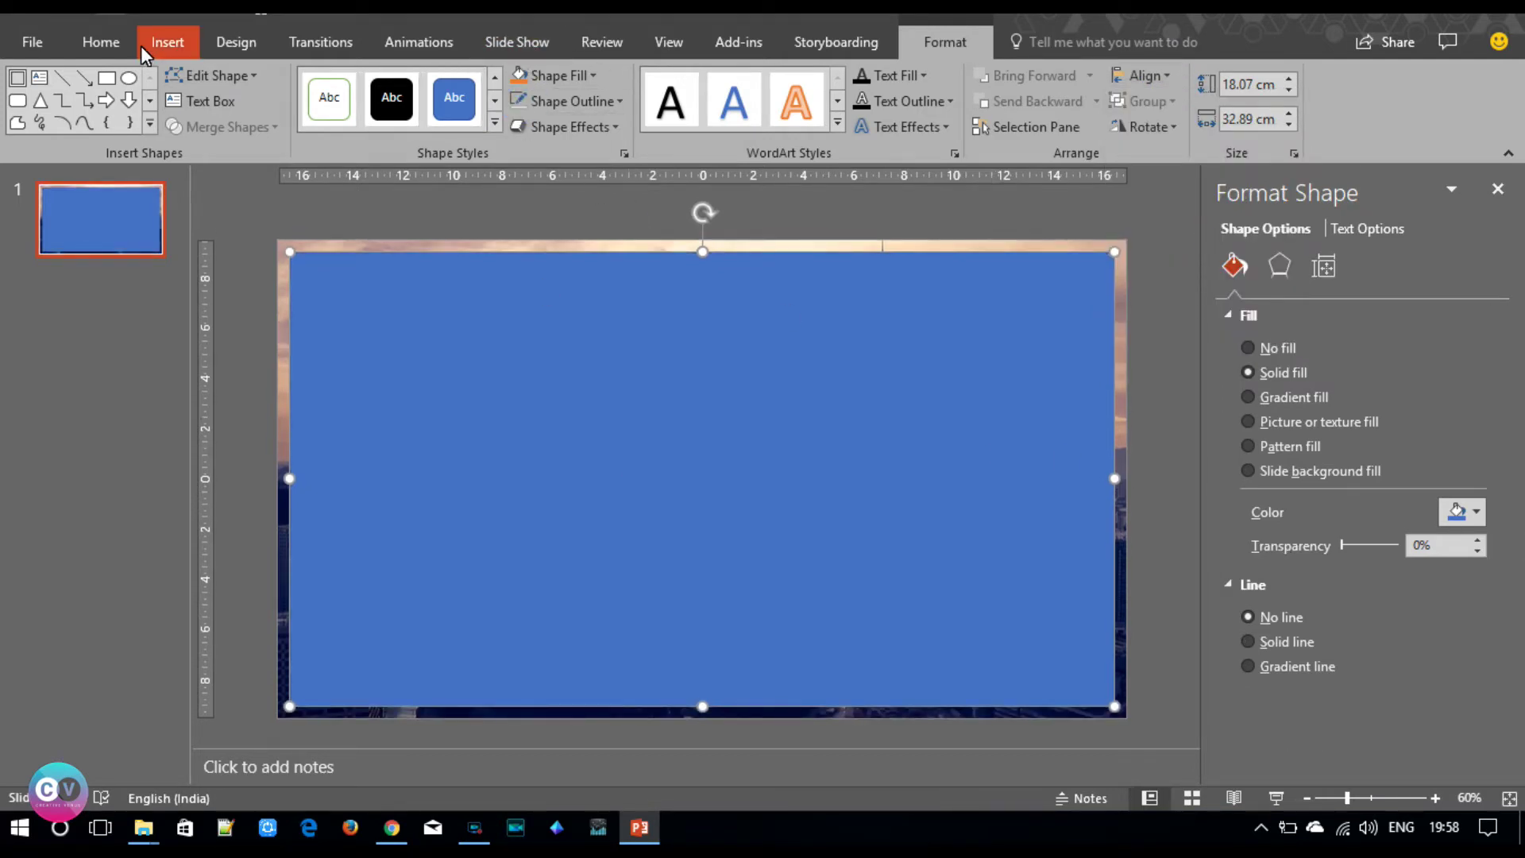
- Insert Celestial.jpg from the Video 241 folder onto the slide
{"action": "left_click", "coordinate": [131, 103]}
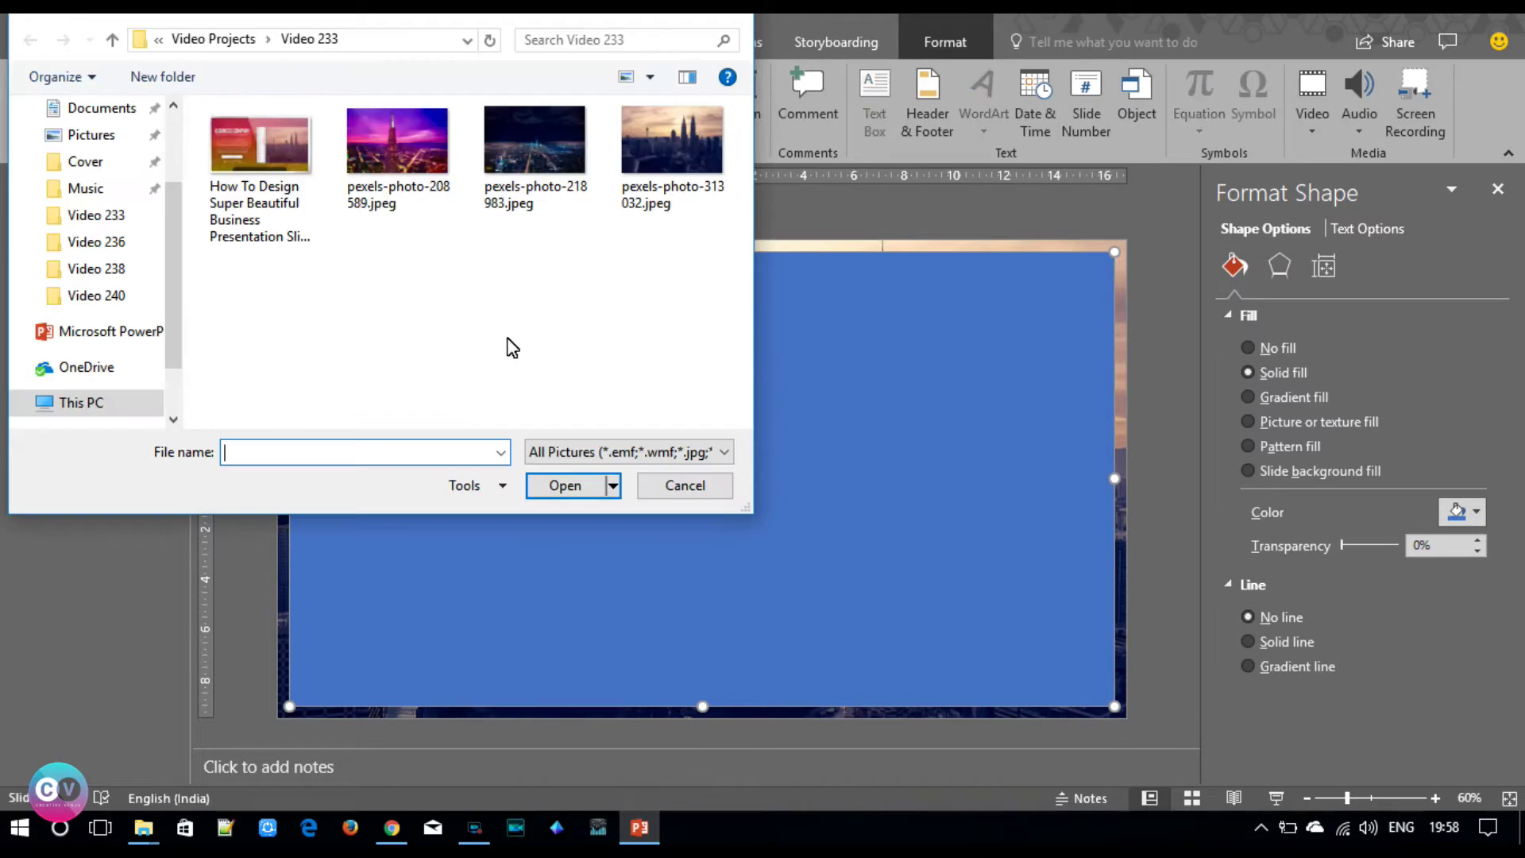
{"action": "left_click", "coordinate": [246, 56]}
{"action": "left_click", "coordinate": [97, 295]}
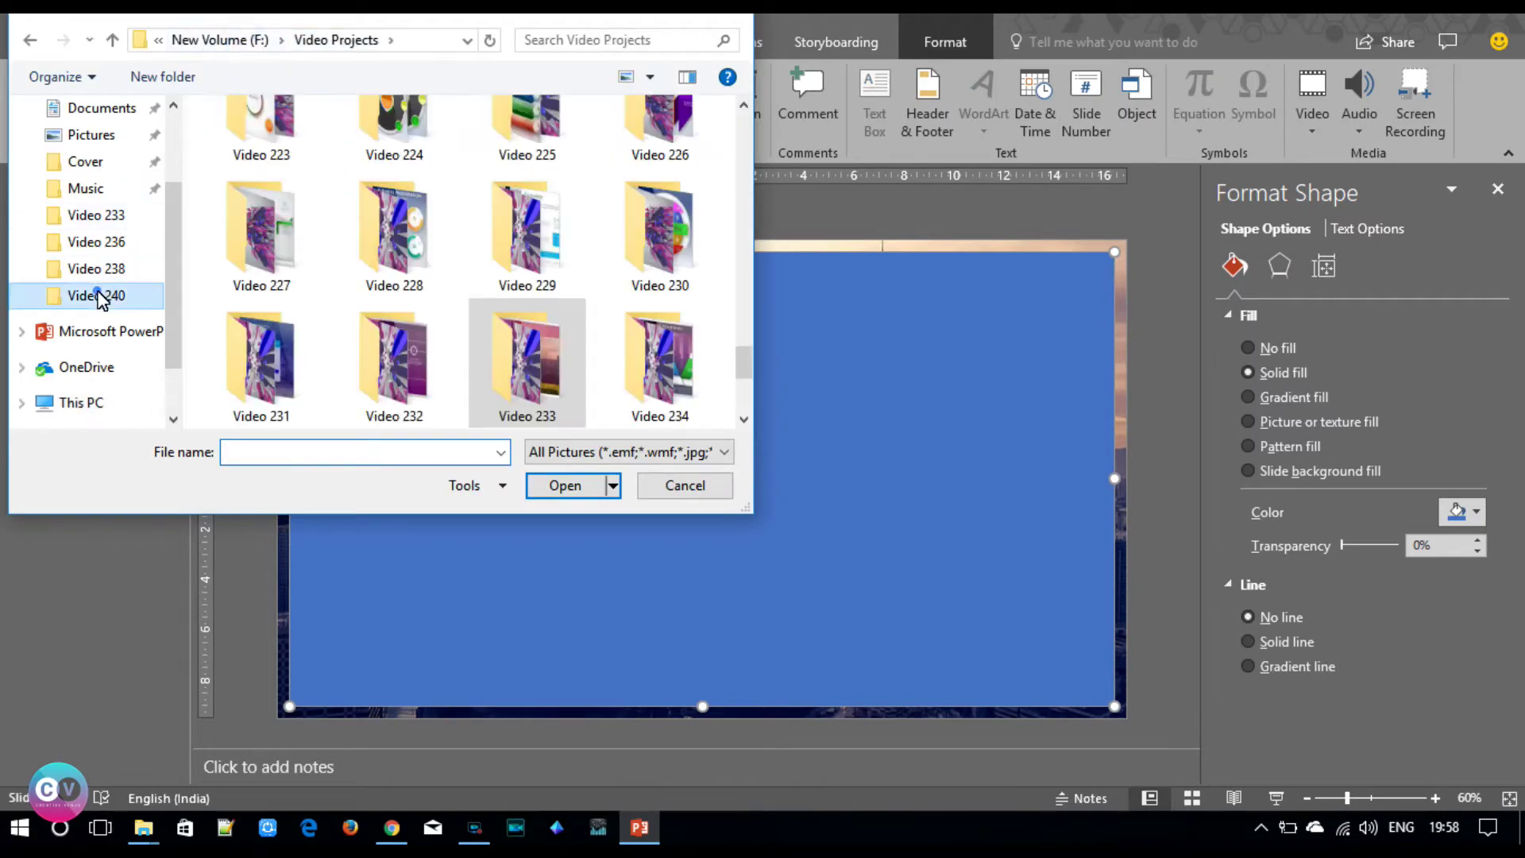
{"action": "left_click", "coordinate": [247, 39]}
{"action": "double_click", "coordinate": [504, 400]}
{"action": "left_click", "coordinate": [253, 159]}
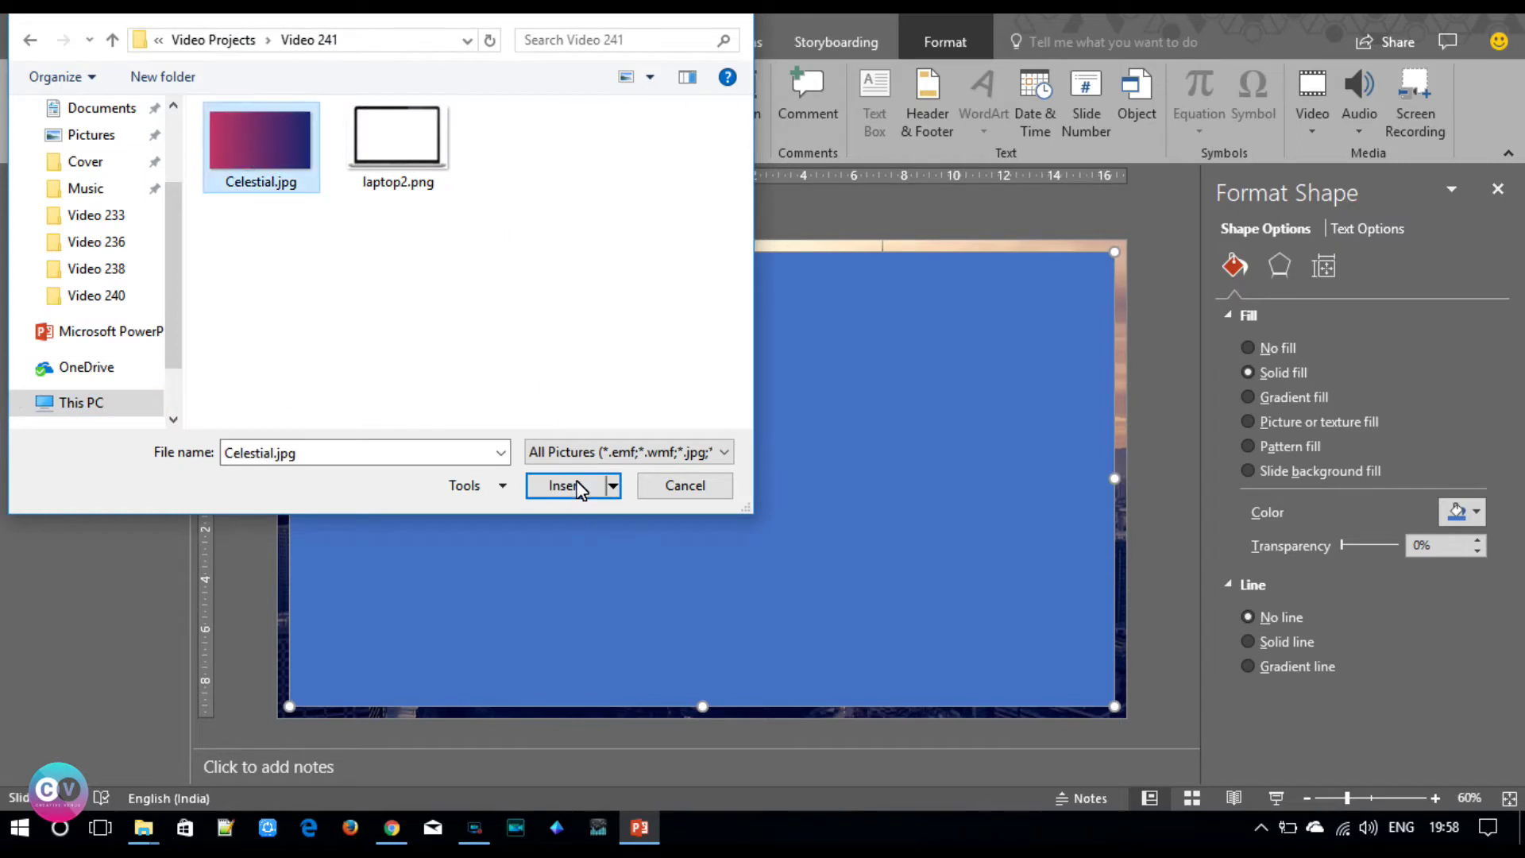
{"action": "left_click", "coordinate": [564, 486]}
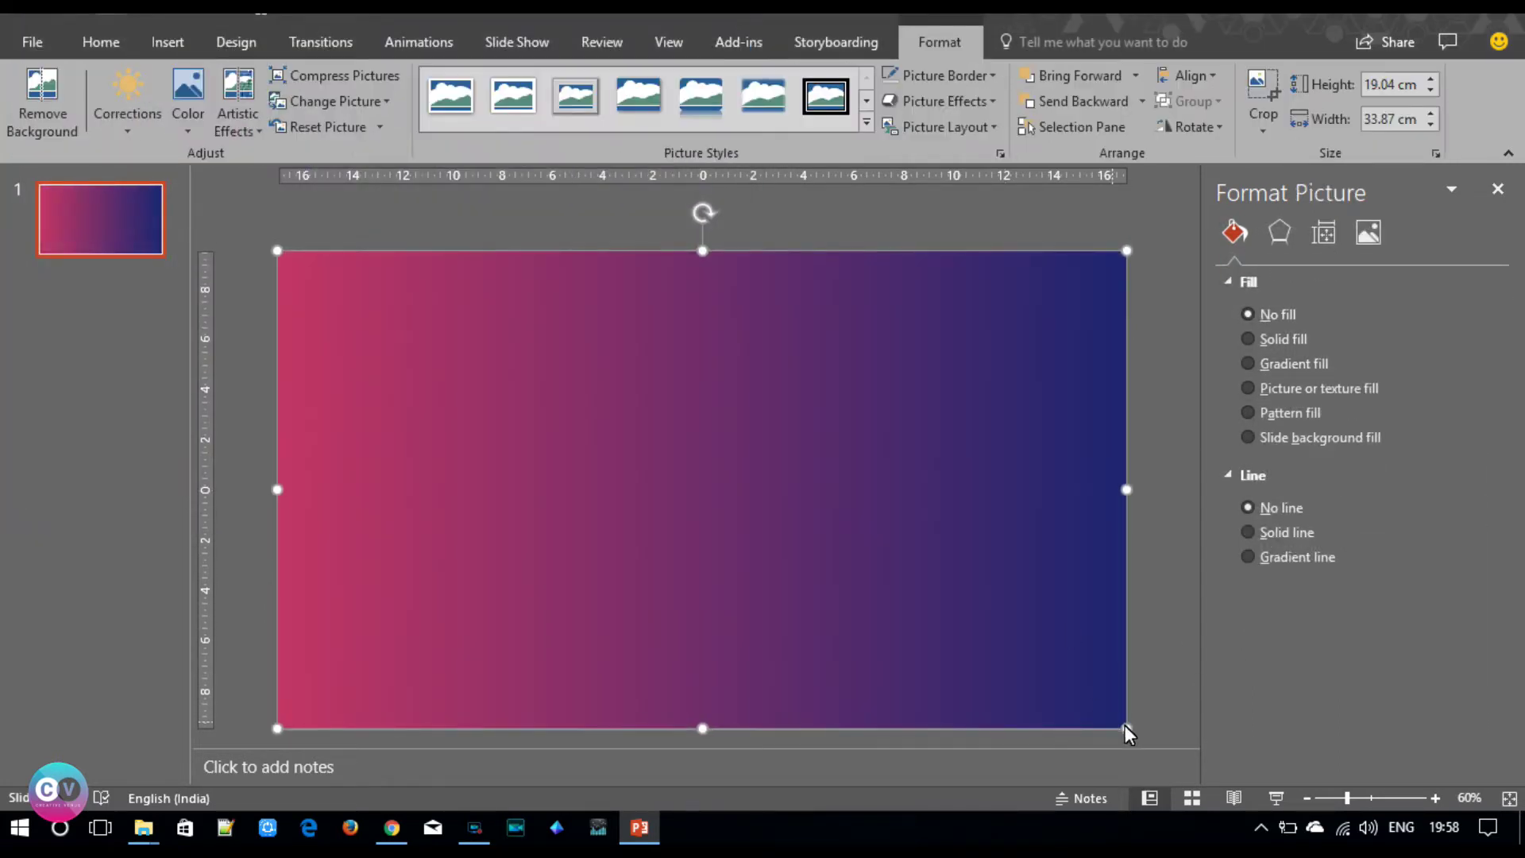
- Shrink the picture to 3.06 × 5.44 cm in the top-left corner and give the rectangle a gradient fill
{"action": "left_click_drag", "start_coordinate": [1127, 728], "coordinate": [415, 267]}
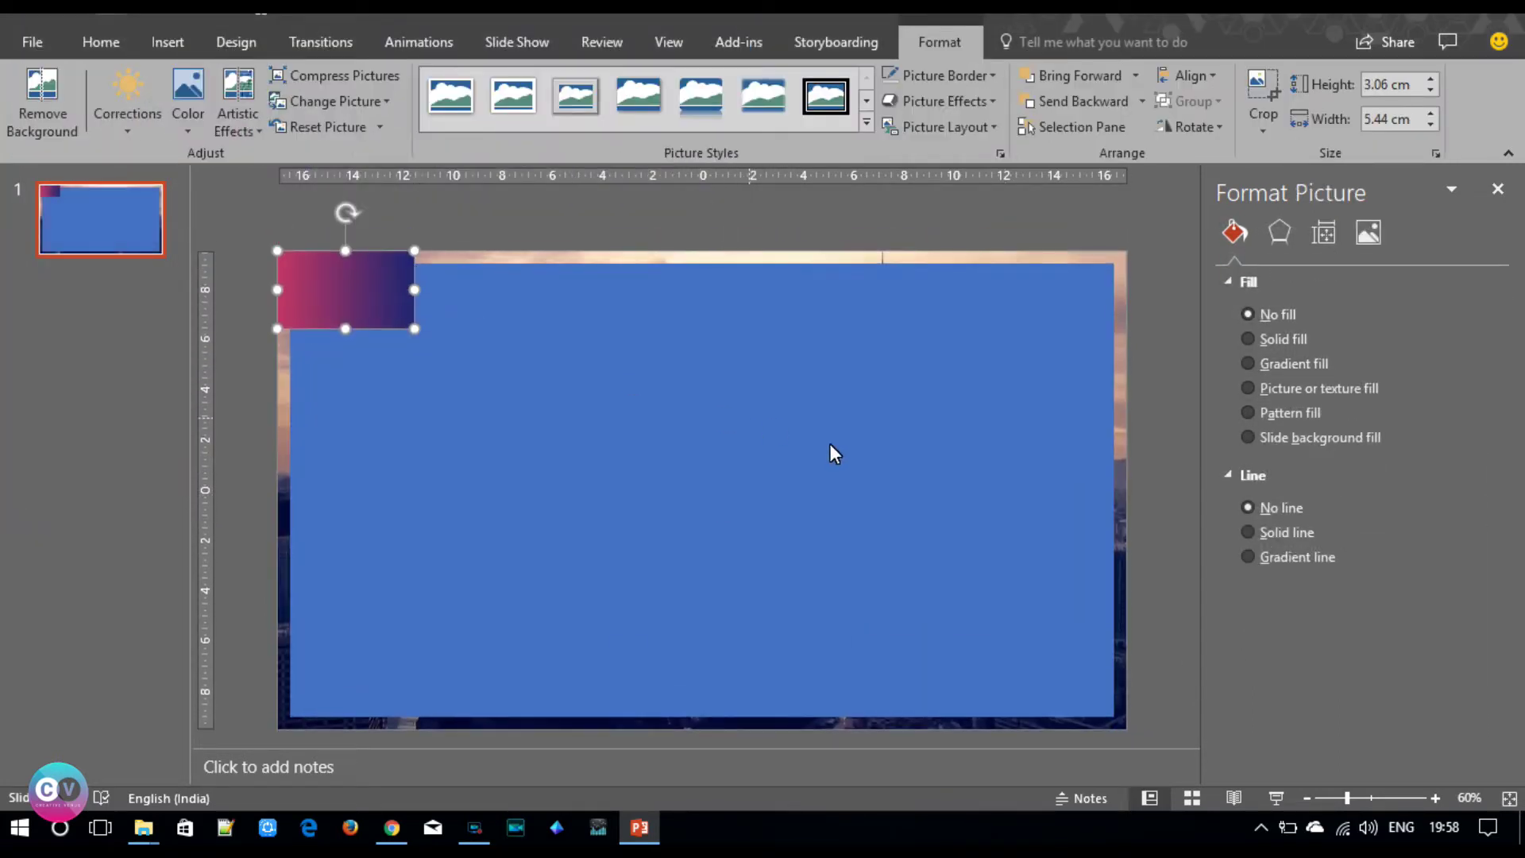
{"action": "left_click", "coordinate": [833, 453]}
{"action": "left_click", "coordinate": [1318, 397]}
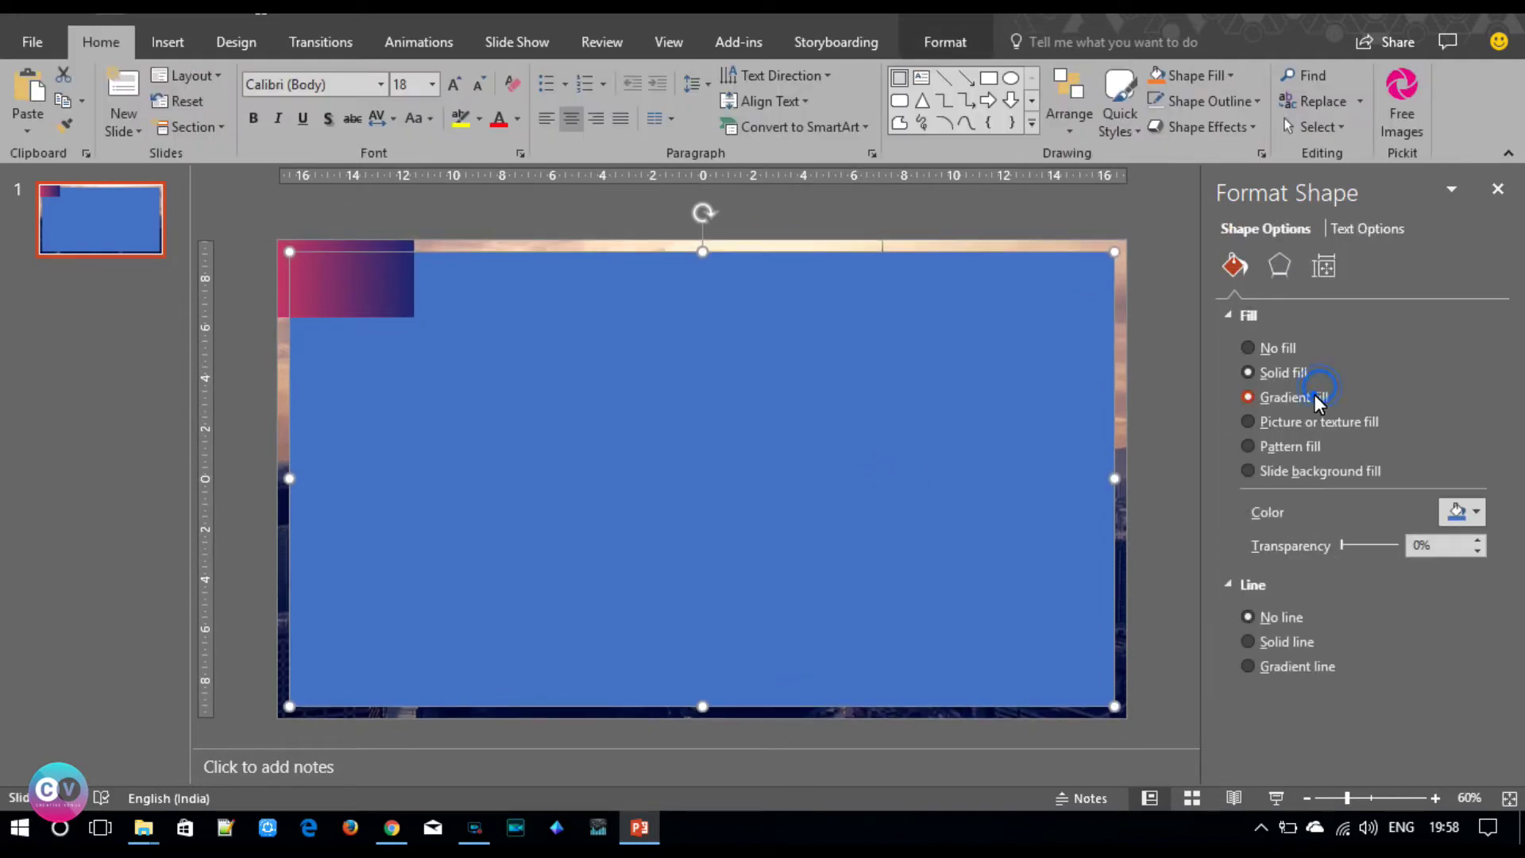
- Eyedropper dark blue and pink from Celestial.jpg into the rectangle's left and right gradient stops
{"action": "left_click", "coordinate": [1271, 669]}
{"action": "left_click", "coordinate": [1473, 709]}
{"action": "left_click", "coordinate": [1390, 678]}
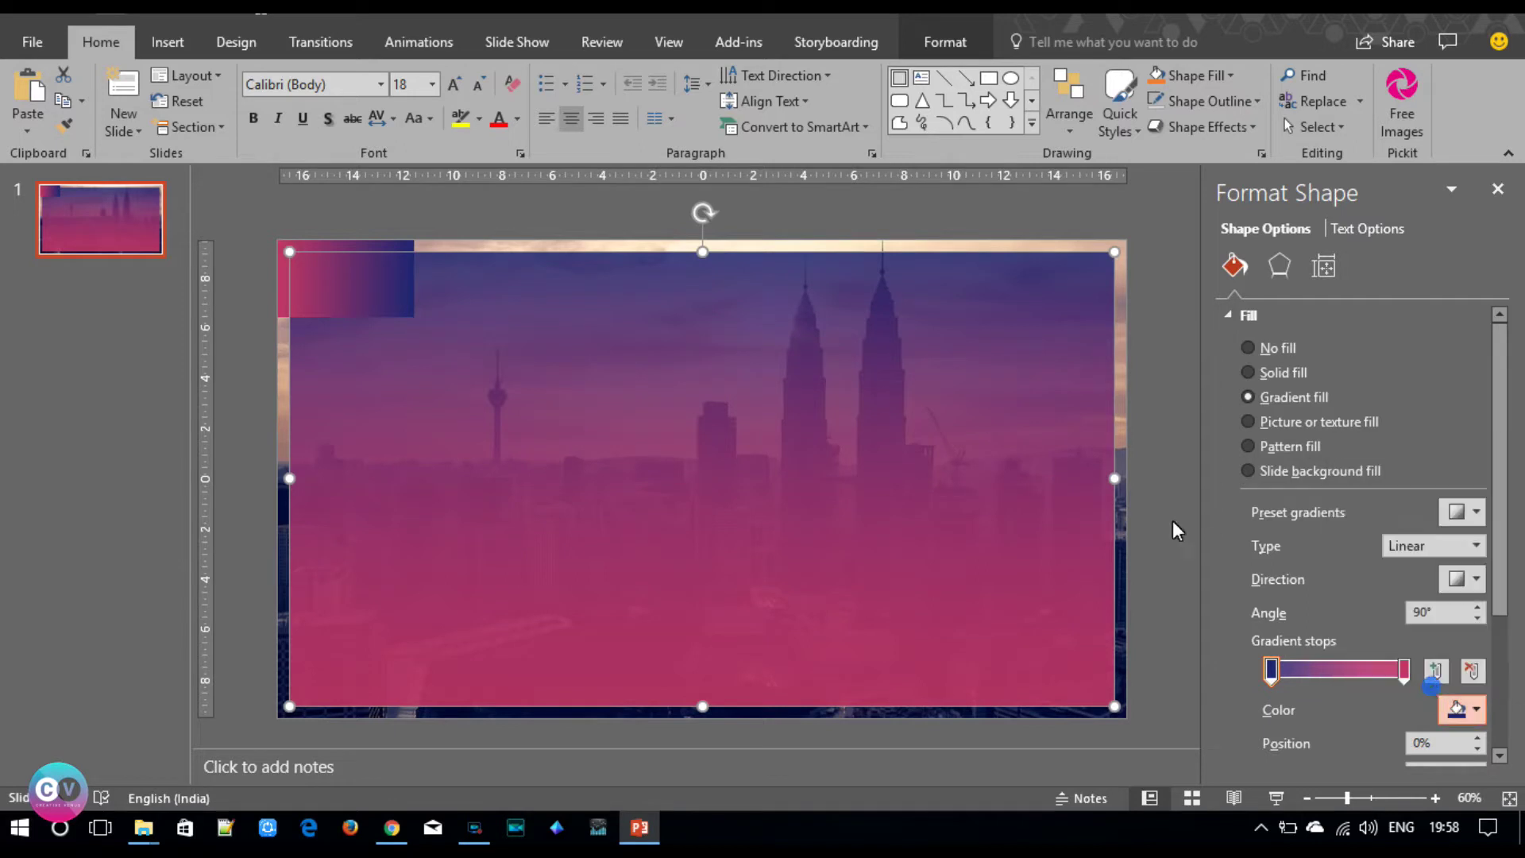
{"action": "left_click", "coordinate": [412, 254]}
{"action": "left_click", "coordinate": [1403, 671]}
{"action": "left_click", "coordinate": [1473, 709]}
{"action": "left_click", "coordinate": [1386, 680]}
{"action": "left_click", "coordinate": [280, 251]}
- Delete the small picture and make the gradient's blue end 10% and pink end 30% transparent
{"action": "left_click", "coordinate": [283, 248]}
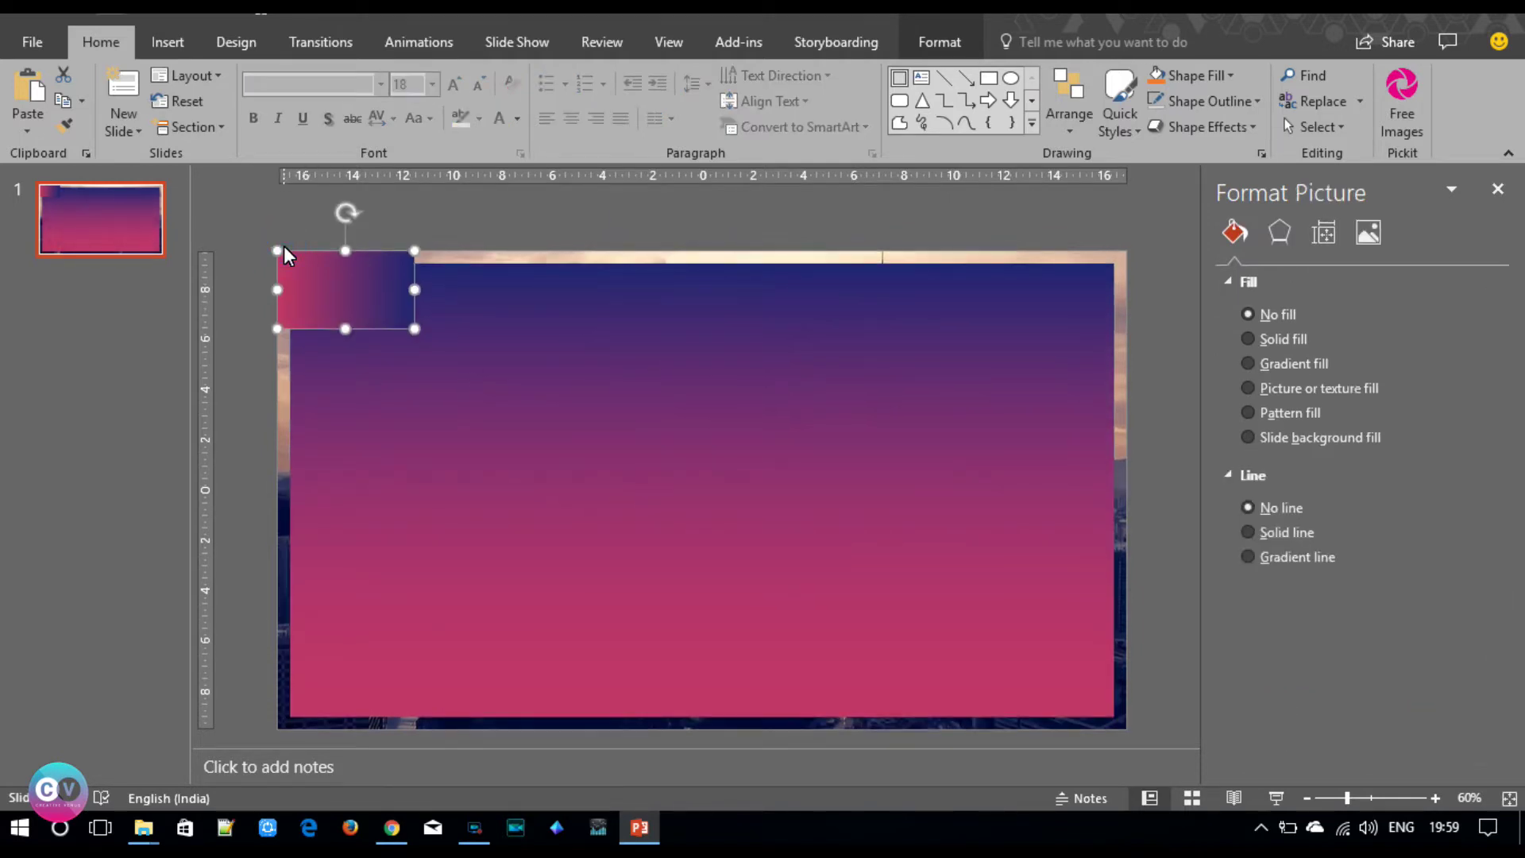
{"action": "key", "text": "Delete"}
{"action": "left_click", "coordinate": [620, 391]}
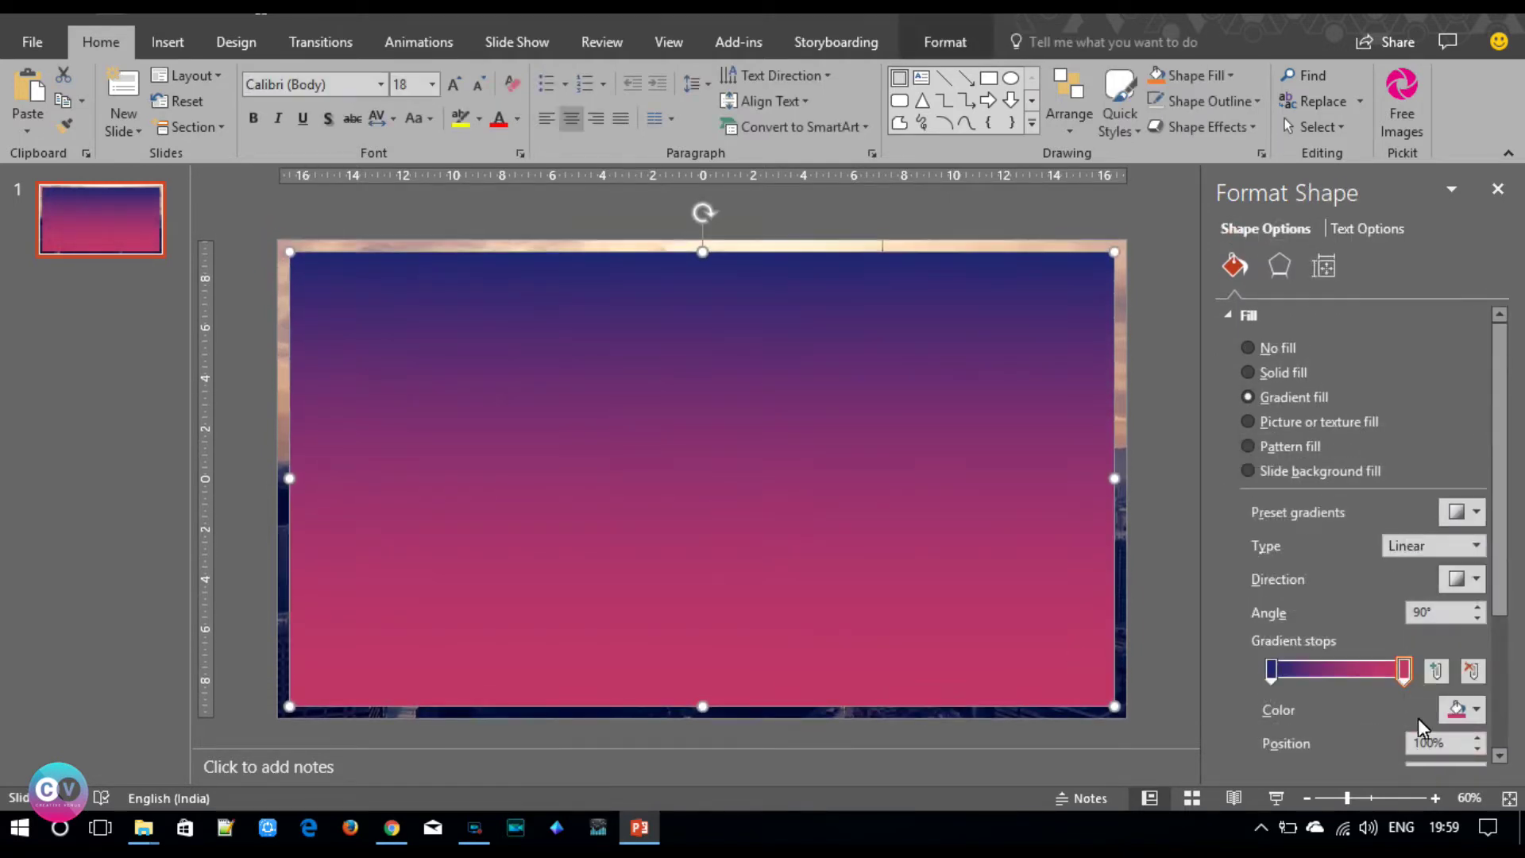
{"action": "scroll", "coordinate": [1494, 602], "scroll_direction": "down", "scroll_amount": 3}
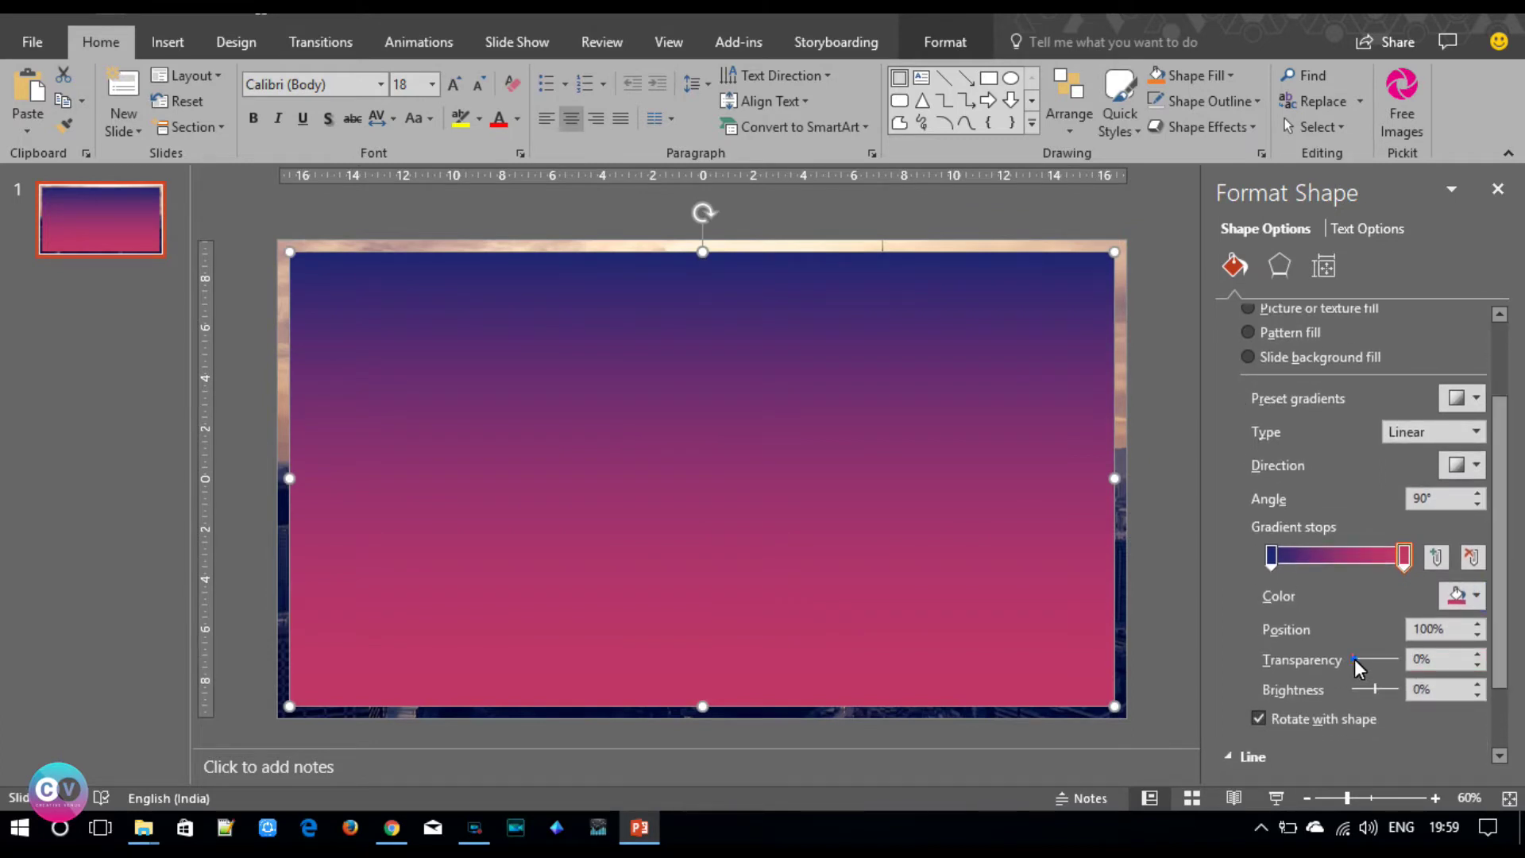
{"action": "left_click_drag", "start_coordinate": [1356, 661], "coordinate": [1373, 666]}
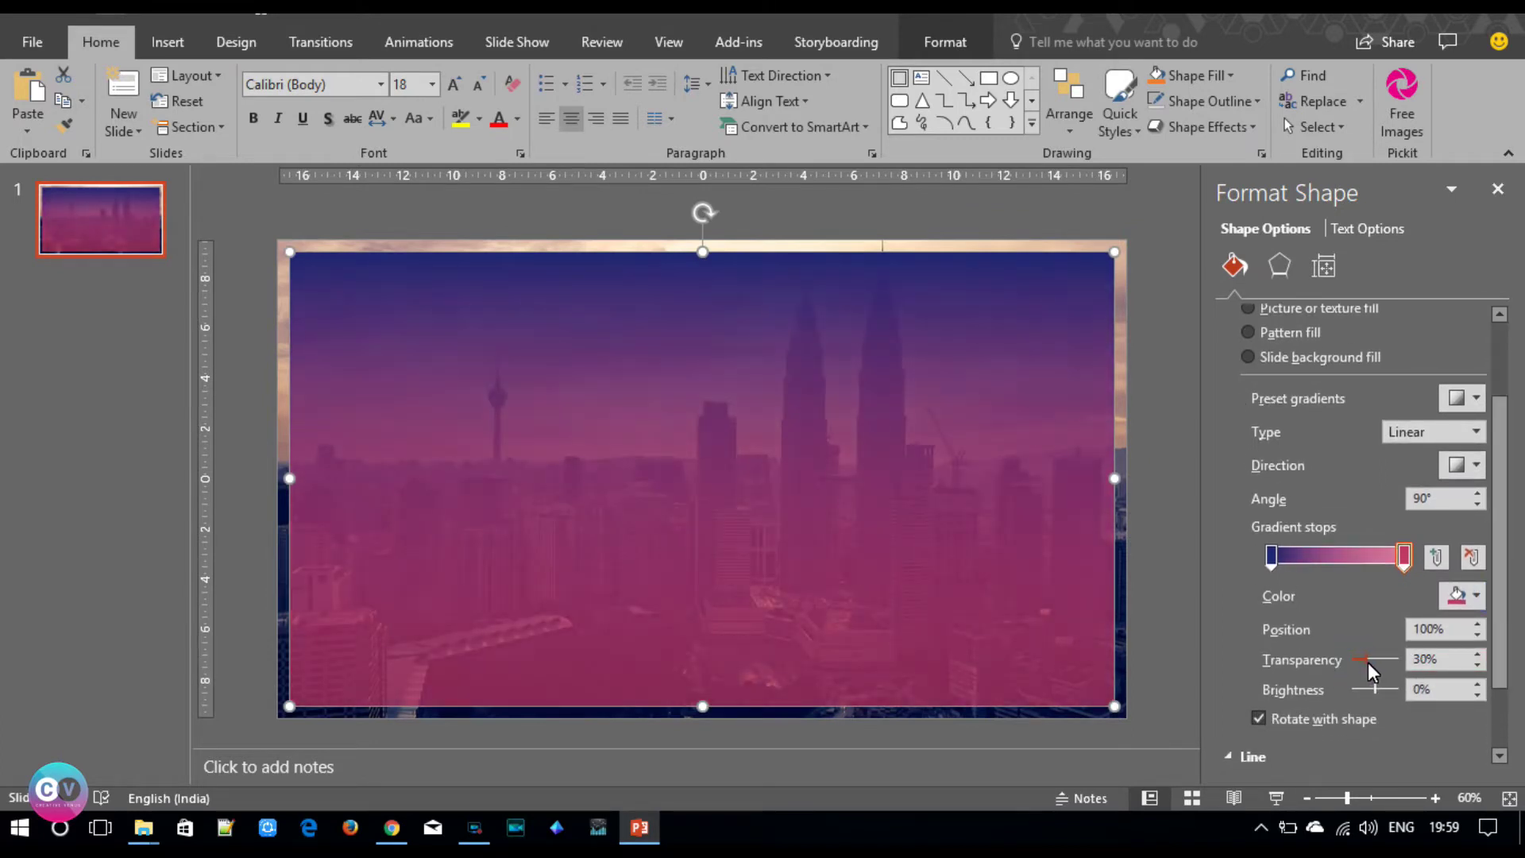
{"action": "left_click", "coordinate": [1277, 555]}
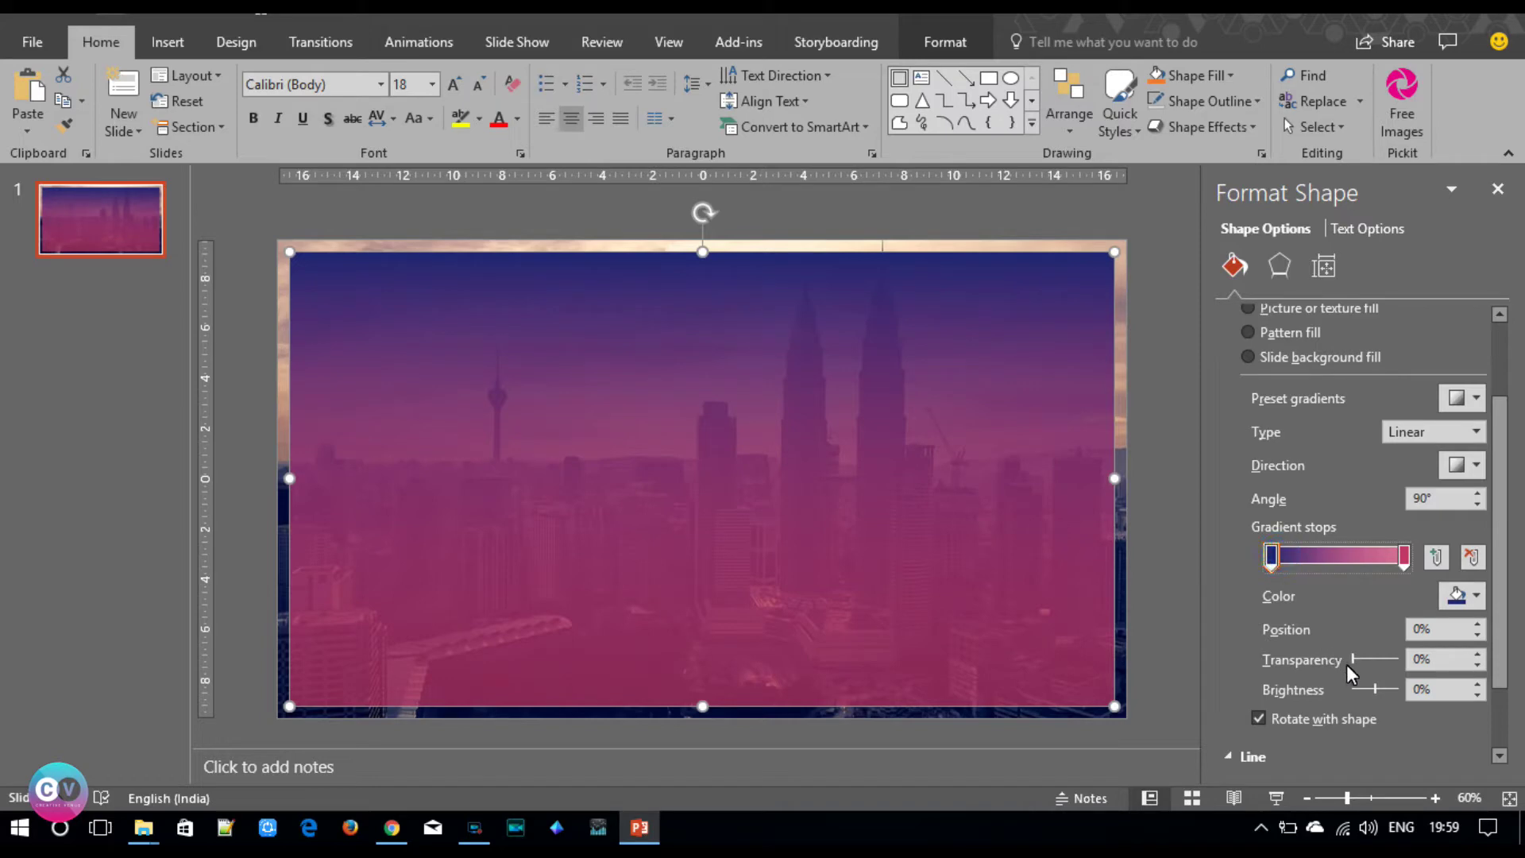
{"action": "left_click_drag", "start_coordinate": [1348, 665], "coordinate": [1359, 663]}
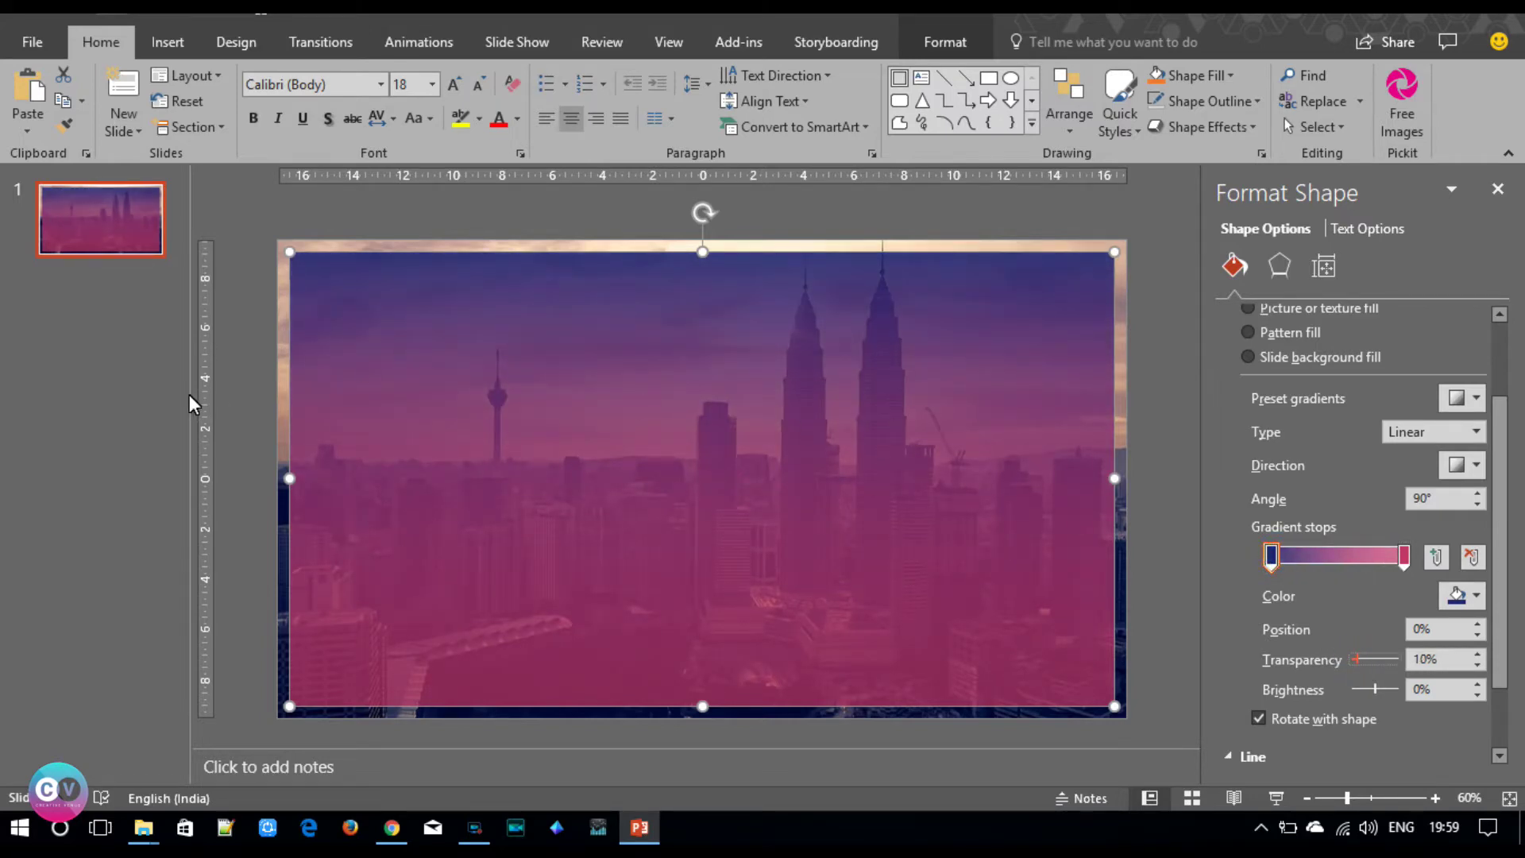
{"action": "left_click", "coordinate": [255, 471]}
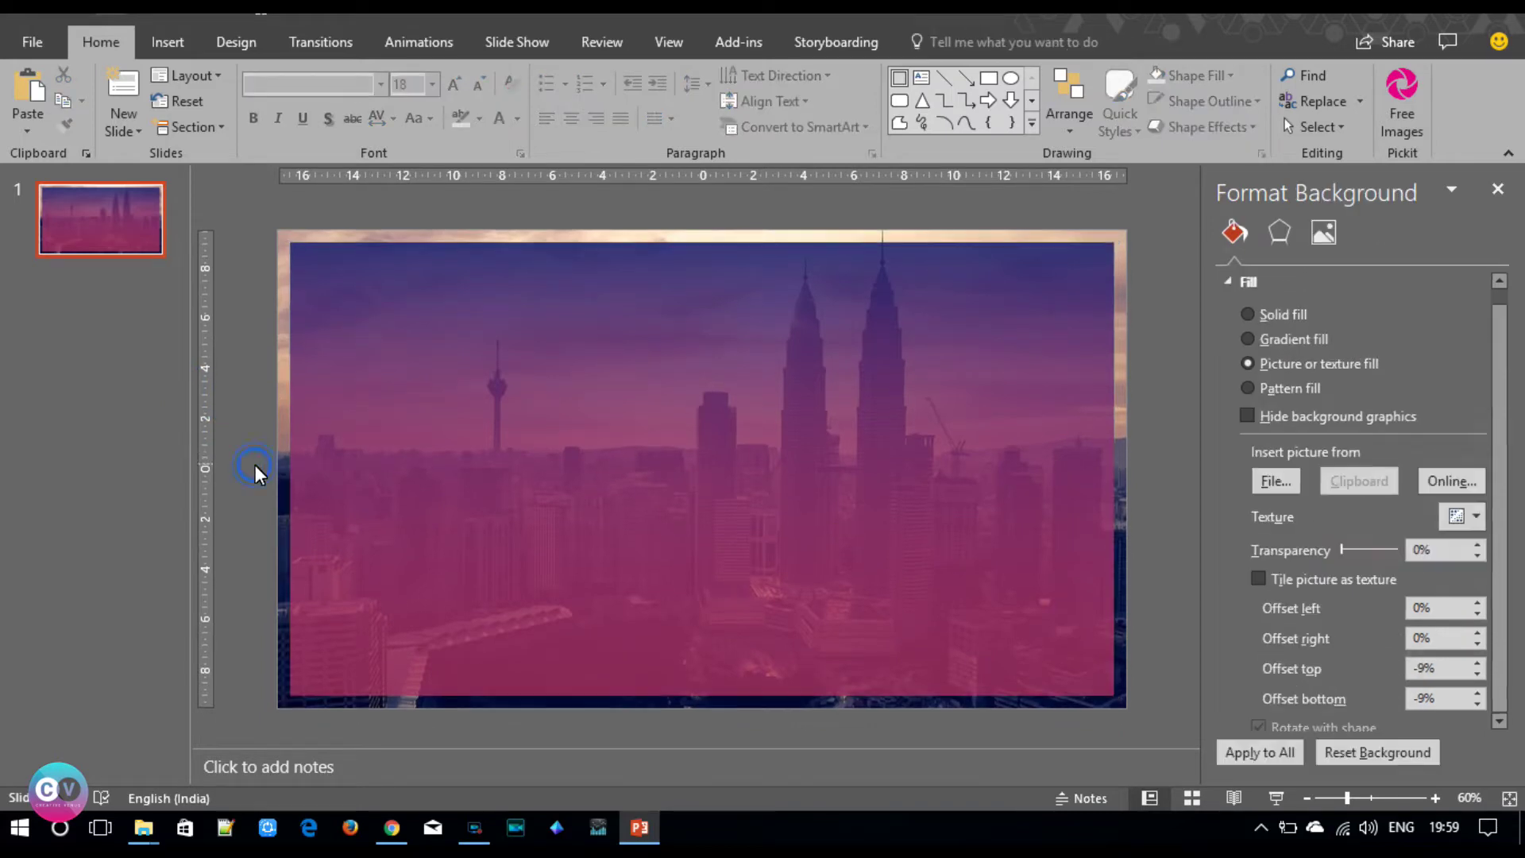
- Draw a second 19.05 × 33.87 cm rectangle over the whole slide with the blue-to-pink gradient fill
{"action": "left_click", "coordinate": [167, 42]}
{"action": "left_click", "coordinate": [381, 100]}
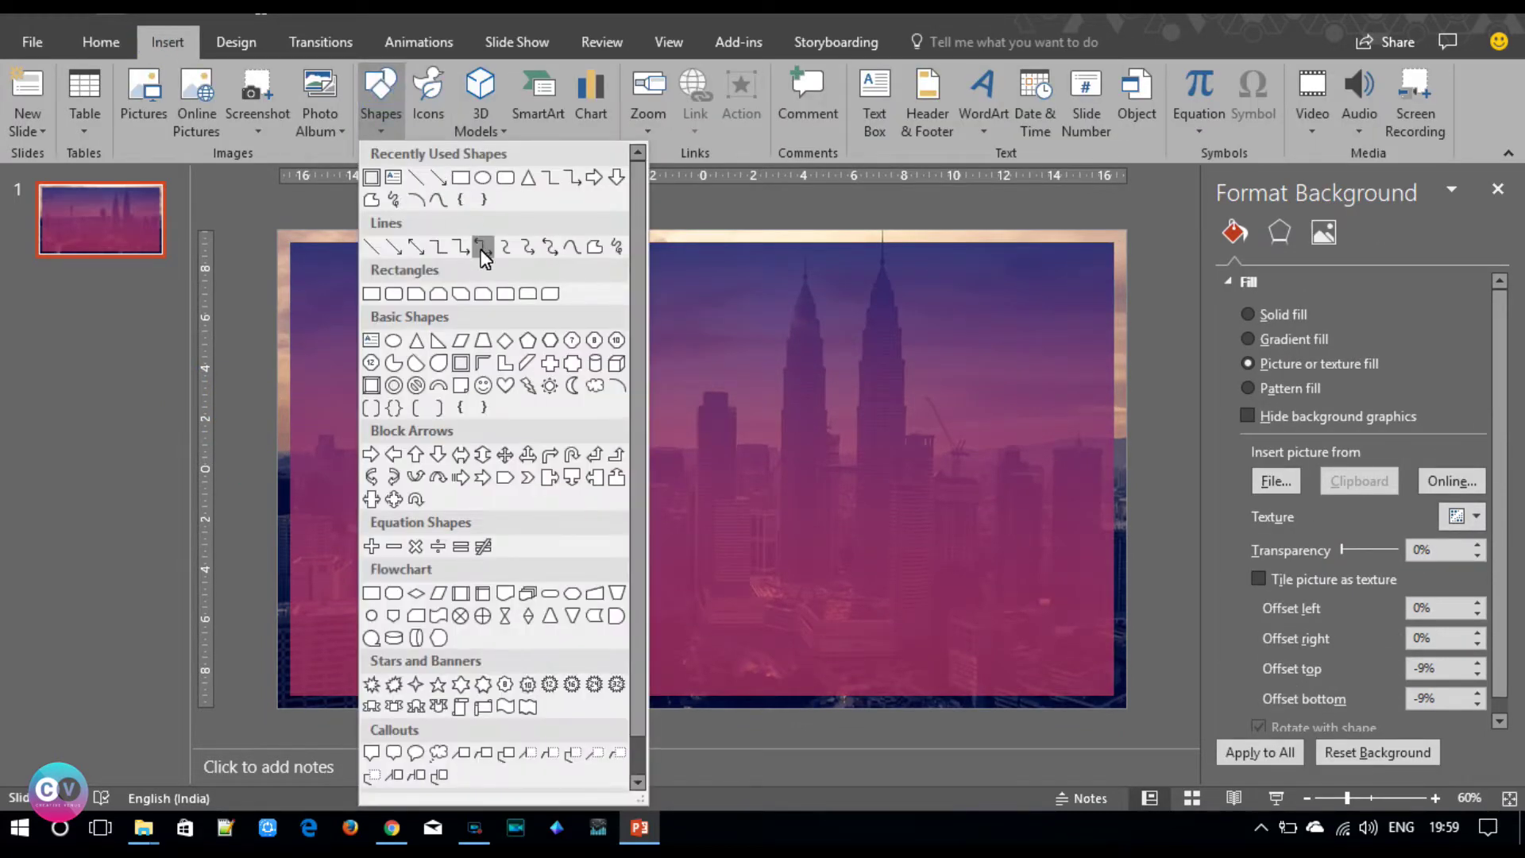
{"action": "left_click", "coordinate": [372, 175]}
{"action": "left_click_drag", "start_coordinate": [278, 231], "coordinate": [1124, 709]}
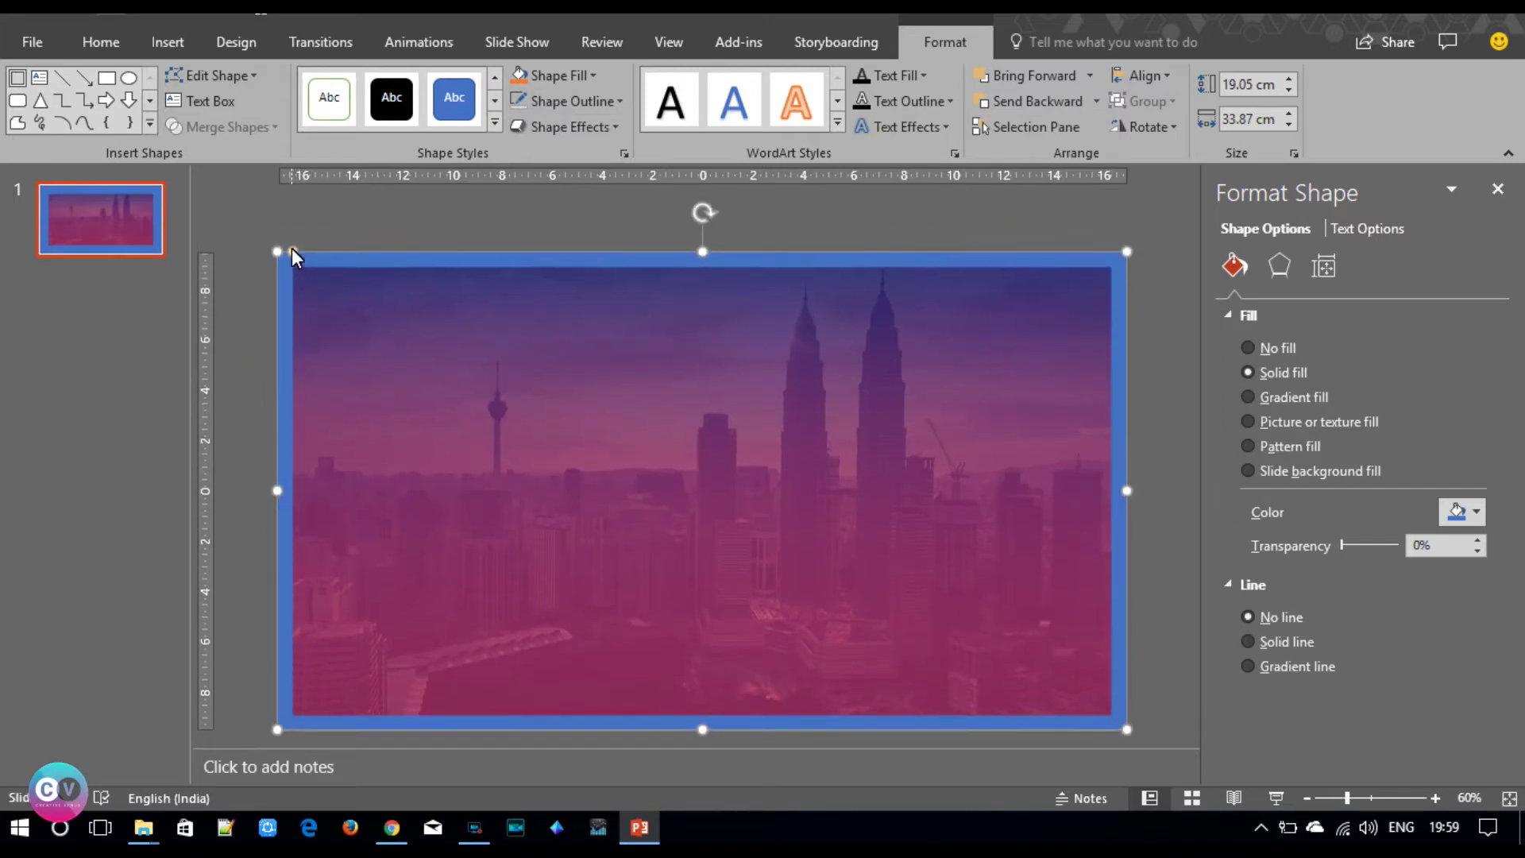
{"action": "left_click", "coordinate": [1270, 400]}
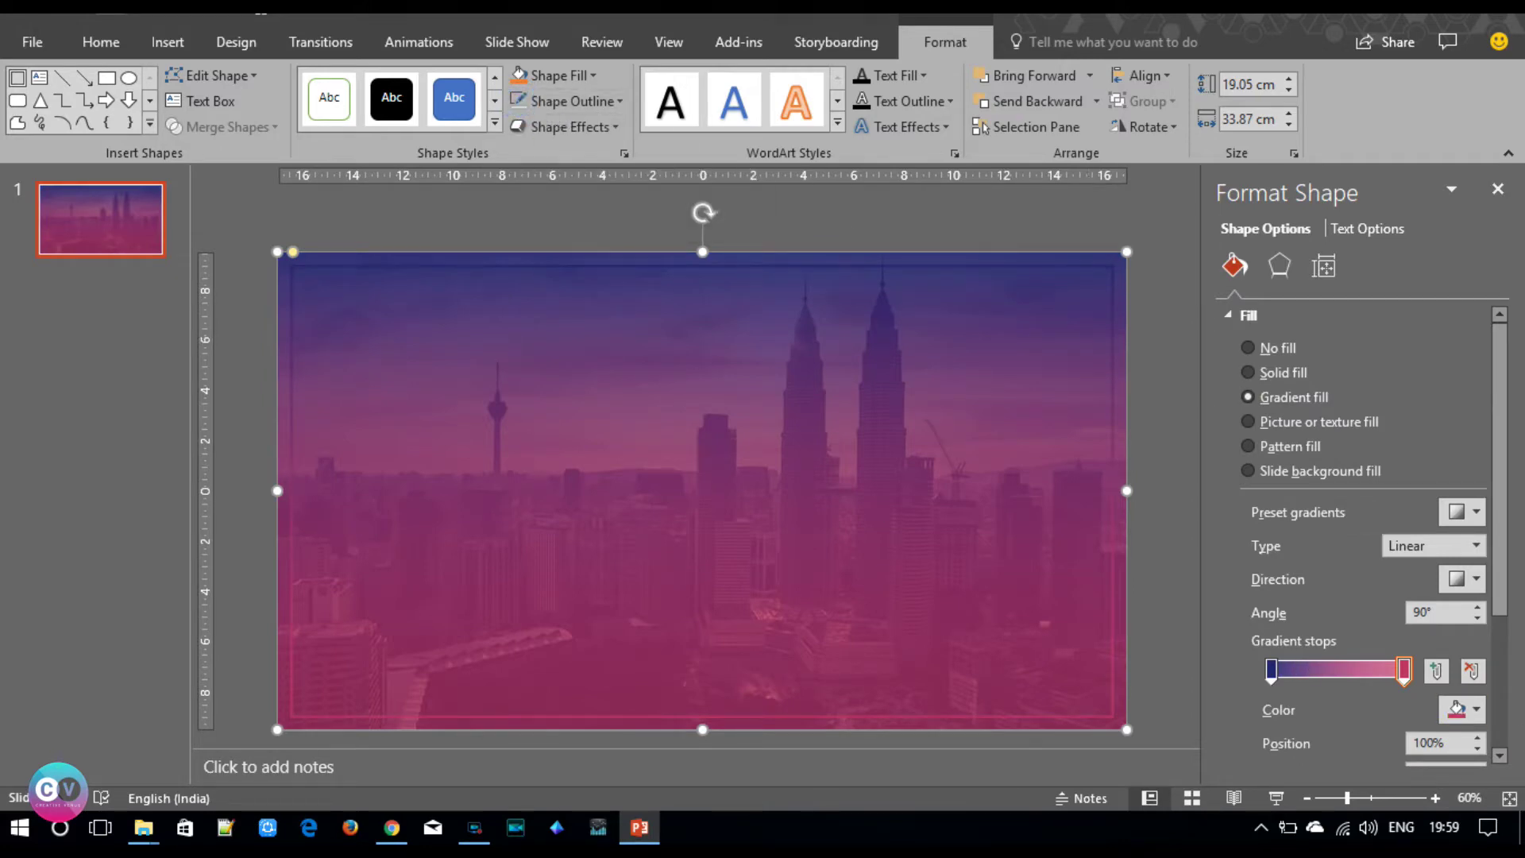
{"action": "left_click_drag", "start_coordinate": [1504, 606], "coordinate": [1503, 669]}
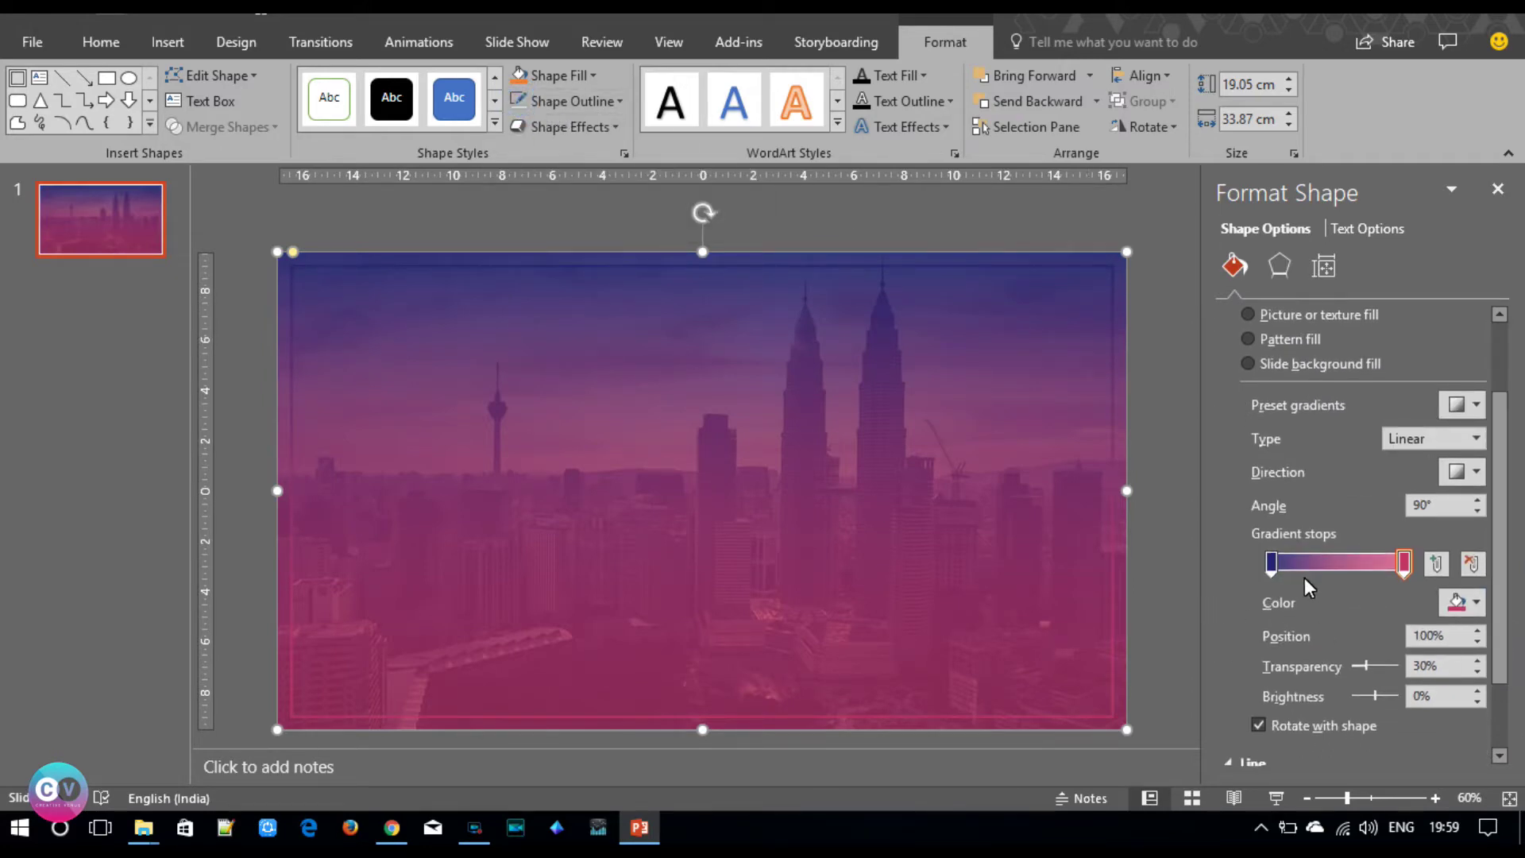
- Add gradient stops, making the 100% stop off-white and the 92% stop light grey
{"action": "left_click", "coordinate": [1284, 563]}
{"action": "left_click", "coordinate": [1338, 564]}
{"action": "left_click", "coordinate": [1394, 564]}
{"action": "left_click", "coordinate": [1404, 563]}
{"action": "left_click", "coordinate": [1457, 602]}
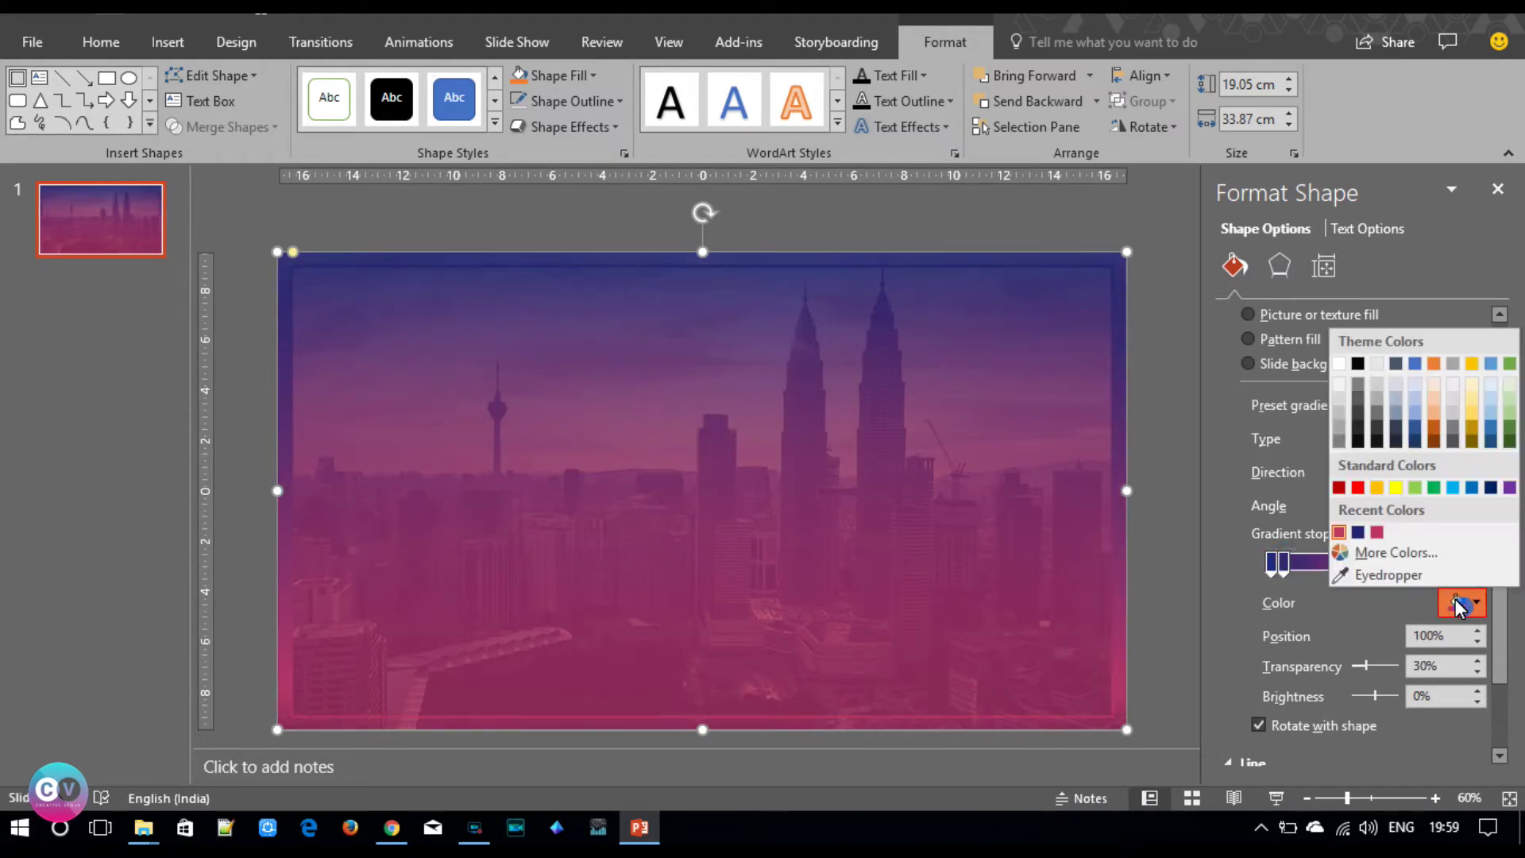
{"action": "left_click", "coordinate": [1338, 386]}
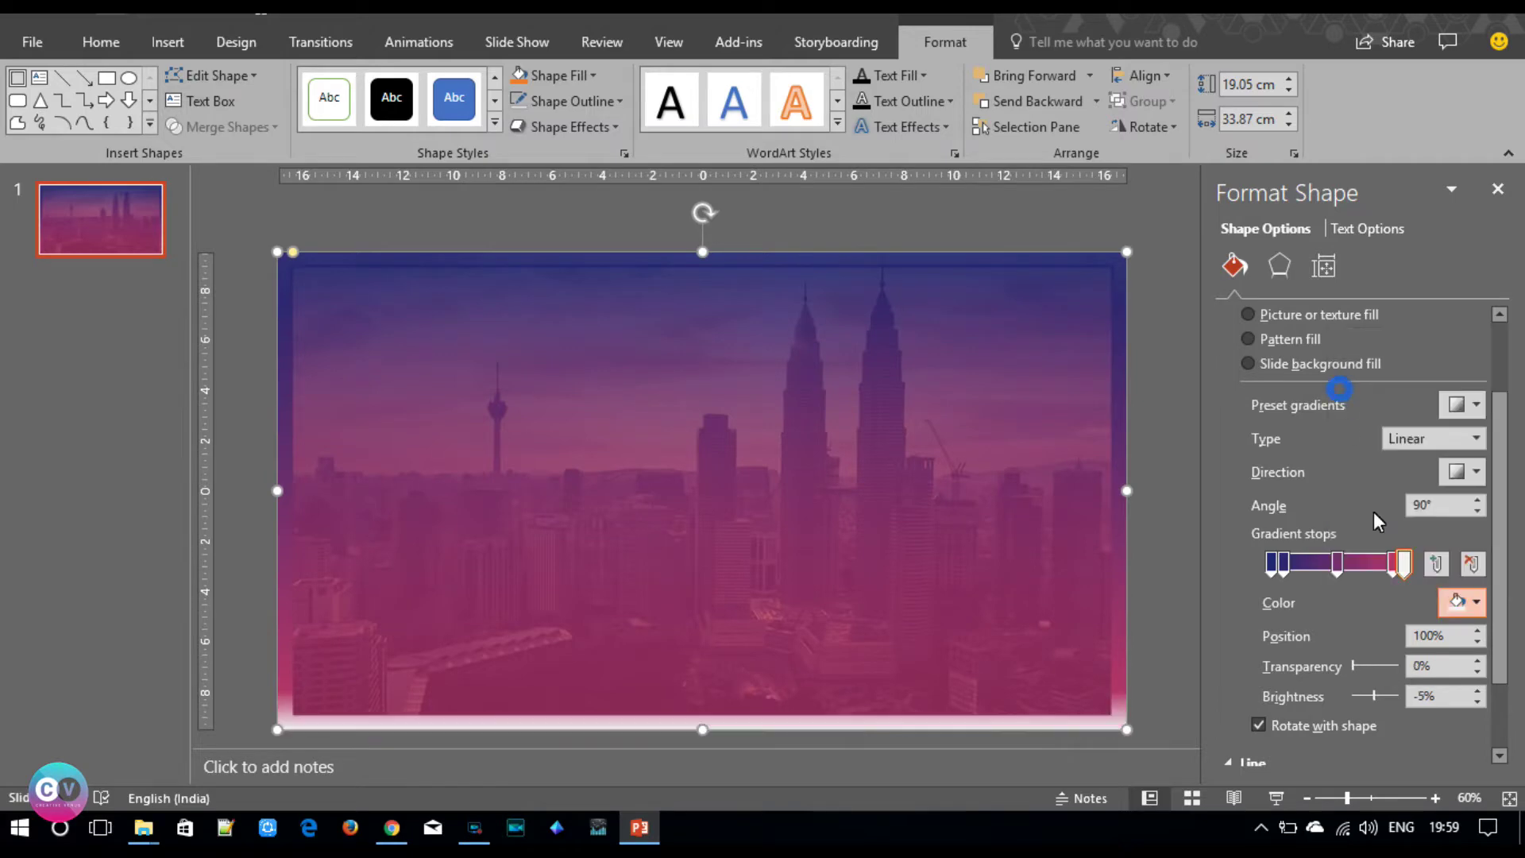
{"action": "left_click", "coordinate": [1394, 564]}
{"action": "left_click", "coordinate": [1457, 603]}
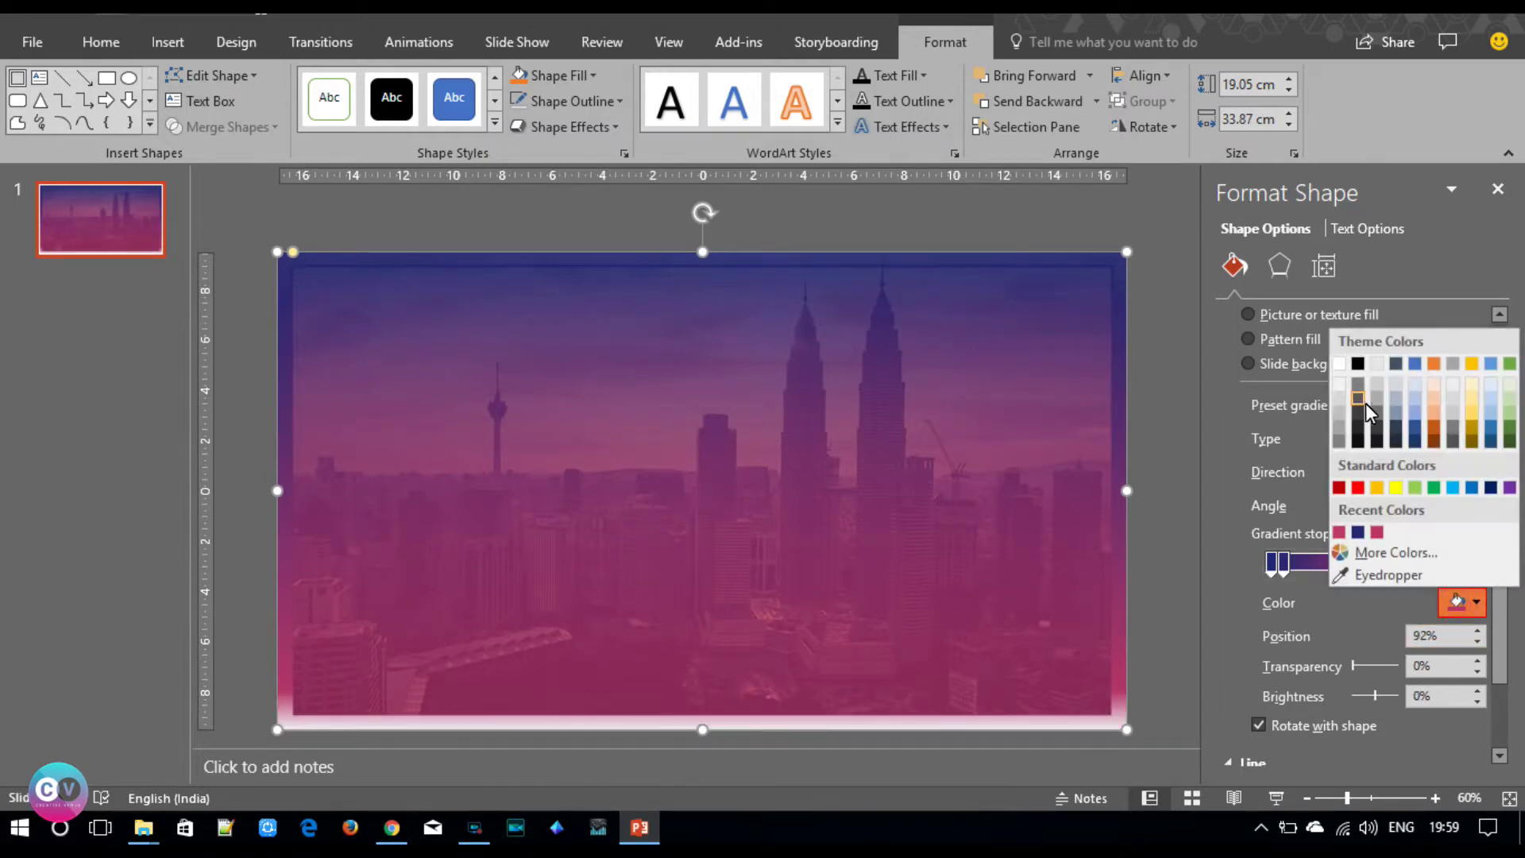
{"action": "left_click", "coordinate": [1451, 414]}
- Add a midway stop and set the 50% stop white, the 10% stop light, and the 0% stop light grey
{"action": "left_click", "coordinate": [1335, 563]}
{"action": "left_click", "coordinate": [1456, 603]}
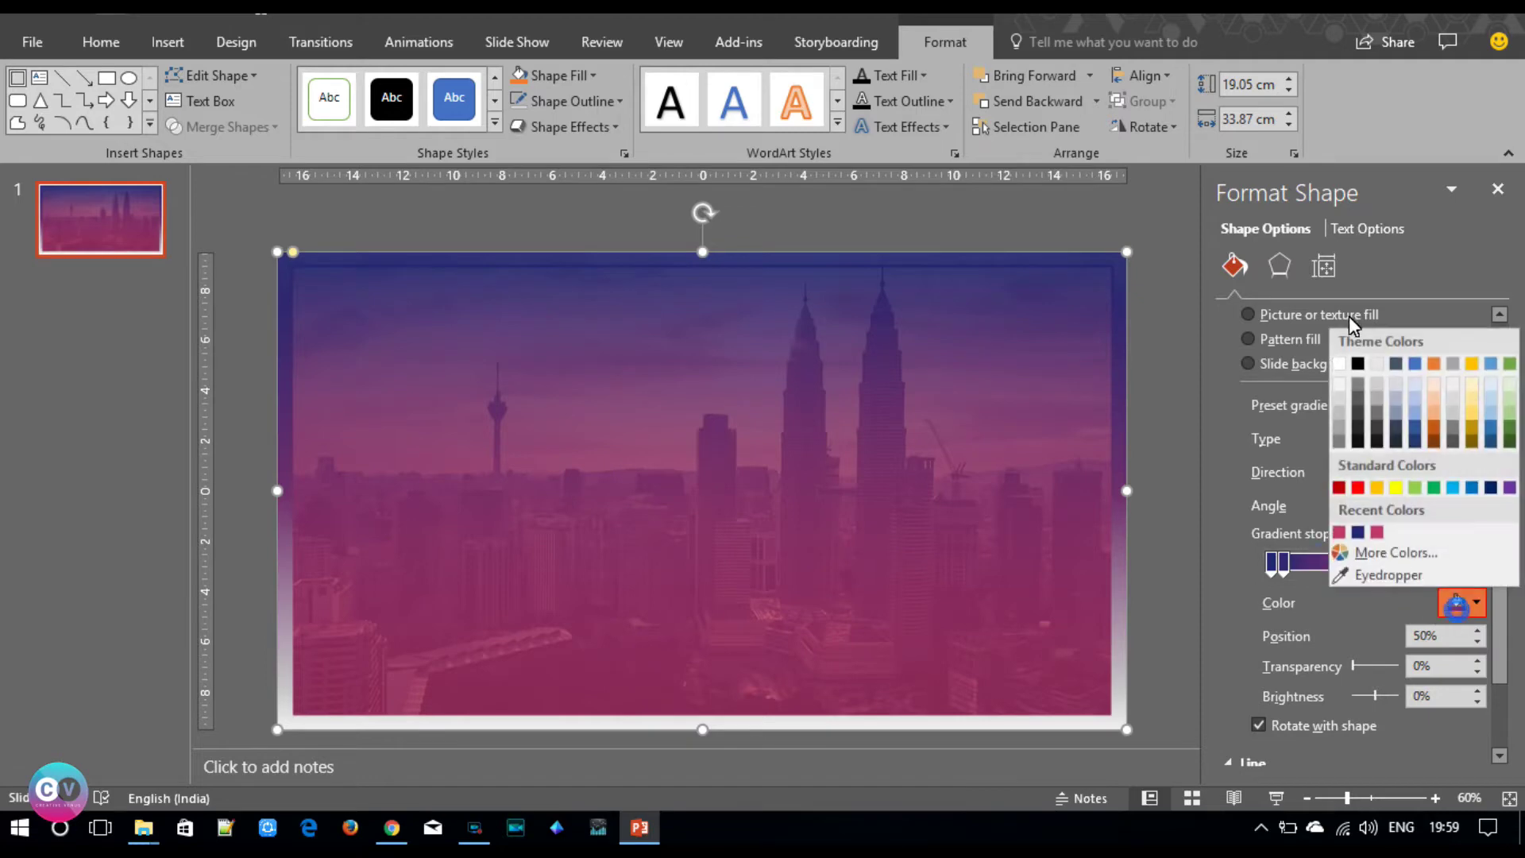
{"action": "left_click", "coordinate": [1339, 363]}
{"action": "left_click", "coordinate": [1284, 566]}
{"action": "left_click", "coordinate": [1457, 604]}
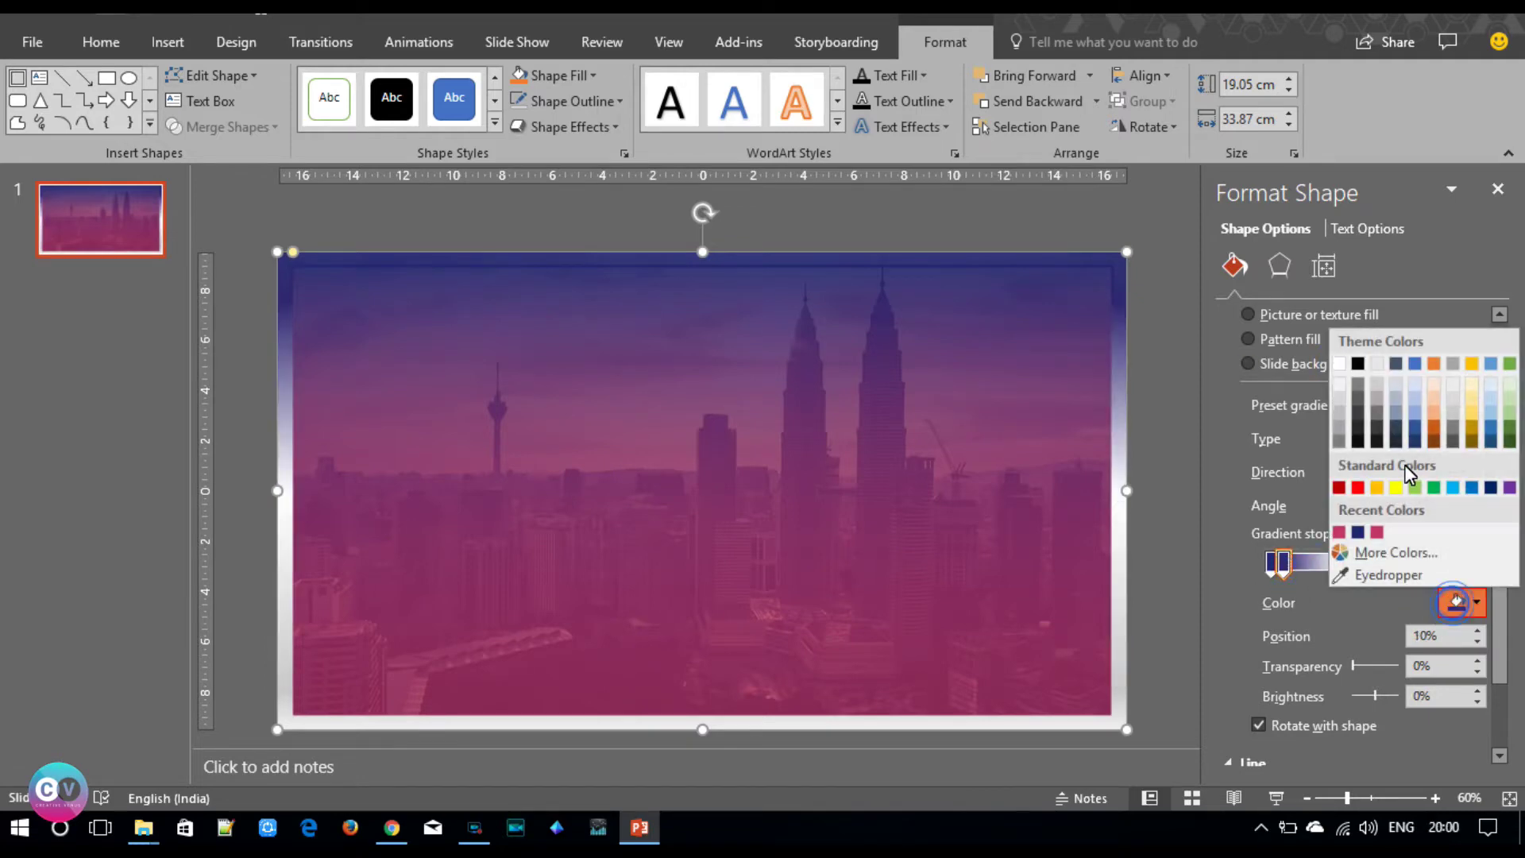
{"action": "left_click", "coordinate": [1452, 412]}
{"action": "left_click", "coordinate": [1271, 563]}
{"action": "left_click", "coordinate": [1465, 603]}
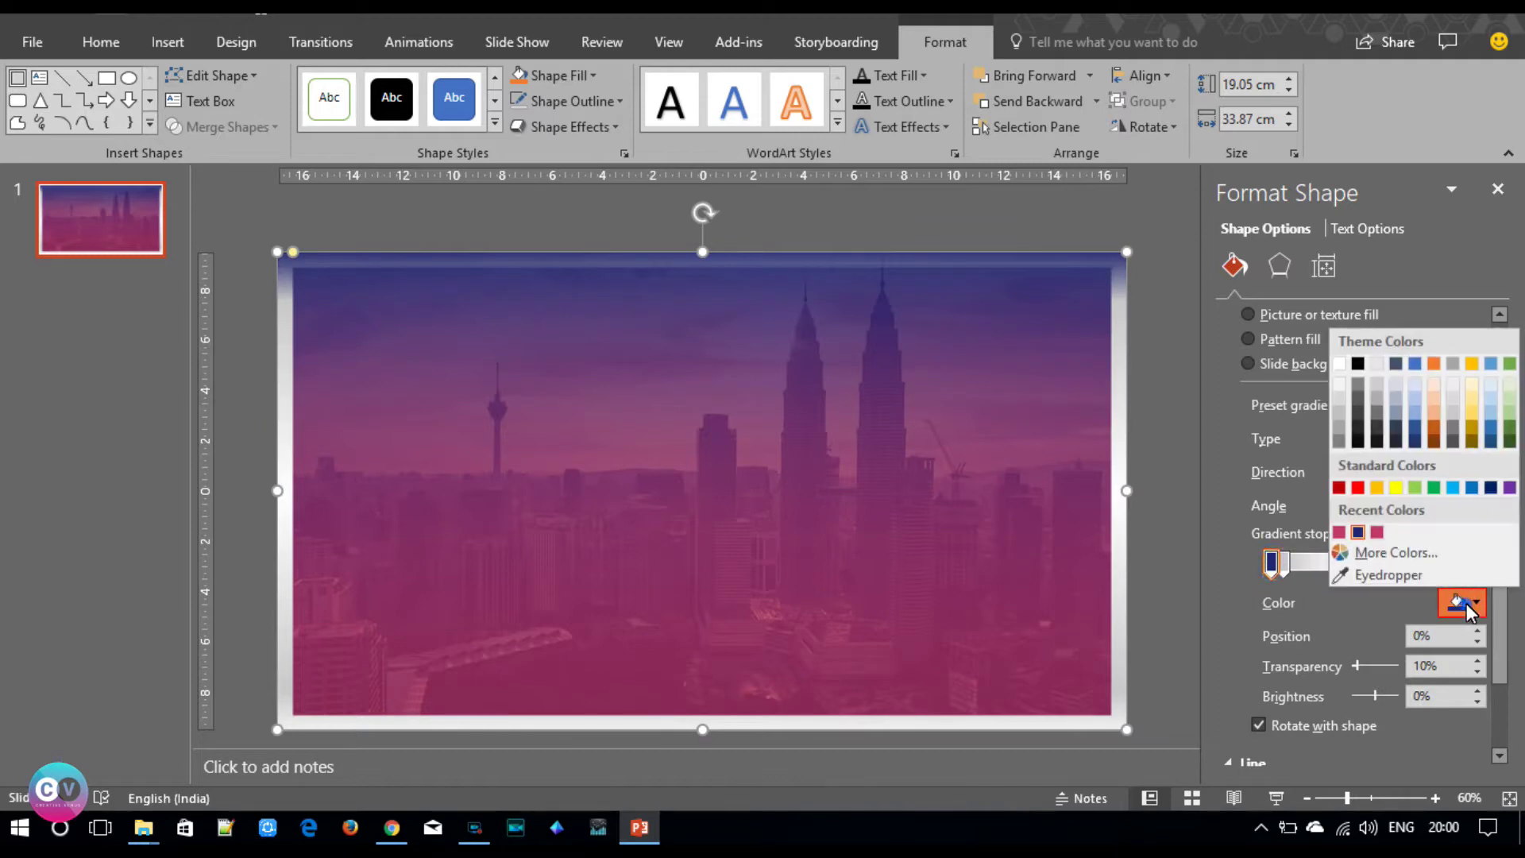
{"action": "left_click", "coordinate": [1339, 385]}
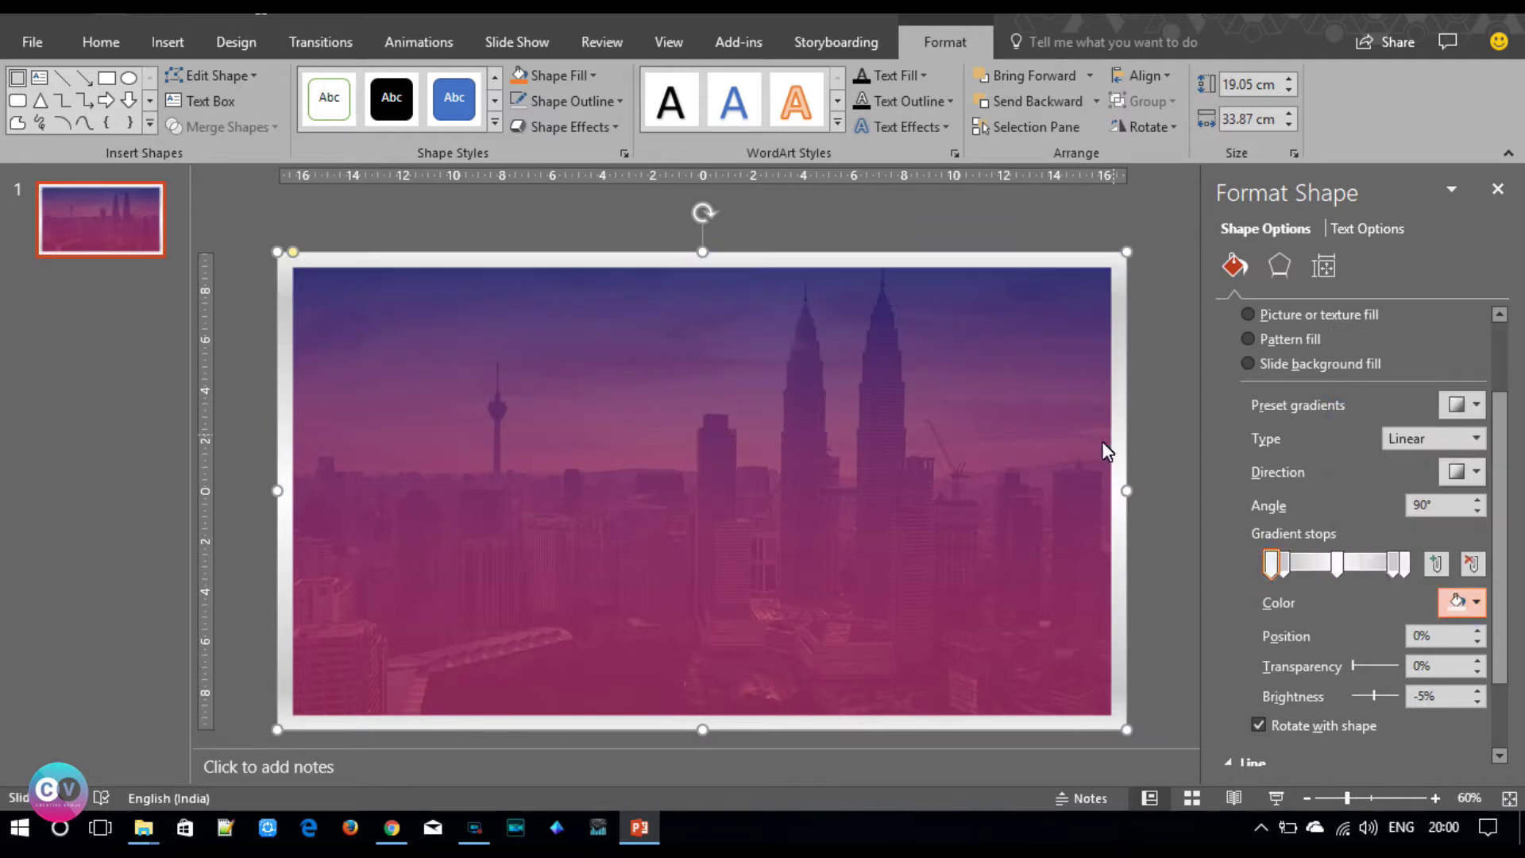
{"action": "left_click", "coordinate": [1292, 266]}
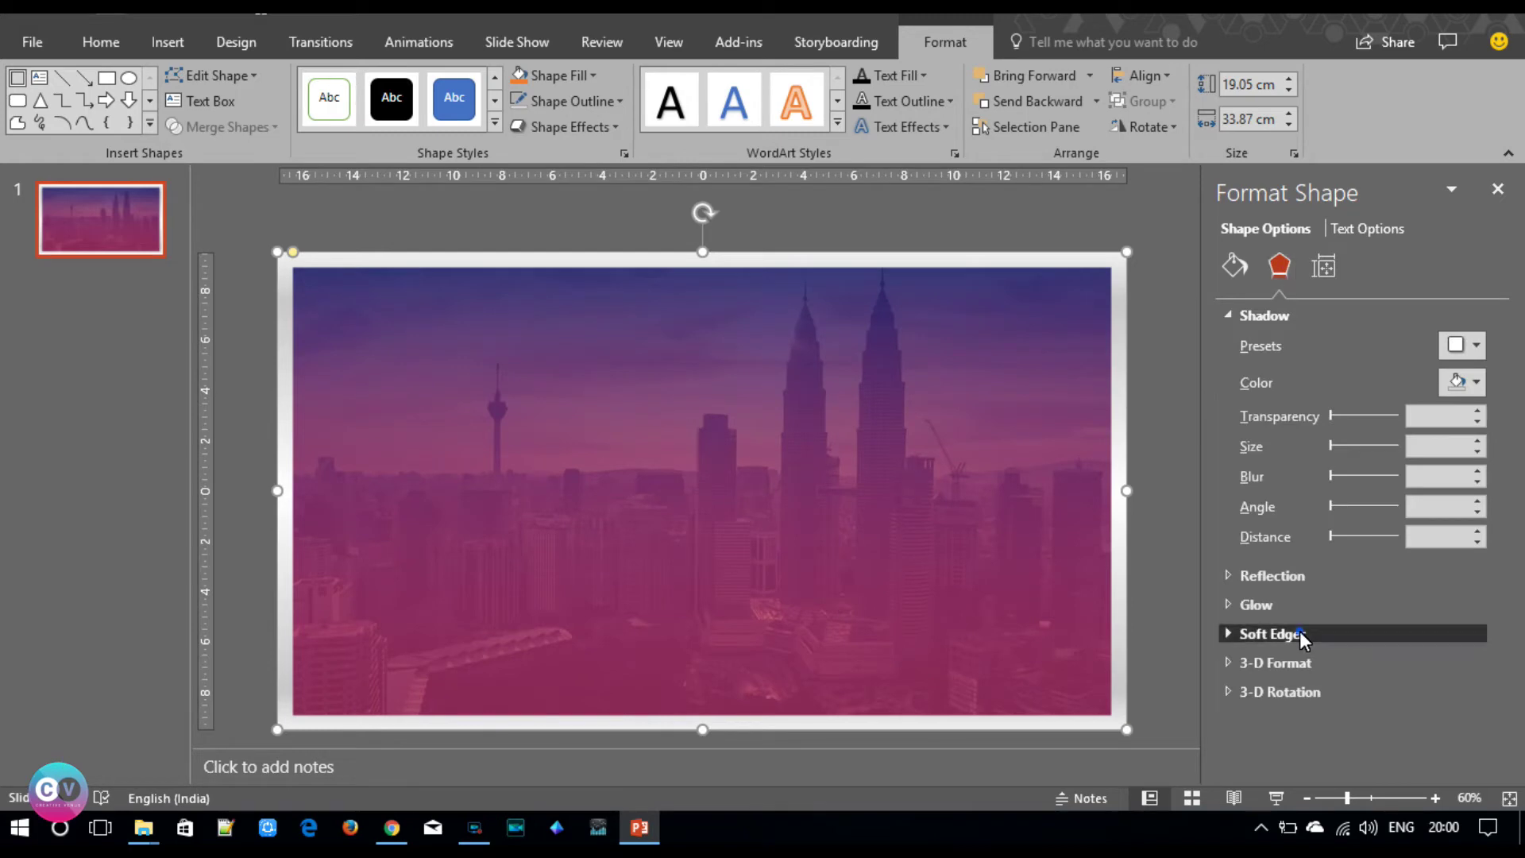
- Give the frame a dark 3-D material
{"action": "left_click", "coordinate": [1299, 663]}
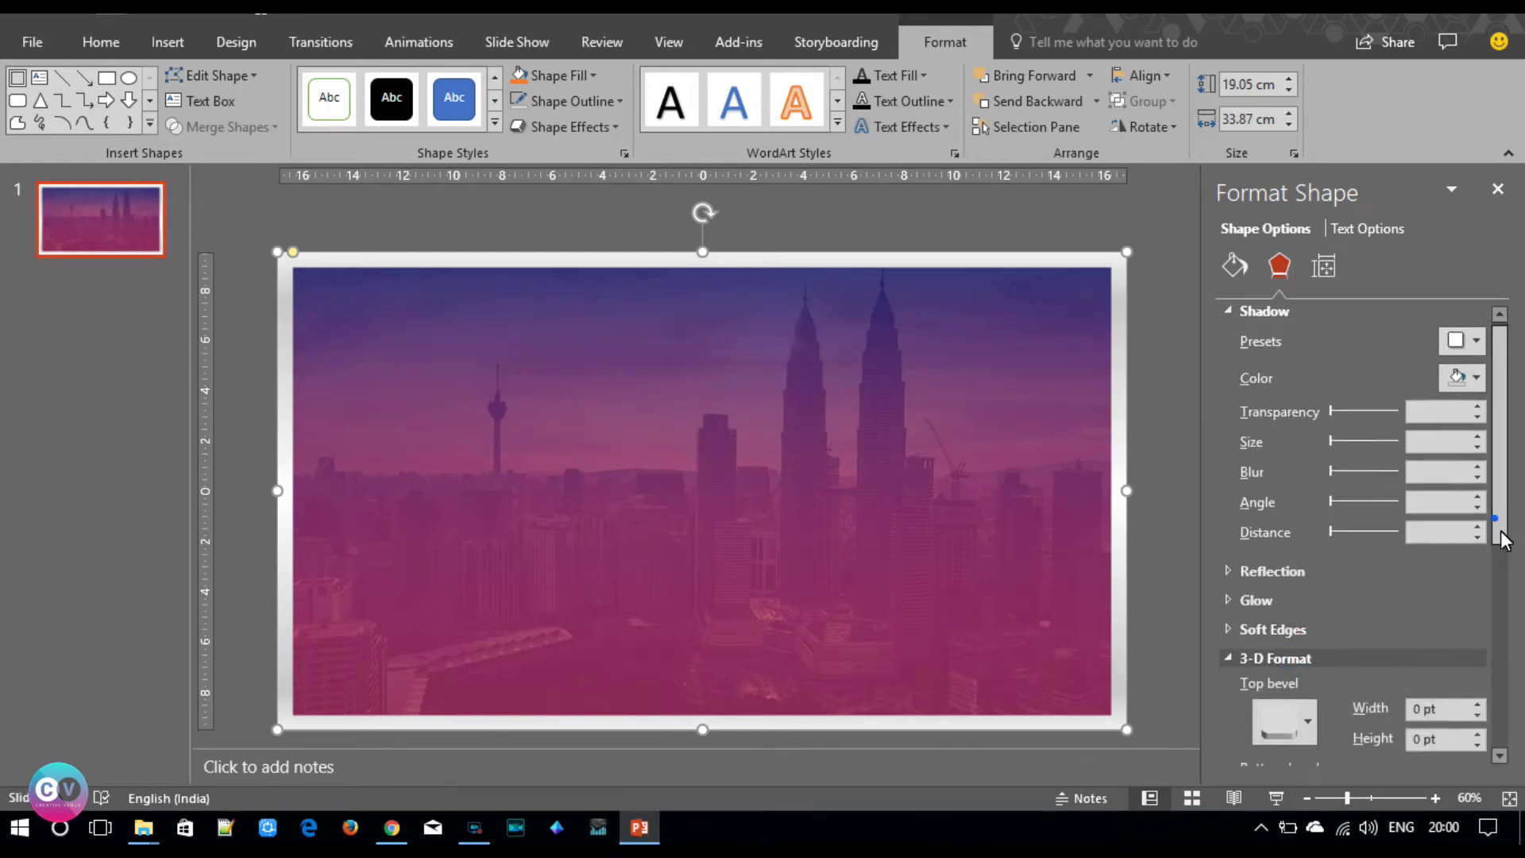
{"action": "scroll", "coordinate": [1501, 532], "scroll_direction": "down", "scroll_amount": 5}
{"action": "left_click", "coordinate": [1284, 589]}
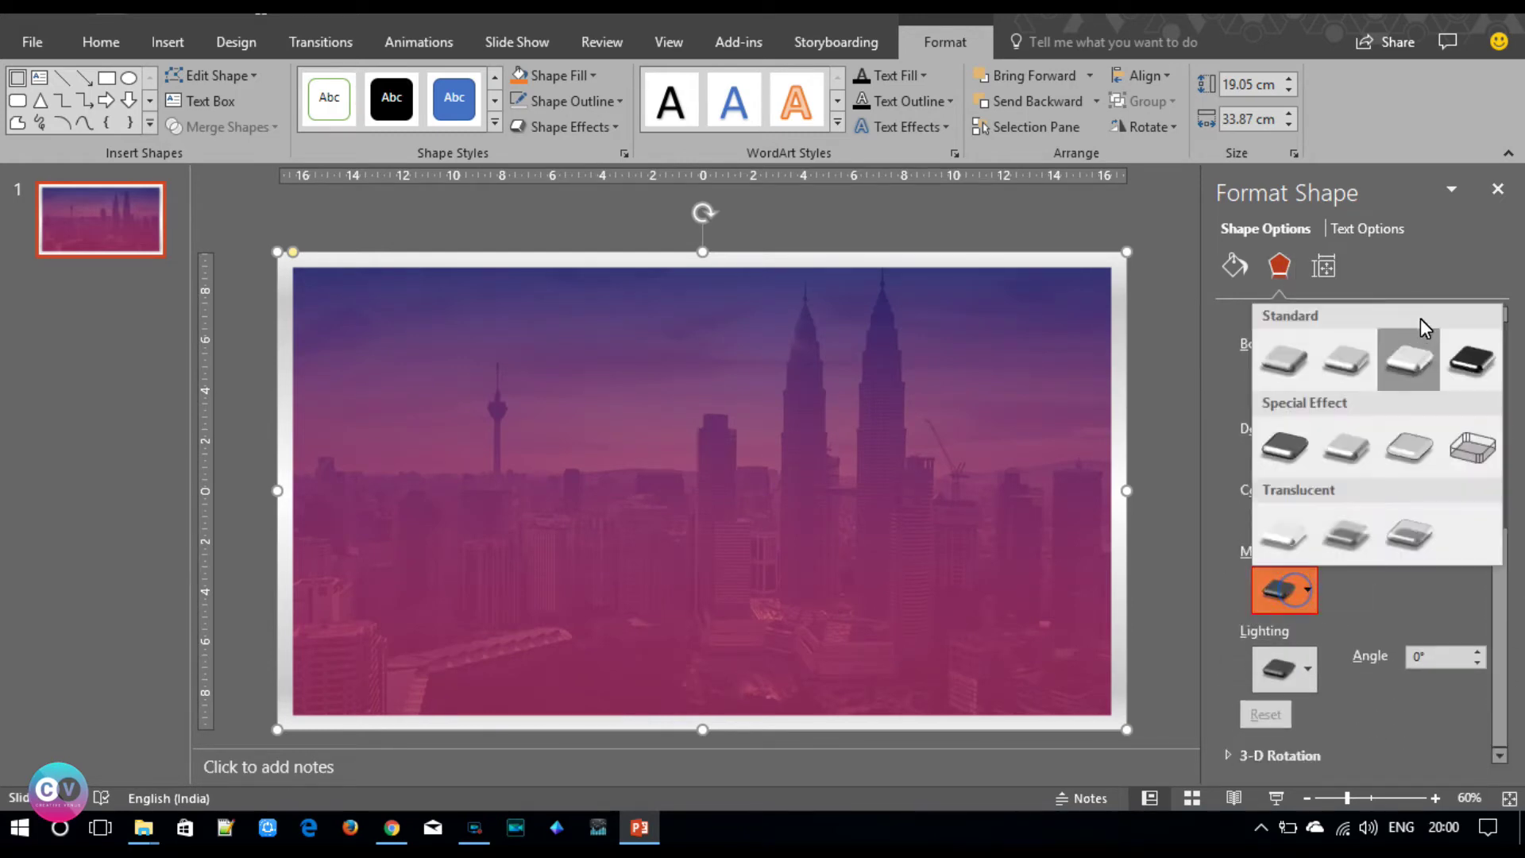
{"action": "left_click", "coordinate": [1466, 357]}
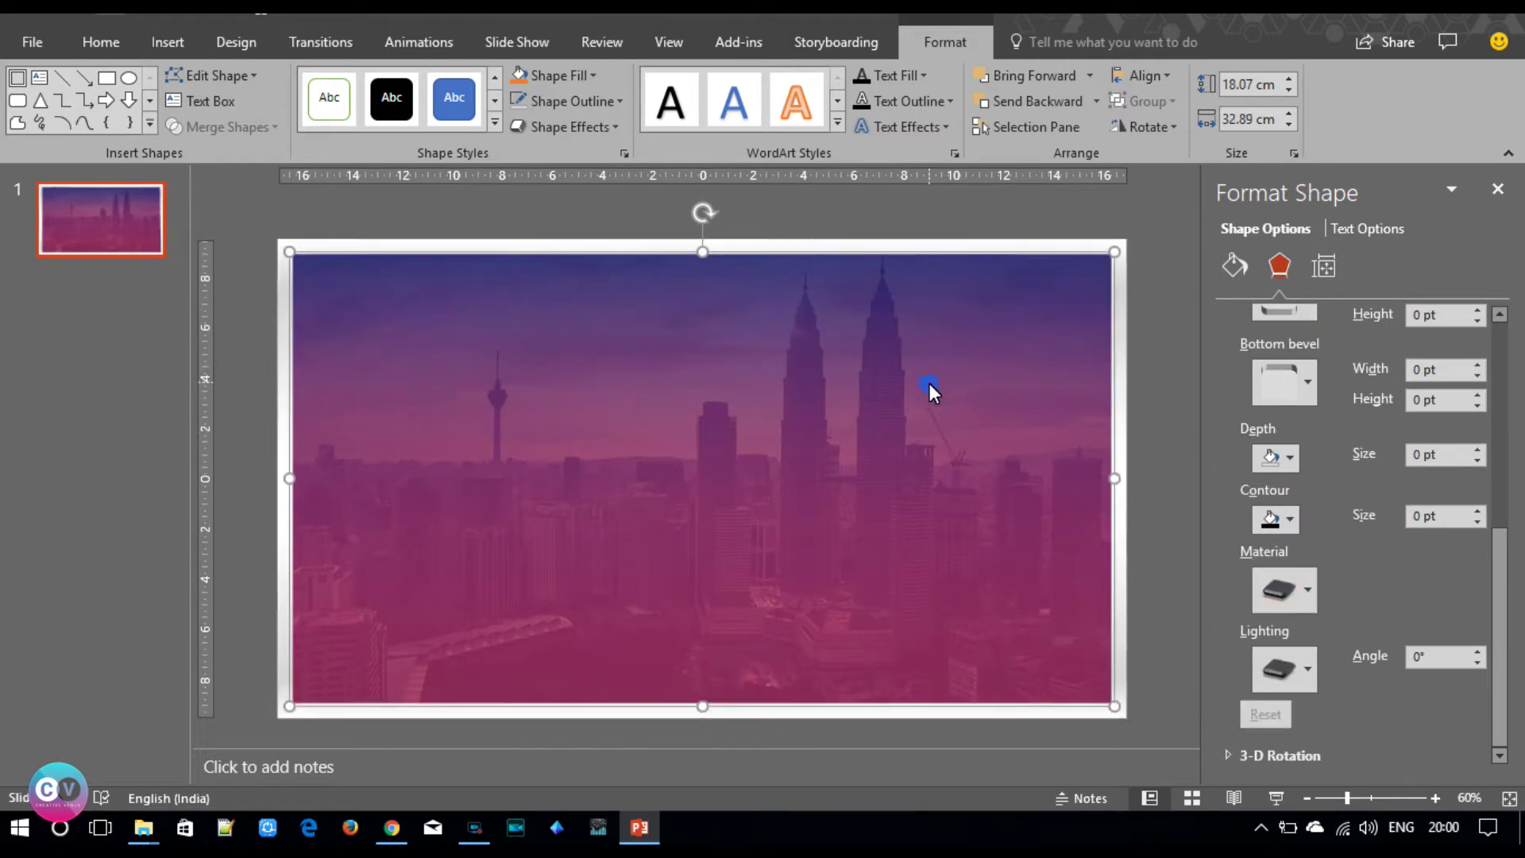
- Add an Inside Center inner shadow to the purple city overlay
{"action": "left_click", "coordinate": [1233, 267]}
{"action": "left_click", "coordinate": [1278, 265]}
{"action": "left_click_drag", "start_coordinate": [1513, 534], "coordinate": [1504, 352]}
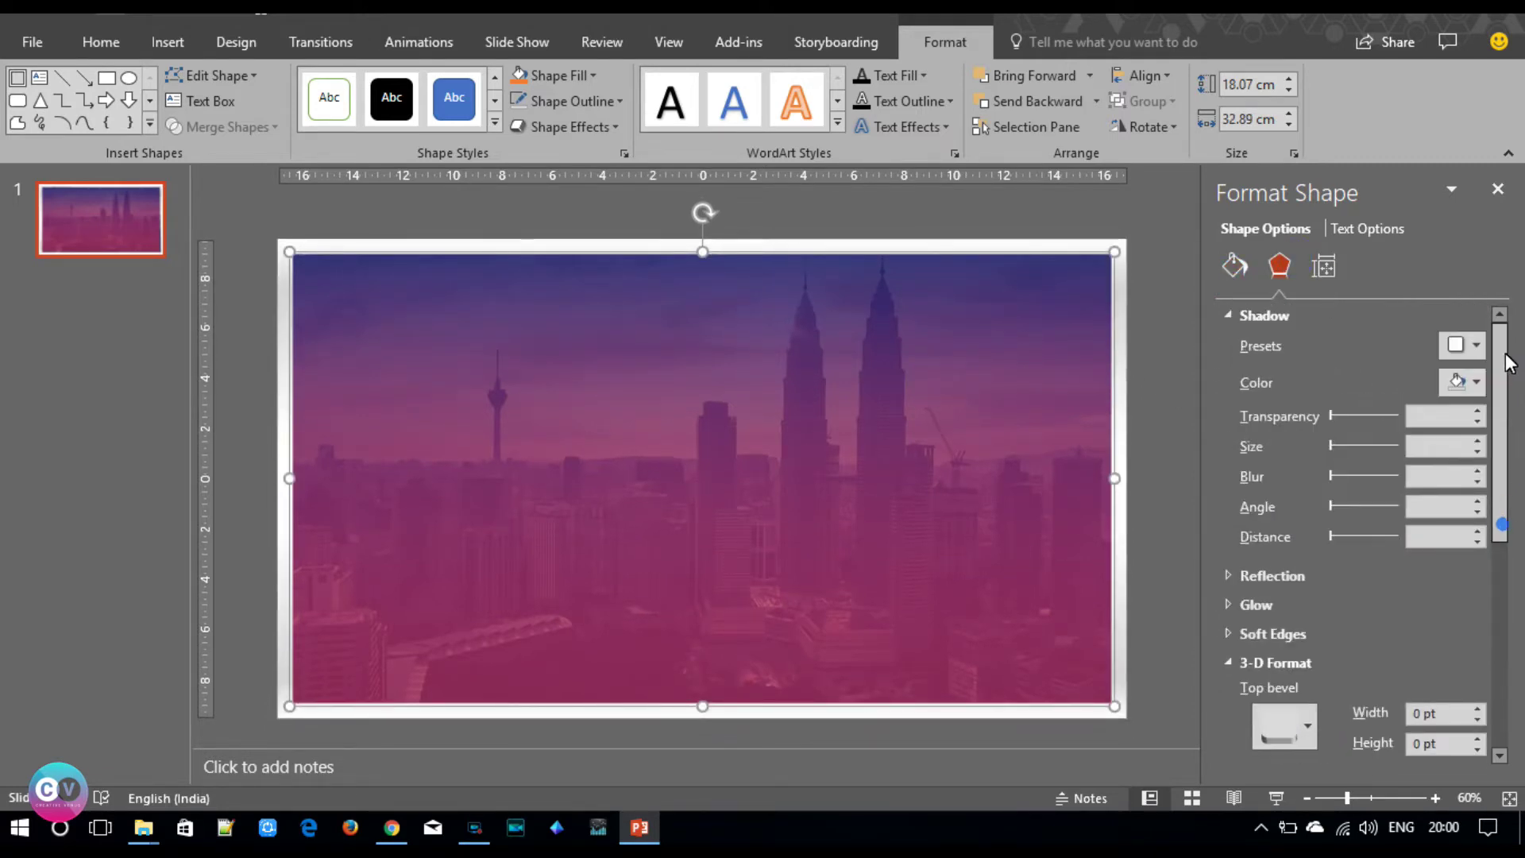
{"action": "left_click", "coordinate": [1464, 347]}
{"action": "left_click", "coordinate": [1406, 776]}
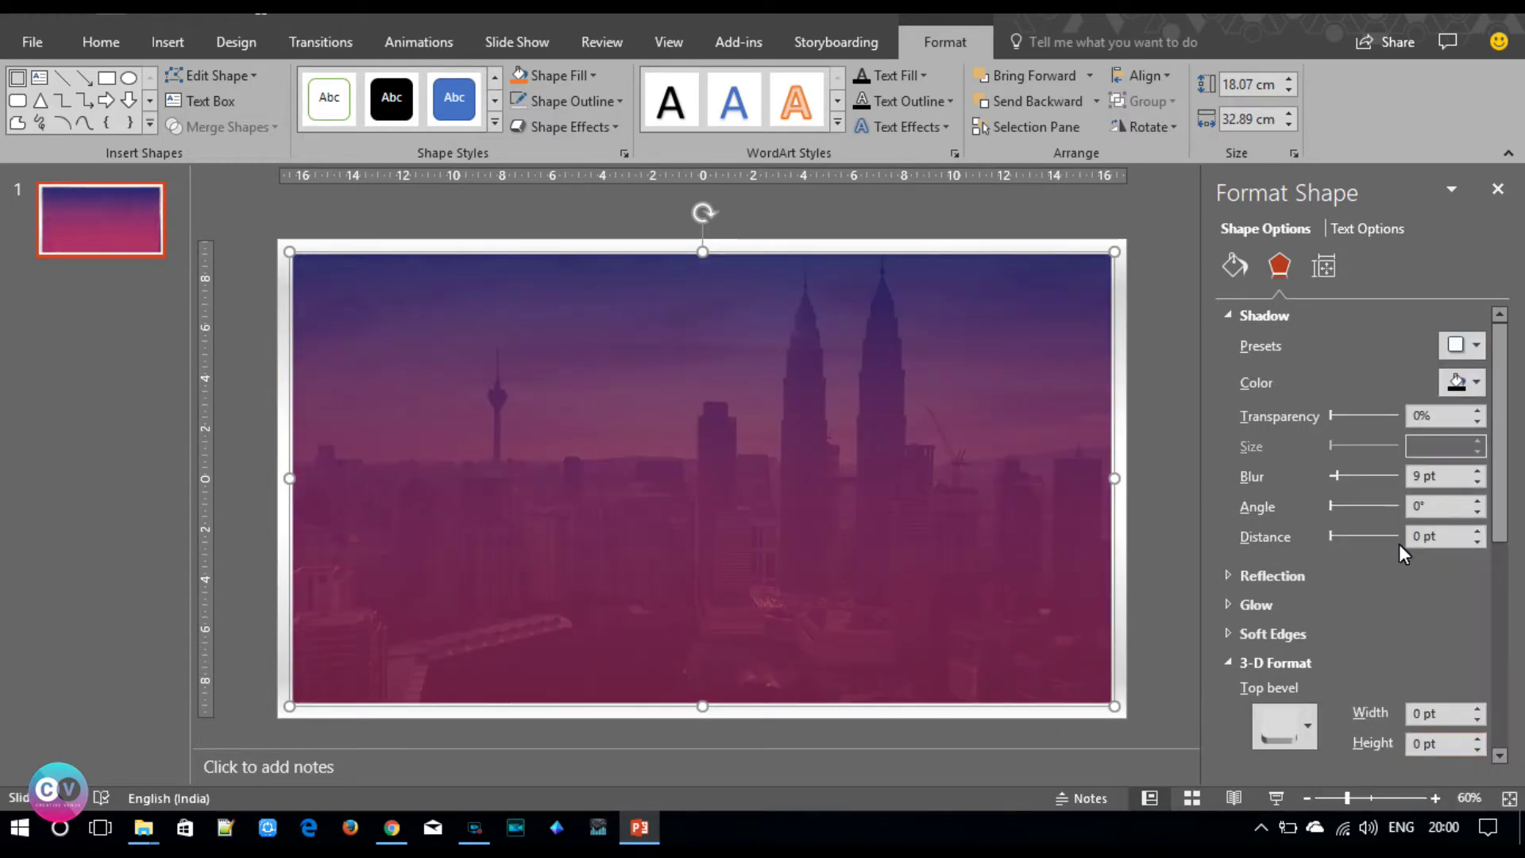
{"action": "left_click", "coordinate": [1233, 264]}
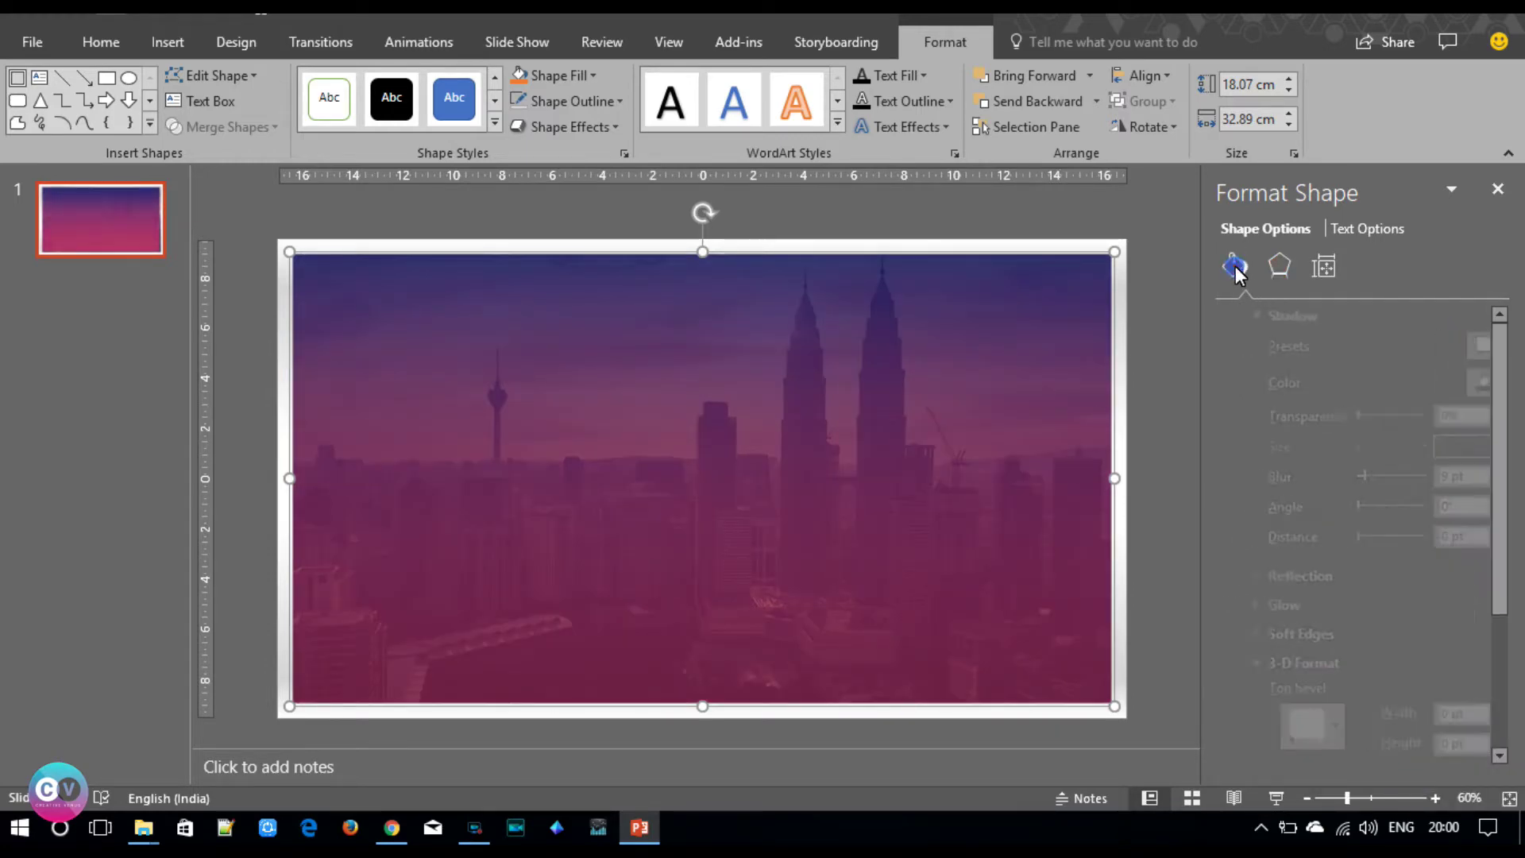
- Set the first gradient stop's brightness to 29% and raise the pink stop's brightness to -4%
{"action": "scroll", "coordinate": [1469, 456], "scroll_direction": "down", "scroll_amount": 5}
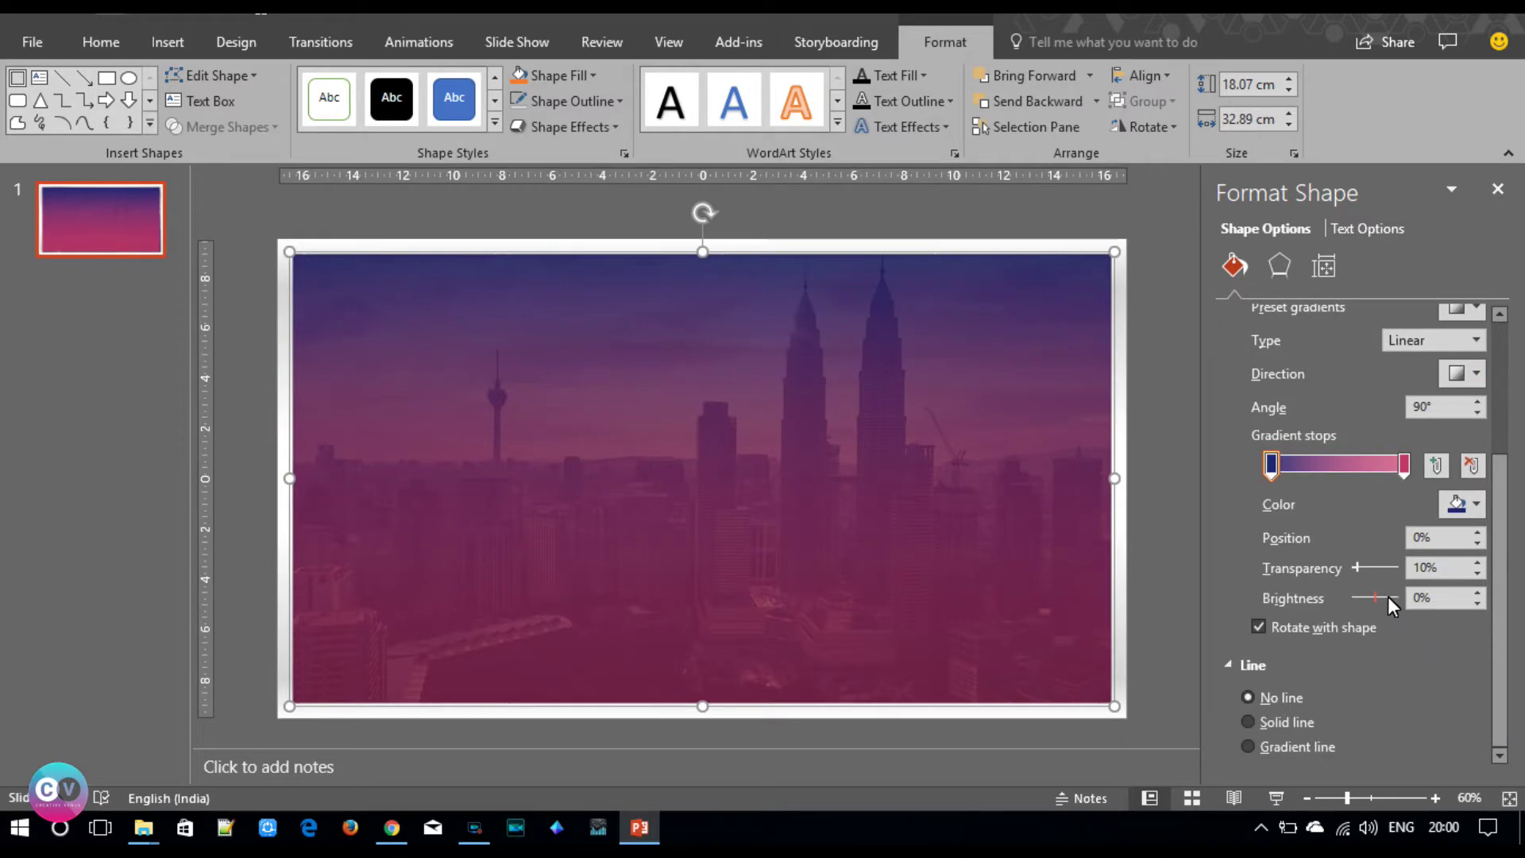
{"action": "left_click_drag", "start_coordinate": [1374, 599], "coordinate": [1379, 598]}
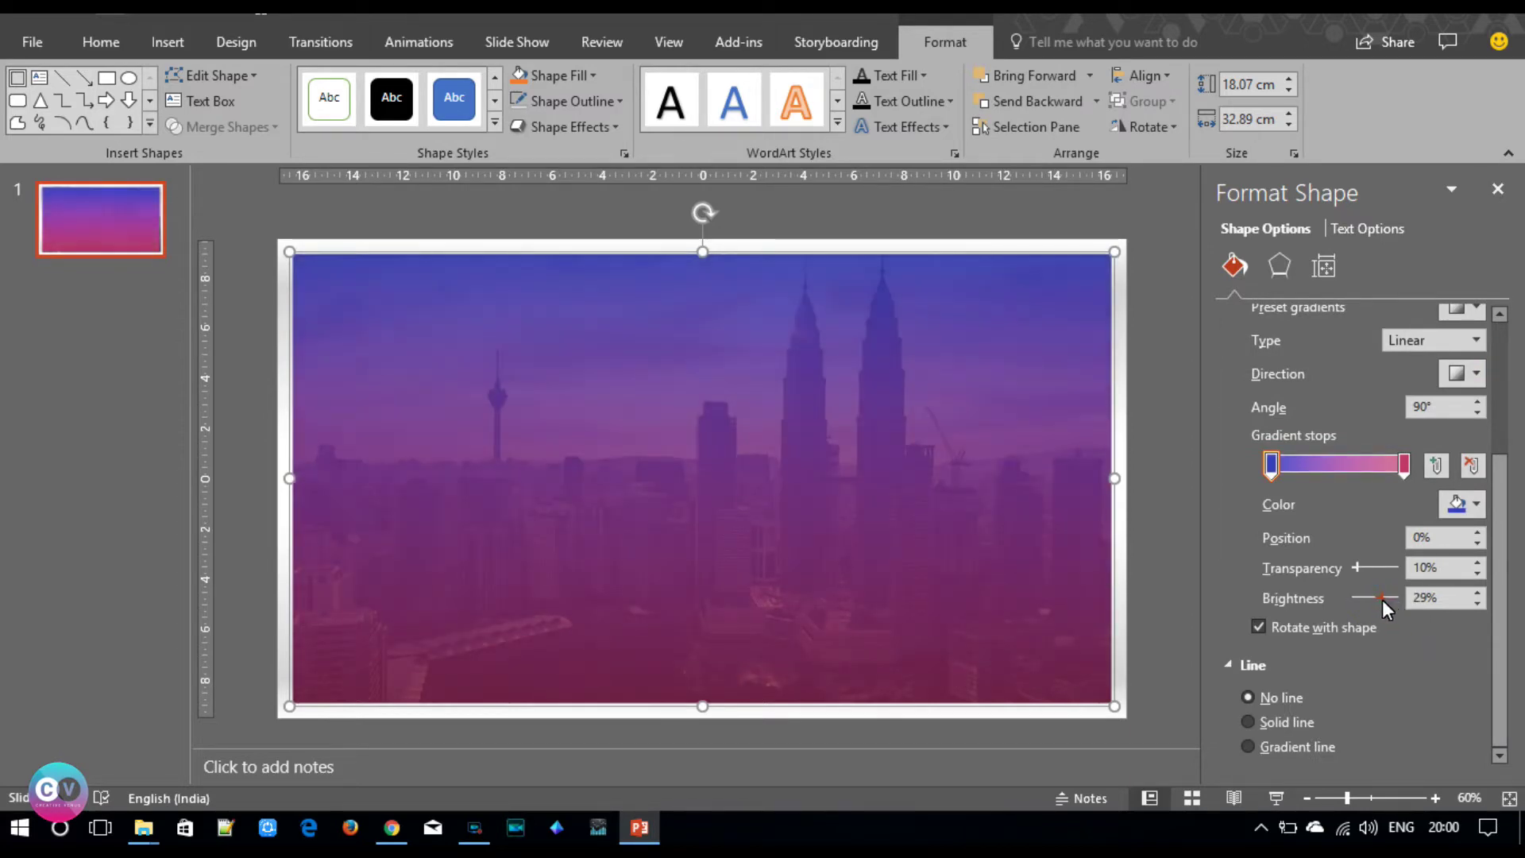
{"action": "left_click", "coordinate": [1404, 465]}
{"action": "left_click_drag", "start_coordinate": [1374, 599], "coordinate": [1370, 598]}
{"action": "left_click", "coordinate": [1475, 596]}
{"action": "left_click", "coordinate": [1475, 596]}
{"action": "left_click", "coordinate": [1475, 596]}
{"action": "left_click", "coordinate": [1475, 596]}
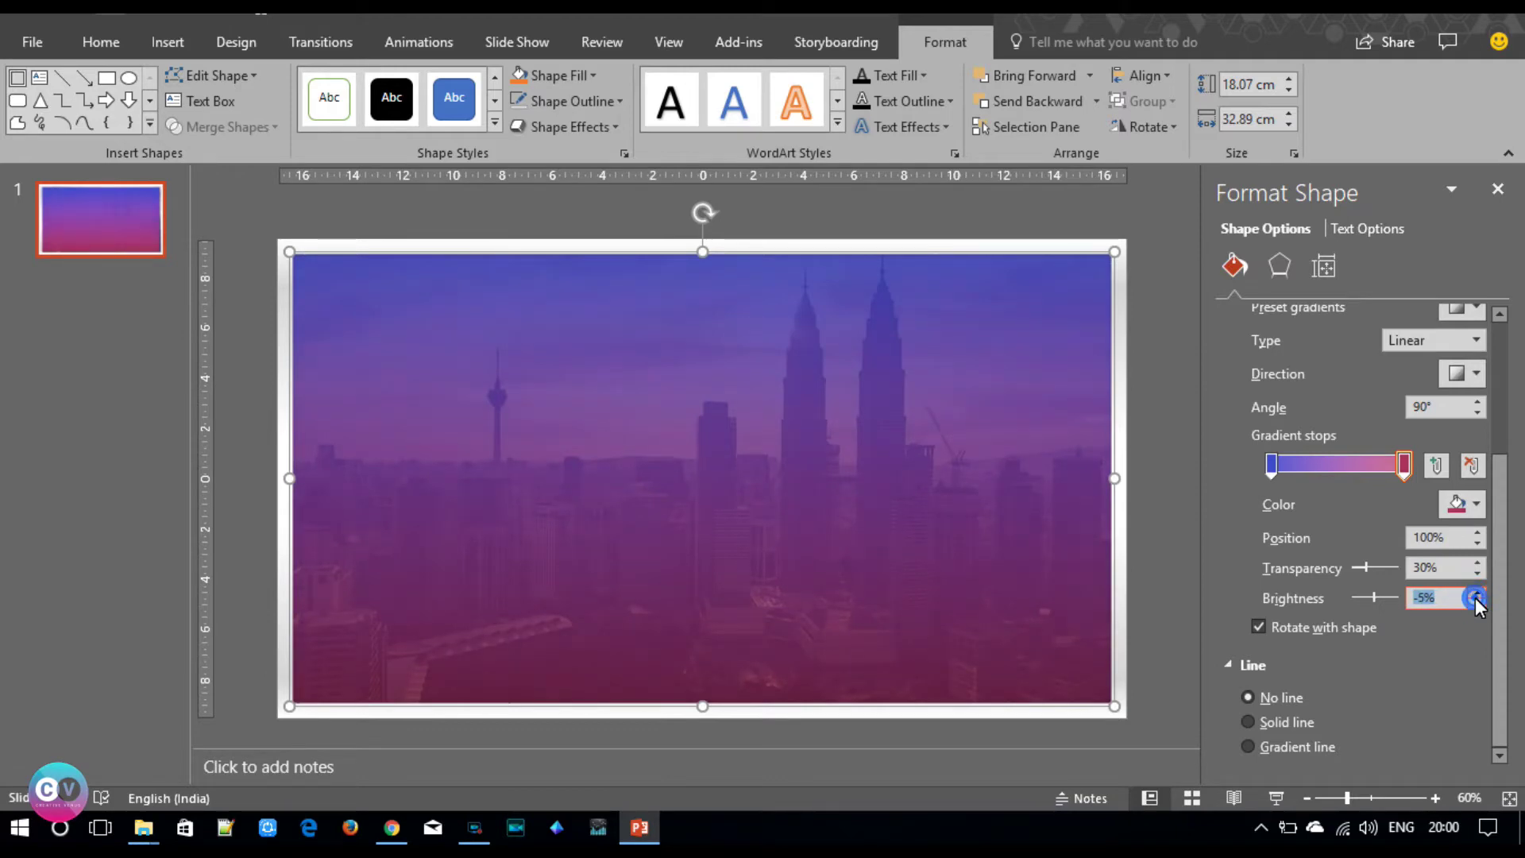
- Raise the pink gradient stop's transparency so more of the skyline shows through
{"action": "left_click", "coordinate": [1155, 556]}
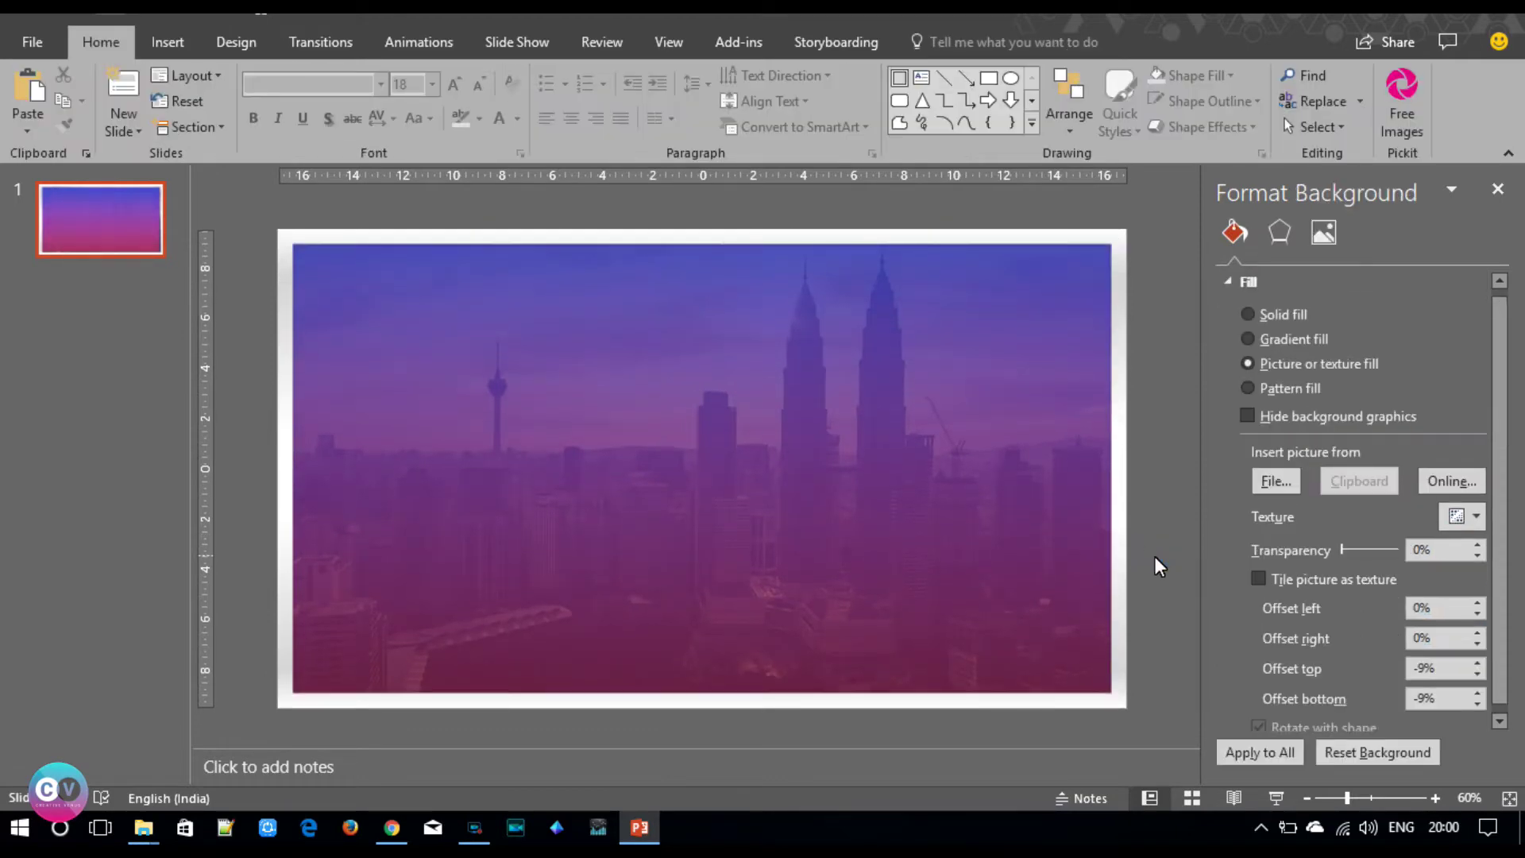
{"action": "left_click", "coordinate": [1007, 560]}
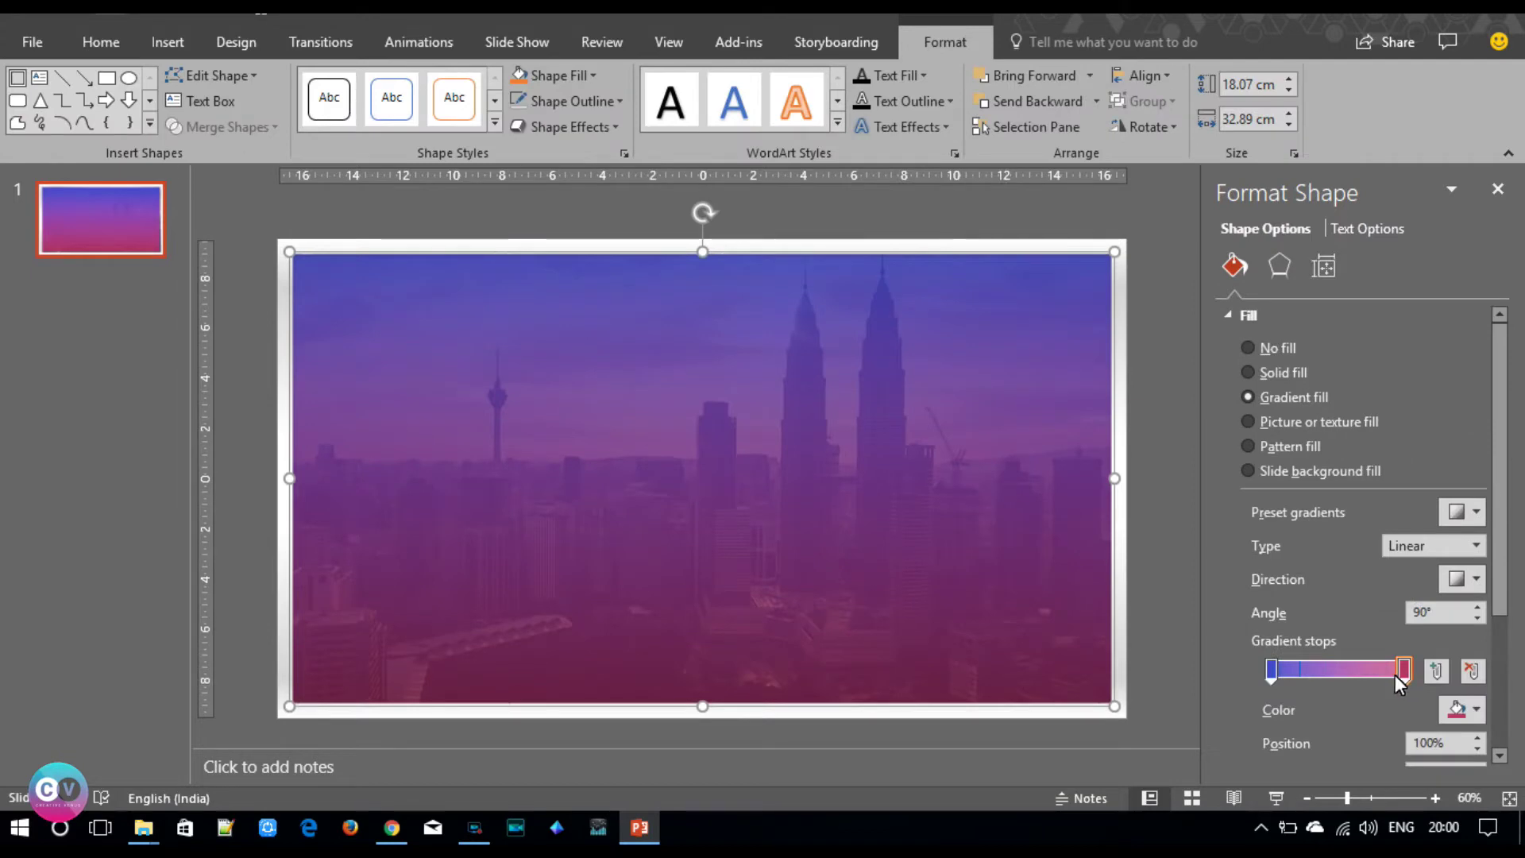
{"action": "scroll", "coordinate": [1498, 674], "scroll_direction": "down", "scroll_amount": 2}
{"action": "scroll", "coordinate": [1430, 651], "scroll_direction": "down", "scroll_amount": 1}
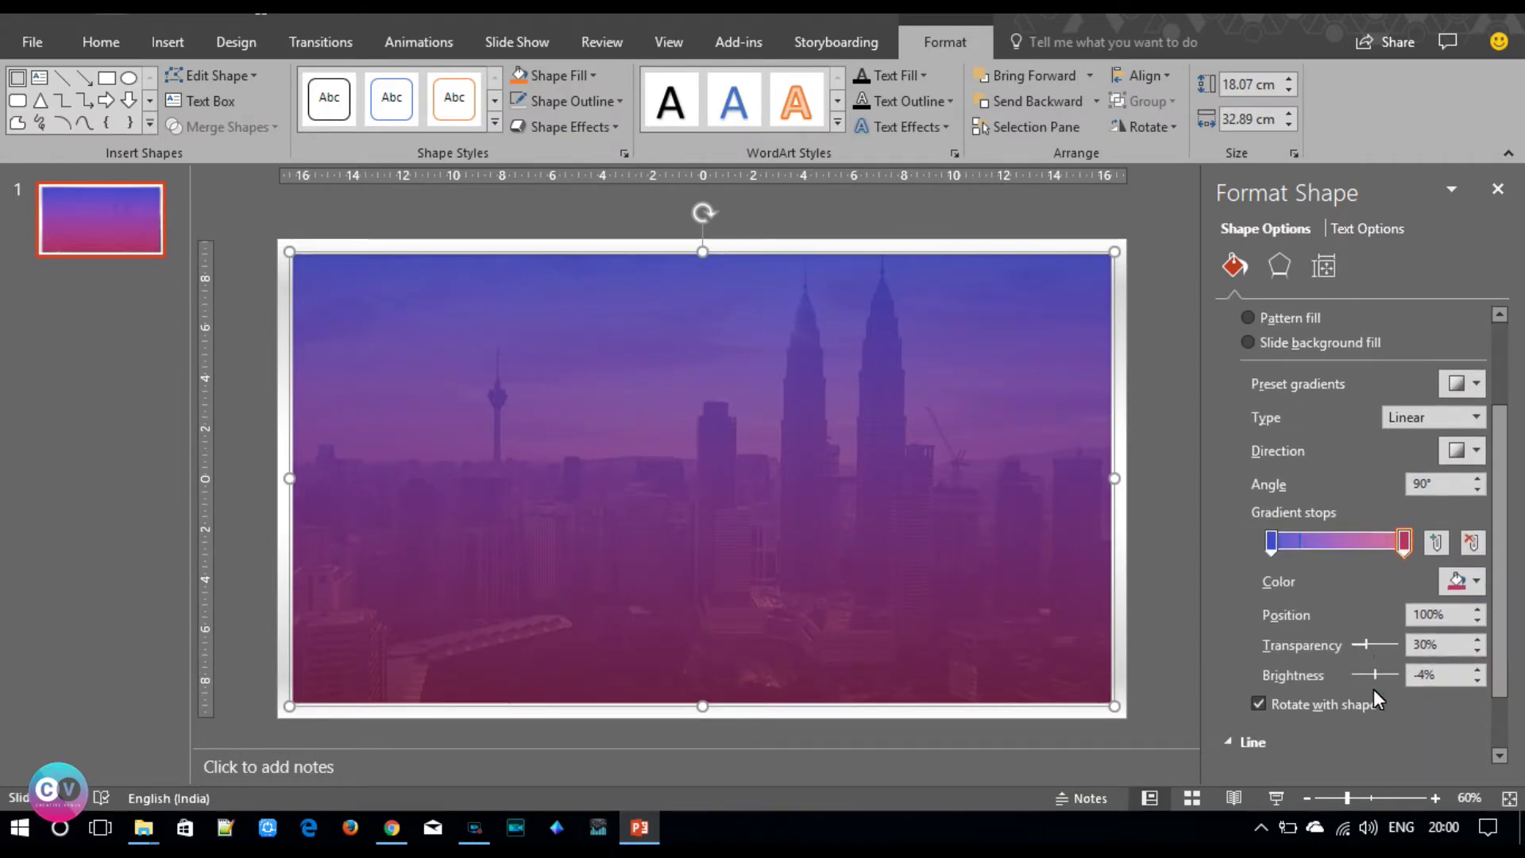
{"action": "mouse_move", "coordinate": [1365, 645]}
{"action": "left_mouse_down"}
{"action": "mouse_move", "coordinate": [1380, 645]}
{"action": "mouse_move", "coordinate": [1368, 646]}
{"action": "left_mouse_up"}
{"action": "left_click", "coordinate": [1175, 609]}
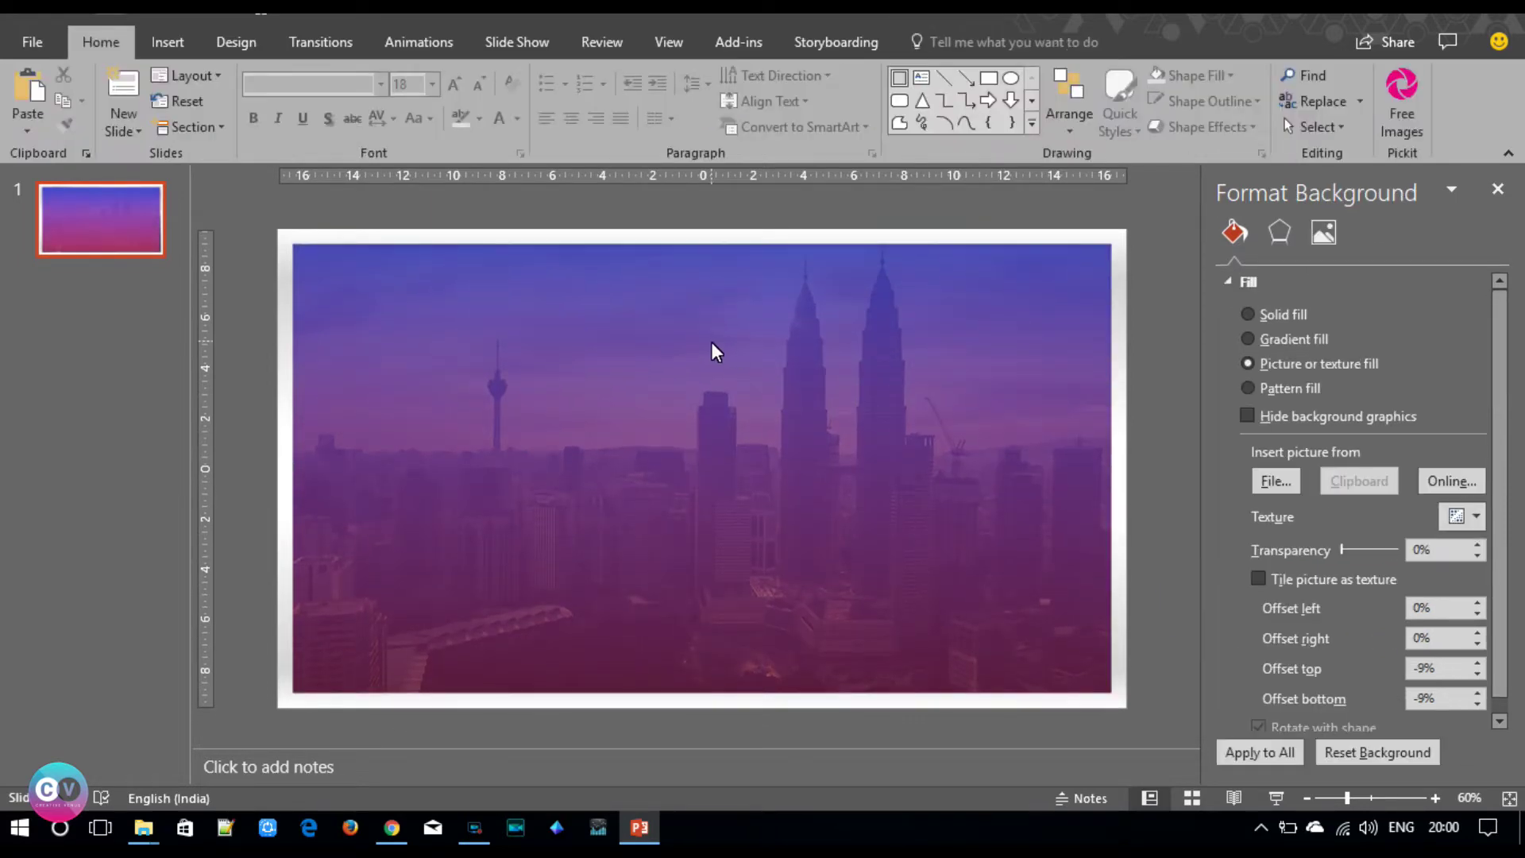
- Draw a rectangle as a band across the slide's bottom and move it behind the city image
{"action": "left_click", "coordinate": [165, 42]}
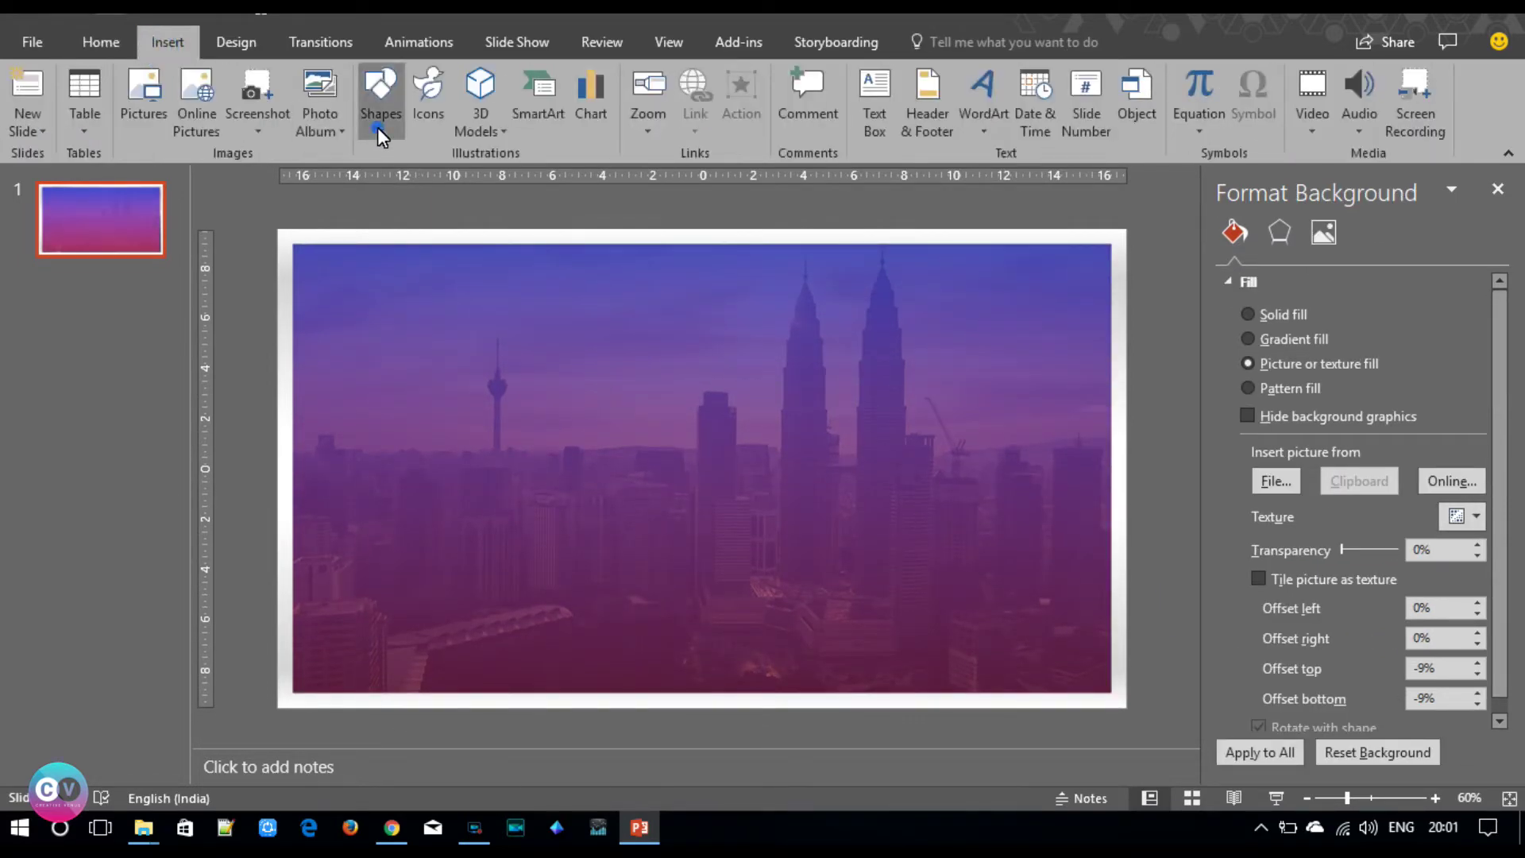
{"action": "left_click", "coordinate": [379, 119]}
{"action": "left_click", "coordinate": [457, 179]}
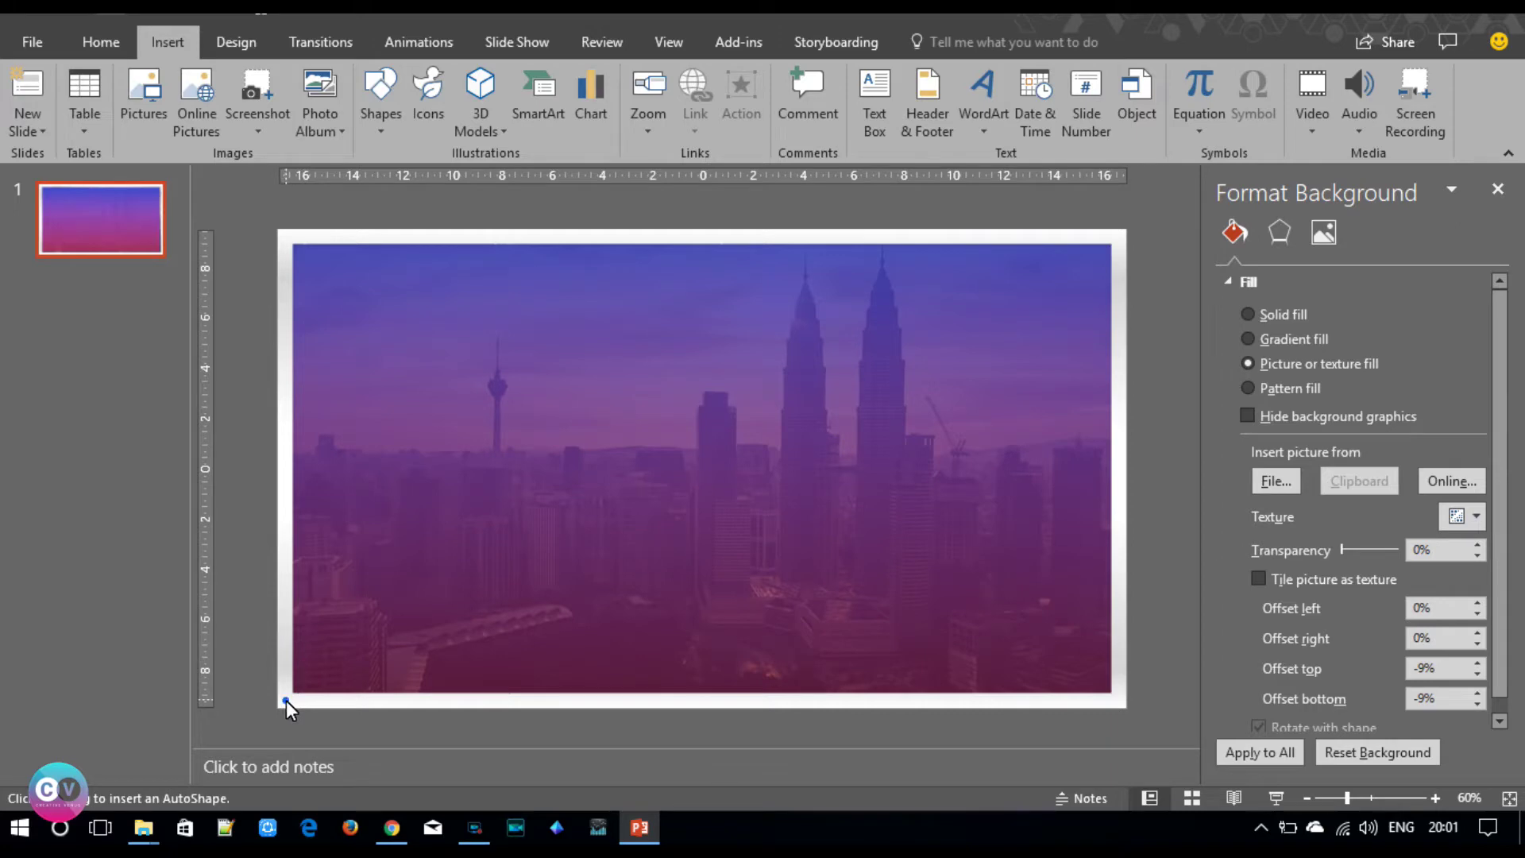
{"action": "left_click_drag", "start_coordinate": [286, 701], "coordinate": [1120, 536]}
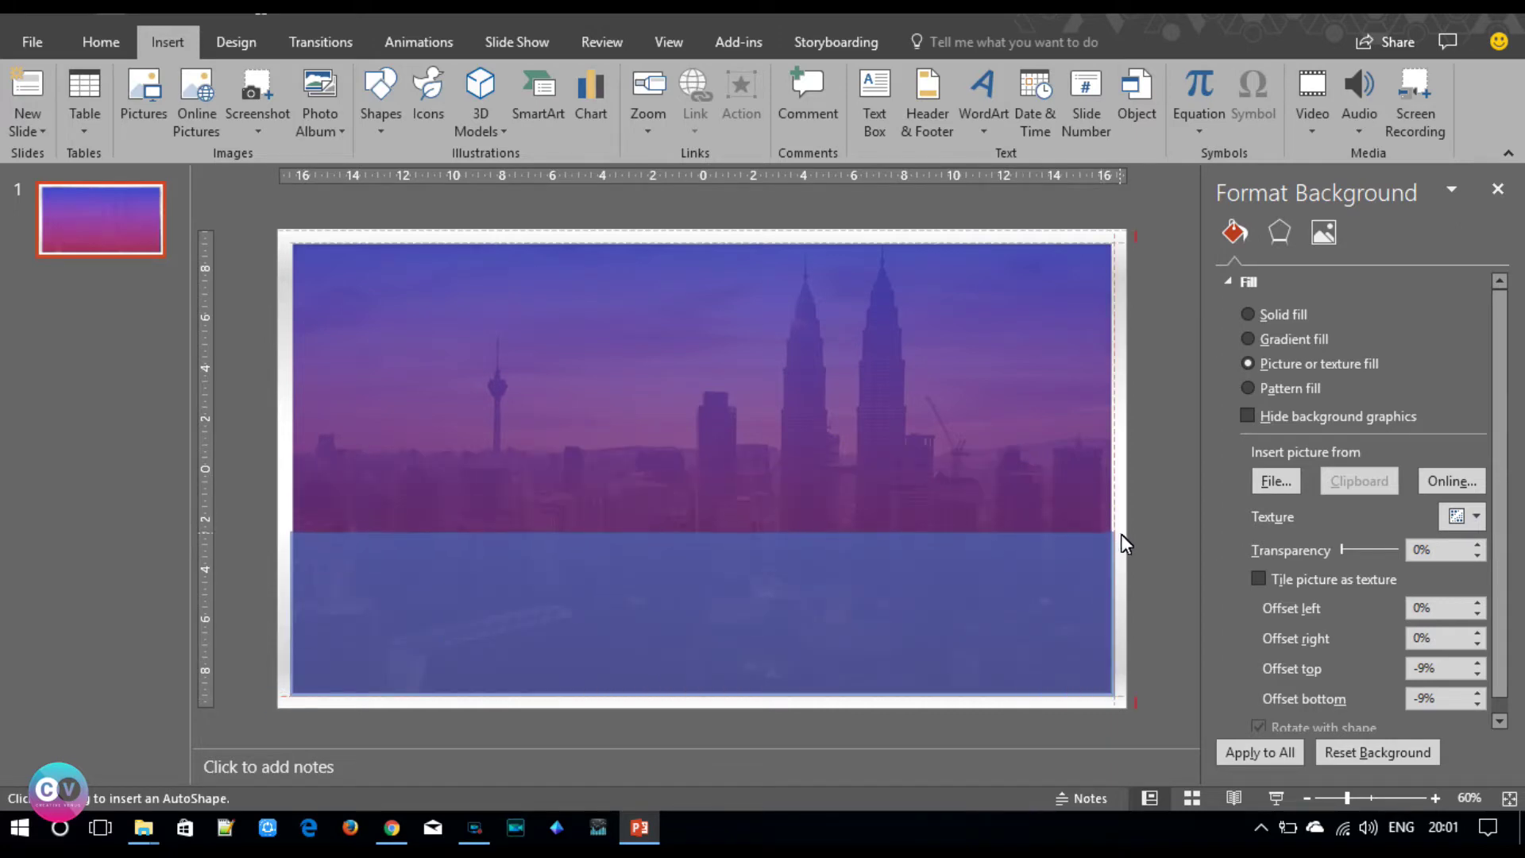
{"action": "left_click_drag", "start_coordinate": [1120, 534], "coordinate": [1115, 554]}
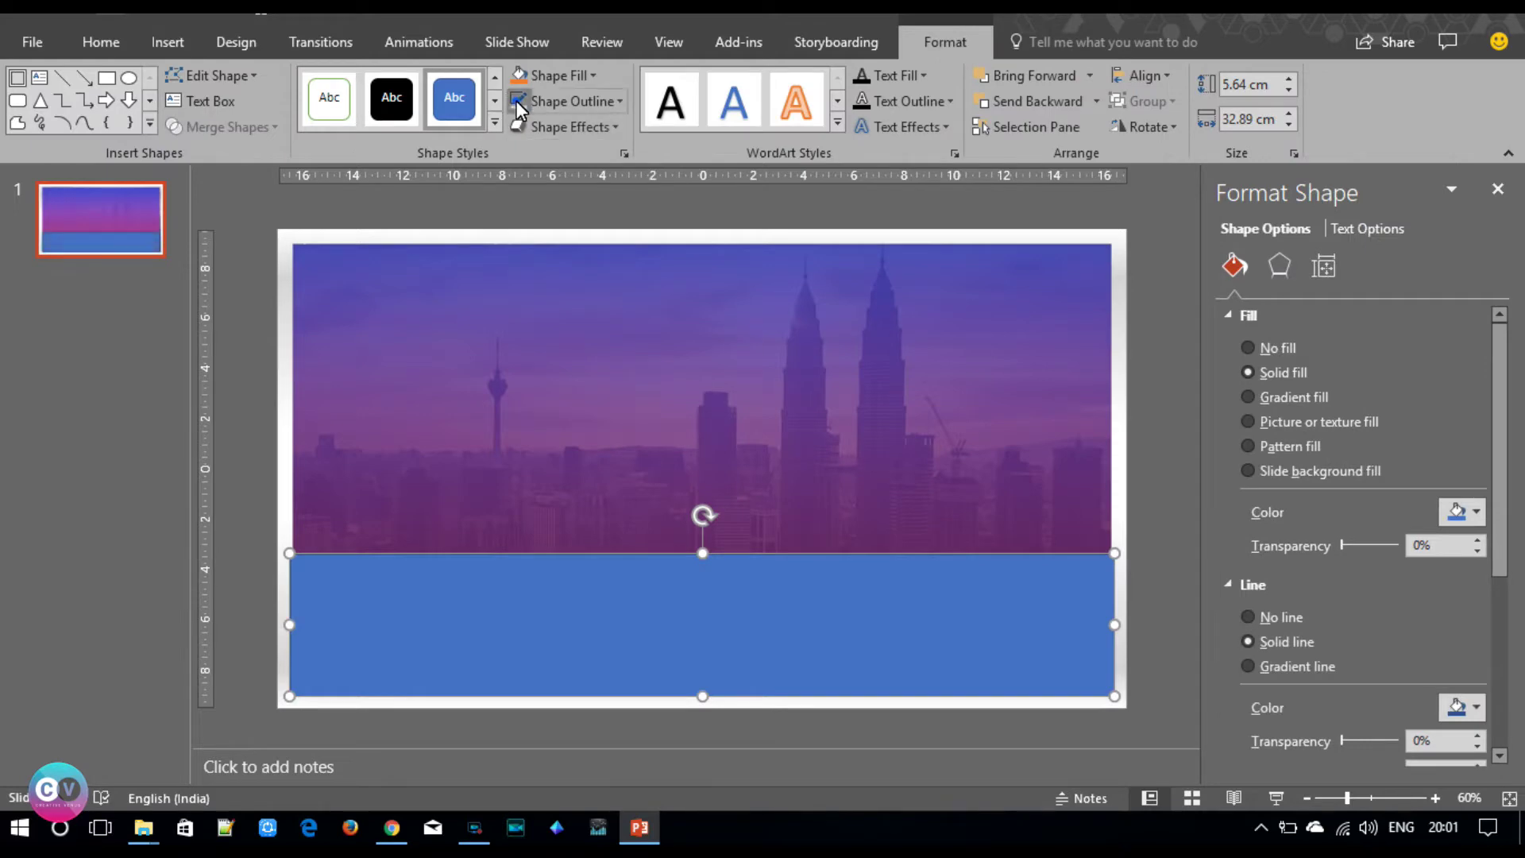
{"action": "right_click", "coordinate": [602, 585]}
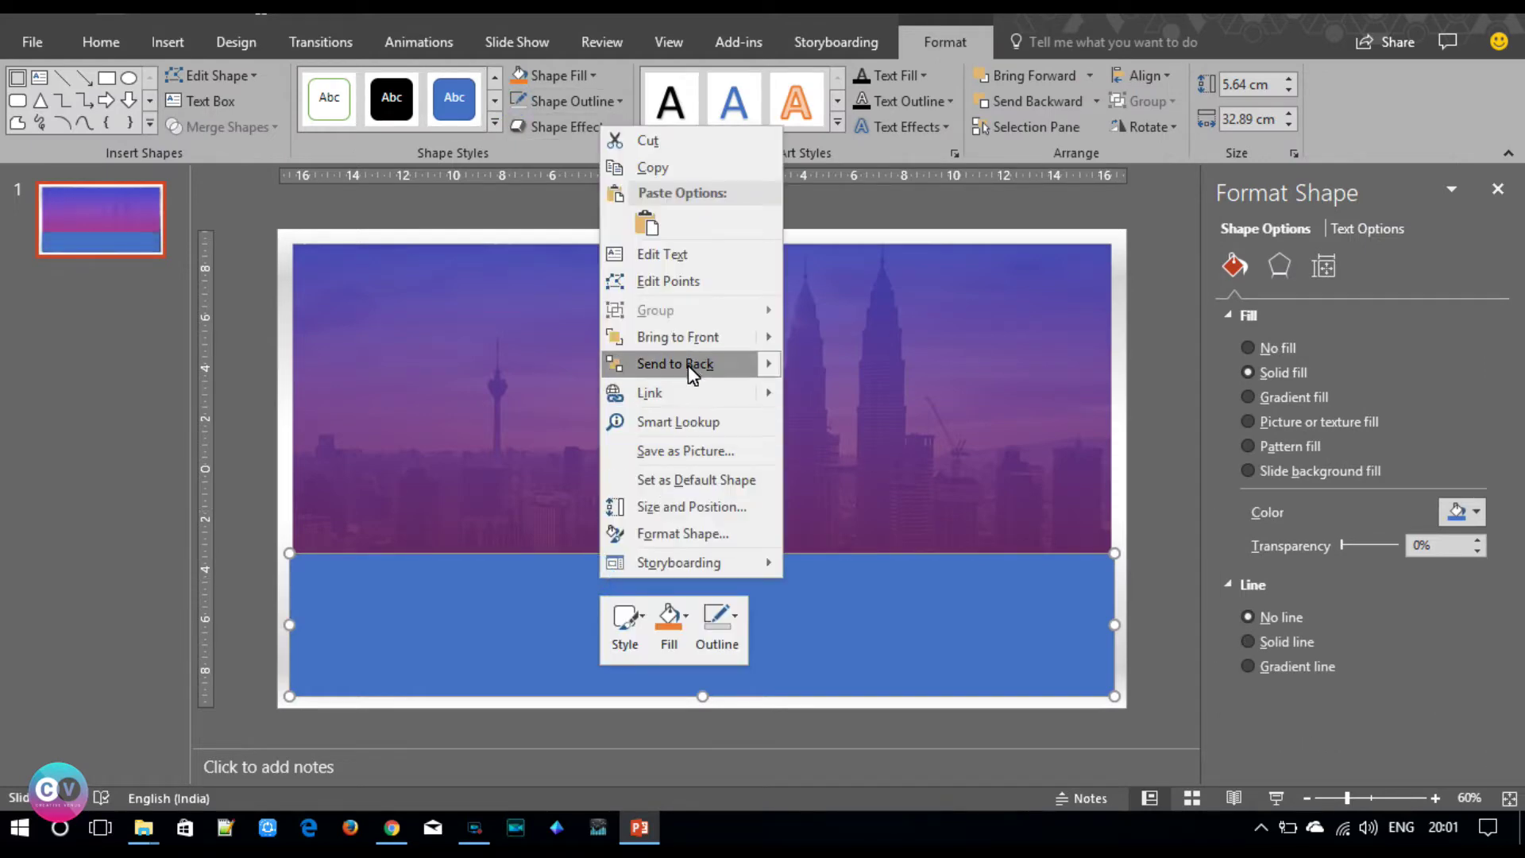
{"action": "left_click", "coordinate": [684, 362]}
- Send the full-slide purple overlay to the back, trying and undoing a white fill
{"action": "left_click", "coordinate": [637, 479]}
{"action": "right_click", "coordinate": [637, 479]}
{"action": "left_click", "coordinate": [713, 268]}
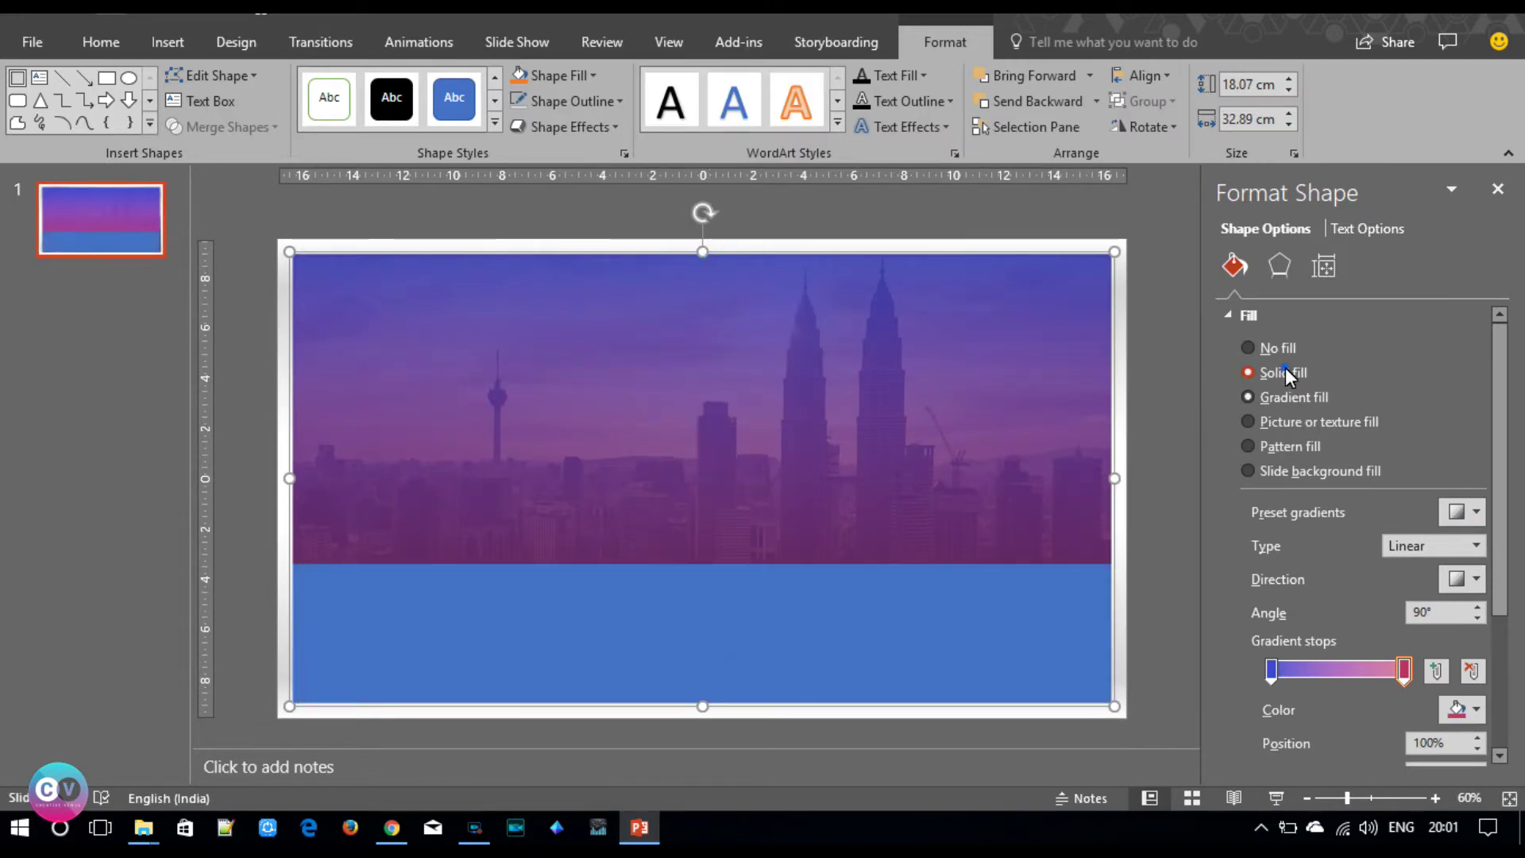
{"action": "left_click", "coordinate": [1284, 374]}
{"action": "left_click", "coordinate": [1455, 519]}
{"action": "left_click", "coordinate": [1346, 561]}
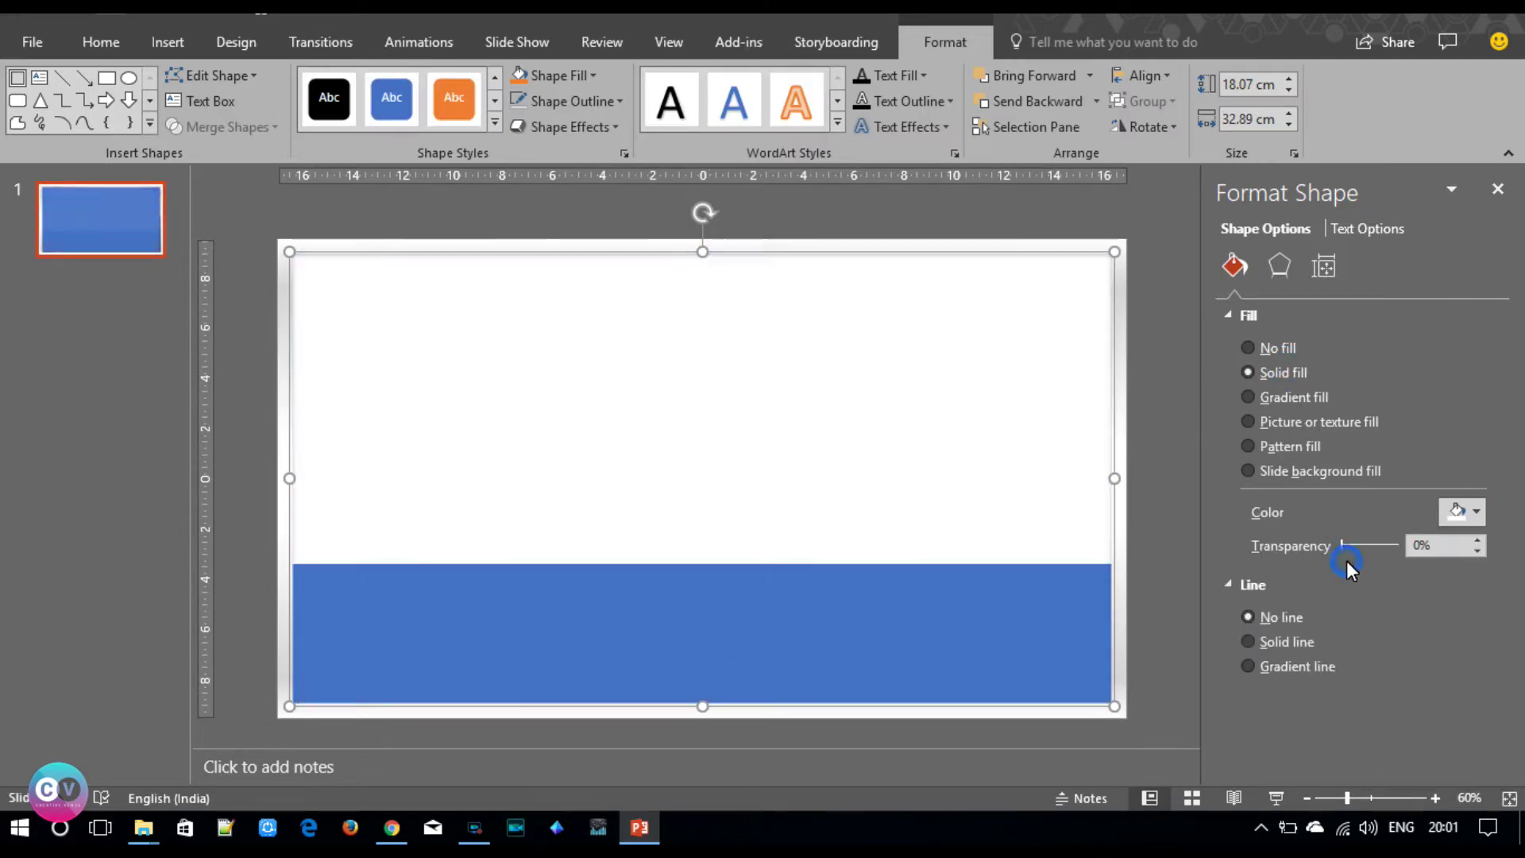
{"action": "key", "text": "ctrl+z"}
{"action": "key", "text": "ctrl+z"}
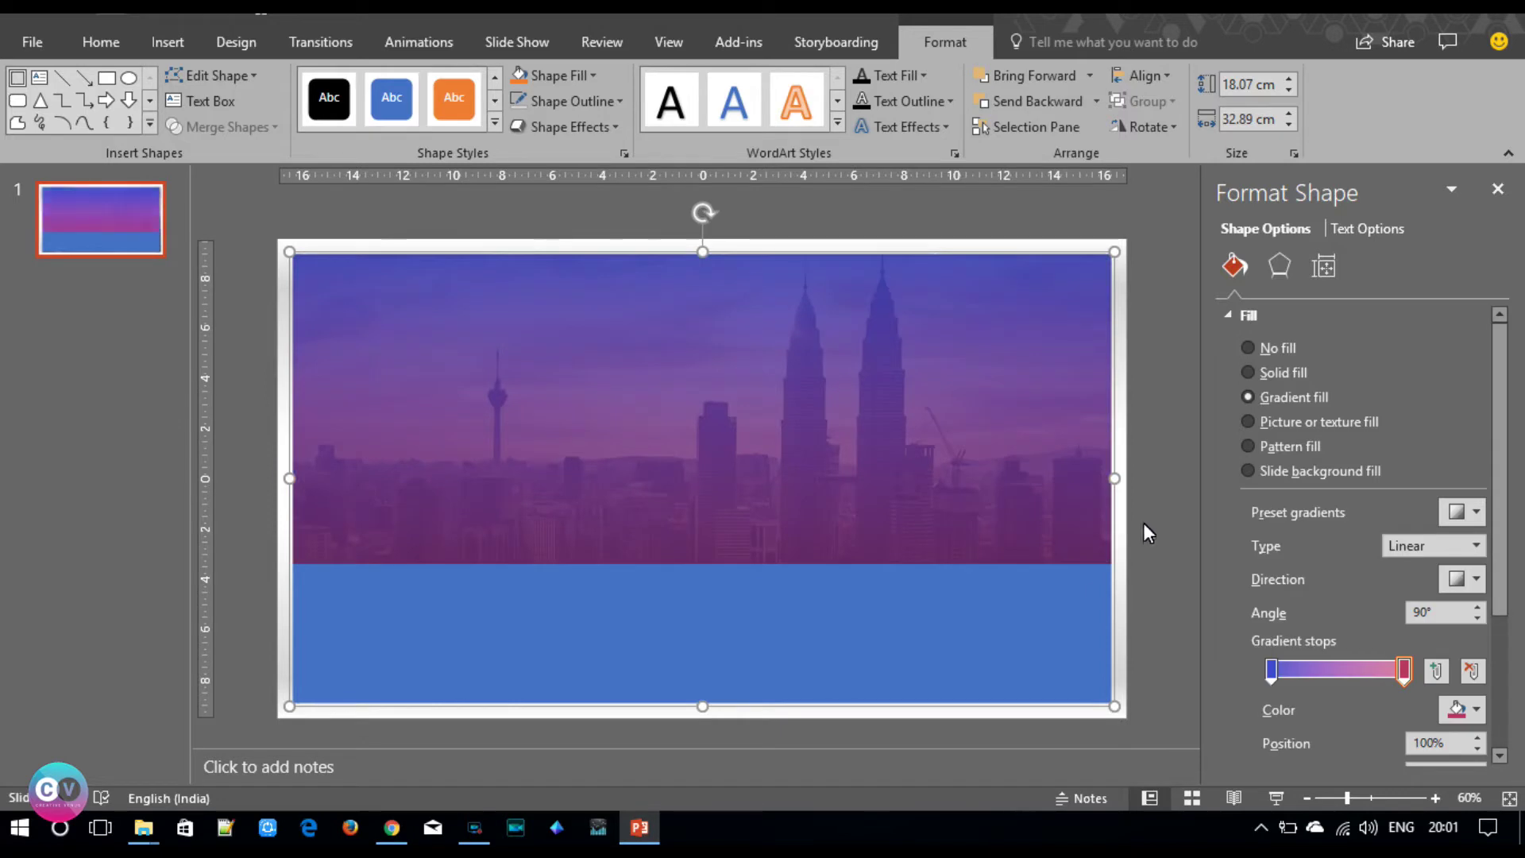
- Nudge the bottom band up and fill it white at about 69% transparency
{"action": "left_click", "coordinate": [797, 603]}
{"action": "key", "text": "Up"}
{"action": "key", "text": "Up"}
{"action": "key", "text": "Up"}
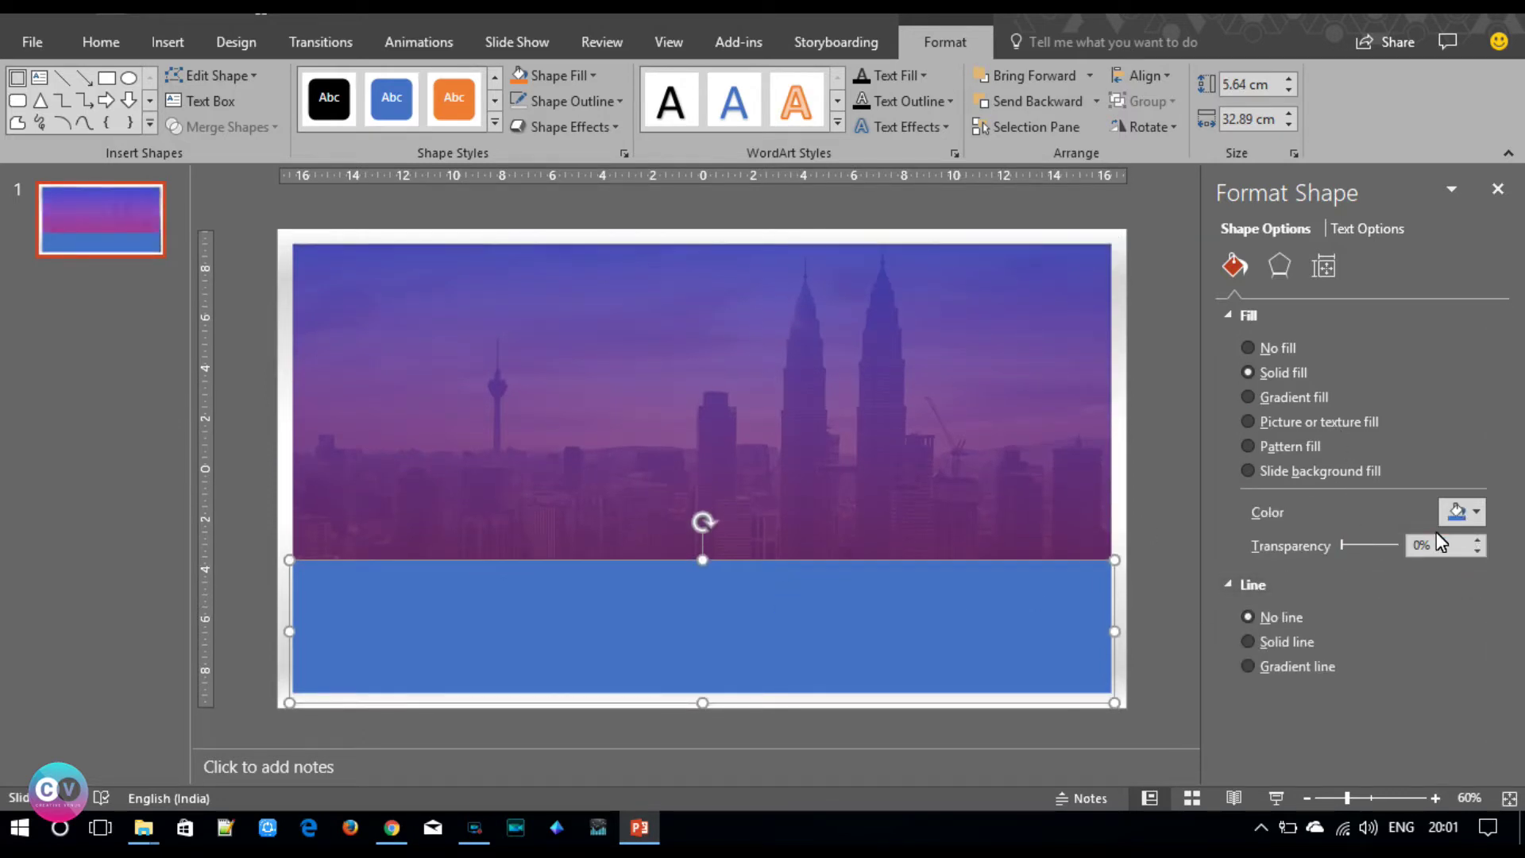
{"action": "left_click", "coordinate": [1462, 513]}
{"action": "left_click", "coordinate": [1338, 564]}
{"action": "left_click_drag", "start_coordinate": [1341, 545], "coordinate": [1376, 542]}
{"action": "left_click_drag", "start_coordinate": [1381, 544], "coordinate": [1379, 543]}
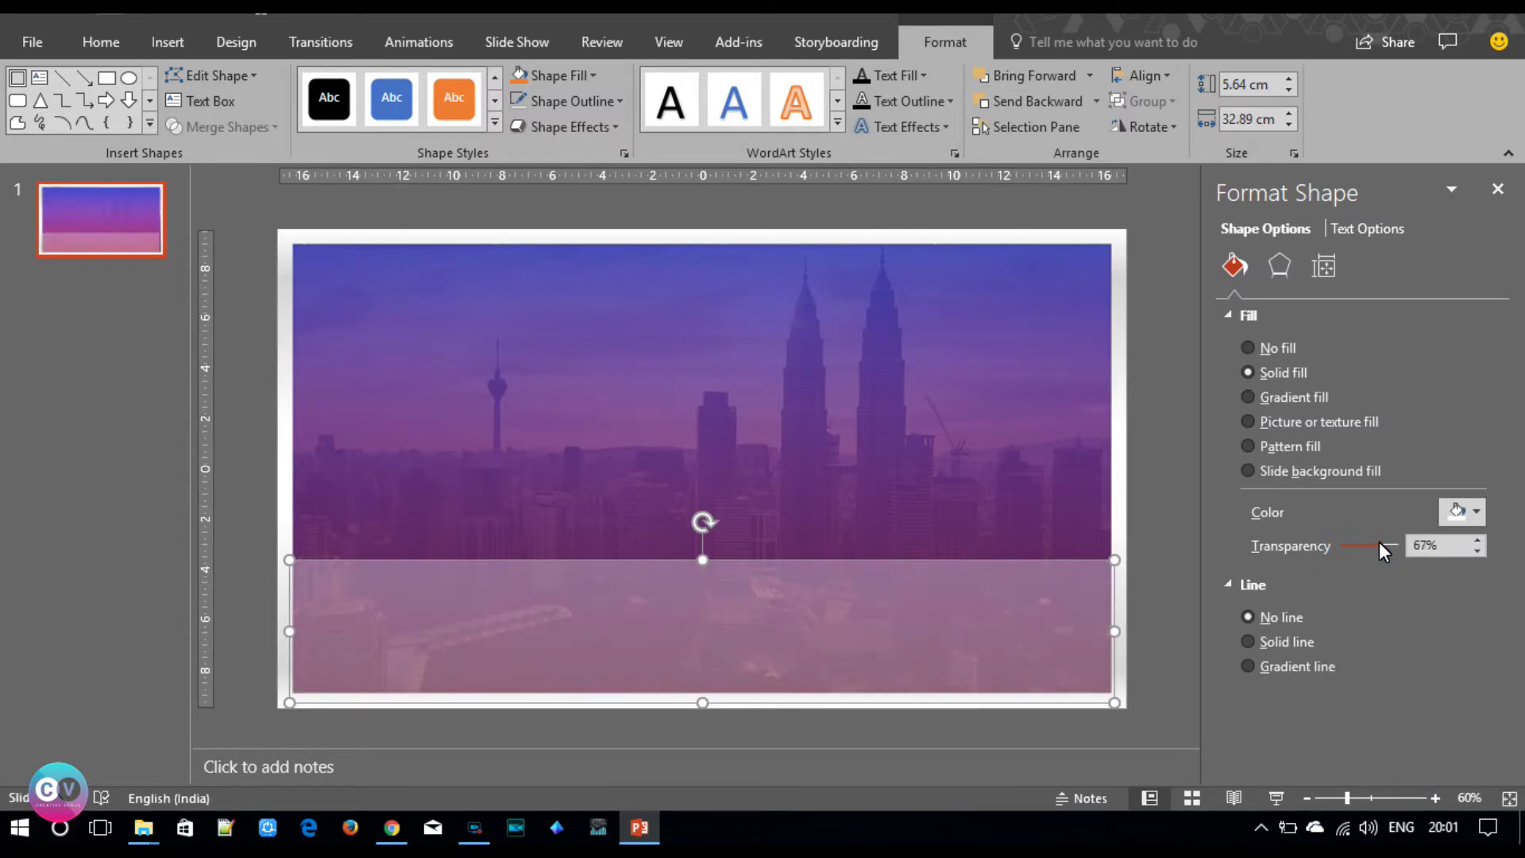
{"action": "left_click", "coordinate": [1170, 528]}
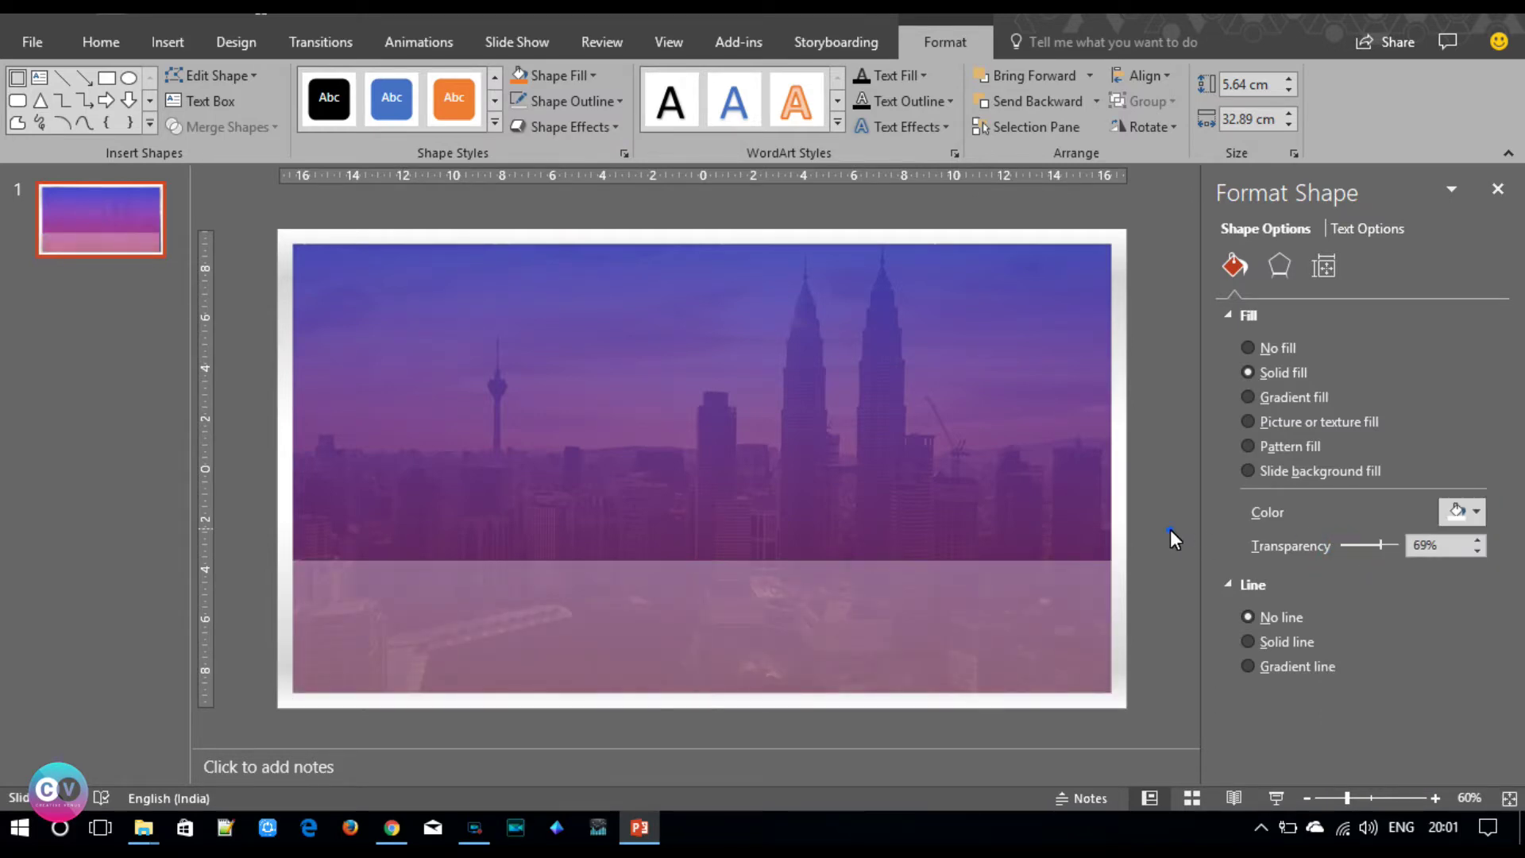
{"action": "left_click", "coordinate": [709, 616]}
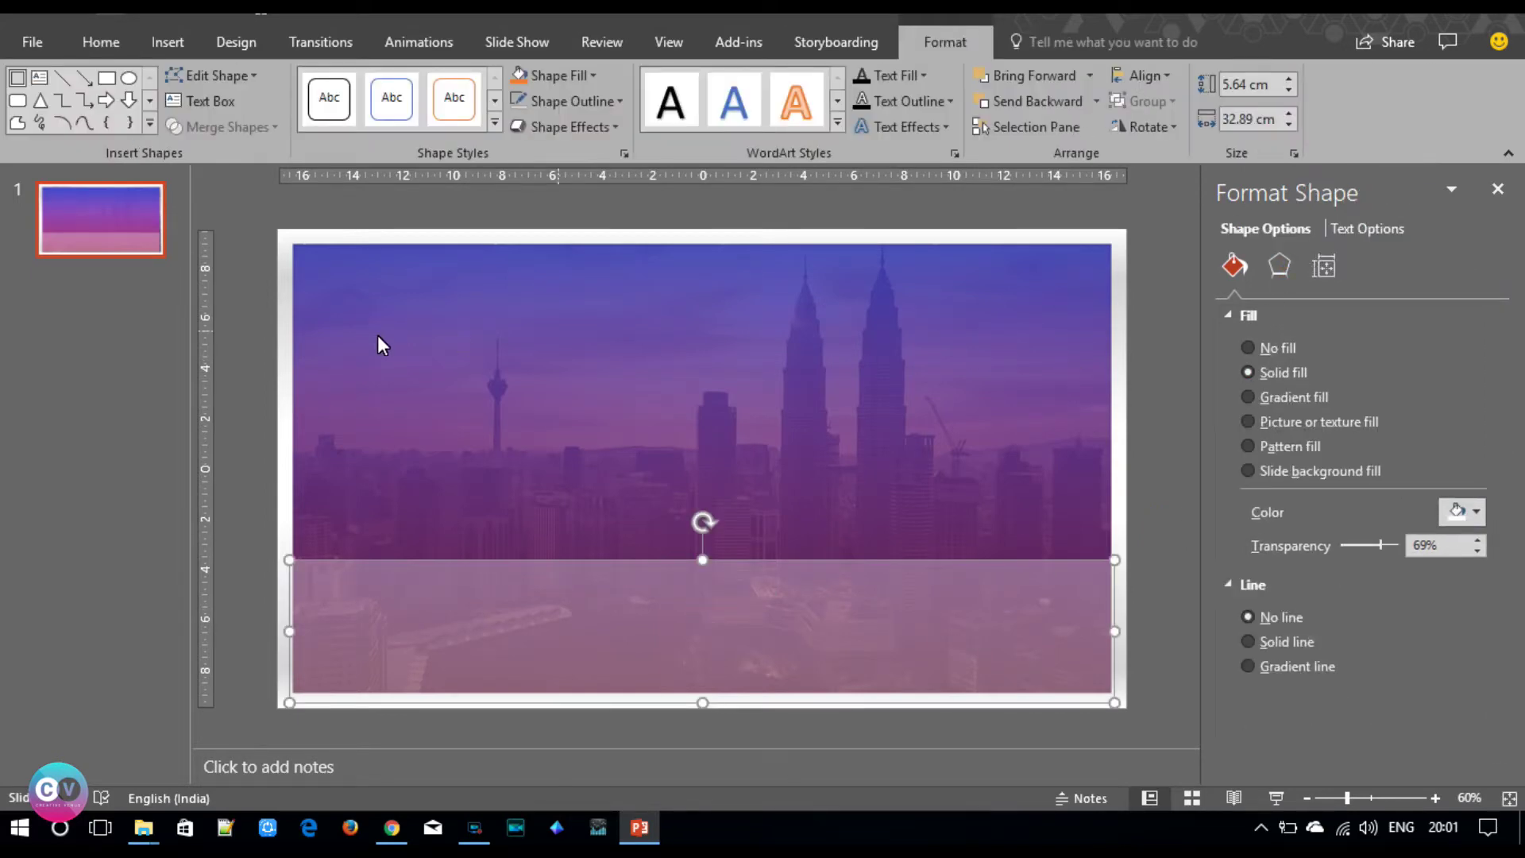
{"action": "left_click", "coordinate": [241, 374]}
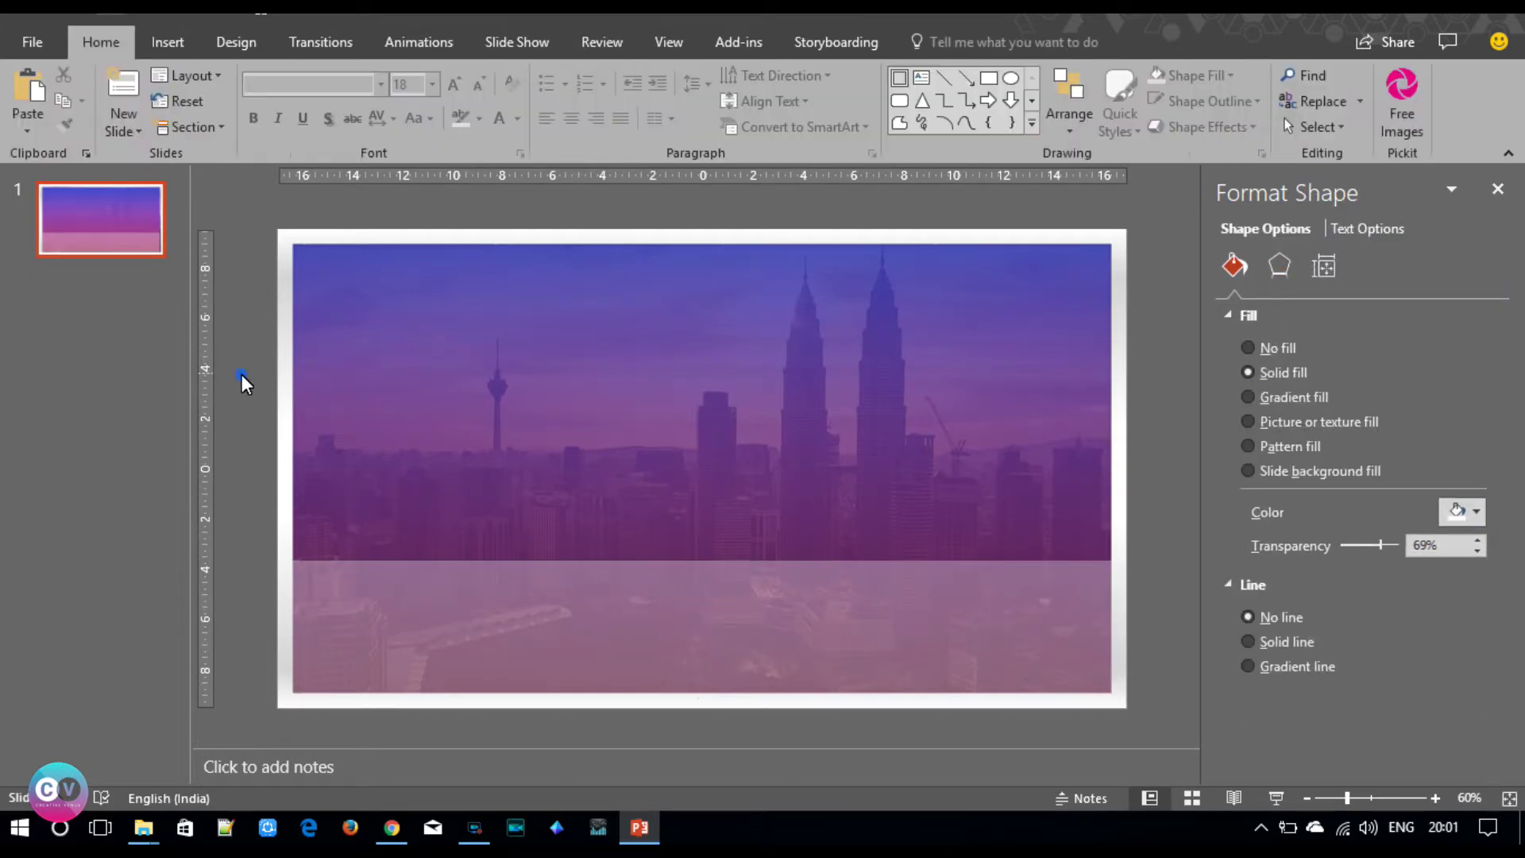
- Draw a rounded rectangle for the laptop screen with no outline
{"action": "left_click", "coordinate": [170, 39]}
{"action": "left_click", "coordinate": [380, 99]}
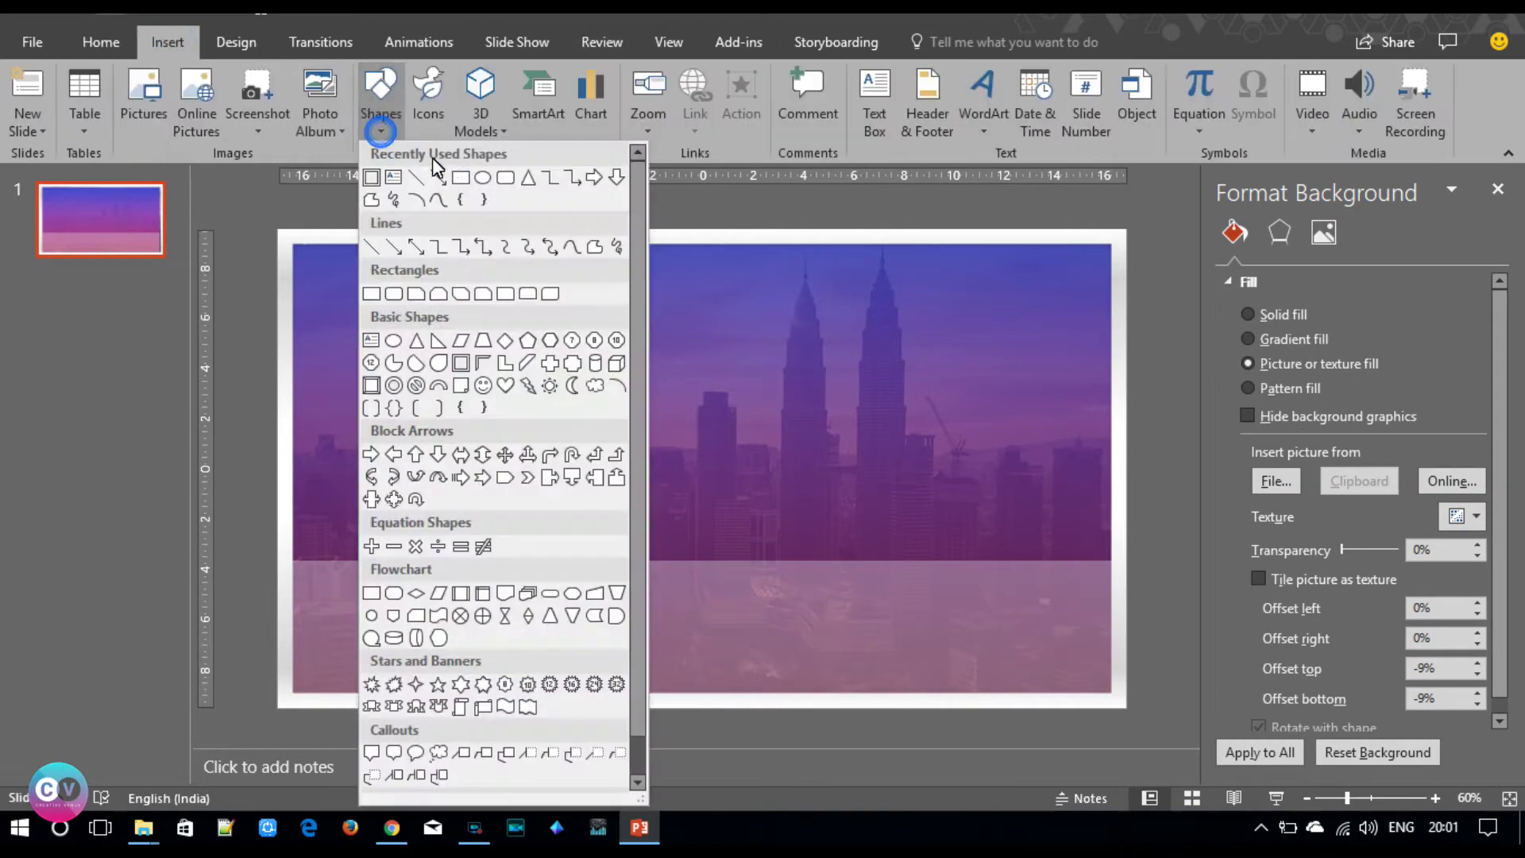
{"action": "left_click", "coordinate": [504, 179]}
{"action": "mouse_move", "coordinate": [367, 382]}
{"action": "left_mouse_down"}
{"action": "mouse_move", "coordinate": [693, 618]}
{"action": "mouse_move", "coordinate": [704, 600]}
{"action": "left_mouse_up"}
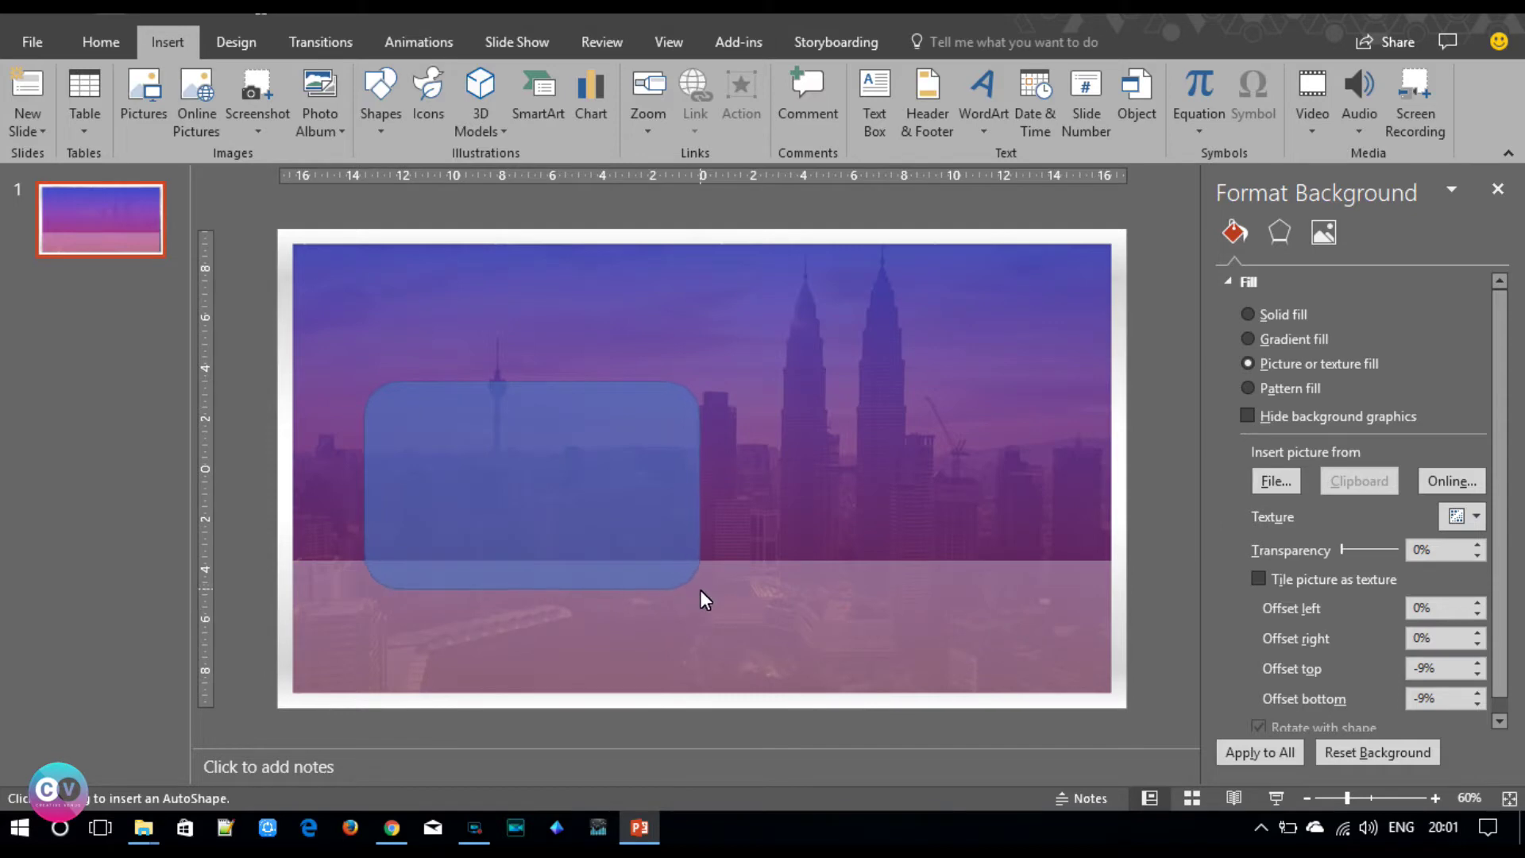
{"action": "left_click_drag", "start_coordinate": [378, 378], "coordinate": [369, 380]}
{"action": "left_click", "coordinate": [525, 103]}
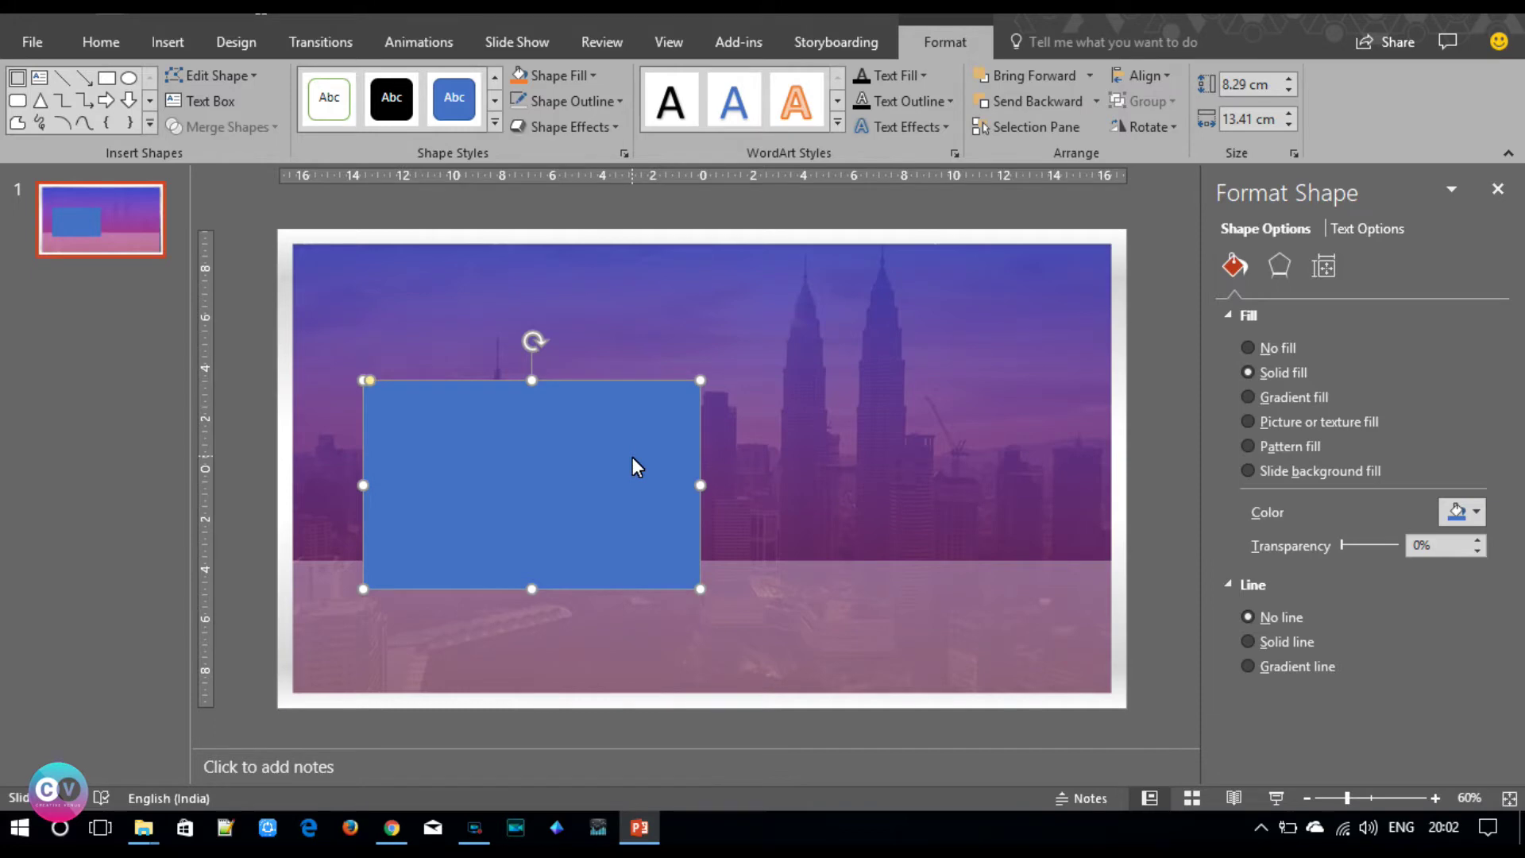
- Paste a copy, colour it orange, and shrink it to 7.77 × 12.57 cm inside the blue one
{"action": "key", "text": "ctrl+v"}
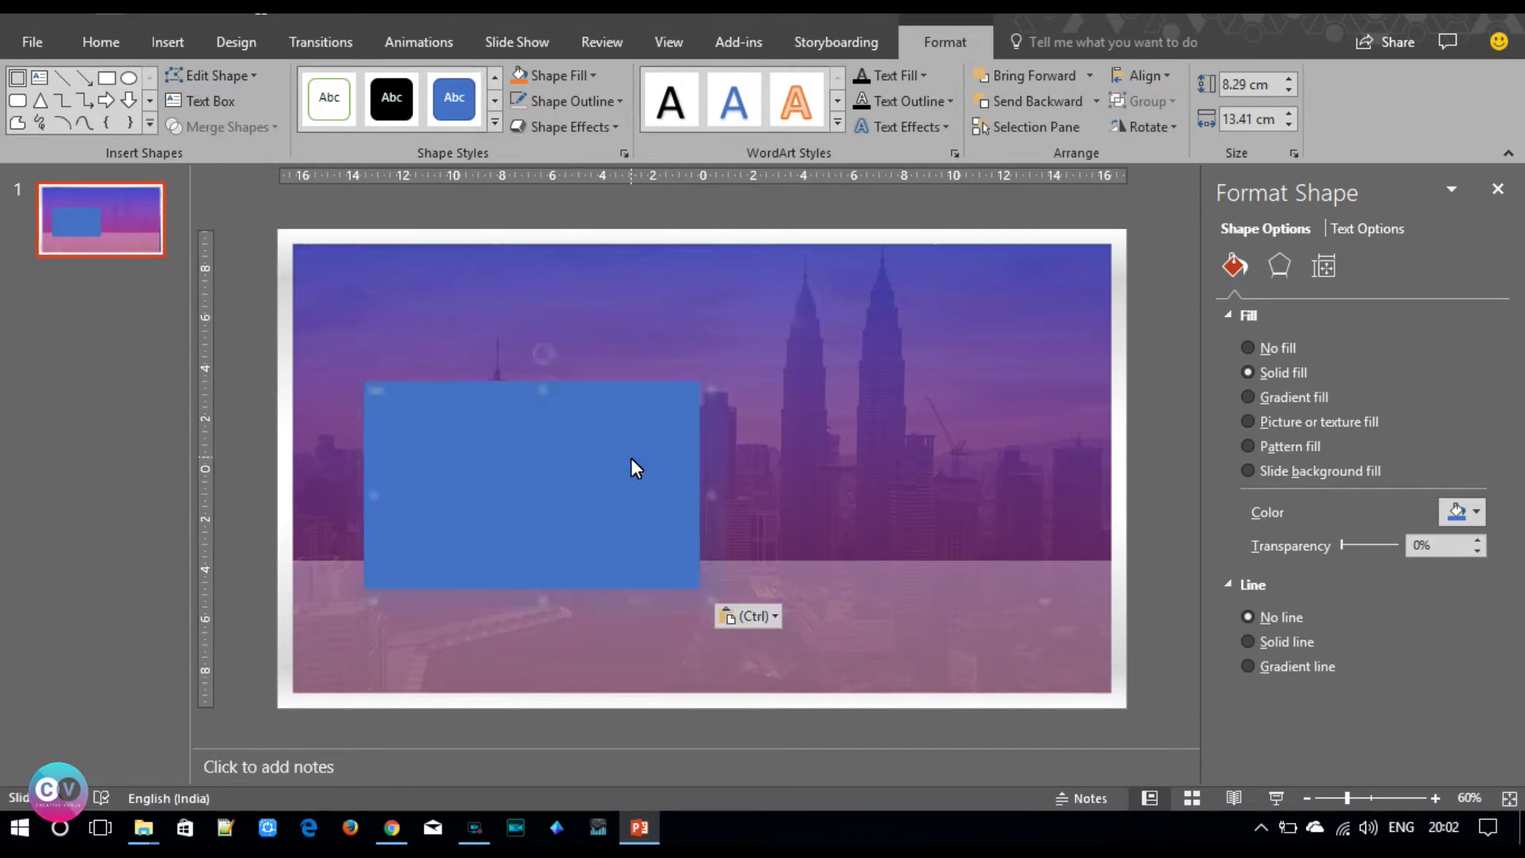
{"action": "left_click", "coordinate": [706, 592]}
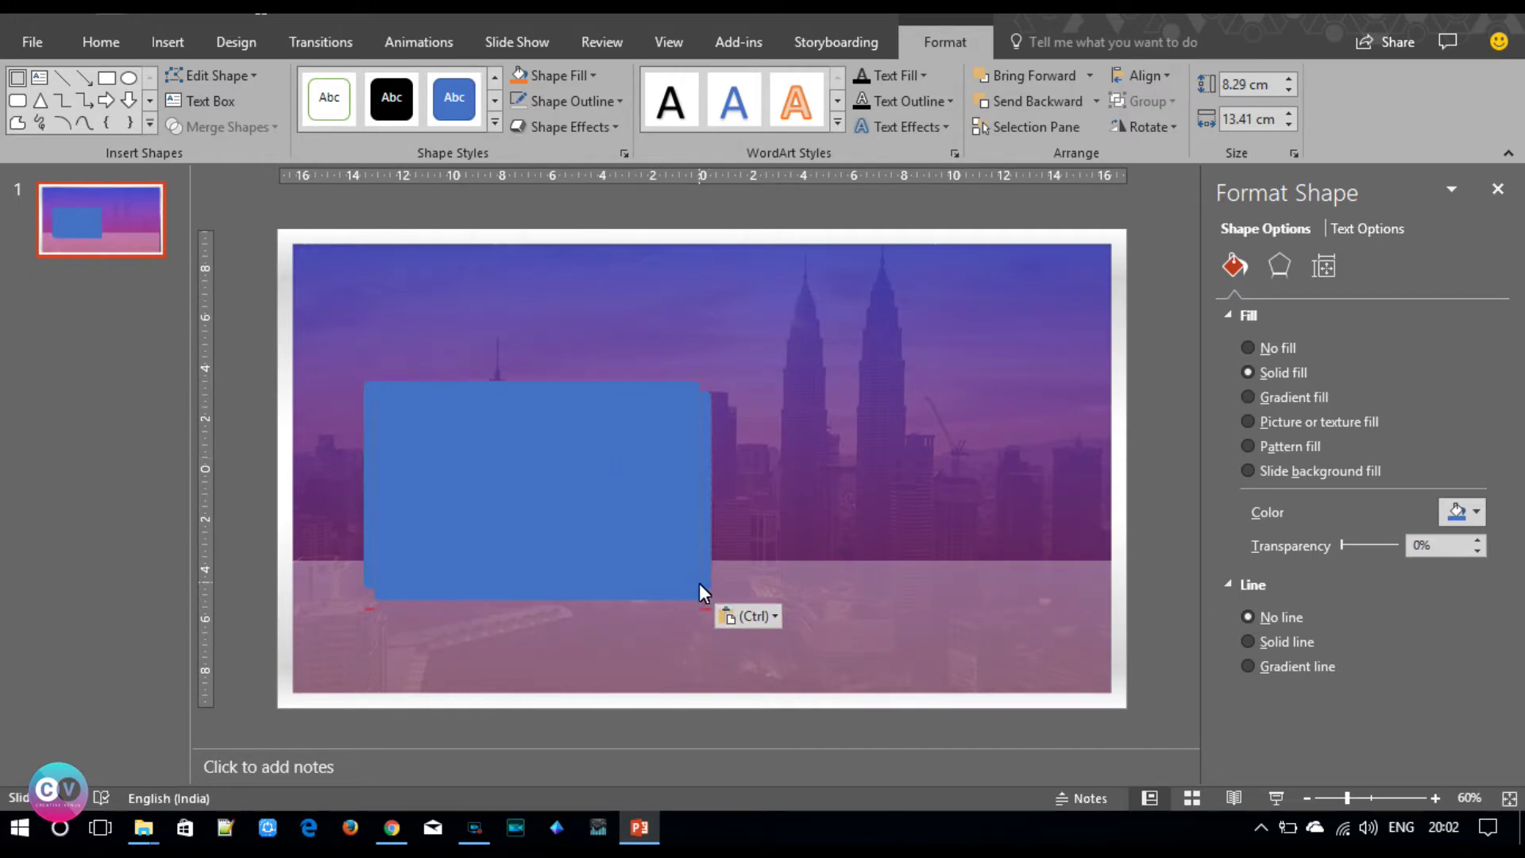
{"action": "left_click", "coordinate": [699, 583]}
{"action": "left_click", "coordinate": [519, 75]}
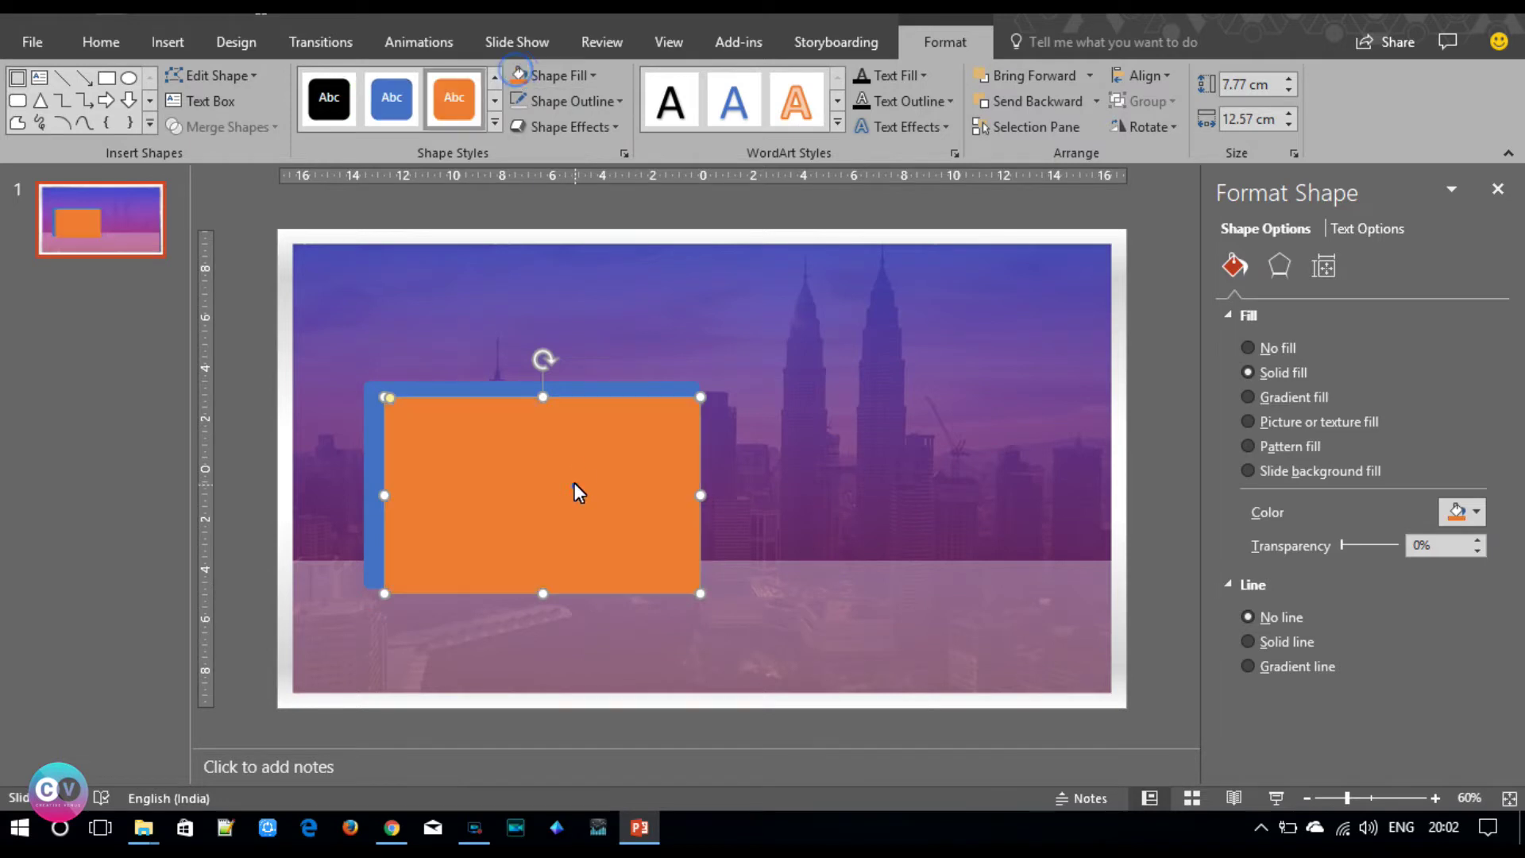
{"action": "left_click_drag", "start_coordinate": [574, 483], "coordinate": [565, 475]}
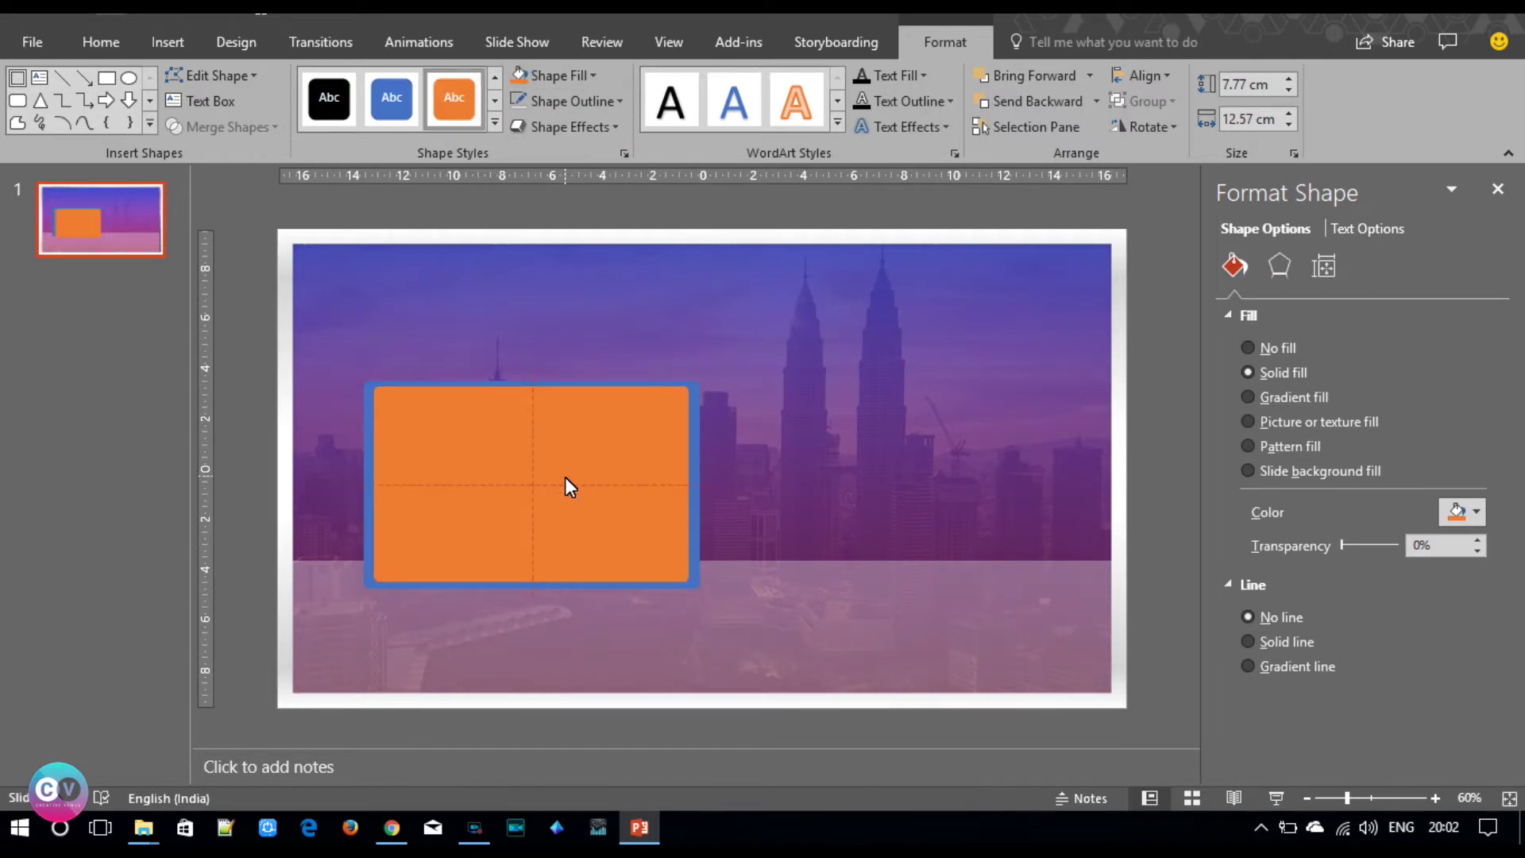
{"action": "left_click_drag", "start_coordinate": [565, 478], "coordinate": [565, 478]}
{"action": "left_click_drag", "start_coordinate": [690, 491], "coordinate": [691, 490]}
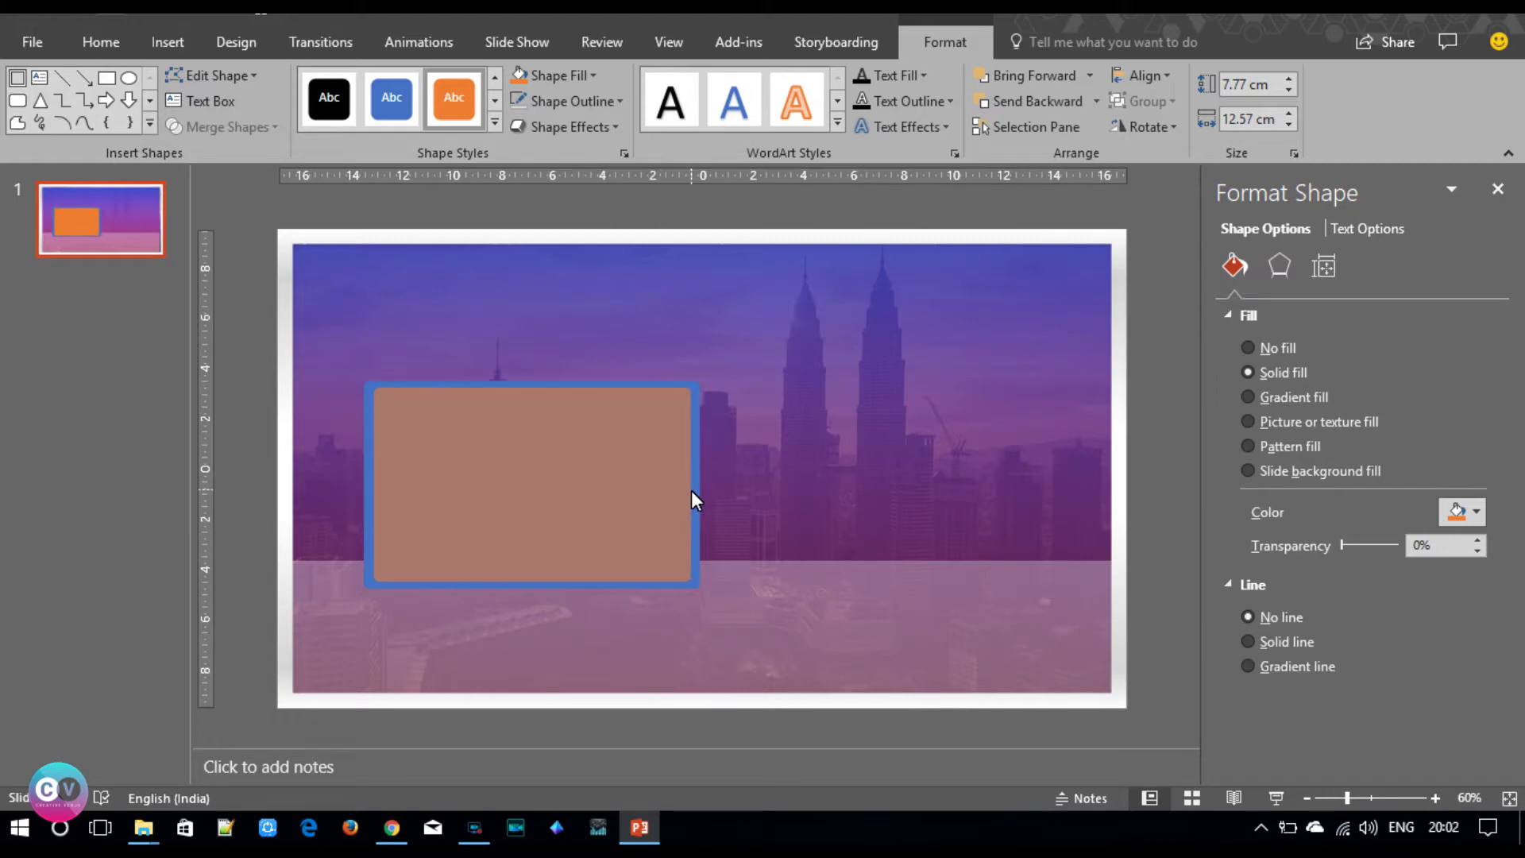
{"action": "left_click_drag", "start_coordinate": [690, 498], "coordinate": [692, 499]}
- Select both rounded rectangles and centre them horizontally and vertically on each other
{"action": "left_click", "coordinate": [698, 481], "text": "shift"}
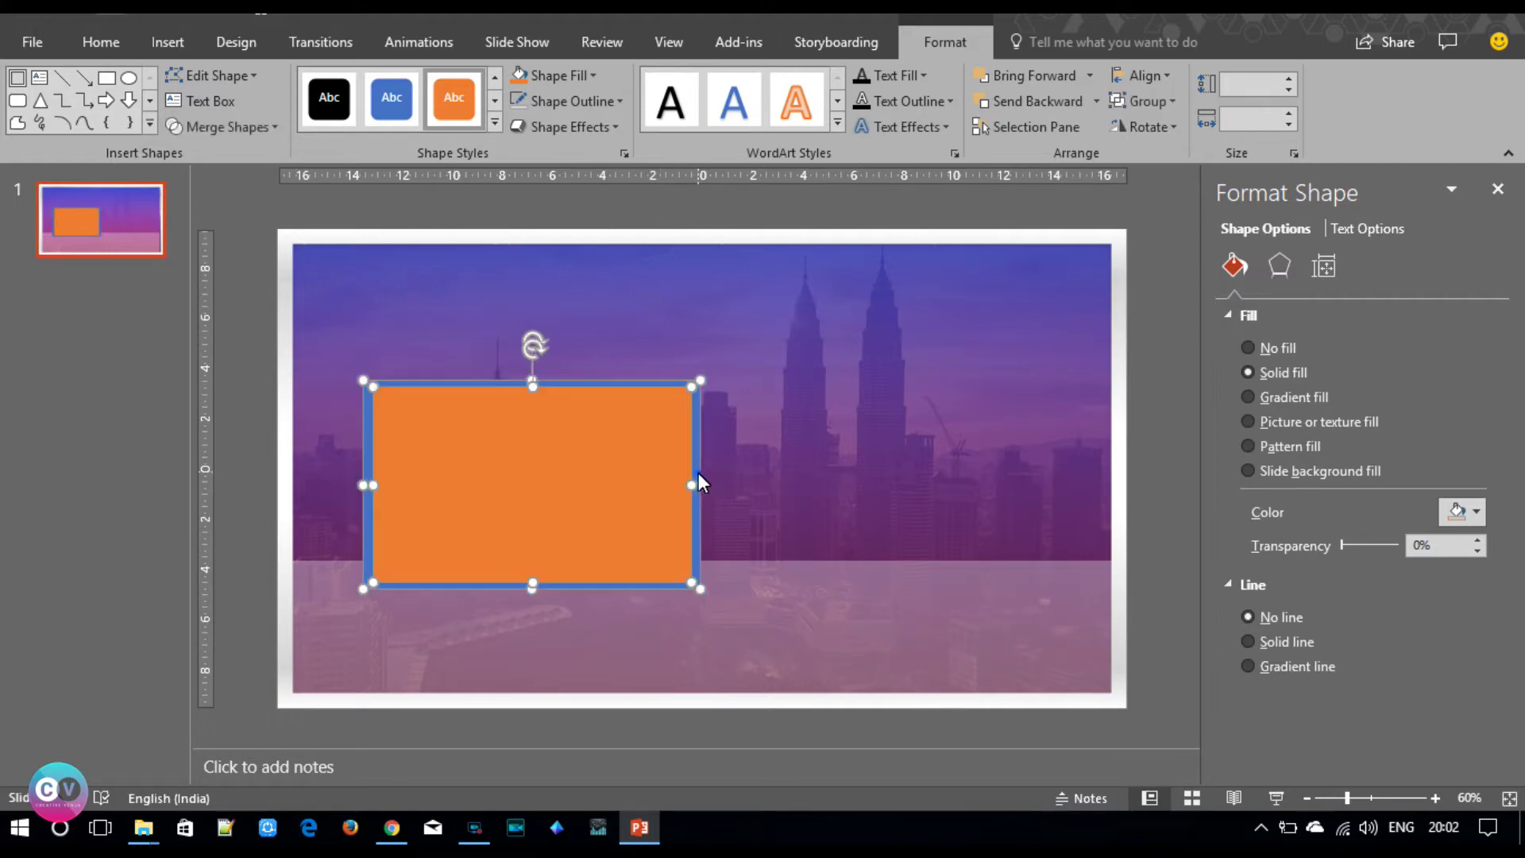
{"action": "left_click", "coordinate": [1144, 75]}
{"action": "left_click", "coordinate": [1140, 132]}
{"action": "left_click", "coordinate": [1143, 76]}
{"action": "left_click", "coordinate": [1159, 213]}
{"action": "left_click", "coordinate": [230, 127]}
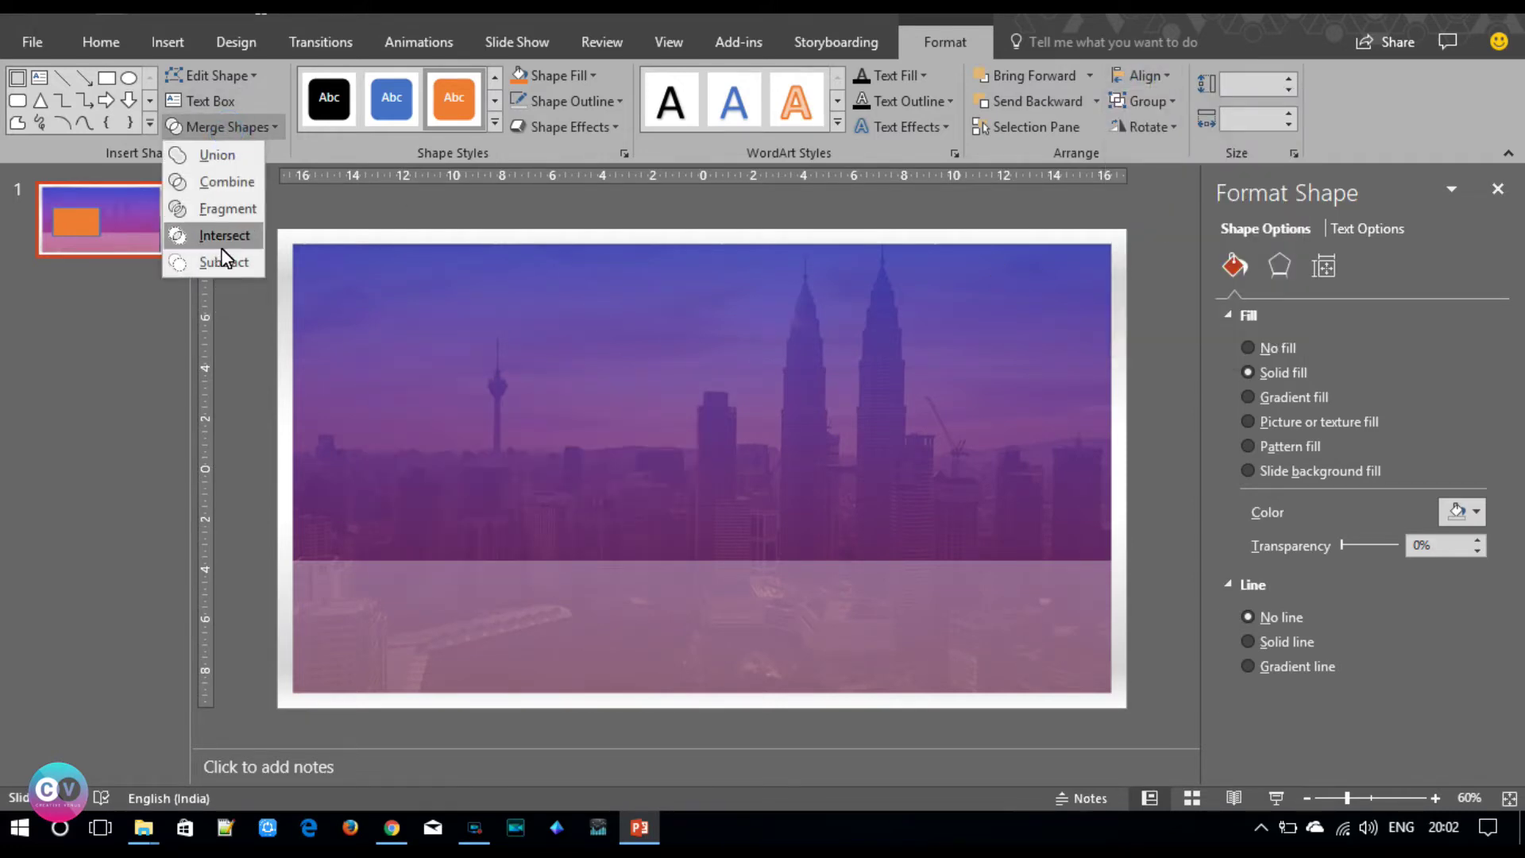
{"action": "left_click", "coordinate": [283, 404]}
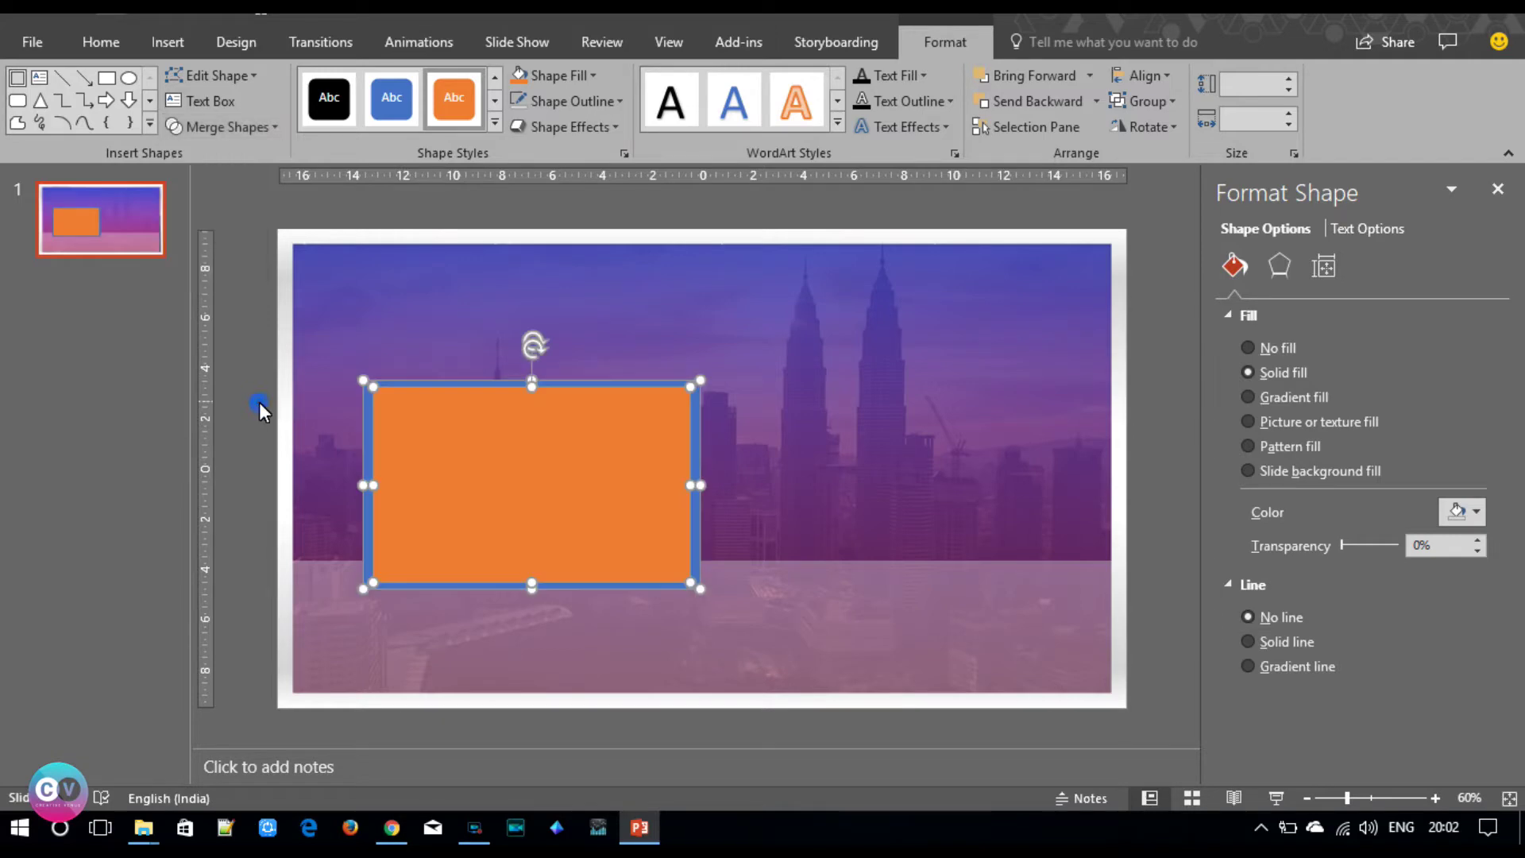
- Subtract the orange rectangle from the blue one to leave a hollow screen frame
{"action": "left_click", "coordinate": [255, 402]}
{"action": "left_click", "coordinate": [362, 389]}
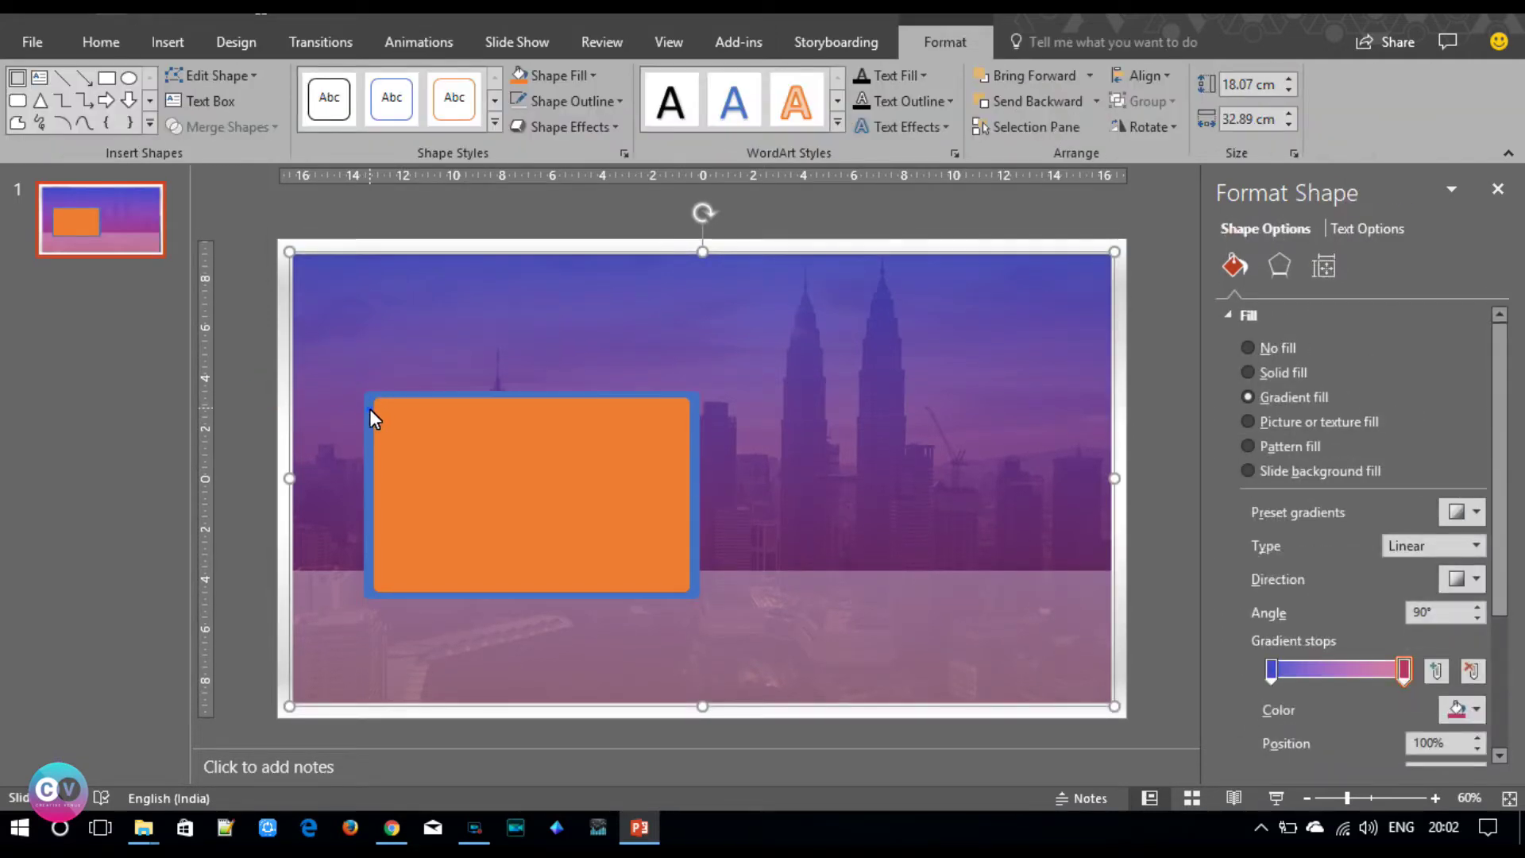
{"action": "left_click", "coordinate": [370, 414]}
{"action": "left_click", "coordinate": [250, 135]}
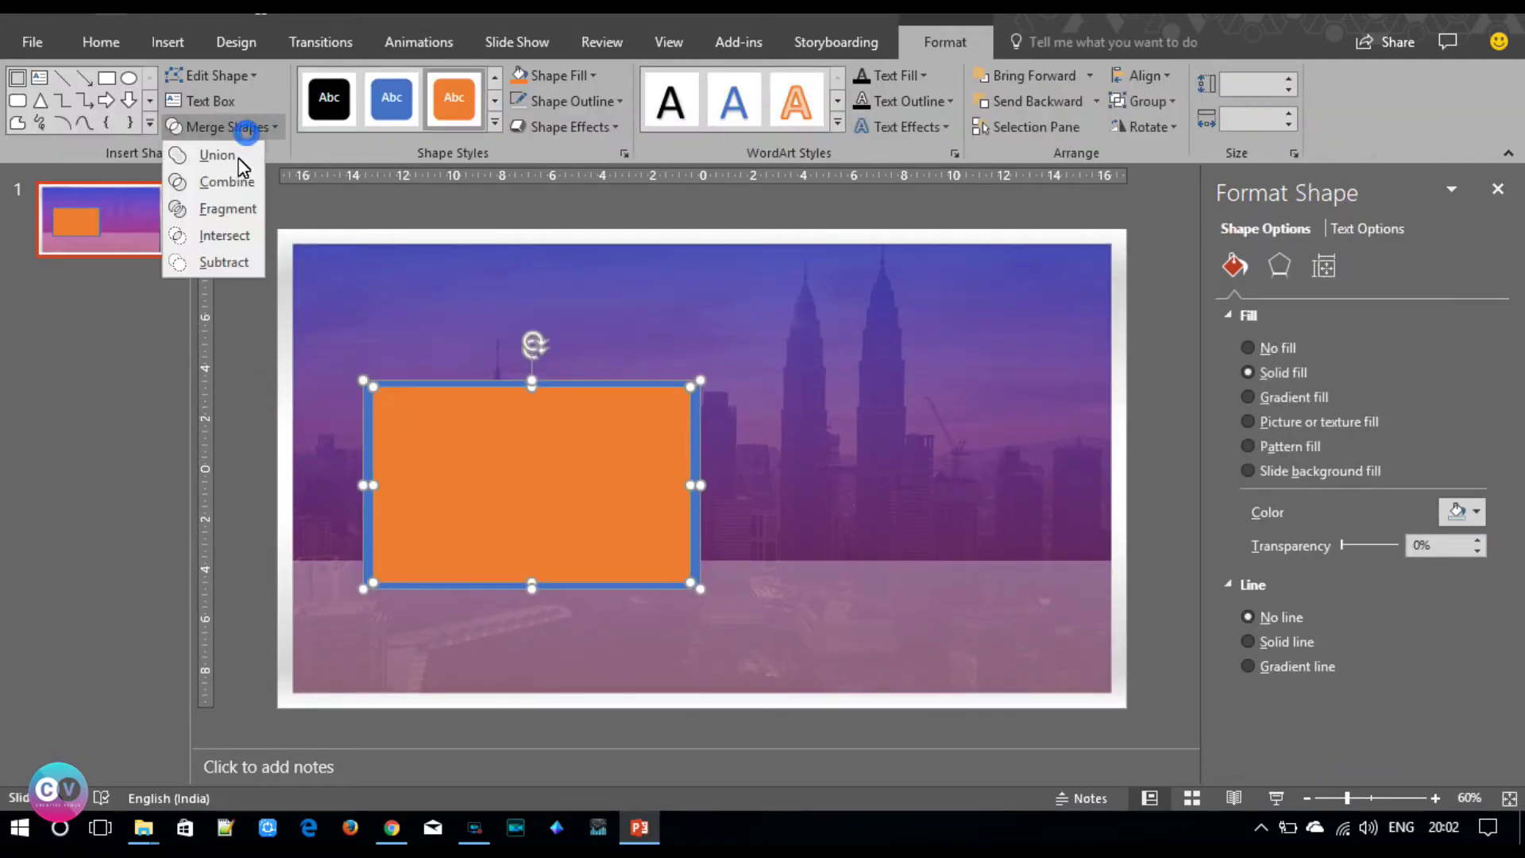
{"action": "left_click", "coordinate": [231, 262]}
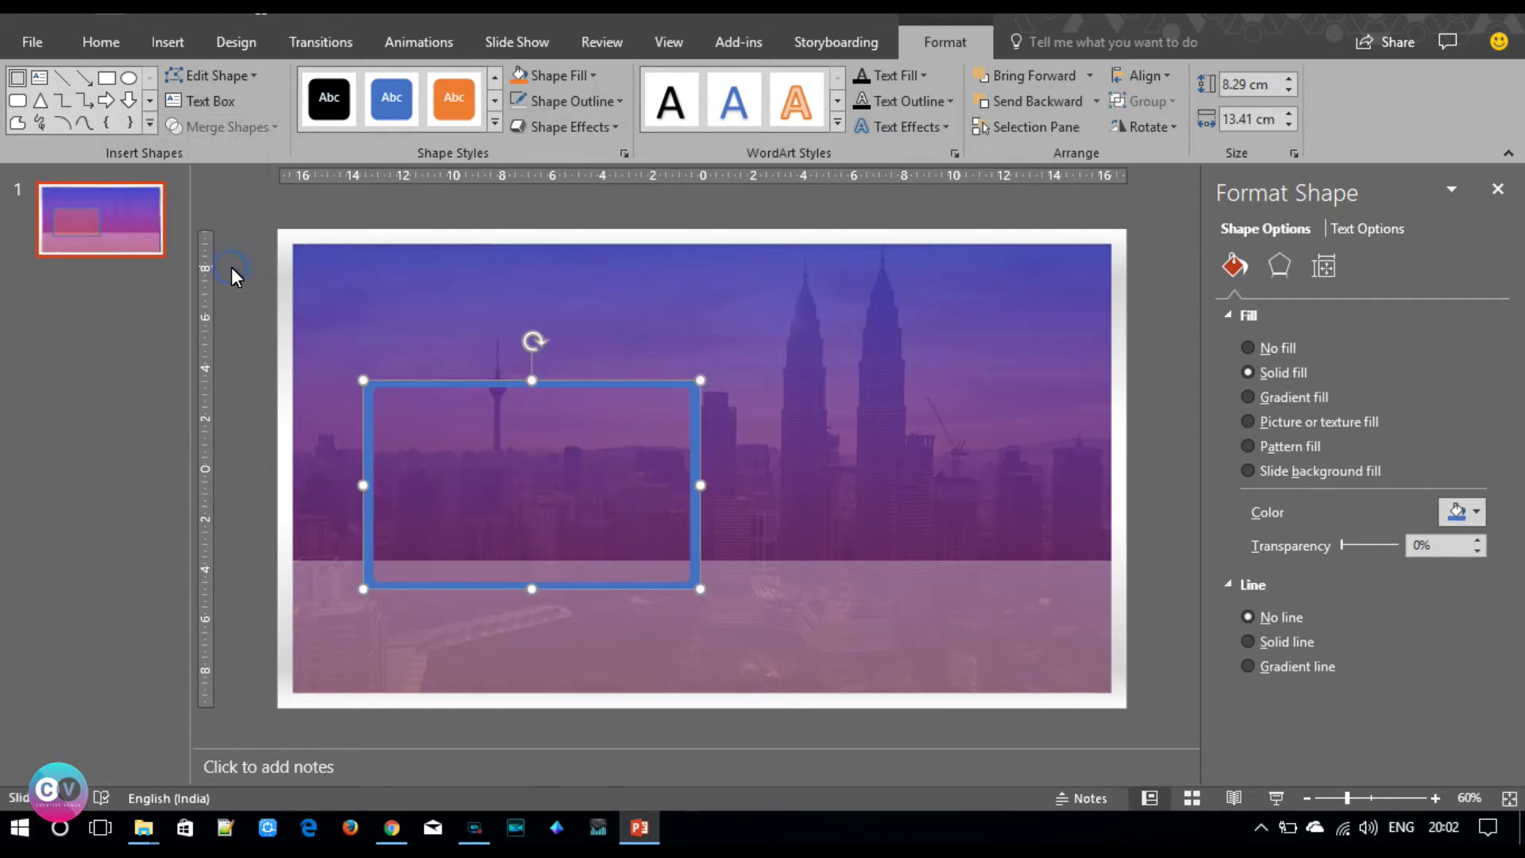
- Copy the slide border's silver gradient onto the hollow frame with Format Painter
{"action": "left_click", "coordinate": [287, 499]}
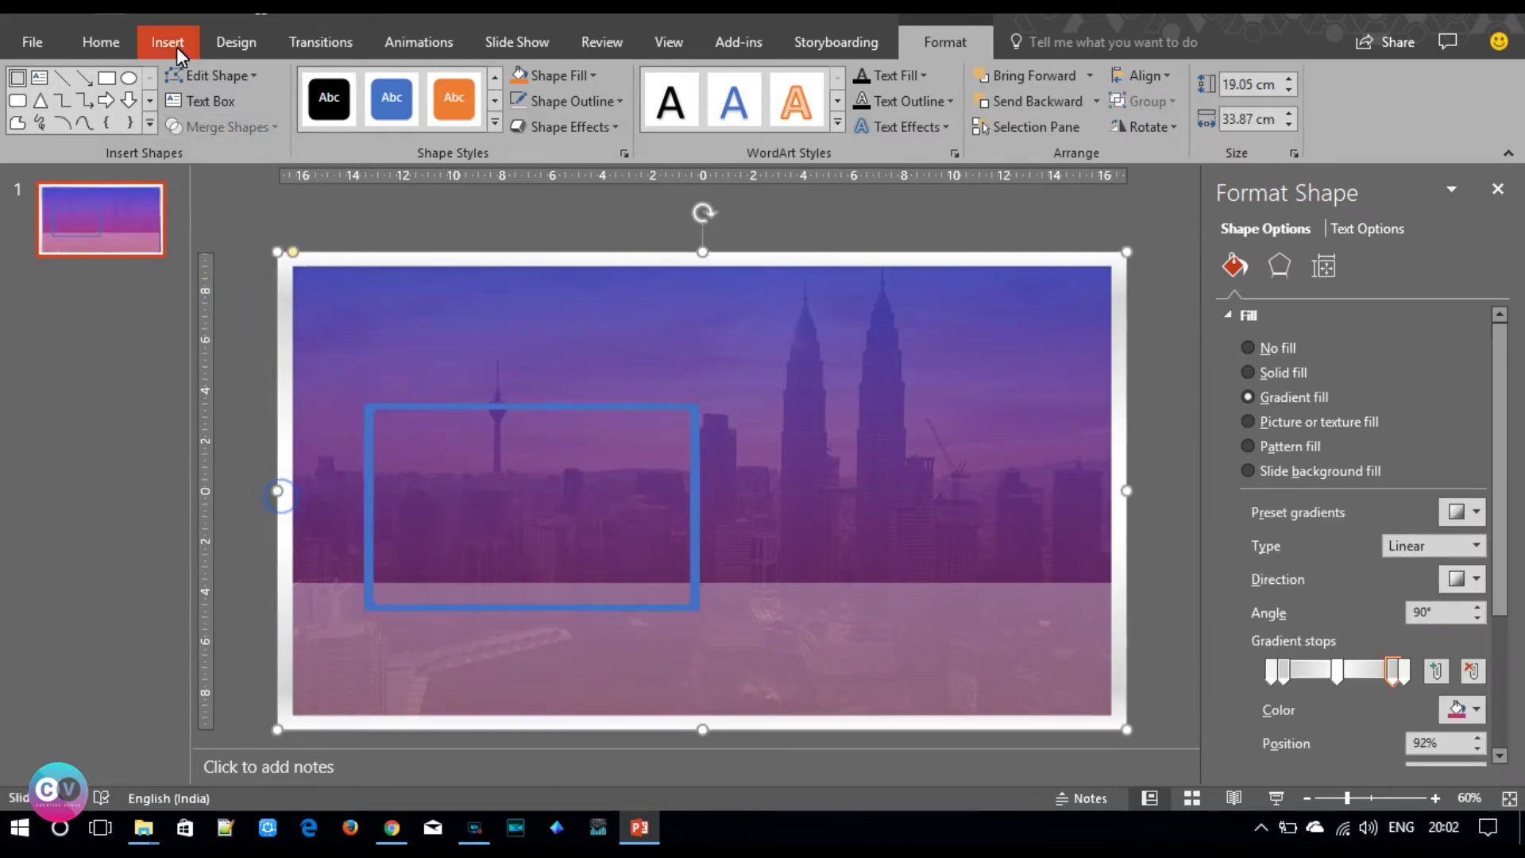
{"action": "left_click", "coordinate": [112, 42]}
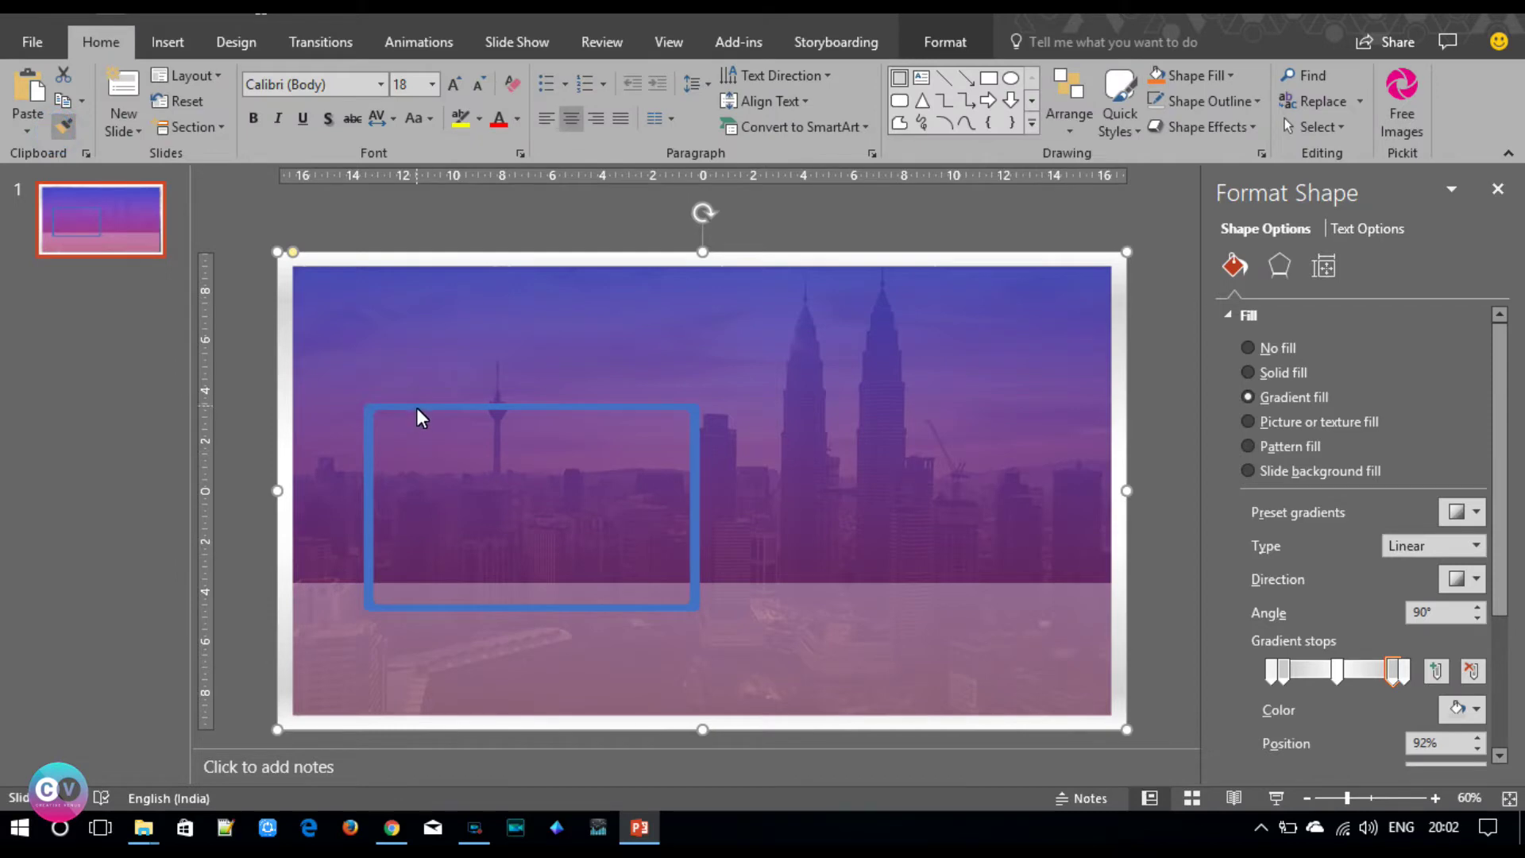
{"action": "left_click", "coordinate": [418, 416]}
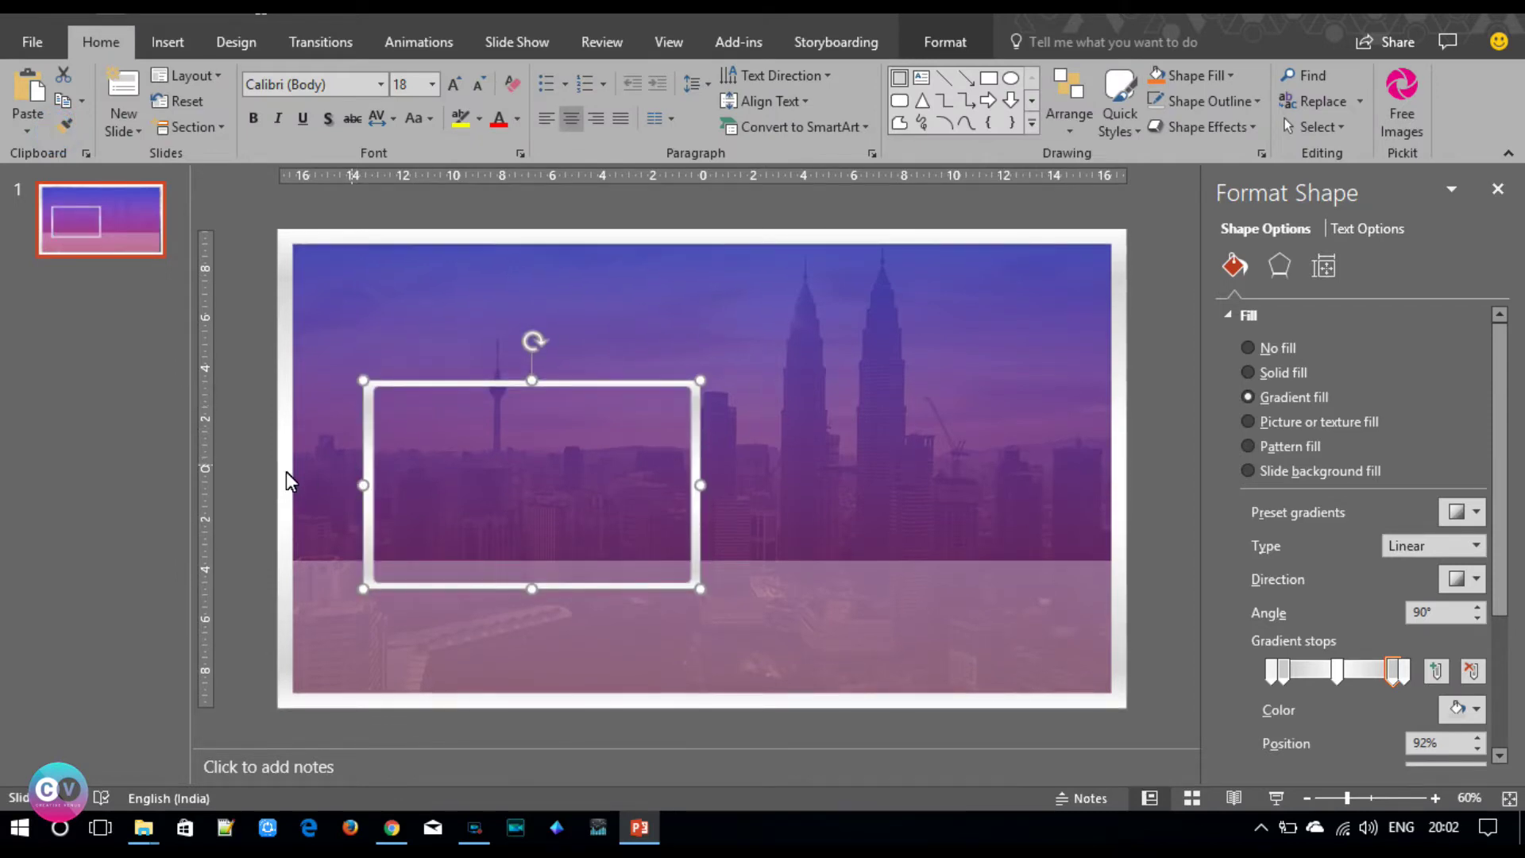
{"action": "left_click", "coordinate": [265, 473]}
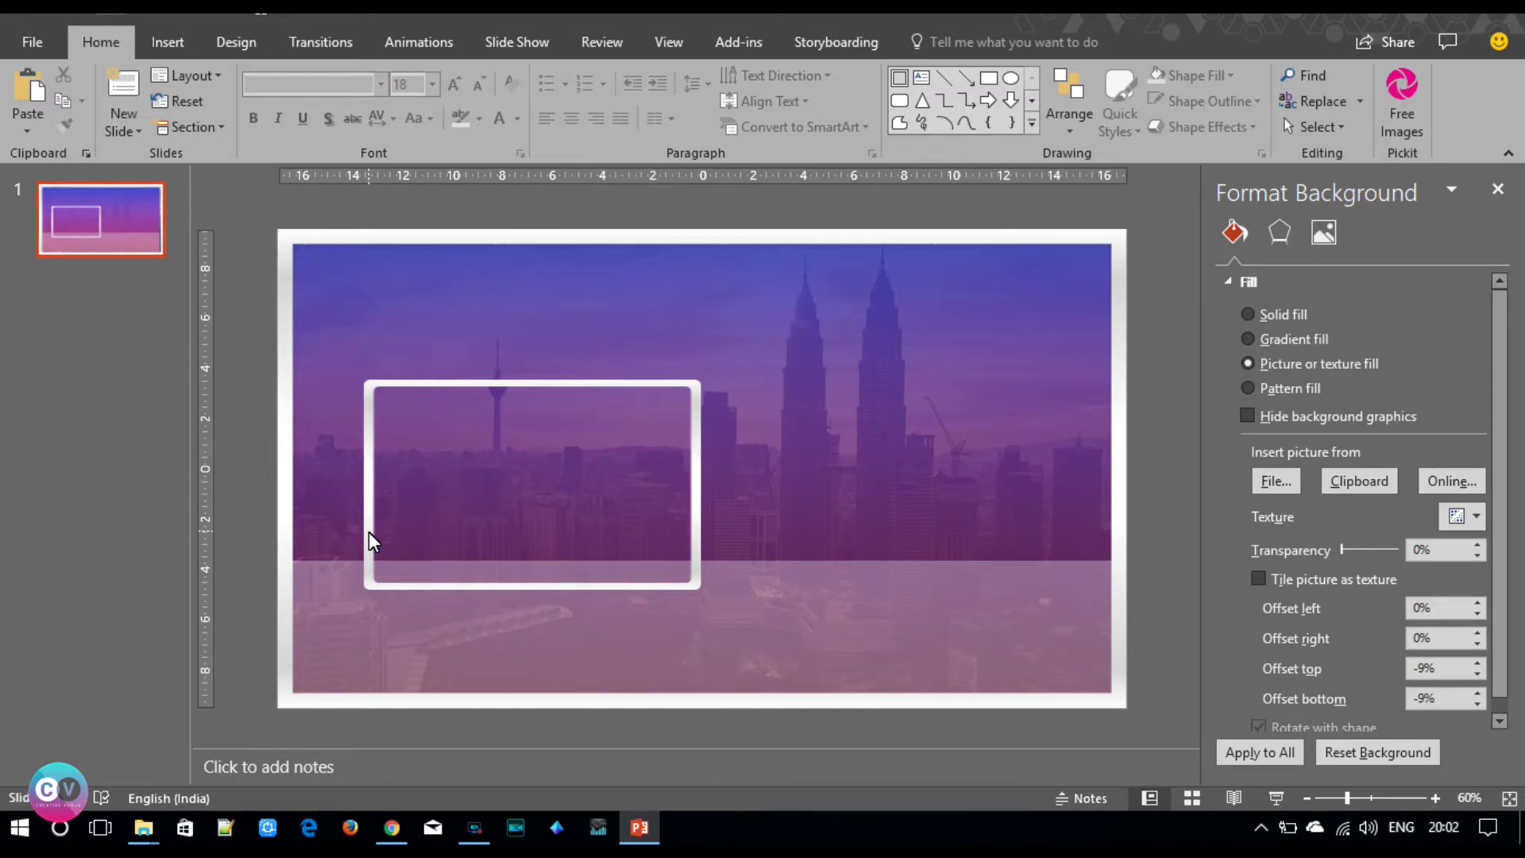
- Draw a 1.2 cm tall bar above the frame and duplicate it just below, without outline
{"action": "left_click", "coordinate": [167, 42]}
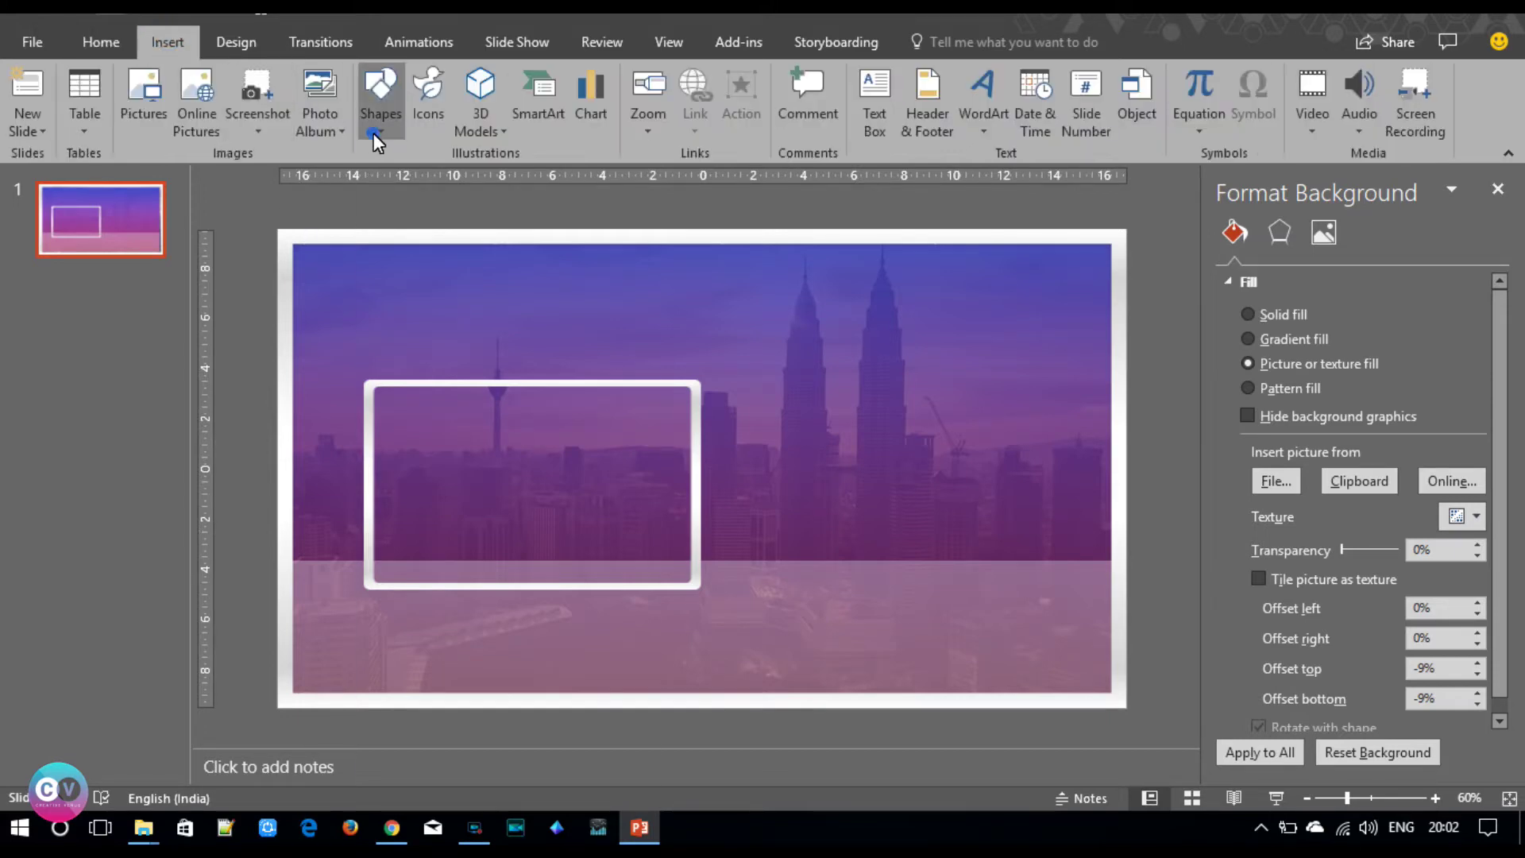
{"action": "left_click", "coordinate": [379, 100]}
{"action": "left_click", "coordinate": [505, 177]}
{"action": "mouse_move", "coordinate": [419, 290]}
{"action": "left_mouse_down"}
{"action": "mouse_move", "coordinate": [842, 347]}
{"action": "mouse_move", "coordinate": [863, 334]}
{"action": "left_mouse_up"}
{"action": "left_click", "coordinate": [422, 288]}
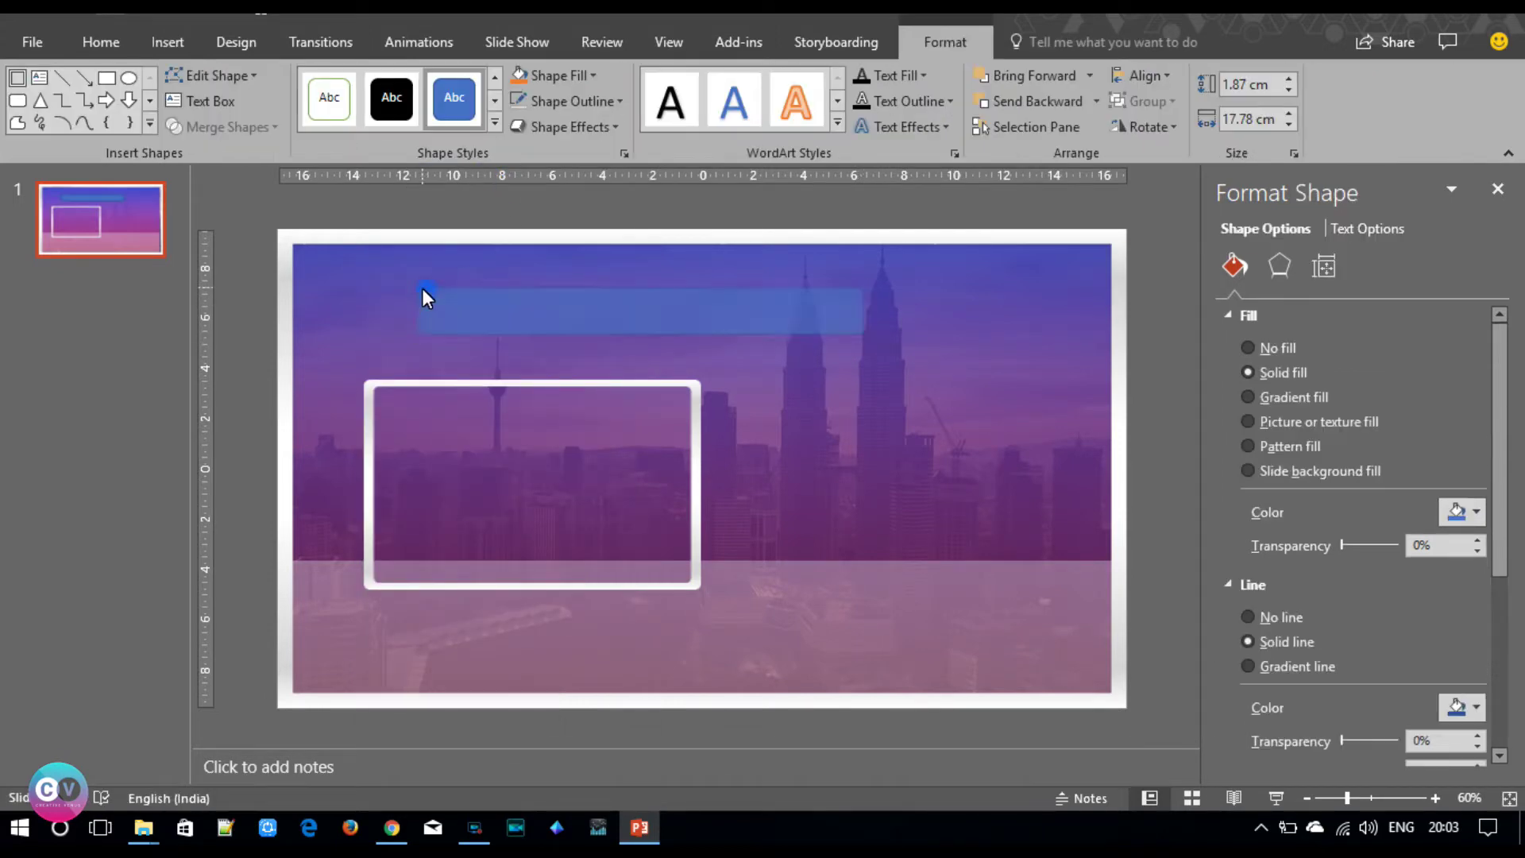
{"action": "left_click", "coordinate": [421, 288]}
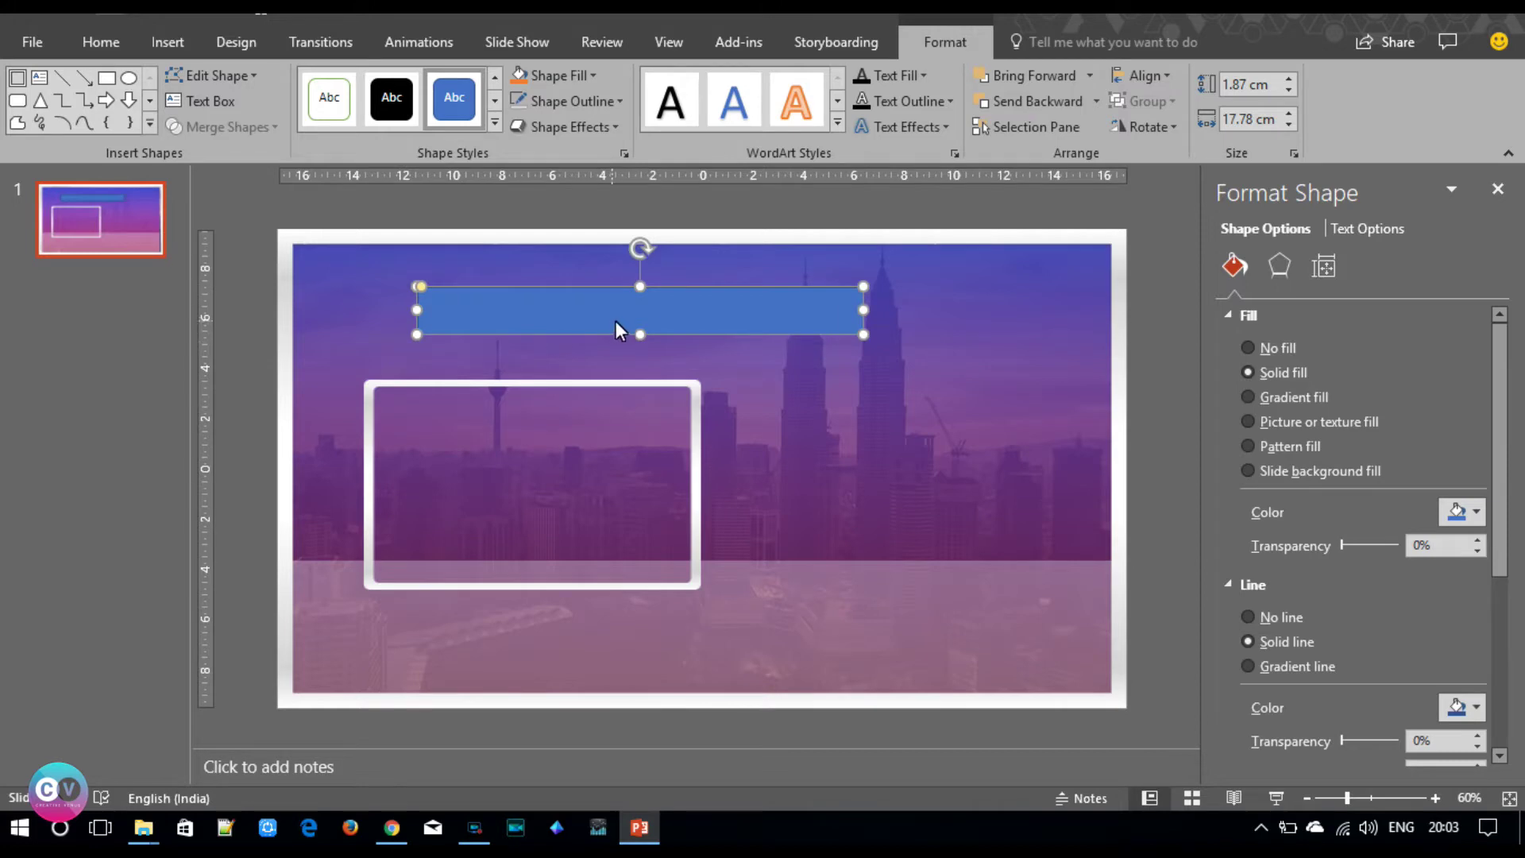
{"action": "left_click_drag", "start_coordinate": [634, 326], "coordinate": [633, 318]}
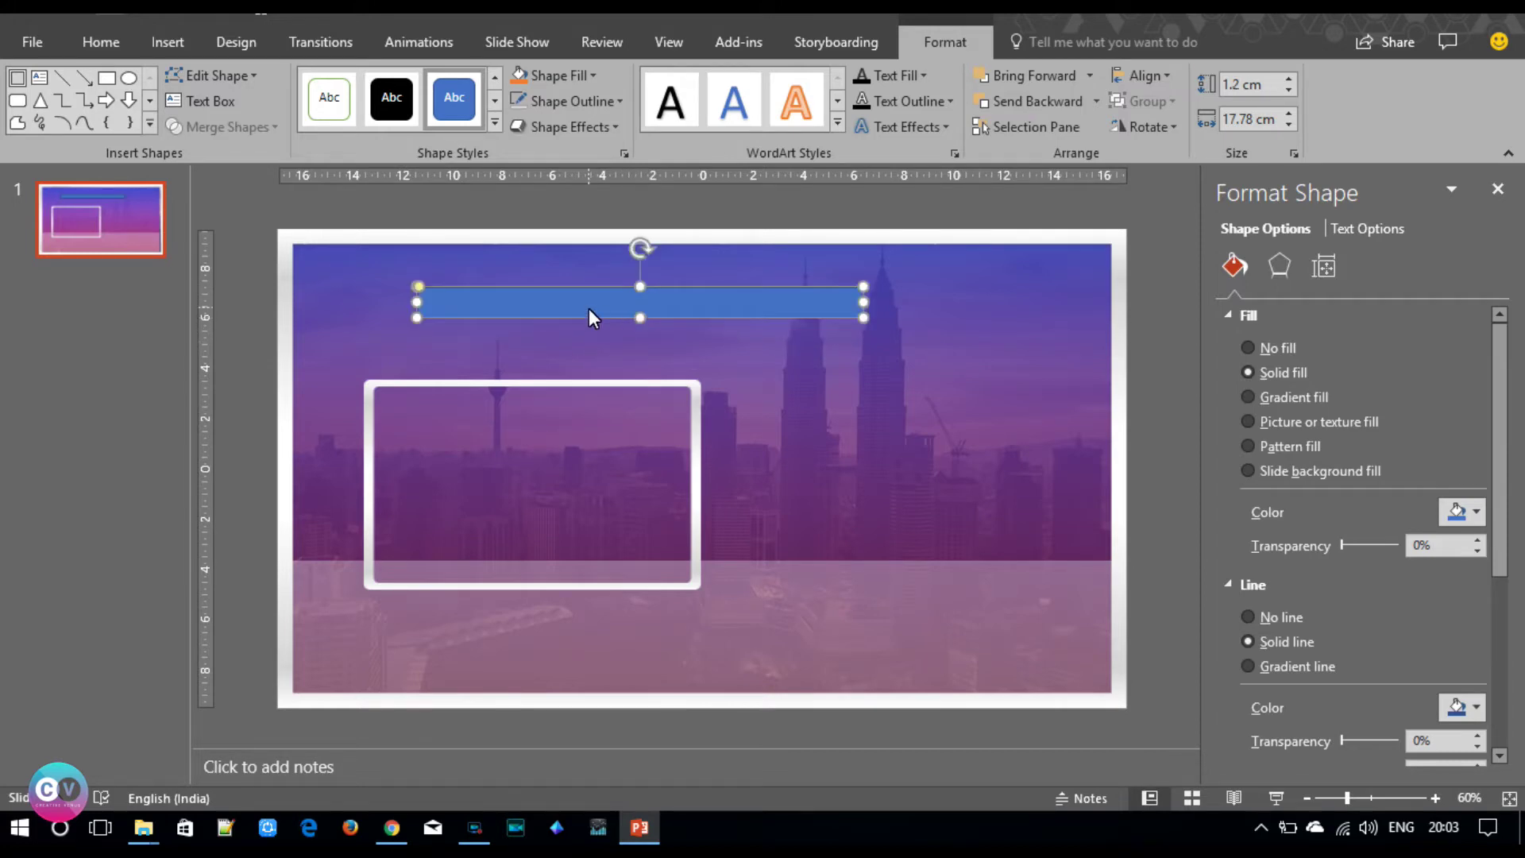
{"action": "mouse_move", "coordinate": [589, 313]}
{"action": "left_mouse_down"}
{"action": "mouse_move", "coordinate": [533, 325]}
{"action": "mouse_move", "coordinate": [562, 330]}
{"action": "left_mouse_up"}
{"action": "left_click", "coordinate": [519, 98]}
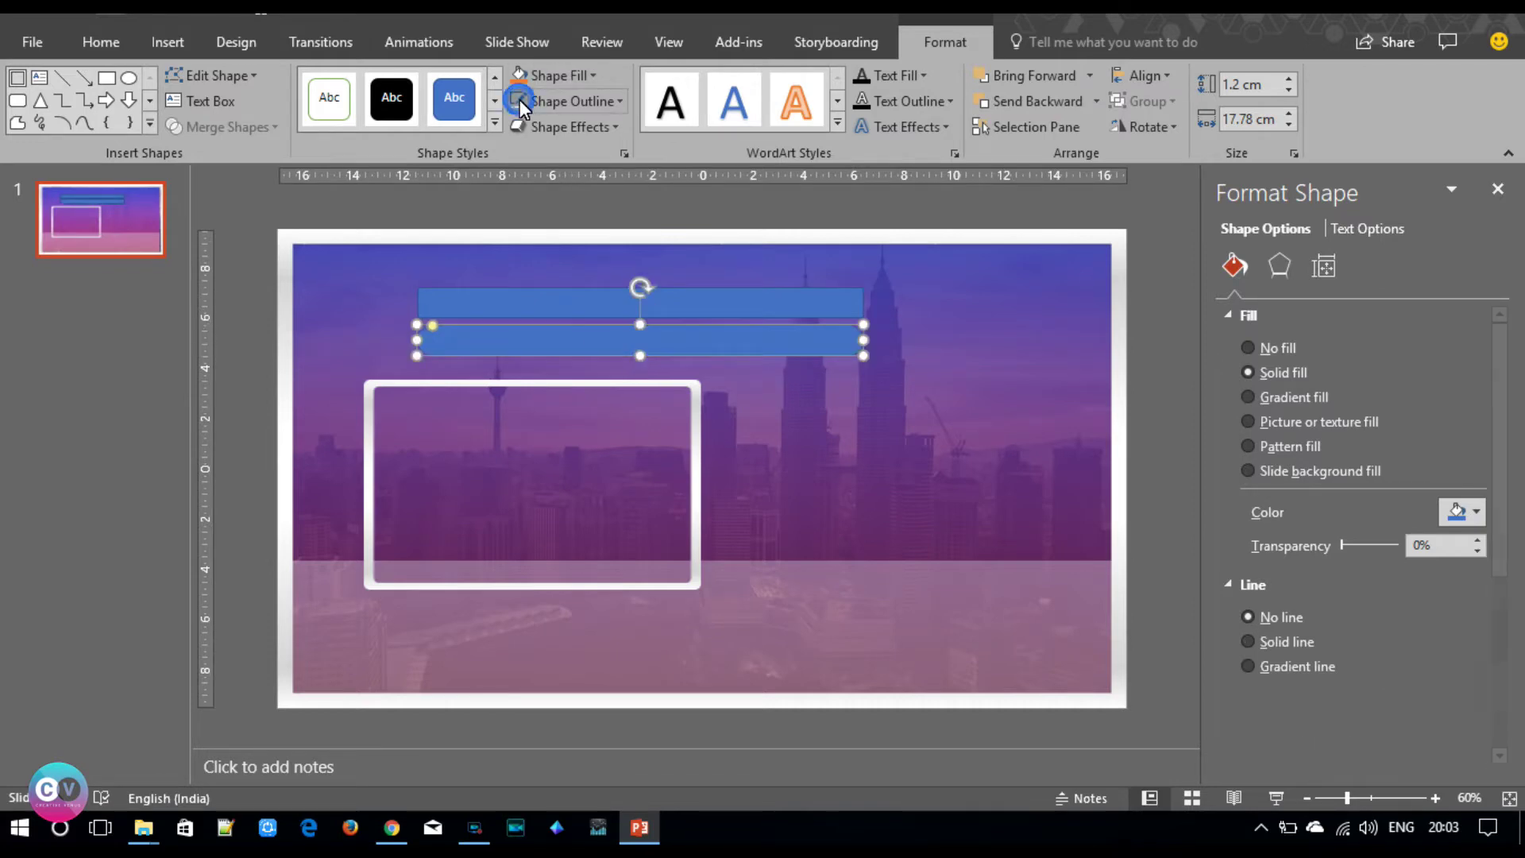
- Draw a large rectangle over the lower bar and subtract it, leaving a 0.28 cm strip
{"action": "left_click", "coordinate": [154, 44]}
{"action": "left_click", "coordinate": [381, 103]}
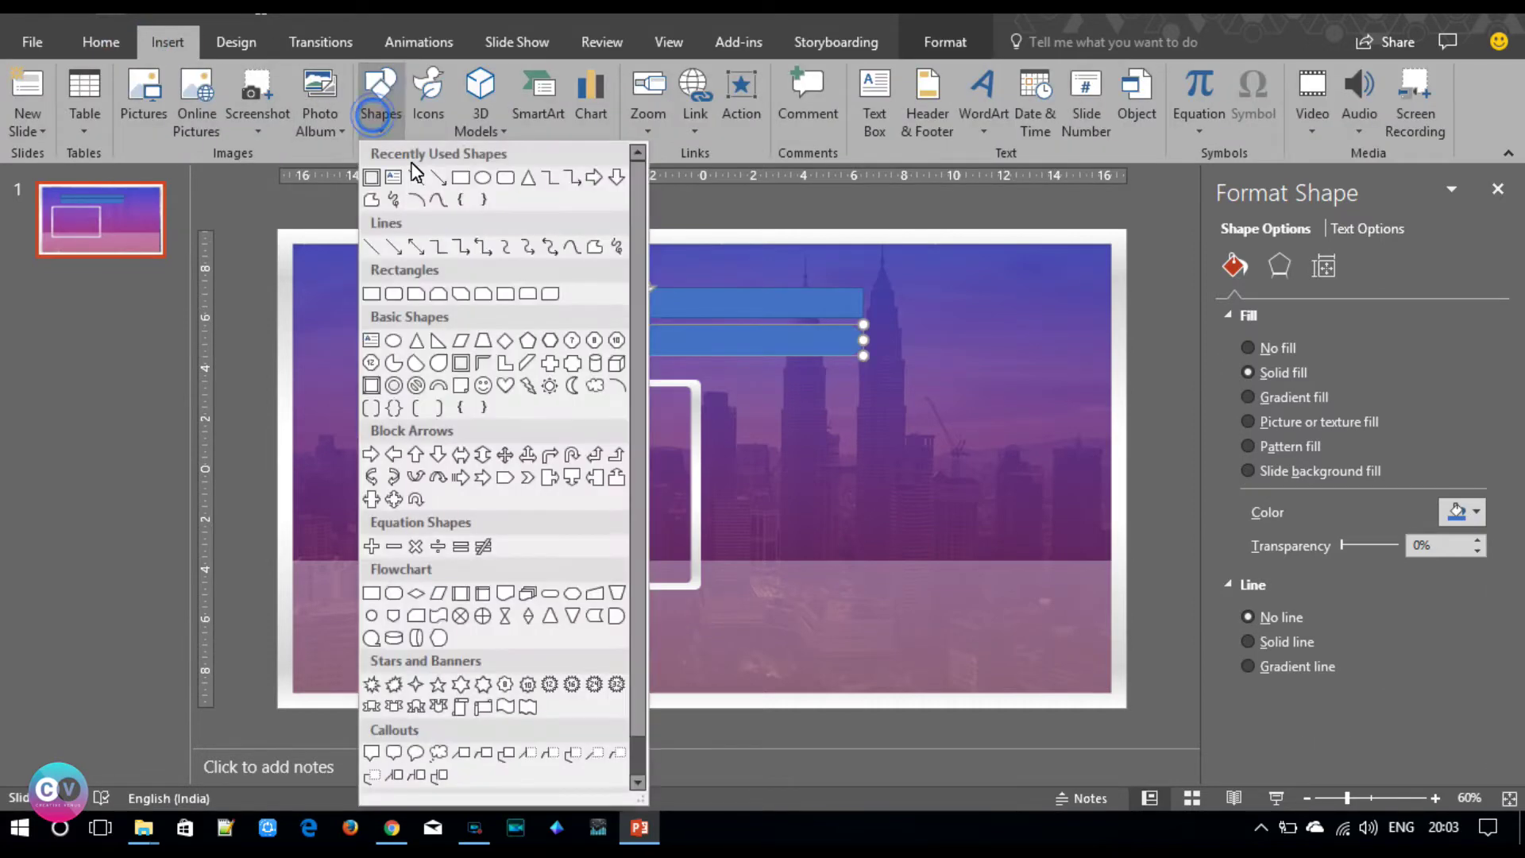
{"action": "left_click", "coordinate": [459, 183]}
{"action": "left_click_drag", "start_coordinate": [387, 334], "coordinate": [969, 436]}
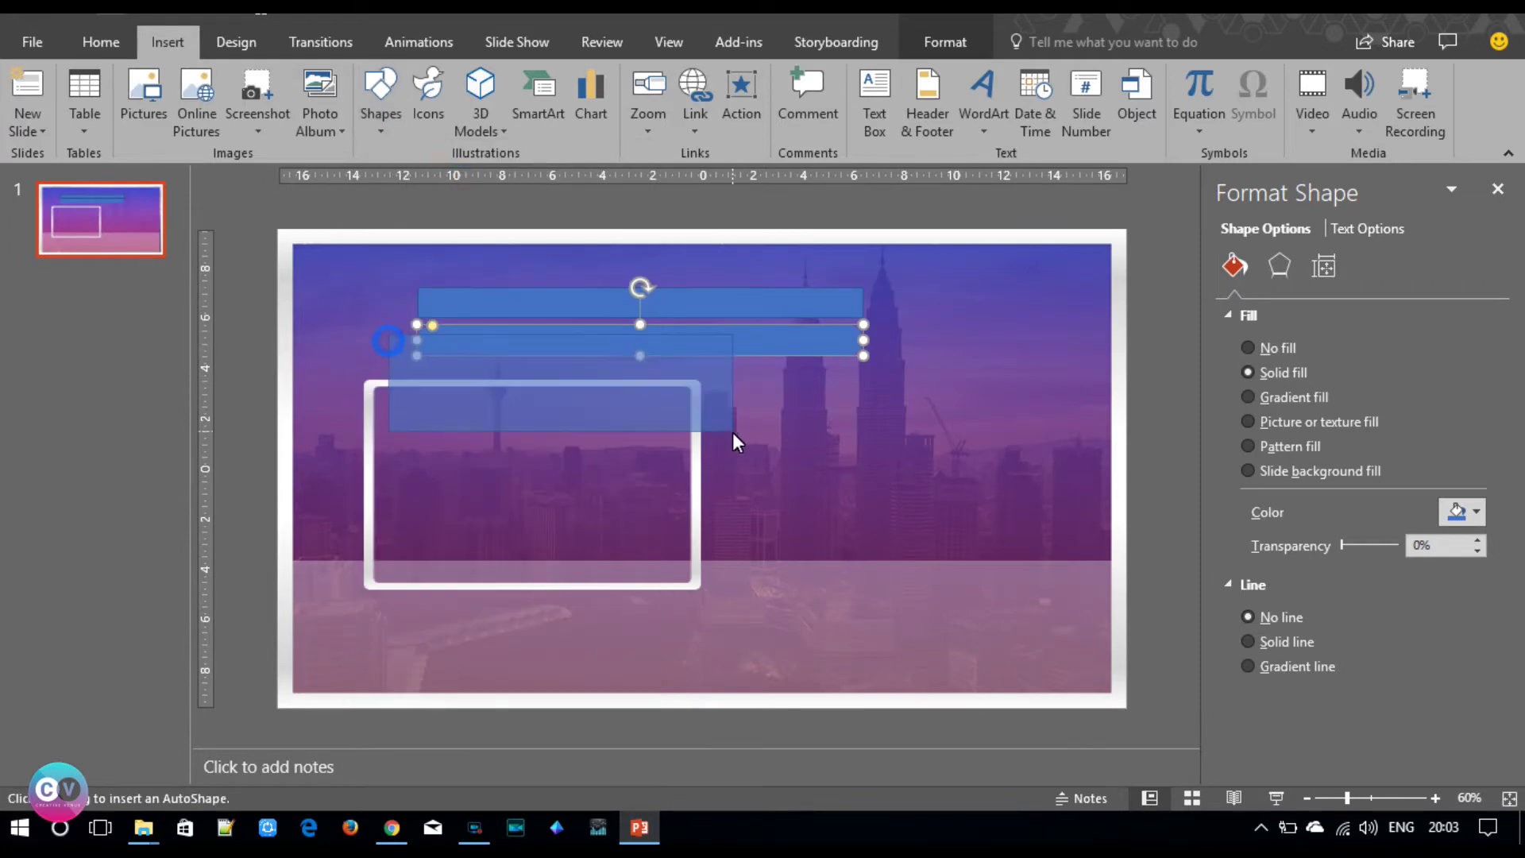
{"action": "left_click_drag", "start_coordinate": [845, 411], "coordinate": [826, 402]}
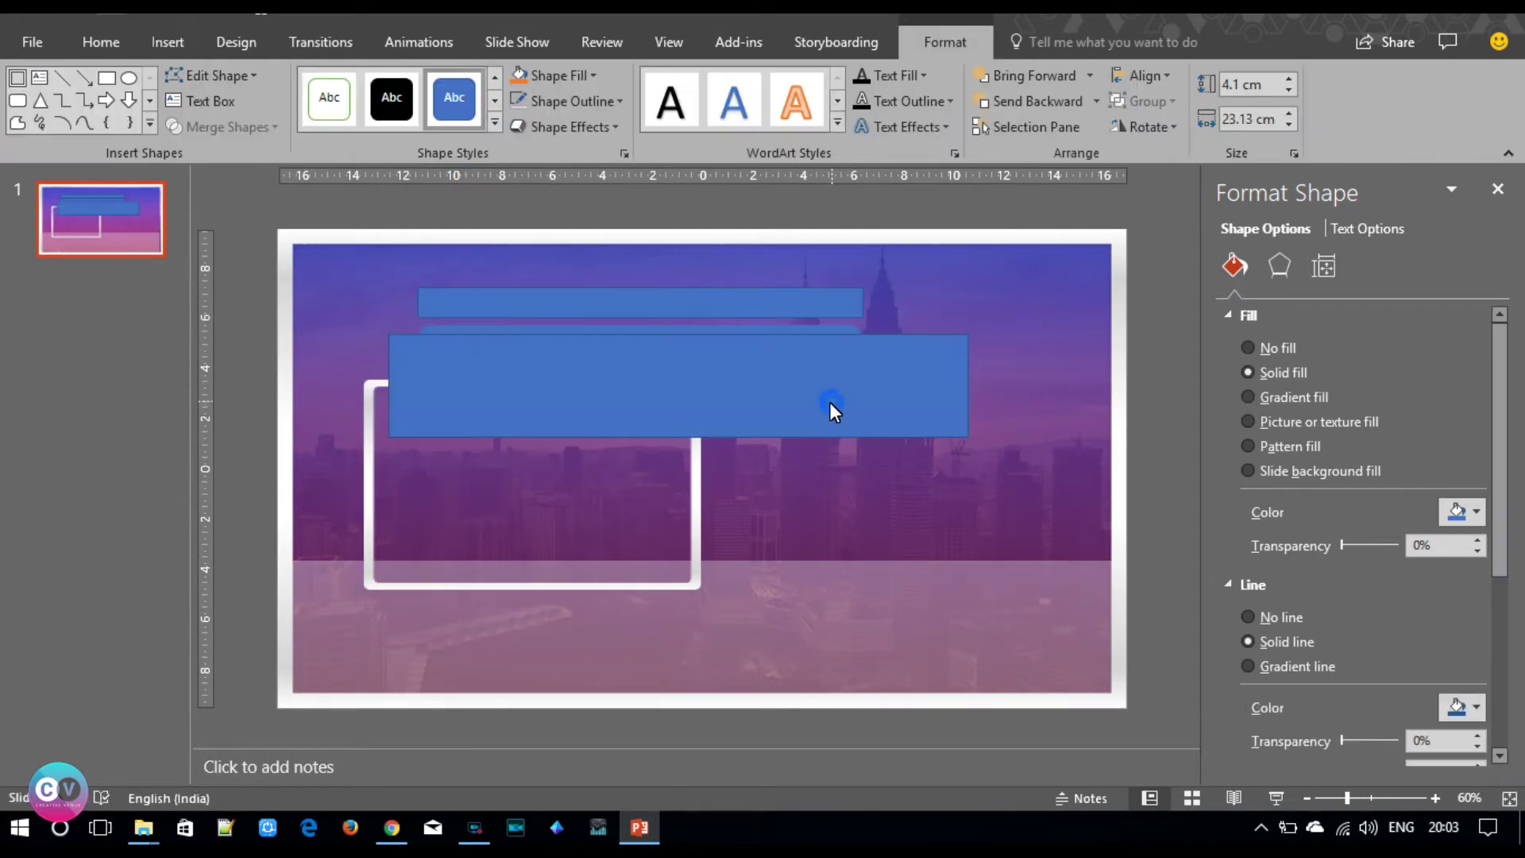
{"action": "left_click", "coordinate": [732, 326]}
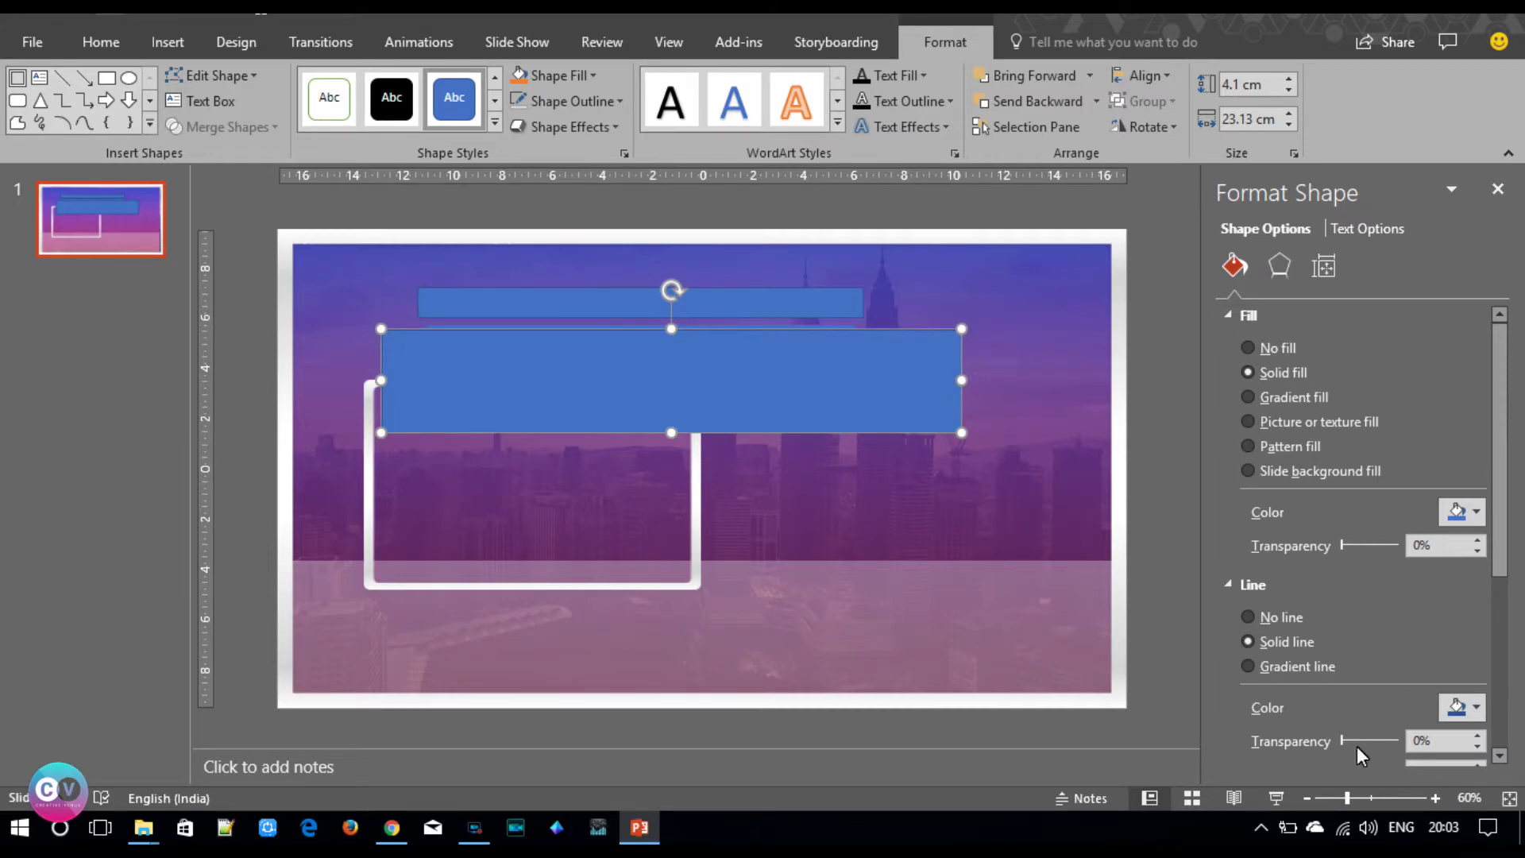
{"action": "left_click", "coordinate": [1366, 797]}
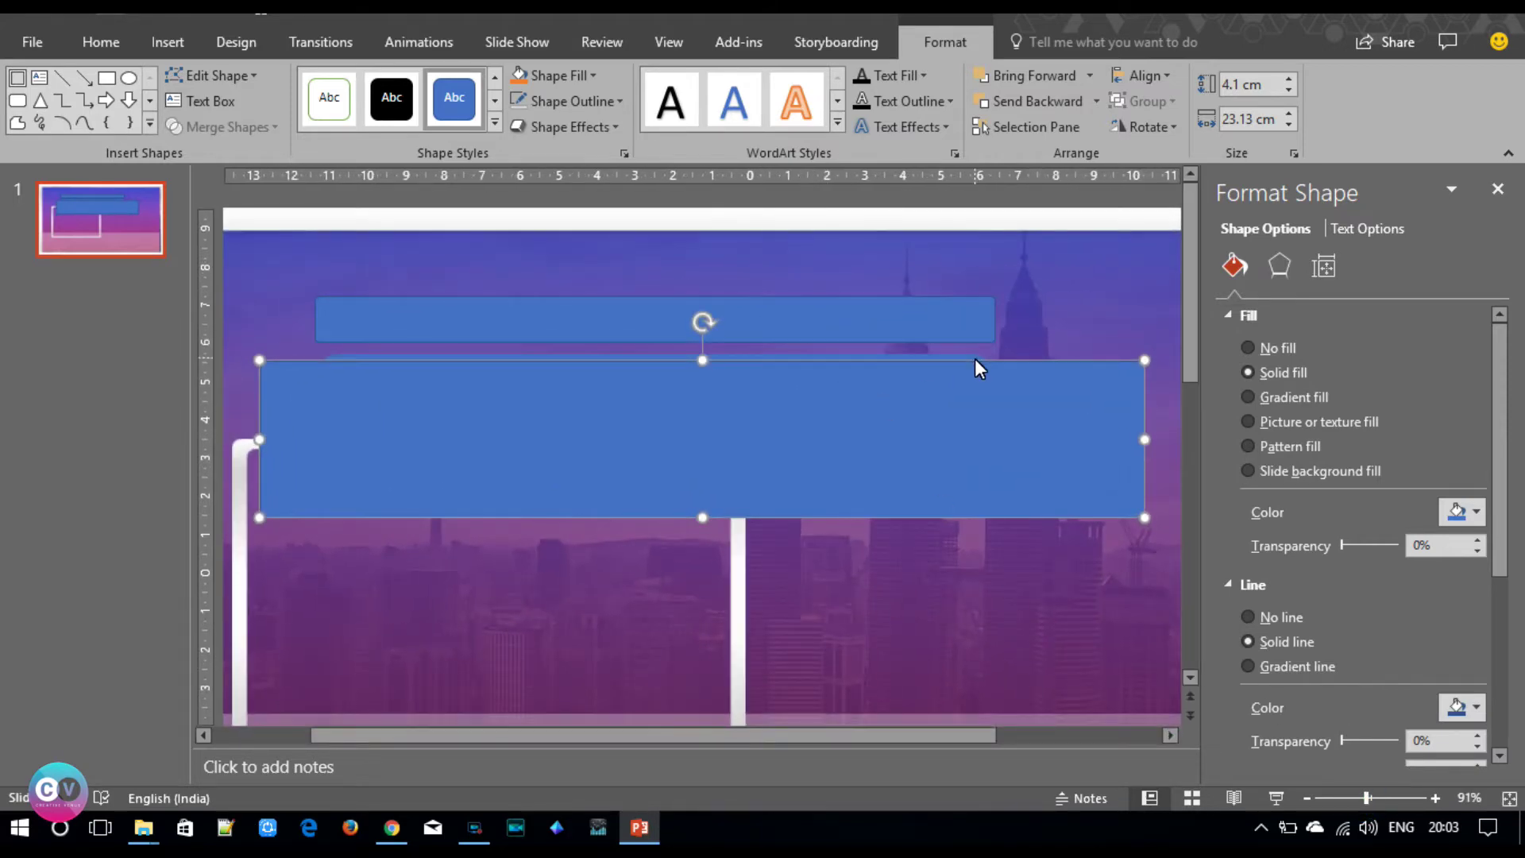
{"action": "key", "text": "Down"}
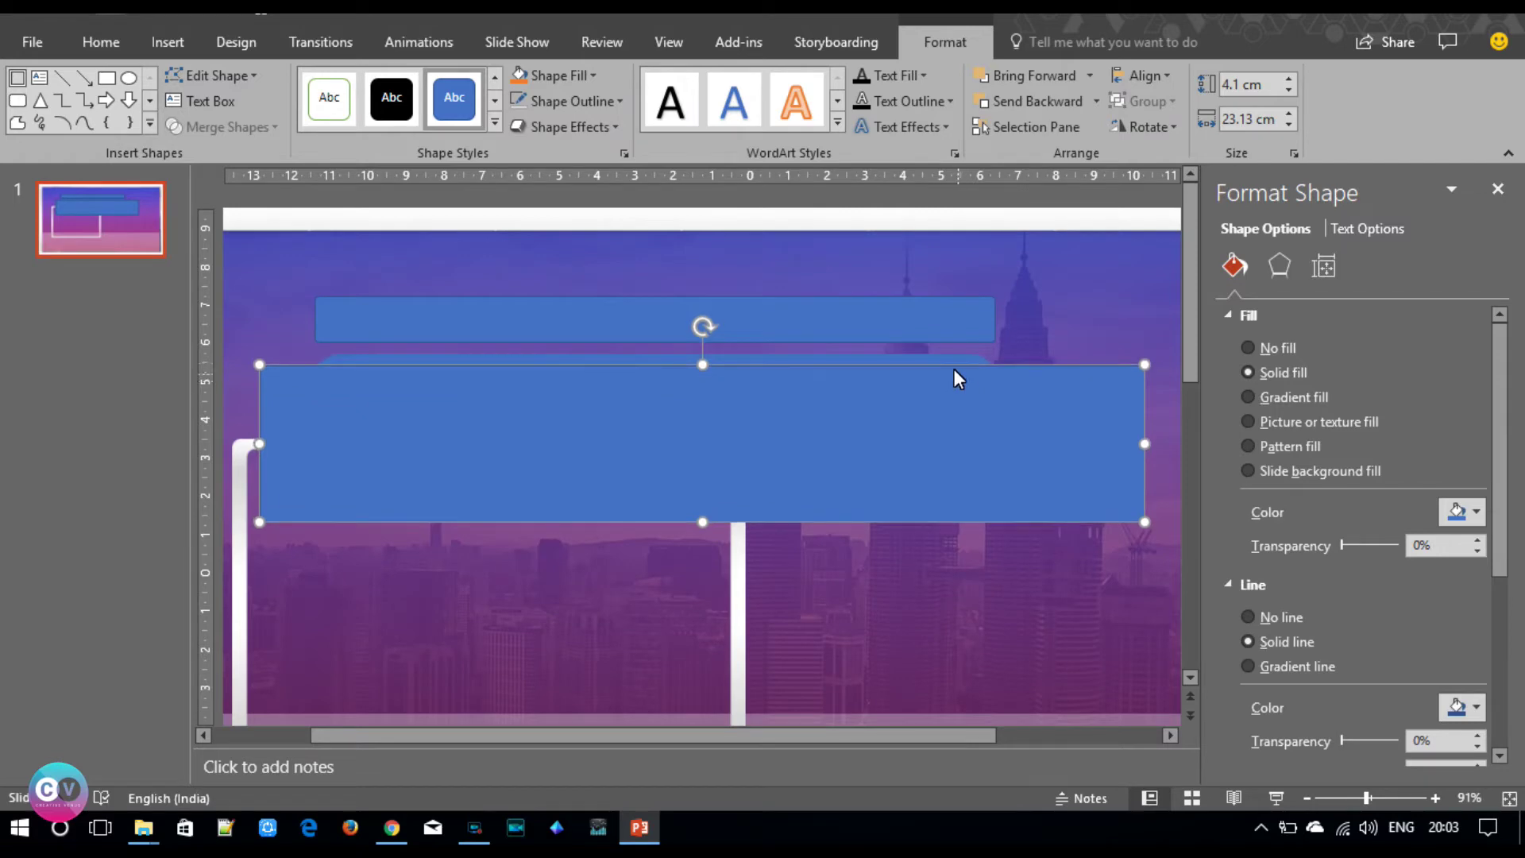
{"action": "left_click", "coordinate": [953, 360]}
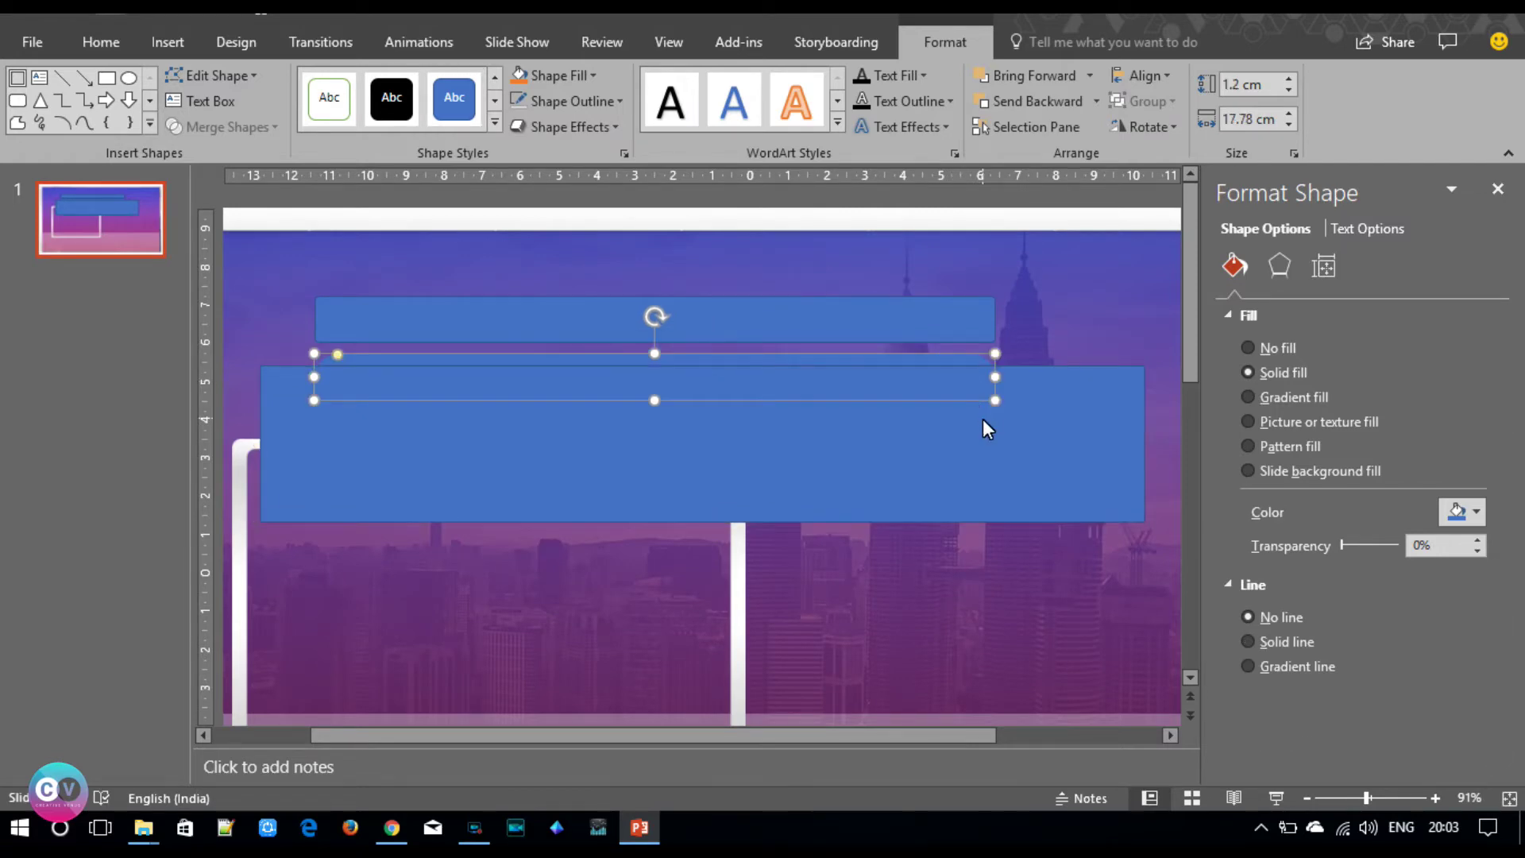
{"action": "left_click", "coordinate": [984, 418], "text": "shift"}
{"action": "left_click", "coordinate": [271, 123]}
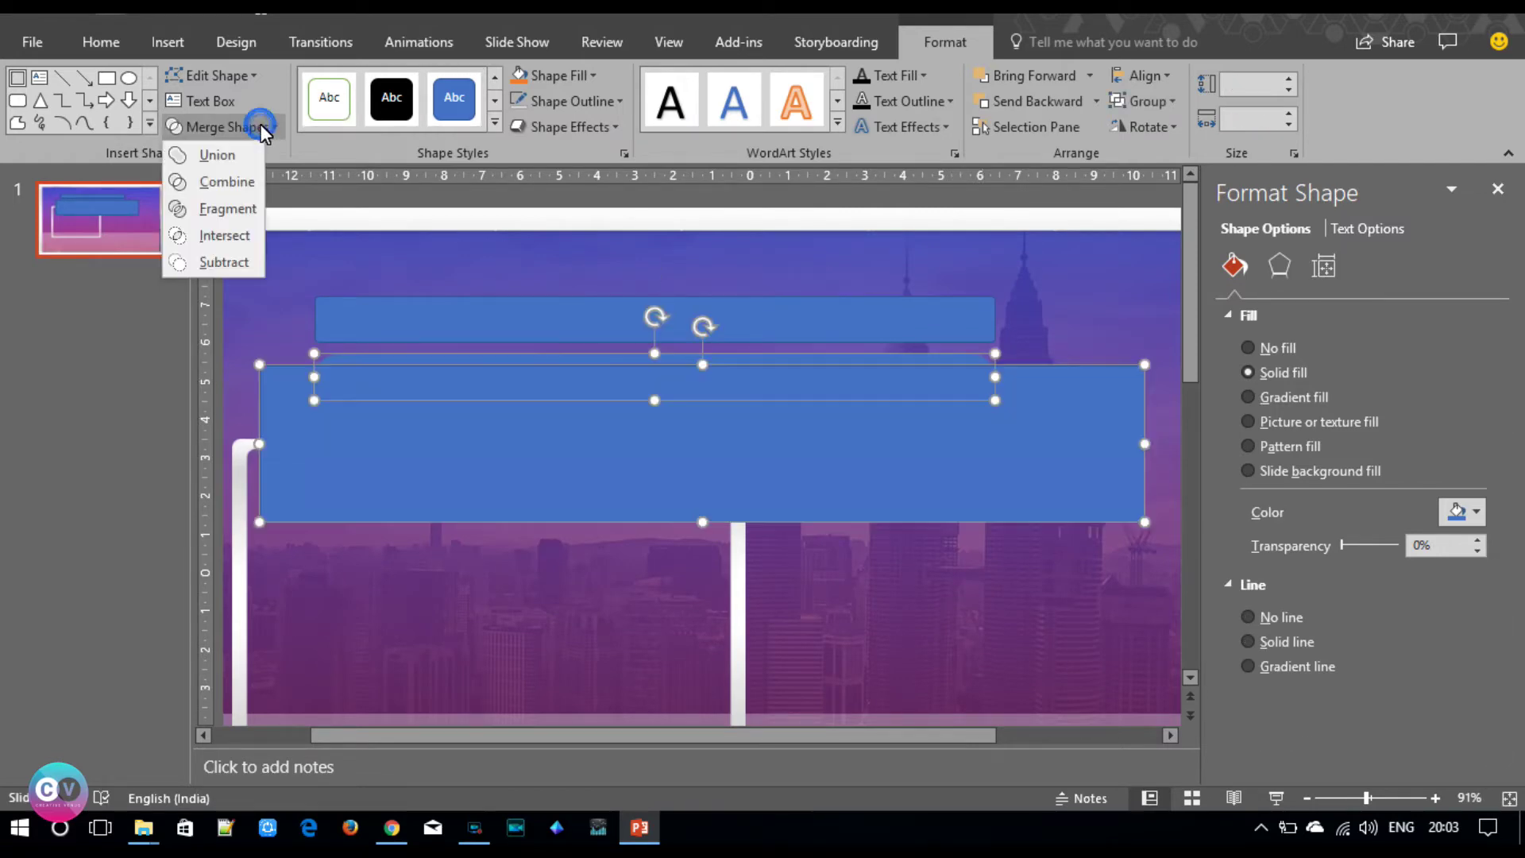
{"action": "left_click", "coordinate": [238, 261]}
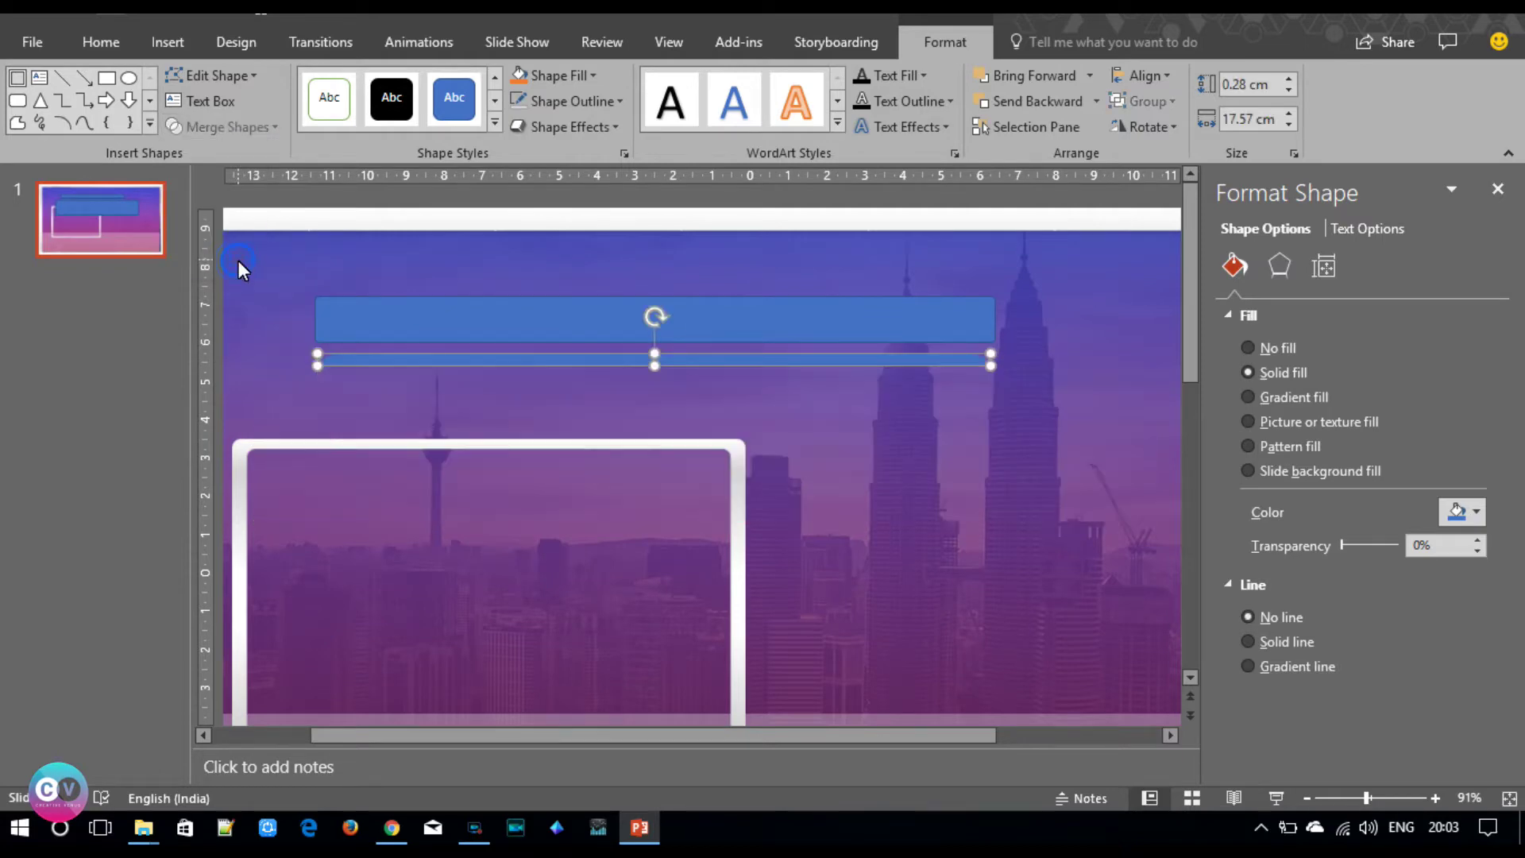
- Flip the thin strip beneath the blue bar vertically
{"action": "left_click", "coordinate": [1142, 133]}
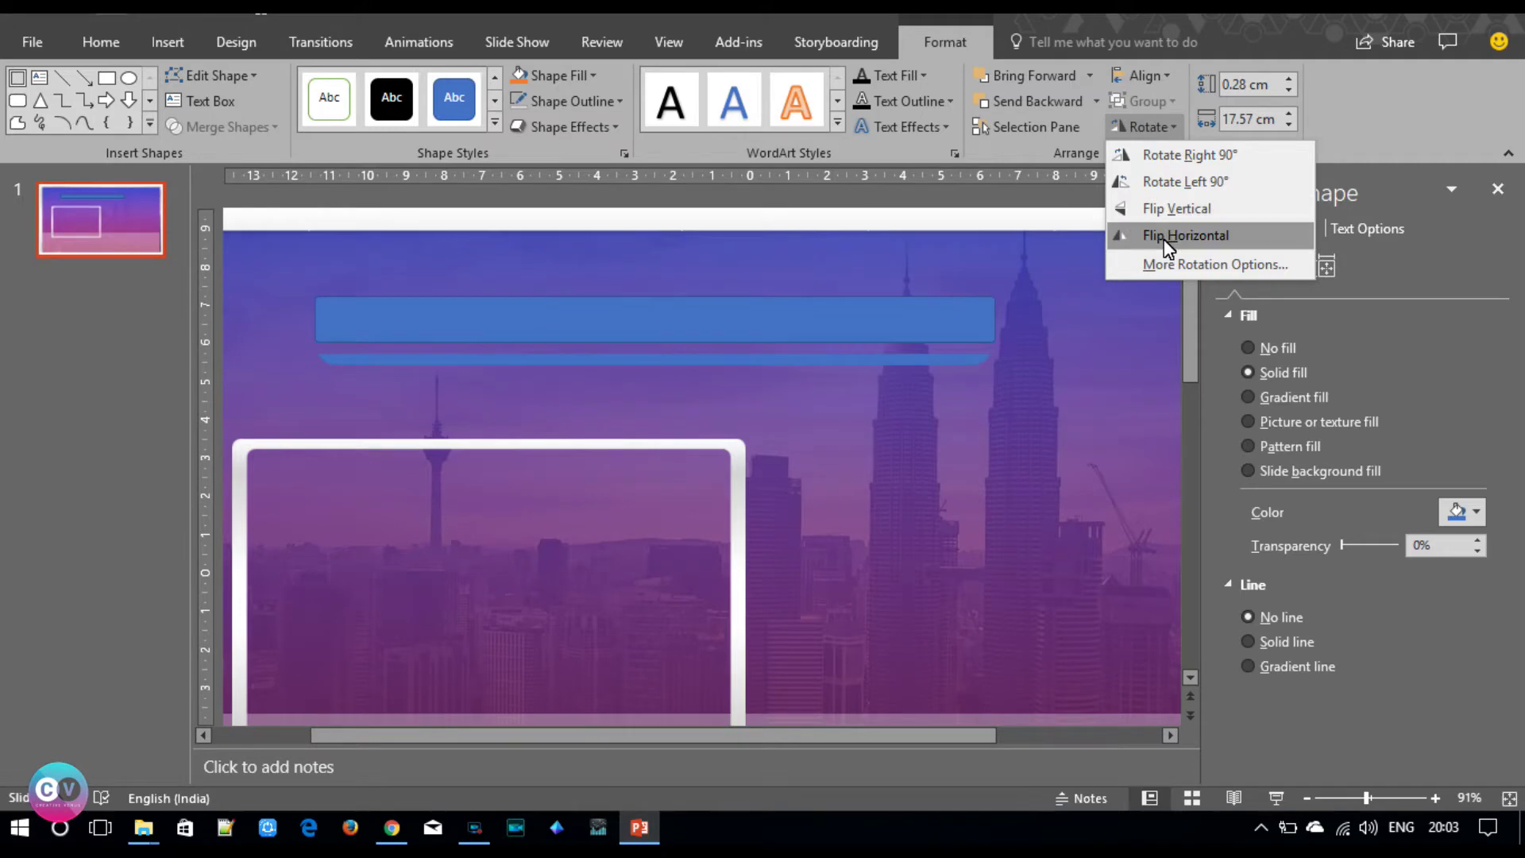
{"action": "left_click", "coordinate": [1078, 305]}
{"action": "left_click", "coordinate": [756, 322]}
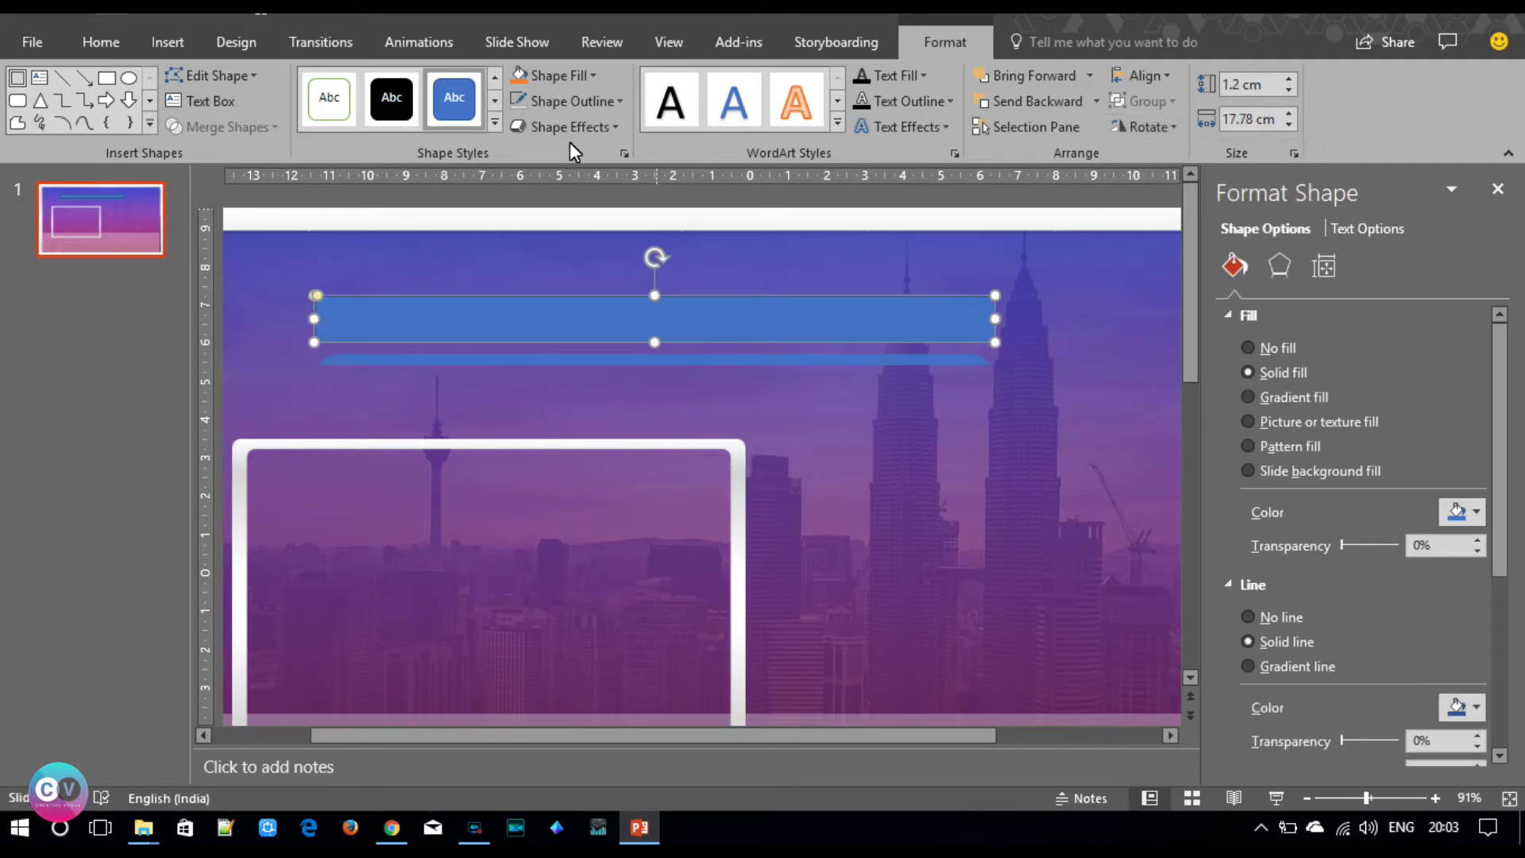
{"action": "left_click", "coordinate": [786, 359]}
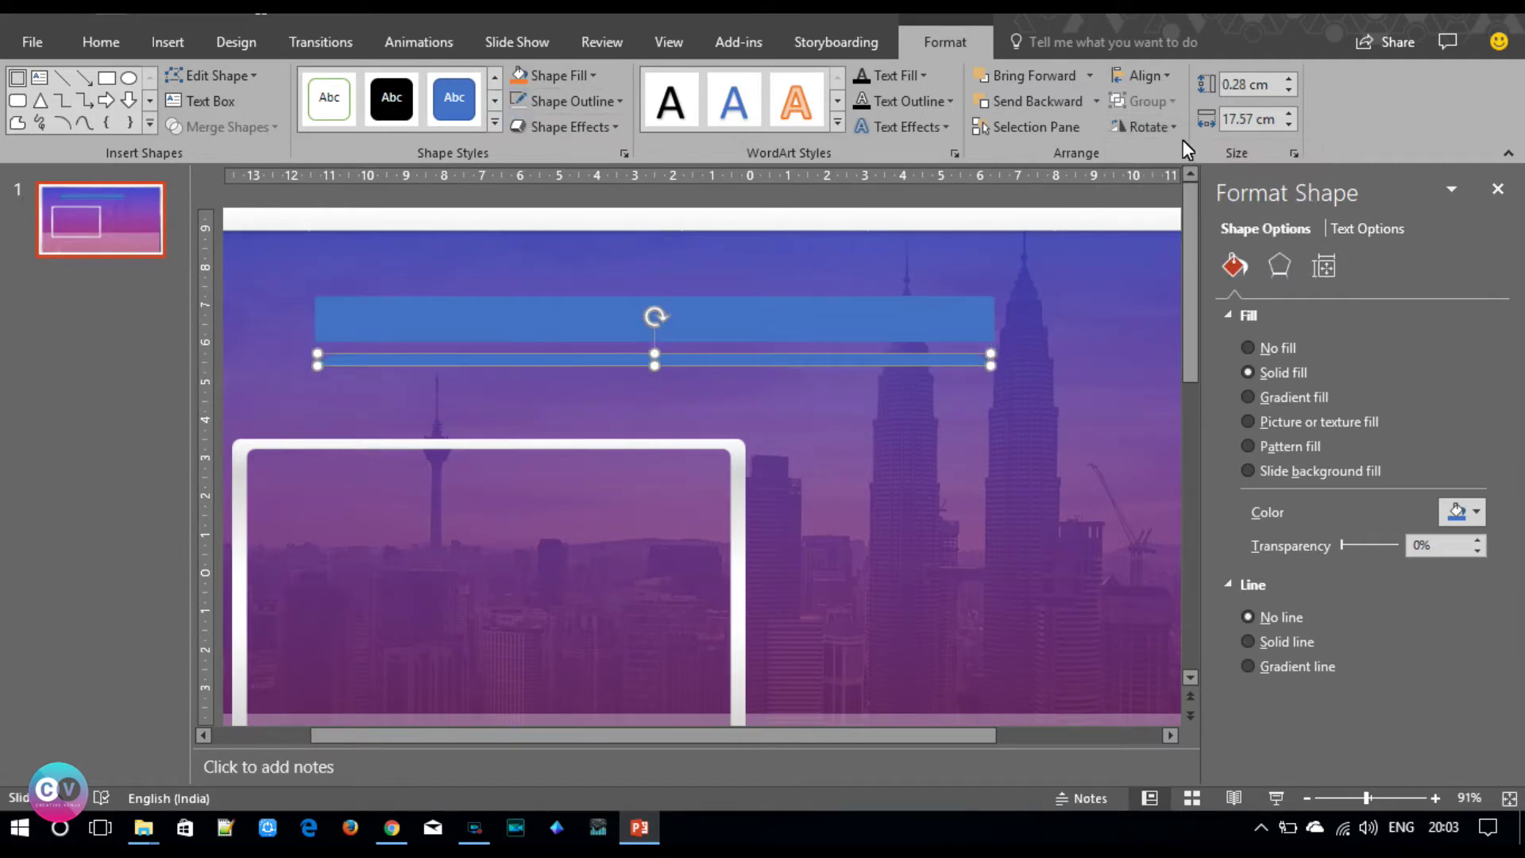
{"action": "left_click", "coordinate": [1161, 128]}
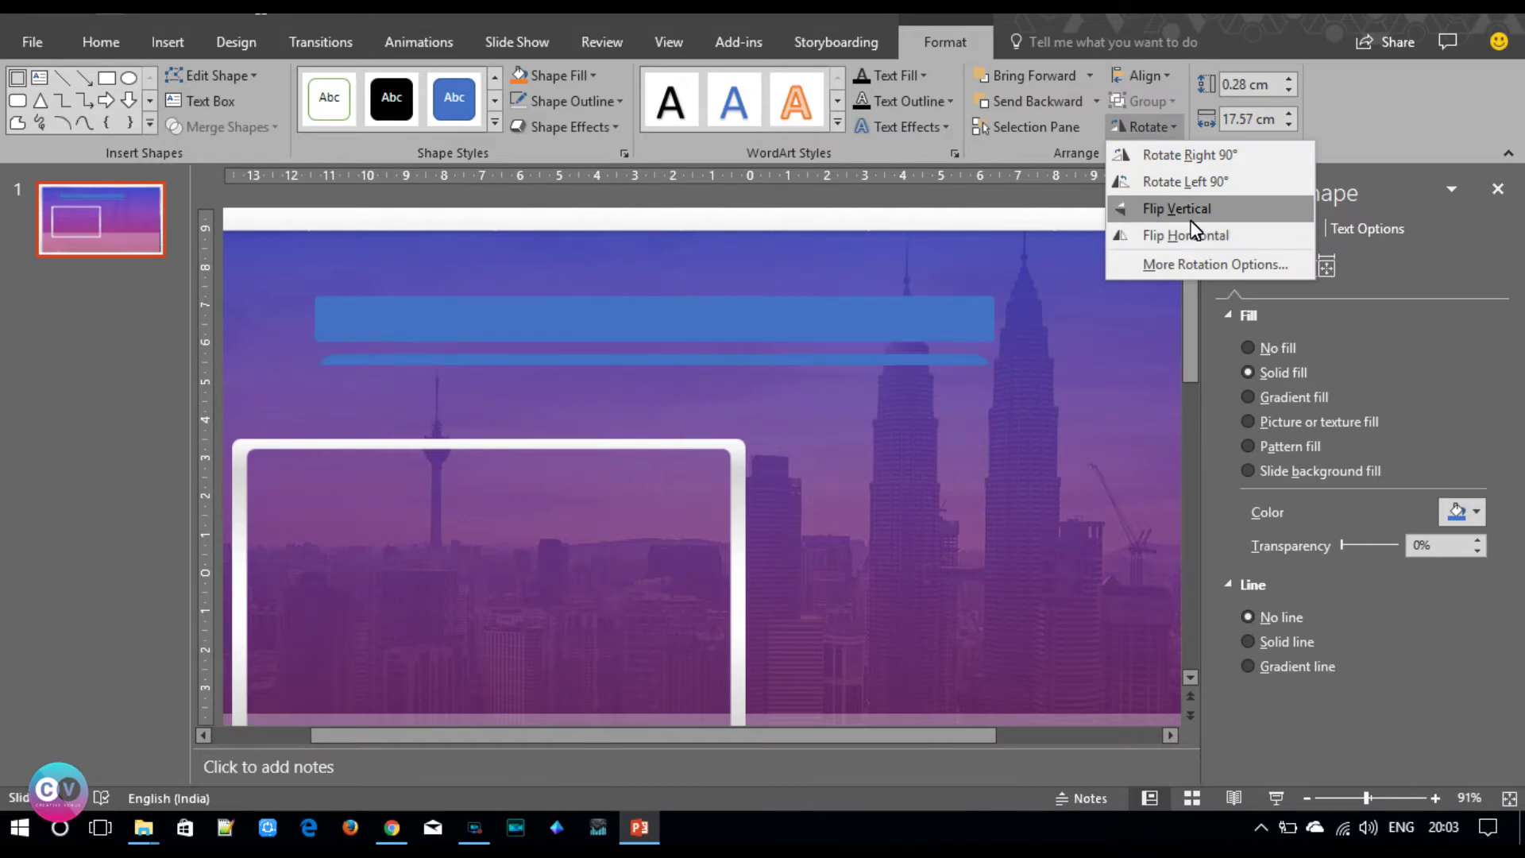
{"action": "left_click", "coordinate": [1189, 218]}
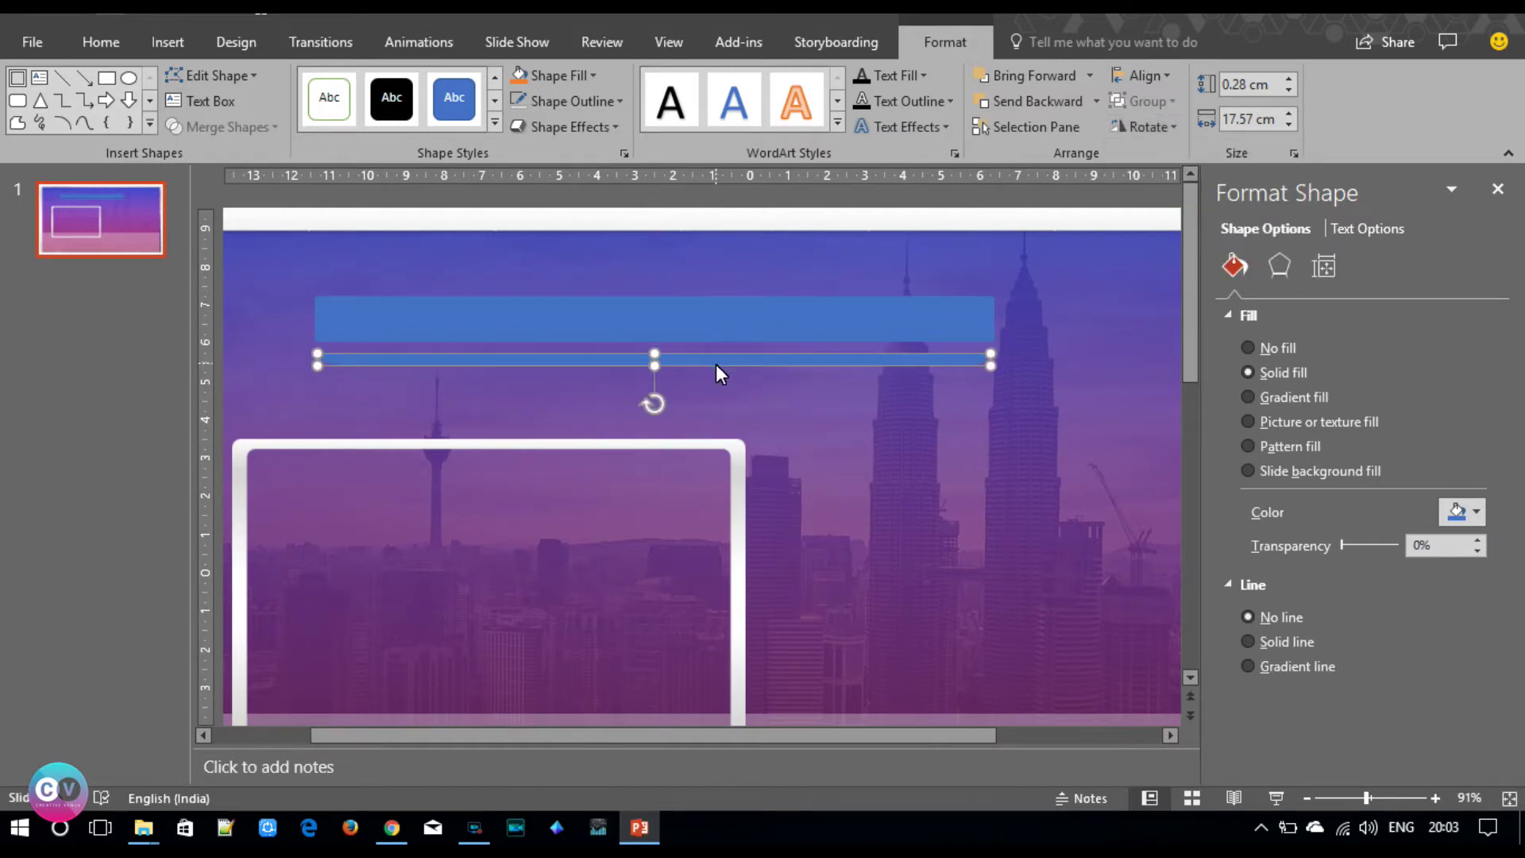
- Zoom to 166% and adjust the corner rounding of the blue bar
{"action": "left_click", "coordinate": [942, 359]}
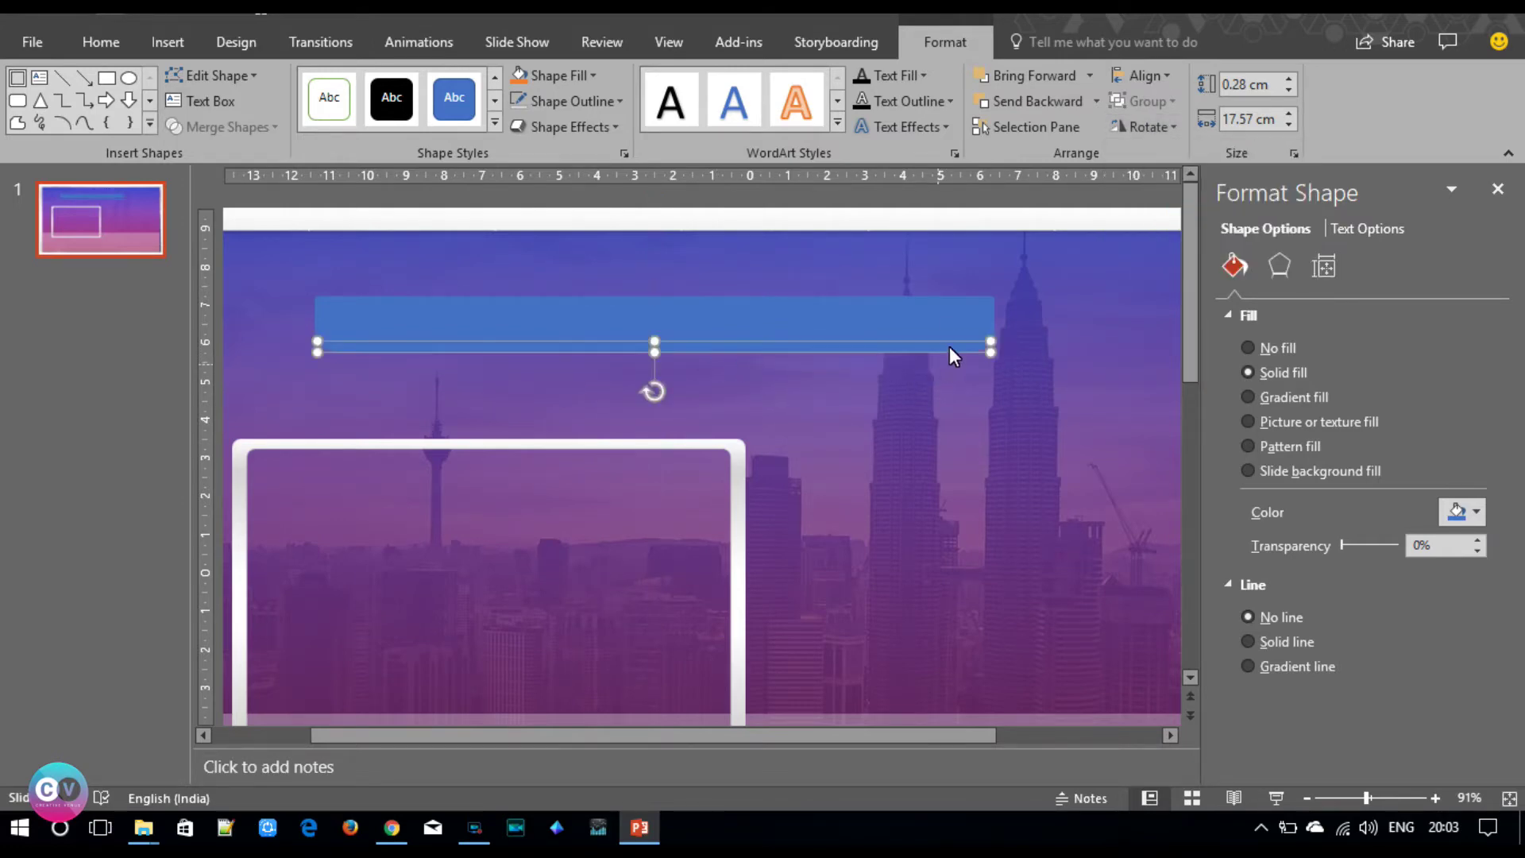
{"action": "left_click", "coordinate": [940, 328]}
{"action": "left_click_drag", "start_coordinate": [1366, 797], "coordinate": [1382, 798]}
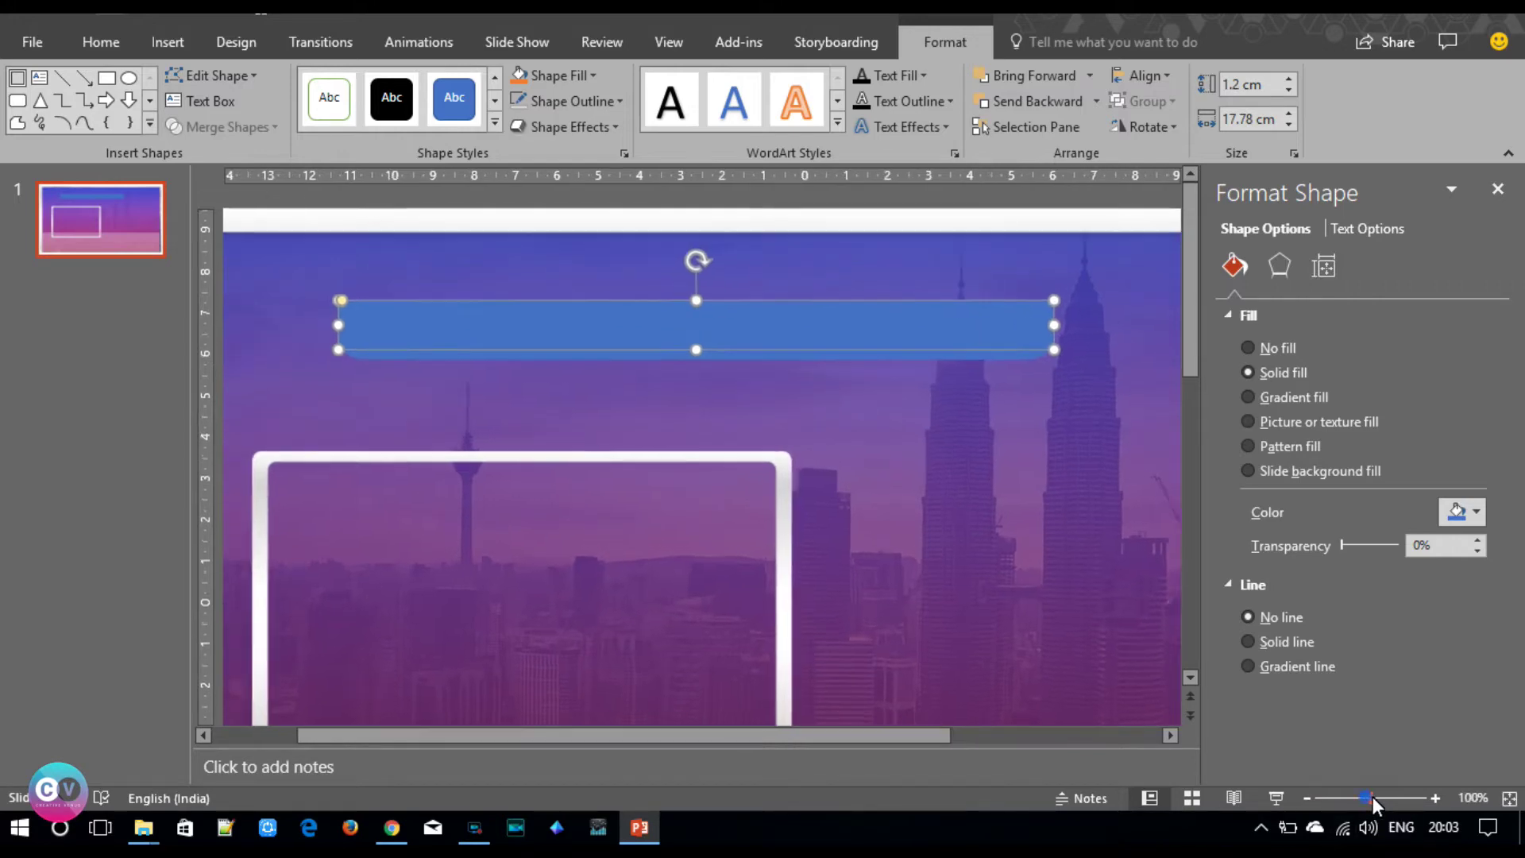
{"action": "left_click_drag", "start_coordinate": [669, 734], "coordinate": [841, 750]}
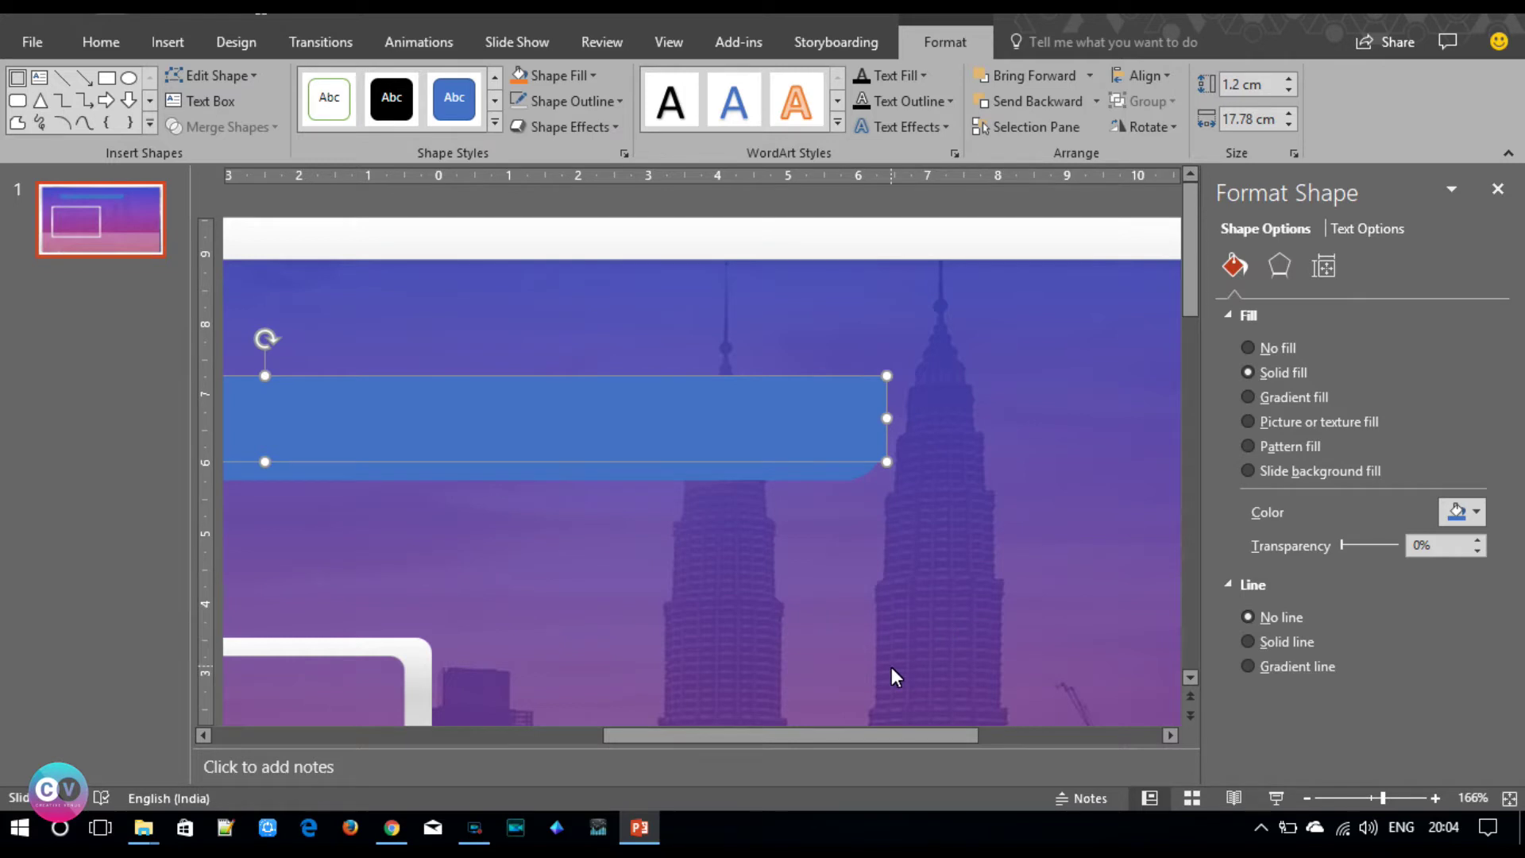
{"action": "left_click_drag", "start_coordinate": [866, 737], "coordinate": [444, 754]}
{"action": "left_click_drag", "start_coordinate": [646, 378], "coordinate": [654, 380]}
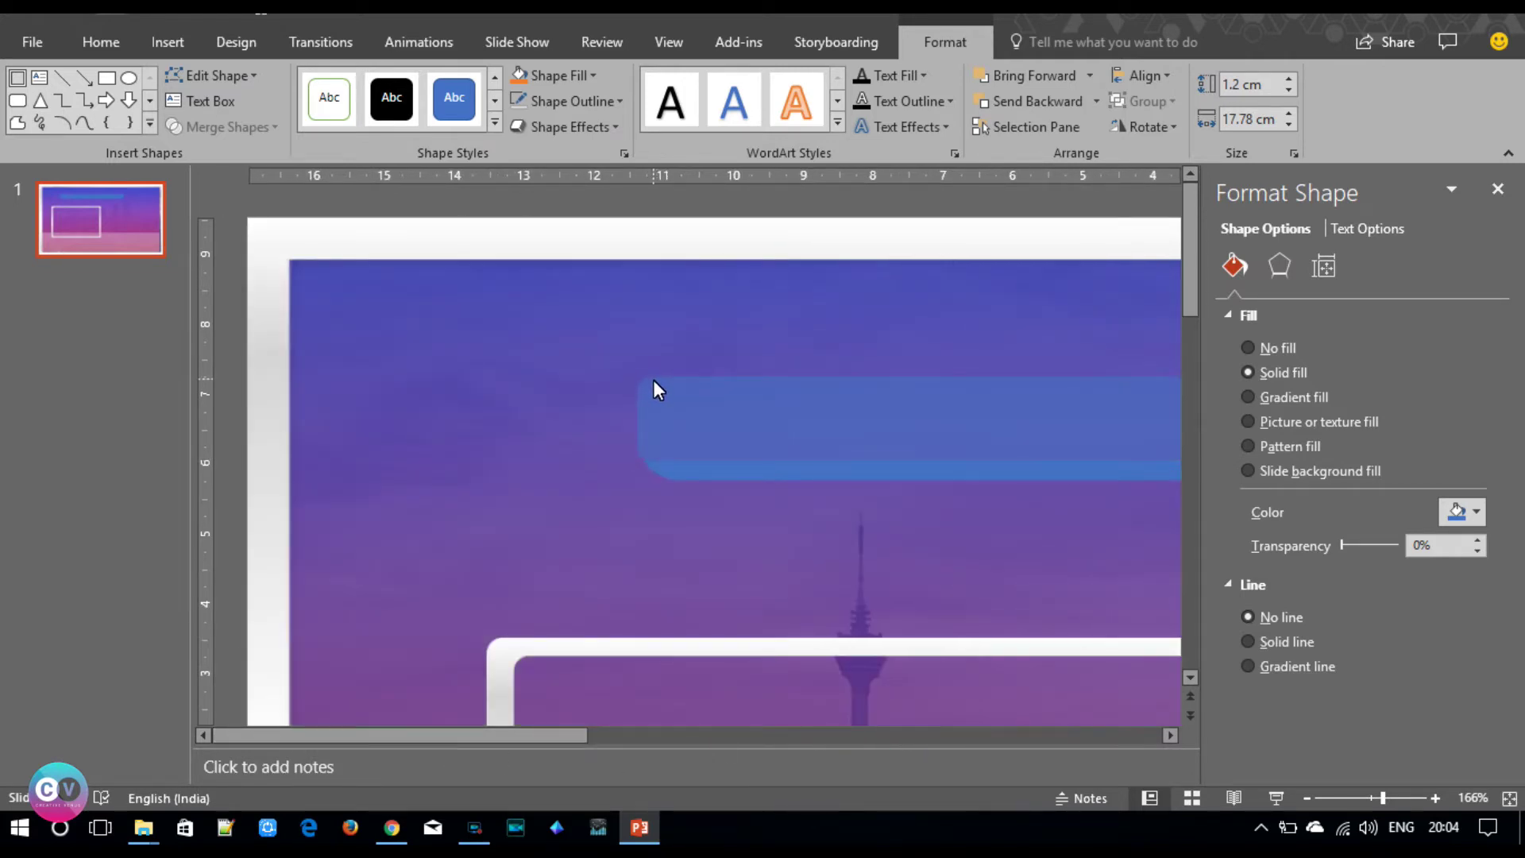
{"action": "left_click_drag", "start_coordinate": [652, 380], "coordinate": [660, 379]}
- Nudge the strip up towards the bar's bottom edge and tweak the bar's shape
{"action": "left_click", "coordinate": [692, 474]}
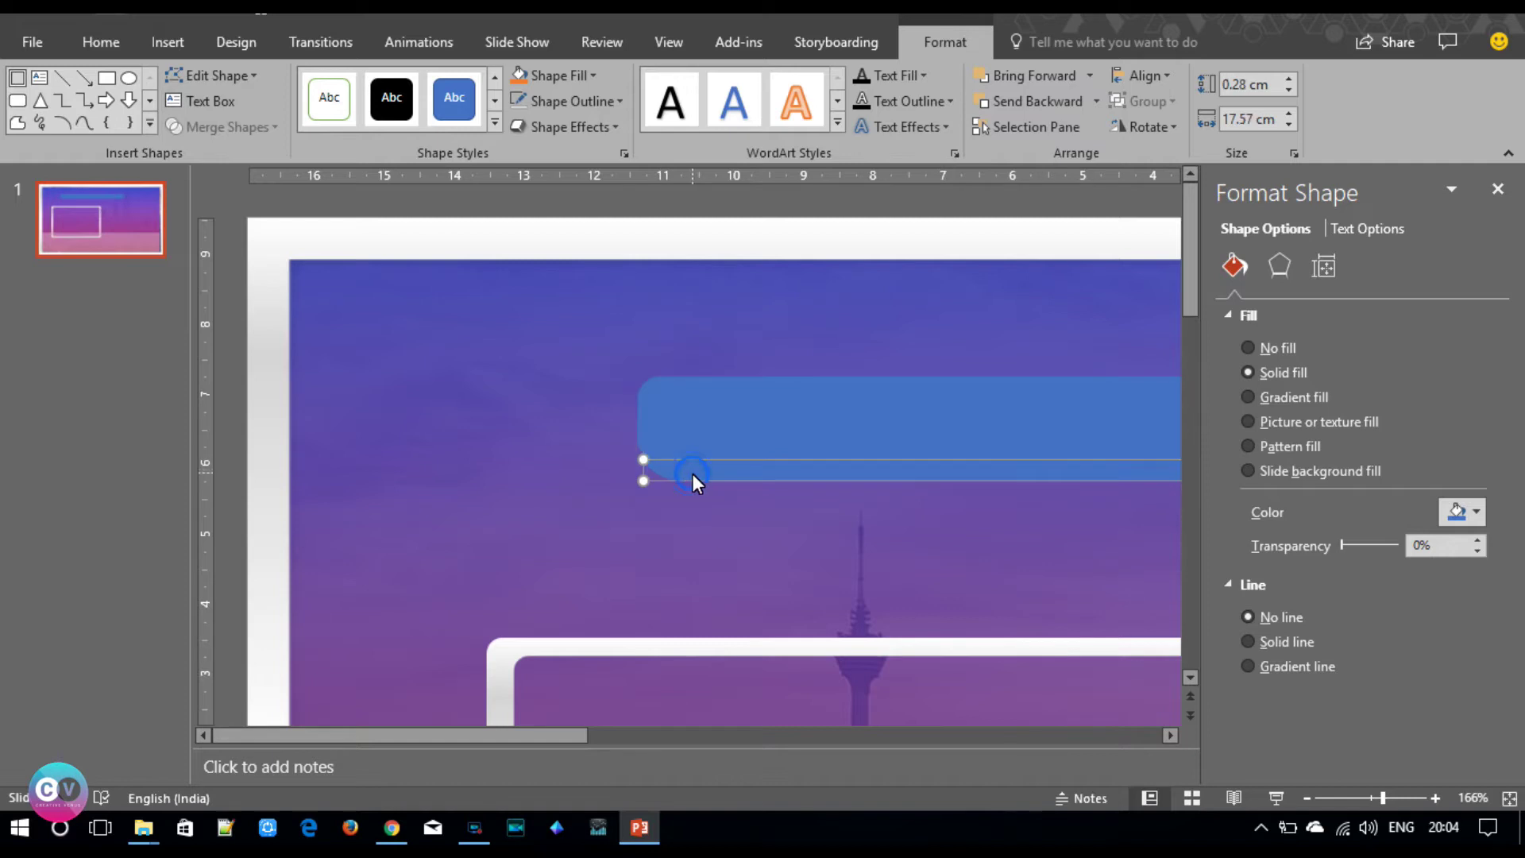
{"action": "key", "text": "ctrl+Up"}
{"action": "key", "text": "ctrl+Up"}
{"action": "key", "text": "ctrl+Up"}
{"action": "key", "text": "ctrl+Up"}
{"action": "key", "text": "ctrl+Up"}
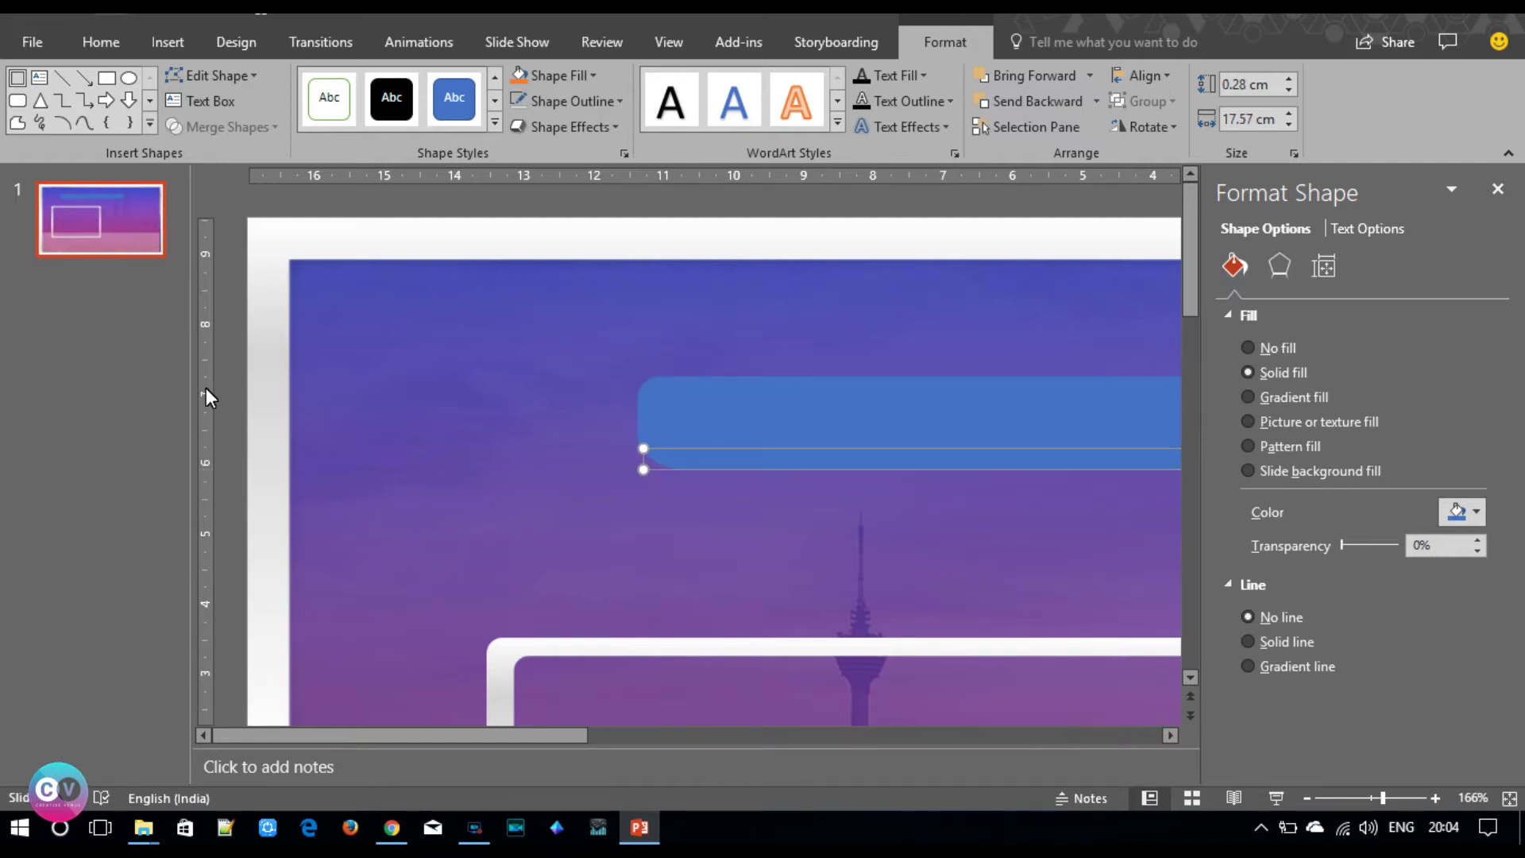
{"action": "left_click", "coordinate": [236, 416]}
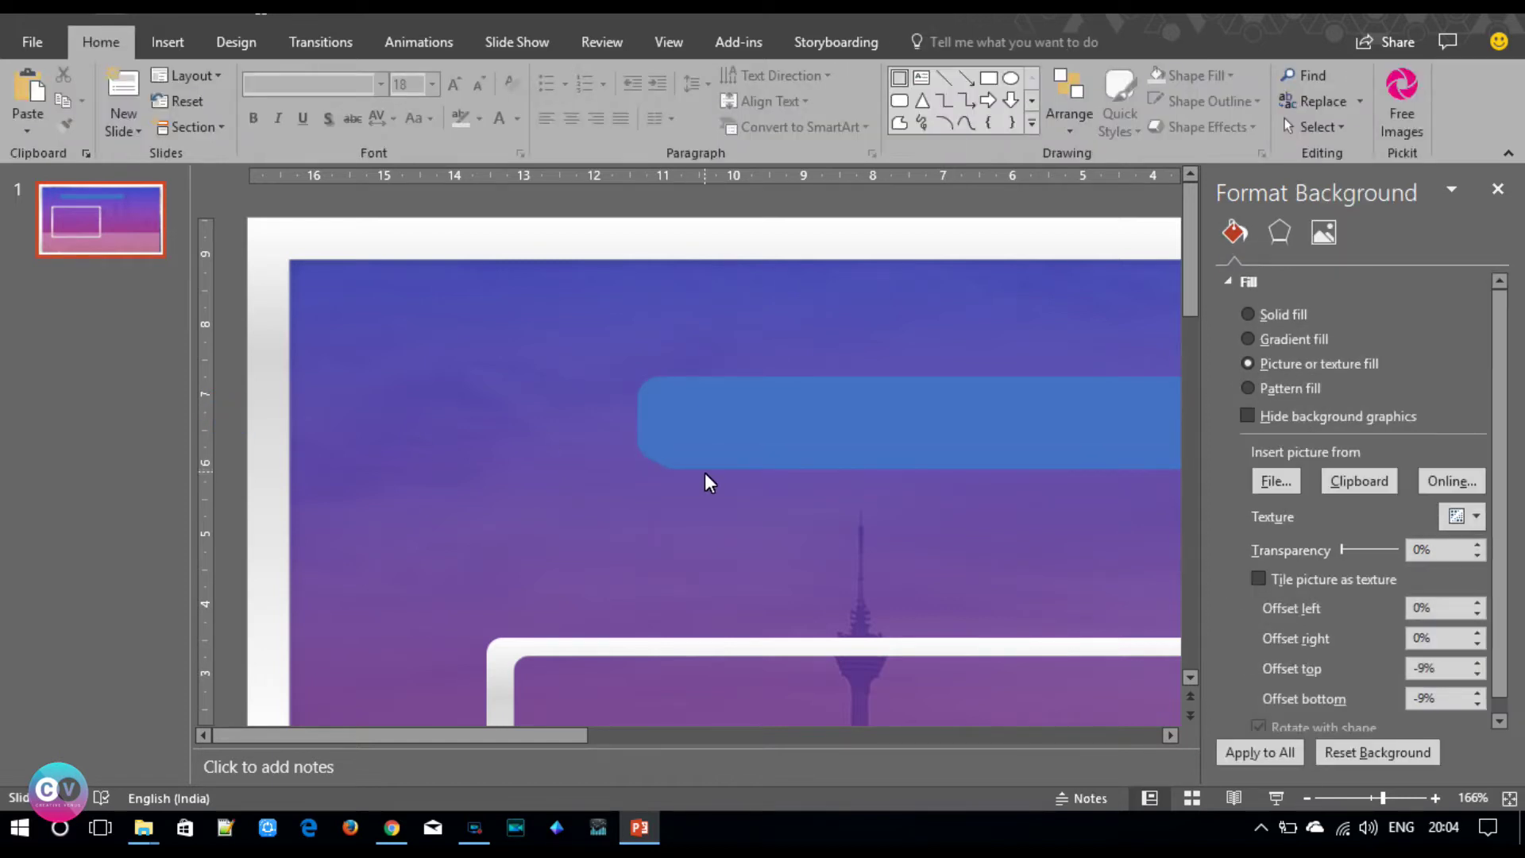
{"action": "left_click", "coordinate": [706, 467]}
{"action": "left_click", "coordinate": [546, 475]}
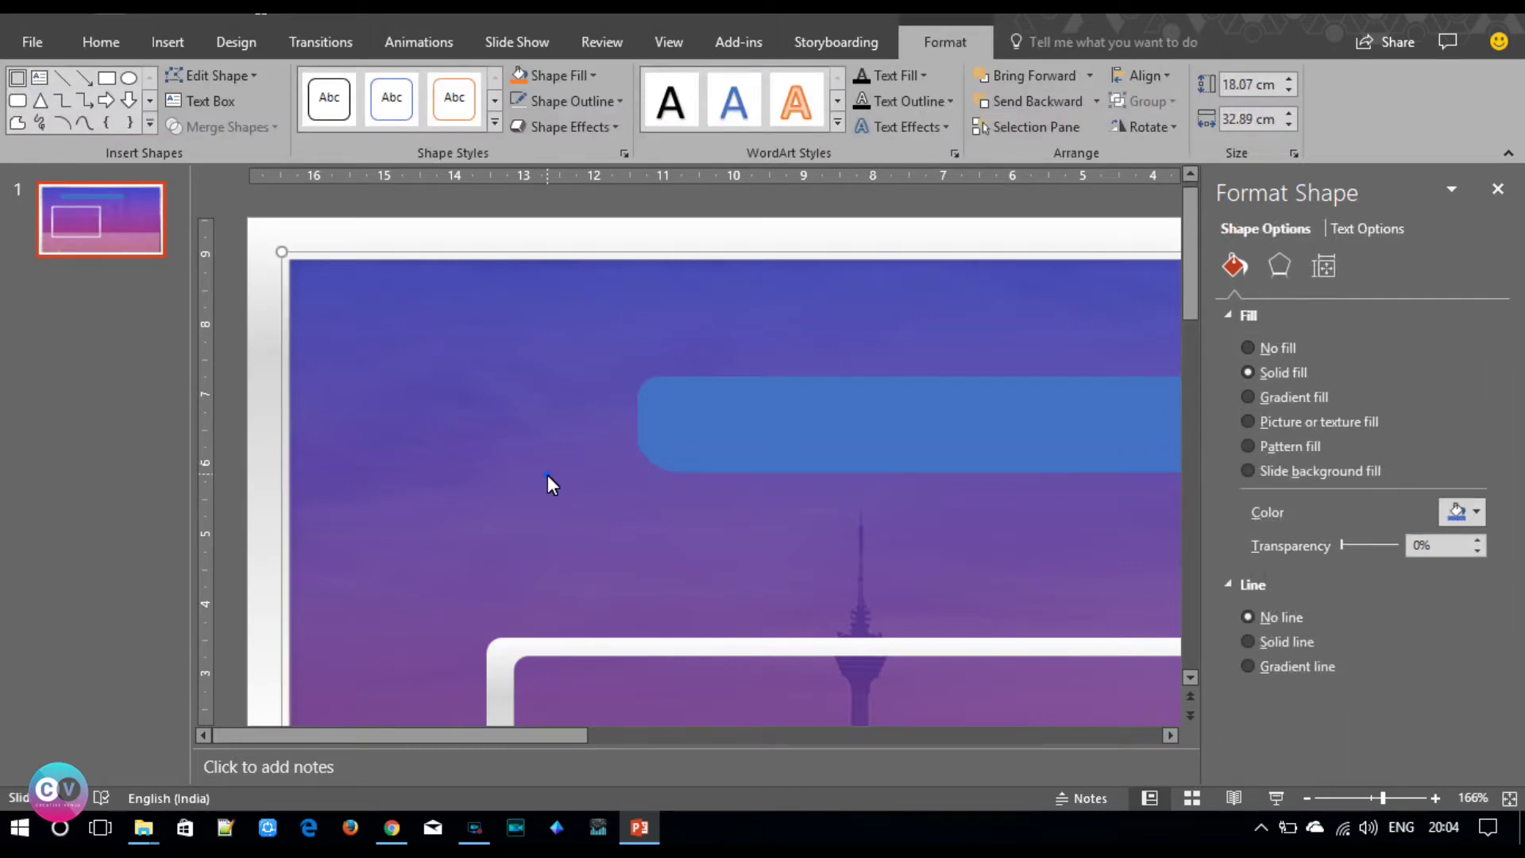
{"action": "left_click", "coordinate": [786, 426]}
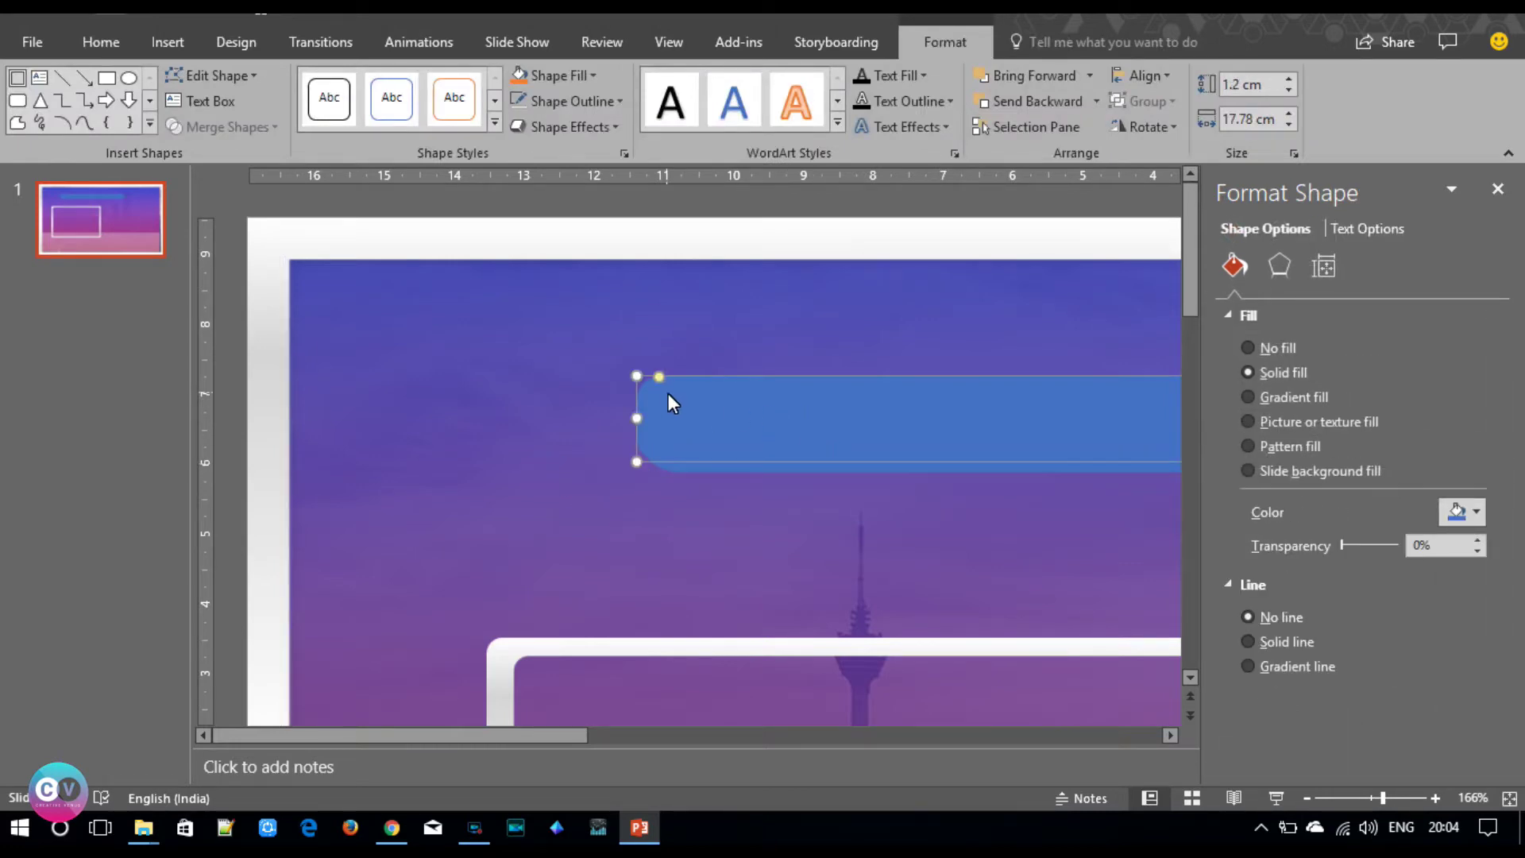
{"action": "left_click_drag", "start_coordinate": [664, 394], "coordinate": [672, 380]}
- Fine-nudge the strip up until it sits flush with the blue bar
{"action": "left_click", "coordinate": [681, 473]}
{"action": "key", "text": "Up"}
{"action": "left_click", "coordinate": [233, 435]}
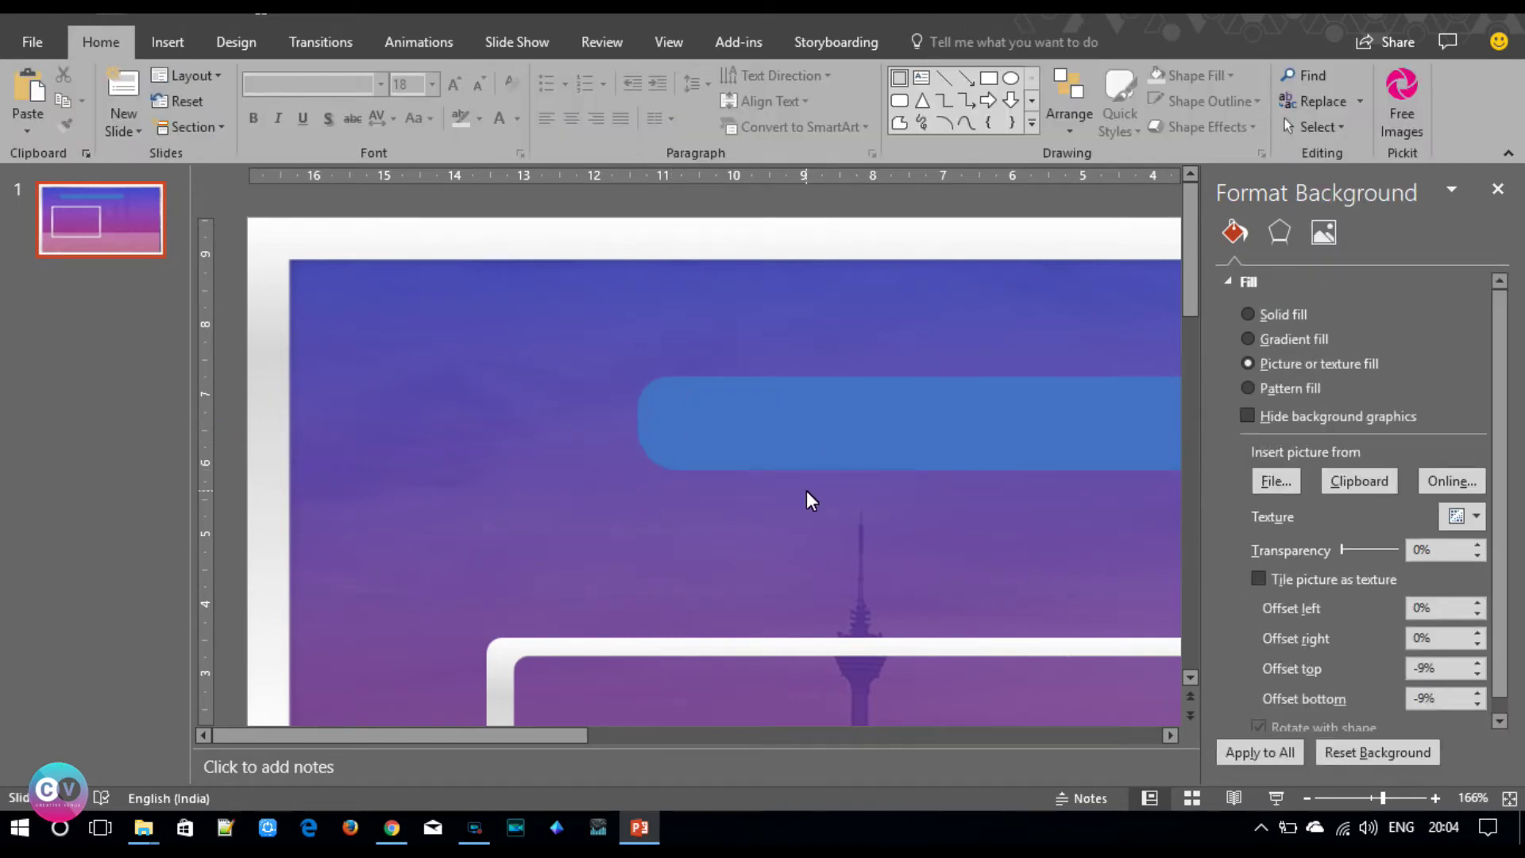
{"action": "left_click", "coordinate": [798, 463]}
{"action": "left_click", "coordinate": [229, 421]}
{"action": "left_click", "coordinate": [1350, 797]}
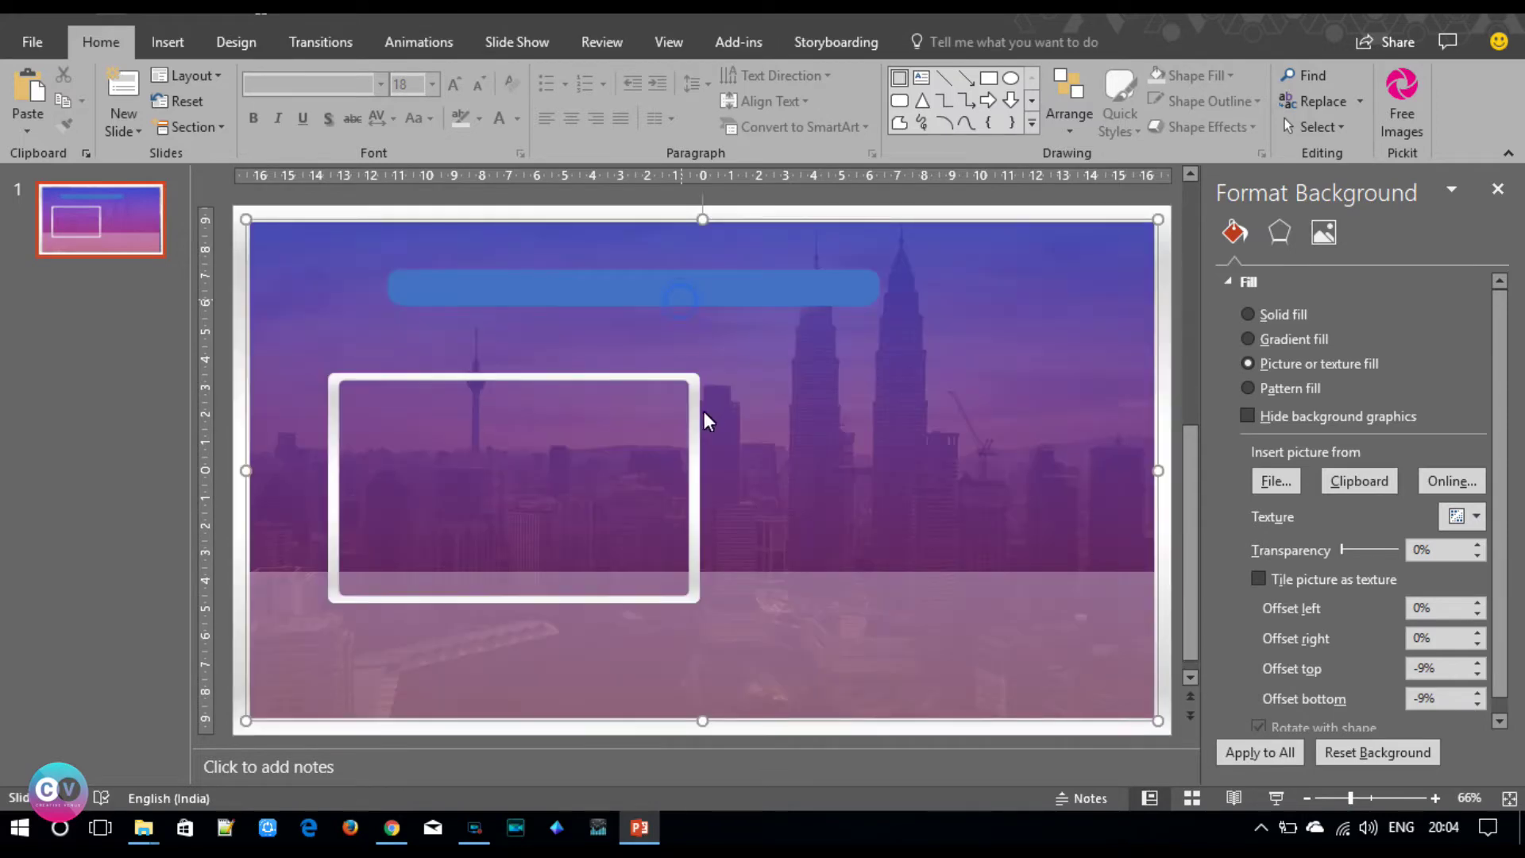
{"action": "left_click", "coordinate": [718, 295]}
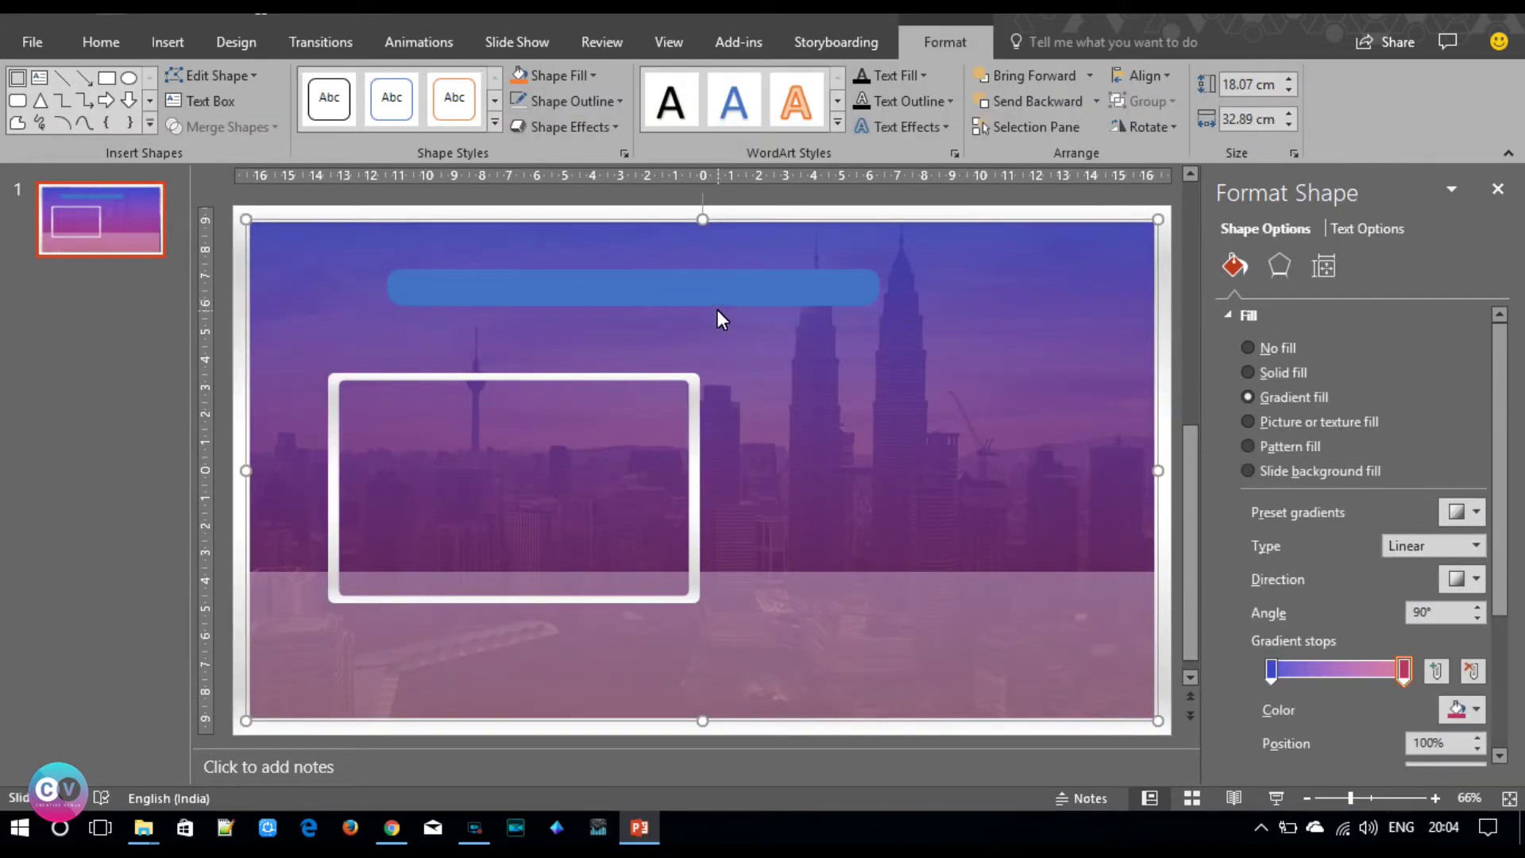
- Paint the frame's silver gradient onto the thin strip and set a linear 90° direction
{"action": "left_click", "coordinate": [716, 302]}
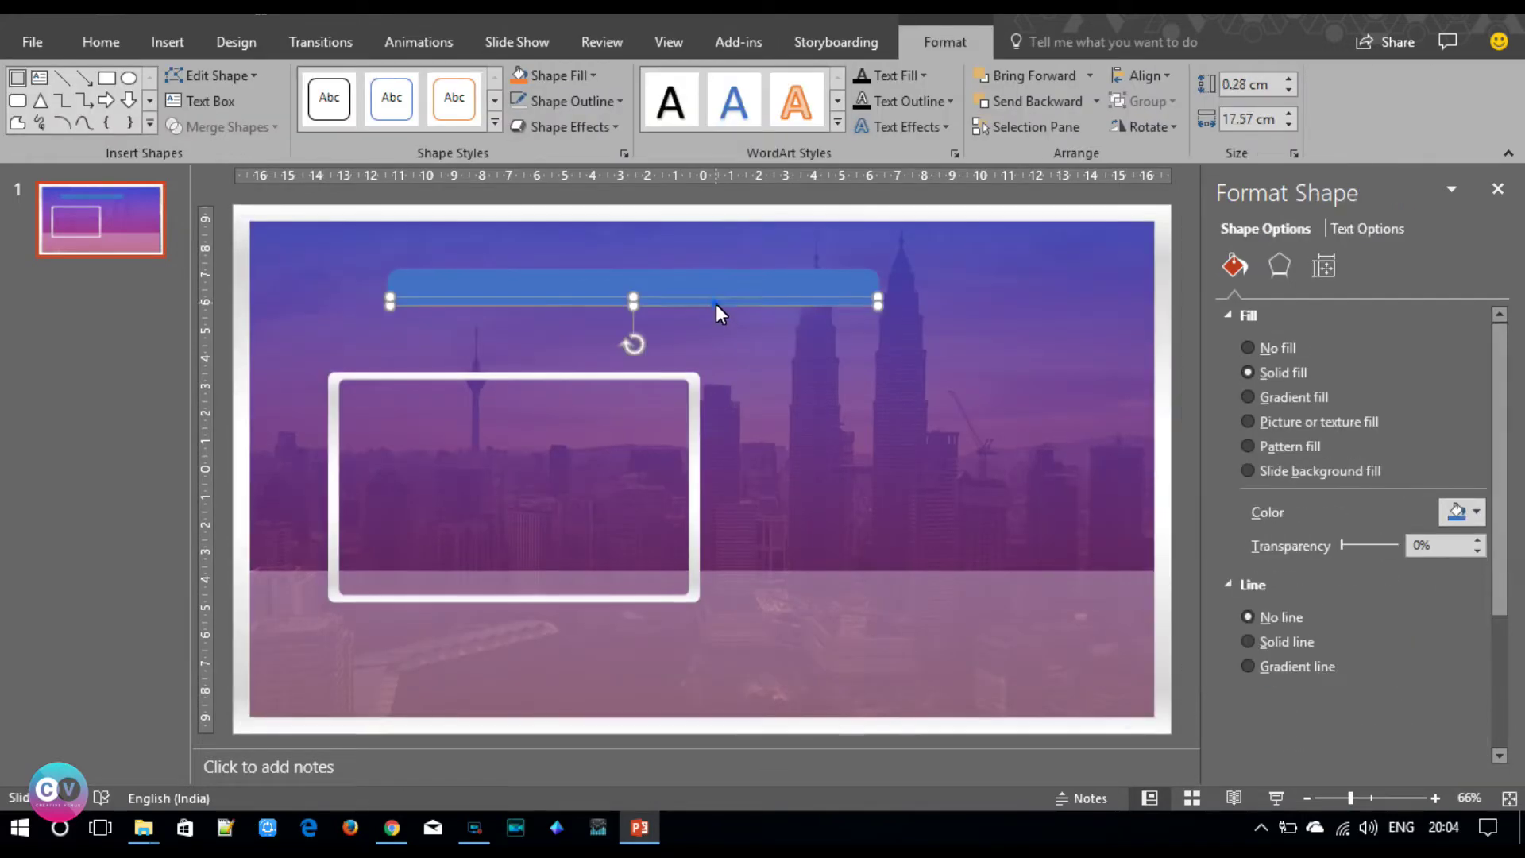
{"action": "left_click", "coordinate": [1061, 731]}
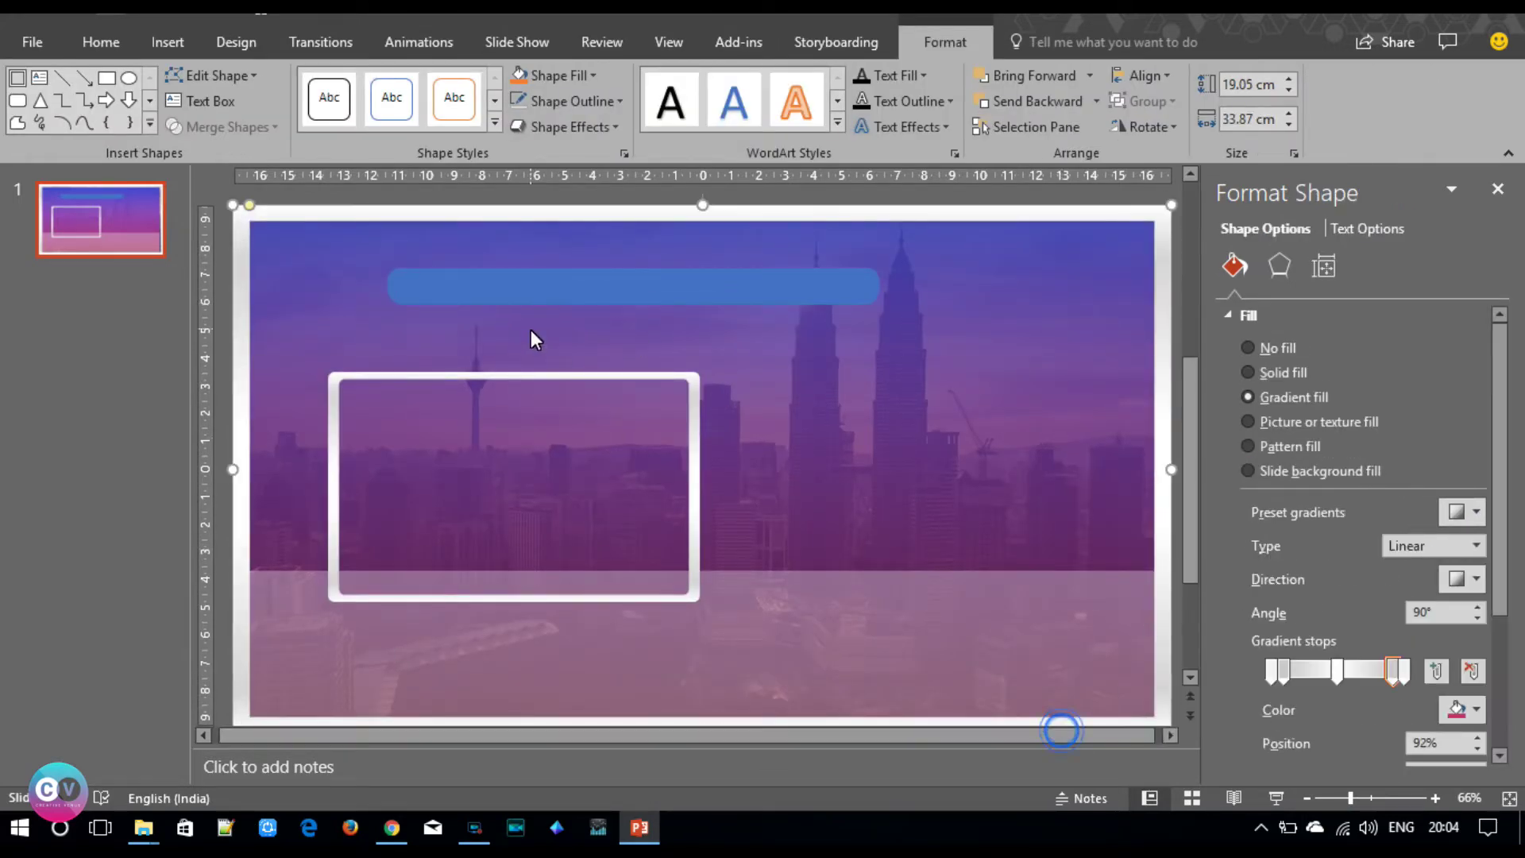
{"action": "left_click", "coordinate": [116, 48]}
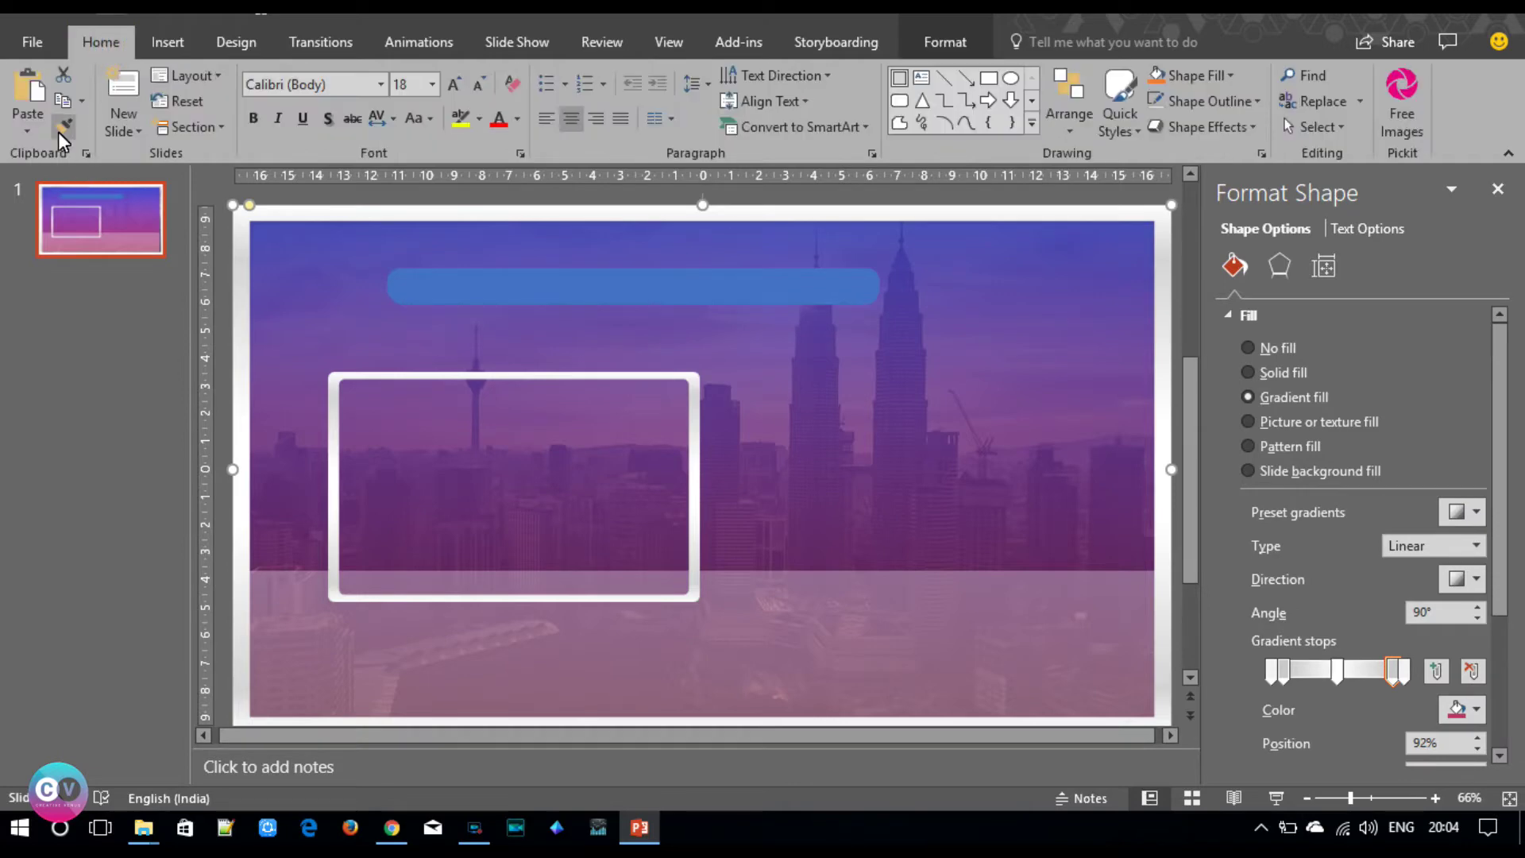
{"action": "left_click", "coordinate": [591, 302]}
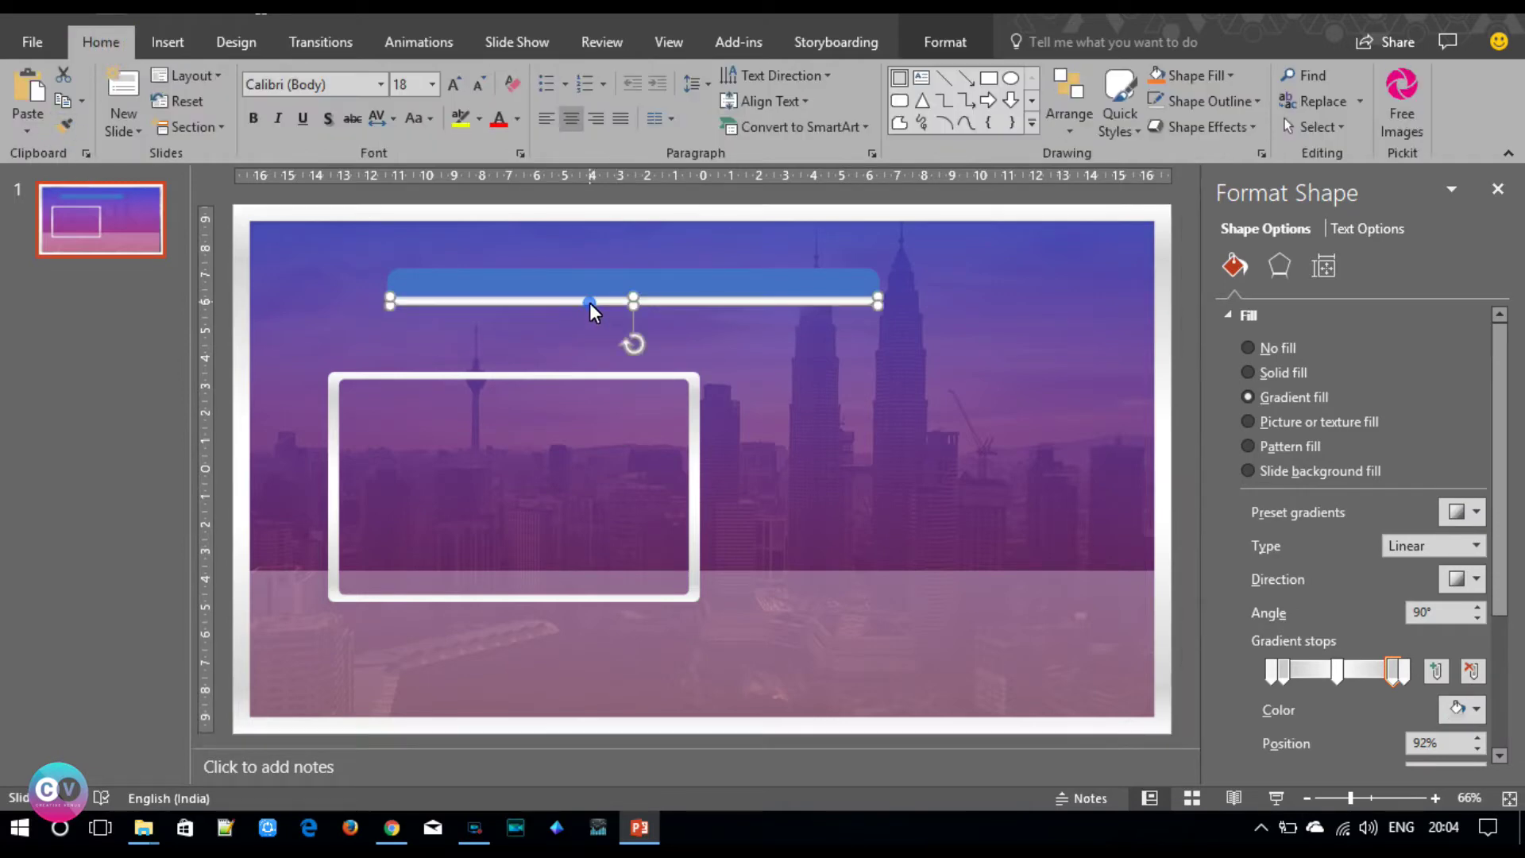
{"action": "left_click", "coordinate": [1465, 579]}
{"action": "left_click", "coordinate": [1360, 628]}
- Recolour the end gradient stop and reposition stops at the left end and 79%
{"action": "left_click_drag", "start_coordinate": [1393, 671], "coordinate": [1404, 671]}
{"action": "left_click_drag", "start_coordinate": [1283, 671], "coordinate": [1338, 671]}
{"action": "left_click", "coordinate": [1398, 671]}
{"action": "left_click", "coordinate": [1458, 707]}
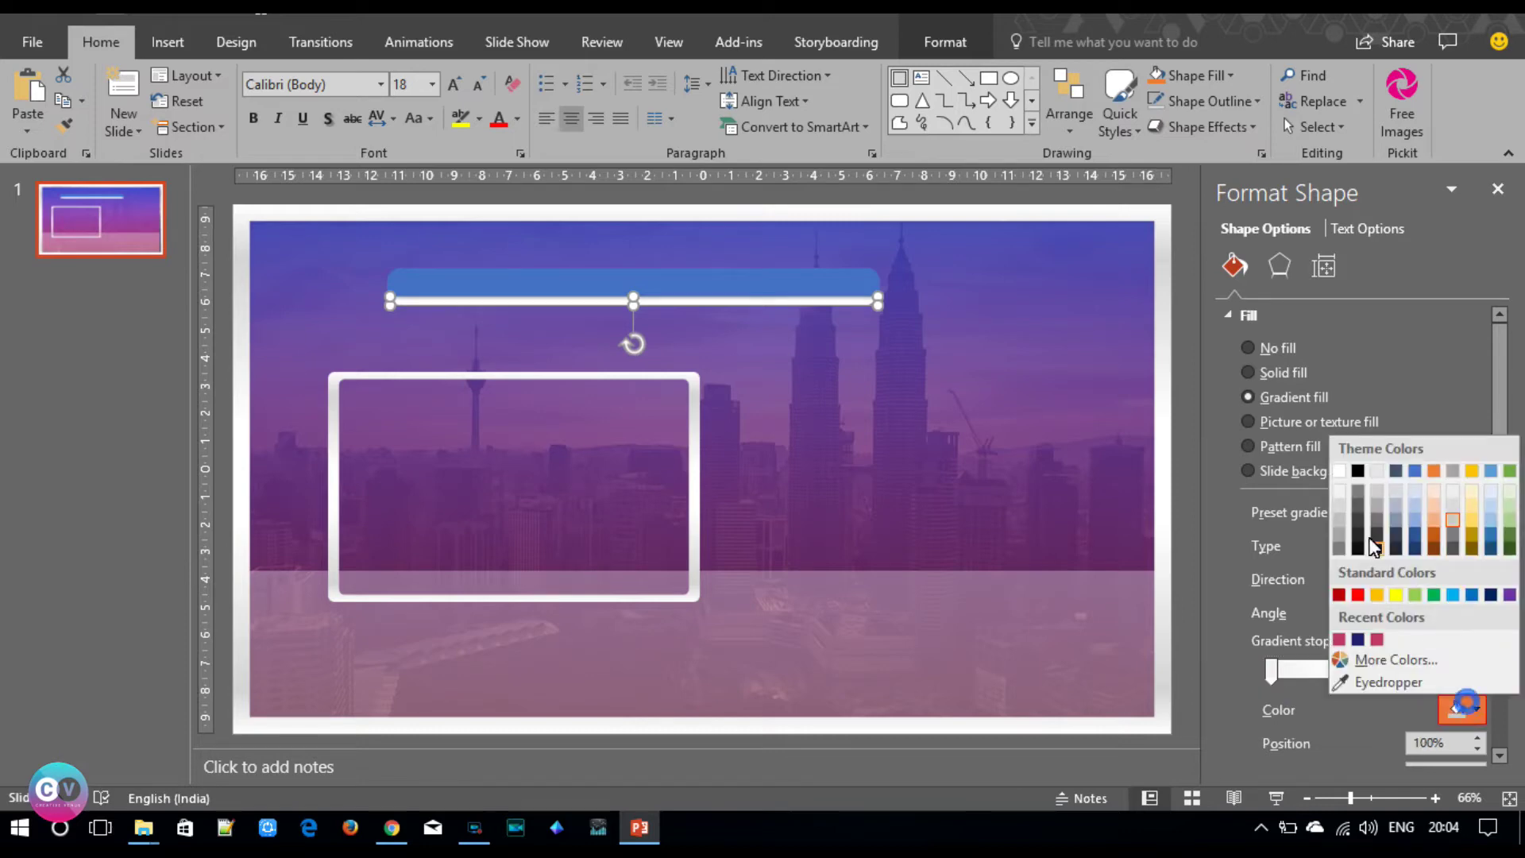
{"action": "left_click", "coordinate": [1340, 543]}
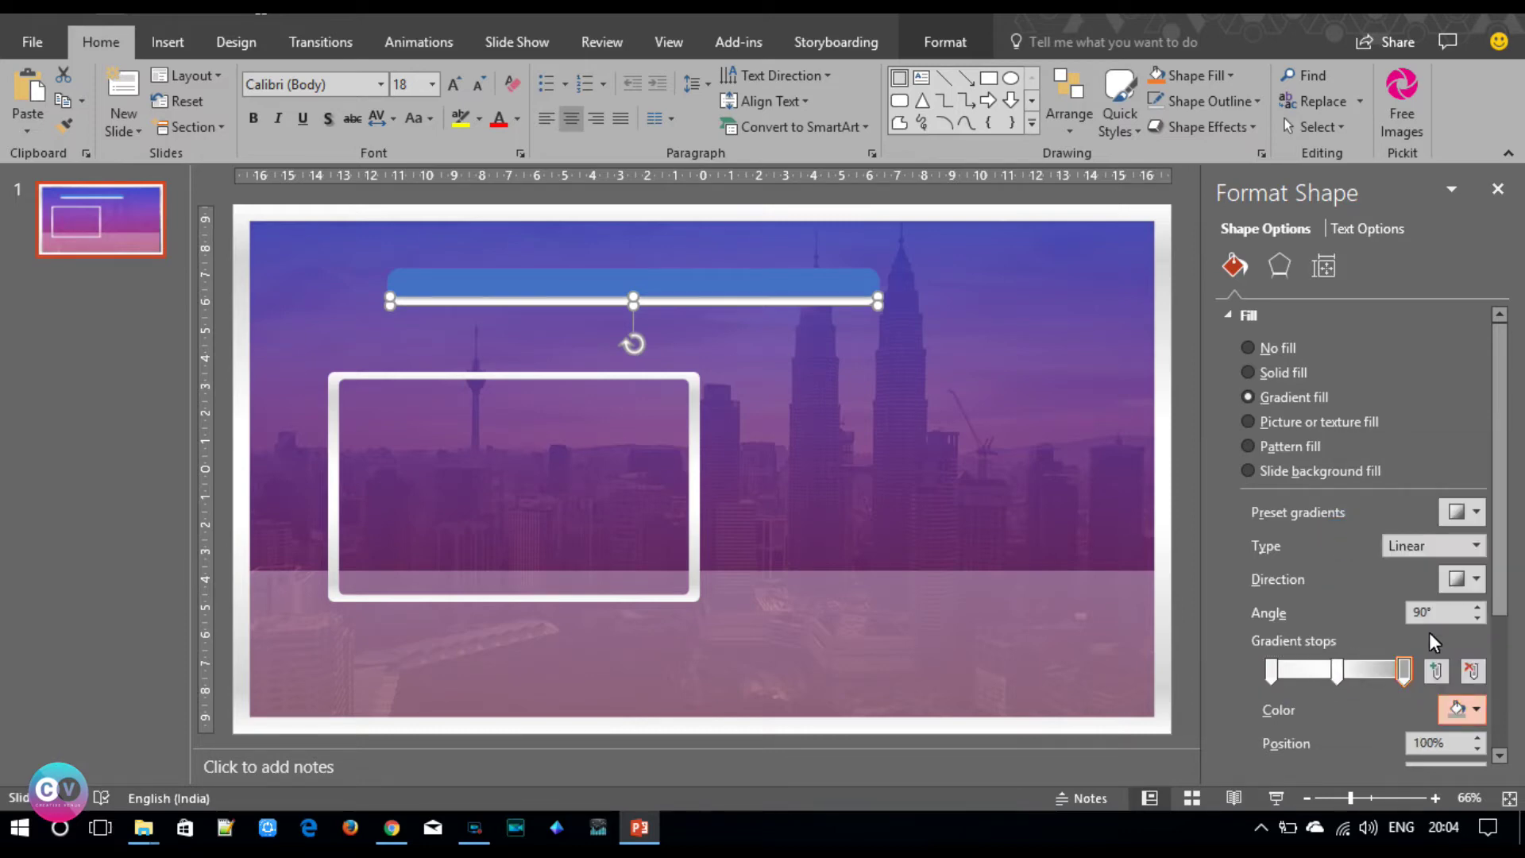
{"action": "left_click_drag", "start_coordinate": [1401, 671], "coordinate": [1219, 669]}
{"action": "left_click_drag", "start_coordinate": [1404, 671], "coordinate": [1344, 675]}
- Move stops to 85% and 10%, darken the left stop, and give the end stop a lighter grey
{"action": "left_click_drag", "start_coordinate": [1350, 798], "coordinate": [1396, 799]}
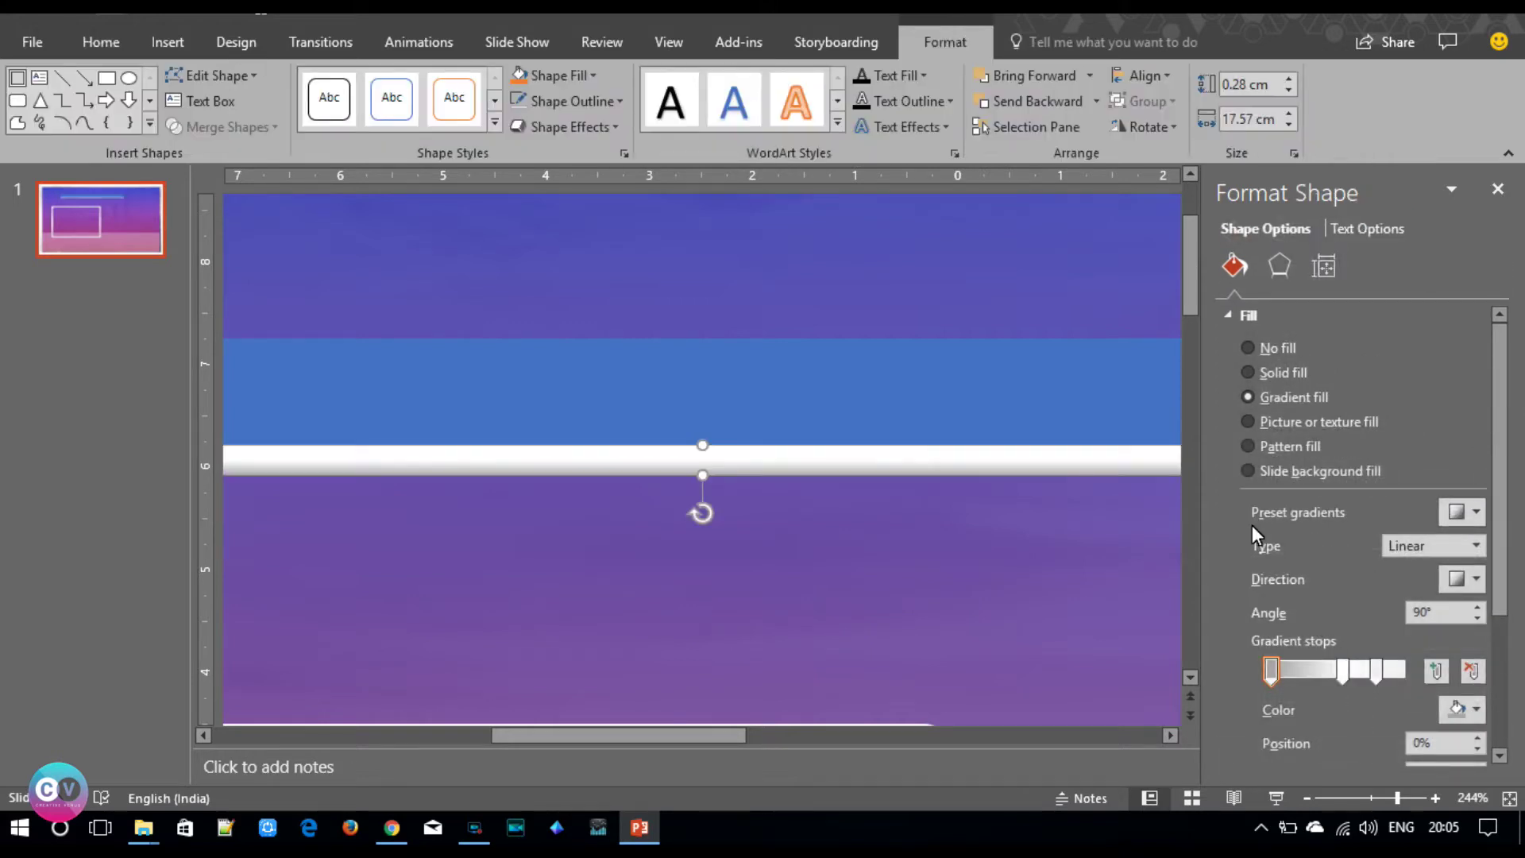
{"action": "left_click", "coordinate": [1339, 669]}
{"action": "left_click_drag", "start_coordinate": [1339, 669], "coordinate": [1418, 677]}
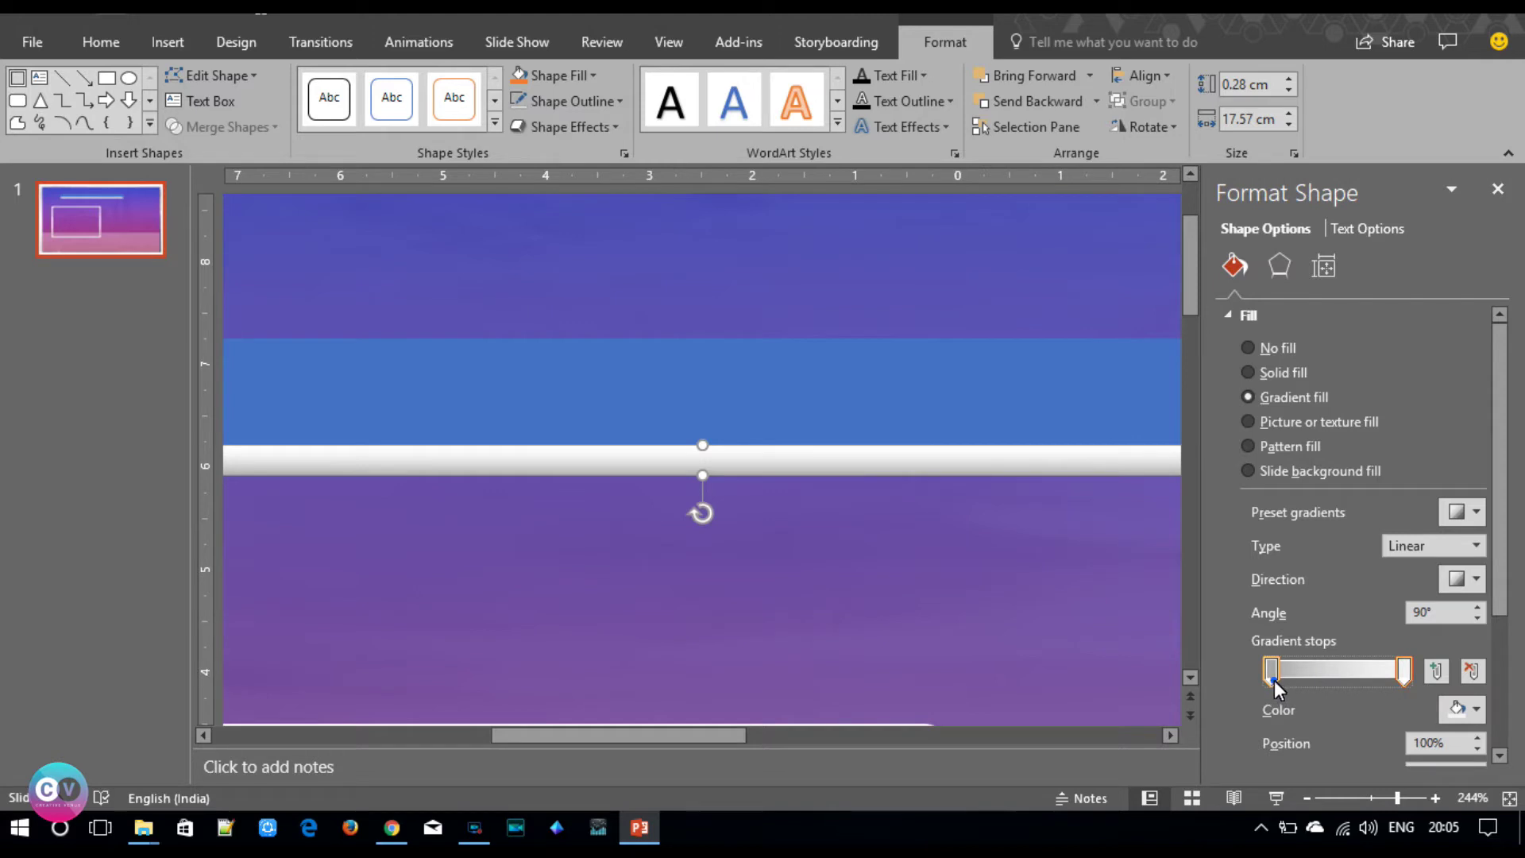
{"action": "left_click_drag", "start_coordinate": [1273, 671], "coordinate": [1285, 671]}
{"action": "left_click", "coordinate": [1452, 707]}
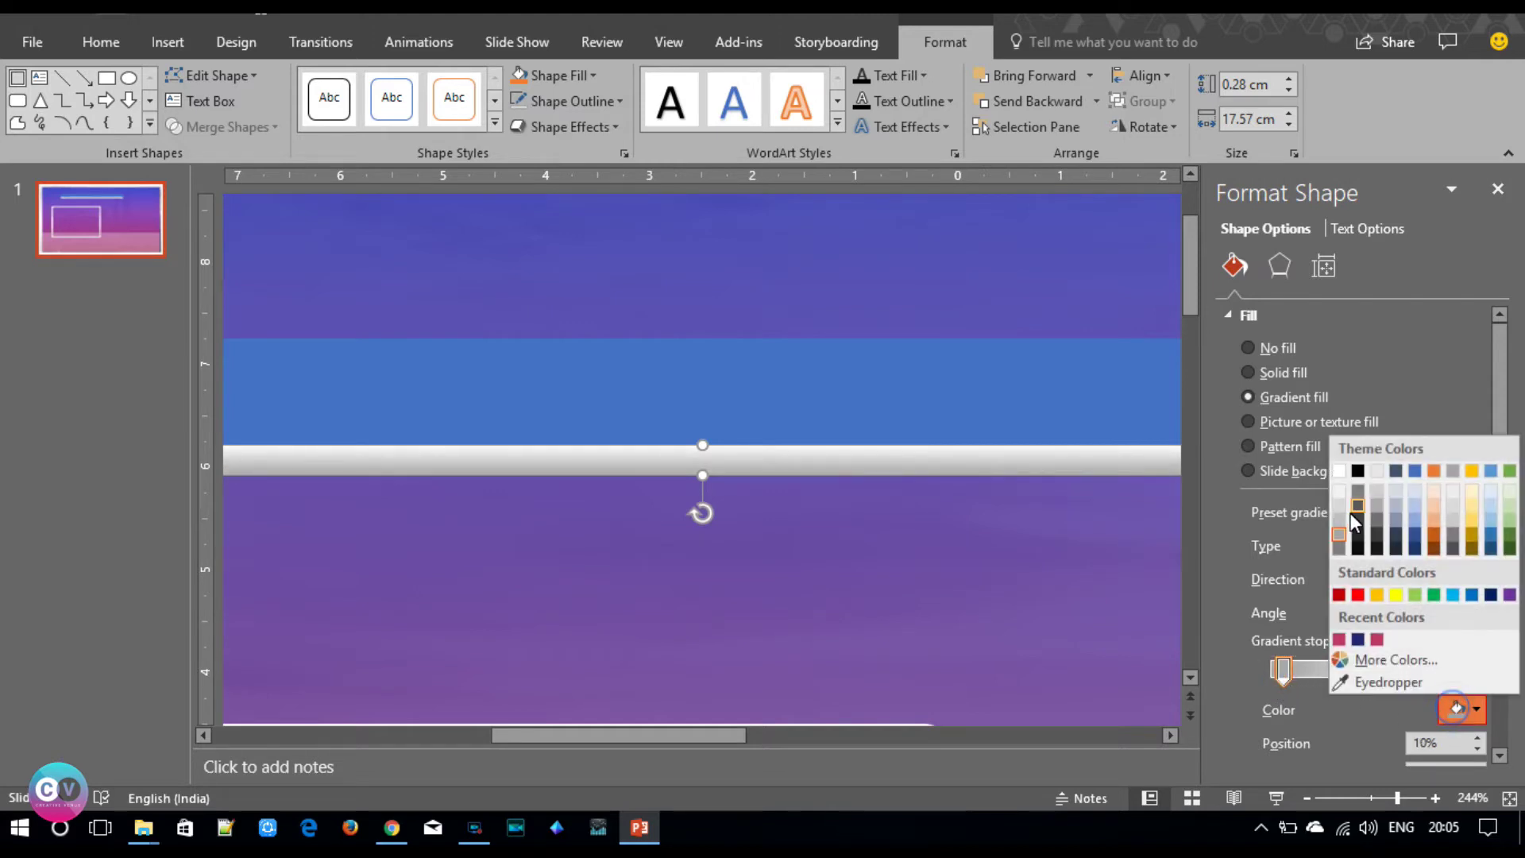
{"action": "left_click", "coordinate": [1360, 490]}
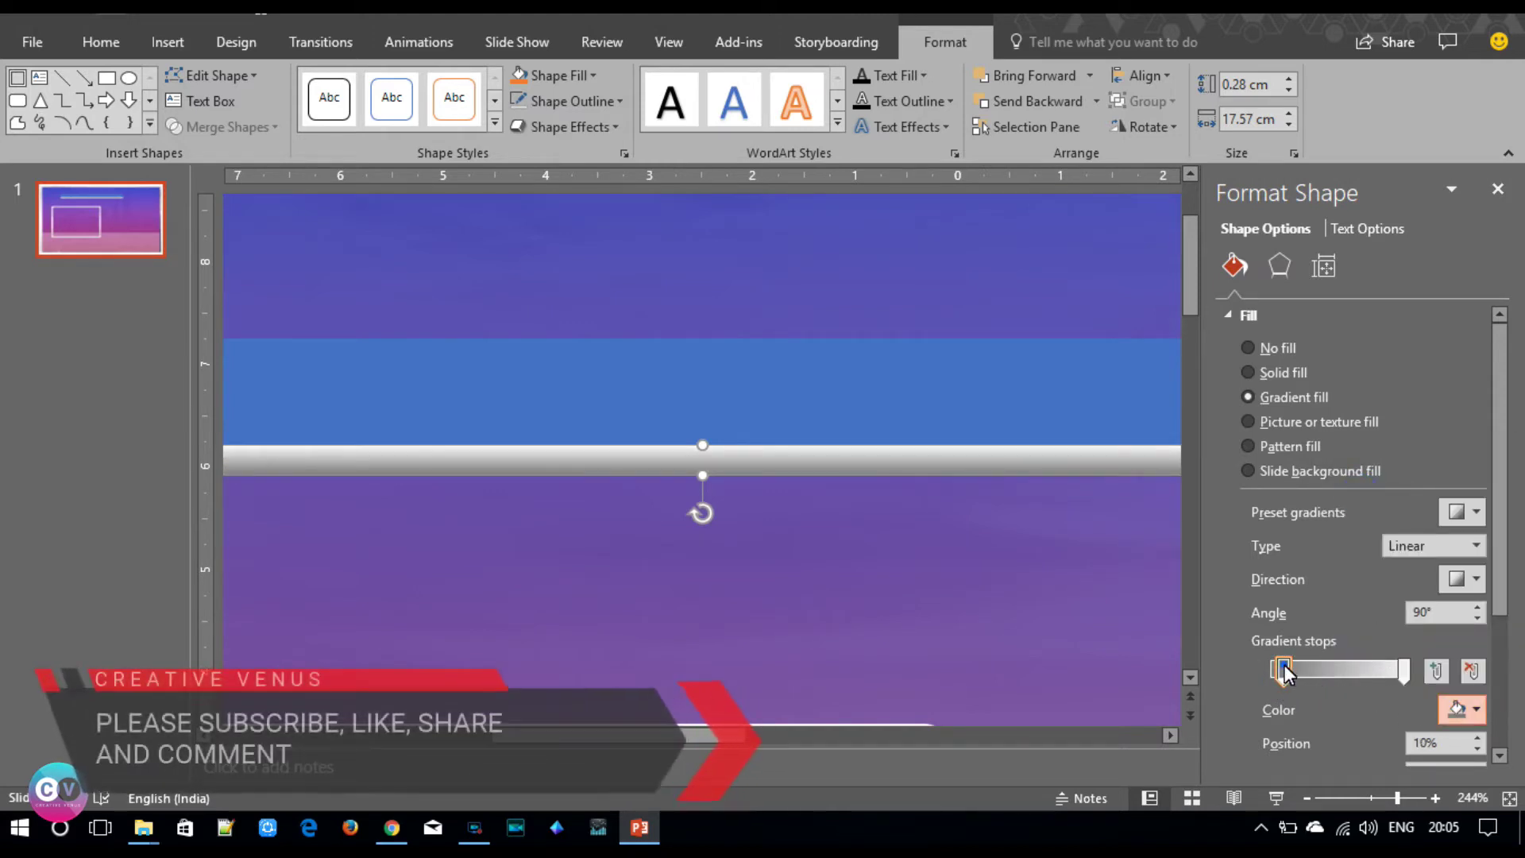
{"action": "left_click", "coordinate": [1384, 670]}
{"action": "left_click_drag", "start_coordinate": [1382, 671], "coordinate": [1427, 675]}
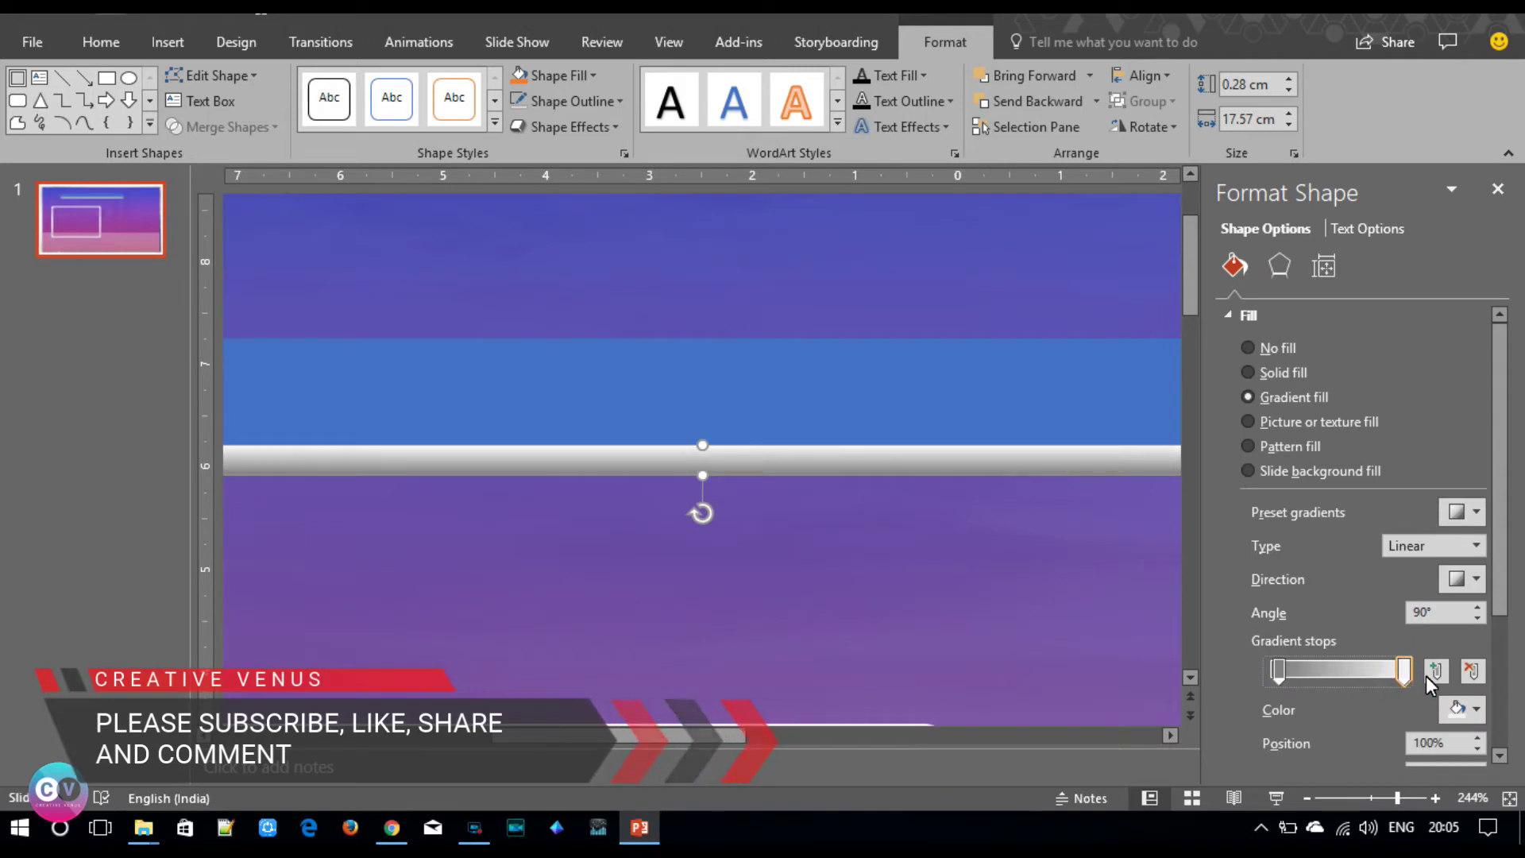
{"action": "left_click", "coordinate": [1462, 707]}
{"action": "left_click", "coordinate": [1357, 520]}
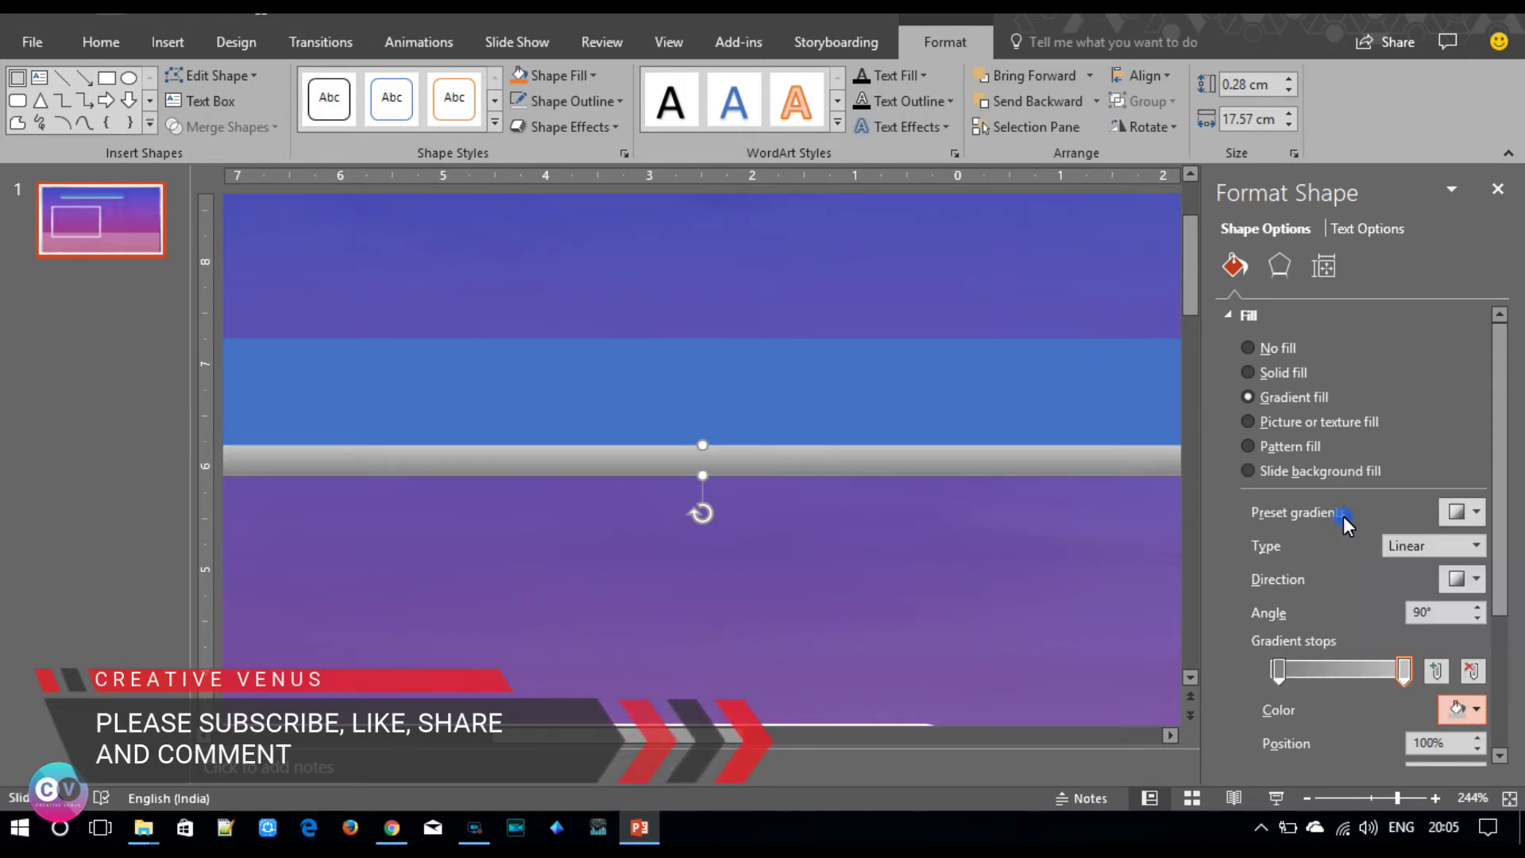
{"action": "left_click", "coordinate": [1454, 711]}
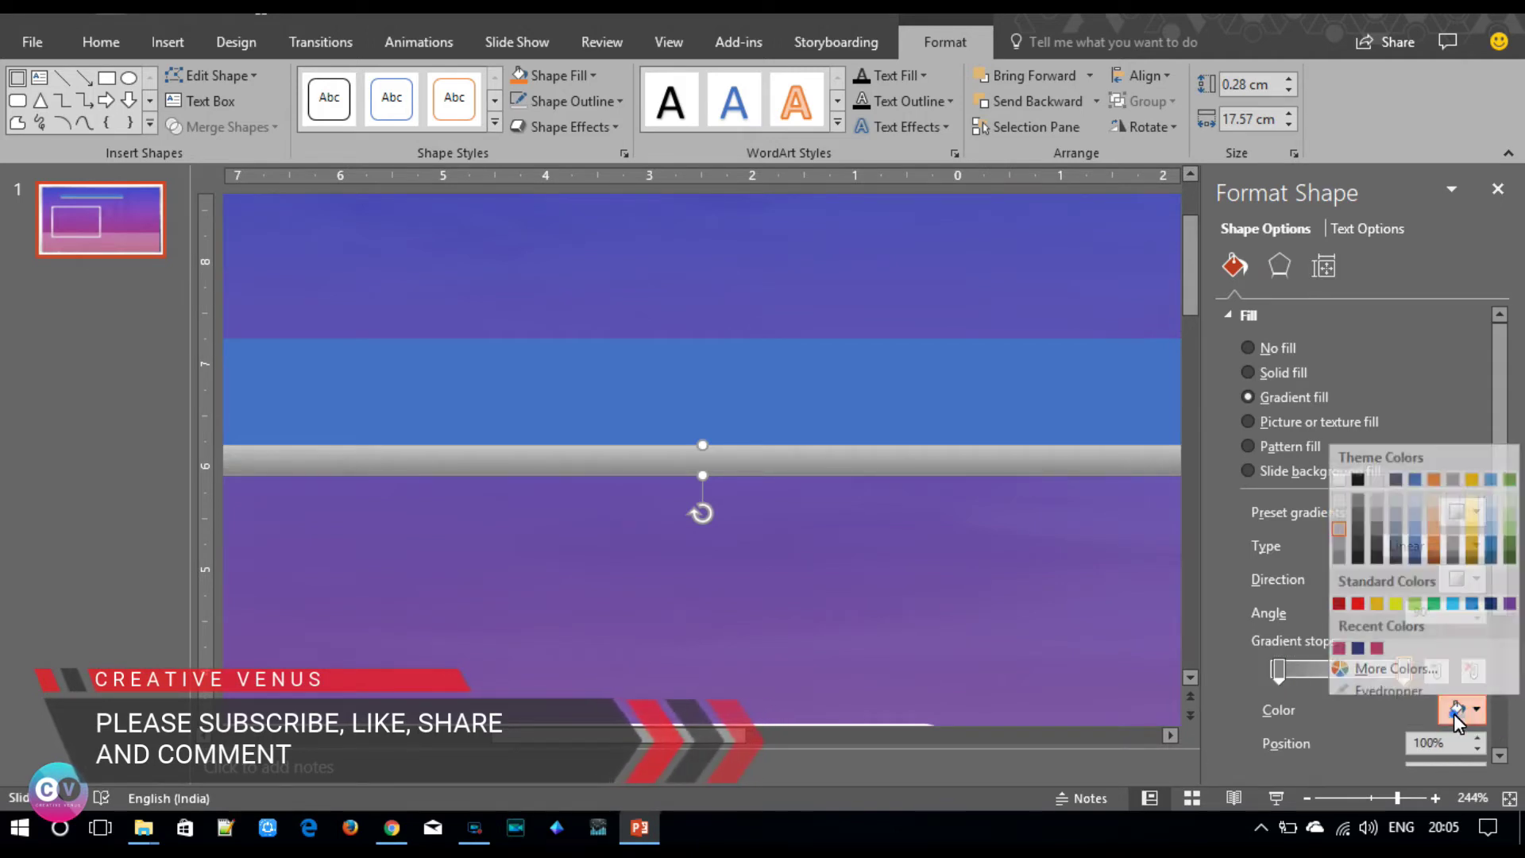
{"action": "left_click", "coordinate": [1338, 507]}
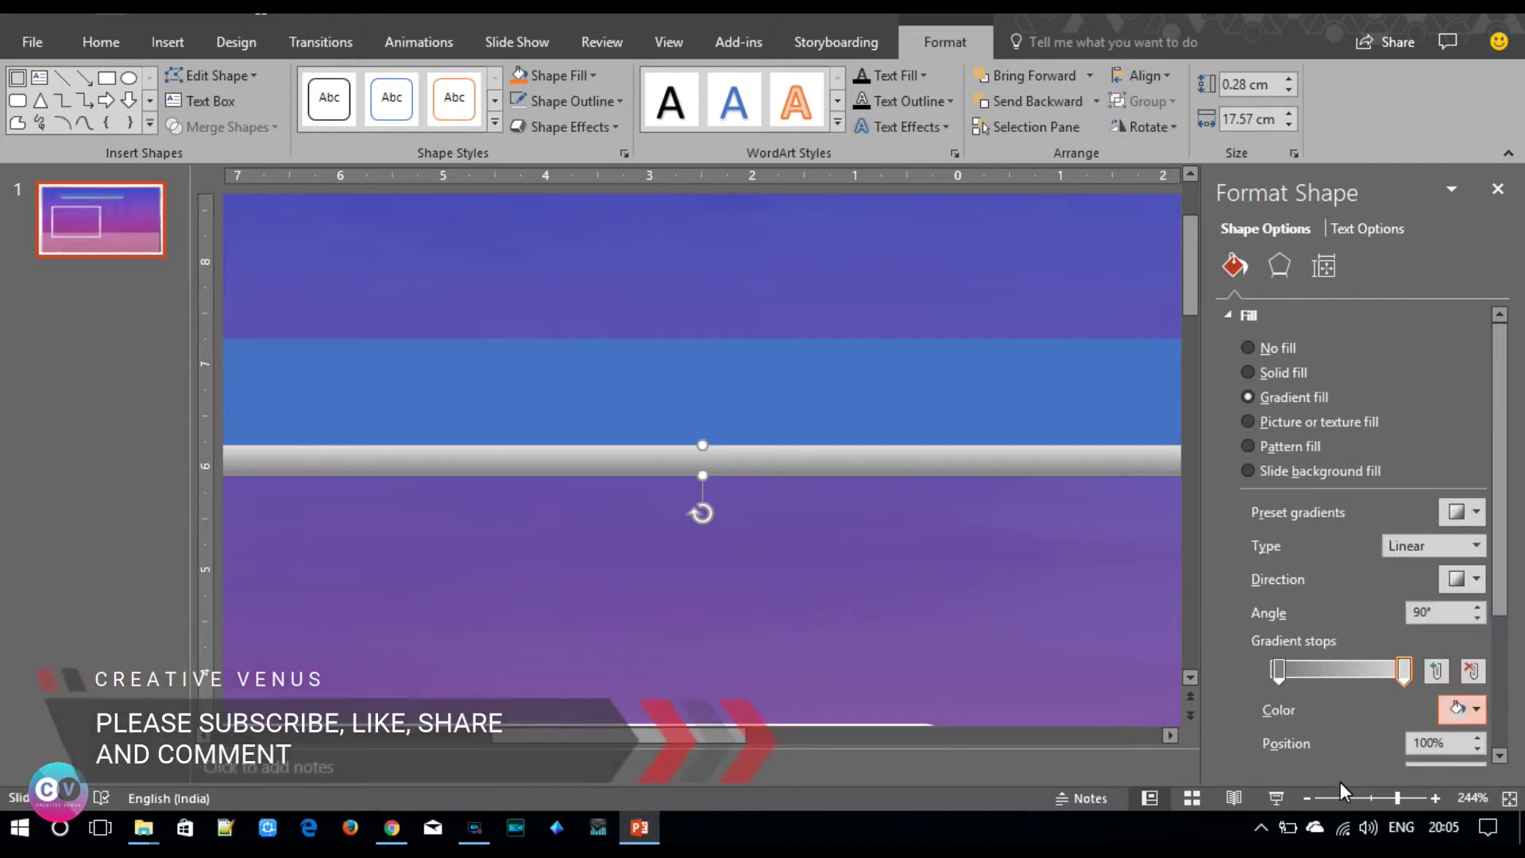
{"action": "left_click", "coordinate": [1365, 799]}
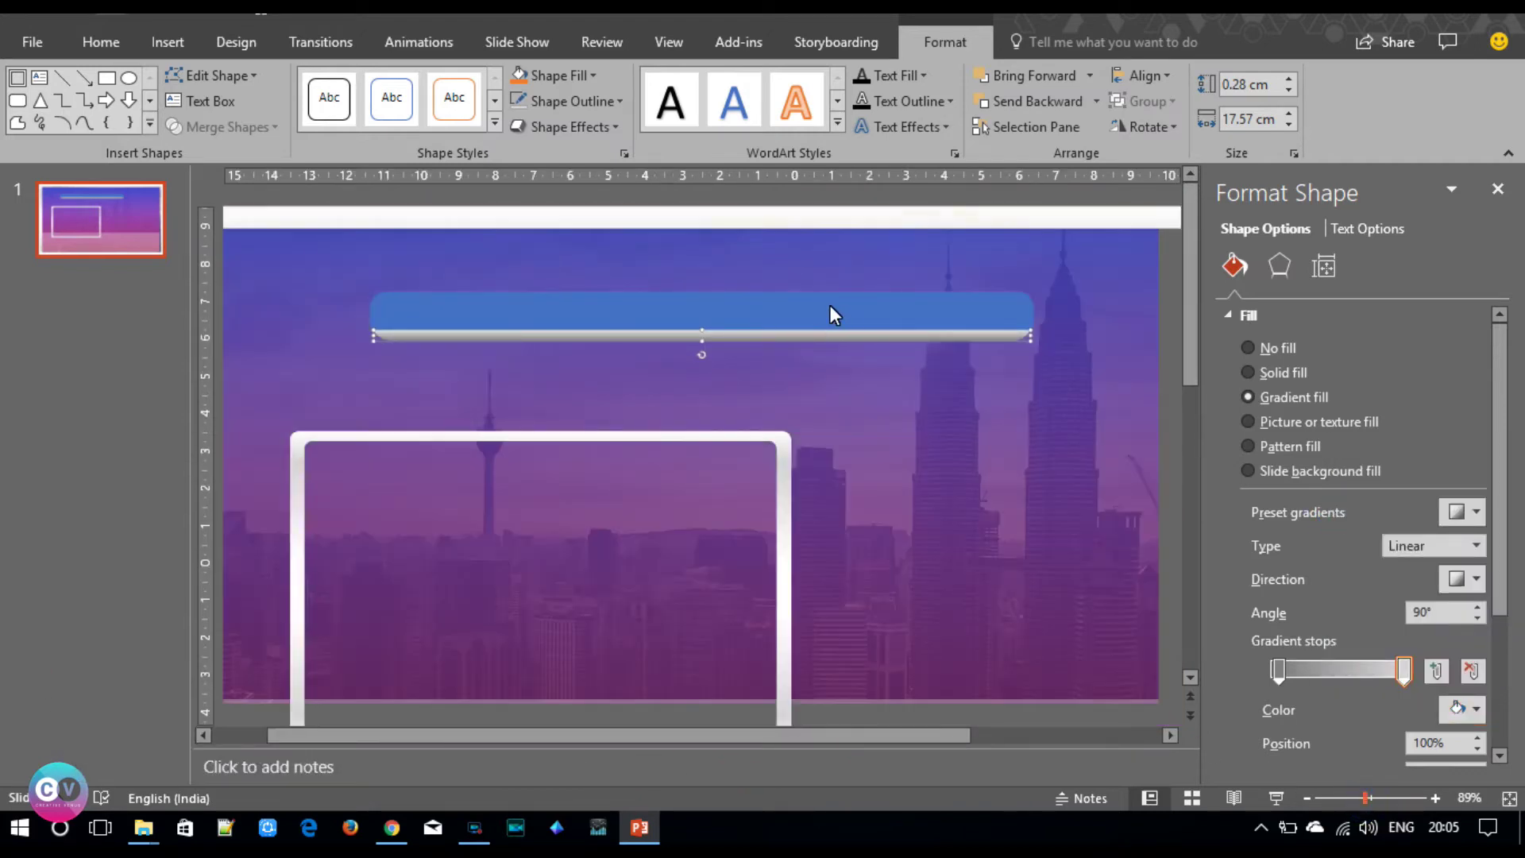
- Paint the frame's silver gradient onto the top bar and set a linear 0° direction
{"action": "left_click", "coordinate": [810, 312]}
{"action": "left_click", "coordinate": [784, 535]}
{"action": "left_click", "coordinate": [122, 51]}
{"action": "left_click", "coordinate": [64, 125]}
{"action": "left_click", "coordinate": [432, 314]}
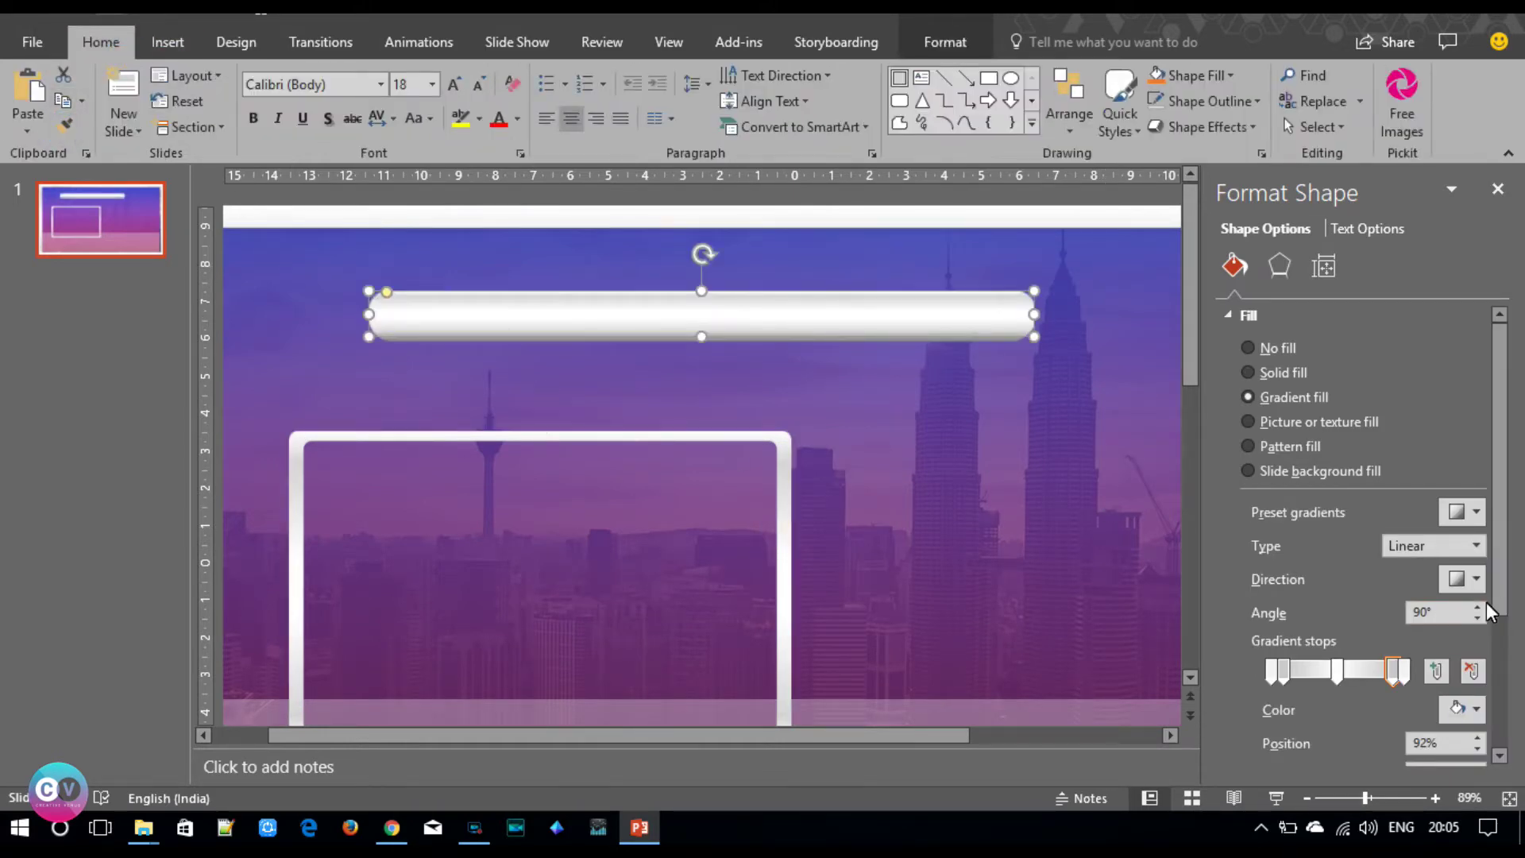
{"action": "left_click", "coordinate": [1475, 578]}
{"action": "left_click", "coordinate": [1442, 626]}
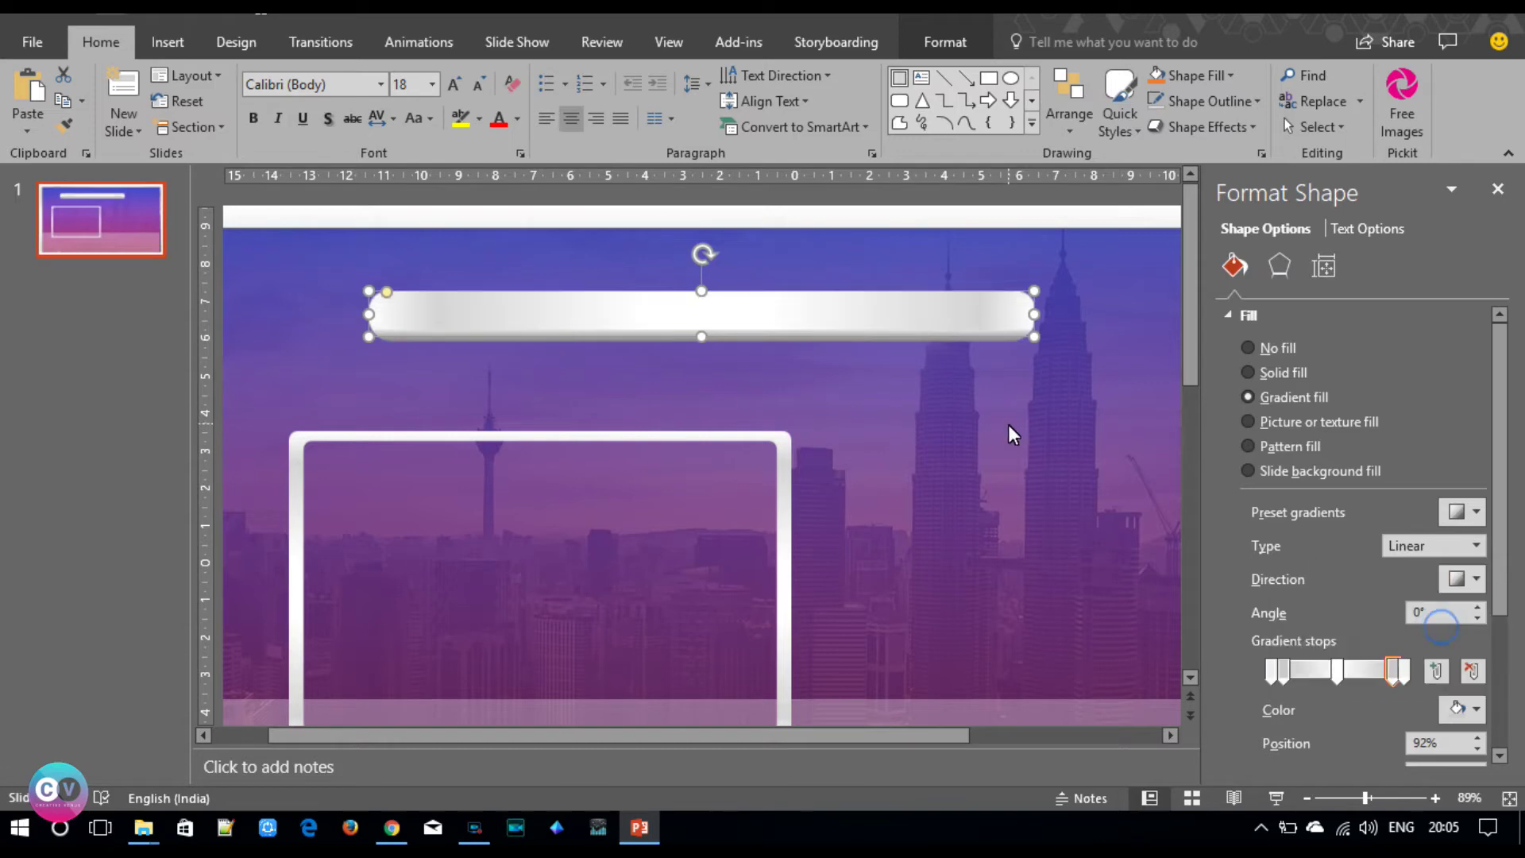
- Grey the left and 92% stops, then move a stop to 74% with light grey
{"action": "mouse_move", "coordinate": [1337, 675]}
{"action": "left_mouse_down"}
{"action": "mouse_move", "coordinate": [1368, 675]}
{"action": "mouse_move", "coordinate": [1302, 671]}
{"action": "left_mouse_up"}
{"action": "left_click", "coordinate": [1283, 671]}
{"action": "left_click", "coordinate": [1468, 709]}
{"action": "left_click", "coordinate": [1334, 547]}
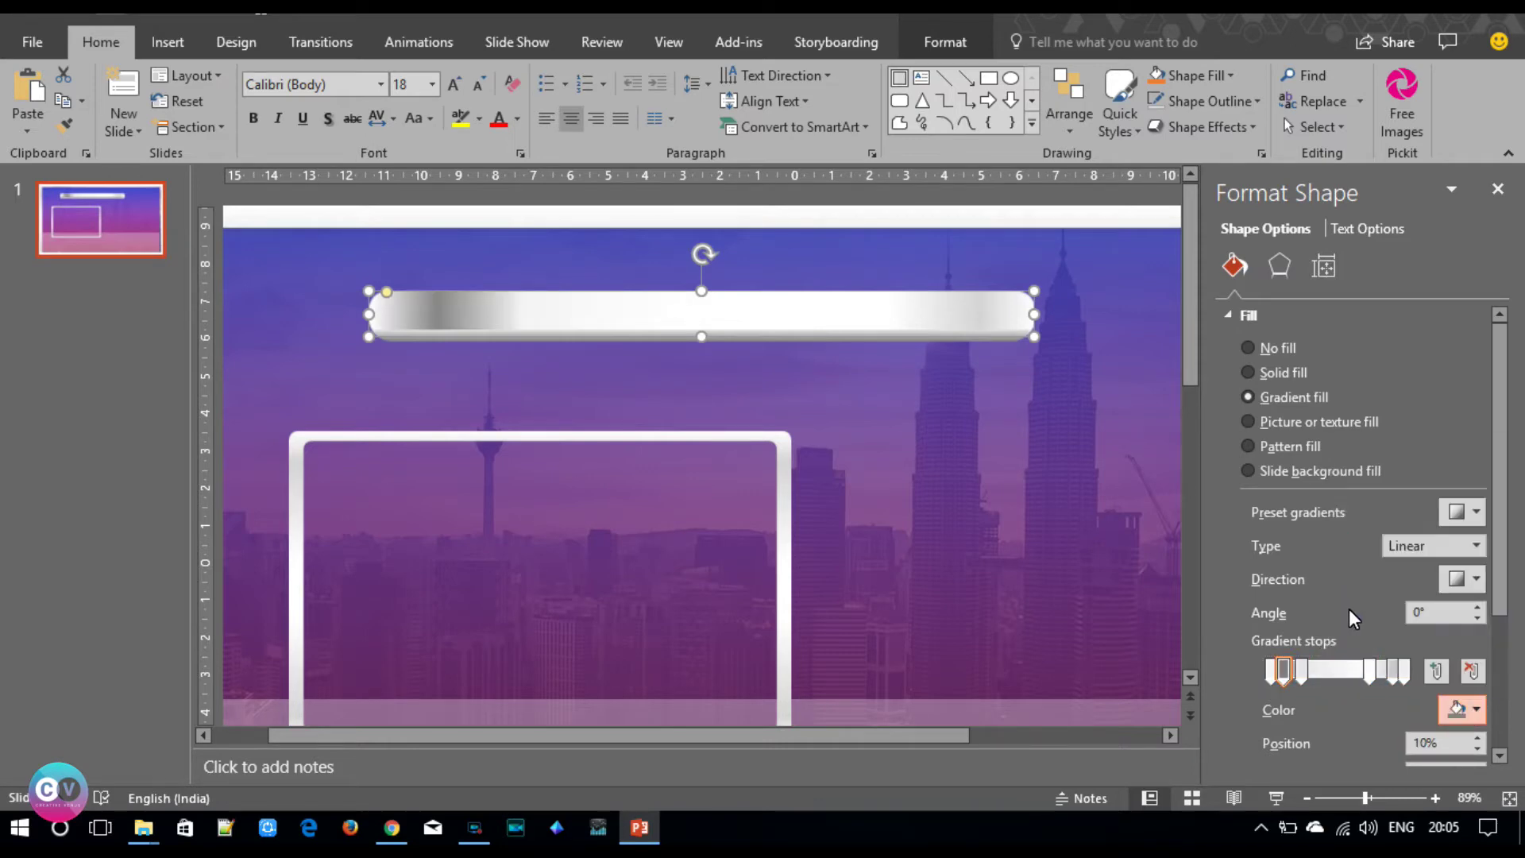
{"action": "left_click", "coordinate": [1404, 674]}
{"action": "left_click", "coordinate": [1467, 709]}
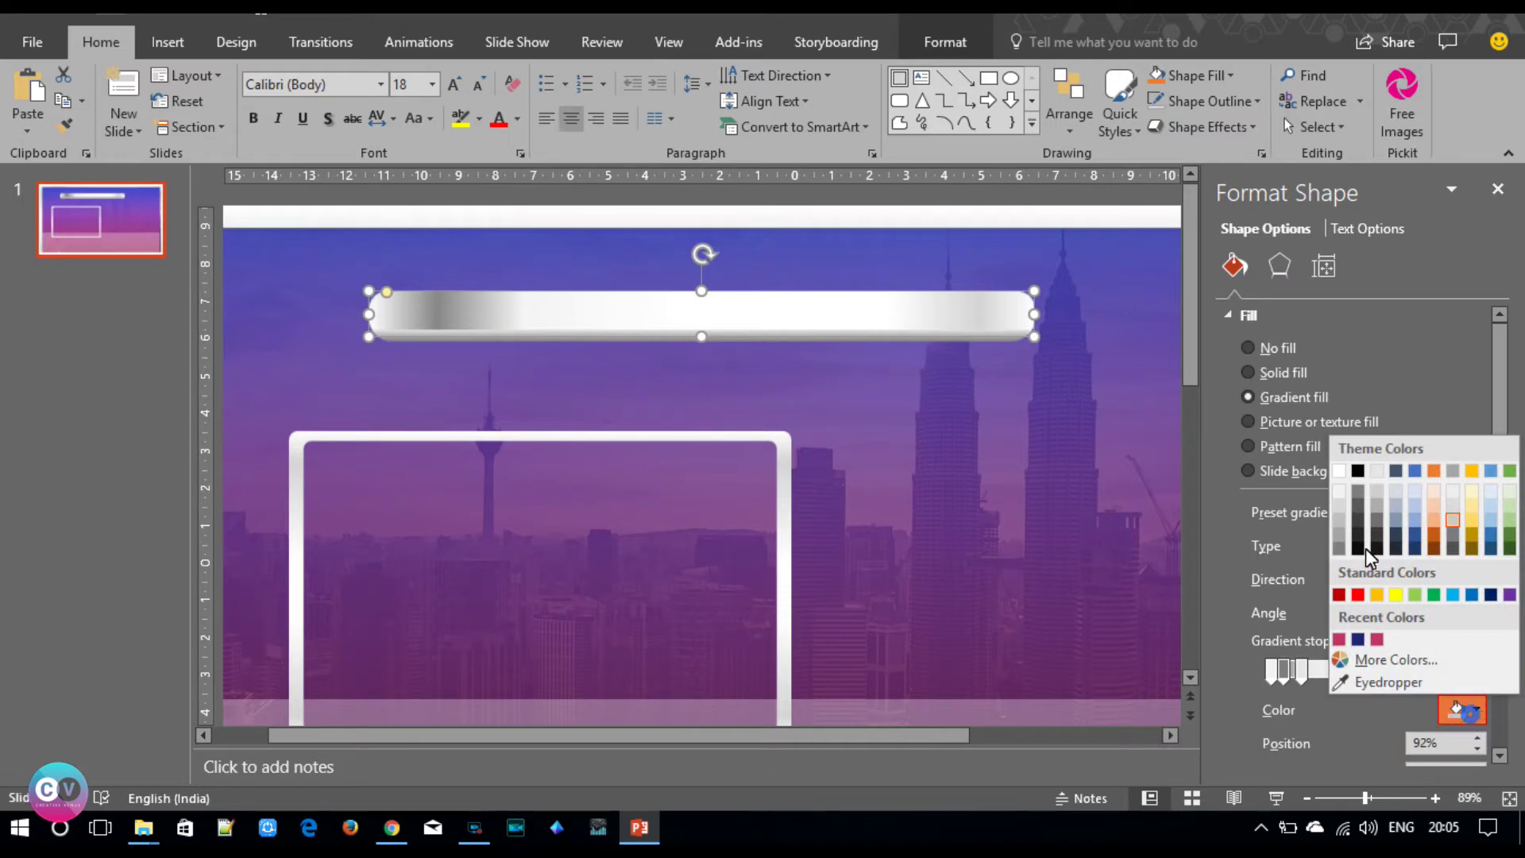
{"action": "left_click", "coordinate": [1340, 540]}
{"action": "left_click_drag", "start_coordinate": [1390, 674], "coordinate": [1370, 674]}
{"action": "left_click", "coordinate": [1461, 711]}
{"action": "left_click", "coordinate": [1340, 512]}
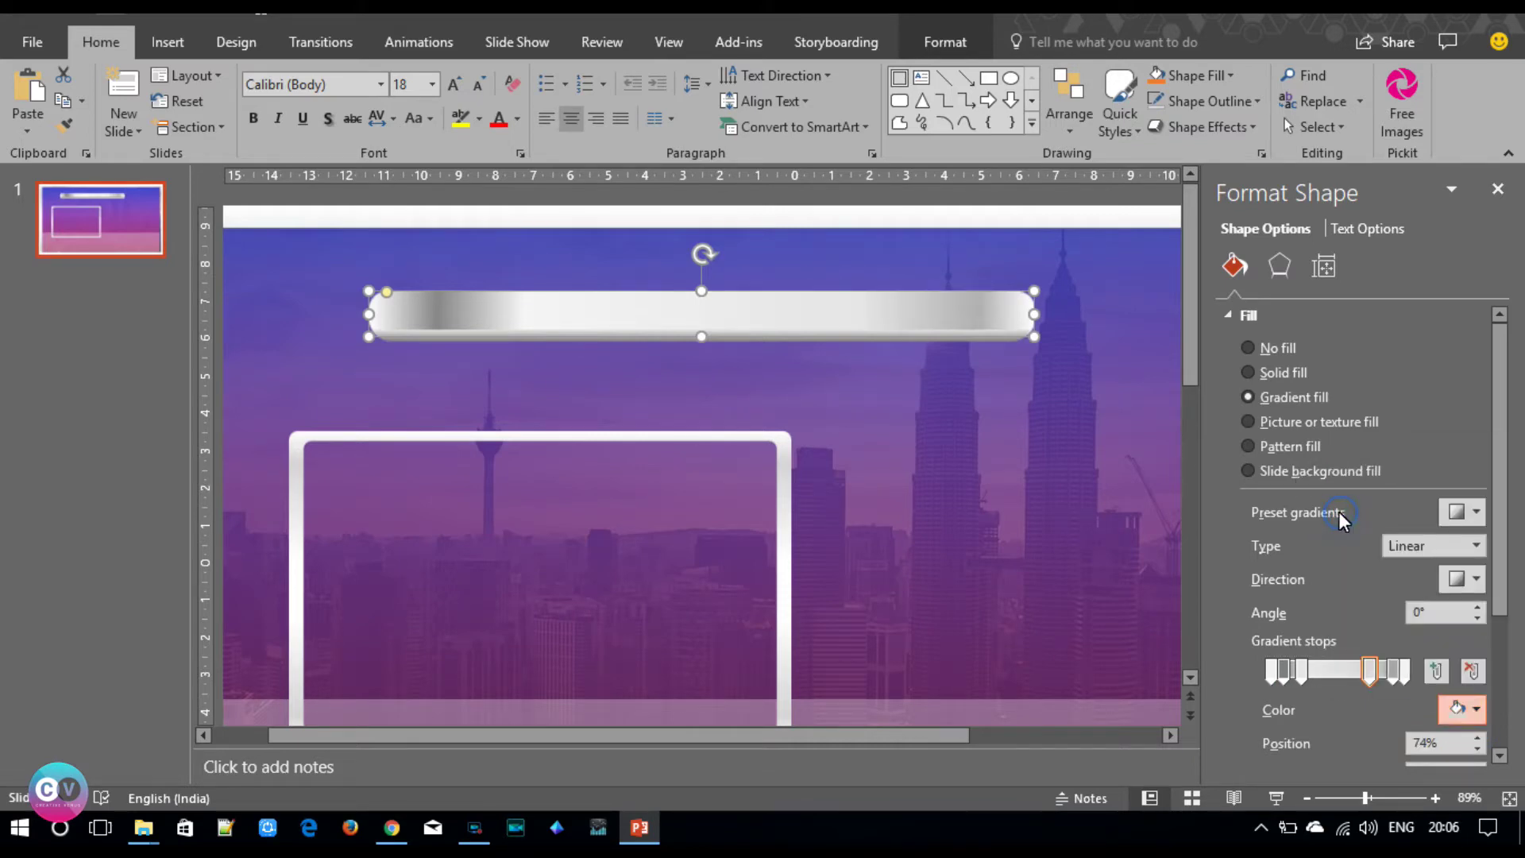
- Give the 23%, 0% and 100% gradient stops darker grey shades
{"action": "left_click", "coordinate": [1304, 672]}
{"action": "left_click", "coordinate": [1469, 710]}
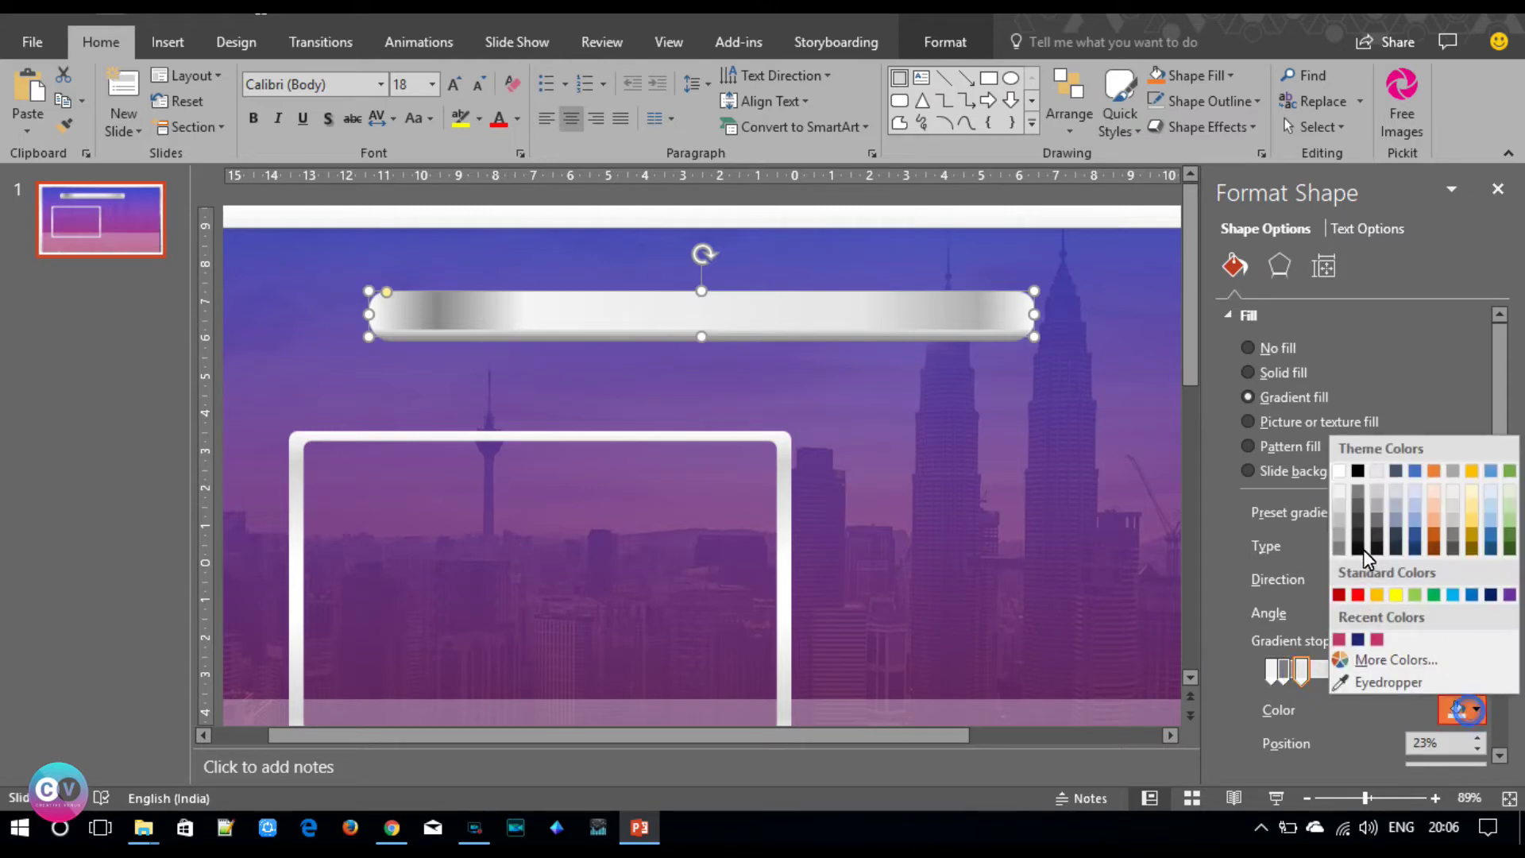
{"action": "left_click", "coordinate": [1342, 521]}
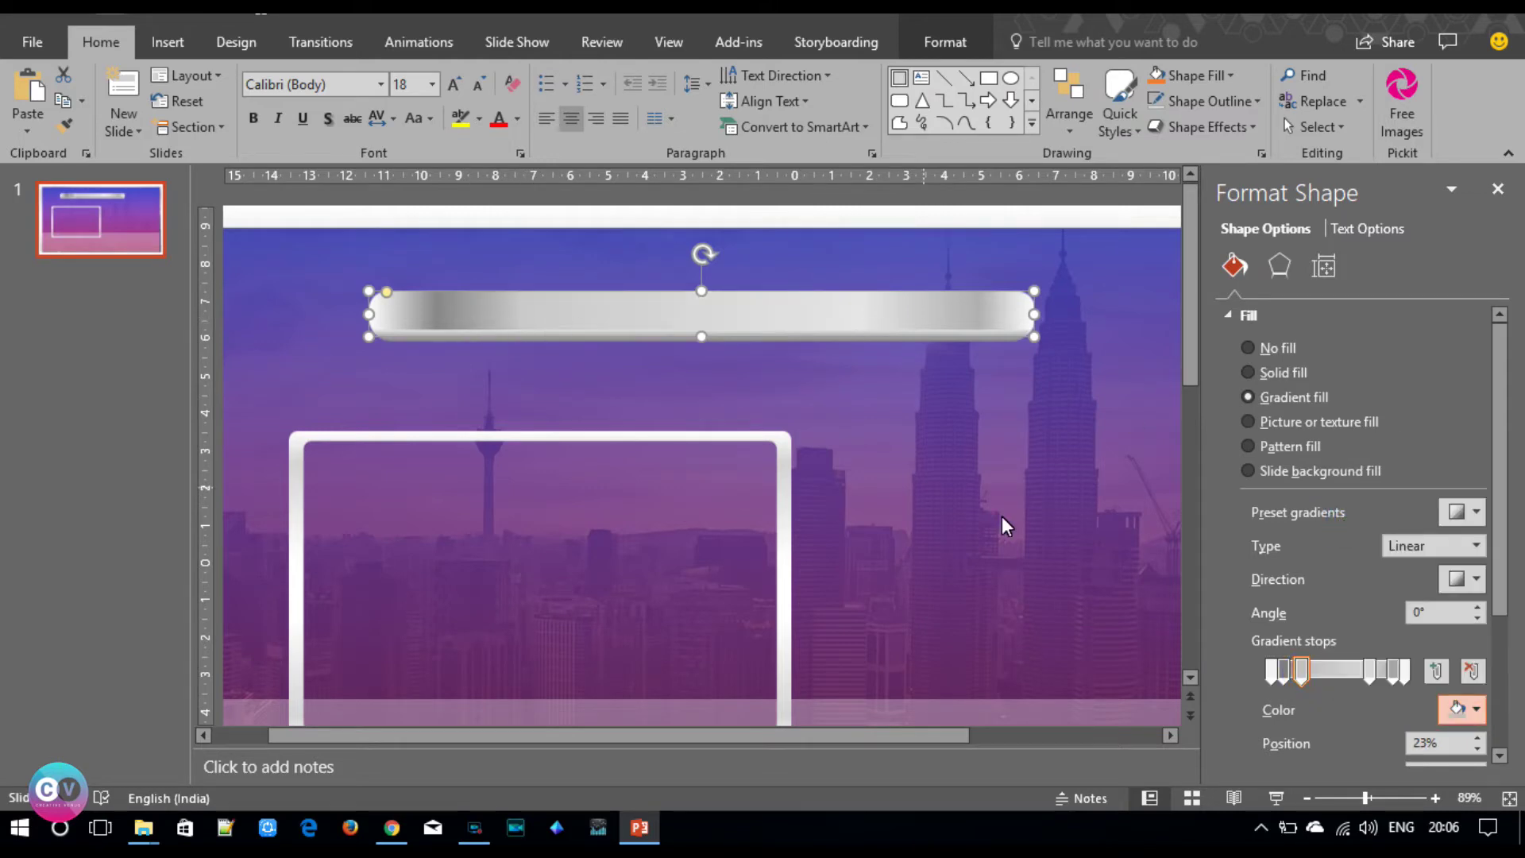
{"action": "left_click", "coordinate": [1272, 674]}
{"action": "left_click", "coordinate": [1469, 709]}
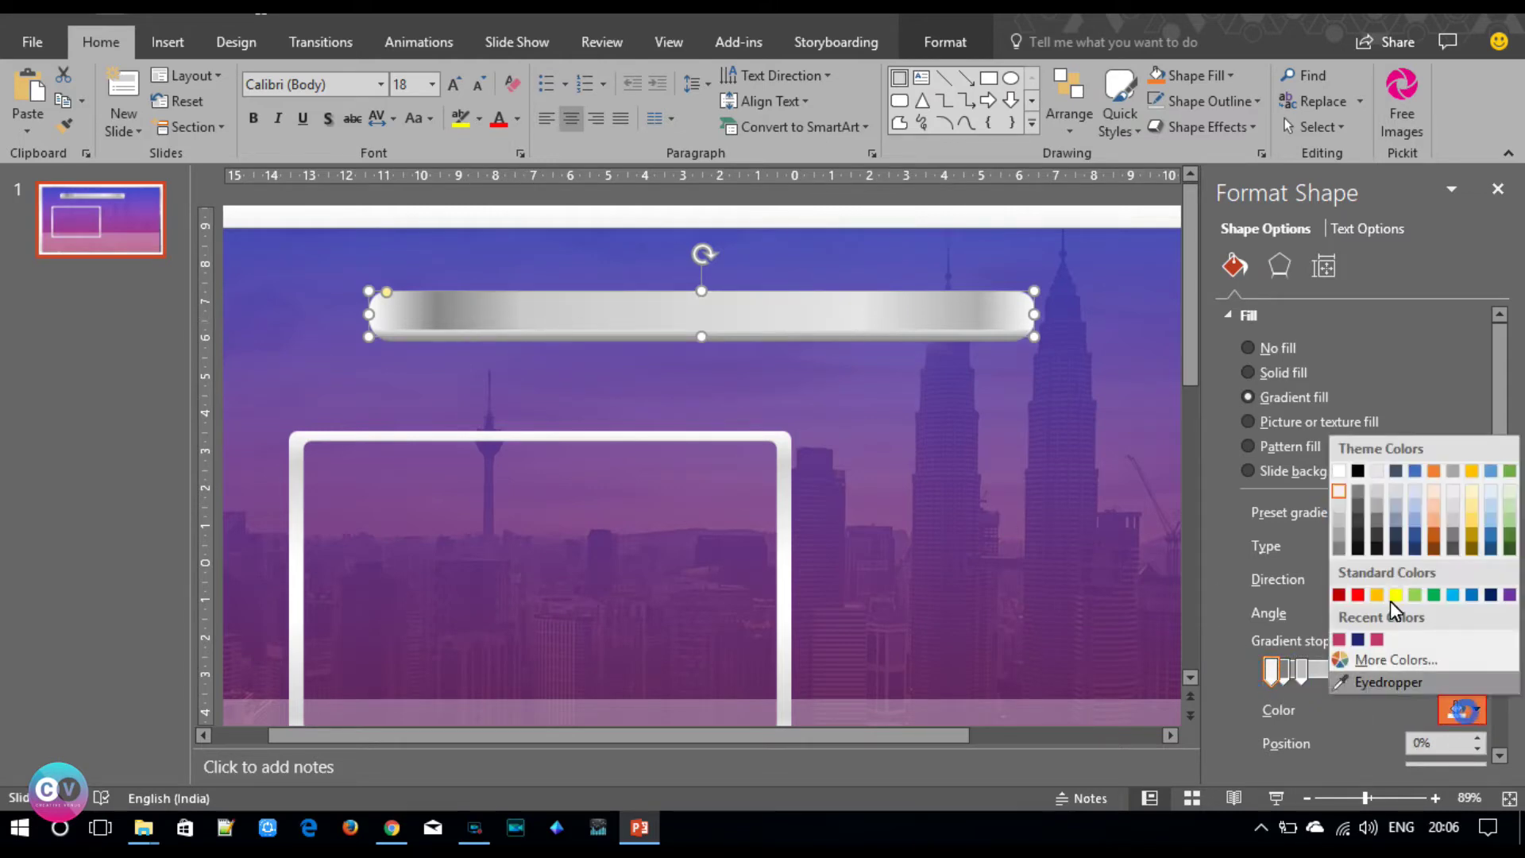
{"action": "left_click", "coordinate": [1345, 521]}
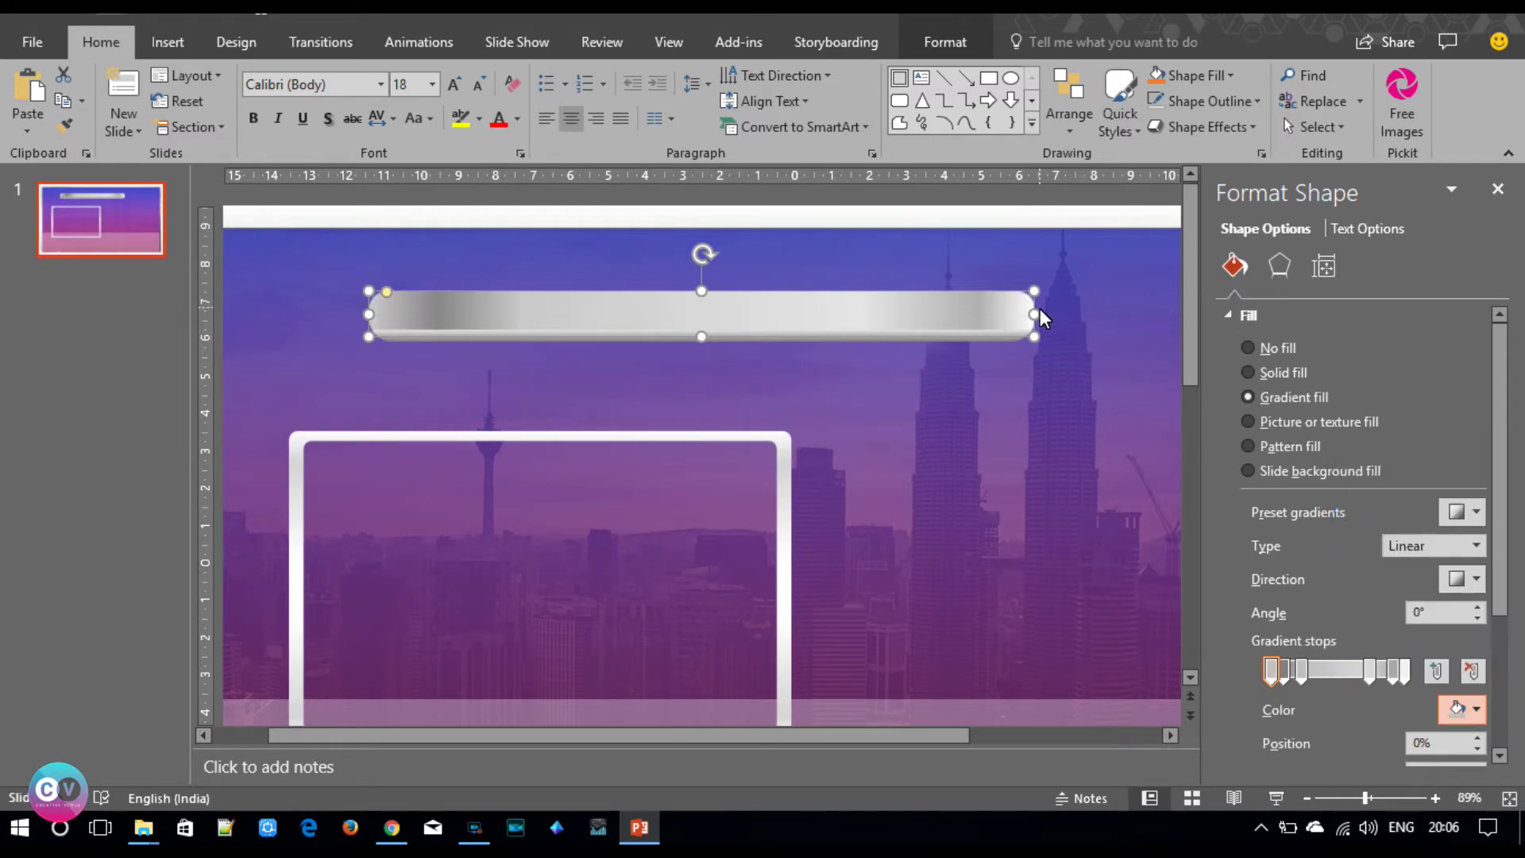
{"action": "left_click", "coordinate": [1403, 669]}
{"action": "left_click", "coordinate": [1461, 710]}
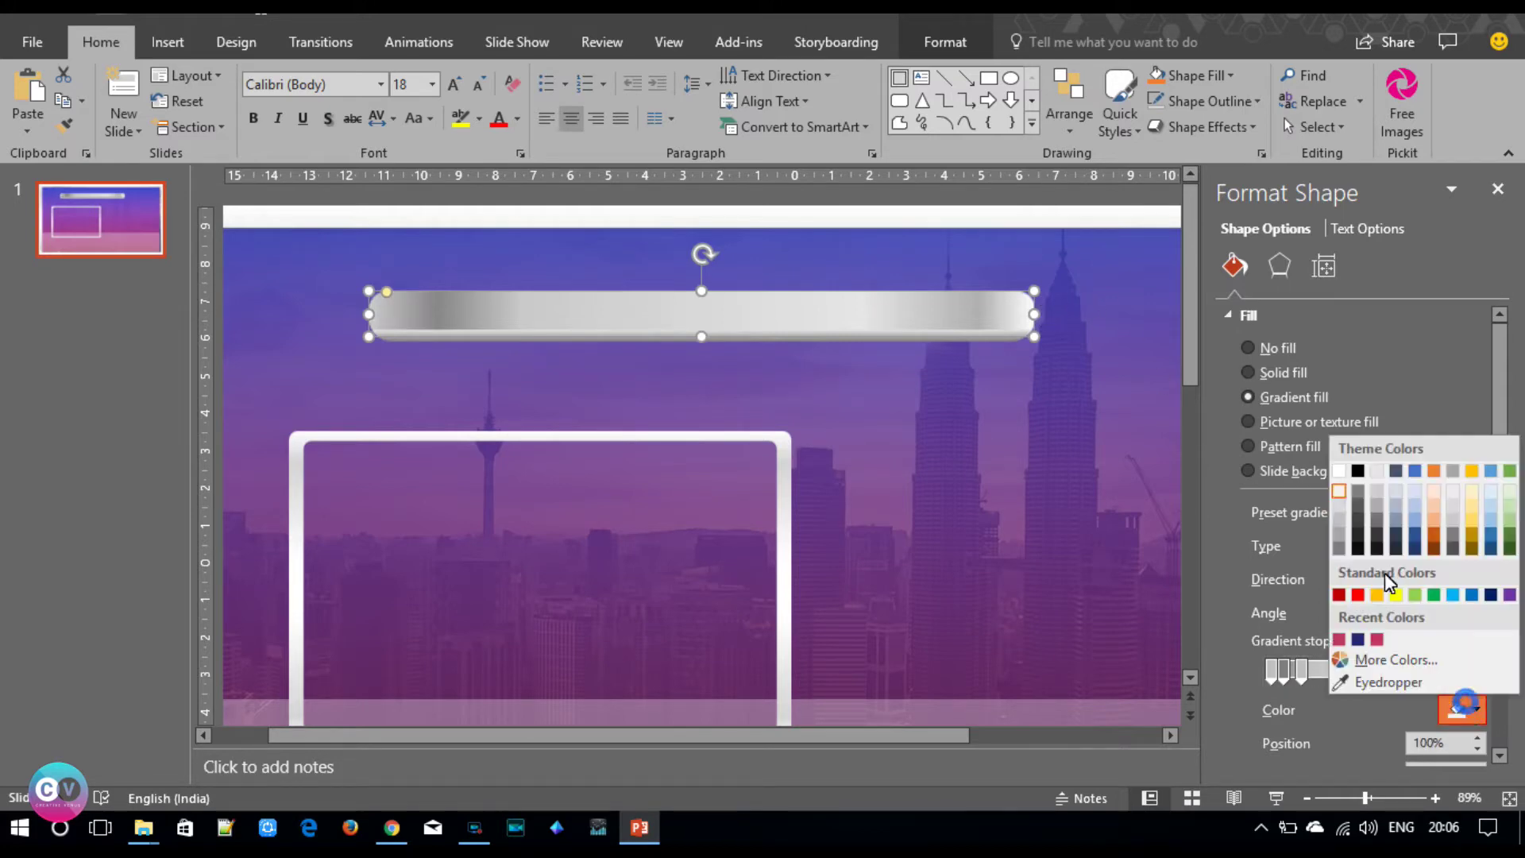
{"action": "left_click", "coordinate": [1338, 521]}
- Recolour the 48% stop, push the last stop to 100%, and add a light stop at 10%
{"action": "mouse_move", "coordinate": [1285, 672]}
{"action": "left_mouse_down"}
{"action": "mouse_move", "coordinate": [1353, 674]}
{"action": "mouse_move", "coordinate": [1332, 673]}
{"action": "left_mouse_up"}
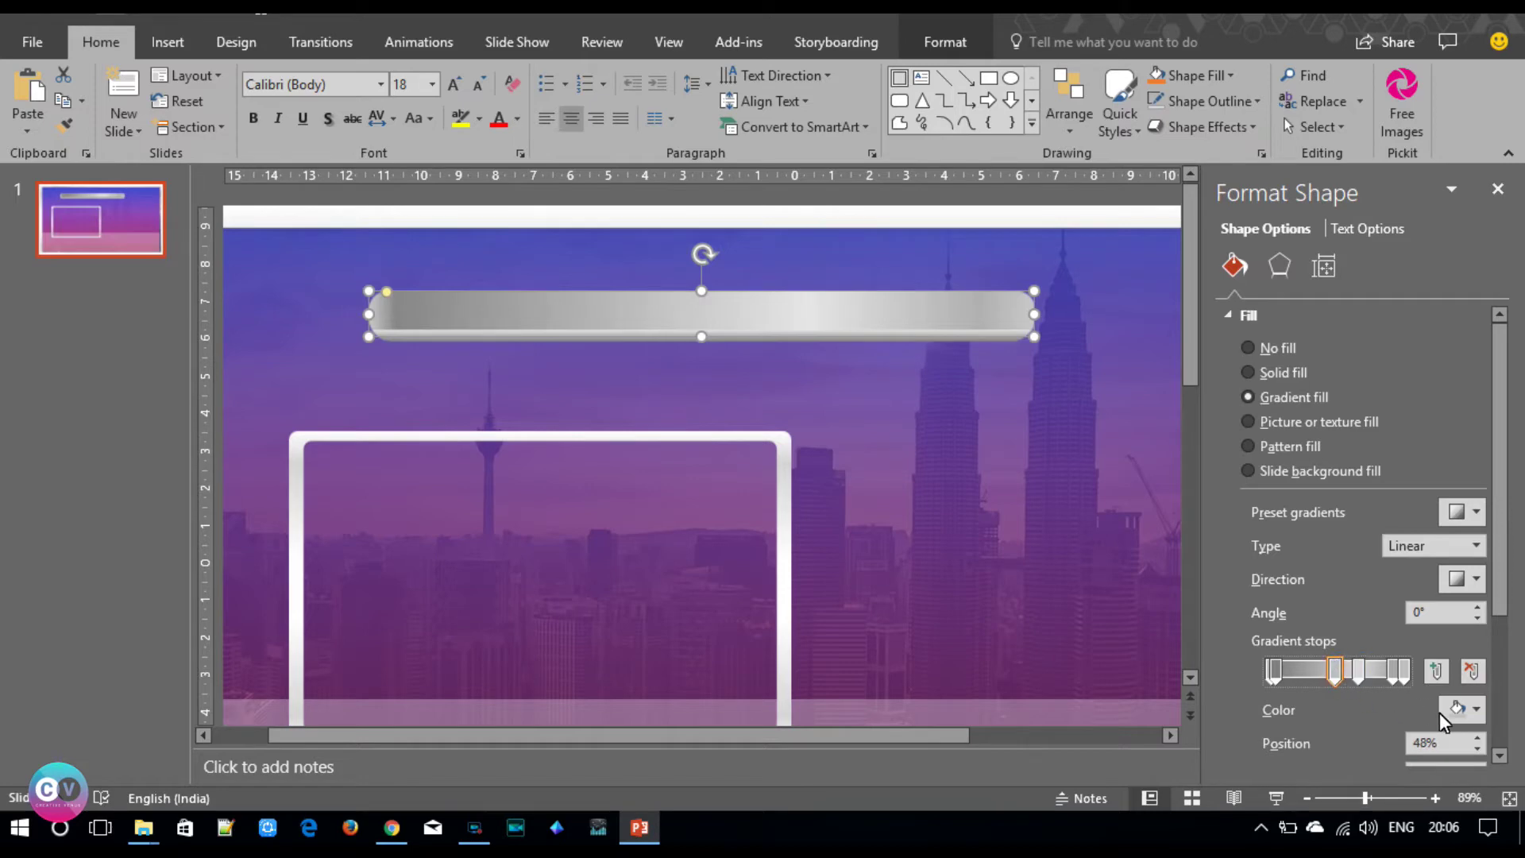
{"action": "left_click", "coordinate": [1441, 713]}
{"action": "left_click", "coordinate": [1339, 507]}
{"action": "left_click", "coordinate": [1361, 671]}
{"action": "left_click", "coordinate": [1397, 672]}
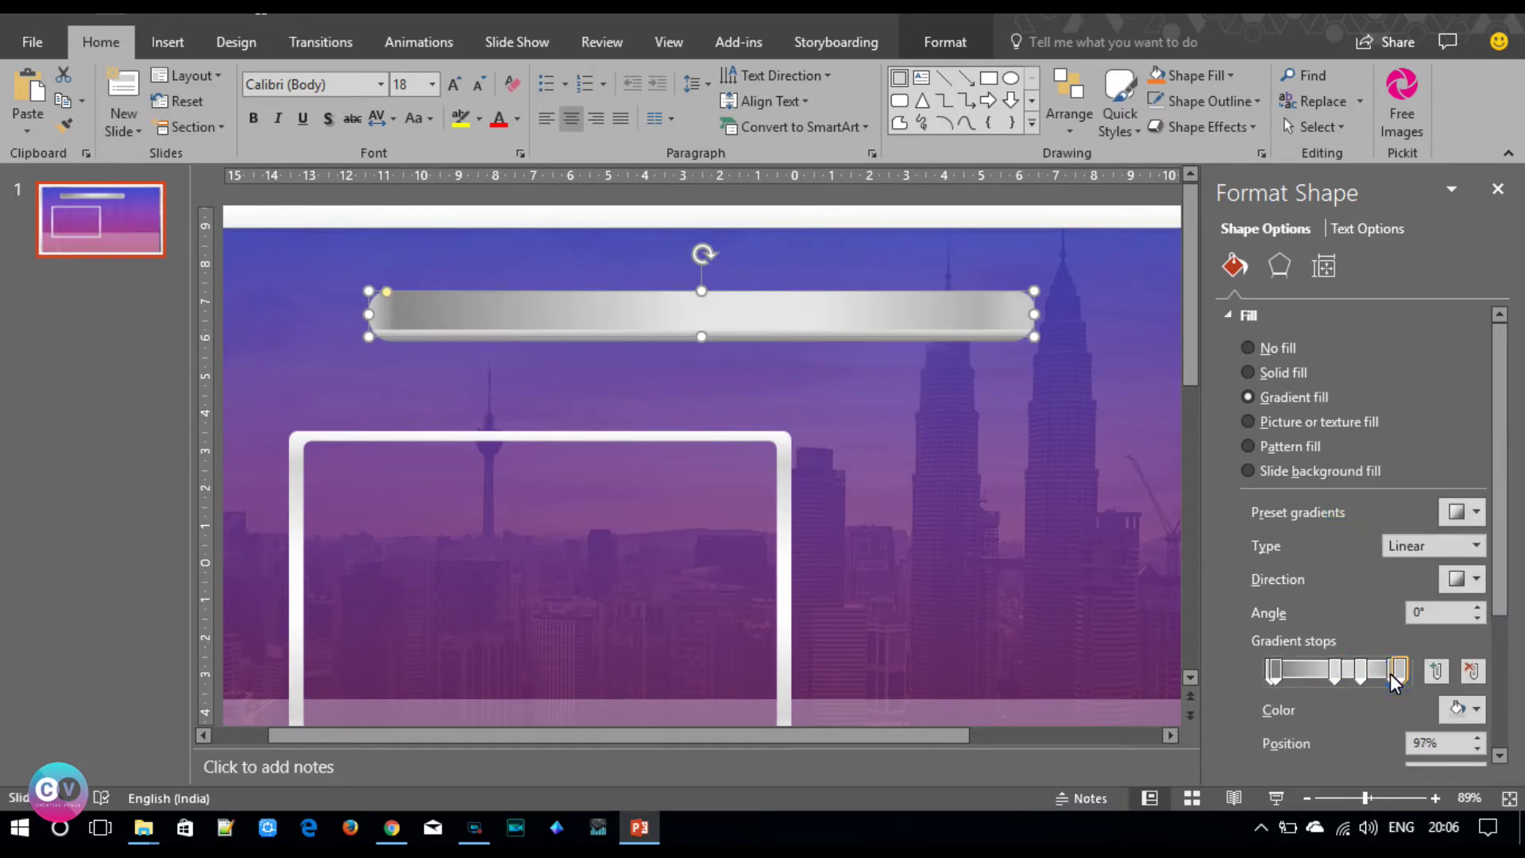
{"action": "left_click_drag", "start_coordinate": [1389, 675], "coordinate": [1407, 678]}
{"action": "left_click", "coordinate": [1278, 673]}
{"action": "left_click", "coordinate": [1463, 709]}
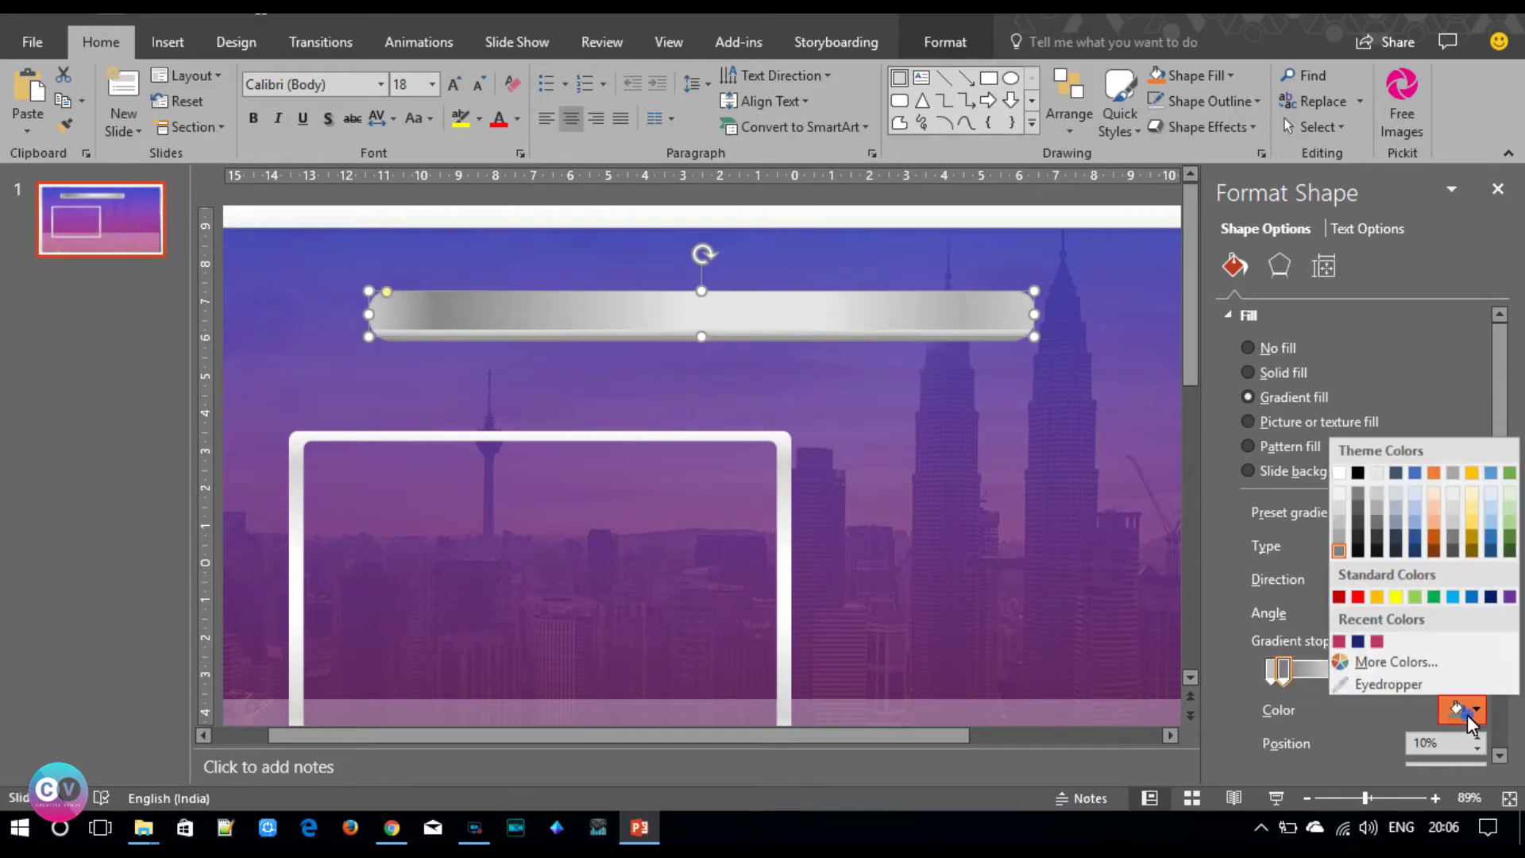
{"action": "left_click", "coordinate": [1338, 531]}
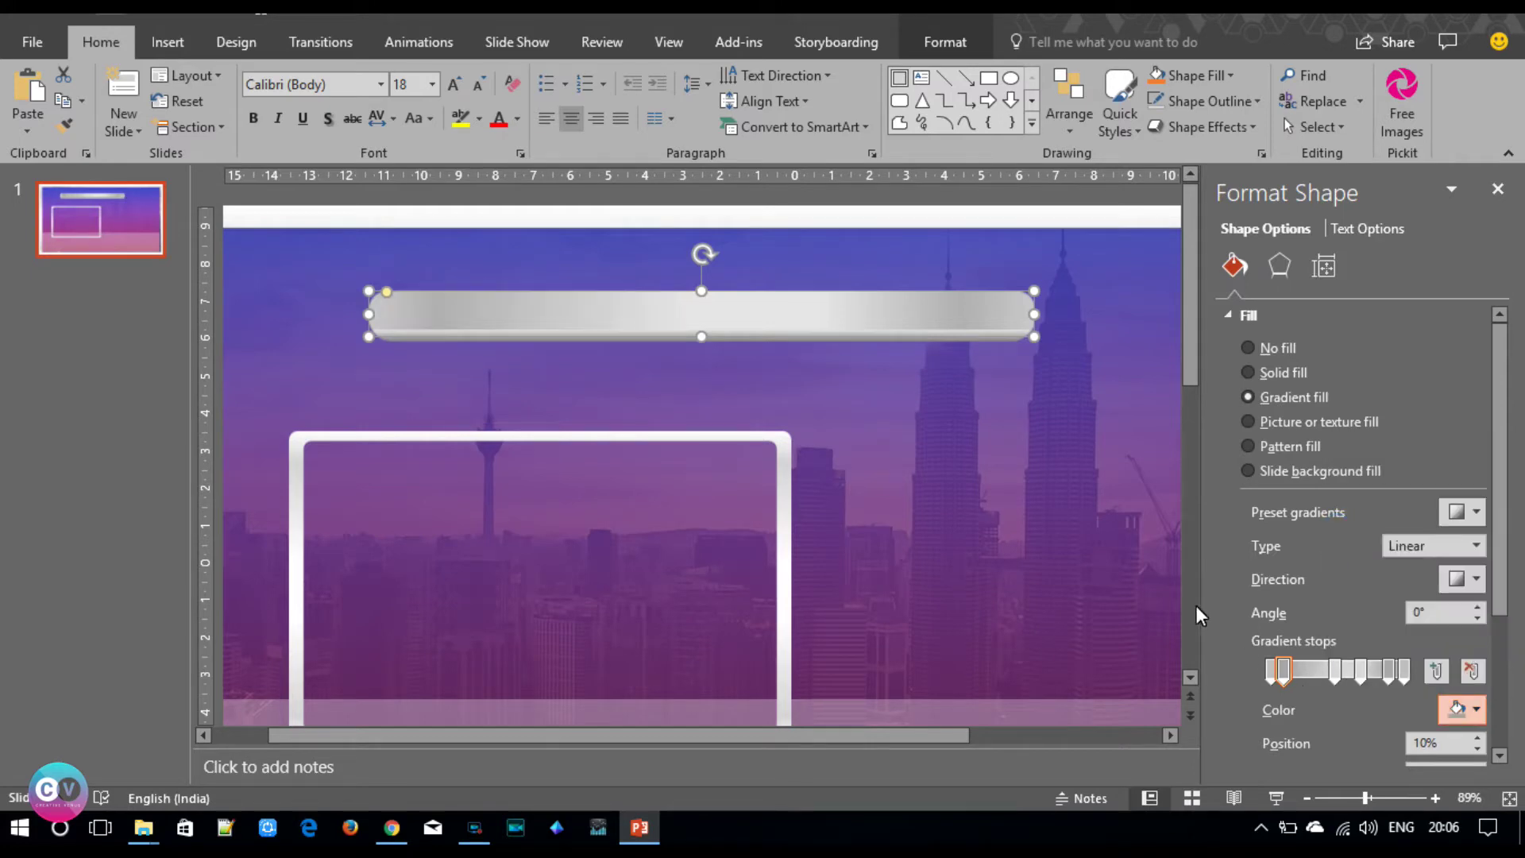
{"action": "left_click", "coordinate": [1067, 421]}
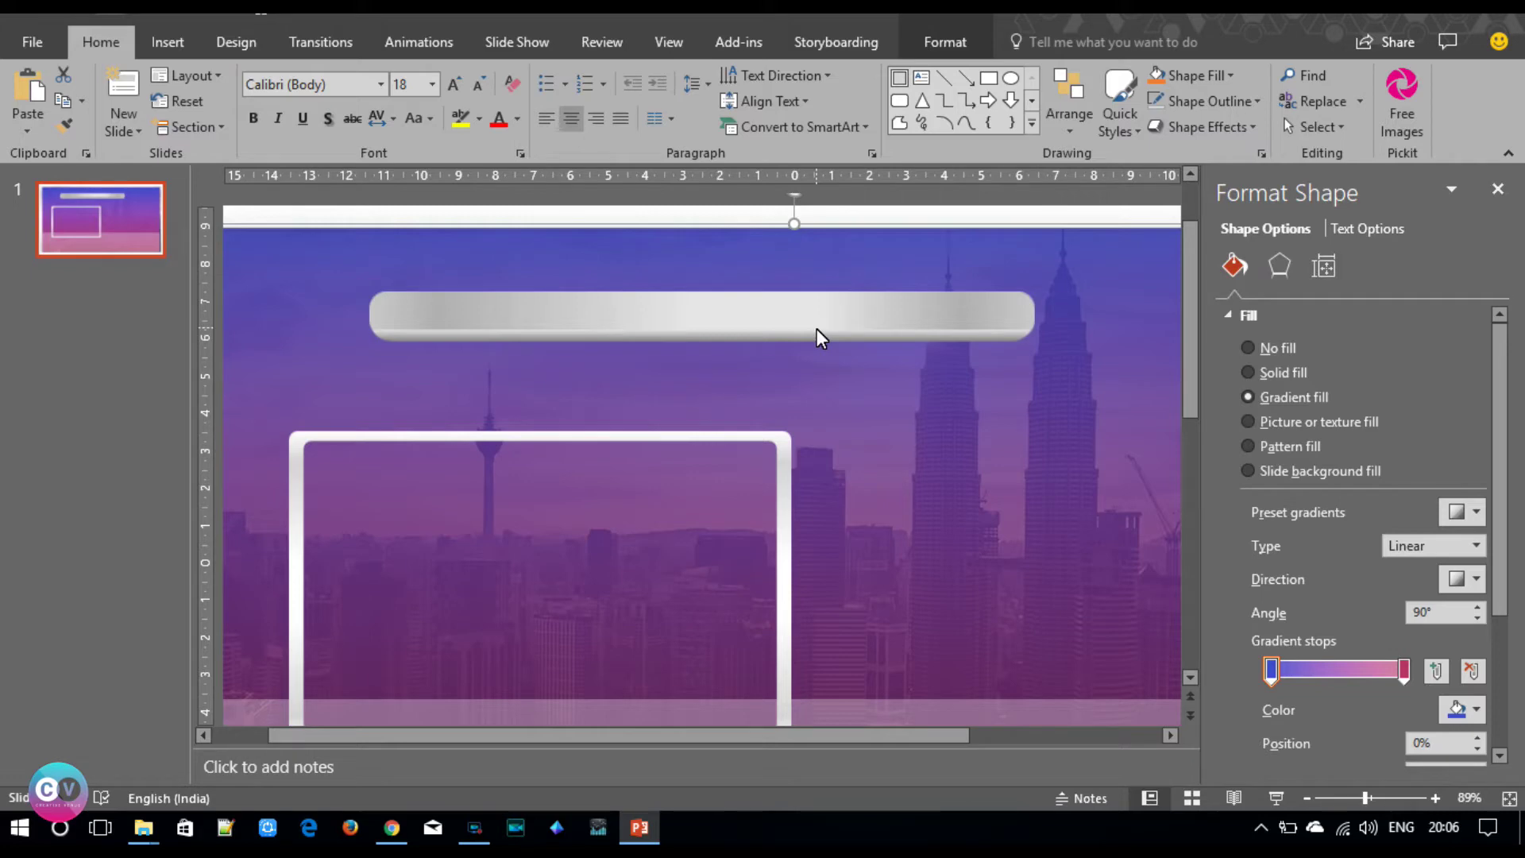
- Set the thin strip's selected gradient stop to a grey
{"action": "left_click", "coordinate": [405, 316]}
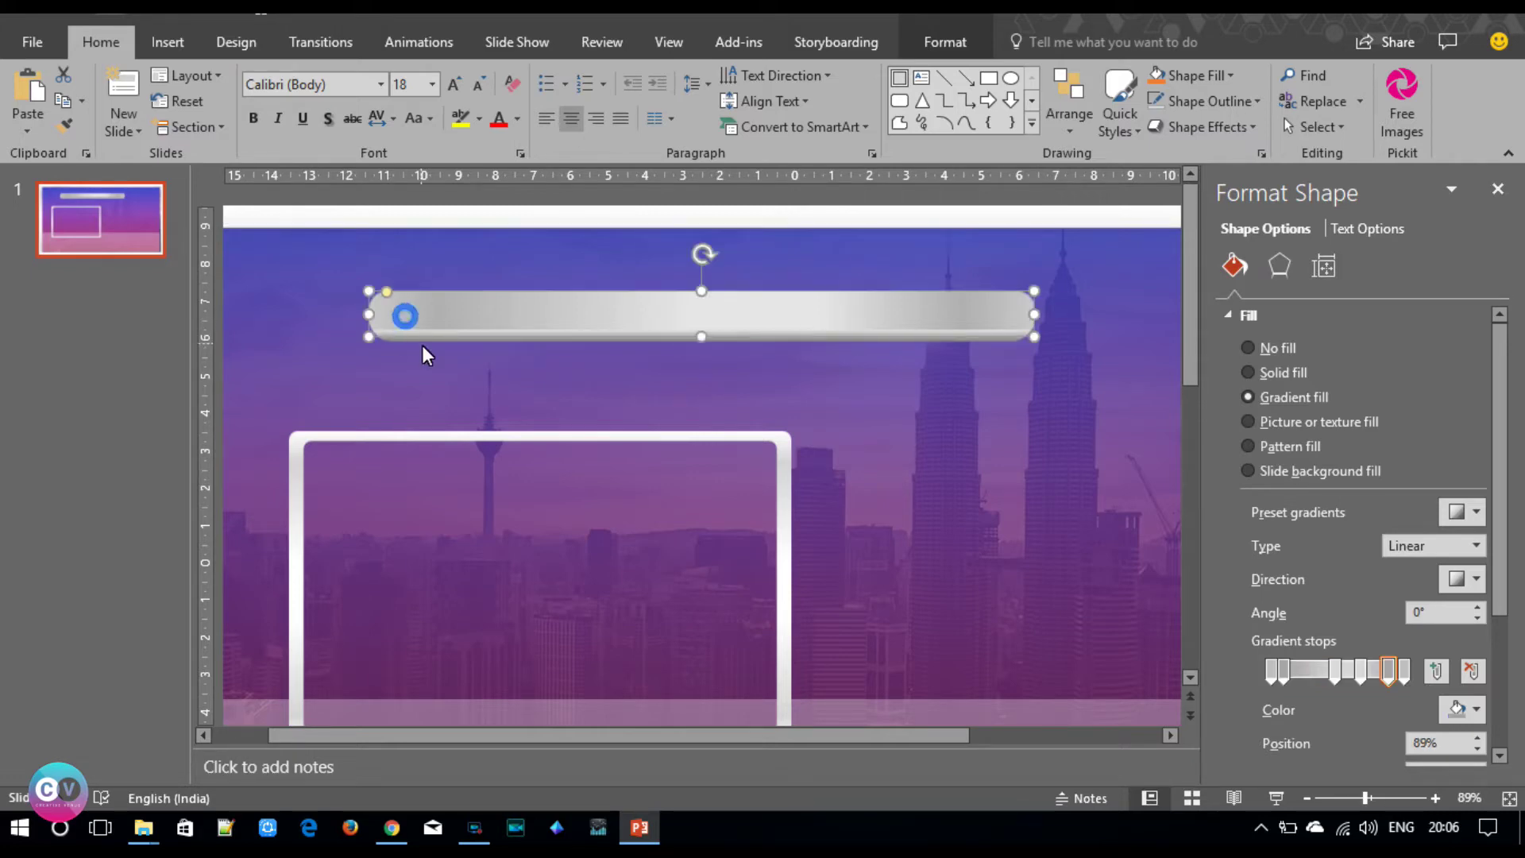
{"action": "left_click", "coordinate": [424, 343]}
{"action": "left_click", "coordinate": [426, 341]}
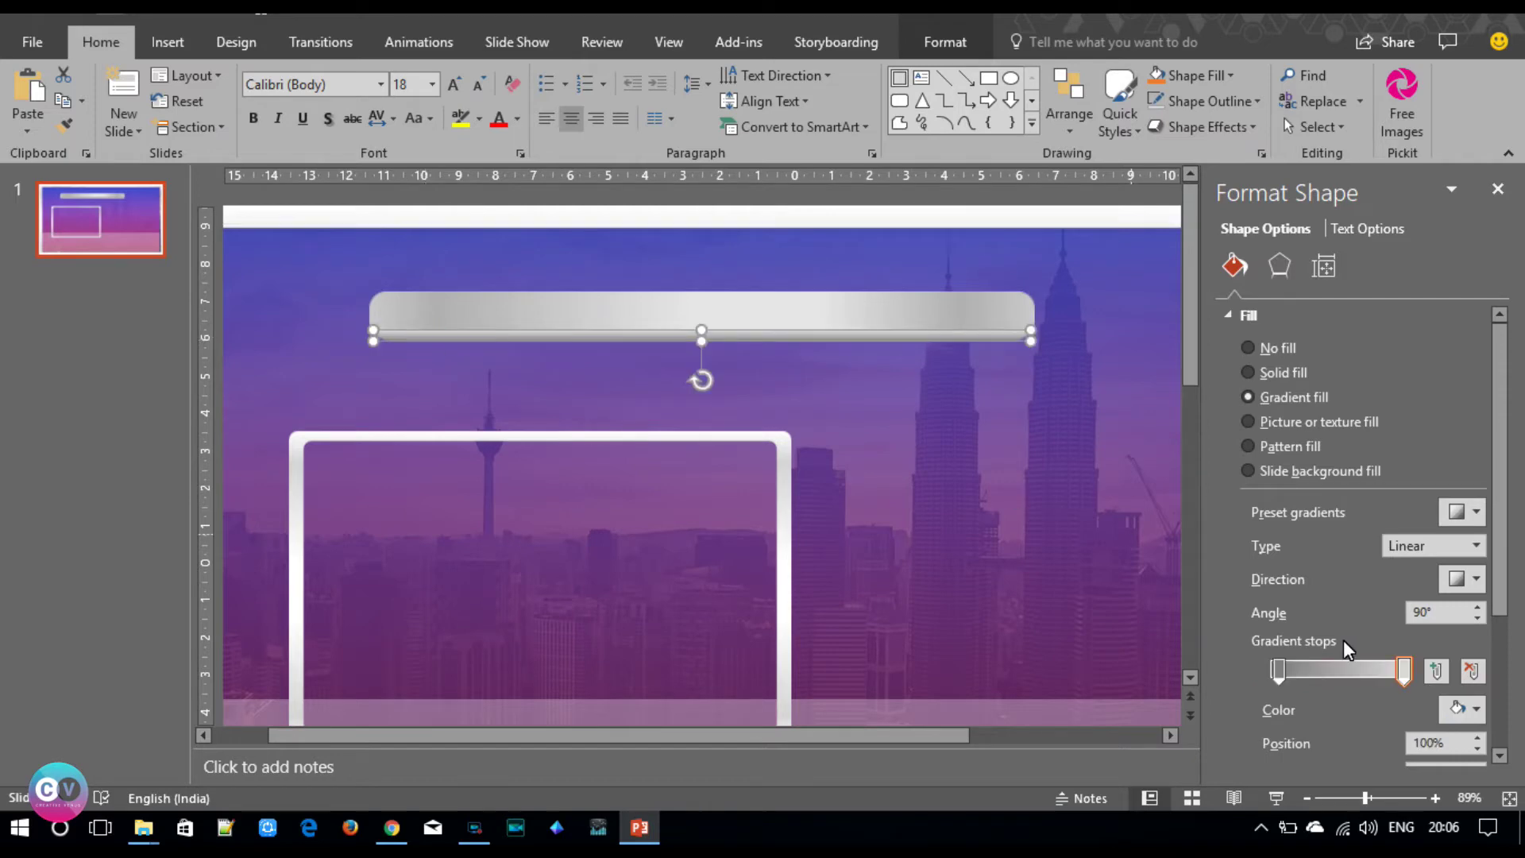
{"action": "left_click", "coordinate": [1466, 714]}
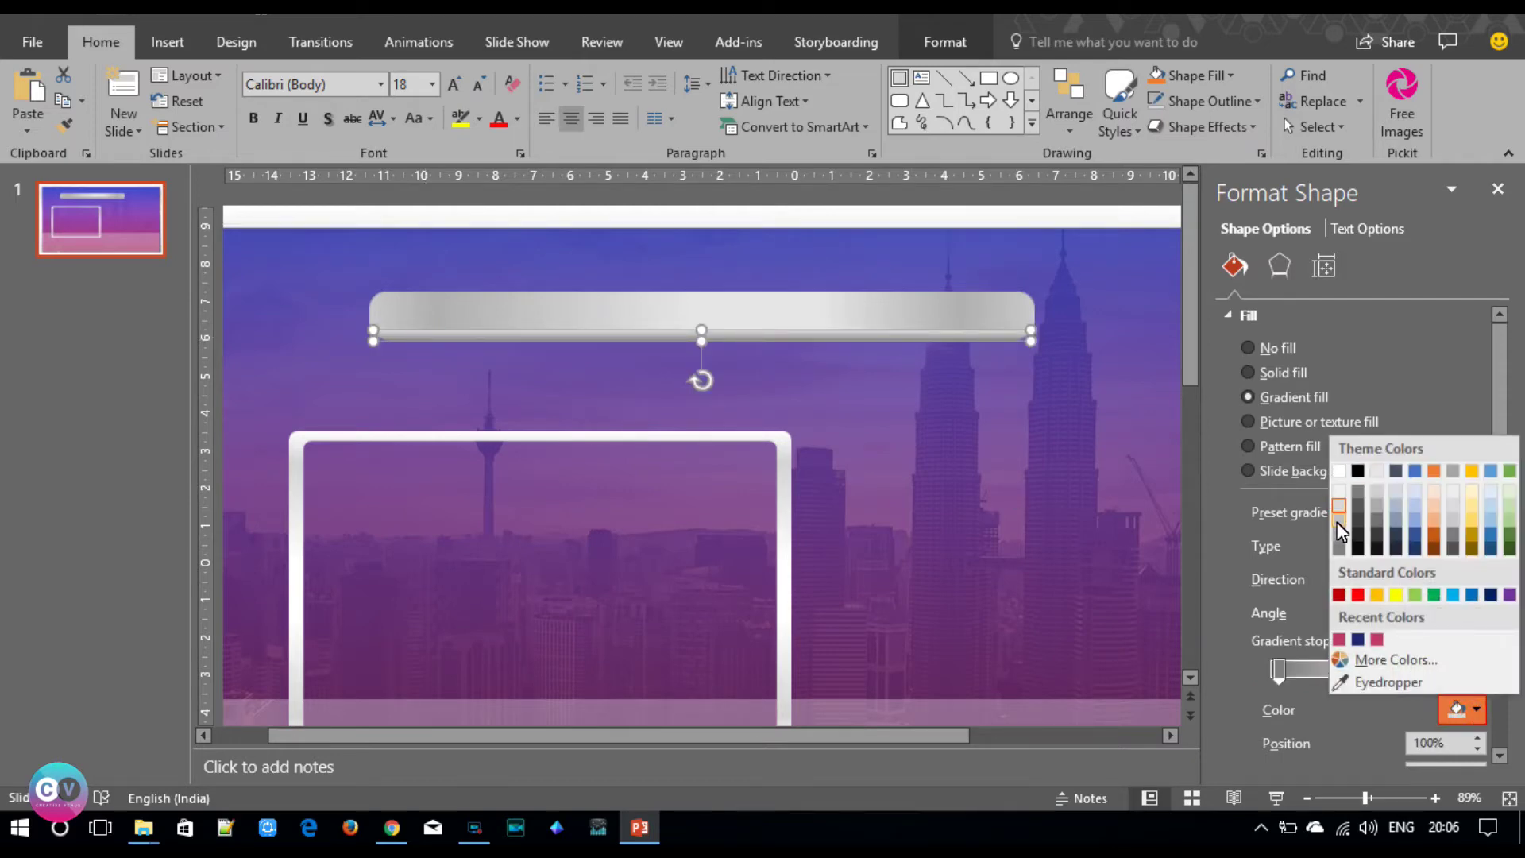
{"action": "left_click", "coordinate": [1335, 530]}
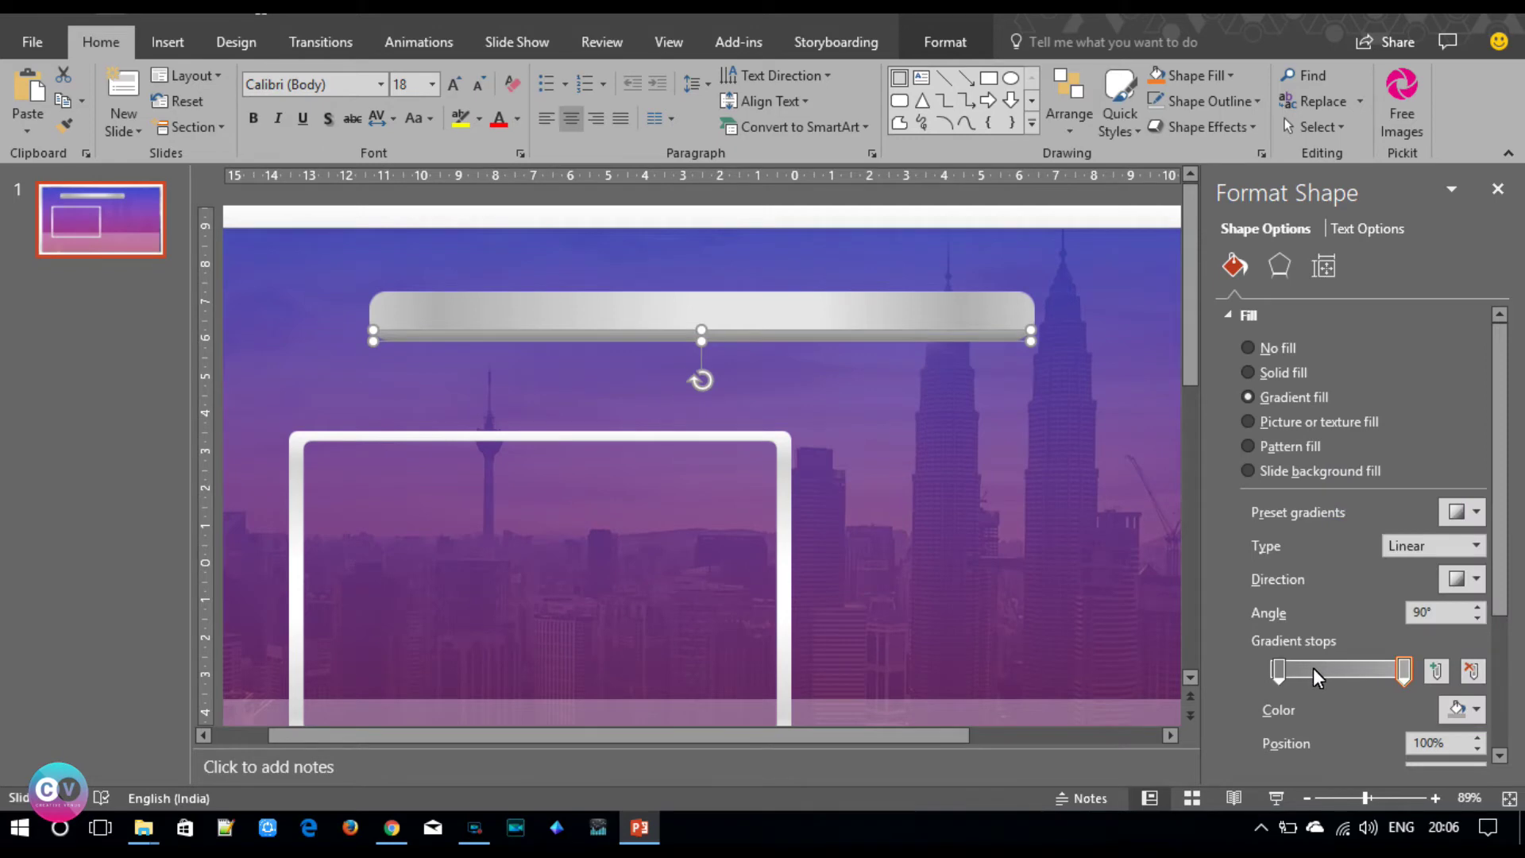
- Darken the strip's left gradient stop at 6% to a deeper grey
{"action": "left_click", "coordinate": [1277, 675]}
{"action": "left_click", "coordinate": [1458, 710]}
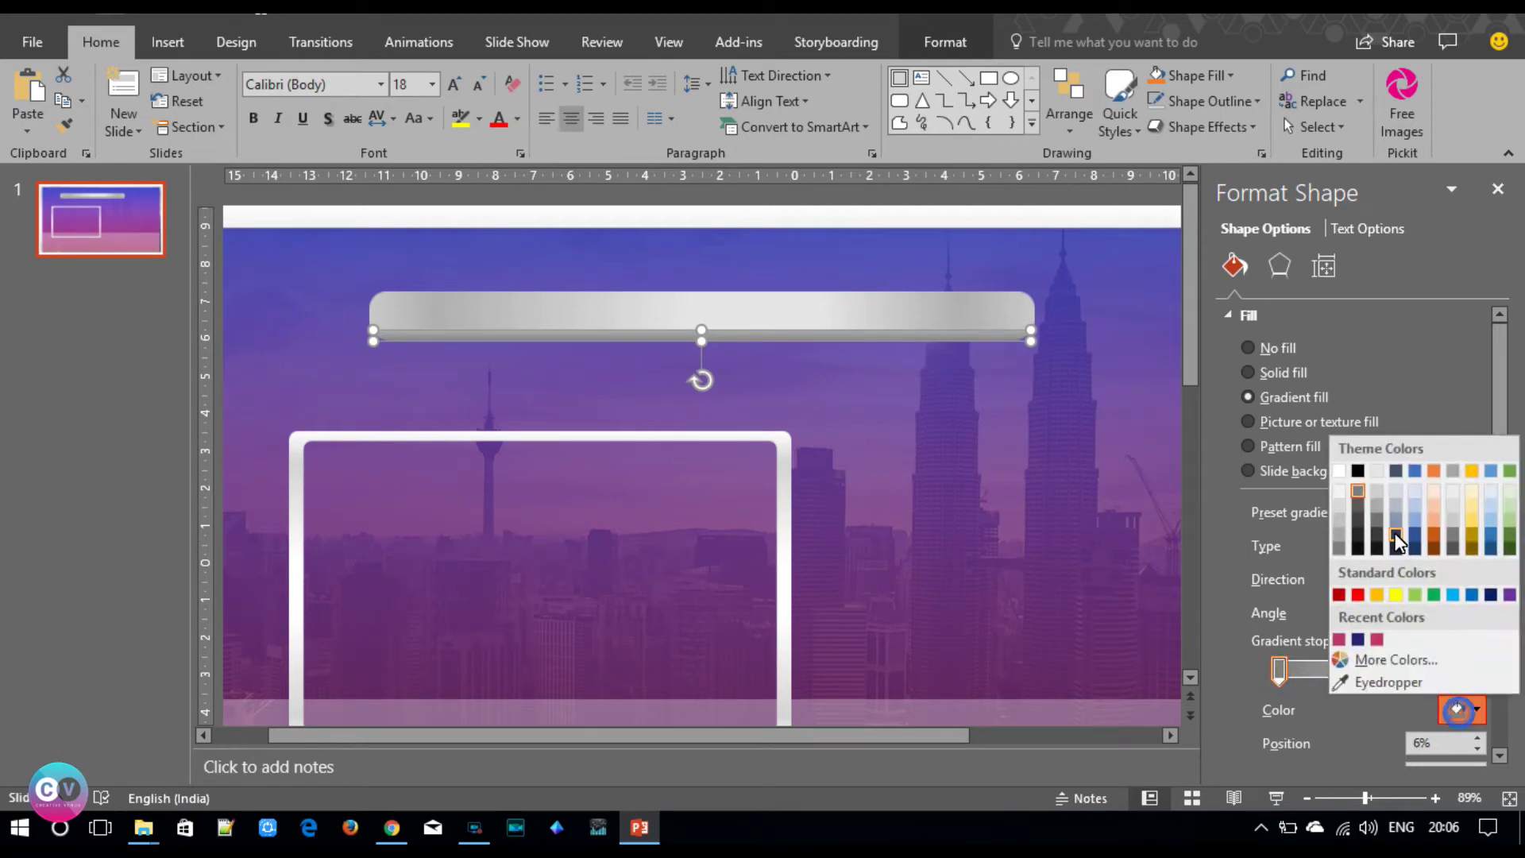
{"action": "left_click", "coordinate": [1356, 514]}
{"action": "left_click", "coordinate": [1473, 711]}
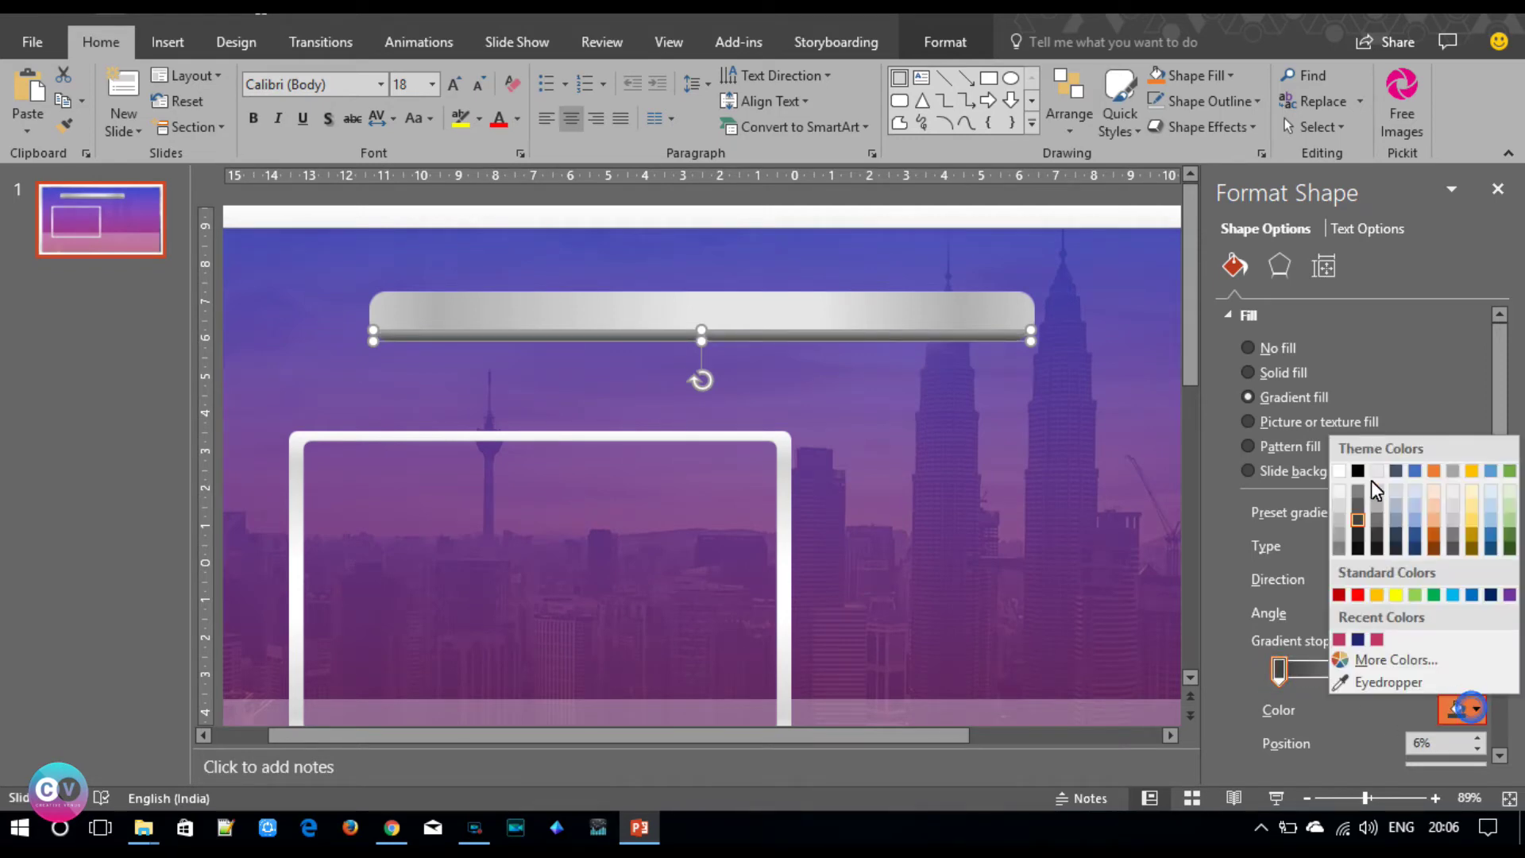
{"action": "left_click", "coordinate": [1356, 507]}
{"action": "left_click", "coordinate": [904, 275]}
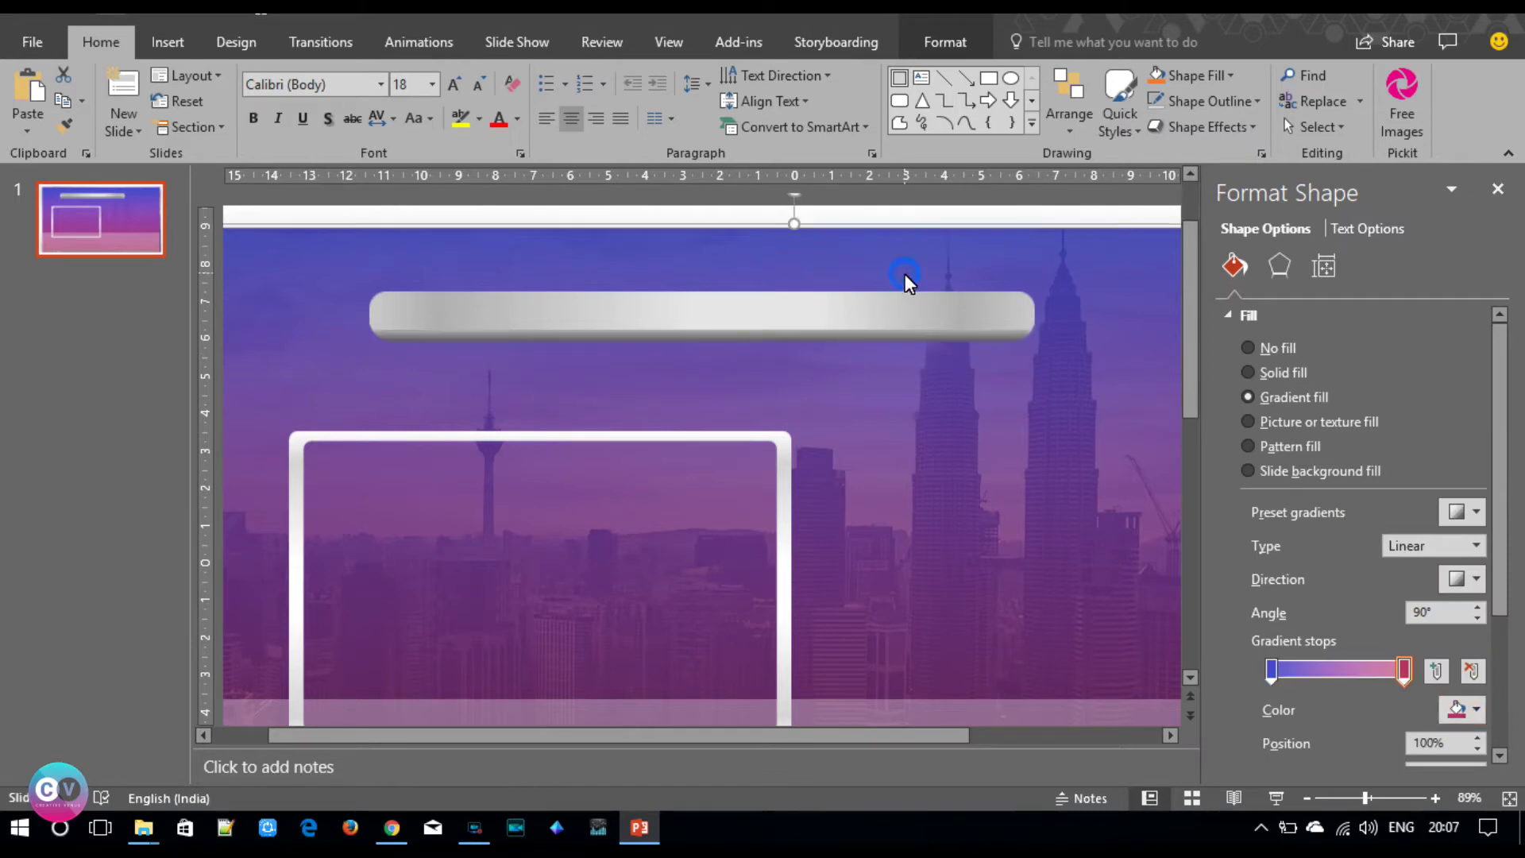
- Select the thin strip together with the silver bar above it
{"action": "left_click", "coordinate": [793, 335]}
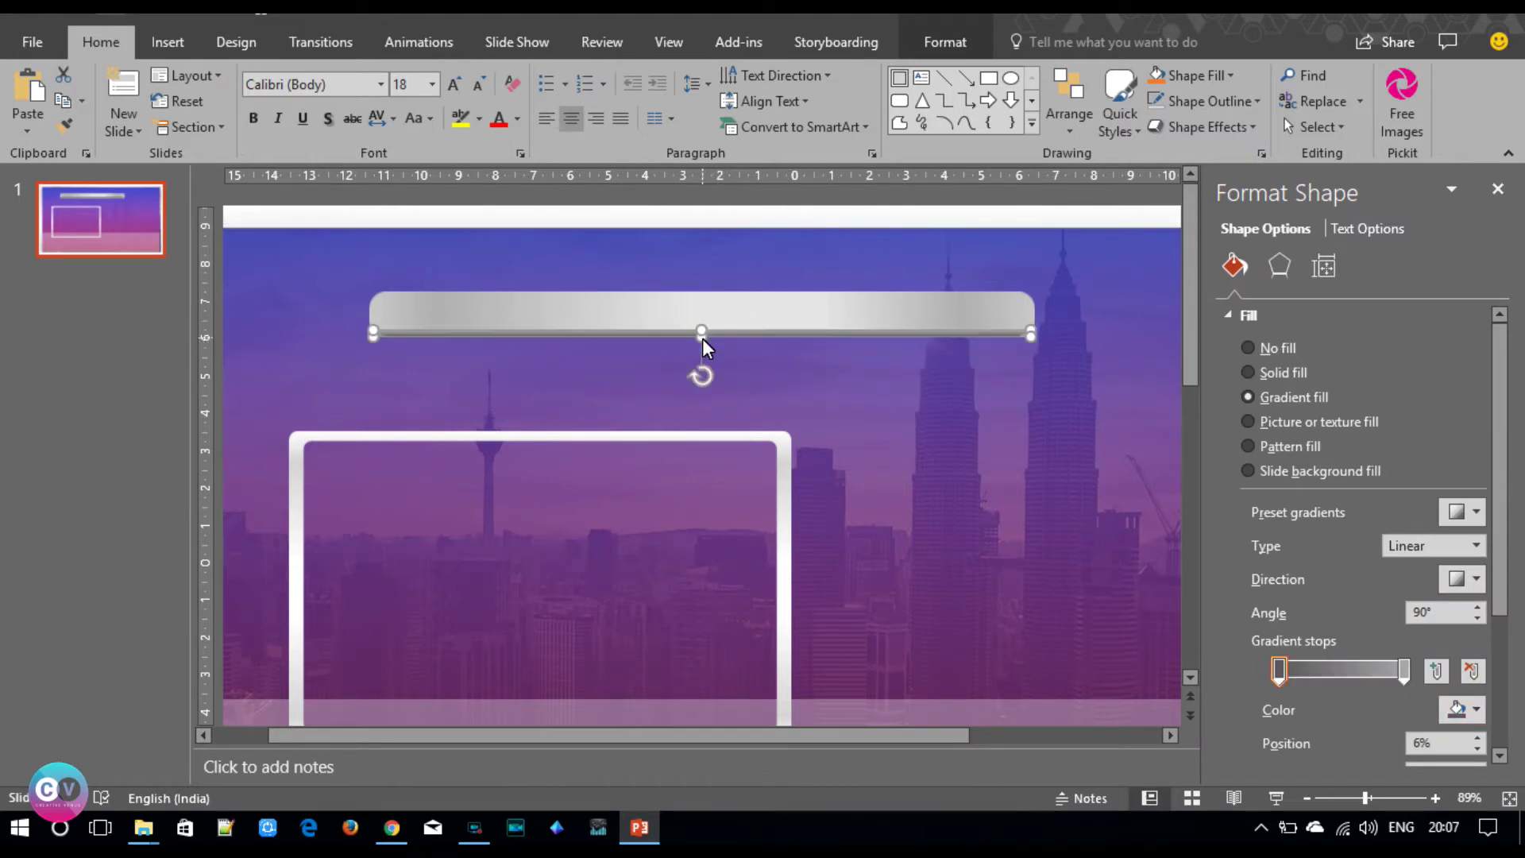
{"action": "left_click", "coordinate": [867, 316]}
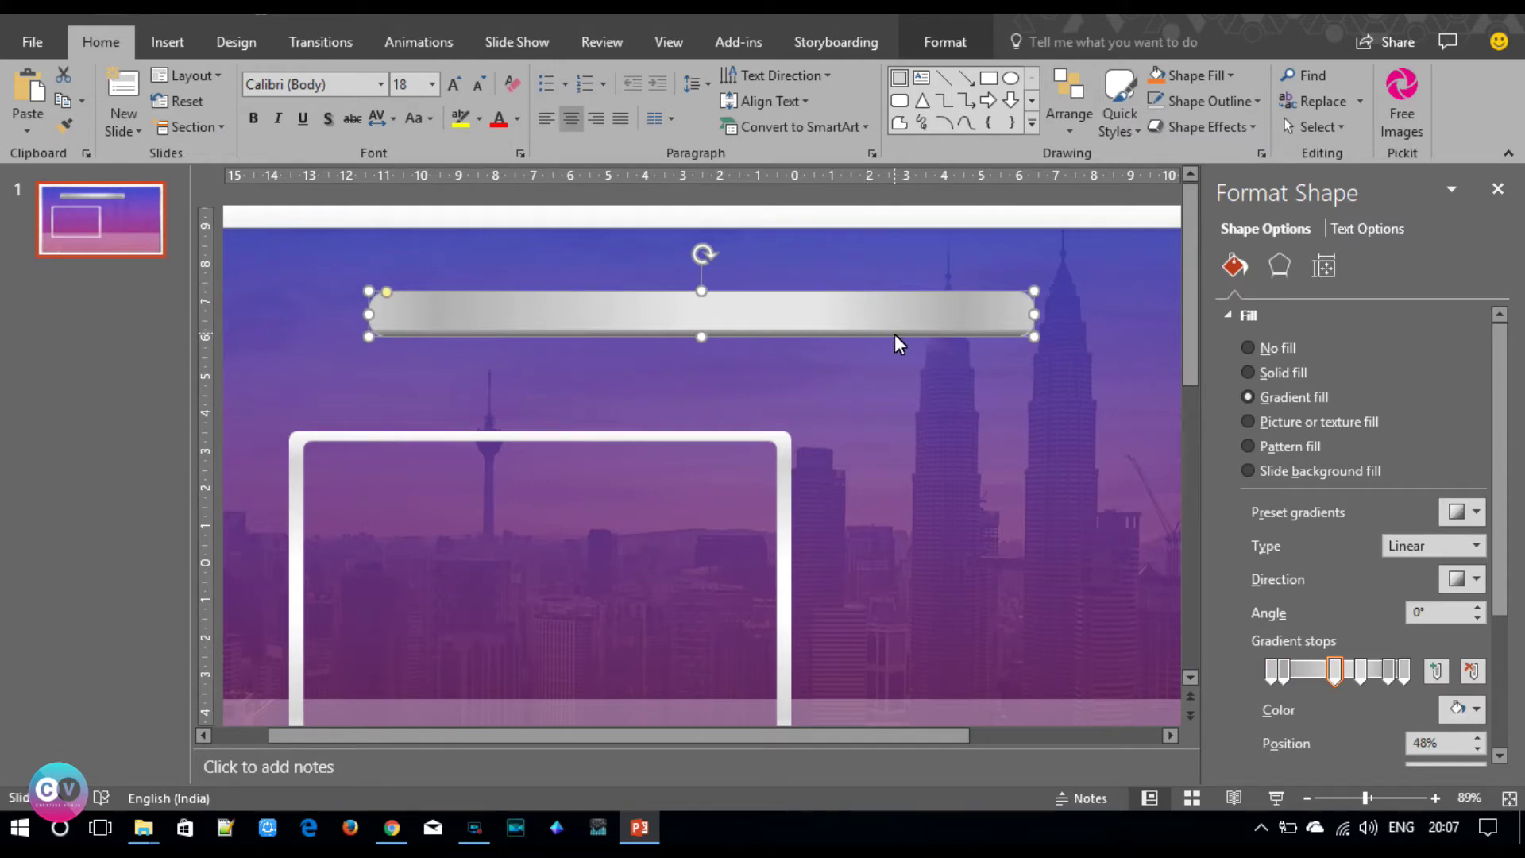
{"action": "left_click", "coordinate": [894, 333]}
{"action": "left_click", "coordinate": [990, 311]}
{"action": "left_click", "coordinate": [990, 312]}
{"action": "left_click", "coordinate": [977, 313]}
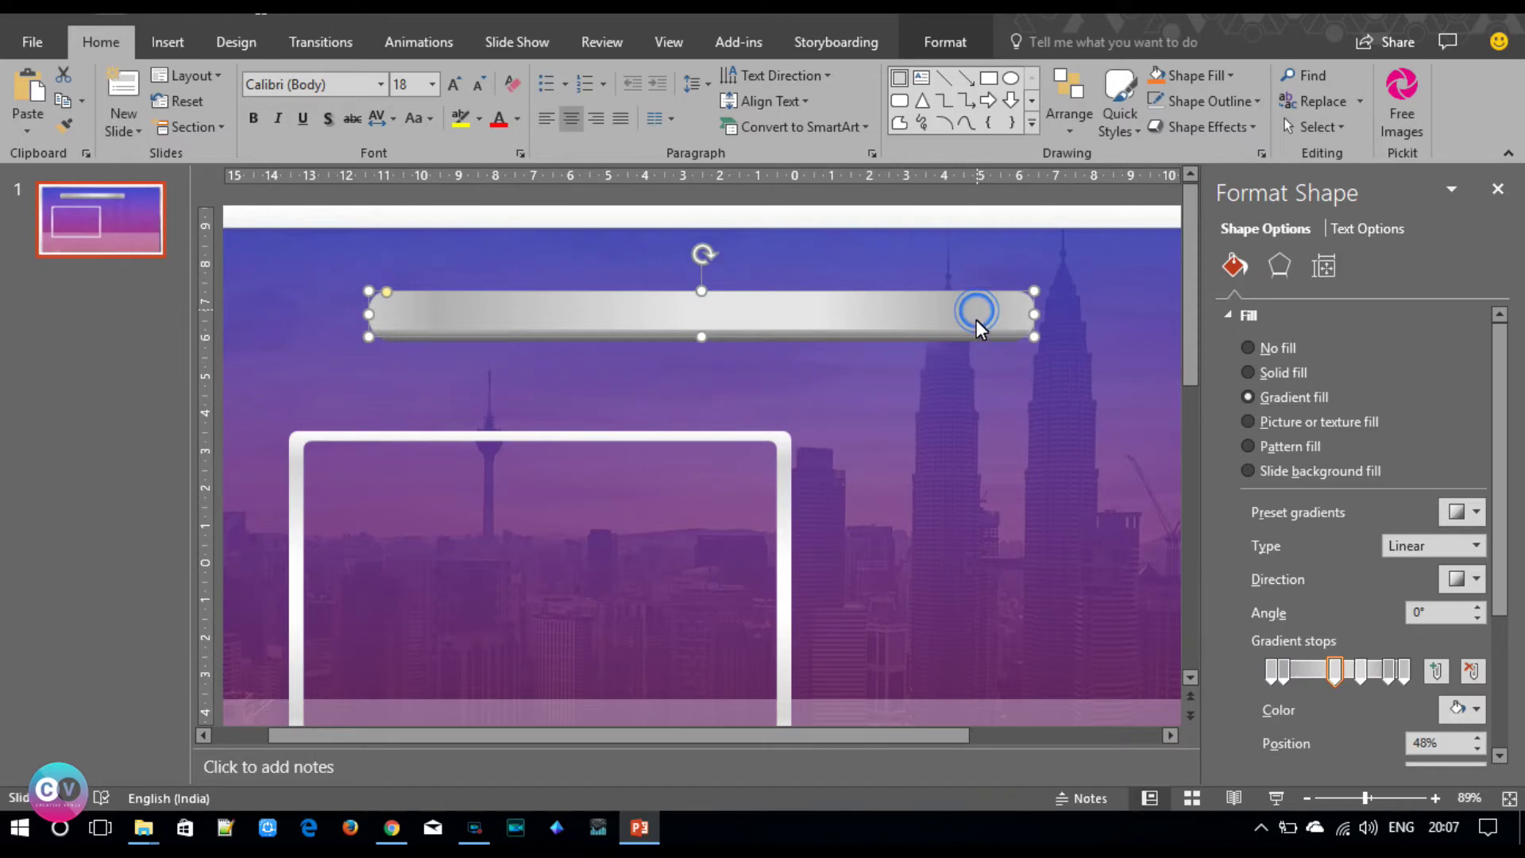
{"action": "left_click", "coordinate": [955, 332]}
{"action": "left_click", "coordinate": [944, 307], "text": "shift"}
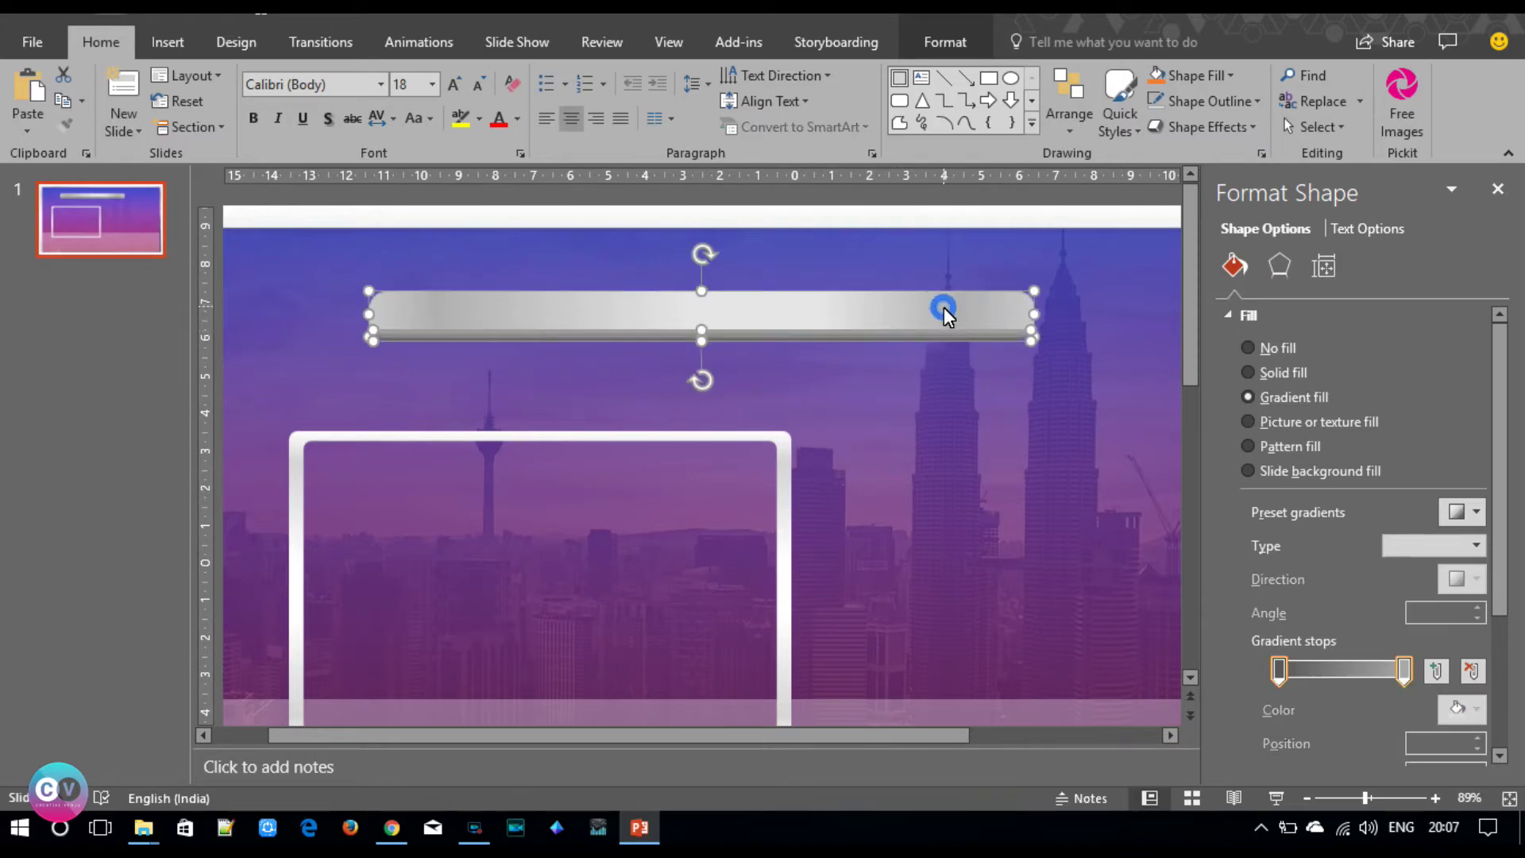
- Group the silver bar with its strip and drag the group below the laptop frame
{"action": "key", "text": "ctrl+g"}
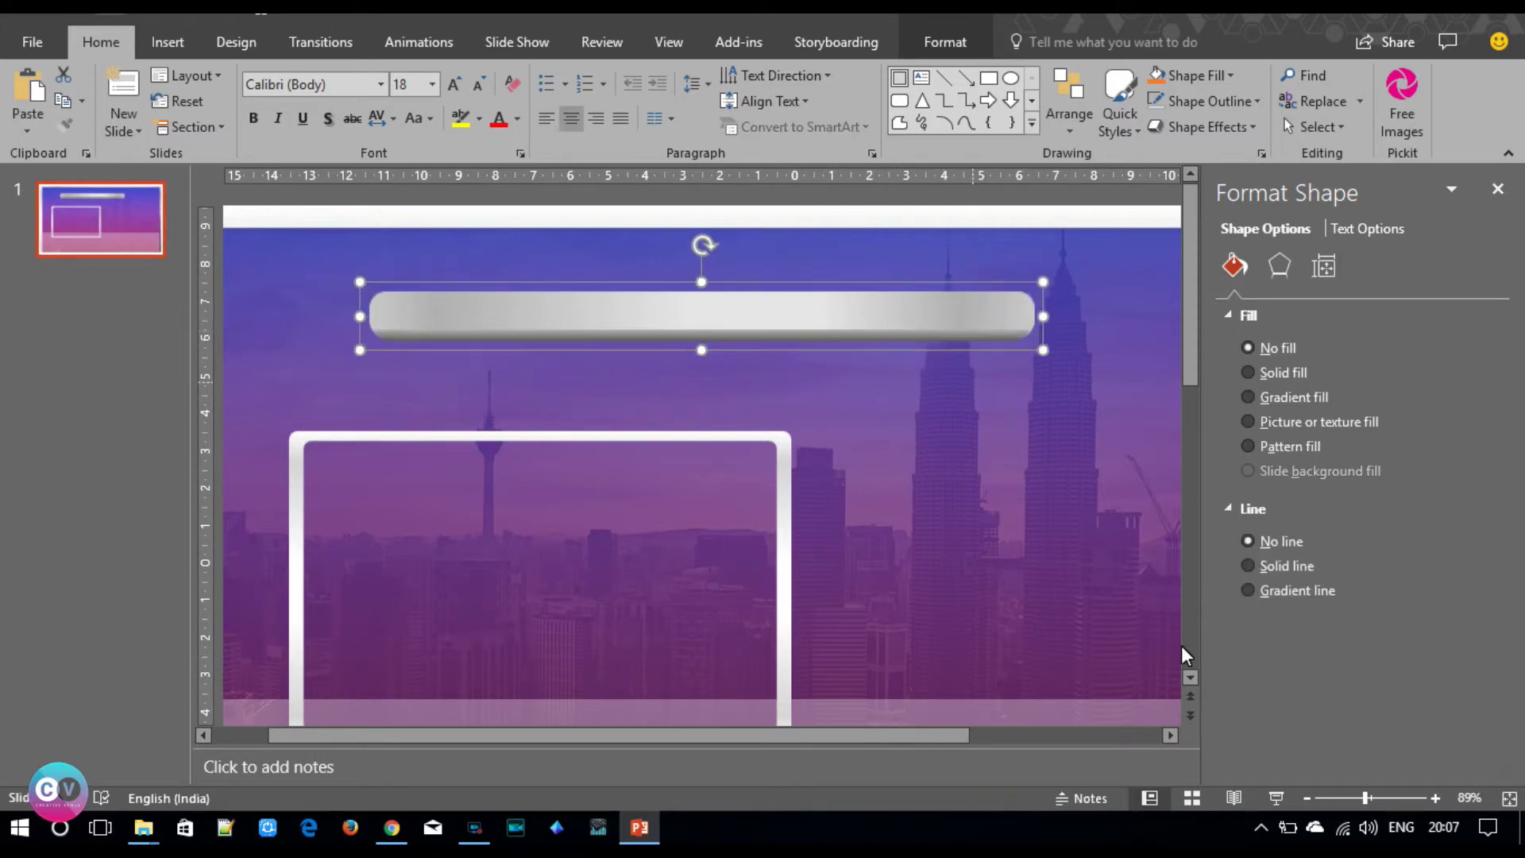
{"action": "scroll", "coordinate": [1198, 454], "scroll_direction": "down", "scroll_amount": 2}
{"action": "left_click_drag", "start_coordinate": [977, 273], "coordinate": [789, 708]}
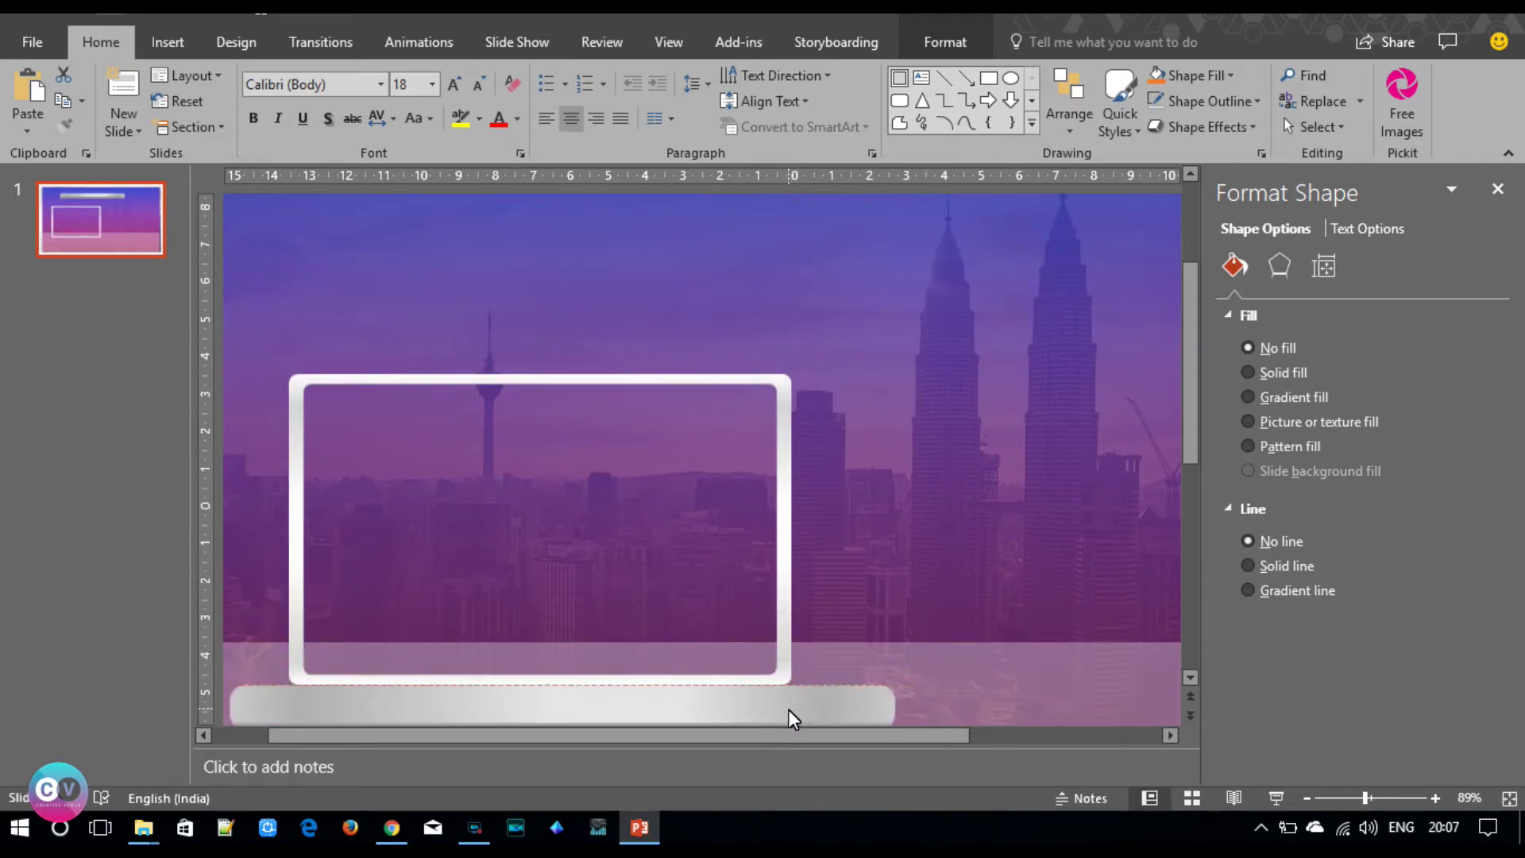
{"action": "scroll", "coordinate": [1191, 421], "scroll_direction": "down", "scroll_amount": 1}
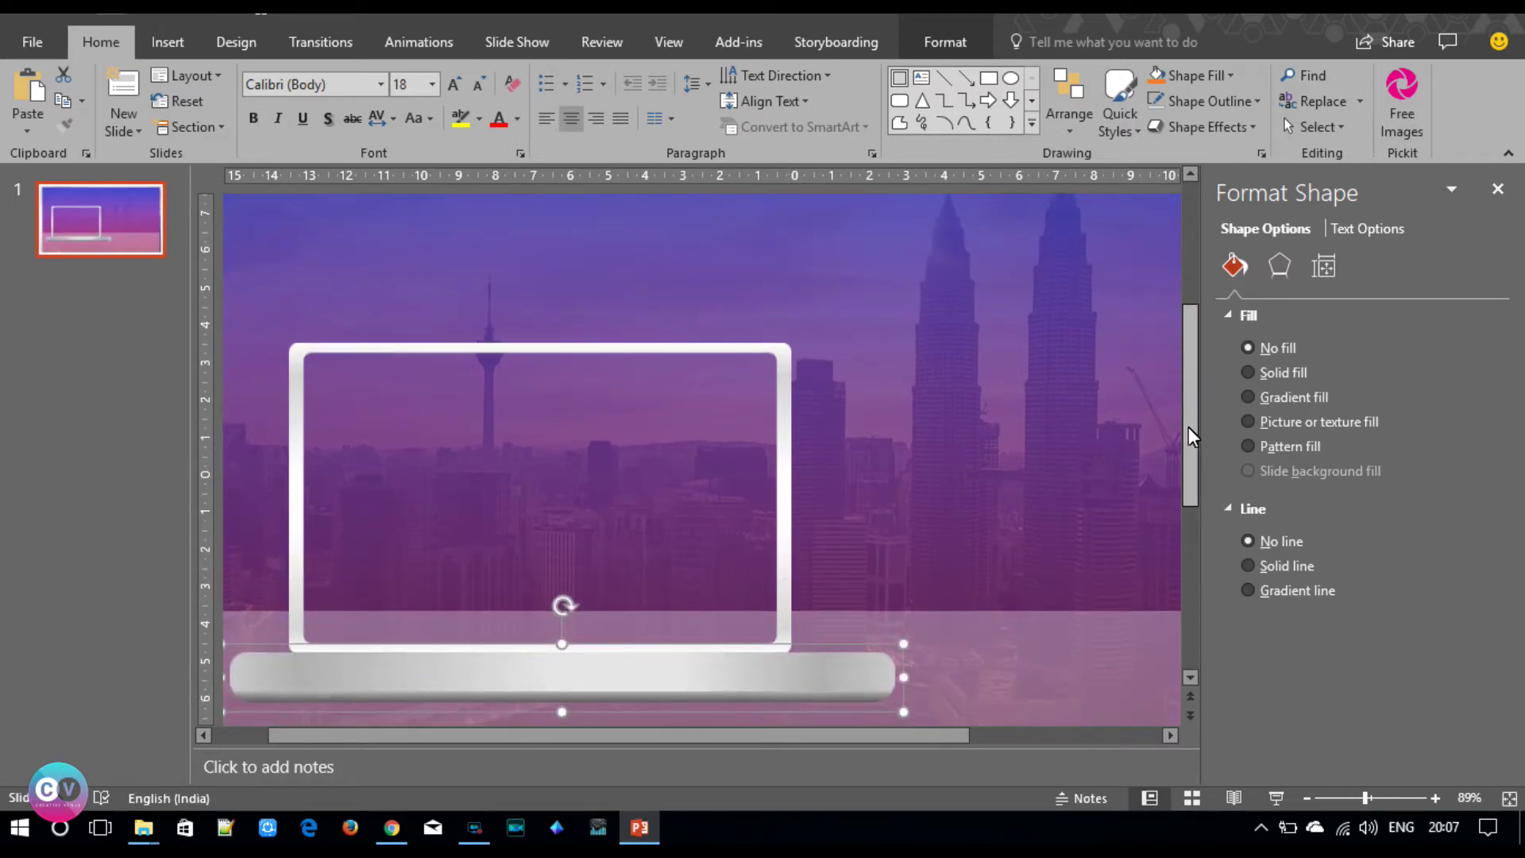
{"action": "scroll", "coordinate": [1194, 454], "scroll_direction": "down", "scroll_amount": 1}
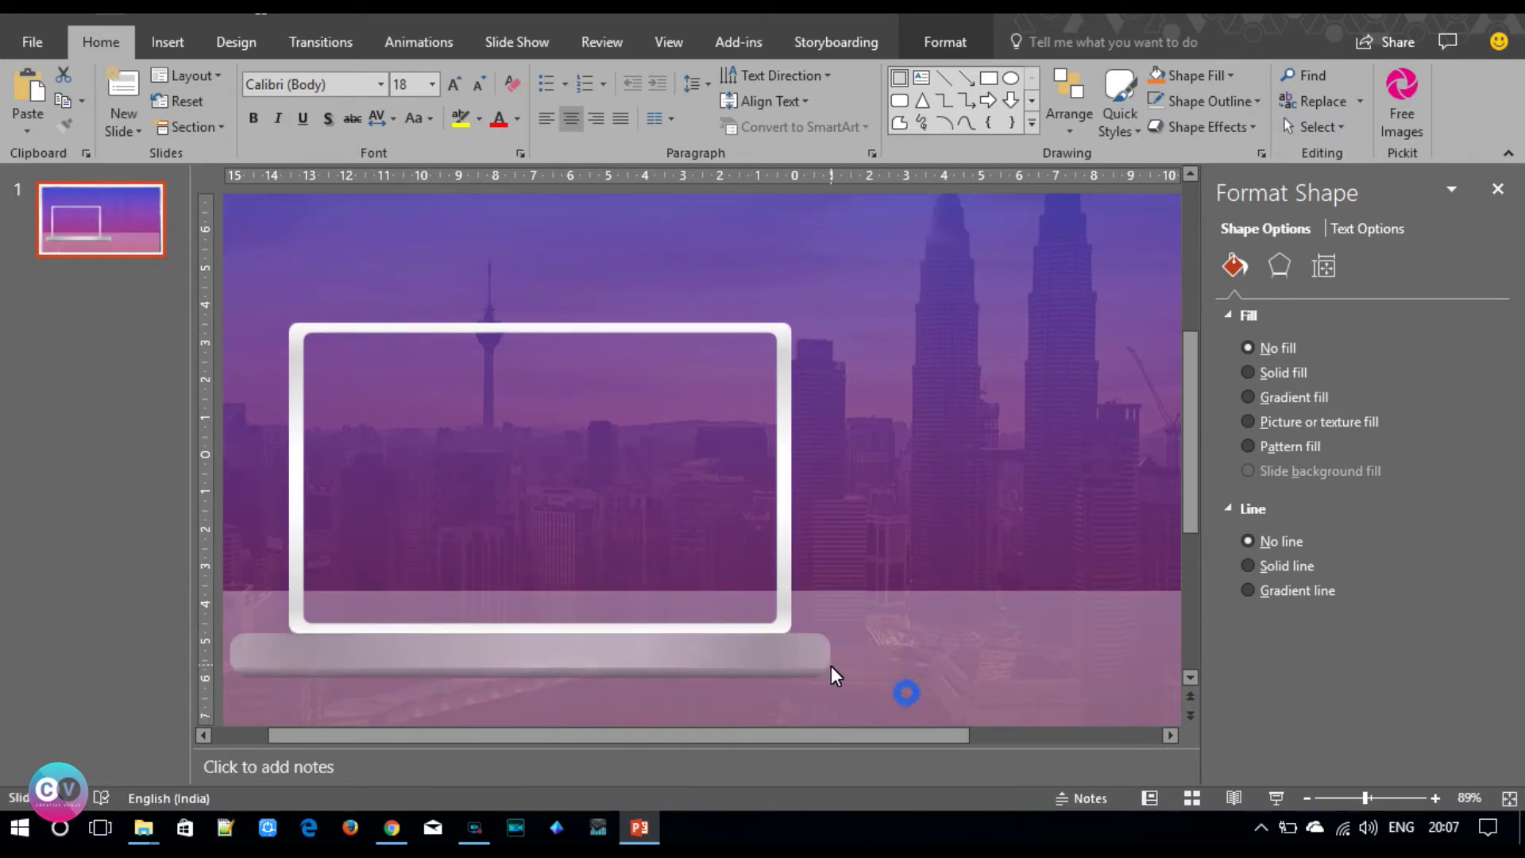
- Resize the grouped bar into a thin base spanning beneath the laptop frame
{"action": "left_click_drag", "start_coordinate": [905, 691], "coordinate": [723, 664]}
{"action": "left_click_drag", "start_coordinate": [584, 652], "coordinate": [631, 658]}
{"action": "left_click", "coordinate": [623, 660]}
{"action": "mouse_move", "coordinate": [761, 651]}
{"action": "left_mouse_down"}
{"action": "mouse_move", "coordinate": [812, 650]}
{"action": "mouse_move", "coordinate": [726, 652]}
{"action": "left_mouse_up"}
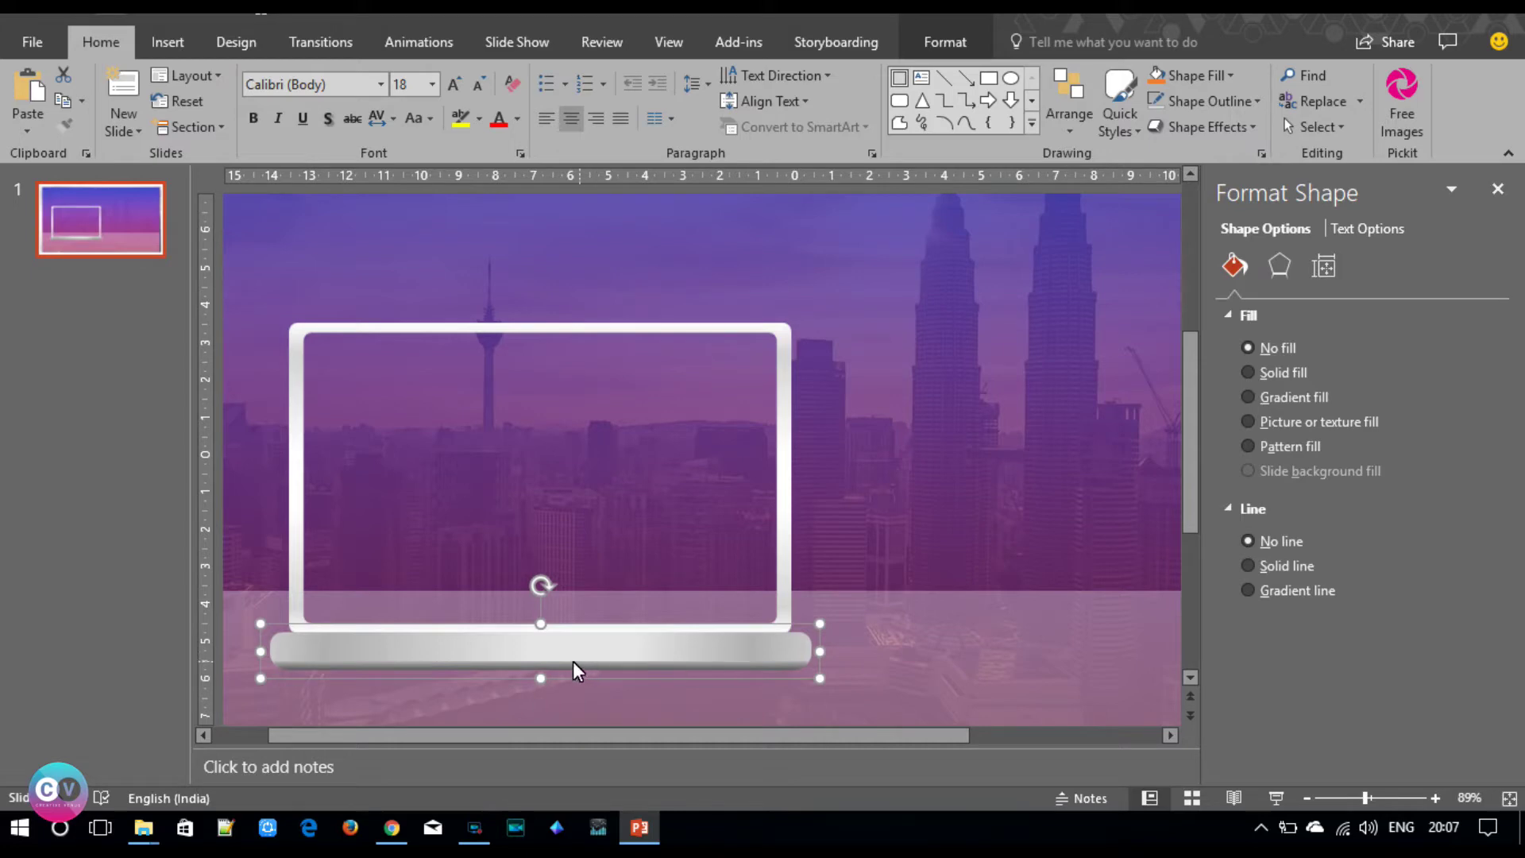
{"action": "left_click_drag", "start_coordinate": [540, 679], "coordinate": [539, 657]}
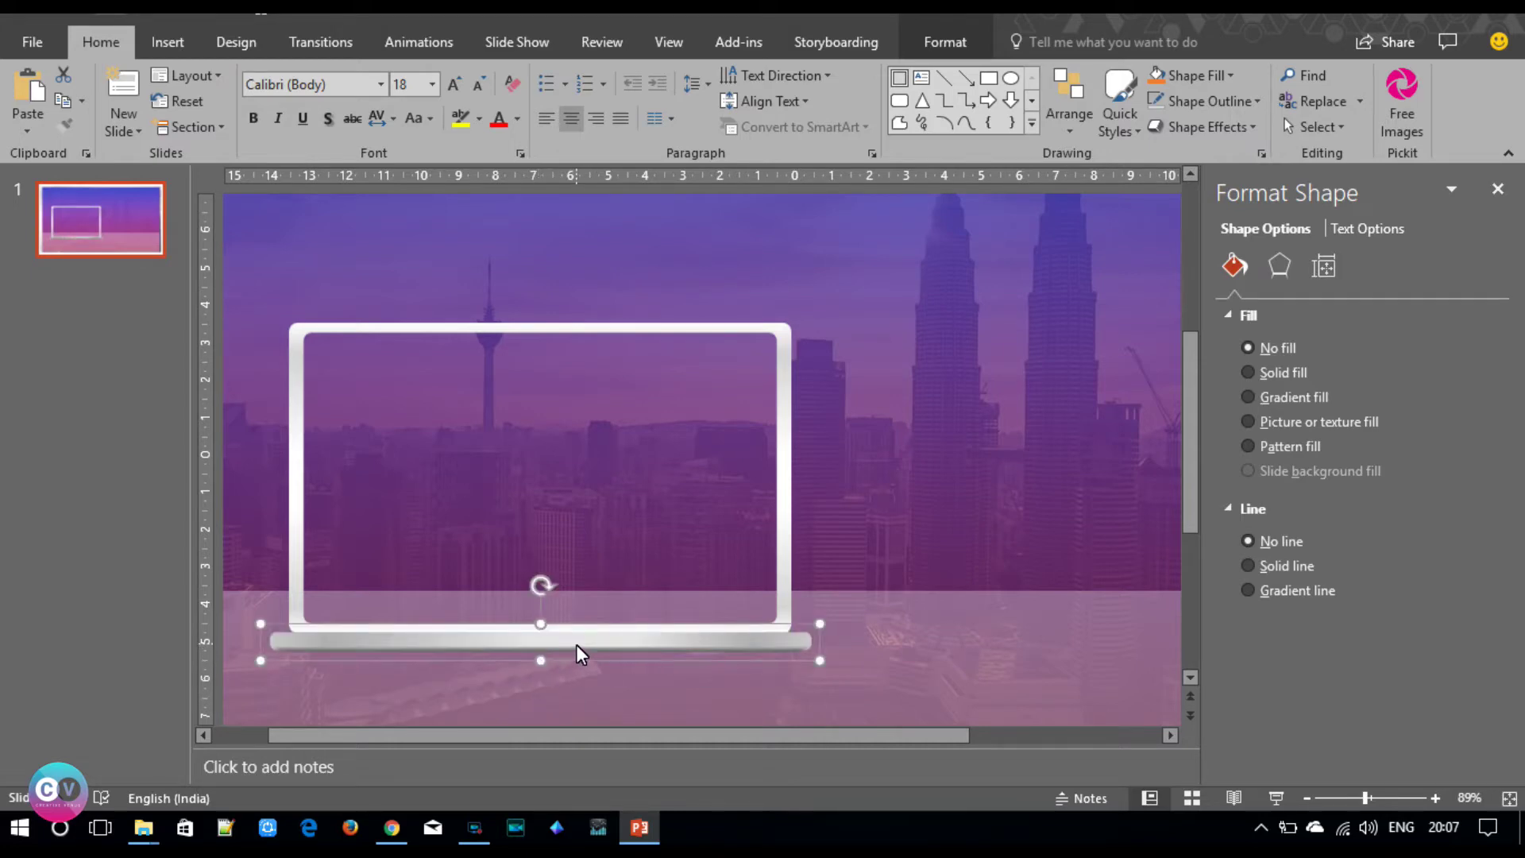
- Give the laptop frame a solid black fill
{"action": "left_click", "coordinate": [784, 568]}
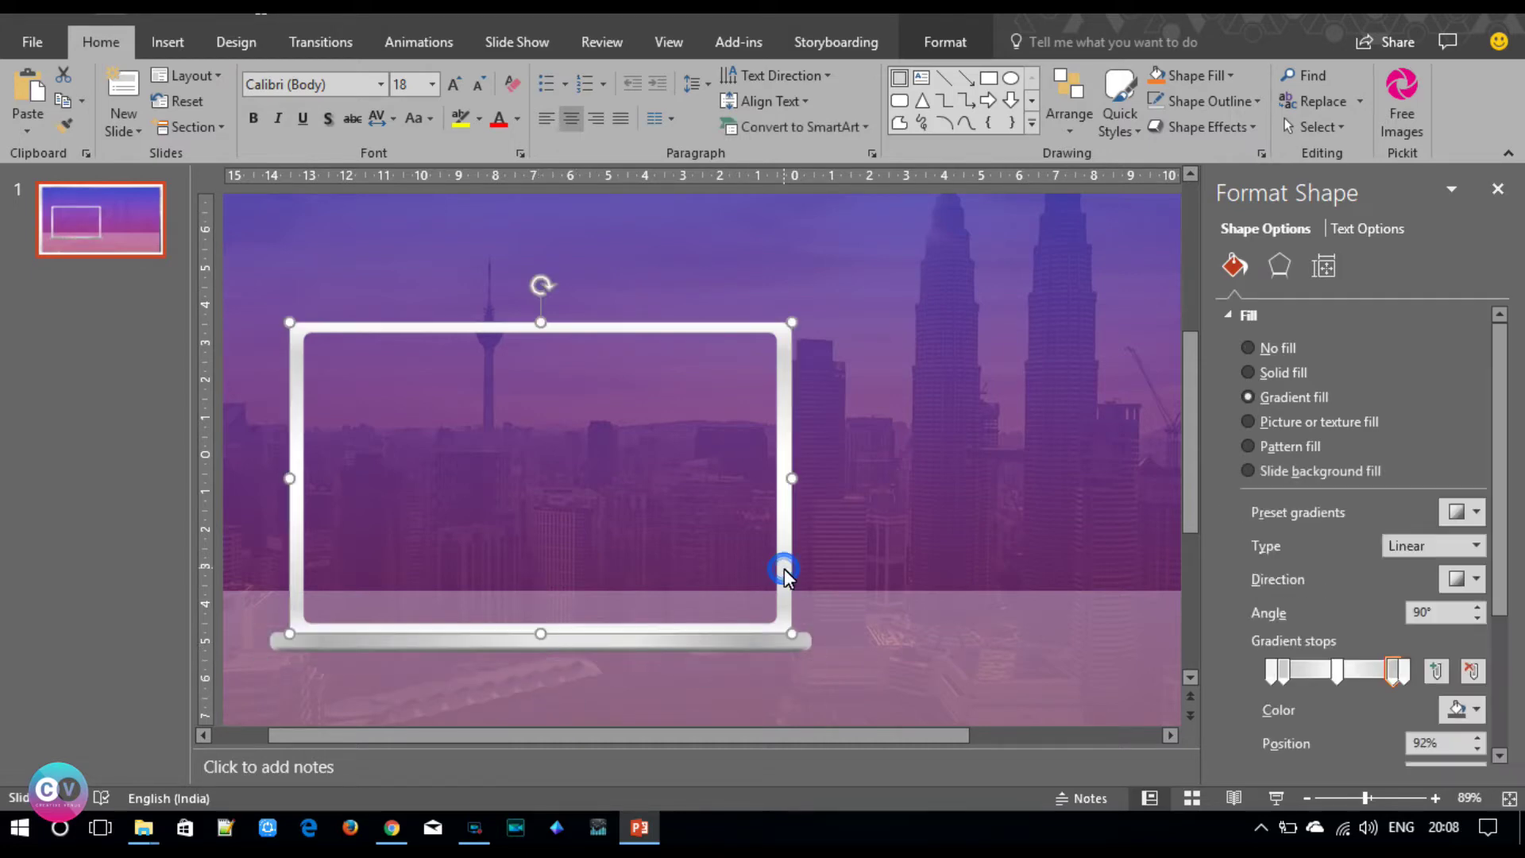
{"action": "left_click", "coordinate": [1296, 374]}
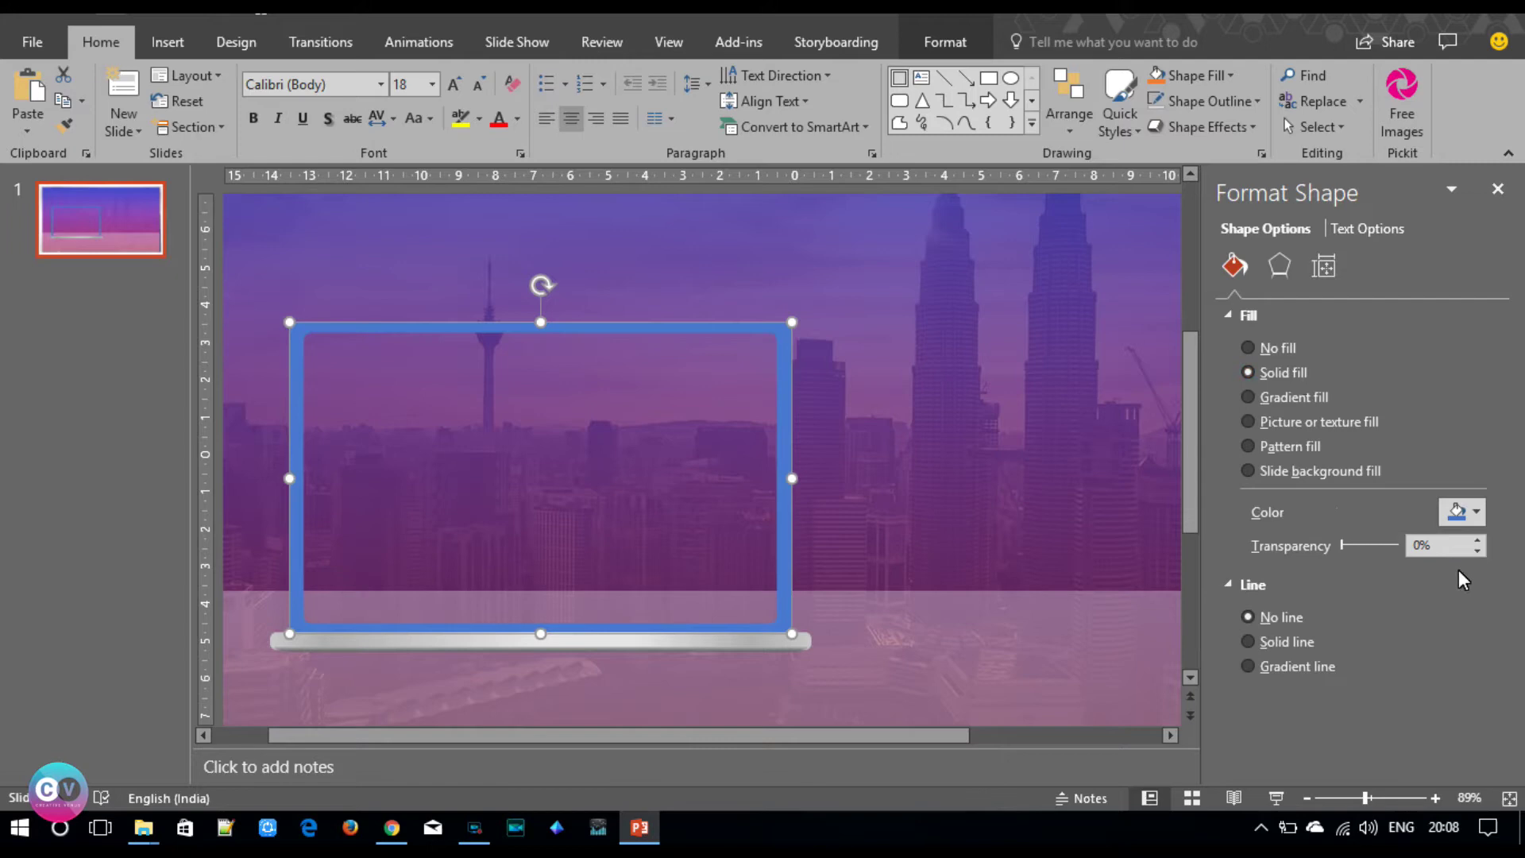
{"action": "left_click", "coordinate": [1458, 512]}
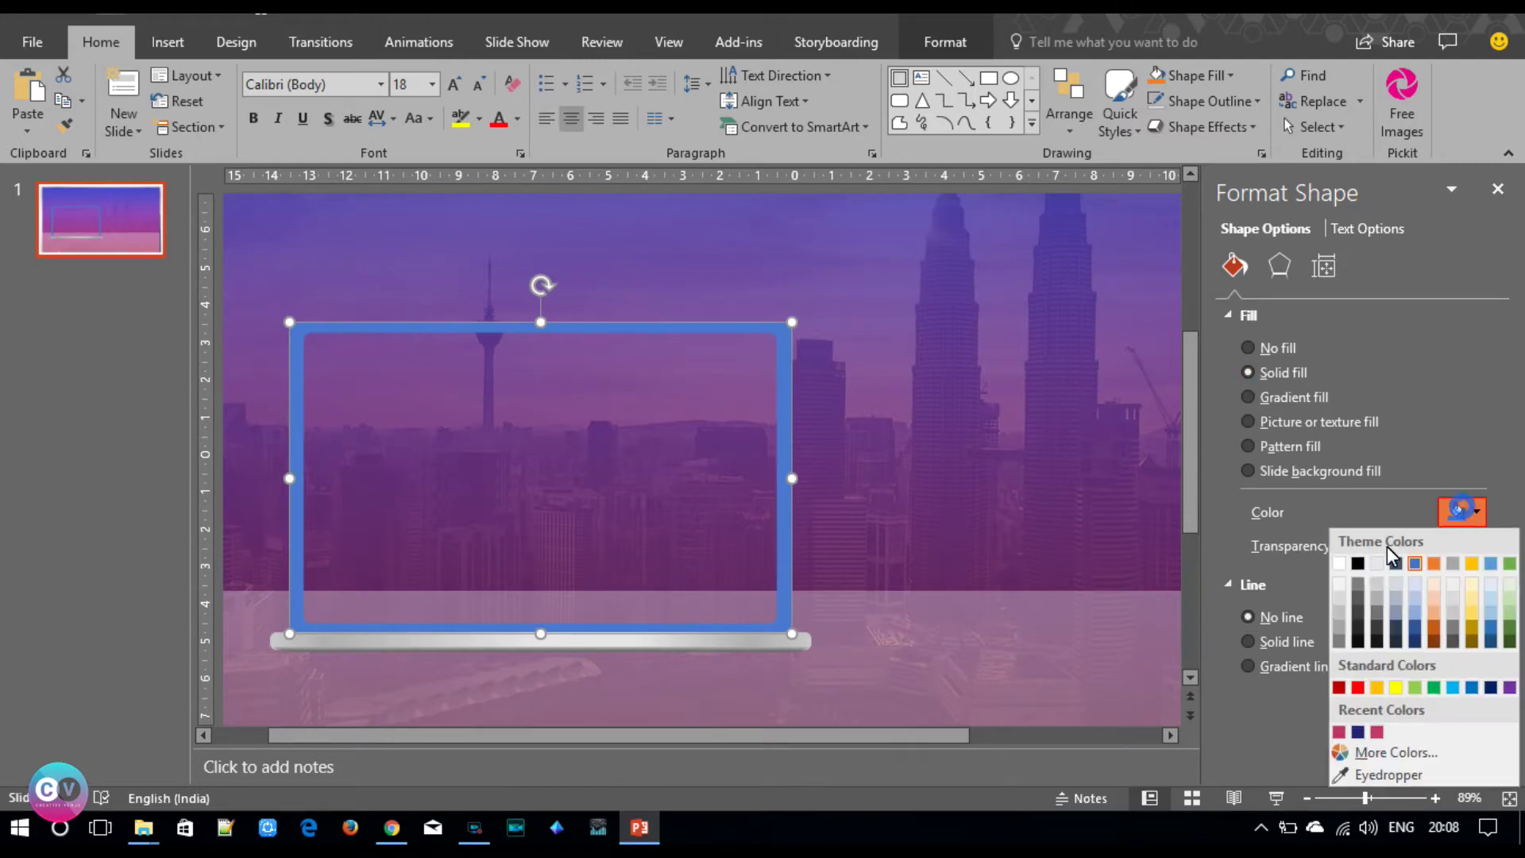
{"action": "left_click", "coordinate": [1356, 629]}
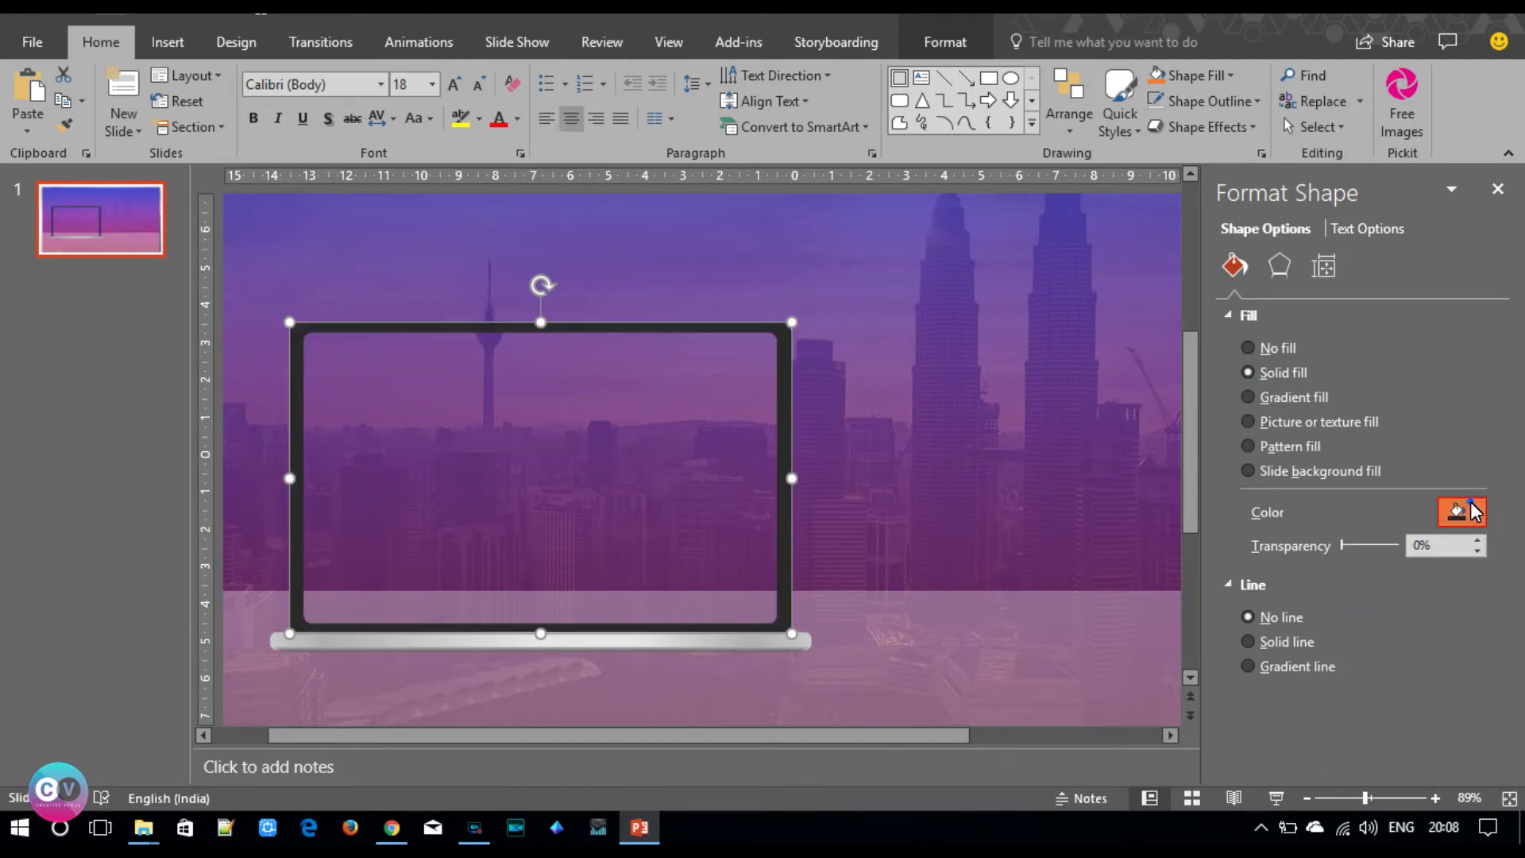
{"action": "left_click", "coordinate": [1461, 512]}
{"action": "left_click", "coordinate": [1357, 644]}
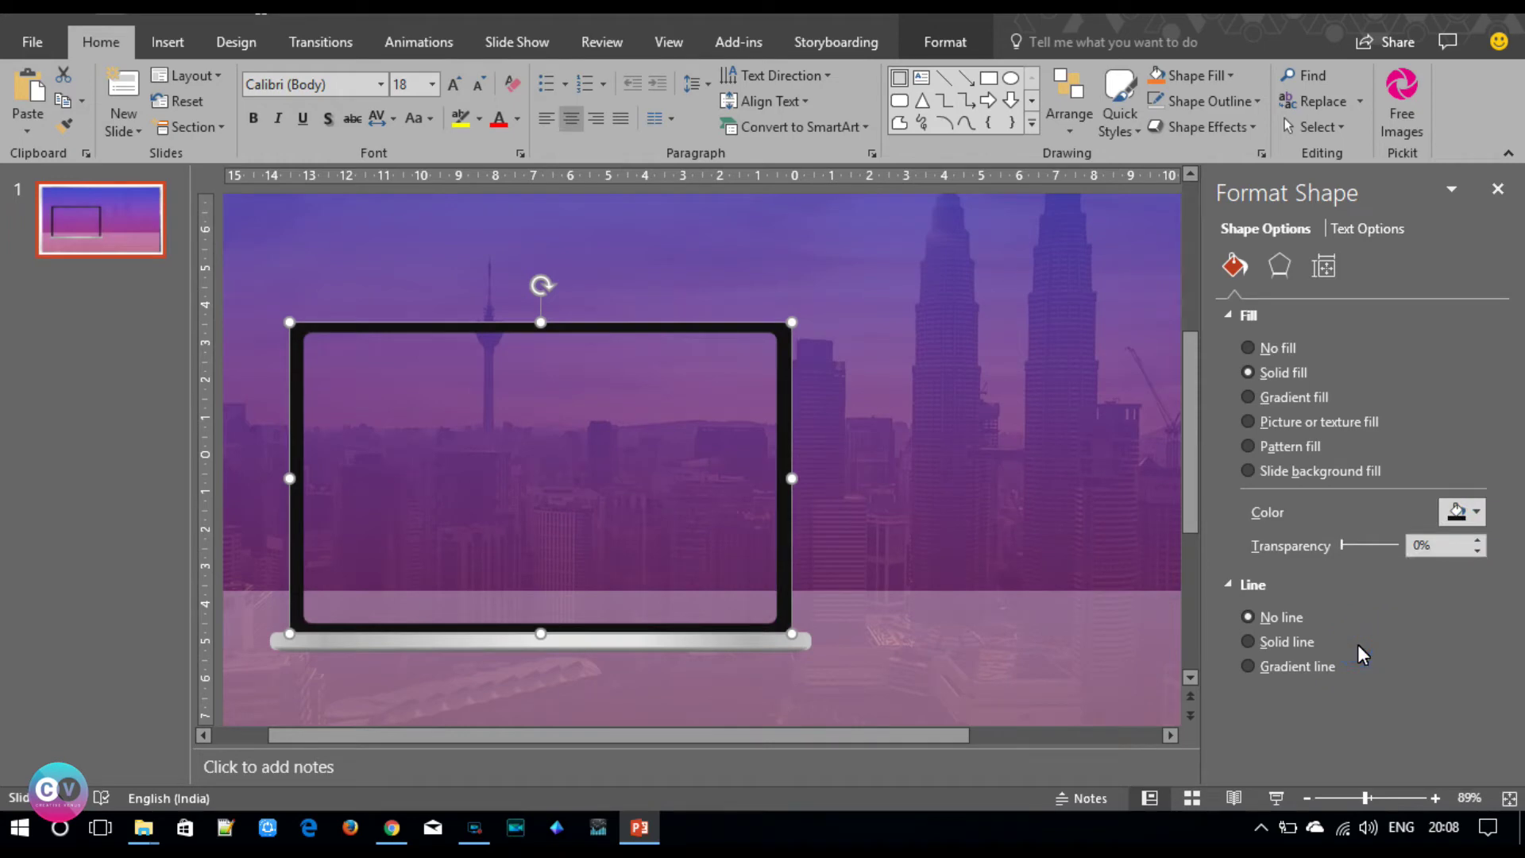
- Switch the frame's outline from a solid line to a gradient line
{"action": "left_click", "coordinate": [1283, 642]}
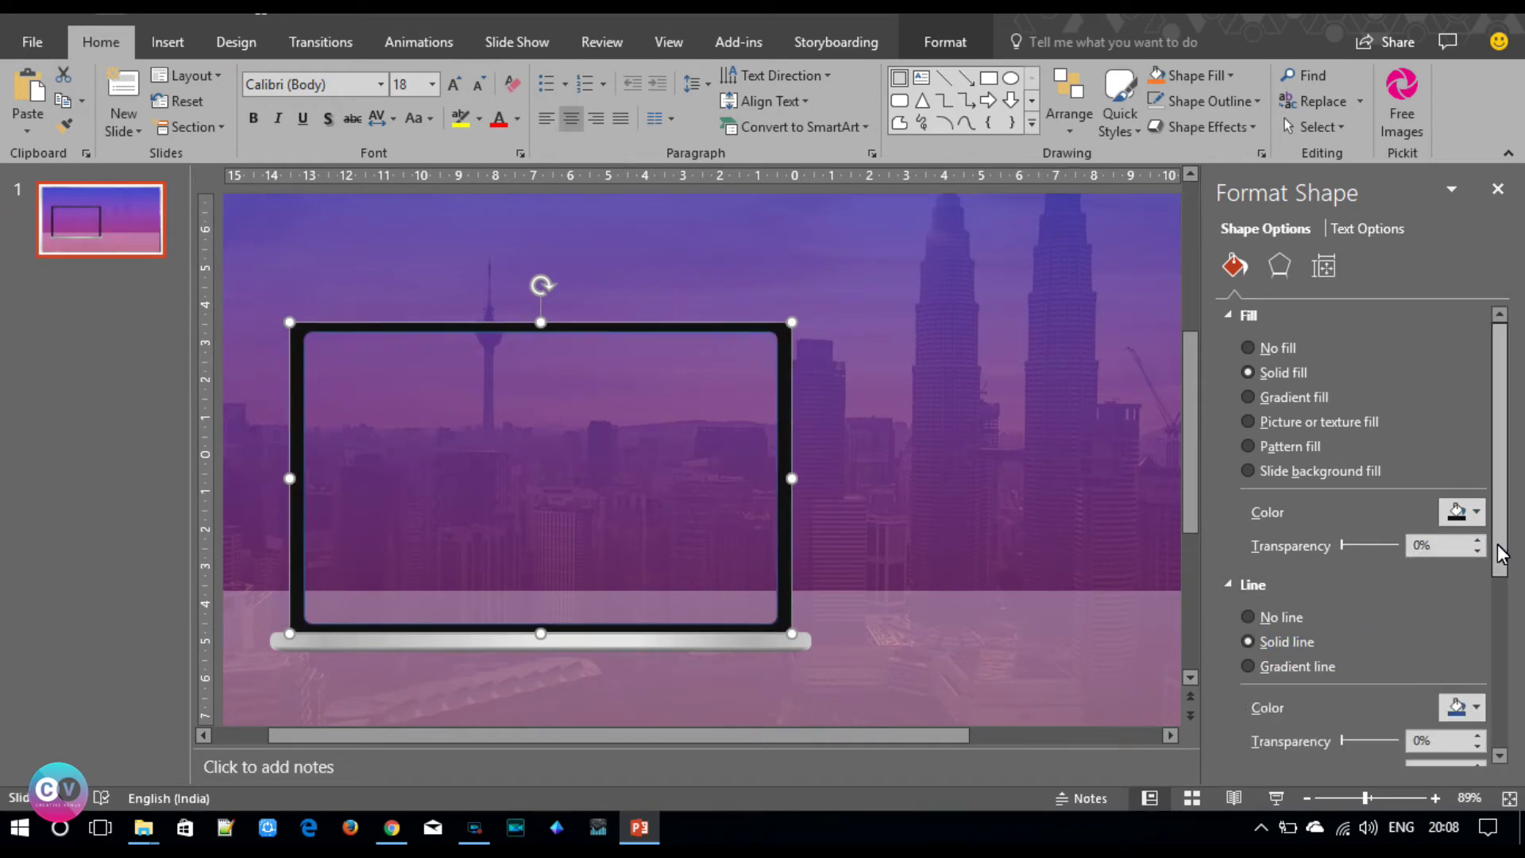
{"action": "left_click_drag", "start_coordinate": [1497, 544], "coordinate": [1501, 608]}
{"action": "left_click", "coordinate": [1457, 613]}
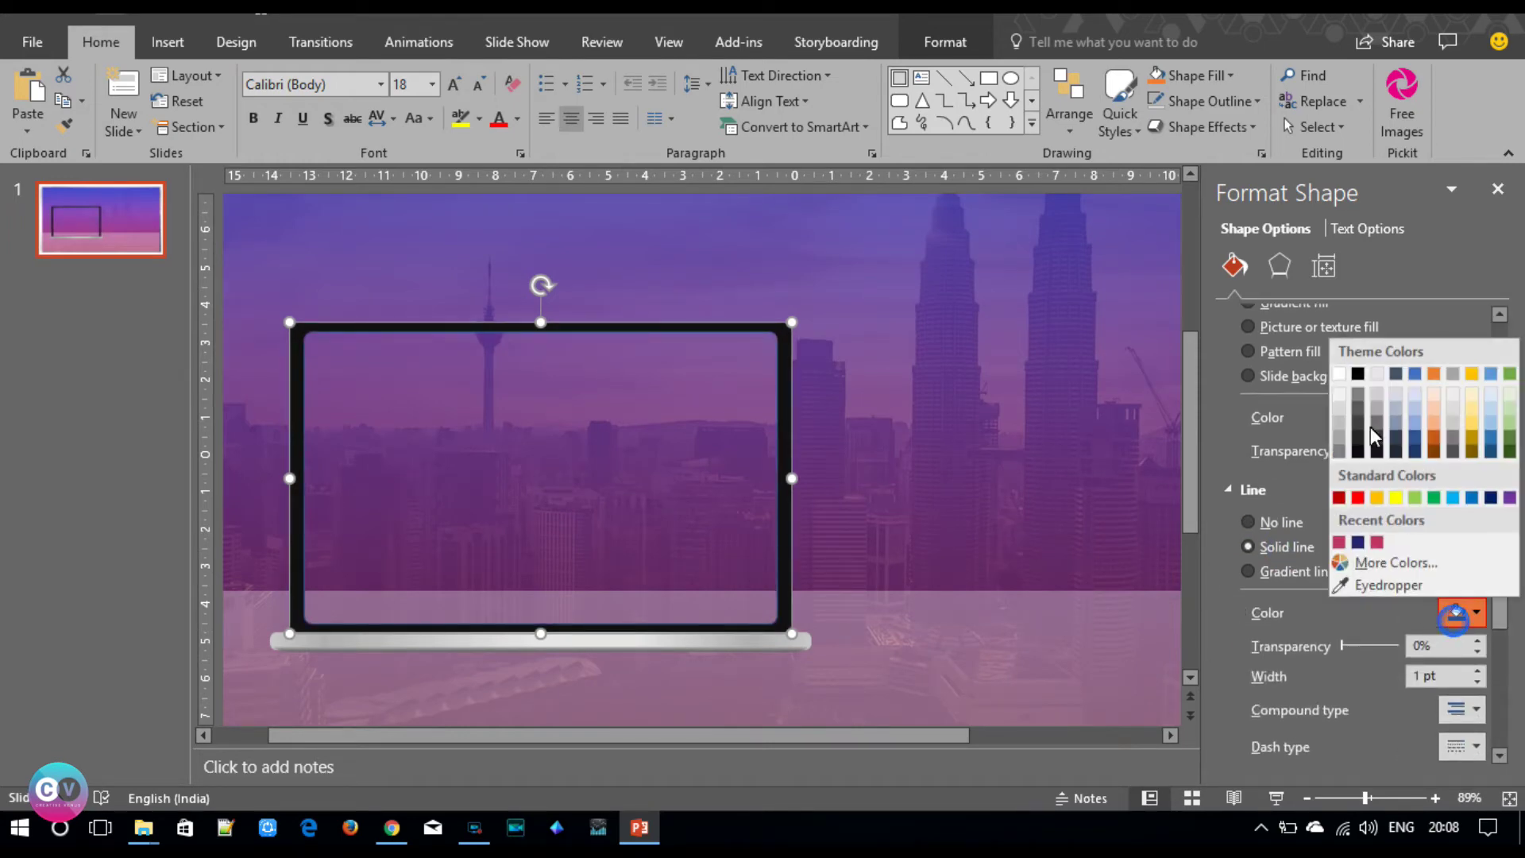
{"action": "left_click", "coordinate": [1326, 608]}
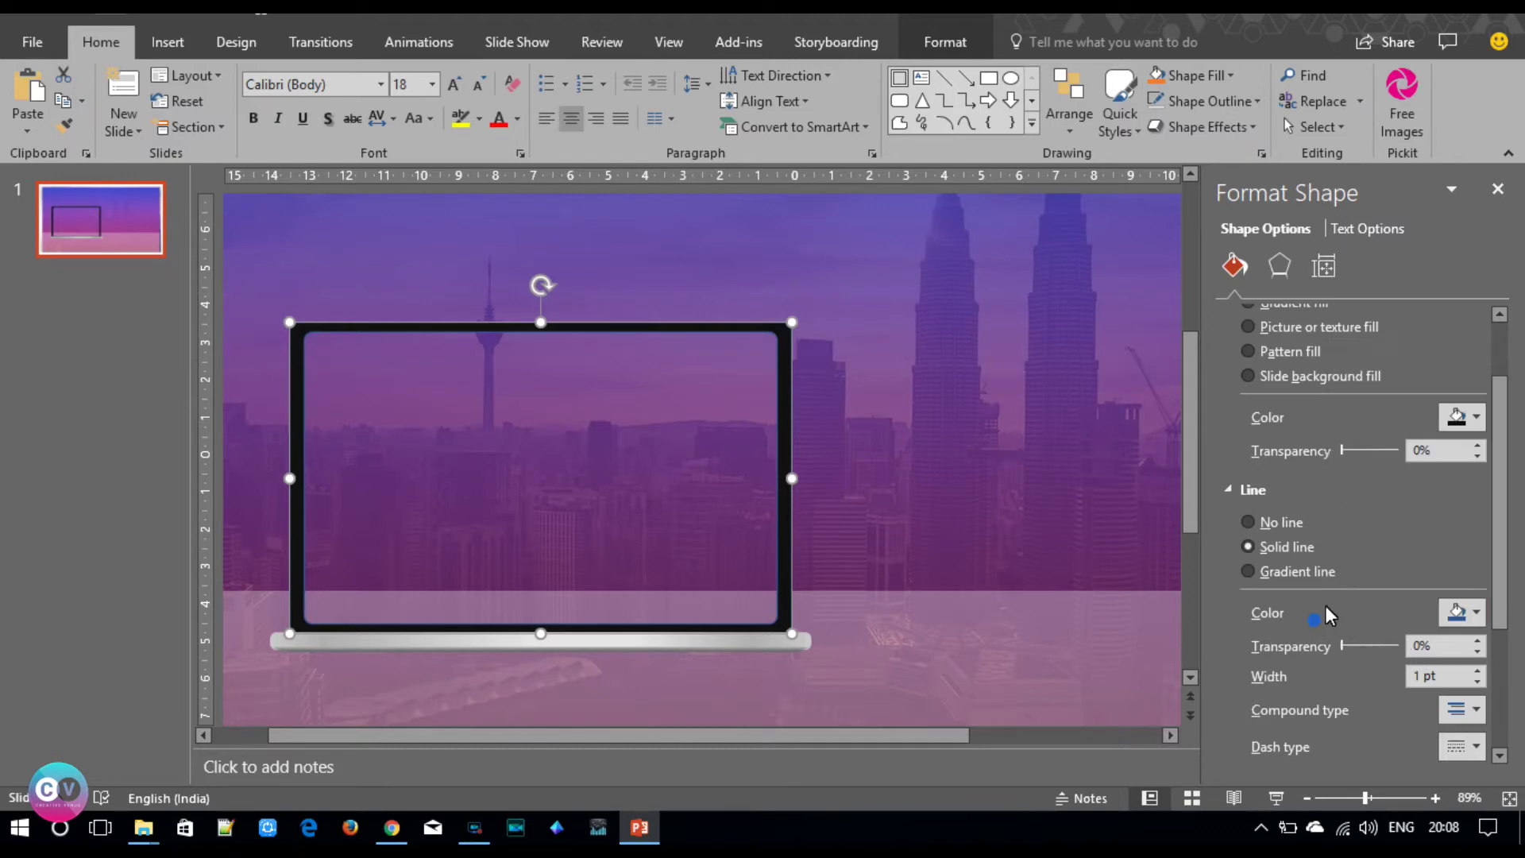
{"action": "left_click", "coordinate": [1294, 571]}
{"action": "left_click_drag", "start_coordinate": [1501, 524], "coordinate": [1507, 588]}
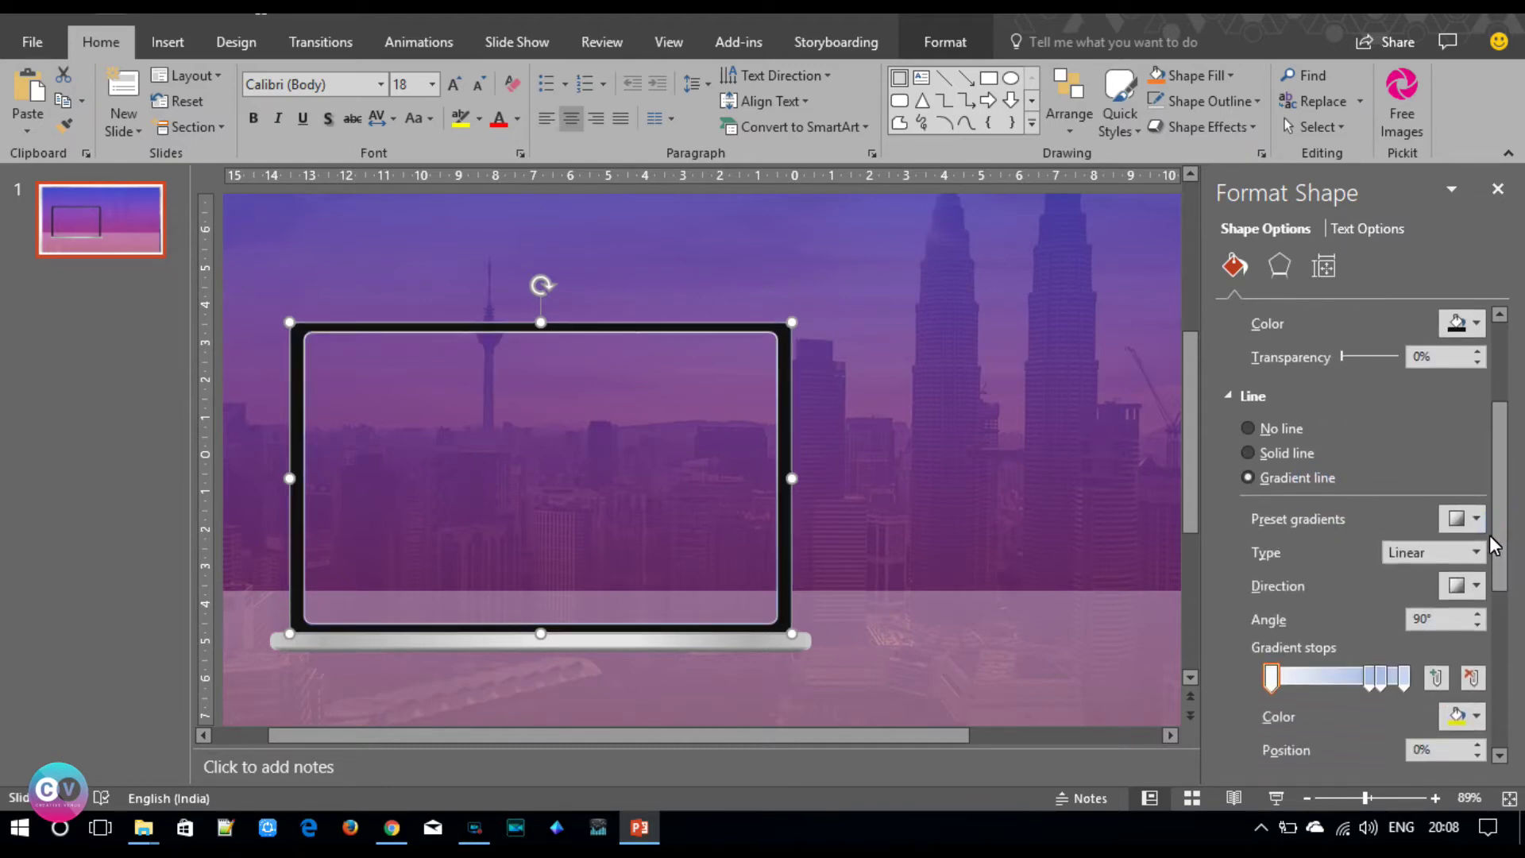
- Replace the outline's middle gradient stops and give both end stops a light colour
{"action": "left_click", "coordinate": [1471, 679]}
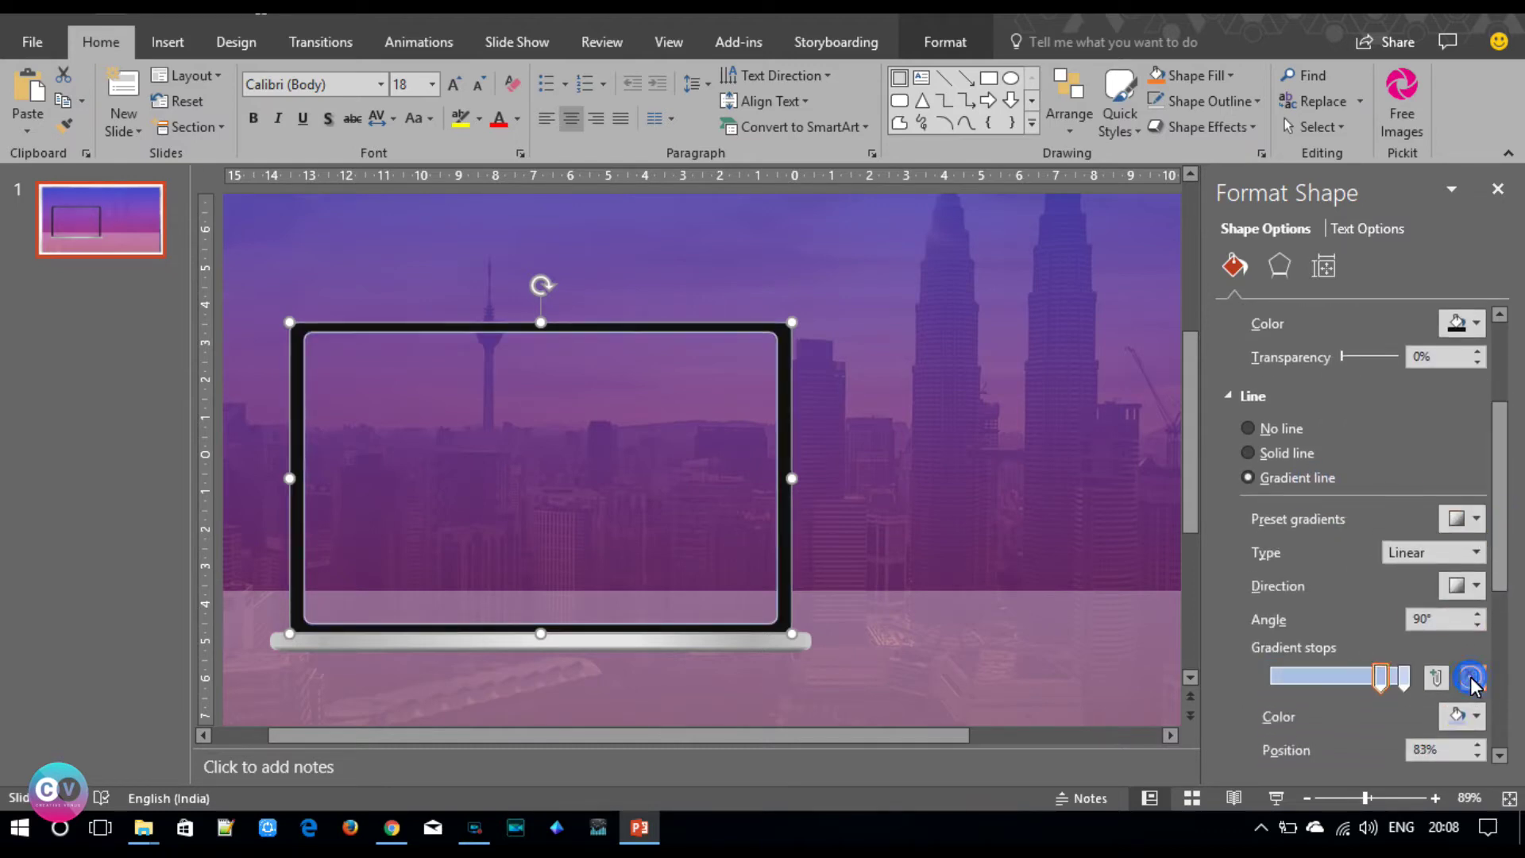
{"action": "left_click", "coordinate": [1471, 679]}
{"action": "left_click", "coordinate": [1471, 679]}
{"action": "left_click", "coordinate": [1298, 677]}
{"action": "left_click", "coordinate": [1376, 677]}
{"action": "left_click", "coordinate": [1403, 677]}
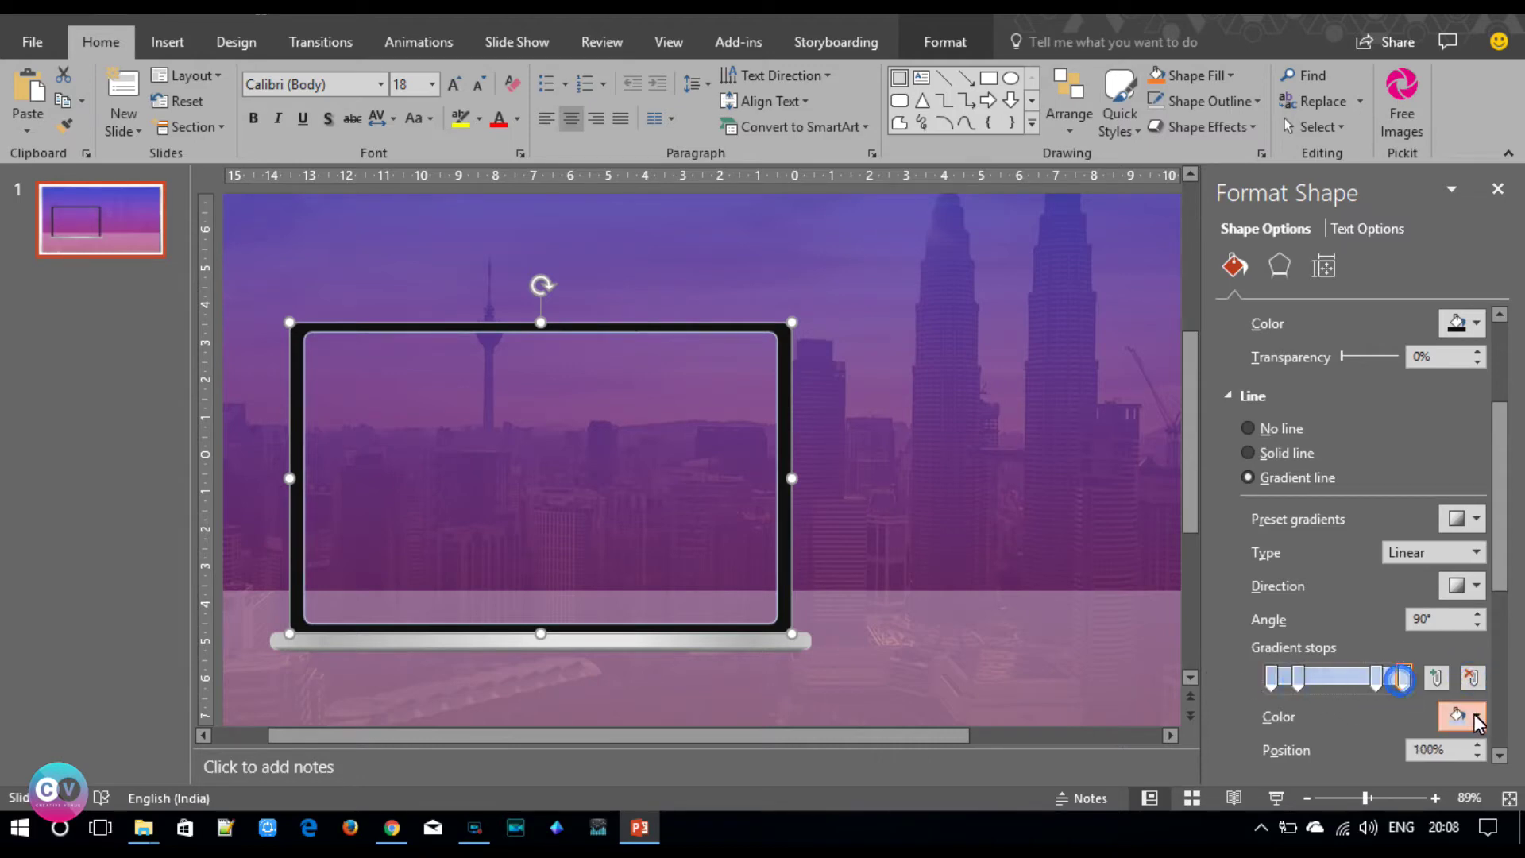
{"action": "left_click", "coordinate": [1465, 715]}
{"action": "left_click", "coordinate": [1339, 511]}
{"action": "left_click", "coordinate": [1271, 677]}
{"action": "left_click", "coordinate": [1466, 716]}
{"action": "left_click", "coordinate": [1339, 511]}
- Colour the 21% and 79% outline gradient stops grey
{"action": "left_click", "coordinate": [1298, 677]}
{"action": "left_click", "coordinate": [1465, 715]}
{"action": "left_click", "coordinate": [1339, 548]}
{"action": "left_click", "coordinate": [1382, 676]}
{"action": "left_click", "coordinate": [1465, 716]}
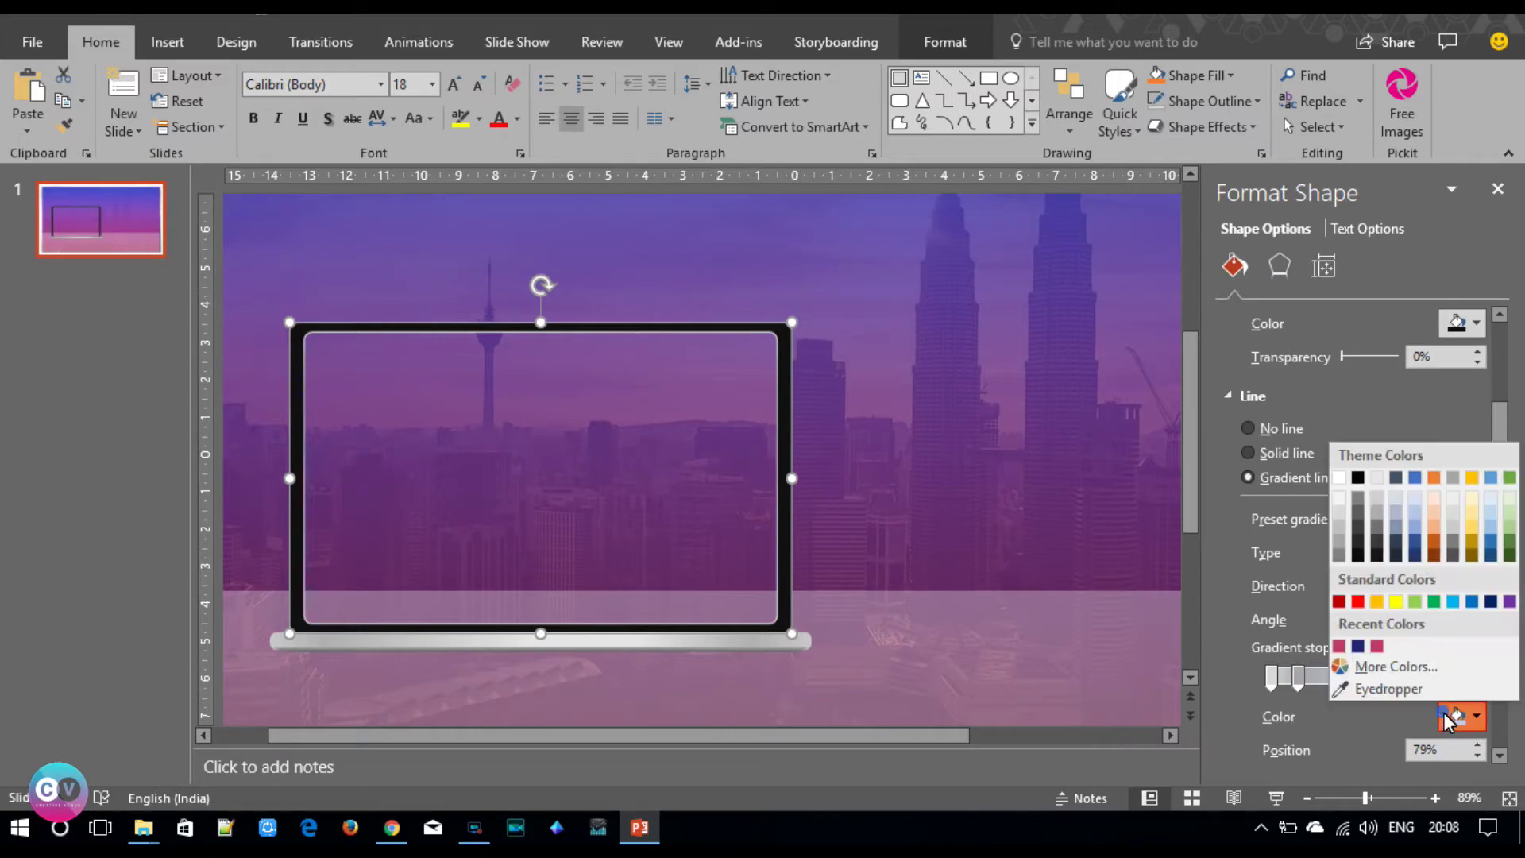
{"action": "left_click", "coordinate": [1339, 530]}
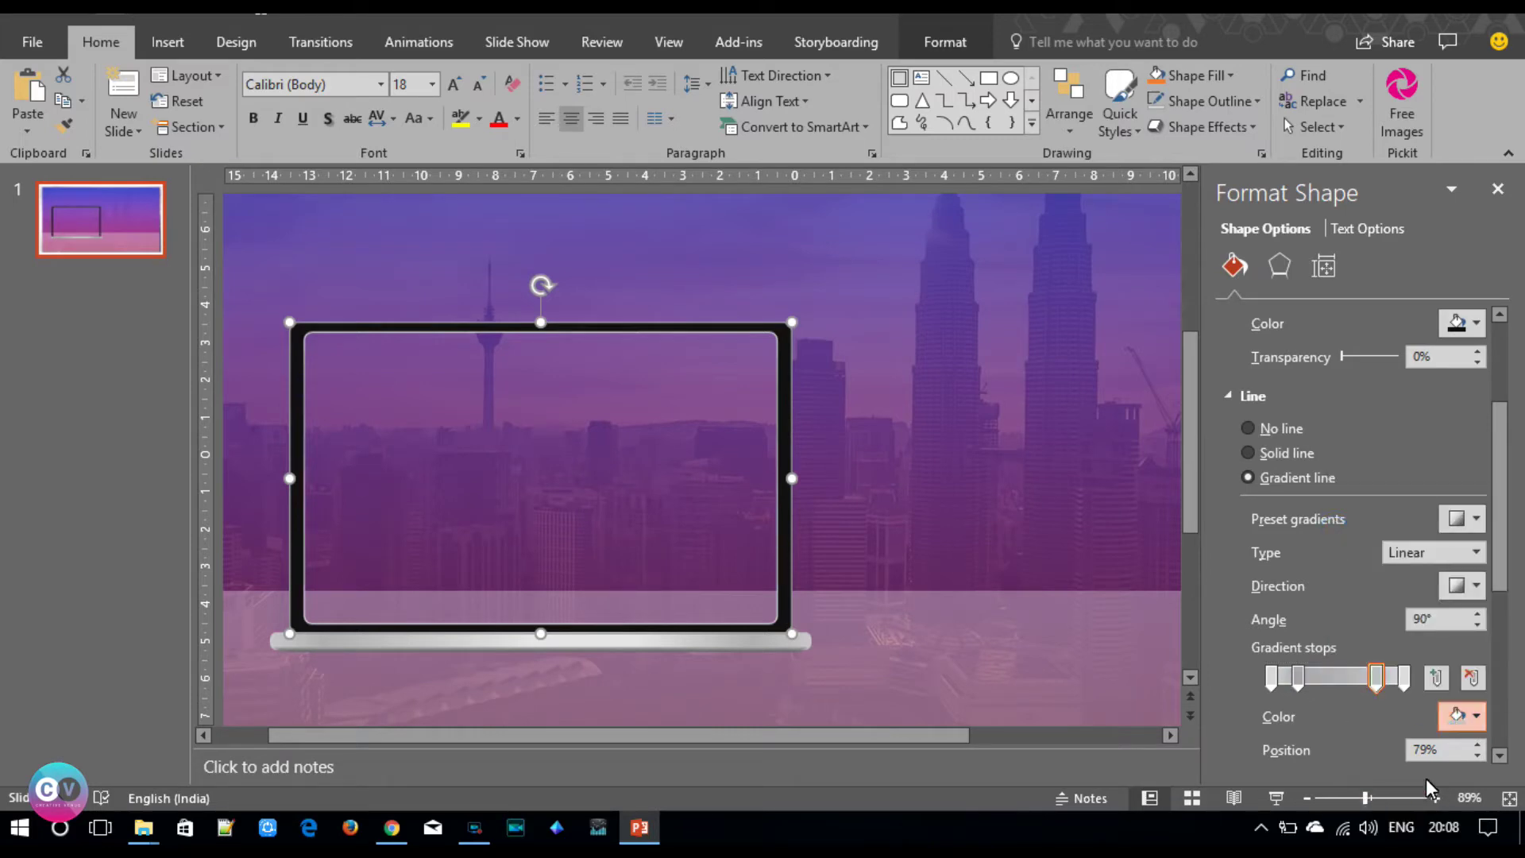
- Thin the frame's gradient outline to 0.5 pt and preview the result
{"action": "left_click_drag", "start_coordinate": [1502, 596], "coordinate": [1501, 627]}
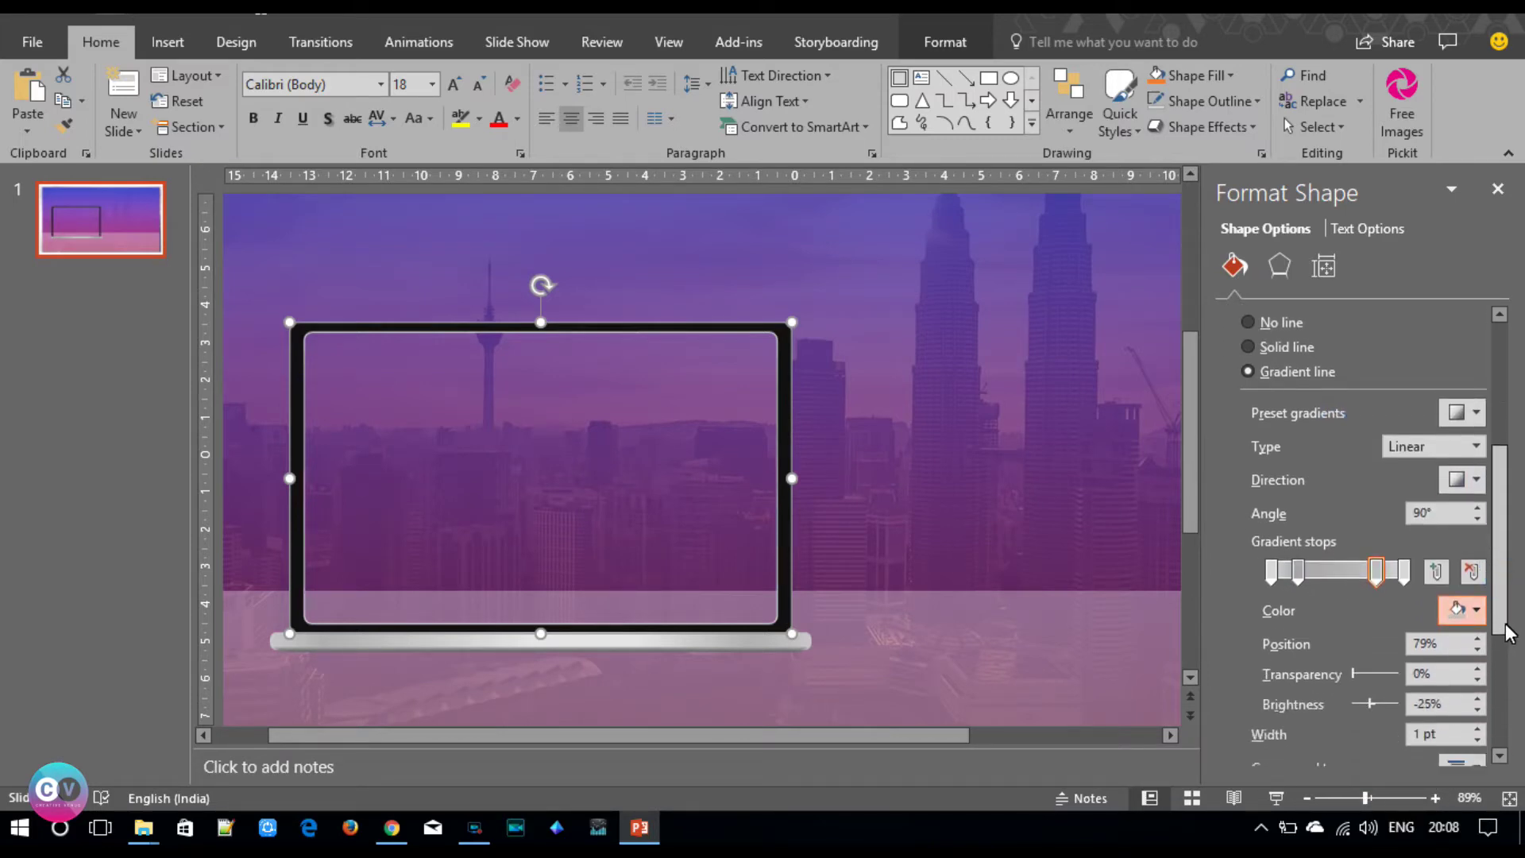
{"action": "left_click", "coordinate": [1476, 742]}
{"action": "left_click", "coordinate": [1477, 741]}
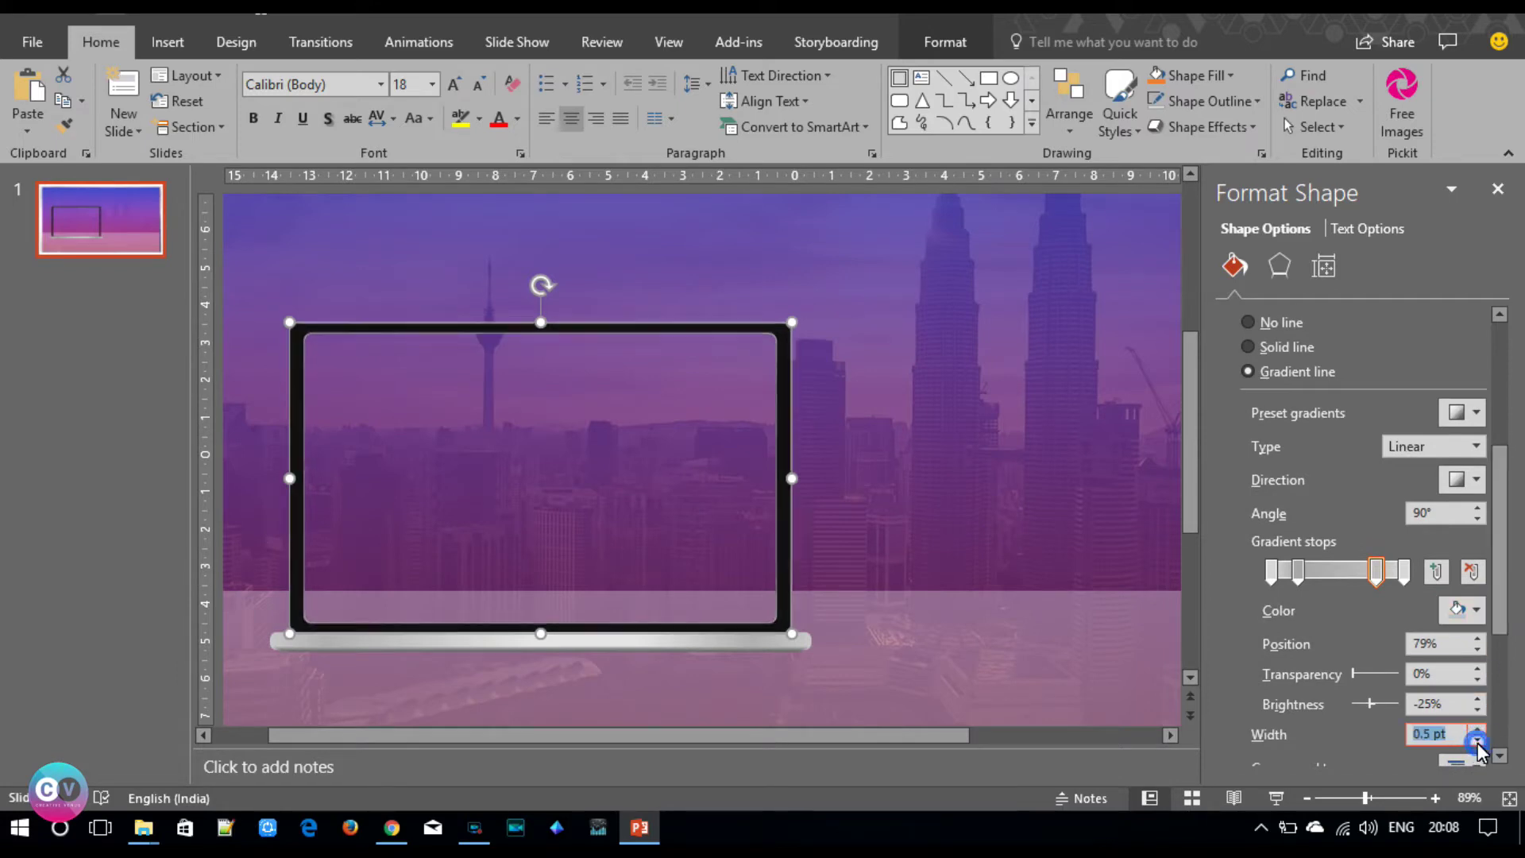
{"action": "left_click", "coordinate": [827, 473]}
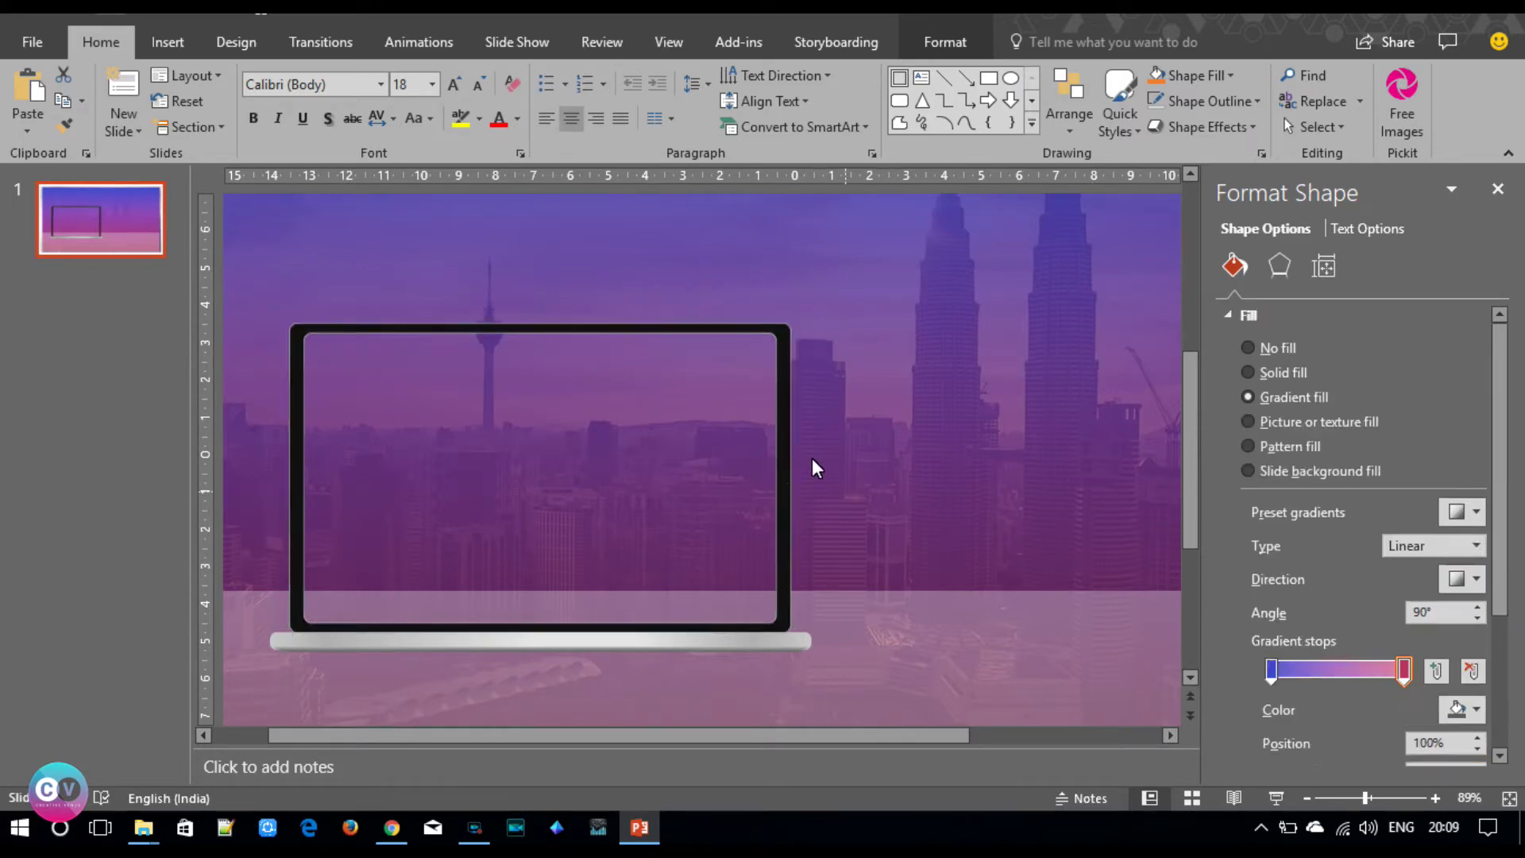
{"action": "left_click", "coordinate": [788, 441]}
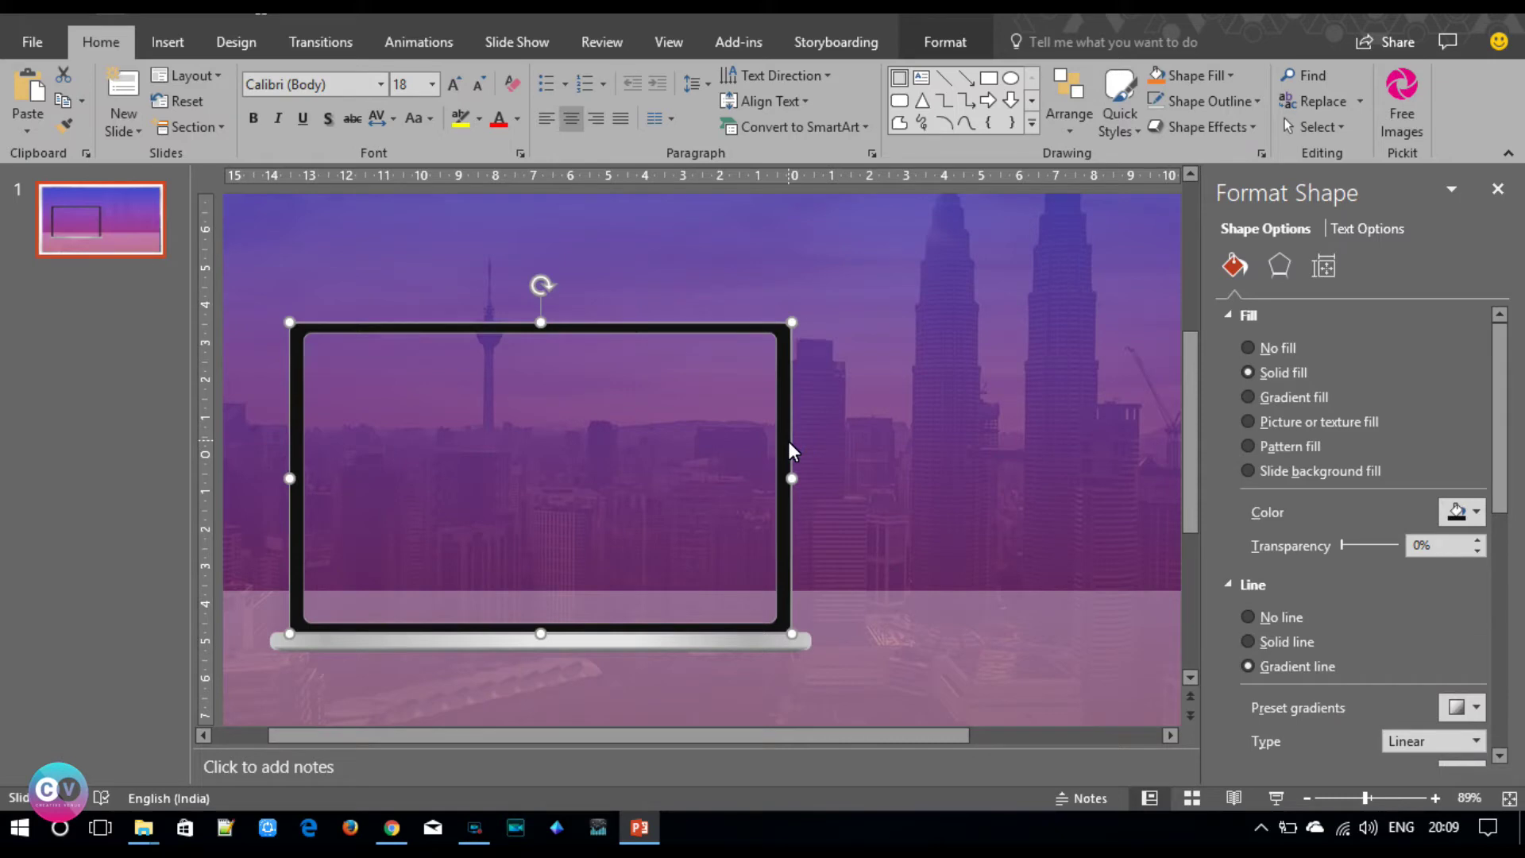
{"action": "left_click", "coordinate": [165, 45]}
- Draw a rounded-rectangle screen inside the black frame, then select it together with the frame
{"action": "left_click", "coordinate": [381, 103]}
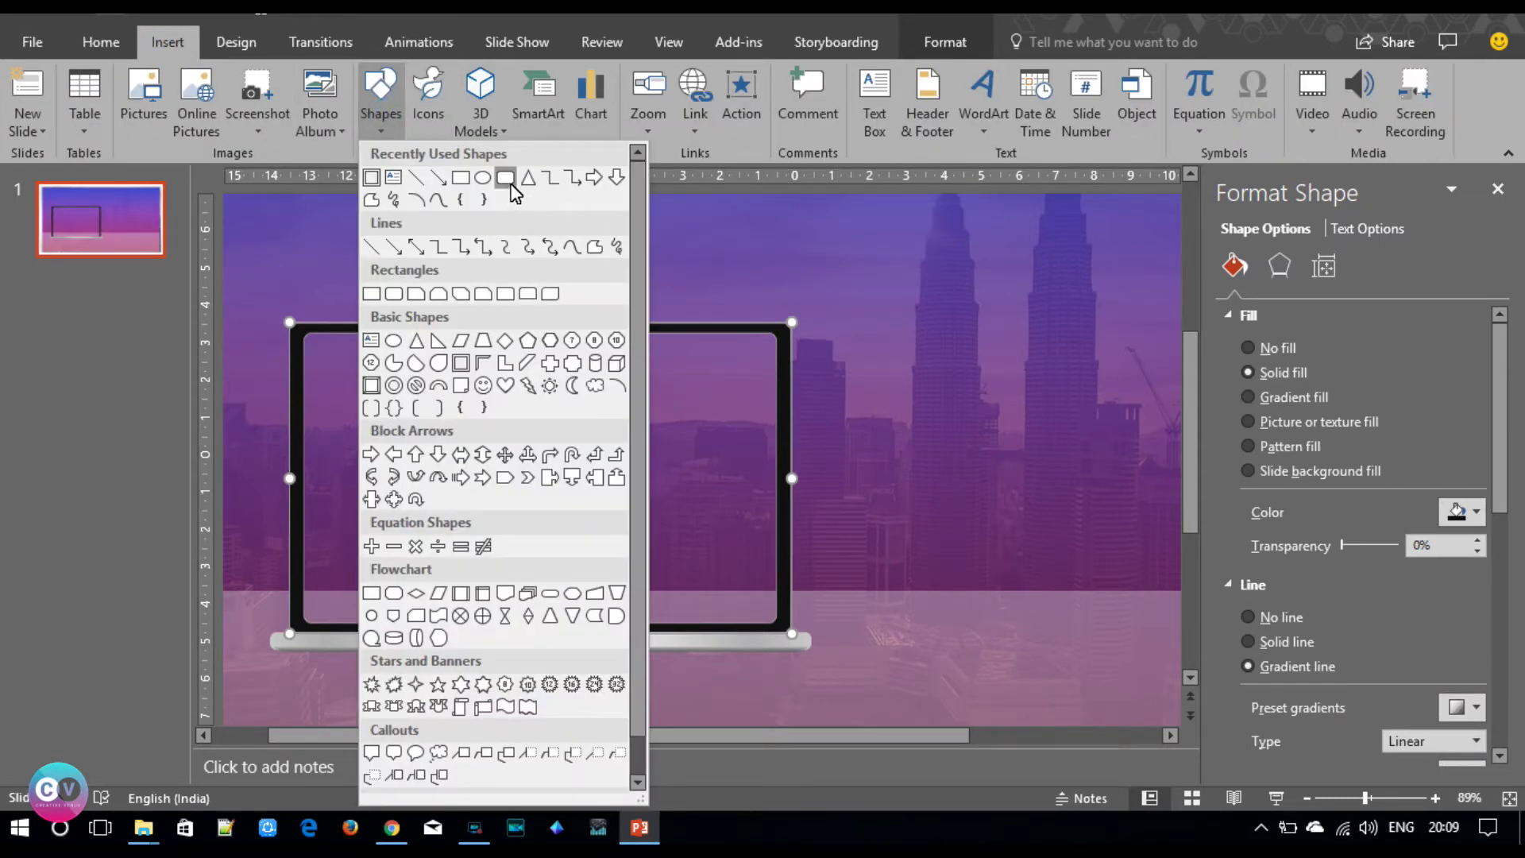
{"action": "left_click", "coordinate": [509, 183]}
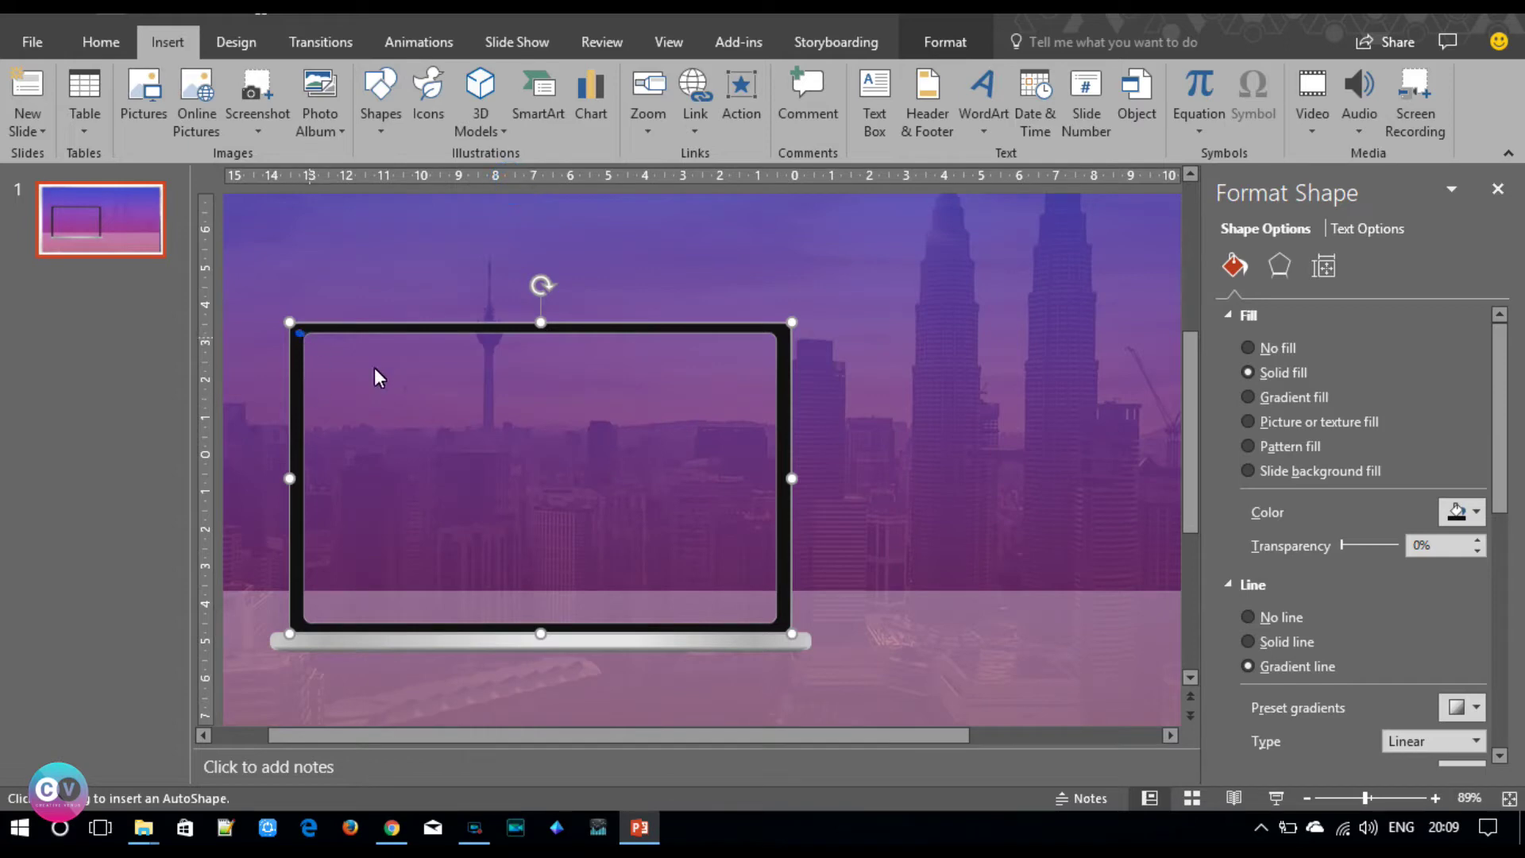
{"action": "left_click_drag", "start_coordinate": [300, 332], "coordinate": [768, 610]}
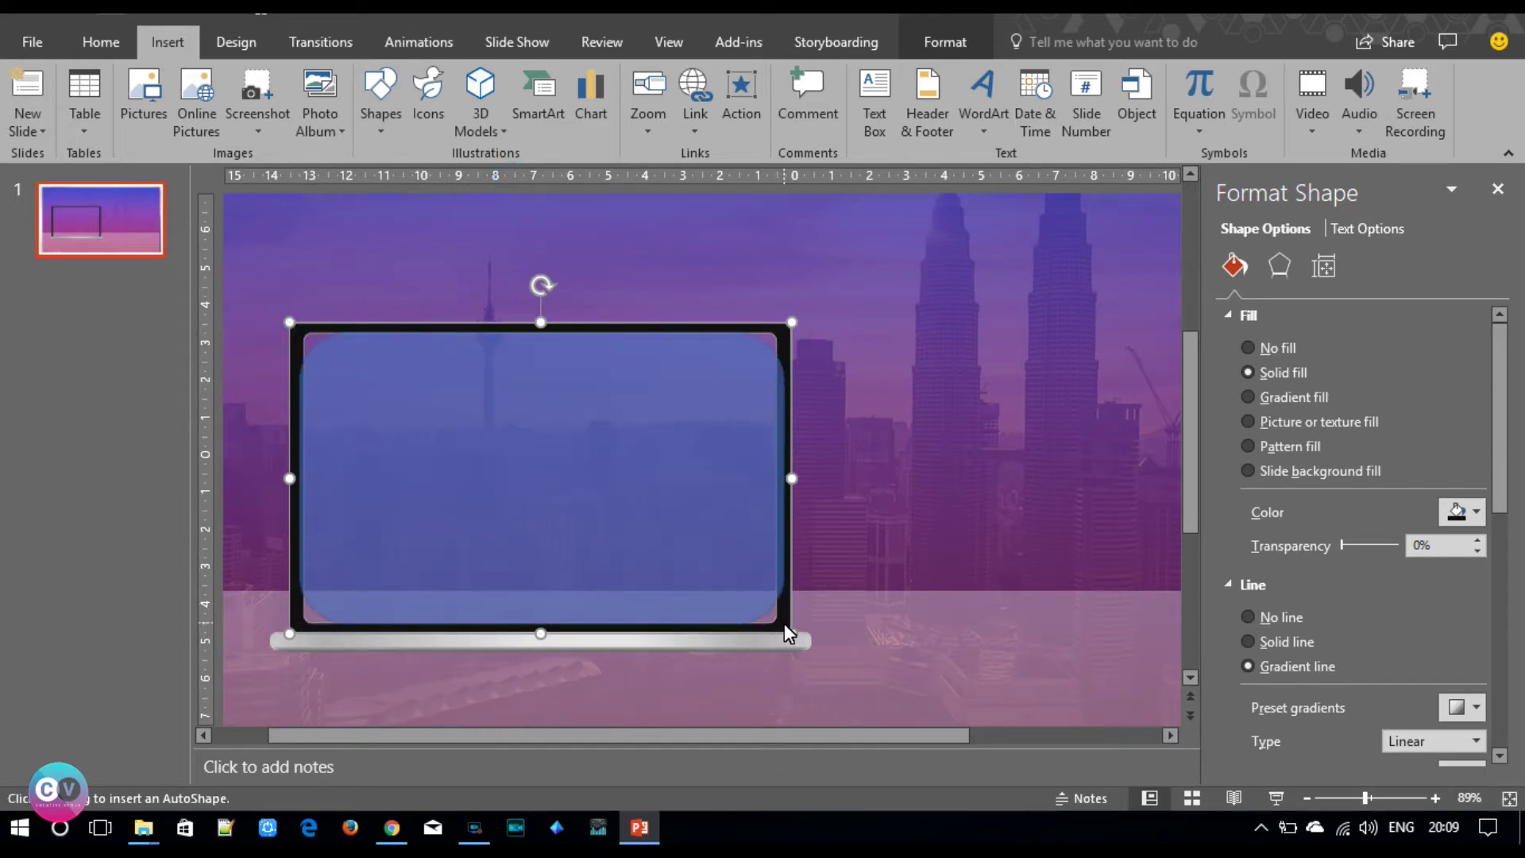
{"action": "left_click_drag", "start_coordinate": [768, 609], "coordinate": [784, 624]}
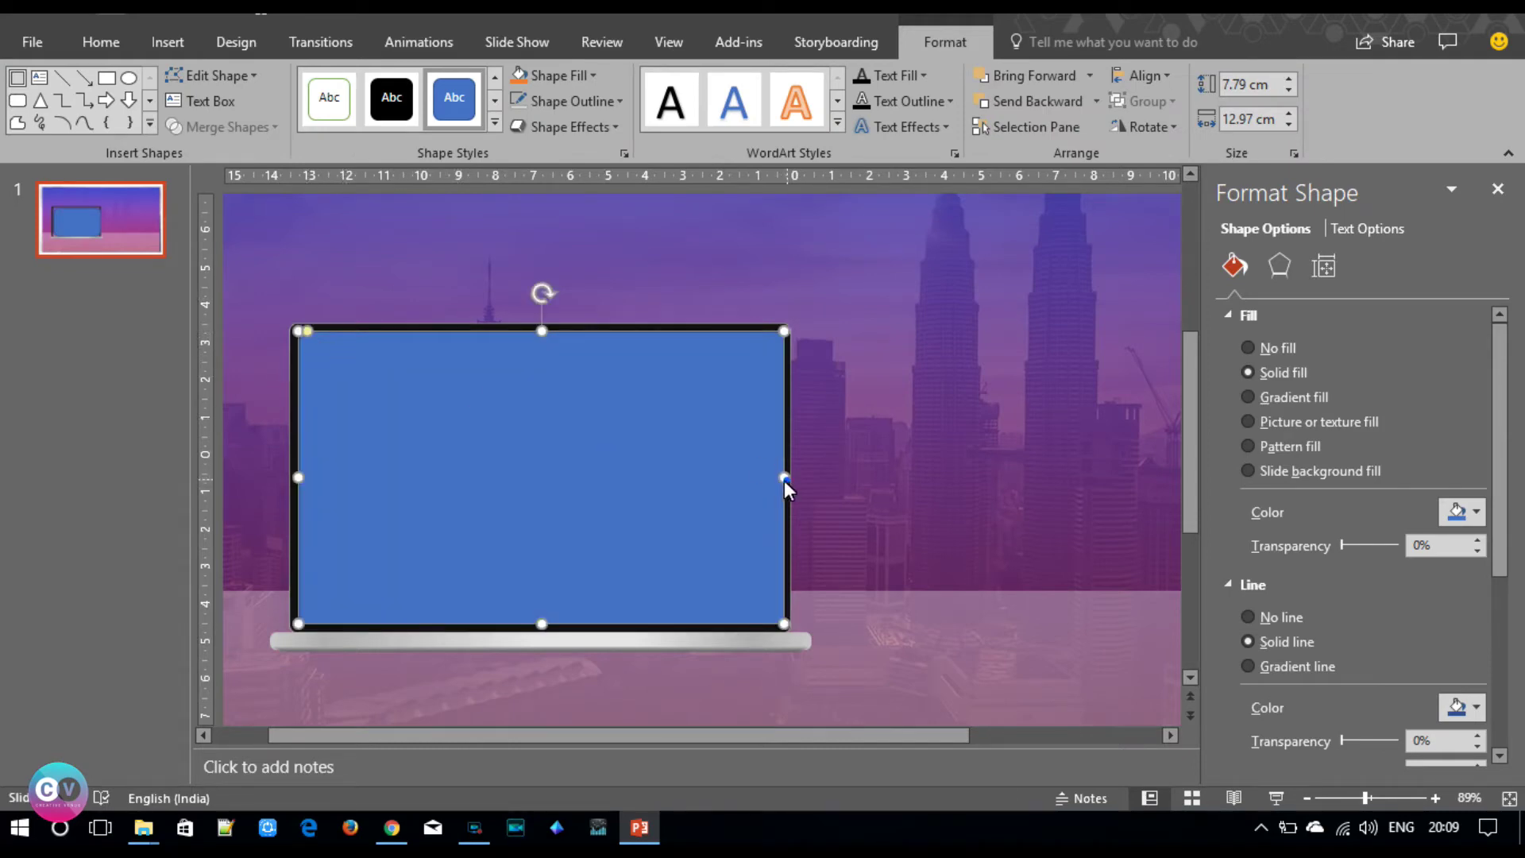
{"action": "left_click_drag", "start_coordinate": [784, 479], "coordinate": [774, 479]}
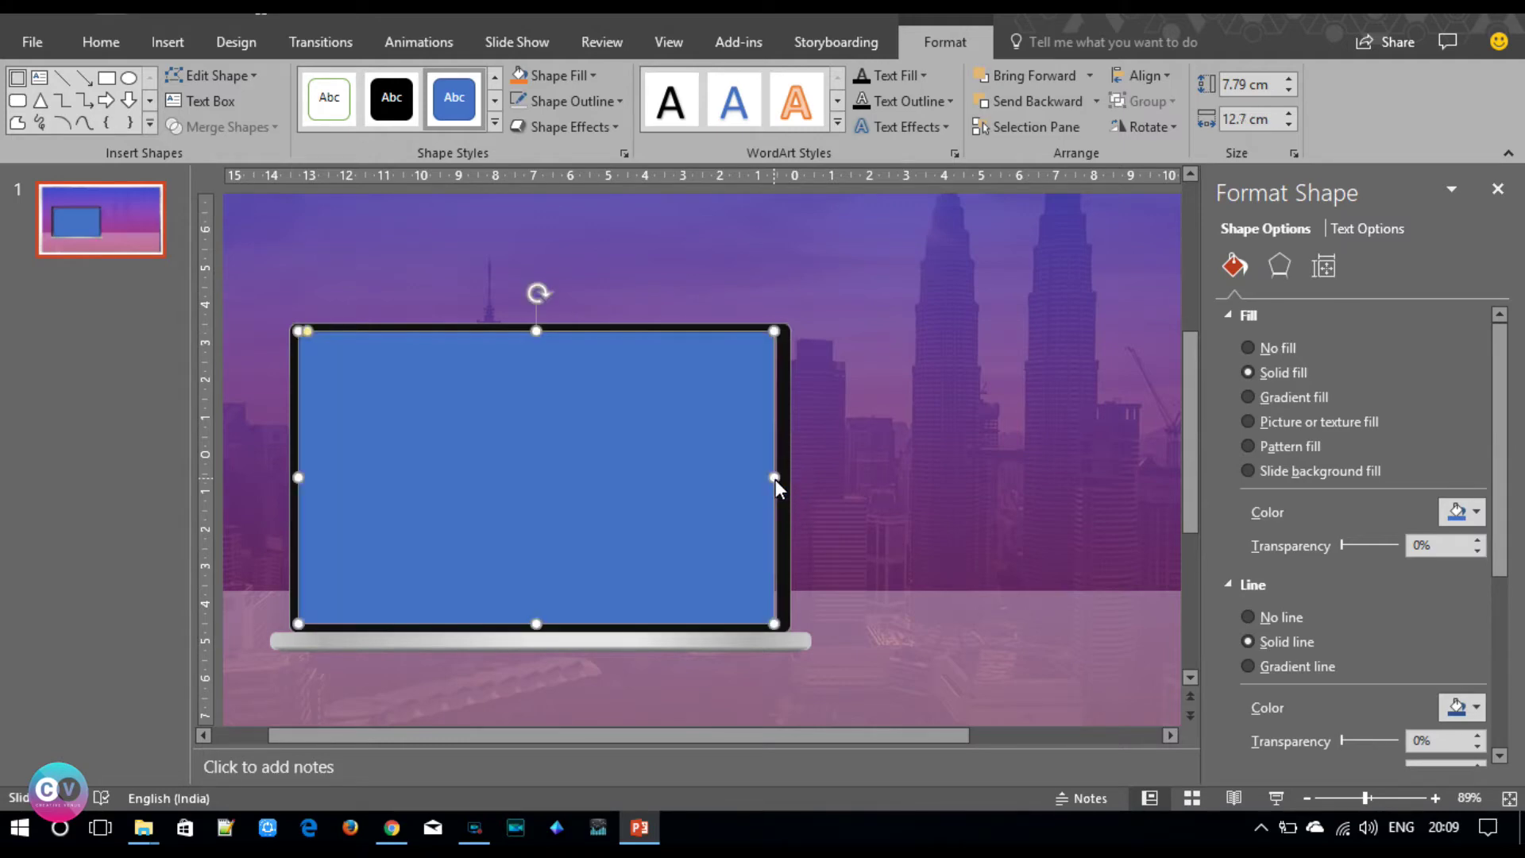
{"action": "left_click", "coordinate": [784, 477]}
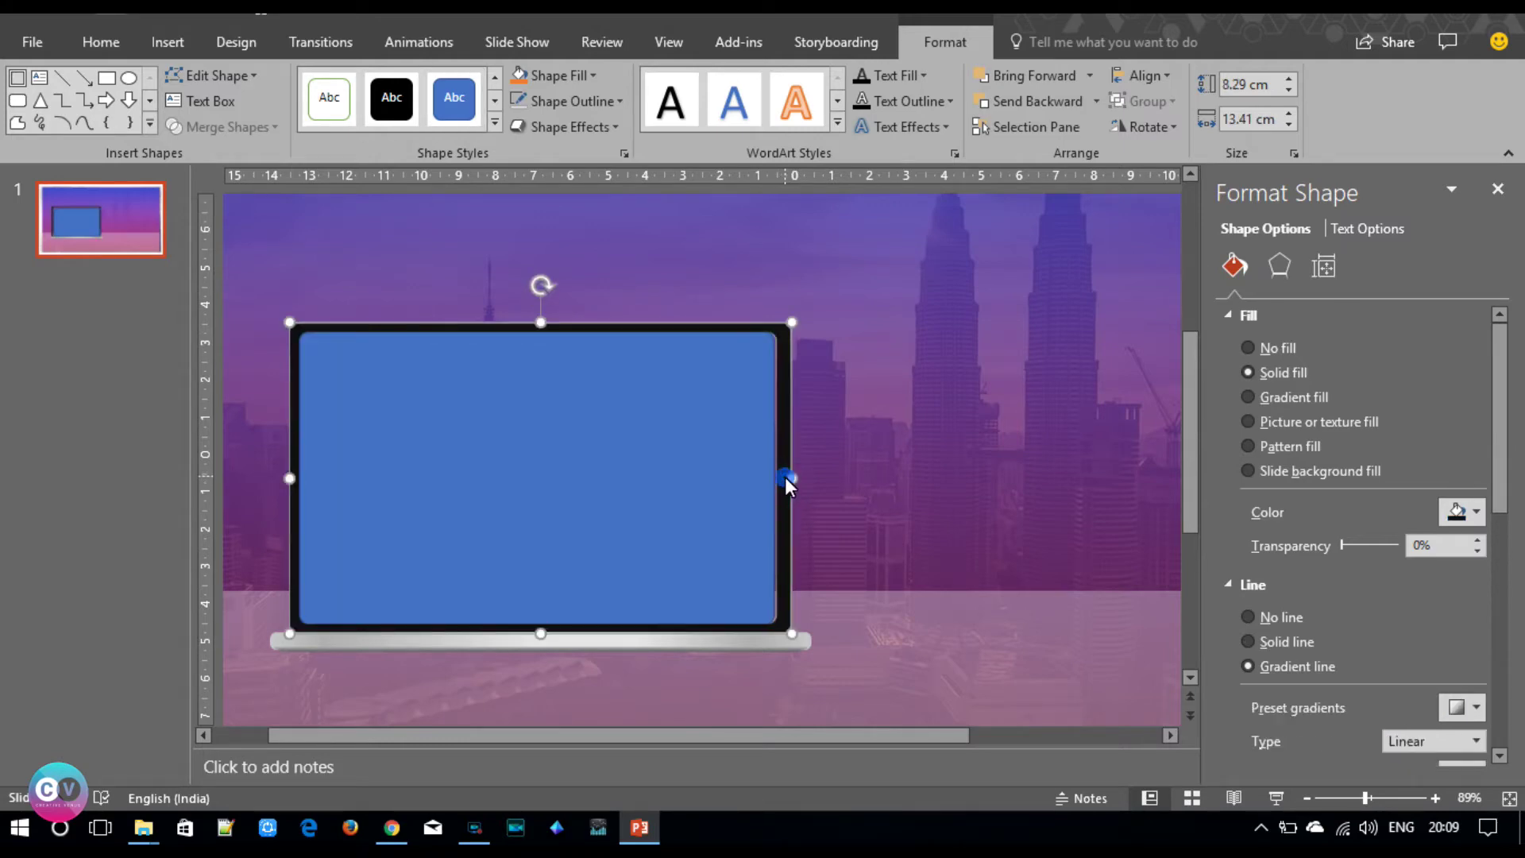
{"action": "left_click", "coordinate": [705, 475], "text": "shift"}
{"action": "left_click", "coordinate": [1142, 75]}
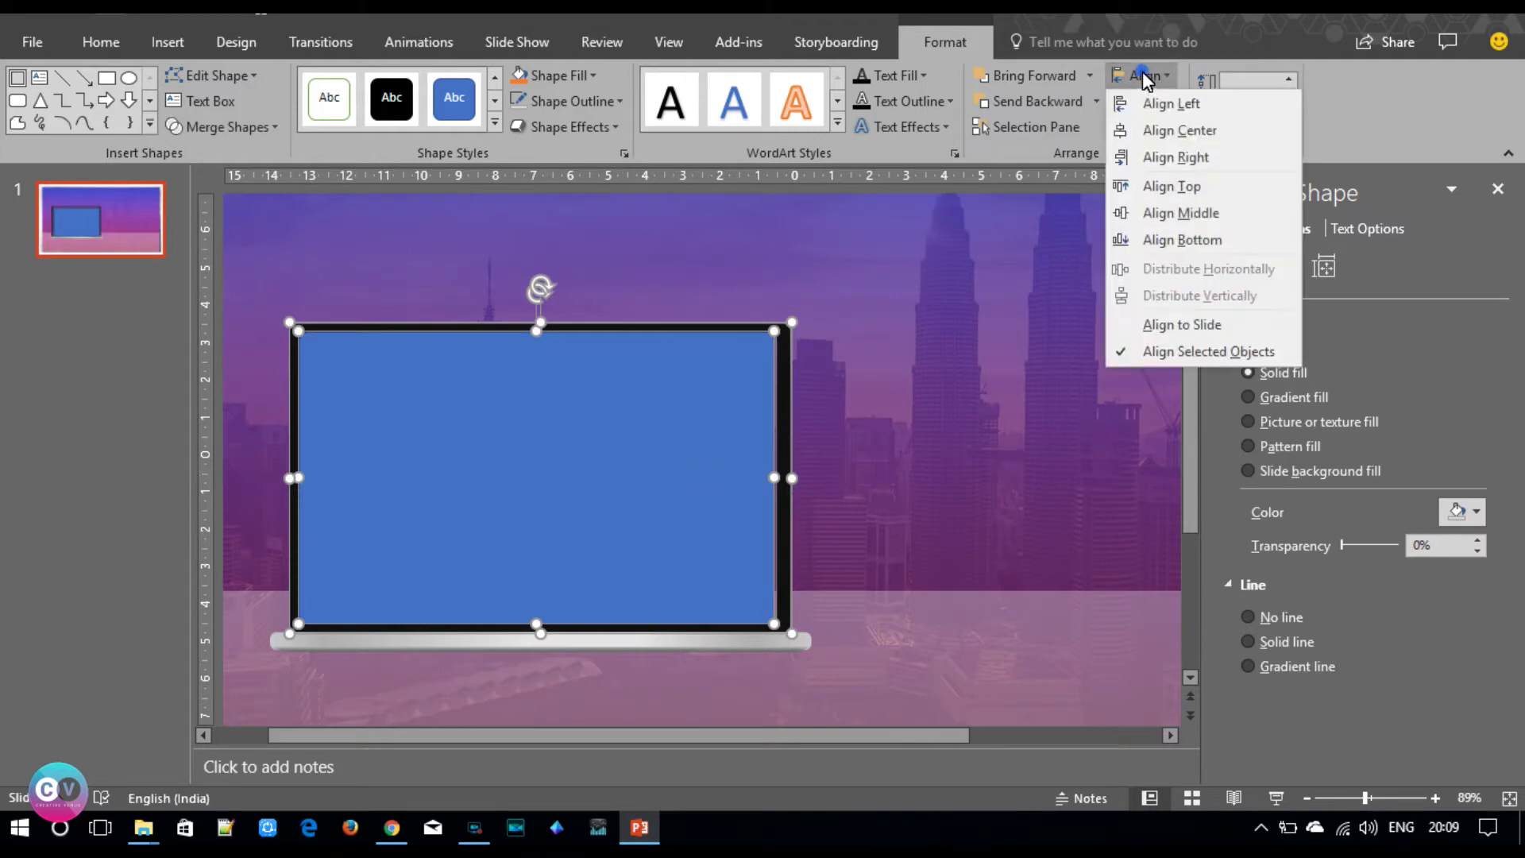
- Centre the screen in the frame, widen it to 12.8 cm, and re-centre it
{"action": "left_click", "coordinate": [1179, 126]}
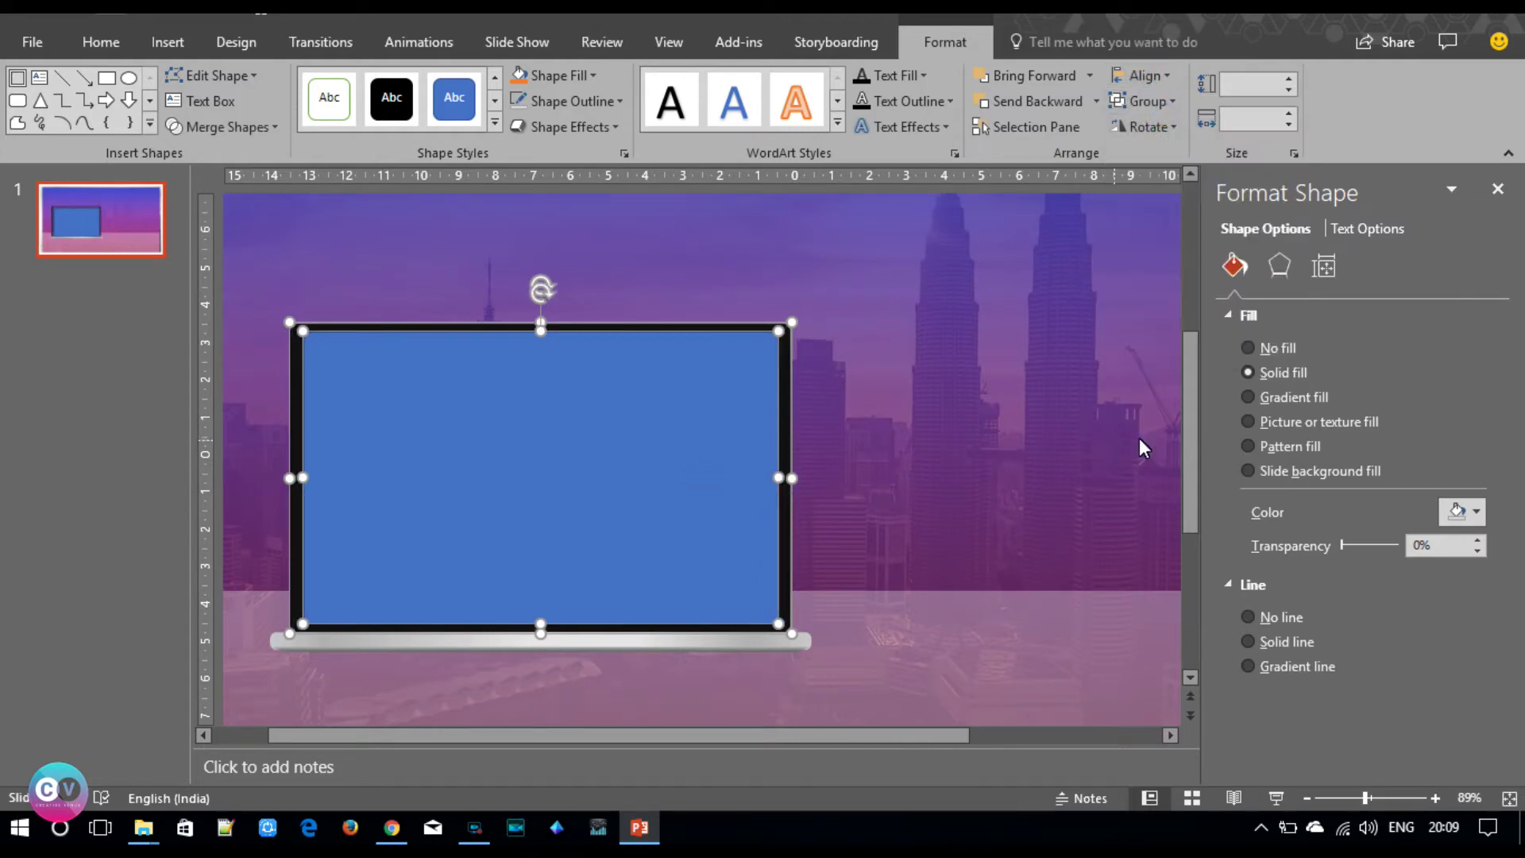
{"action": "left_click", "coordinate": [1120, 451]}
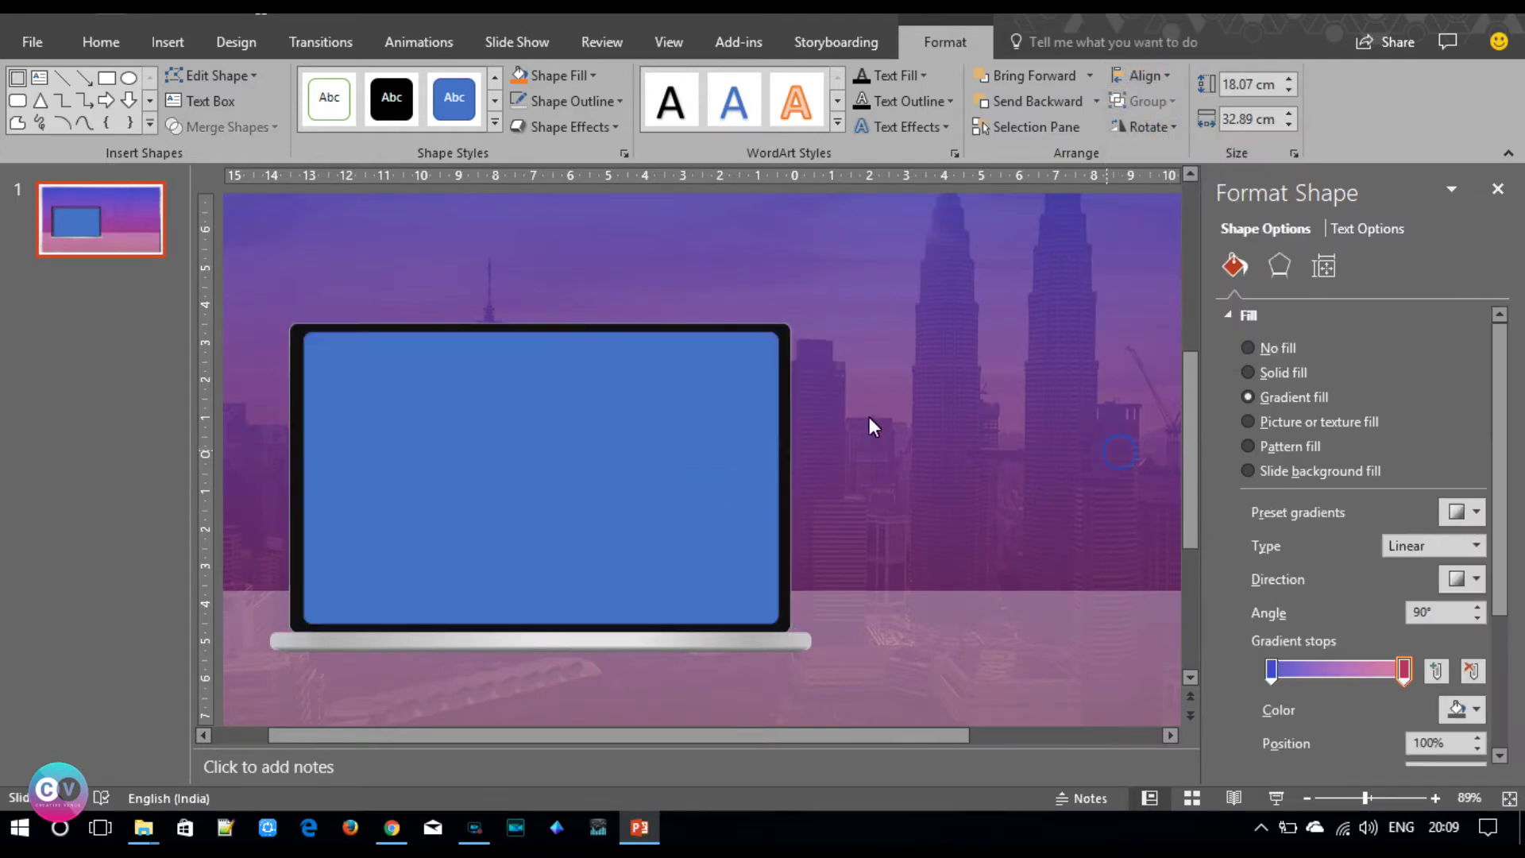
{"action": "left_click", "coordinate": [478, 440]}
{"action": "left_click", "coordinate": [1288, 113]}
{"action": "left_click", "coordinate": [788, 409]}
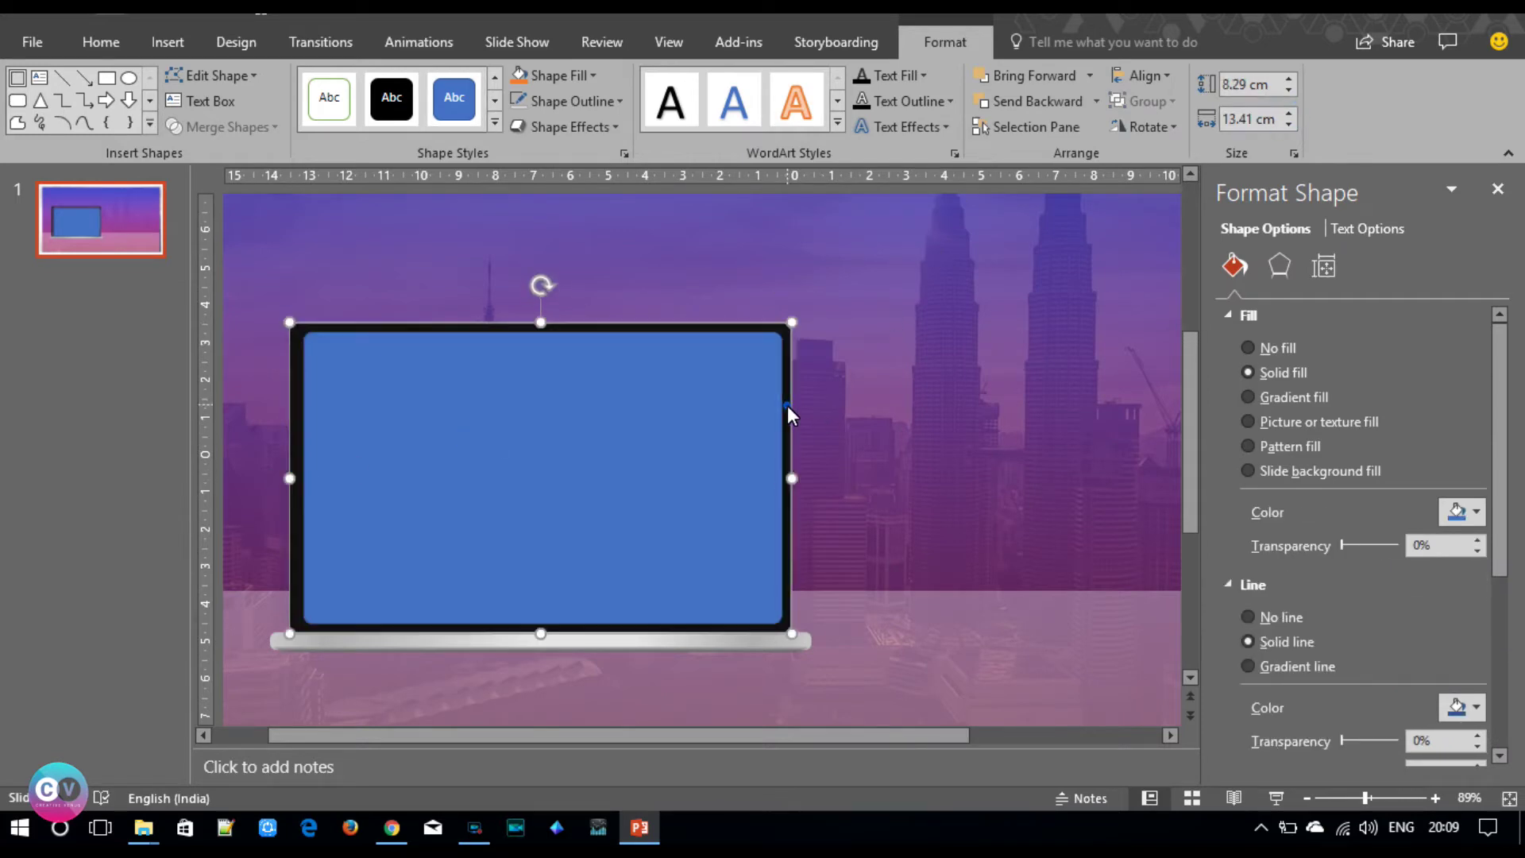
{"action": "left_click", "coordinate": [694, 412], "text": "shift"}
{"action": "left_click", "coordinate": [1141, 77]}
{"action": "left_click", "coordinate": [1150, 131]}
- Select the screen with the frame again and centre it horizontally once more
{"action": "left_click", "coordinate": [1064, 357]}
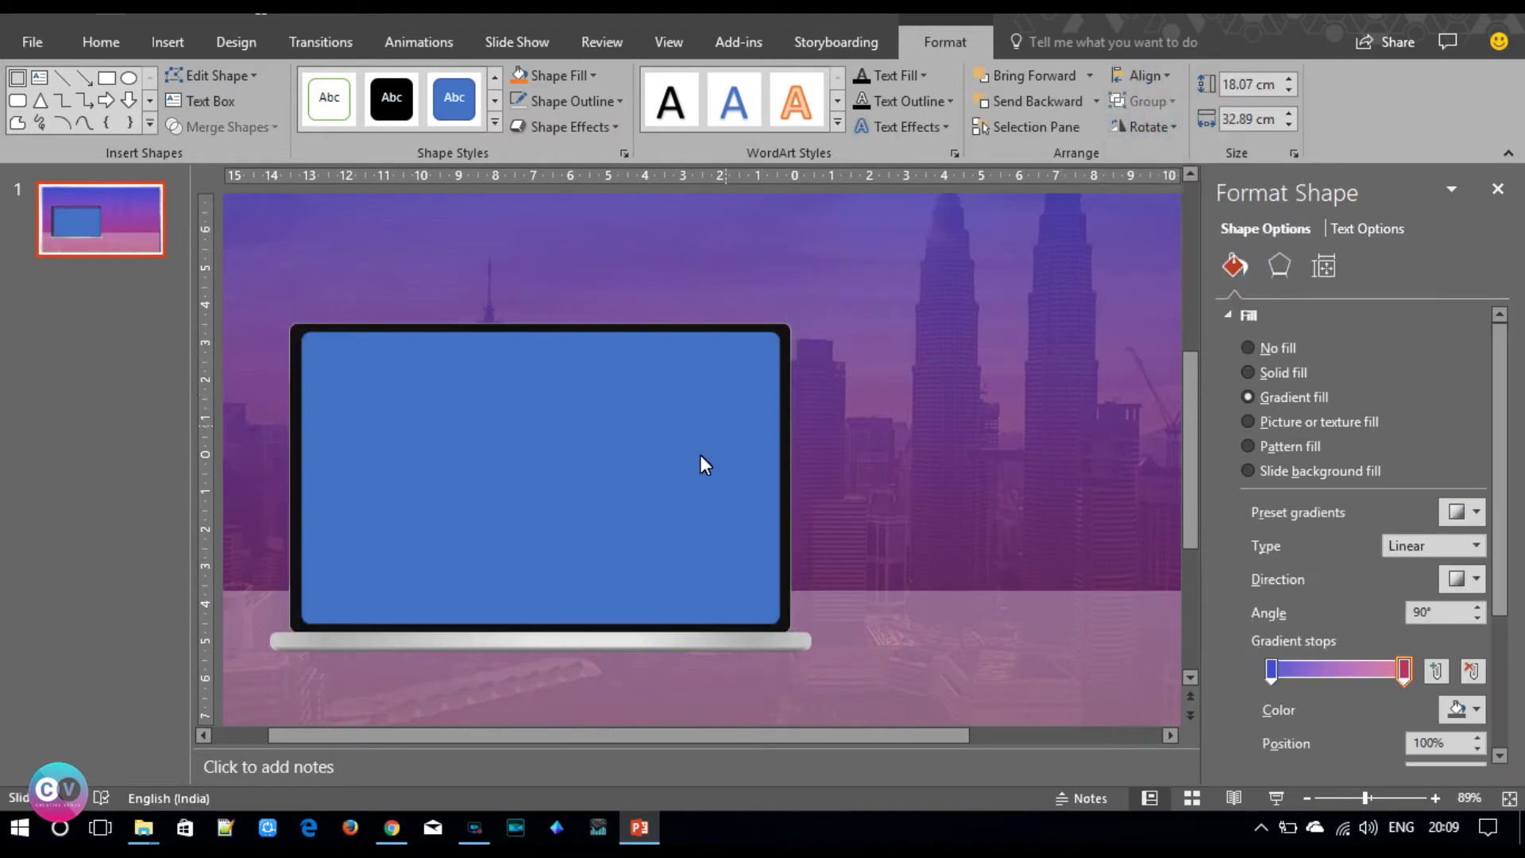
{"action": "left_click", "coordinate": [659, 473]}
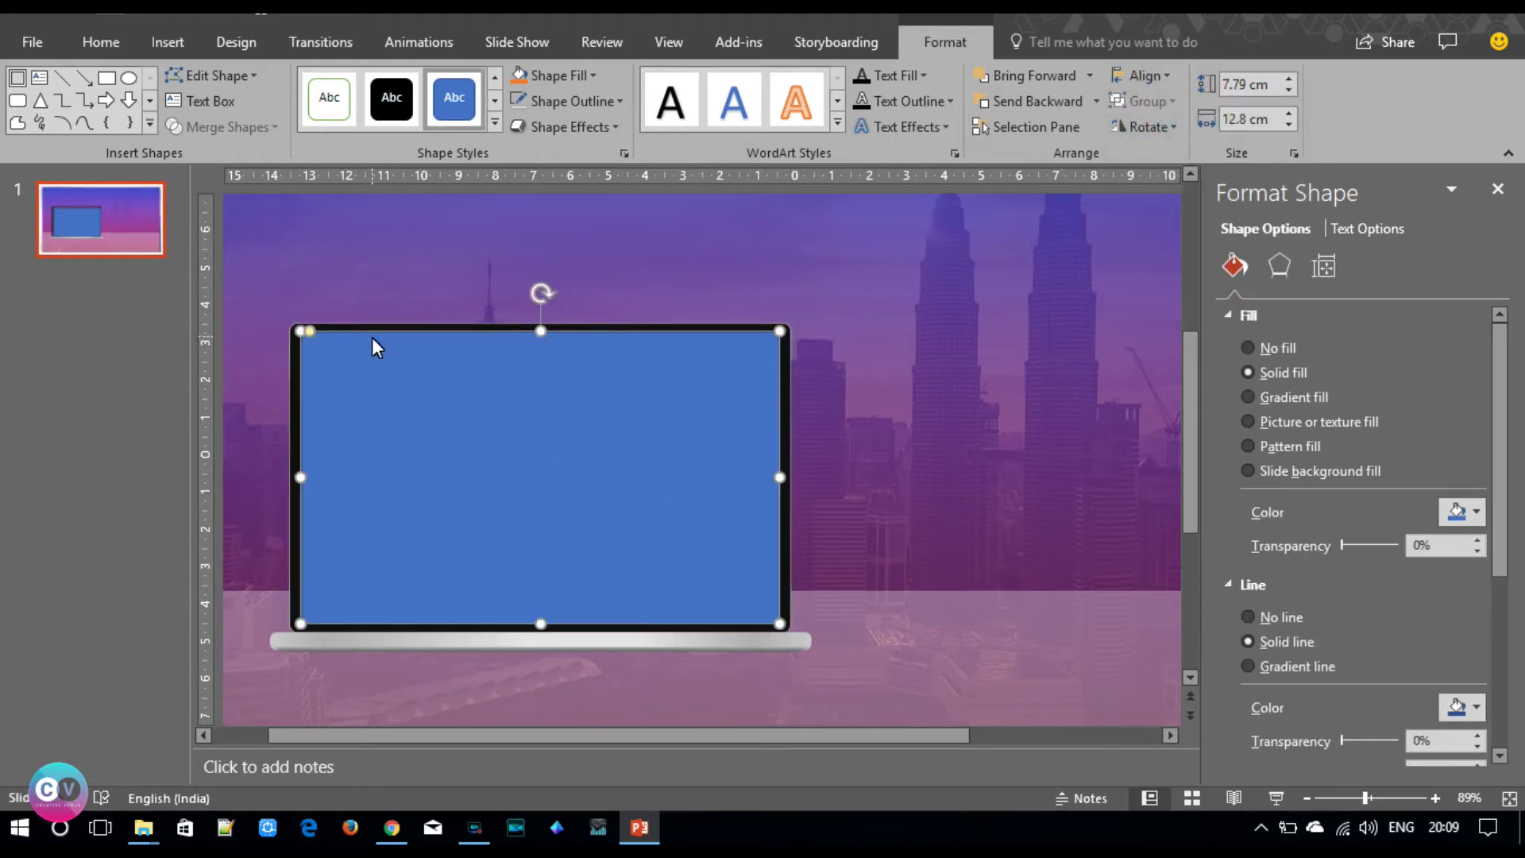
{"action": "left_click", "coordinate": [787, 407]}
{"action": "left_click", "coordinate": [745, 401]}
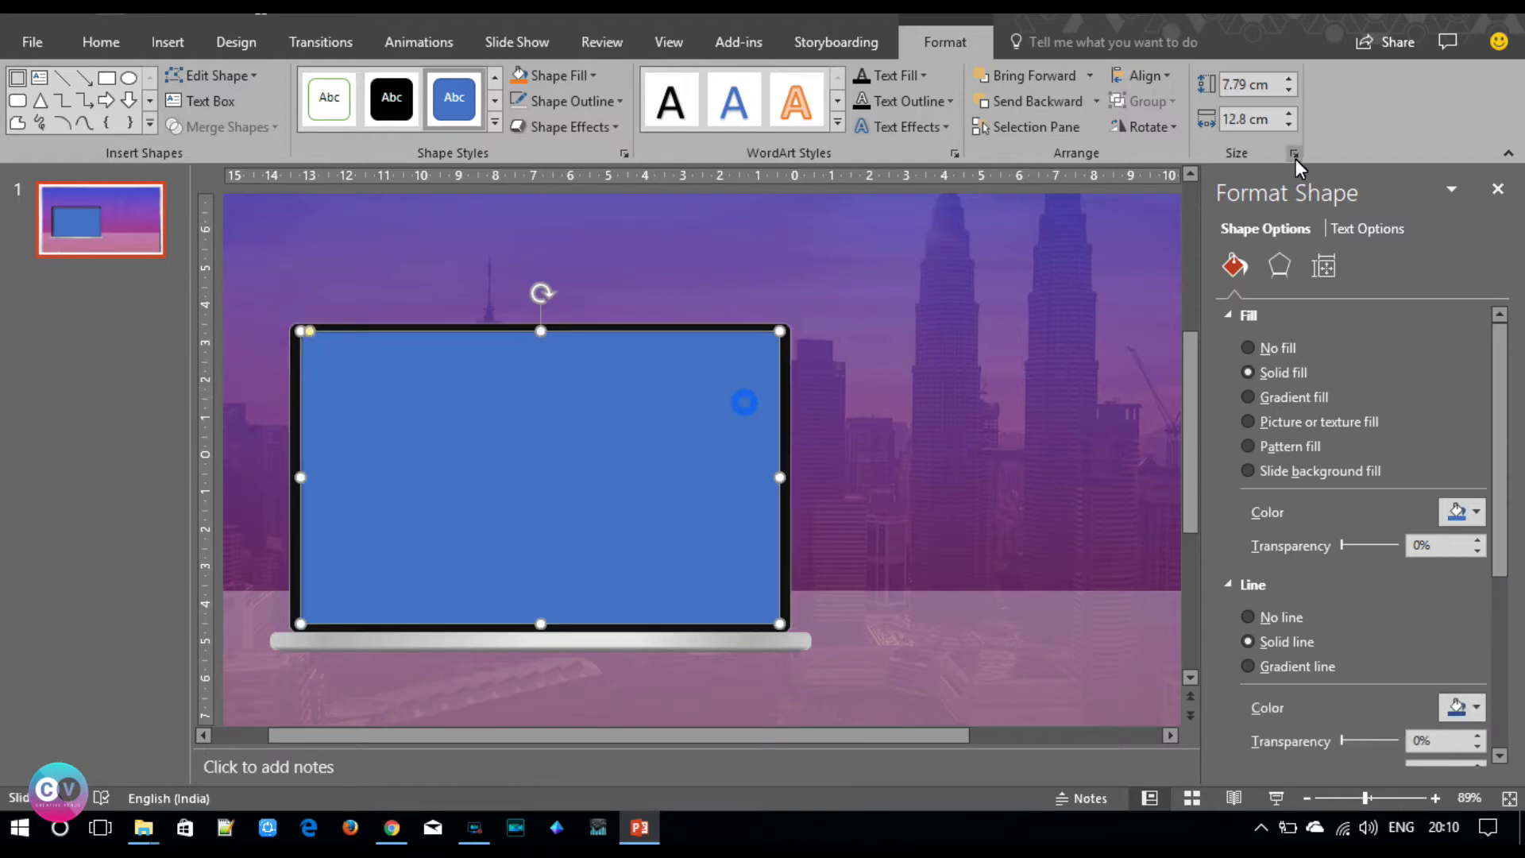
{"action": "left_click", "coordinate": [713, 326]}
{"action": "left_click", "coordinate": [693, 421], "text": "shift"}
{"action": "left_click", "coordinate": [1144, 75]}
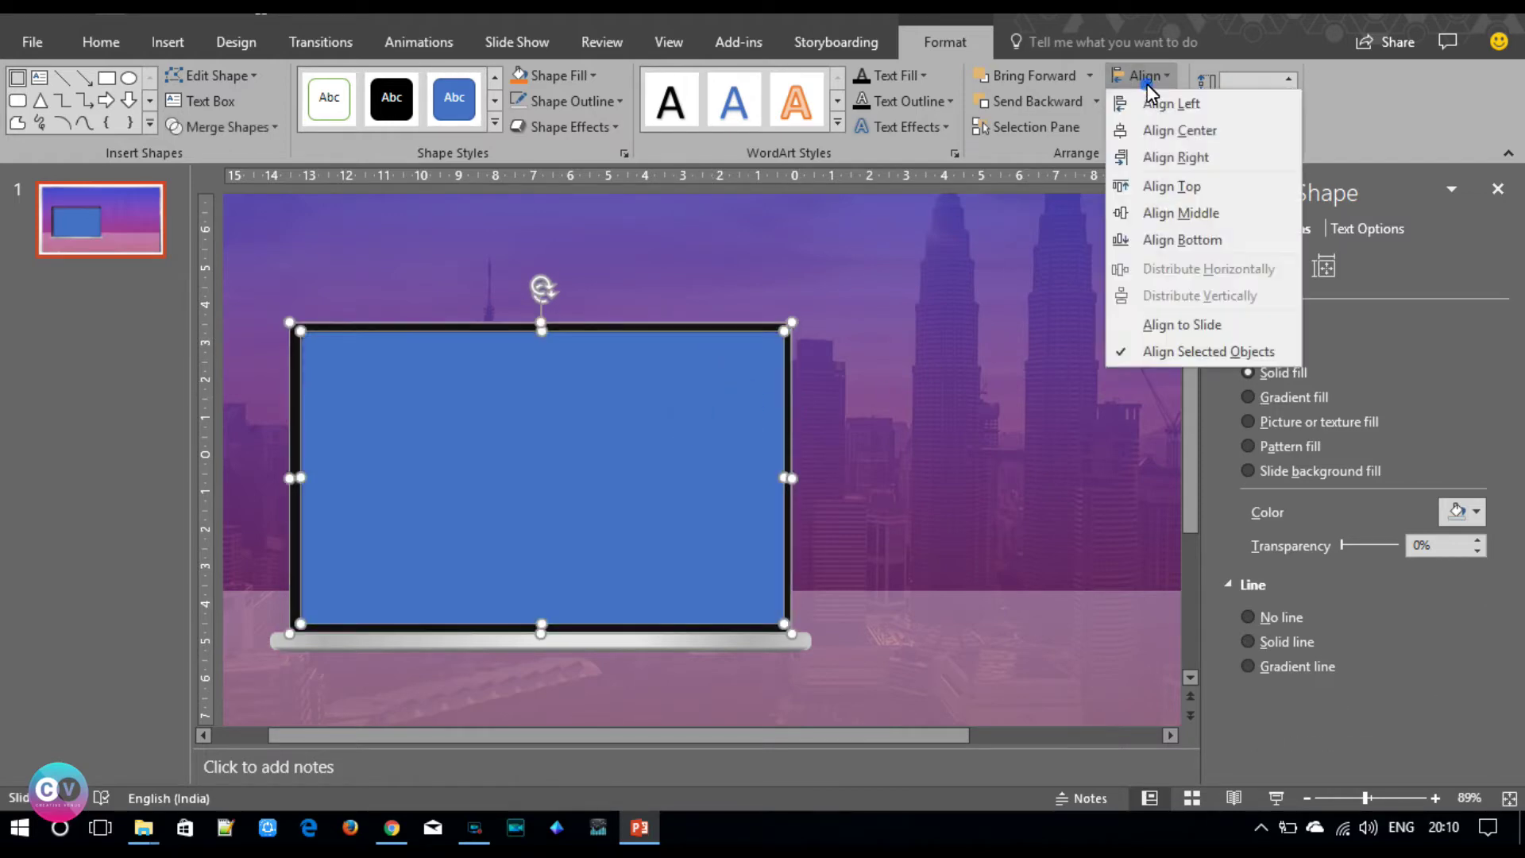
{"action": "left_click", "coordinate": [1156, 130]}
{"action": "left_click", "coordinate": [1041, 418]}
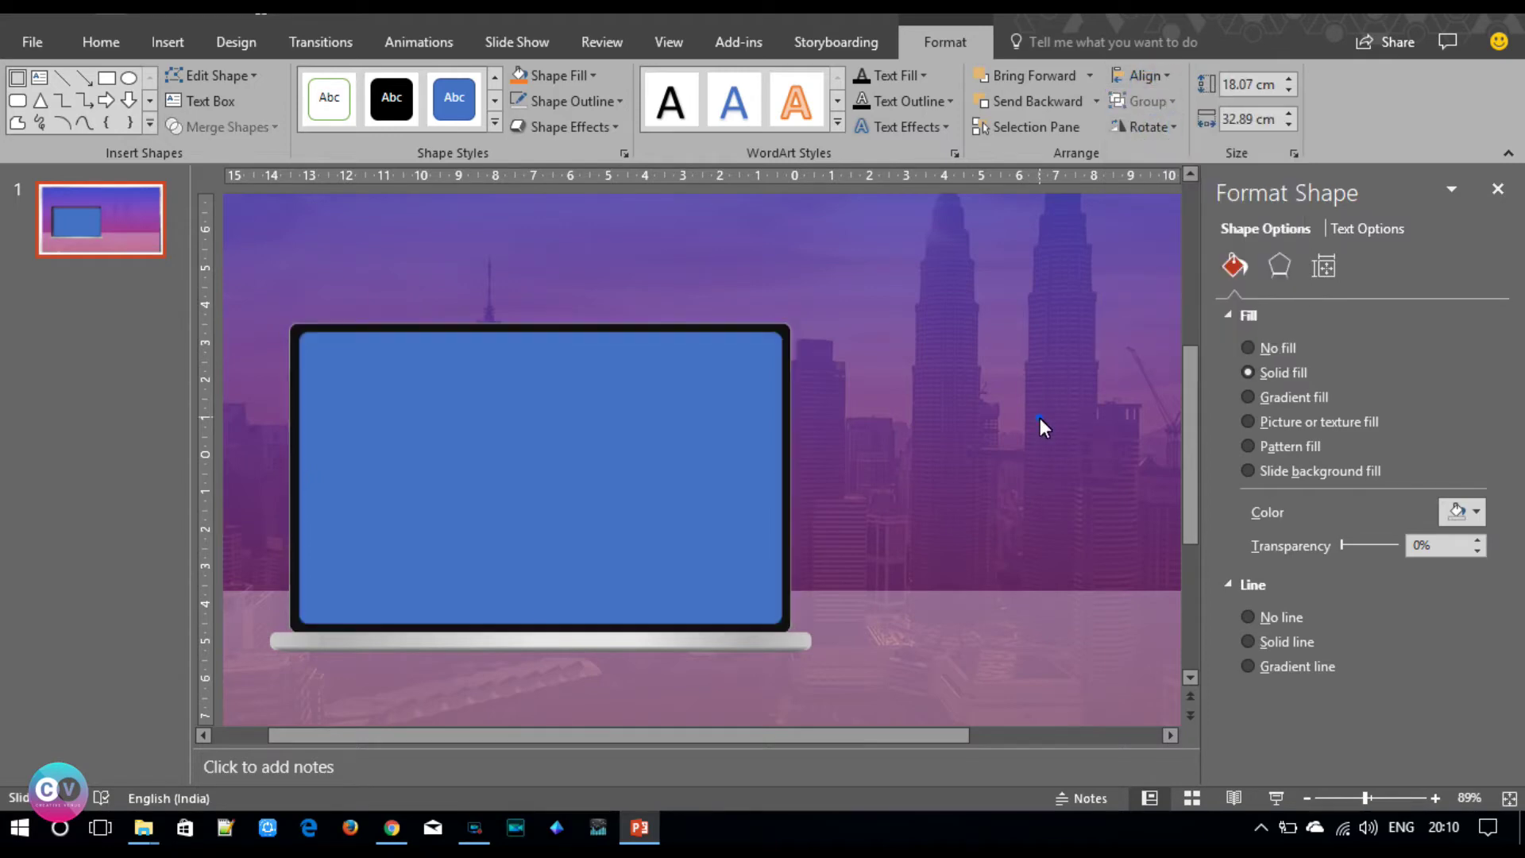
{"action": "left_click", "coordinate": [626, 454]}
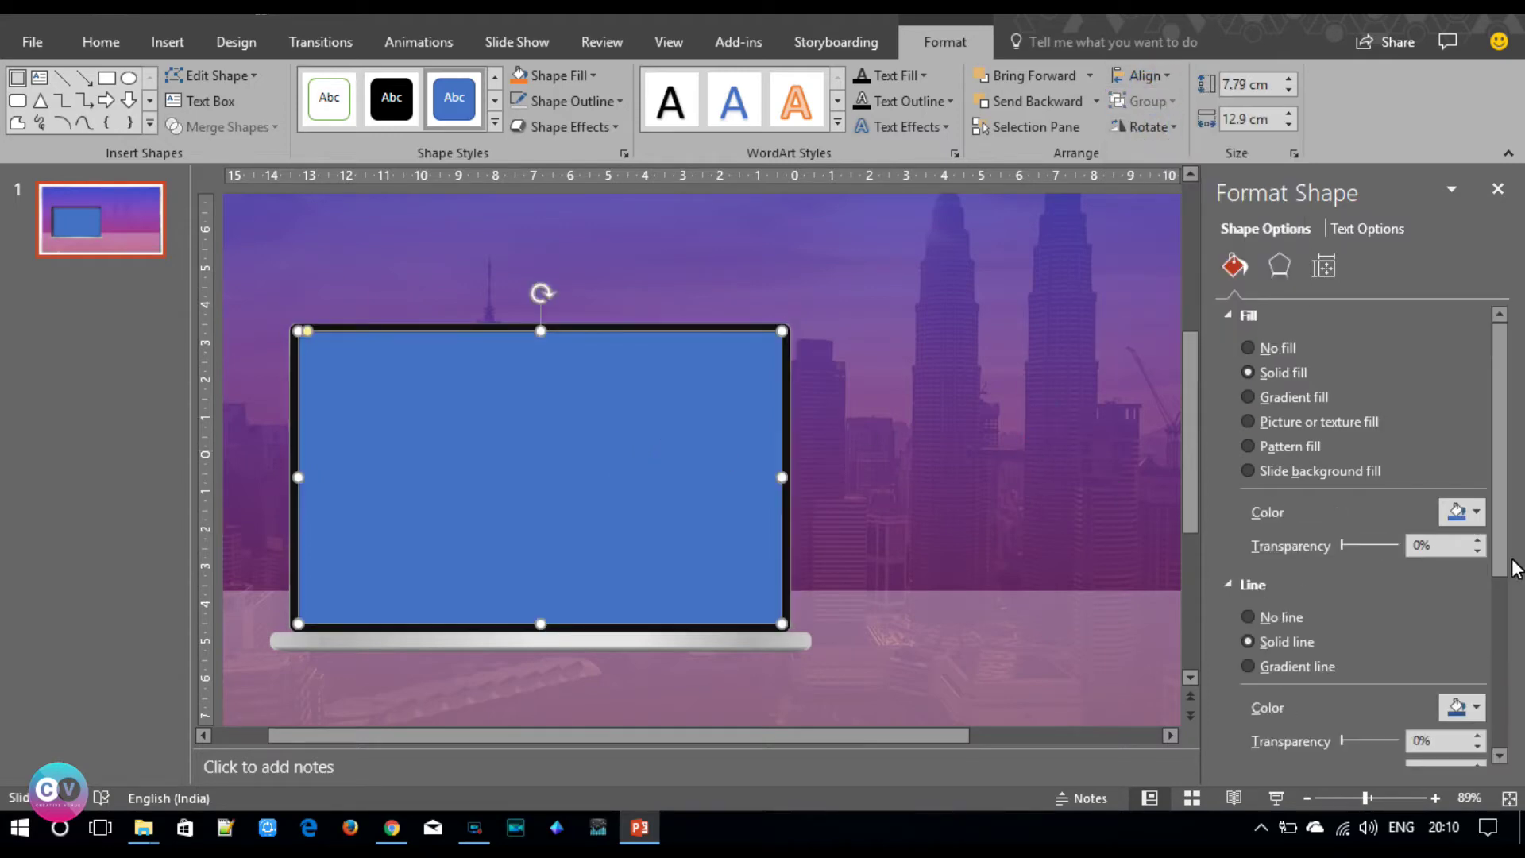
{"action": "left_click", "coordinate": [1478, 517]}
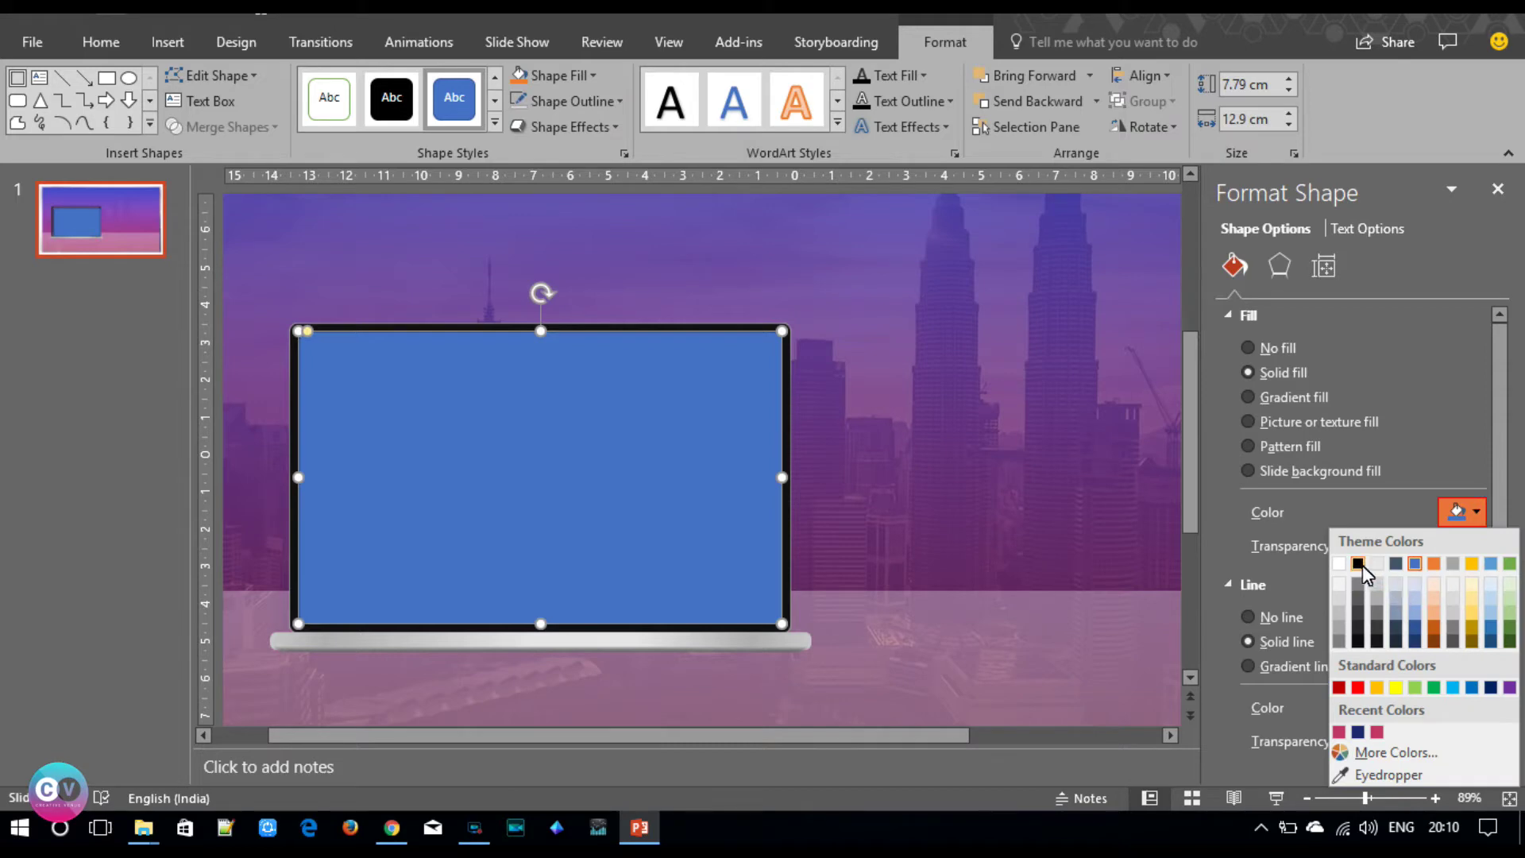
- Make the screen rectangle black, then check it against the gradient background shape
{"action": "left_click", "coordinate": [1360, 564]}
{"action": "left_click", "coordinate": [998, 452]}
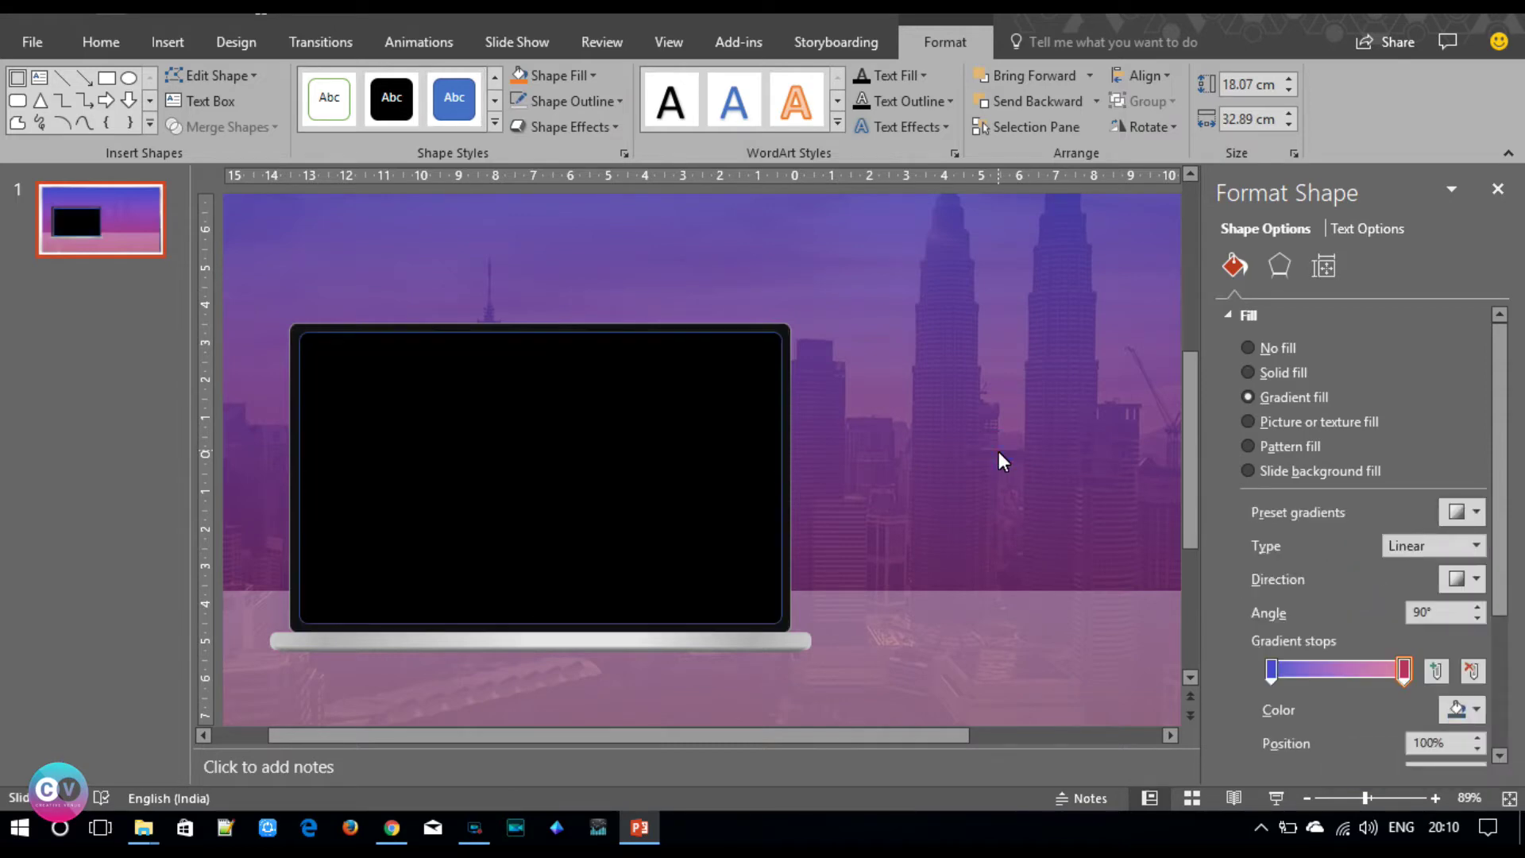
{"action": "left_click", "coordinate": [477, 397]}
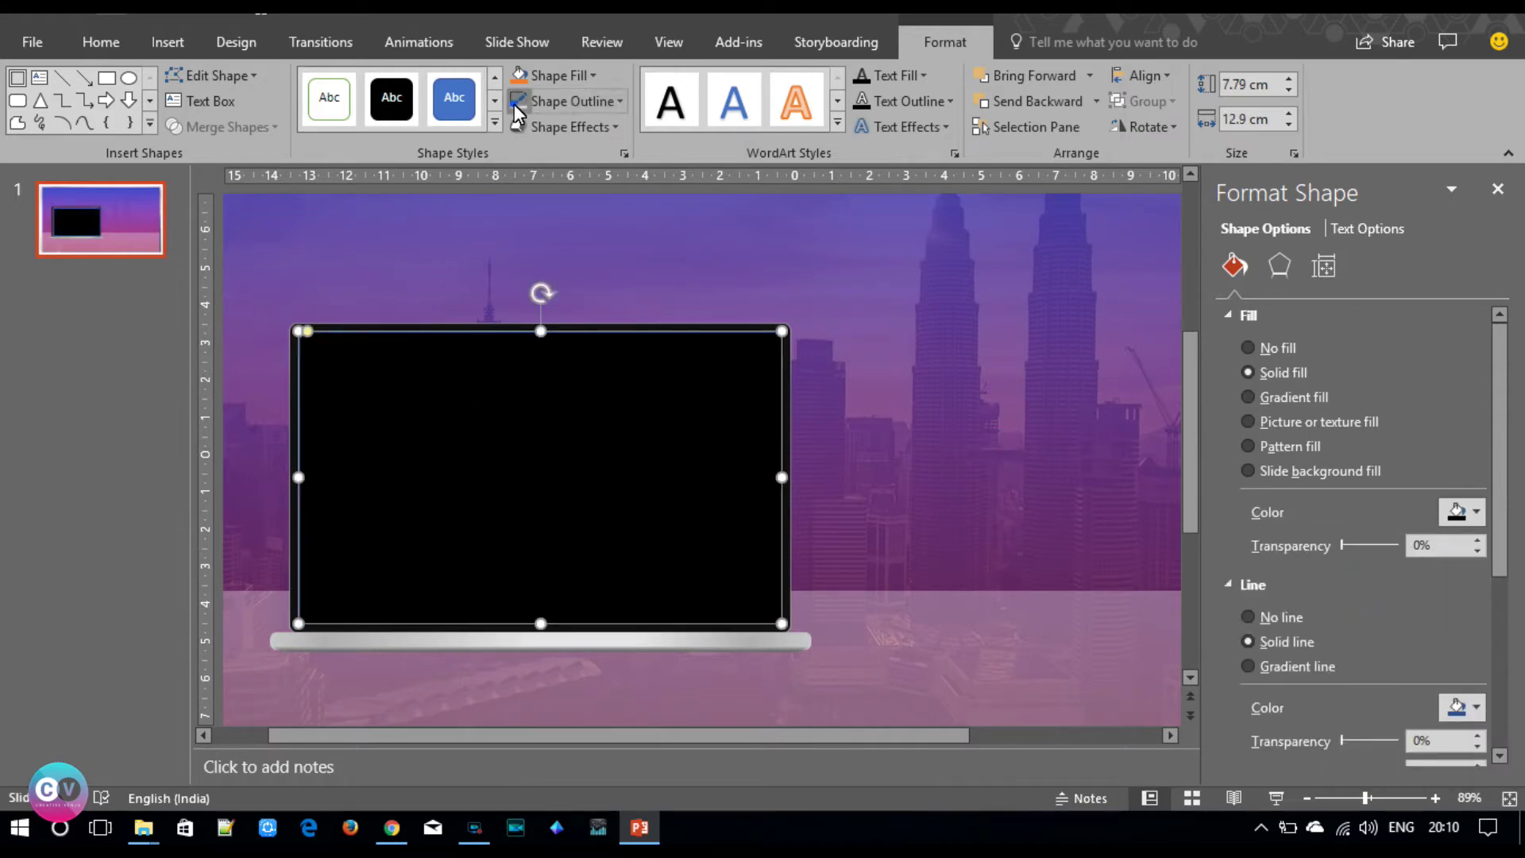
{"action": "left_click", "coordinate": [470, 436]}
{"action": "left_click", "coordinate": [264, 443]}
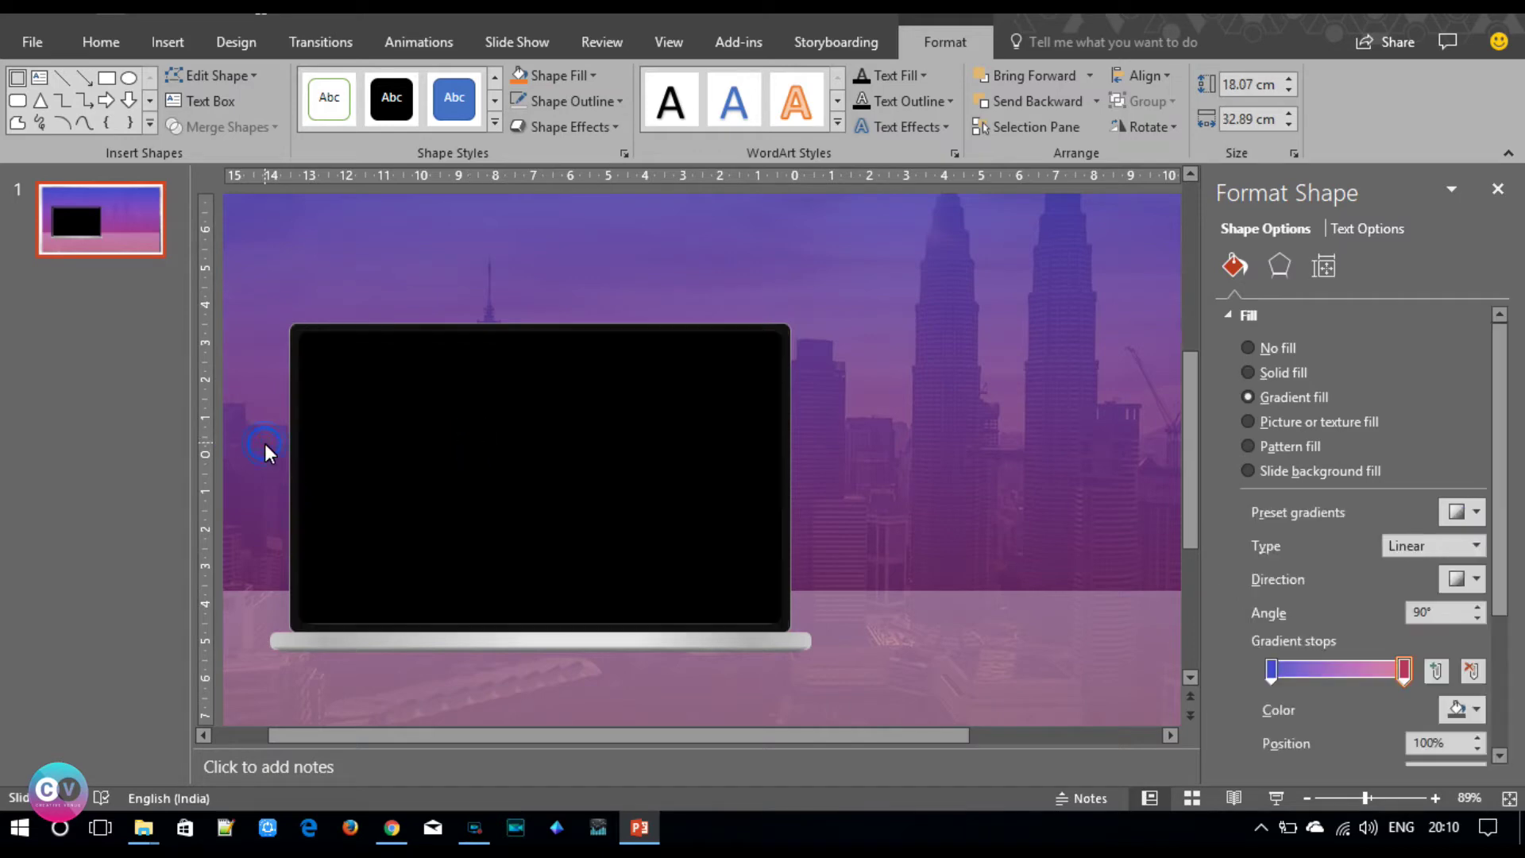
{"action": "left_click", "coordinate": [687, 556]}
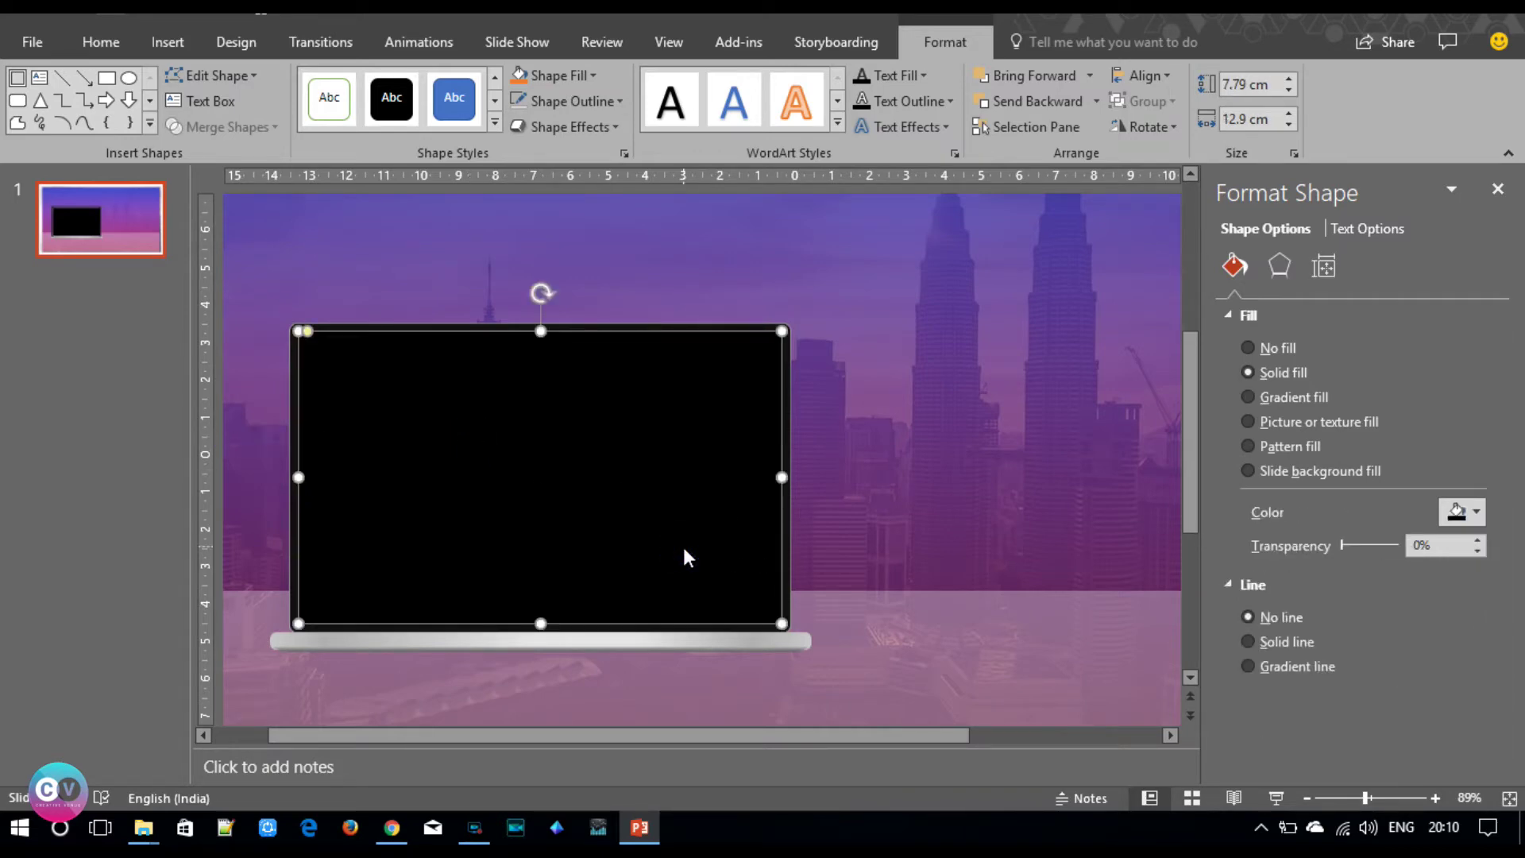
{"action": "left_click", "coordinate": [962, 573]}
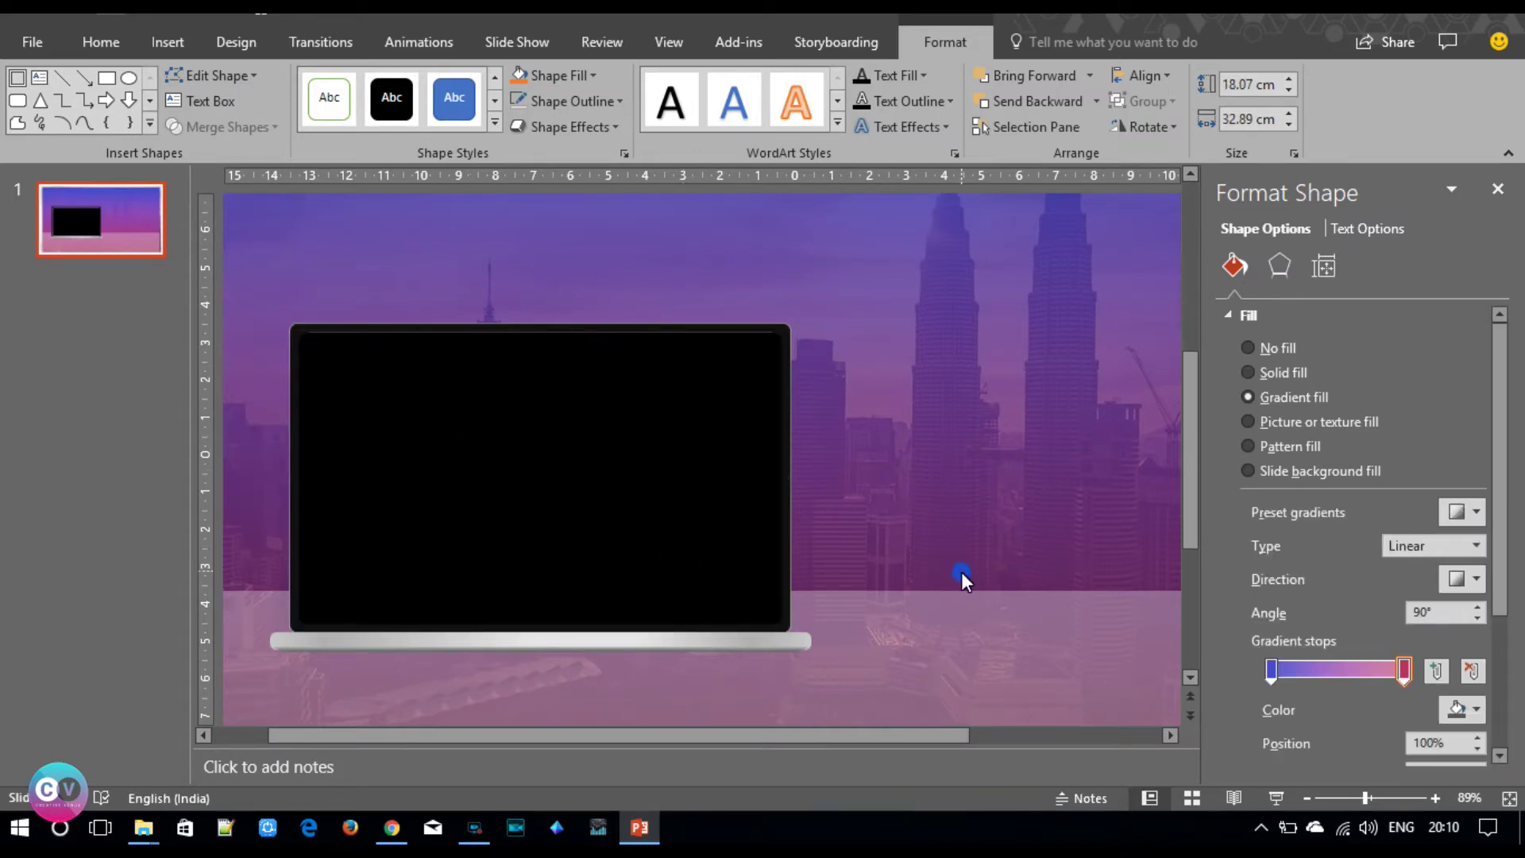
{"action": "left_click", "coordinate": [665, 446]}
{"action": "left_click", "coordinate": [987, 450]}
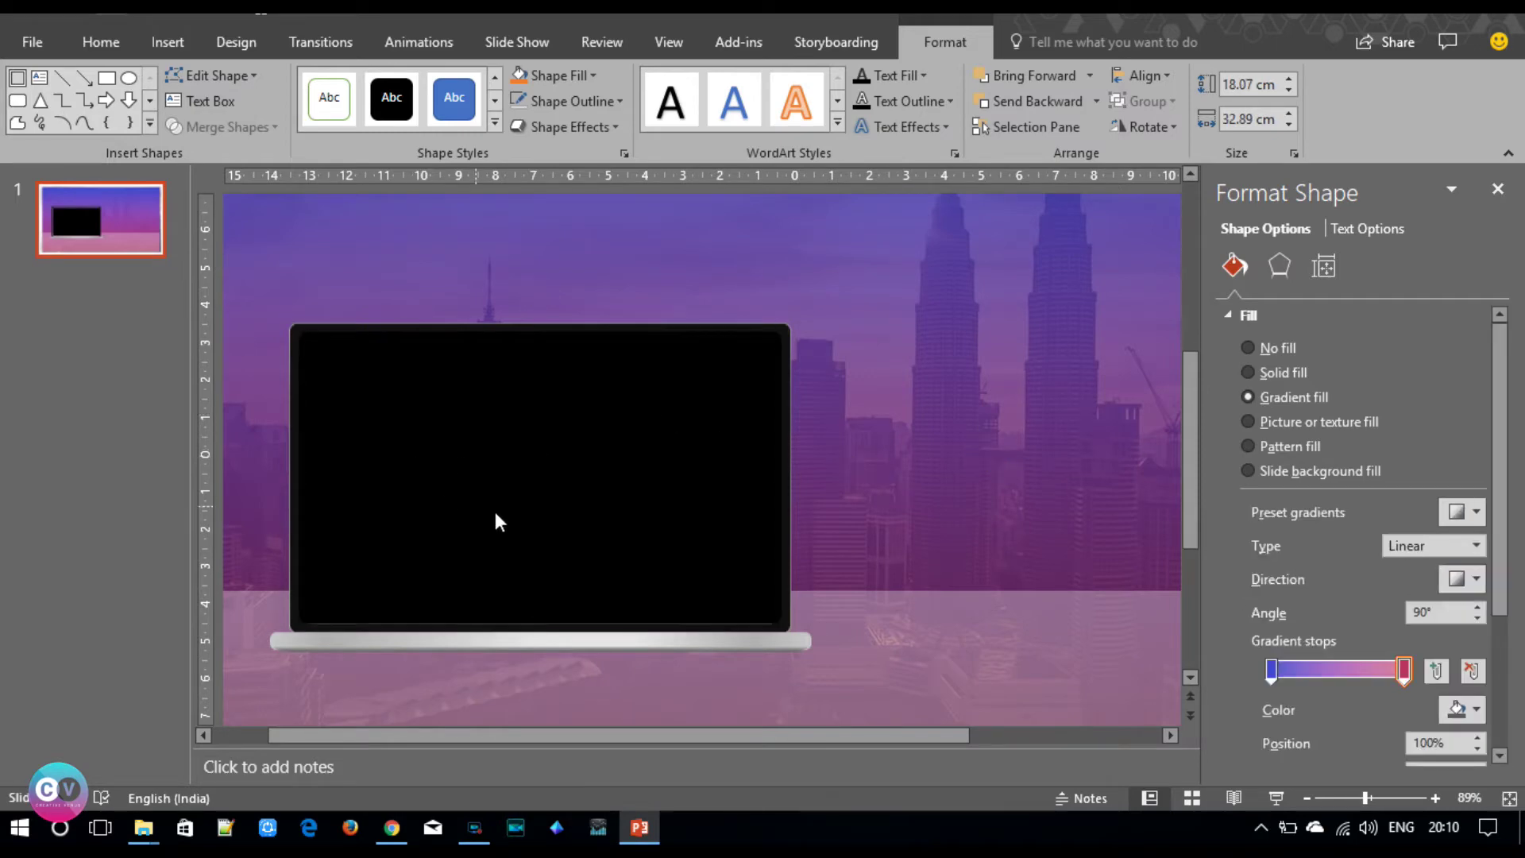
- Zoom in and stretch the black screen slightly taller to 7.84 cm
{"action": "left_click", "coordinate": [1384, 797]}
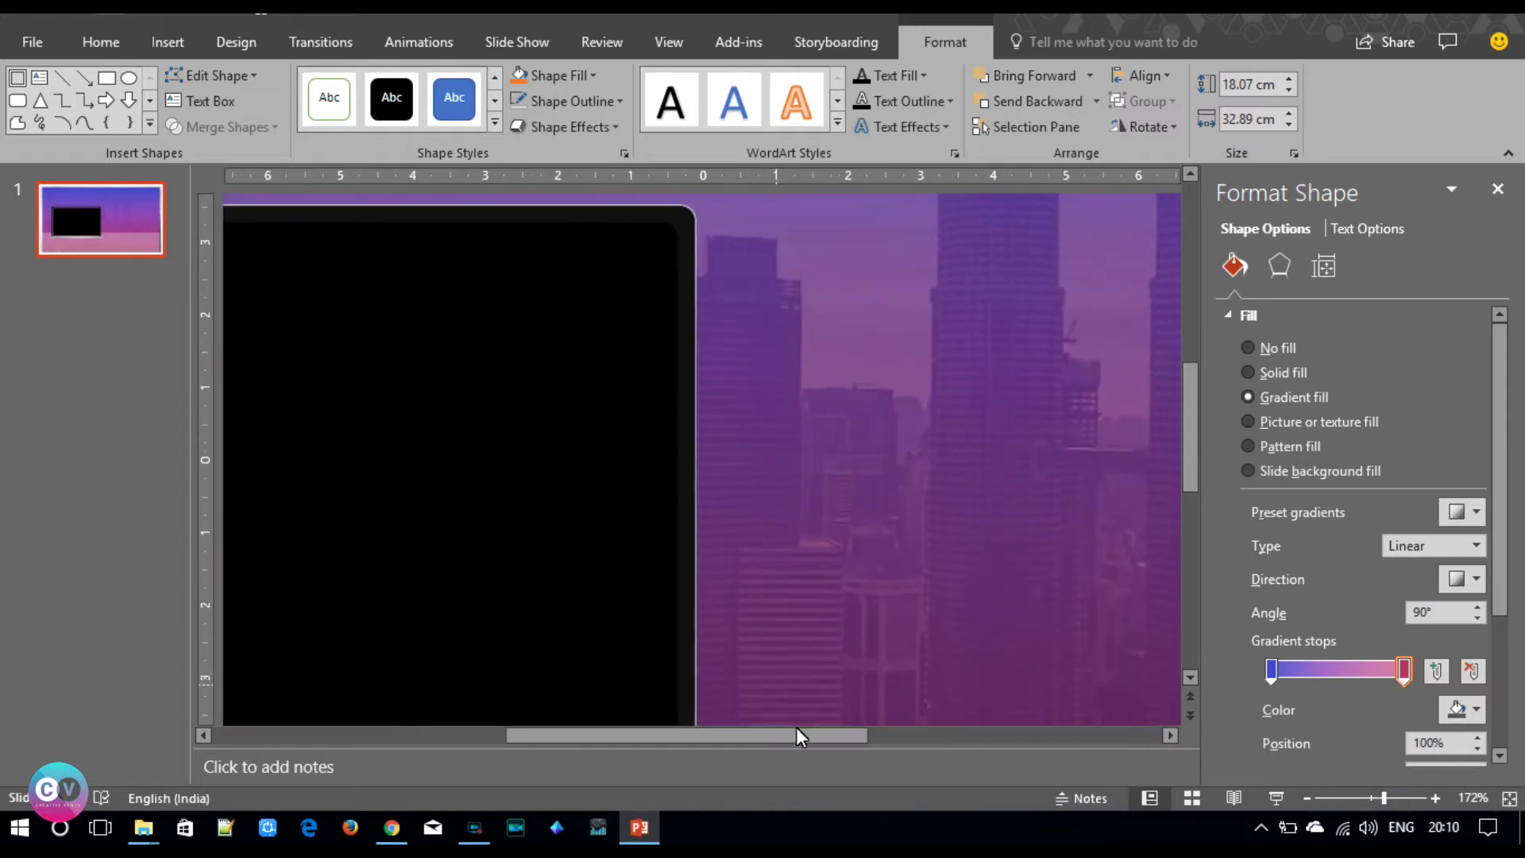
{"action": "left_click_drag", "start_coordinate": [803, 736], "coordinate": [608, 732]}
{"action": "left_click", "coordinate": [1303, 470]}
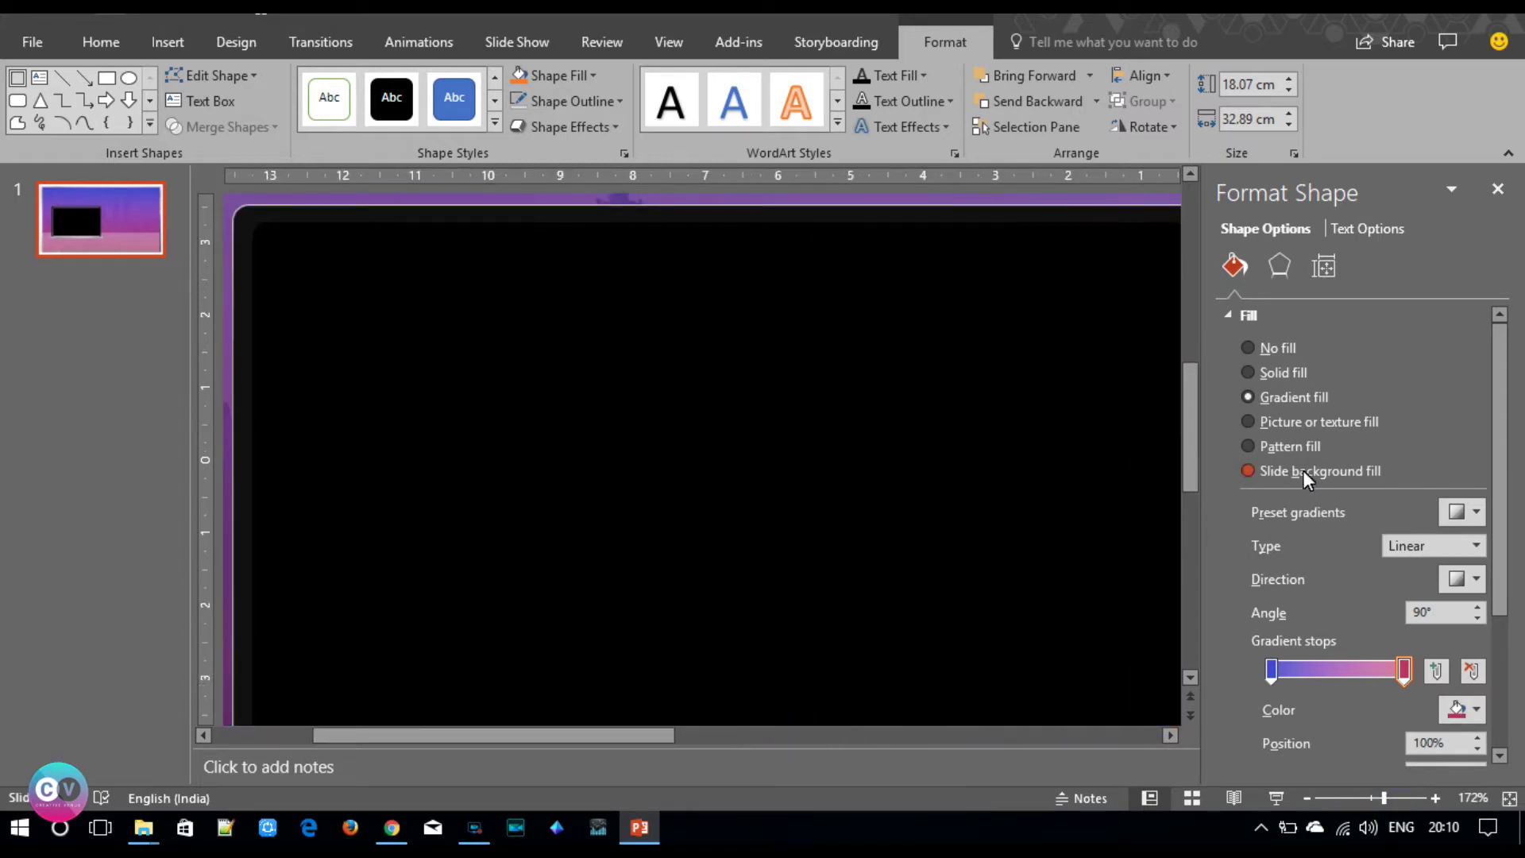
{"action": "left_click_drag", "start_coordinate": [1193, 507], "coordinate": [1196, 526]}
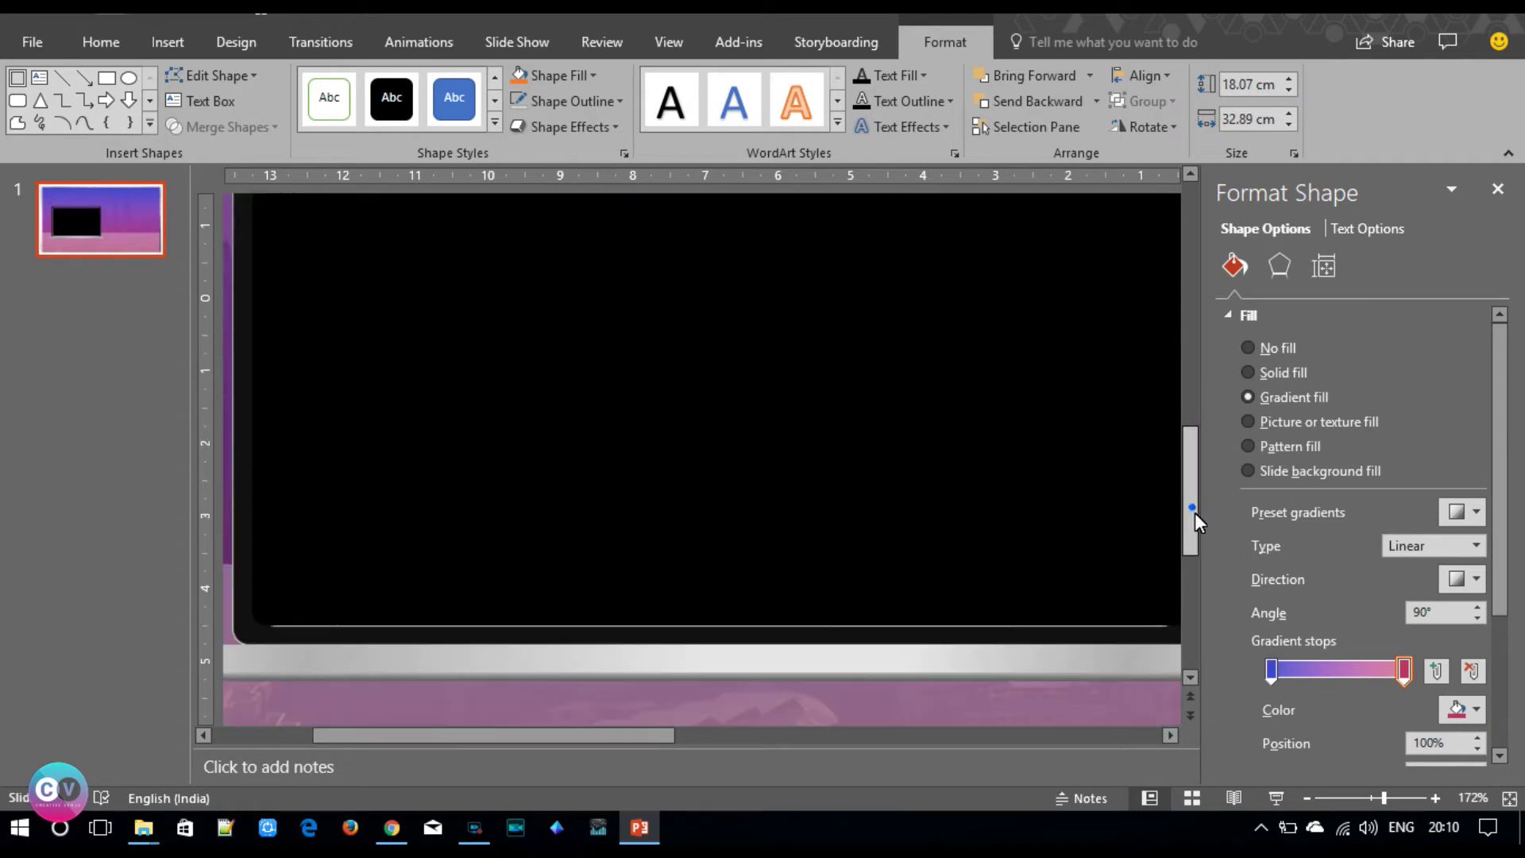
{"action": "left_click", "coordinate": [761, 546]}
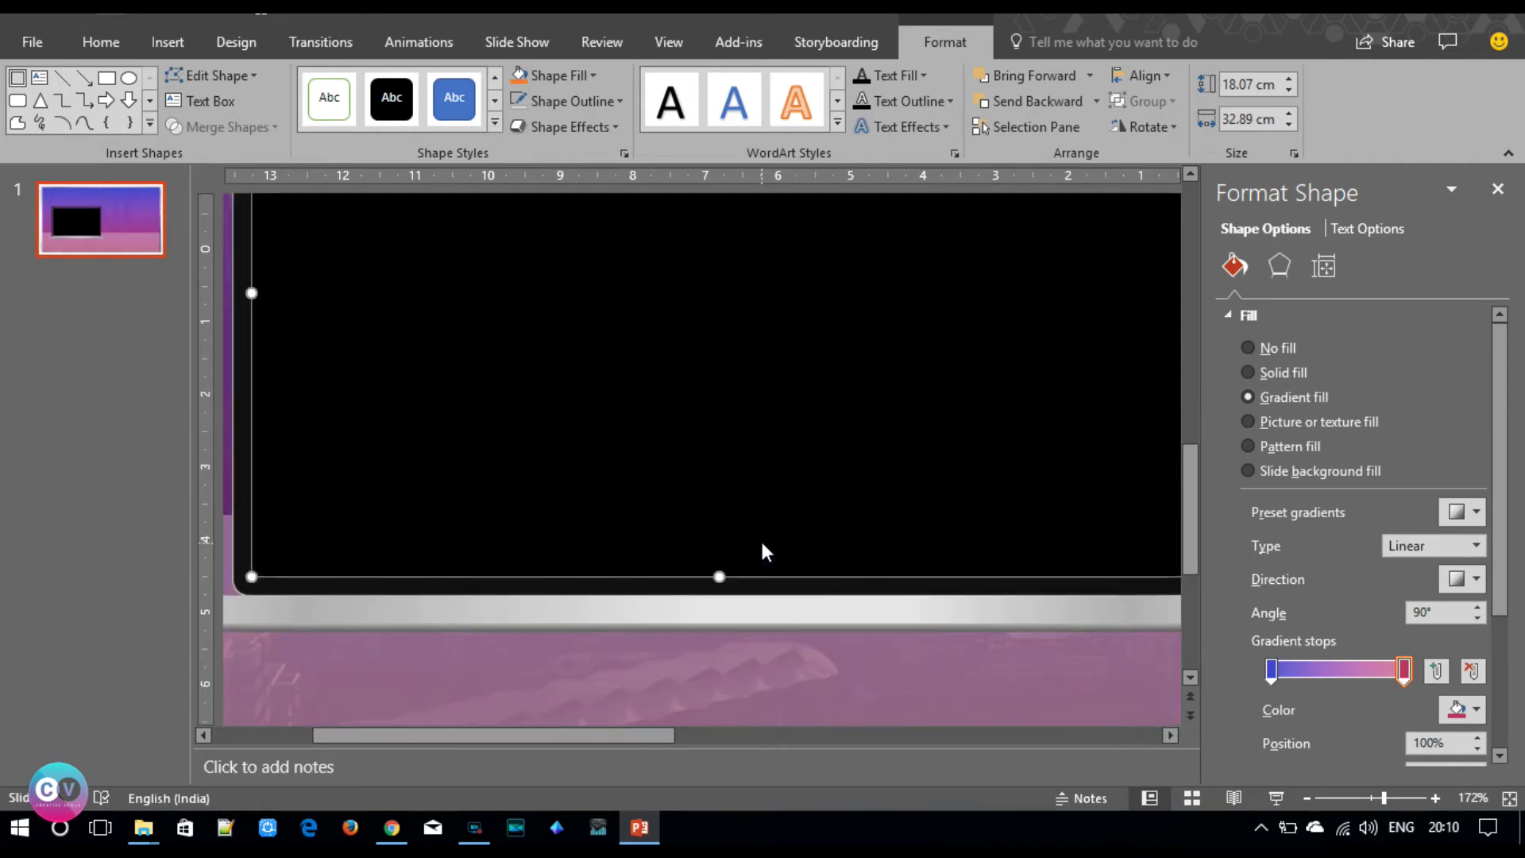
{"action": "left_click", "coordinate": [718, 576]}
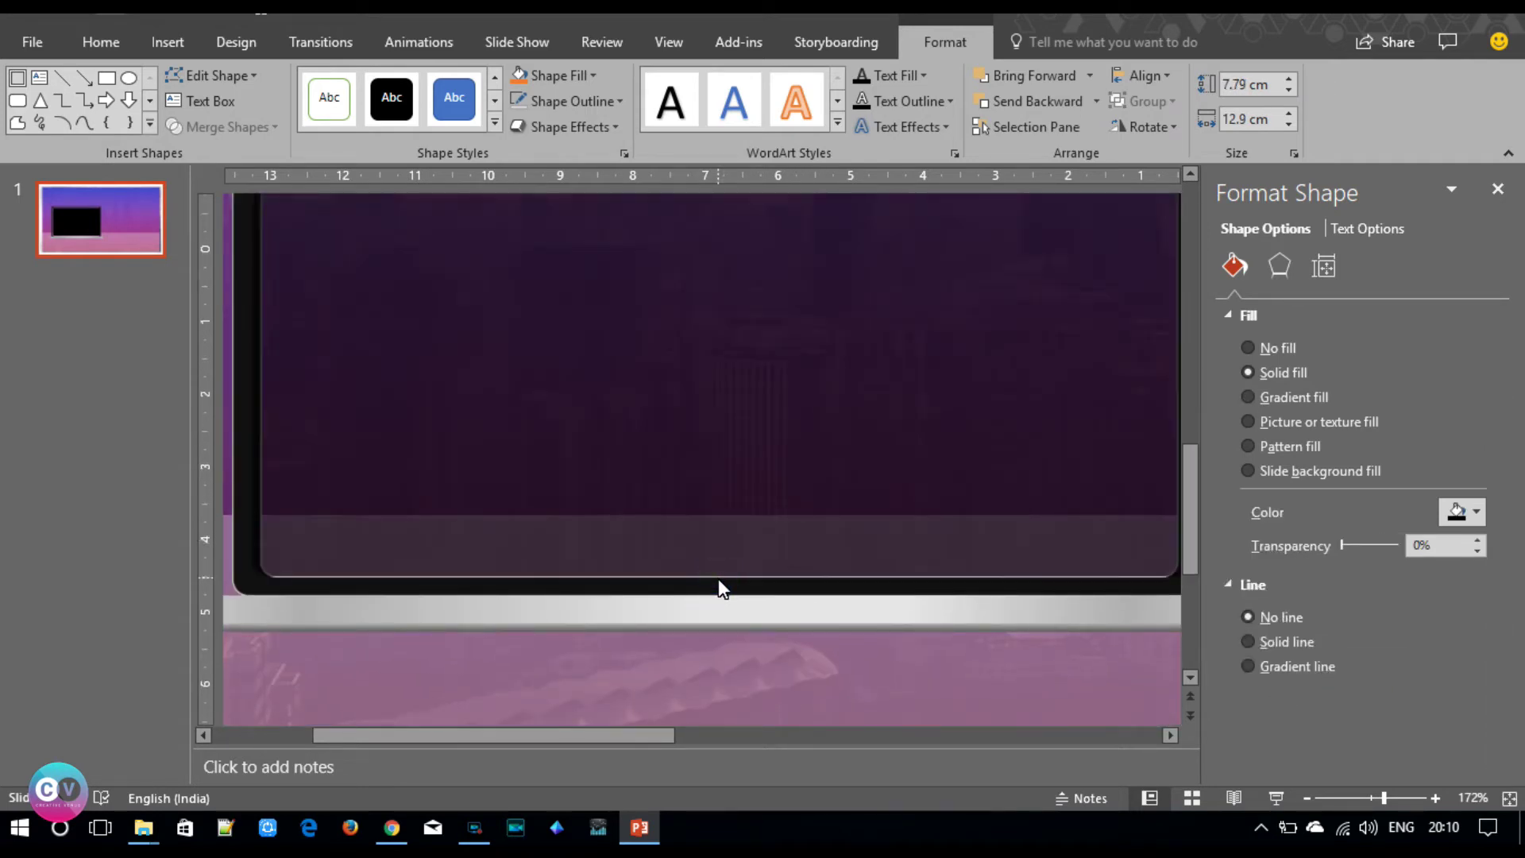
{"action": "left_click_drag", "start_coordinate": [720, 592], "coordinate": [720, 589]}
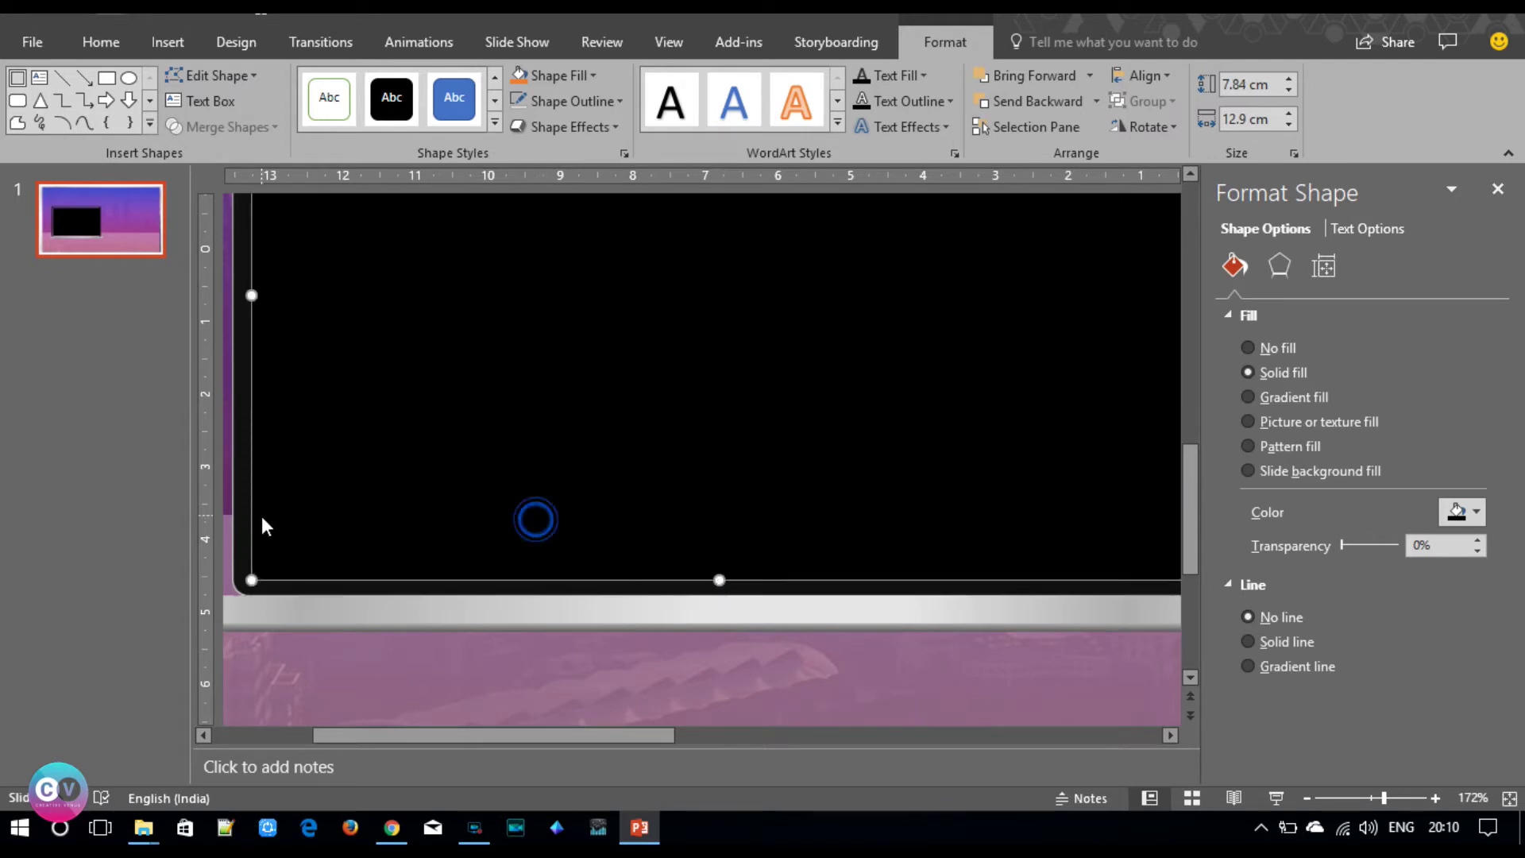
- Recolour one stop of the frame's gradient outline
{"action": "left_click", "coordinate": [235, 521]}
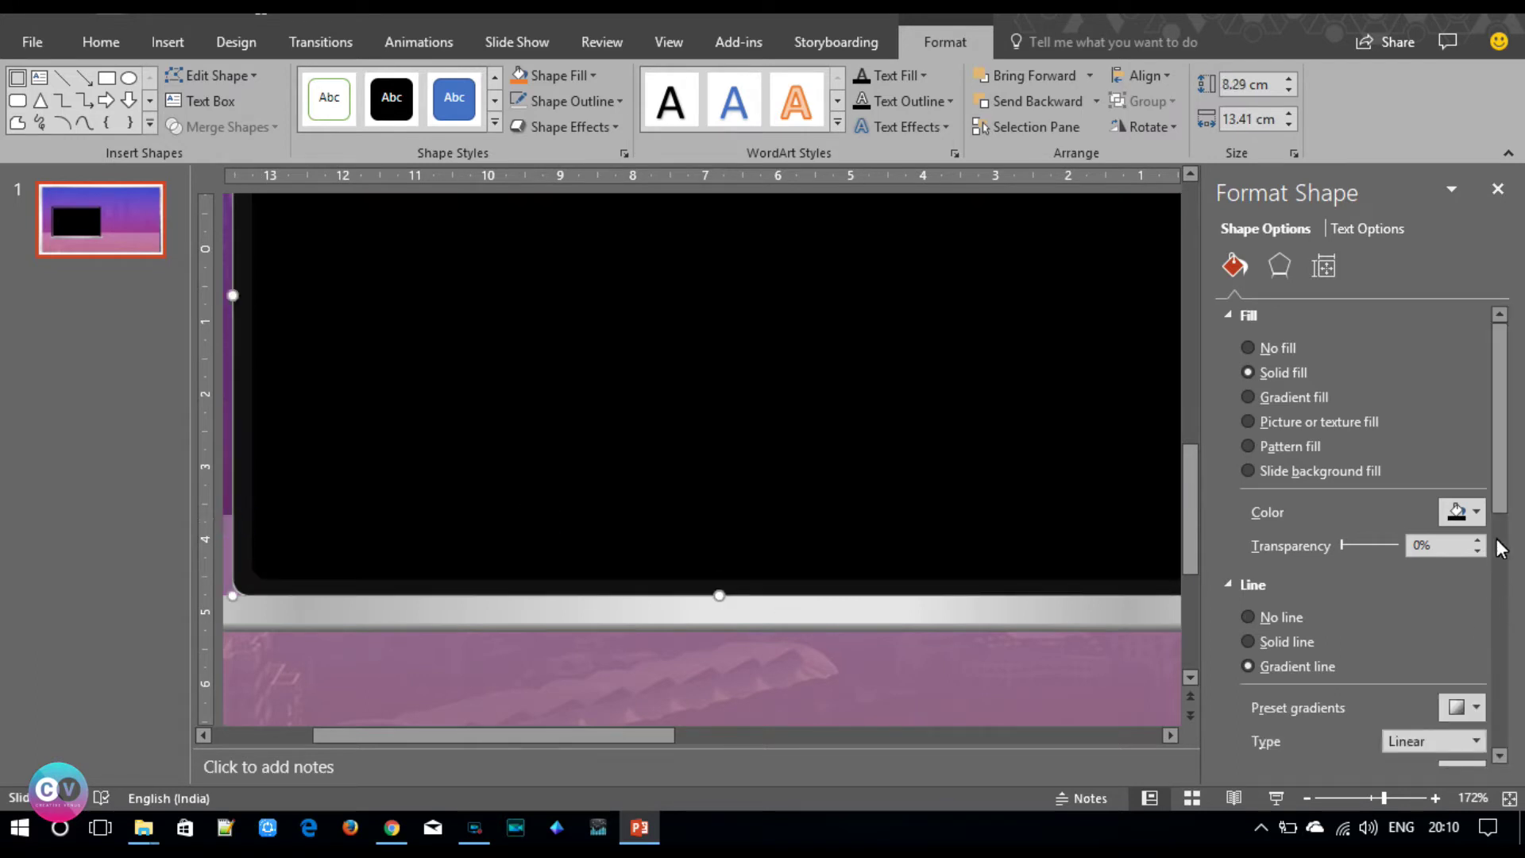
{"action": "left_click", "coordinate": [1498, 503]}
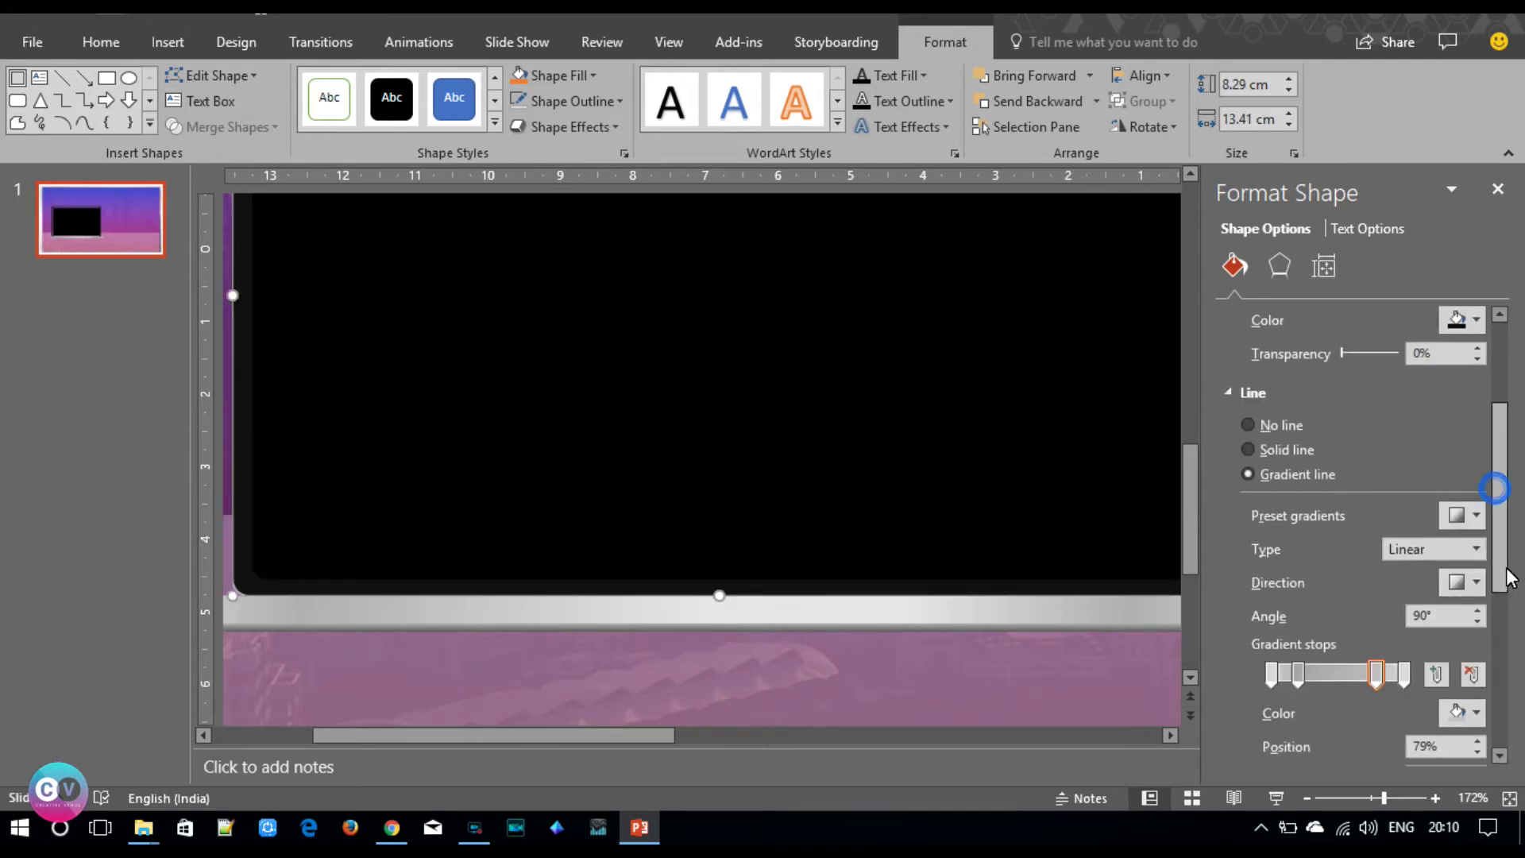
{"action": "left_click", "coordinate": [1474, 713]}
{"action": "left_click", "coordinate": [1341, 537]}
{"action": "left_click", "coordinate": [967, 660]}
{"action": "left_click", "coordinate": [868, 393]}
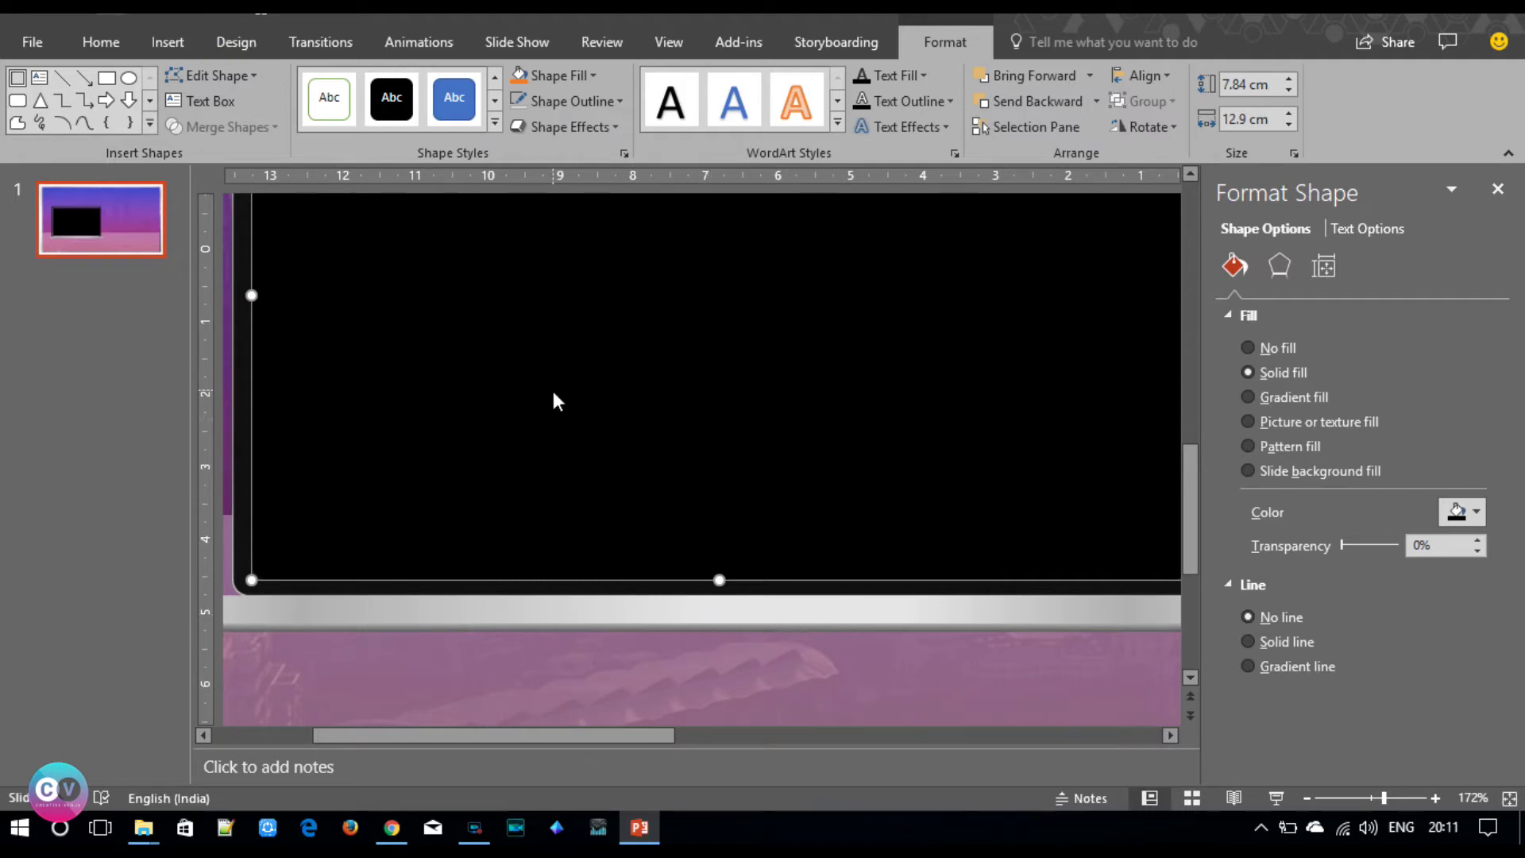
{"action": "left_click", "coordinate": [195, 55]}
- Draw a thin, fully rounded pill-shaped rectangle just below the silver base
{"action": "left_click", "coordinate": [381, 107]}
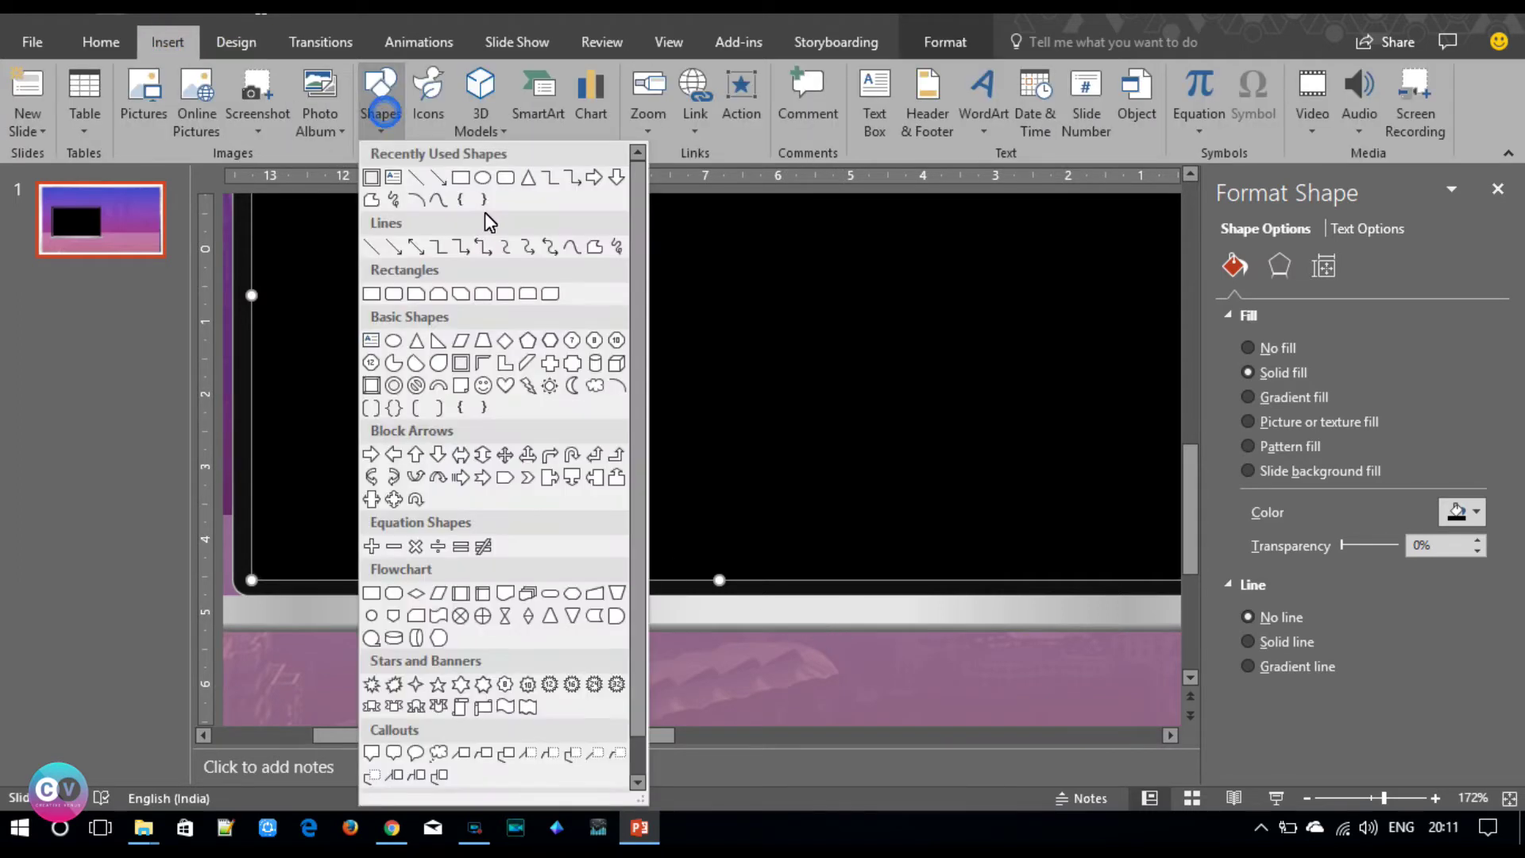
{"action": "left_click", "coordinate": [505, 177]}
{"action": "left_click_drag", "start_coordinate": [506, 640], "coordinate": [909, 719]}
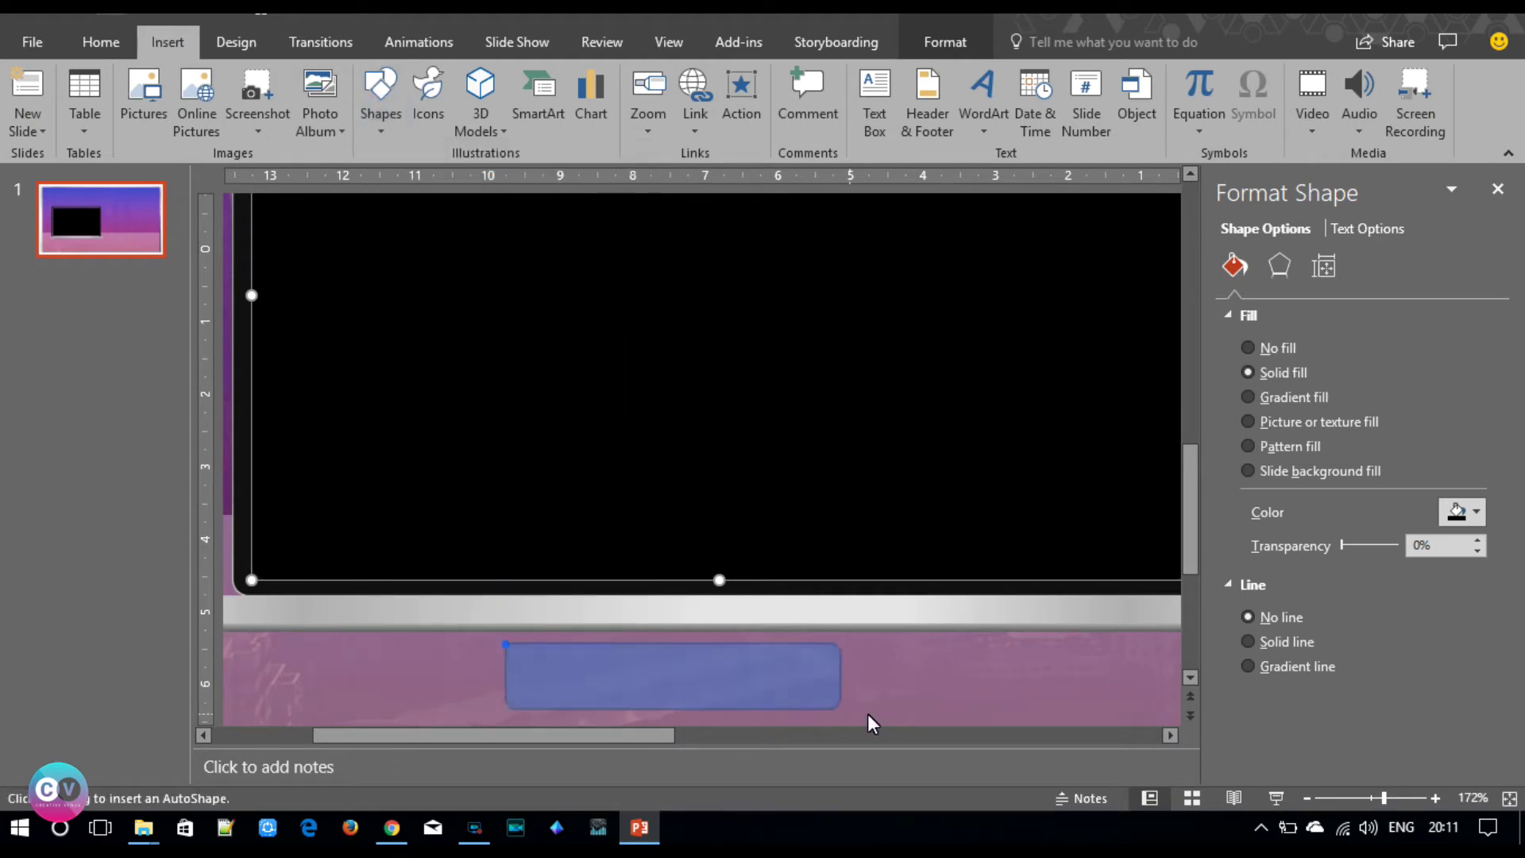
{"action": "left_click_drag", "start_coordinate": [1086, 725], "coordinate": [1019, 700]}
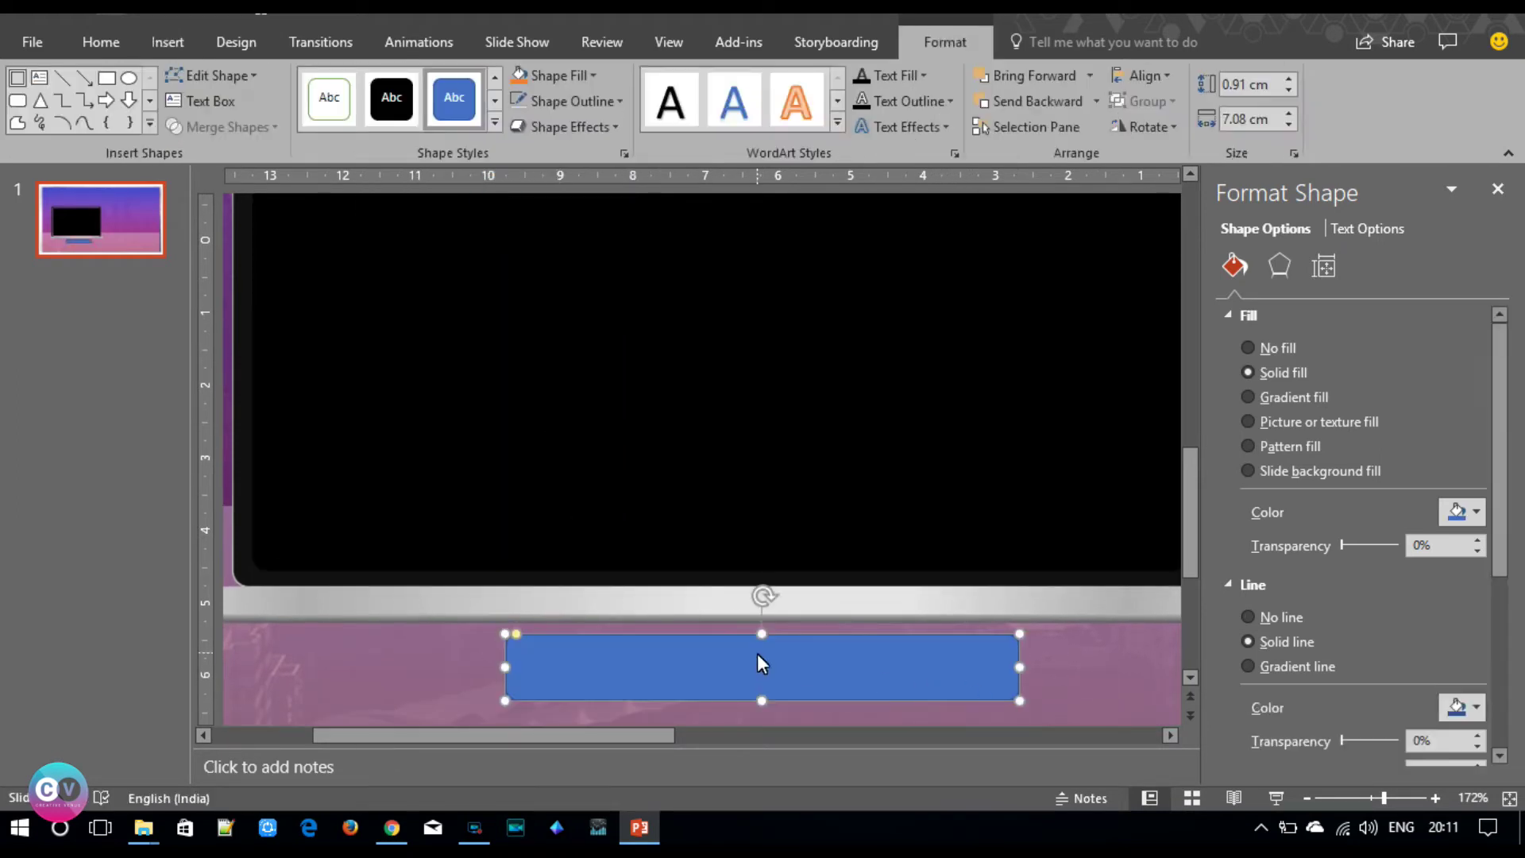
{"action": "left_click_drag", "start_coordinate": [761, 633], "coordinate": [761, 646]}
{"action": "mouse_move", "coordinate": [513, 645]}
{"action": "left_mouse_down"}
{"action": "mouse_move", "coordinate": [584, 659]}
{"action": "mouse_move", "coordinate": [528, 650]}
{"action": "left_mouse_up"}
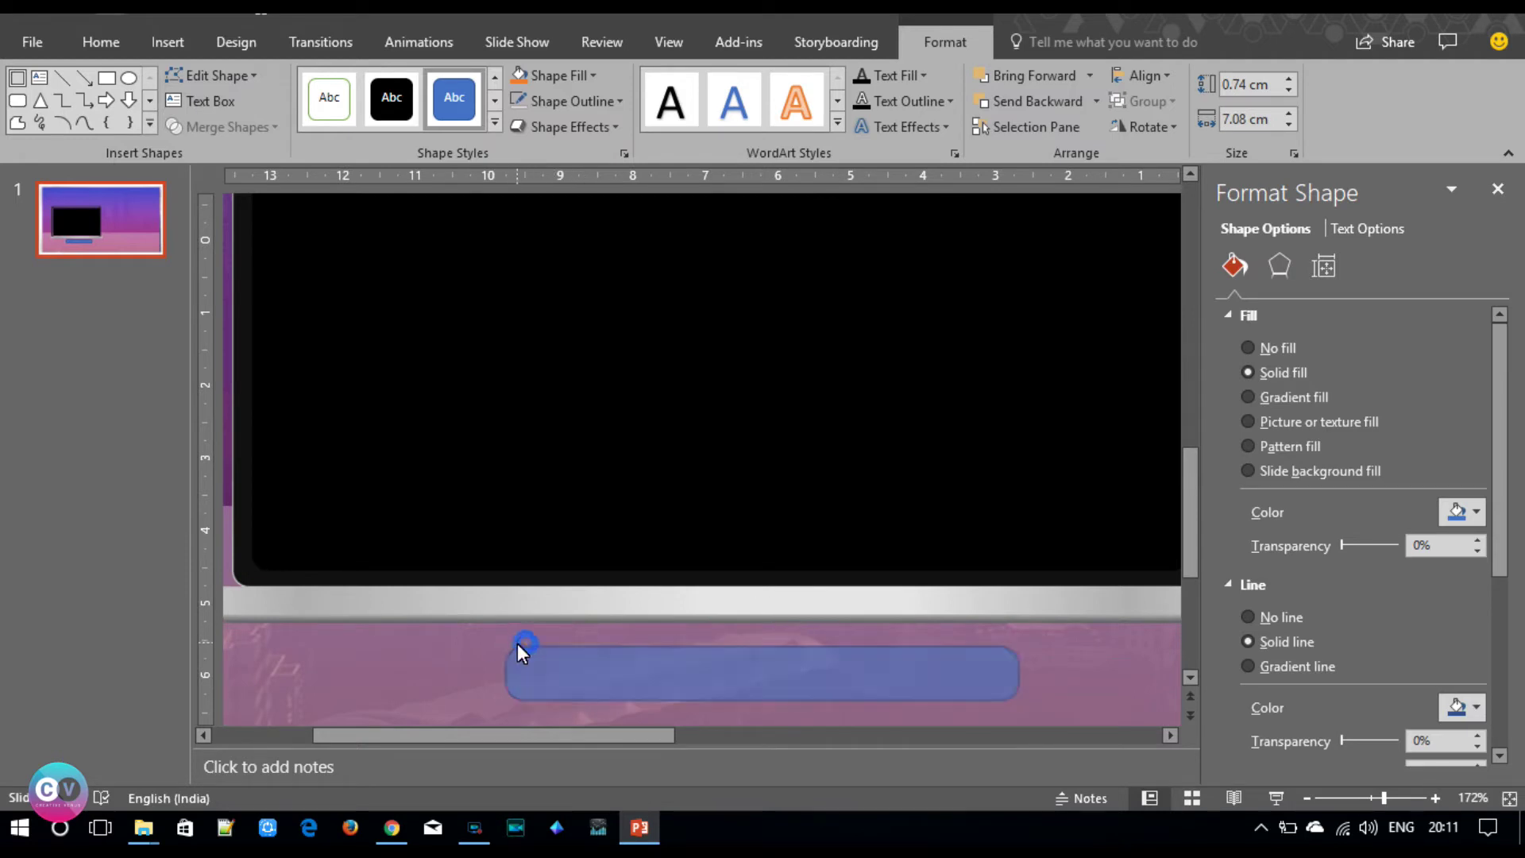
- Cover the pill's top half with a rectangle and subtract it to leave the notch
{"action": "left_click", "coordinate": [167, 35]}
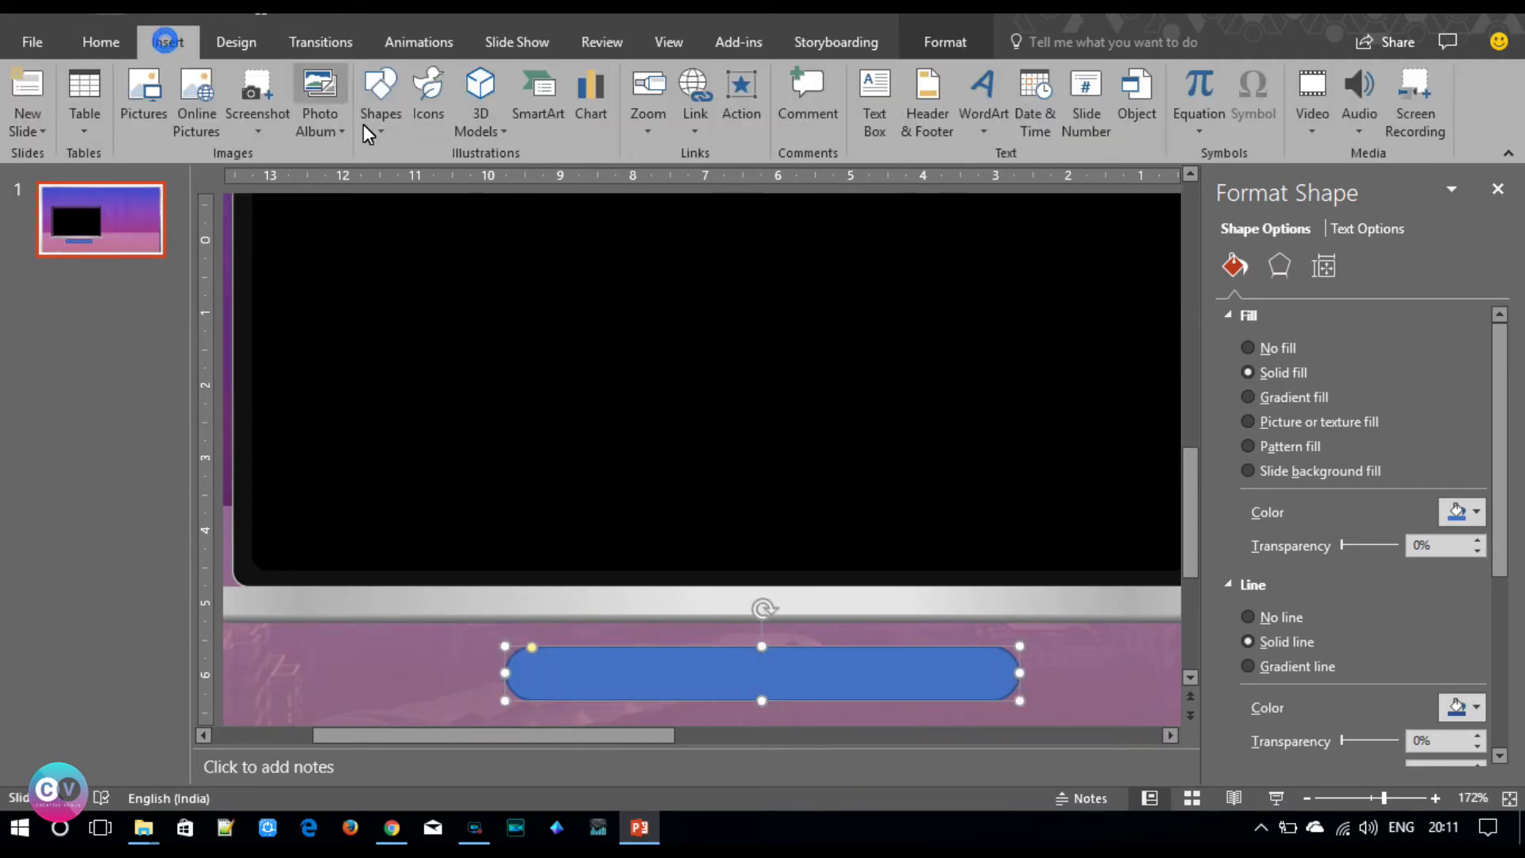
{"action": "left_click", "coordinate": [380, 99]}
{"action": "left_click", "coordinate": [460, 185]}
{"action": "left_click_drag", "start_coordinate": [476, 637], "coordinate": [1112, 675]}
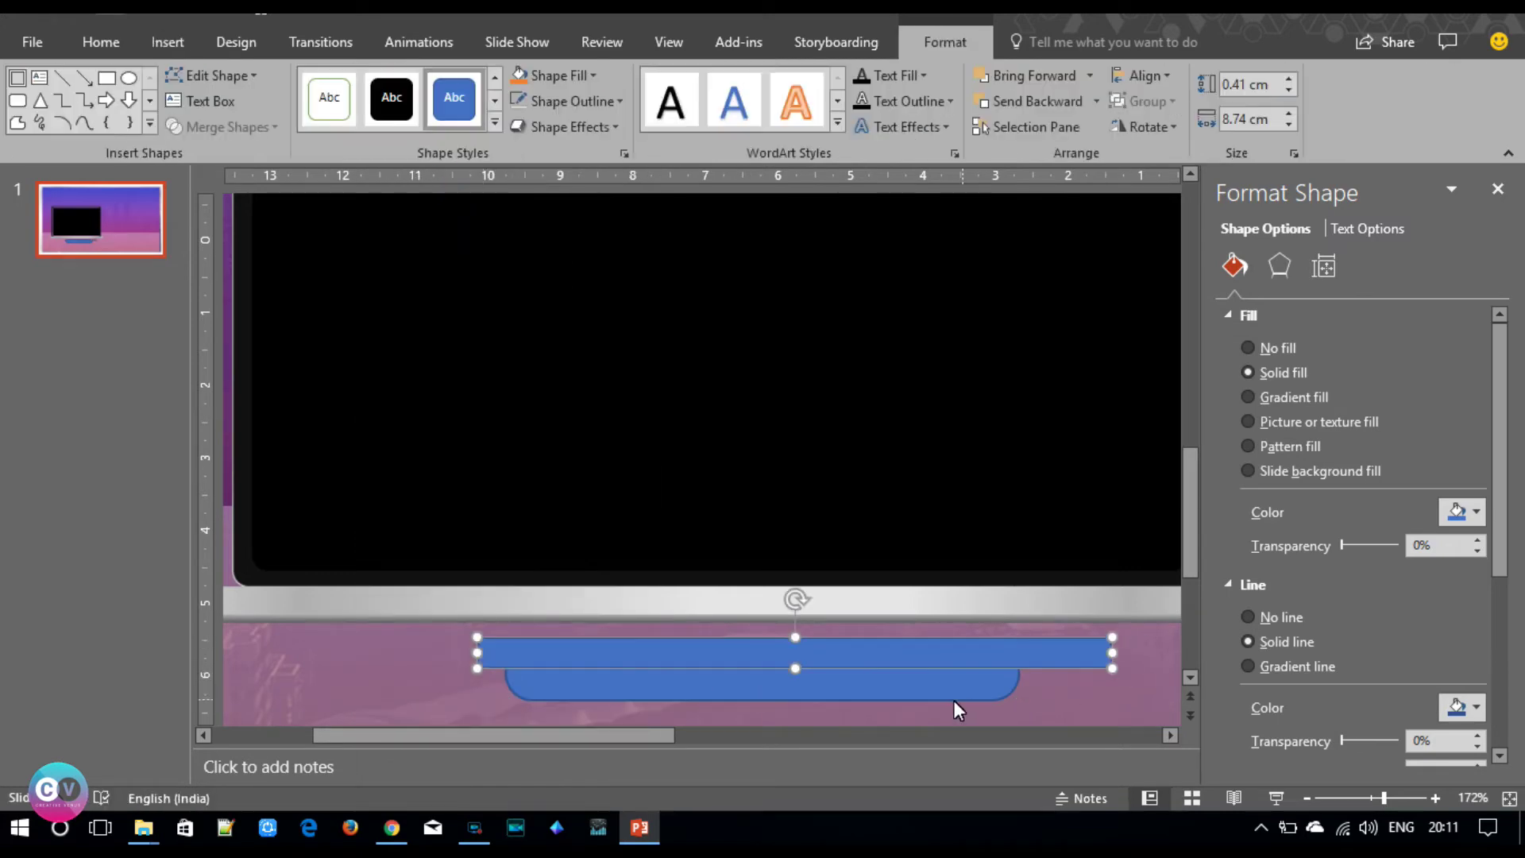
{"action": "left_click", "coordinate": [963, 665]}
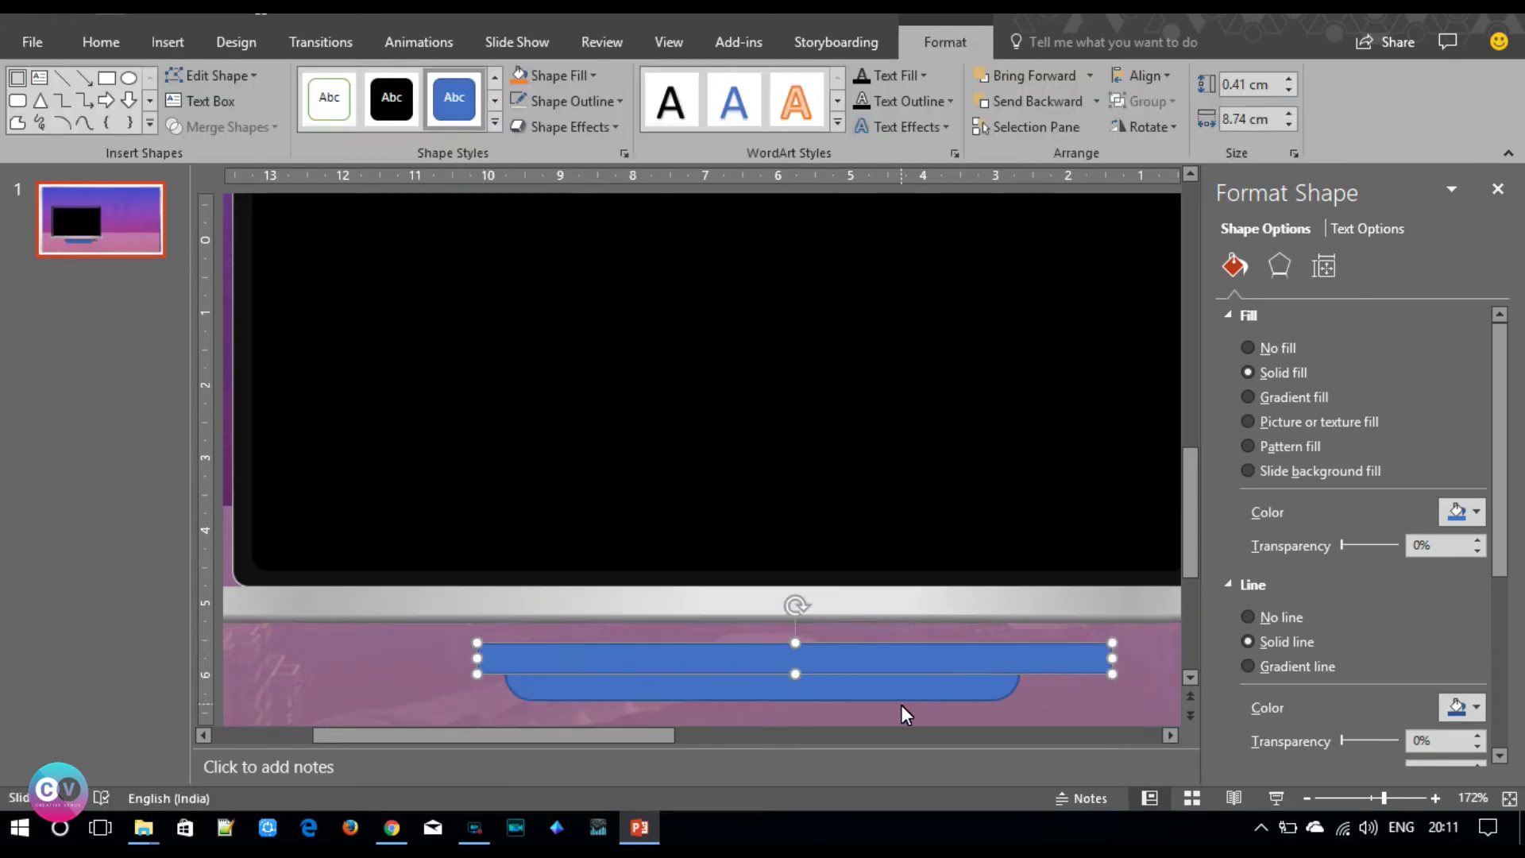
{"action": "left_click", "coordinate": [901, 704]}
{"action": "left_click", "coordinate": [901, 695]}
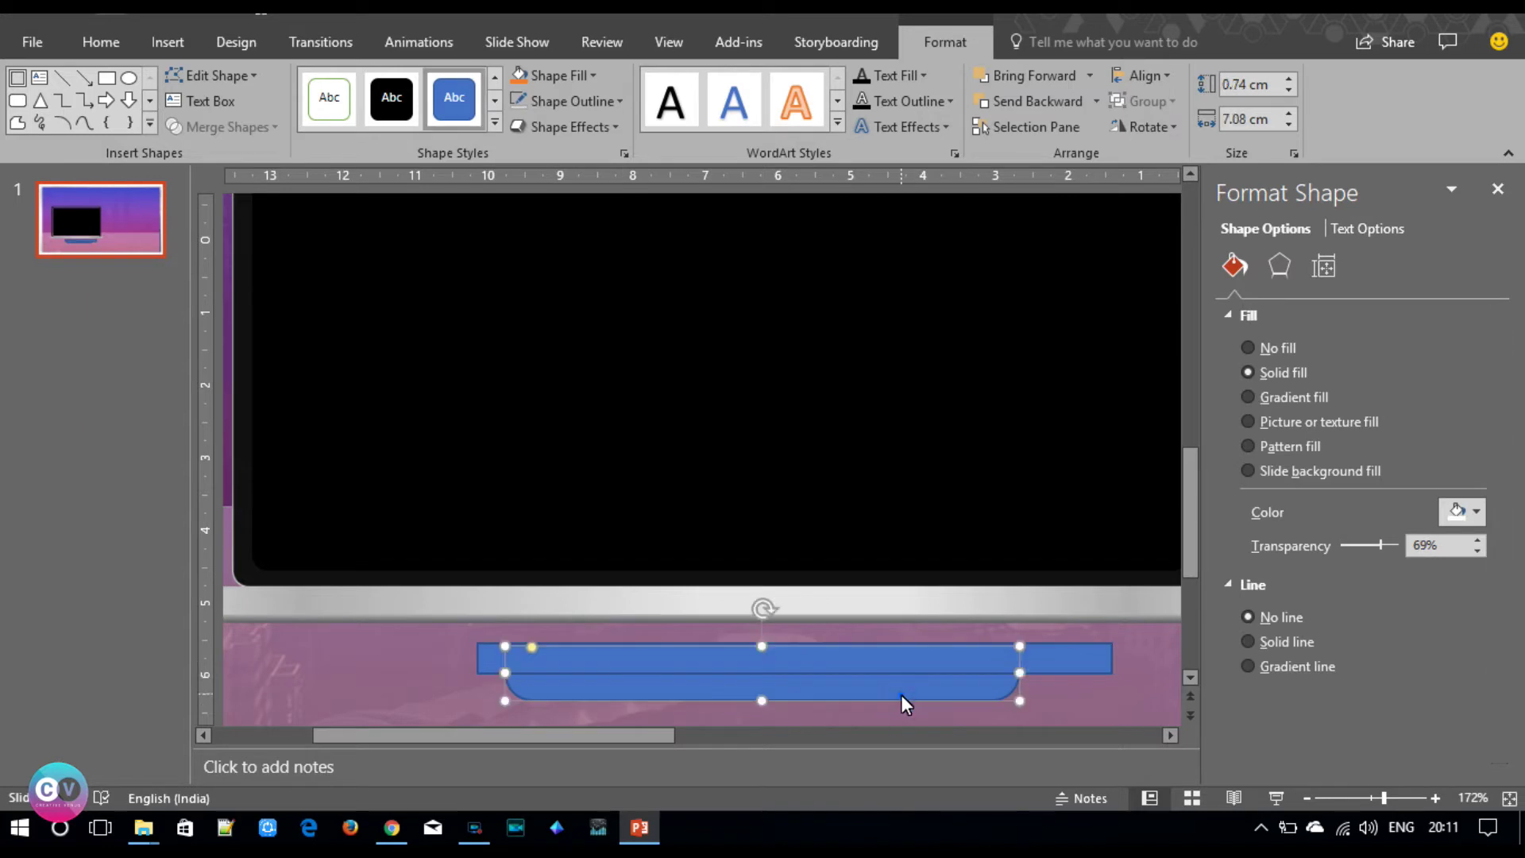
{"action": "left_click", "coordinate": [1059, 663], "text": "shift"}
{"action": "left_click", "coordinate": [239, 127]}
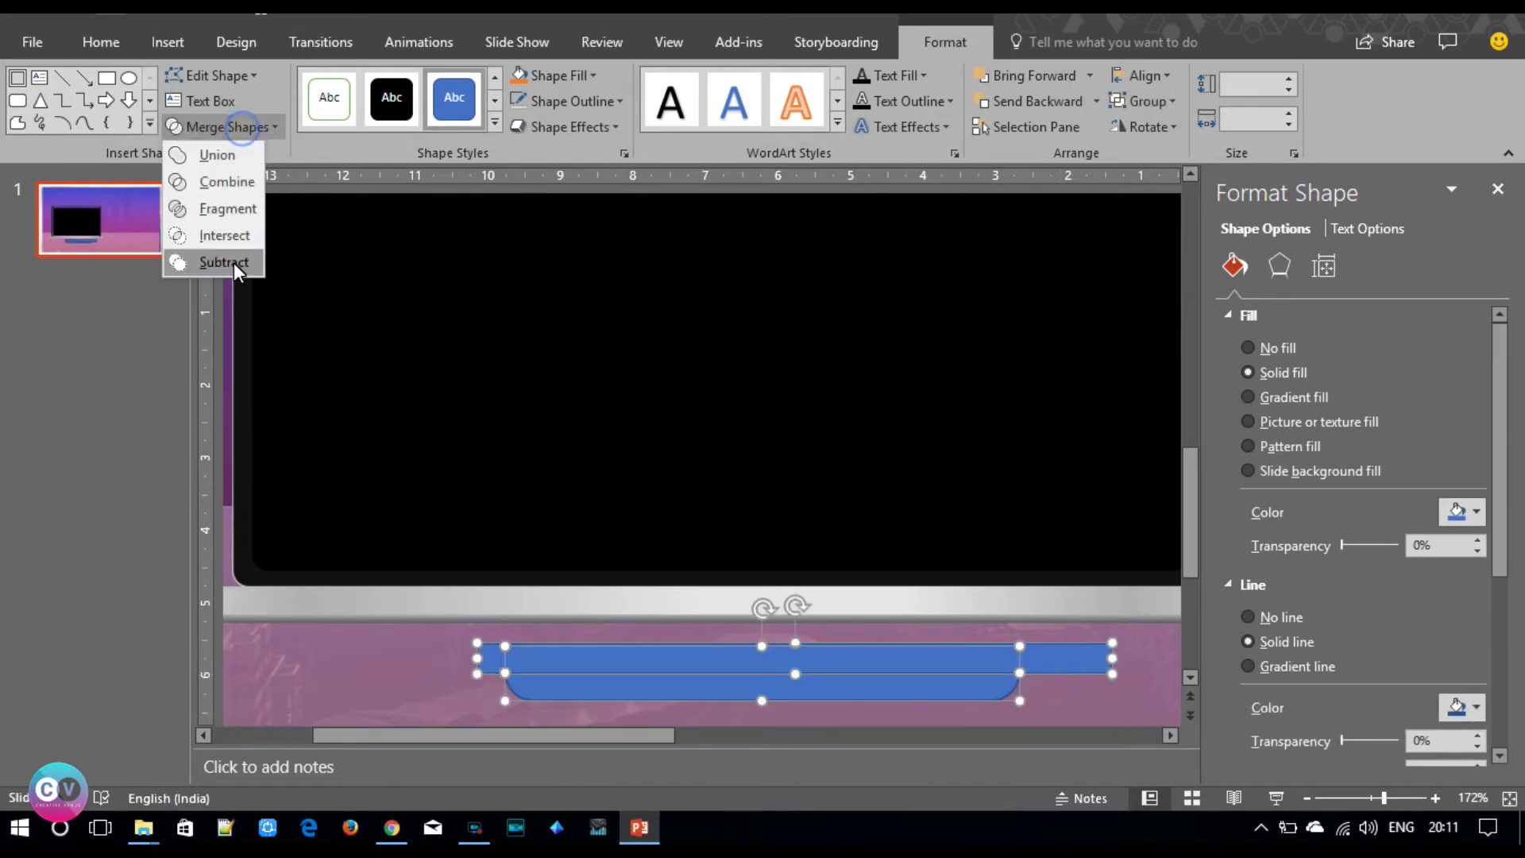
{"action": "left_click", "coordinate": [224, 262]}
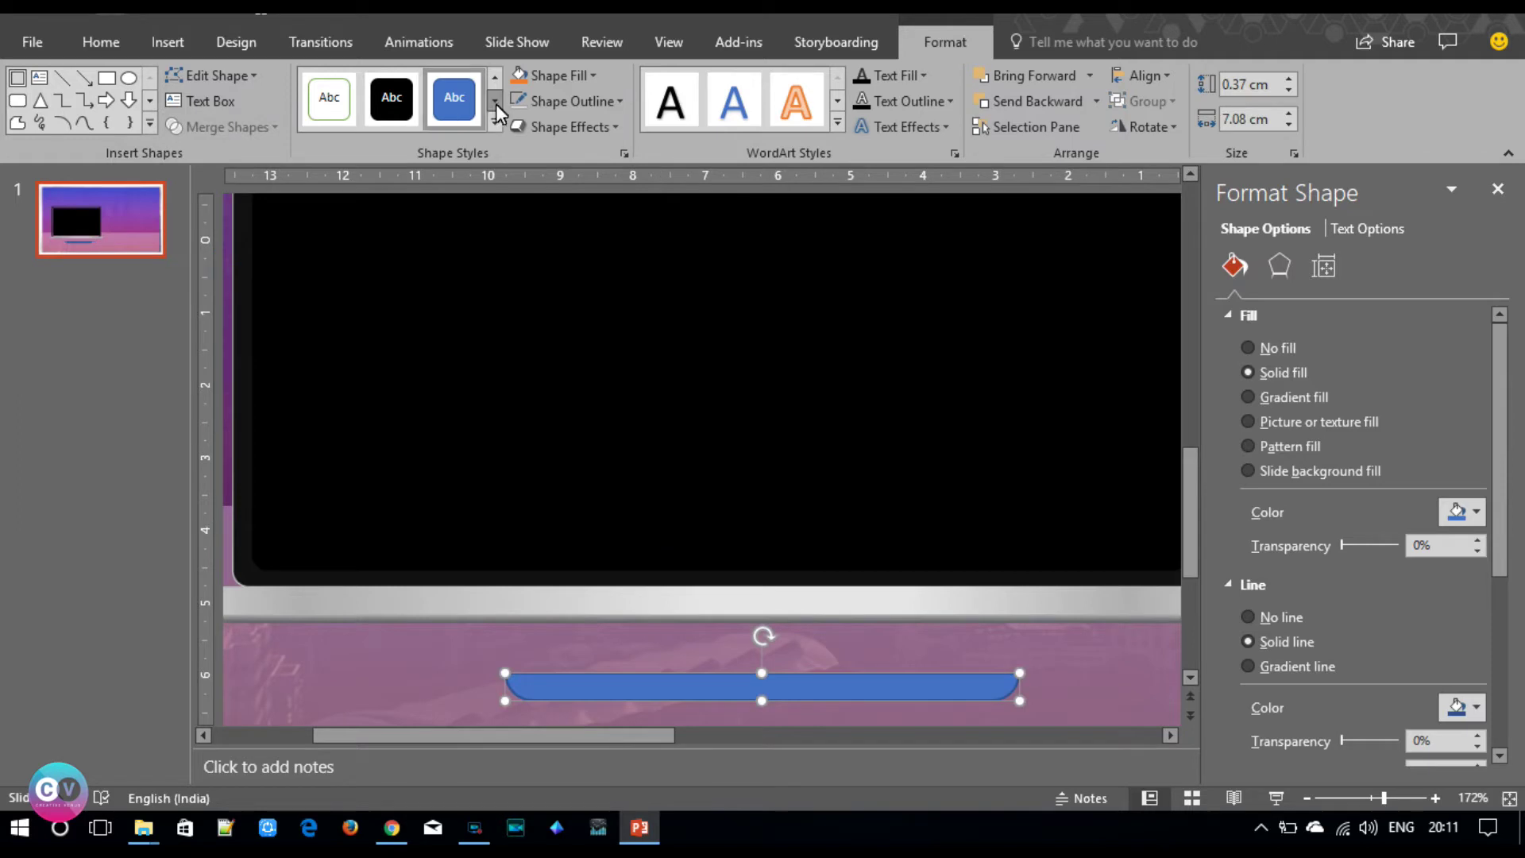
- Copy the silver base's gradient onto the notch and make it run vertically
{"action": "left_click", "coordinate": [522, 607]}
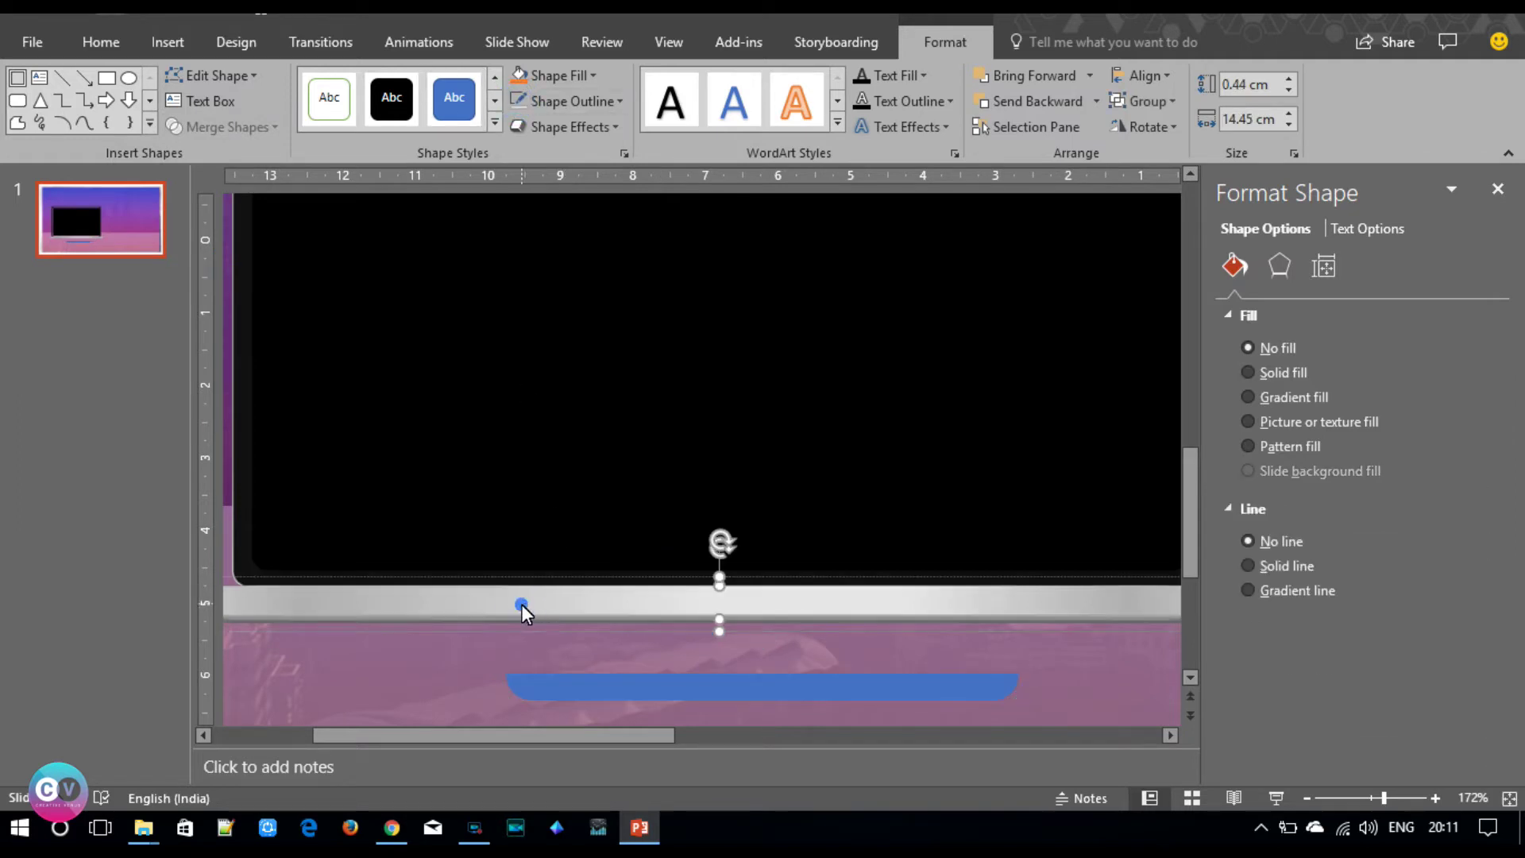
{"action": "left_click", "coordinate": [101, 42]}
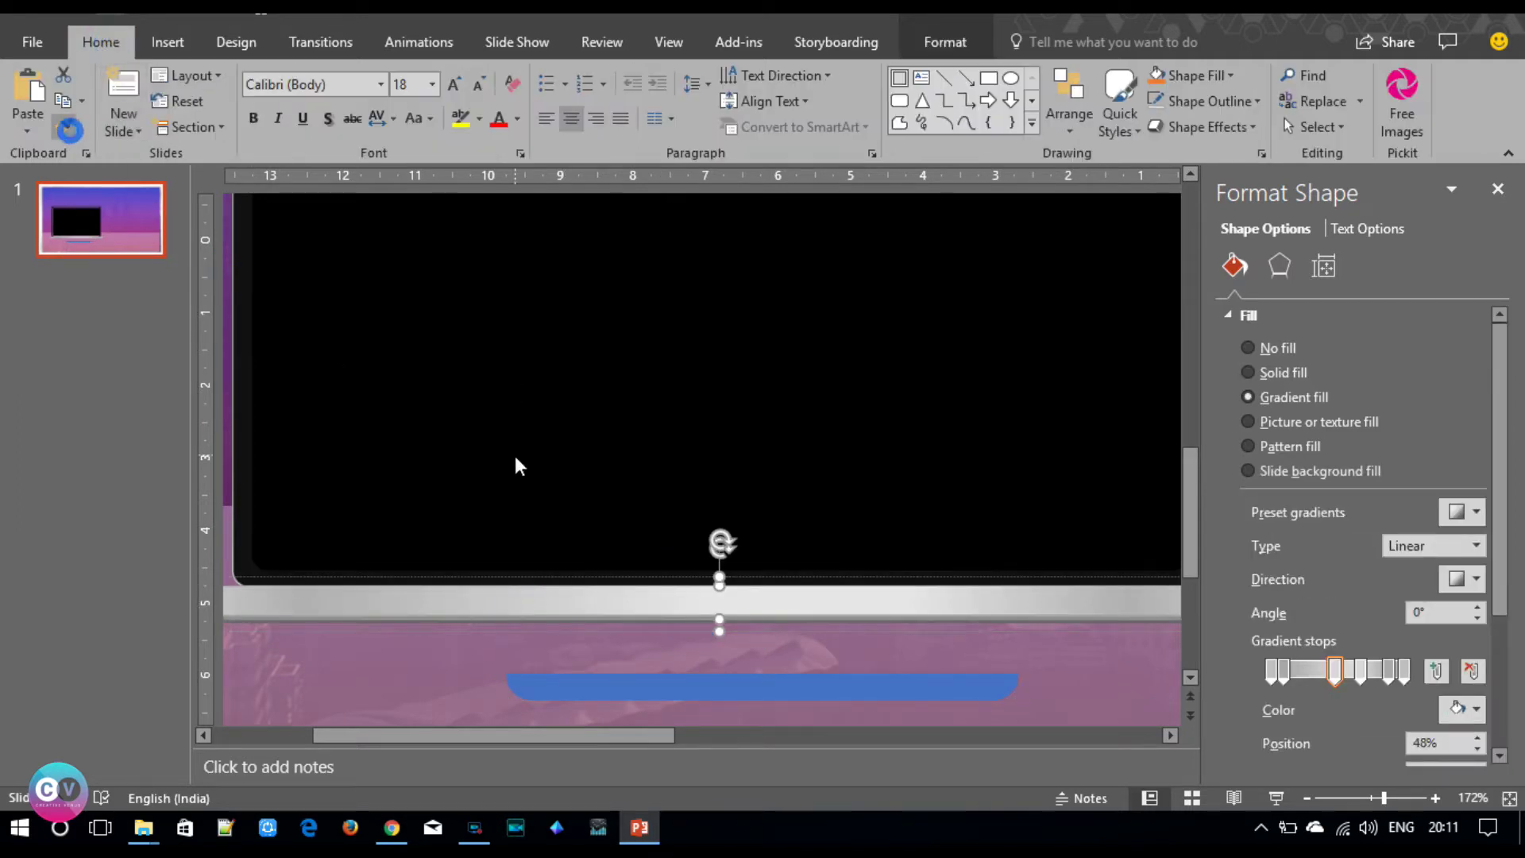
{"action": "left_click", "coordinate": [669, 690]}
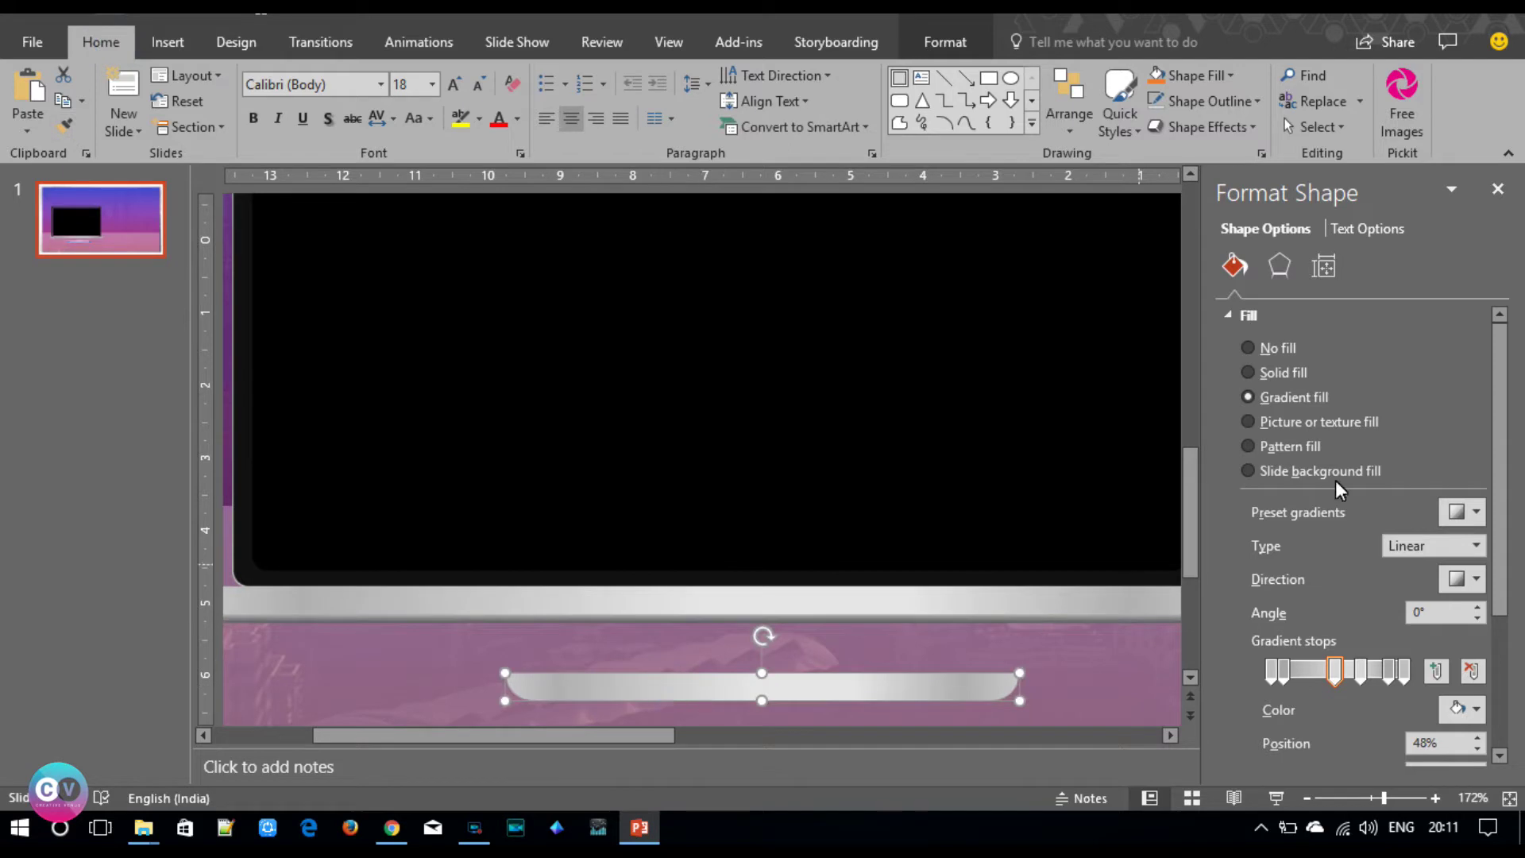
{"action": "left_click", "coordinate": [1475, 579]}
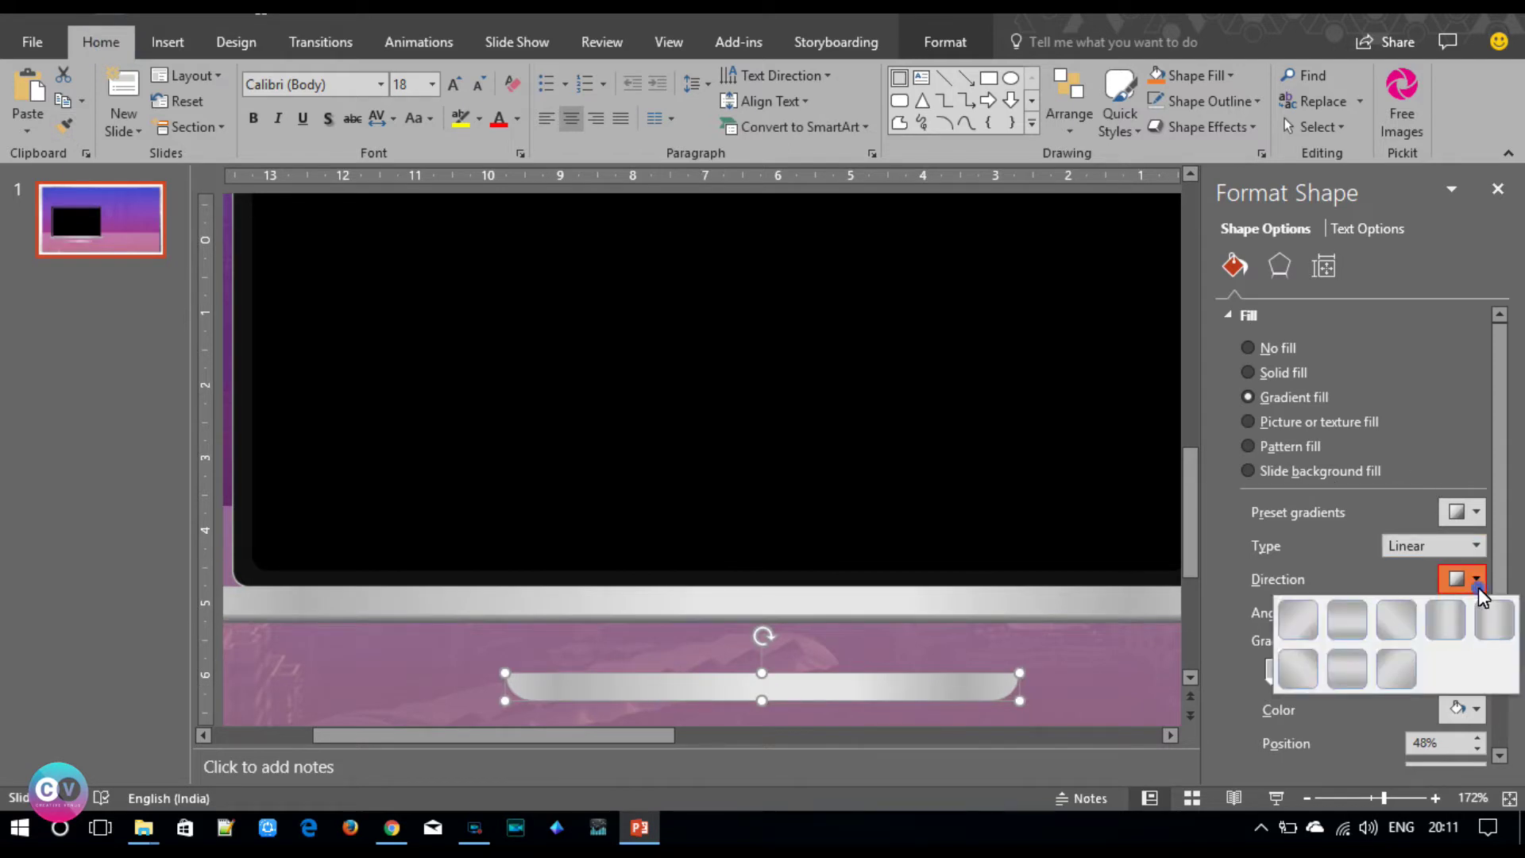
{"action": "left_click", "coordinate": [1352, 627]}
- Recolour the 100% stop, move the 69% stop to 77%, and remove two extra stops
{"action": "left_click", "coordinate": [1402, 671]}
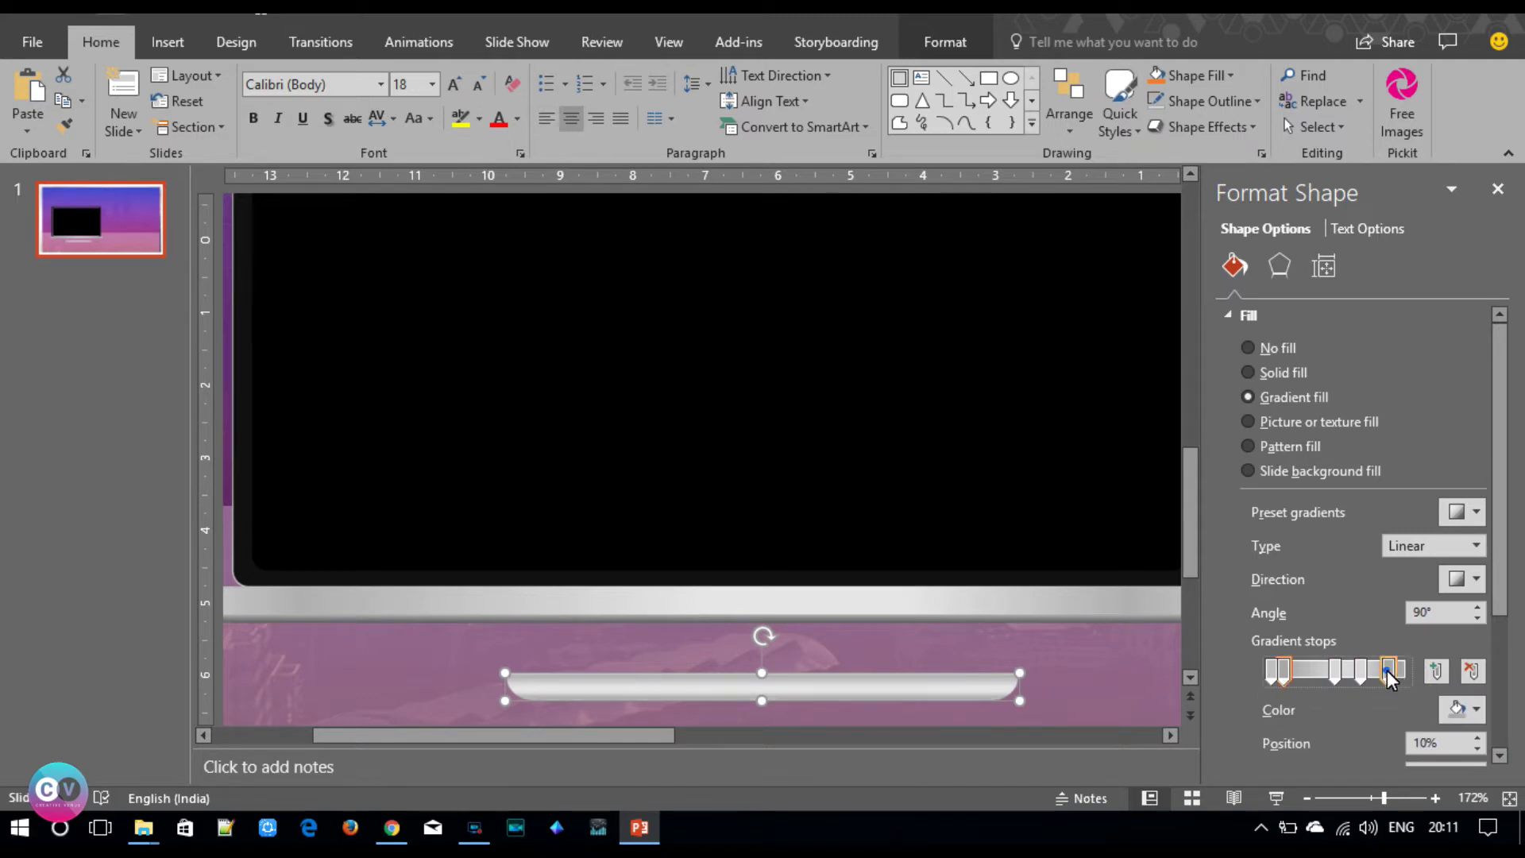
{"action": "left_click", "coordinate": [1400, 671]}
{"action": "left_click", "coordinate": [1462, 710]}
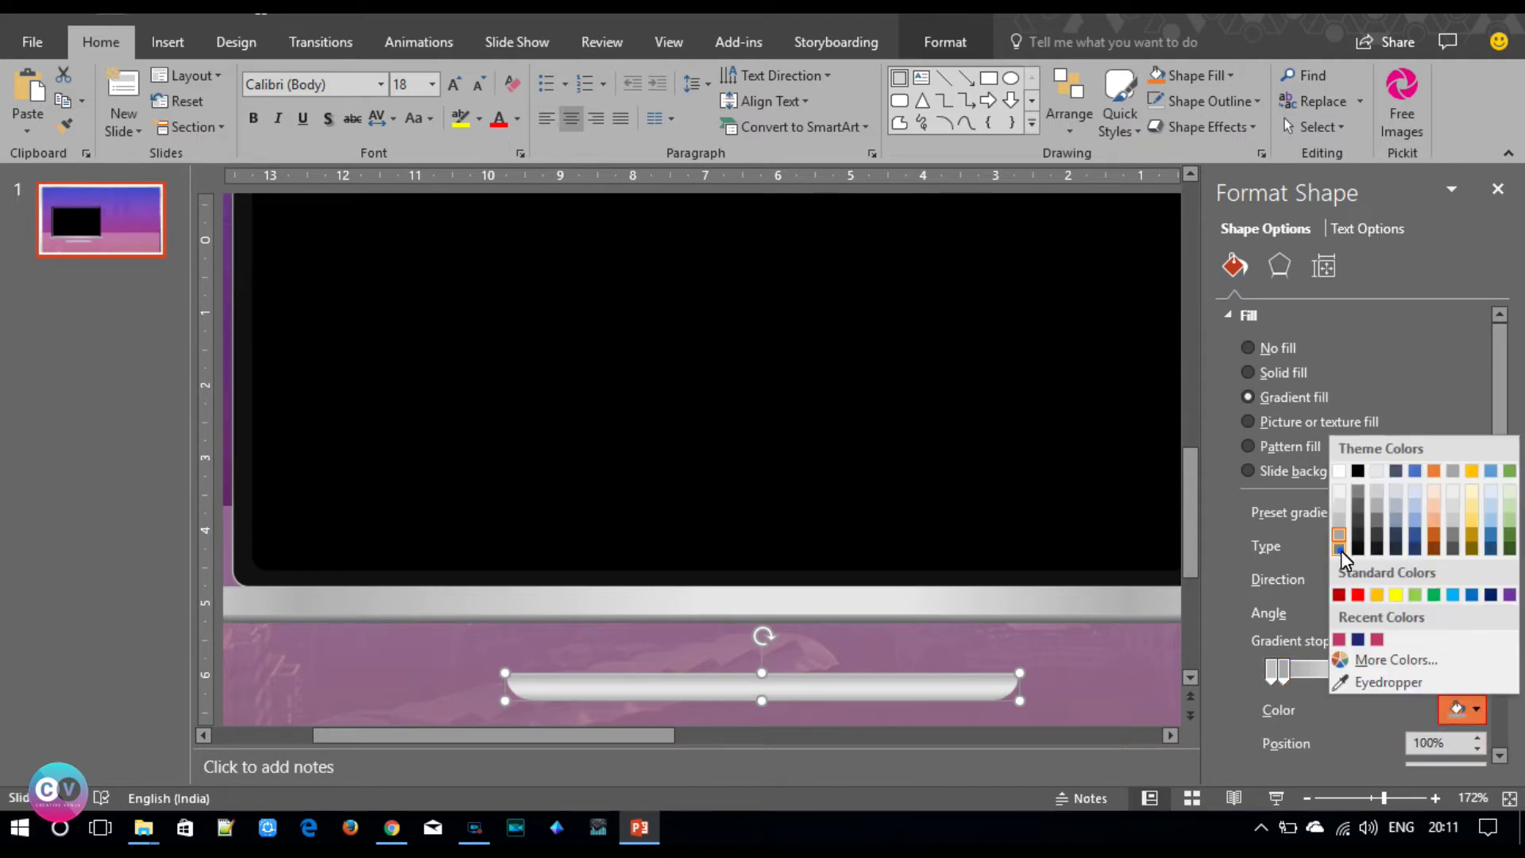
{"action": "left_click", "coordinate": [1396, 548]}
{"action": "left_click", "coordinate": [1364, 671]}
{"action": "left_click_drag", "start_coordinate": [1372, 679], "coordinate": [1373, 676]}
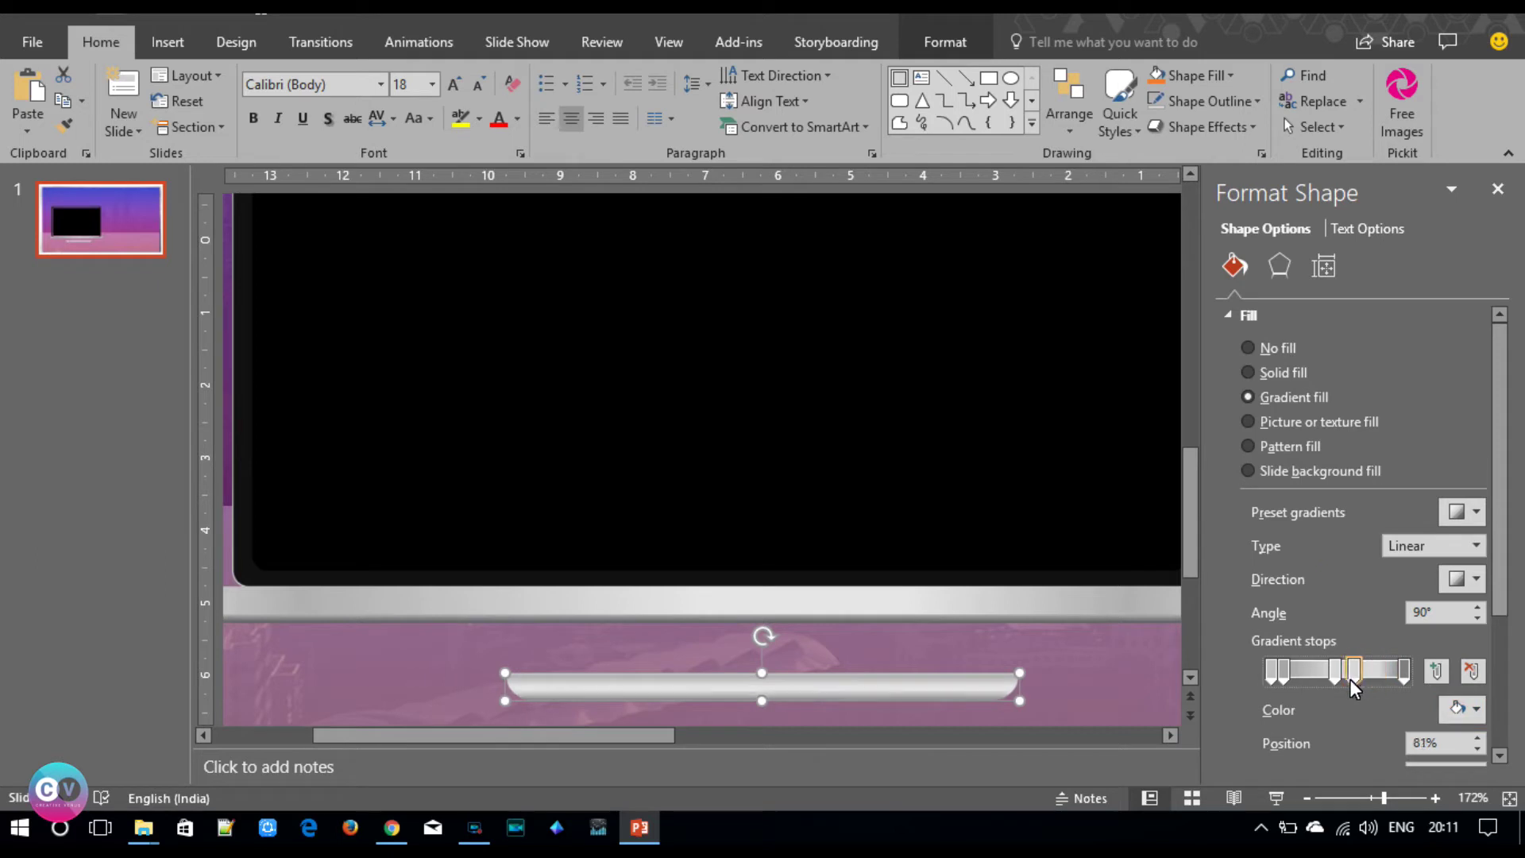
{"action": "left_click", "coordinate": [1284, 671]}
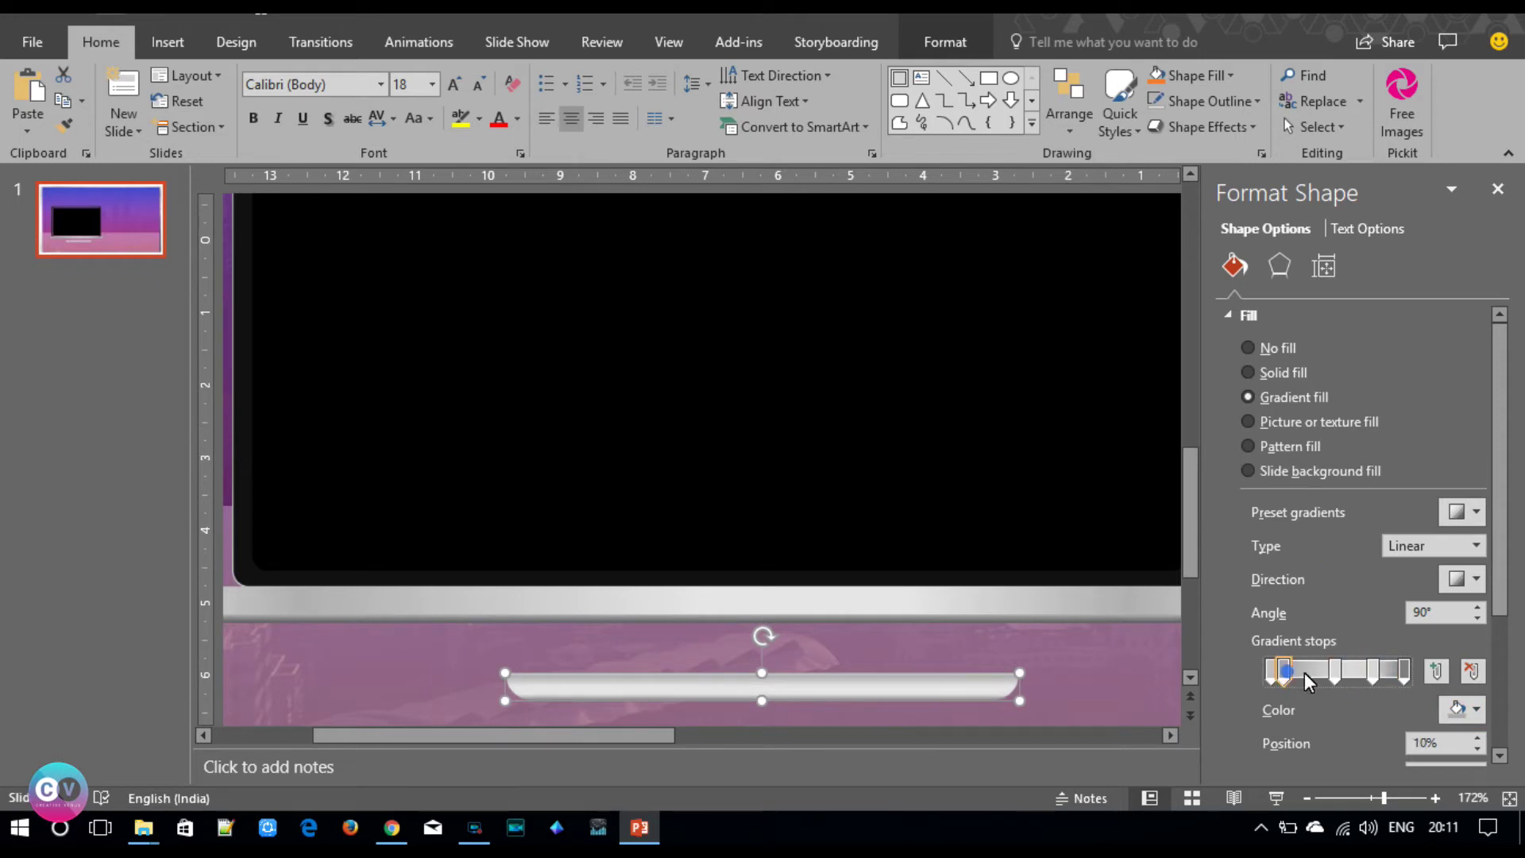
{"action": "left_click", "coordinate": [1472, 672]}
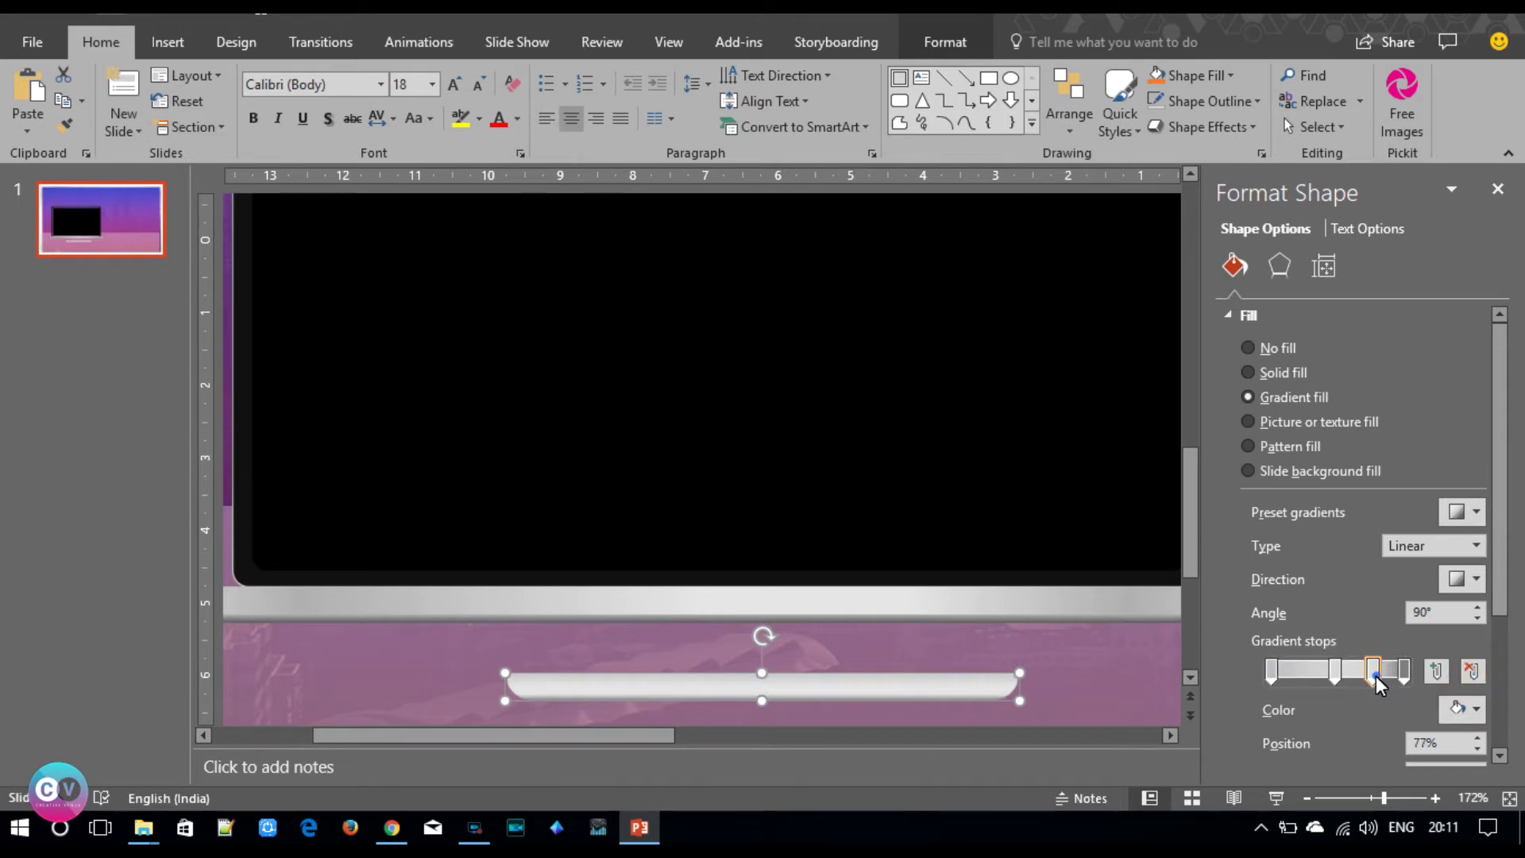
- Darken the 77% and 48% gradient stops to grey
{"action": "left_click_drag", "start_coordinate": [1372, 674], "coordinate": [1374, 675]}
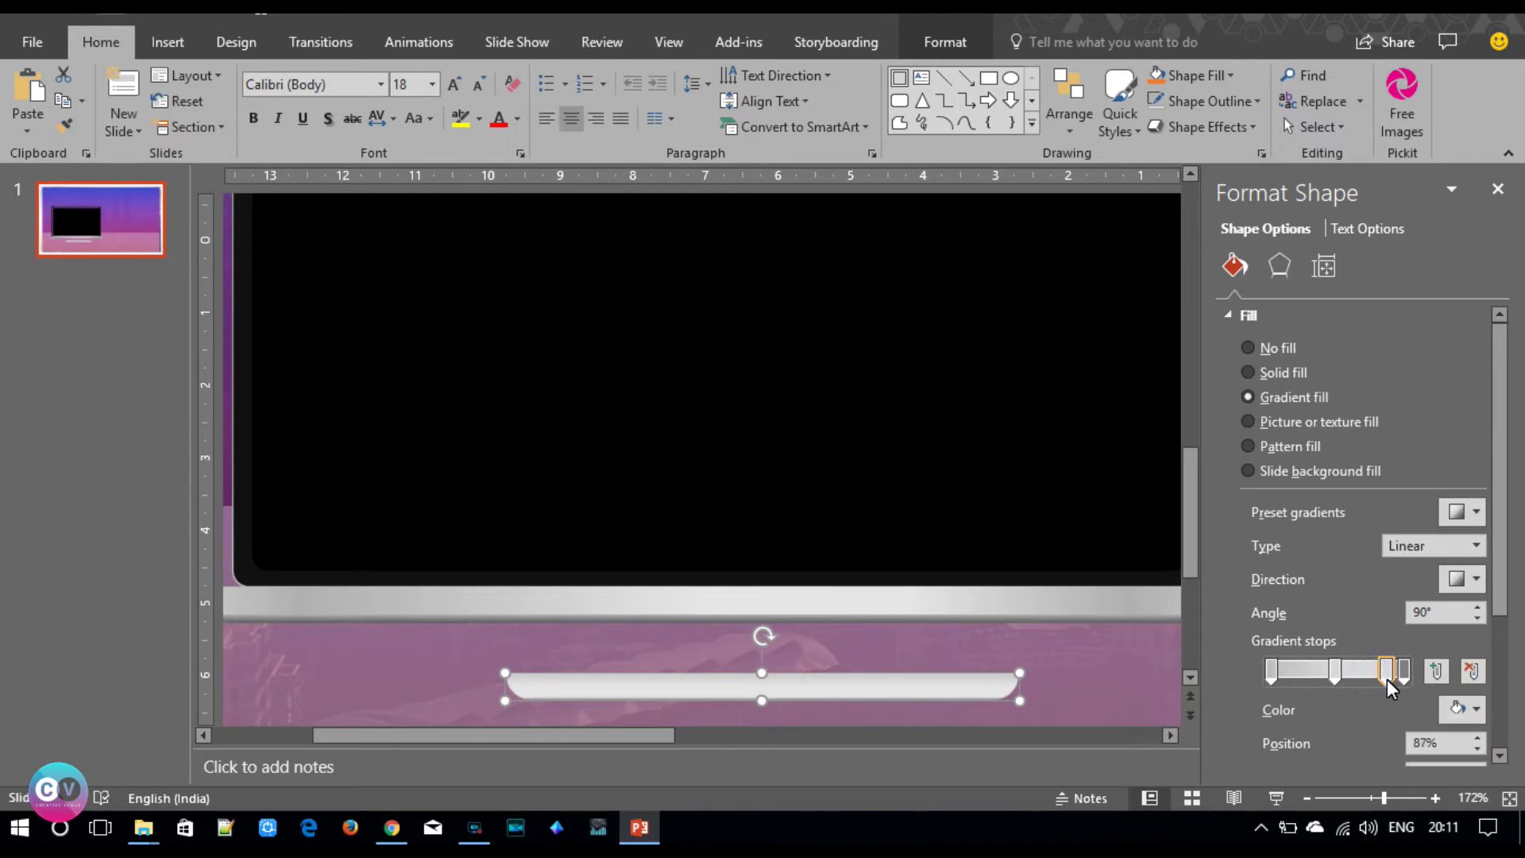
{"action": "left_click", "coordinate": [1458, 709]}
{"action": "left_click", "coordinate": [1342, 538]}
{"action": "left_click", "coordinate": [1335, 672]}
{"action": "left_click", "coordinate": [1458, 709]}
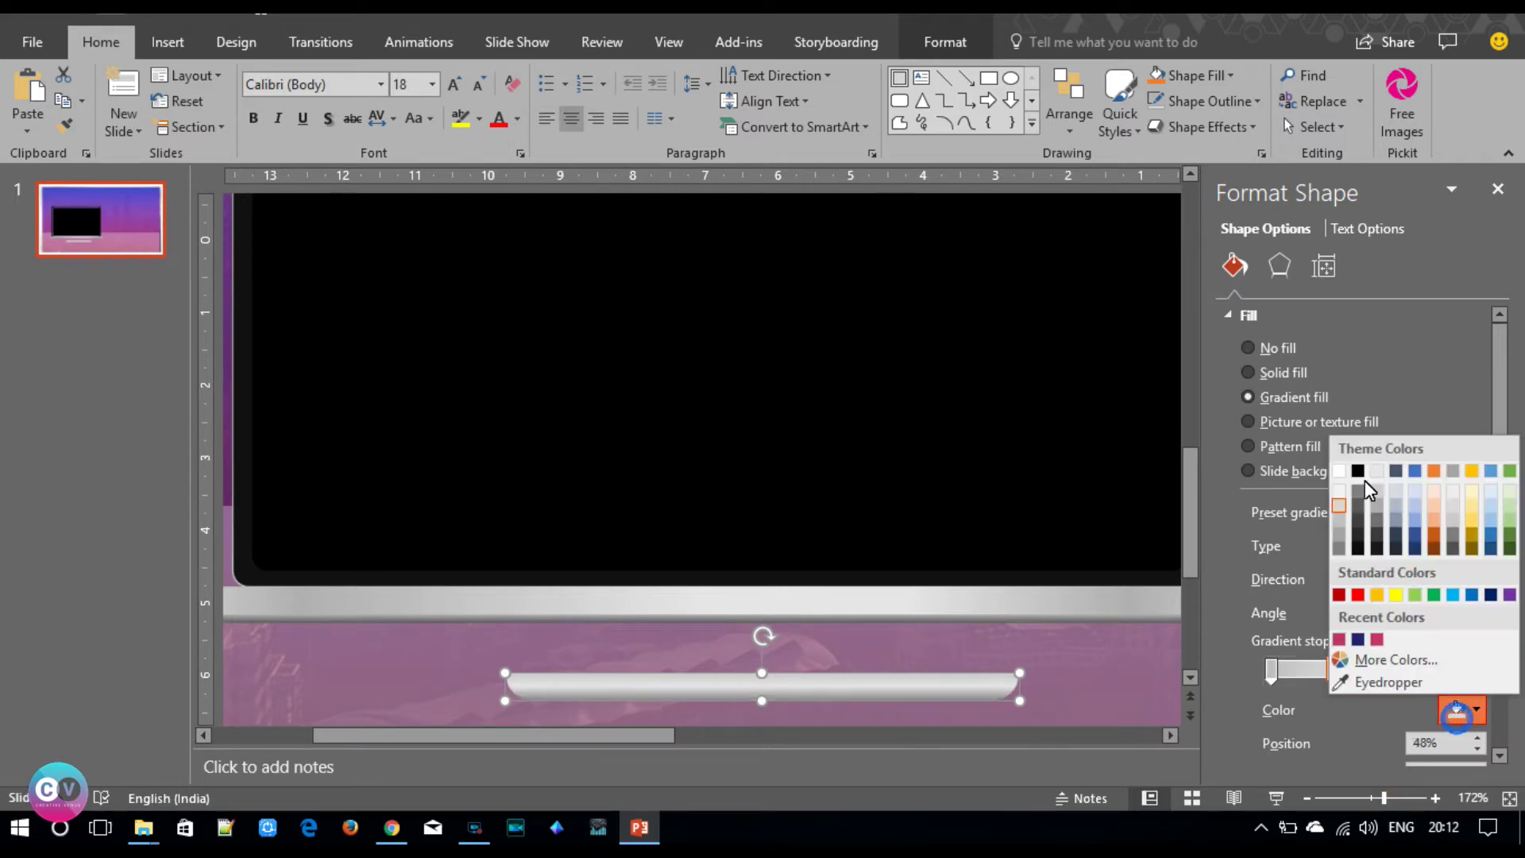
{"action": "left_click", "coordinate": [1339, 535]}
- Nudge a stop to 79%, lighten the first stop, drop the 76% stop, and tuck the bar under the base
{"action": "left_click", "coordinate": [1271, 671]}
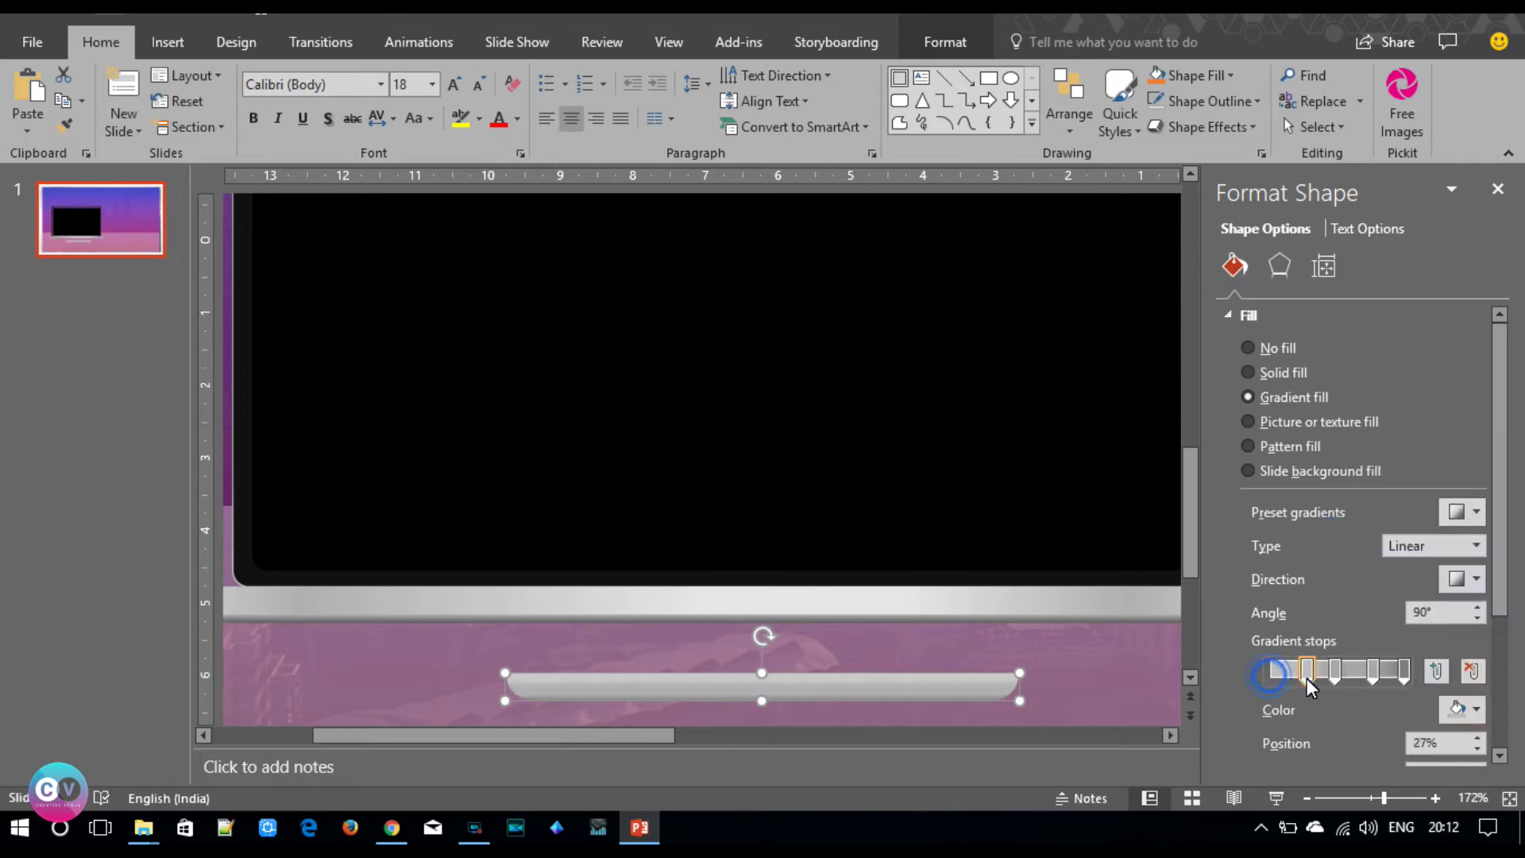
{"action": "left_click_drag", "start_coordinate": [1374, 673], "coordinate": [1377, 673]}
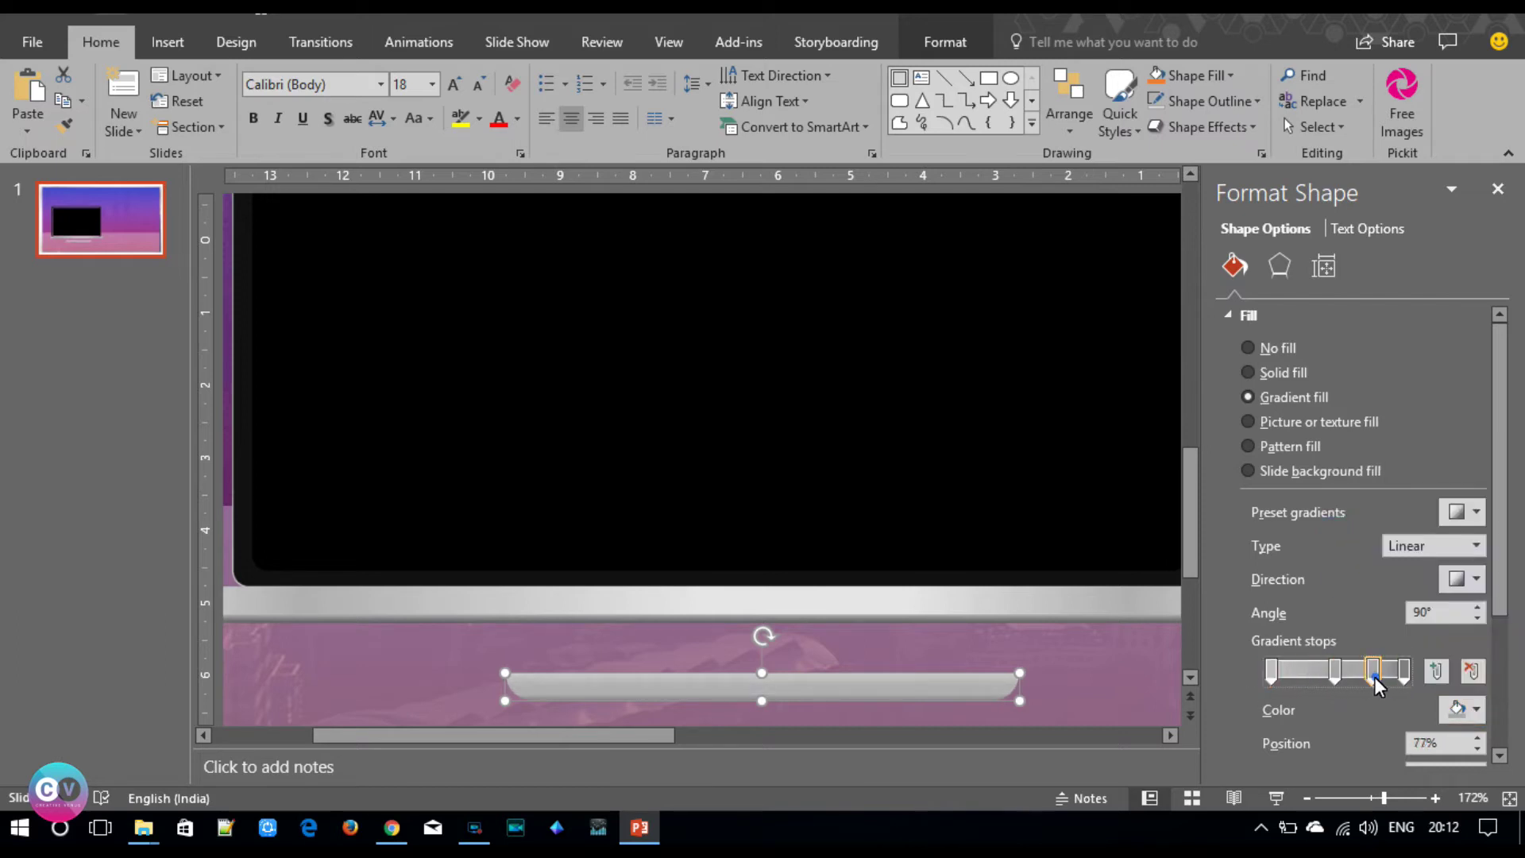
{"action": "left_click", "coordinate": [1271, 671]}
{"action": "left_click", "coordinate": [1463, 709]}
{"action": "left_click", "coordinate": [1340, 500]}
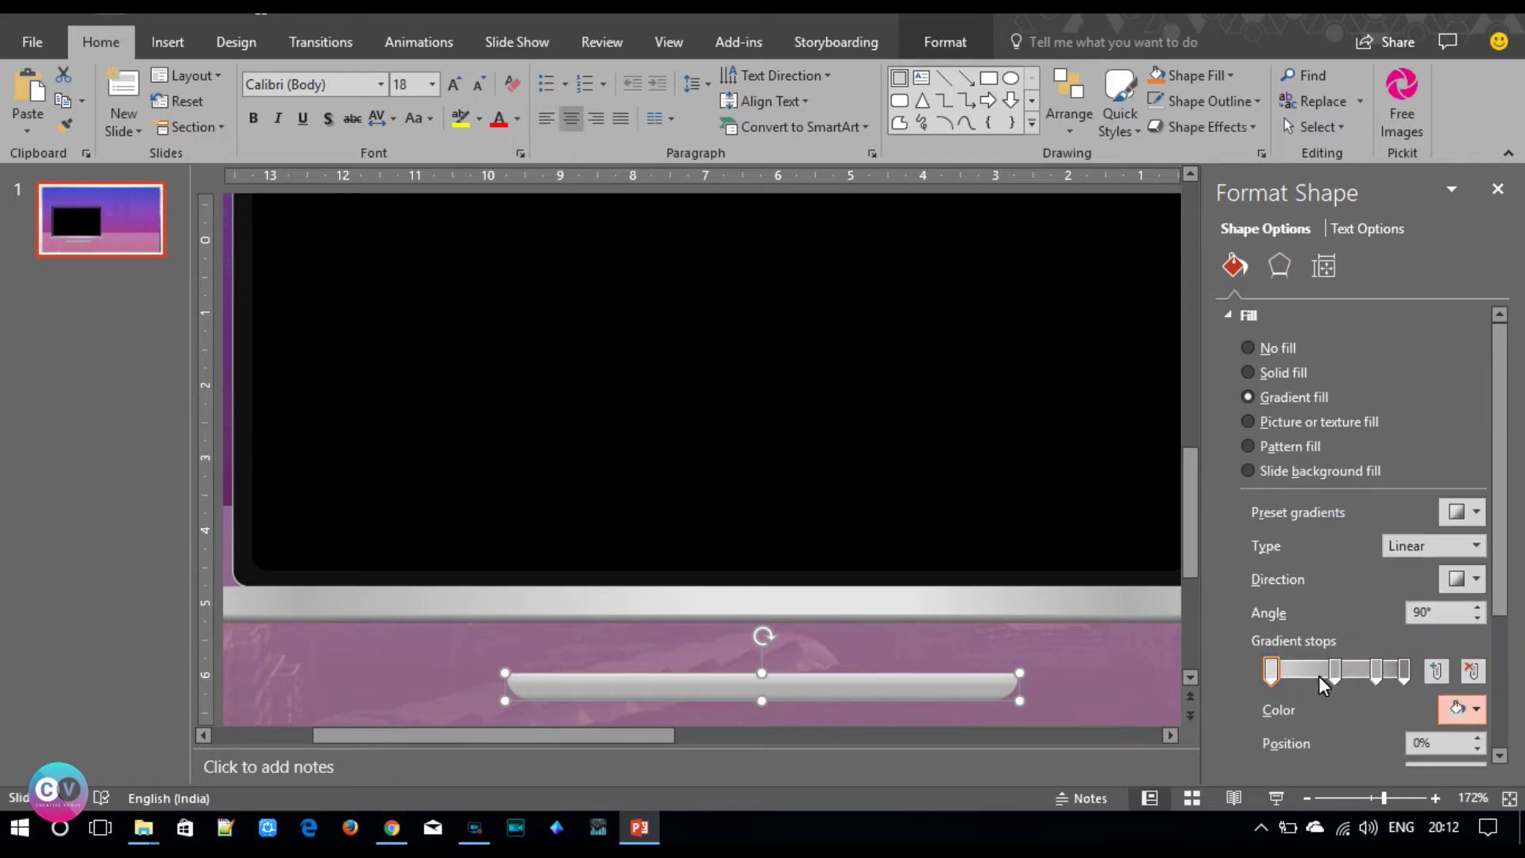
{"action": "left_click_drag", "start_coordinate": [1272, 672], "coordinate": [1372, 688]}
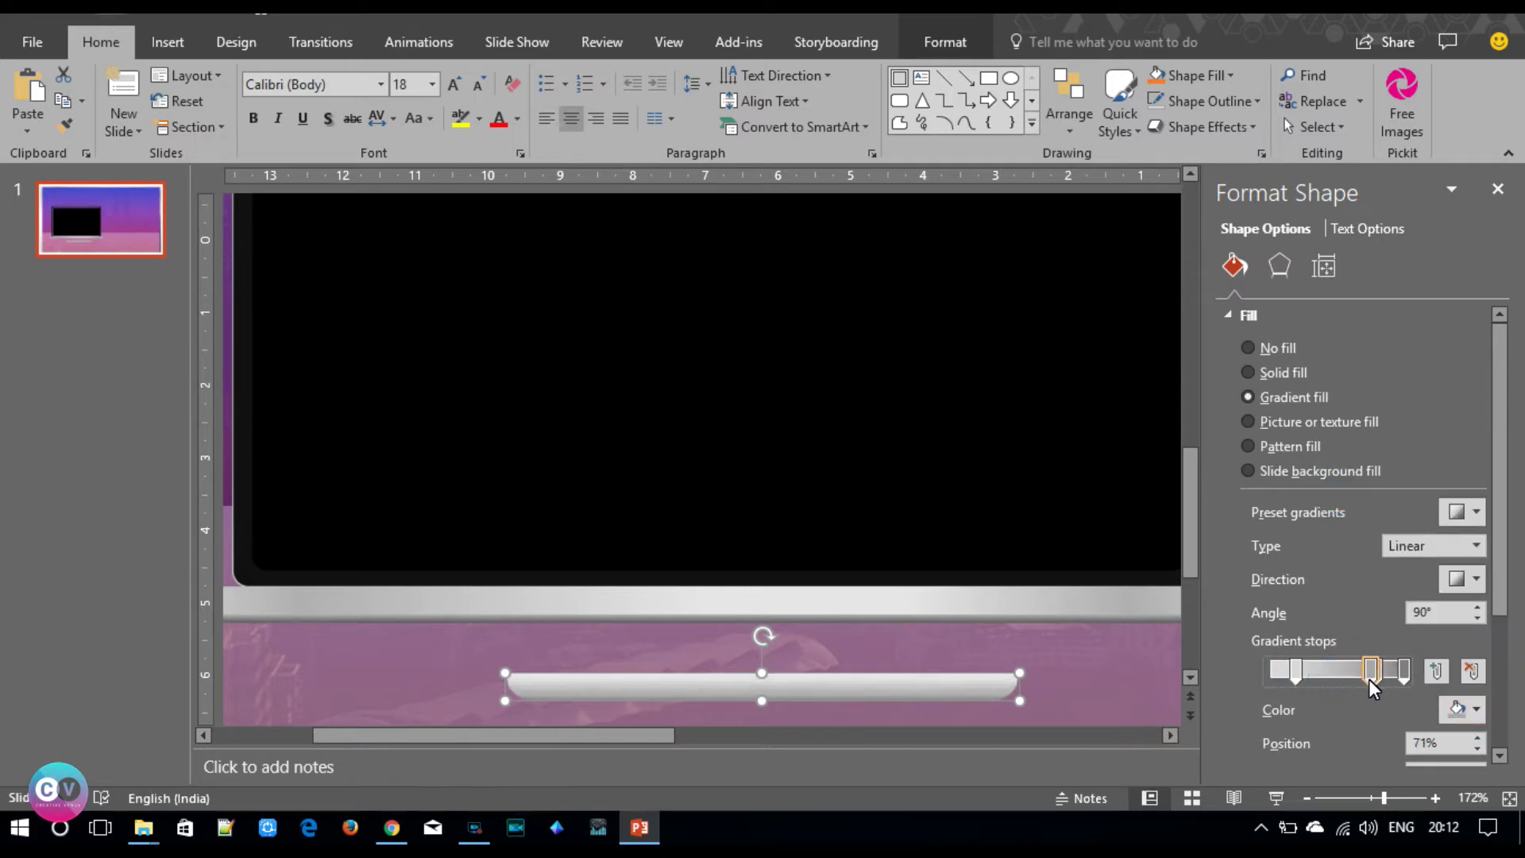
{"action": "left_click", "coordinate": [1471, 672]}
{"action": "left_click_drag", "start_coordinate": [890, 699], "coordinate": [866, 611]}
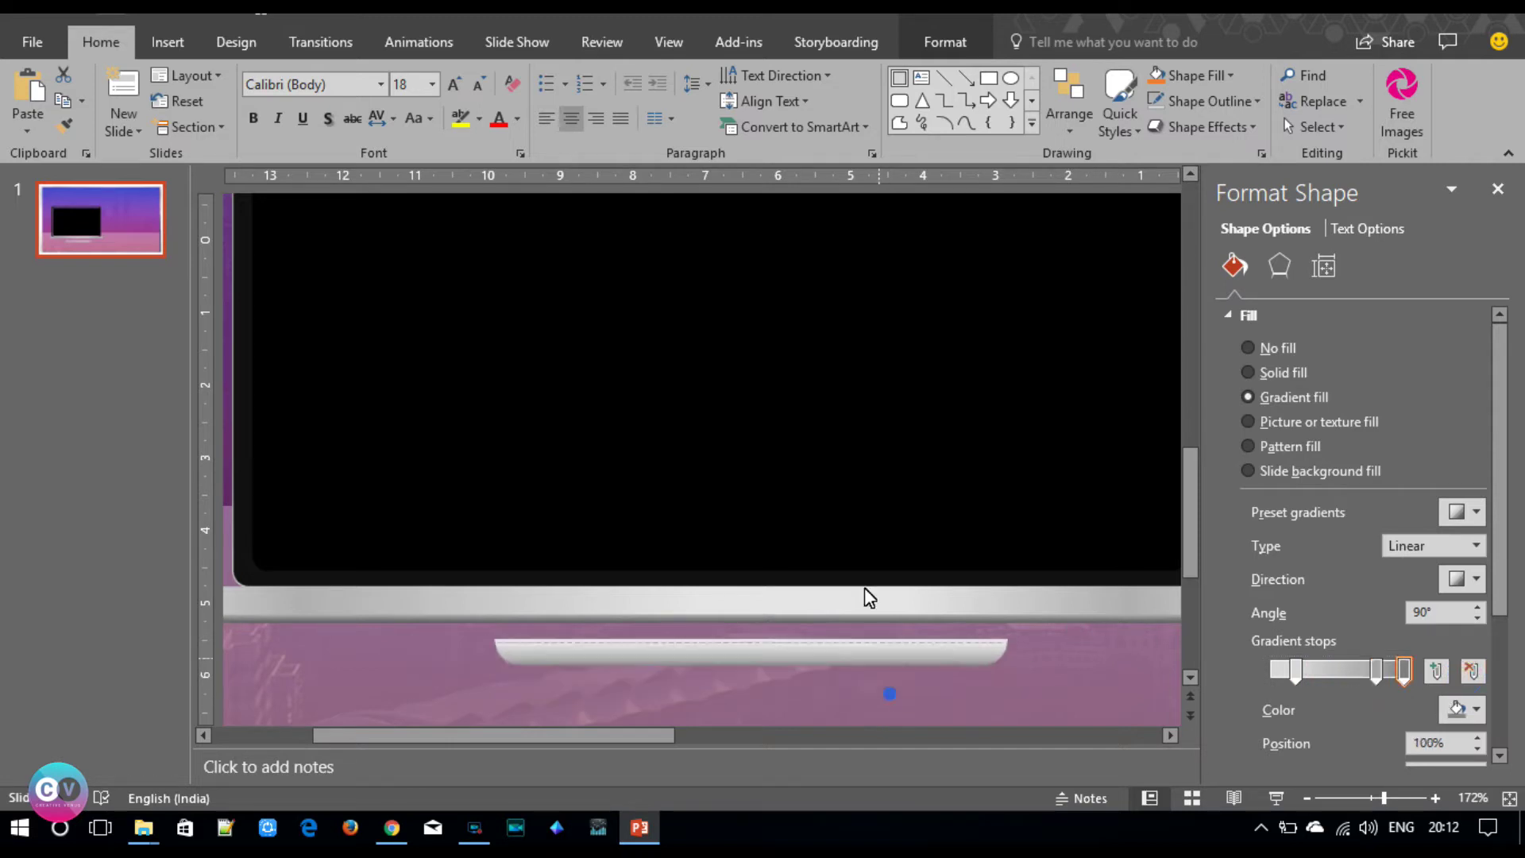
- Shorten the small silver bar and shift it into place on the laptop base
{"action": "left_click_drag", "start_coordinate": [993, 611], "coordinate": [889, 616]}
{"action": "left_click", "coordinate": [874, 613]}
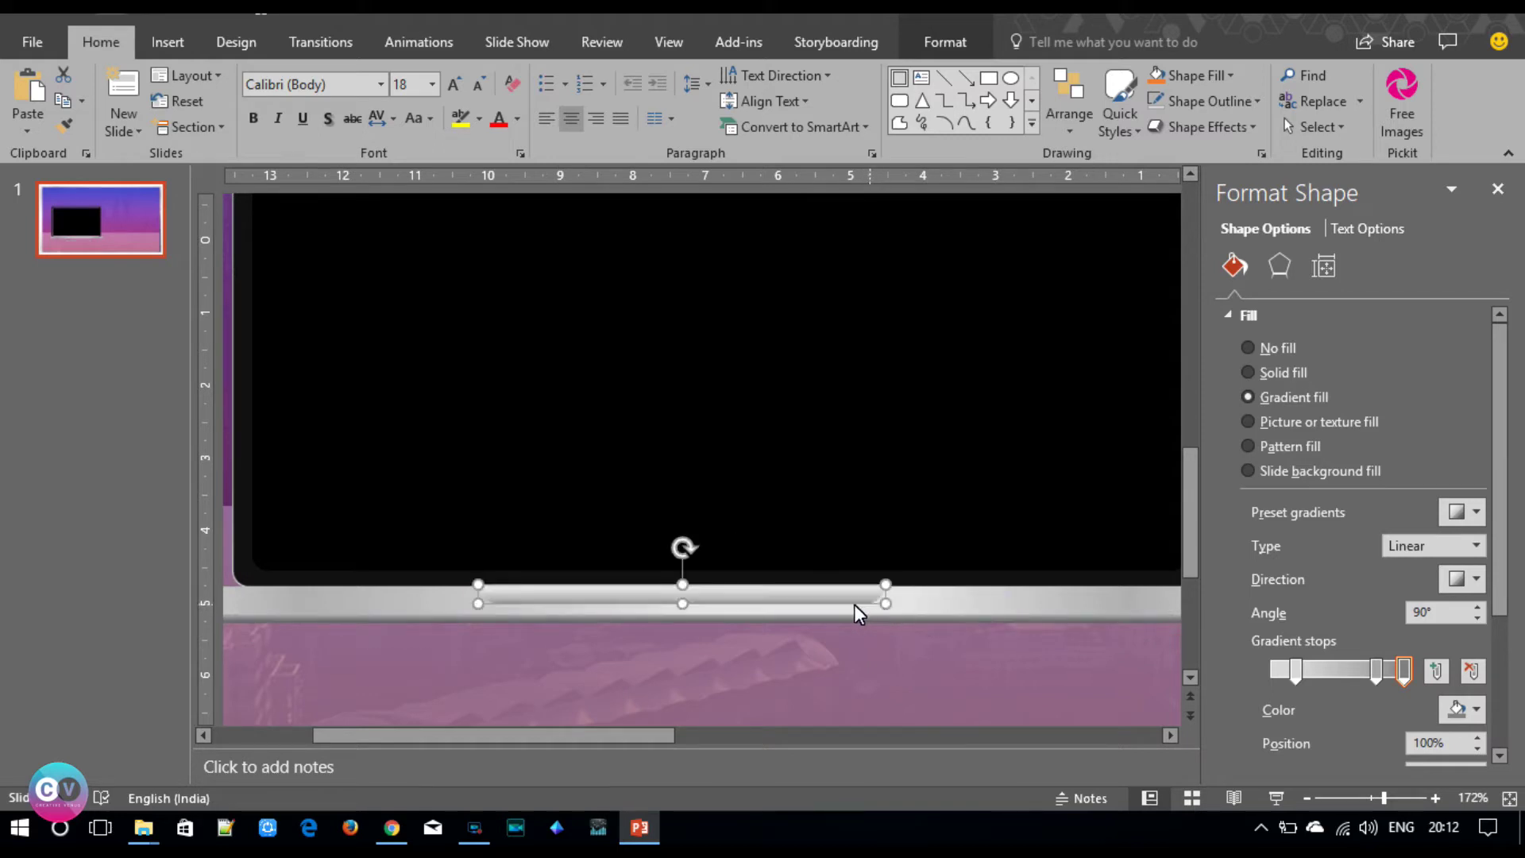
{"action": "left_click_drag", "start_coordinate": [851, 606], "coordinate": [908, 606]}
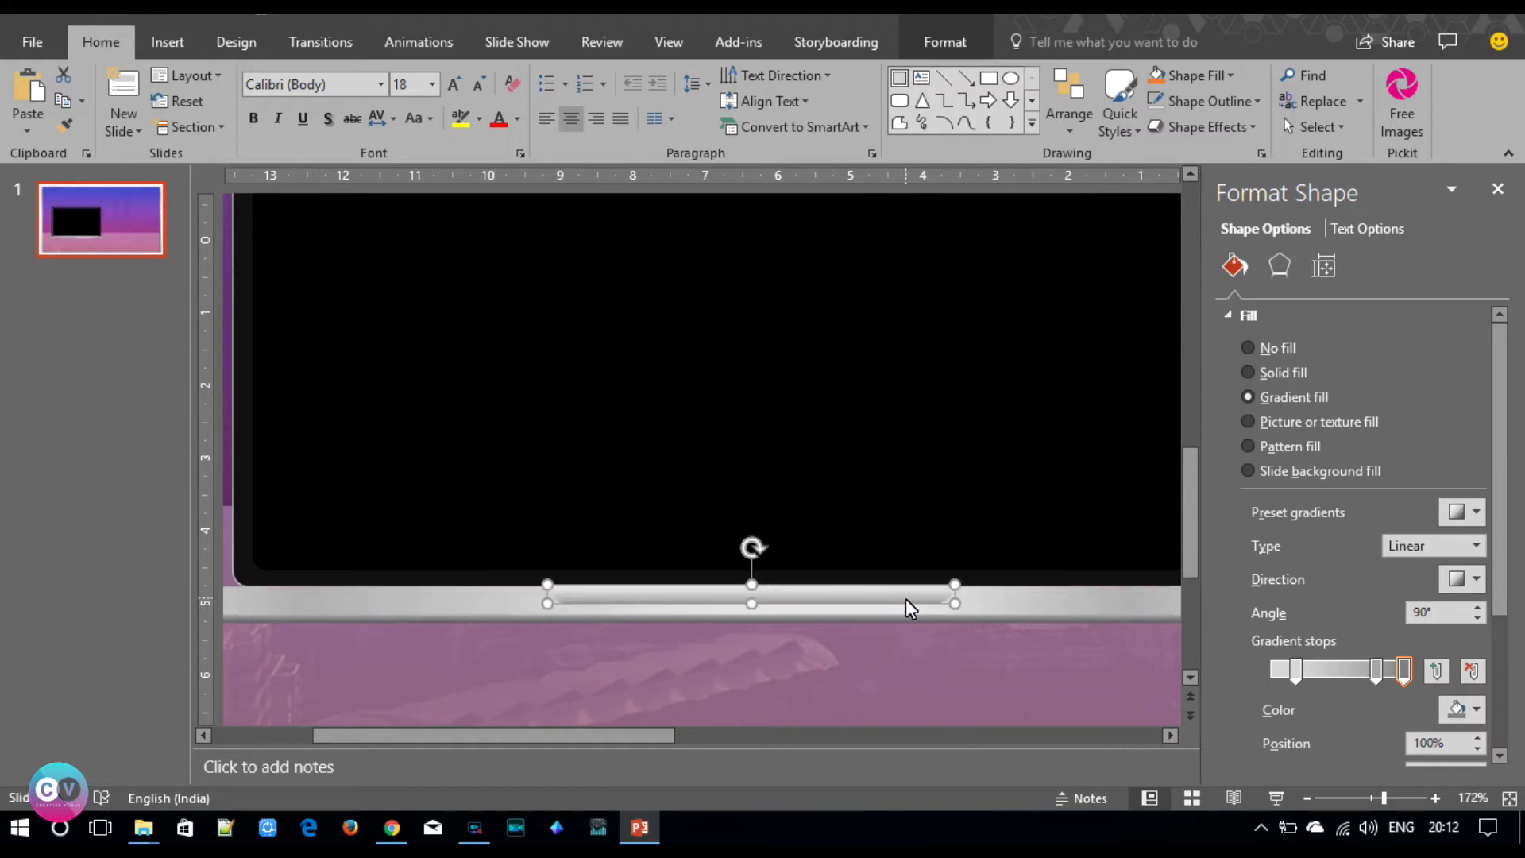
{"action": "left_click", "coordinate": [895, 681]}
{"action": "left_click", "coordinate": [815, 602]}
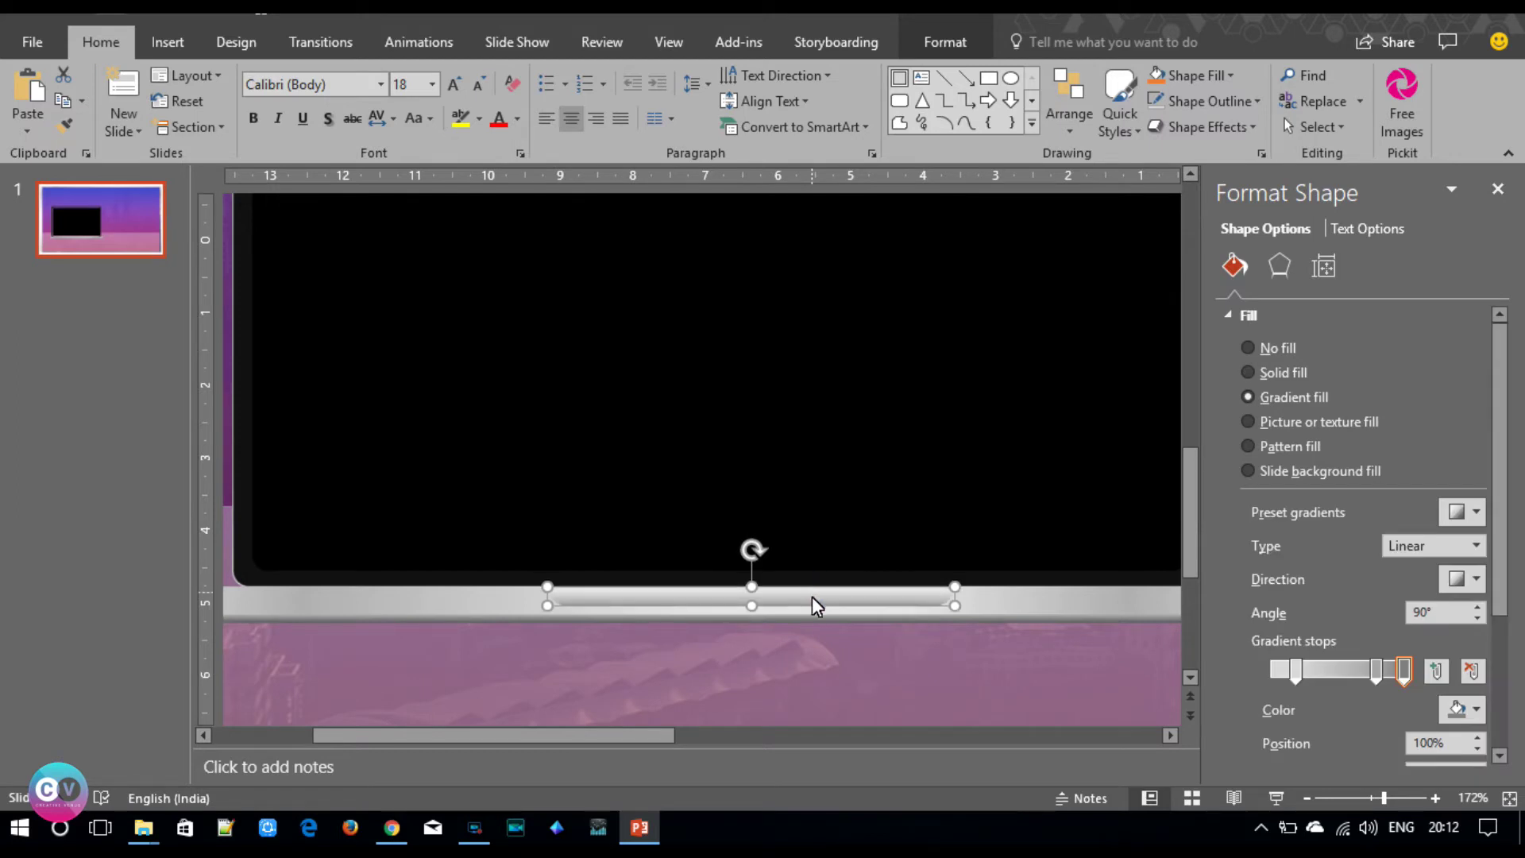
{"action": "left_click", "coordinate": [813, 633]}
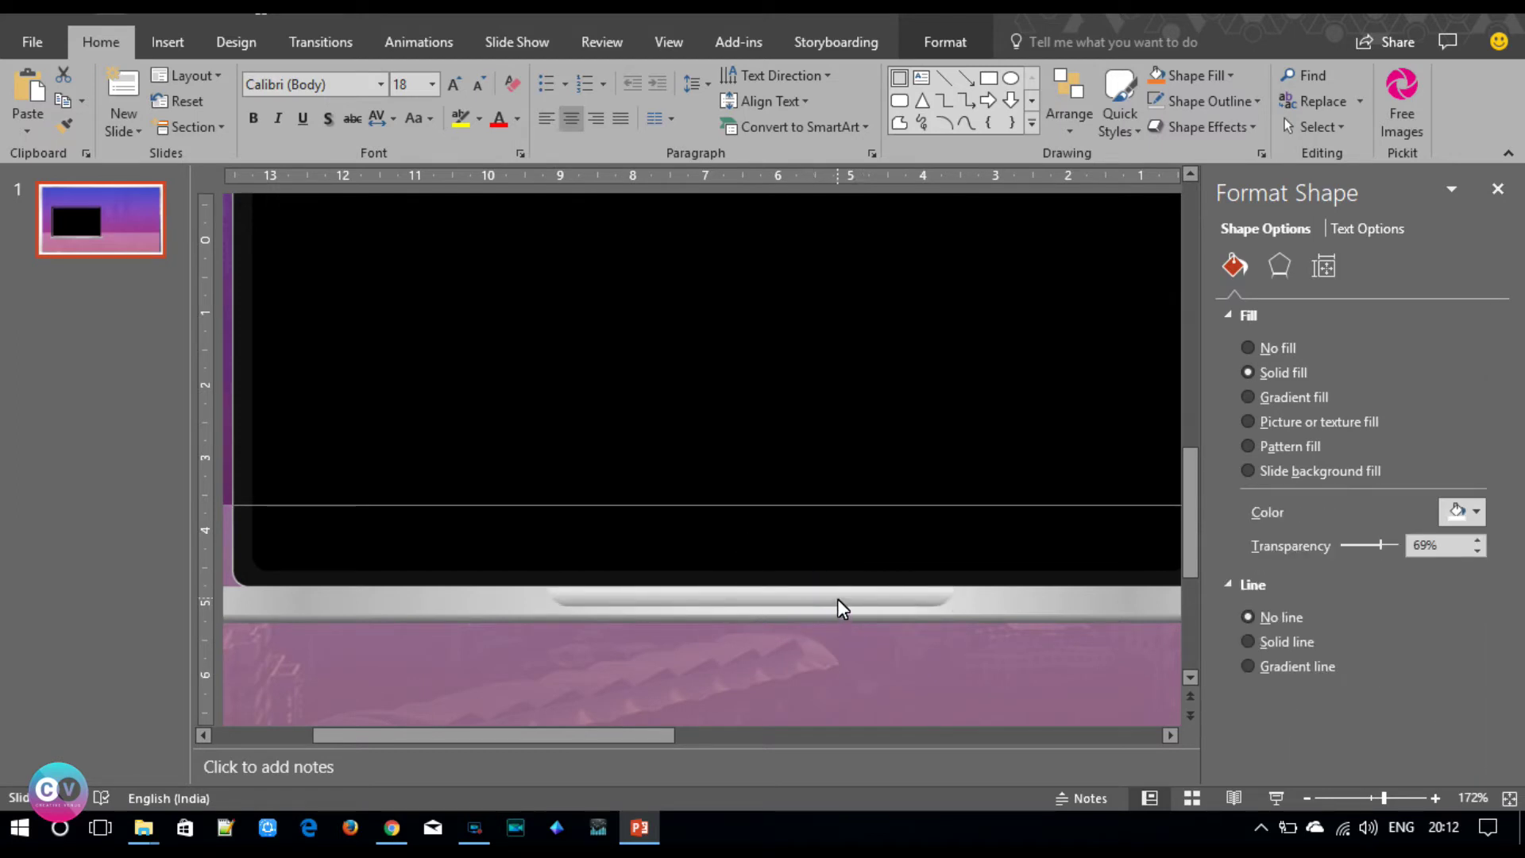
{"action": "left_click", "coordinate": [842, 604]}
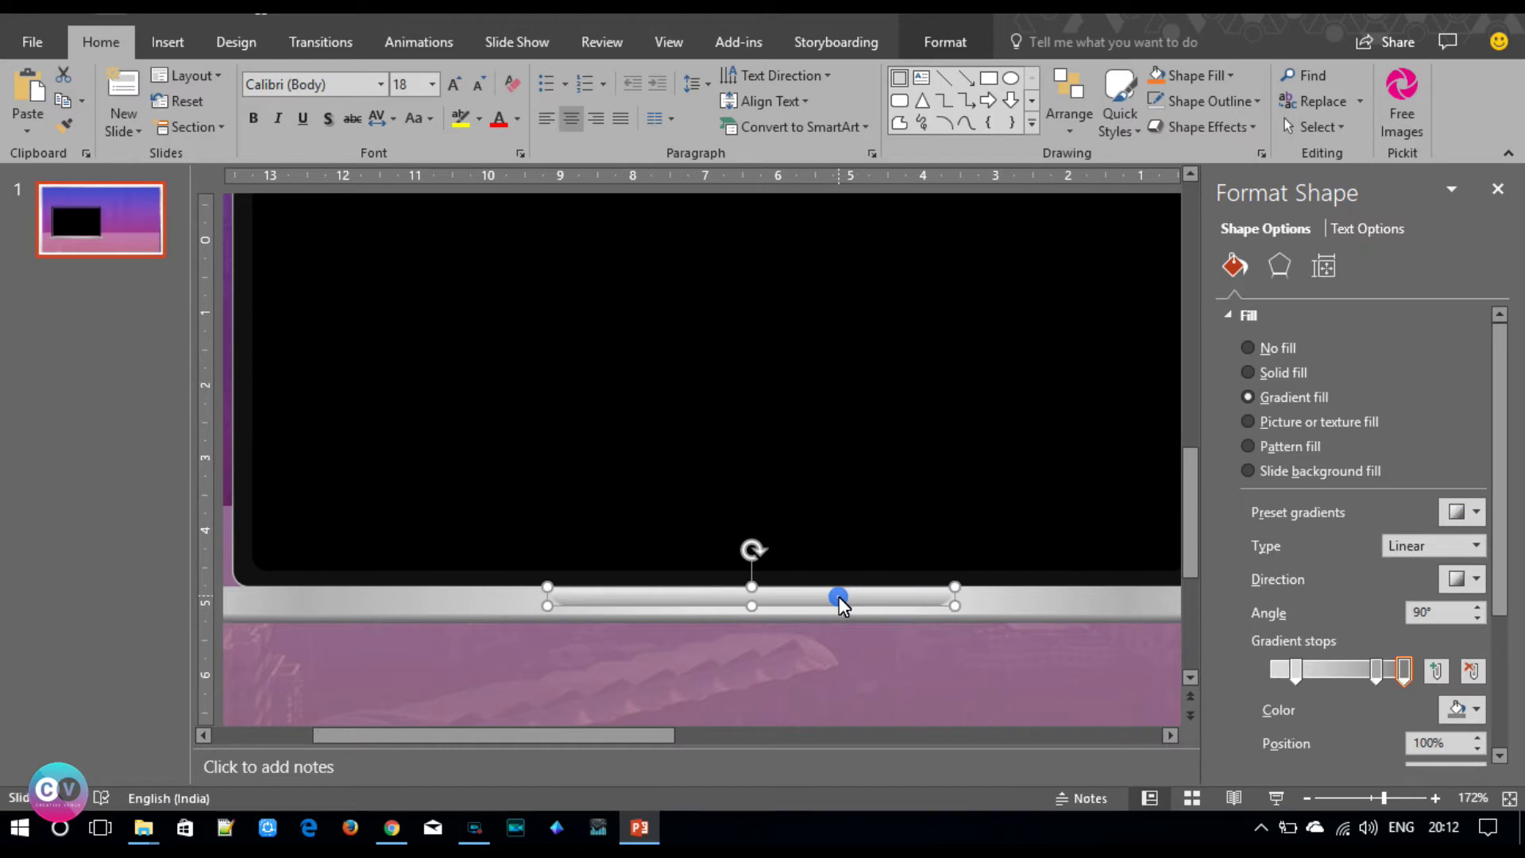
{"action": "left_click", "coordinate": [1355, 797]}
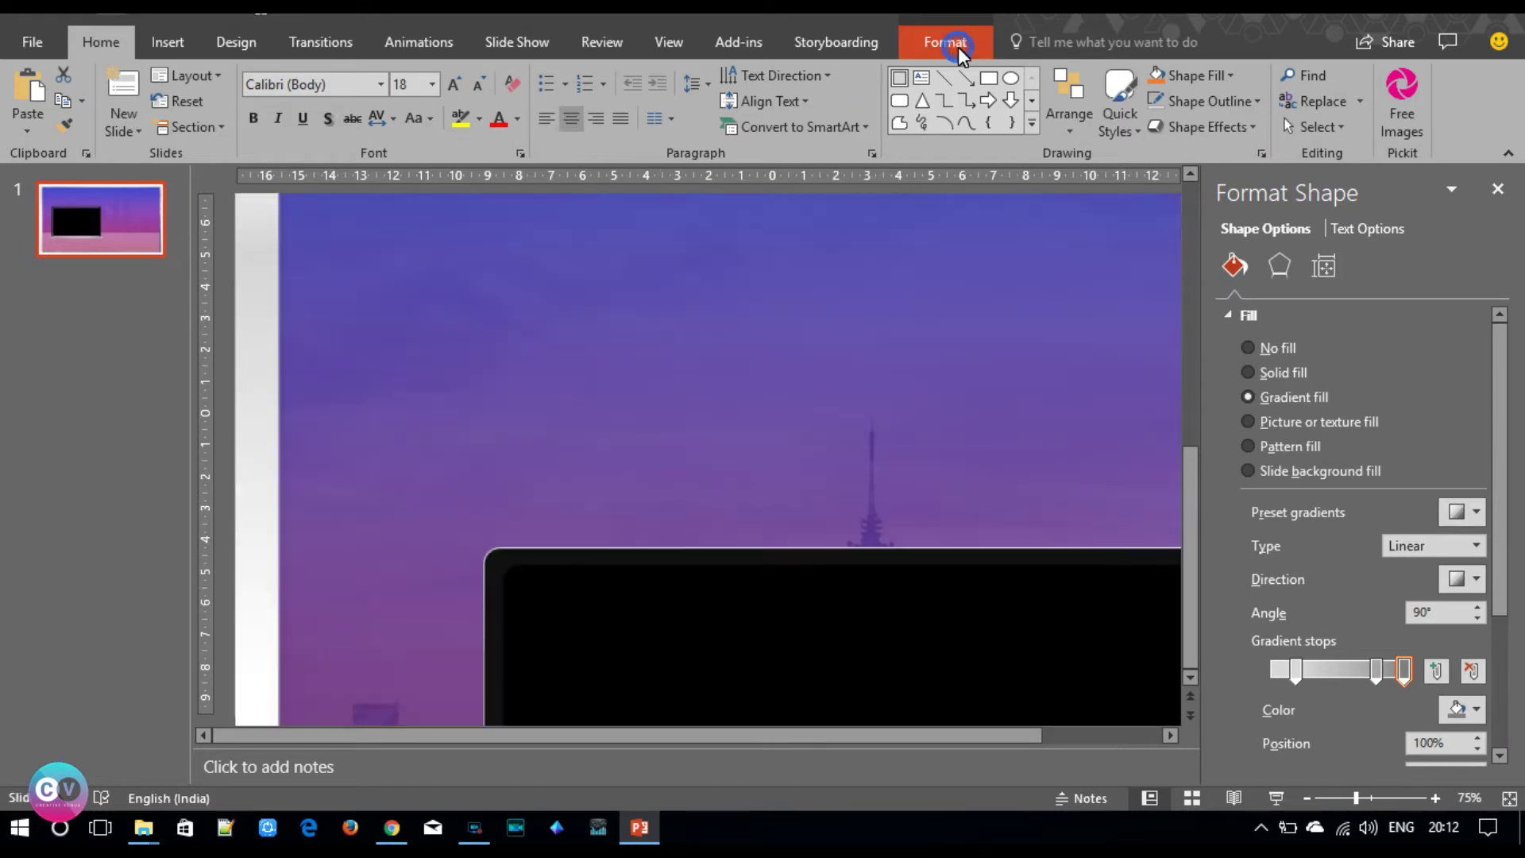
- Set the notch width to 1.9 cm and centre it on the laptop base
{"action": "left_click", "coordinate": [958, 46]}
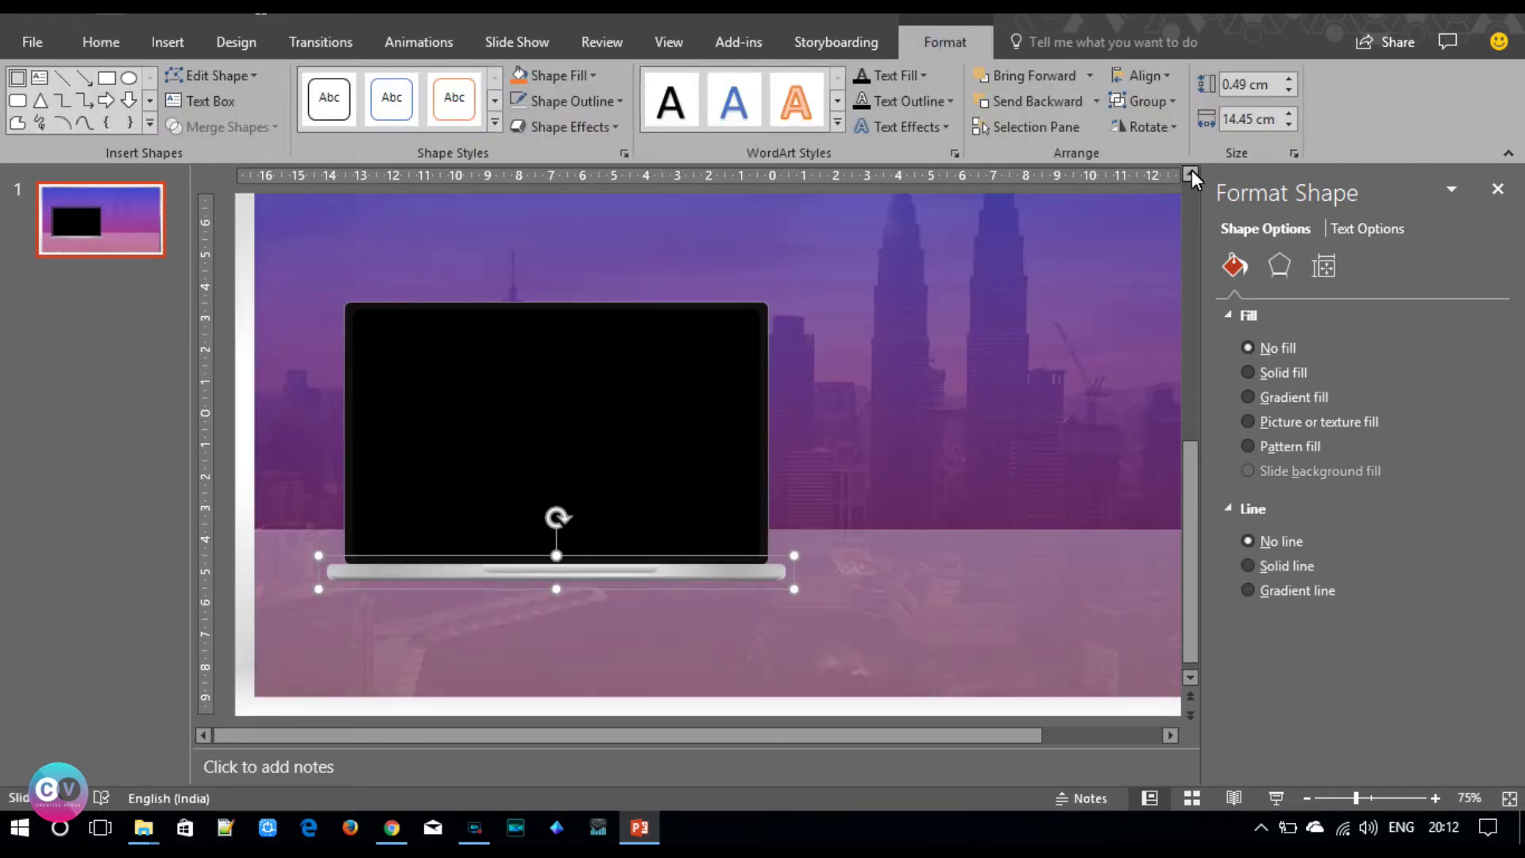
{"action": "left_click", "coordinate": [578, 570]}
{"action": "left_click", "coordinate": [1290, 128]}
{"action": "left_click", "coordinate": [1289, 126]}
{"action": "left_click_drag", "start_coordinate": [526, 570], "coordinate": [564, 569]}
{"action": "left_click", "coordinate": [1374, 796]}
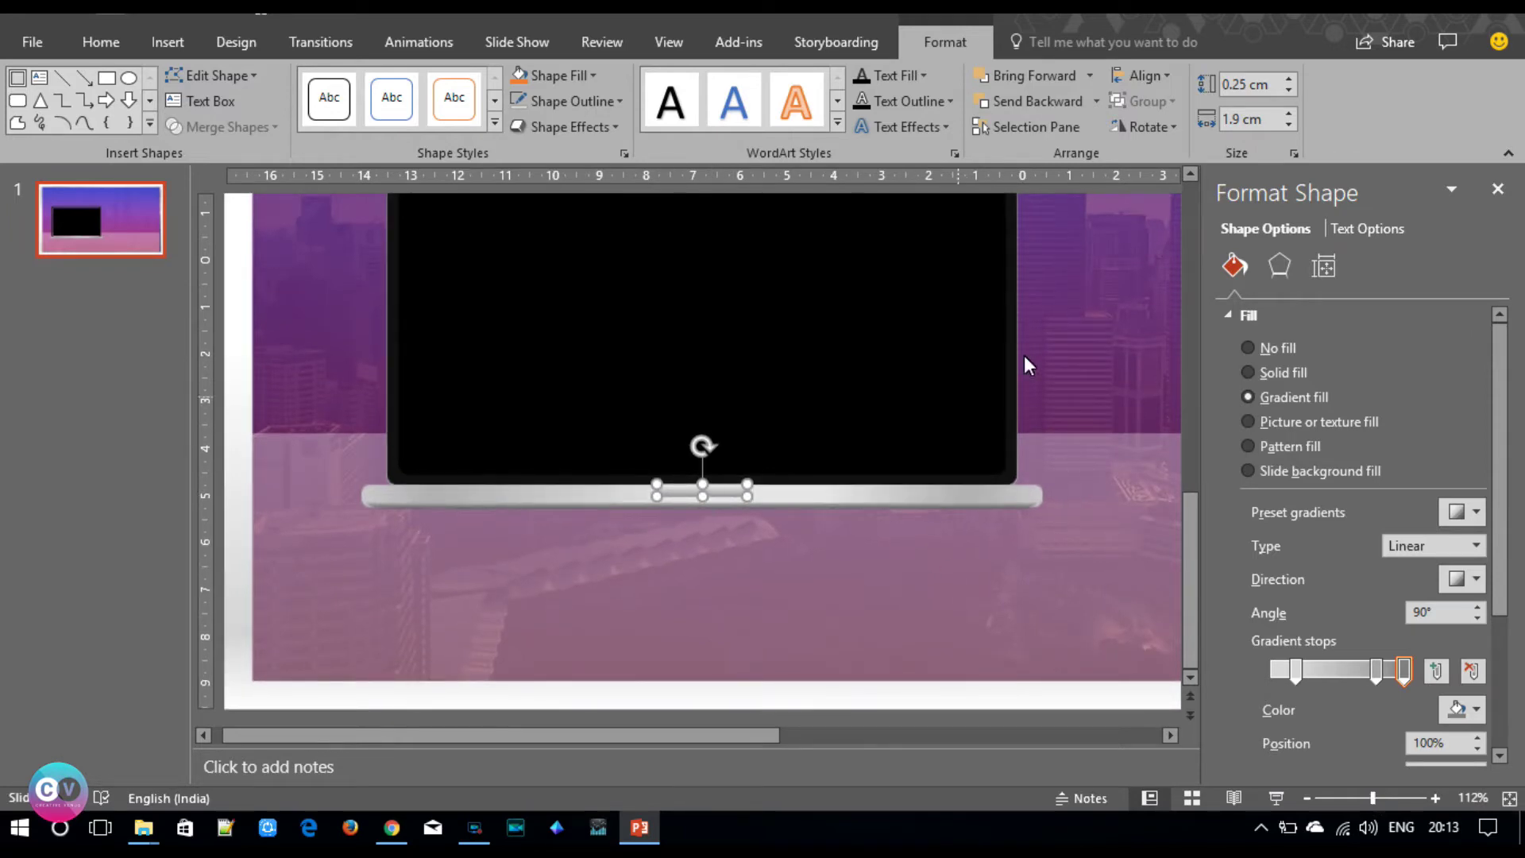
- Reduce the hinge notch height to 0.15 cm
{"action": "left_click", "coordinate": [1287, 93]}
{"action": "left_click", "coordinate": [1287, 93]}
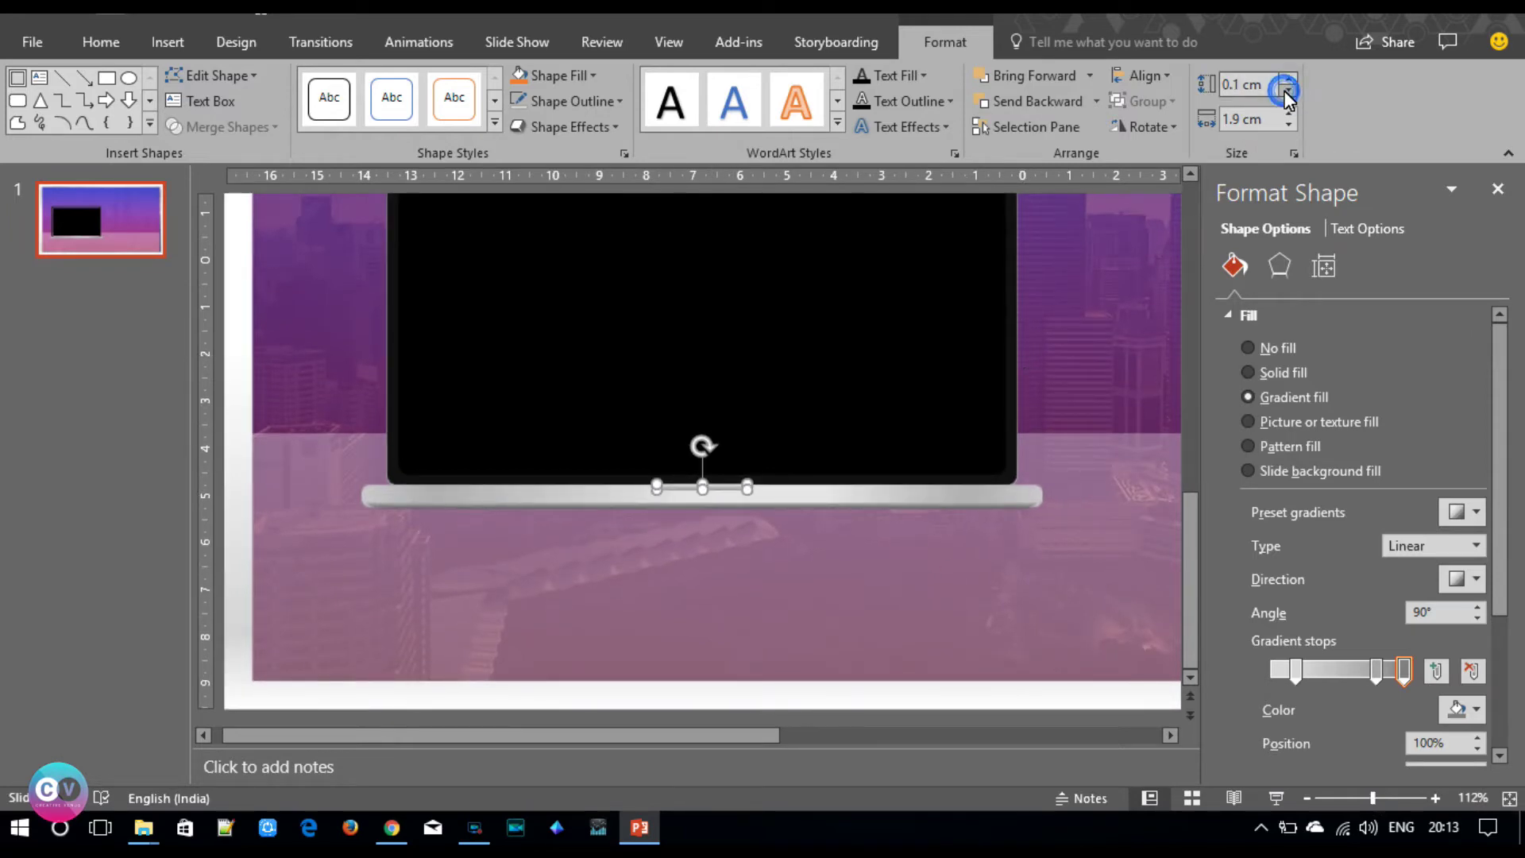
{"action": "left_click", "coordinate": [855, 605]}
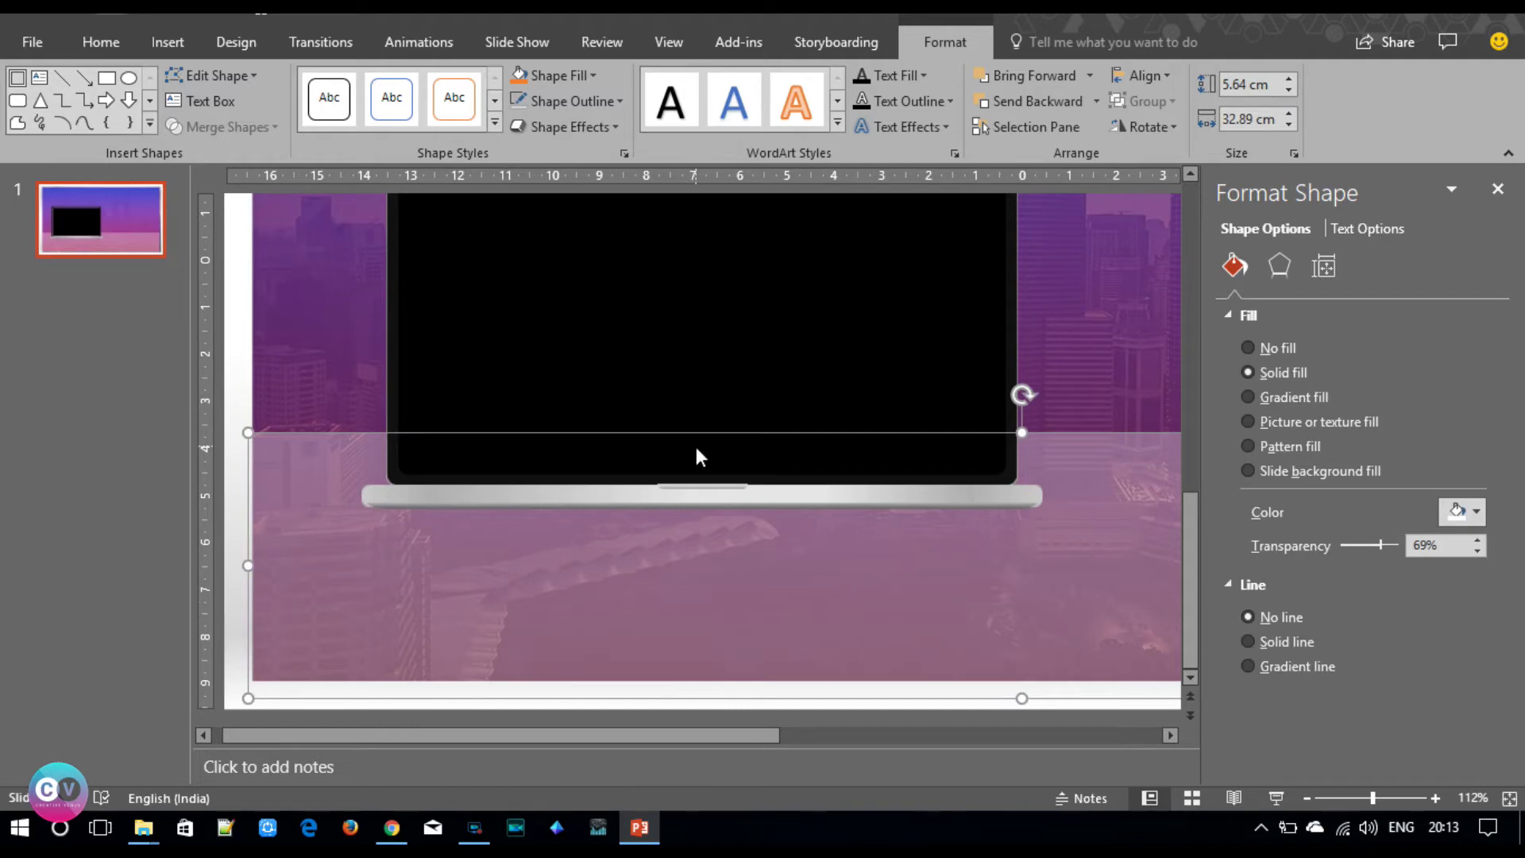
{"action": "left_click", "coordinate": [707, 487]}
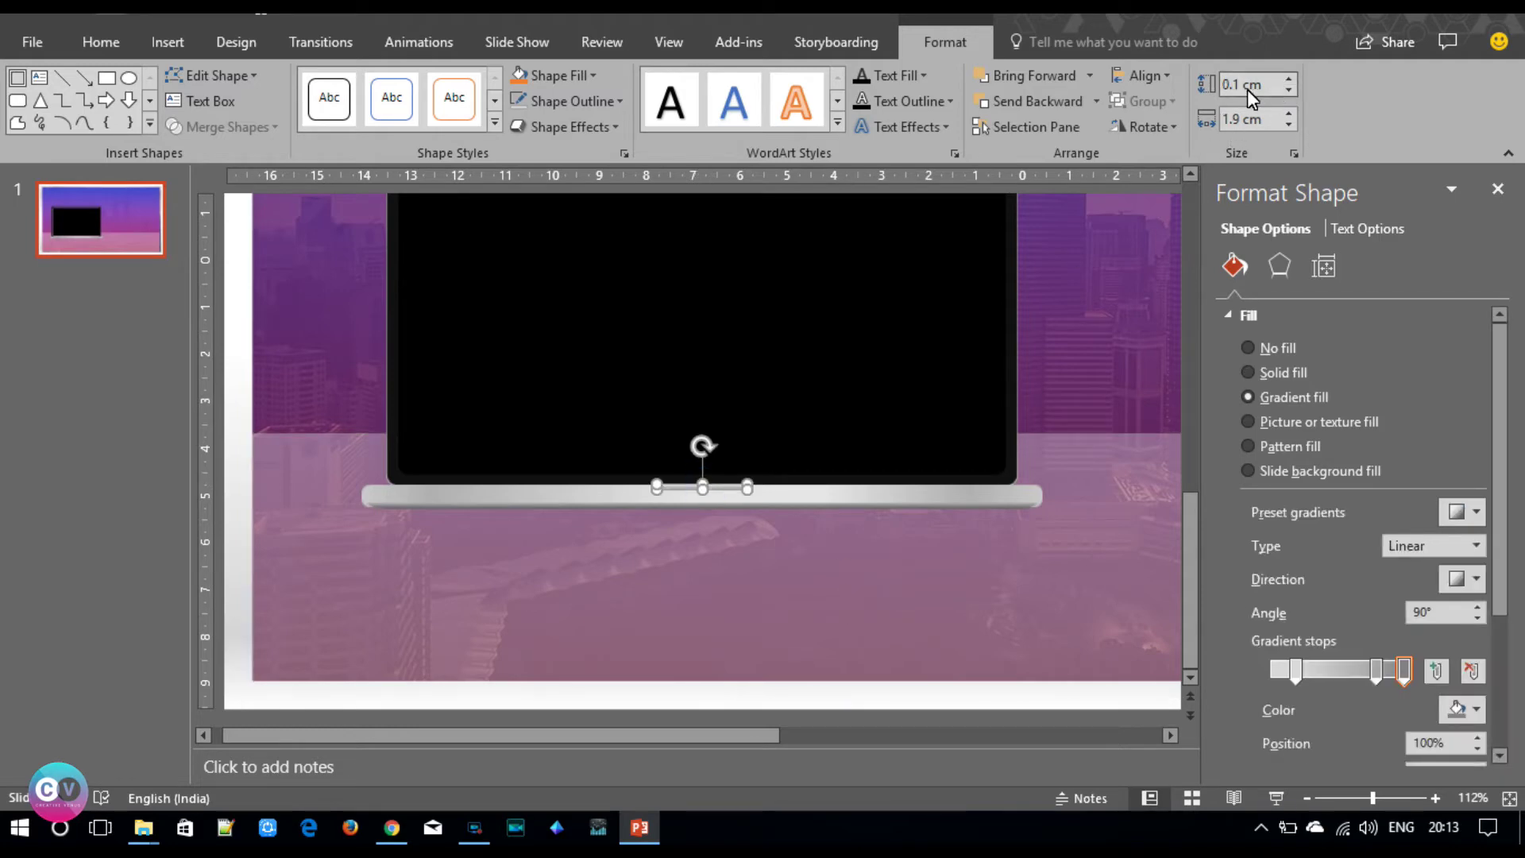
{"action": "key", "text": "Return"}
{"action": "left_click", "coordinate": [960, 545]}
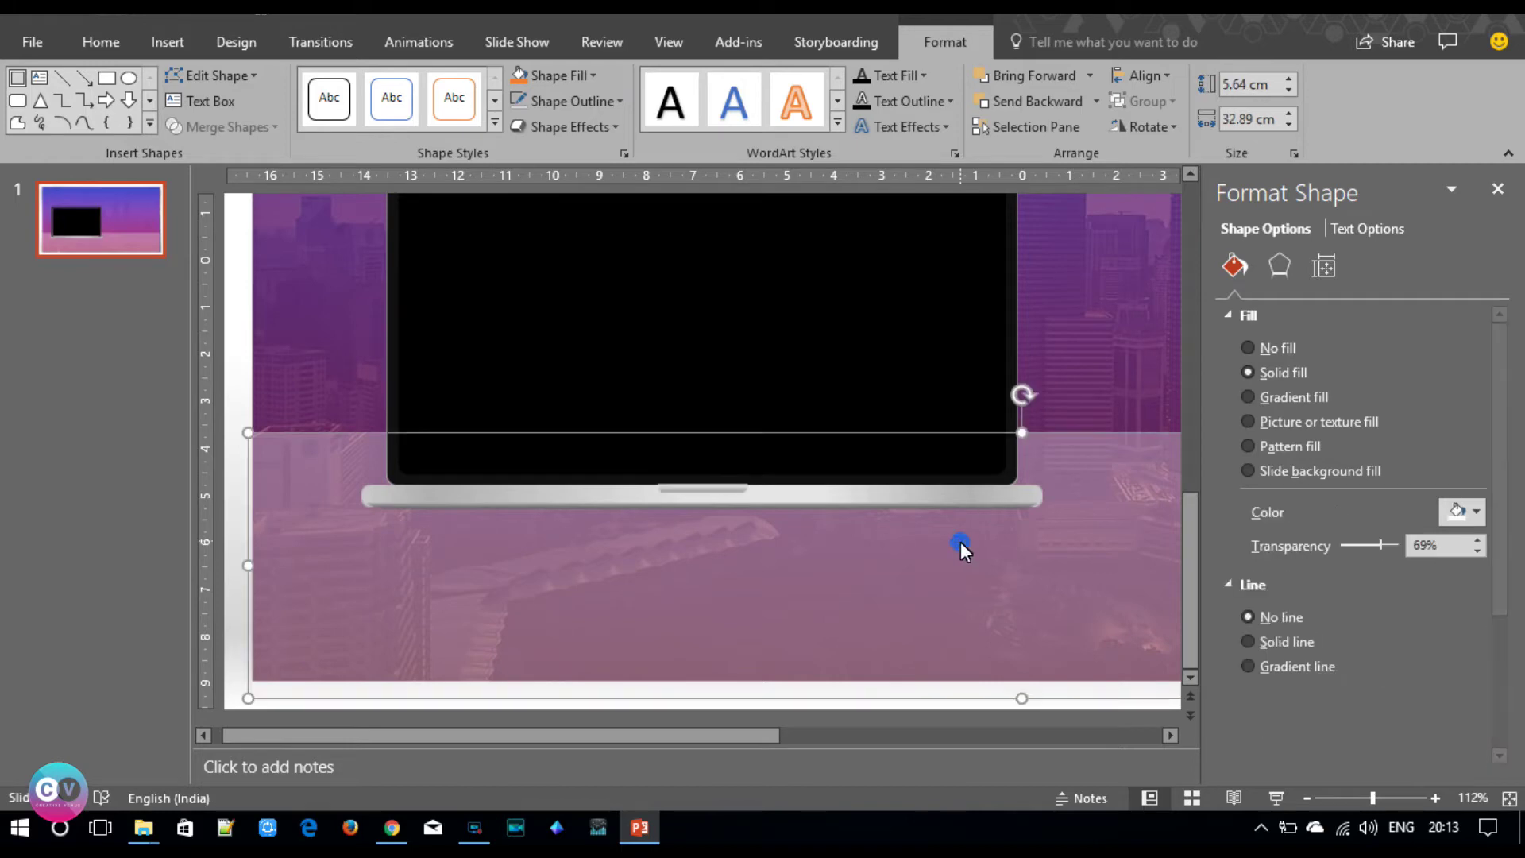
{"action": "left_click", "coordinate": [725, 489]}
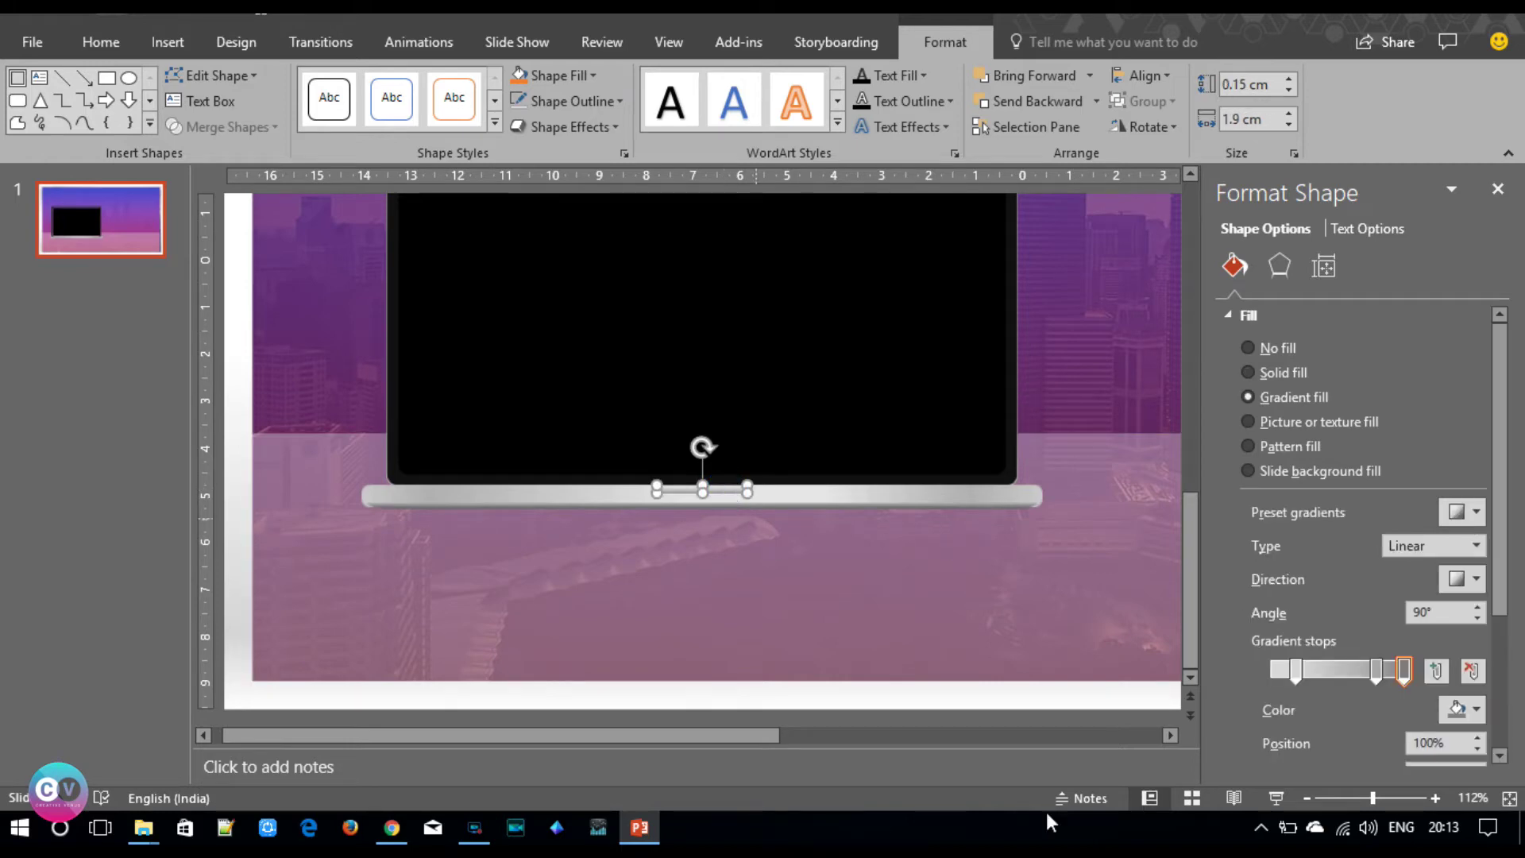
- Select the laptop screen, base and notch together with a marquee
{"action": "left_click_drag", "start_coordinate": [1380, 802], "coordinate": [1422, 803]}
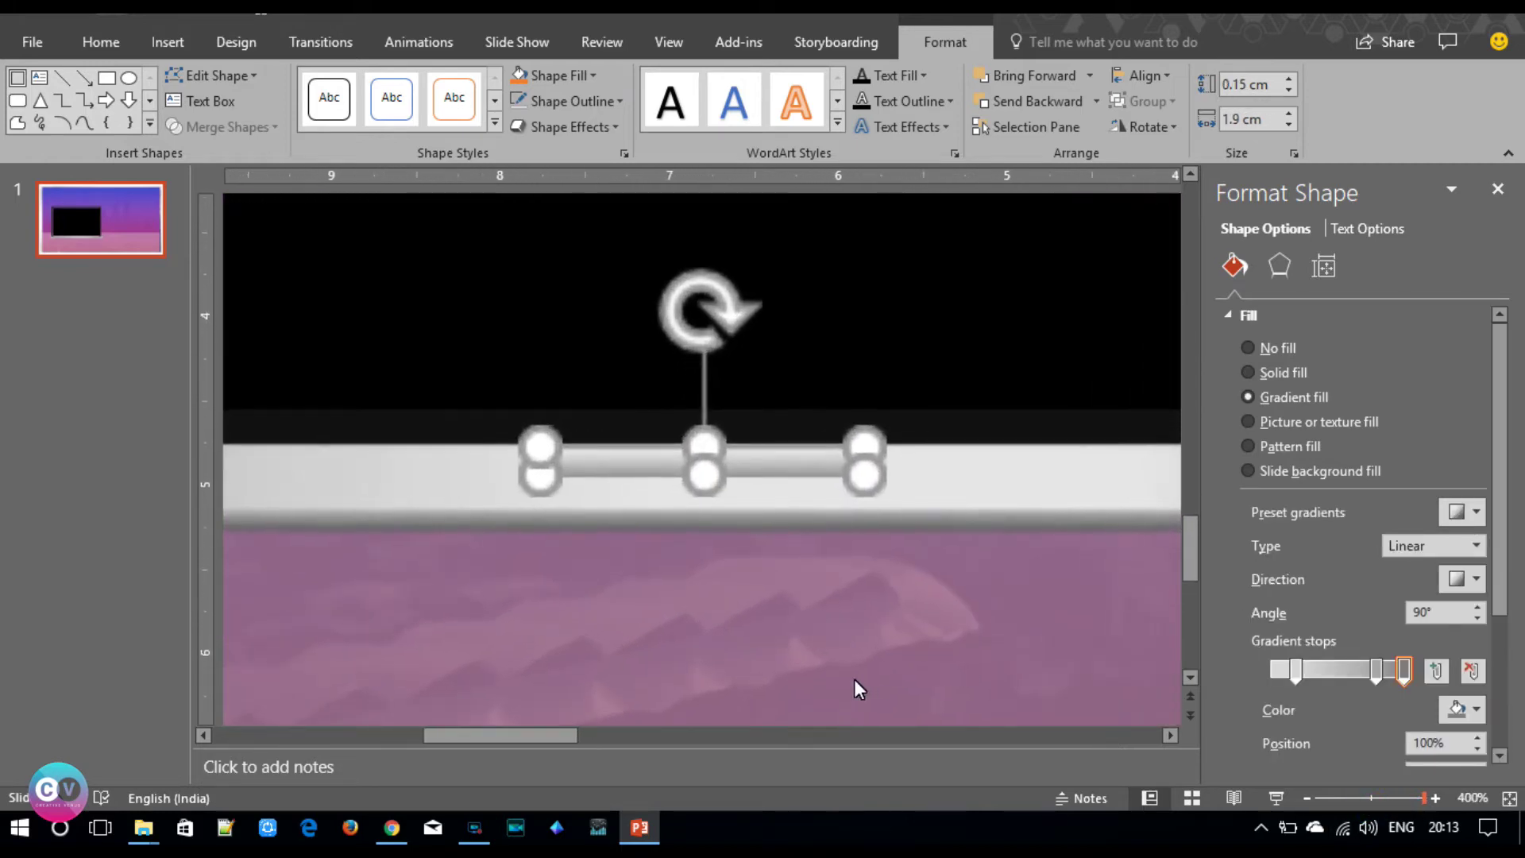
{"action": "left_click", "coordinate": [720, 515]}
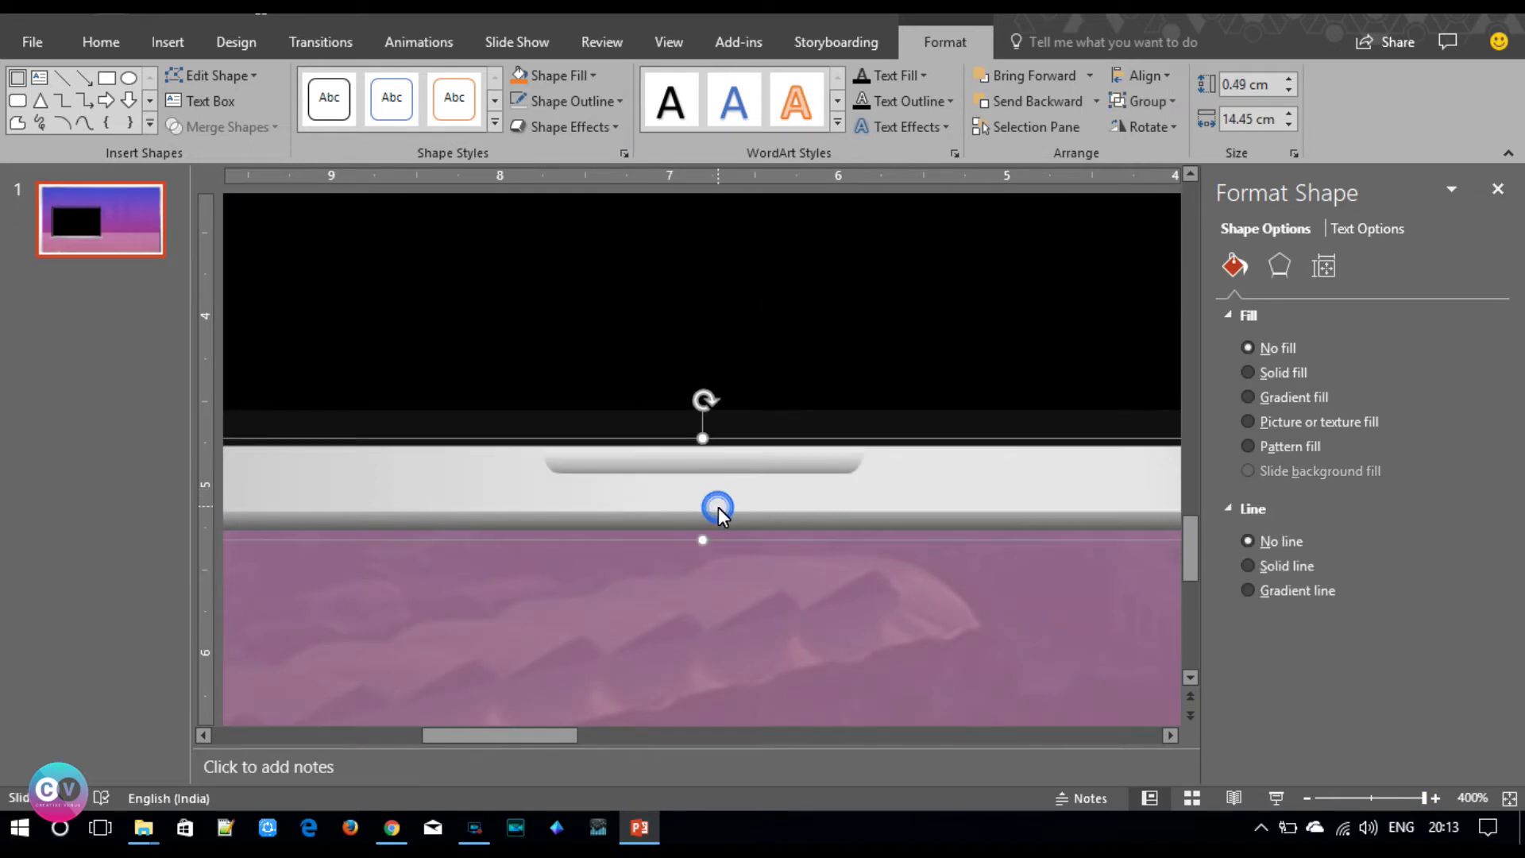
{"action": "scroll", "coordinate": [477, 556], "scroll_direction": "down", "scroll_amount": 10}
{"action": "left_click", "coordinate": [262, 616]}
{"action": "left_click_drag", "start_coordinate": [231, 621], "coordinate": [898, 333]}
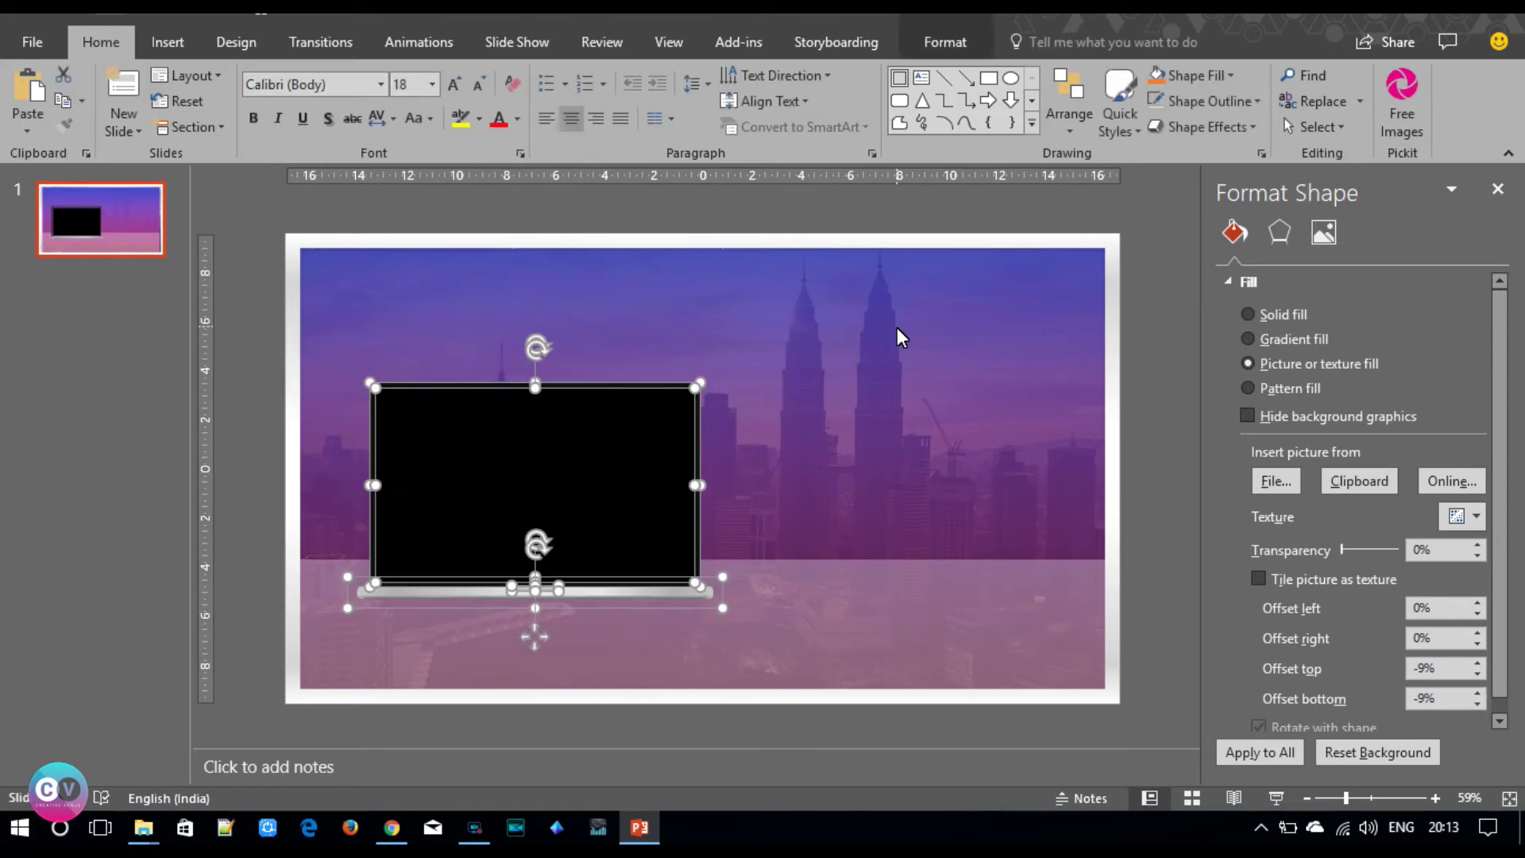
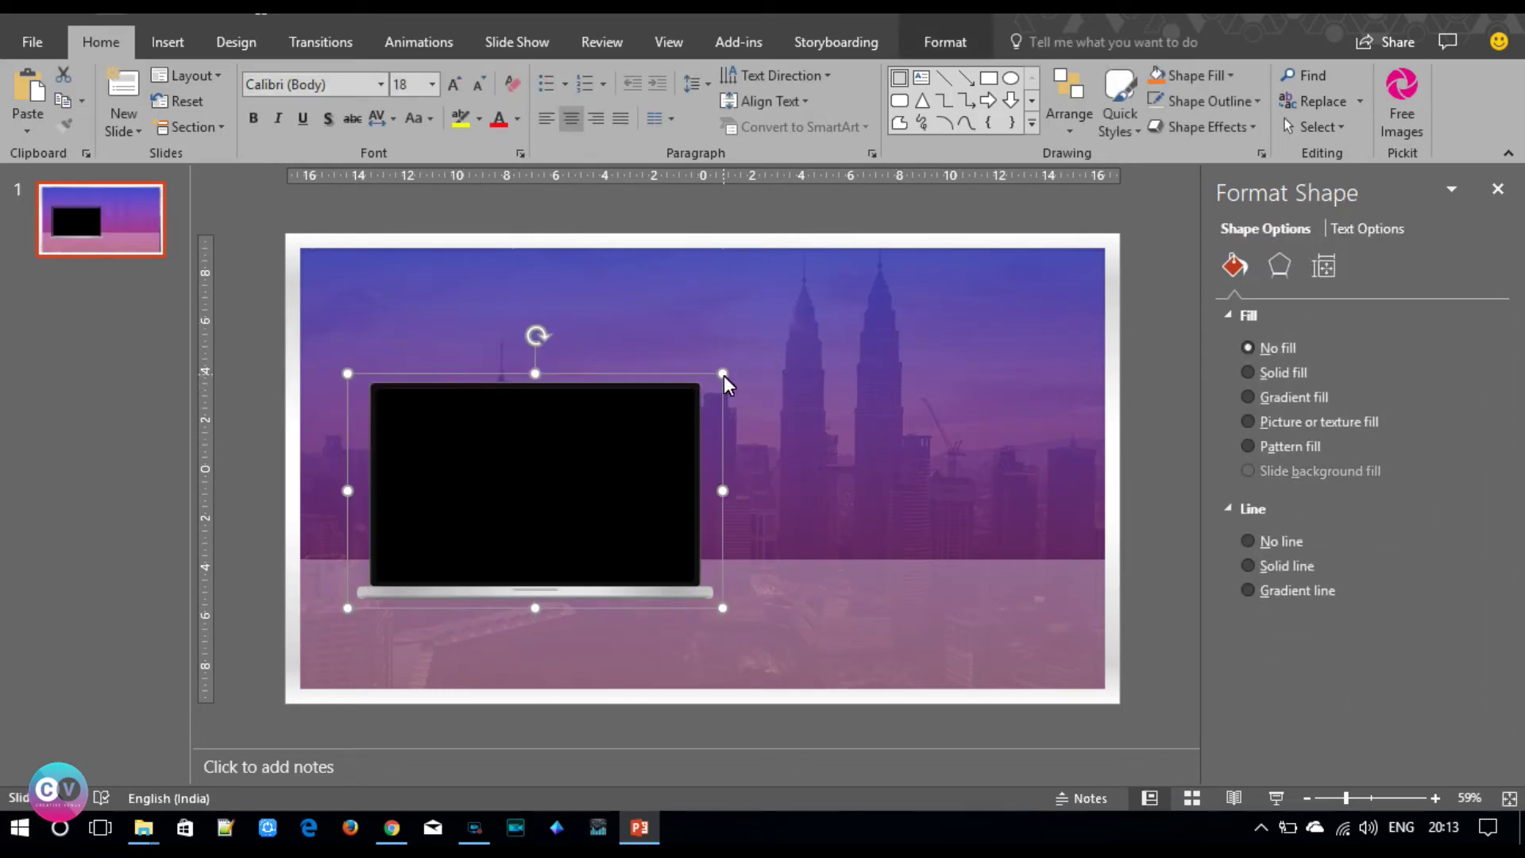
- Enlarge the laptop mockup and move it down and to the left
{"action": "left_click_drag", "start_coordinate": [722, 374], "coordinate": [820, 341]}
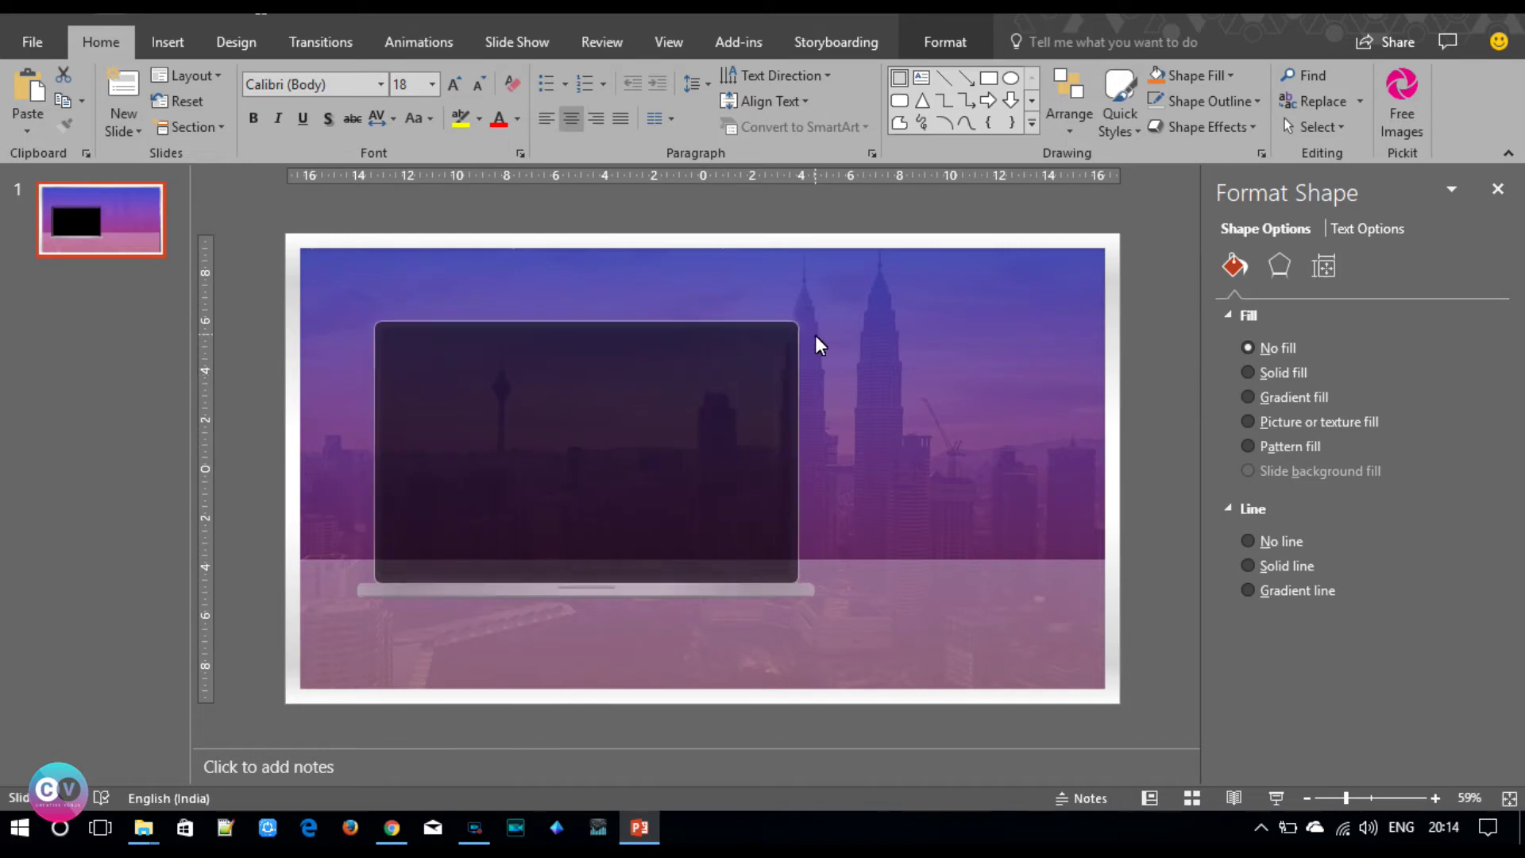
{"action": "left_click_drag", "start_coordinate": [641, 394], "coordinate": [605, 450]}
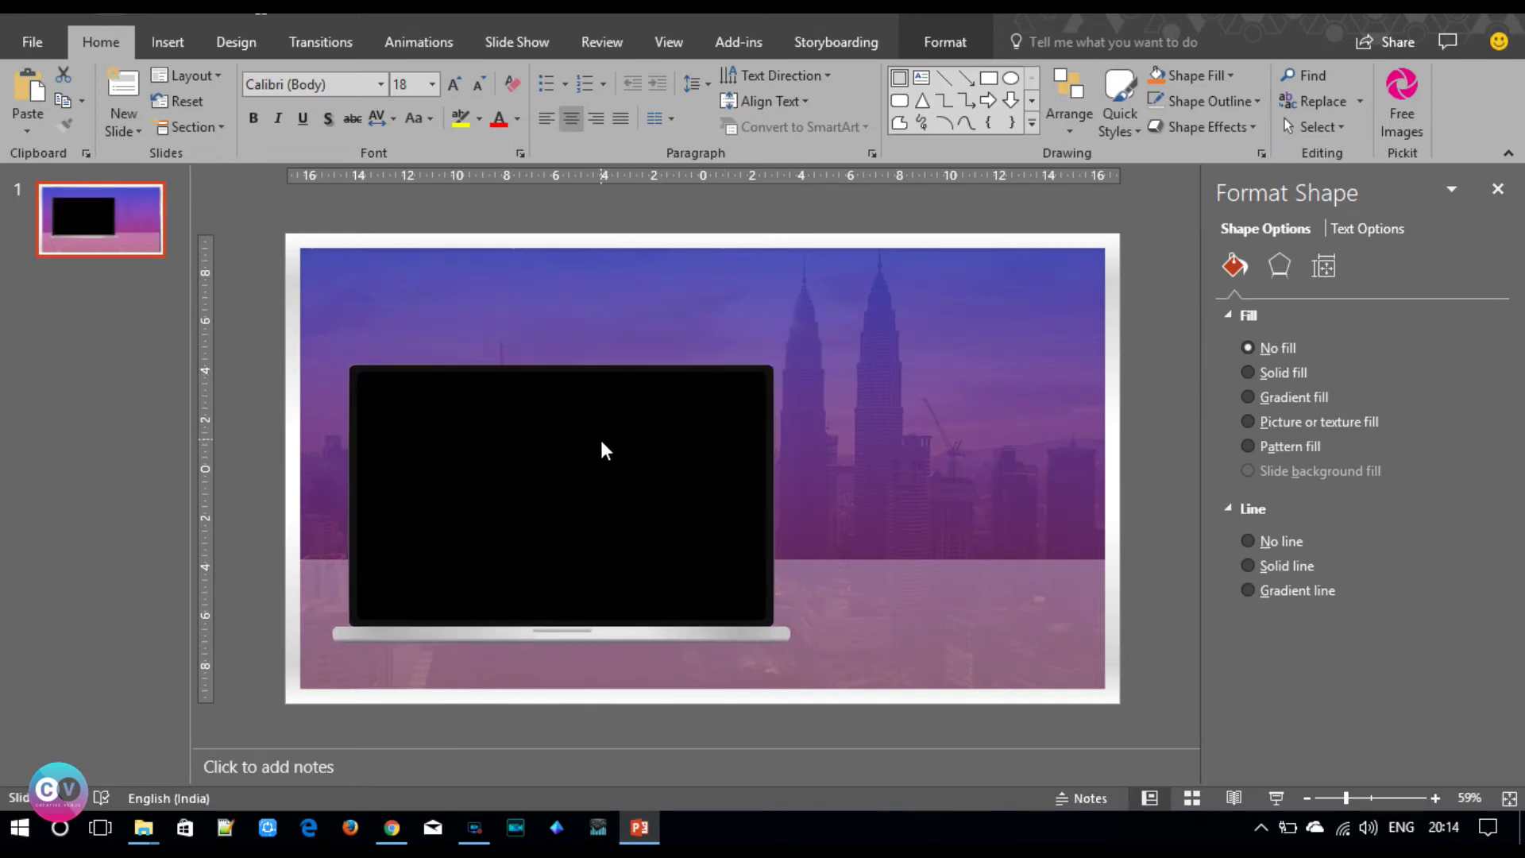
{"action": "left_click_drag", "start_coordinate": [605, 450], "coordinate": [606, 450]}
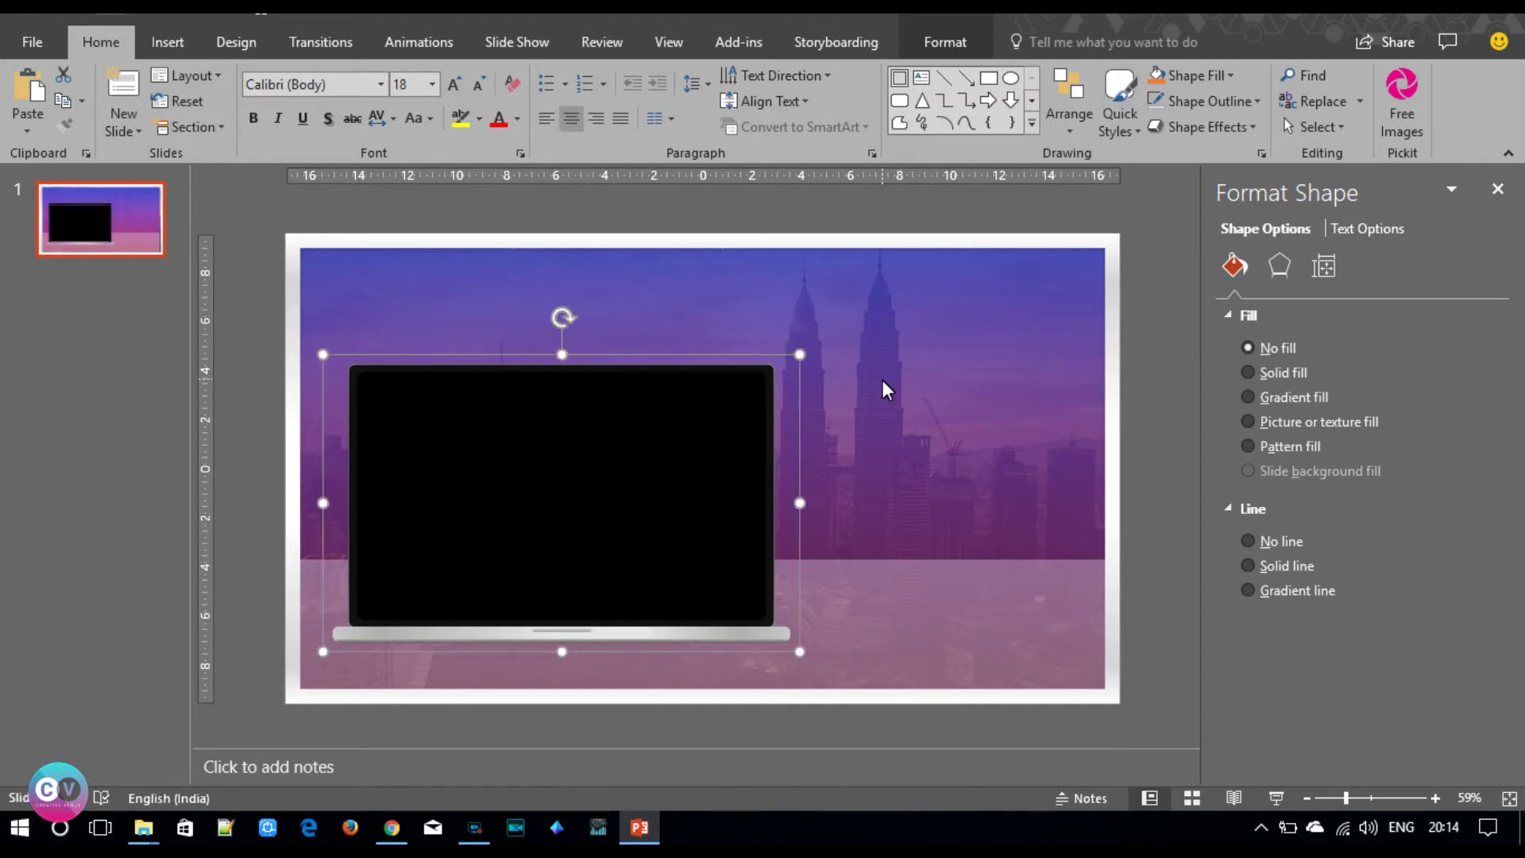
- Select the laptop's black screen shape and give it a picture or texture fill
{"action": "left_click", "coordinate": [264, 459]}
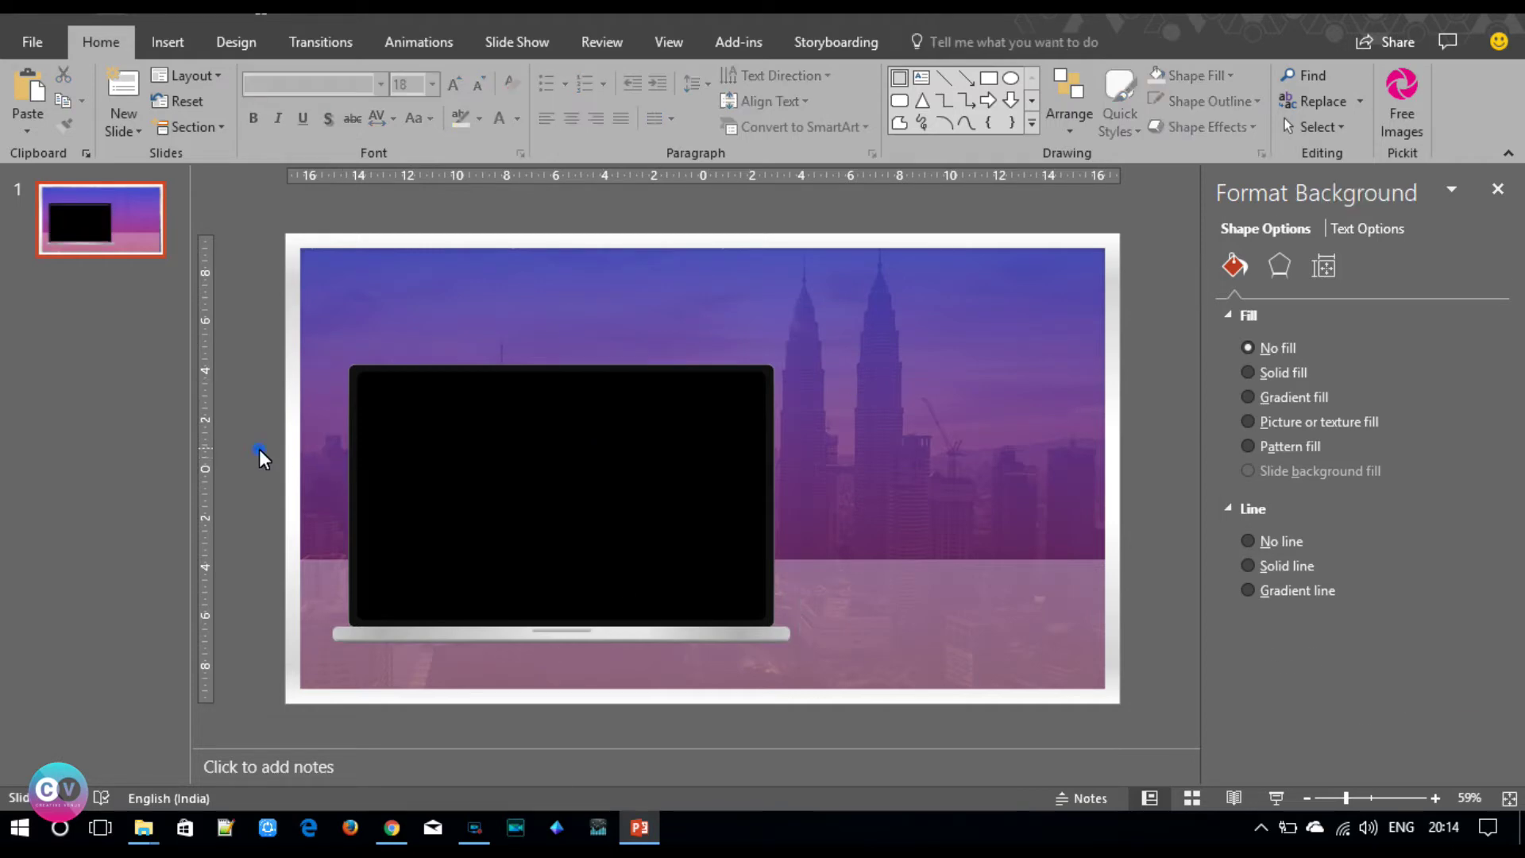
{"action": "left_click", "coordinate": [614, 560]}
{"action": "left_click", "coordinate": [614, 545]}
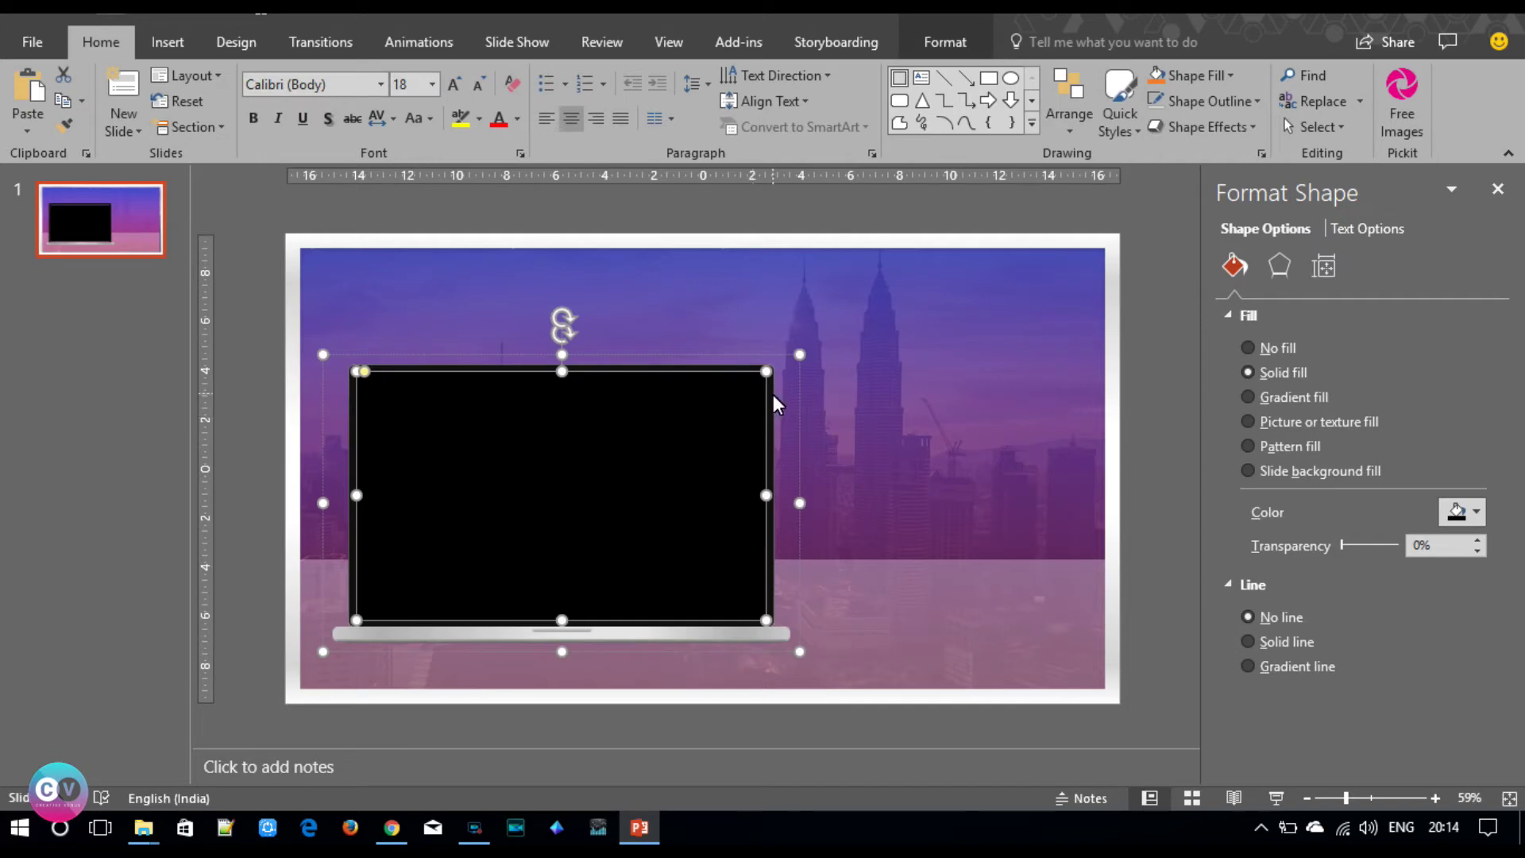
{"action": "left_click", "coordinate": [626, 638]}
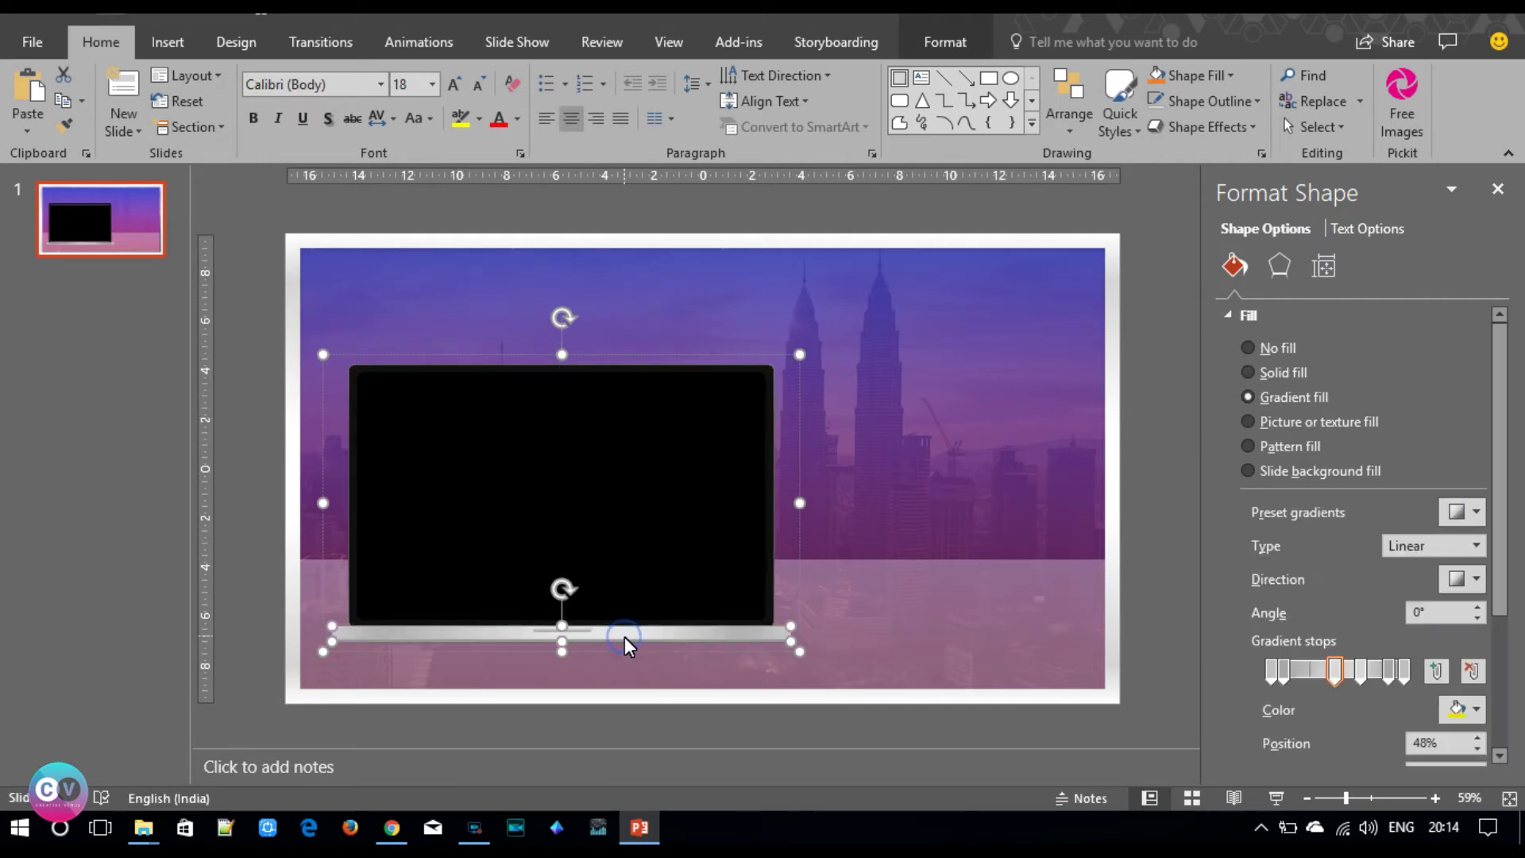
{"action": "left_click", "coordinate": [255, 568]}
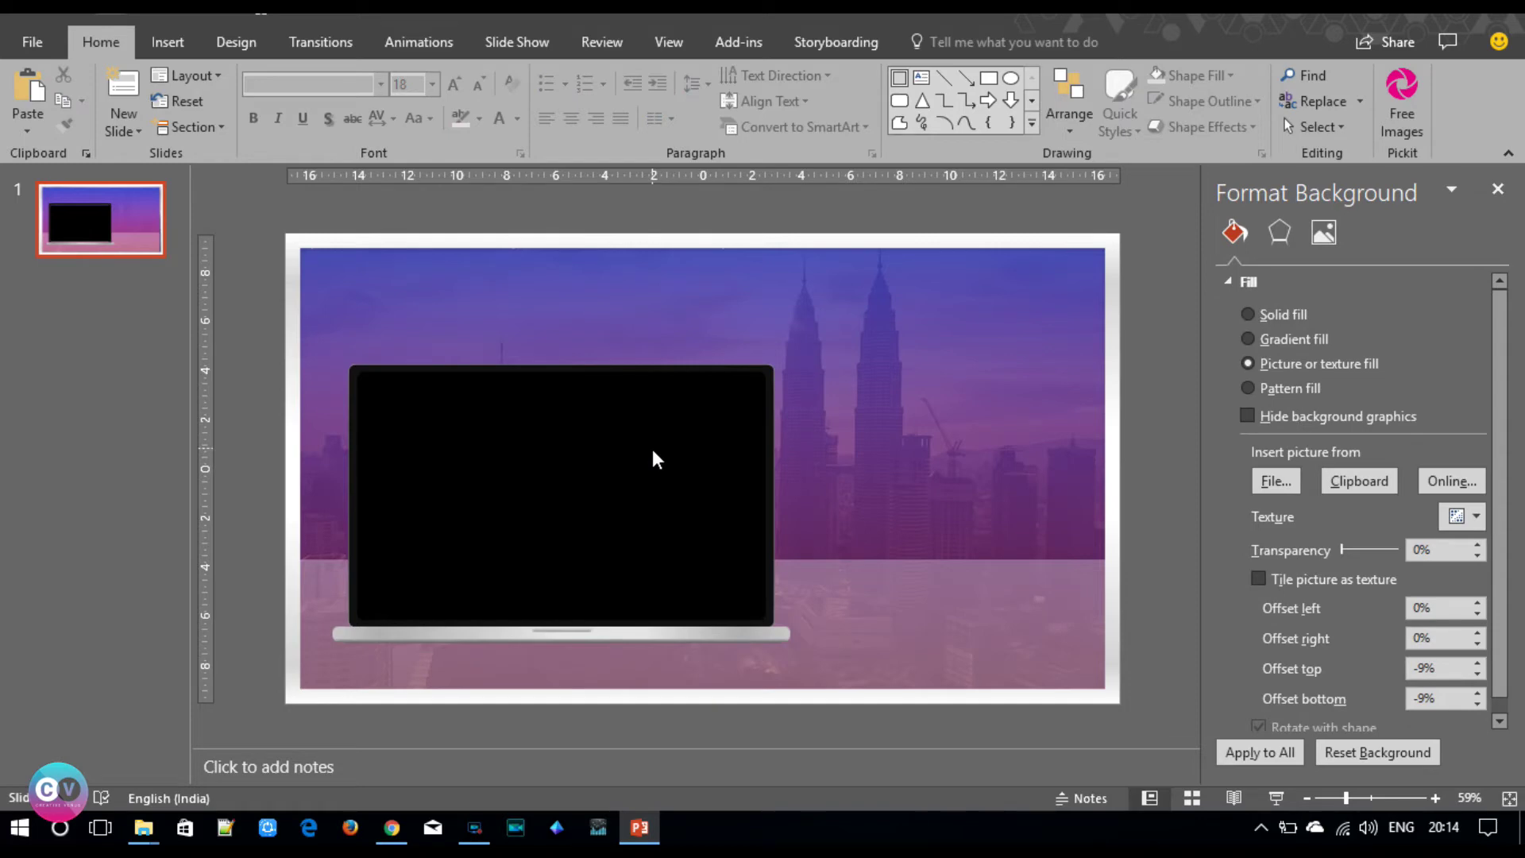
{"action": "left_click", "coordinate": [470, 425]}
{"action": "left_click", "coordinate": [467, 449]}
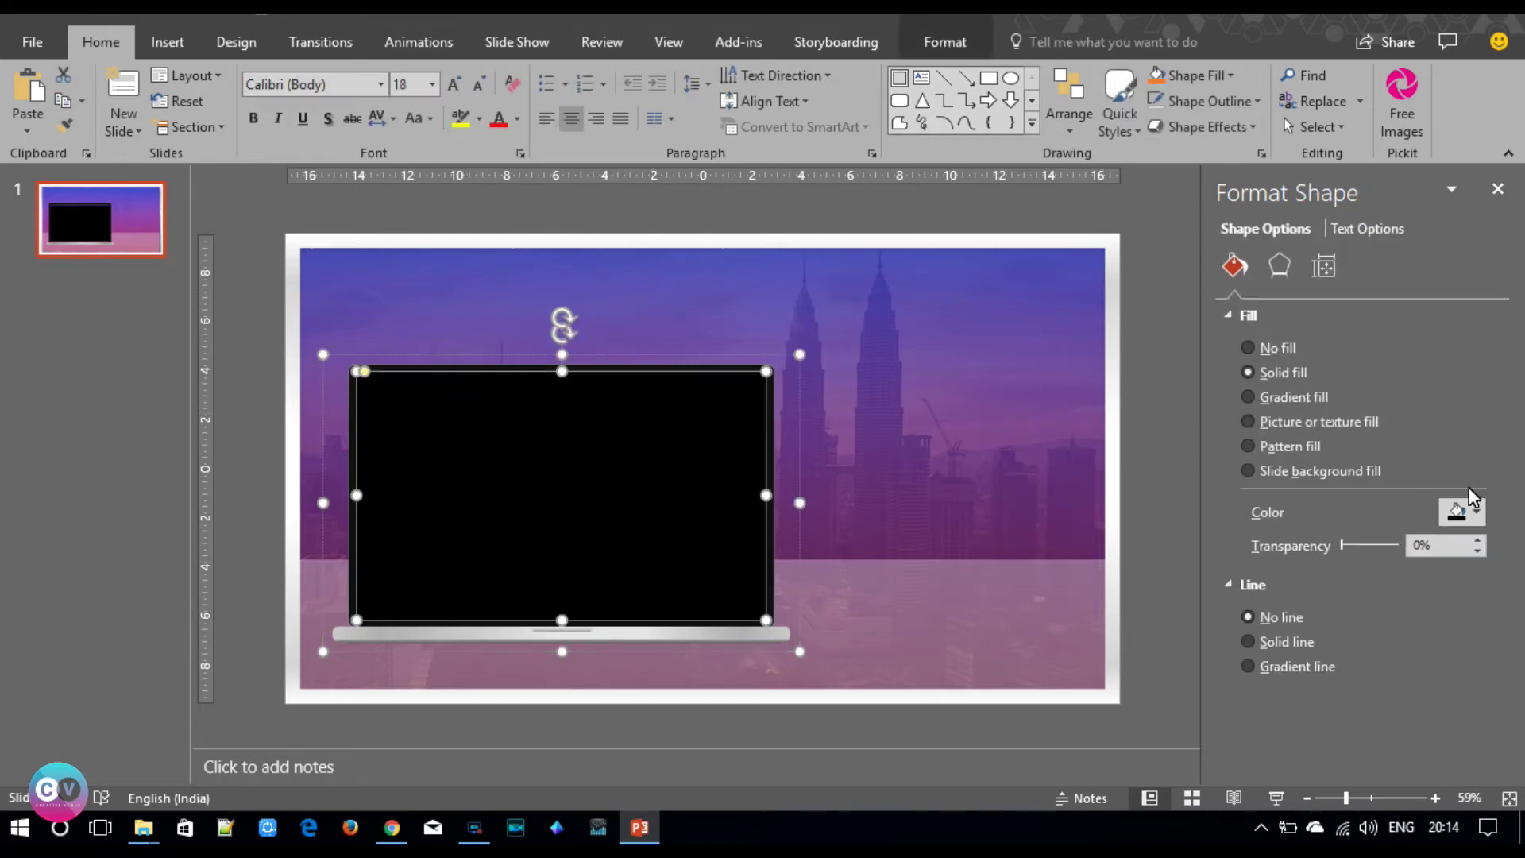
{"action": "left_click", "coordinate": [1315, 424]}
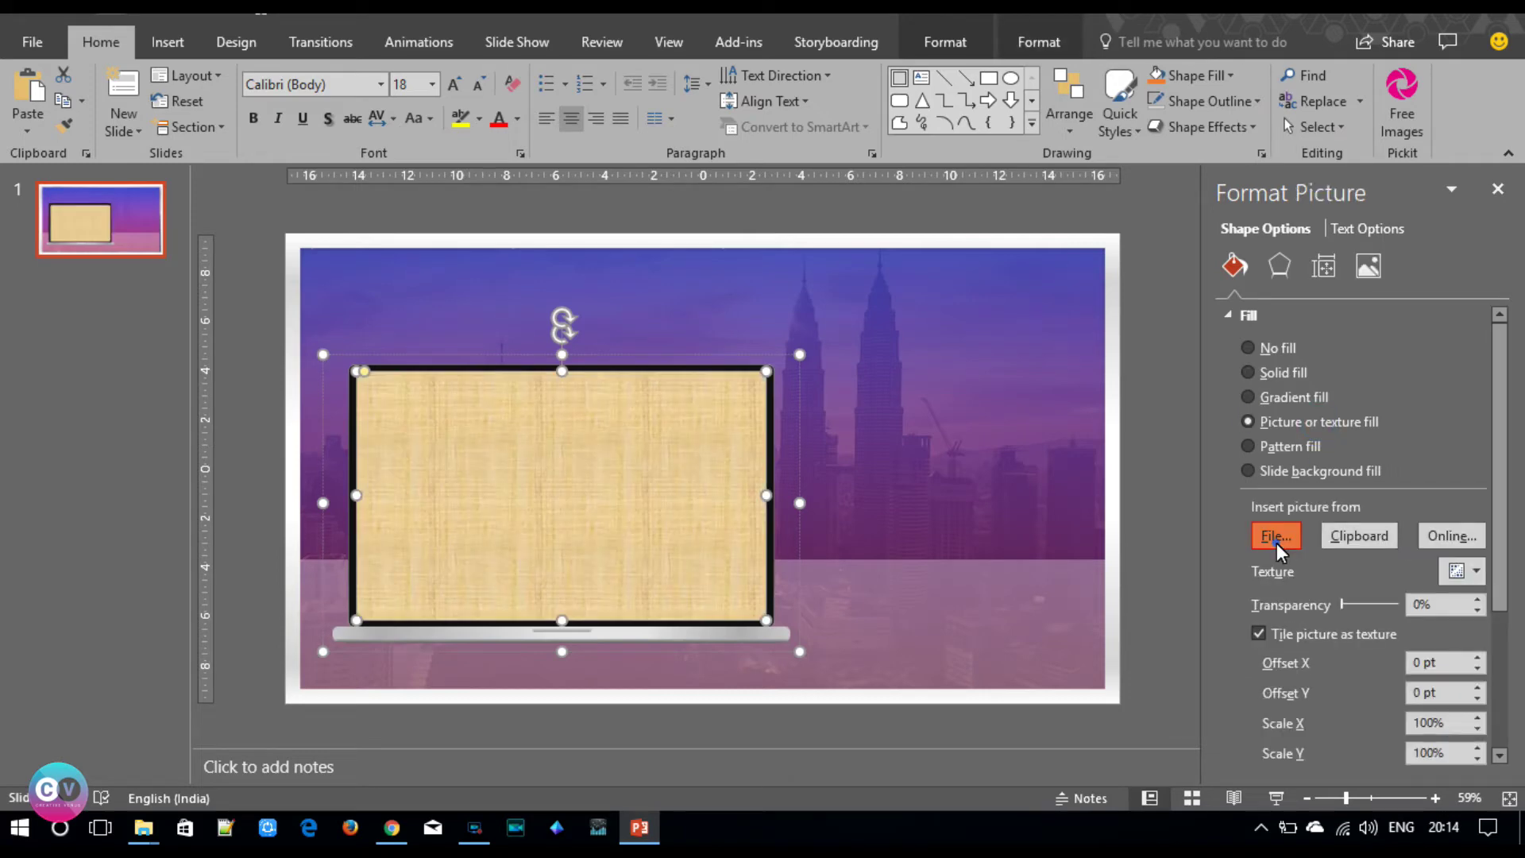
- Insert pexels-photo-208589.jpeg from Video Projects > Video 233 as the screen fill, trying 33% transparency
{"action": "left_click", "coordinate": [1276, 544]}
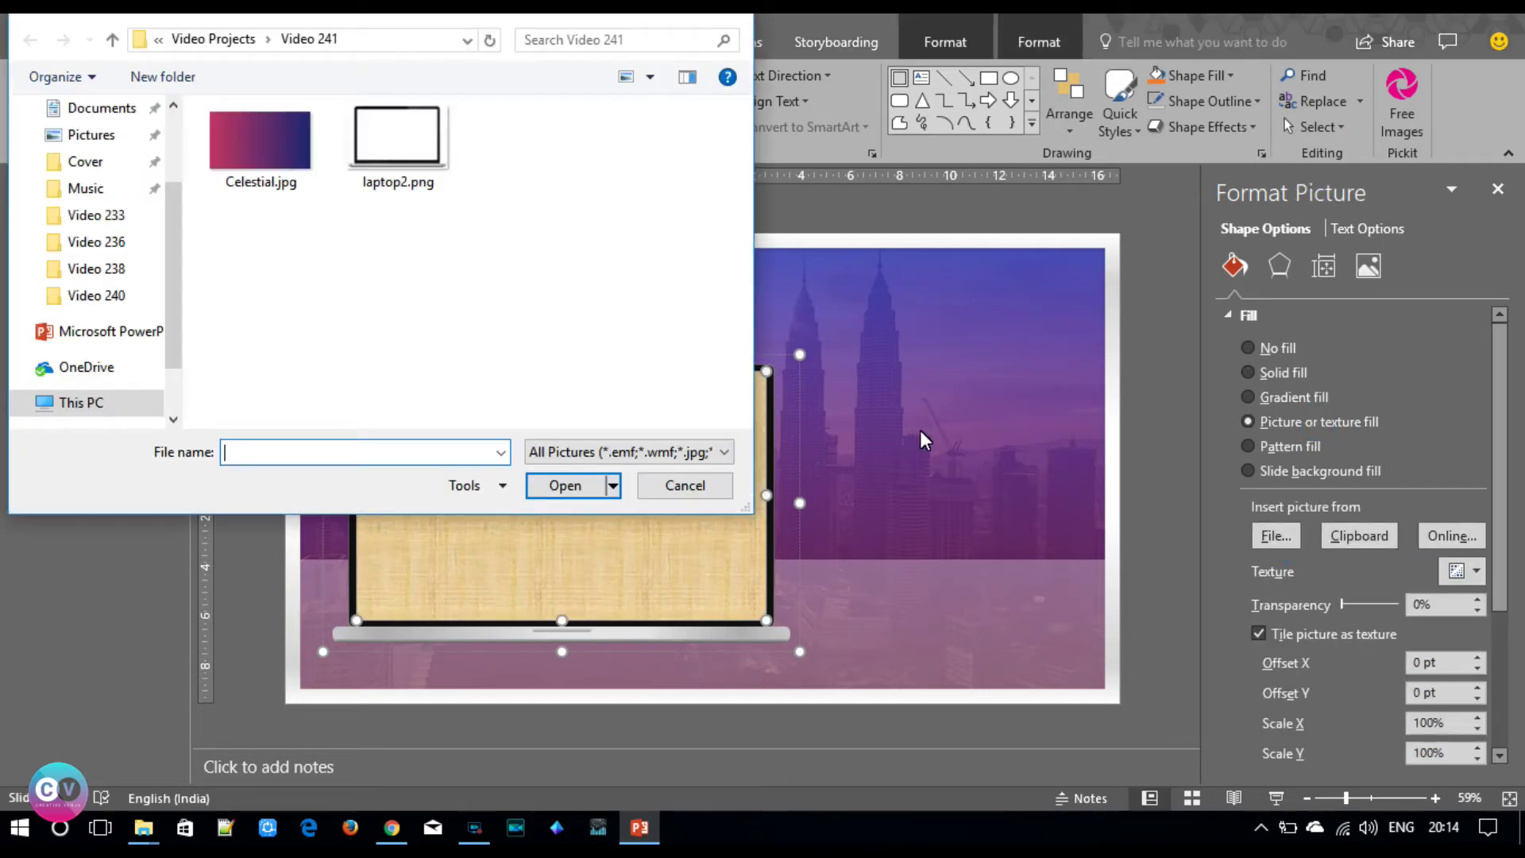
{"action": "left_click", "coordinate": [227, 40]}
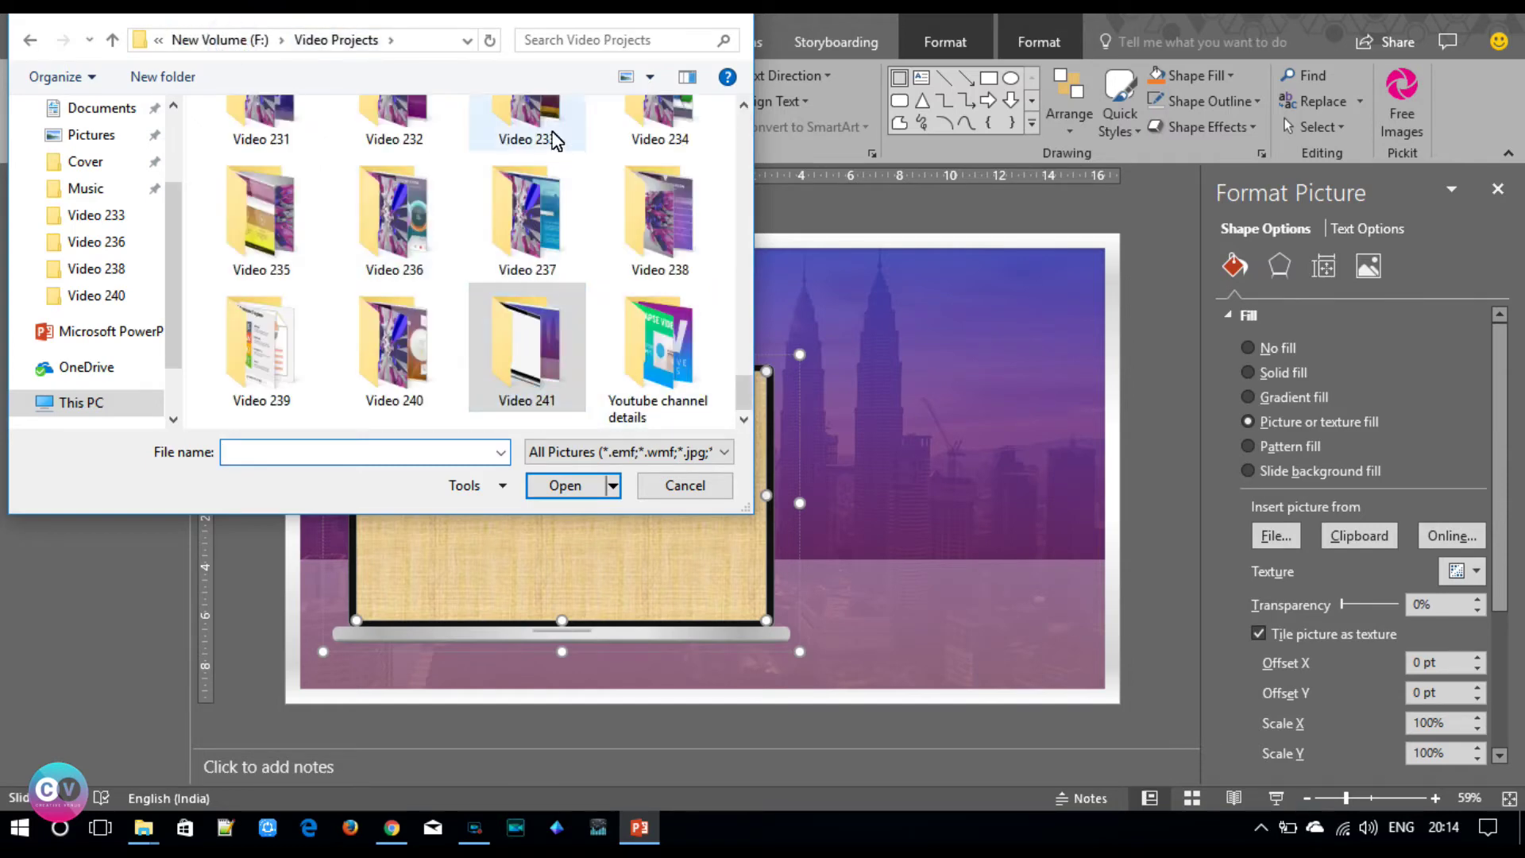
{"action": "mouse_move", "coordinate": [527, 117]}
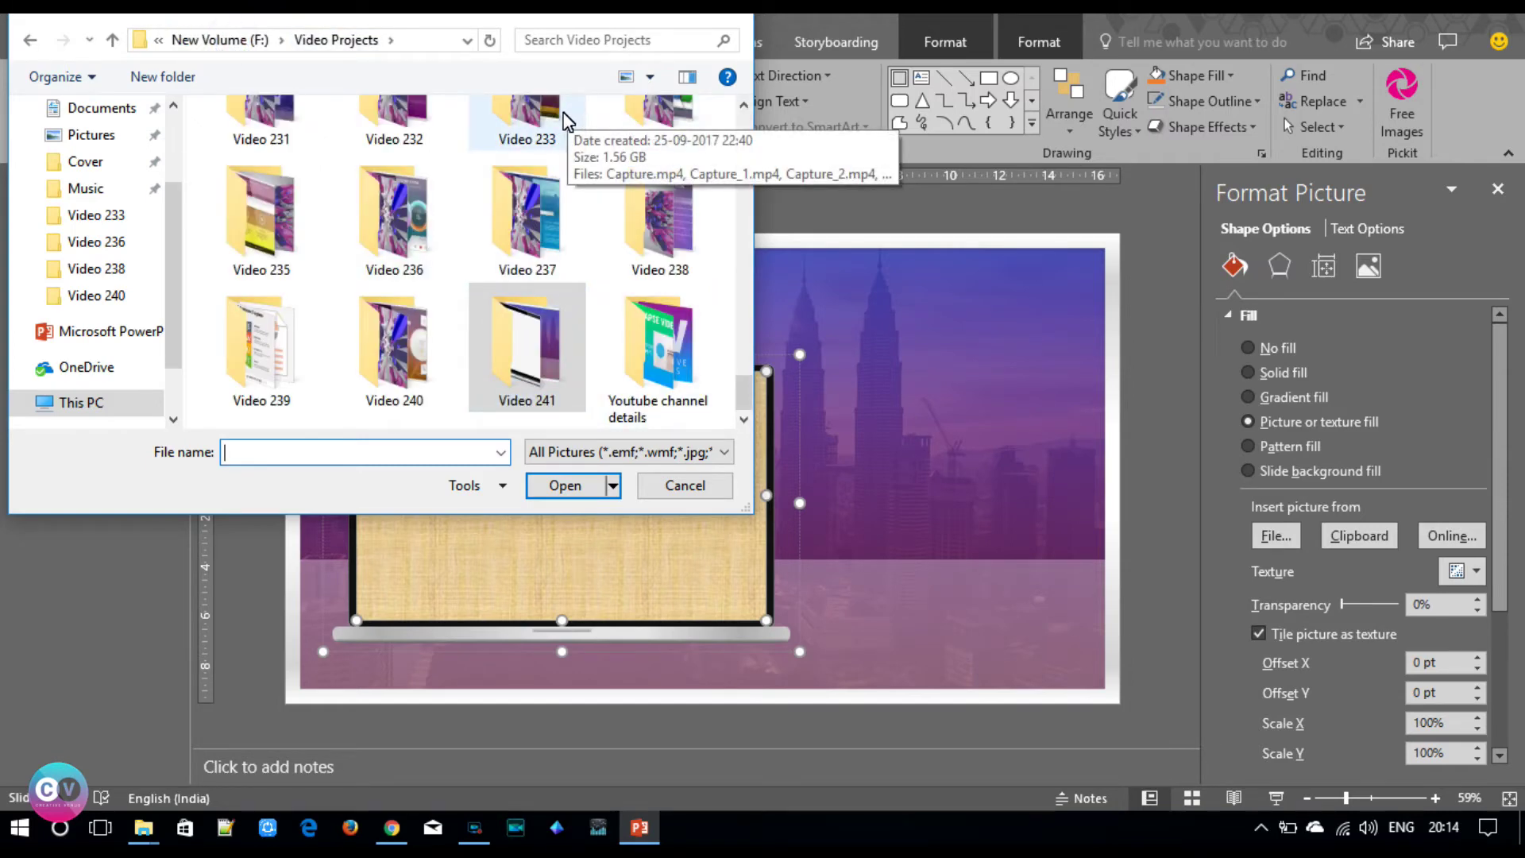
{"action": "double_click", "coordinate": [566, 119]}
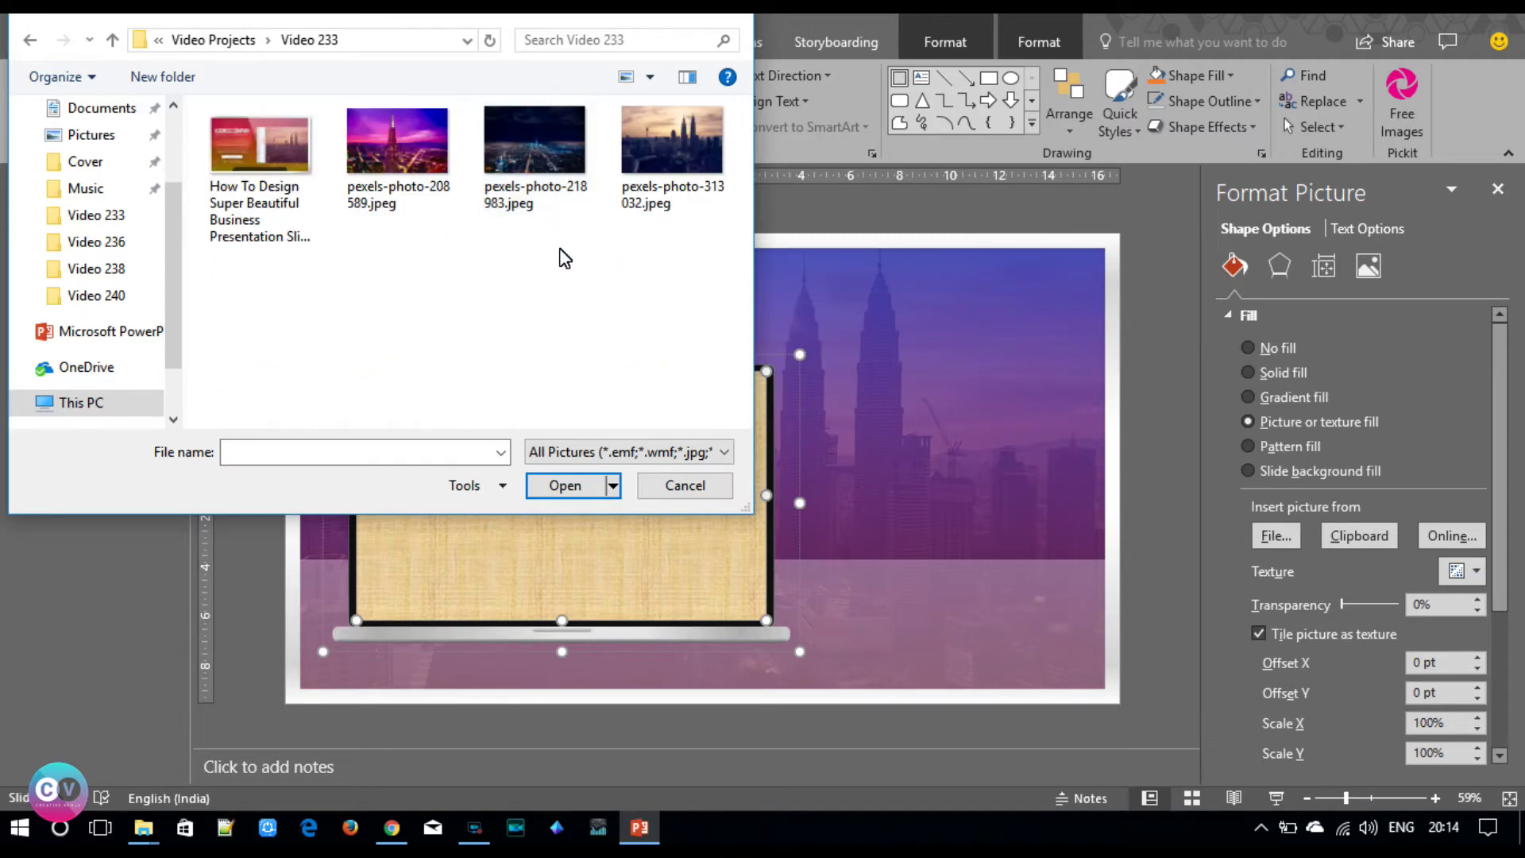
{"action": "left_click", "coordinate": [548, 181]}
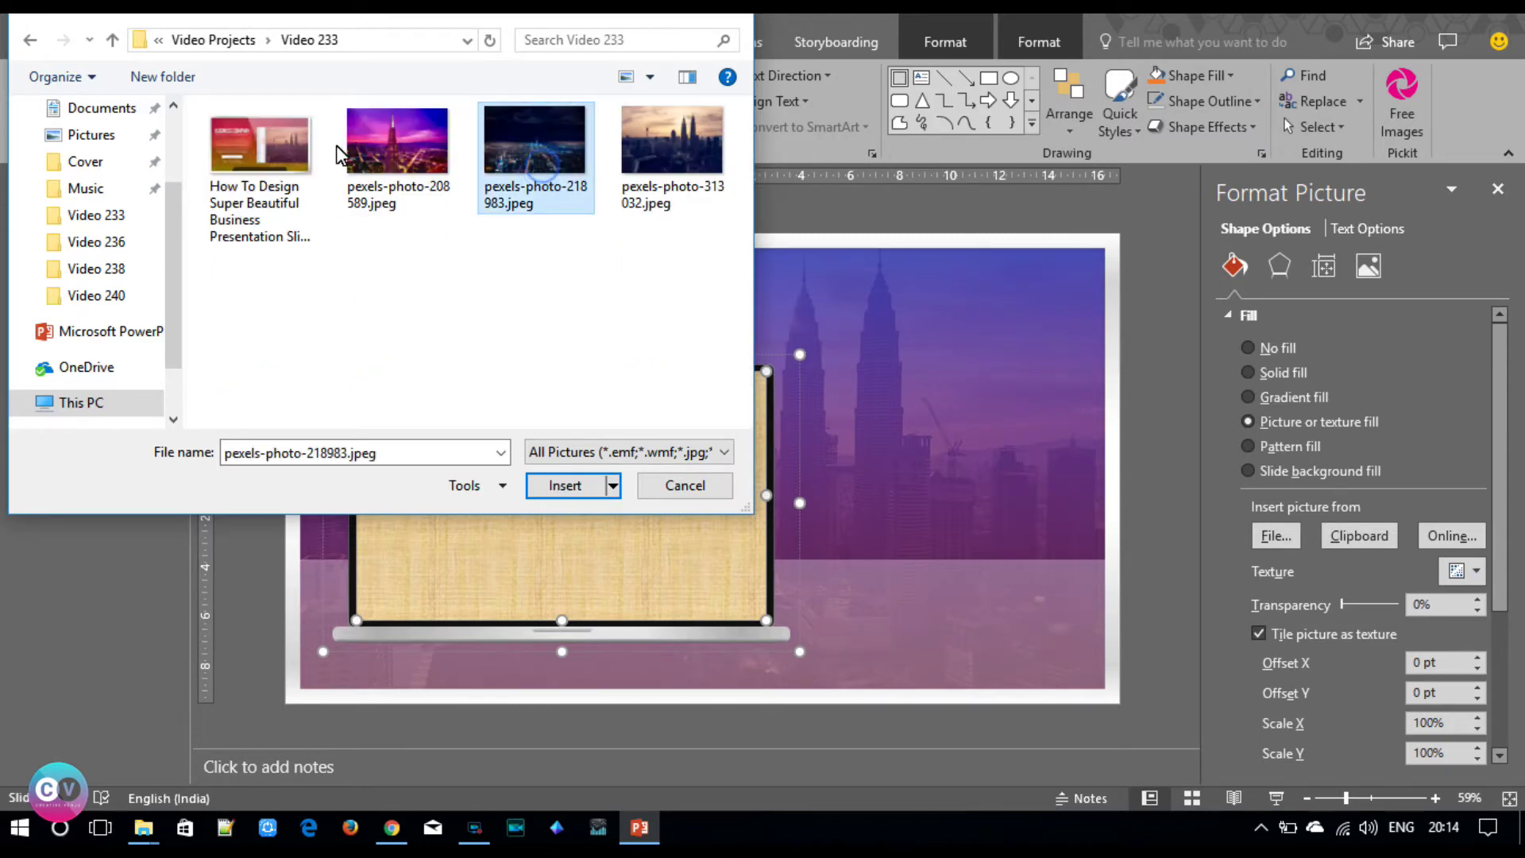
{"action": "left_click", "coordinate": [373, 169]}
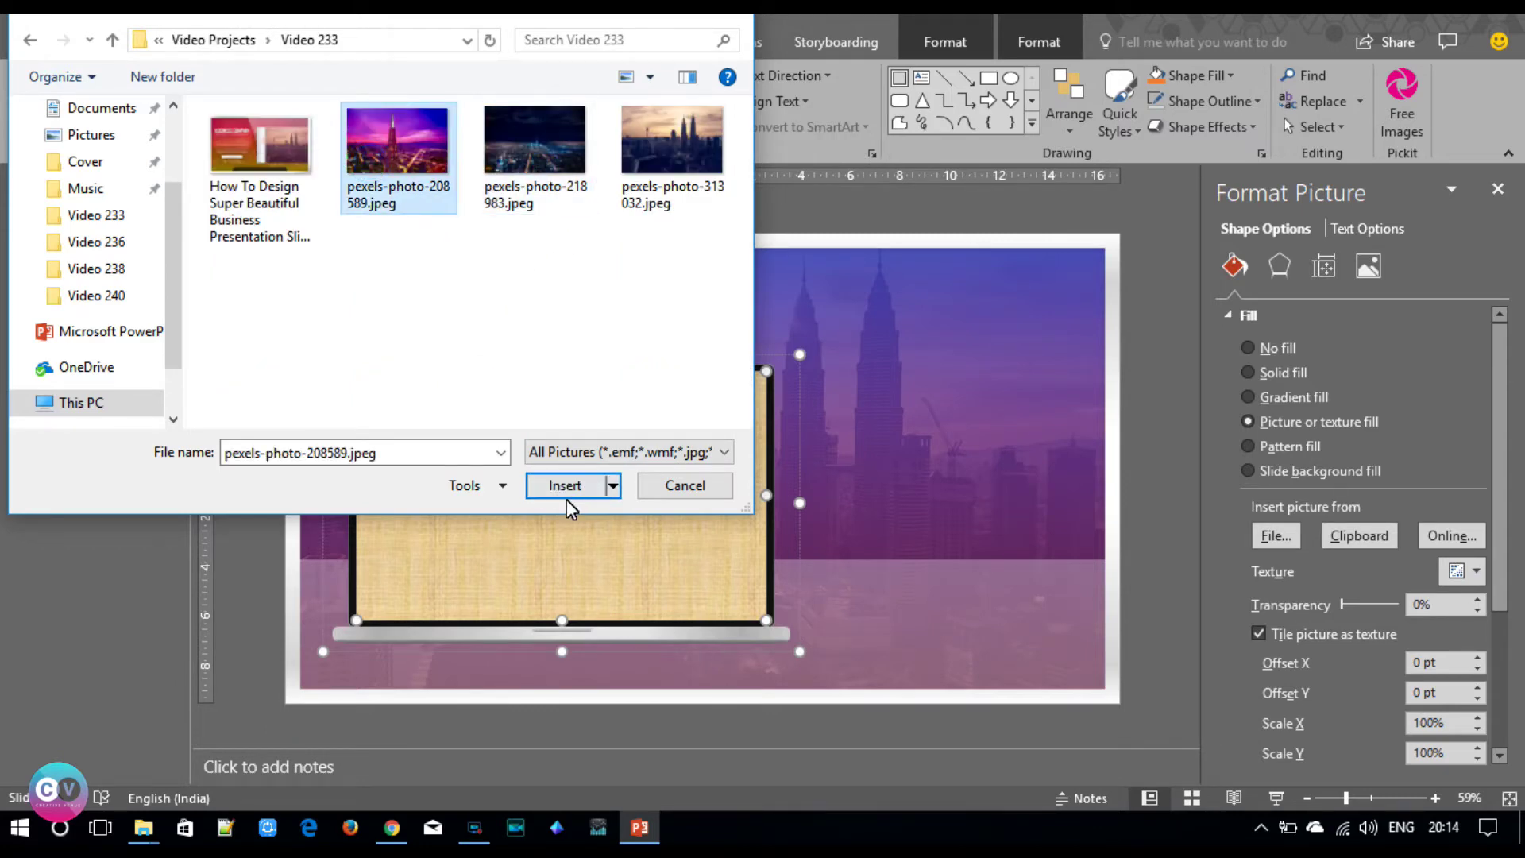
{"action": "left_click", "coordinate": [566, 500]}
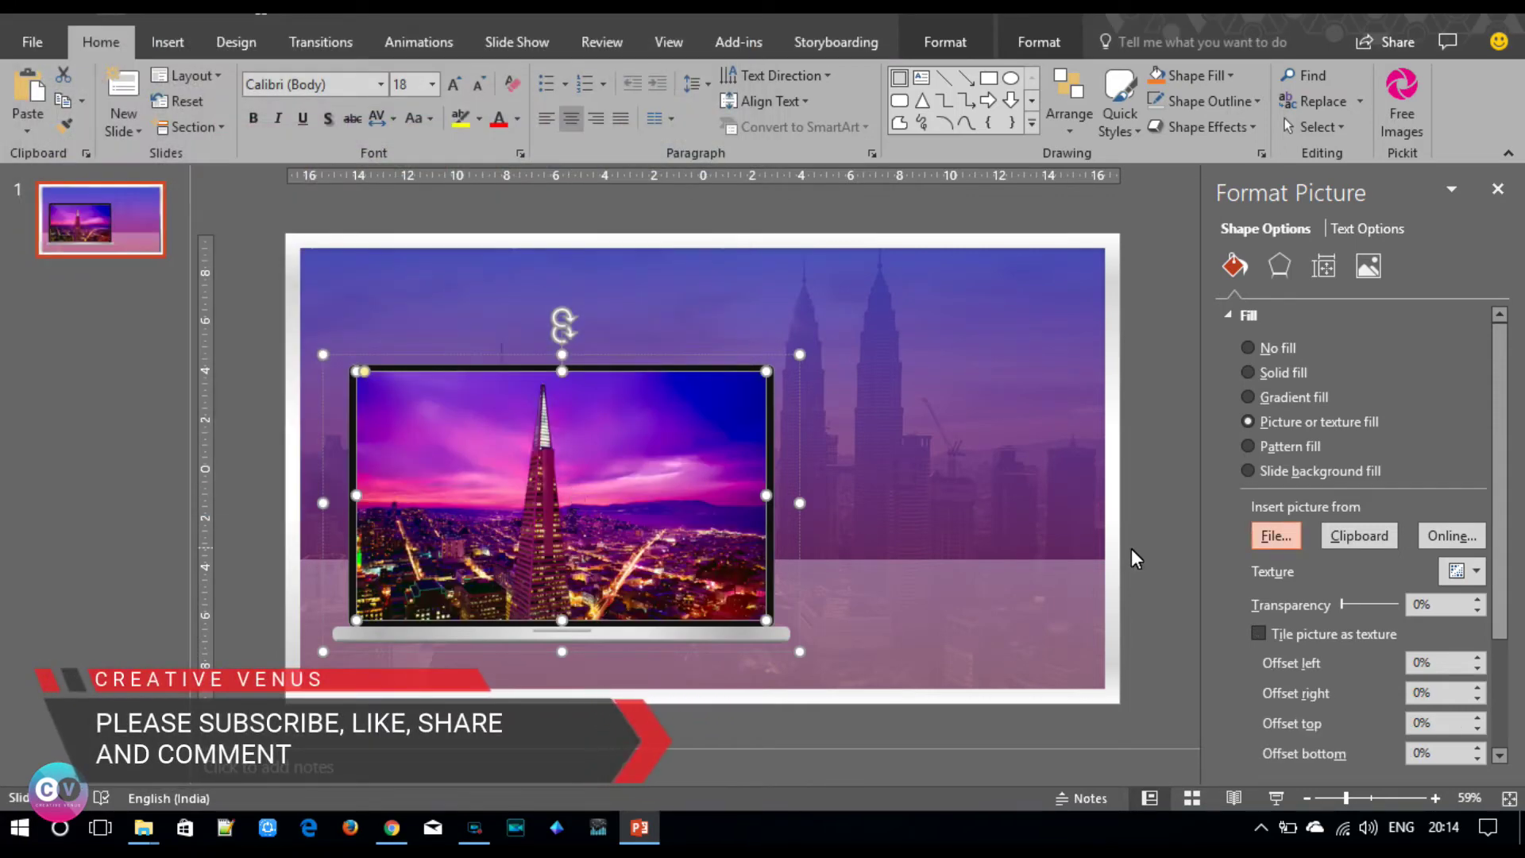
{"action": "mouse_move", "coordinate": [1343, 603]}
{"action": "left_mouse_down"}
{"action": "mouse_move", "coordinate": [1363, 607]}
{"action": "mouse_move", "coordinate": [1316, 588]}
{"action": "left_mouse_up"}
- Restore the screen photo to full opacity and draw a rectangle over the right-hand frame, 10.12 cm high
{"action": "left_click", "coordinate": [1146, 563]}
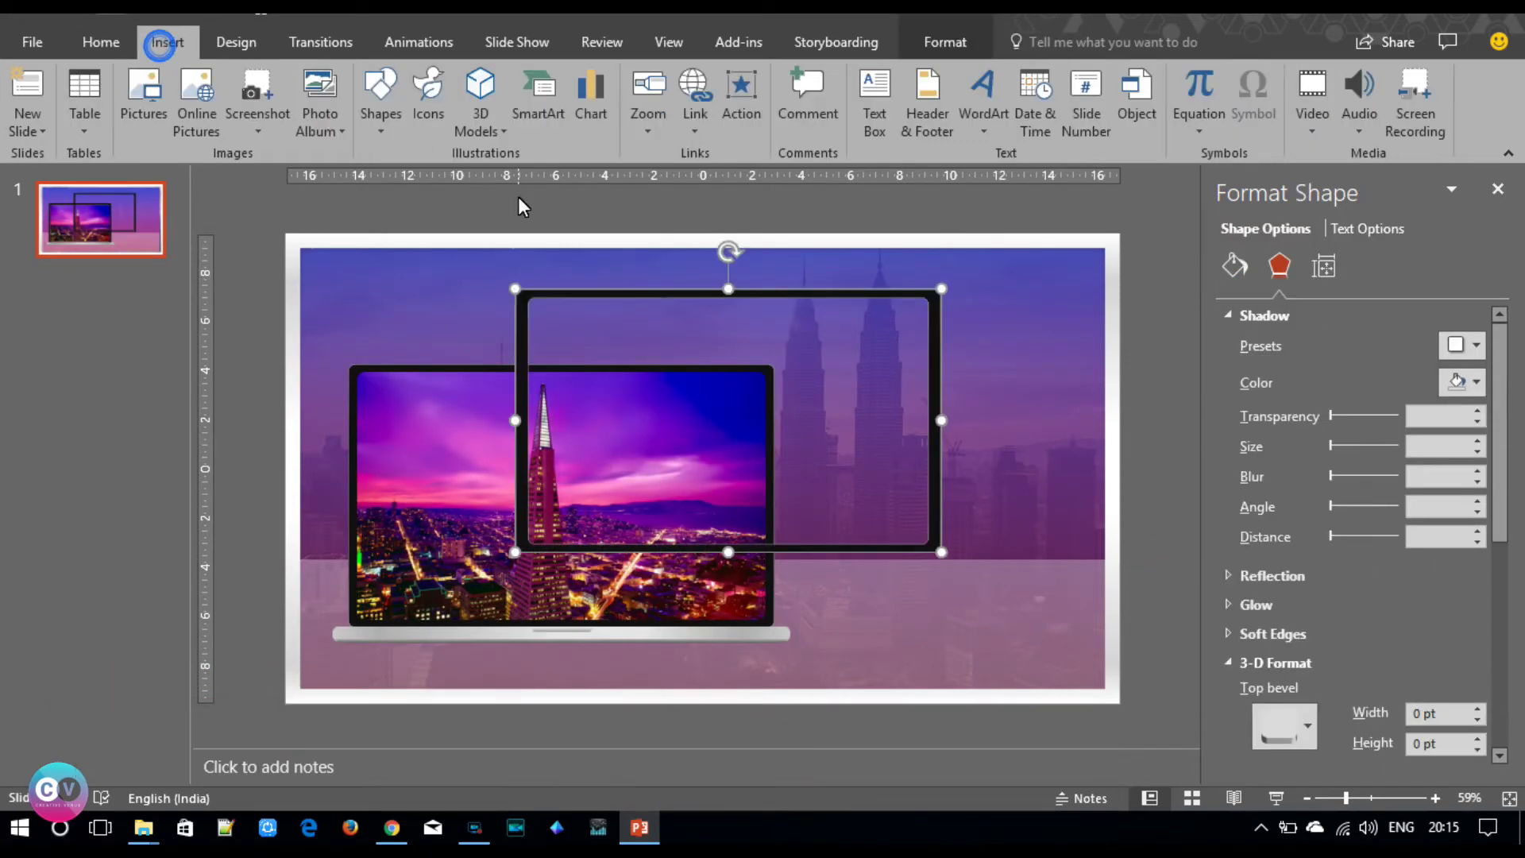
{"action": "left_click", "coordinate": [379, 111]}
{"action": "left_click", "coordinate": [466, 185]}
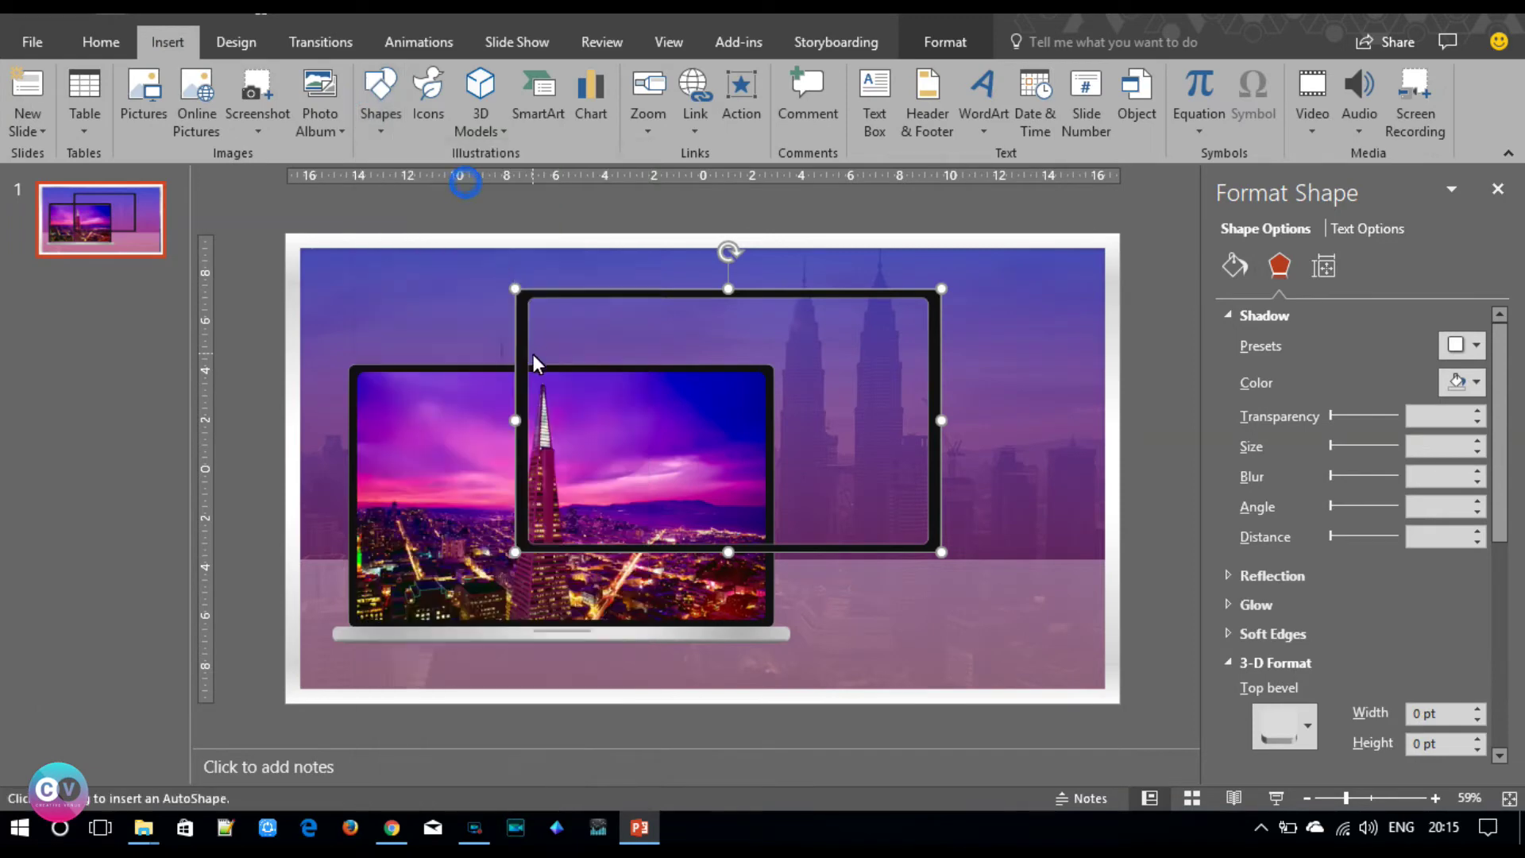
{"action": "left_click_drag", "start_coordinate": [521, 296], "coordinate": [936, 550]}
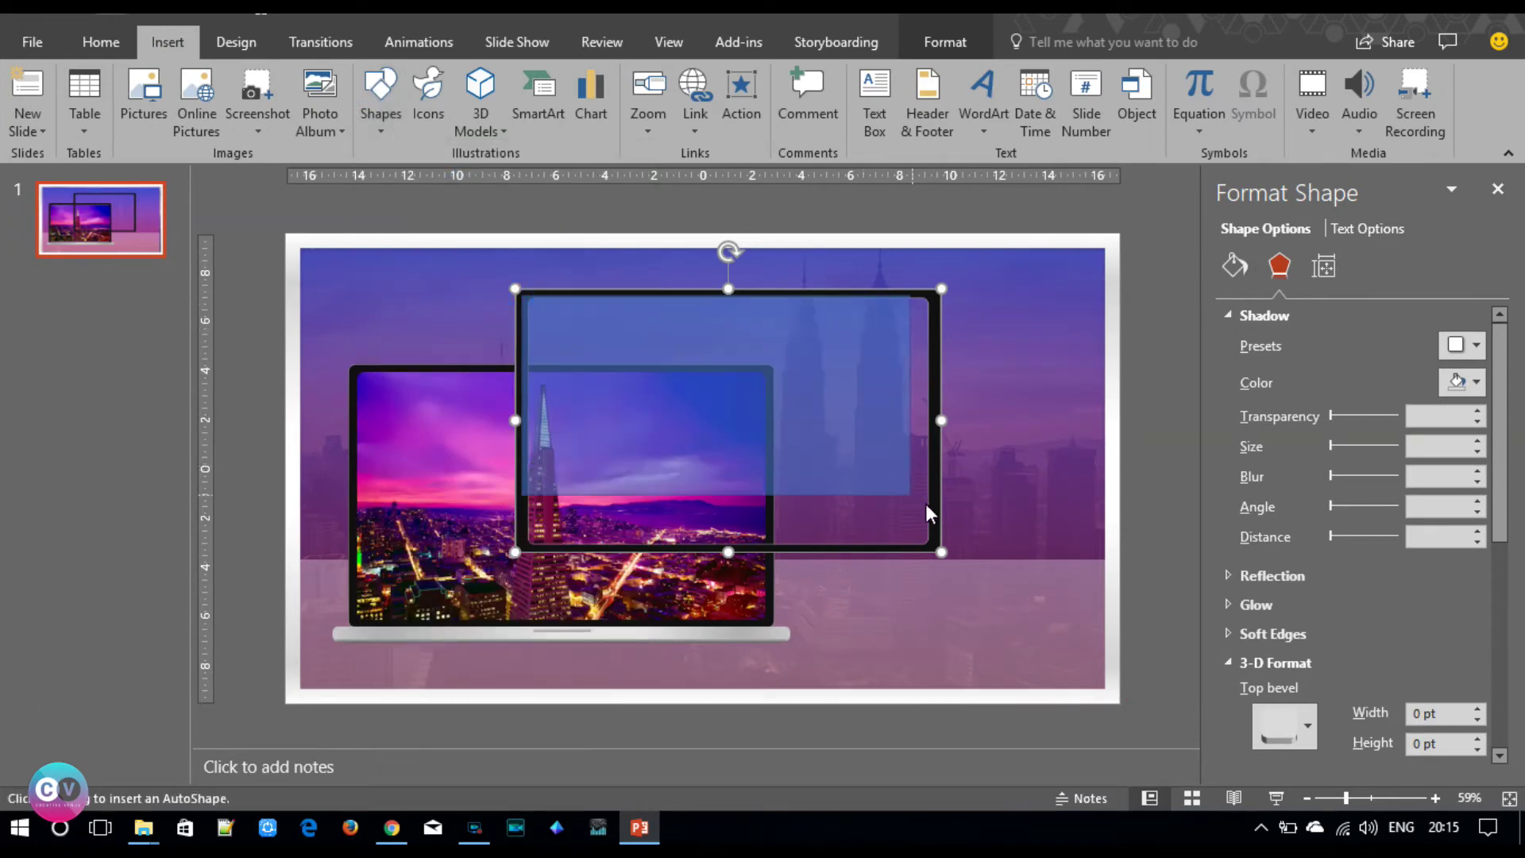
{"action": "left_click_drag", "start_coordinate": [936, 550], "coordinate": [935, 550]}
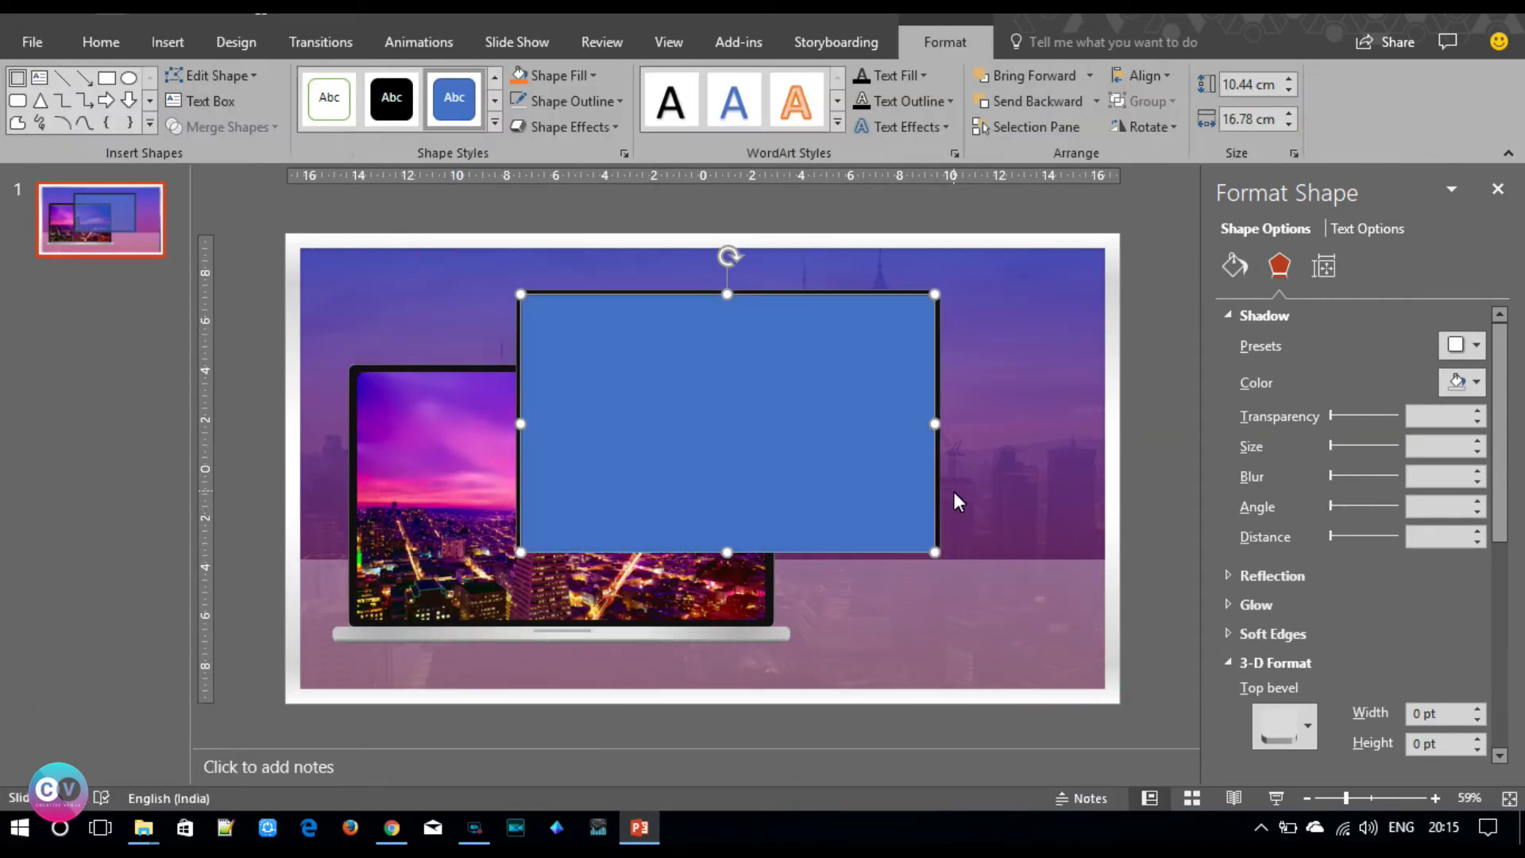
{"action": "left_click", "coordinate": [1141, 521]}
{"action": "left_click", "coordinate": [826, 489]}
{"action": "left_click_drag", "start_coordinate": [736, 540], "coordinate": [726, 547]}
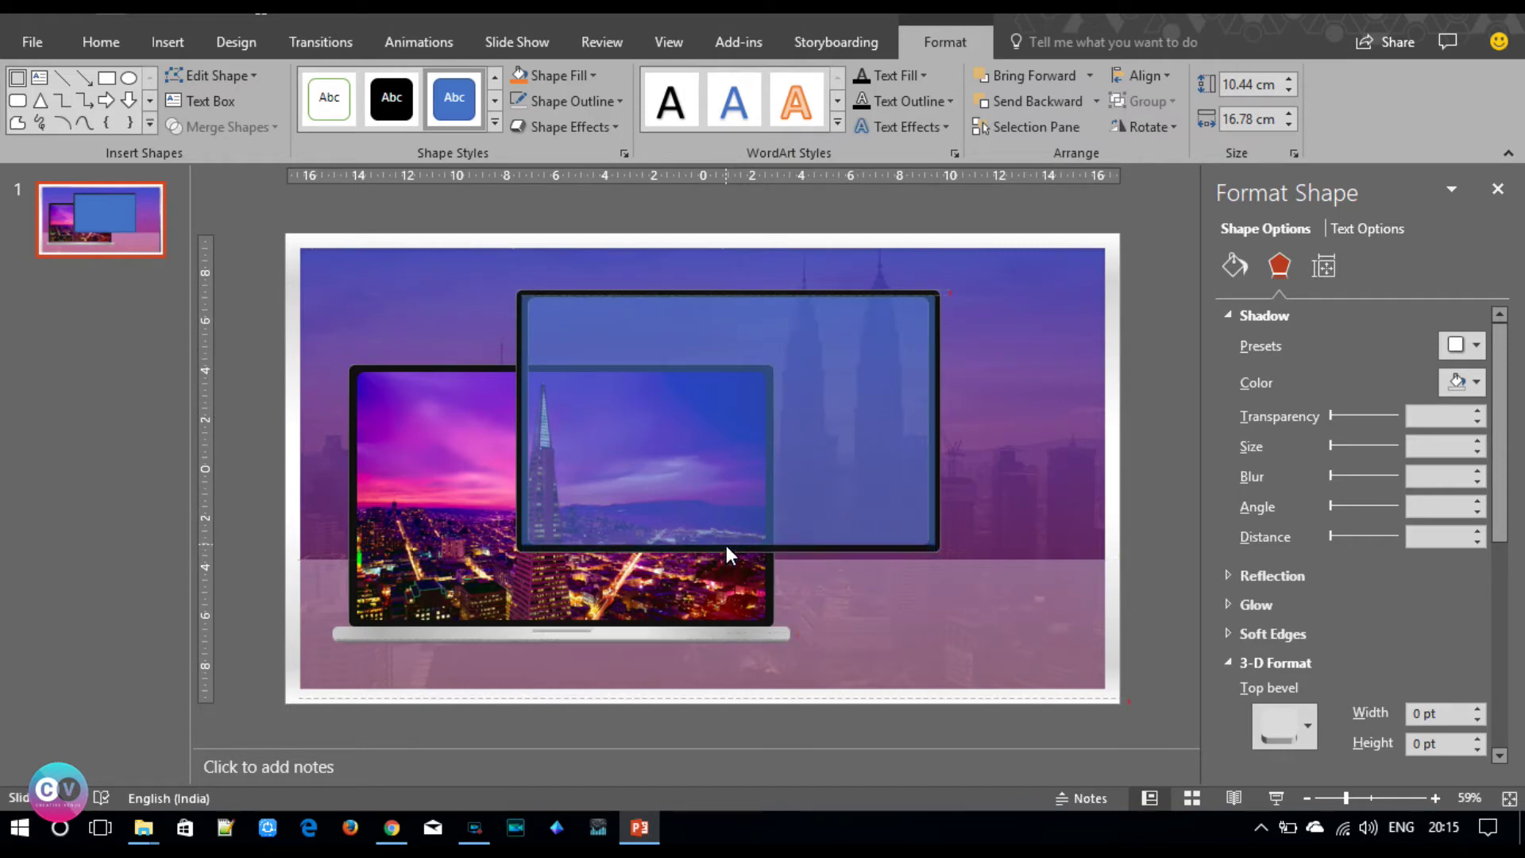
{"action": "left_click_drag", "start_coordinate": [726, 546], "coordinate": [726, 544]}
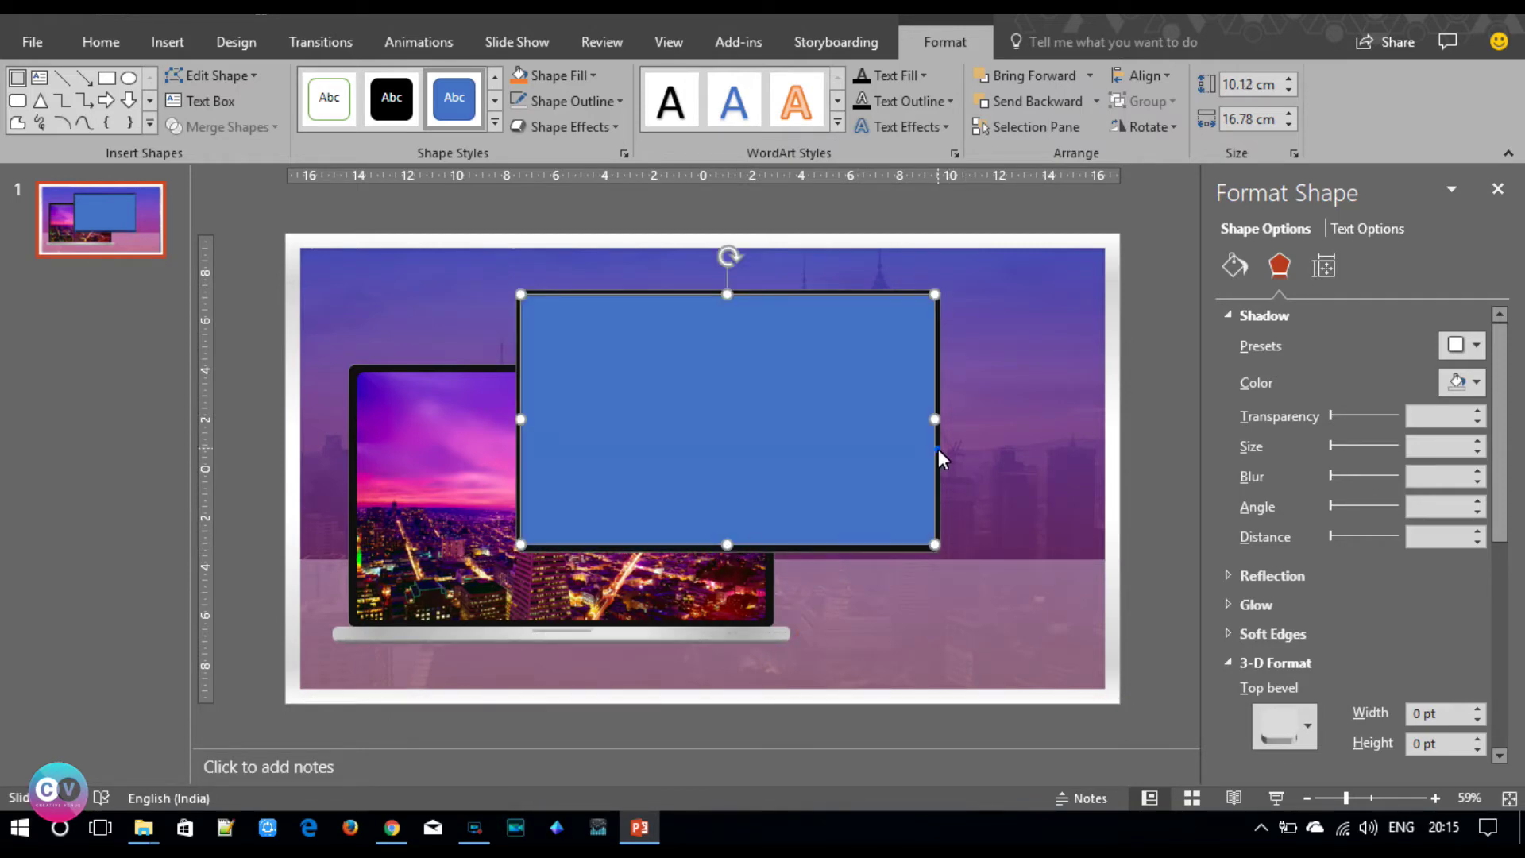
- Union the rectangle with the frame into one black panel and move it right
{"action": "left_click", "coordinate": [940, 451]}
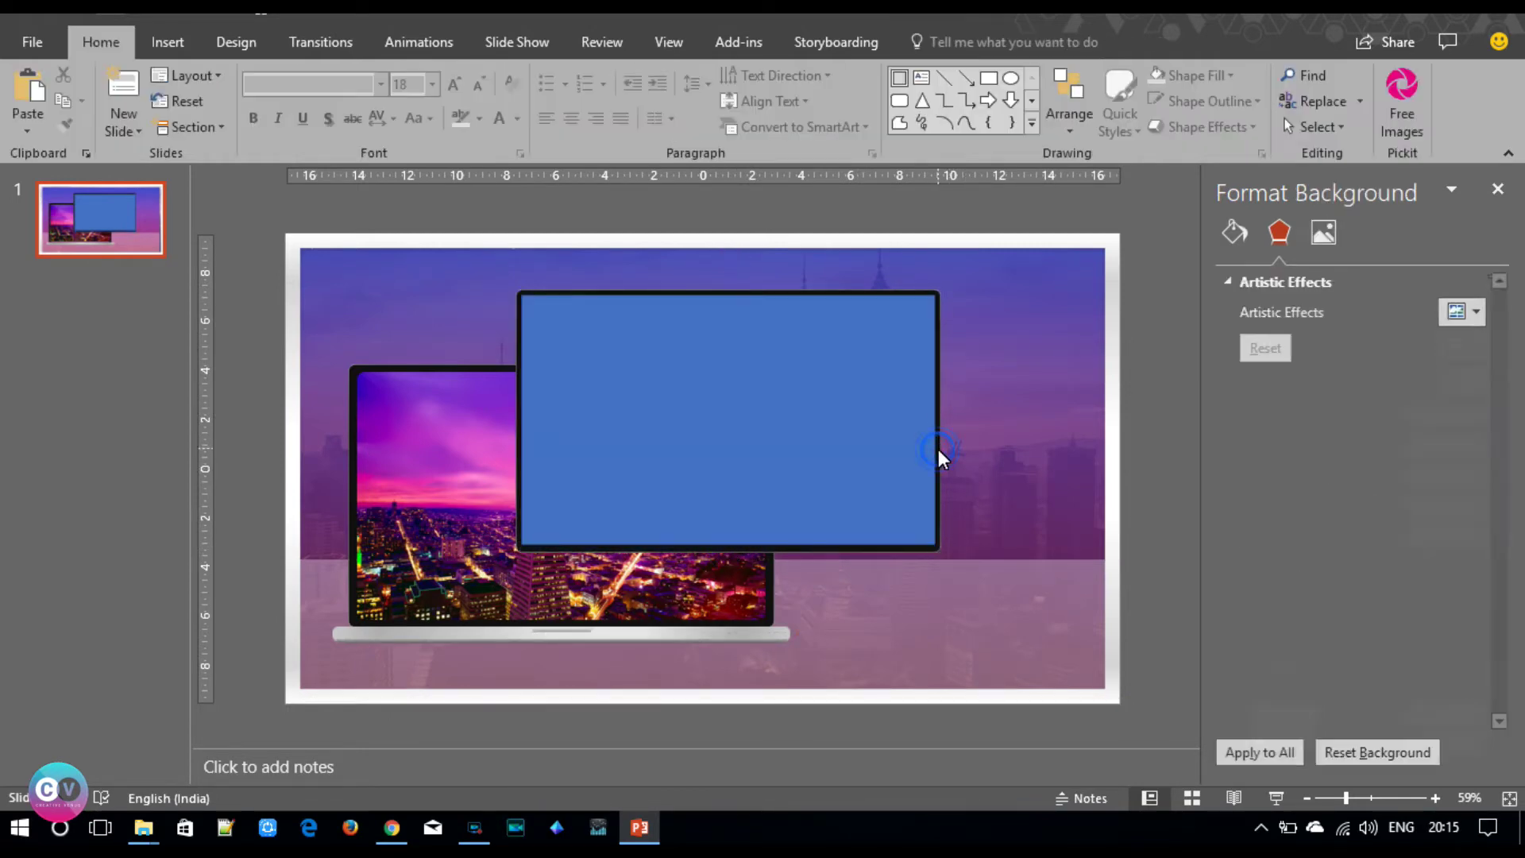
{"action": "left_click", "coordinate": [858, 550]}
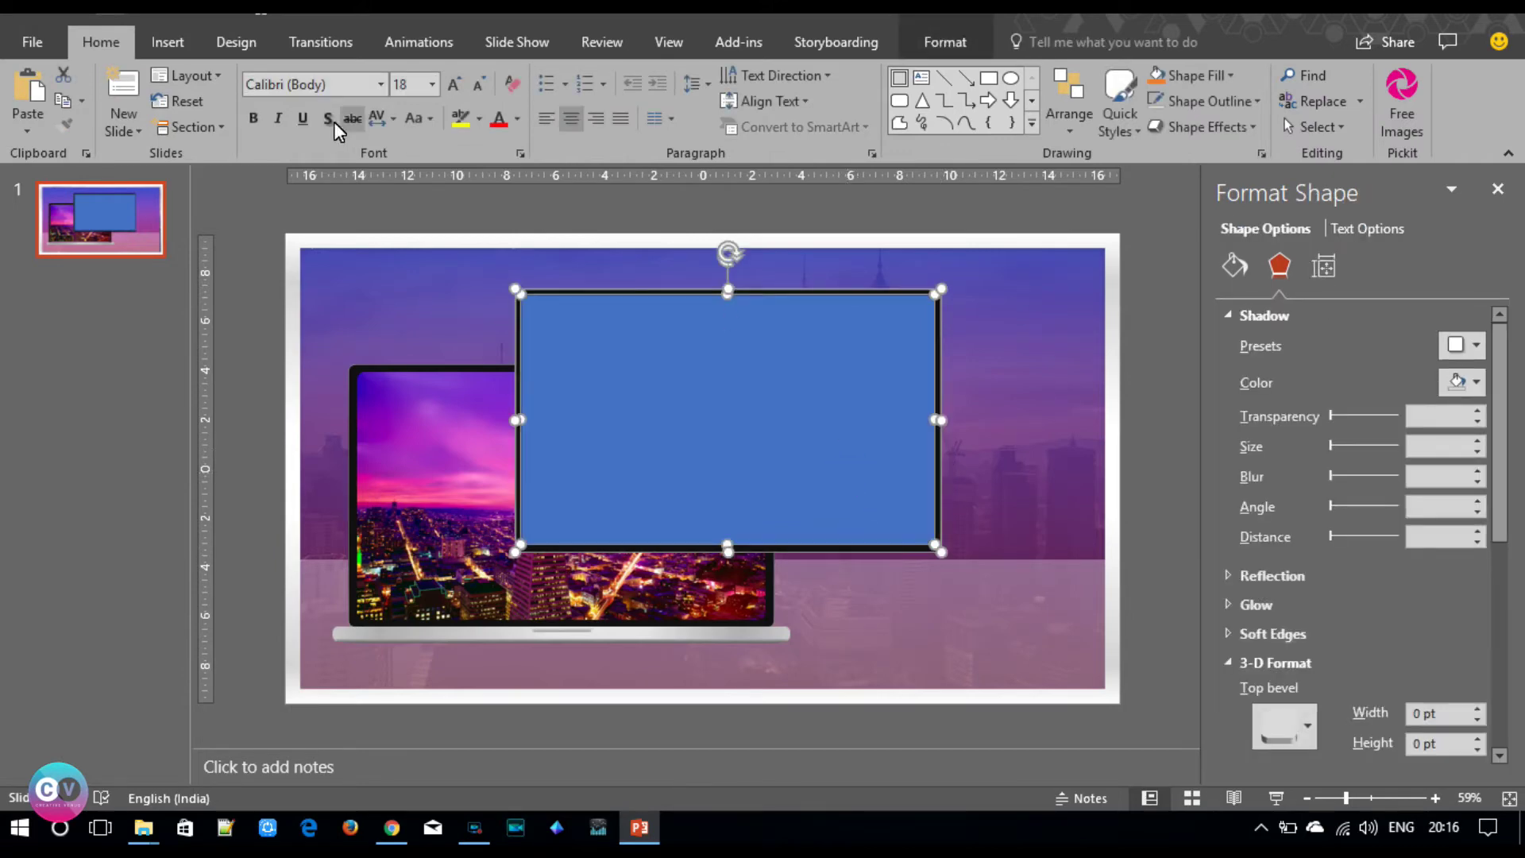
{"action": "left_click", "coordinate": [945, 41]}
{"action": "left_click", "coordinate": [212, 134]}
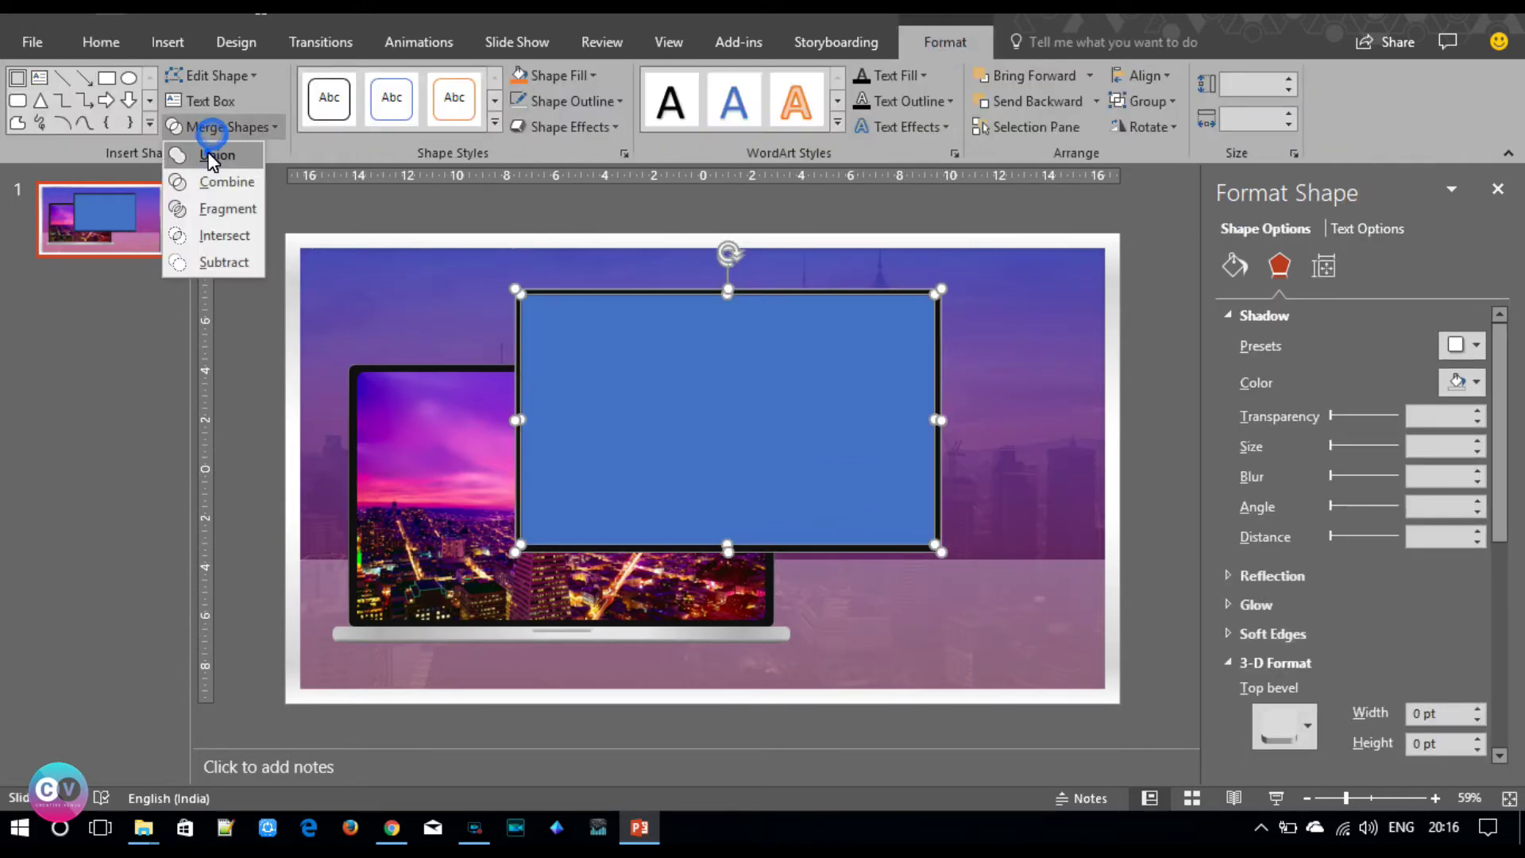
{"action": "left_click", "coordinate": [209, 155]}
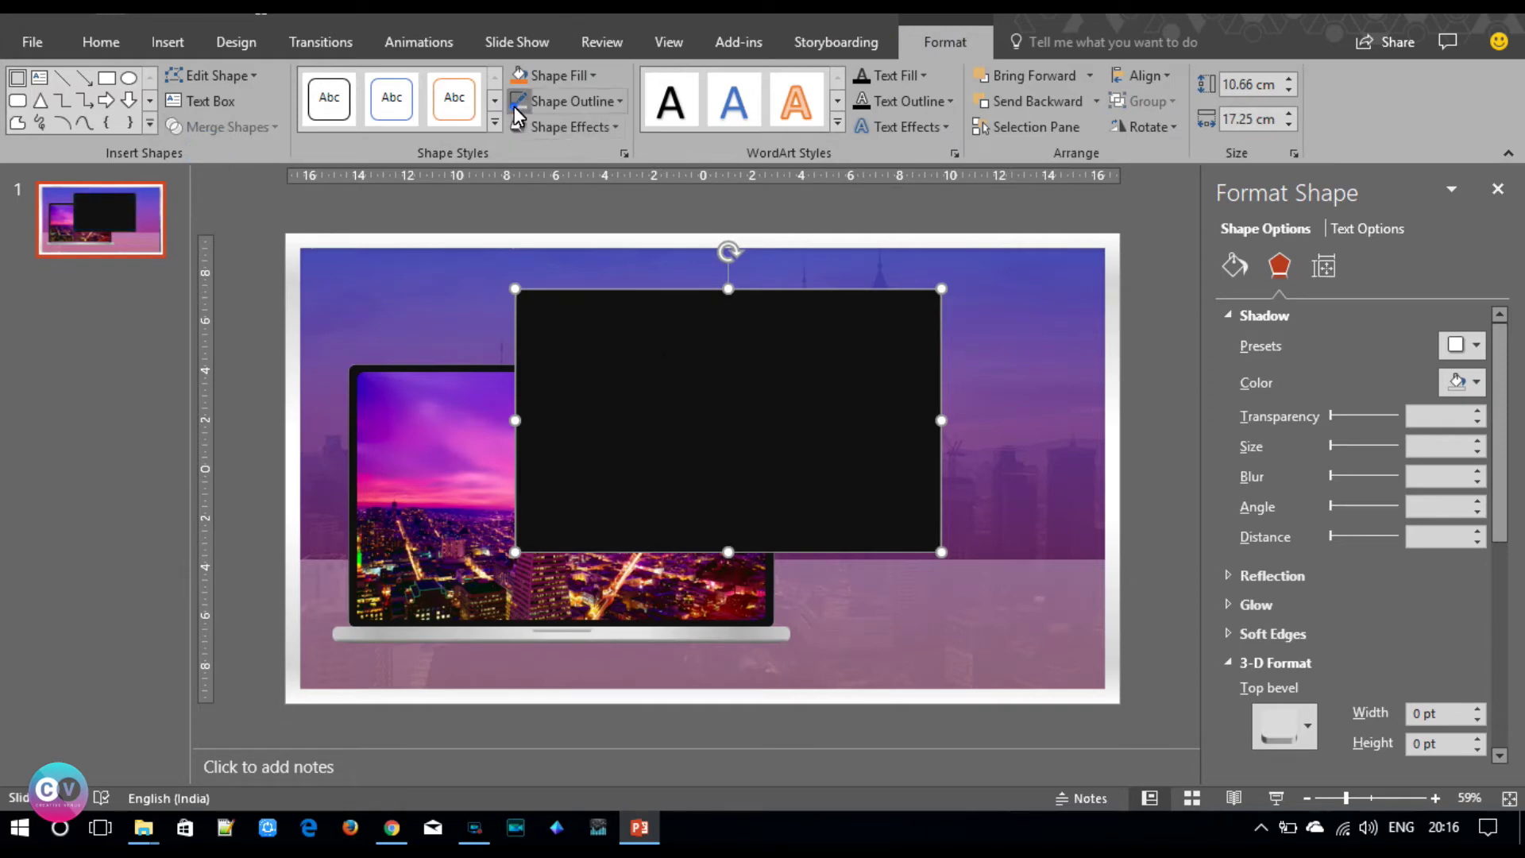
{"action": "left_click_drag", "start_coordinate": [792, 393], "coordinate": [899, 399]}
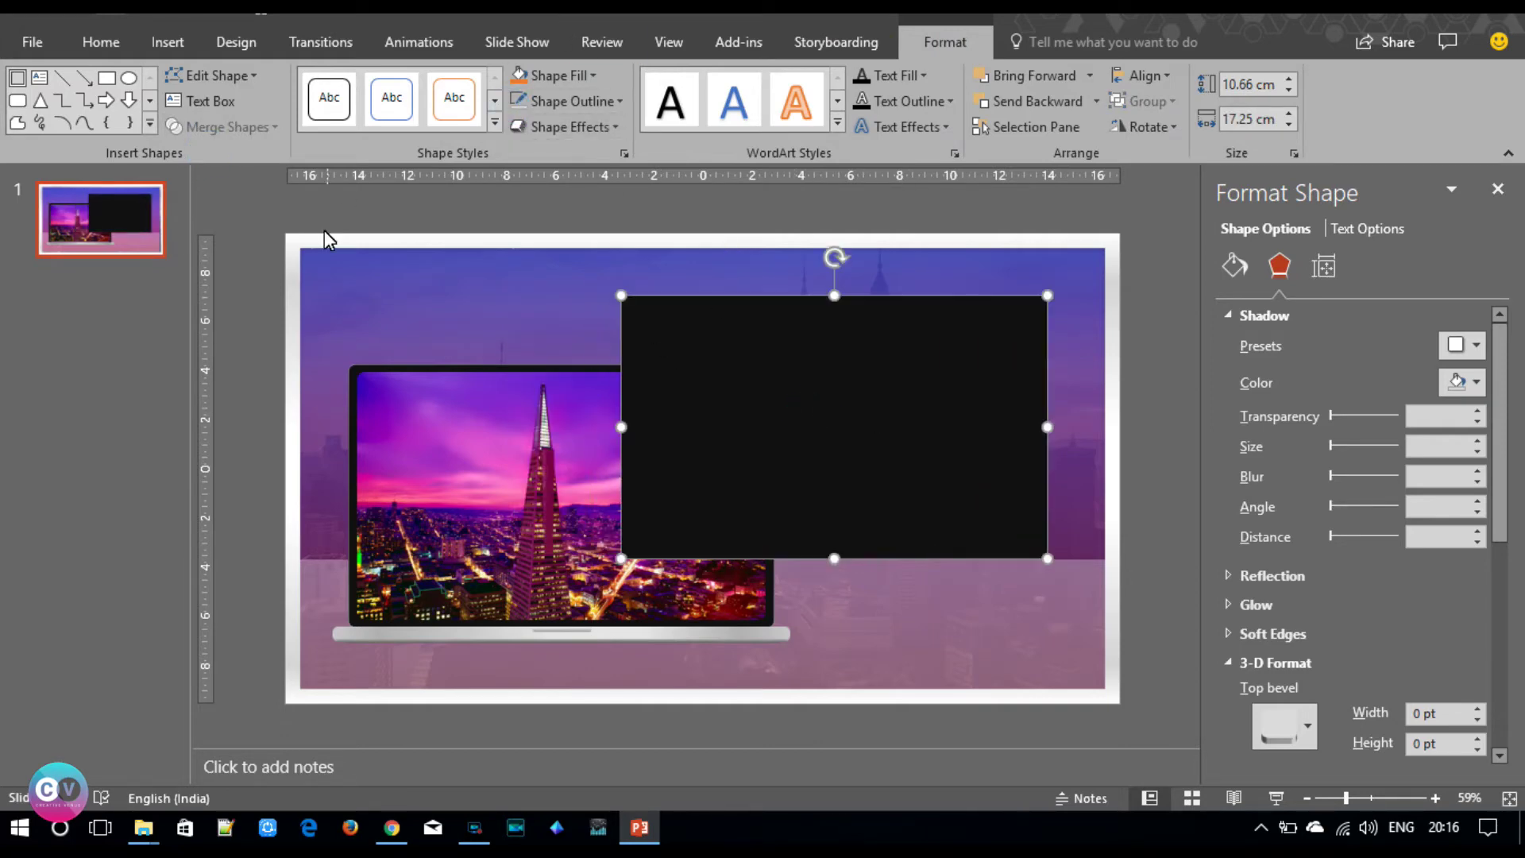
{"action": "left_click", "coordinate": [168, 46]}
- Draw a tall rectangle, tilt it clockwise and enlarge it to 17.58 x 12.75 cm
{"action": "left_click", "coordinate": [374, 108]}
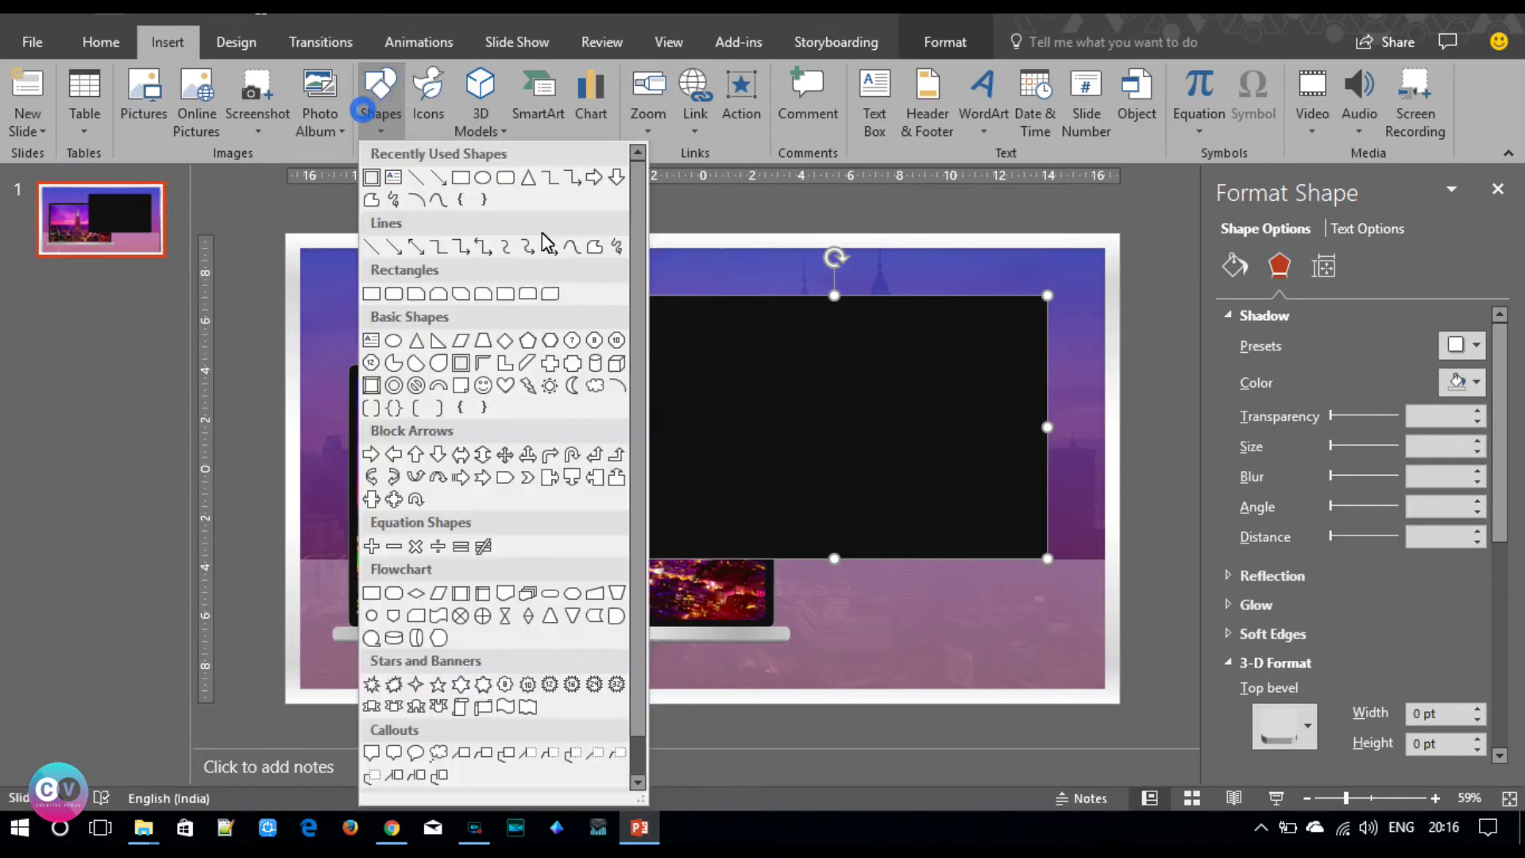
{"action": "left_click", "coordinate": [459, 180]}
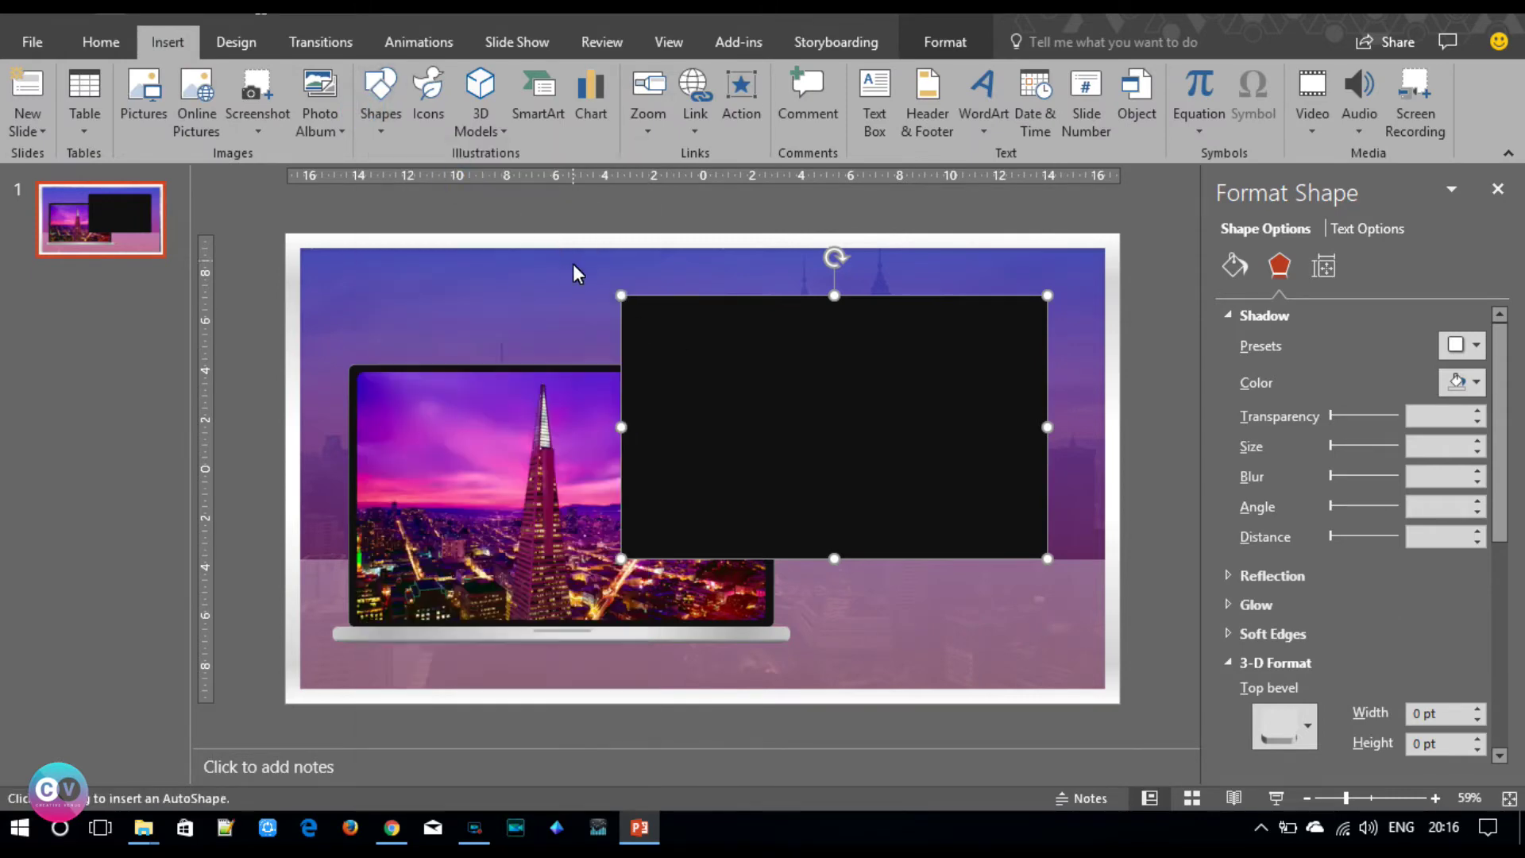
{"action": "left_click_drag", "start_coordinate": [568, 262], "coordinate": [742, 662]}
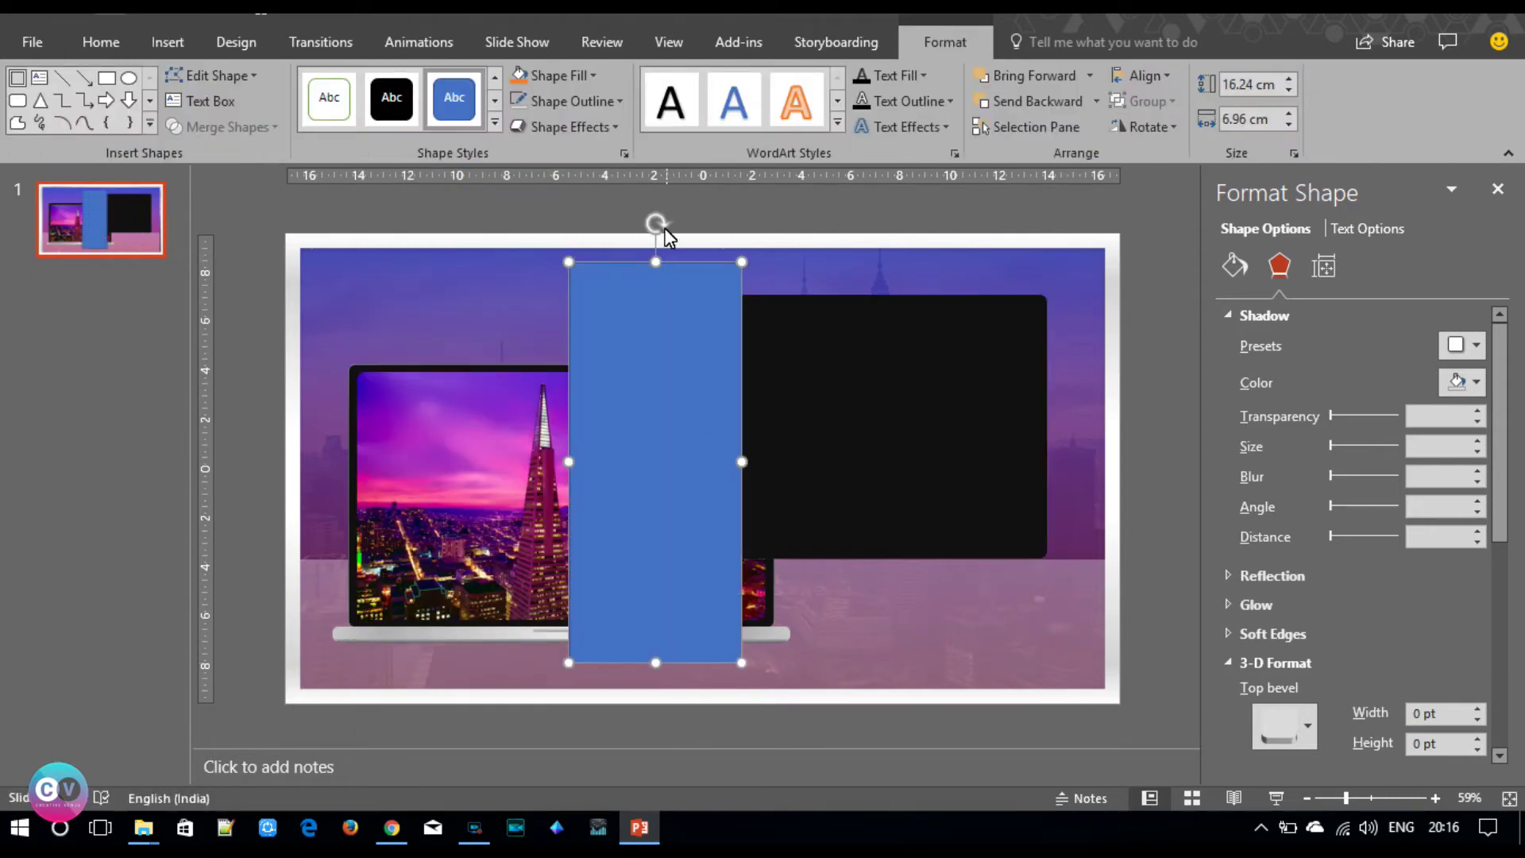
{"action": "left_click_drag", "start_coordinate": [666, 228], "coordinate": [546, 251]}
{"action": "mouse_move", "coordinate": [701, 433]}
{"action": "left_mouse_down"}
{"action": "mouse_move", "coordinate": [773, 435]}
{"action": "mouse_move", "coordinate": [706, 424]}
{"action": "mouse_move", "coordinate": [846, 393]}
{"action": "mouse_move", "coordinate": [846, 405]}
{"action": "left_mouse_up"}
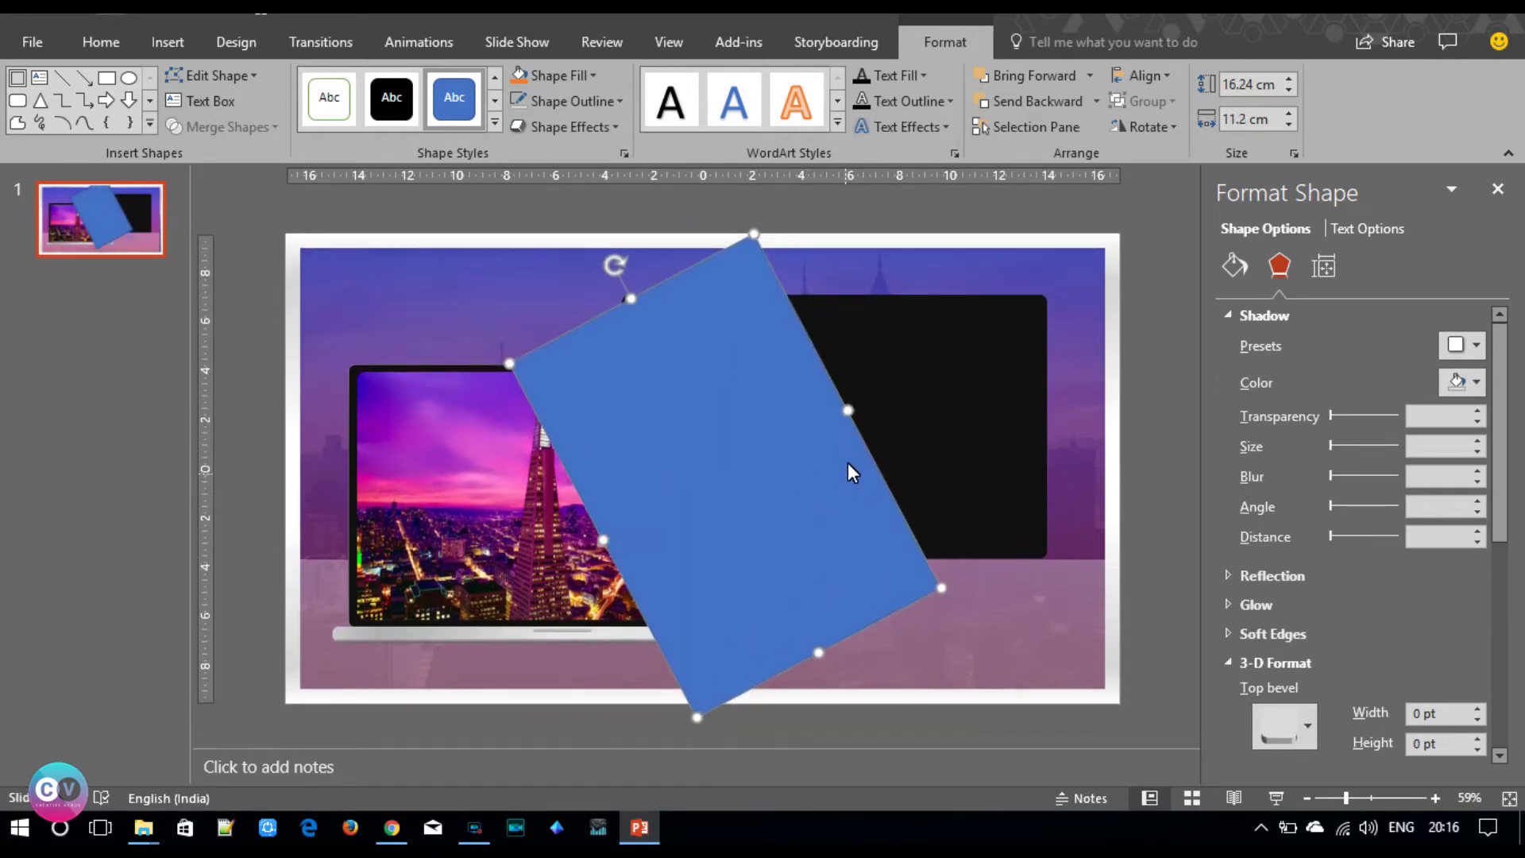
{"action": "left_click_drag", "start_coordinate": [848, 410], "coordinate": [834, 380]}
{"action": "left_click_drag", "start_coordinate": [645, 292], "coordinate": [624, 274]}
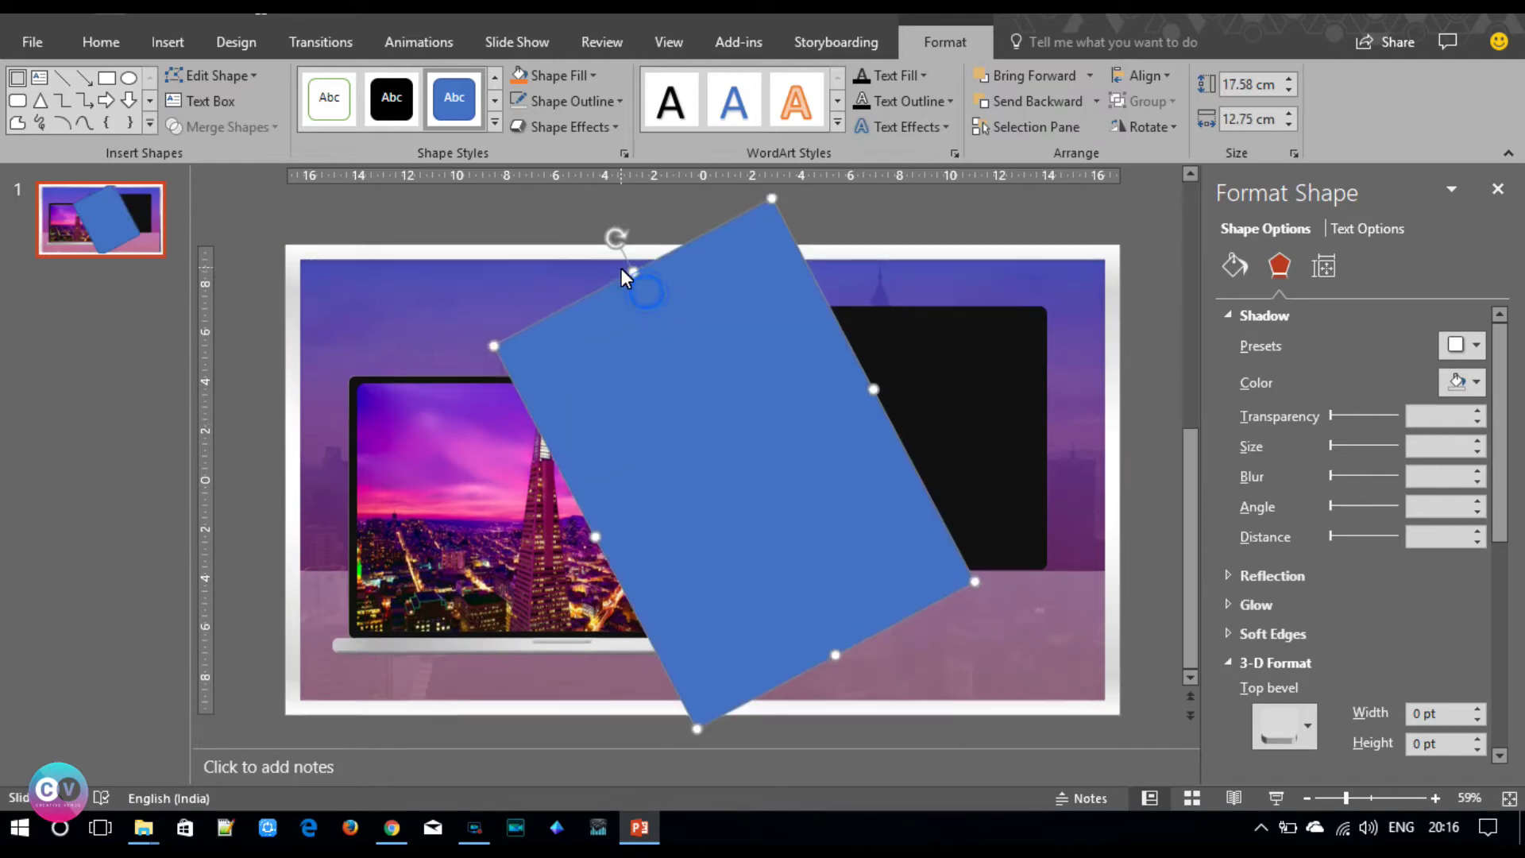
{"action": "left_click_drag", "start_coordinate": [708, 445], "coordinate": [685, 457]}
- Subtract the tilted shape from the black rectangle and align the resulting trapezoid on the laptop screen
{"action": "left_click", "coordinate": [941, 448]}
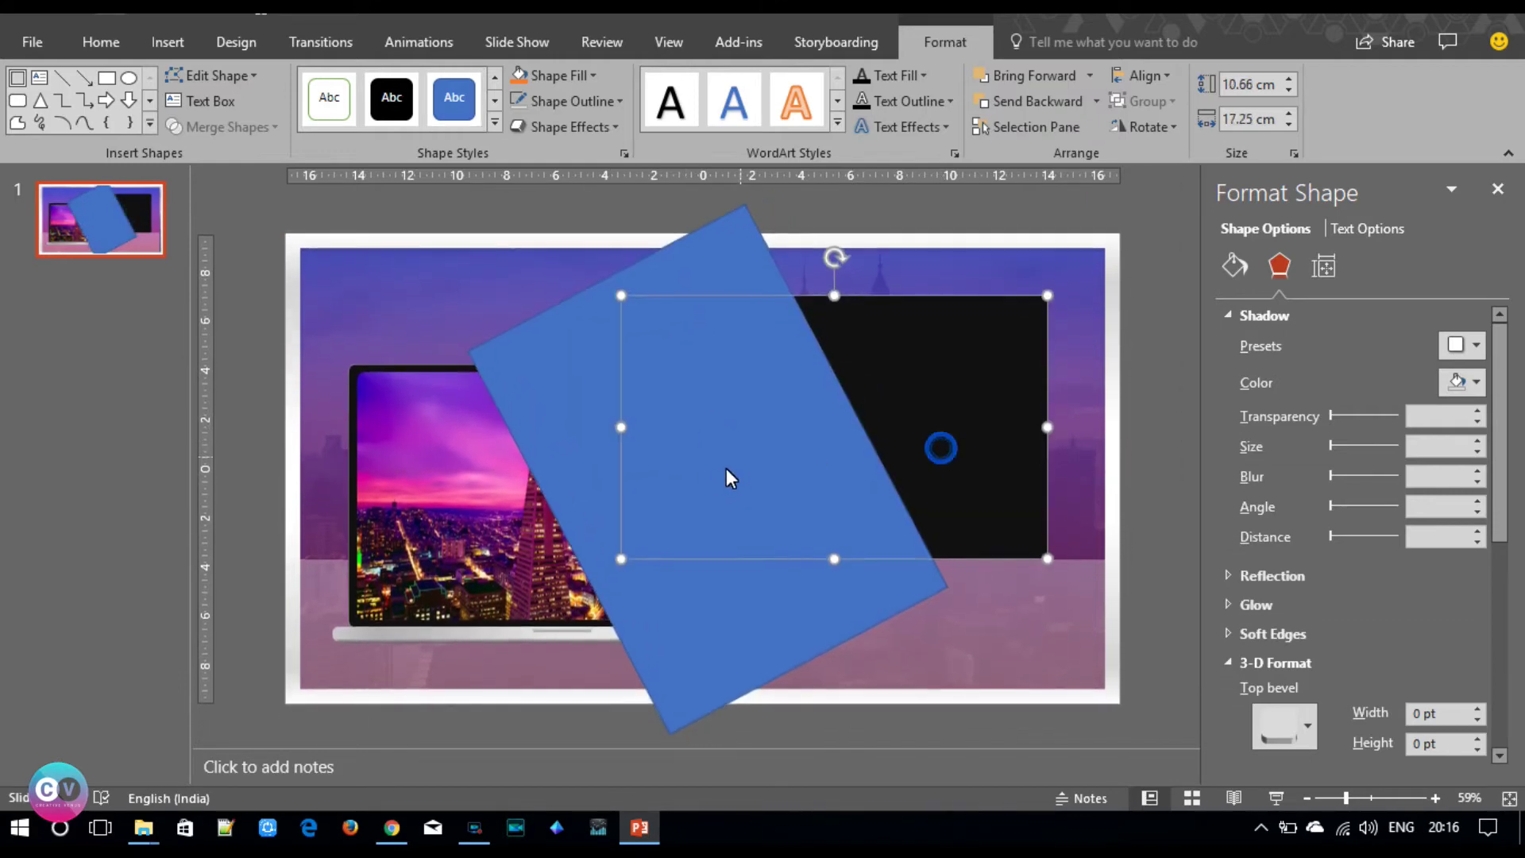
{"action": "left_click", "coordinate": [726, 583], "text": "shift"}
{"action": "left_click", "coordinate": [243, 127]}
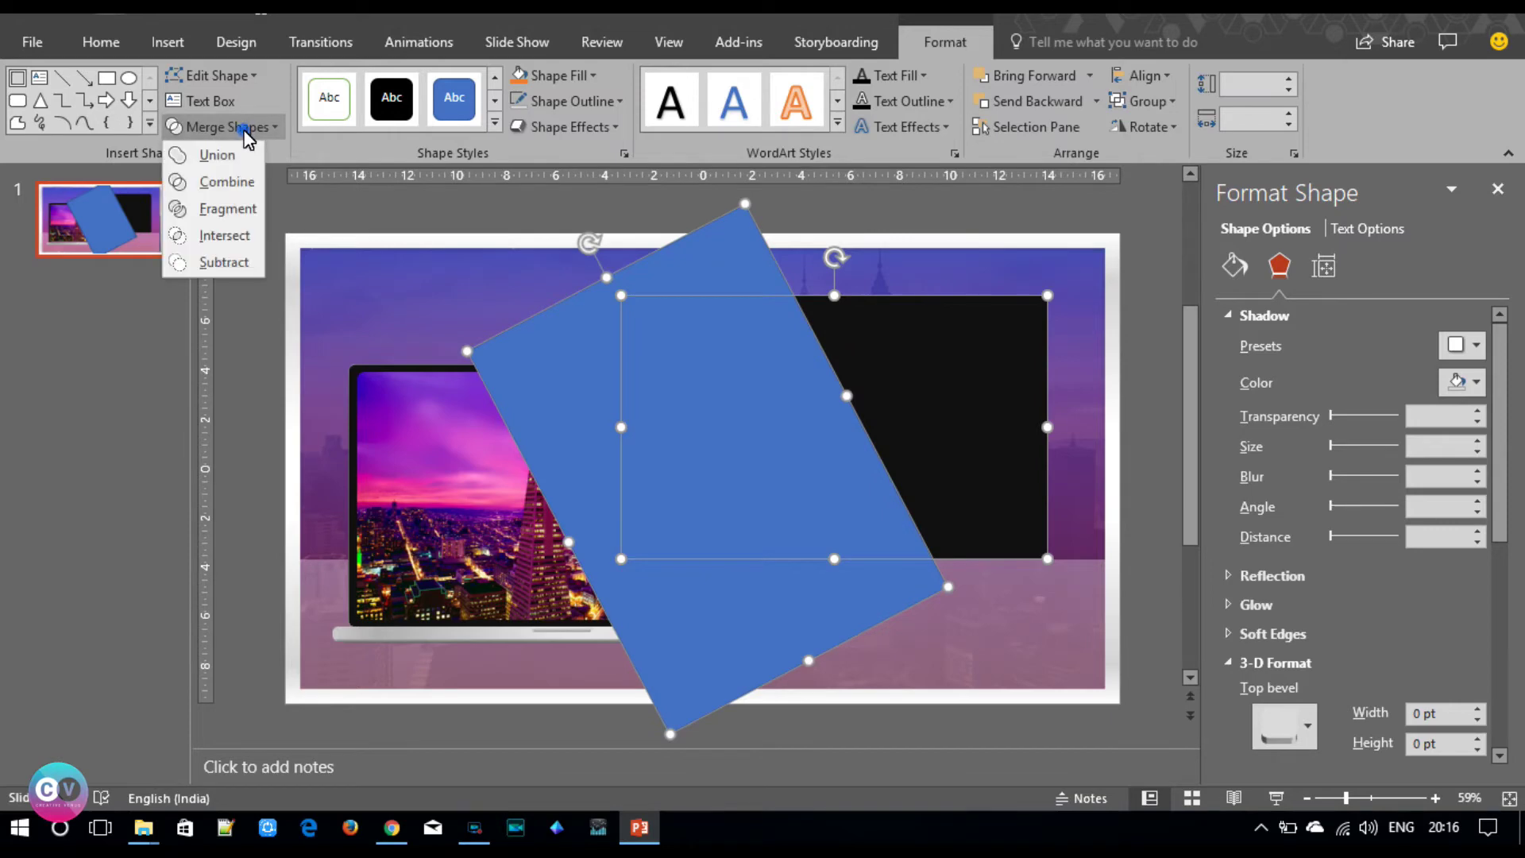
{"action": "left_click", "coordinate": [224, 262]}
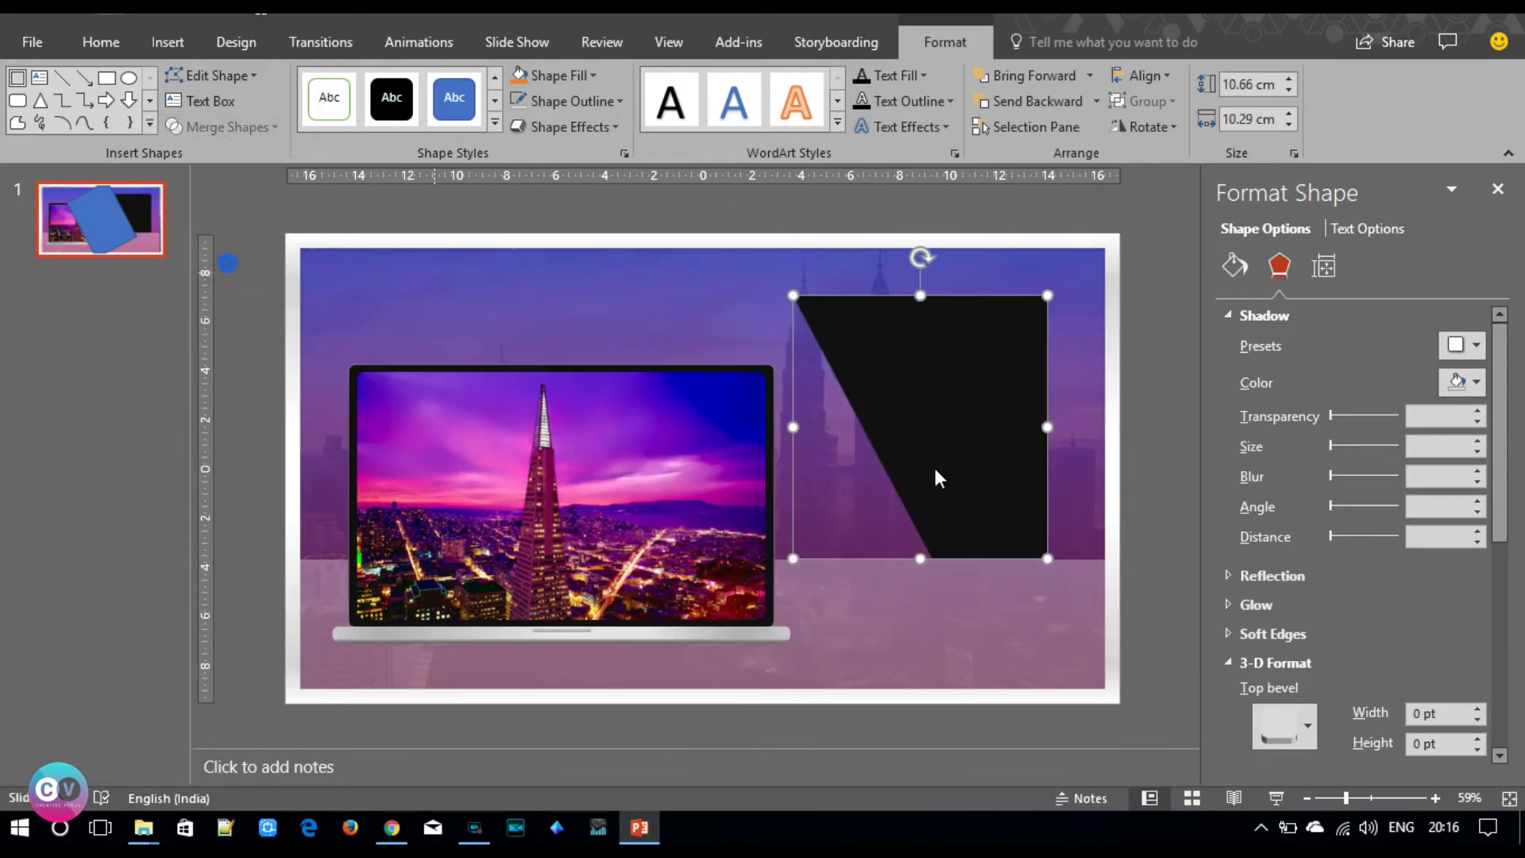
{"action": "left_click_drag", "start_coordinate": [980, 408], "coordinate": [709, 483]}
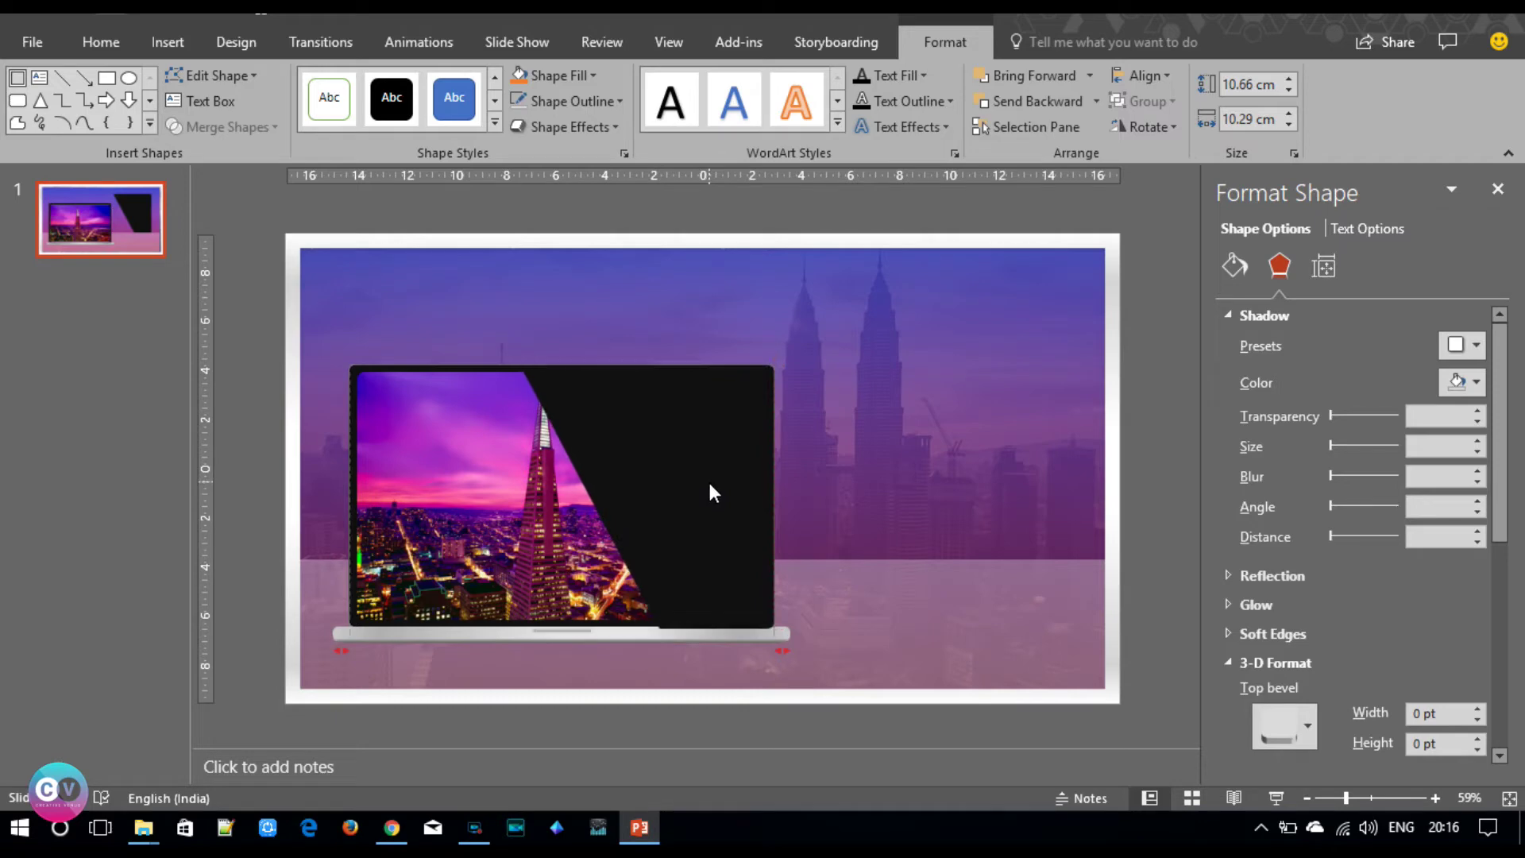
{"action": "left_click_drag", "start_coordinate": [709, 484], "coordinate": [709, 482]}
- Ungroup the laptop picture group into separate screen and base pieces
{"action": "left_click", "coordinate": [1164, 569]}
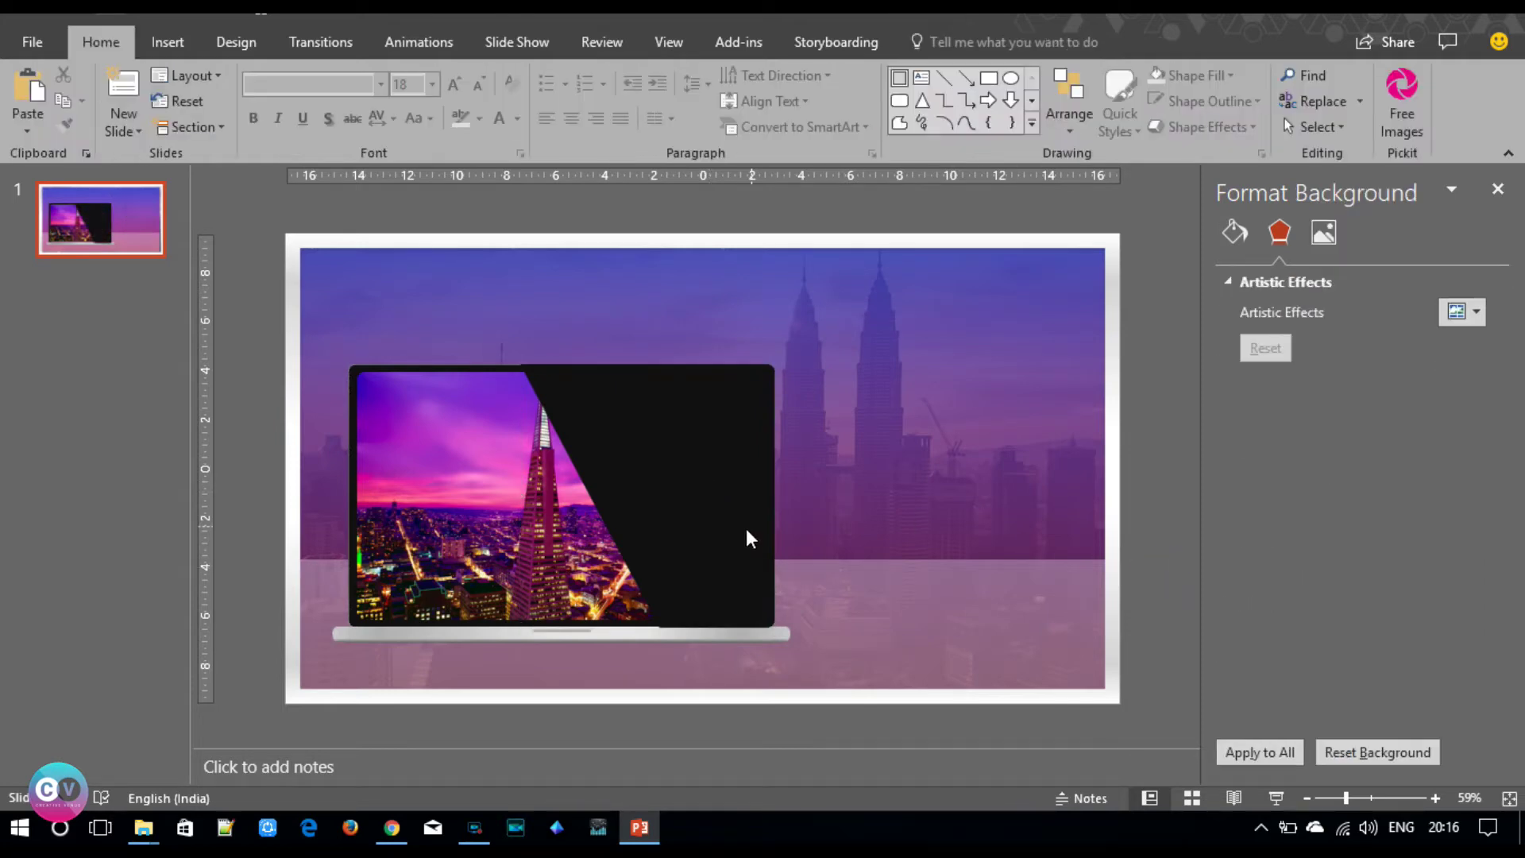
{"action": "left_click", "coordinate": [627, 636]}
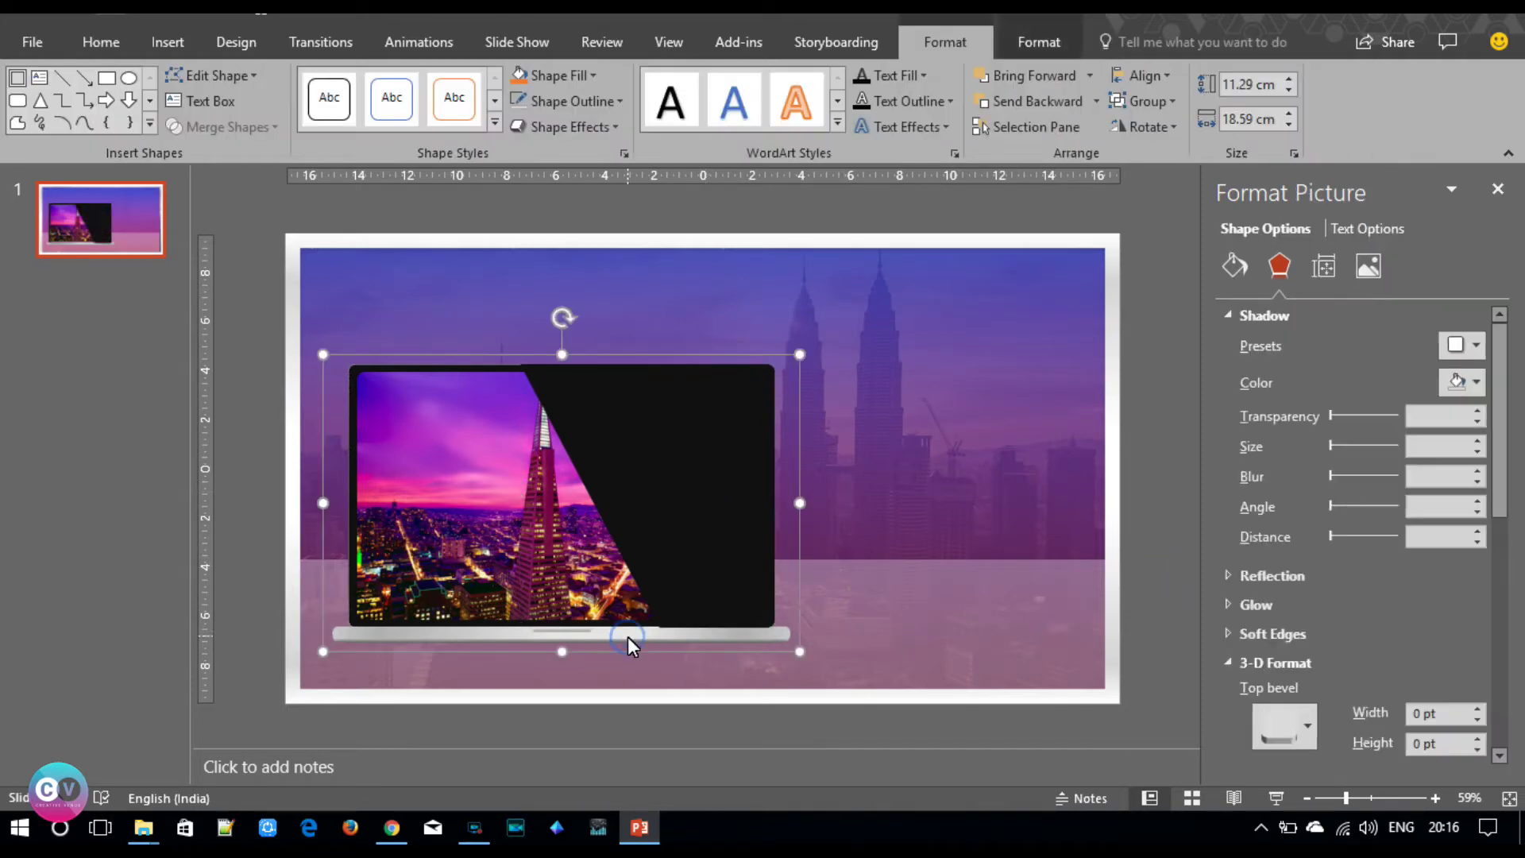
{"action": "left_click", "coordinate": [797, 506]}
{"action": "right_click", "coordinate": [802, 508]}
{"action": "mouse_move", "coordinate": [860, 293]}
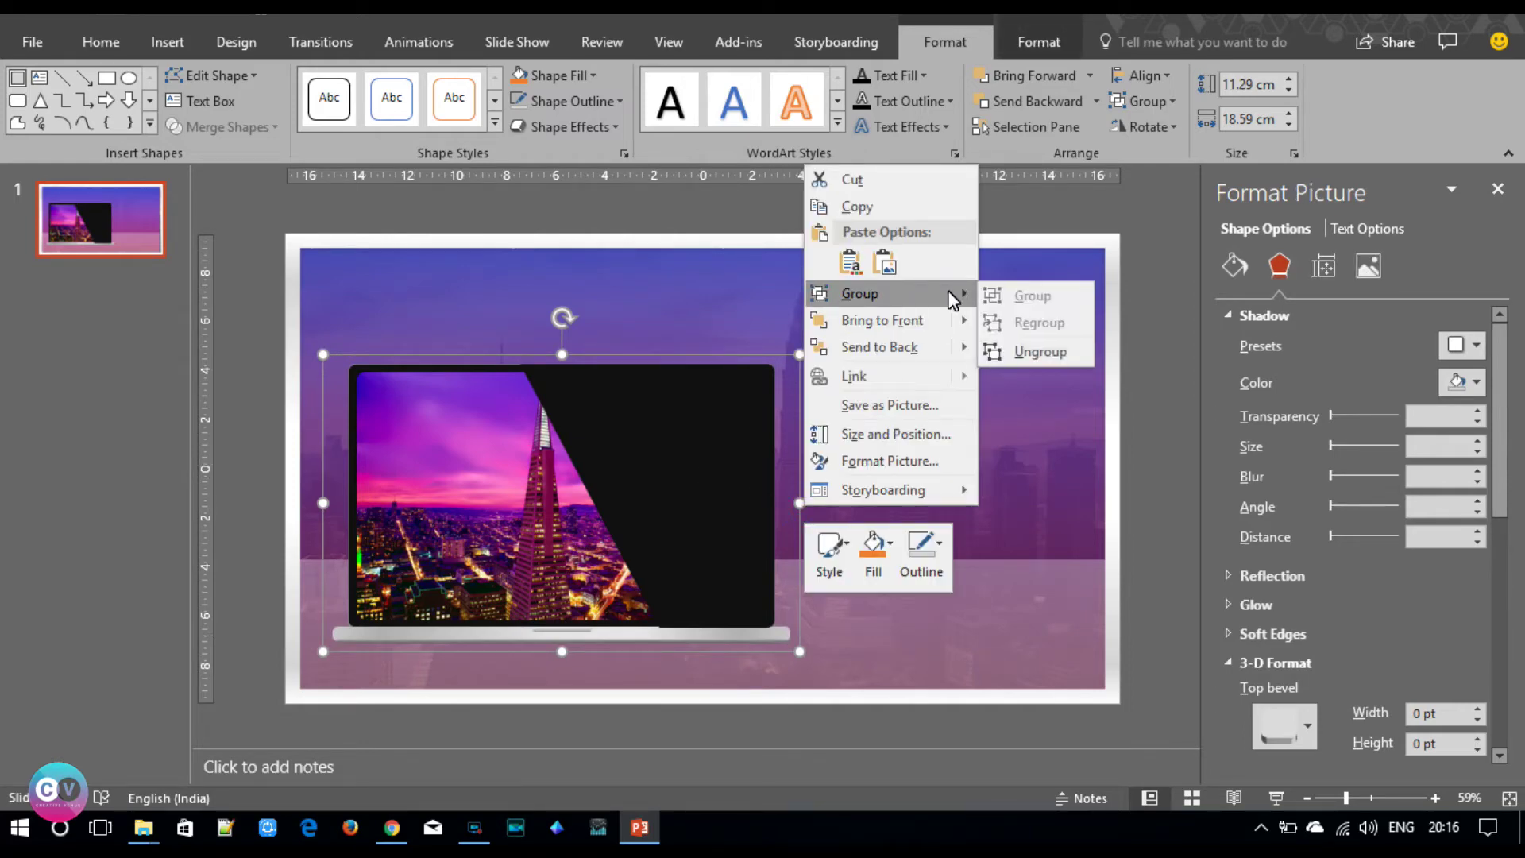
{"action": "left_click", "coordinate": [1030, 357]}
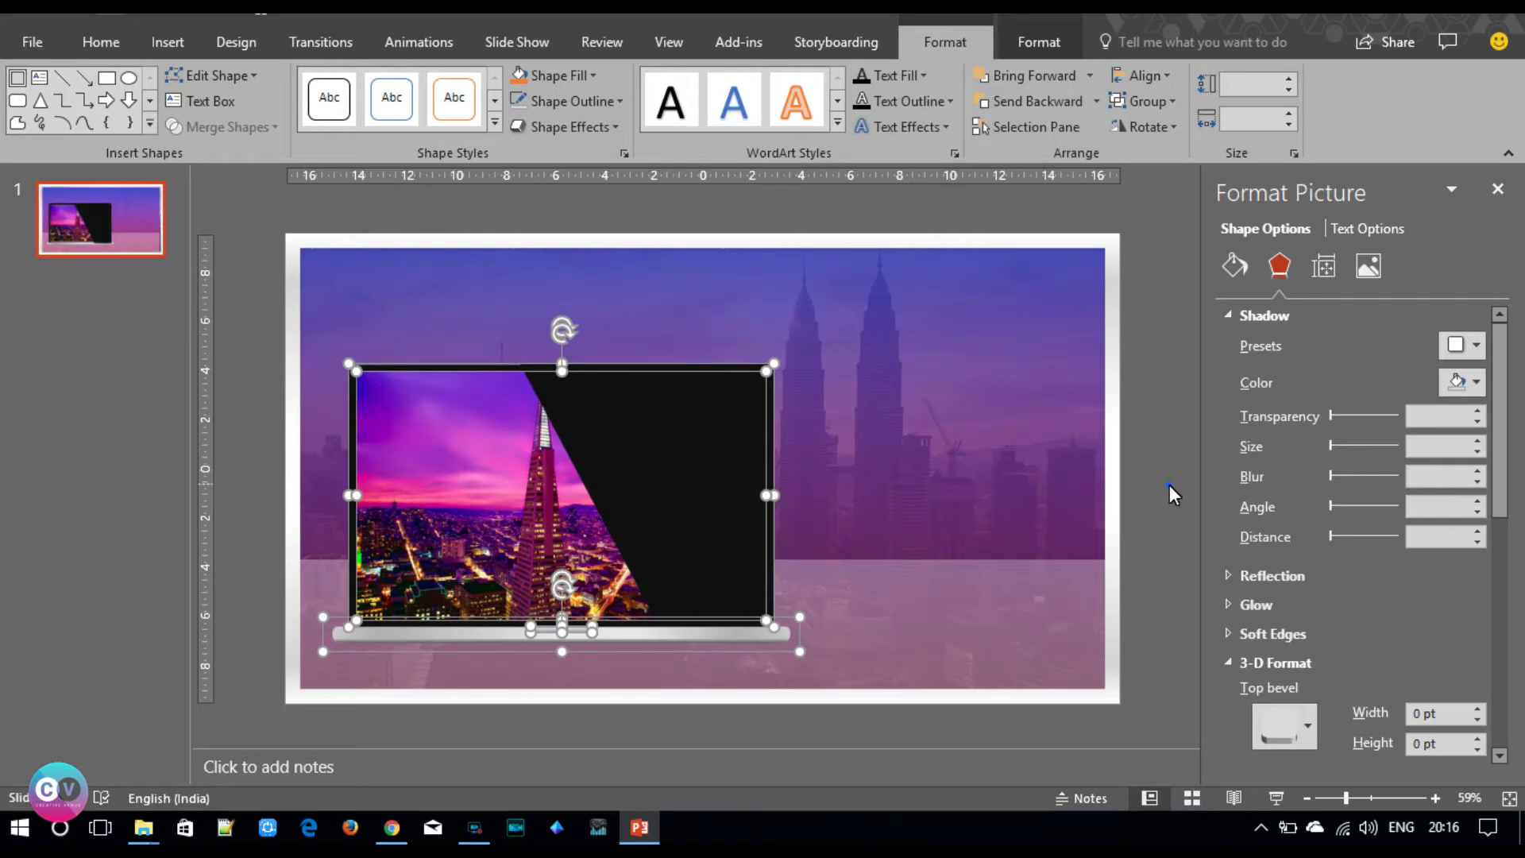
- Select and deselect the black trapezoid to preview it on the slide
{"action": "left_click", "coordinate": [1168, 486]}
{"action": "left_click", "coordinate": [698, 437]}
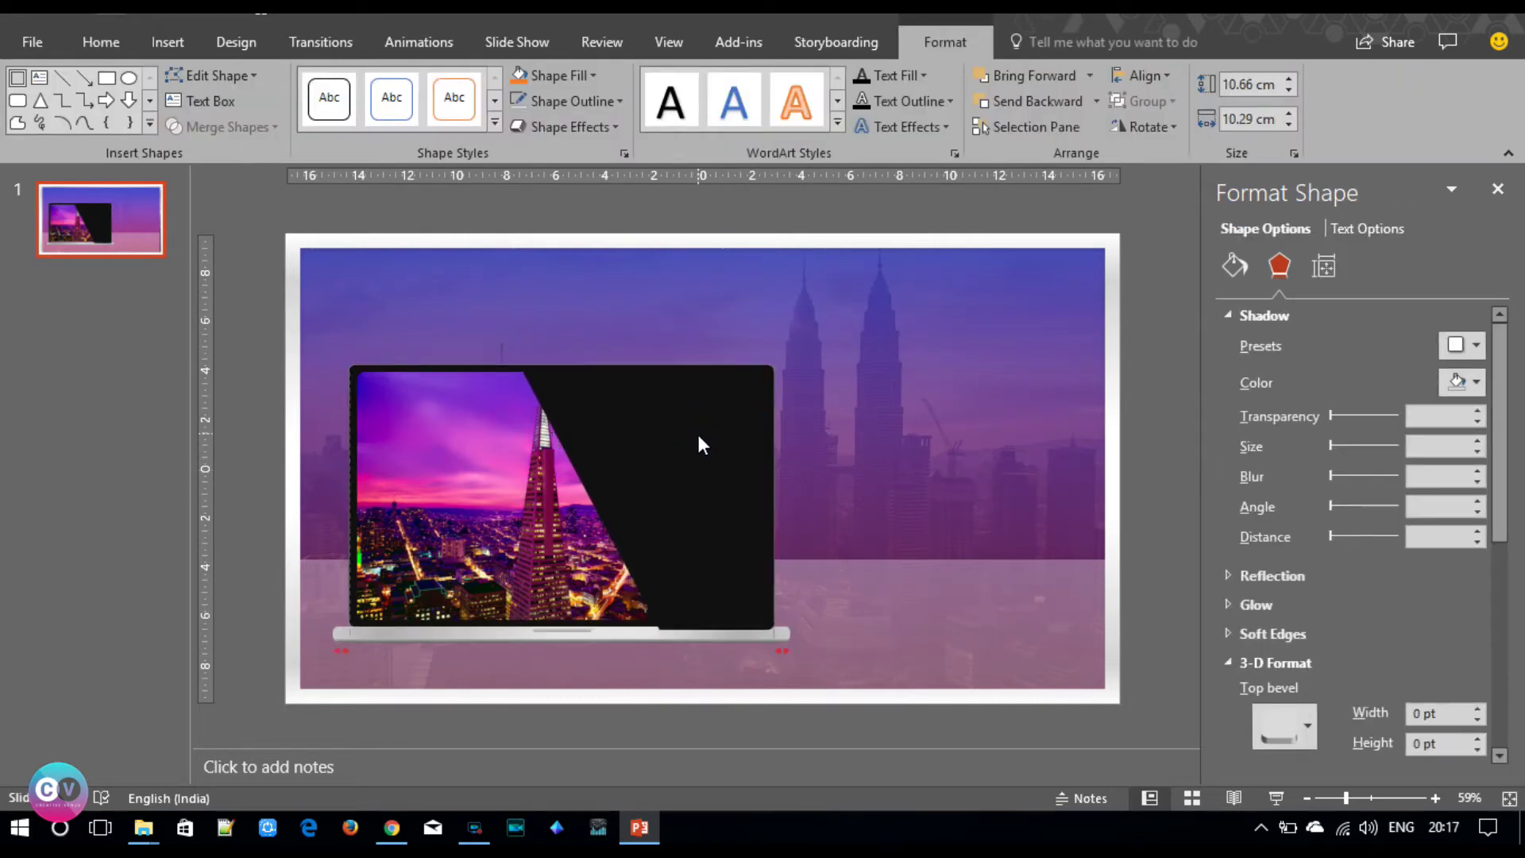
{"action": "left_click", "coordinate": [699, 442]}
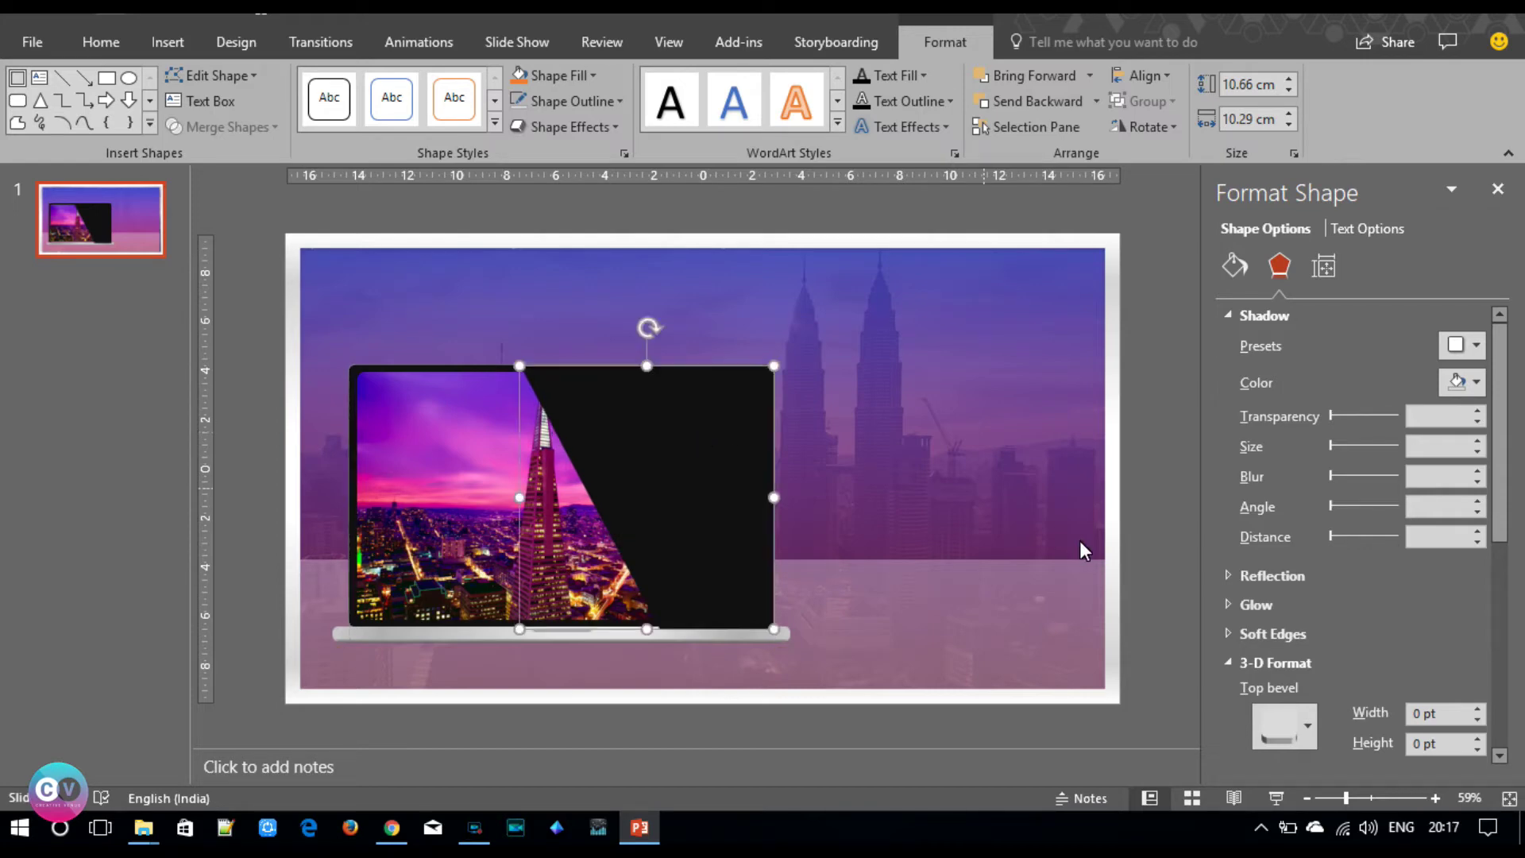
{"action": "left_click", "coordinate": [1157, 534]}
{"action": "left_click", "coordinate": [712, 610]}
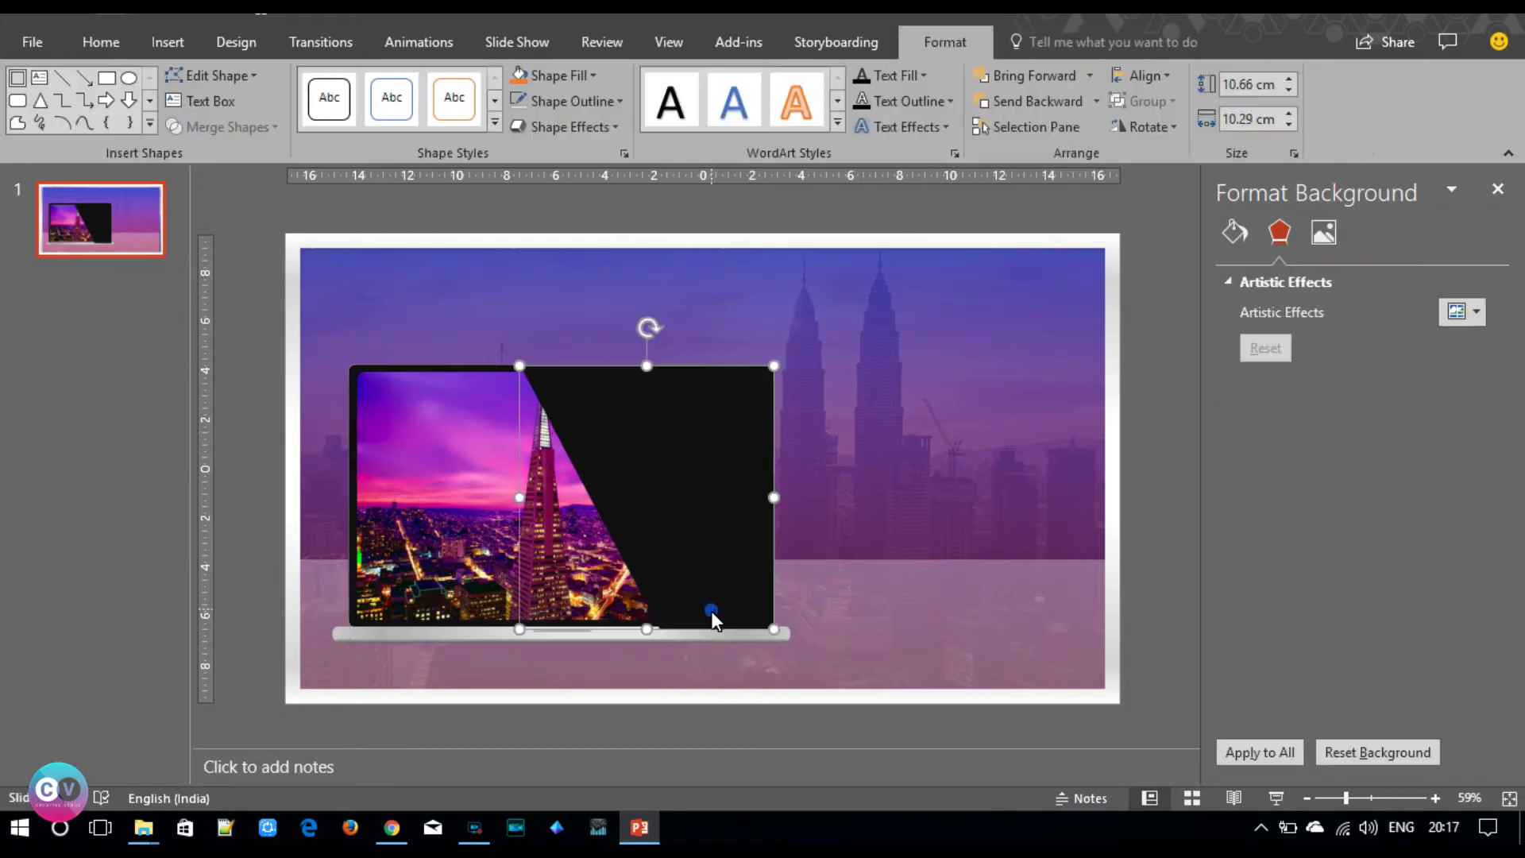
{"action": "left_click", "coordinate": [645, 628]}
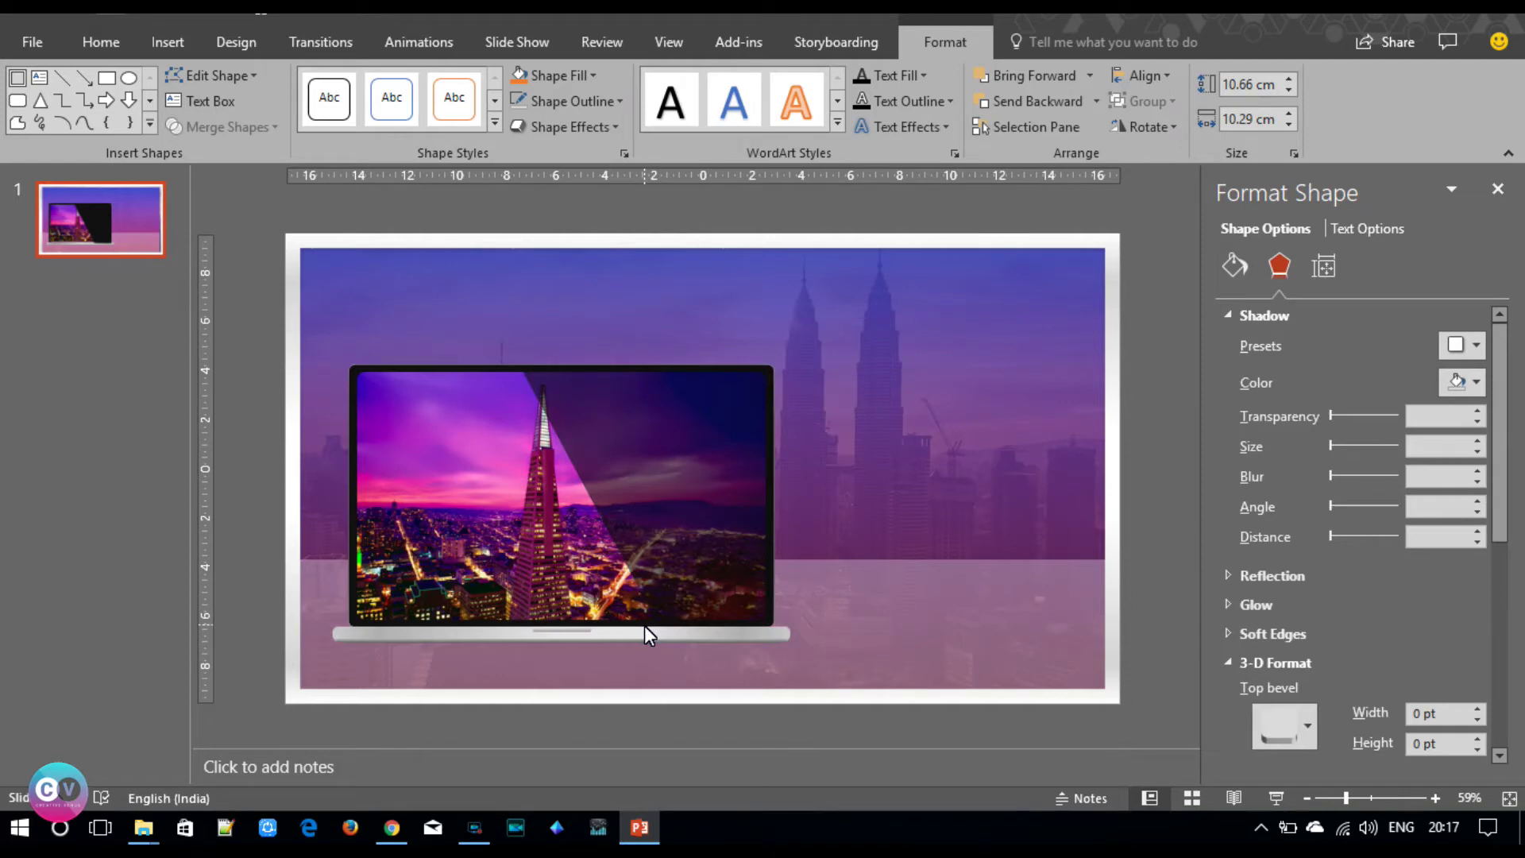
{"action": "left_click", "coordinate": [645, 627]}
{"action": "left_click", "coordinate": [1169, 602]}
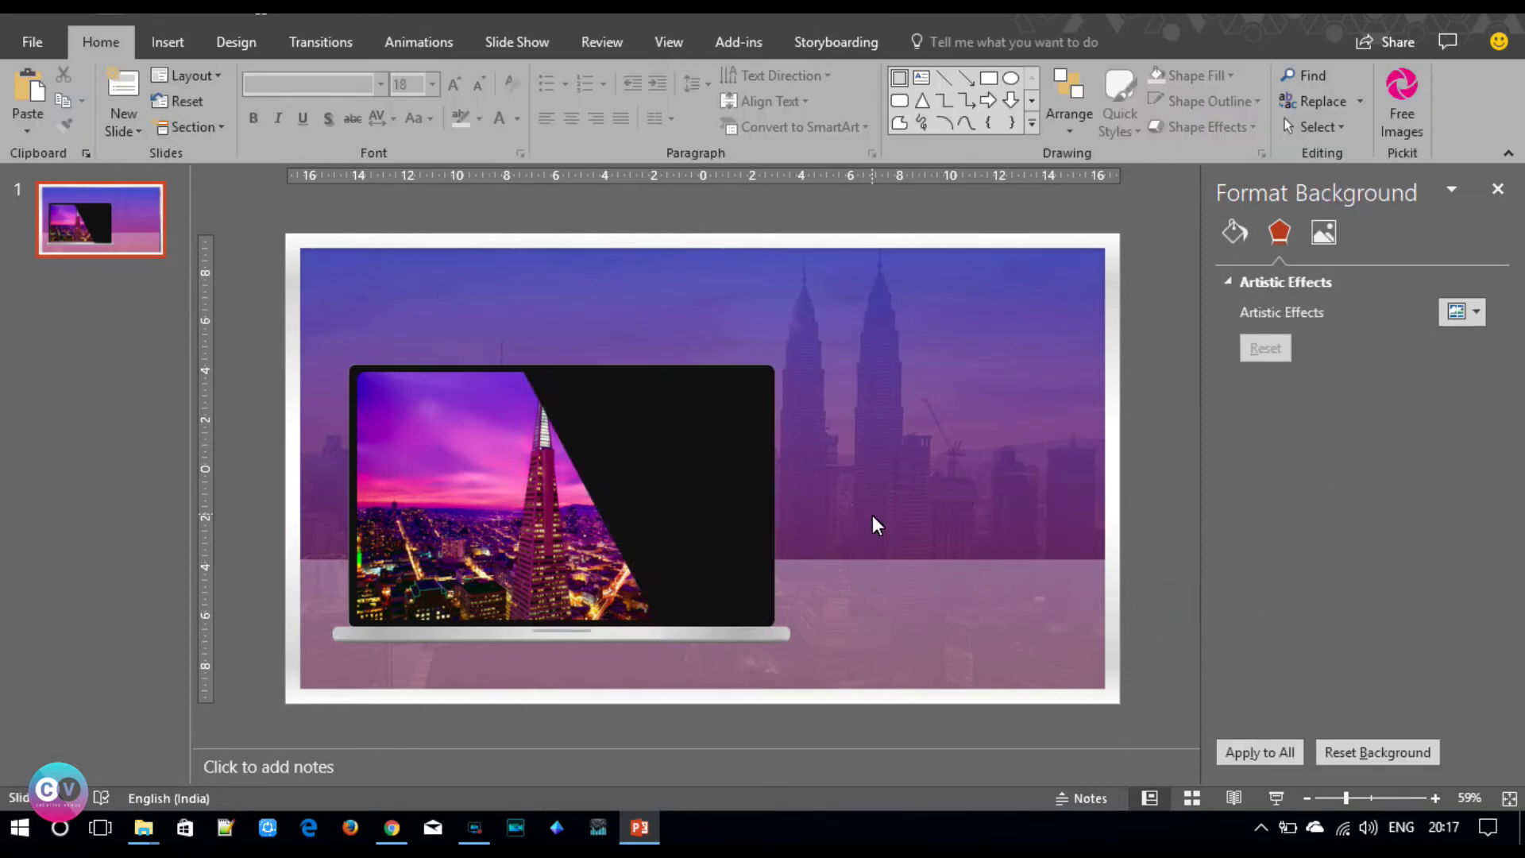
- Select the black trapezoid and switch its fill to a gradient
{"action": "key", "text": "Tab"}
{"action": "left_click", "coordinate": [437, 633]}
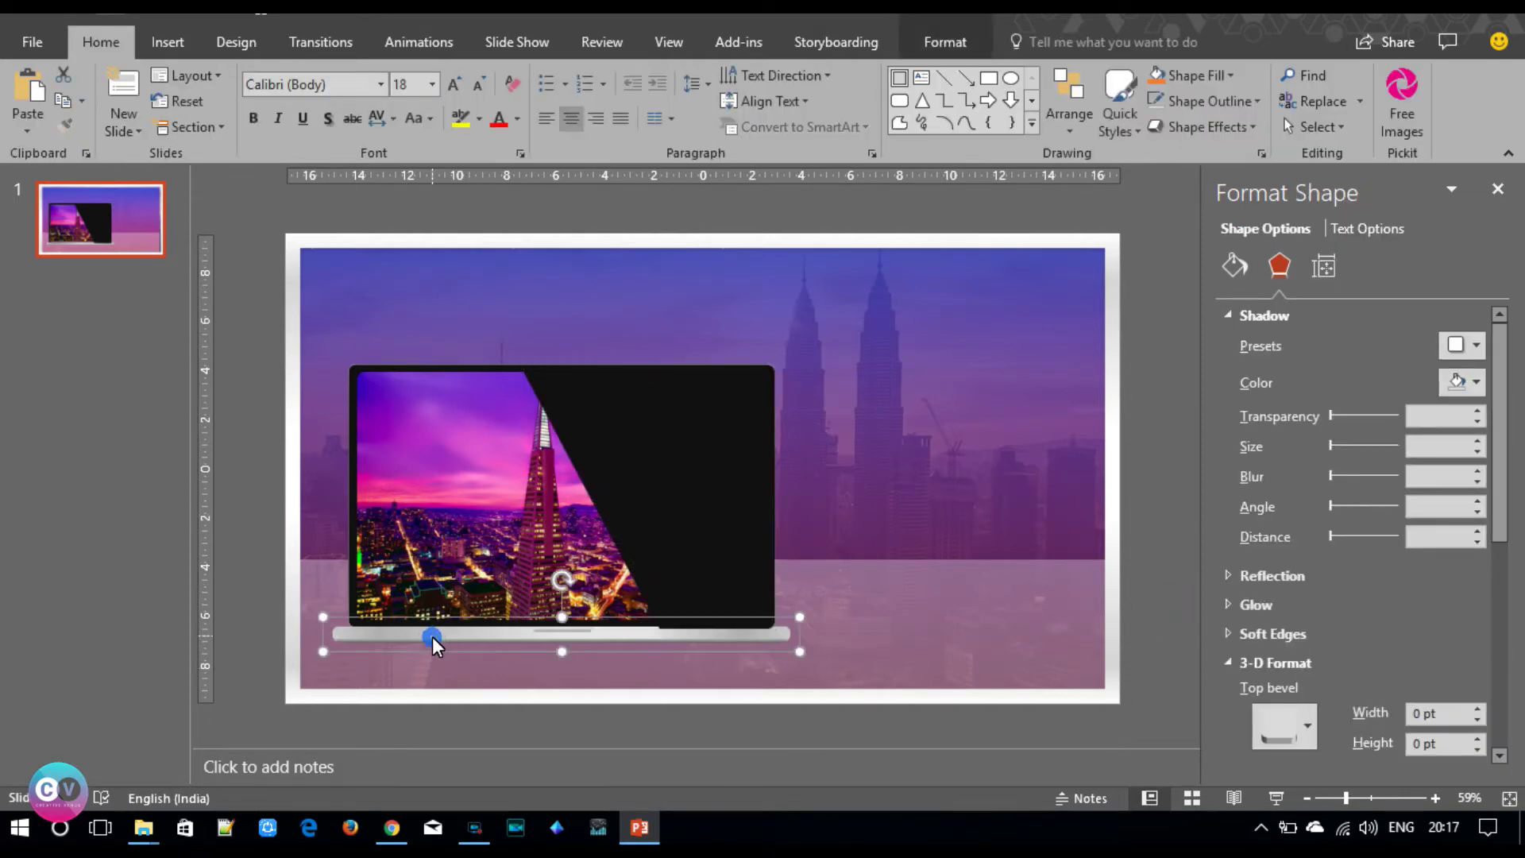
{"action": "right_click", "coordinate": [432, 636]}
{"action": "left_click", "coordinate": [541, 450]}
{"action": "left_click", "coordinate": [842, 473]}
{"action": "left_click", "coordinate": [684, 476]}
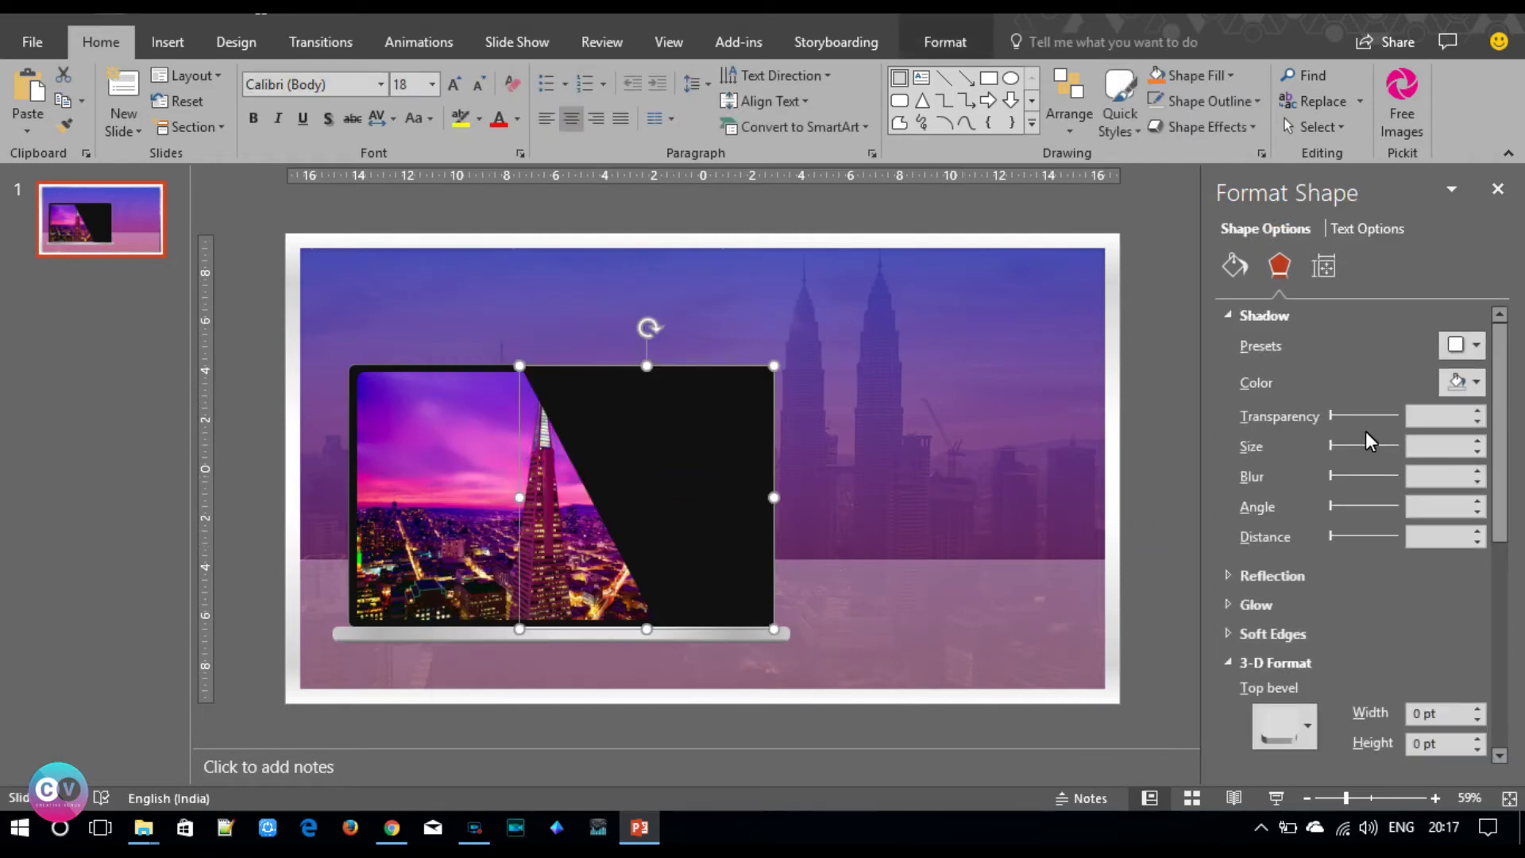
{"action": "left_click", "coordinate": [1232, 267]}
{"action": "left_click", "coordinate": [1279, 401]}
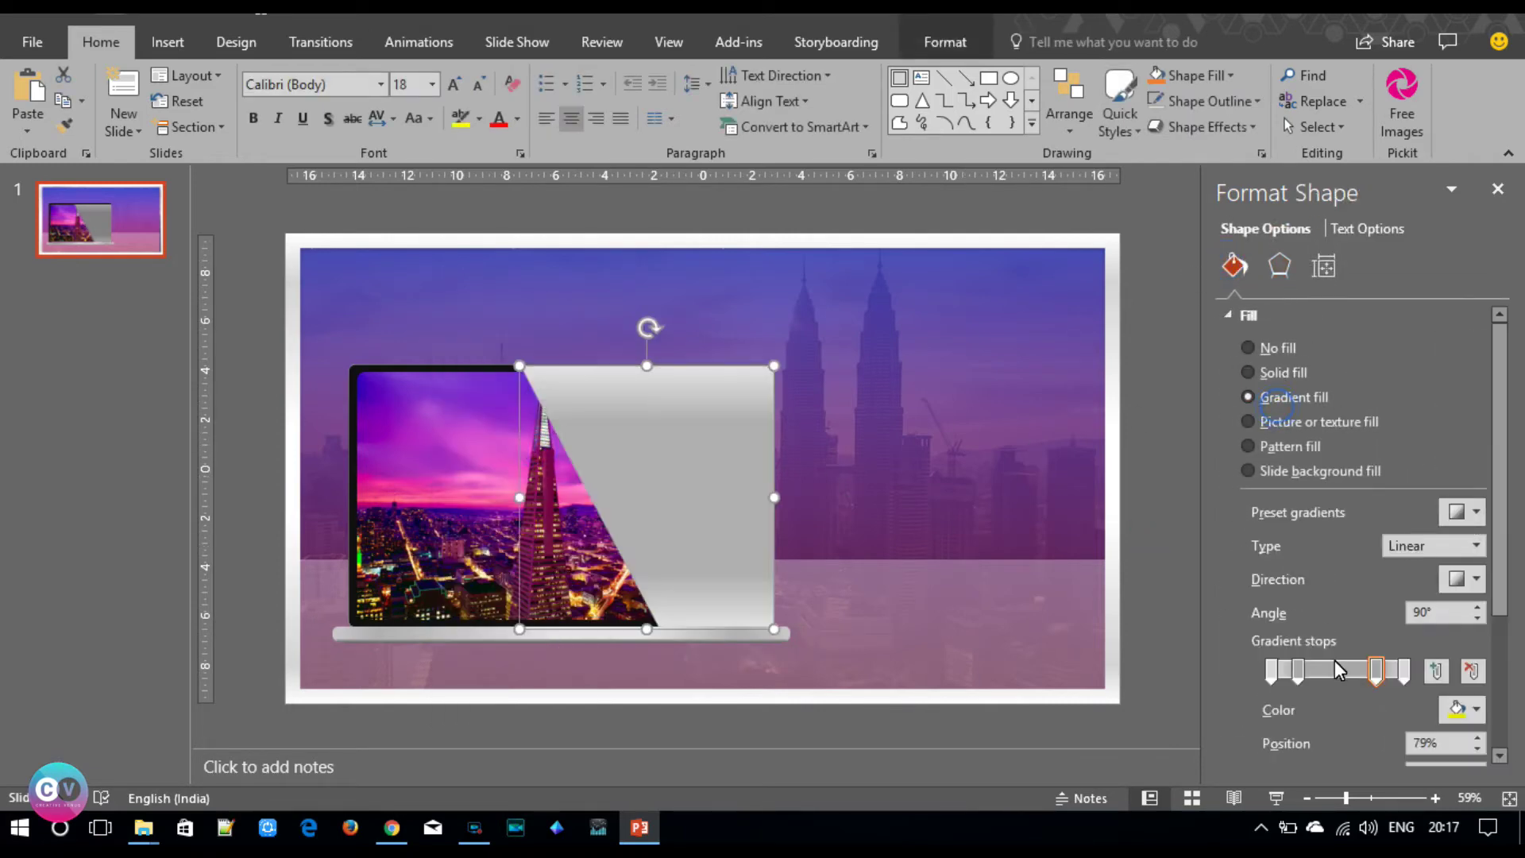
- Reduce the gradient to two stops and make both stops white
{"action": "left_click", "coordinate": [1472, 671]}
{"action": "left_click", "coordinate": [1472, 671]}
{"action": "left_click", "coordinate": [1475, 709]}
{"action": "left_click", "coordinate": [1339, 471]}
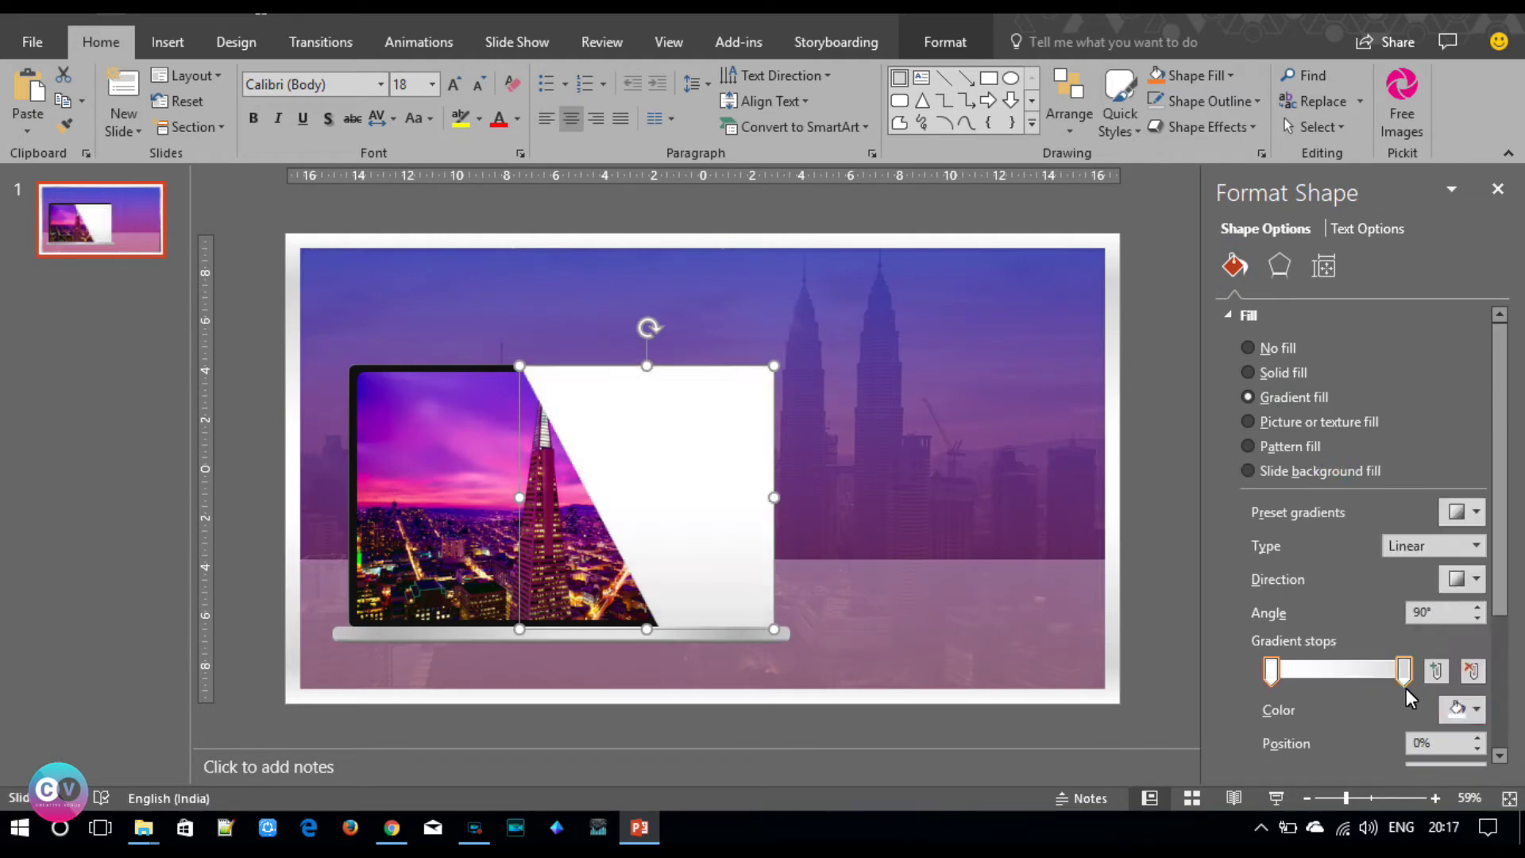
{"action": "left_click", "coordinate": [1407, 669]}
{"action": "left_click", "coordinate": [1461, 710]}
{"action": "left_click", "coordinate": [1339, 470]}
- Make the right gradient stop 100% transparent and the left stop partly transparent
{"action": "left_click_drag", "start_coordinate": [1499, 577], "coordinate": [1499, 644]}
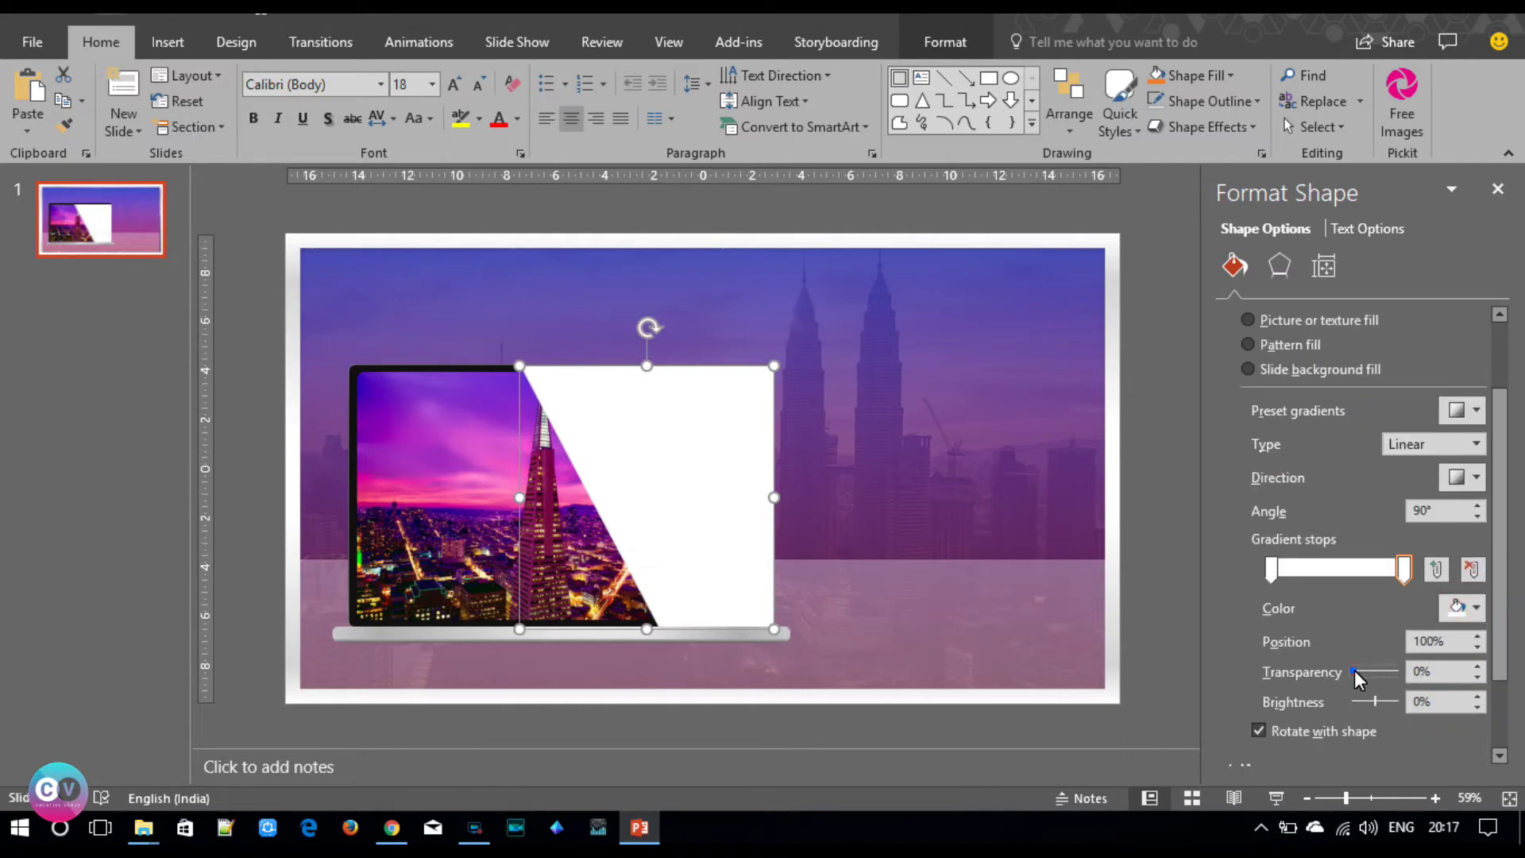
{"action": "left_click_drag", "start_coordinate": [1353, 671], "coordinate": [1408, 674]}
{"action": "left_click", "coordinate": [1272, 568]}
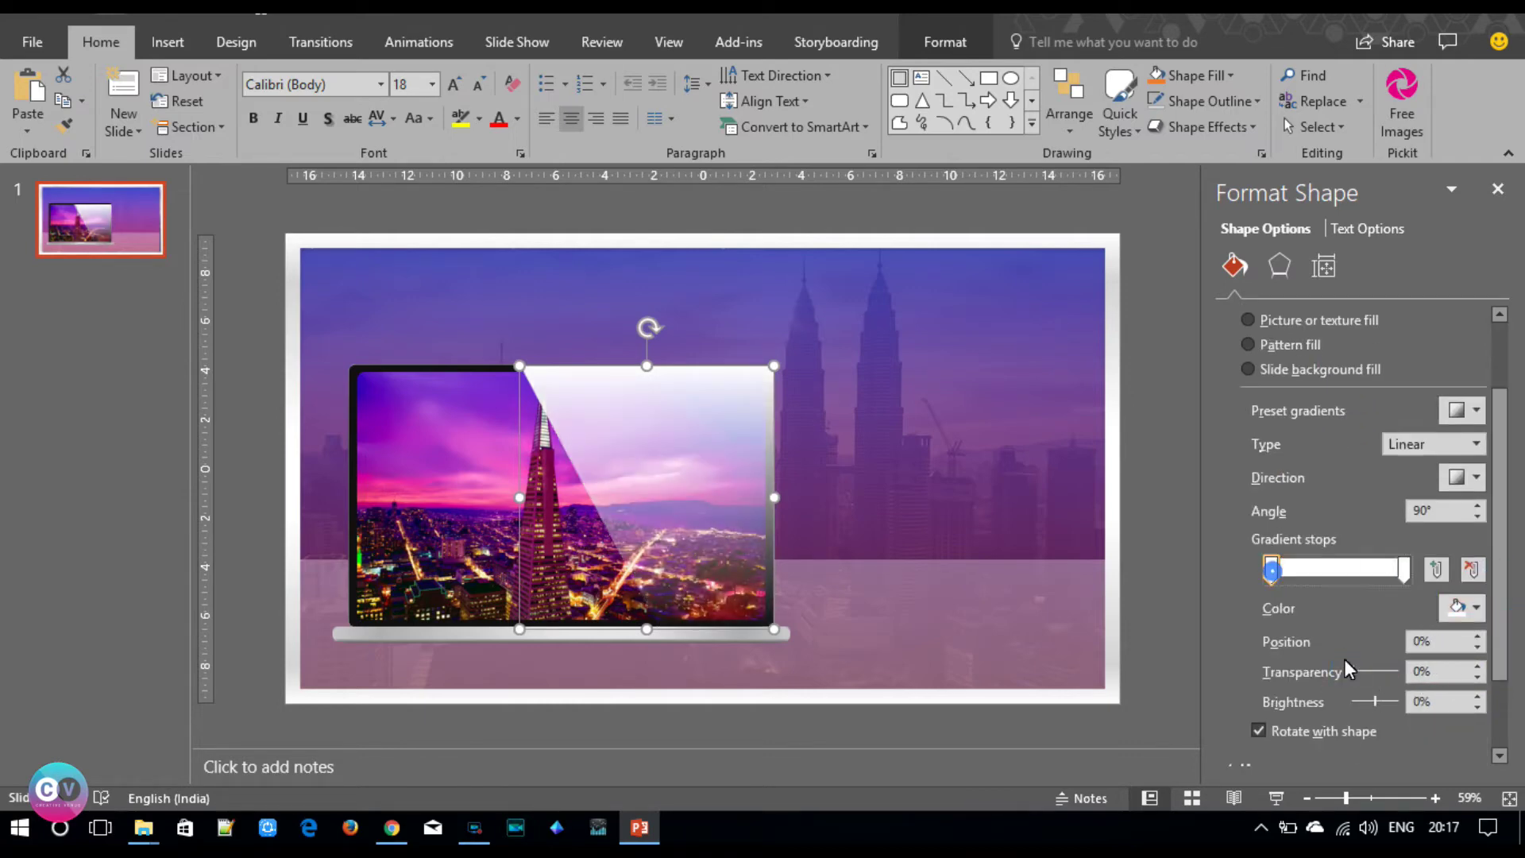
{"action": "left_click_drag", "start_coordinate": [1352, 672], "coordinate": [1374, 673]}
{"action": "left_click", "coordinate": [1164, 561]}
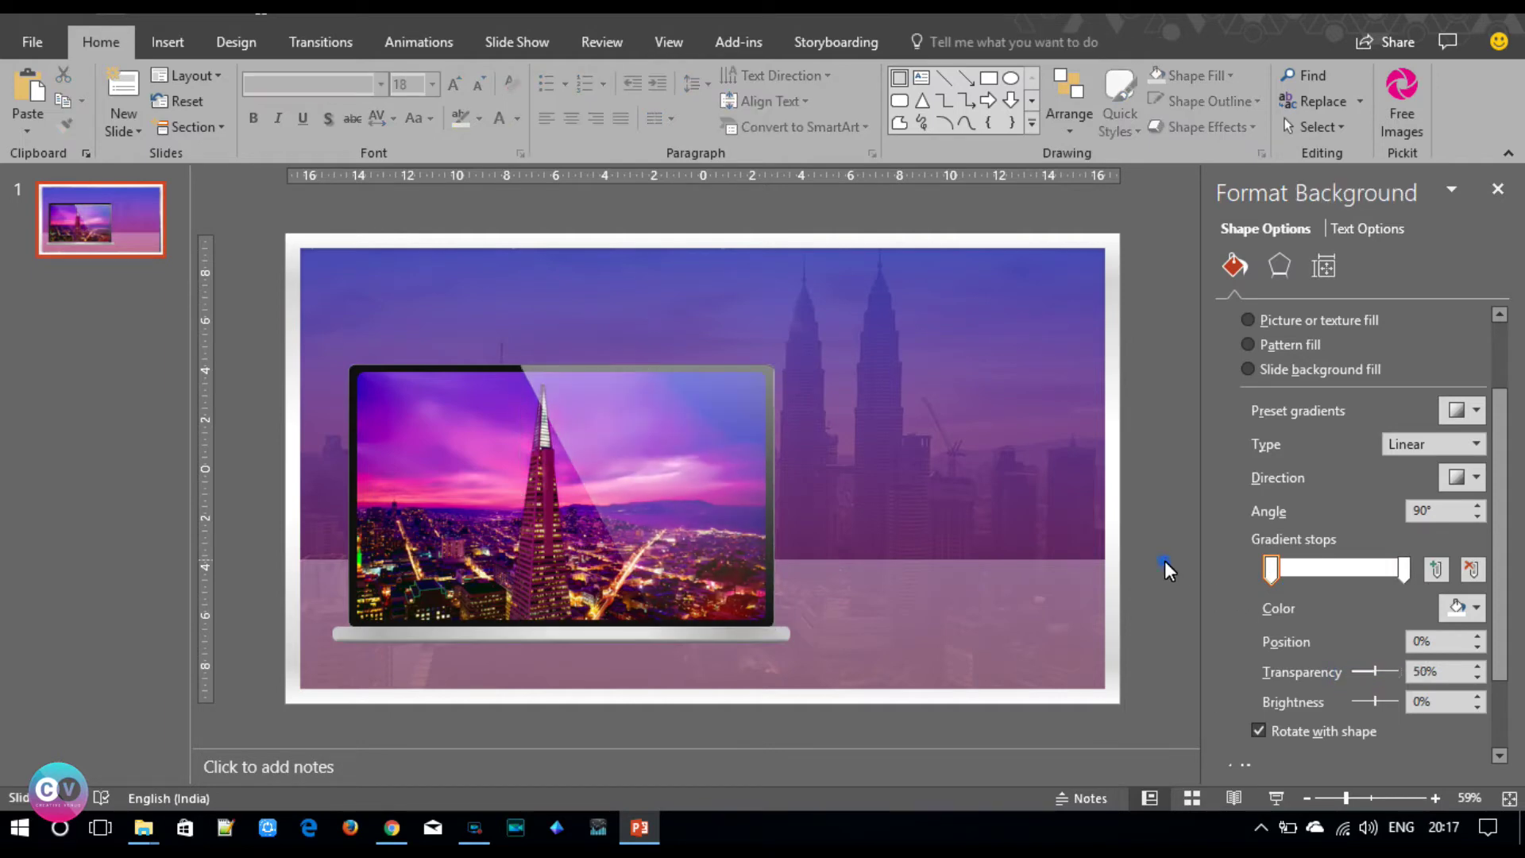
{"action": "left_click", "coordinate": [733, 443]}
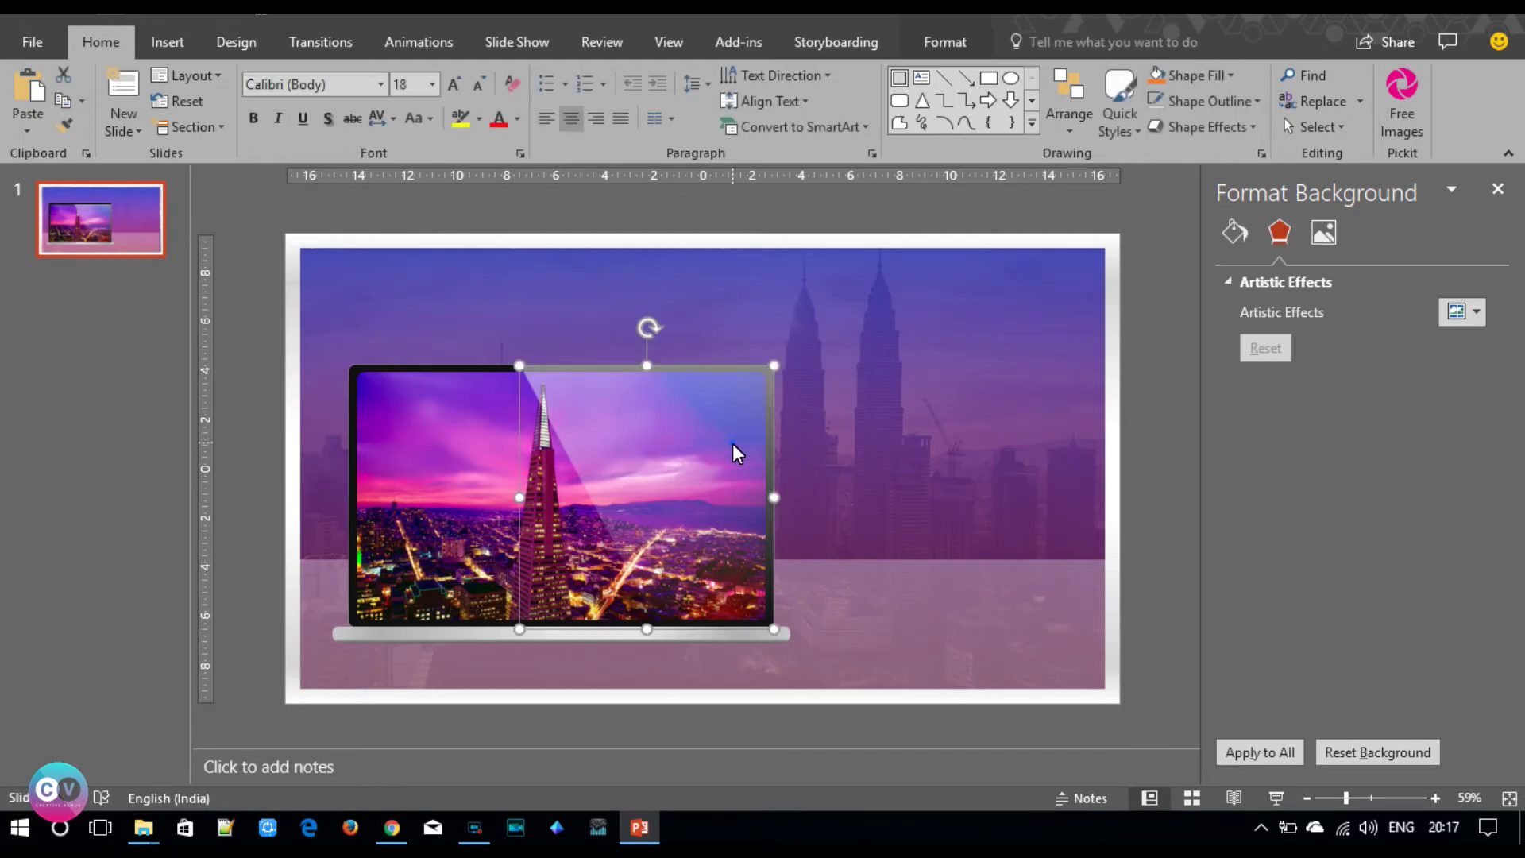
- Zoom in and pick out the glossy overlay from the shapes on the laptop screen
{"action": "left_click", "coordinate": [1166, 478]}
{"action": "left_click_drag", "start_coordinate": [1346, 797], "coordinate": [1371, 798]}
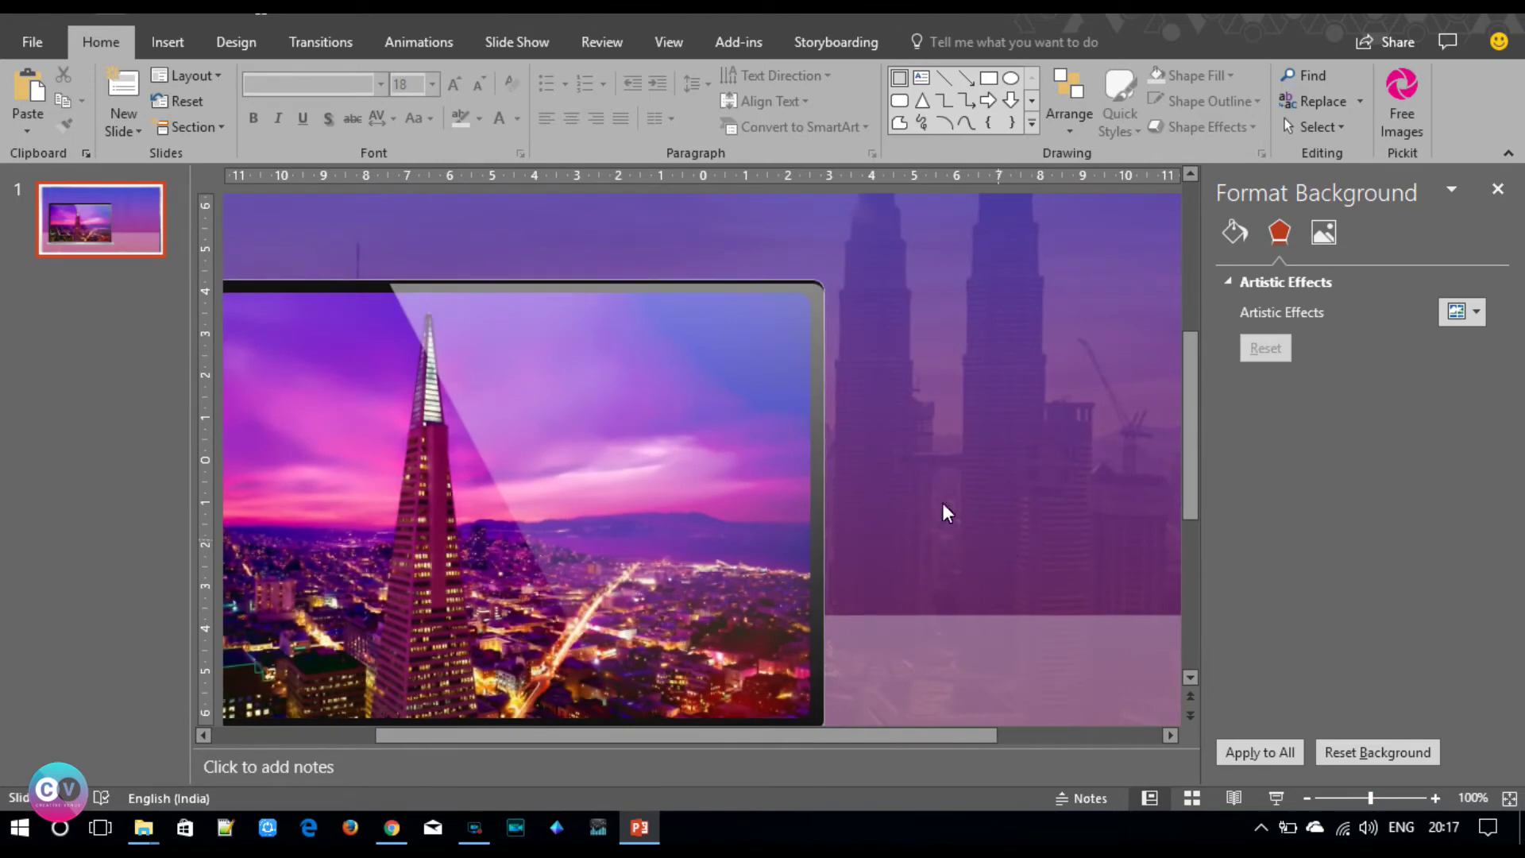
{"action": "left_click", "coordinate": [722, 327]}
{"action": "left_click", "coordinate": [608, 280]}
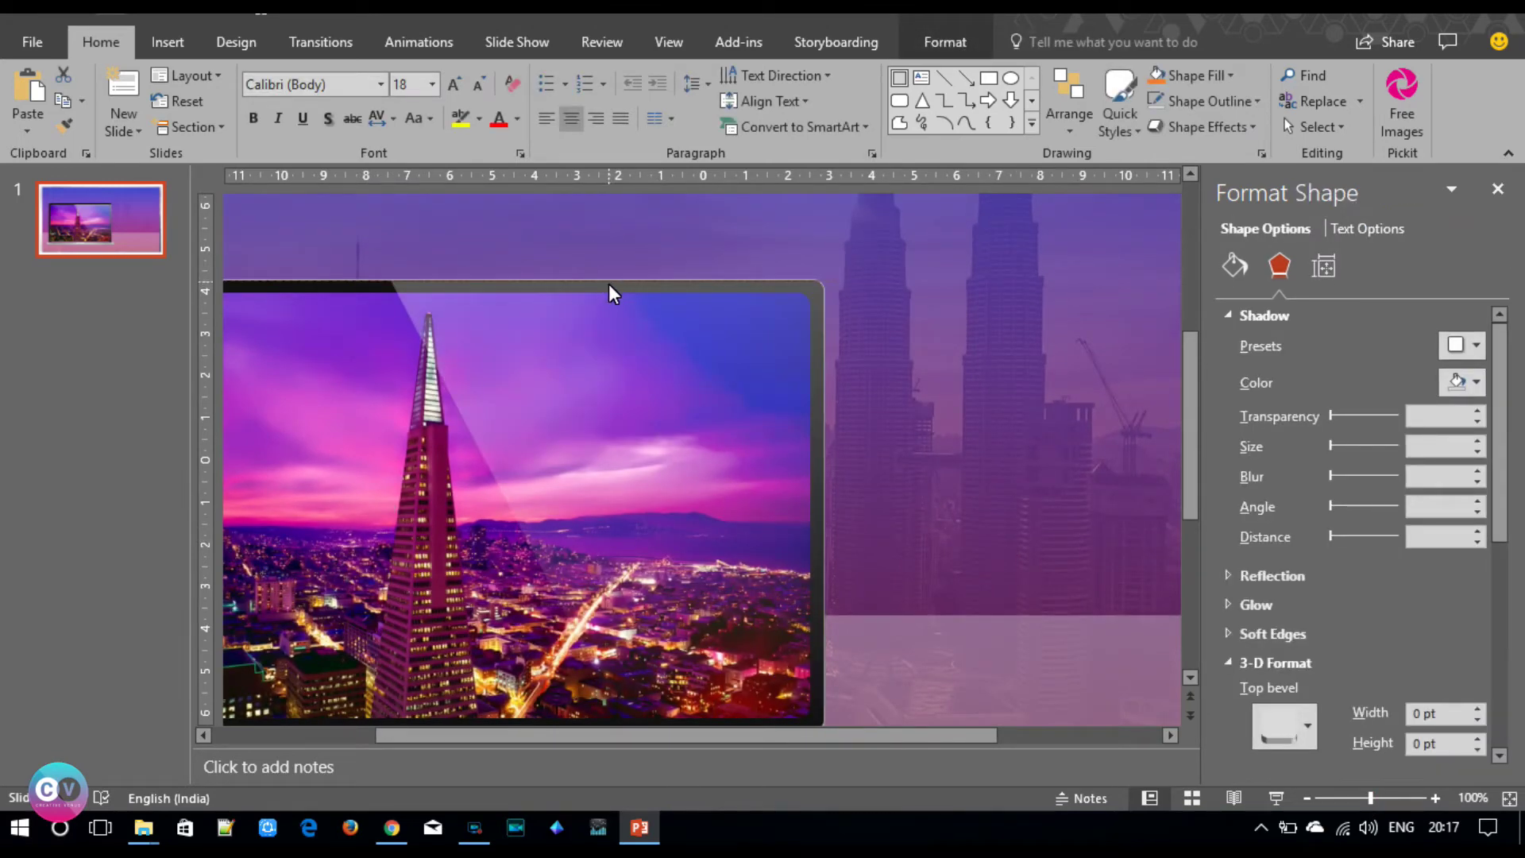
{"action": "left_click", "coordinate": [607, 283]}
{"action": "left_click", "coordinate": [979, 355]}
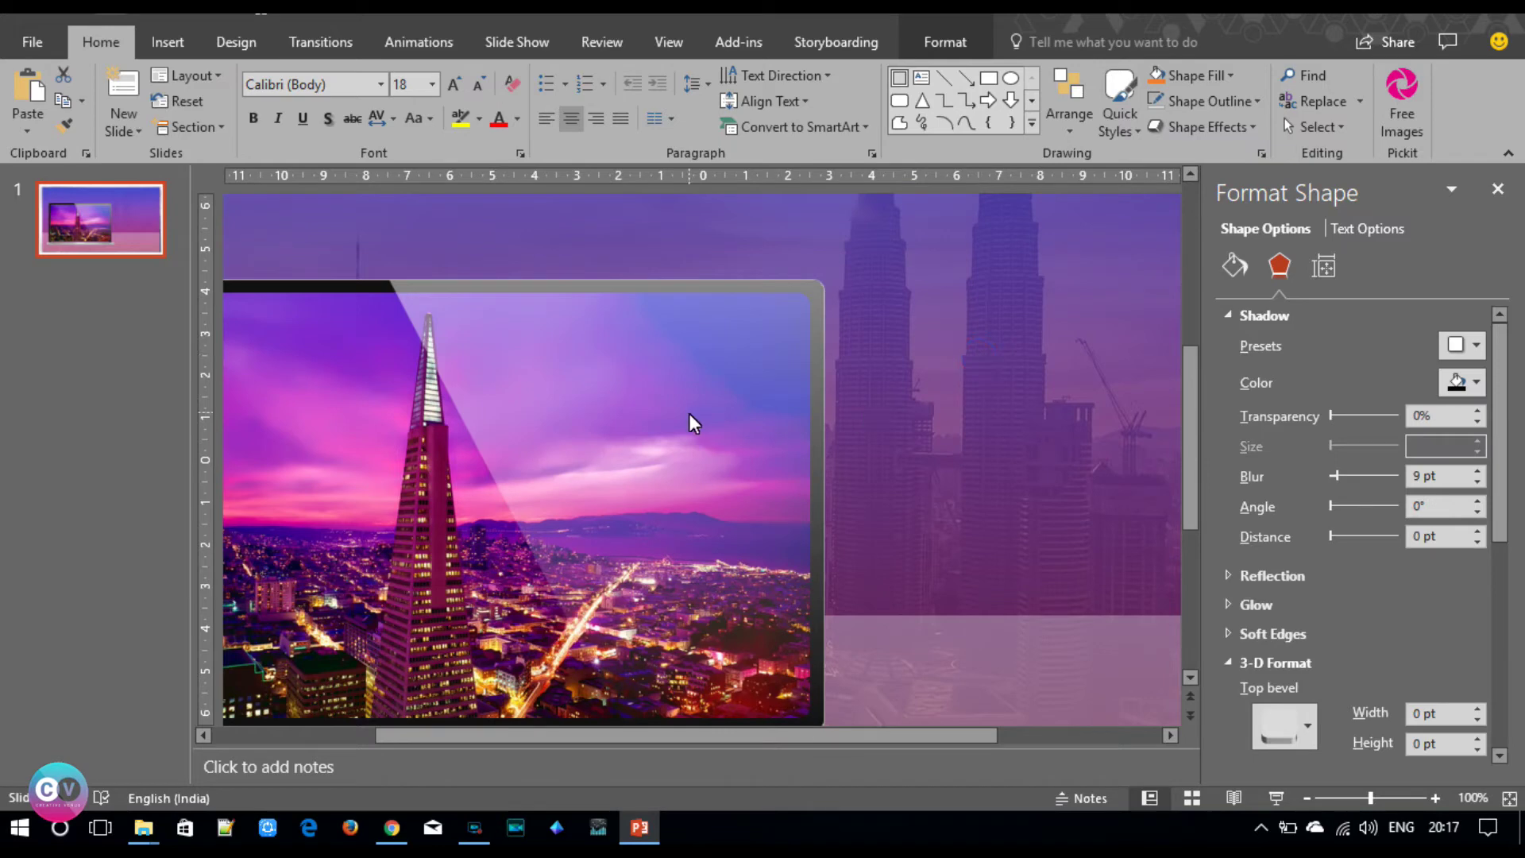
{"action": "left_click_drag", "start_coordinate": [904, 736], "coordinate": [841, 735]}
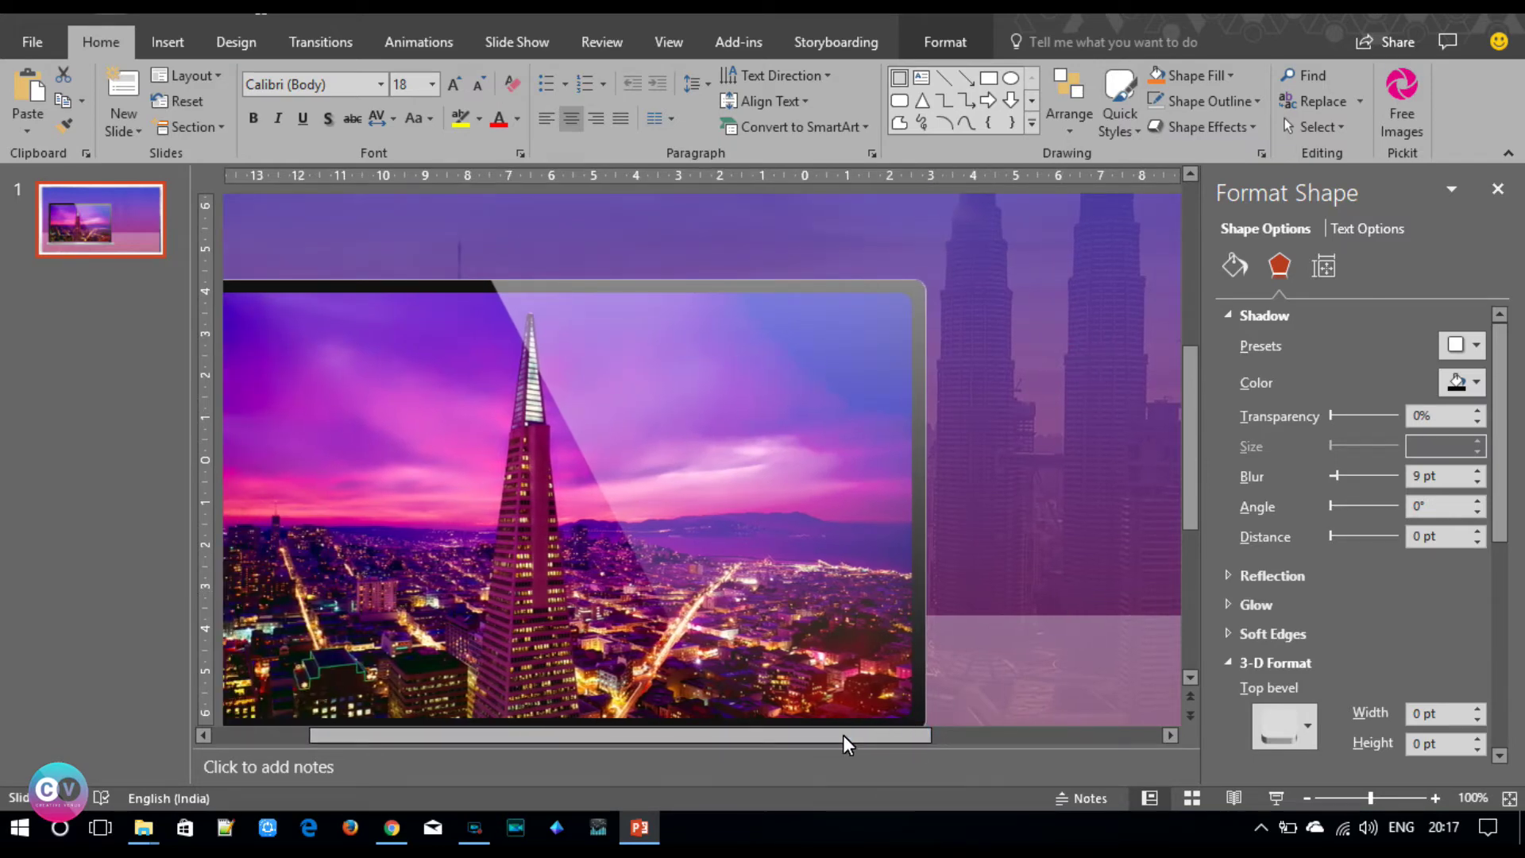
{"action": "left_click_drag", "start_coordinate": [835, 737], "coordinate": [776, 732]}
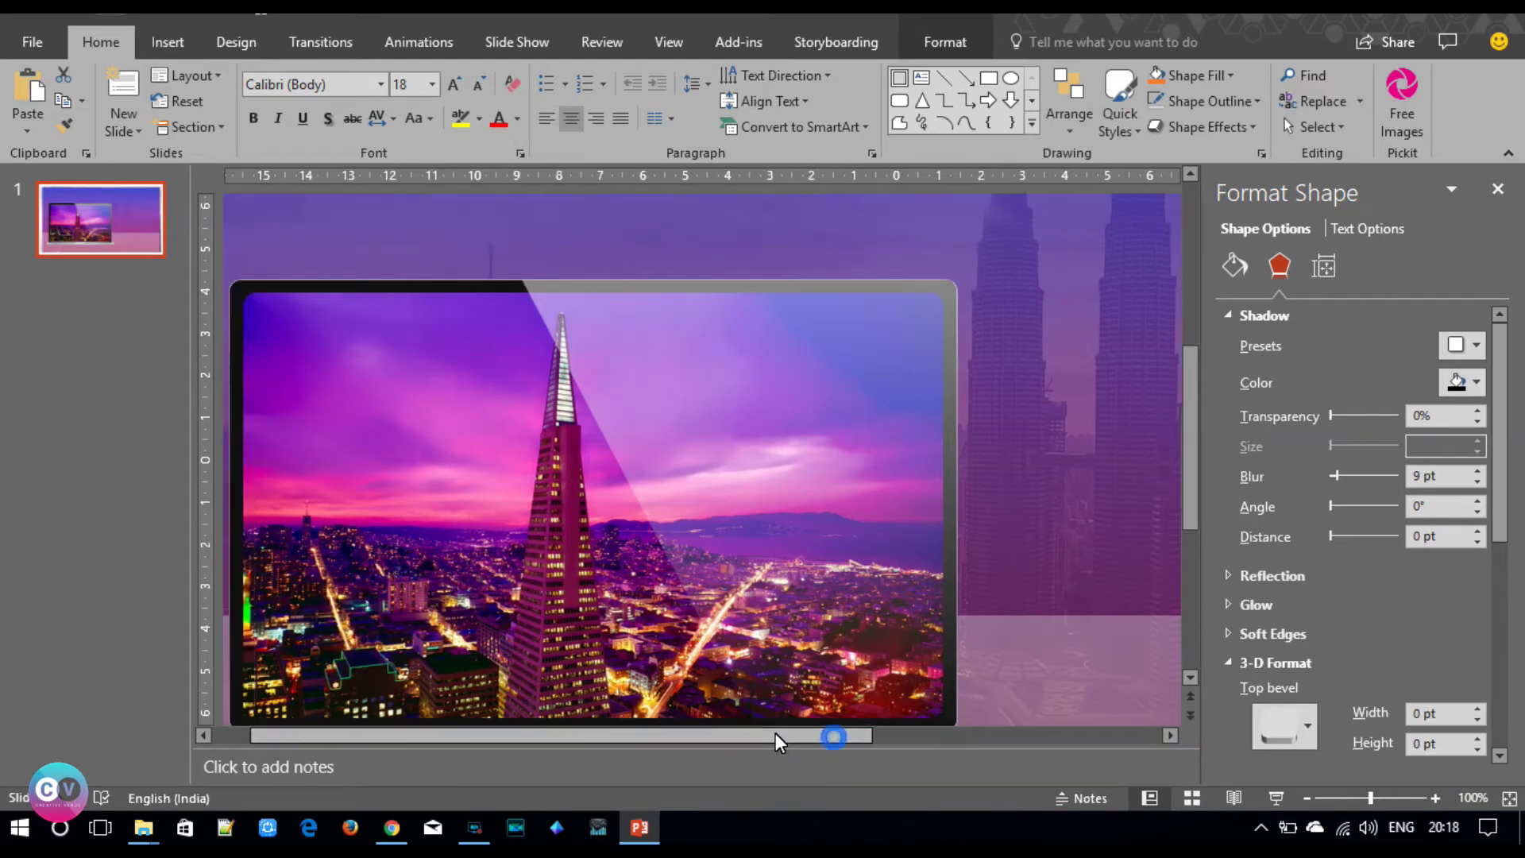
- Move the glossy overlay right past the laptop's edge and paste a copy of the city picture
{"action": "left_click", "coordinate": [555, 469]}
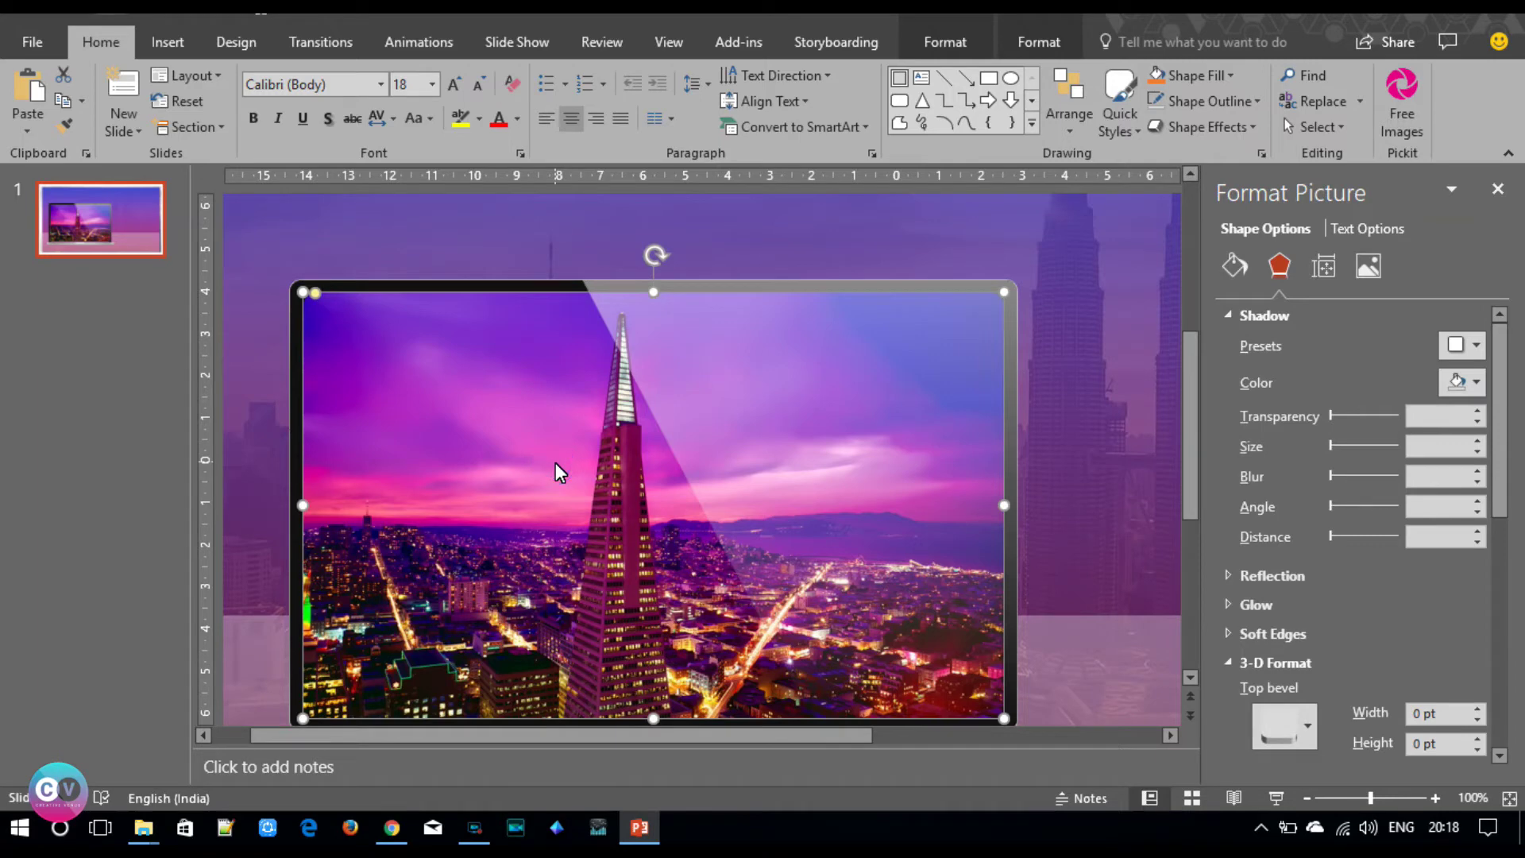
{"action": "left_click", "coordinate": [821, 405]}
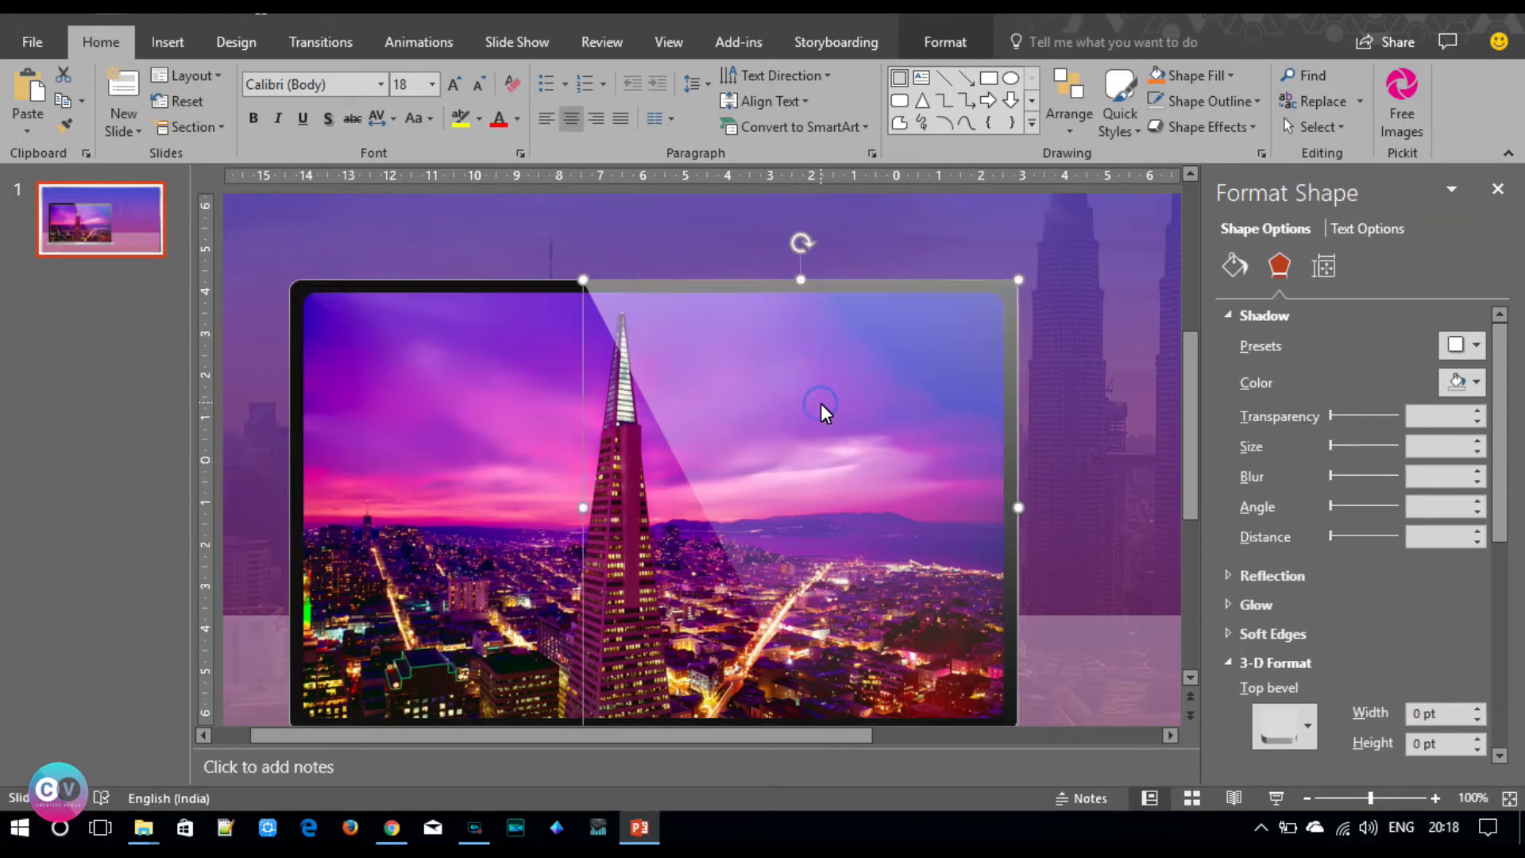
{"action": "left_click_drag", "start_coordinate": [766, 379], "coordinate": [882, 379]}
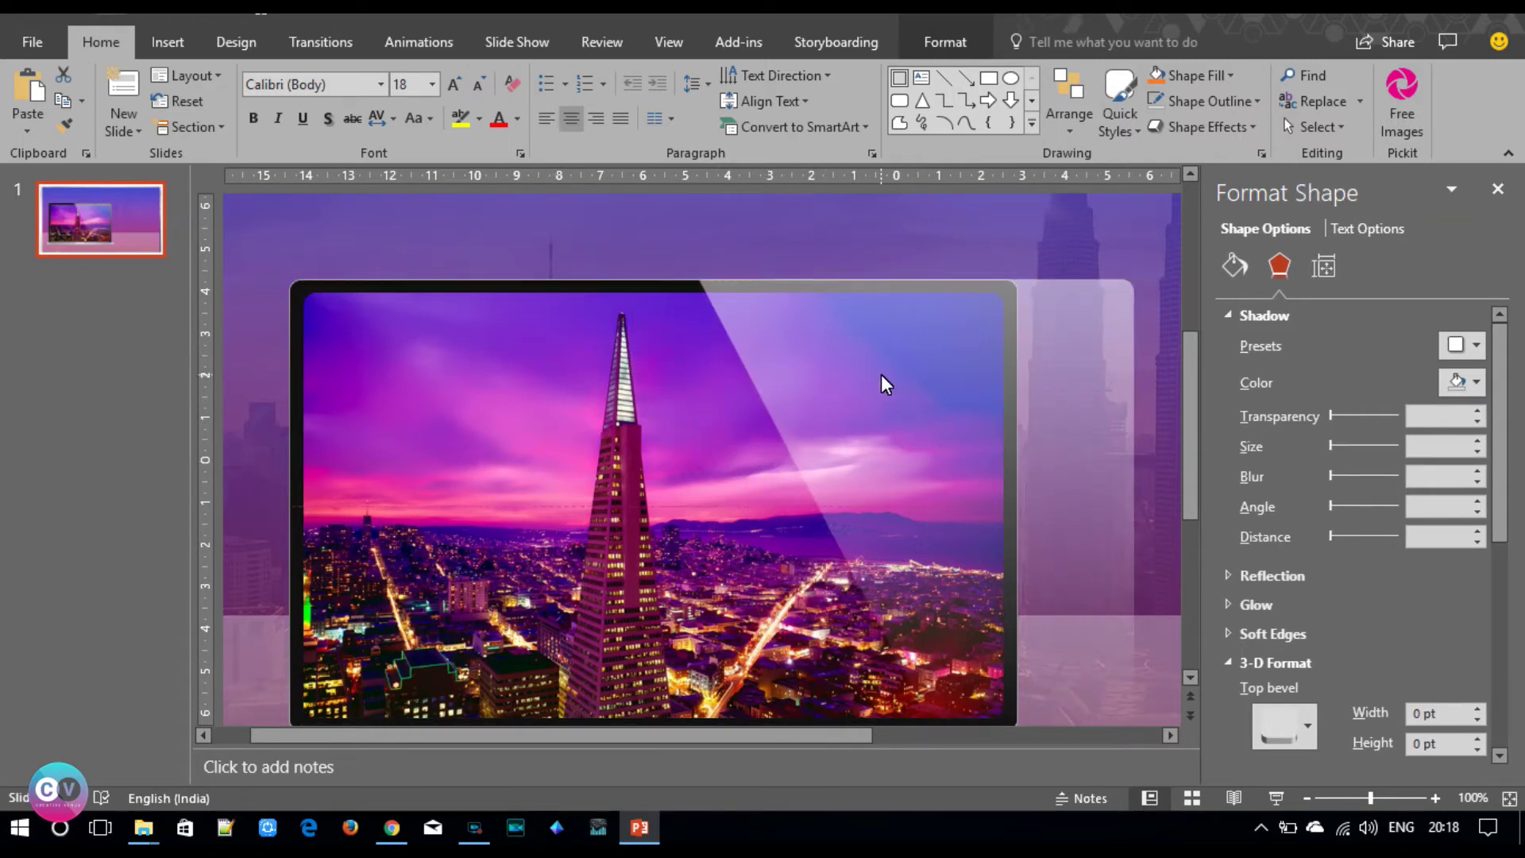
{"action": "left_click", "coordinate": [540, 381]}
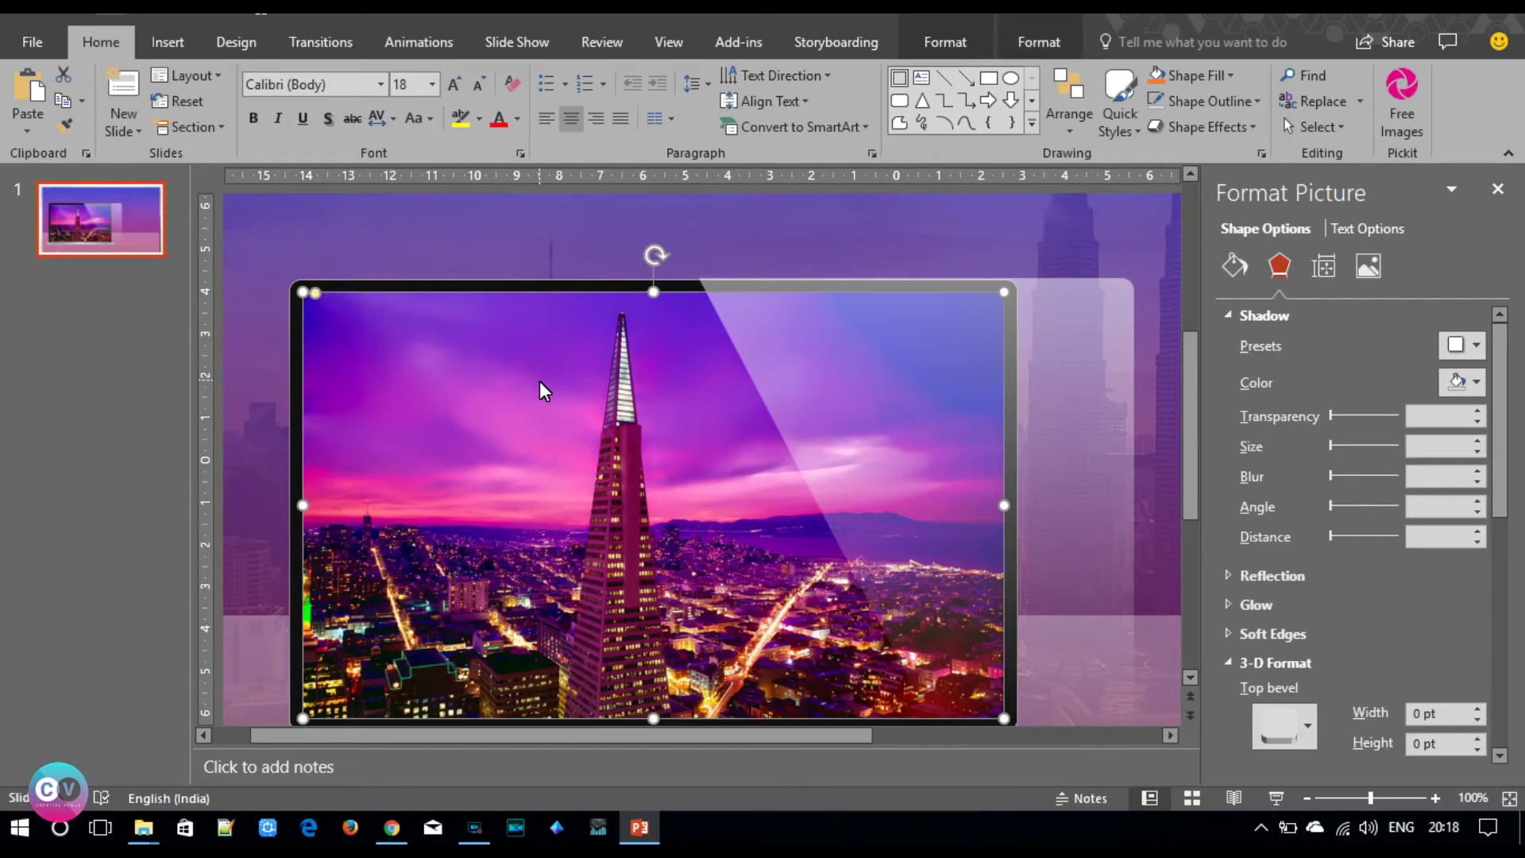
{"action": "key", "text": "ctrl+v"}
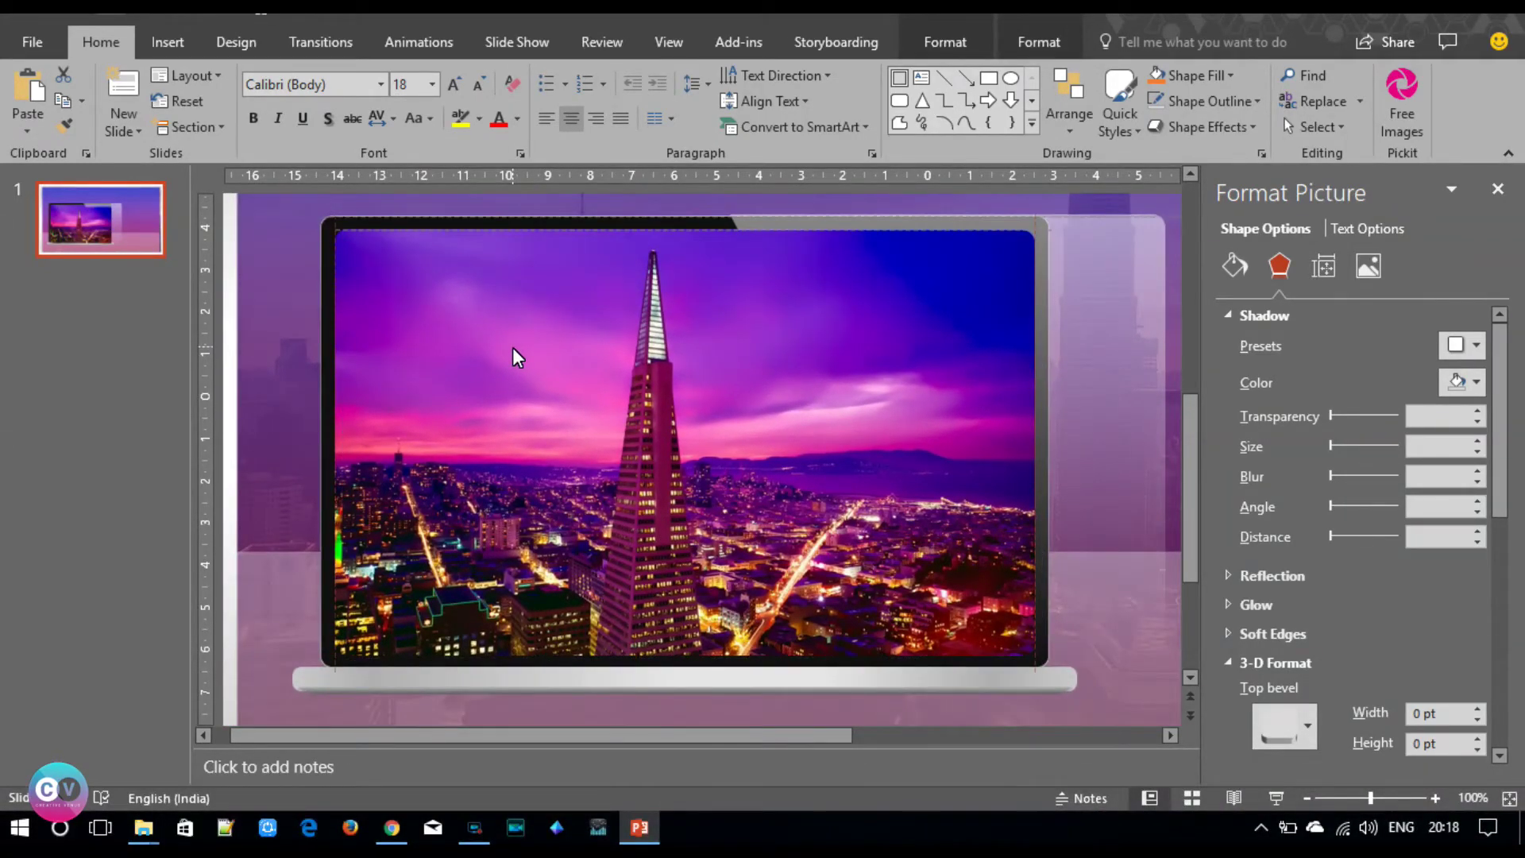
- Give the pasted picture copy a black-to-purple gradient fill
{"action": "left_click", "coordinate": [513, 349]}
{"action": "left_click", "coordinate": [1236, 266]}
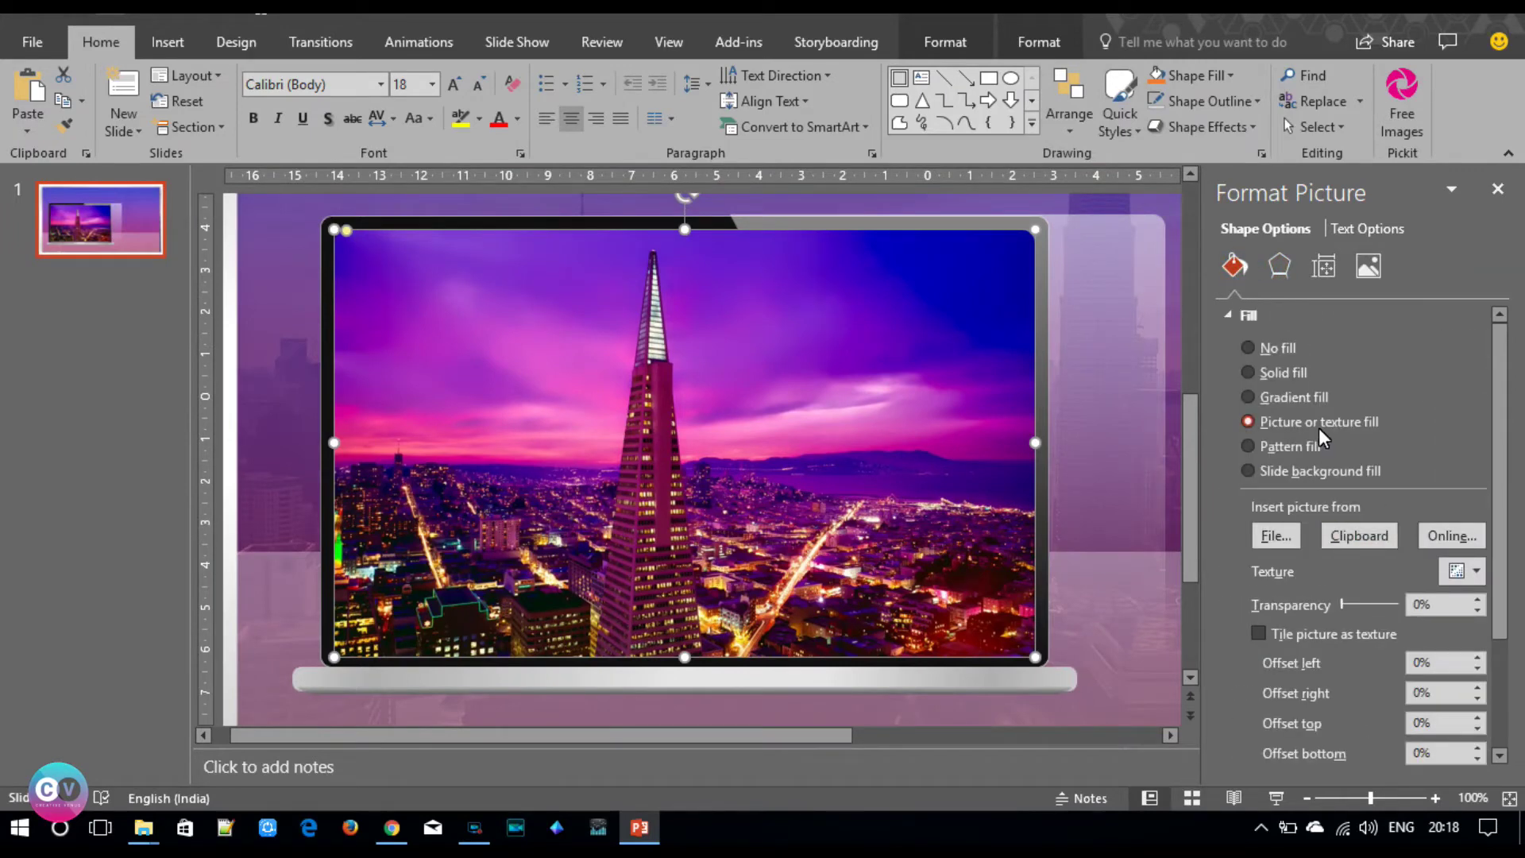
{"action": "left_click", "coordinate": [1296, 397]}
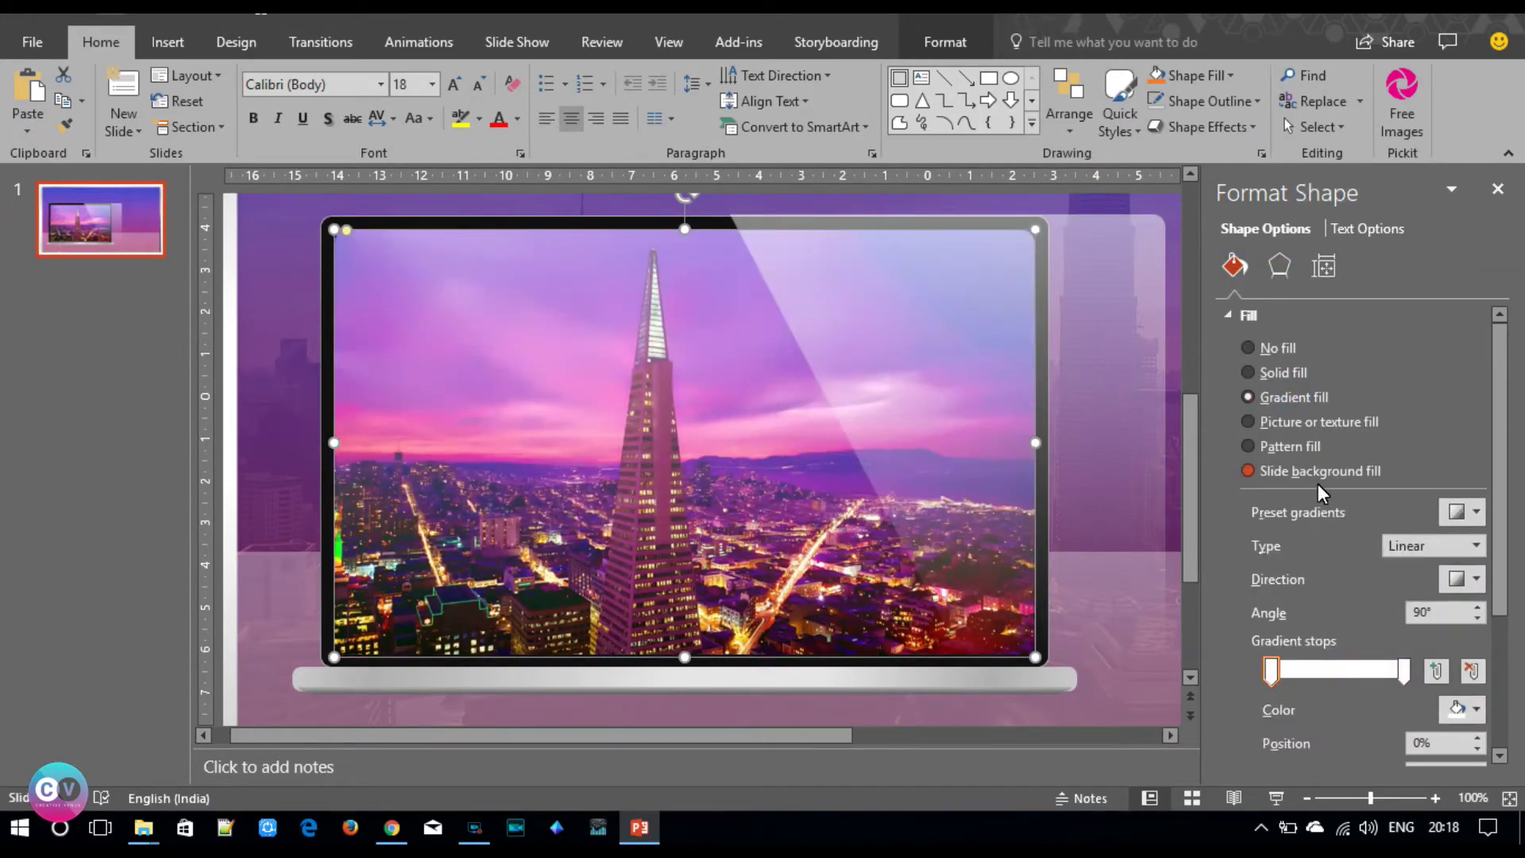
{"action": "left_click", "coordinate": [1463, 709]}
{"action": "left_click", "coordinate": [1357, 470]}
{"action": "left_click", "coordinate": [1405, 674]}
{"action": "left_click", "coordinate": [1464, 710]}
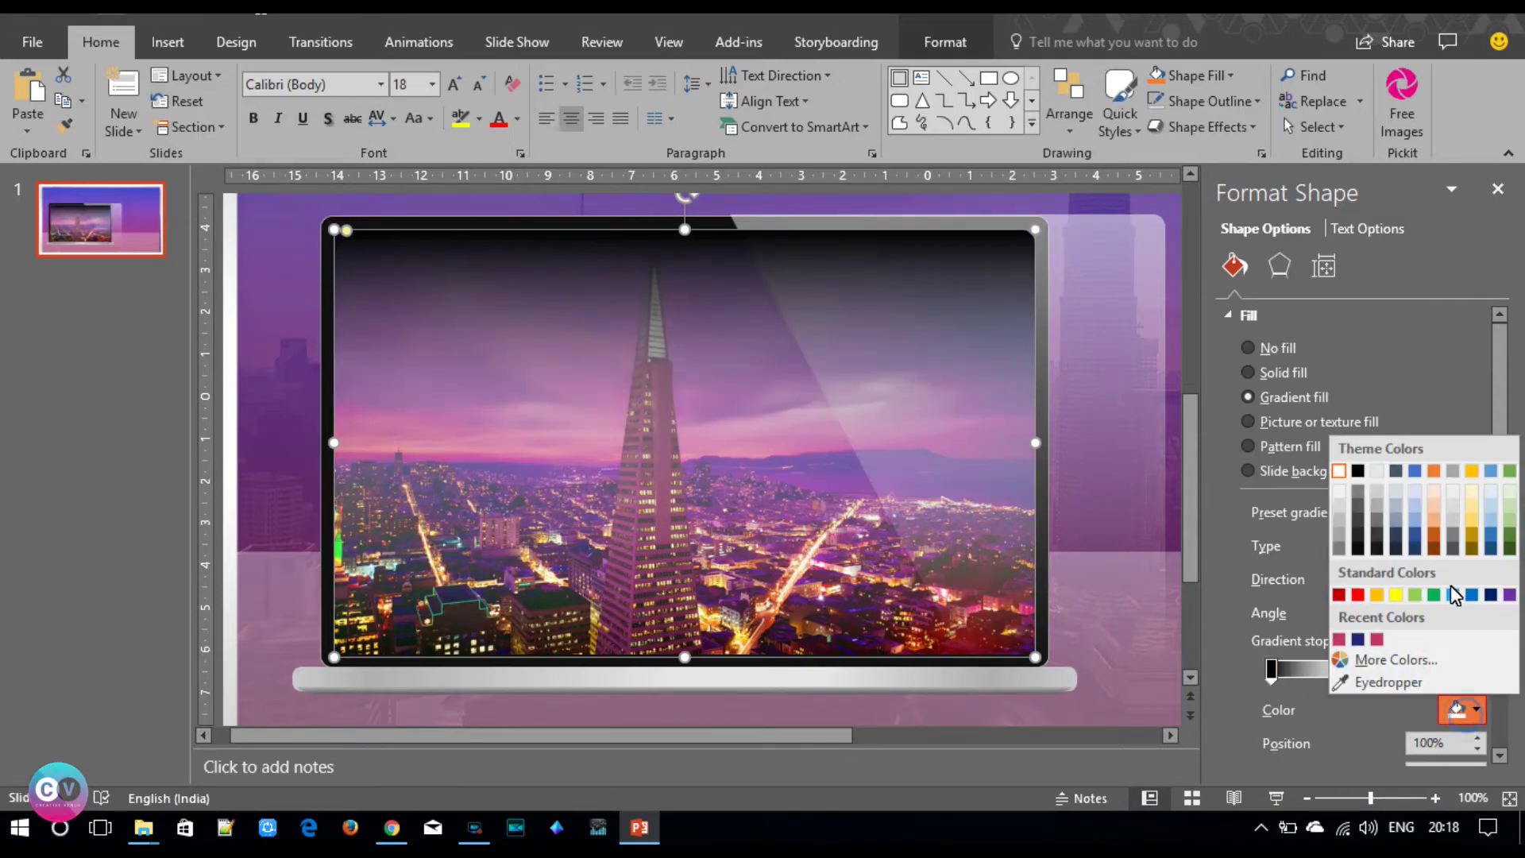
{"action": "left_click", "coordinate": [1509, 594]}
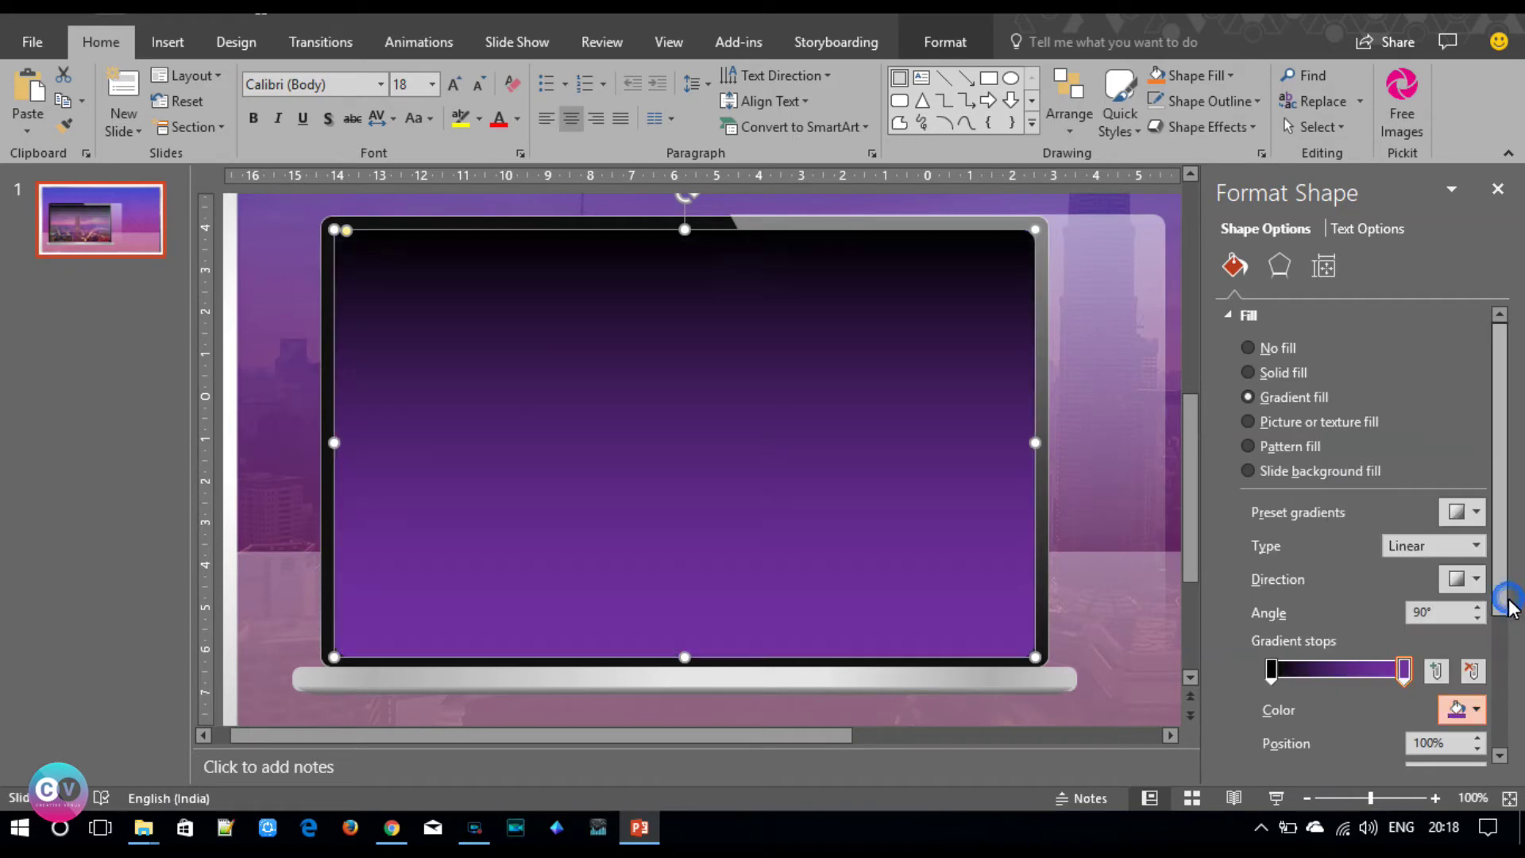
- Make the purple stop 88% transparent and the black stop 56% transparent
{"action": "scroll", "coordinate": [1491, 638], "scroll_direction": "down", "scroll_amount": 3}
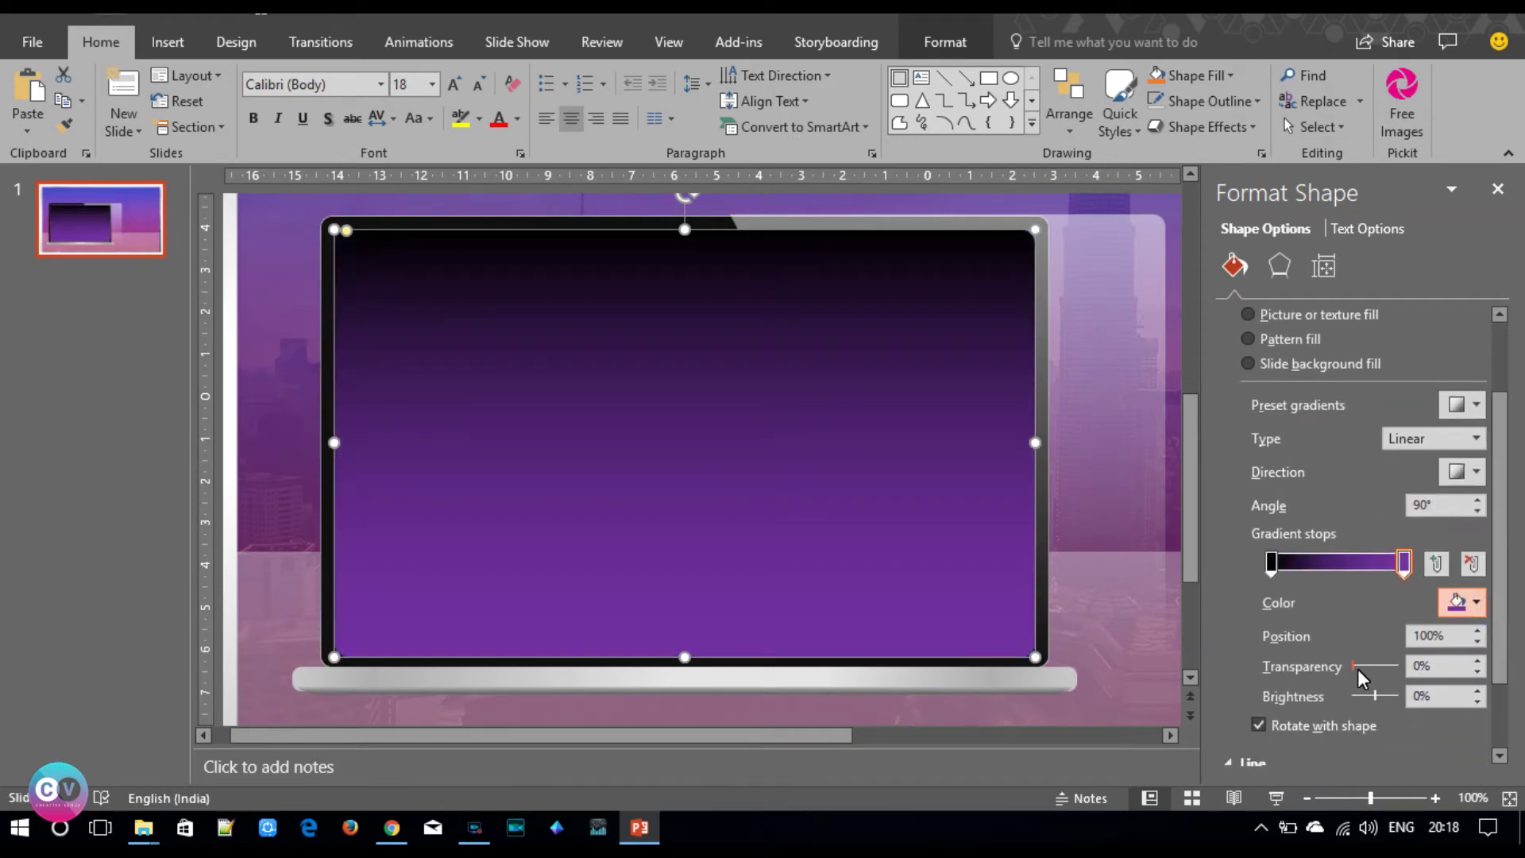
{"action": "left_click_drag", "start_coordinate": [1378, 679], "coordinate": [1389, 671]}
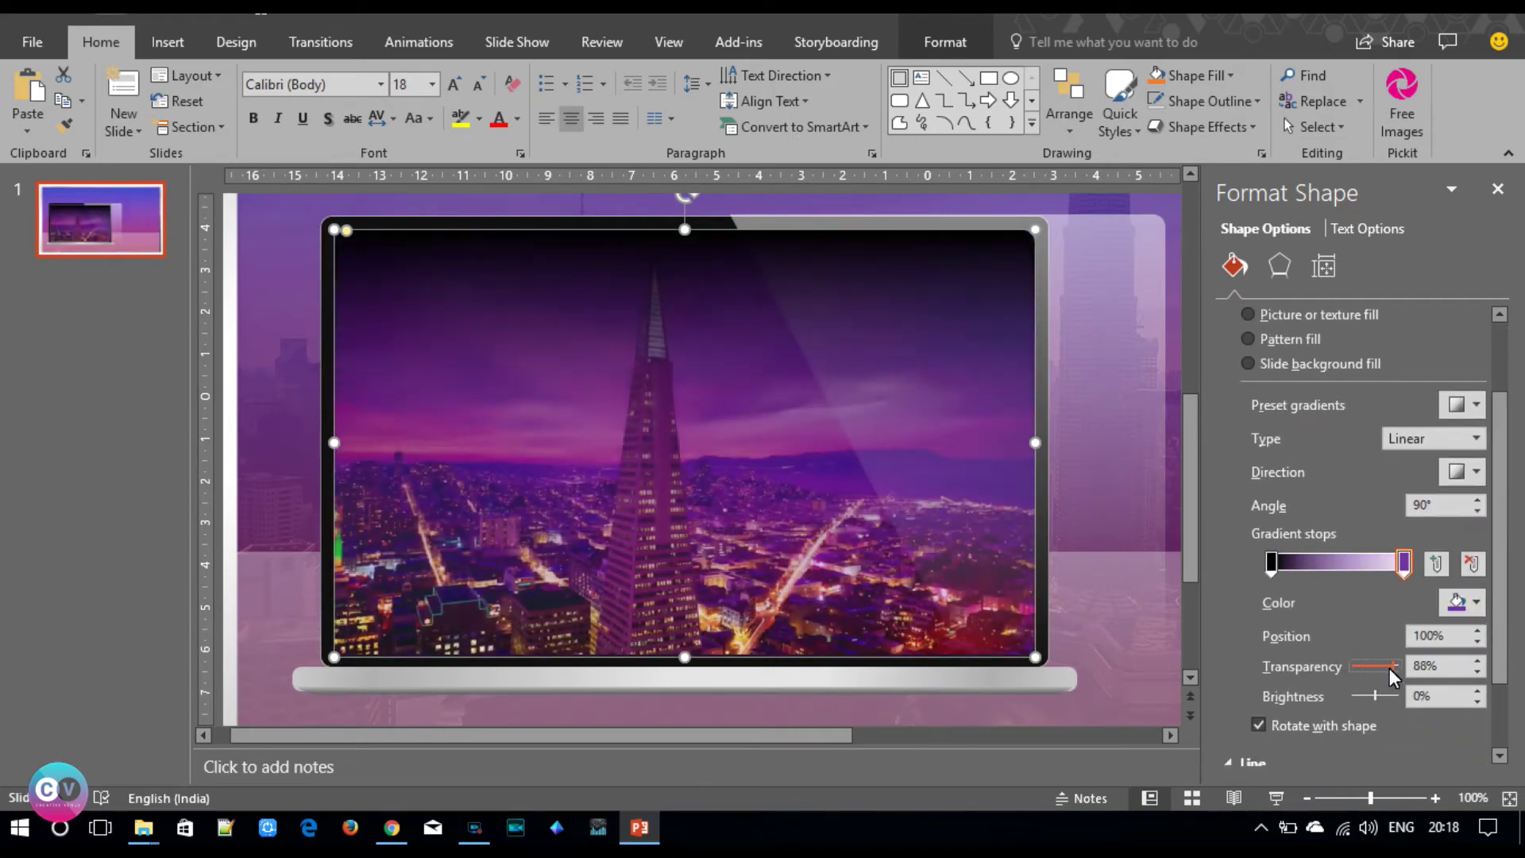
{"action": "left_click", "coordinate": [1272, 564]}
{"action": "left_click_drag", "start_coordinate": [1350, 665], "coordinate": [1380, 667]}
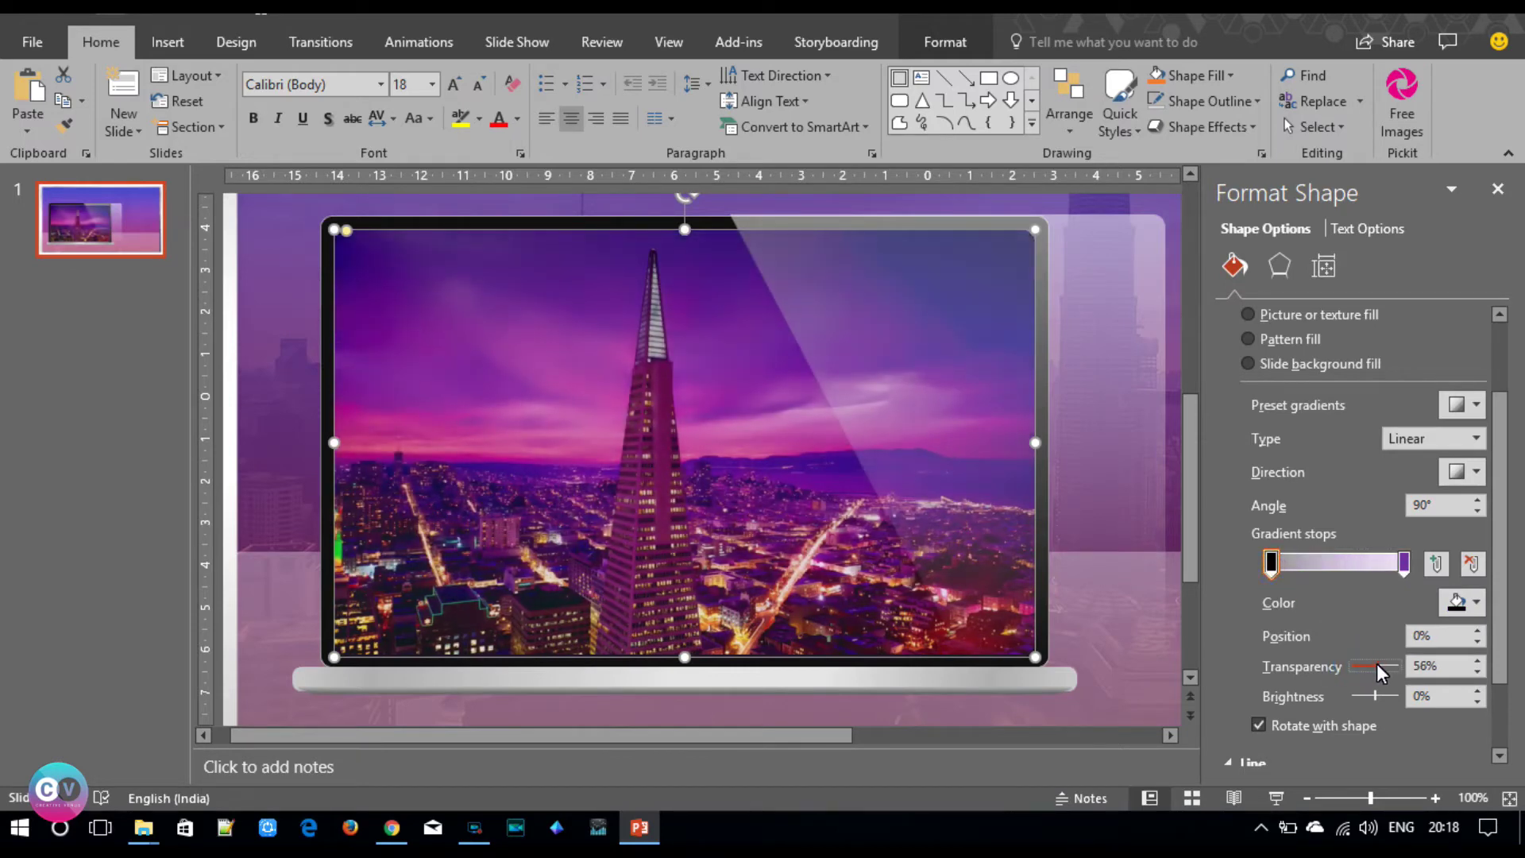
{"action": "left_click", "coordinate": [1109, 475]}
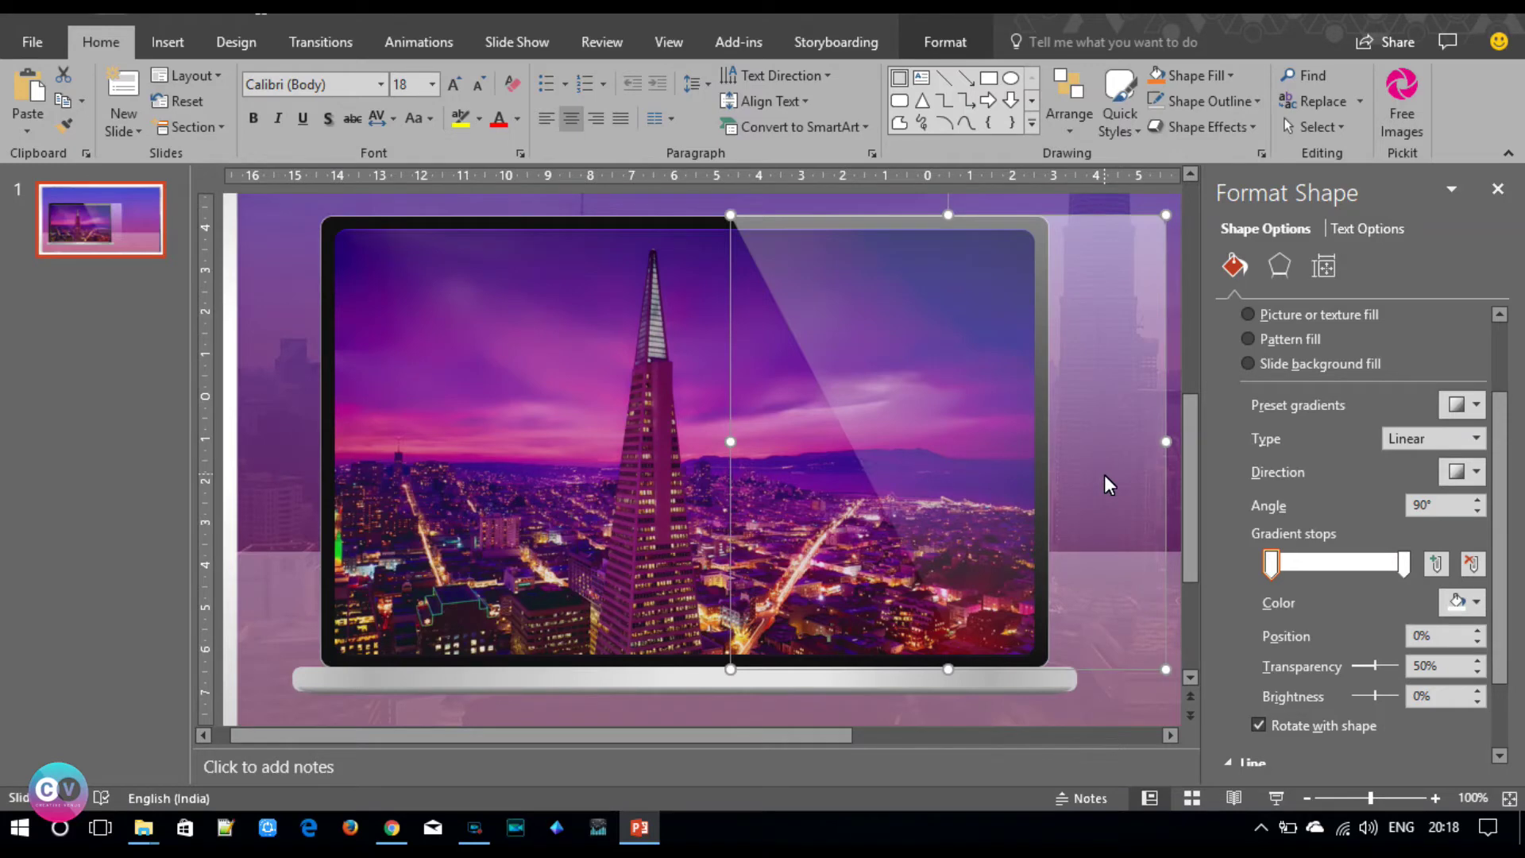
- Nudge the glare shape left with the arrow keys until it sits over the screen
{"action": "key", "text": "Left"}
{"action": "key", "text": "Left"}
{"action": "key", "text": "Left"}
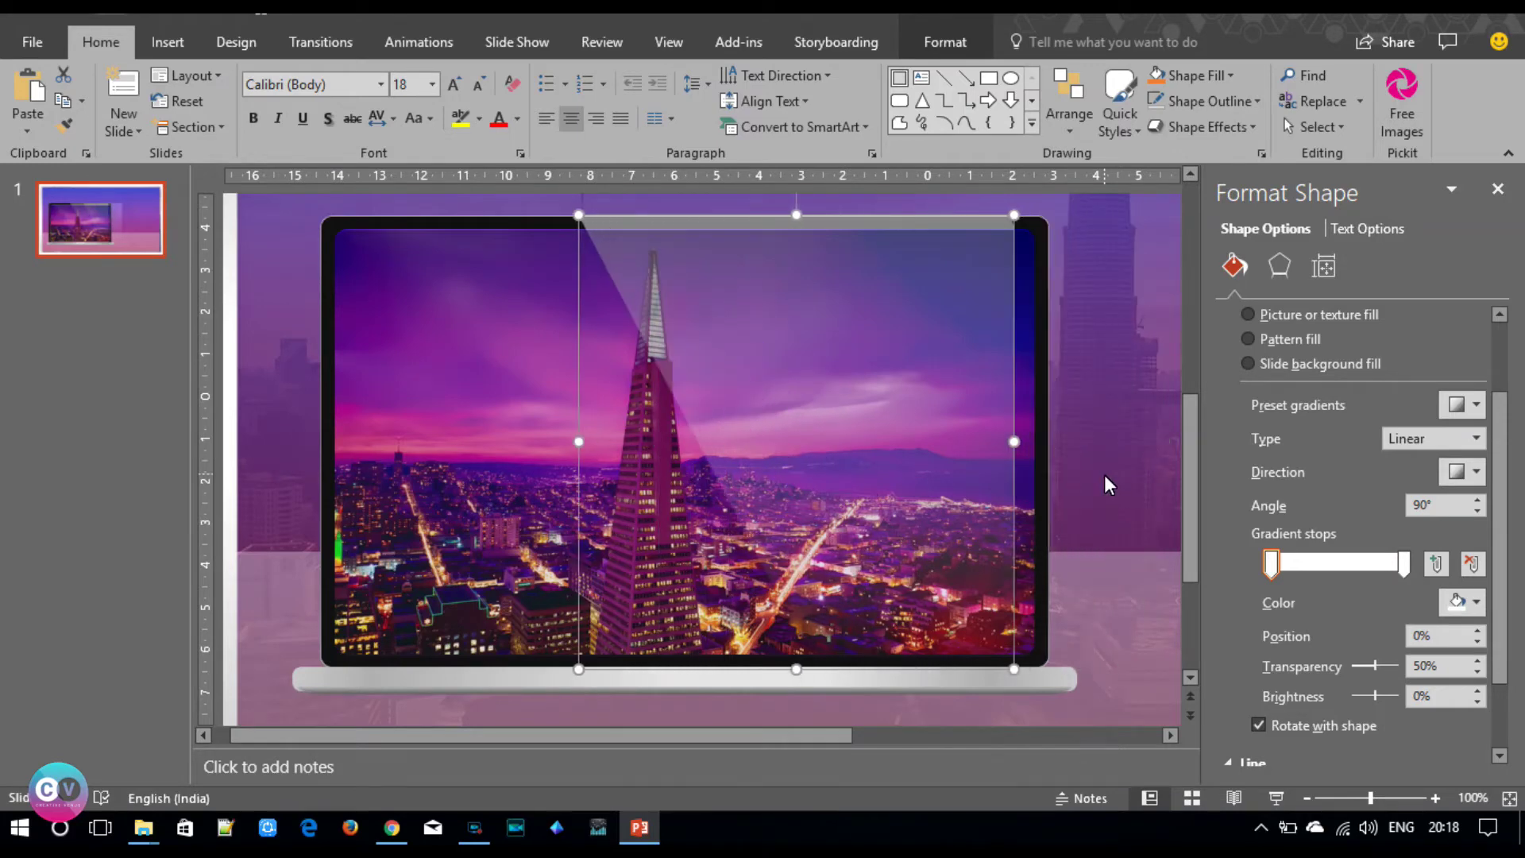
{"action": "key", "text": "Right"}
{"action": "key", "text": "Right"}
{"action": "key", "text": "Right"}
{"action": "key", "text": "ctrl+Right"}
{"action": "key", "text": "ctrl+Right"}
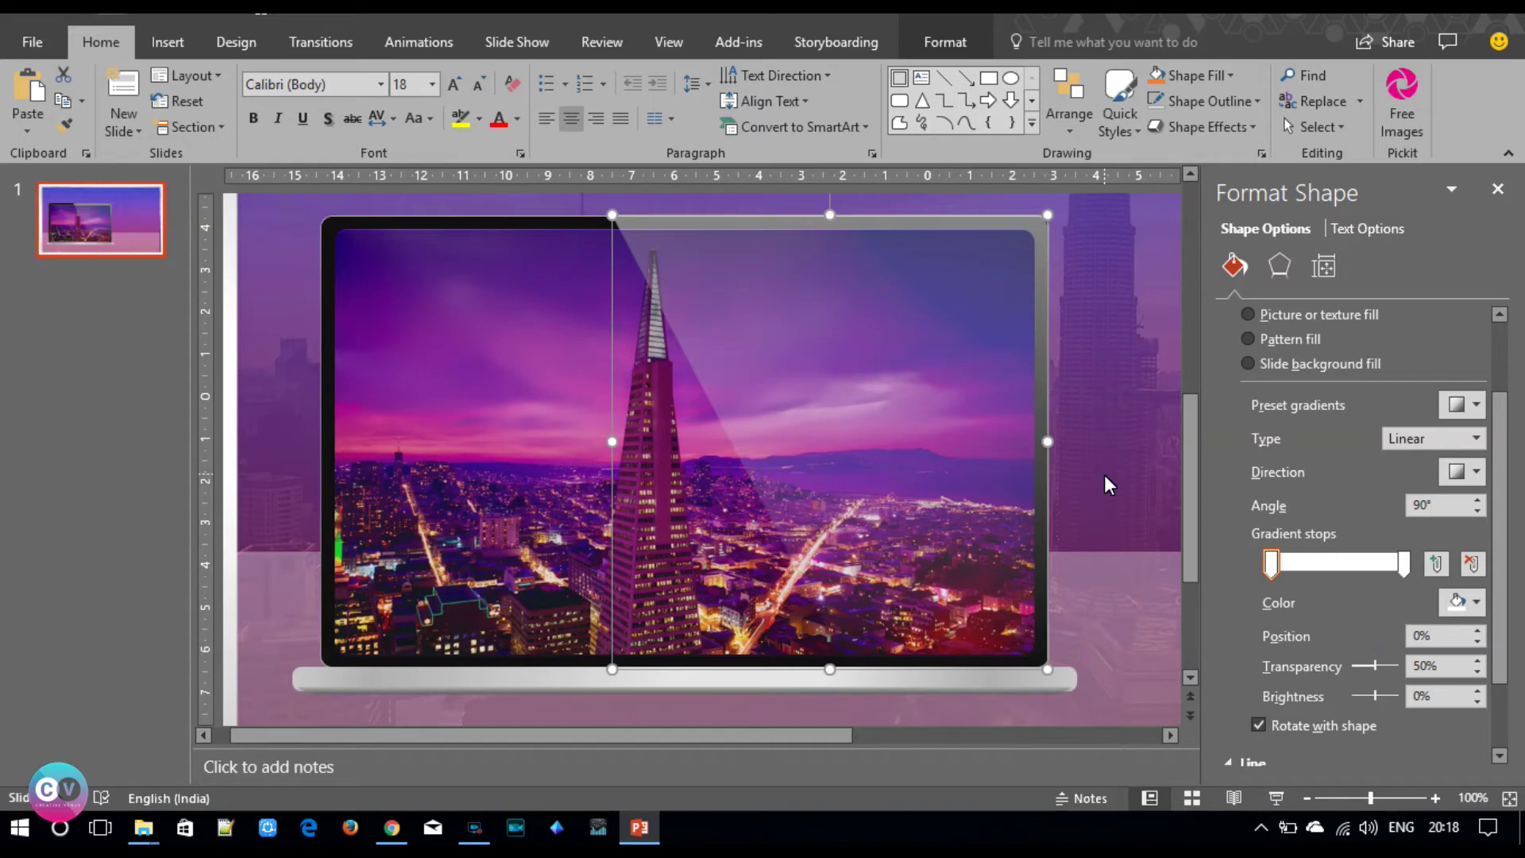
{"action": "key", "text": "ctrl+Left"}
{"action": "key", "text": "ctrl+Right"}
- Check the glare and screen shapes' stacking, leaving the glare's layering unchanged
{"action": "left_click", "coordinate": [1104, 474]}
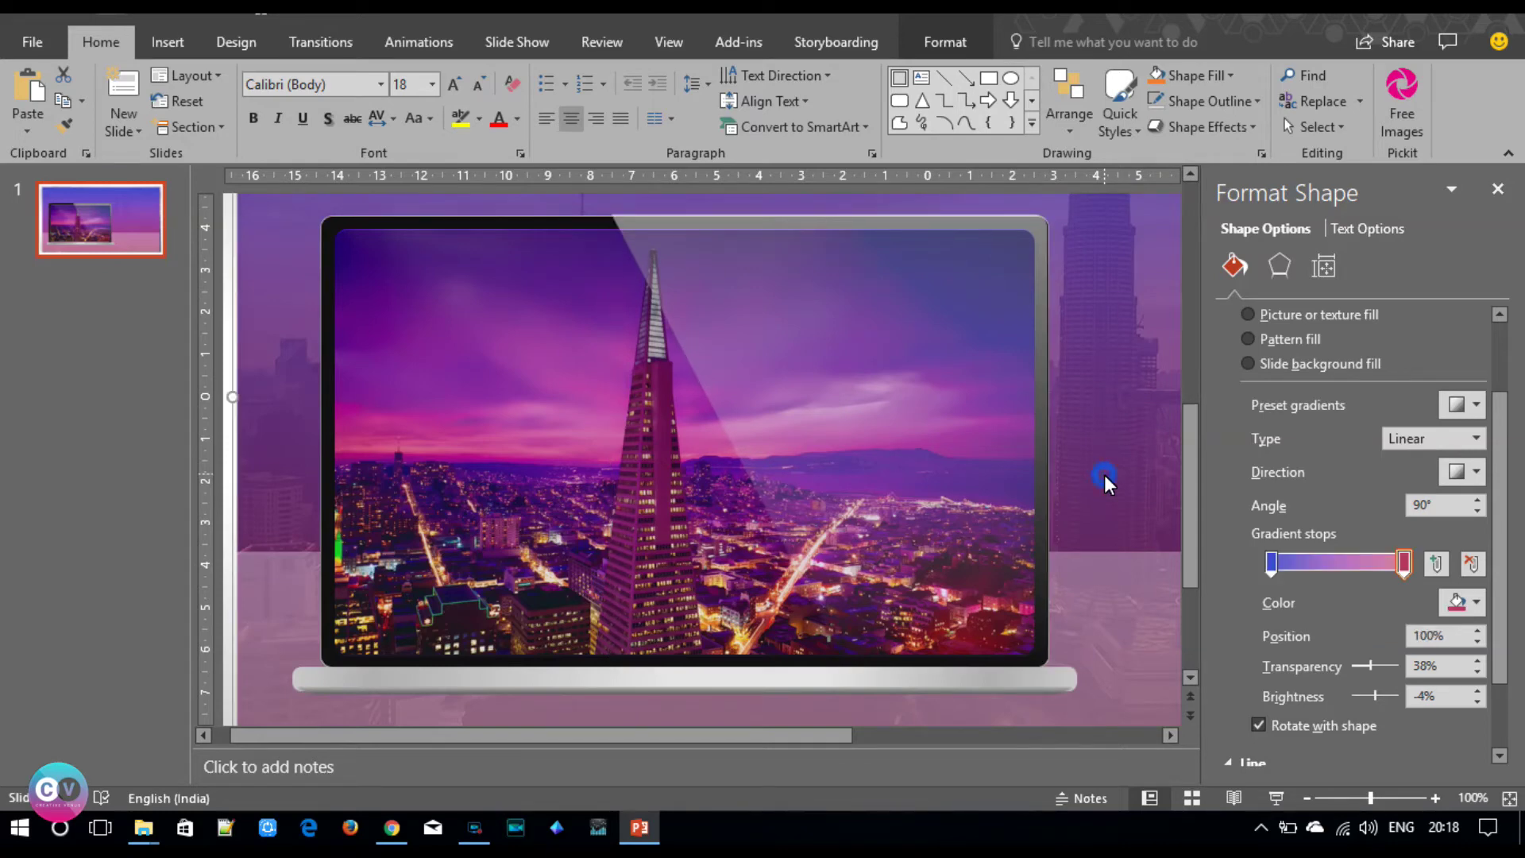
{"action": "left_click", "coordinate": [1025, 392]}
{"action": "left_click", "coordinate": [1044, 370]}
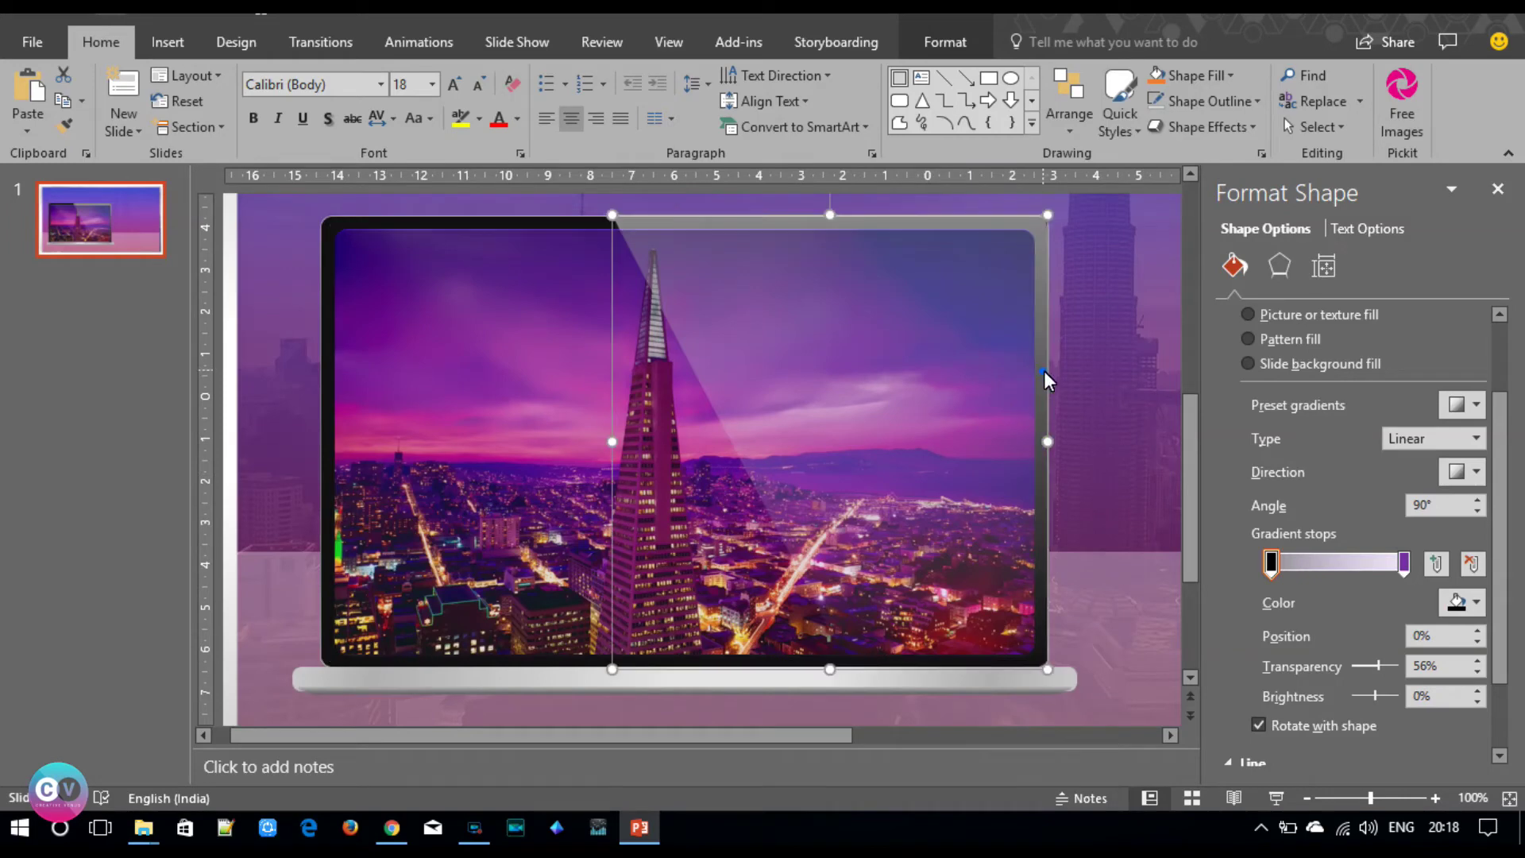
{"action": "left_click", "coordinate": [909, 351]}
{"action": "left_click", "coordinate": [786, 221]}
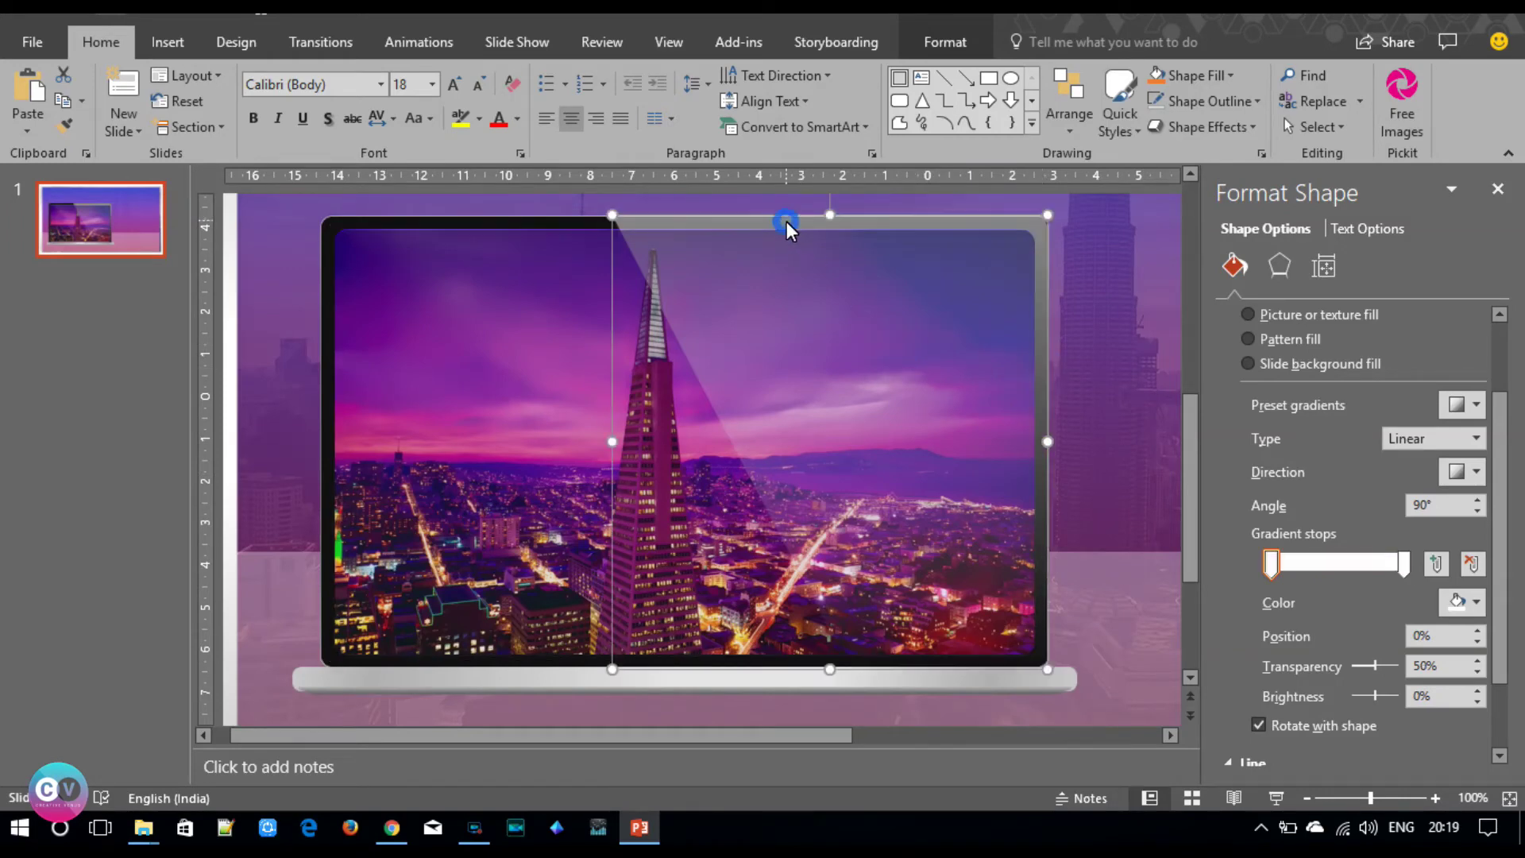
{"action": "right_click", "coordinate": [787, 221]}
{"action": "left_click", "coordinate": [897, 439]}
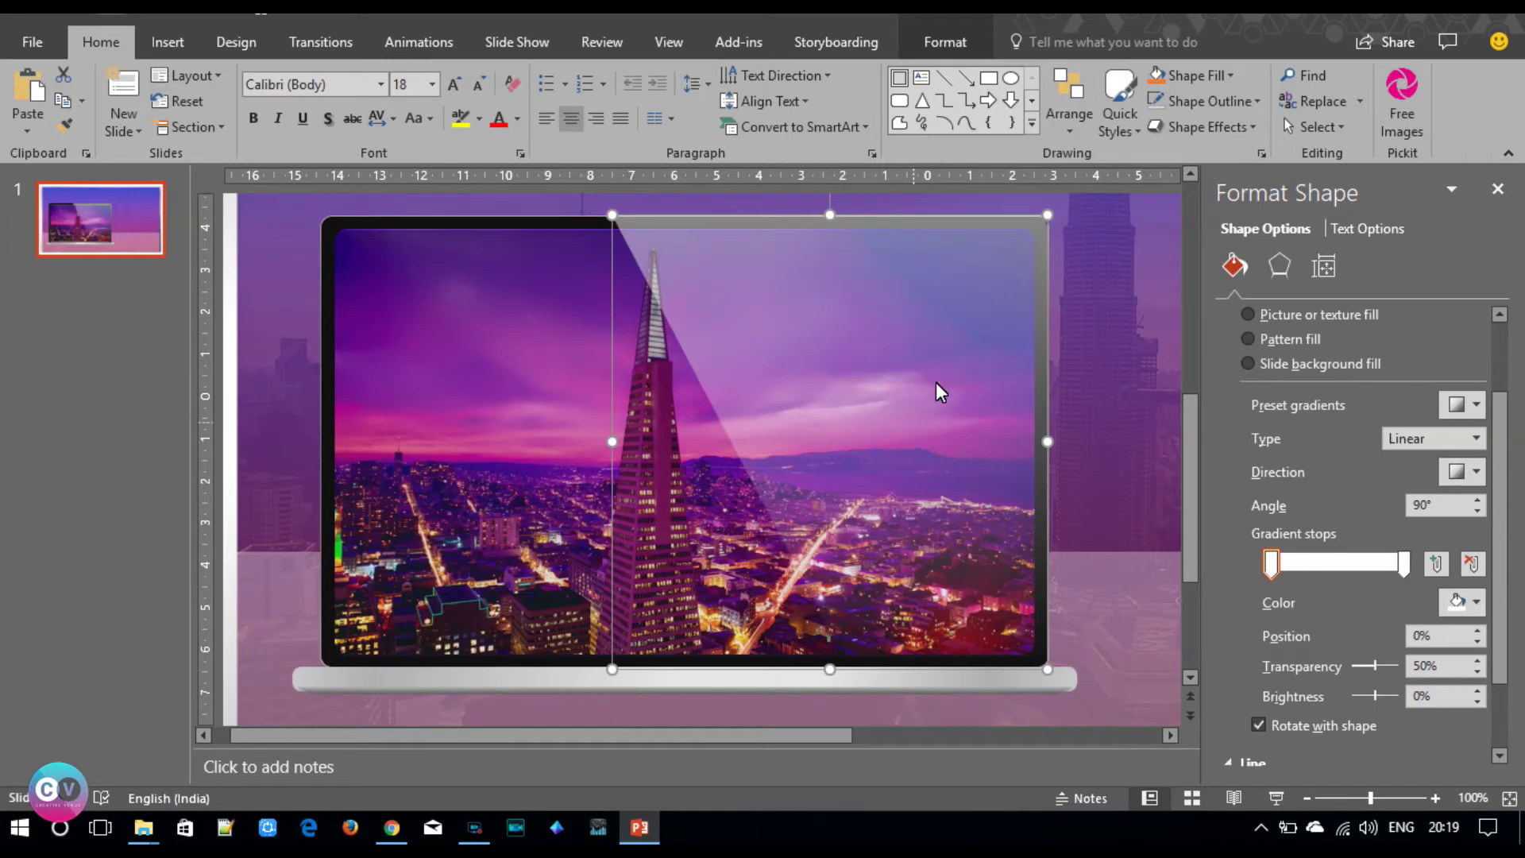
{"action": "left_click", "coordinate": [1085, 487]}
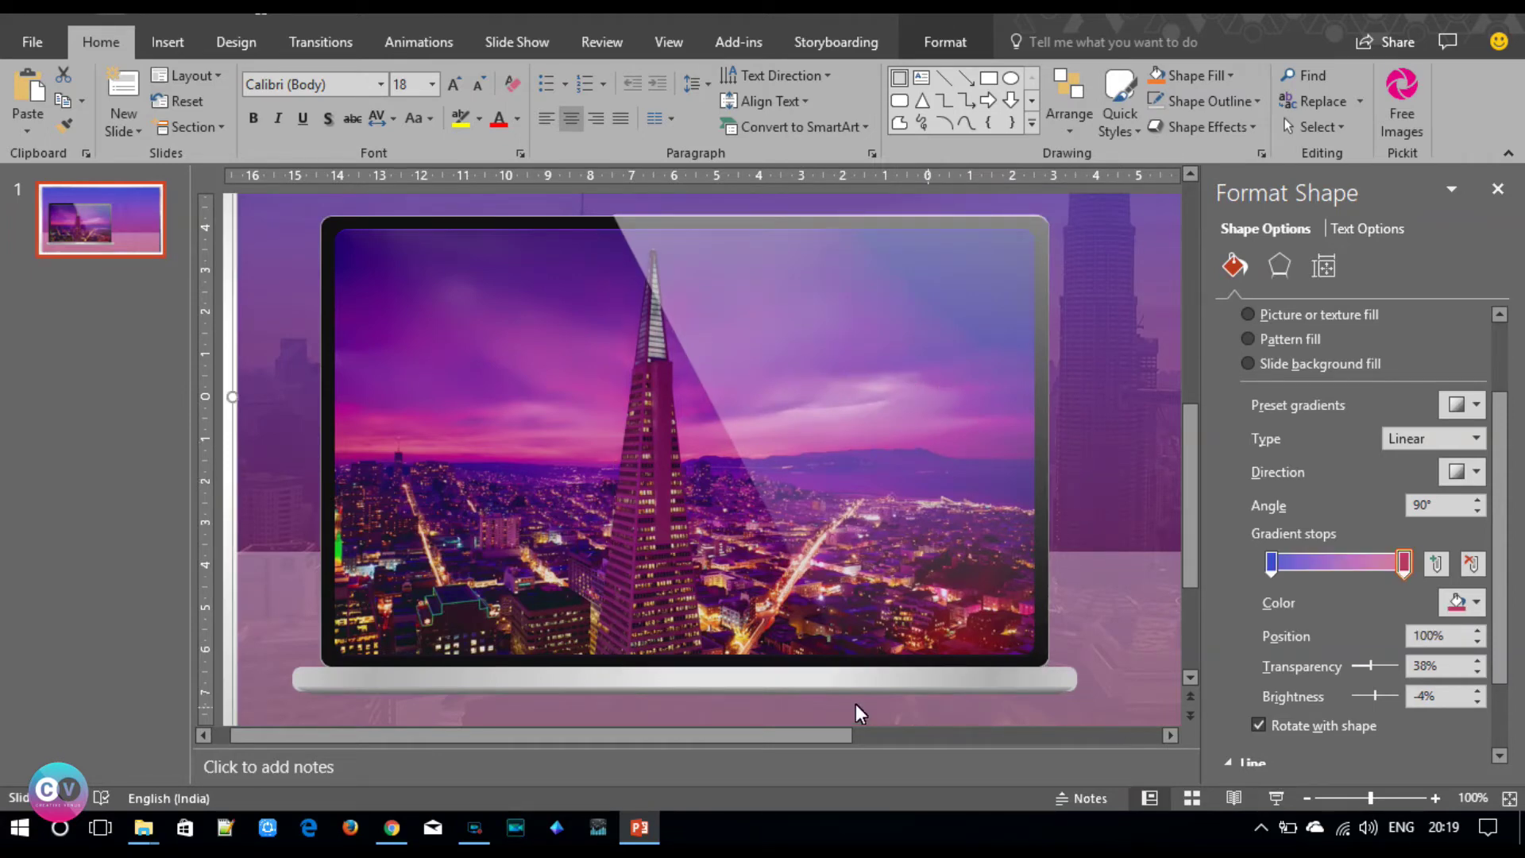
{"action": "left_click", "coordinate": [688, 676]}
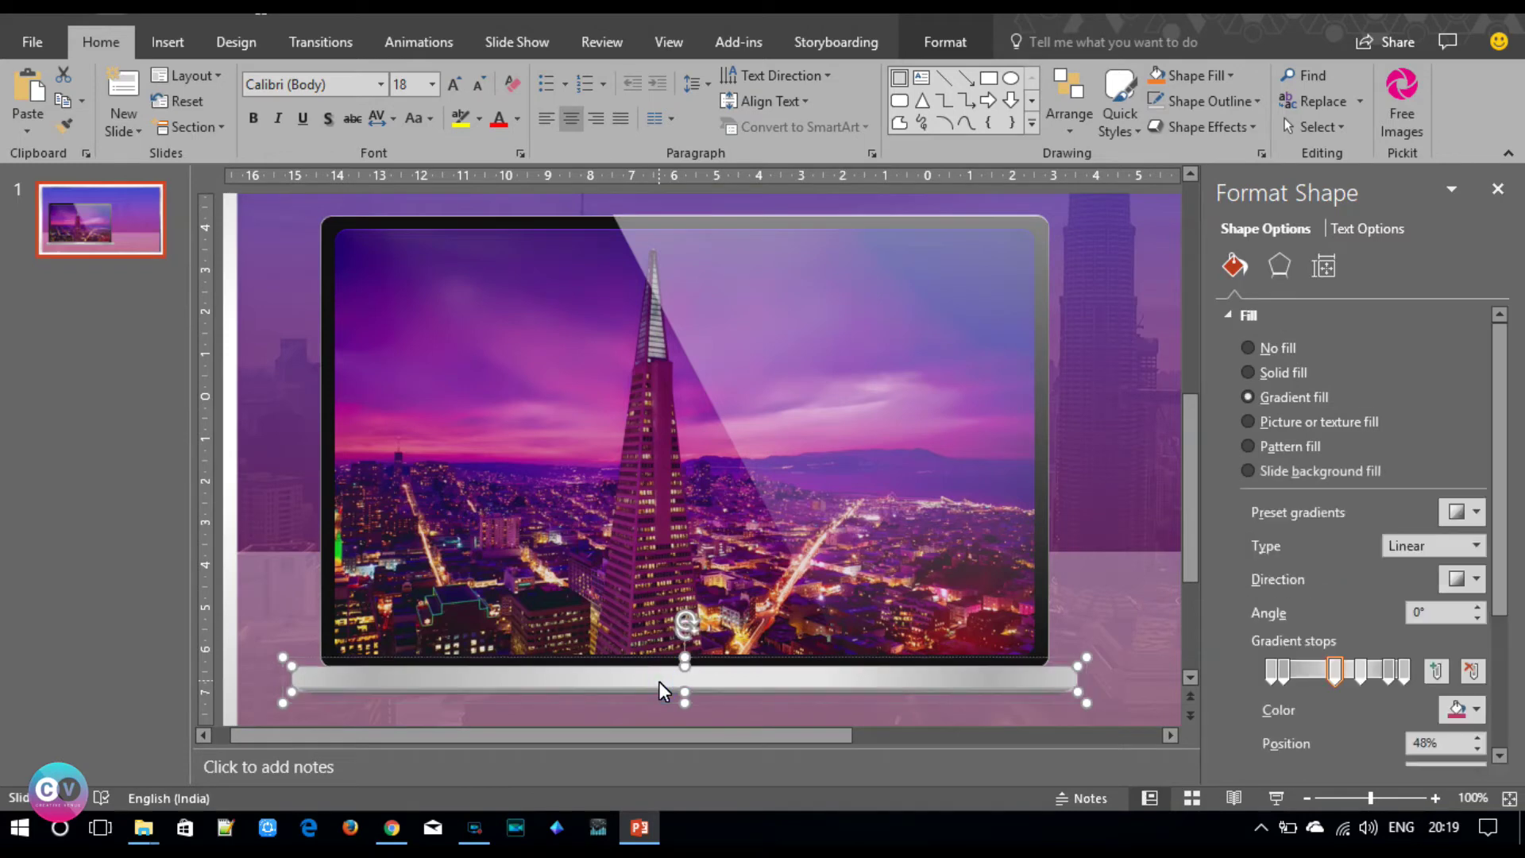
- Bring the small notch in front of the laptop base
{"action": "left_click", "coordinate": [729, 704]}
{"action": "right_click", "coordinate": [729, 704]}
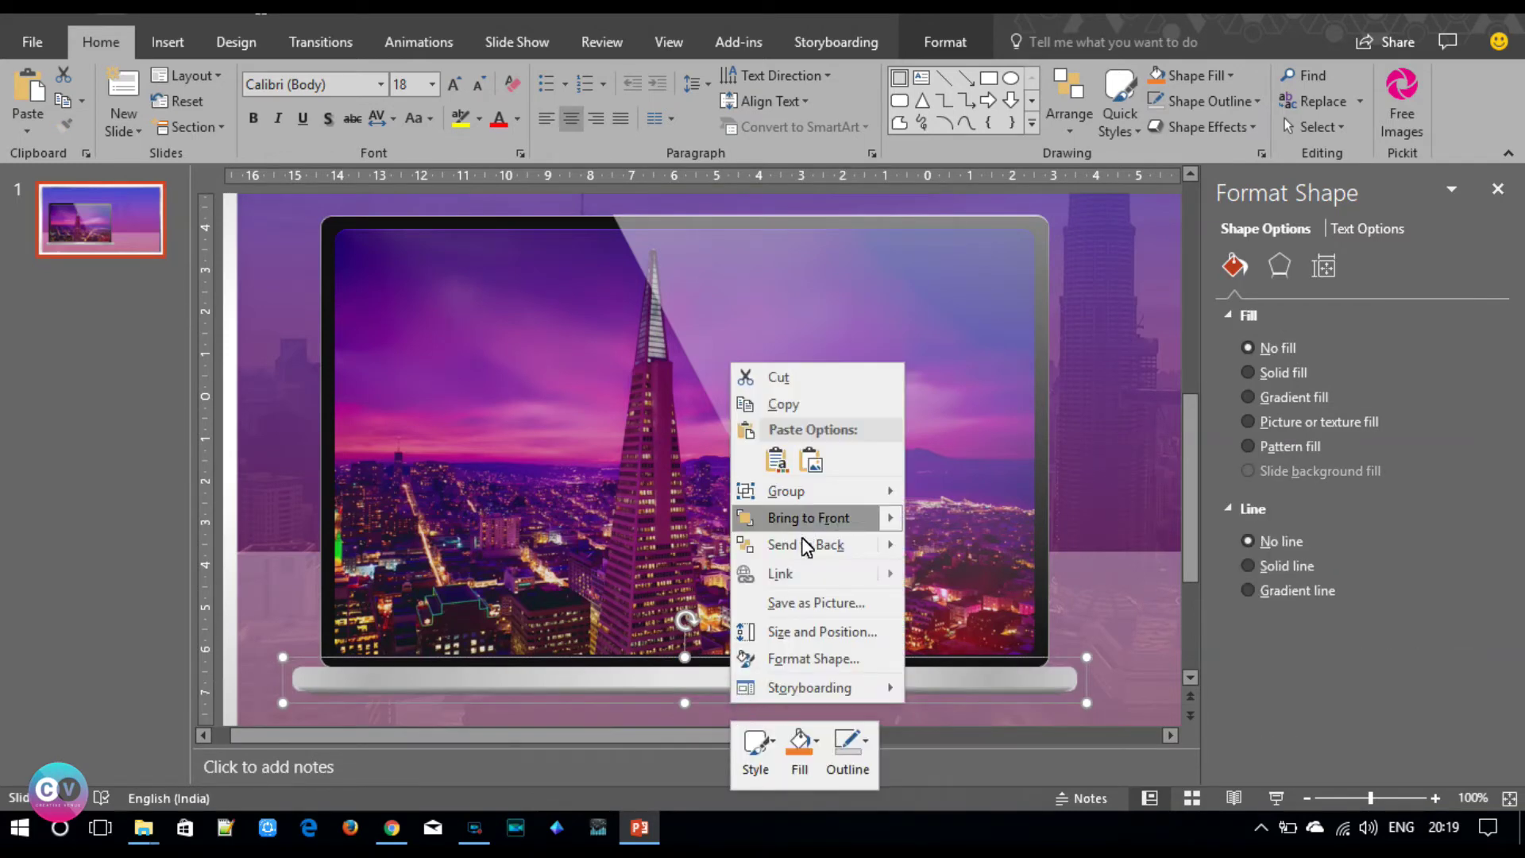
{"action": "left_click", "coordinate": [800, 540]}
{"action": "left_click", "coordinate": [710, 671]}
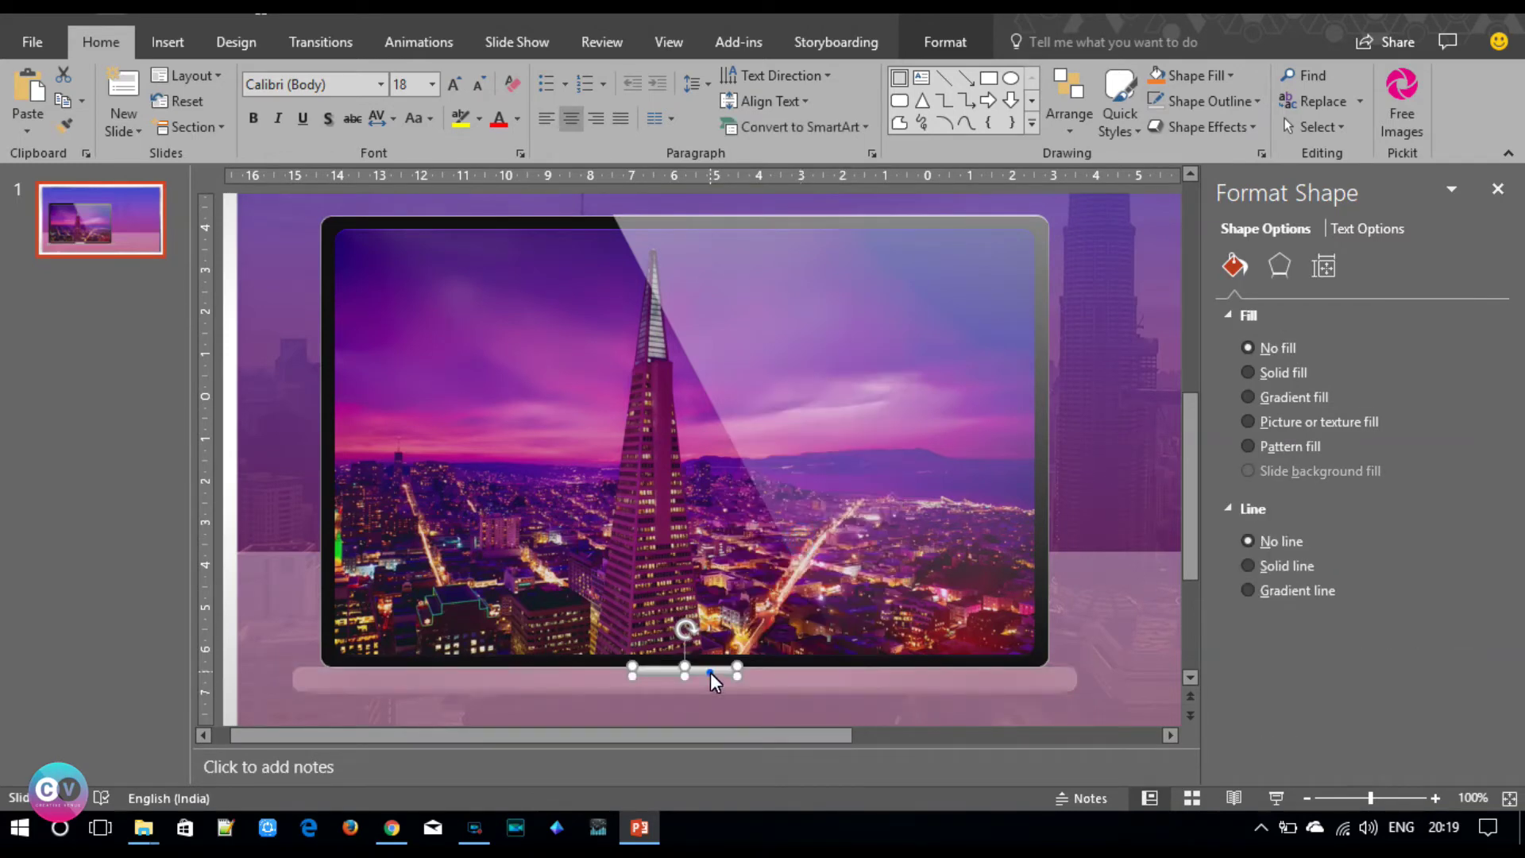
{"action": "right_click", "coordinate": [710, 672]}
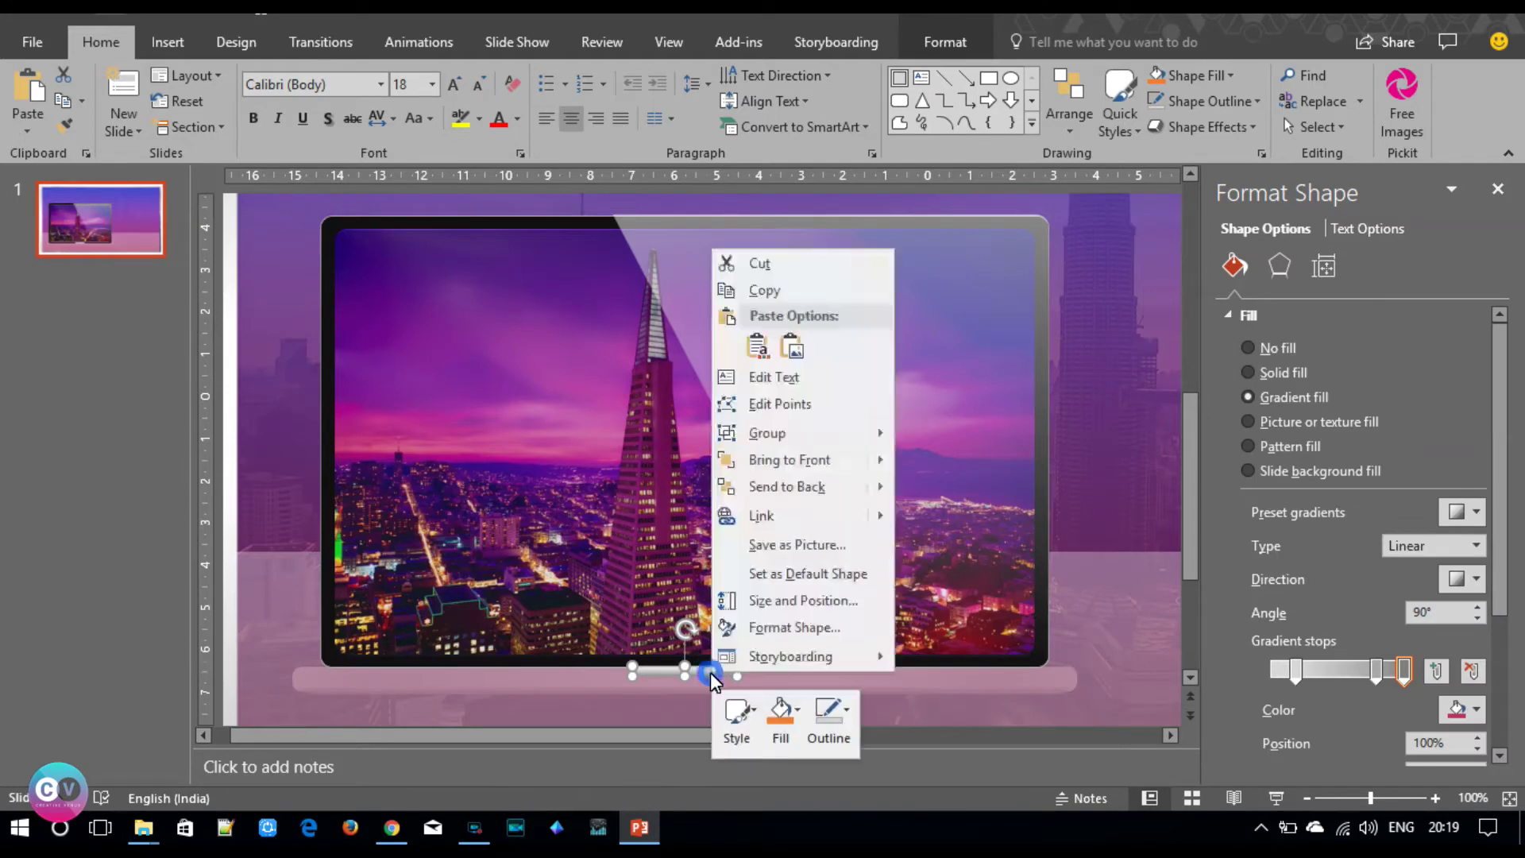
{"action": "left_click", "coordinate": [815, 469]}
- Send the pink floor rectangle and another base shape to the back
{"action": "left_click", "coordinate": [798, 693]}
{"action": "right_click", "coordinate": [798, 692]}
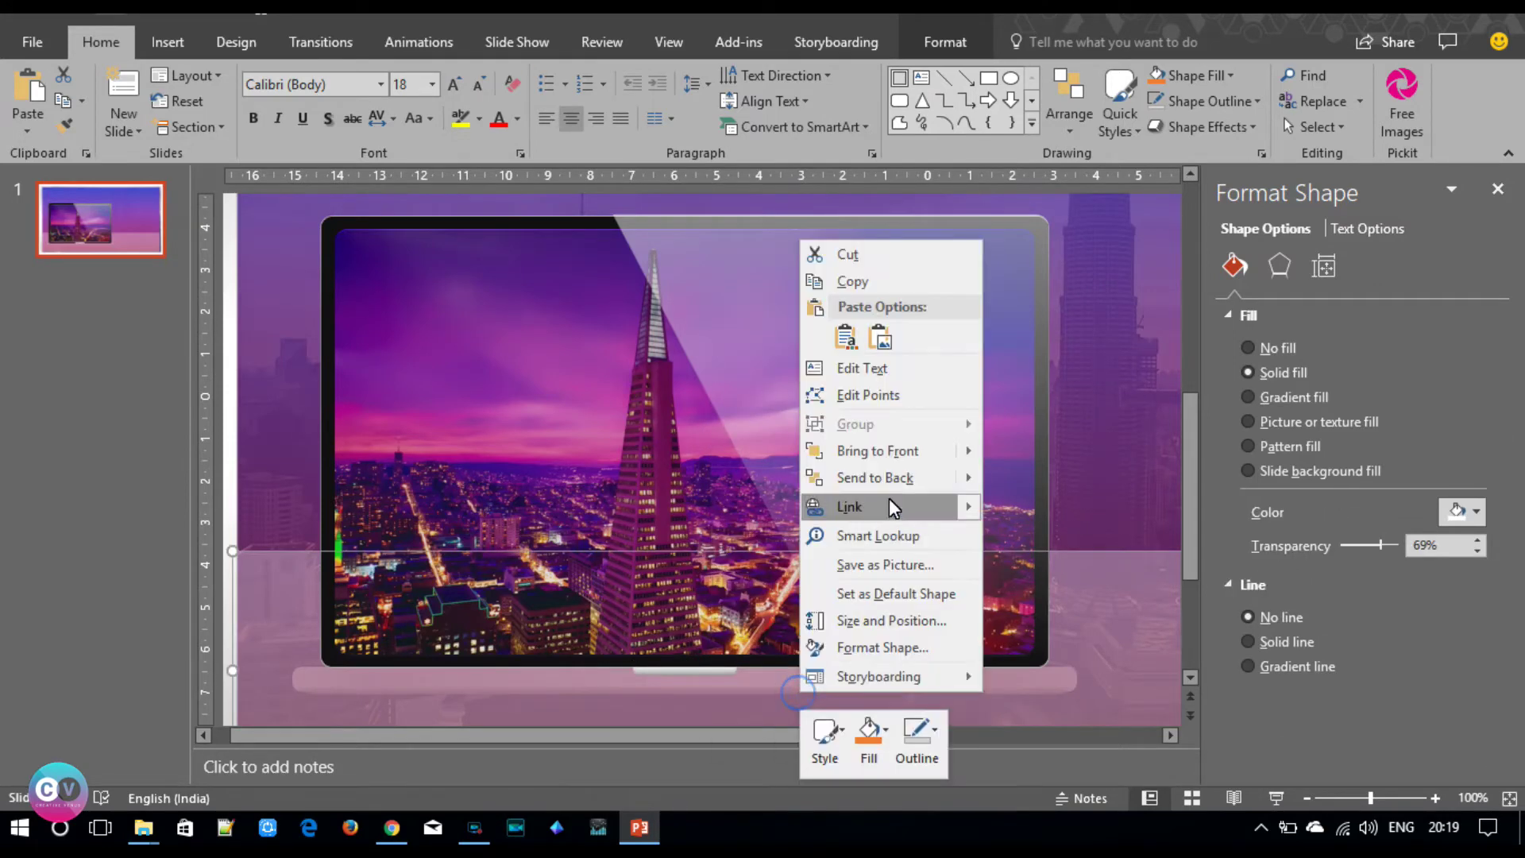
{"action": "left_click", "coordinate": [886, 480]}
{"action": "left_click", "coordinate": [833, 705]}
{"action": "right_click", "coordinate": [833, 706]}
{"action": "left_click", "coordinate": [894, 491]}
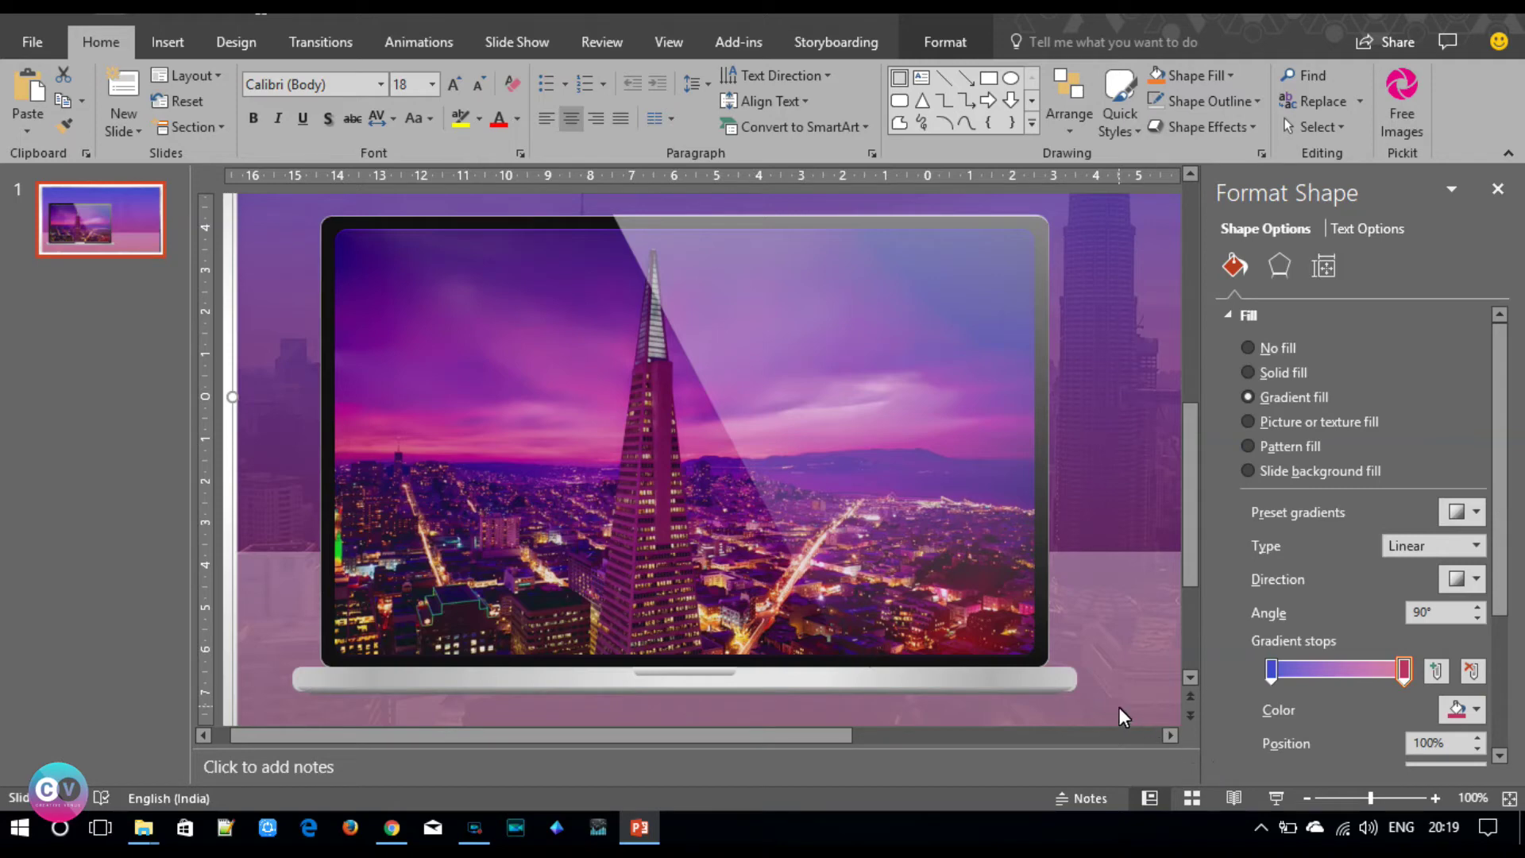
- Fit the slide in view and group the laptop and screen pictures
{"action": "left_click", "coordinate": [1344, 798]}
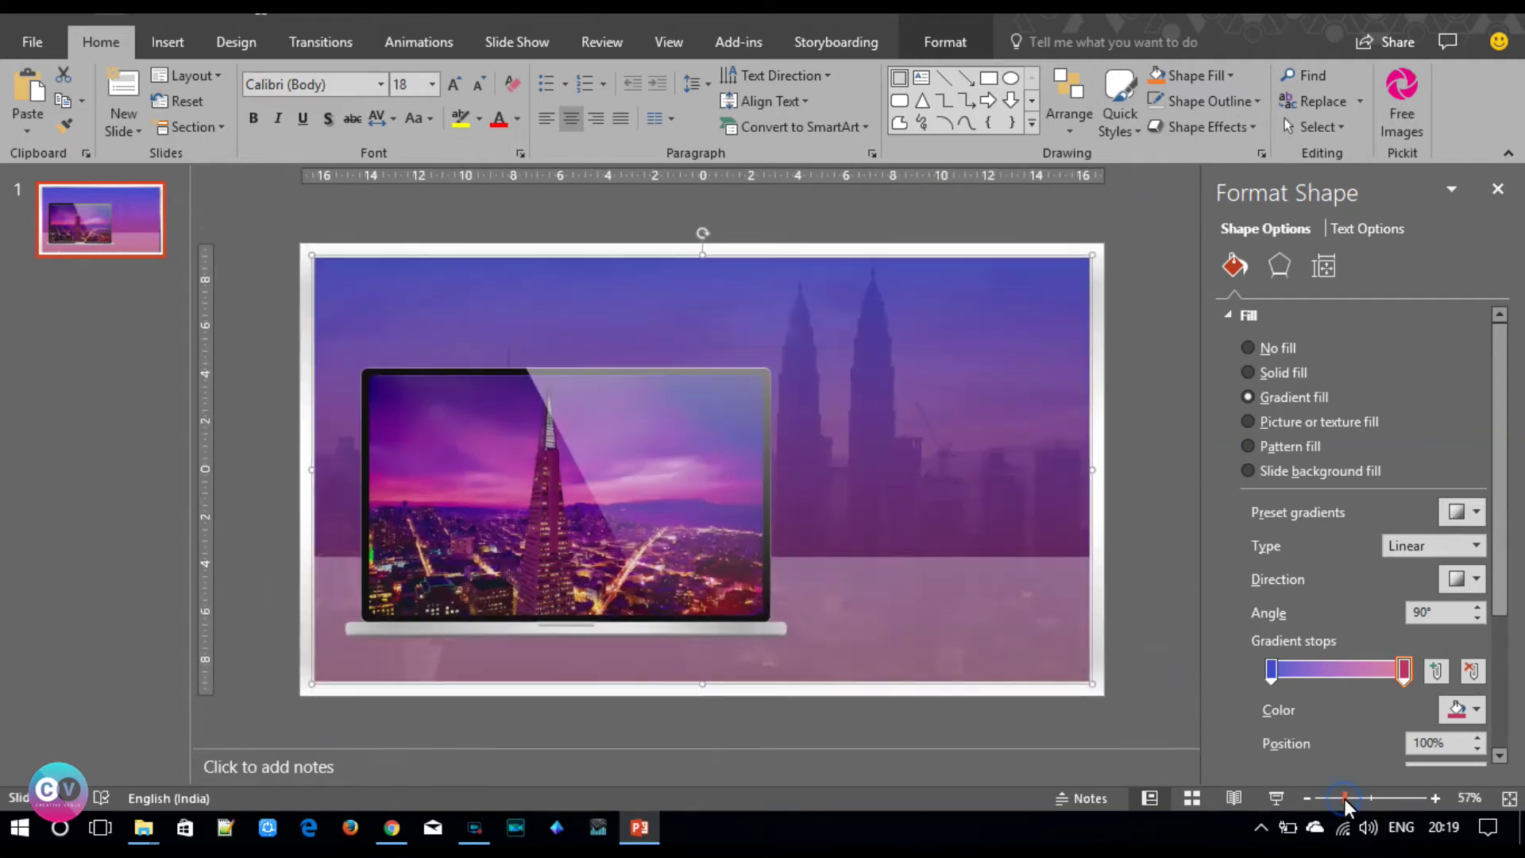
{"action": "left_click", "coordinate": [1166, 588]}
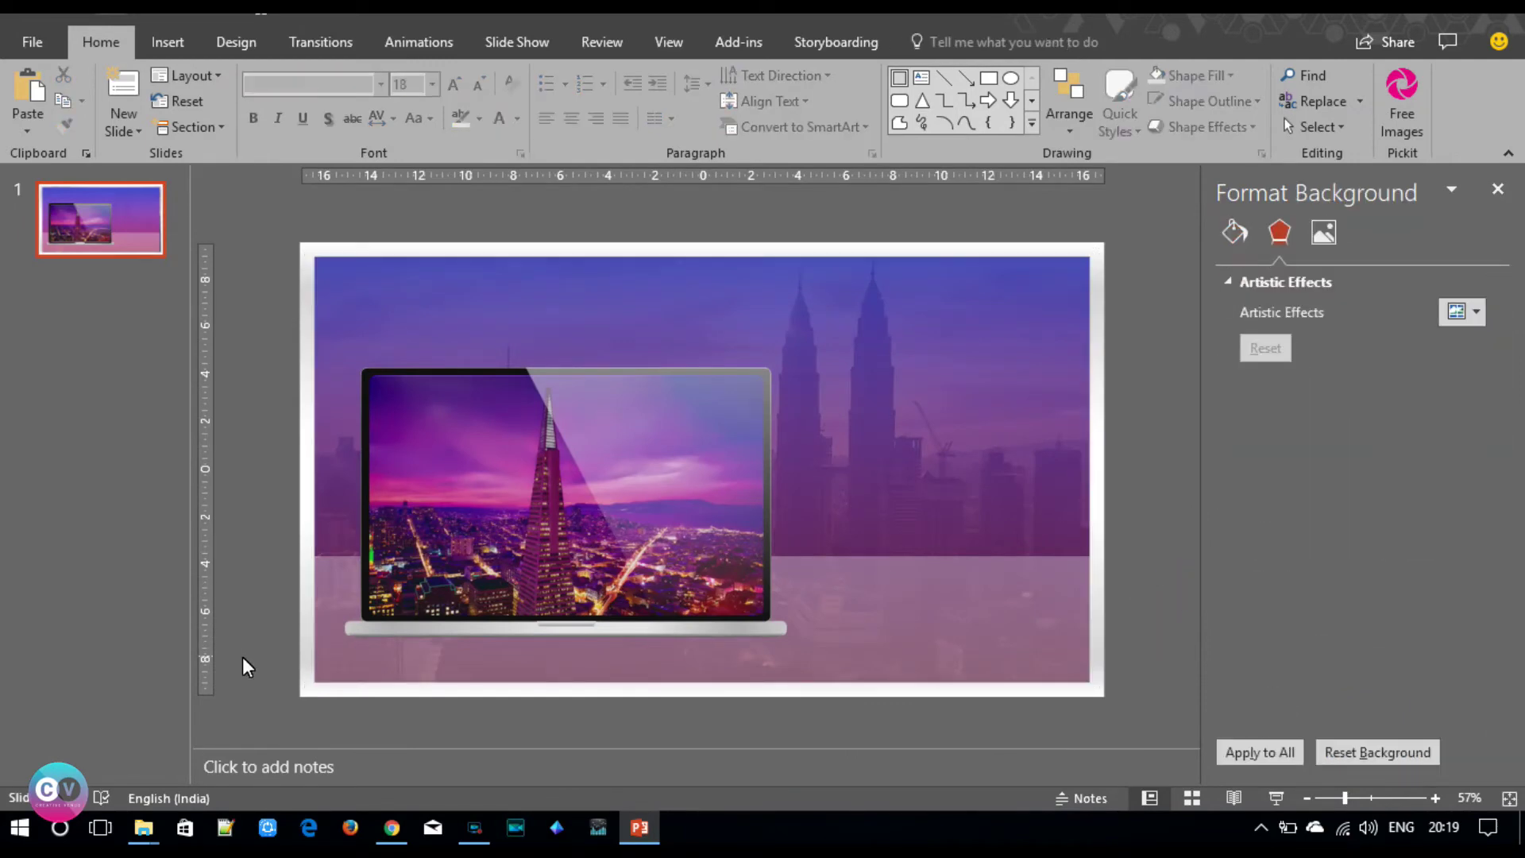
{"action": "left_click_drag", "start_coordinate": [242, 657], "coordinate": [1004, 266]}
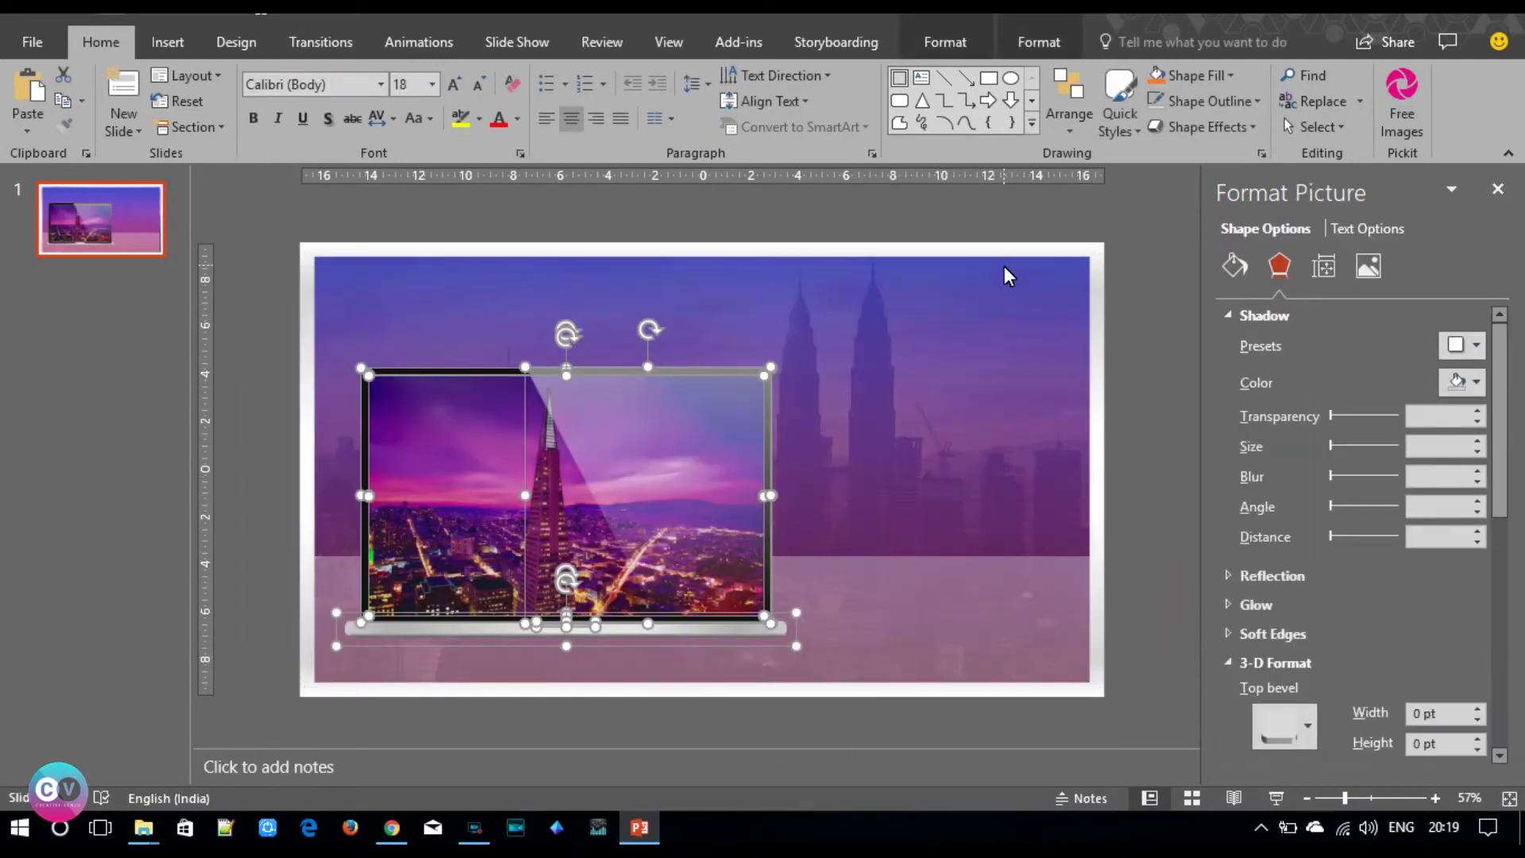
{"action": "key", "text": "ctrl+g"}
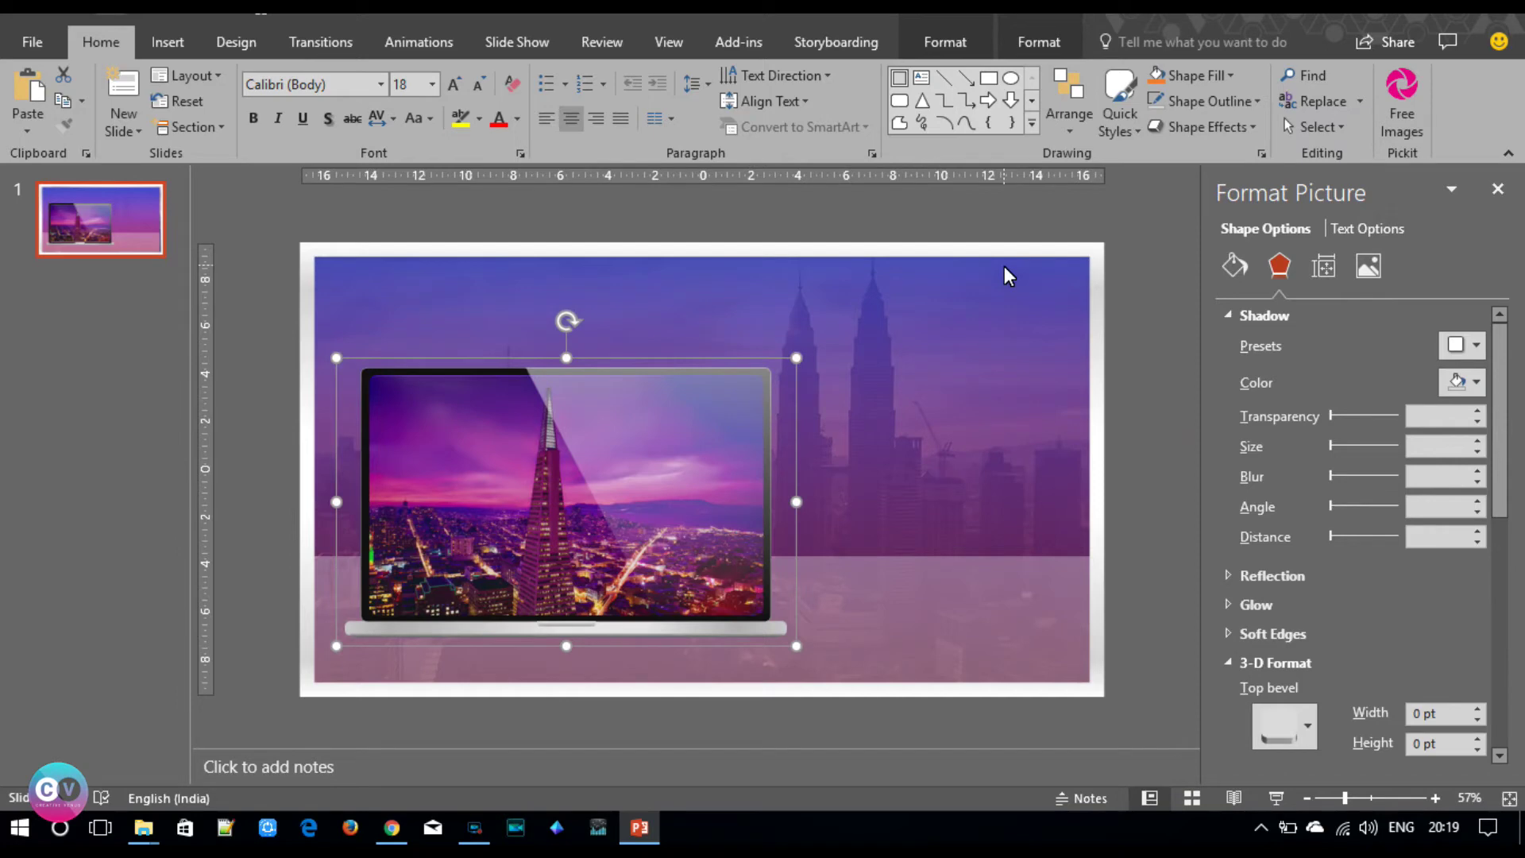
- Give the laptop group a shadow: 60% transparency, 97% size, 24 pt blur, 45° angle
{"action": "left_click", "coordinate": [1466, 345]}
{"action": "left_click", "coordinate": [1323, 508]}
{"action": "mouse_move", "coordinate": [1334, 476]}
{"action": "left_mouse_down"}
{"action": "mouse_move", "coordinate": [1355, 477]}
{"action": "mouse_move", "coordinate": [1361, 450]}
{"action": "left_mouse_up"}
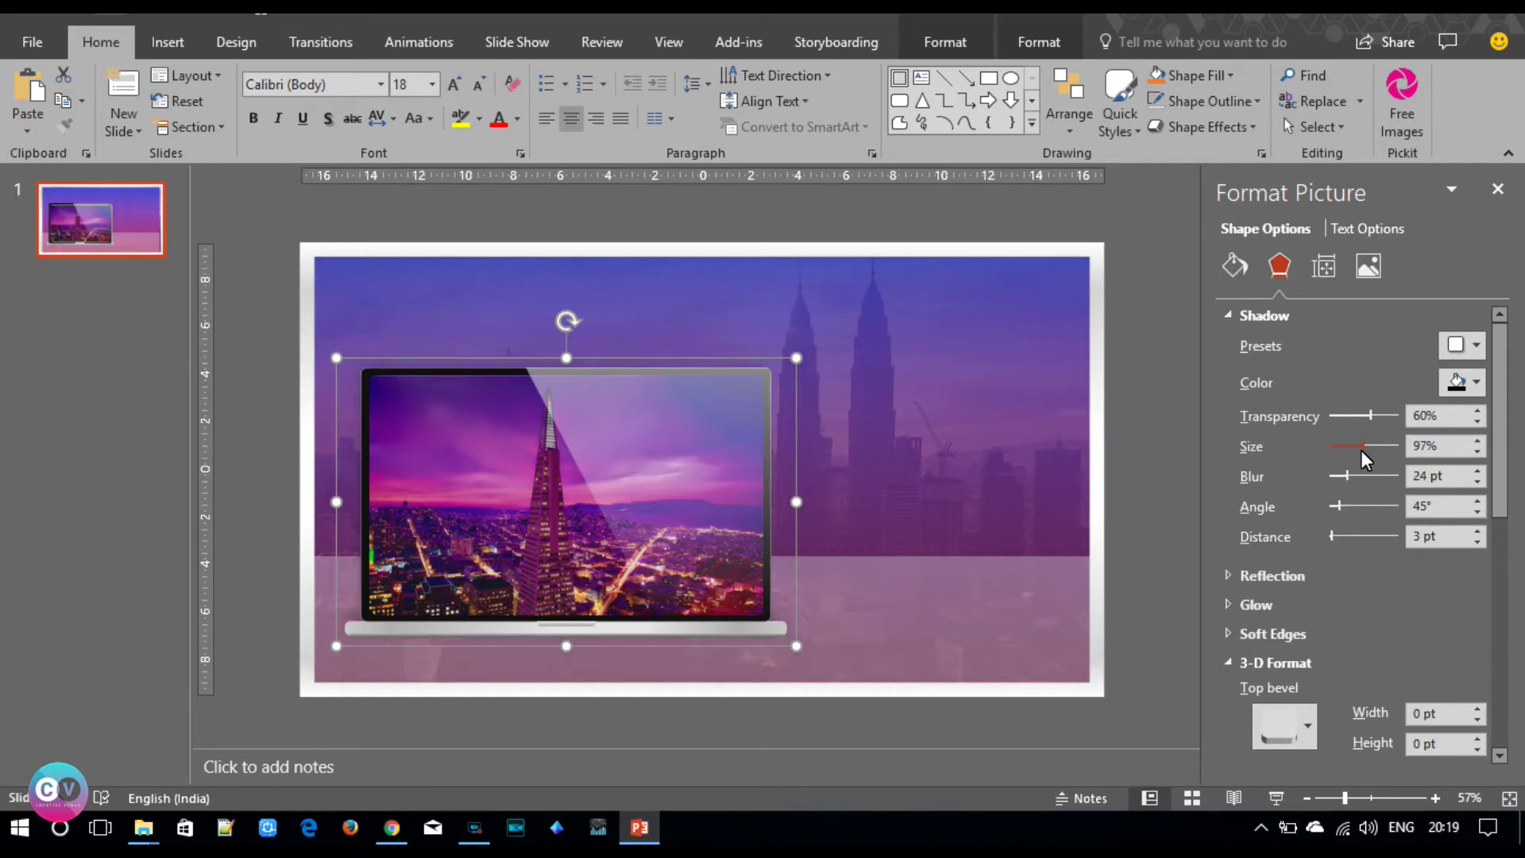
- Set the laptop's shadow to 100% size and 20 pt blur
{"action": "left_click", "coordinate": [1477, 442]}
{"action": "left_click", "coordinate": [1477, 442]}
{"action": "left_click", "coordinate": [1477, 442]}
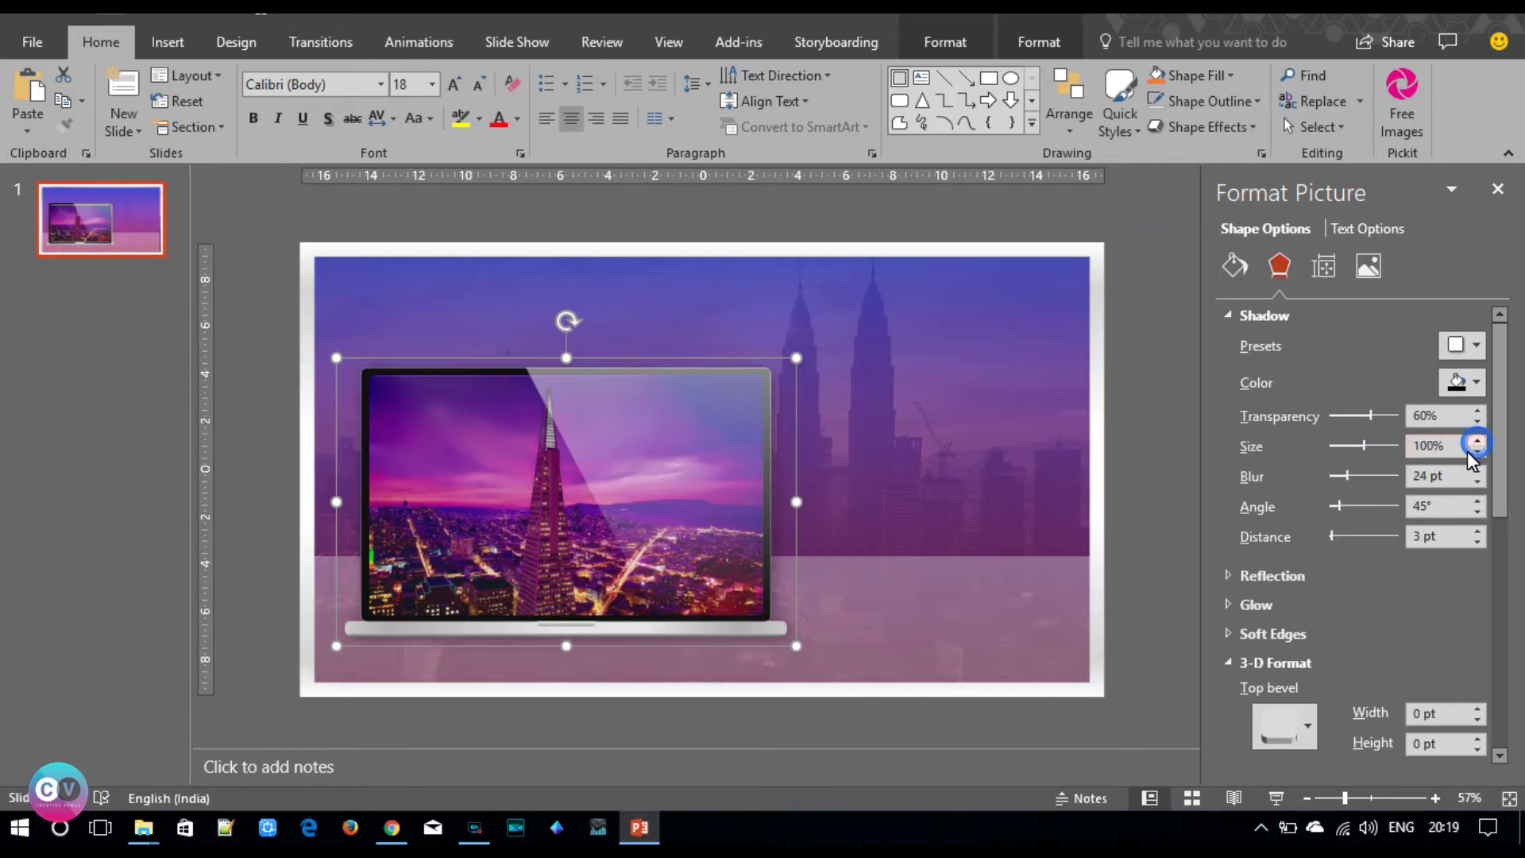
{"action": "left_click", "coordinate": [1476, 483]}
{"action": "left_click", "coordinate": [1476, 483]}
{"action": "left_click", "coordinate": [1477, 482]}
- Add a reflection beneath the laptop, shortened to 25% size
{"action": "left_click", "coordinate": [1273, 576]}
{"action": "left_click", "coordinate": [1460, 605]}
{"action": "left_click", "coordinate": [1328, 413]}
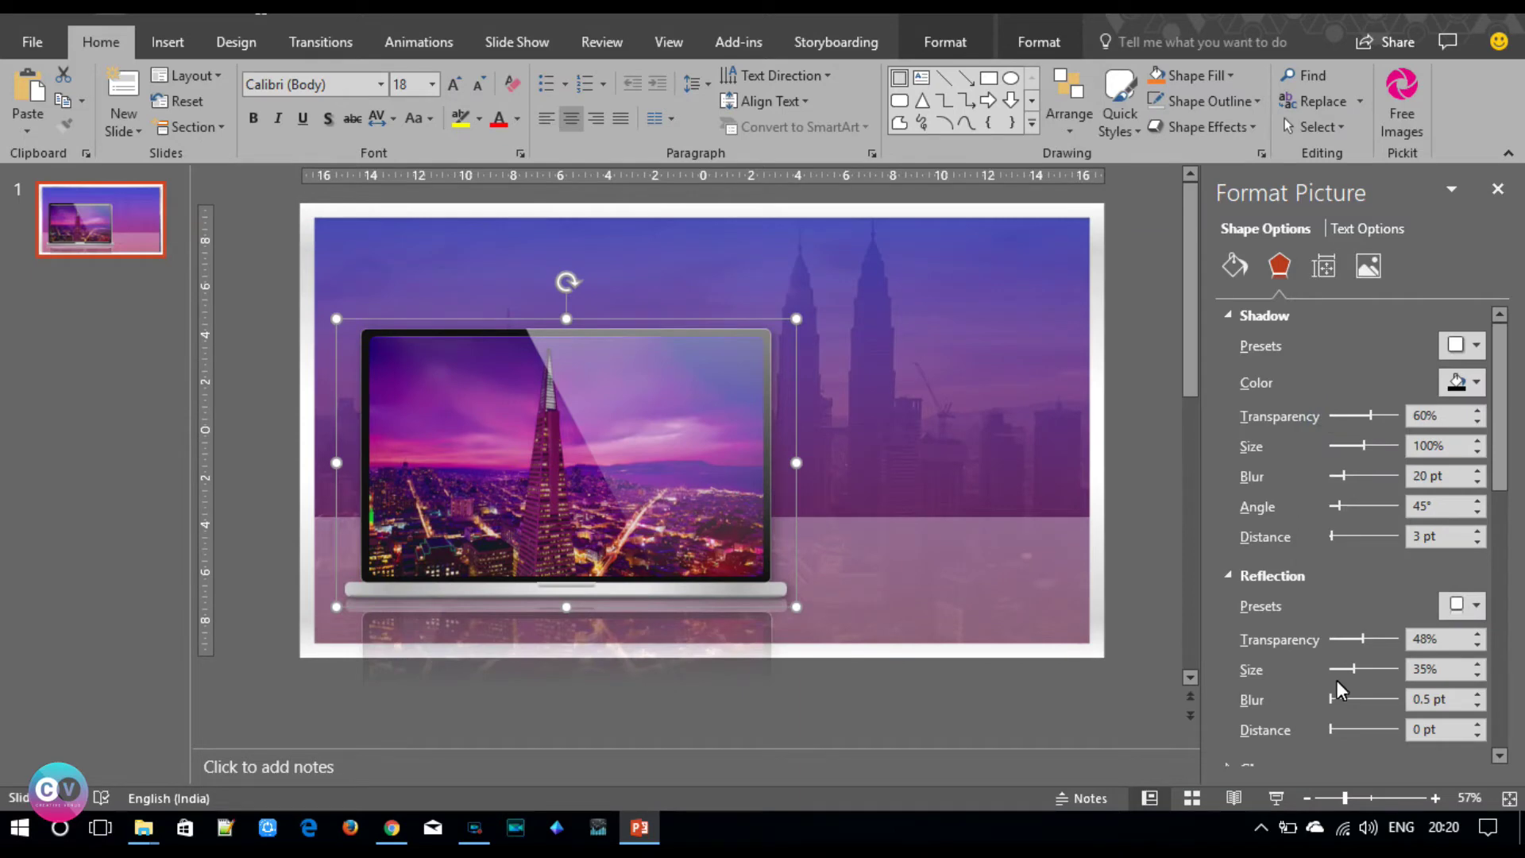
{"action": "left_click_drag", "start_coordinate": [1350, 668], "coordinate": [1337, 698]}
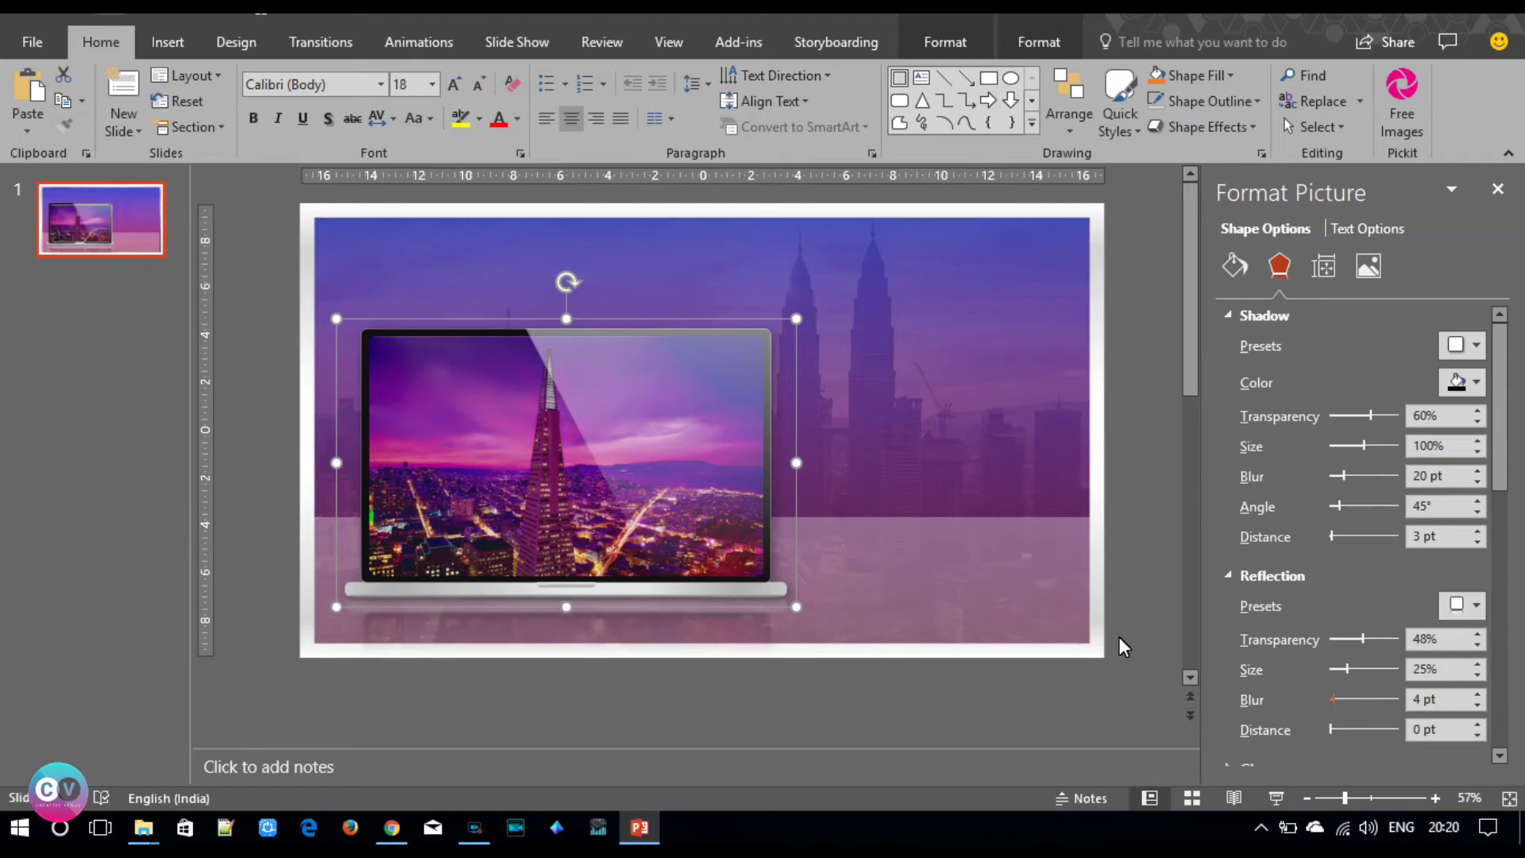
{"action": "left_click", "coordinate": [994, 600]}
{"action": "left_click", "coordinate": [1236, 270]}
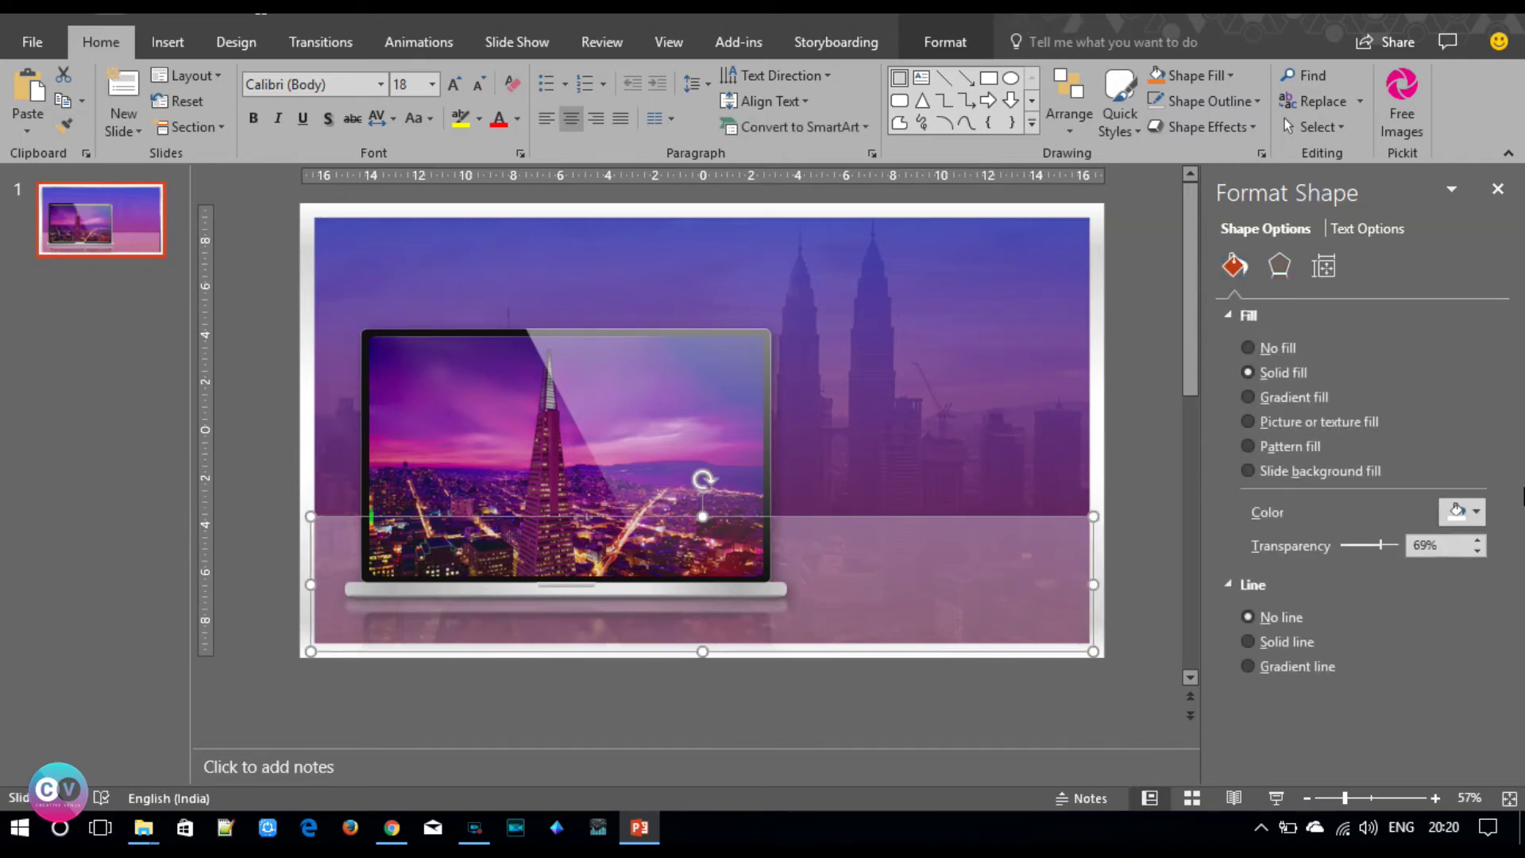
- Give the floor rectangle a gradient fill with white gradient stops
{"action": "left_click", "coordinate": [1302, 398]}
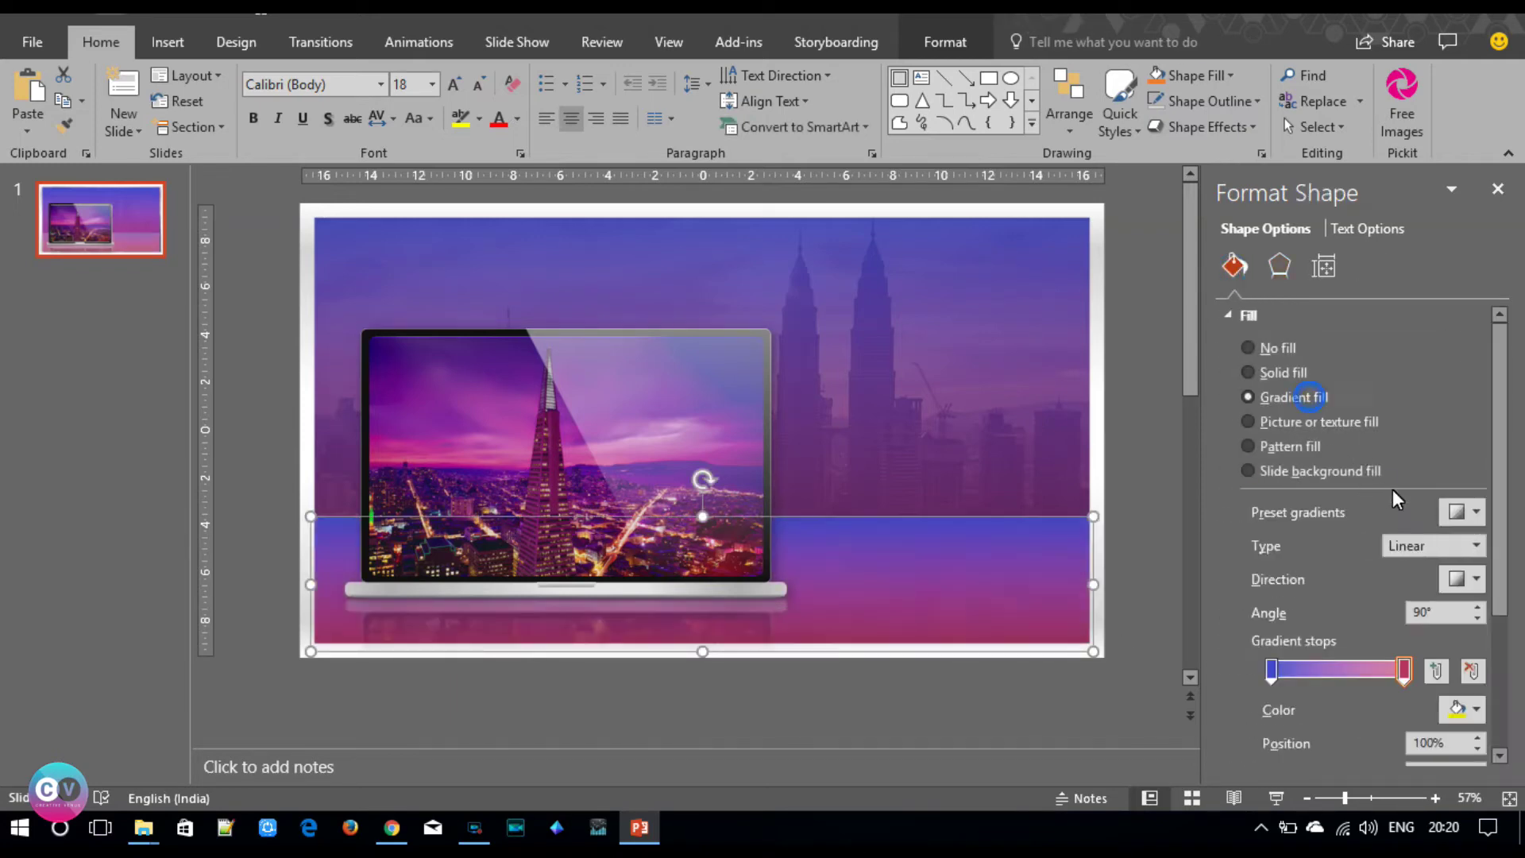
{"action": "left_click", "coordinate": [1471, 707]}
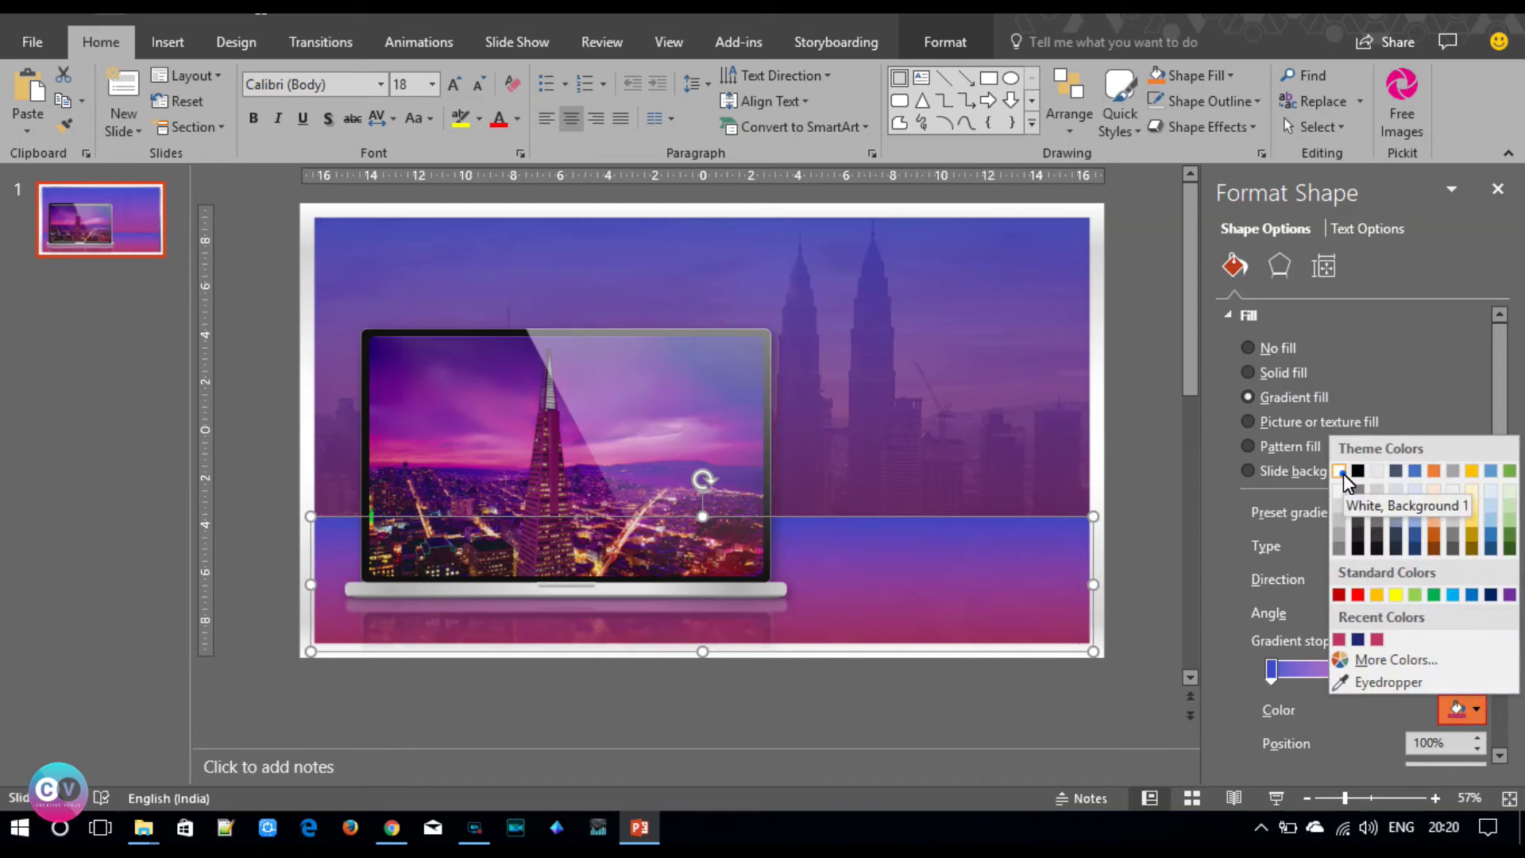
{"action": "left_click", "coordinate": [1341, 472]}
{"action": "left_click", "coordinate": [1270, 673]}
{"action": "left_click", "coordinate": [1471, 709]}
{"action": "left_click", "coordinate": [1339, 470]}
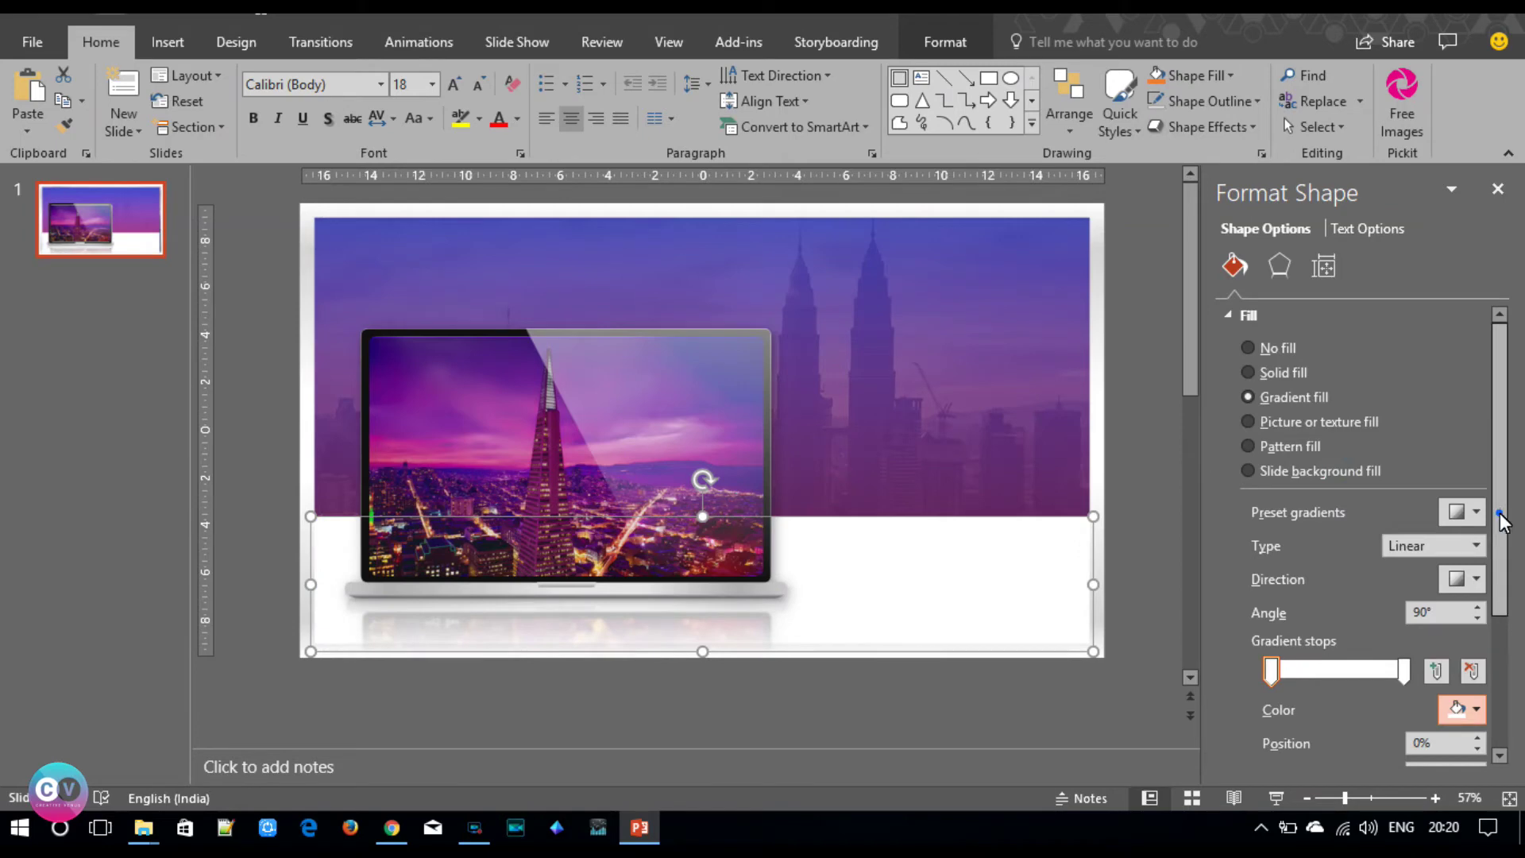
- Make the left gradient stop fully transparent and the end stop 16% transparent
{"action": "scroll", "coordinate": [1500, 516], "scroll_direction": "down", "scroll_amount": 3}
{"action": "left_click_drag", "start_coordinate": [1354, 565], "coordinate": [1404, 569]}
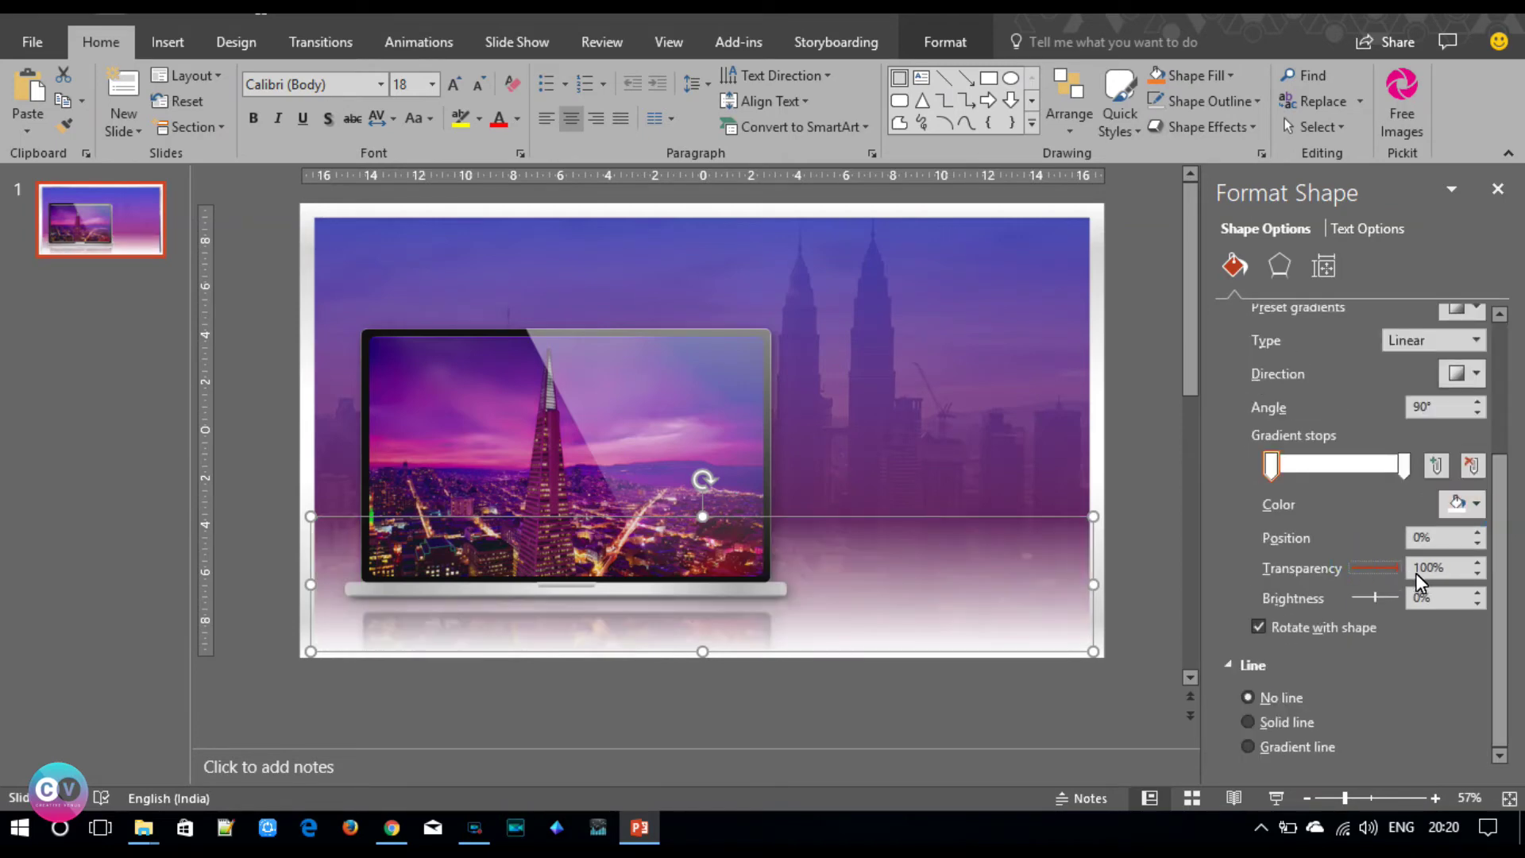
{"action": "left_click", "coordinate": [1404, 474]}
{"action": "left_click_drag", "start_coordinate": [1347, 569], "coordinate": [1357, 570]}
{"action": "left_click", "coordinate": [1155, 568]}
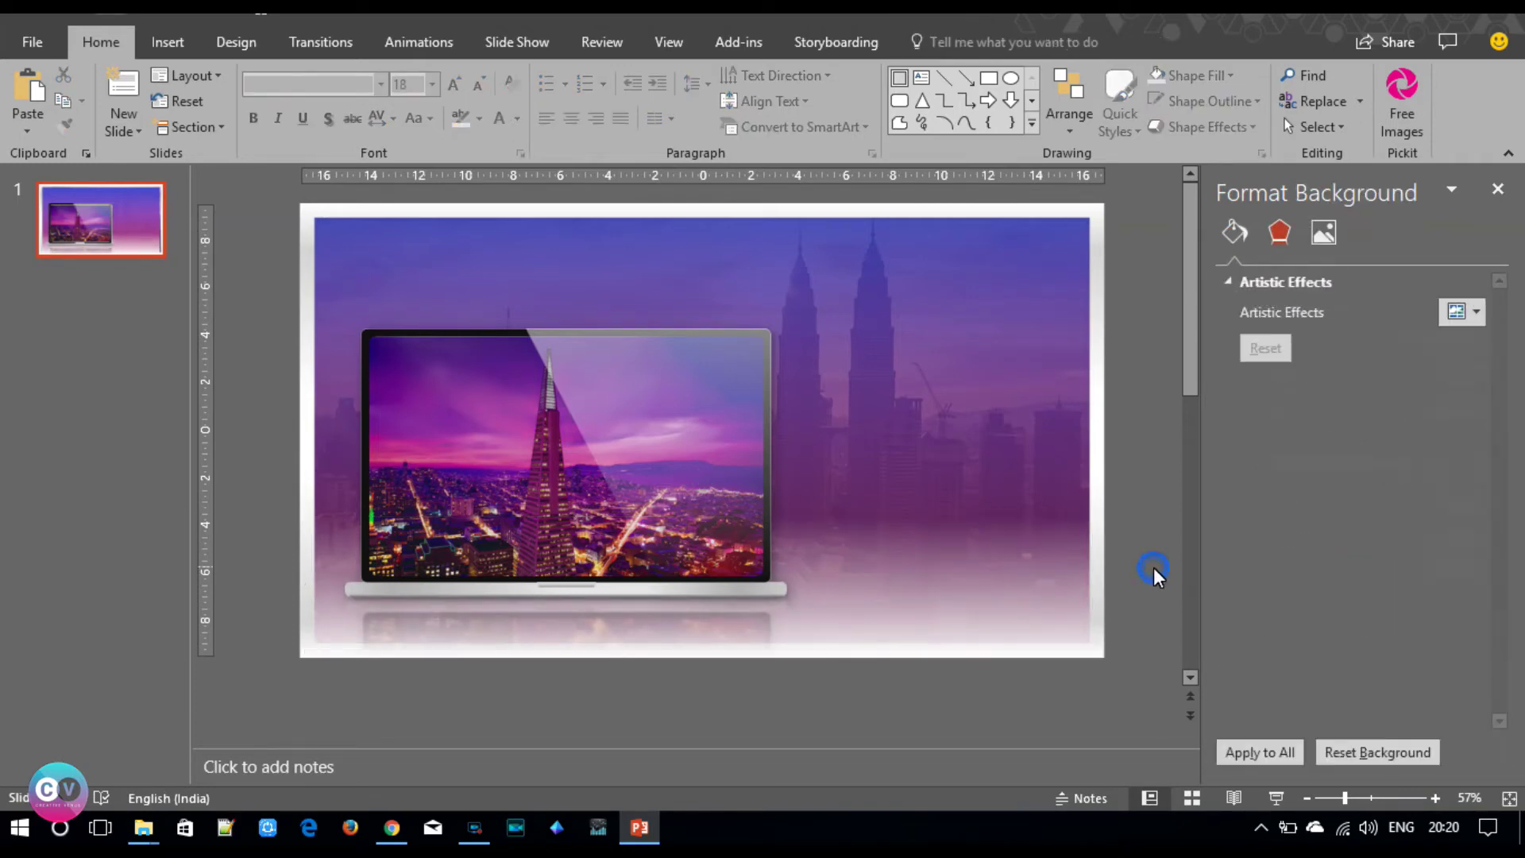
{"action": "left_click", "coordinate": [1017, 627]}
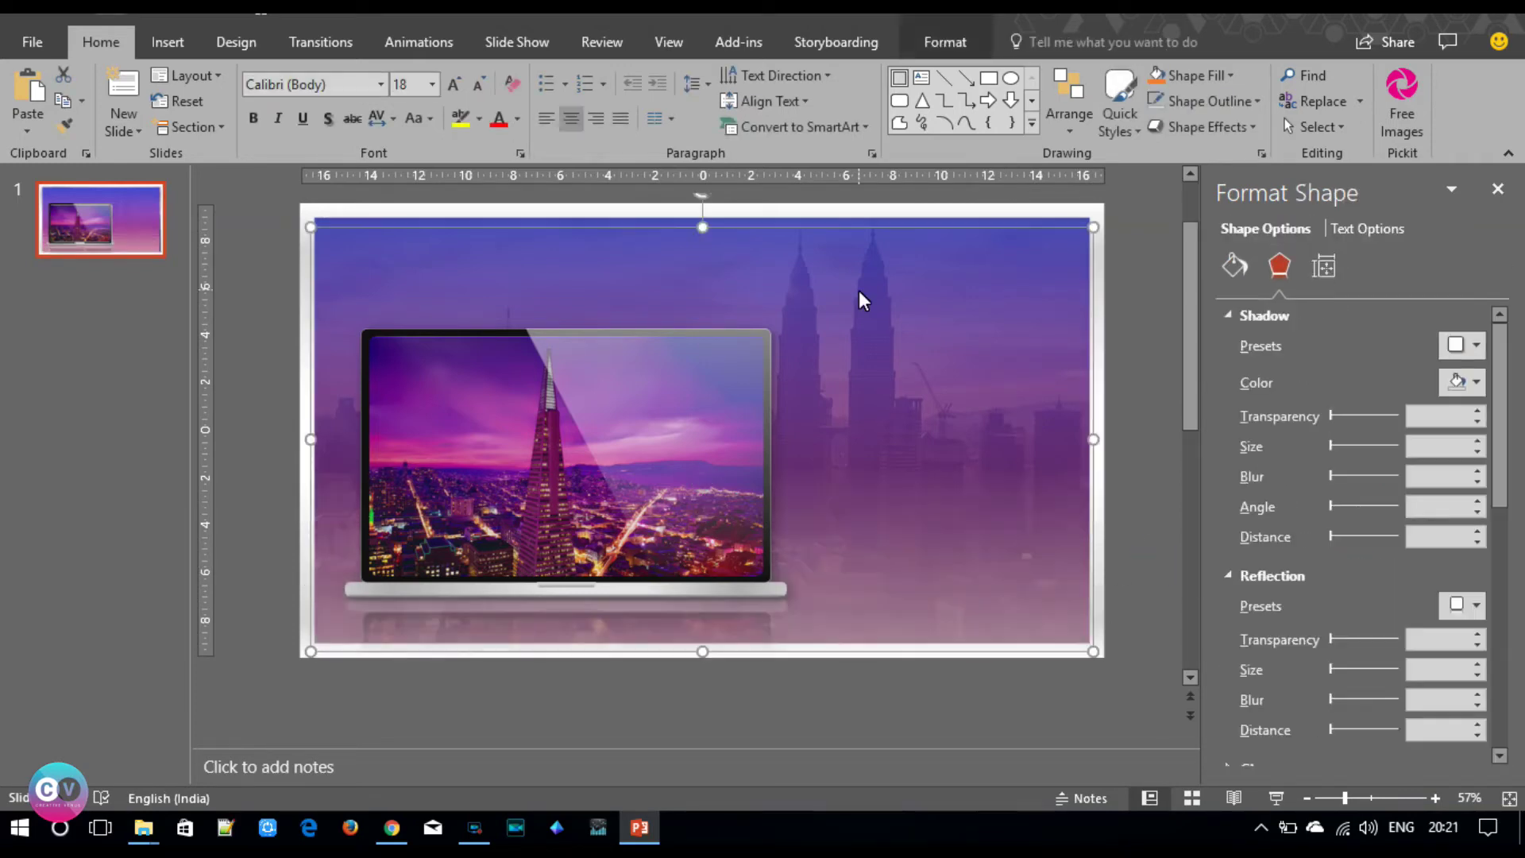
- Raise the purple overlay's first gradient stop to 54% transparency
{"action": "left_click", "coordinate": [737, 245]}
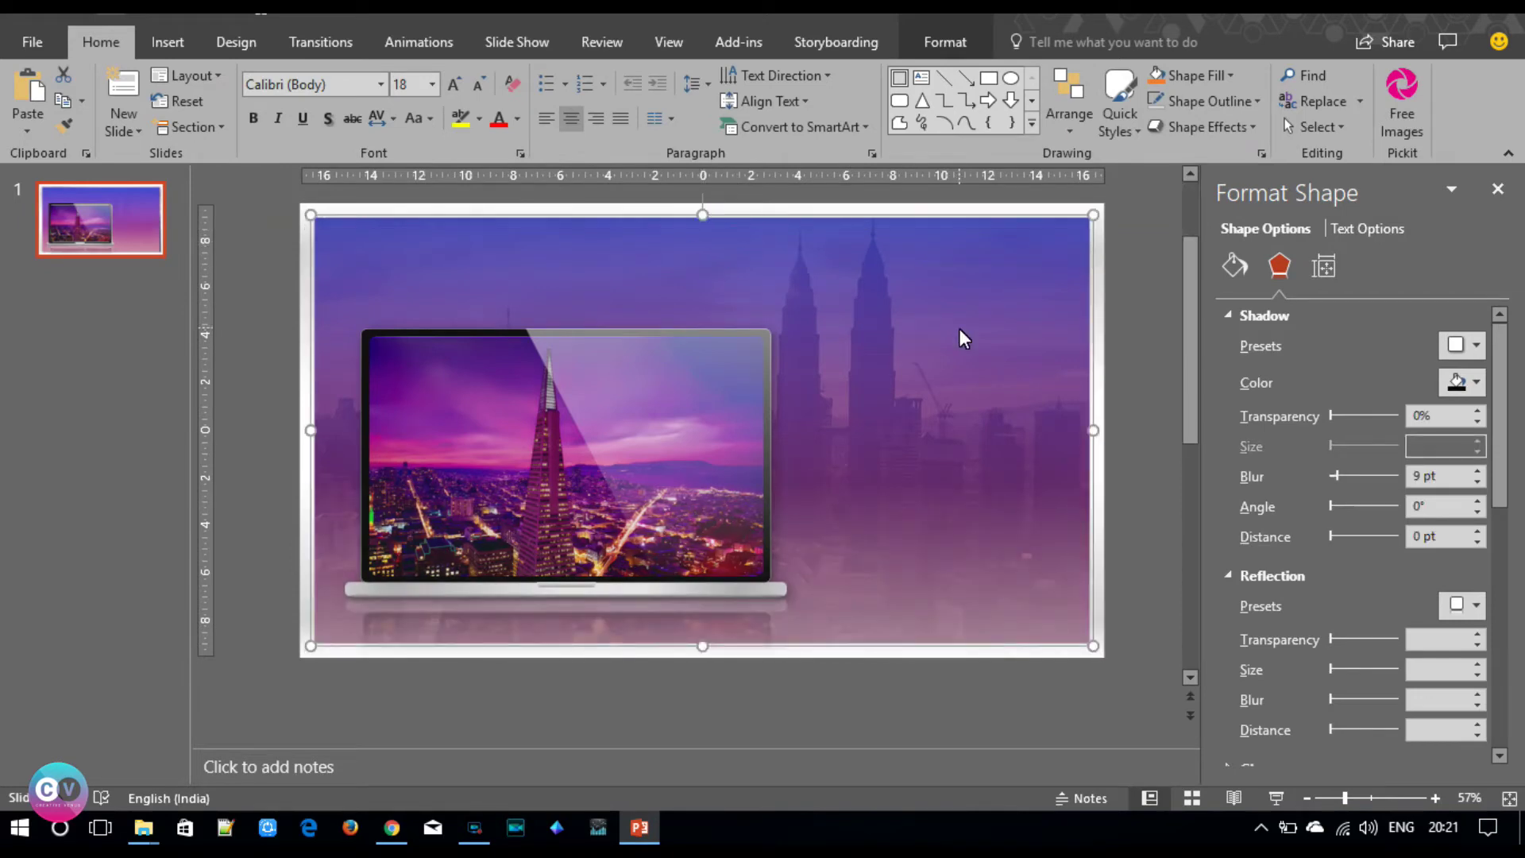
{"action": "left_click", "coordinate": [1234, 266]}
{"action": "left_click", "coordinate": [1272, 681]}
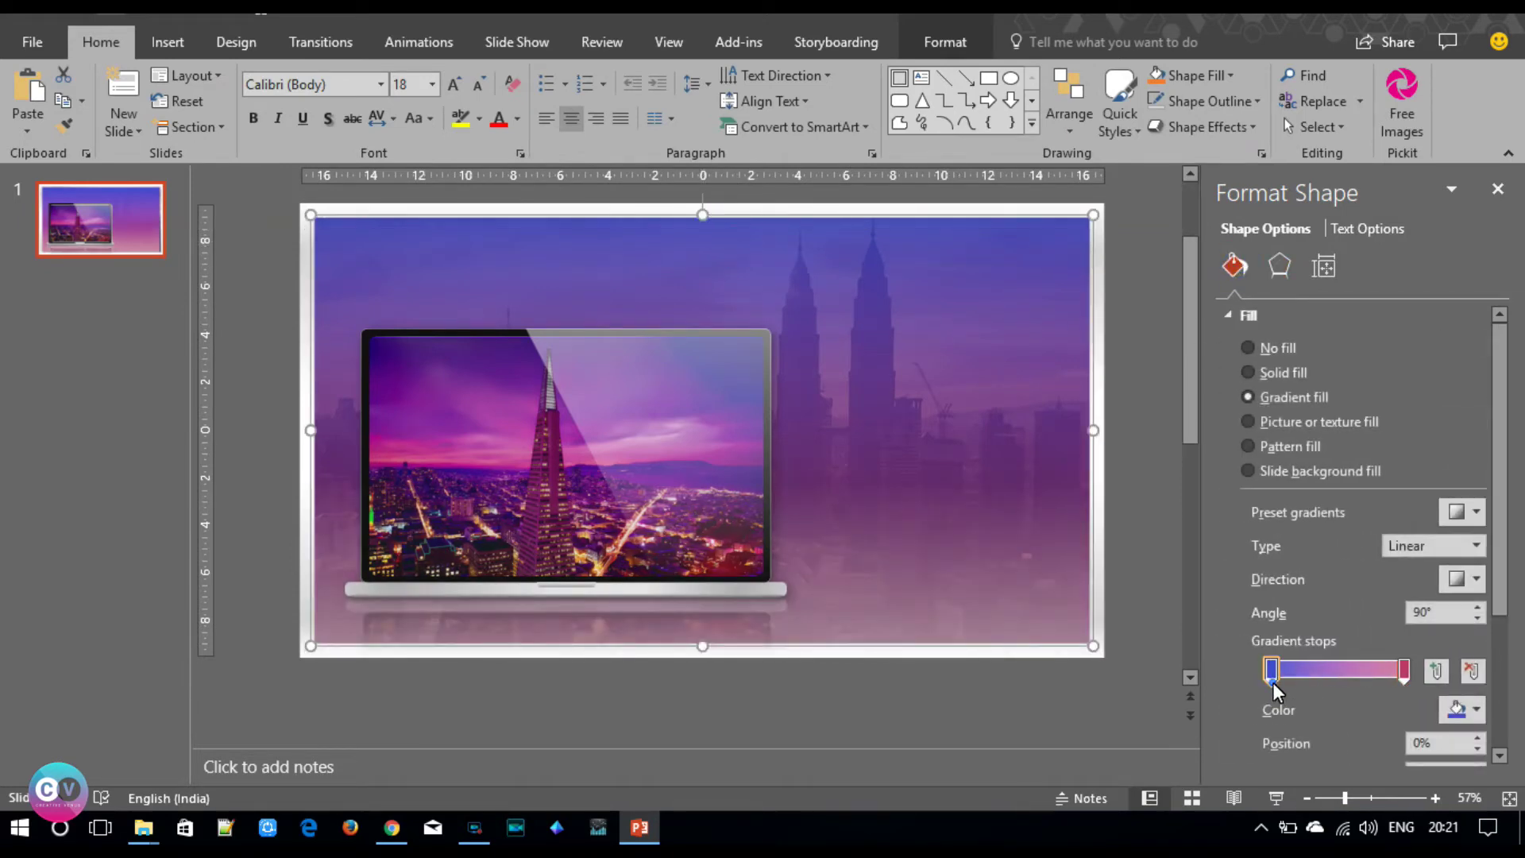
{"action": "scroll", "coordinate": [1501, 636], "scroll_direction": "down", "scroll_amount": 3}
{"action": "mouse_move", "coordinate": [1355, 656]}
{"action": "left_mouse_down"}
{"action": "mouse_move", "coordinate": [1387, 669]}
{"action": "mouse_move", "coordinate": [1374, 665]}
{"action": "left_mouse_up"}
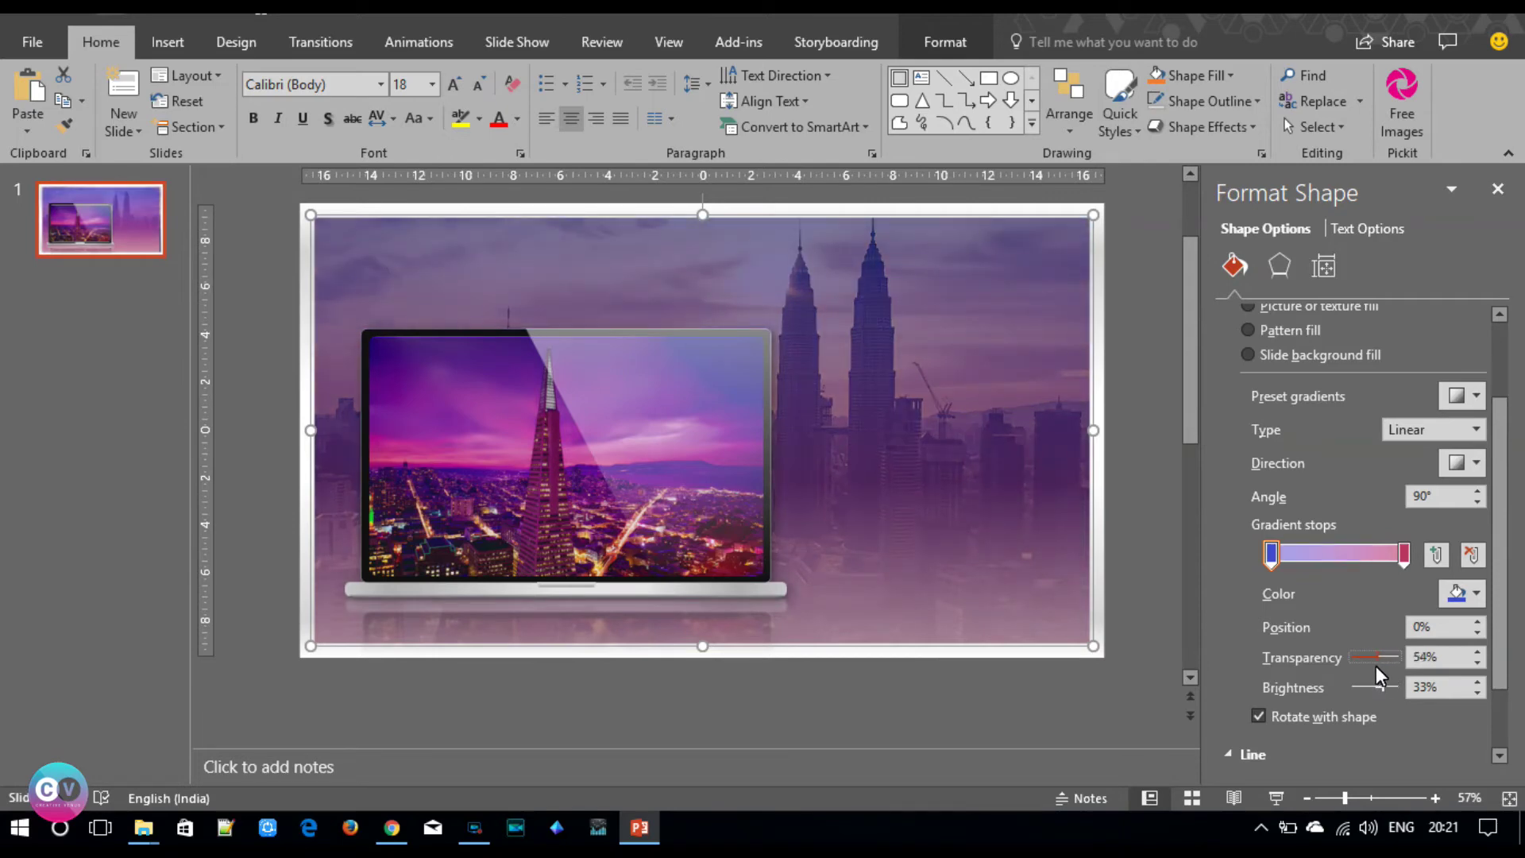
{"action": "left_click", "coordinate": [1147, 463]}
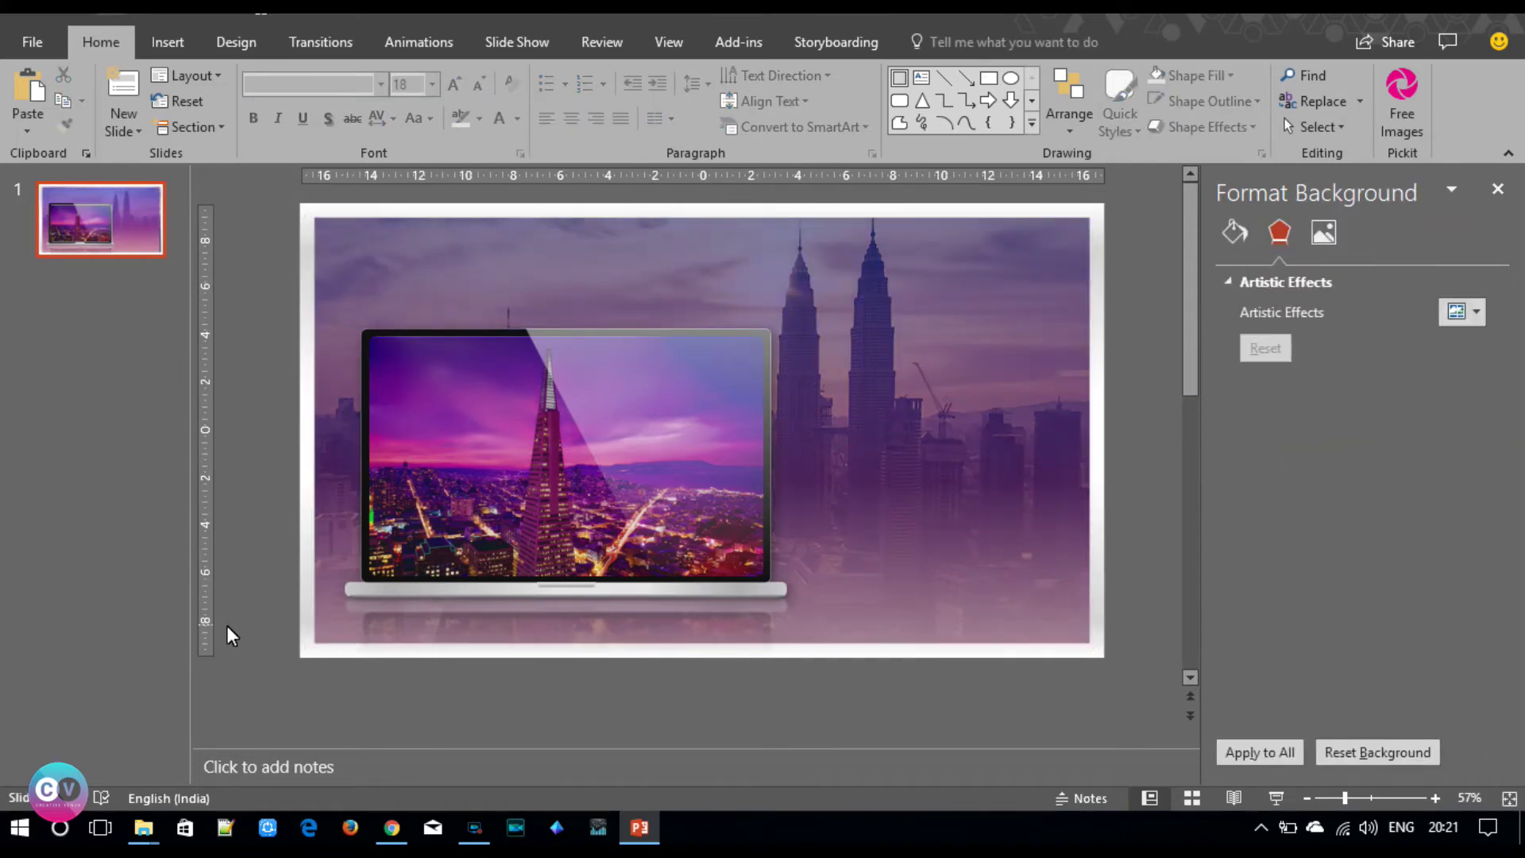
{"action": "left_click_drag", "start_coordinate": [235, 644], "coordinate": [986, 310]}
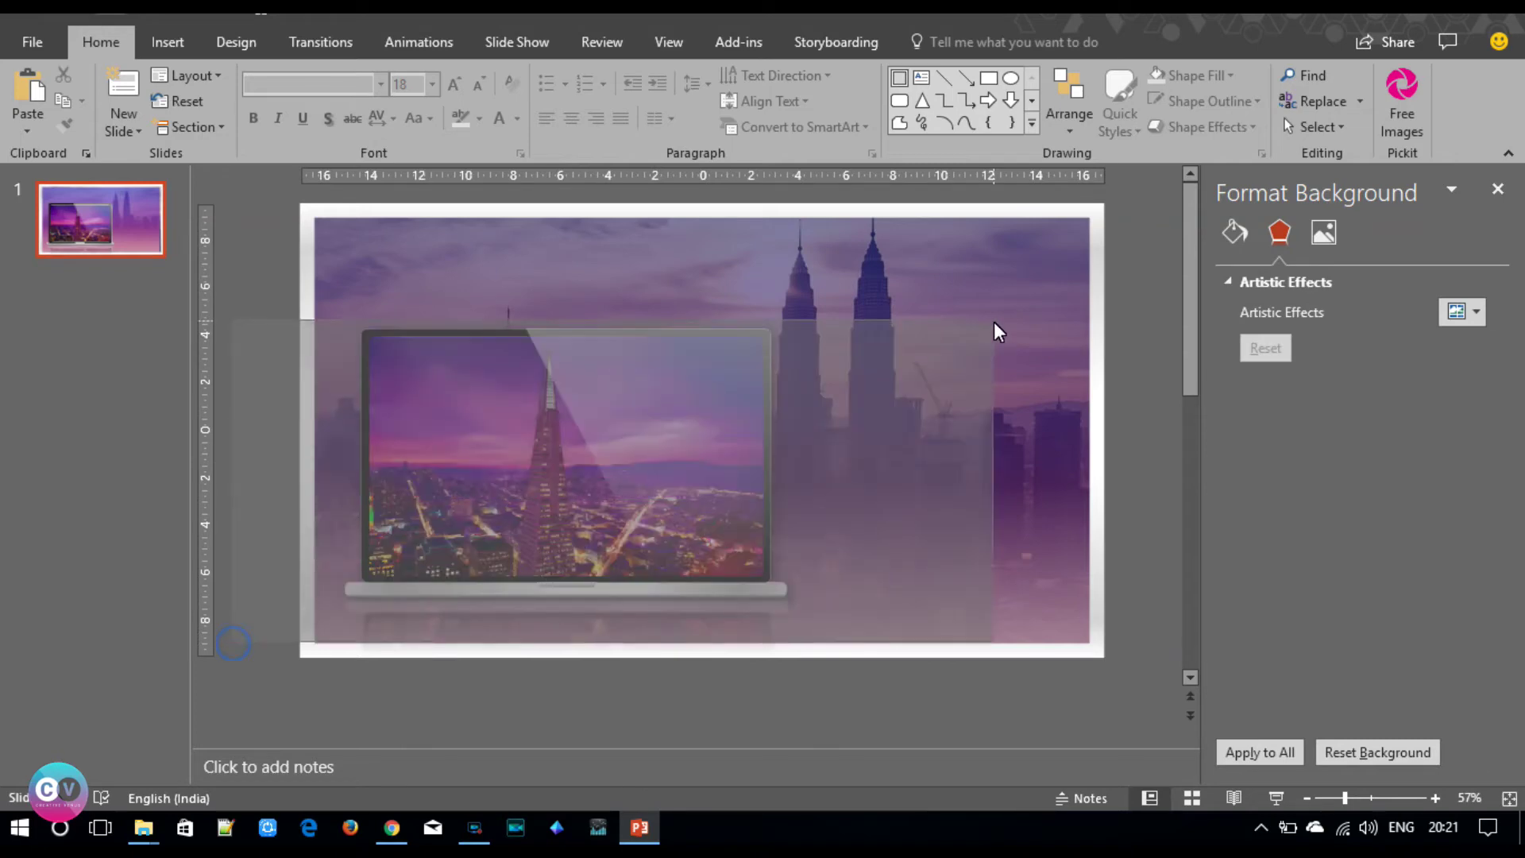
- Shrink the laptop picture from its corner and nudge it slightly lower
{"action": "left_click_drag", "start_coordinate": [796, 607], "coordinate": [727, 562]}
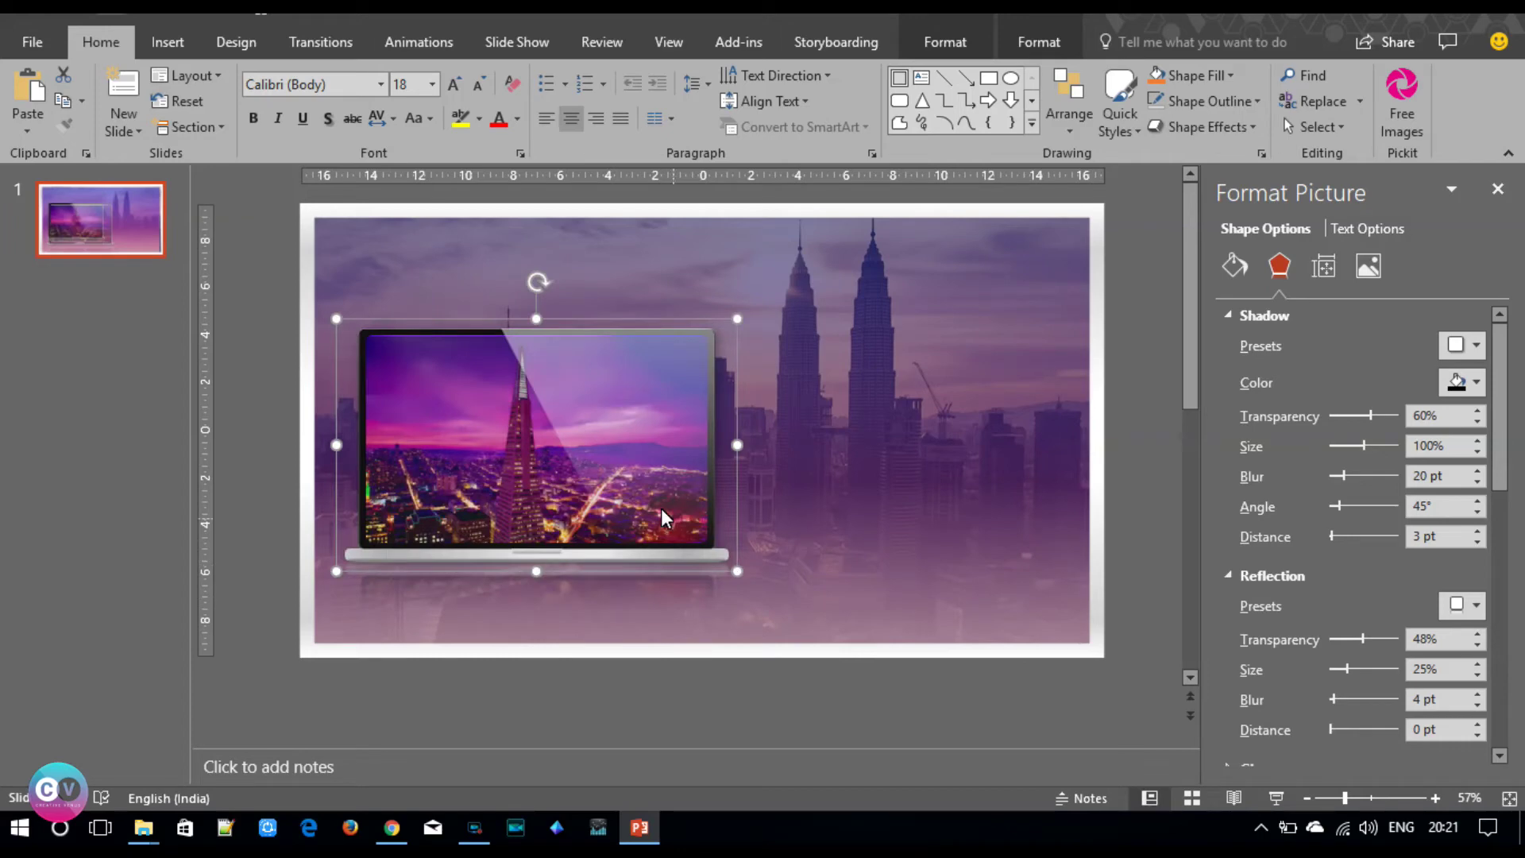
{"action": "left_click_drag", "start_coordinate": [619, 461], "coordinate": [626, 484]}
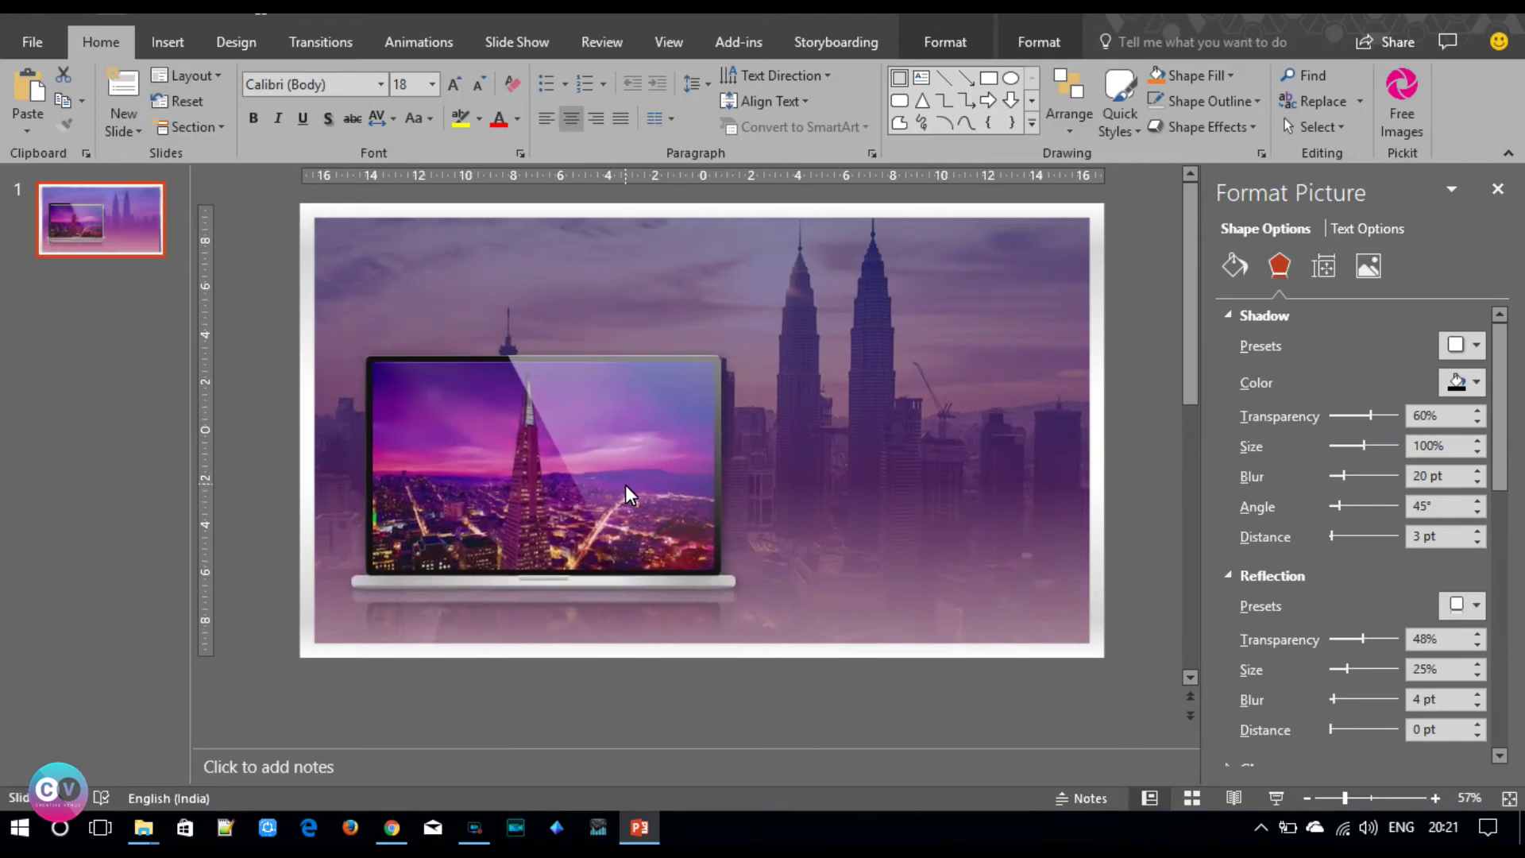
{"action": "left_click", "coordinate": [261, 440]}
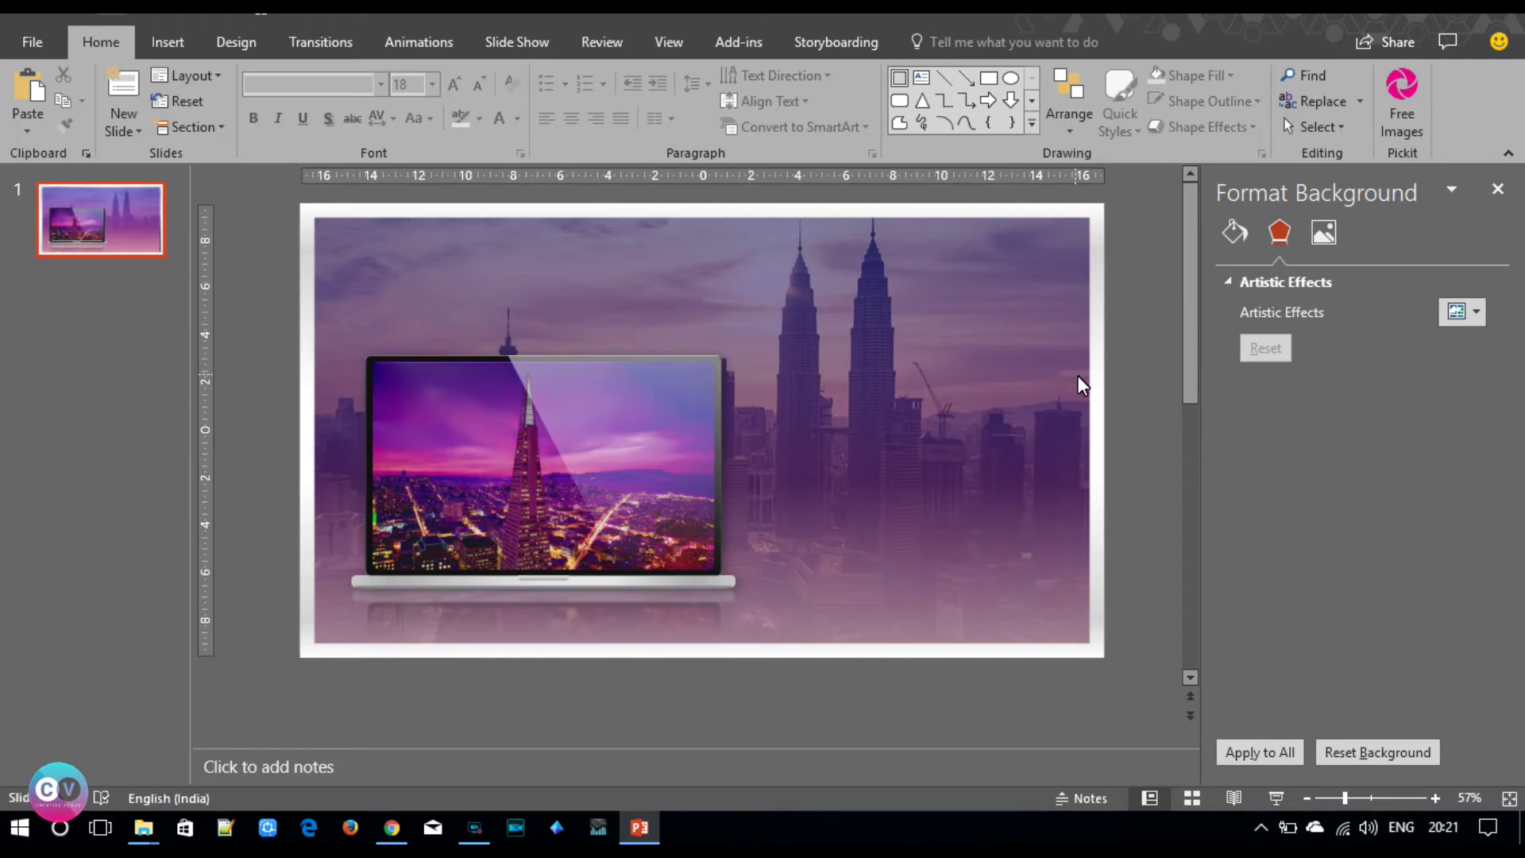
- Pull the full-slide overlay's top edge downward
{"action": "left_click", "coordinate": [1010, 539]}
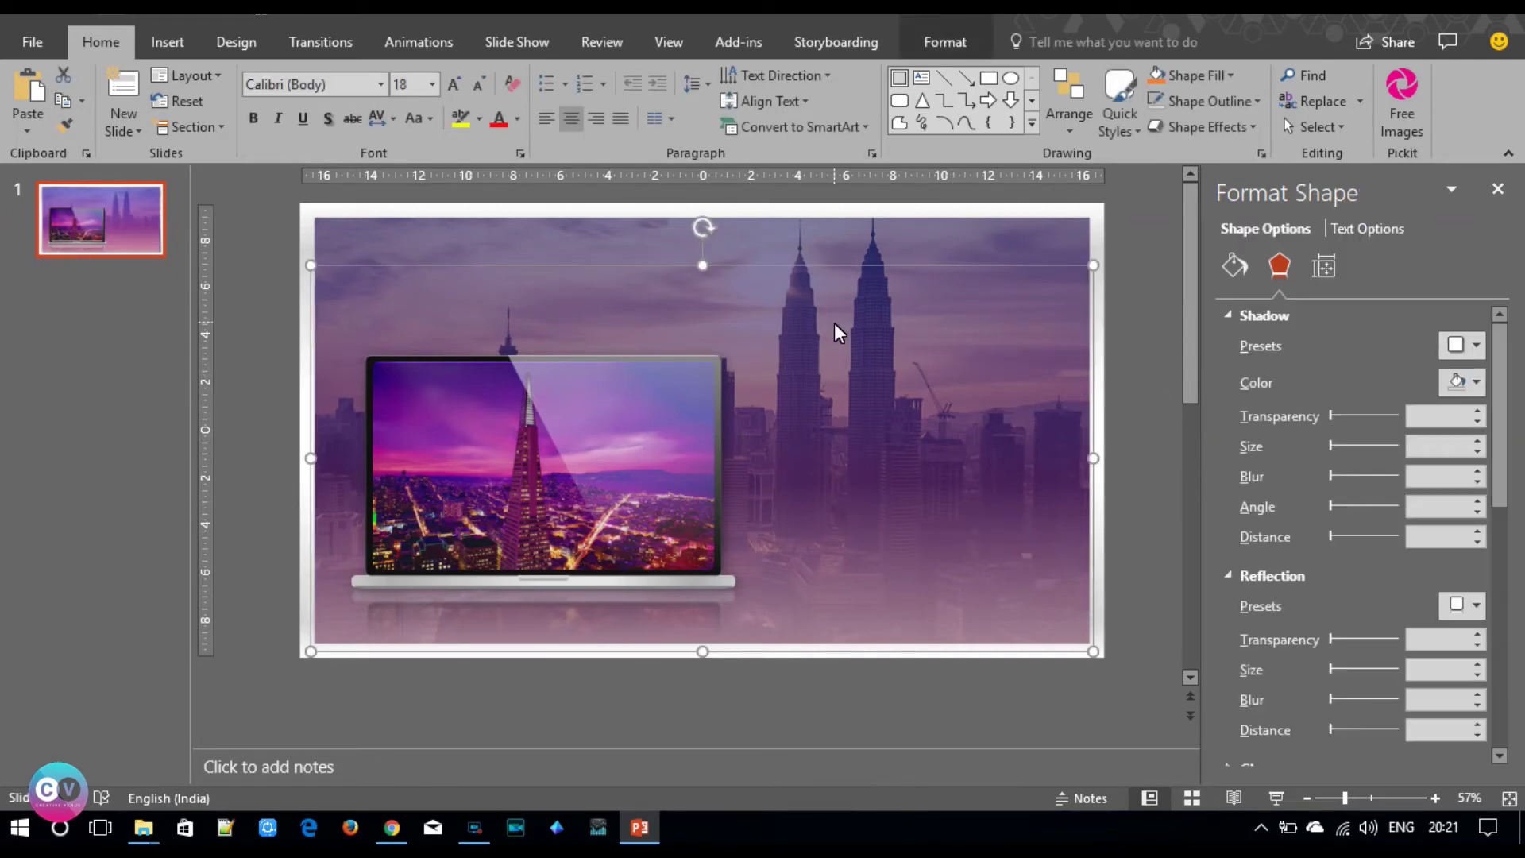
{"action": "mouse_move", "coordinate": [702, 266]}
{"action": "left_mouse_down"}
{"action": "mouse_move", "coordinate": [732, 545]}
{"action": "mouse_move", "coordinate": [731, 387]}
{"action": "left_mouse_up"}
{"action": "left_click", "coordinate": [1153, 425]}
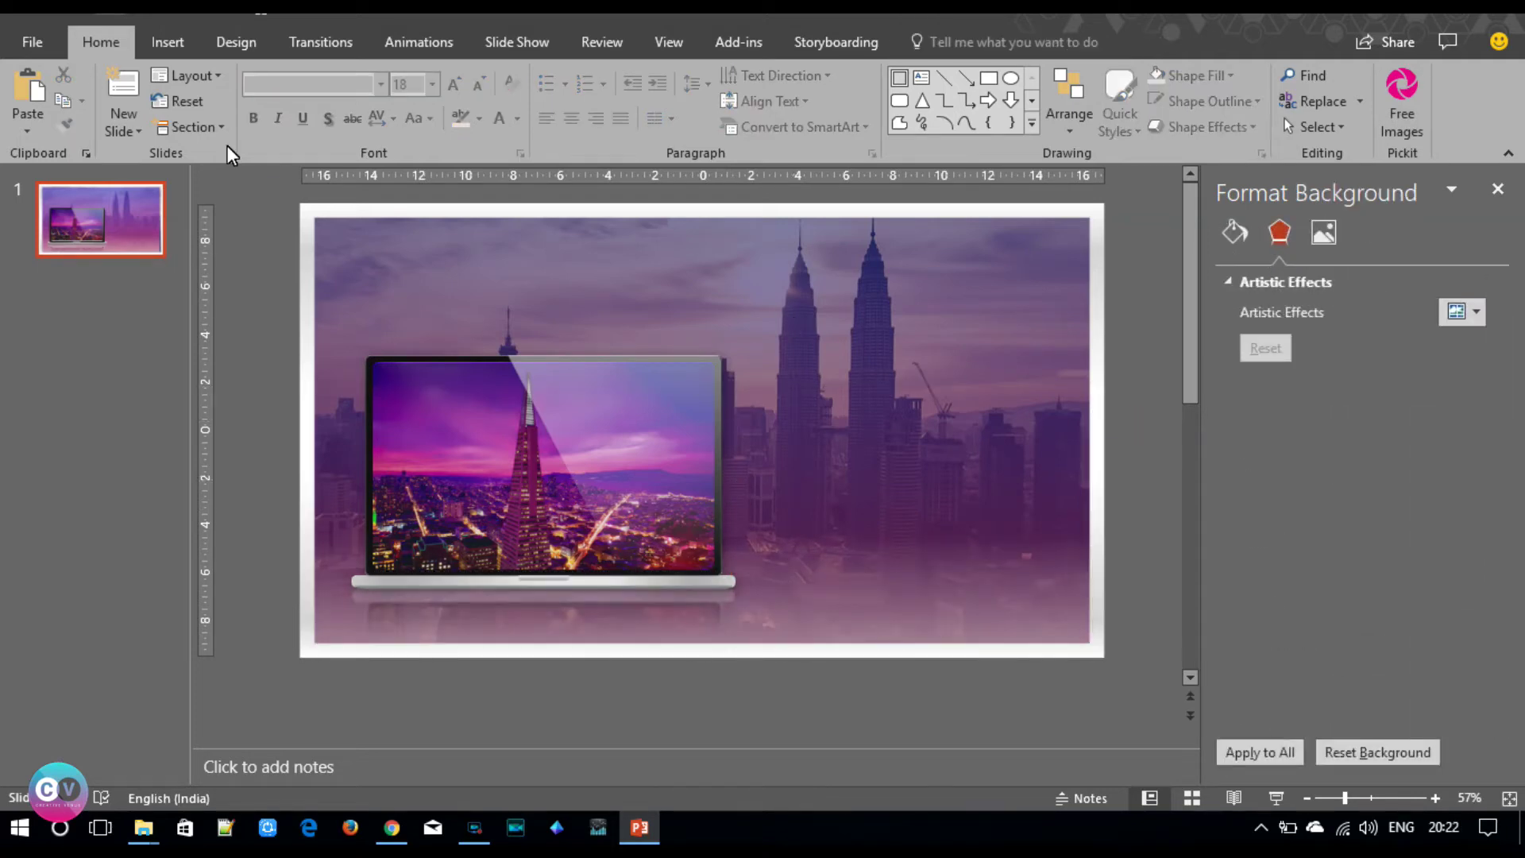
{"action": "left_click", "coordinate": [149, 36]}
- Draw a wide rectangle bar across the slide's middle
{"action": "left_click", "coordinate": [375, 128]}
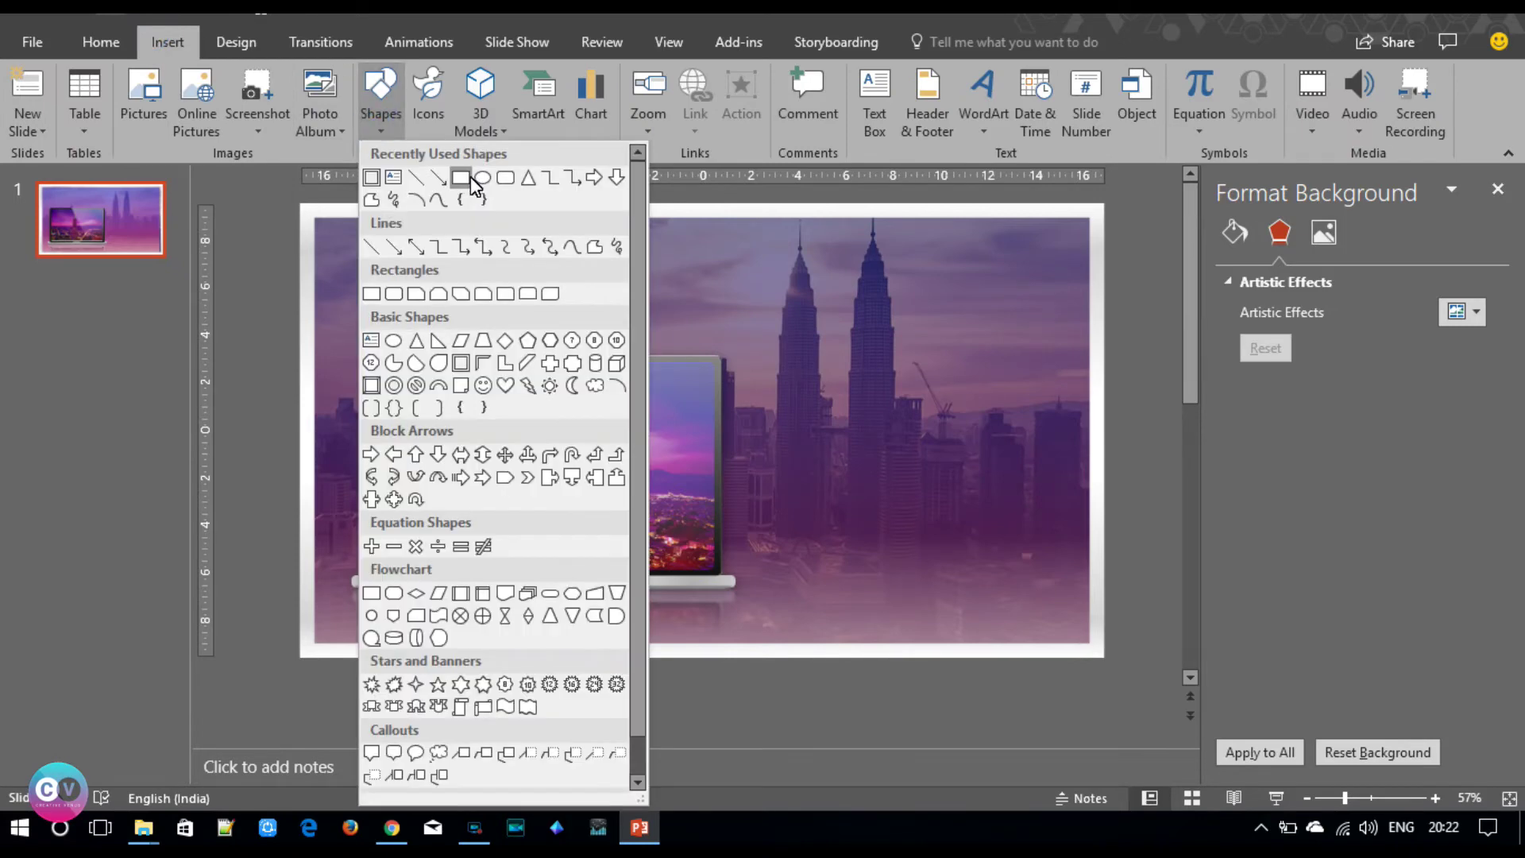
{"action": "left_click", "coordinate": [472, 190]}
{"action": "left_click_drag", "start_coordinate": [312, 443], "coordinate": [1091, 540]}
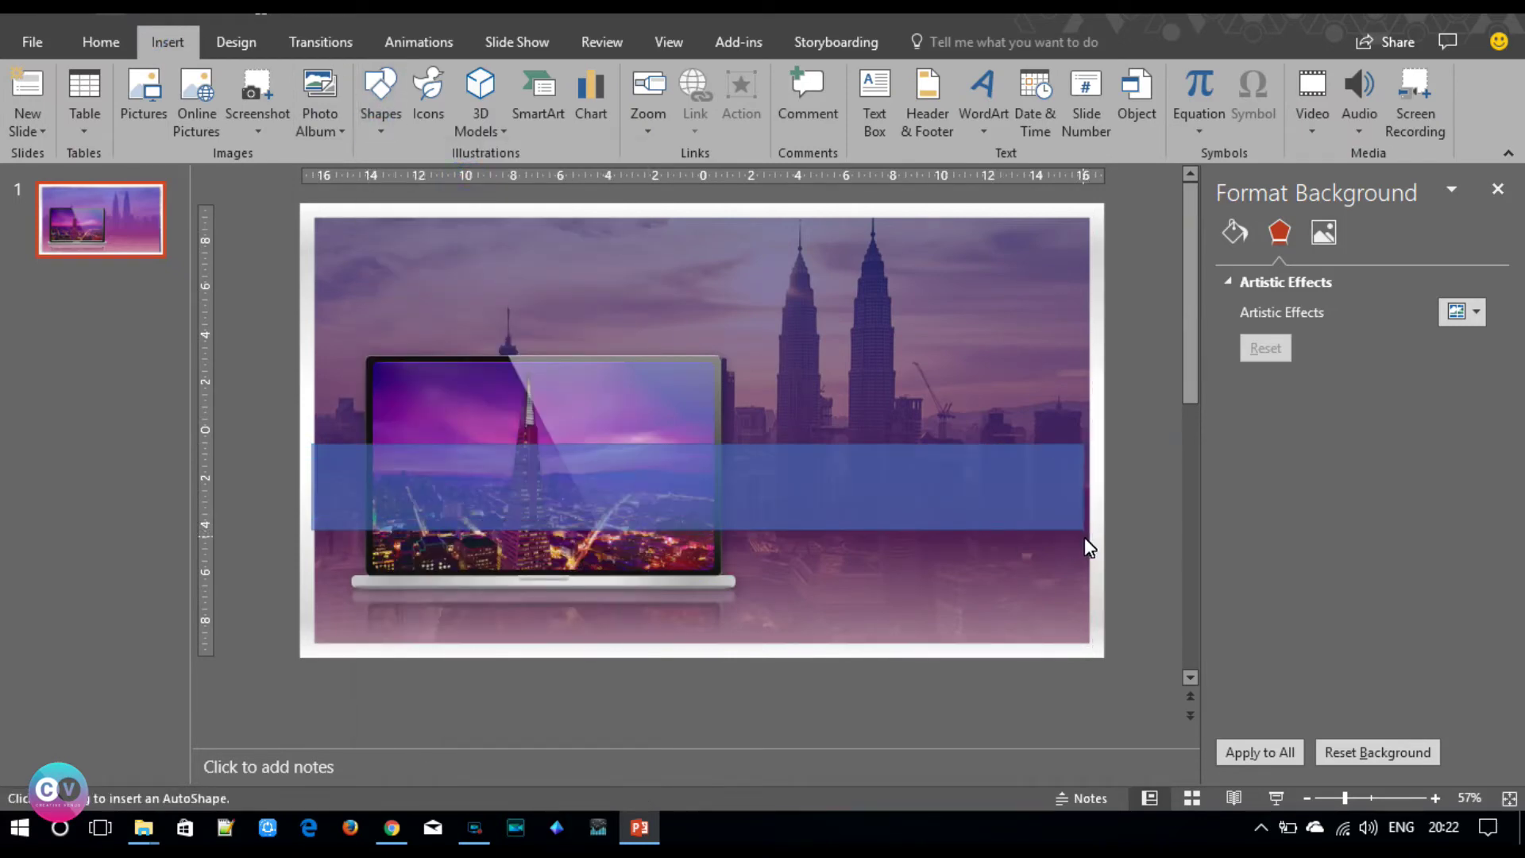
{"action": "left_click_drag", "start_coordinate": [1094, 548], "coordinate": [1092, 546]}
- Bring the laptop picture in front of the new bar
{"action": "left_click", "coordinate": [654, 403]}
{"action": "right_click", "coordinate": [654, 403]}
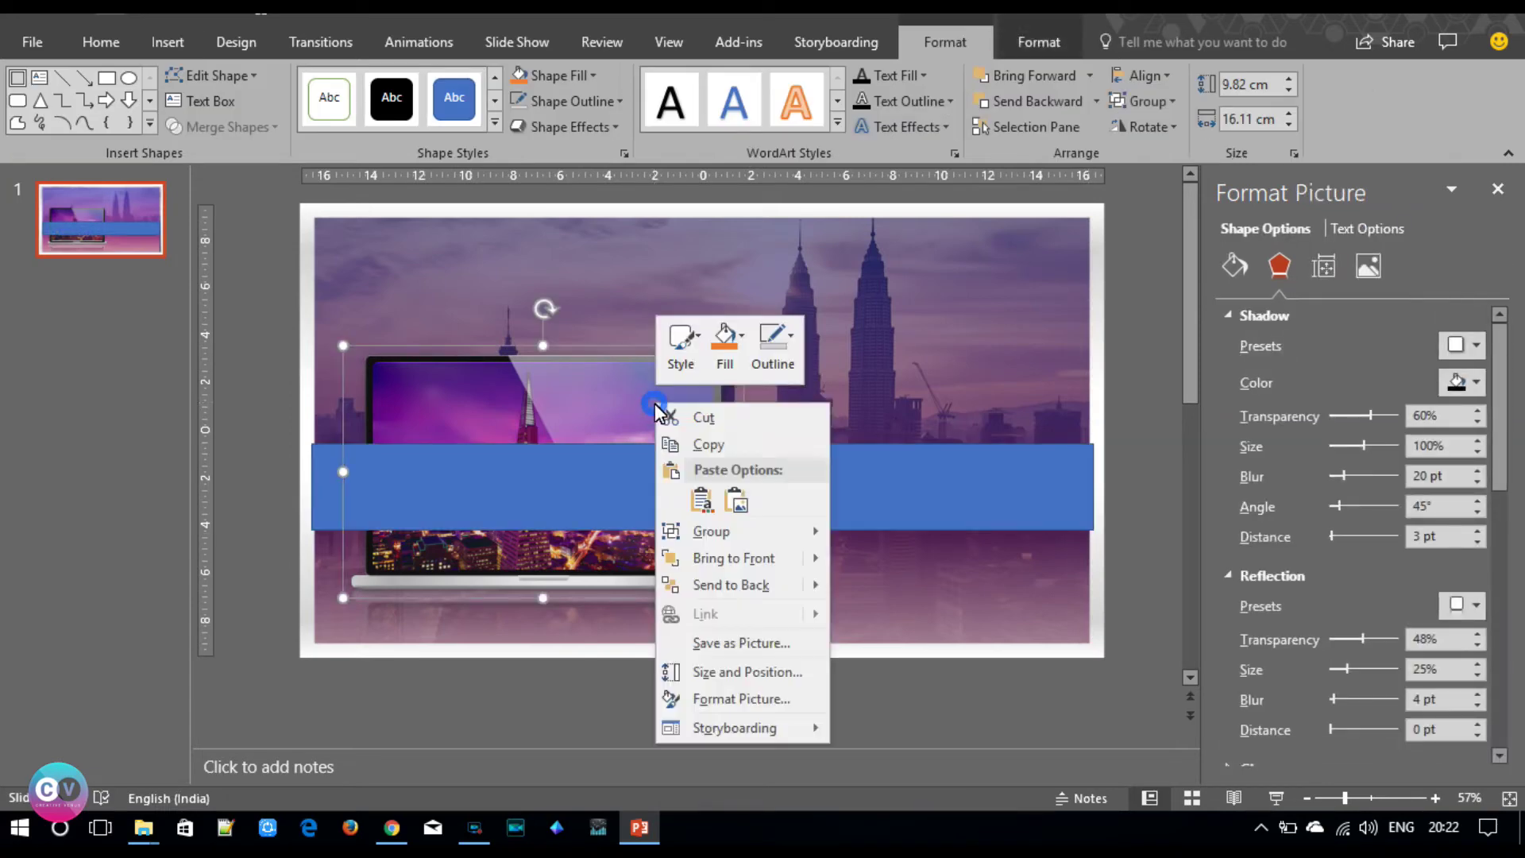
{"action": "left_click", "coordinate": [729, 558]}
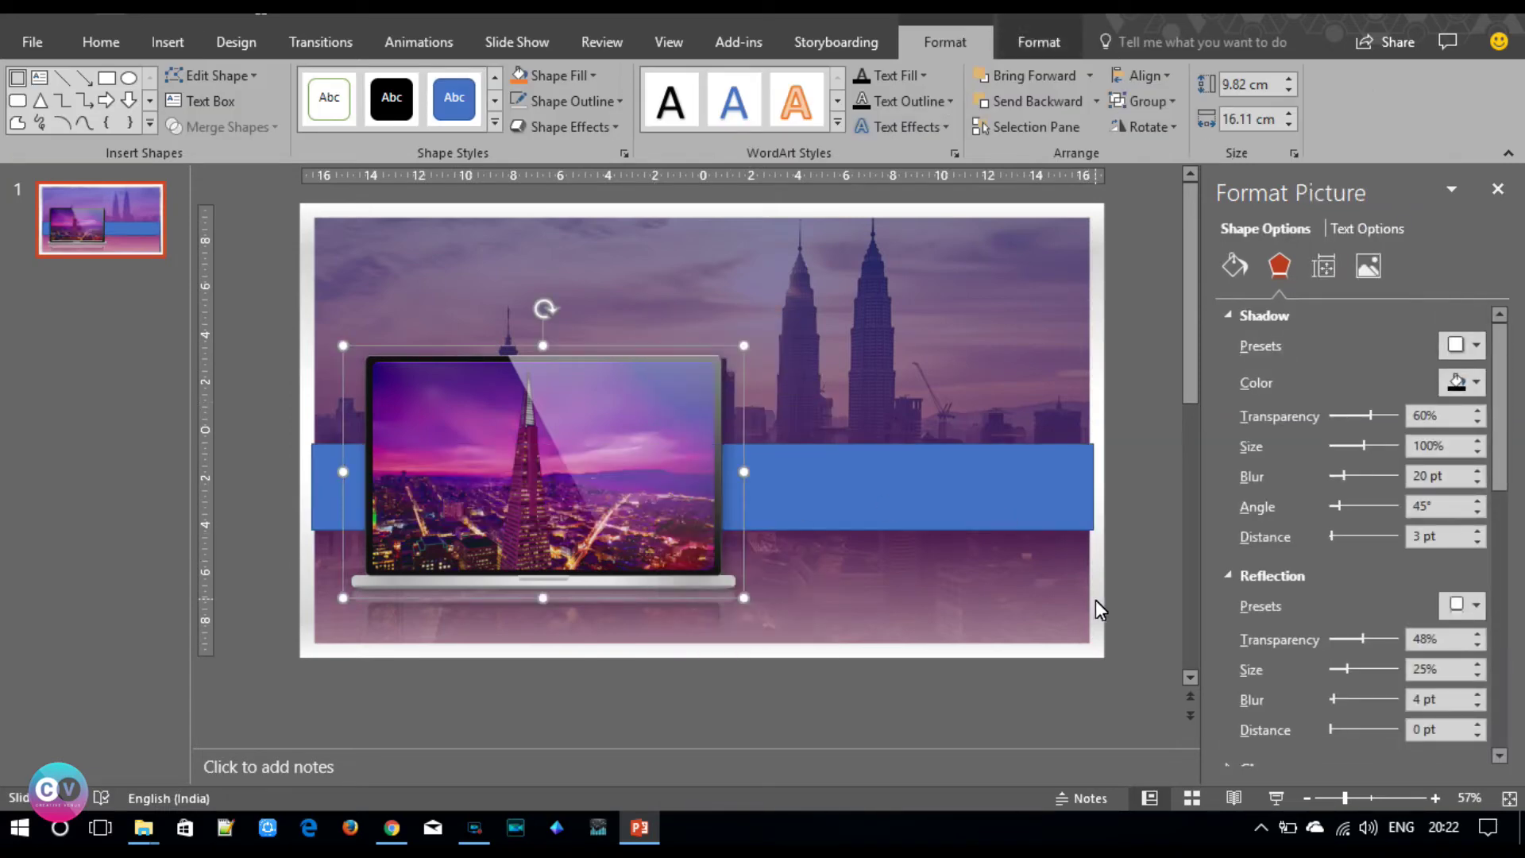
- Copy the outer frame's formatting onto the bar with Format Painter
{"action": "left_click", "coordinate": [1095, 598]}
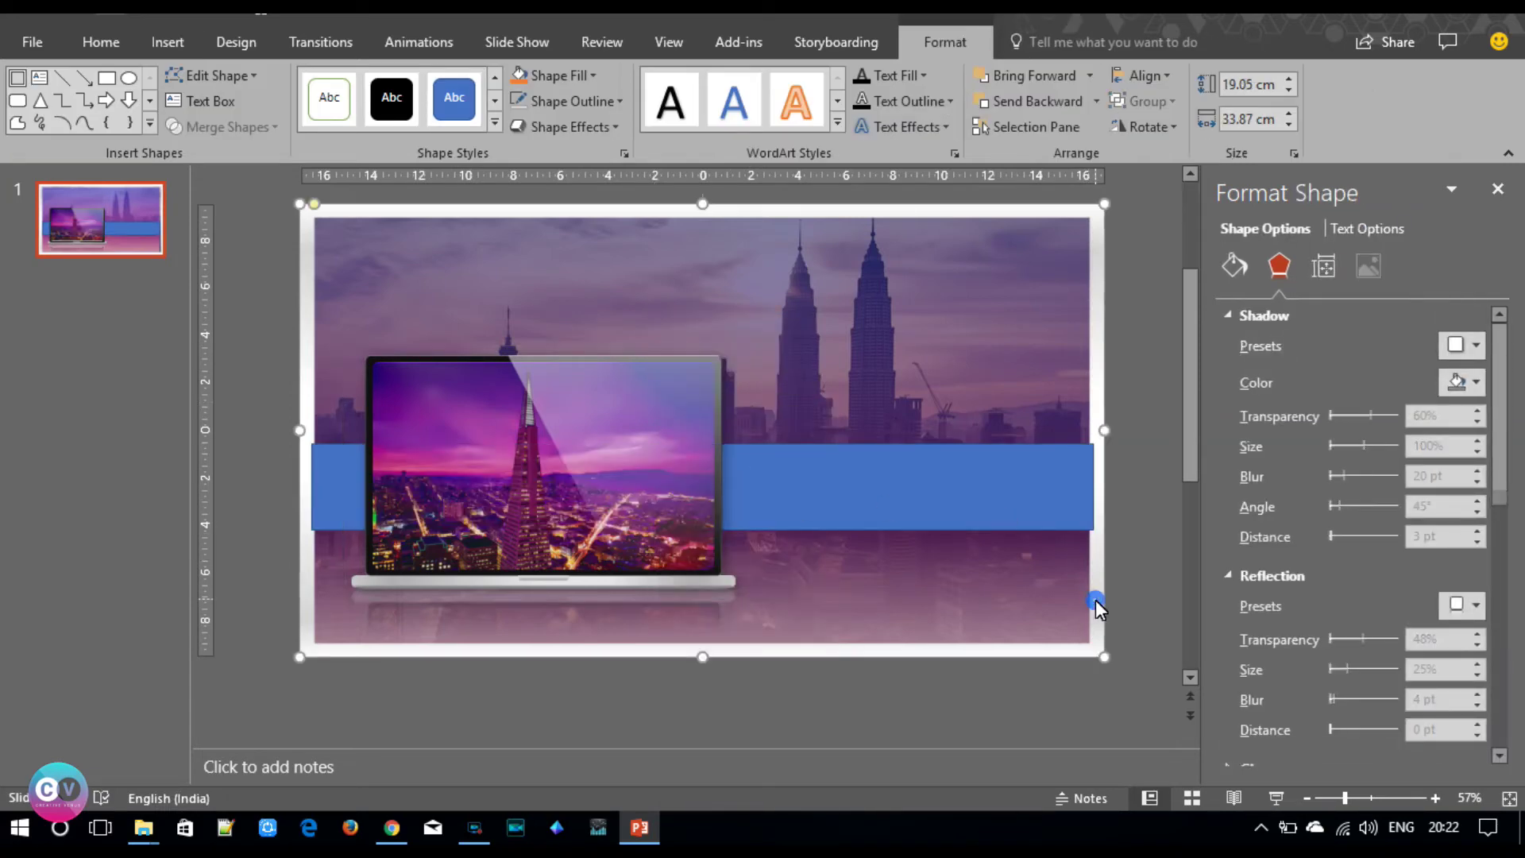
{"action": "left_click", "coordinate": [107, 42]}
{"action": "left_click", "coordinate": [58, 135]}
{"action": "left_click", "coordinate": [945, 490]}
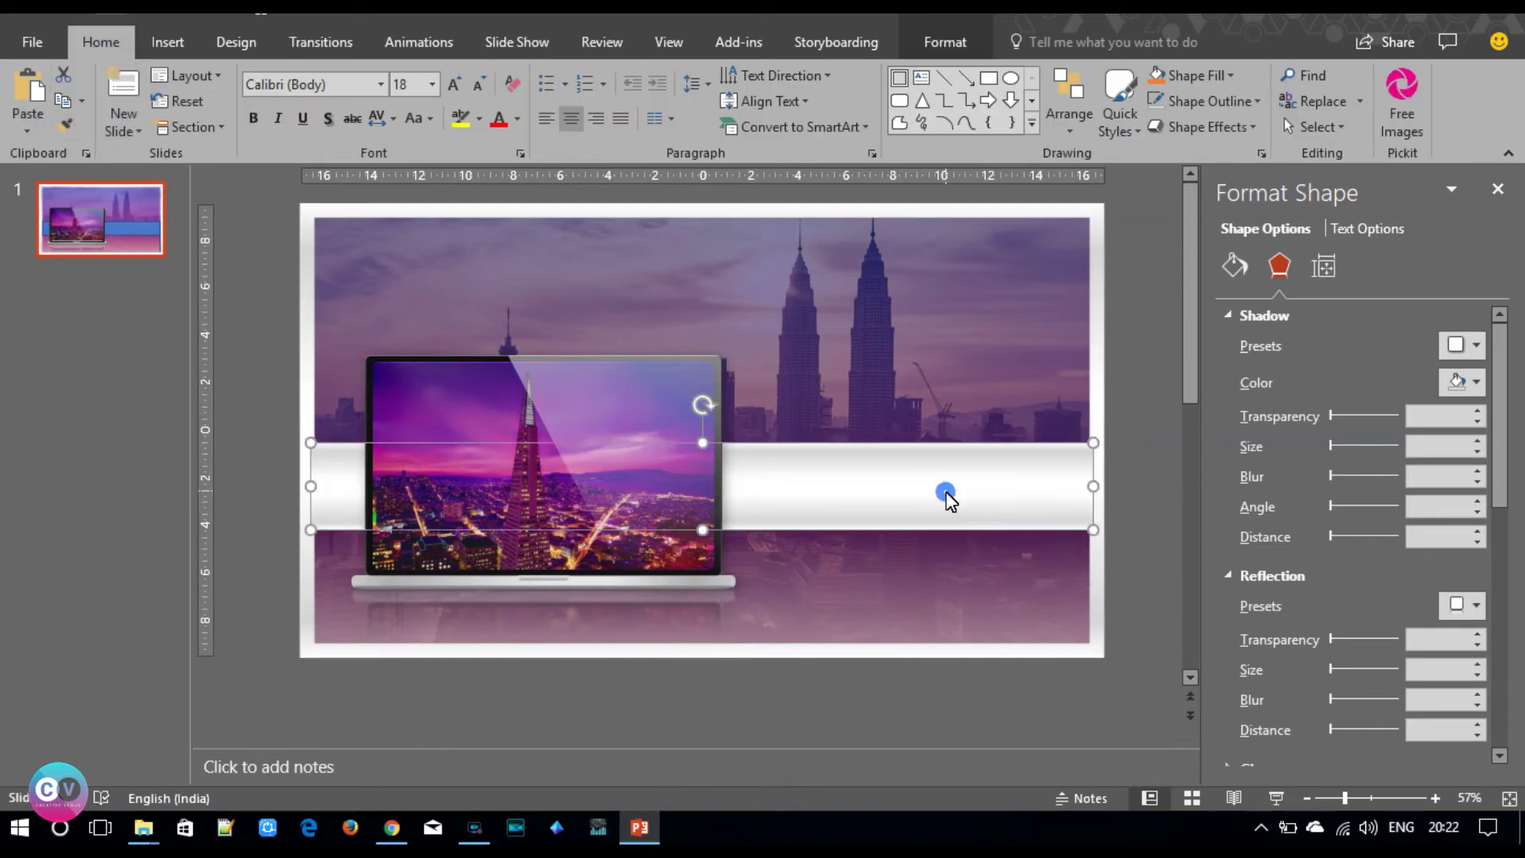
{"action": "left_click", "coordinate": [1164, 503]}
{"action": "left_click", "coordinate": [1021, 494]}
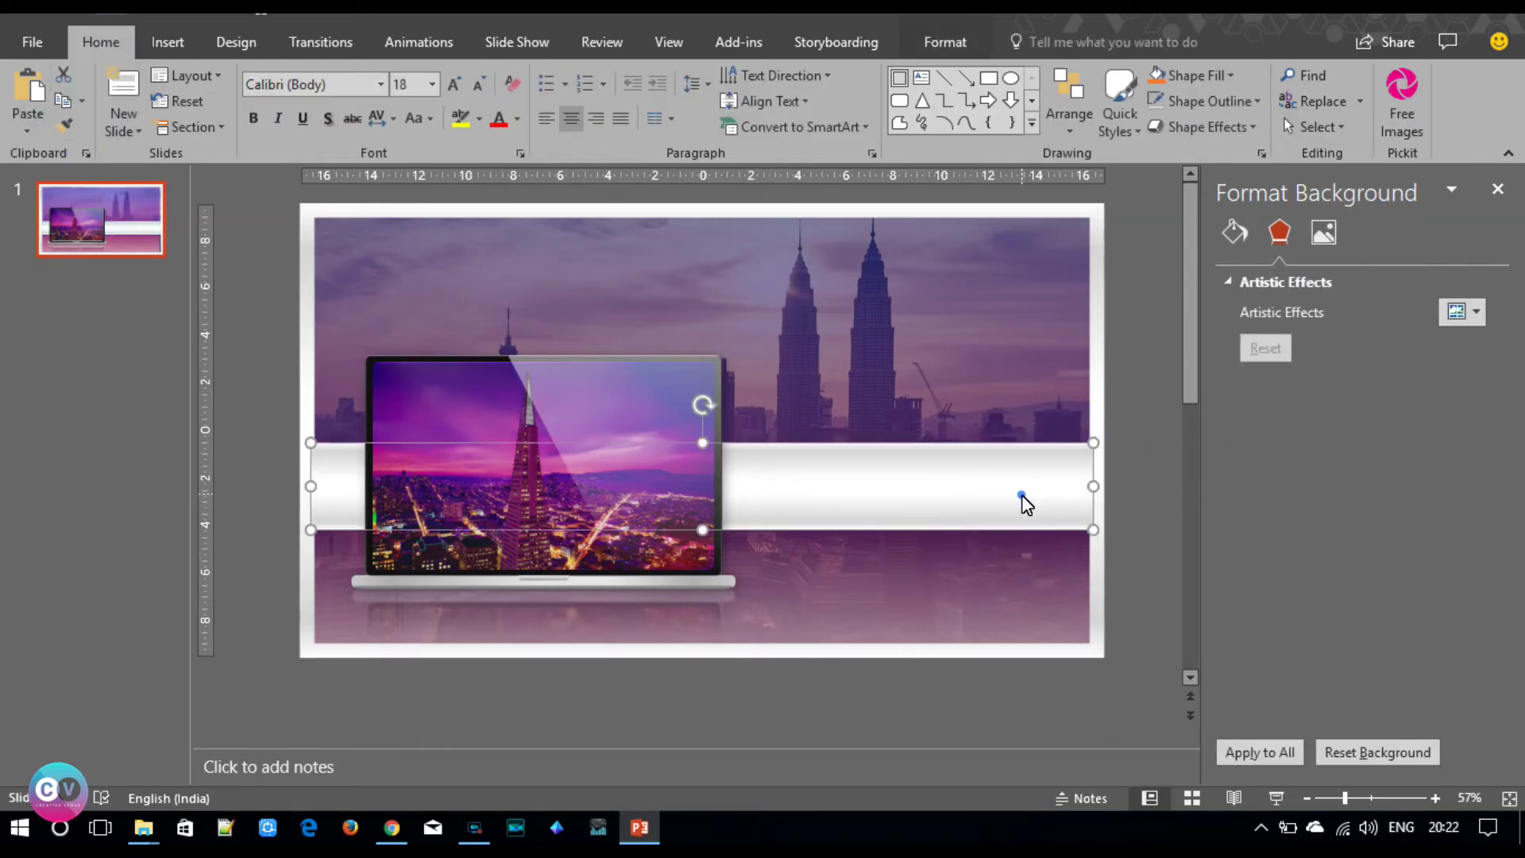
{"action": "left_click", "coordinate": [1095, 557], "text": "shift"}
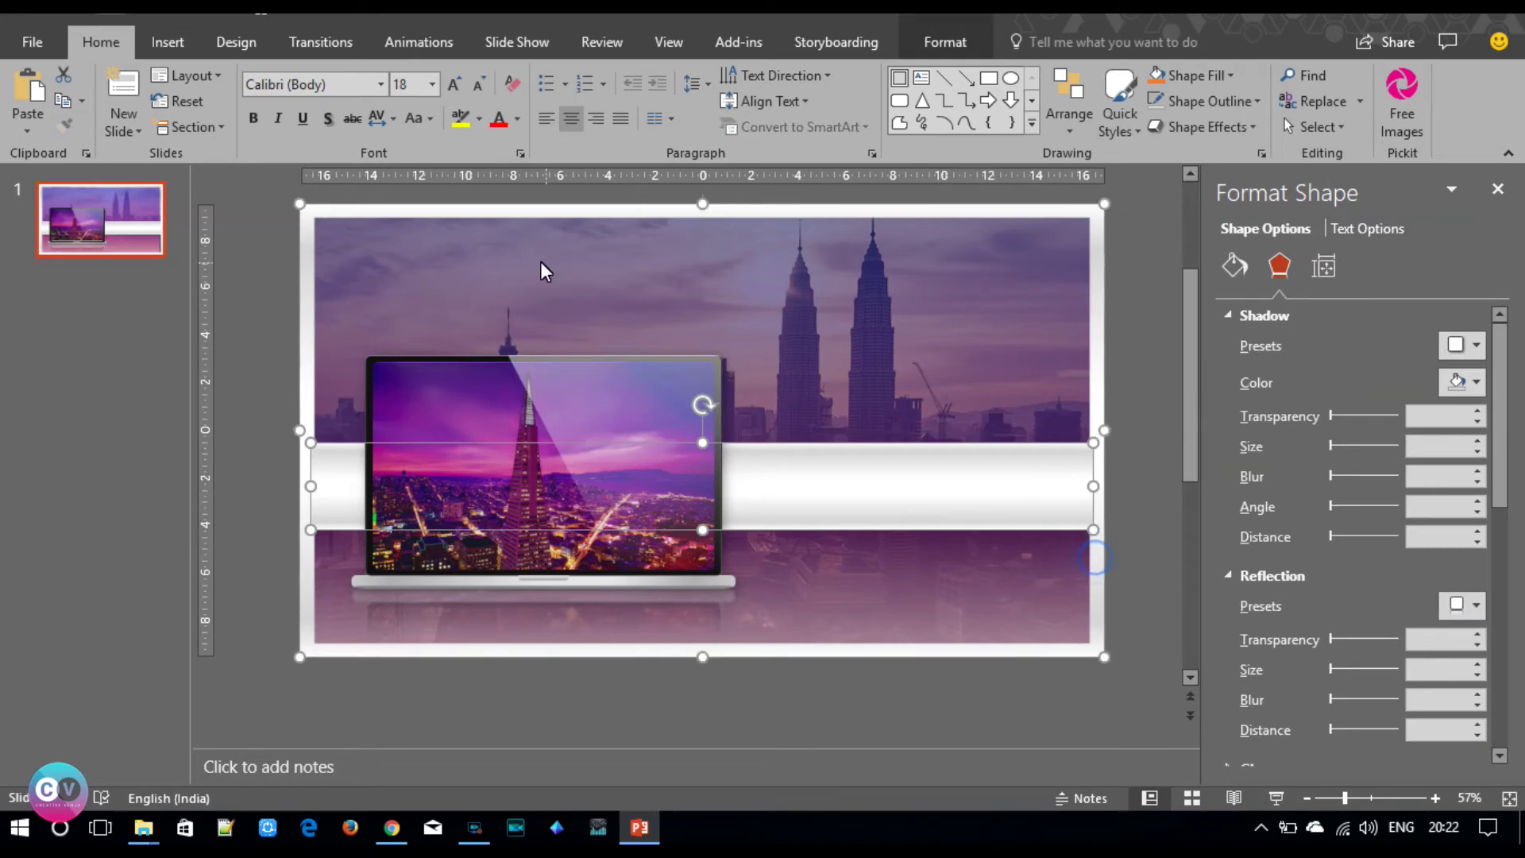
{"action": "left_click", "coordinate": [931, 49]}
{"action": "left_click", "coordinate": [222, 127]}
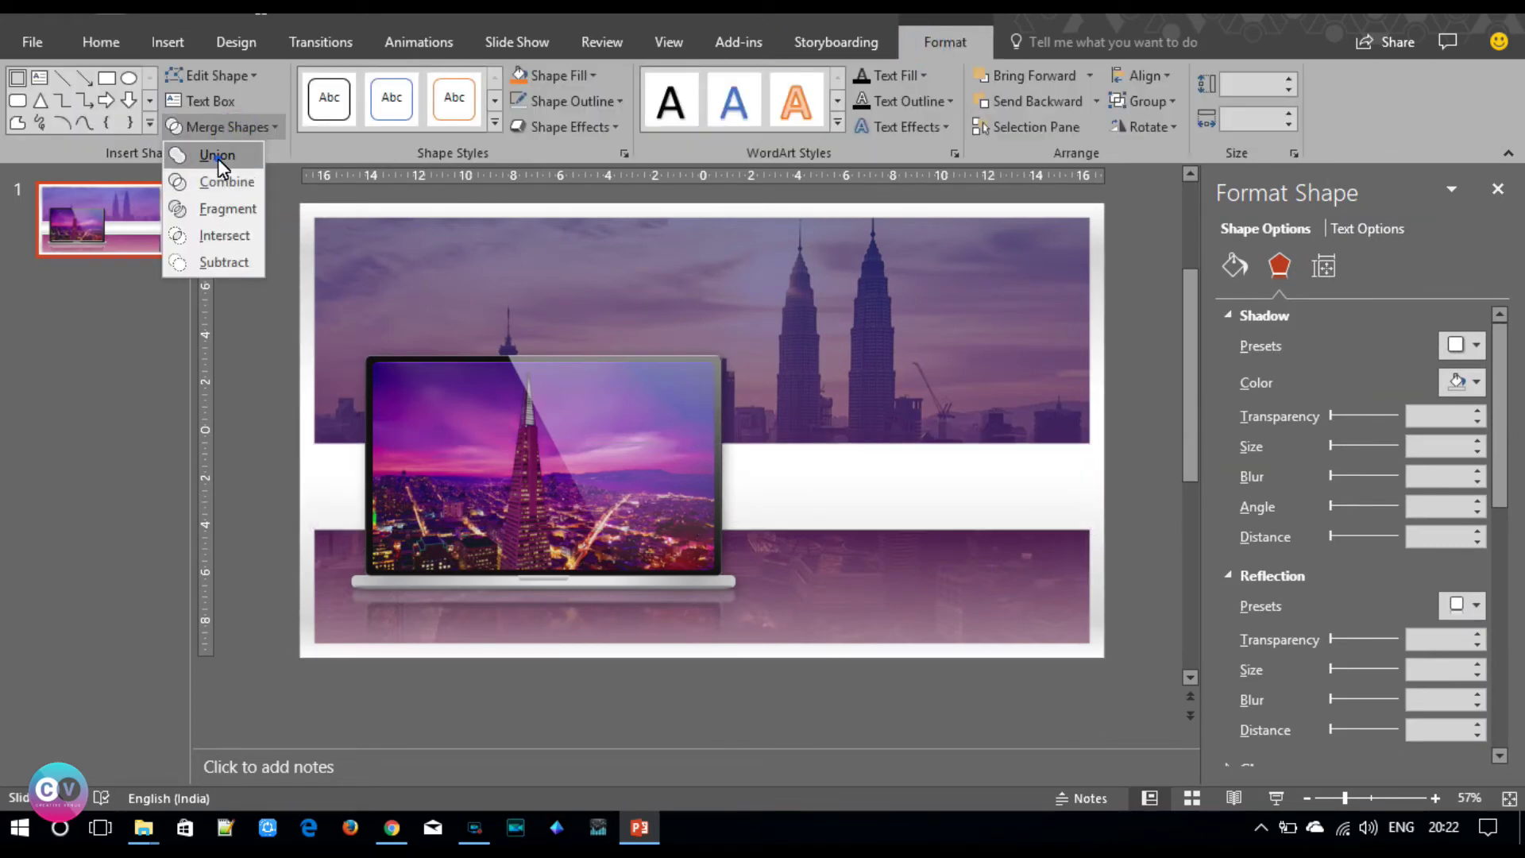
{"action": "left_click", "coordinate": [218, 157]}
{"action": "left_click", "coordinate": [1234, 265]}
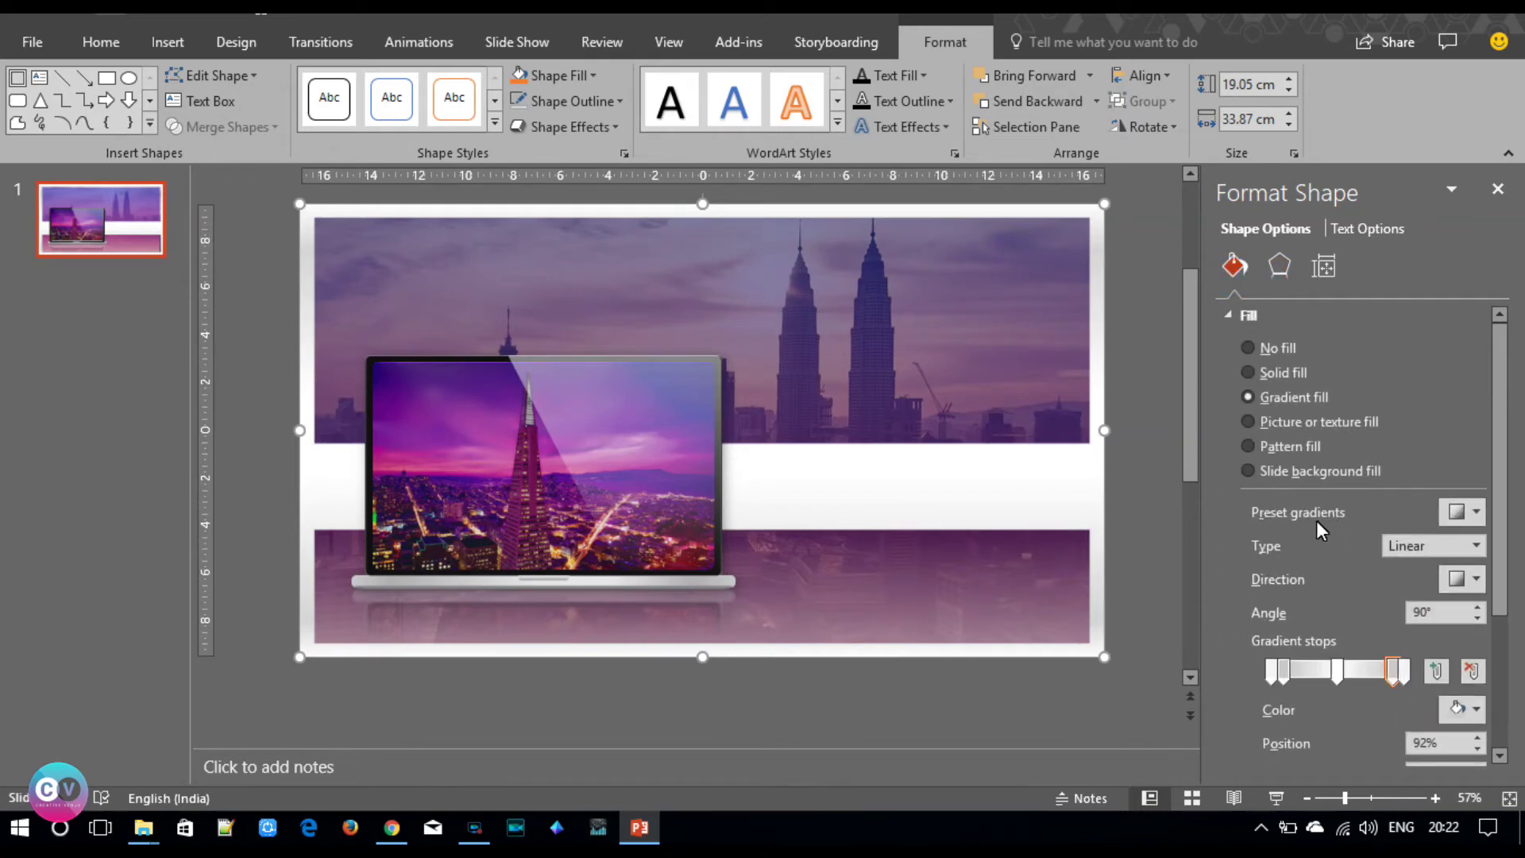
{"action": "left_click_drag", "start_coordinate": [1508, 504], "coordinate": [1509, 572]}
{"action": "left_click_drag", "start_coordinate": [1341, 565], "coordinate": [1319, 565]}
{"action": "left_click", "coordinate": [1360, 565]}
{"action": "left_click", "coordinate": [1478, 599]}
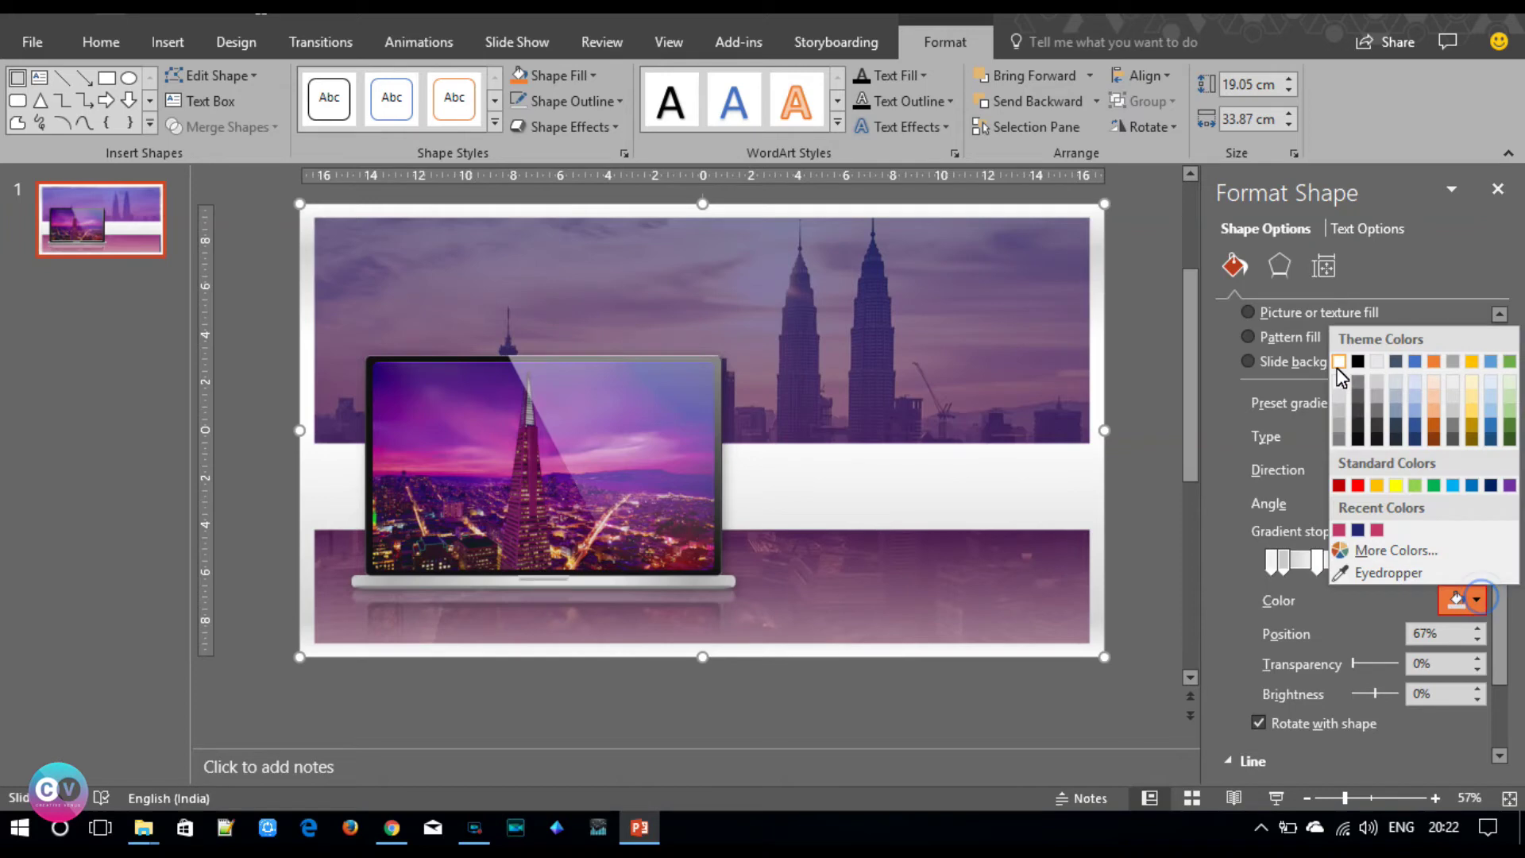
{"action": "left_click", "coordinate": [1343, 358]}
{"action": "left_click", "coordinate": [1469, 469]}
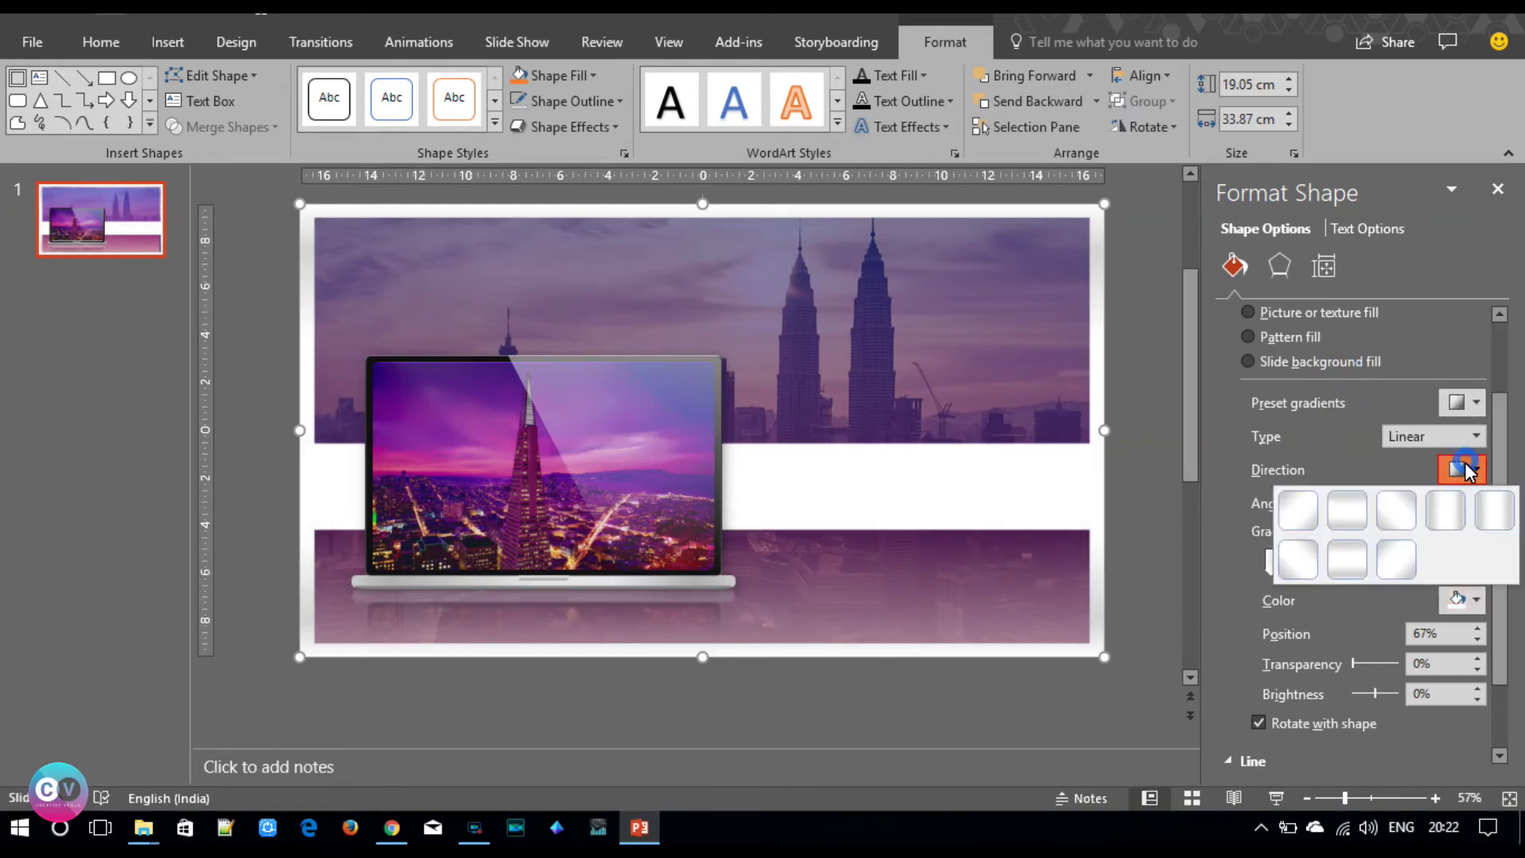
{"action": "left_click", "coordinate": [1286, 508]}
{"action": "left_click", "coordinate": [1282, 560]}
{"action": "left_click", "coordinate": [1475, 599]}
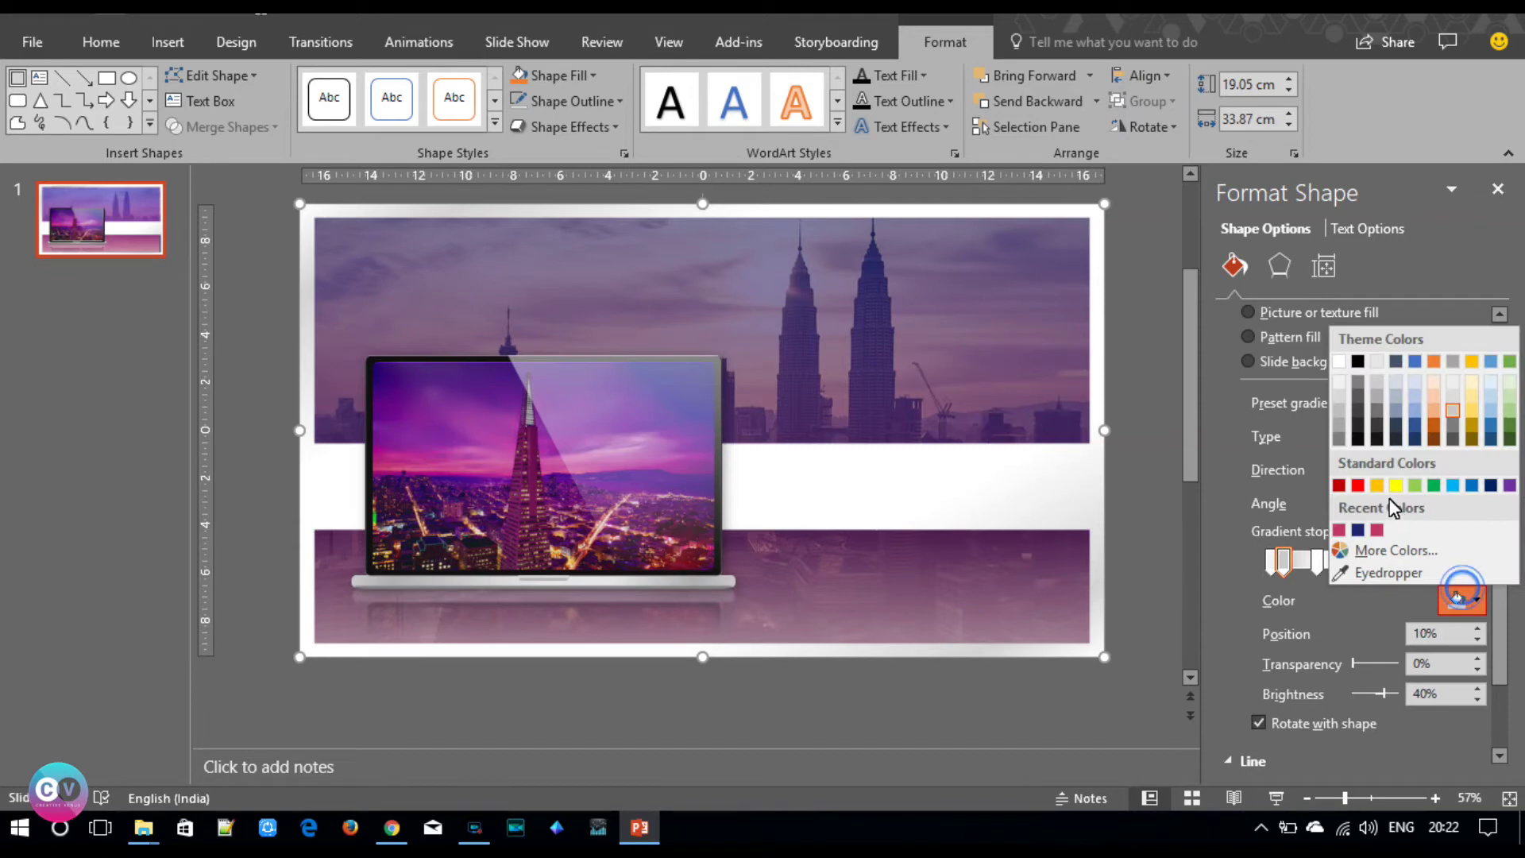
{"action": "left_click", "coordinate": [1340, 423]}
{"action": "left_click", "coordinate": [1393, 564]}
{"action": "left_click_drag", "start_coordinate": [1318, 568], "coordinate": [1330, 577]}
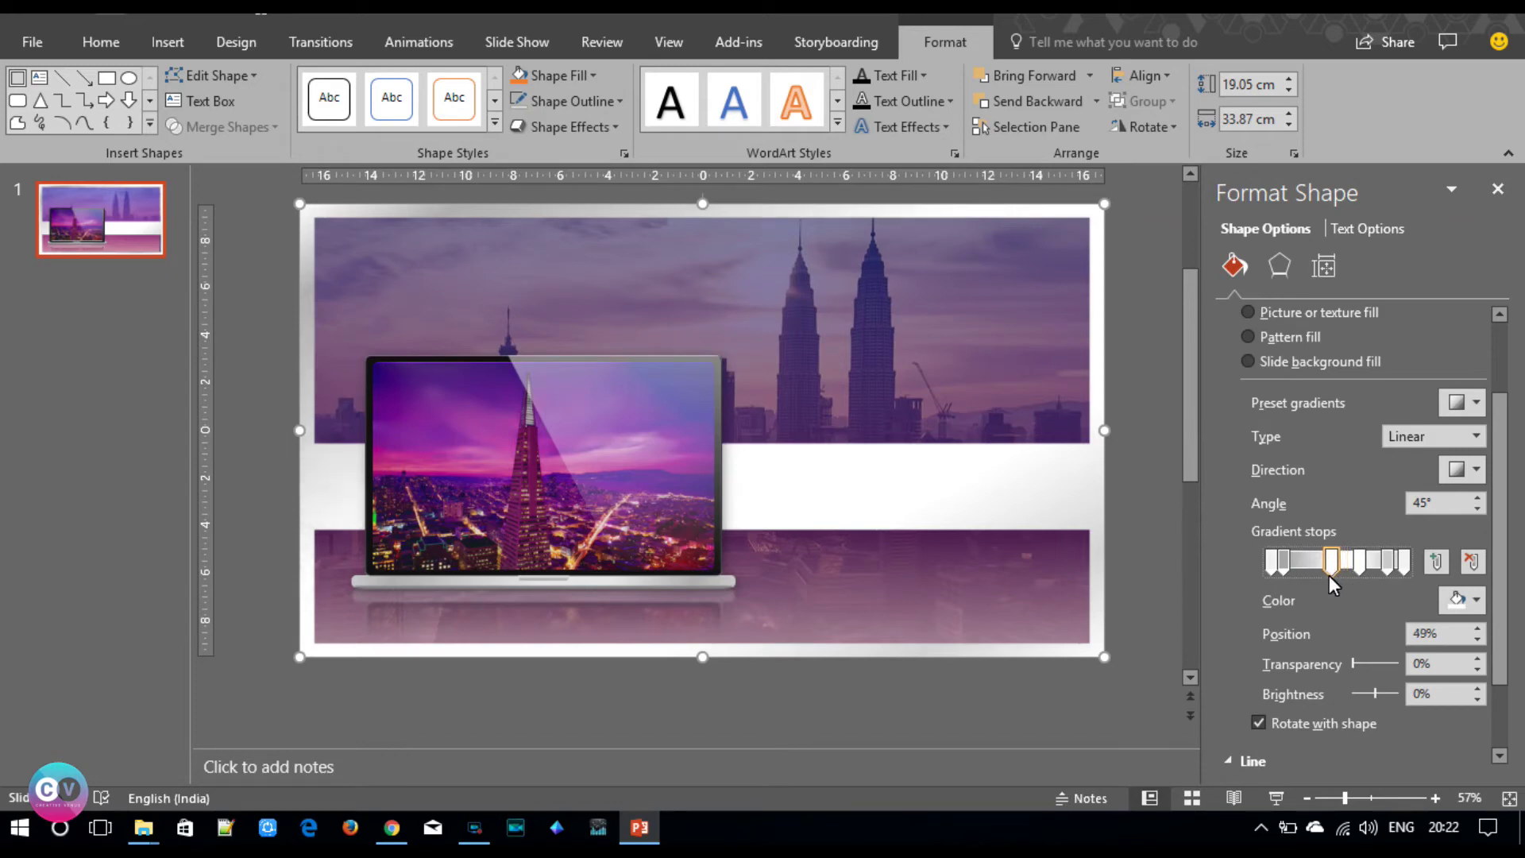
{"action": "left_click", "coordinate": [1466, 610]}
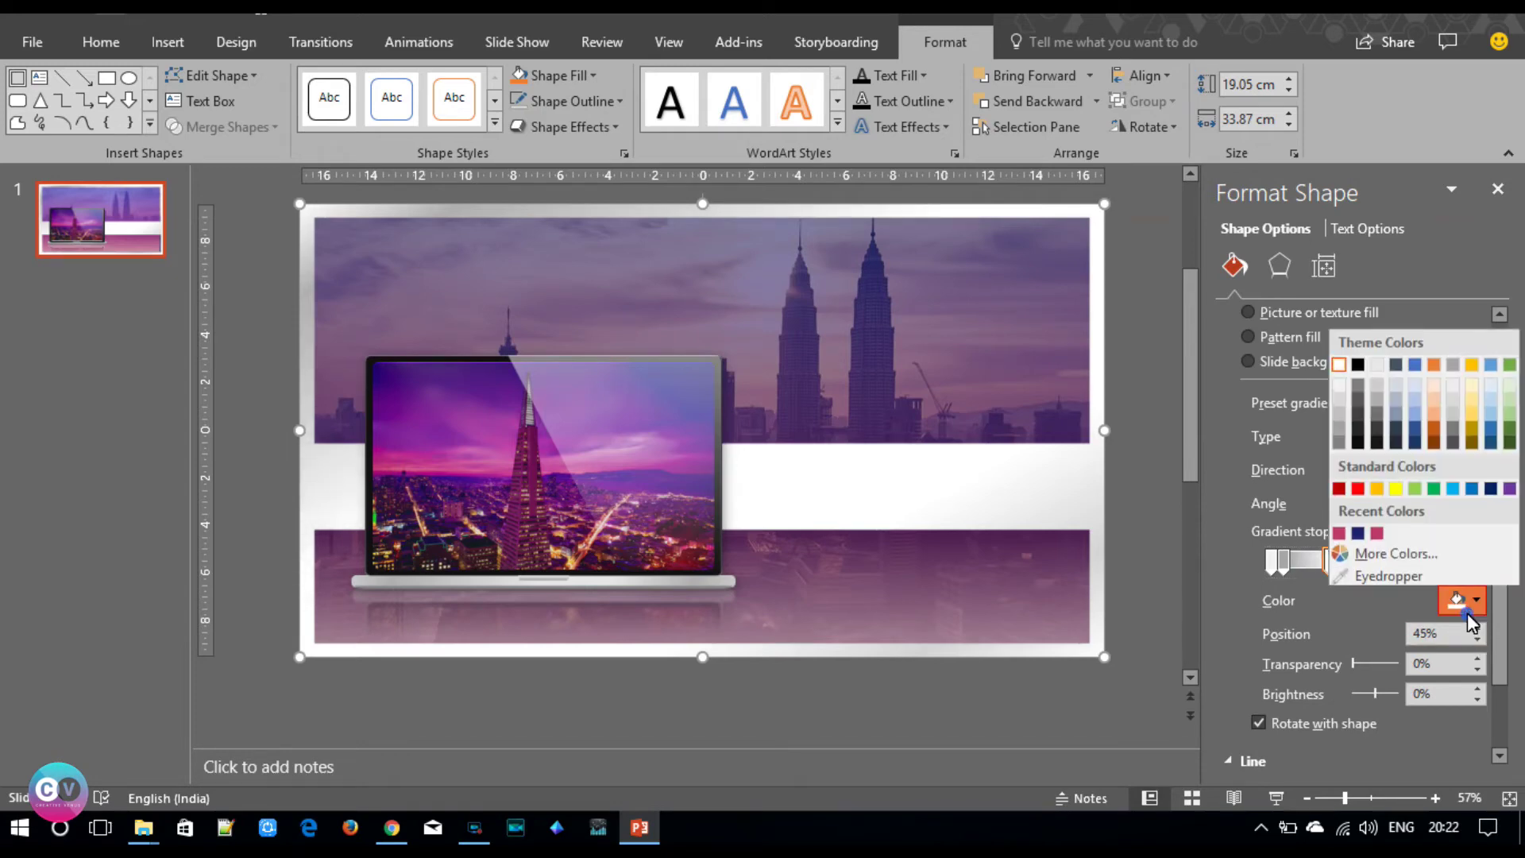
{"action": "left_click", "coordinate": [1342, 380]}
{"action": "left_click", "coordinate": [1126, 468]}
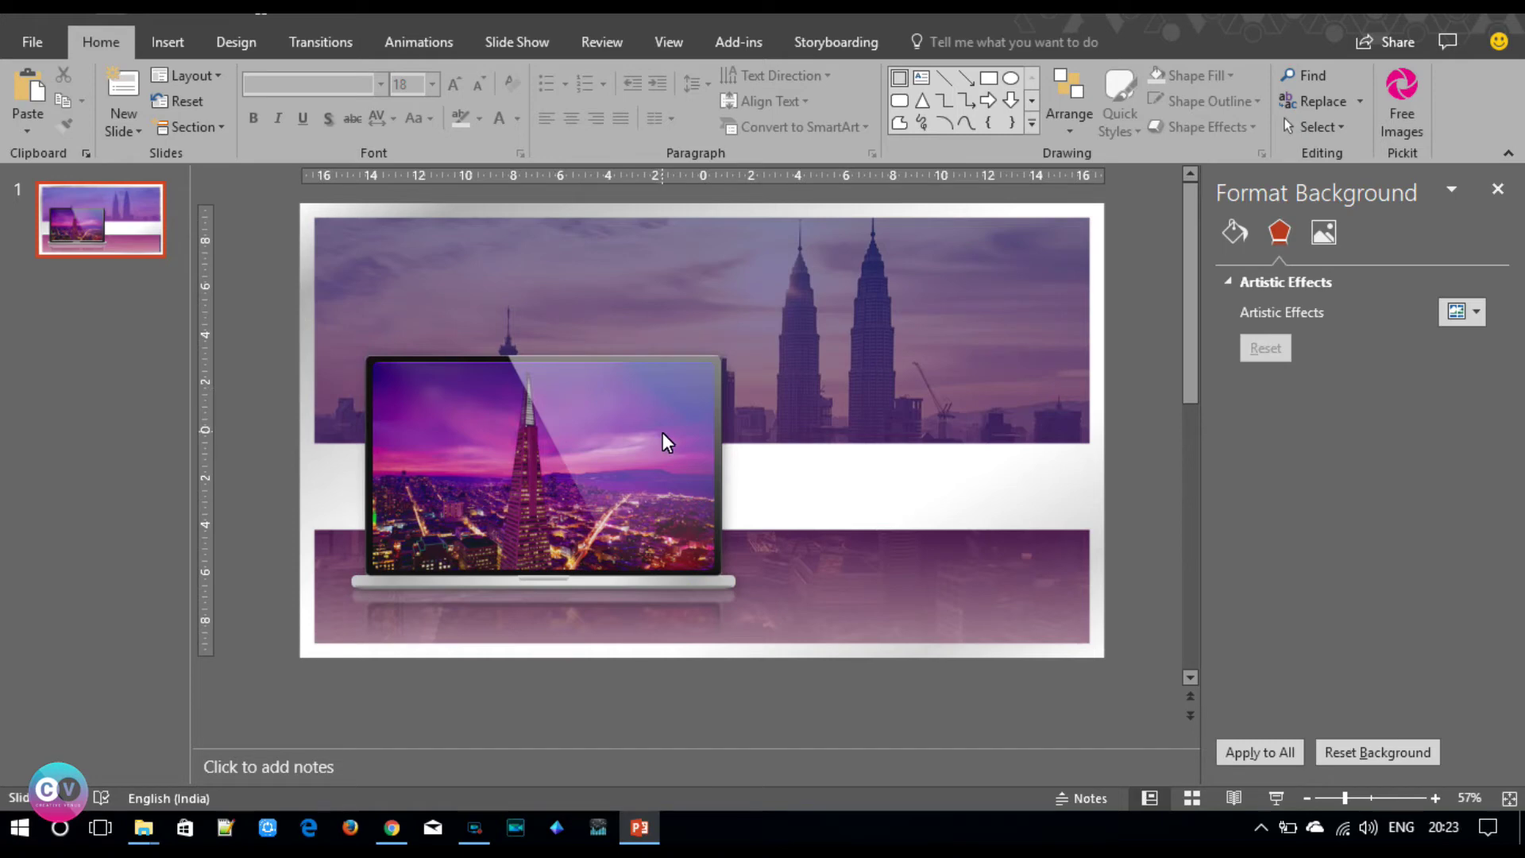
{"action": "left_click", "coordinate": [884, 470]}
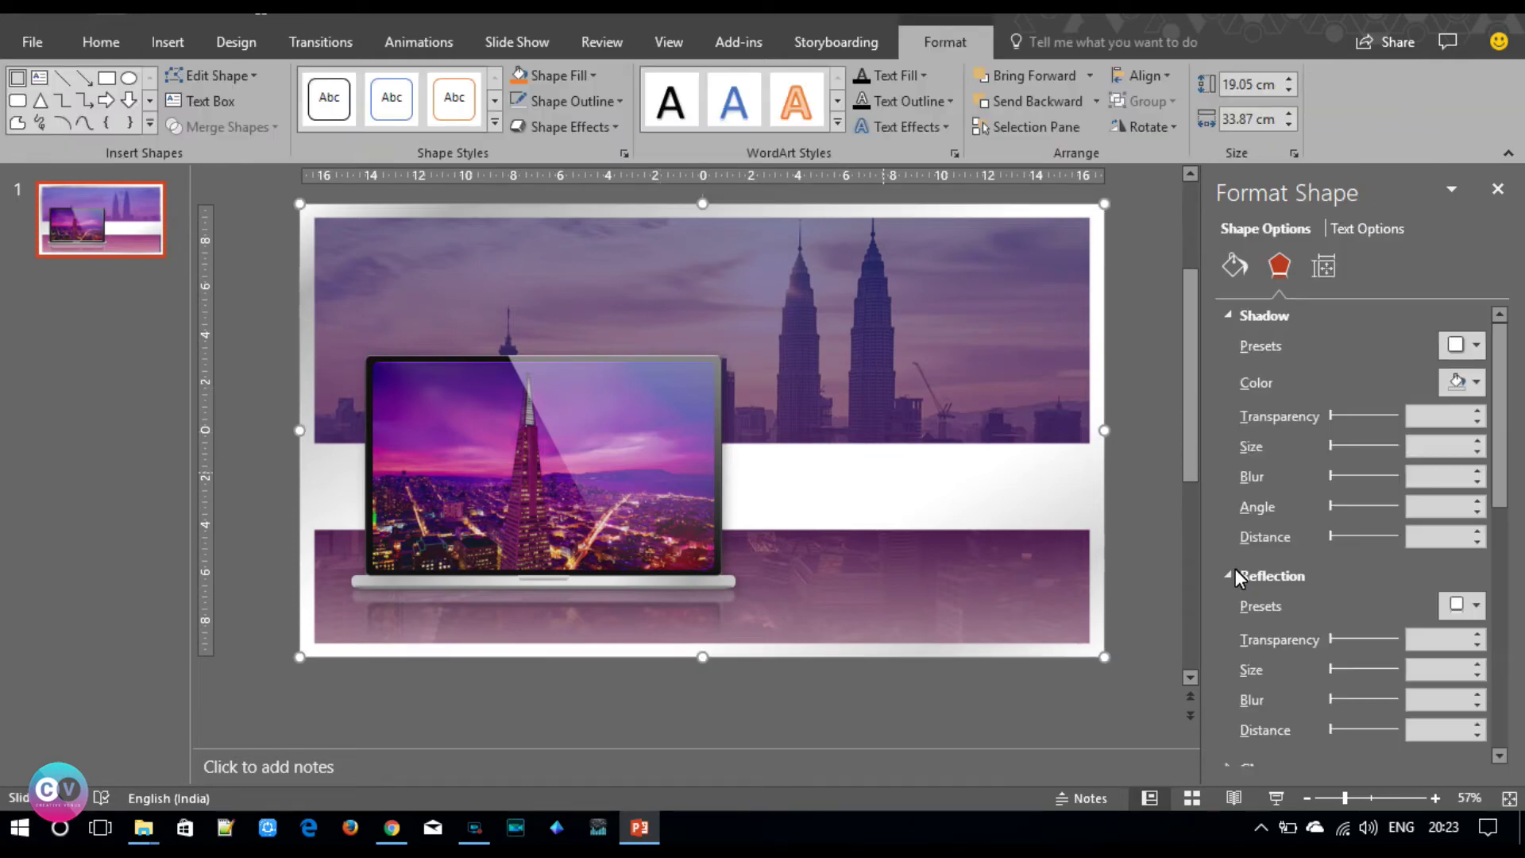
{"action": "left_click", "coordinate": [1234, 265]}
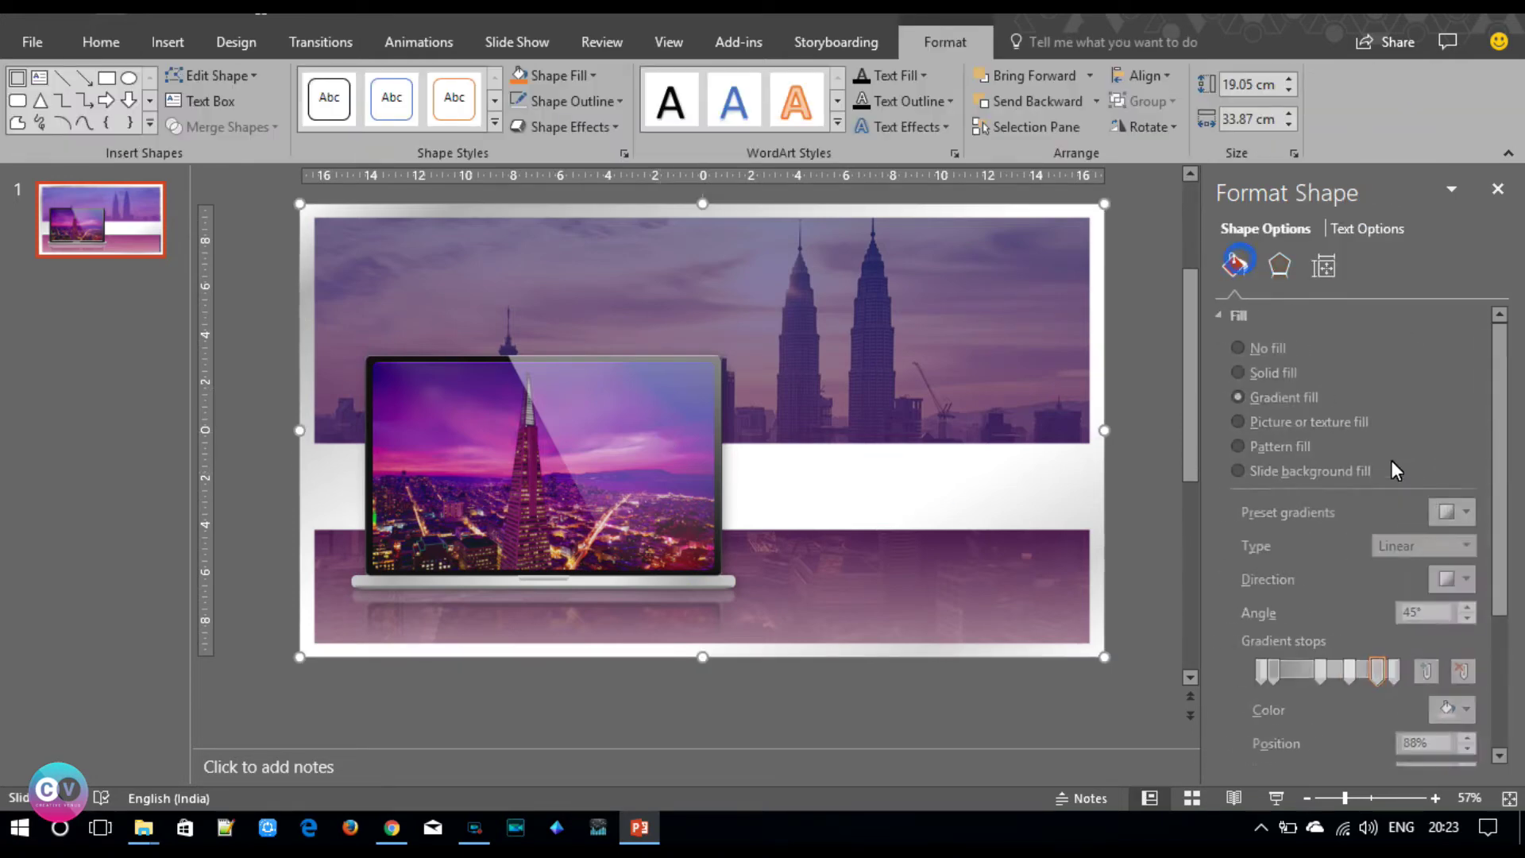
{"action": "left_click", "coordinate": [1469, 578]}
{"action": "left_click", "coordinate": [1437, 626]}
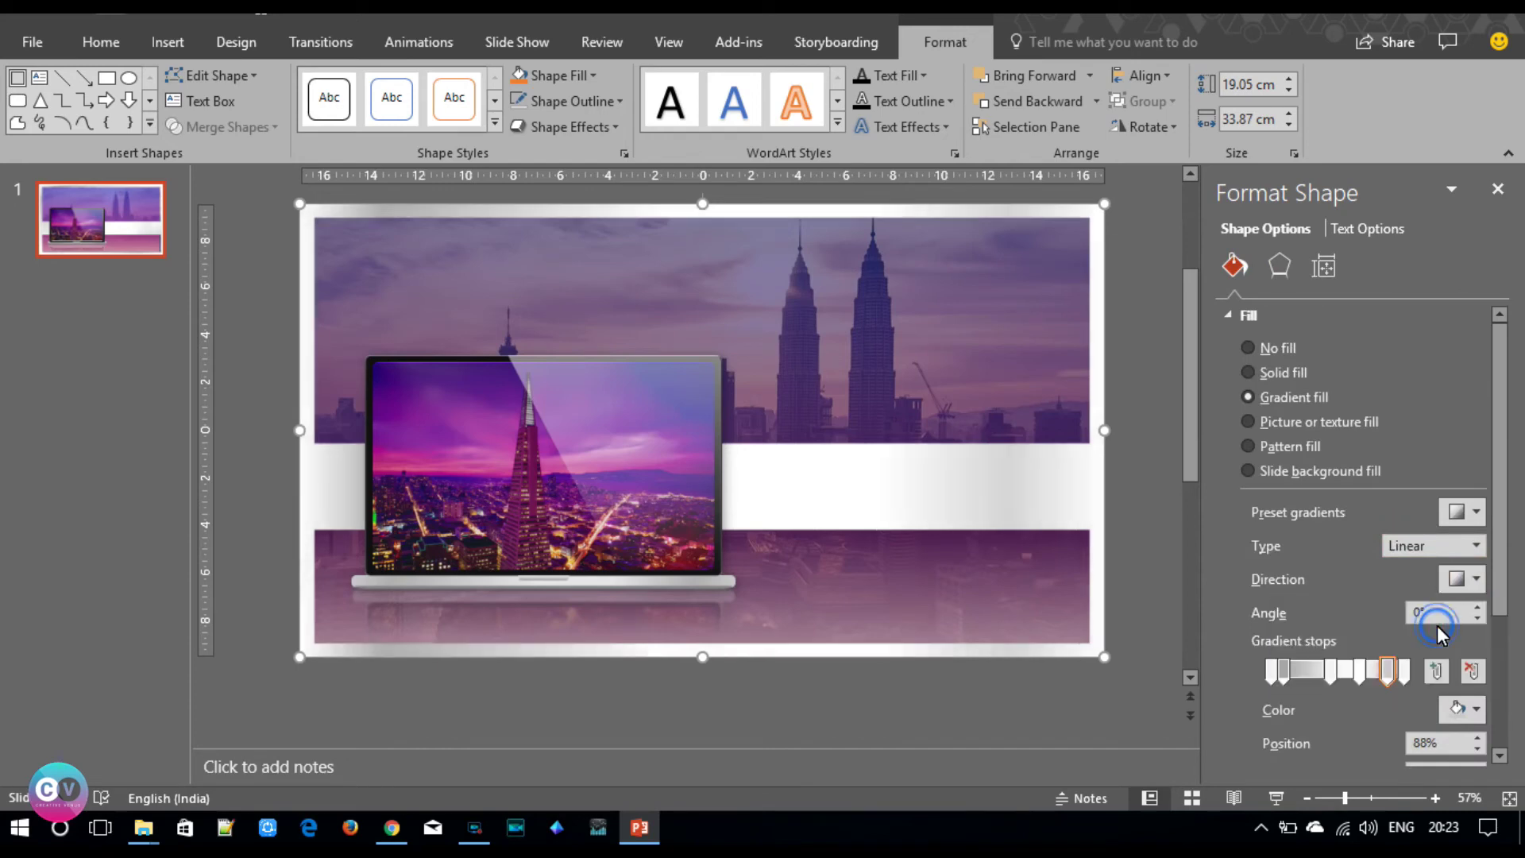
{"action": "left_click", "coordinate": [1155, 477]}
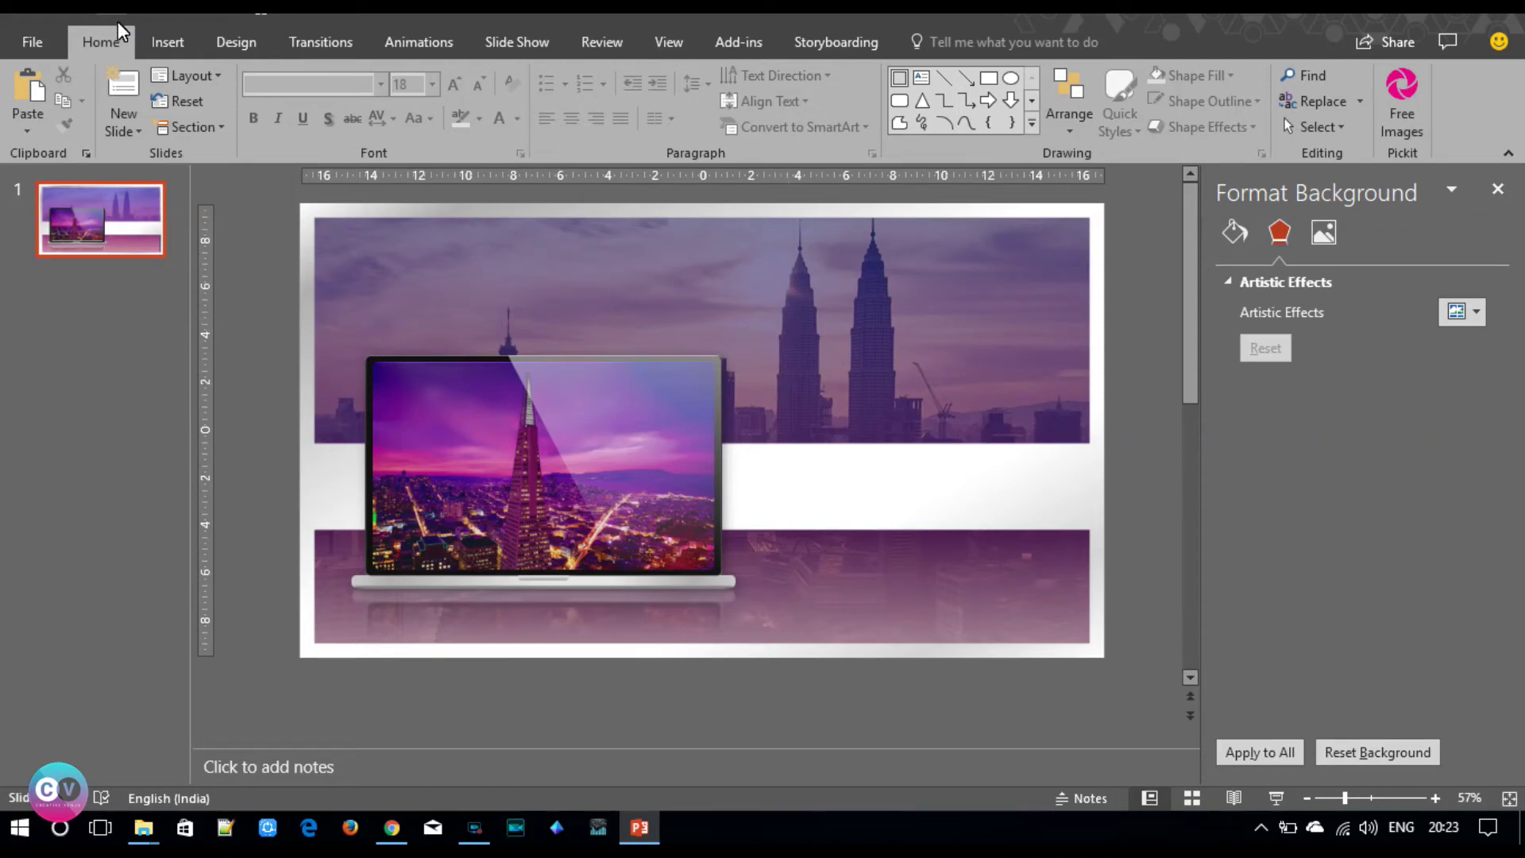
{"action": "left_click", "coordinate": [162, 42]}
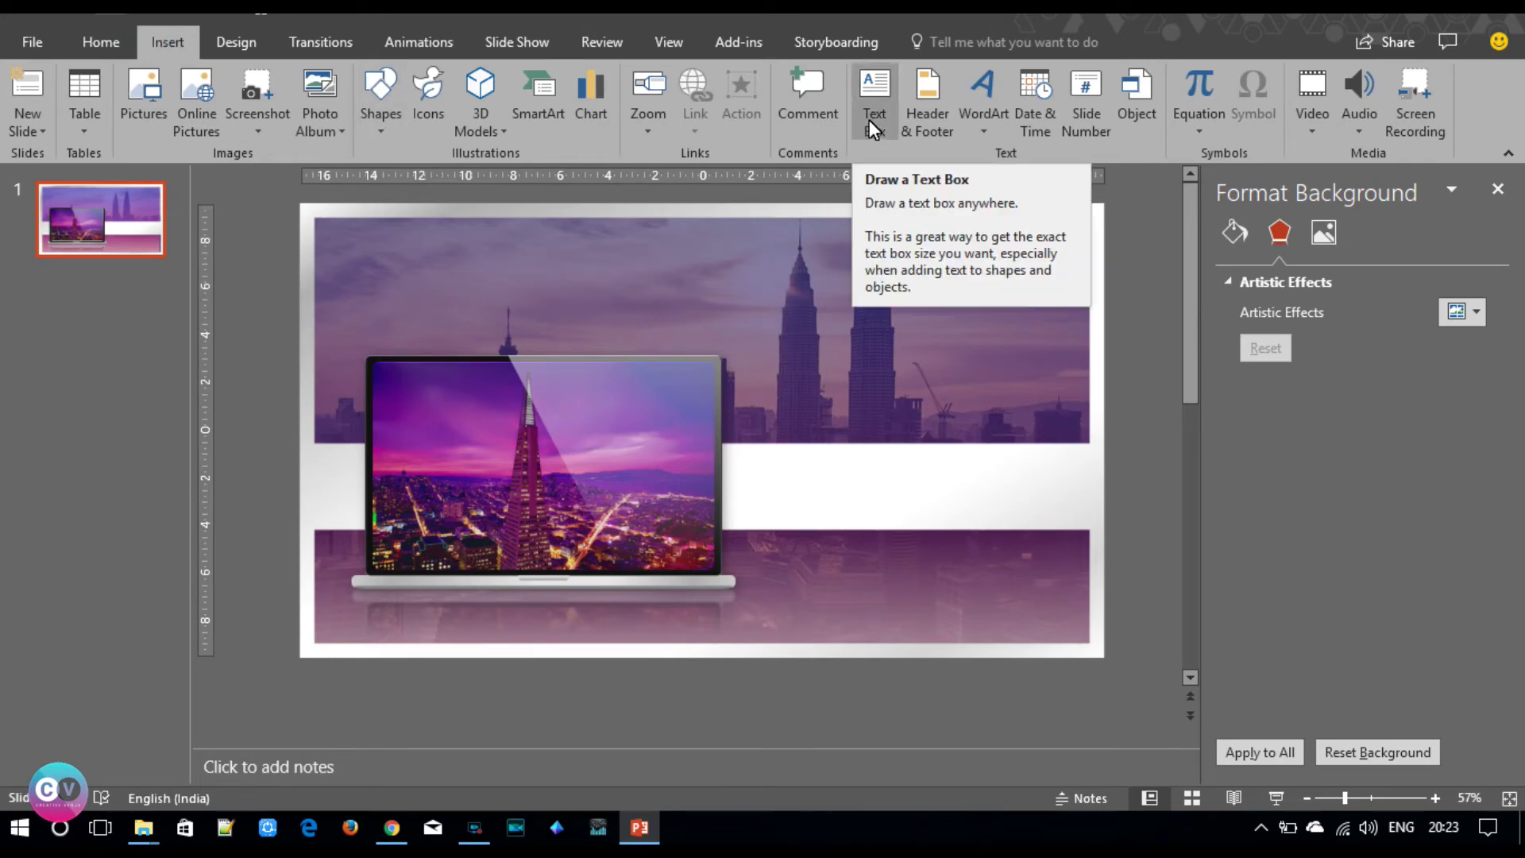
- Insert a white globe icon, enlarged to 4.13 cm with 69% fill transparency
{"action": "left_click", "coordinate": [429, 111]}
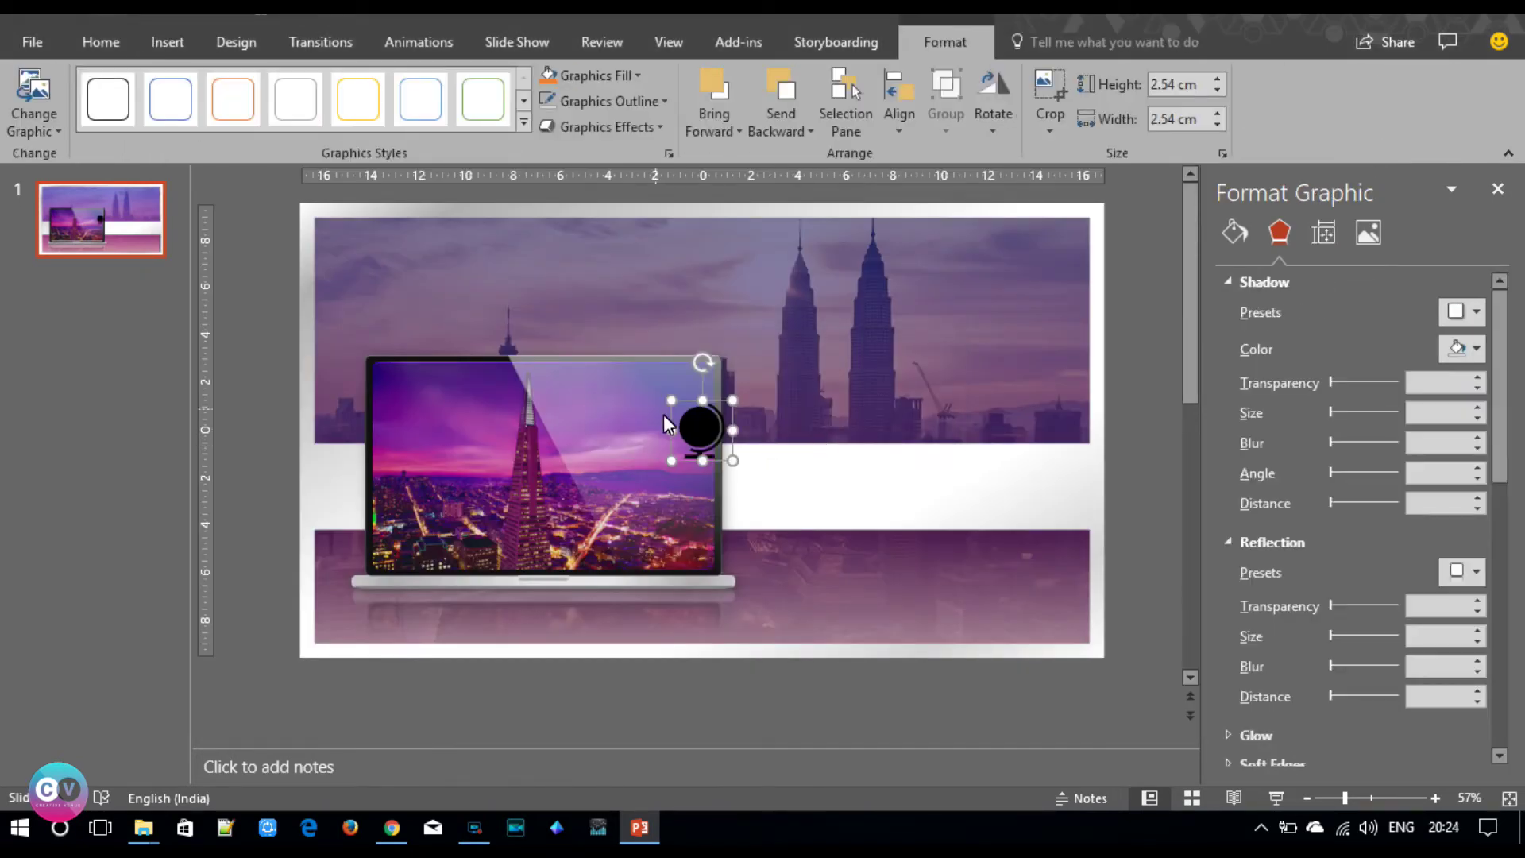
{"action": "left_click_drag", "start_coordinate": [696, 426], "coordinate": [922, 281]}
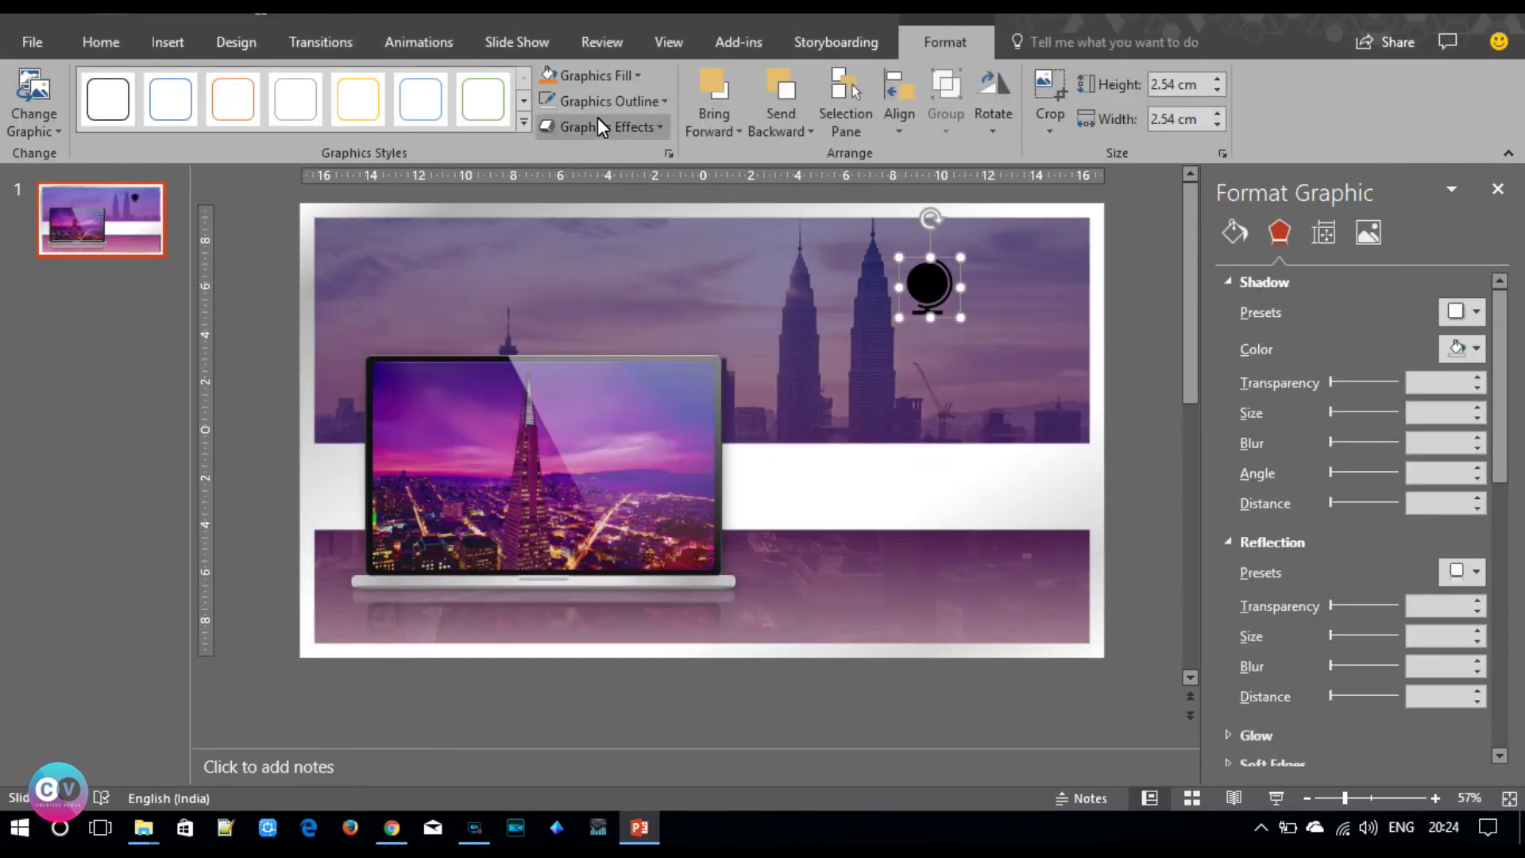
{"action": "left_click", "coordinate": [637, 75]}
{"action": "left_click", "coordinate": [554, 124]}
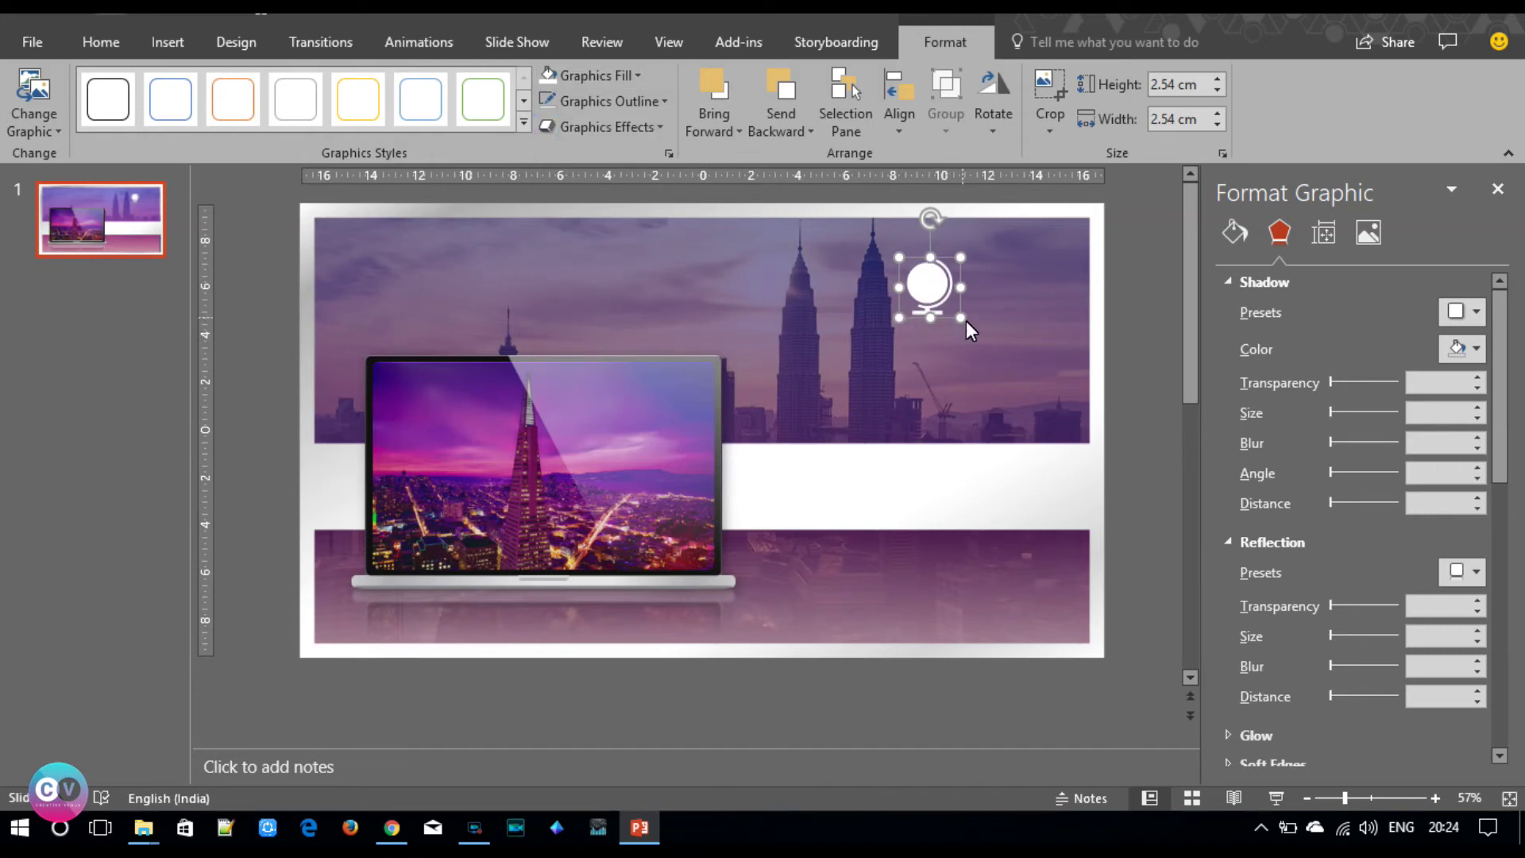
{"action": "left_click_drag", "start_coordinate": [966, 321], "coordinate": [997, 354]}
{"action": "mouse_move", "coordinate": [958, 301]}
{"action": "left_mouse_down"}
{"action": "mouse_move", "coordinate": [978, 272]}
{"action": "mouse_move", "coordinate": [1036, 272]}
{"action": "left_mouse_up"}
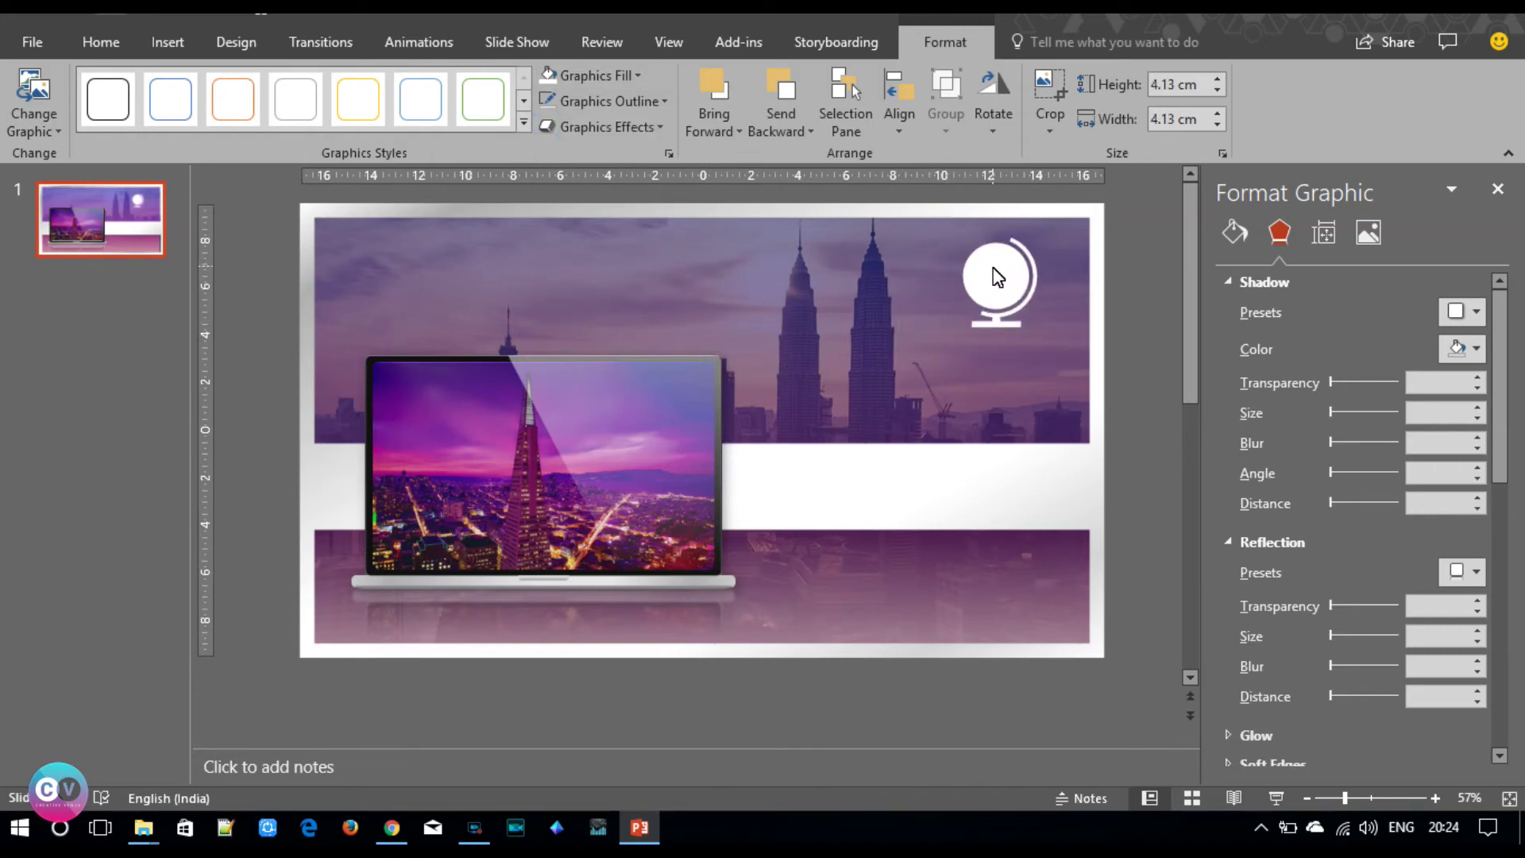
{"action": "left_click", "coordinate": [1240, 240]}
{"action": "left_click_drag", "start_coordinate": [1343, 512], "coordinate": [1380, 512]}
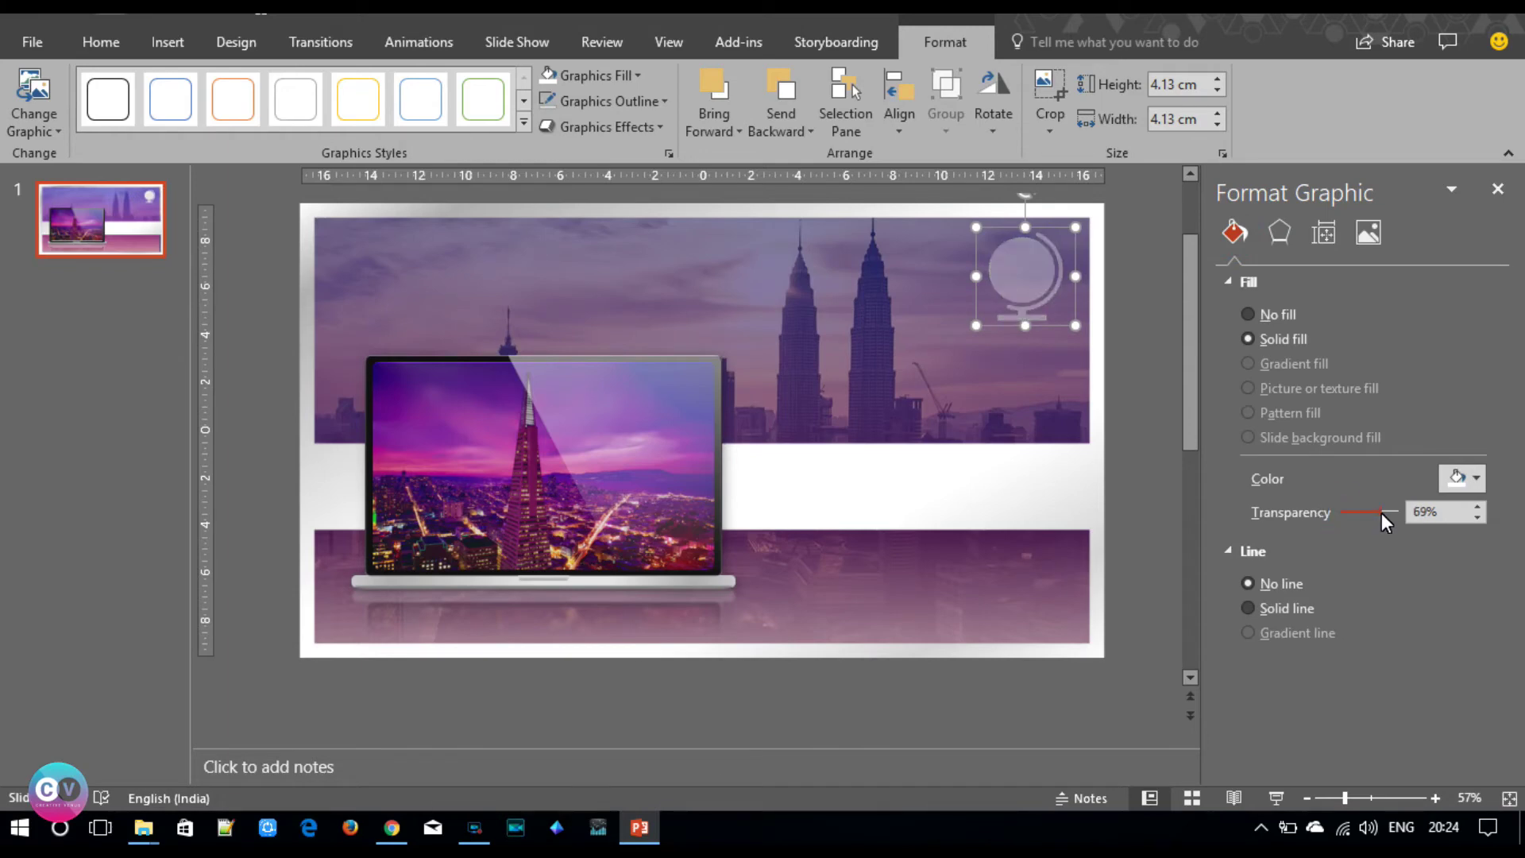
{"action": "left_click", "coordinate": [1122, 354]}
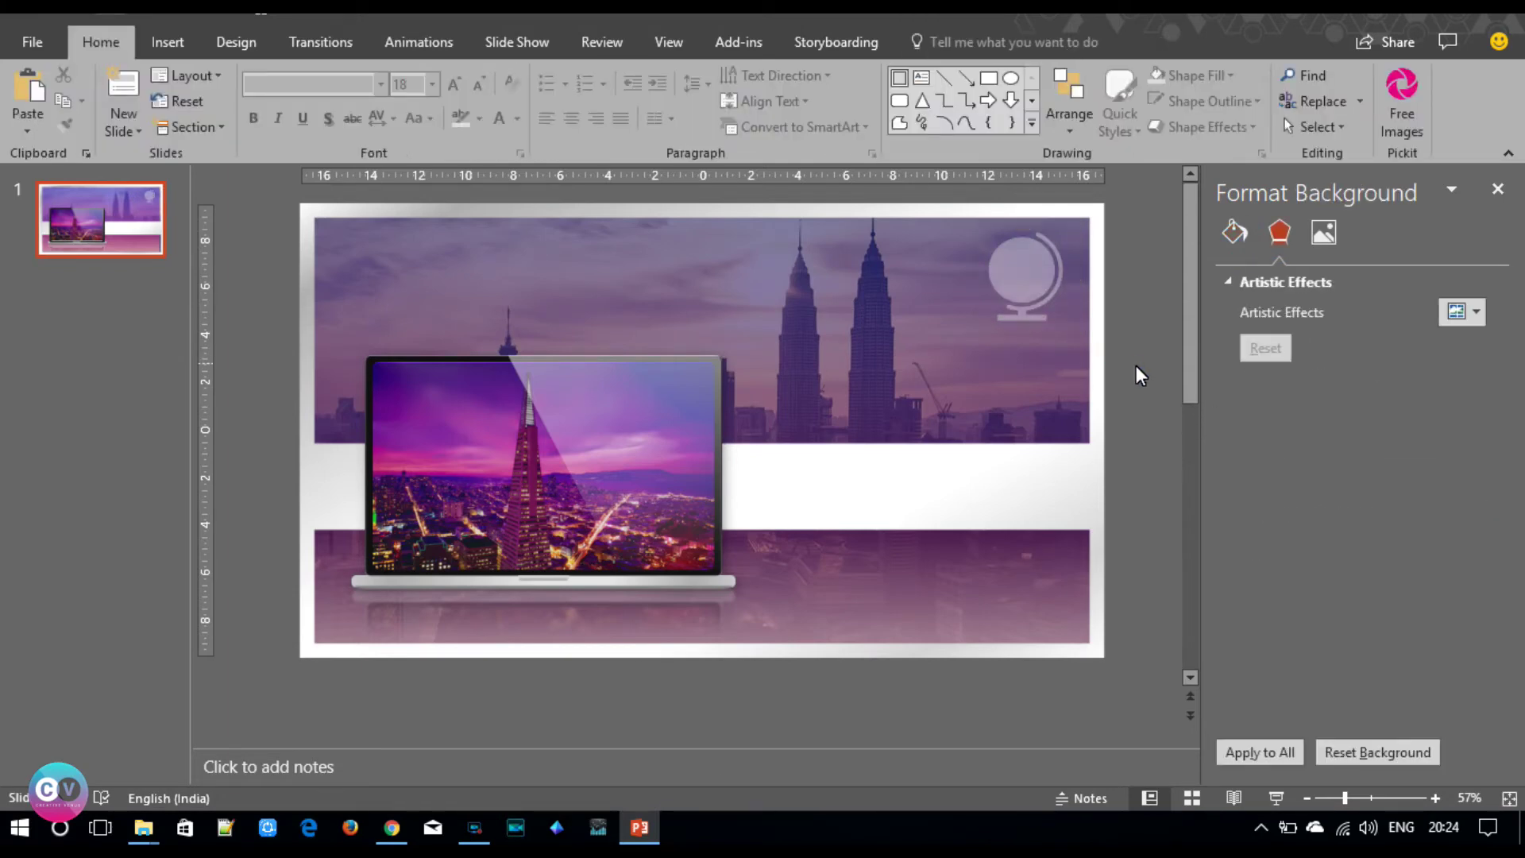
- Move the globe onto the white band, shrink it to about 2.87 cm, and fill it partly transparent grey
{"action": "left_click", "coordinate": [1045, 284]}
{"action": "mouse_move", "coordinate": [1035, 297]}
{"action": "left_mouse_down"}
{"action": "mouse_move", "coordinate": [921, 485]}
{"action": "mouse_move", "coordinate": [912, 383]}
{"action": "left_mouse_up"}
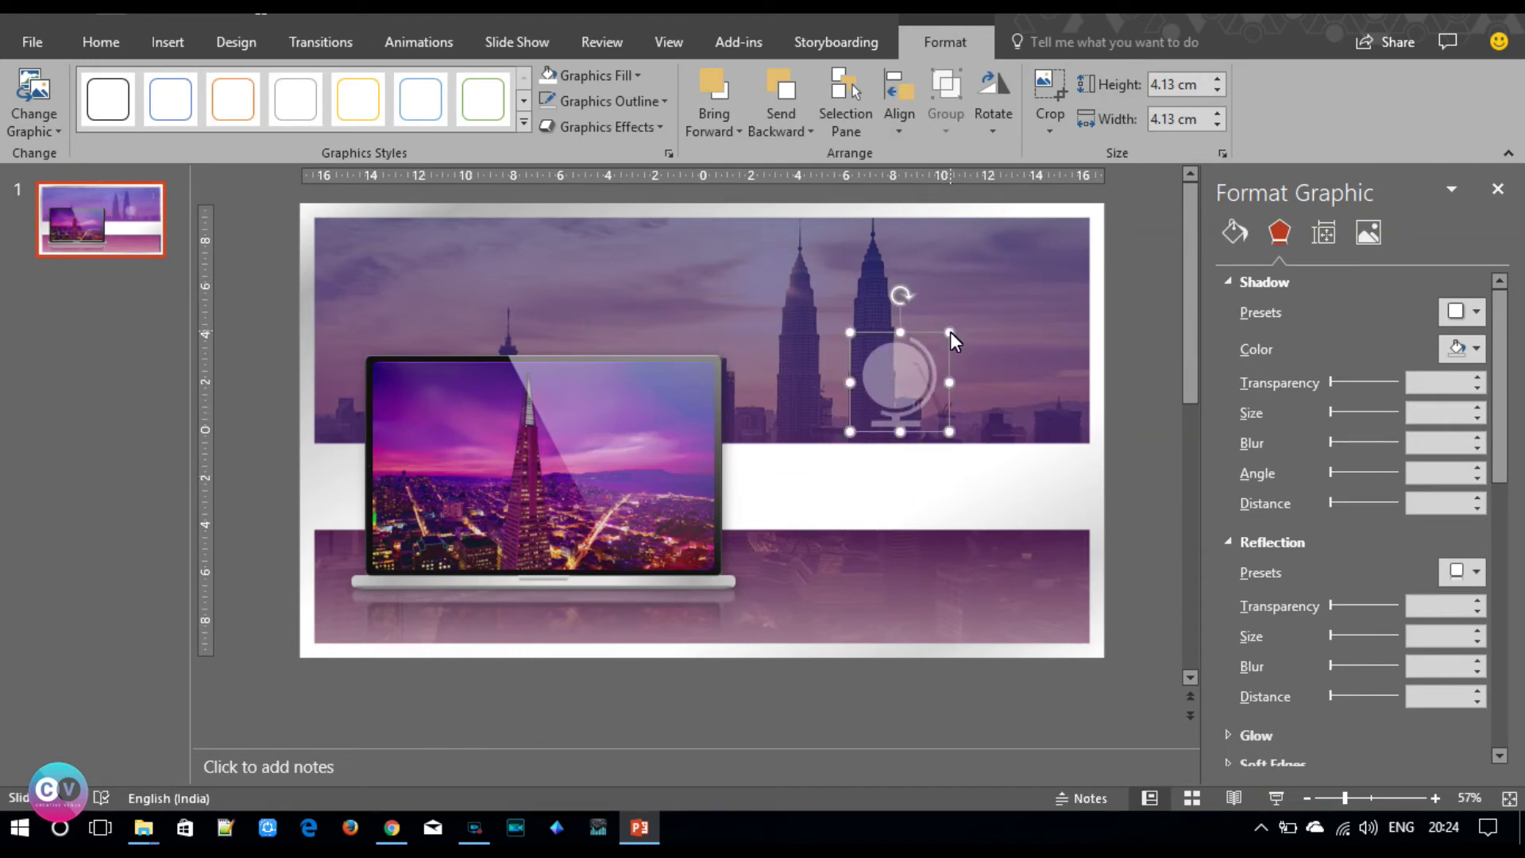
{"action": "left_click_drag", "start_coordinate": [950, 332], "coordinate": [817, 481]}
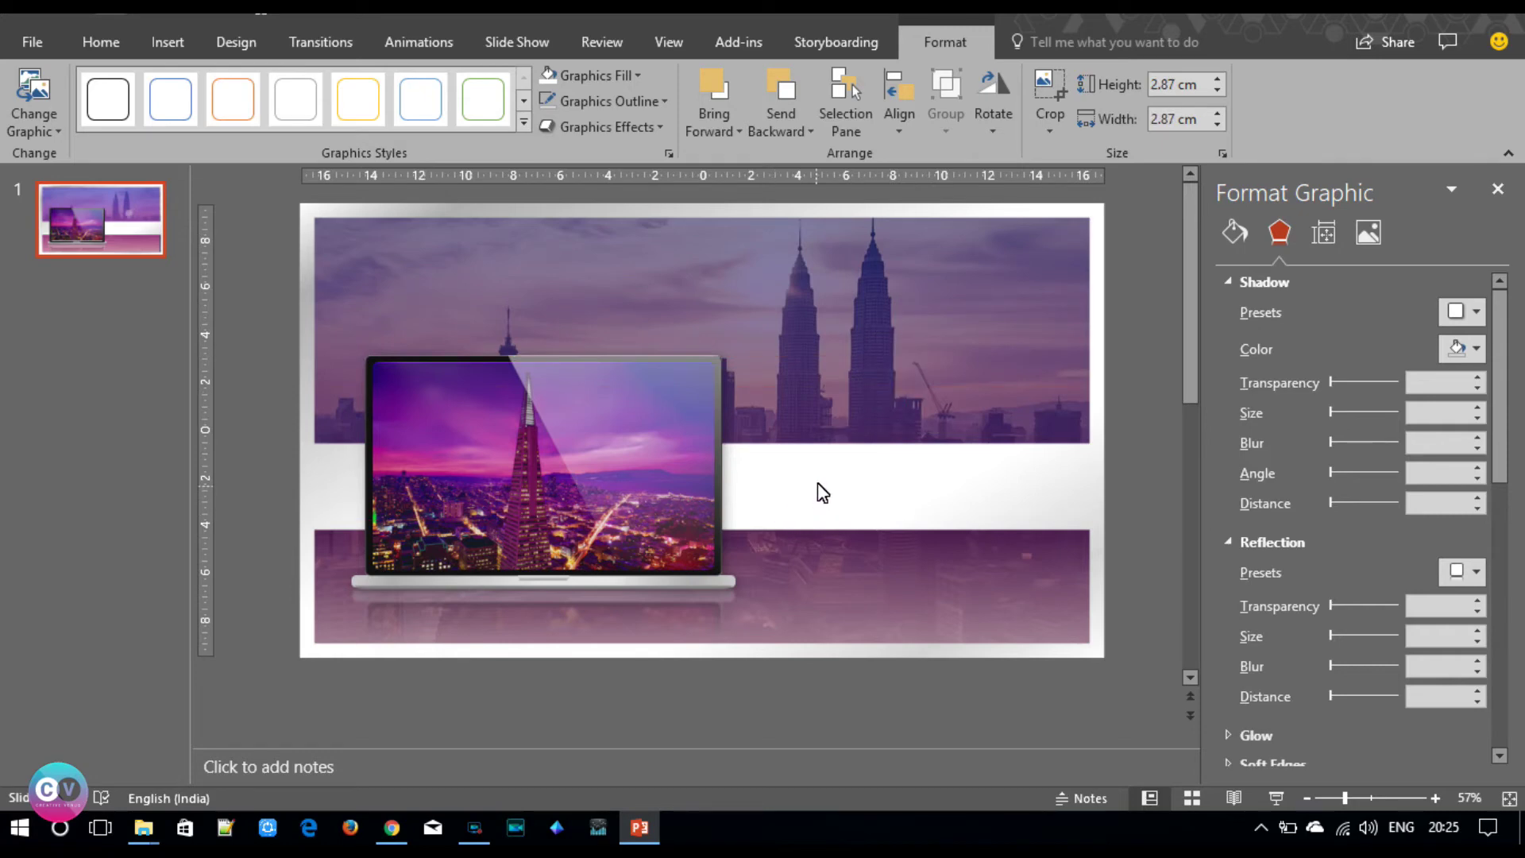
{"action": "left_click", "coordinate": [636, 74]}
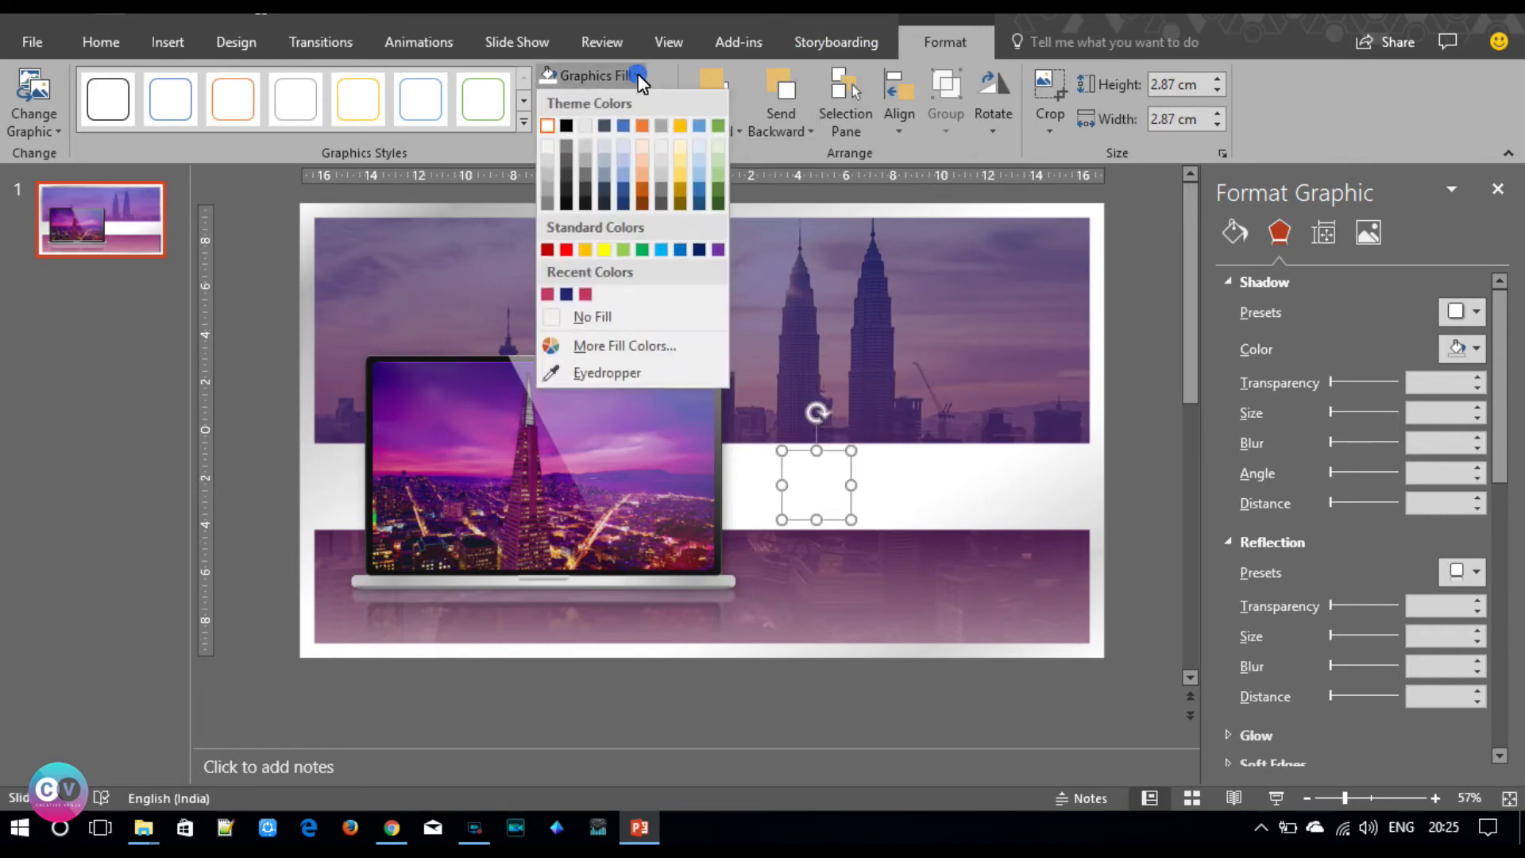
{"action": "left_click", "coordinate": [567, 127]}
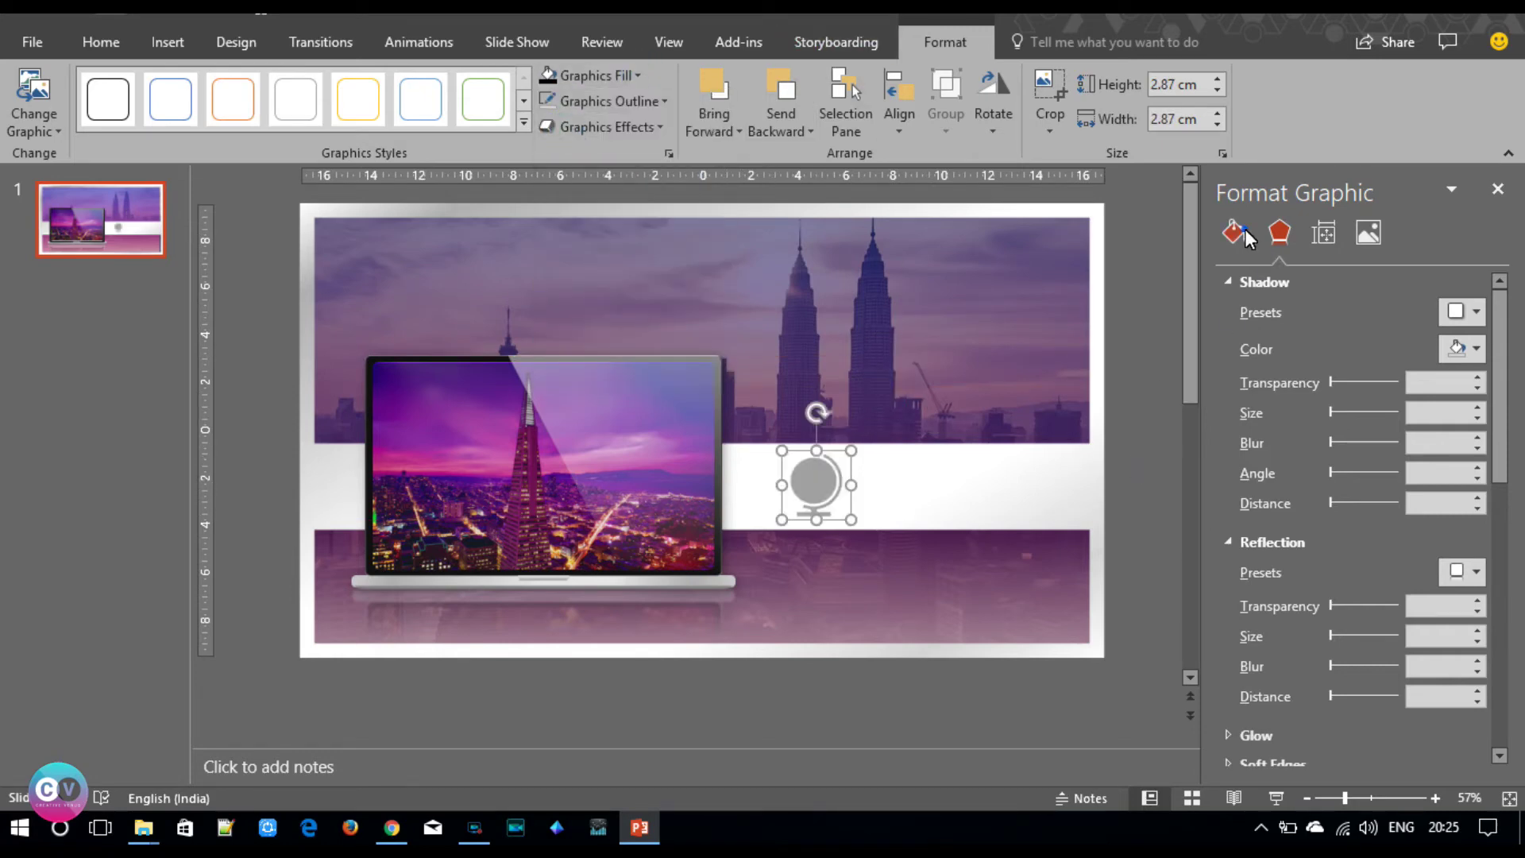
{"action": "left_click", "coordinate": [1235, 232]}
{"action": "mouse_move", "coordinate": [1379, 509]}
{"action": "left_mouse_down"}
{"action": "mouse_move", "coordinate": [1362, 512]}
{"action": "mouse_move", "coordinate": [1389, 513]}
{"action": "left_mouse_up"}
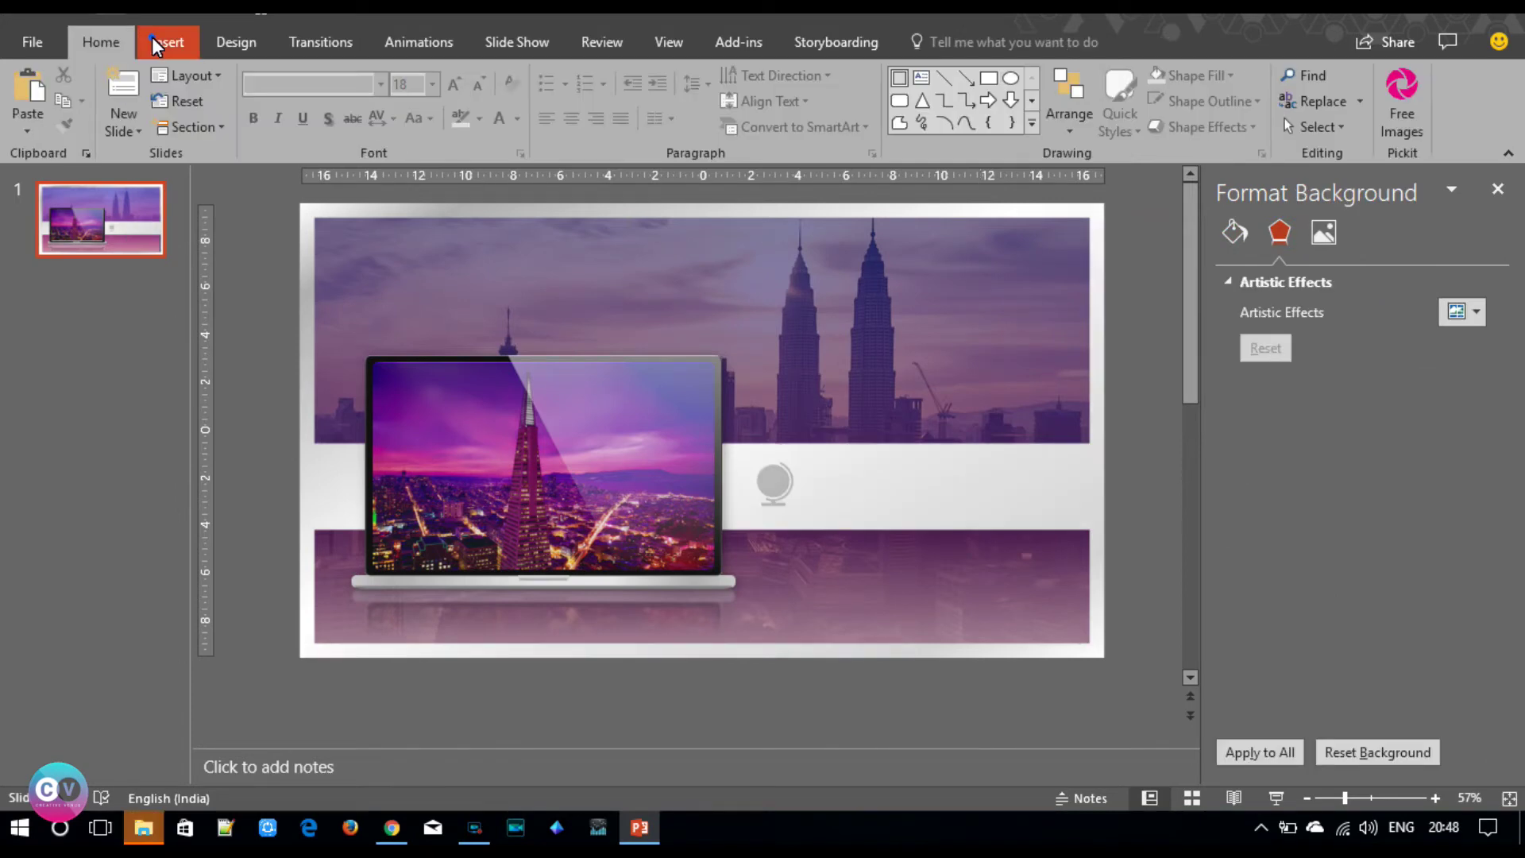
{"action": "left_click", "coordinate": [155, 38]}
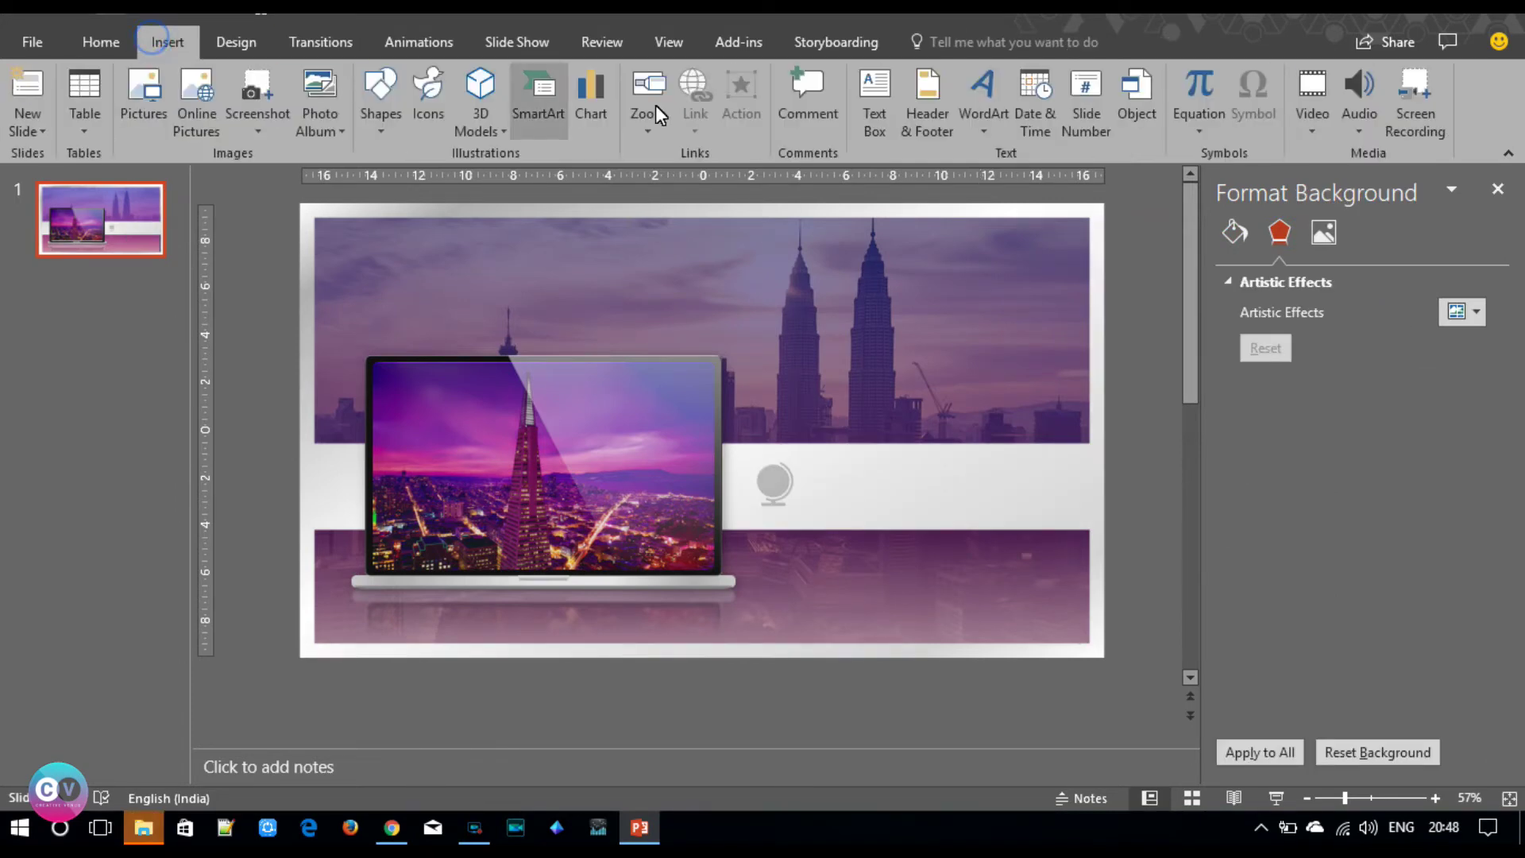
- Add a text box right of the globe reading 'We are global' in Century Gothic
{"action": "left_click", "coordinate": [875, 102]}
{"action": "mouse_move", "coordinate": [826, 461]}
{"action": "left_mouse_down"}
{"action": "mouse_move", "coordinate": [1074, 530]}
{"action": "mouse_move", "coordinate": [1069, 516]}
{"action": "left_mouse_up"}
{"action": "type", "text": "We a"}
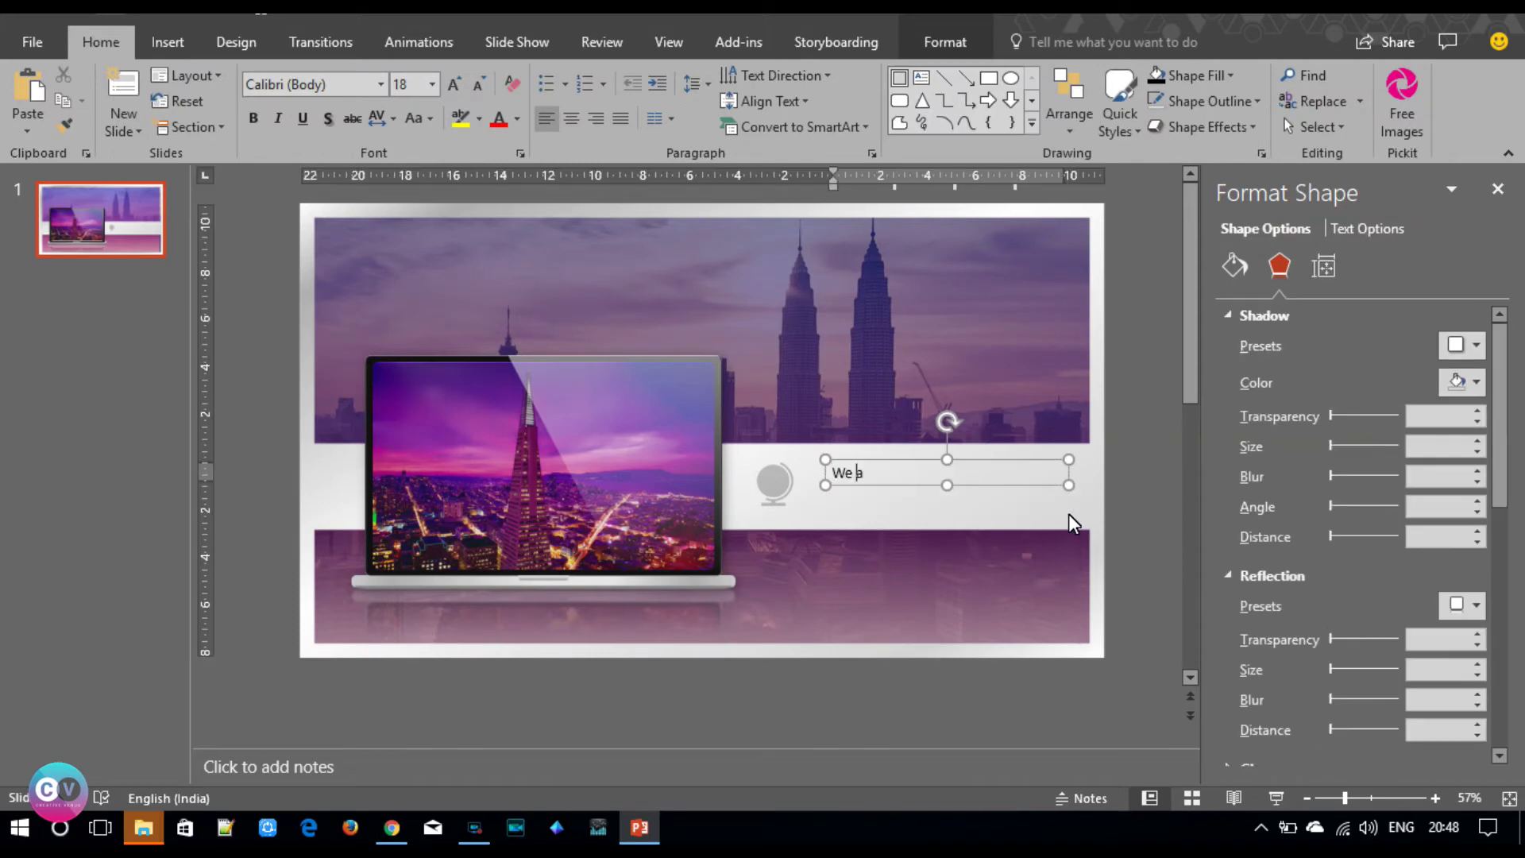
{"action": "type", "text": "re global"}
{"action": "key", "text": "ctrl+a"}
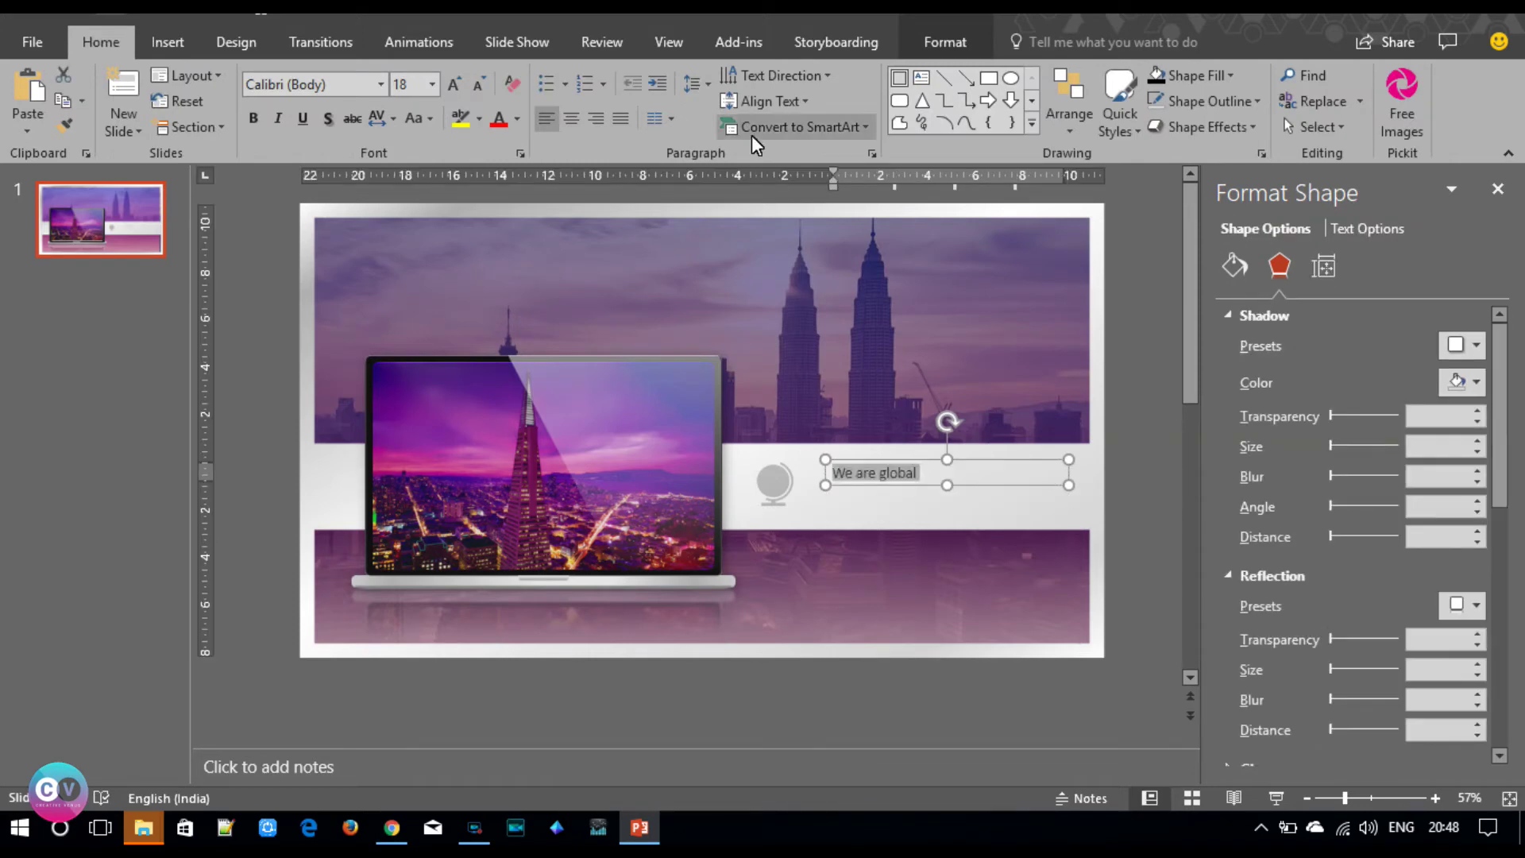
{"action": "left_click", "coordinate": [343, 85]}
{"action": "type", "text": "Century Gothic"}
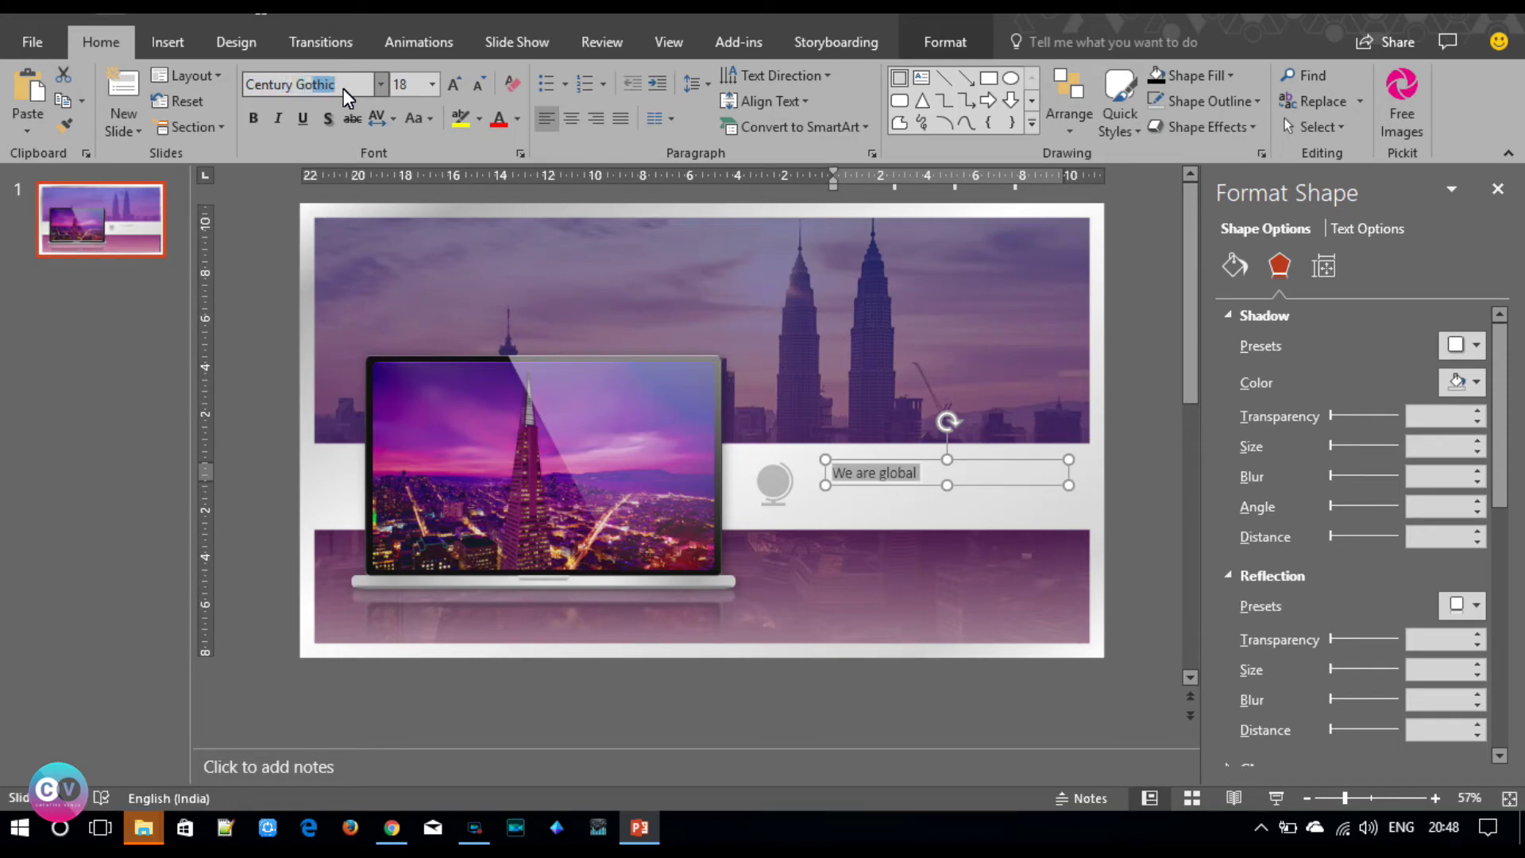
{"action": "key", "text": "Return"}
- Make the heading uppercase at 28 pt and align it beside the globe
{"action": "left_click", "coordinate": [461, 78]}
{"action": "left_click", "coordinate": [461, 78]}
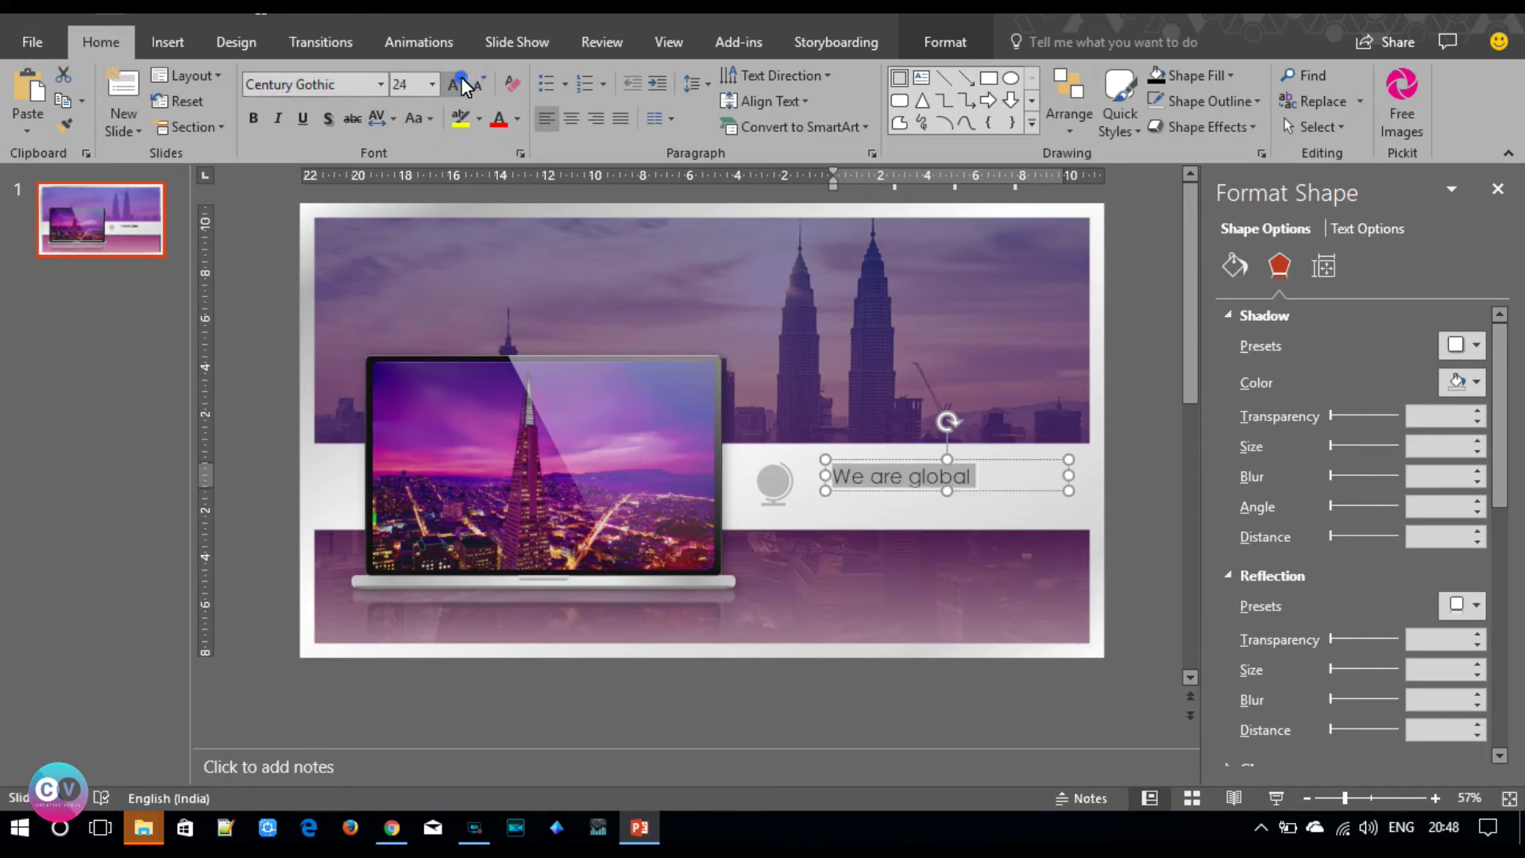
{"action": "left_click", "coordinate": [413, 118]}
{"action": "left_click", "coordinate": [449, 202]}
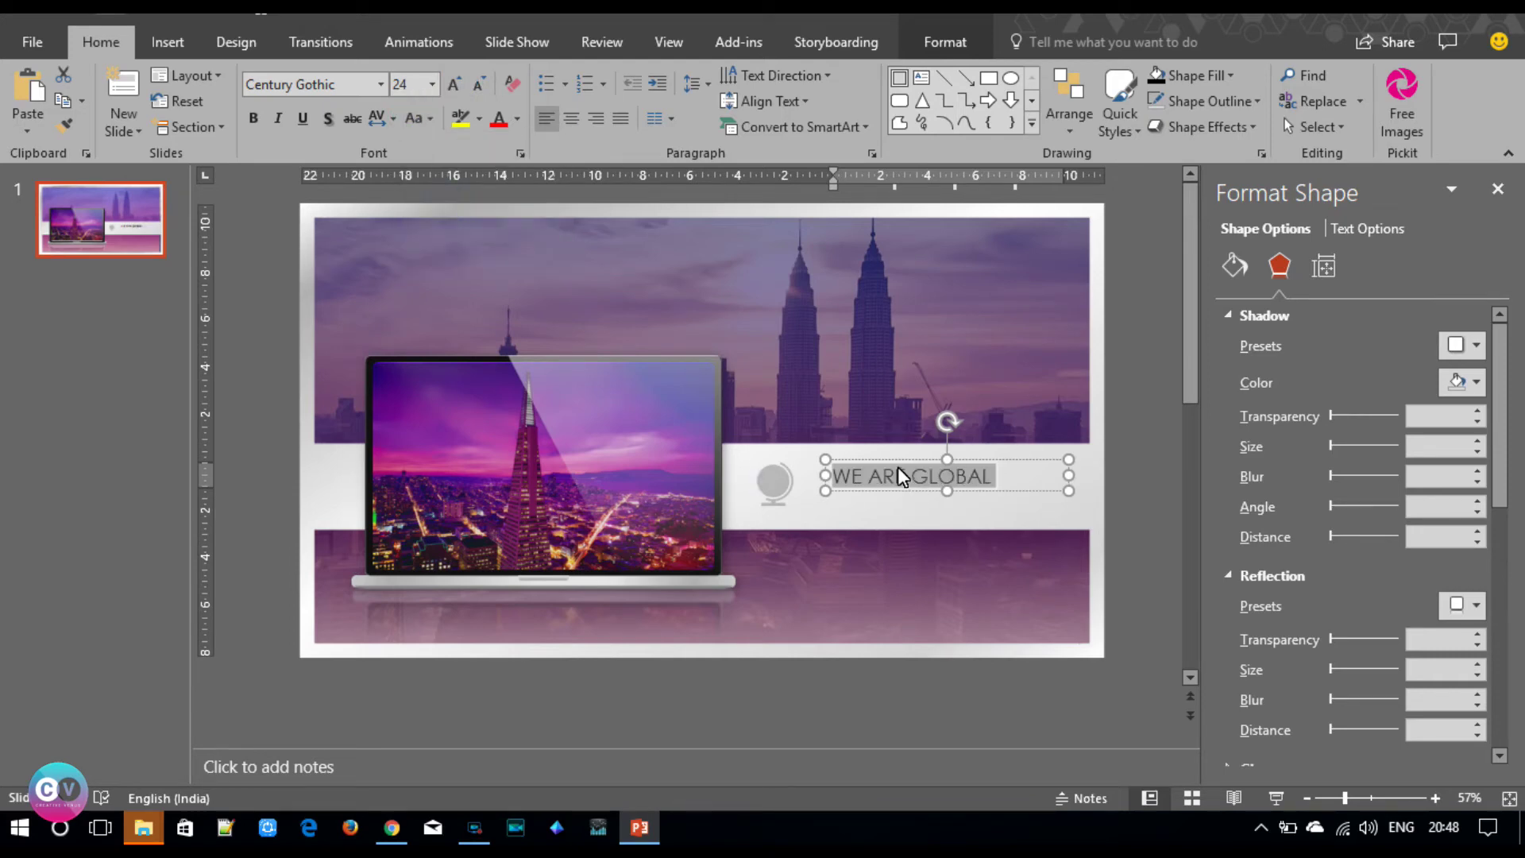
{"action": "left_click_drag", "start_coordinate": [894, 460], "coordinate": [877, 476]}
{"action": "left_click", "coordinate": [454, 84]}
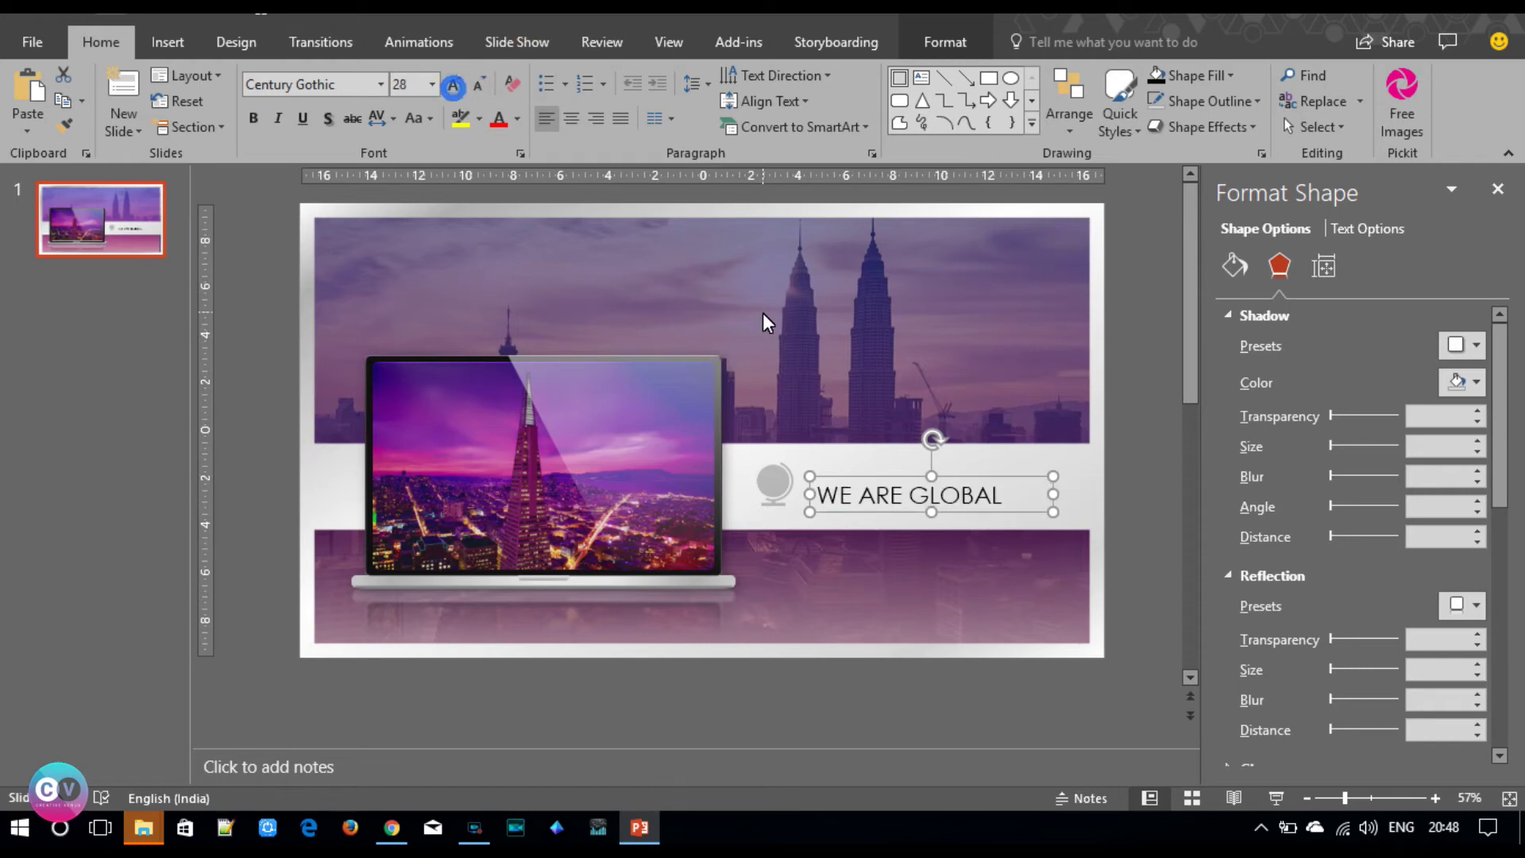
{"action": "left_click_drag", "start_coordinate": [853, 476], "coordinate": [853, 470]}
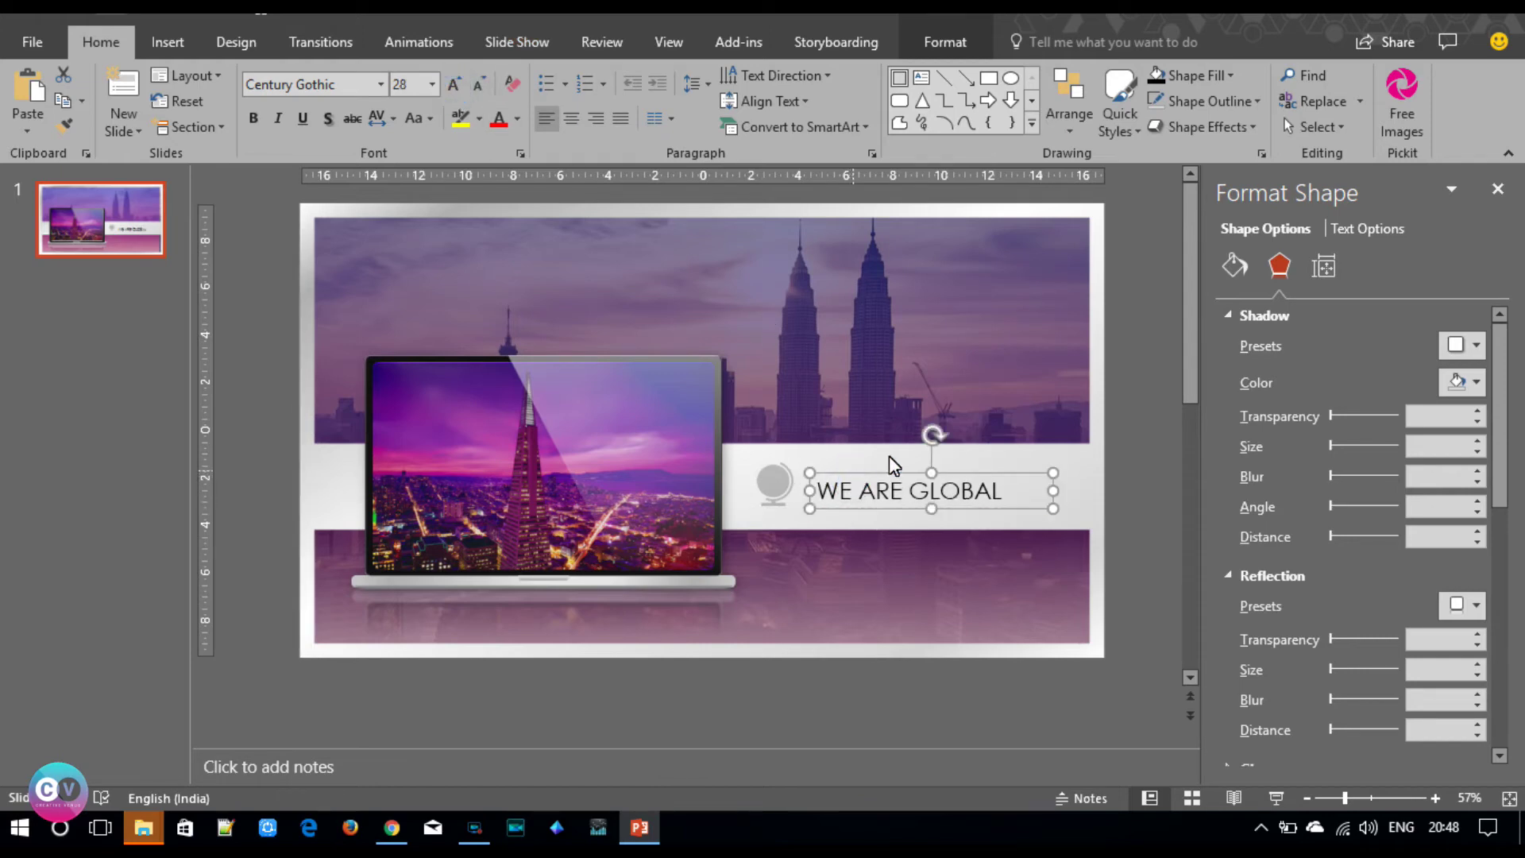
- Fade the heading text fill to 37% transparency
{"action": "left_click", "coordinate": [1366, 228]}
{"action": "left_click", "coordinate": [1234, 265]}
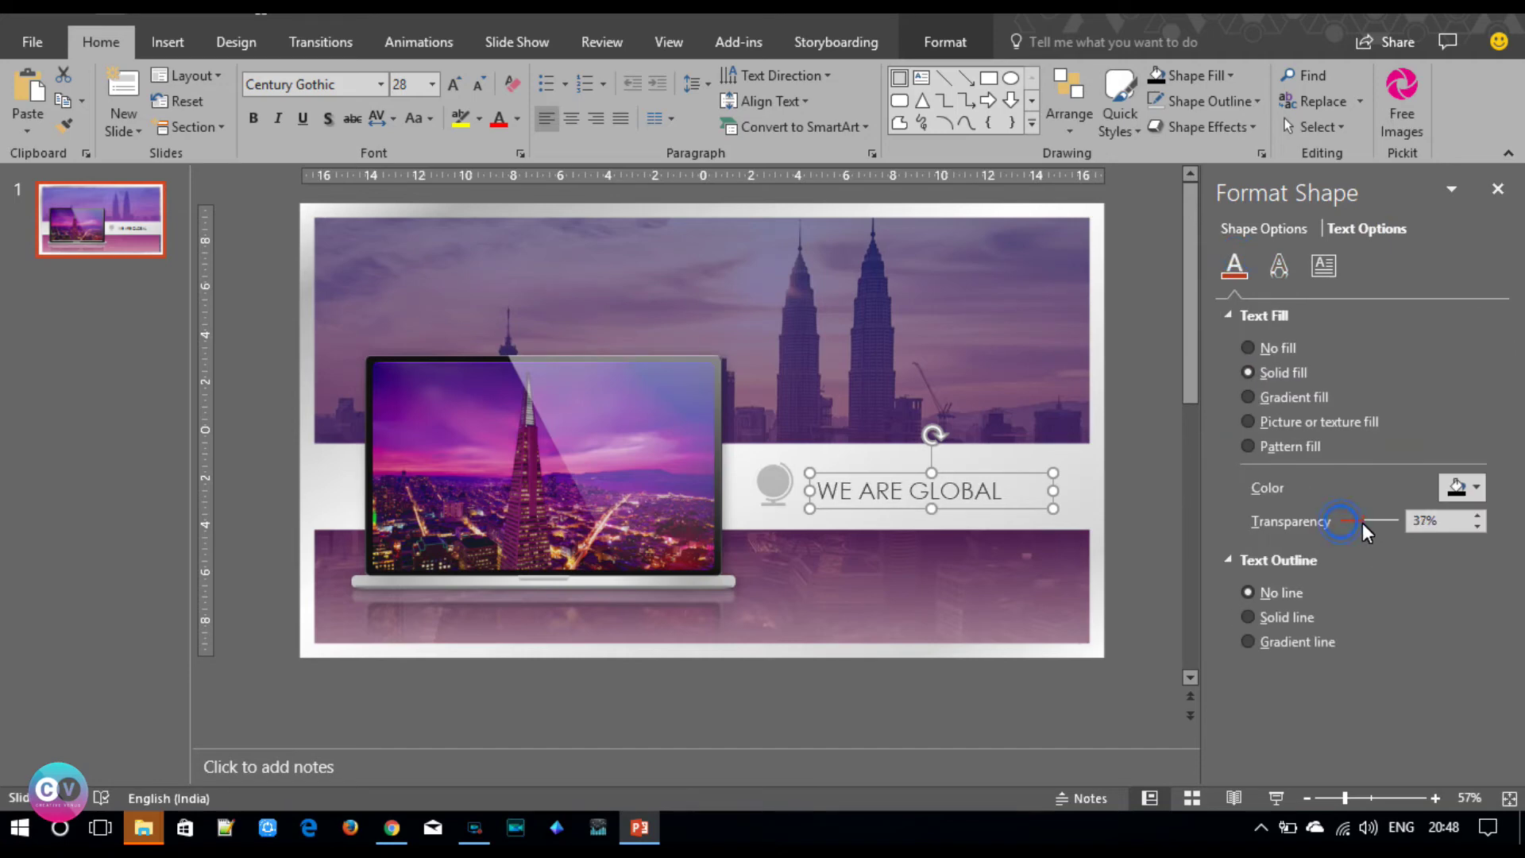
{"action": "left_click_drag", "start_coordinate": [1340, 521], "coordinate": [1371, 522]}
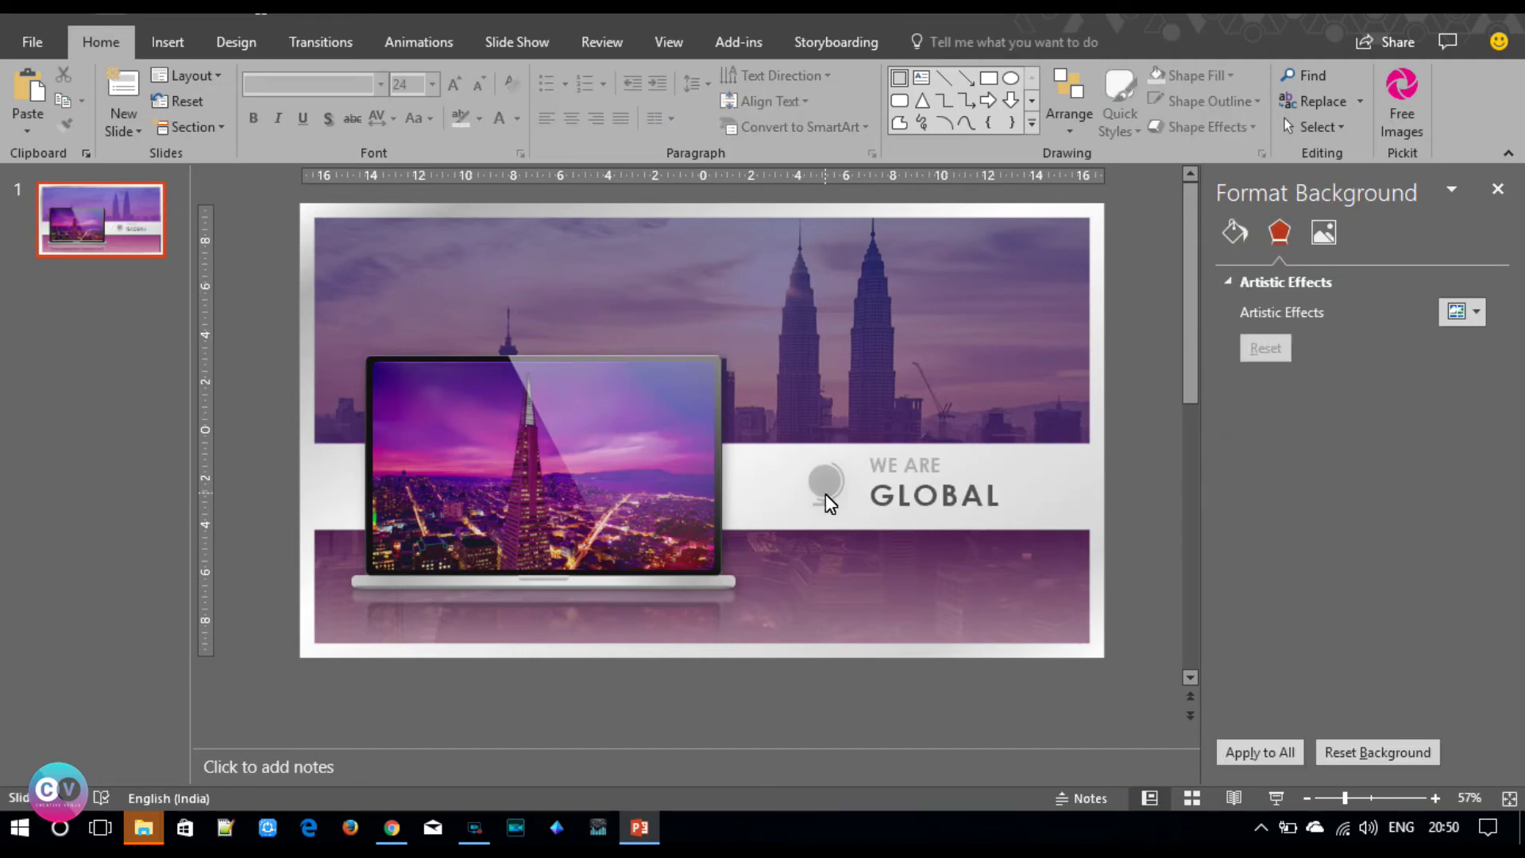
{"action": "left_click", "coordinate": [825, 494]}
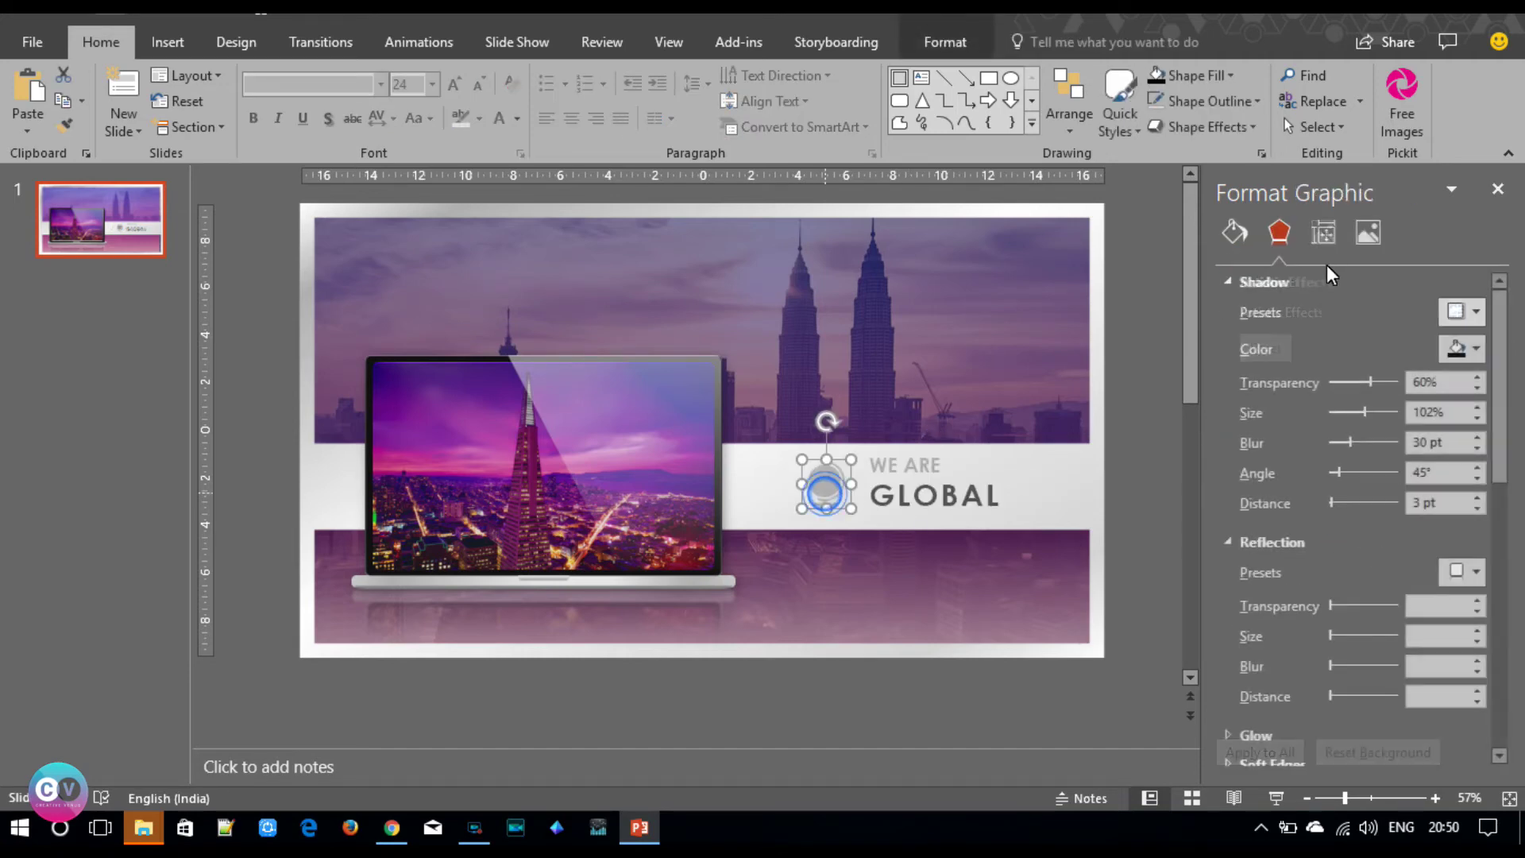
- Fill the globe with purple eyedropped from the laptop screen
{"action": "left_click", "coordinate": [1238, 235]}
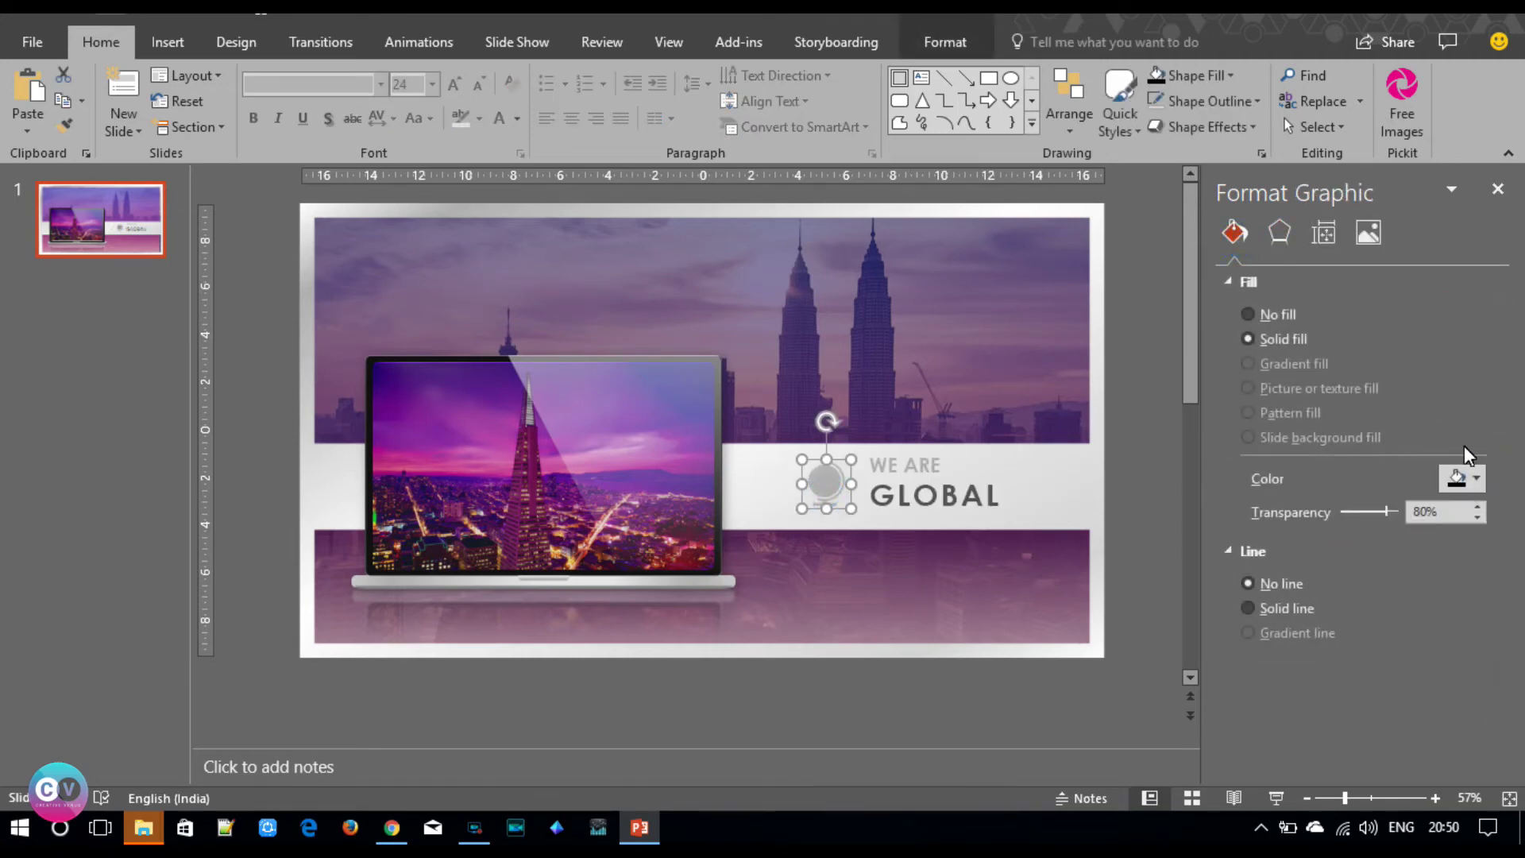
{"action": "left_click", "coordinate": [1471, 479]}
{"action": "left_click", "coordinate": [1378, 718]}
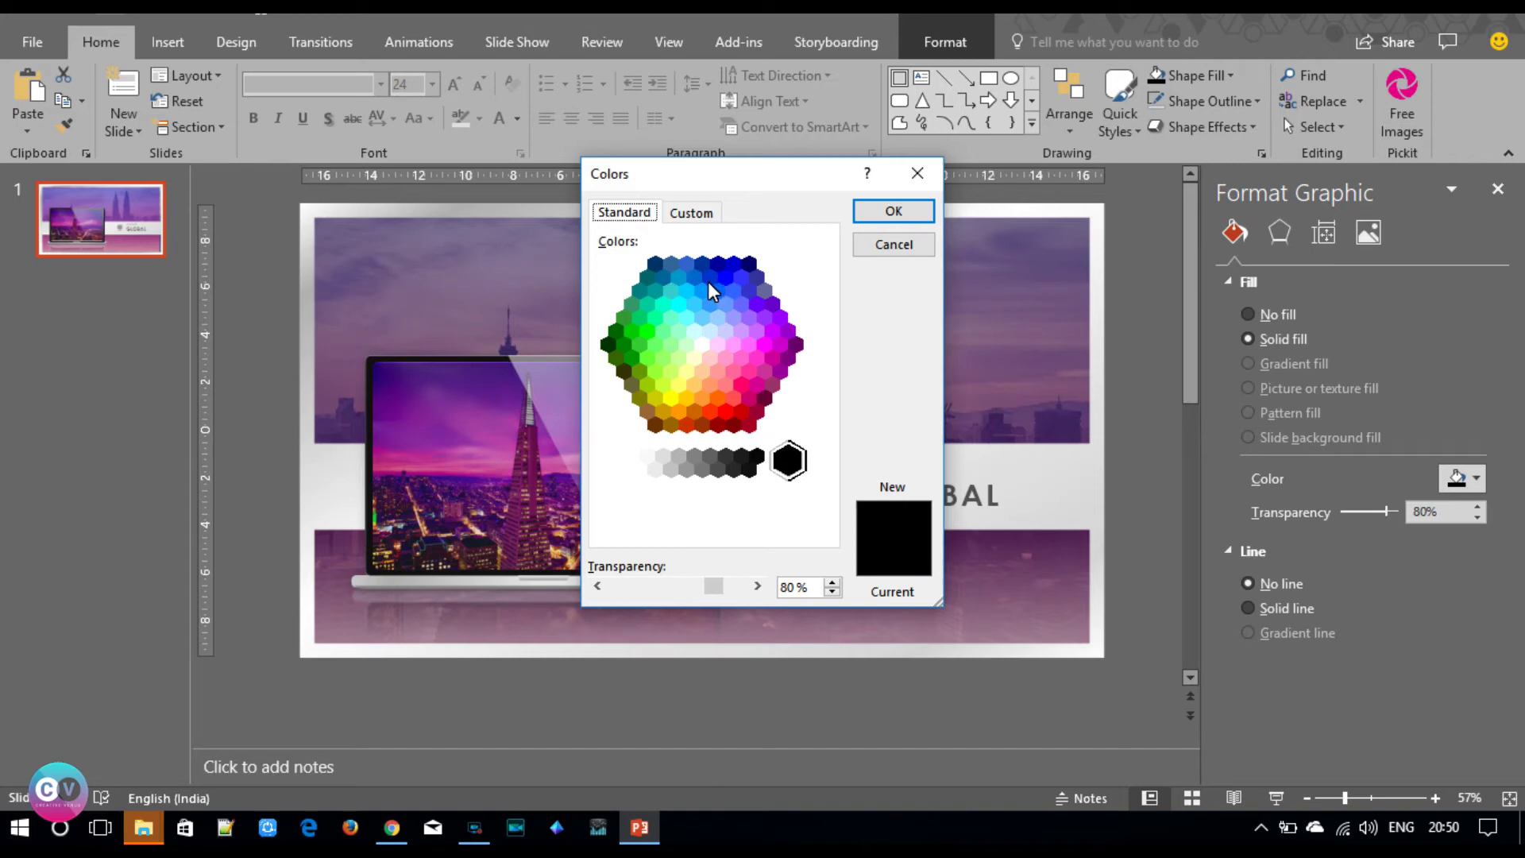
{"action": "left_click", "coordinate": [903, 240]}
{"action": "left_click", "coordinate": [1476, 485]}
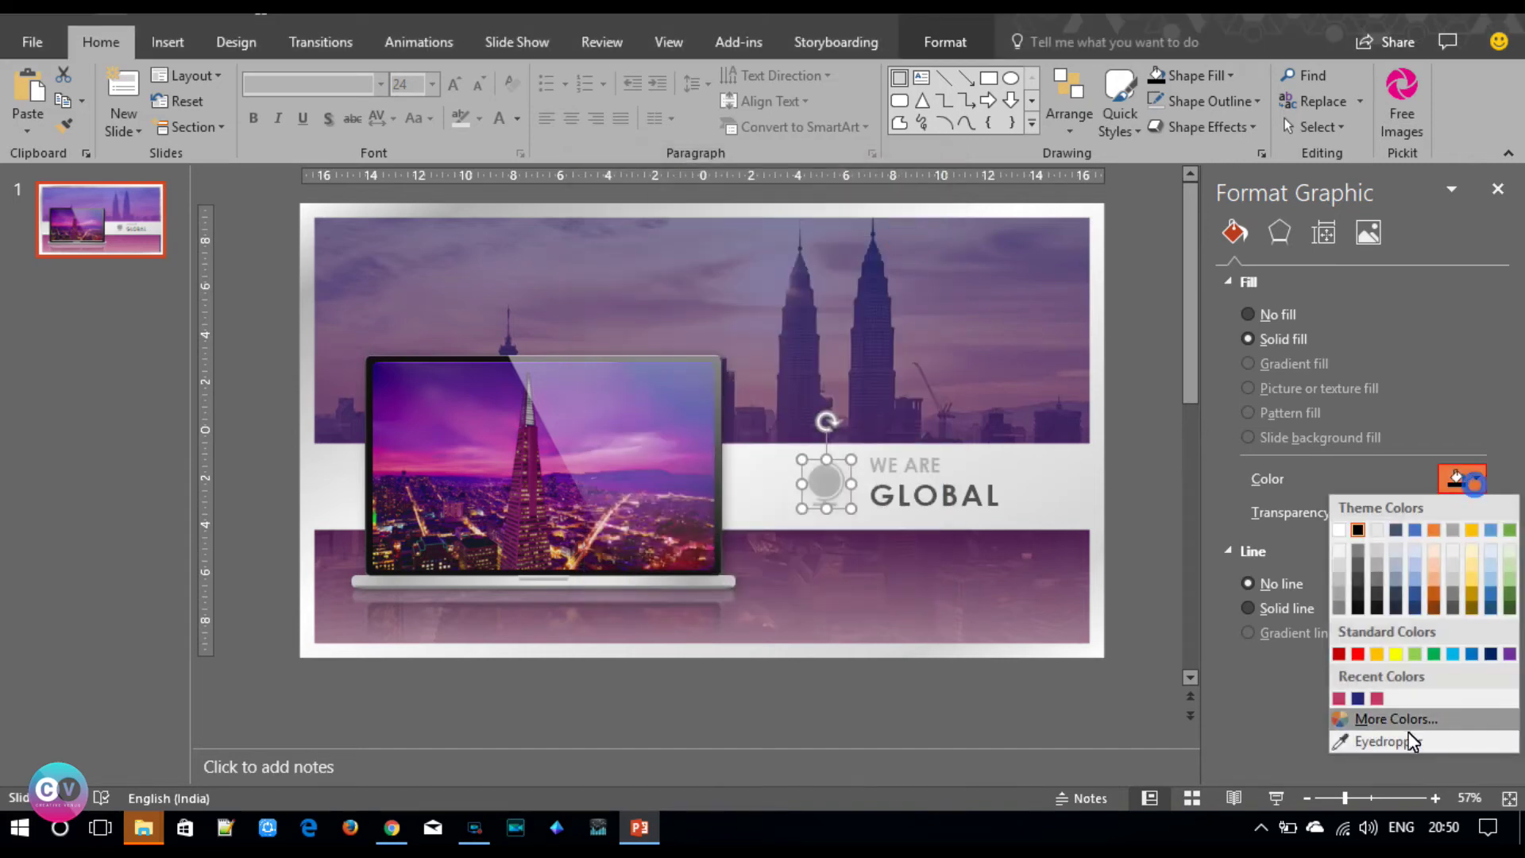
{"action": "left_click", "coordinate": [1406, 737]}
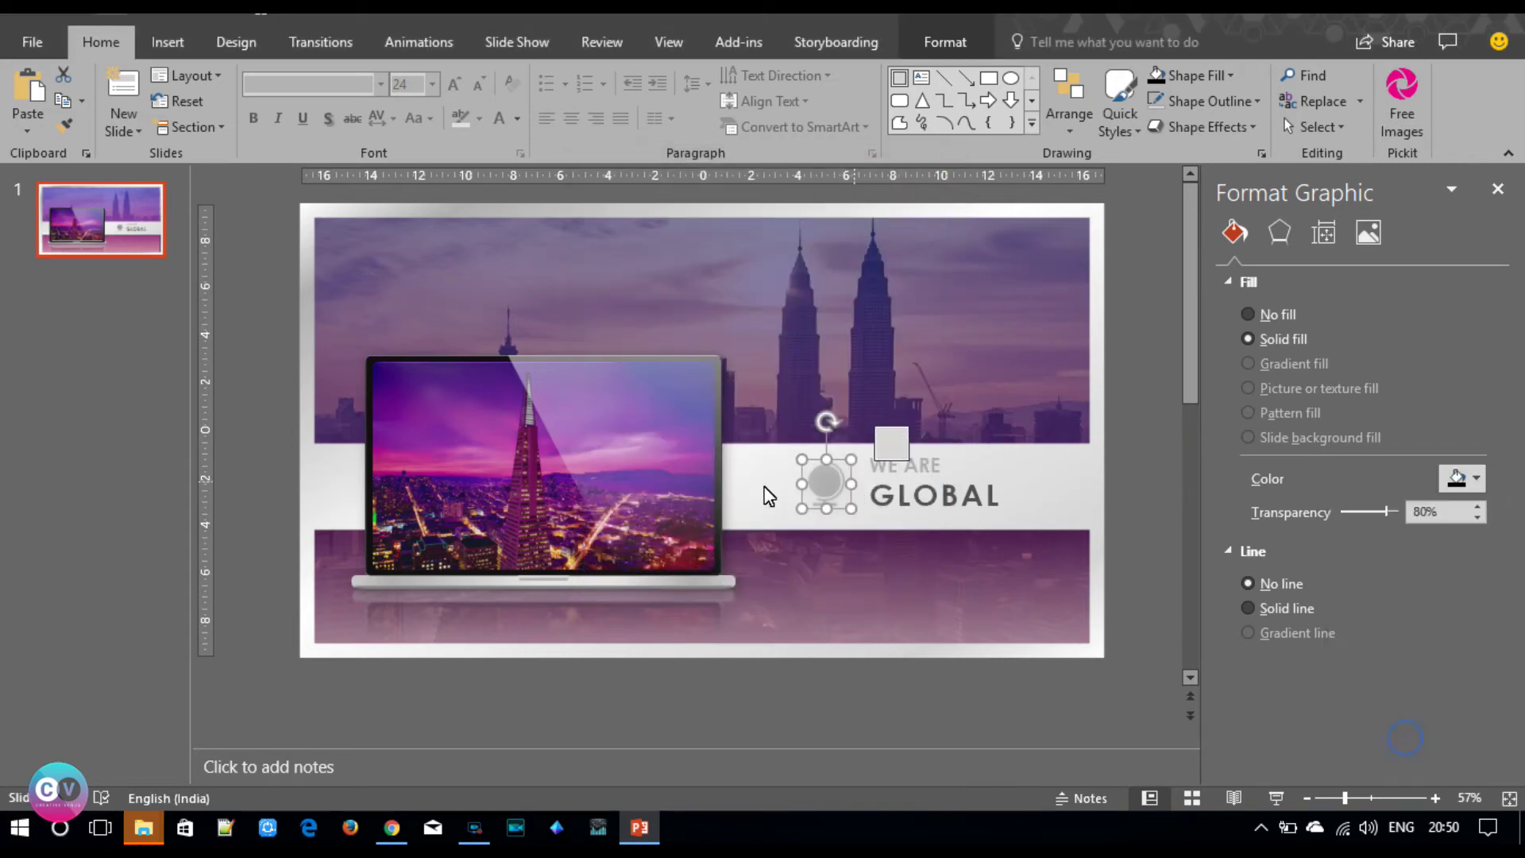
{"action": "left_click", "coordinate": [513, 465]}
- Set the purple globe to about 19% transparency and save Video 241.pptx
{"action": "left_click_drag", "start_coordinate": [1348, 511], "coordinate": [1369, 513]}
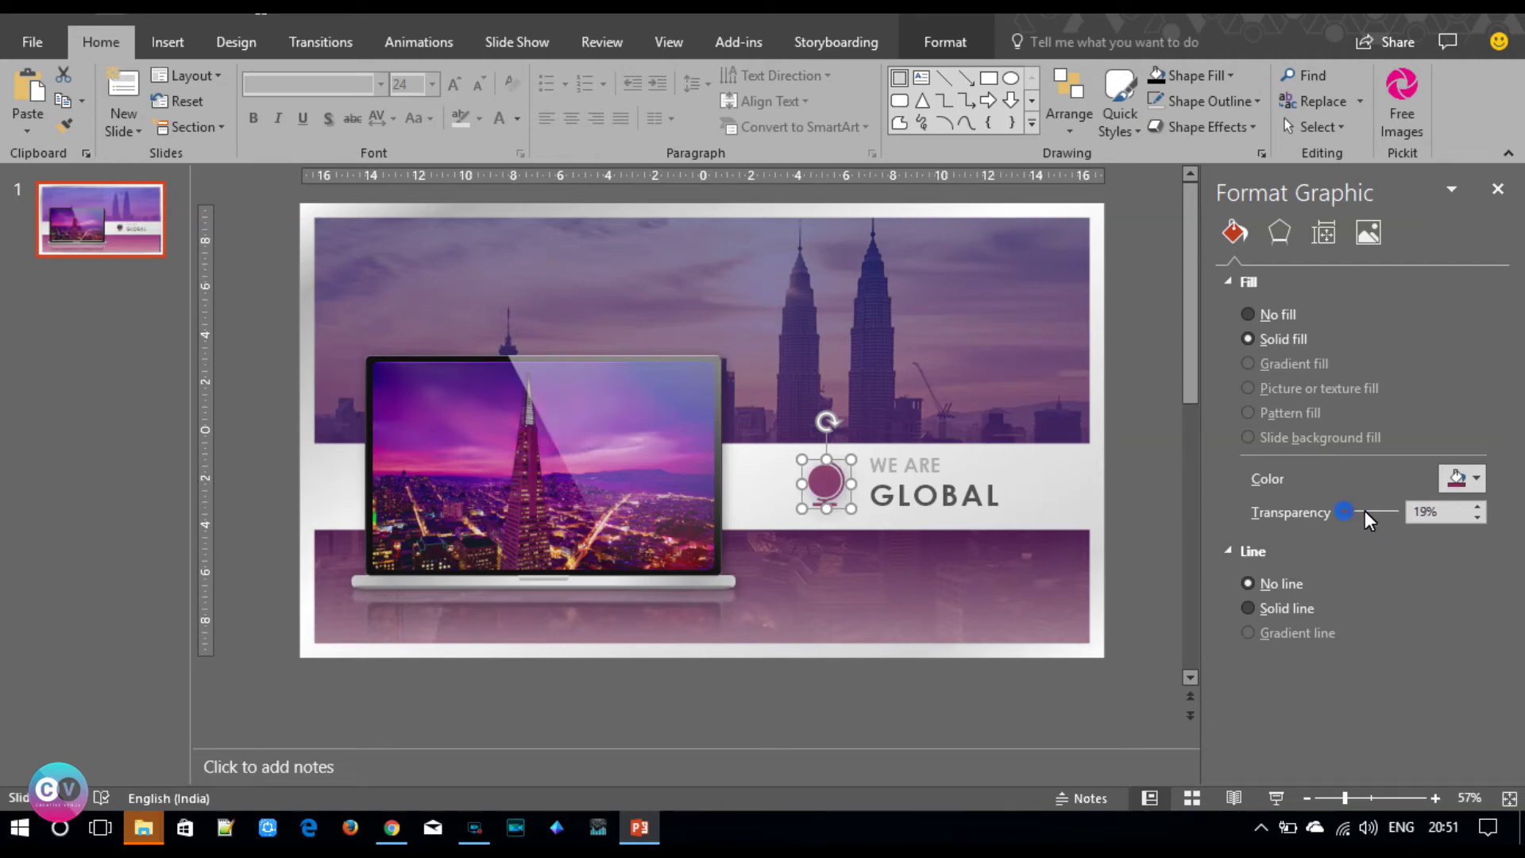
{"action": "left_click", "coordinate": [1136, 488]}
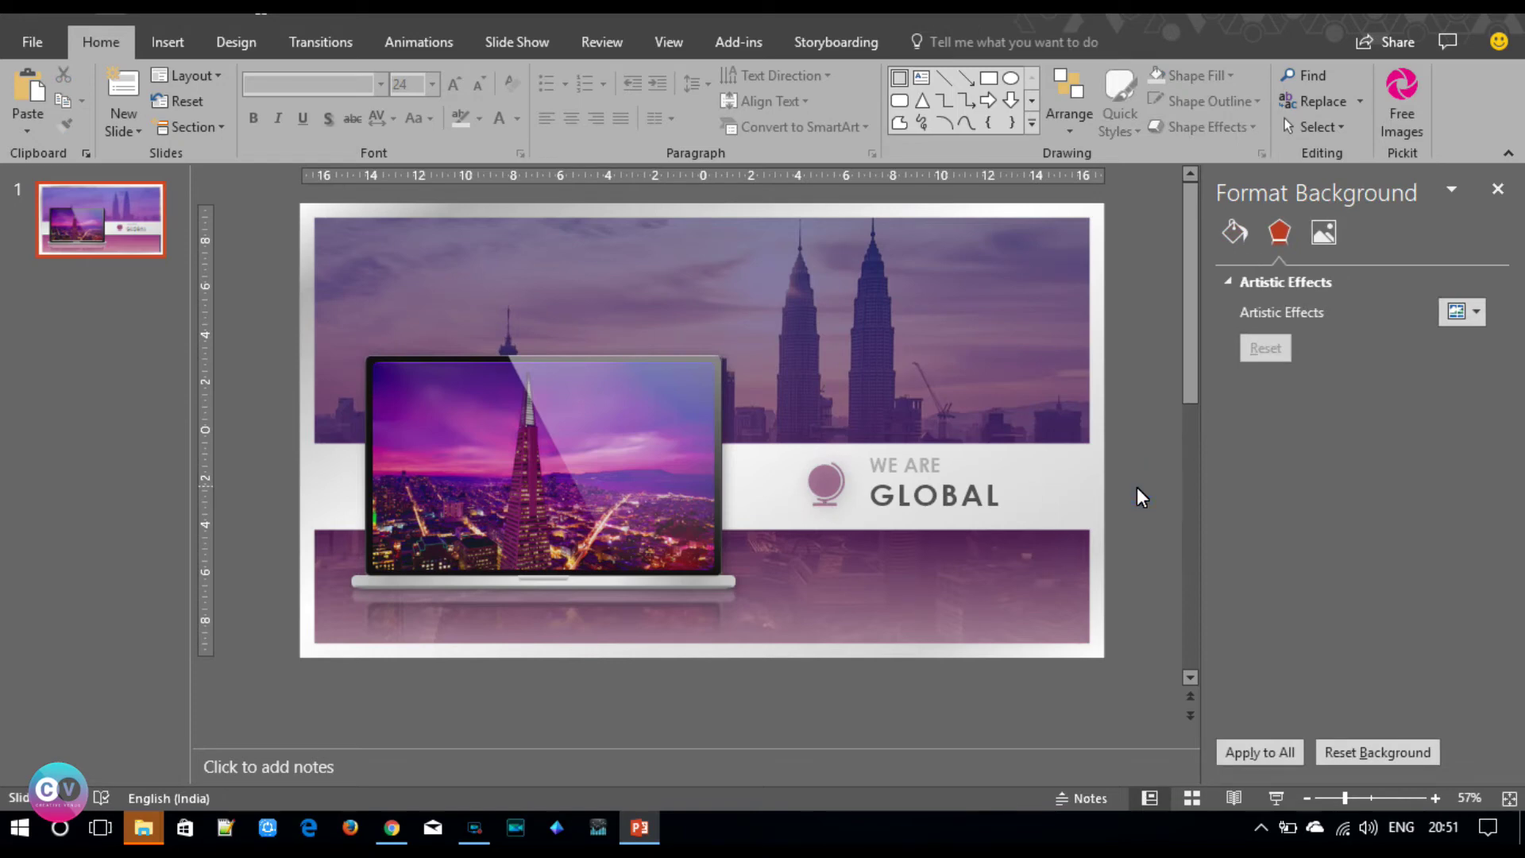
{"action": "key", "text": "ctrl+s"}
- Draw a right triangle and flip it horizontally
{"action": "left_click", "coordinate": [163, 46]}
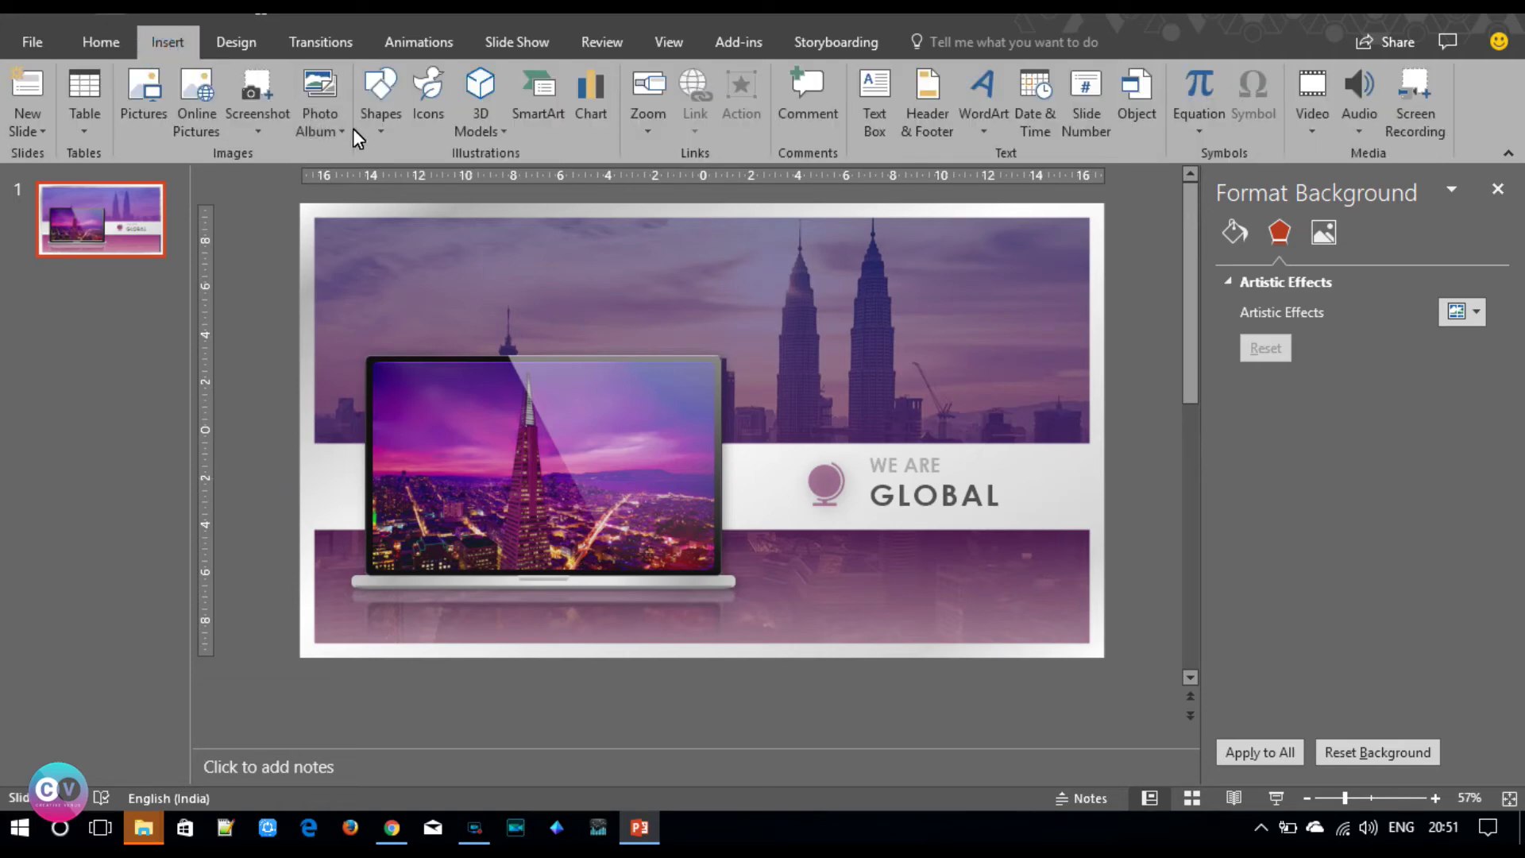
{"action": "left_click", "coordinate": [381, 127]}
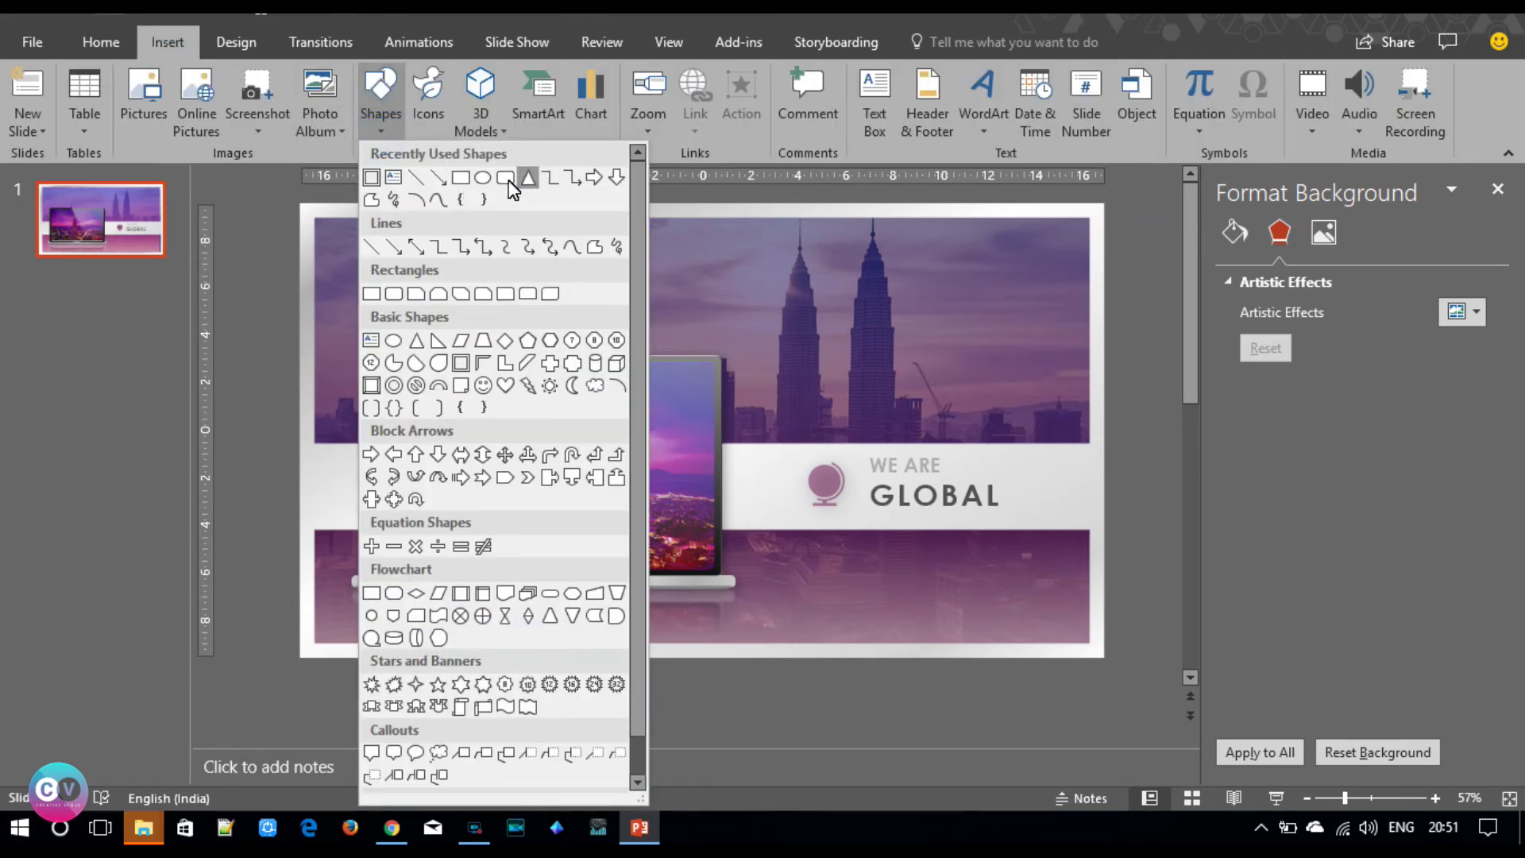
{"action": "left_click", "coordinate": [436, 341]}
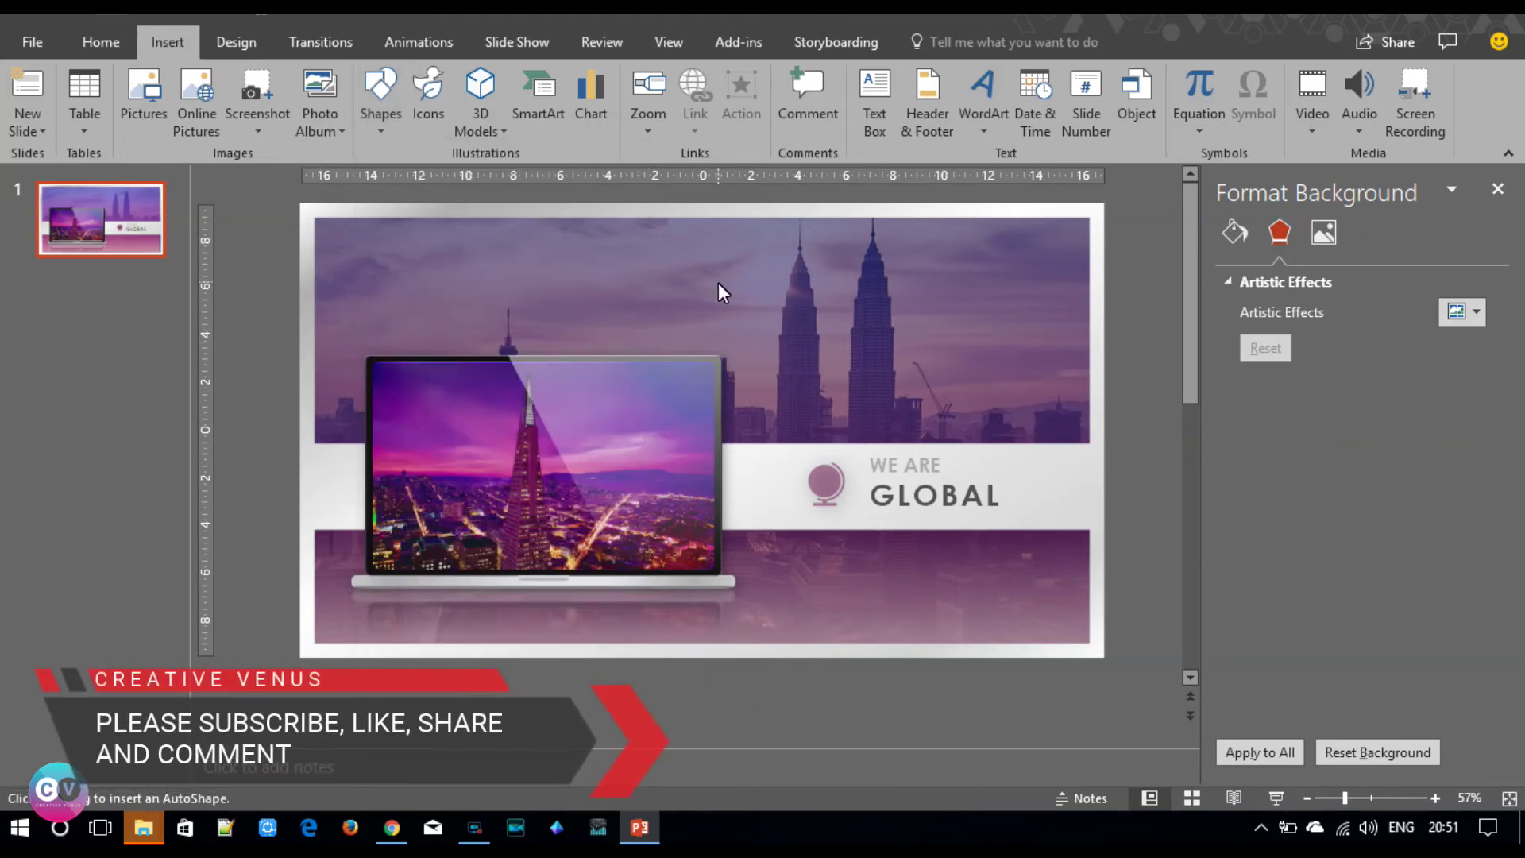
{"action": "left_click_drag", "start_coordinate": [950, 268], "coordinate": [1067, 499]}
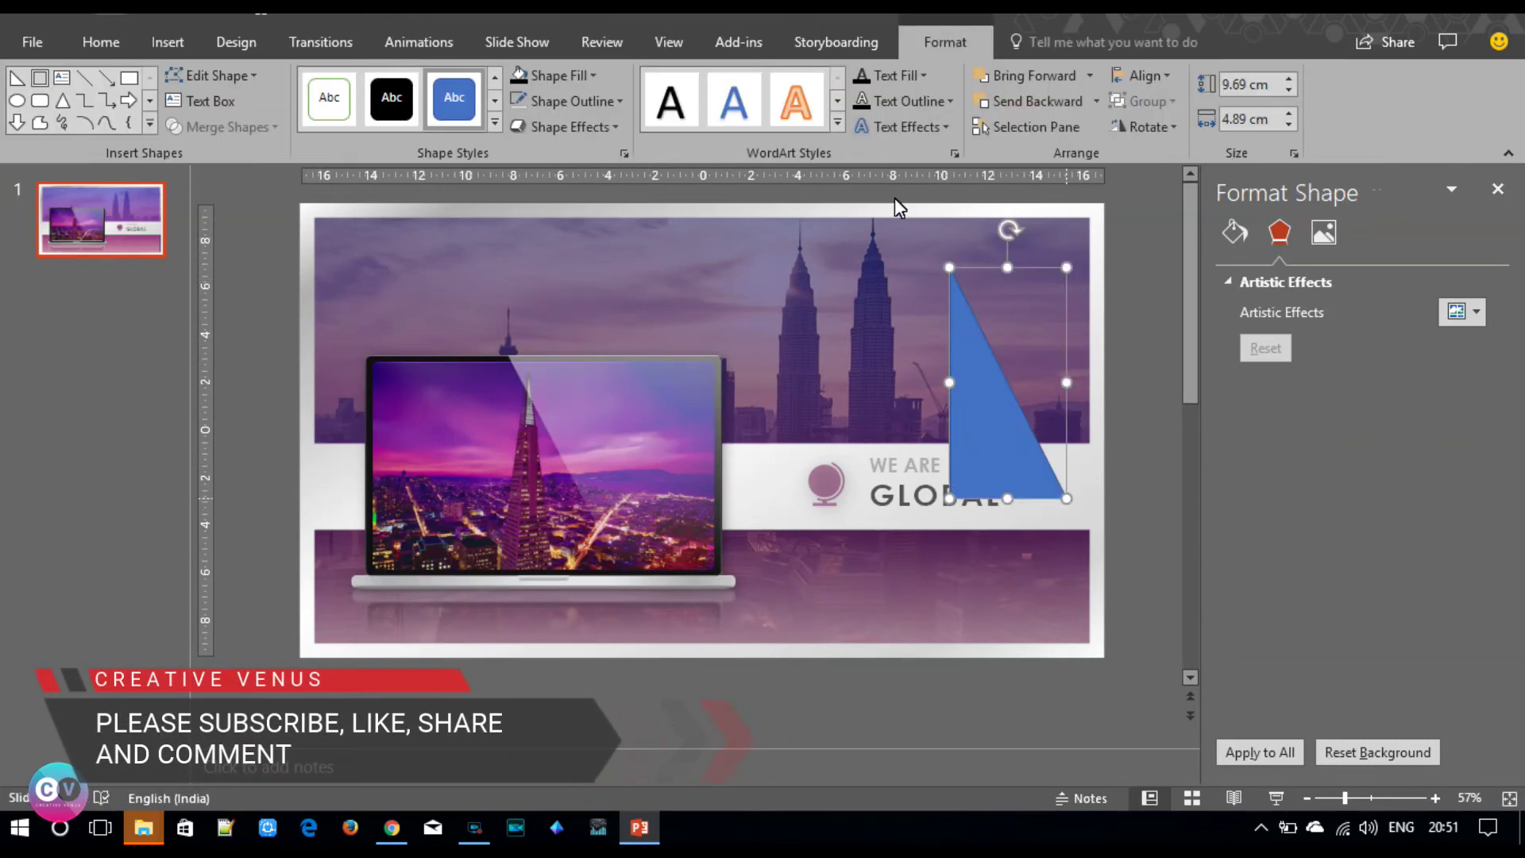
{"action": "left_click", "coordinate": [1127, 131]}
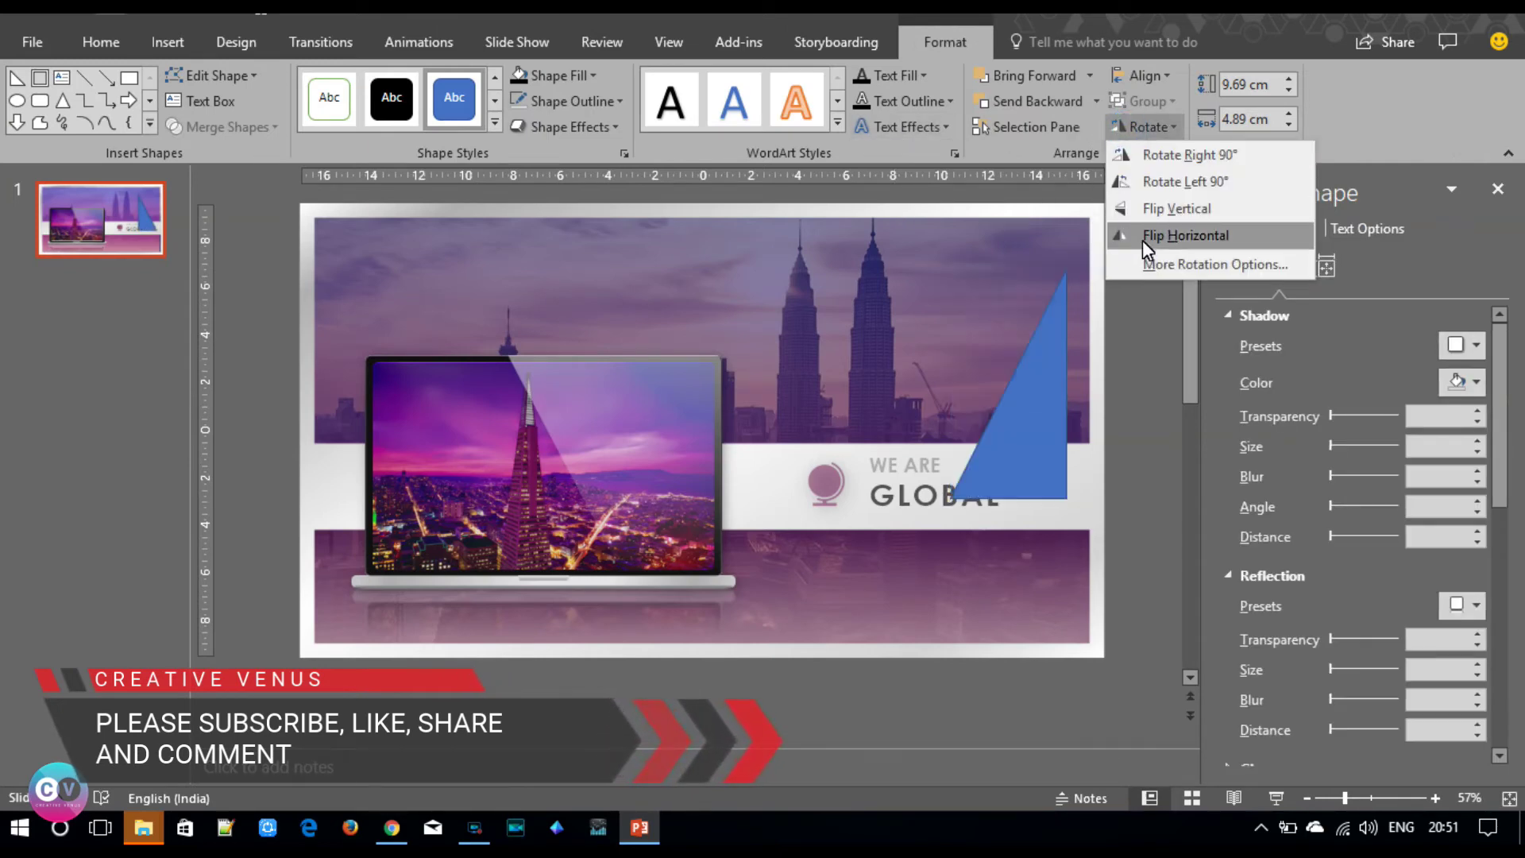
{"action": "left_click", "coordinate": [1142, 238]}
- Stretch the triangle over the slide's right side, top to bottom and 19.06 cm wide
{"action": "left_click_drag", "start_coordinate": [1031, 384], "coordinate": [1068, 322]}
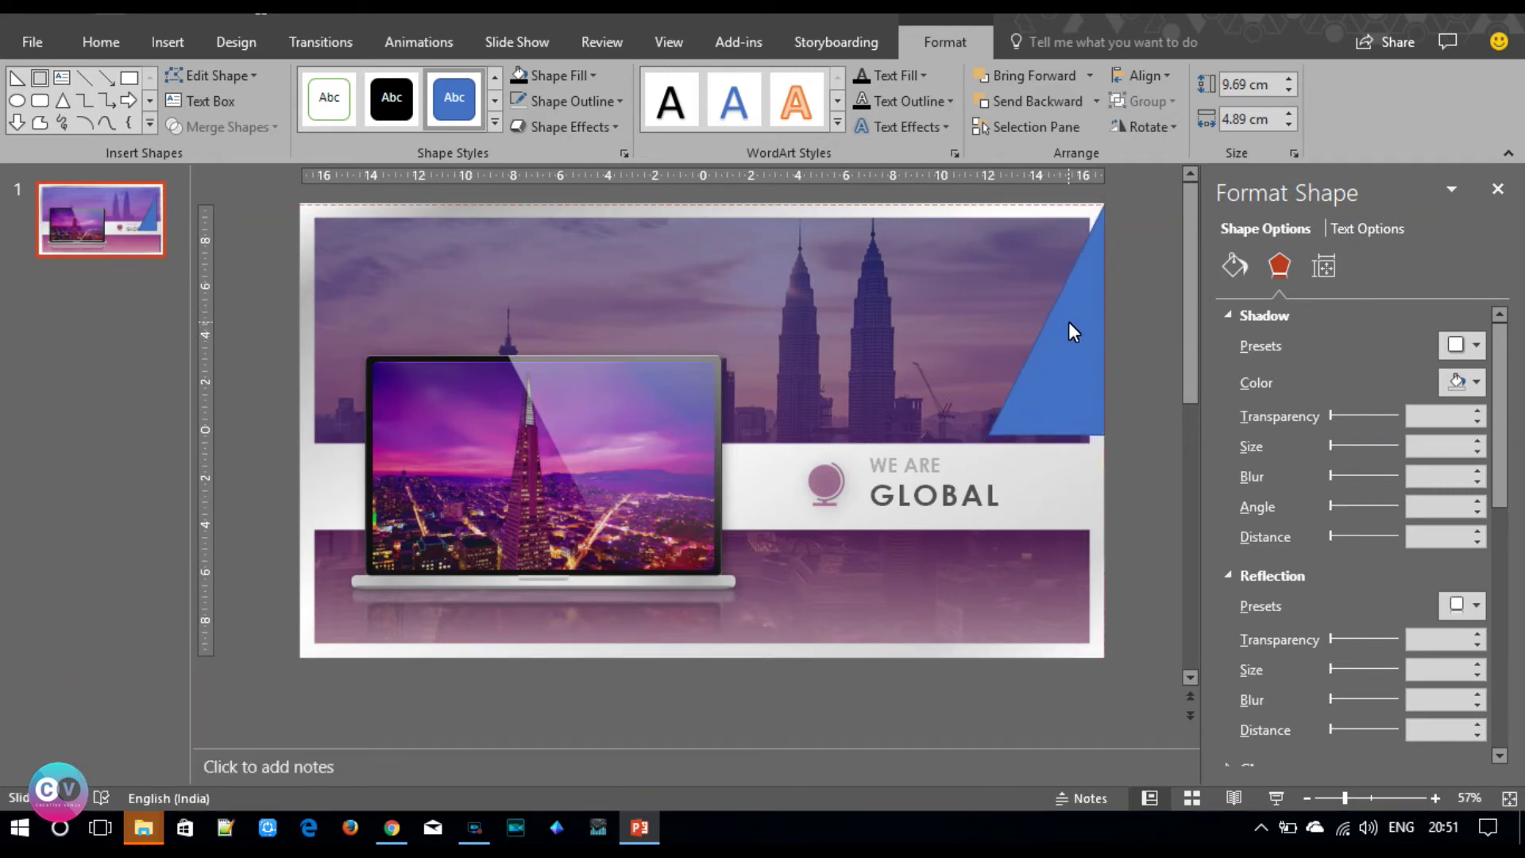
{"action": "left_click_drag", "start_coordinate": [1047, 437], "coordinate": [1045, 656]}
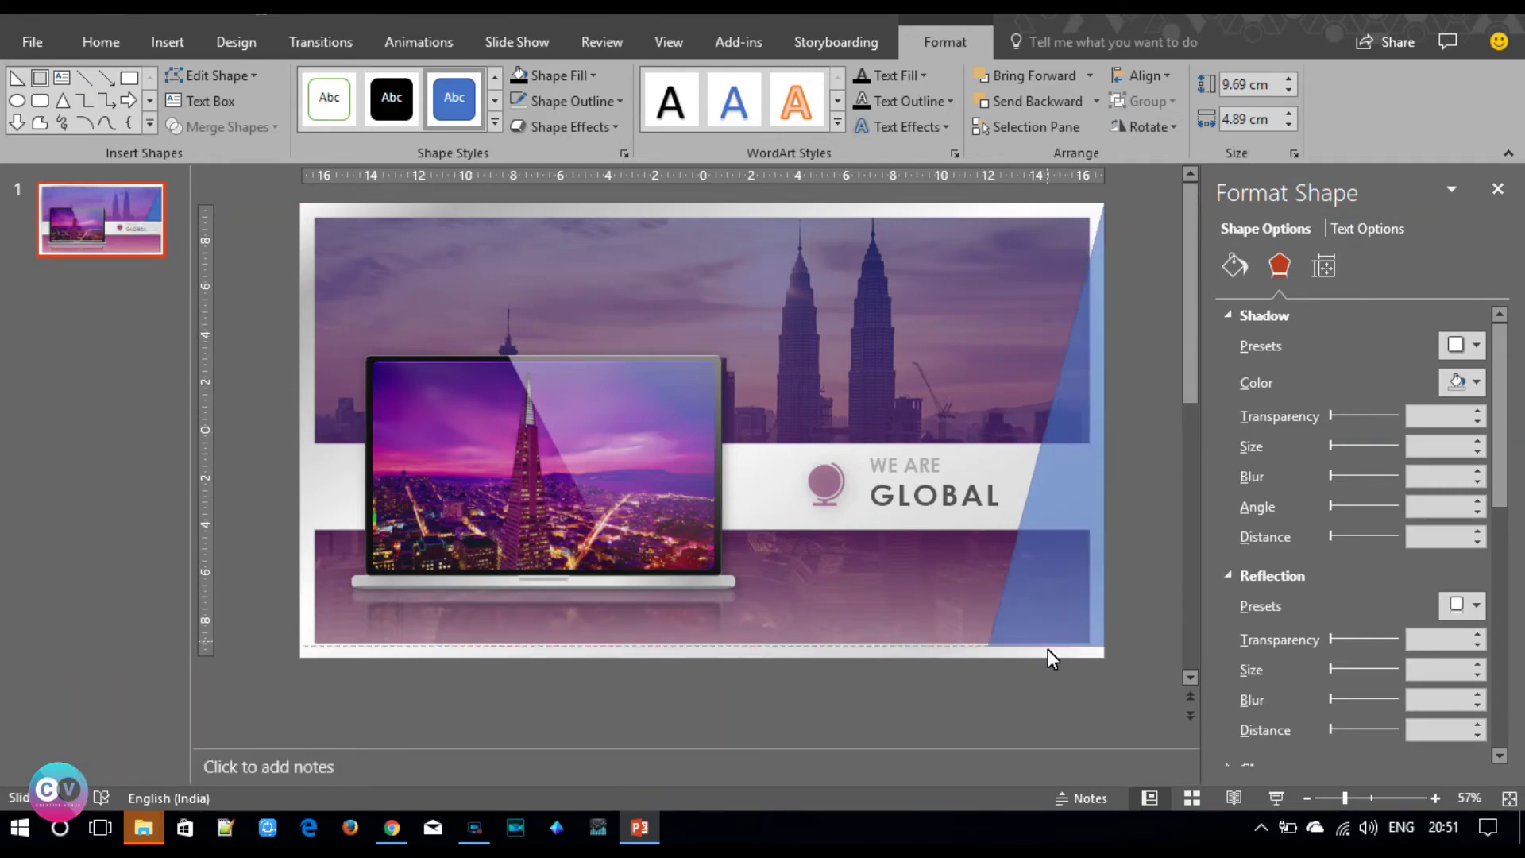
{"action": "mouse_move", "coordinate": [989, 433]}
{"action": "left_mouse_down"}
{"action": "mouse_move", "coordinate": [650, 441]}
{"action": "mouse_move", "coordinate": [509, 465]}
{"action": "left_mouse_up"}
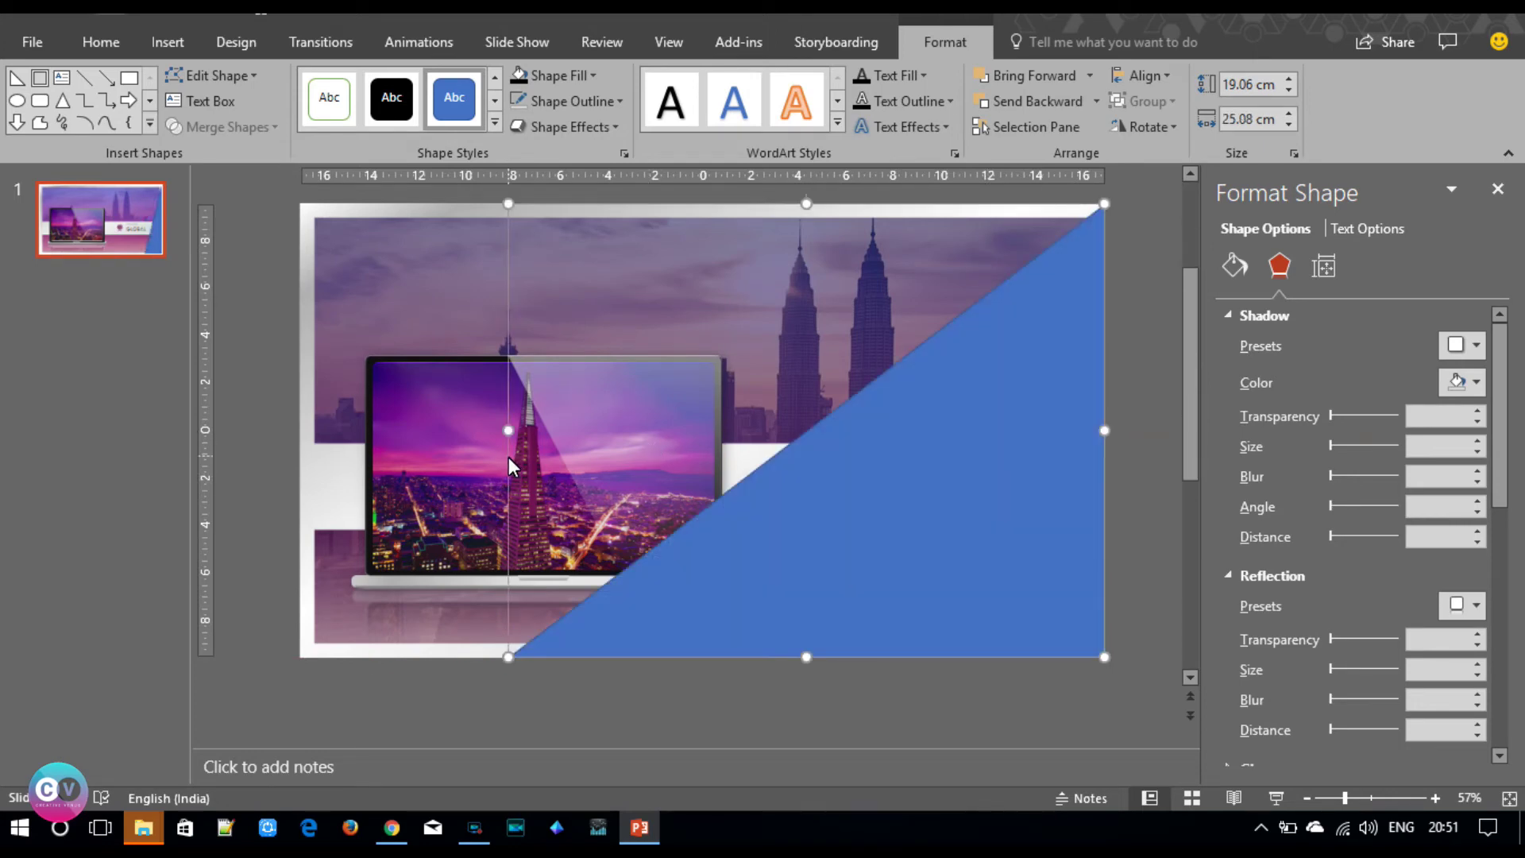
- Give the triangle a new fill colour at about 68% transparency, then draw a thin bar left of the globe
{"action": "right_click", "coordinate": [910, 416]}
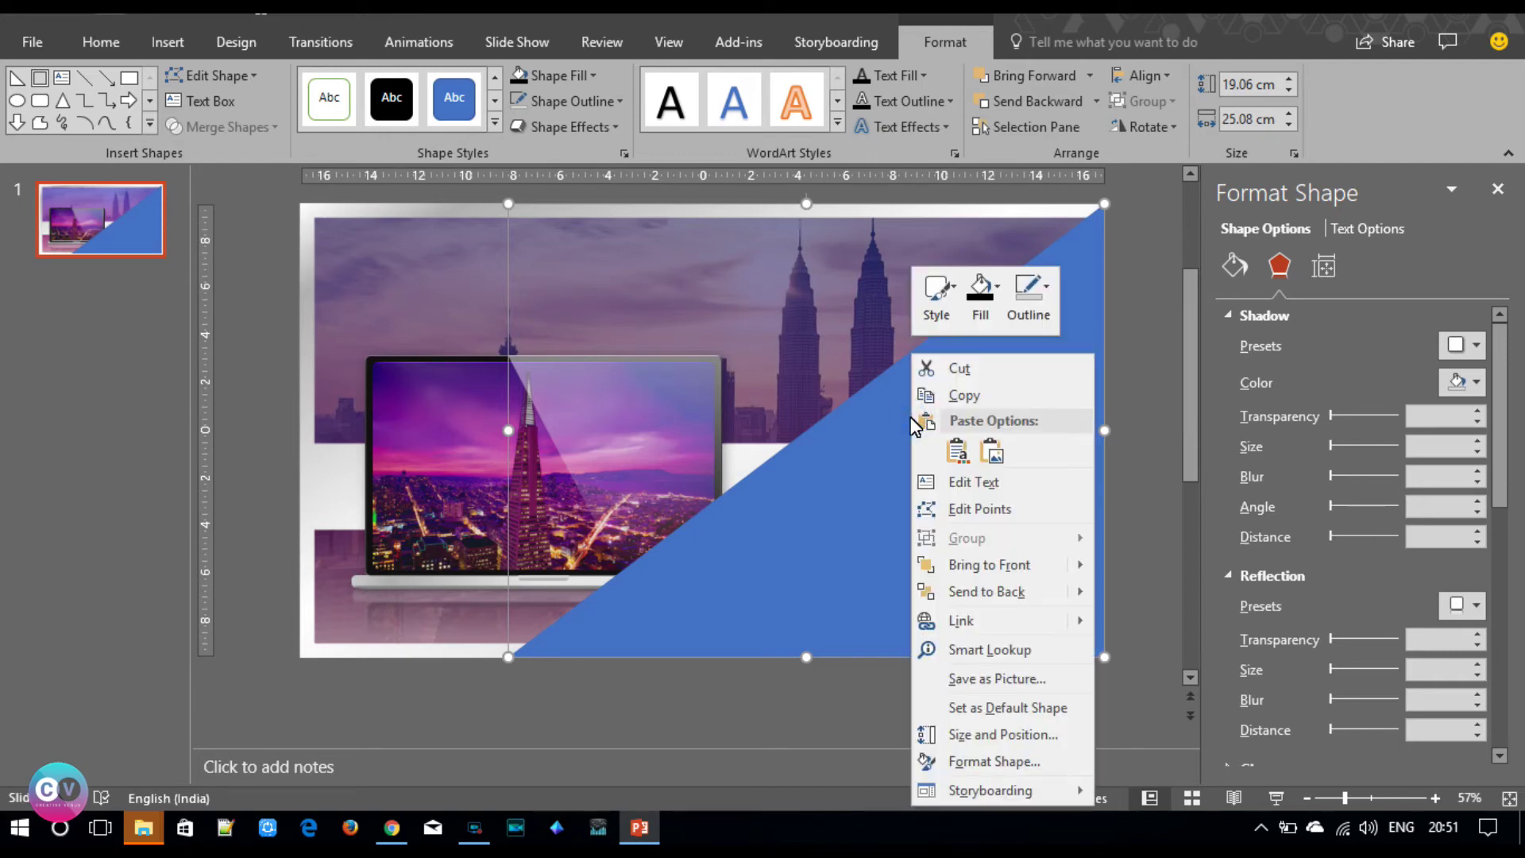
{"action": "left_click", "coordinate": [1007, 597]}
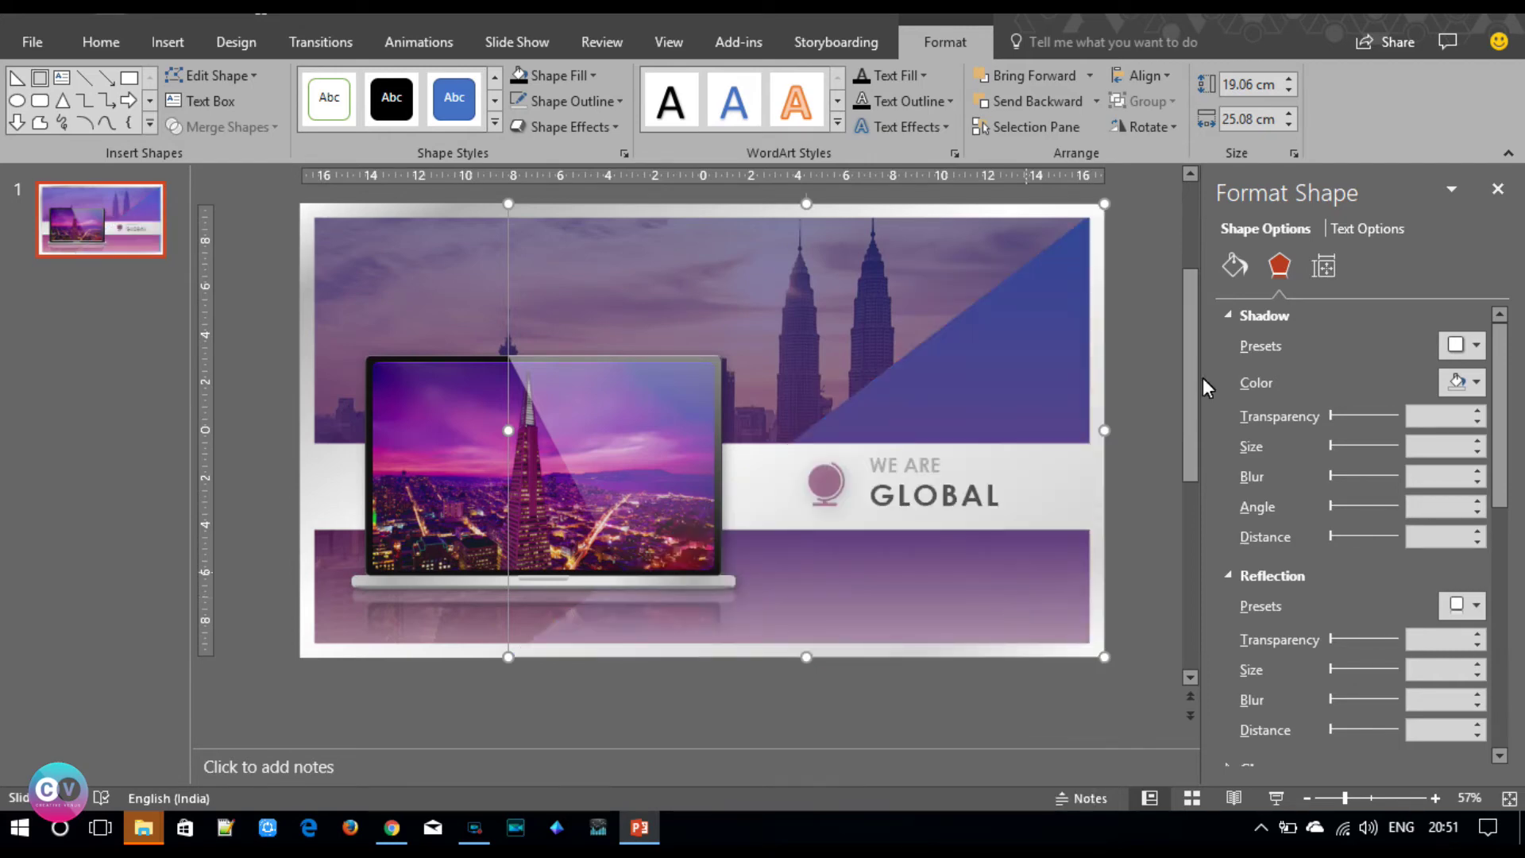
{"action": "left_click", "coordinate": [1234, 266]}
{"action": "left_click_drag", "start_coordinate": [1341, 545], "coordinate": [1387, 546]}
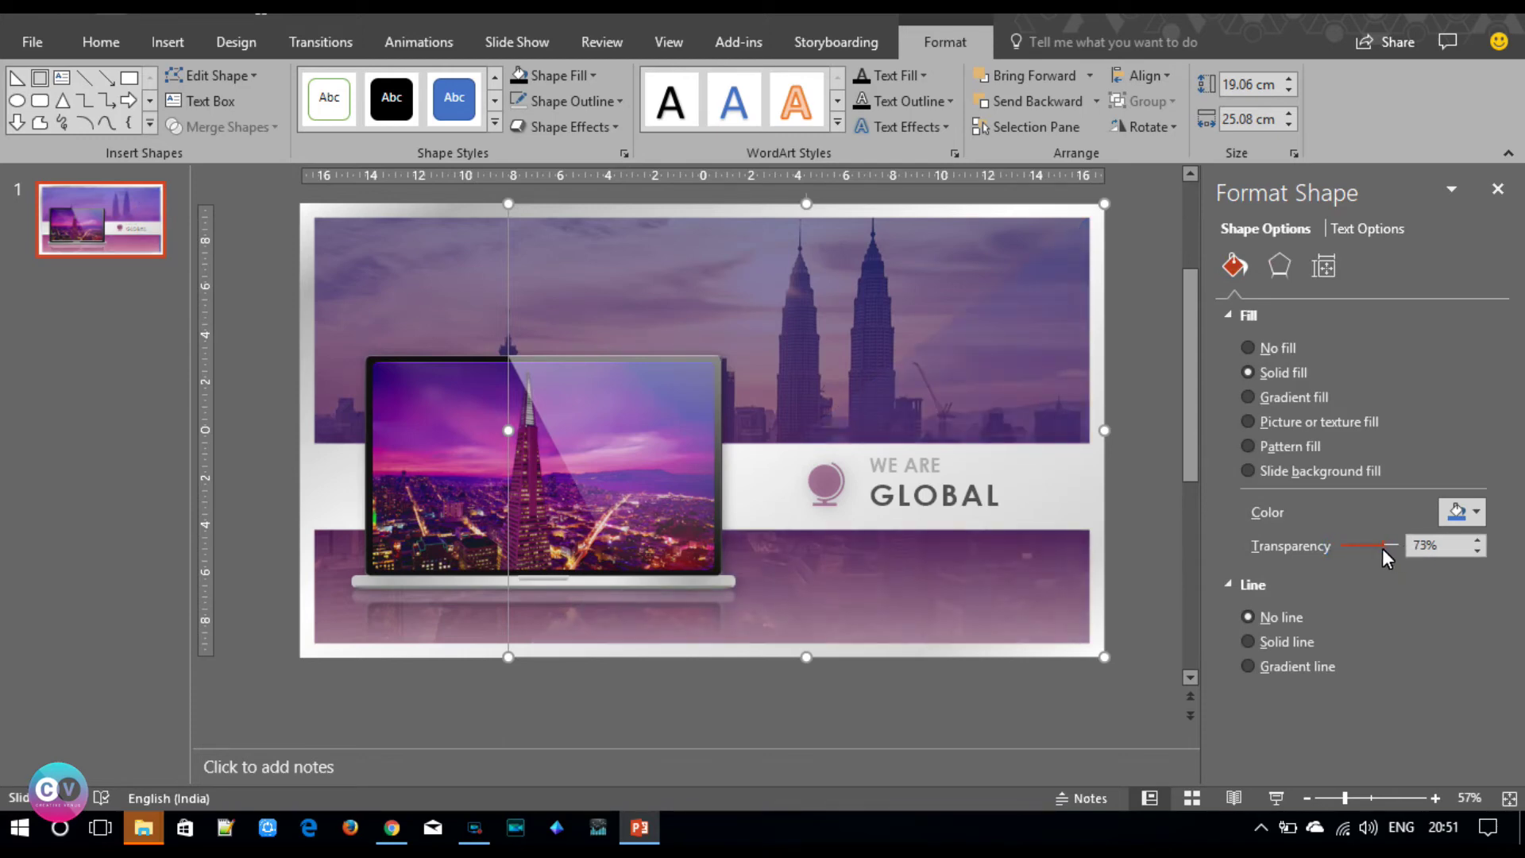
{"action": "left_click", "coordinate": [1447, 517]}
{"action": "left_click", "coordinate": [1342, 569]}
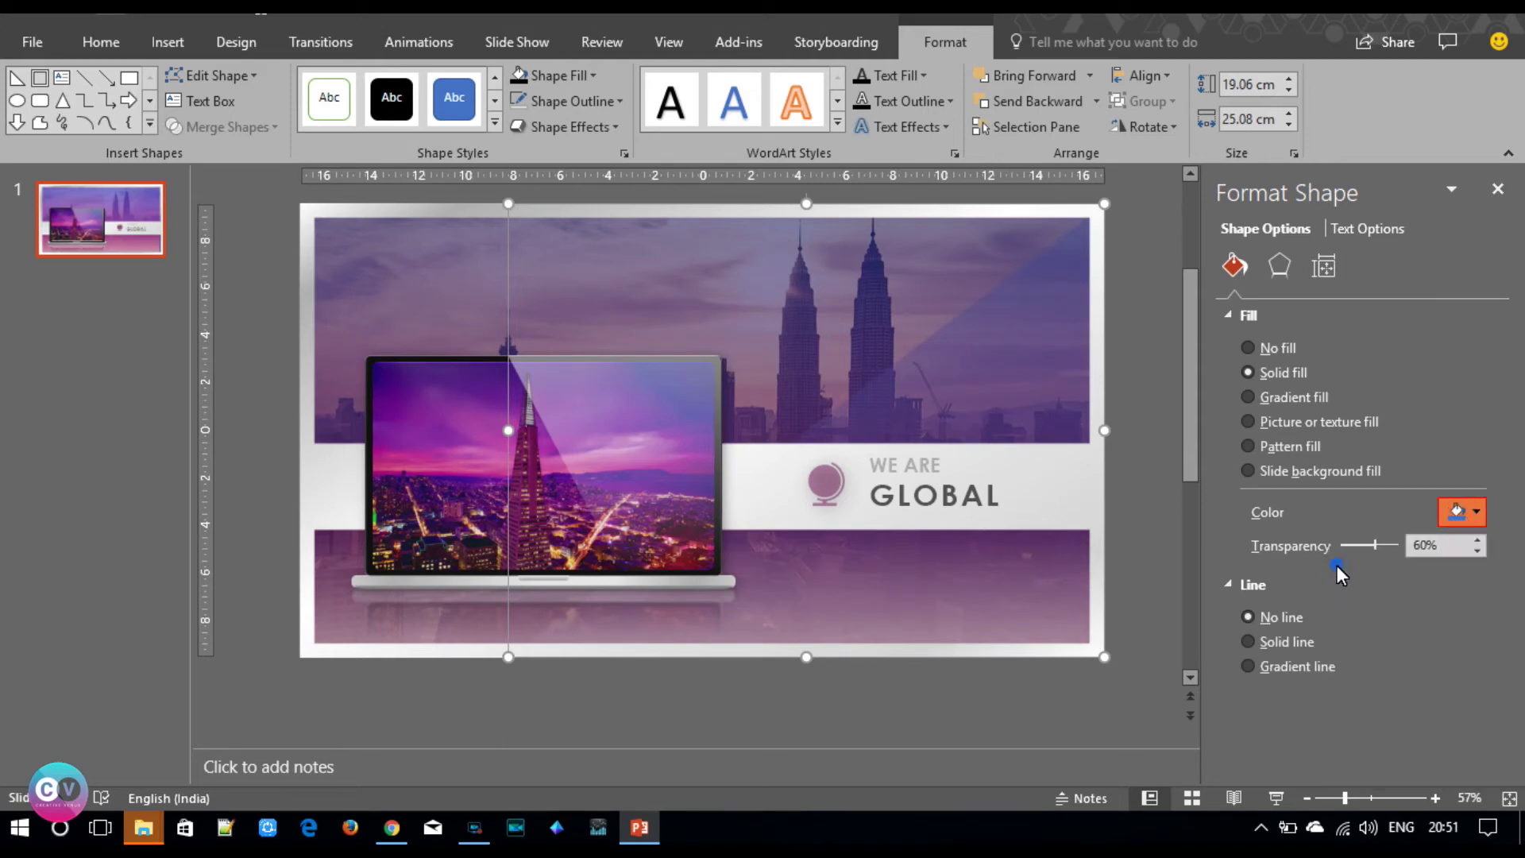
{"action": "left_click_drag", "start_coordinate": [1378, 545], "coordinate": [1385, 547]}
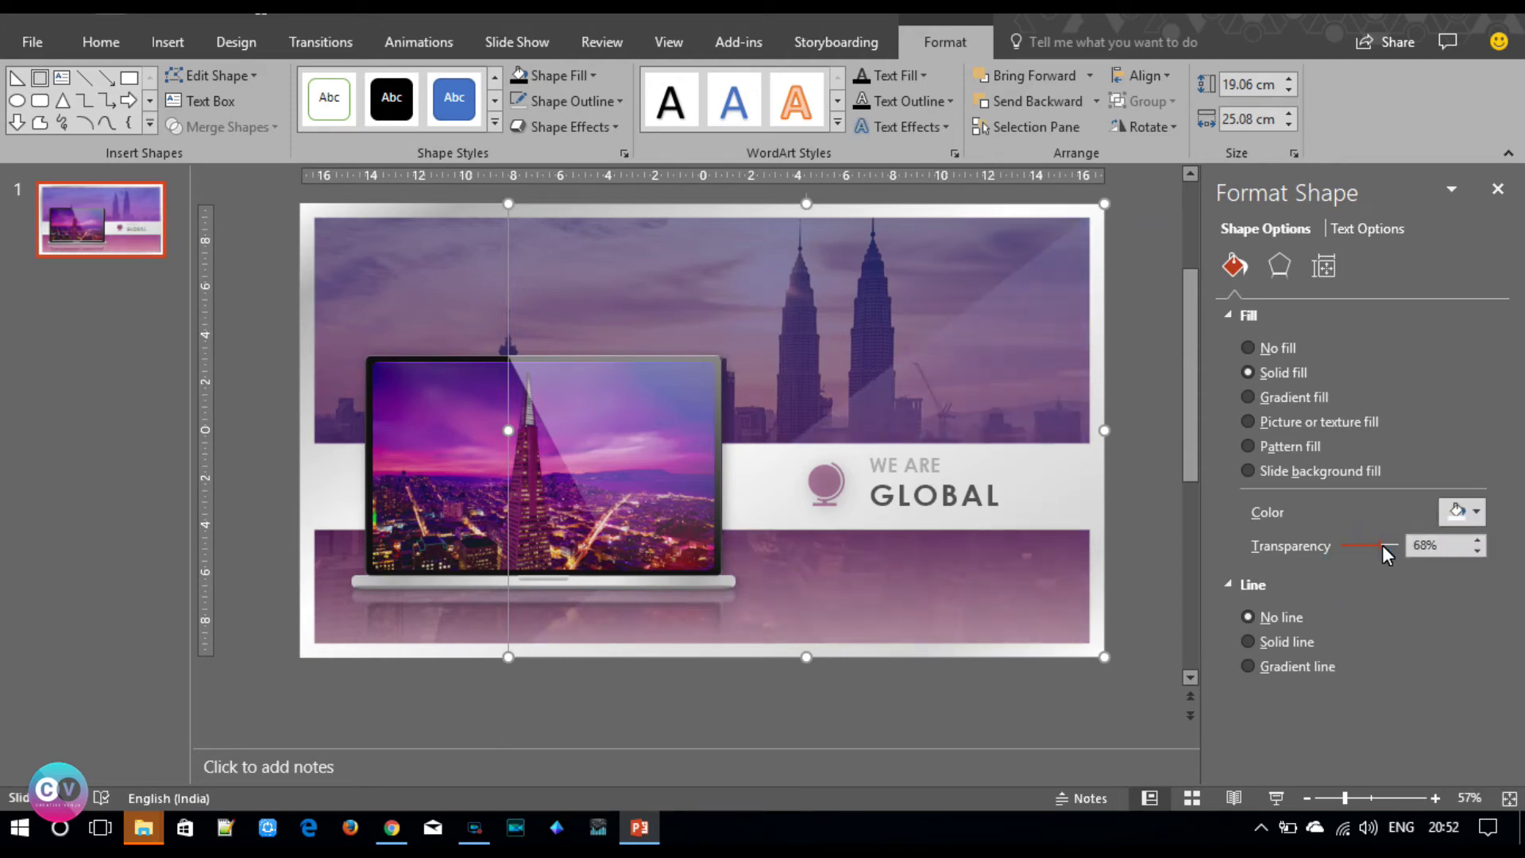
{"action": "left_click", "coordinate": [1164, 479]}
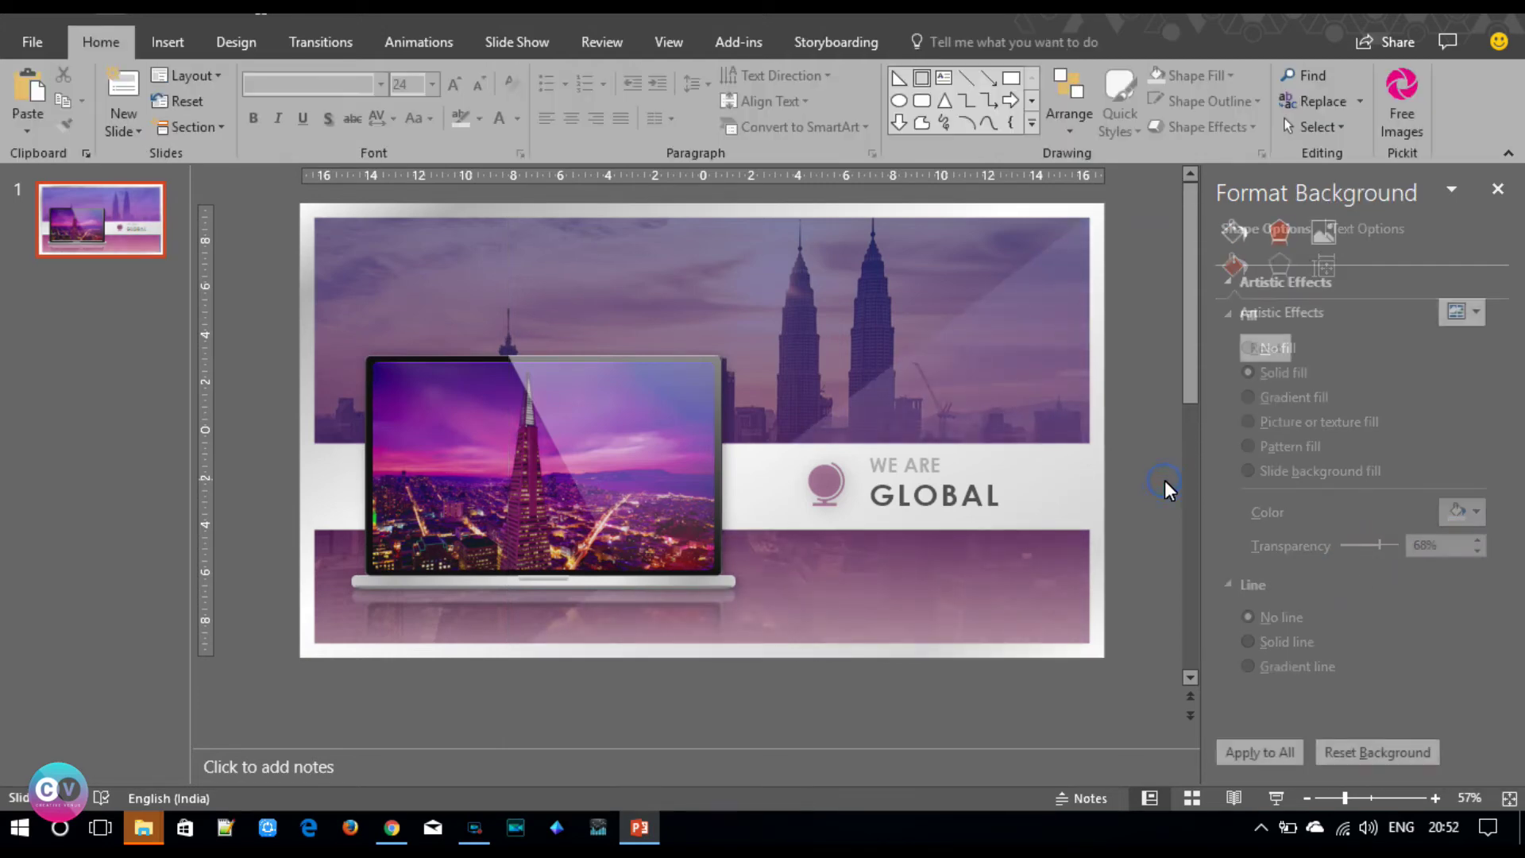
{"action": "mouse_move", "coordinate": [791, 450]}
{"action": "left_mouse_down"}
{"action": "mouse_move", "coordinate": [784, 521]}
{"action": "mouse_move", "coordinate": [801, 516]}
{"action": "left_mouse_up"}
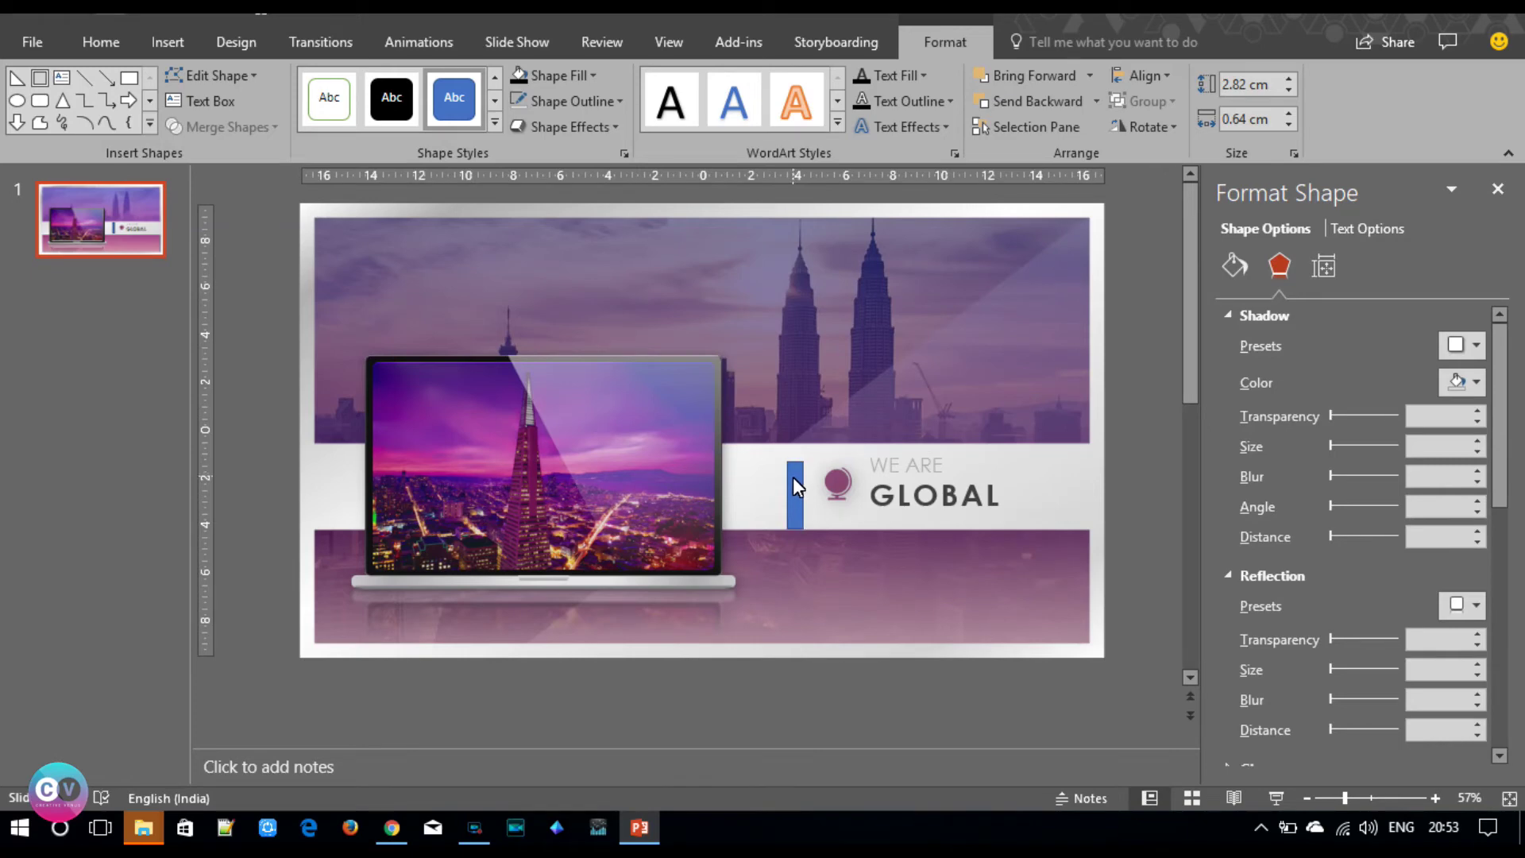
- Nudge the bar down and fill it with a wide diagonal stripe pattern in light grey tones
{"action": "left_click", "coordinate": [793, 473]}
{"action": "left_click_drag", "start_coordinate": [794, 475], "coordinate": [793, 478]}
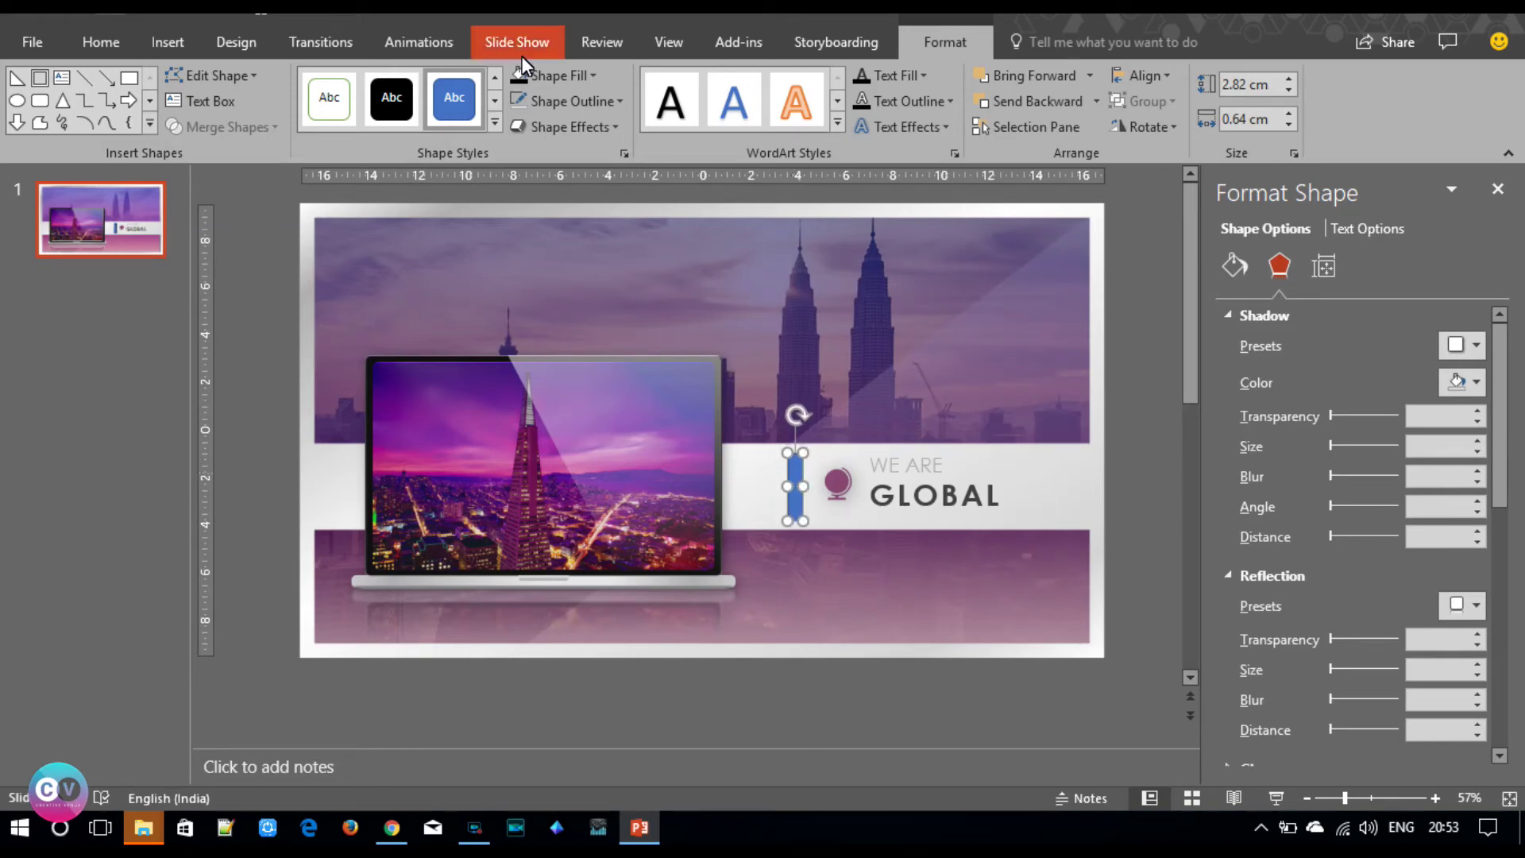
{"action": "left_click", "coordinate": [1236, 267]}
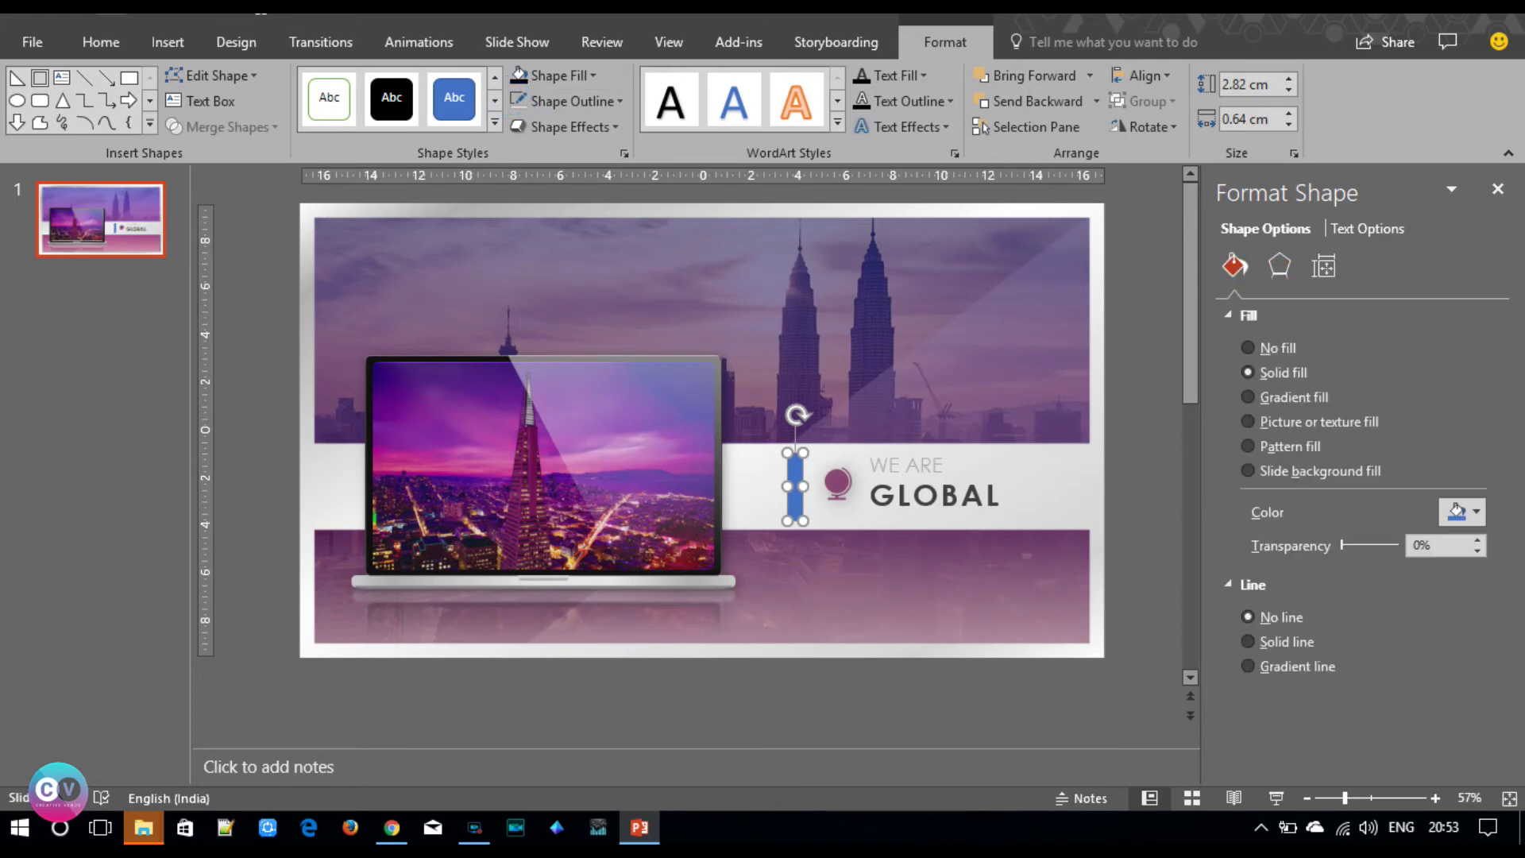
{"action": "left_click", "coordinate": [1291, 446]}
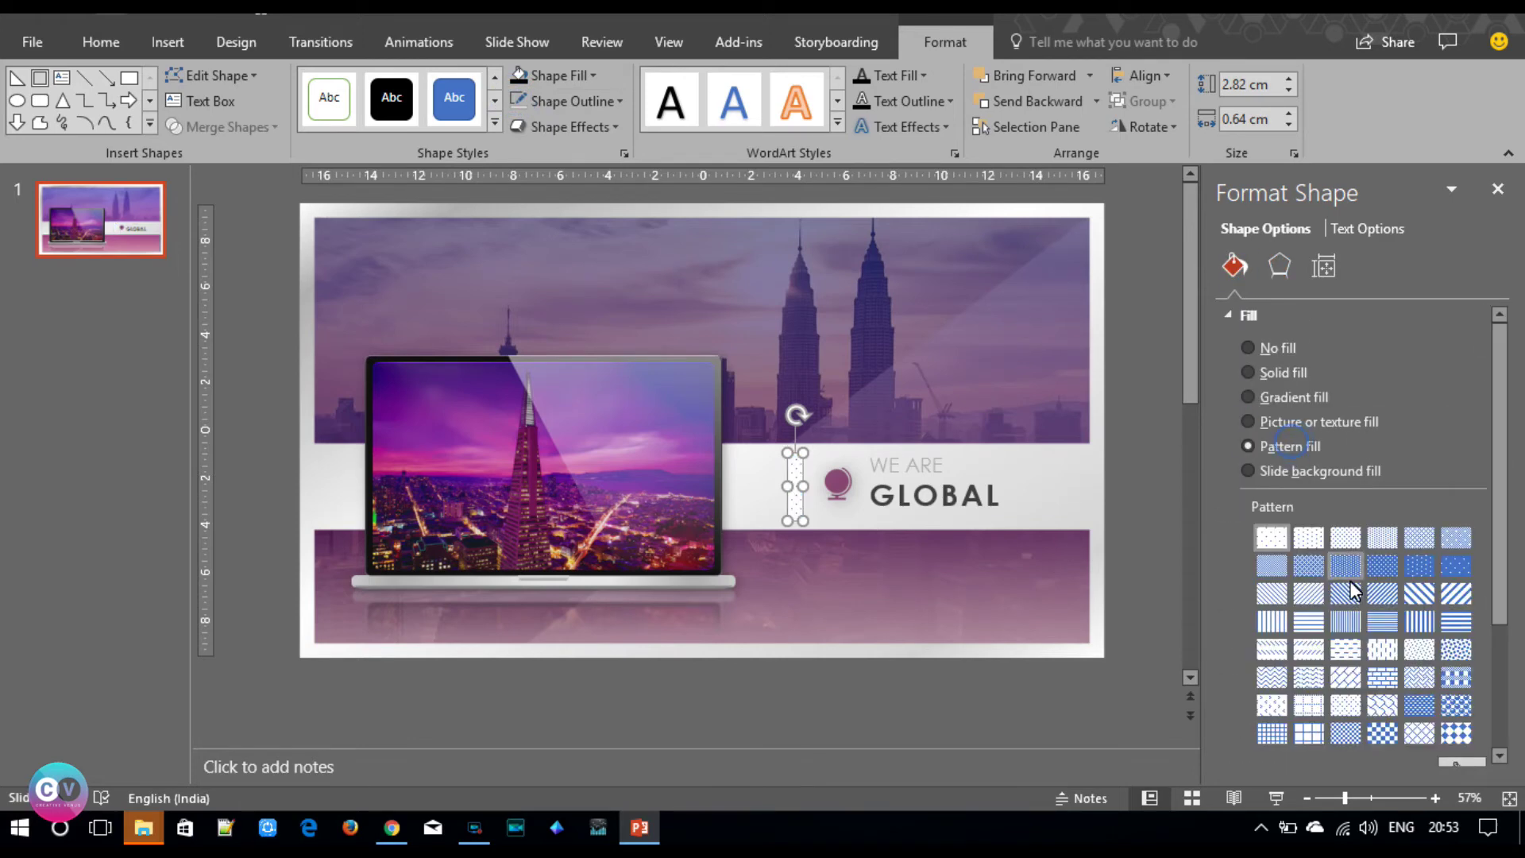
{"action": "left_click", "coordinate": [1379, 594]}
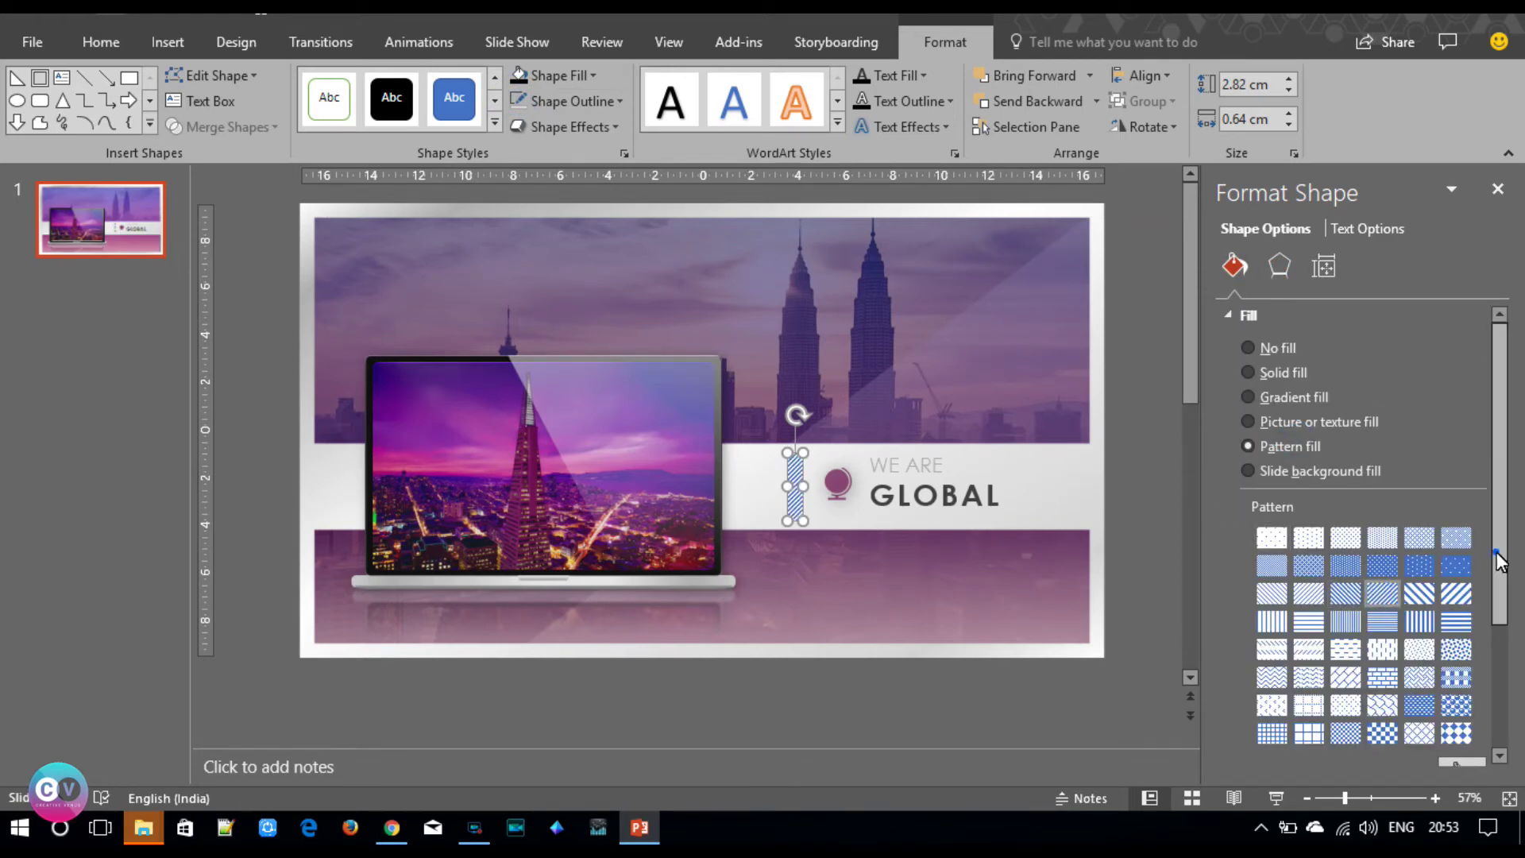
{"action": "left_click_drag", "start_coordinate": [1496, 552], "coordinate": [1519, 734]}
{"action": "left_click", "coordinate": [1471, 621]}
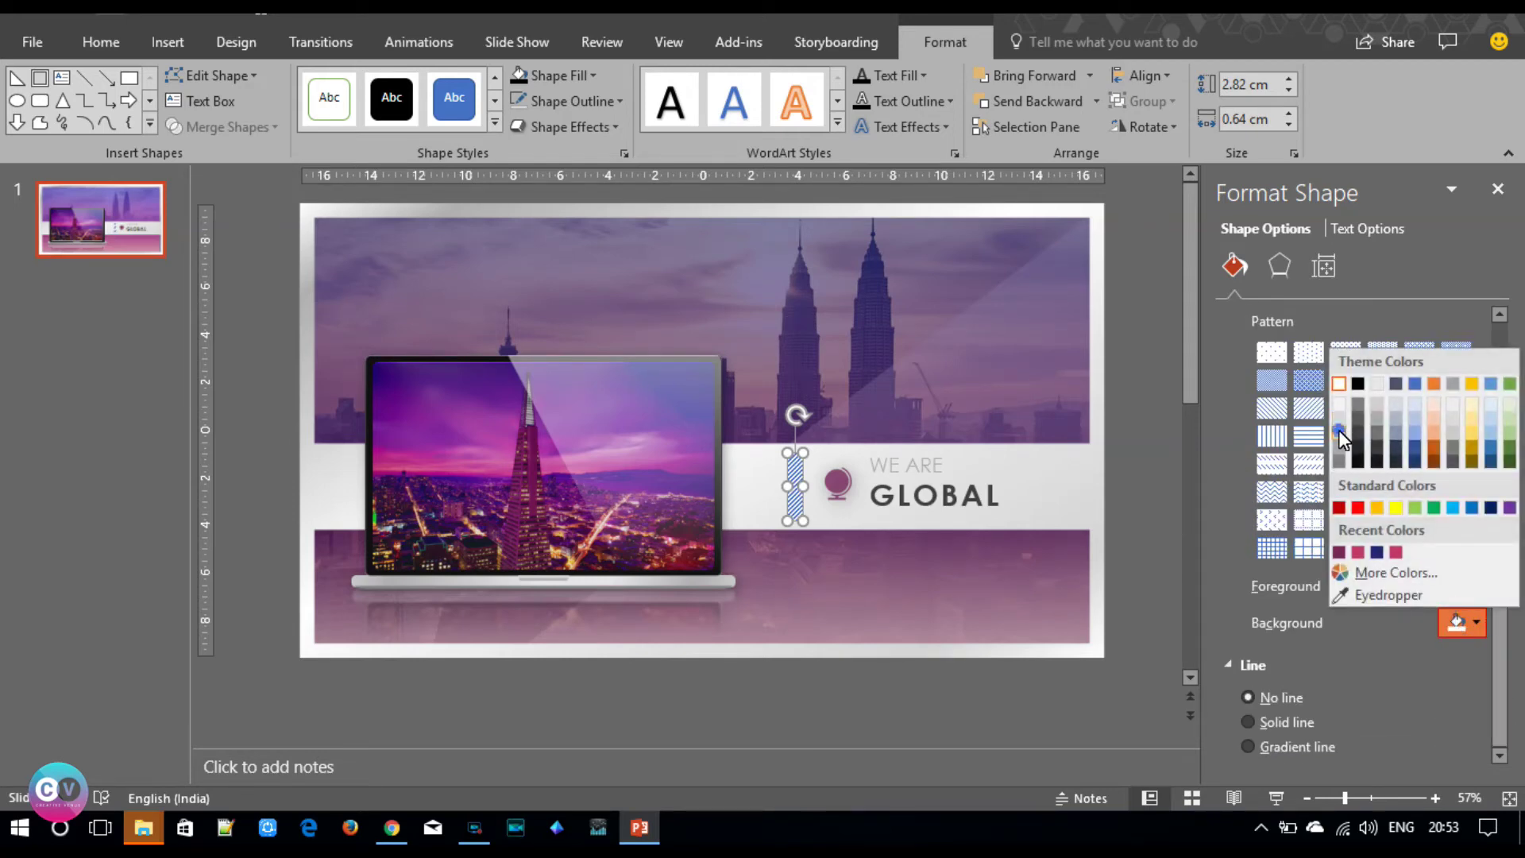
{"action": "left_click", "coordinate": [1338, 431]}
{"action": "left_click", "coordinate": [1474, 587]}
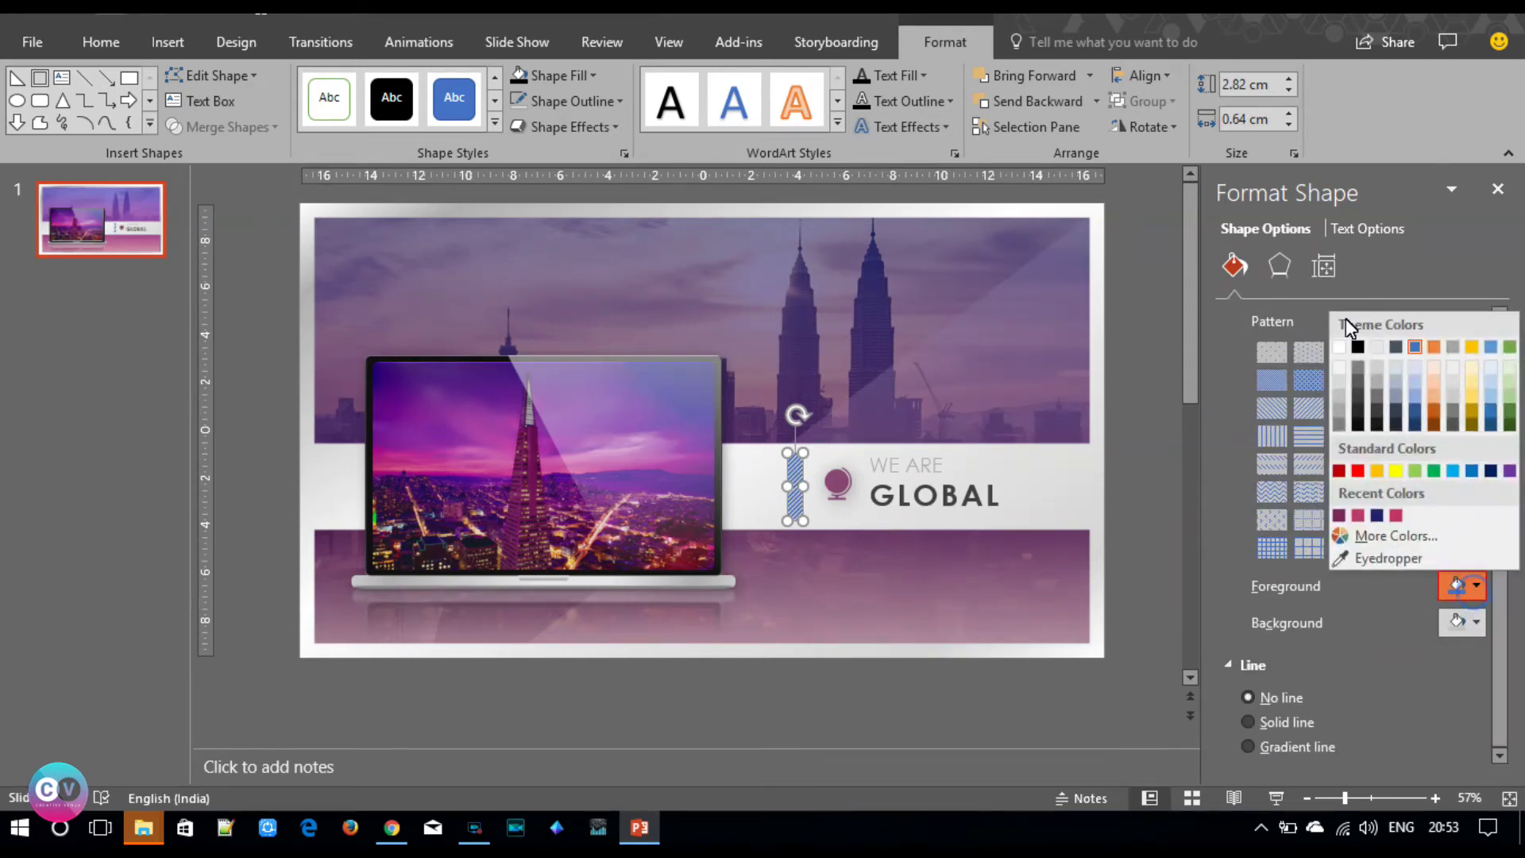
{"action": "left_click", "coordinate": [1341, 379]}
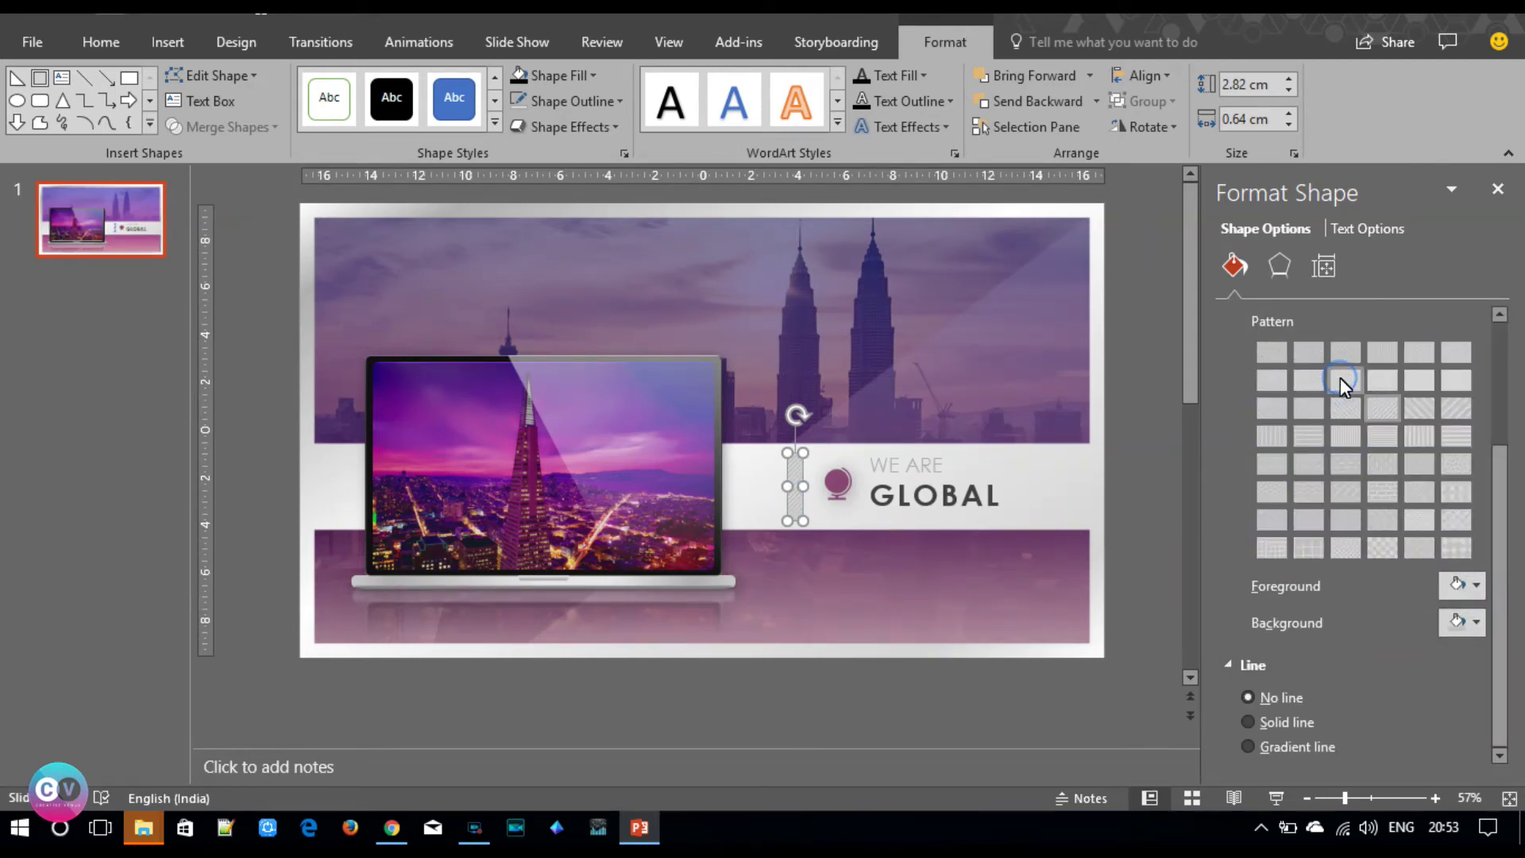
- Give the bar a soft grey shadow with 5 pt blur and 11% transparency
{"action": "left_click", "coordinate": [1280, 266]}
{"action": "left_click_drag", "start_coordinate": [1506, 440], "coordinate": [1498, 356]}
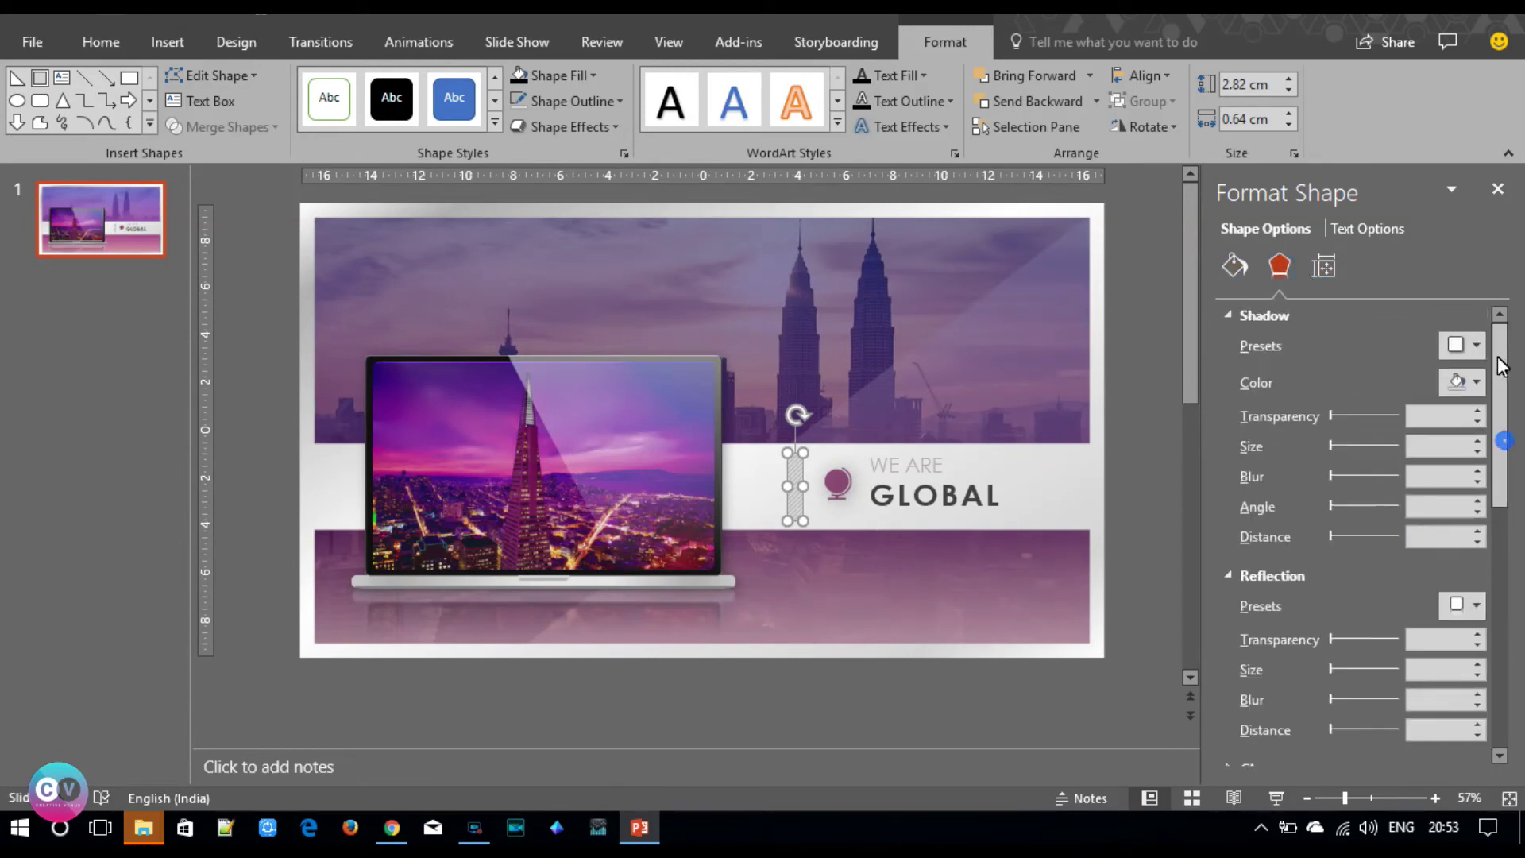
{"action": "left_click", "coordinate": [1479, 348]}
{"action": "left_click", "coordinate": [1416, 765]}
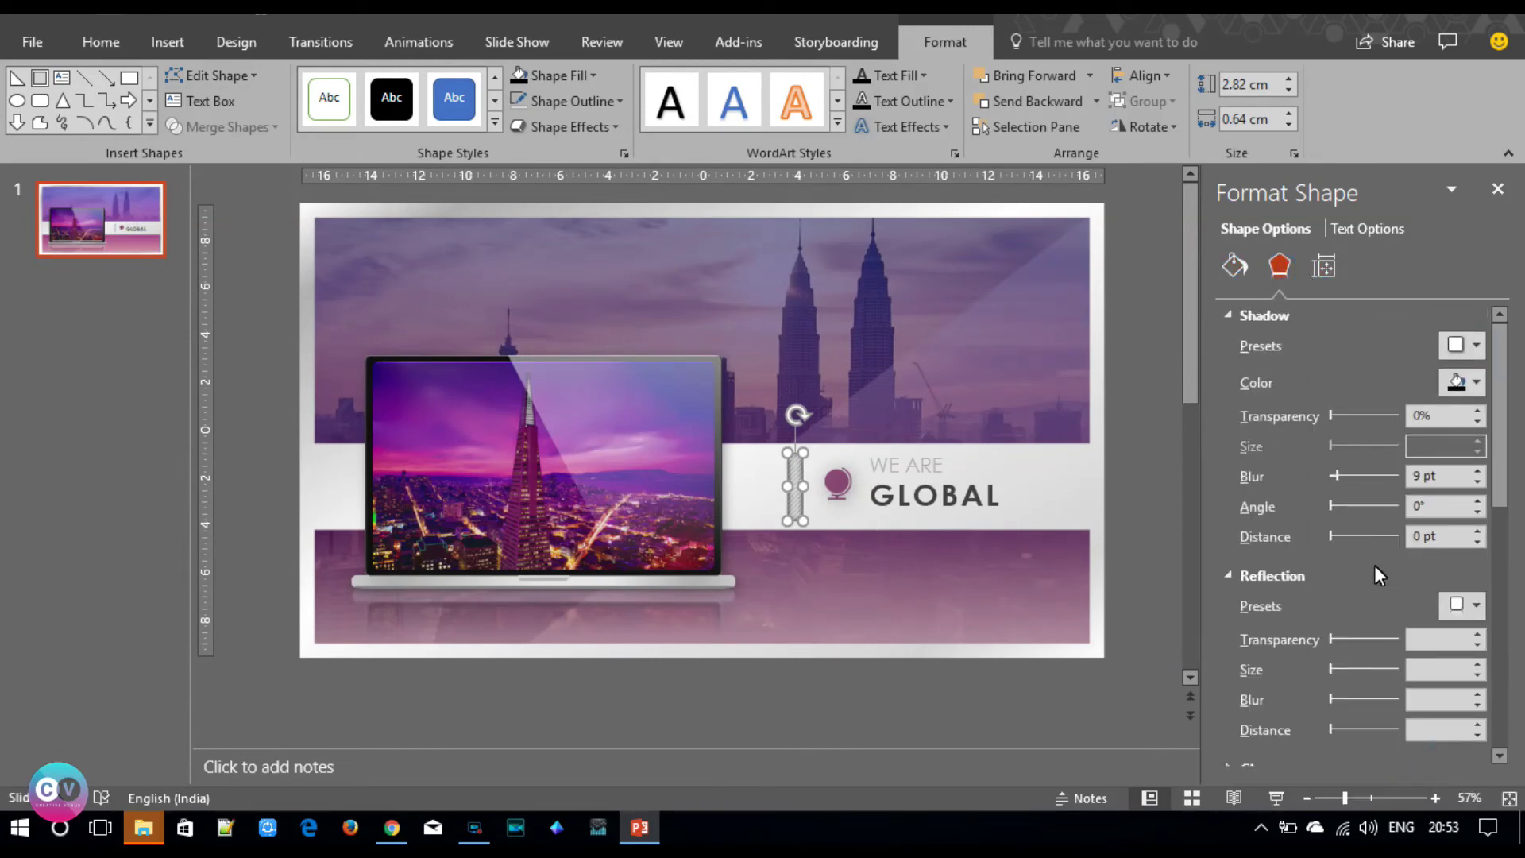
{"action": "left_click", "coordinate": [1477, 481]}
{"action": "left_click", "coordinate": [1477, 481]}
{"action": "left_click", "coordinate": [1477, 481]}
{"action": "left_click", "coordinate": [1477, 481]}
{"action": "left_click", "coordinate": [1477, 410]}
{"action": "left_click", "coordinate": [1477, 409]}
{"action": "left_click", "coordinate": [1477, 410]}
{"action": "left_click", "coordinate": [1477, 409]}
{"action": "left_click", "coordinate": [1476, 382]}
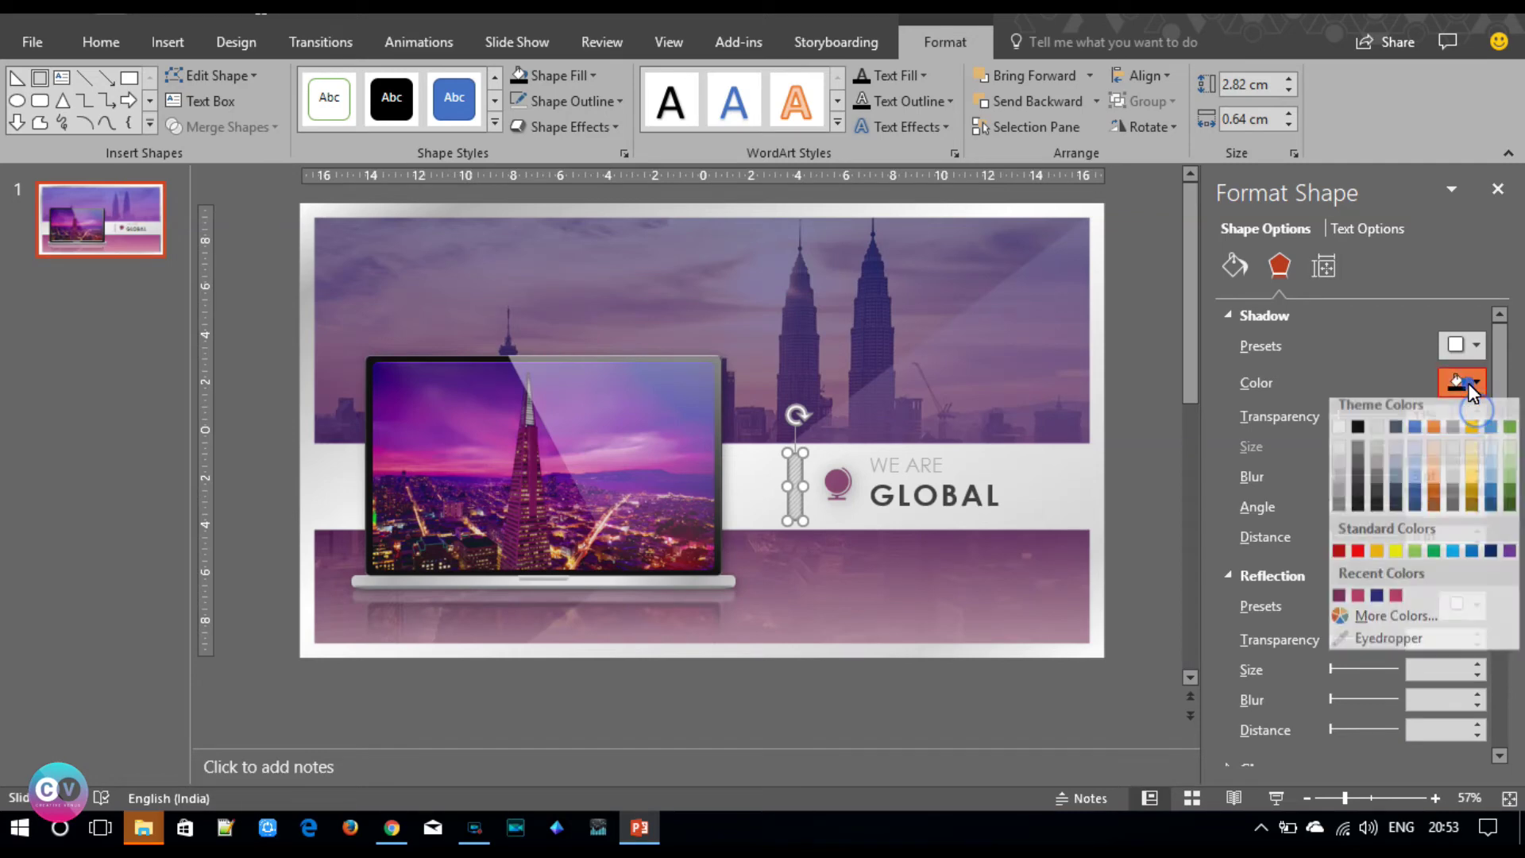
{"action": "left_click", "coordinate": [1356, 478]}
{"action": "left_click", "coordinate": [1118, 466]}
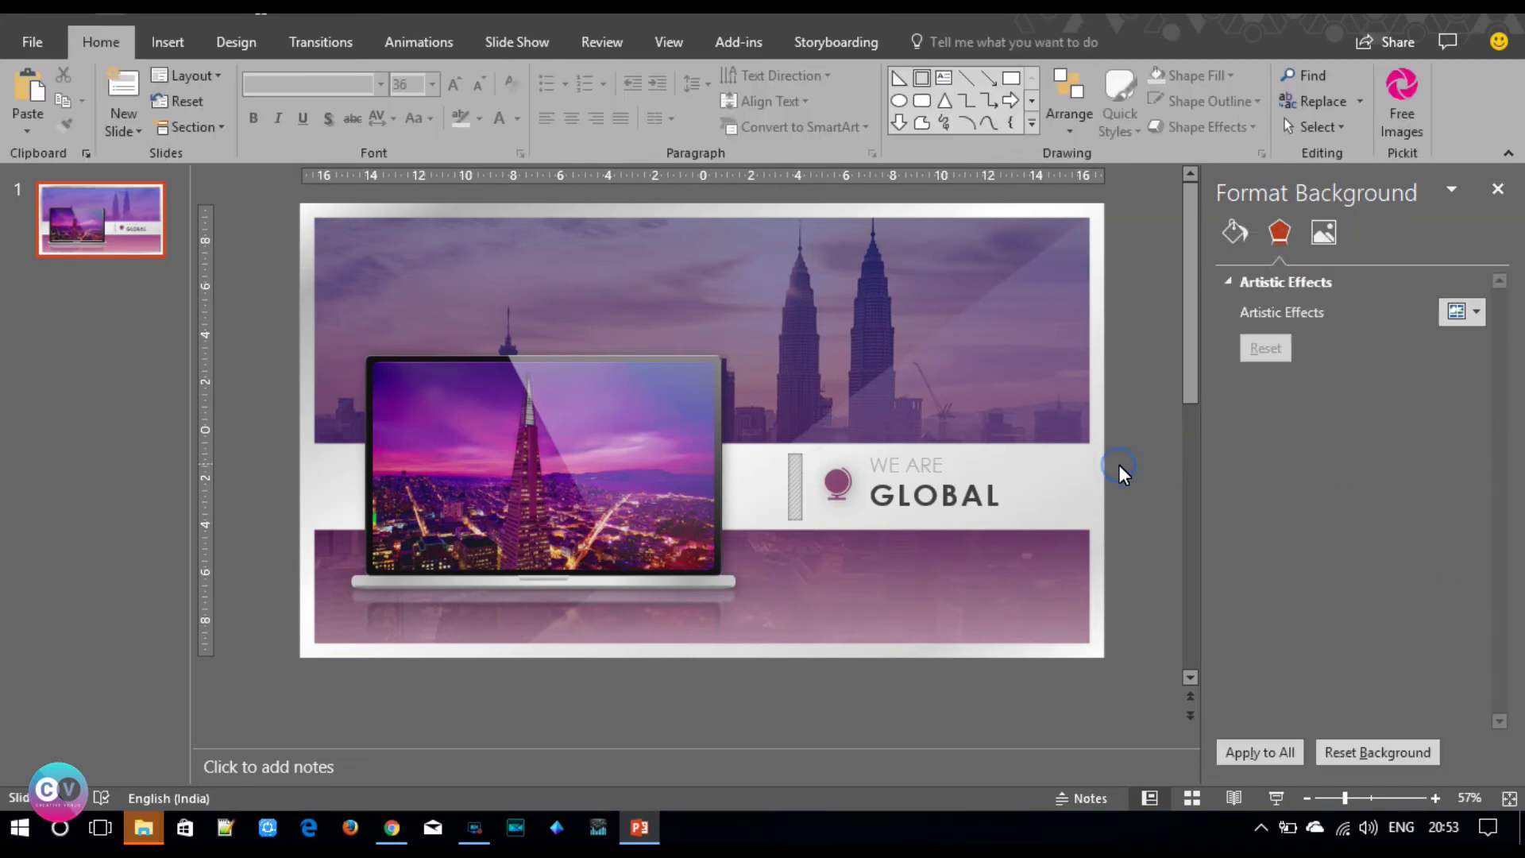
{"action": "left_click", "coordinate": [794, 502]}
- Stretch the hatched bar to 14.48 cm wide and move it below the heading
{"action": "left_click_drag", "start_coordinate": [804, 486], "coordinate": [1091, 494]}
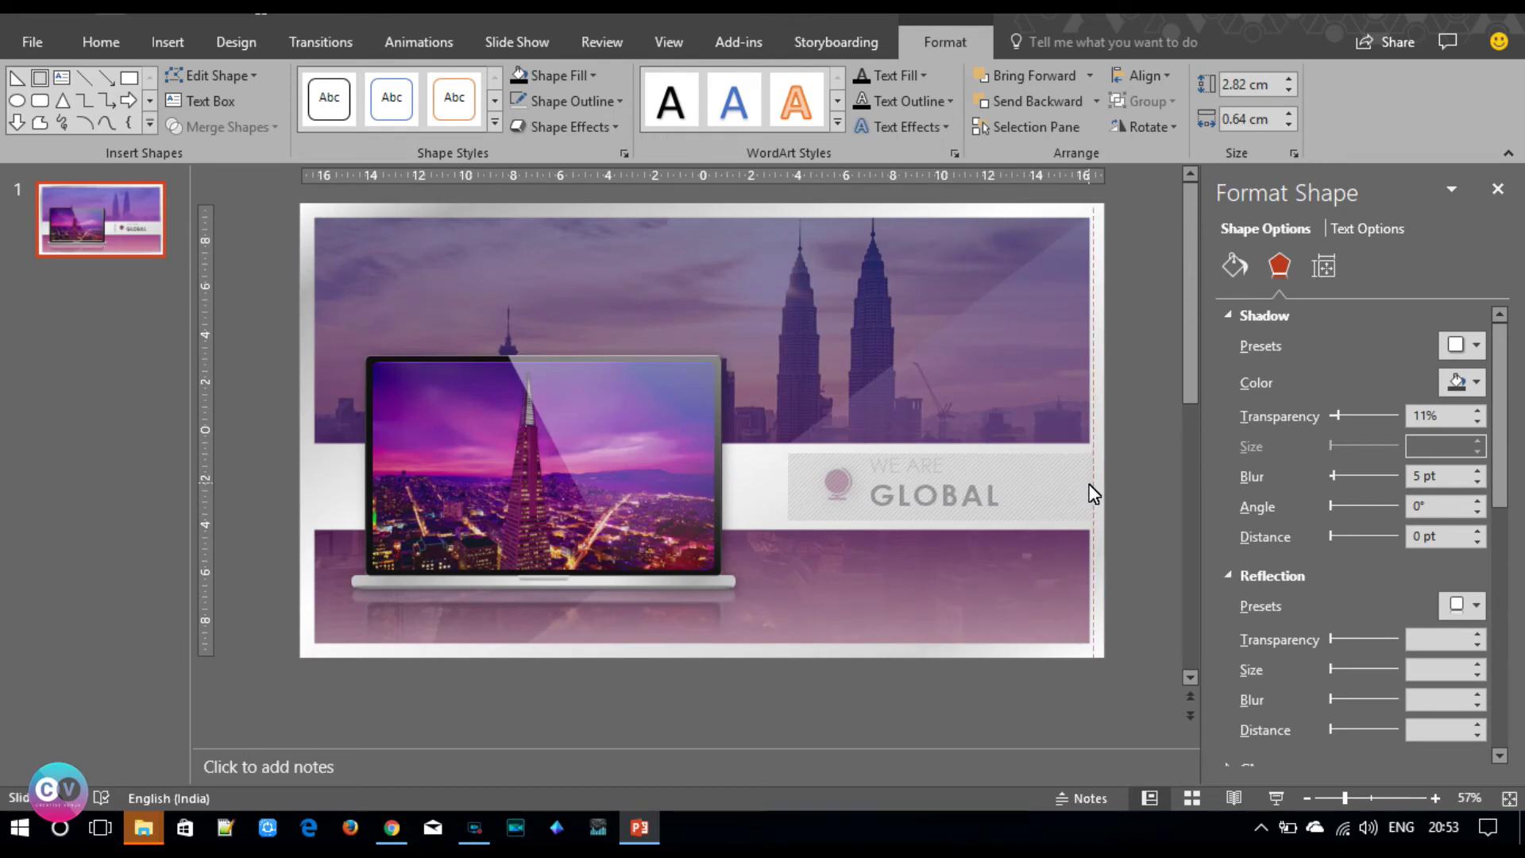
{"action": "left_click_drag", "start_coordinate": [786, 486], "coordinate": [734, 487]}
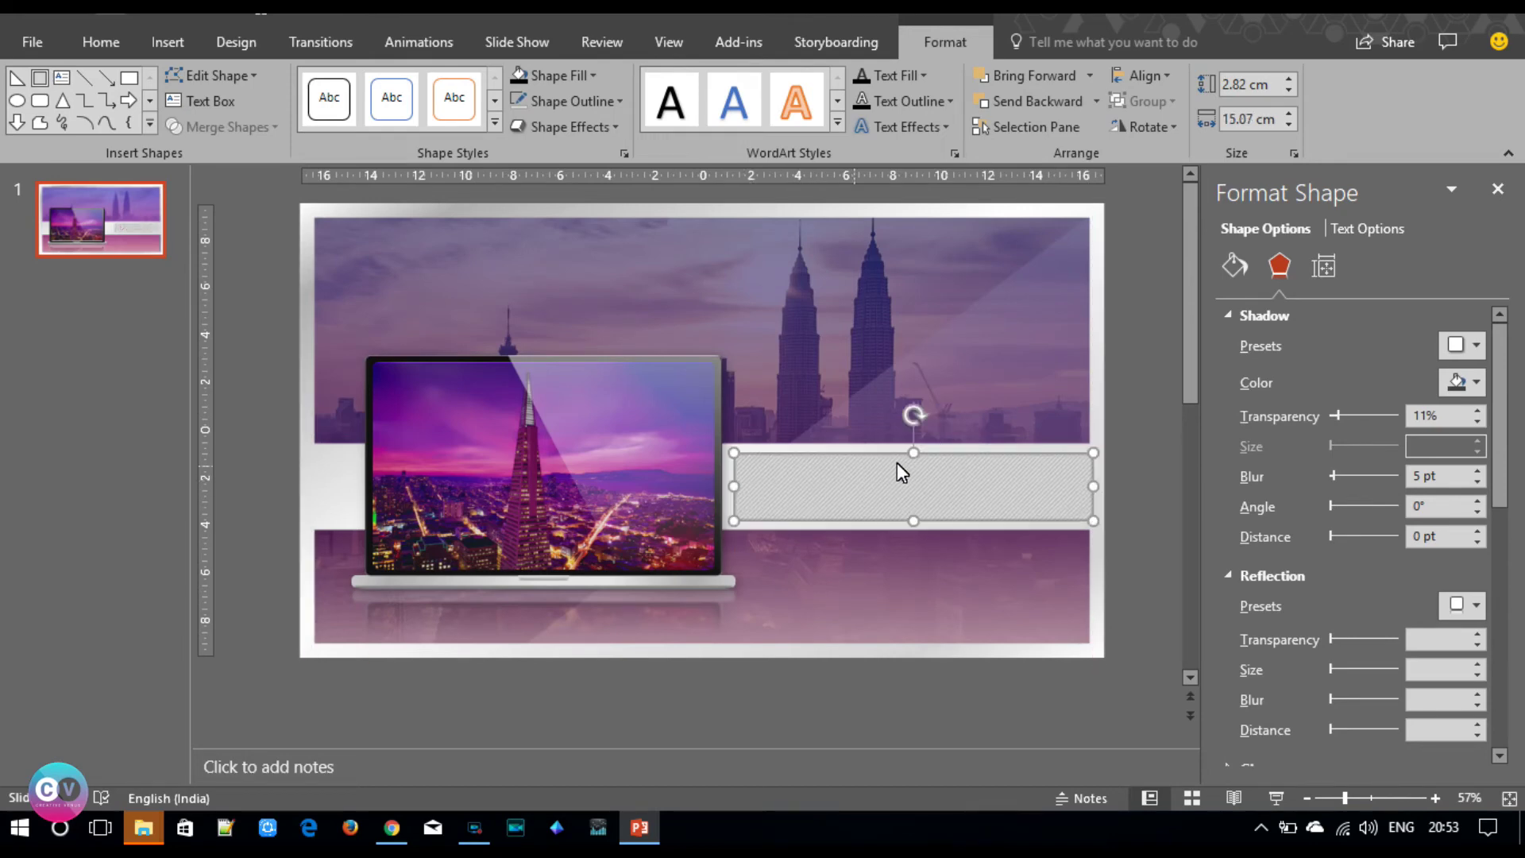
{"action": "left_click_drag", "start_coordinate": [1083, 481], "coordinate": [1079, 483]}
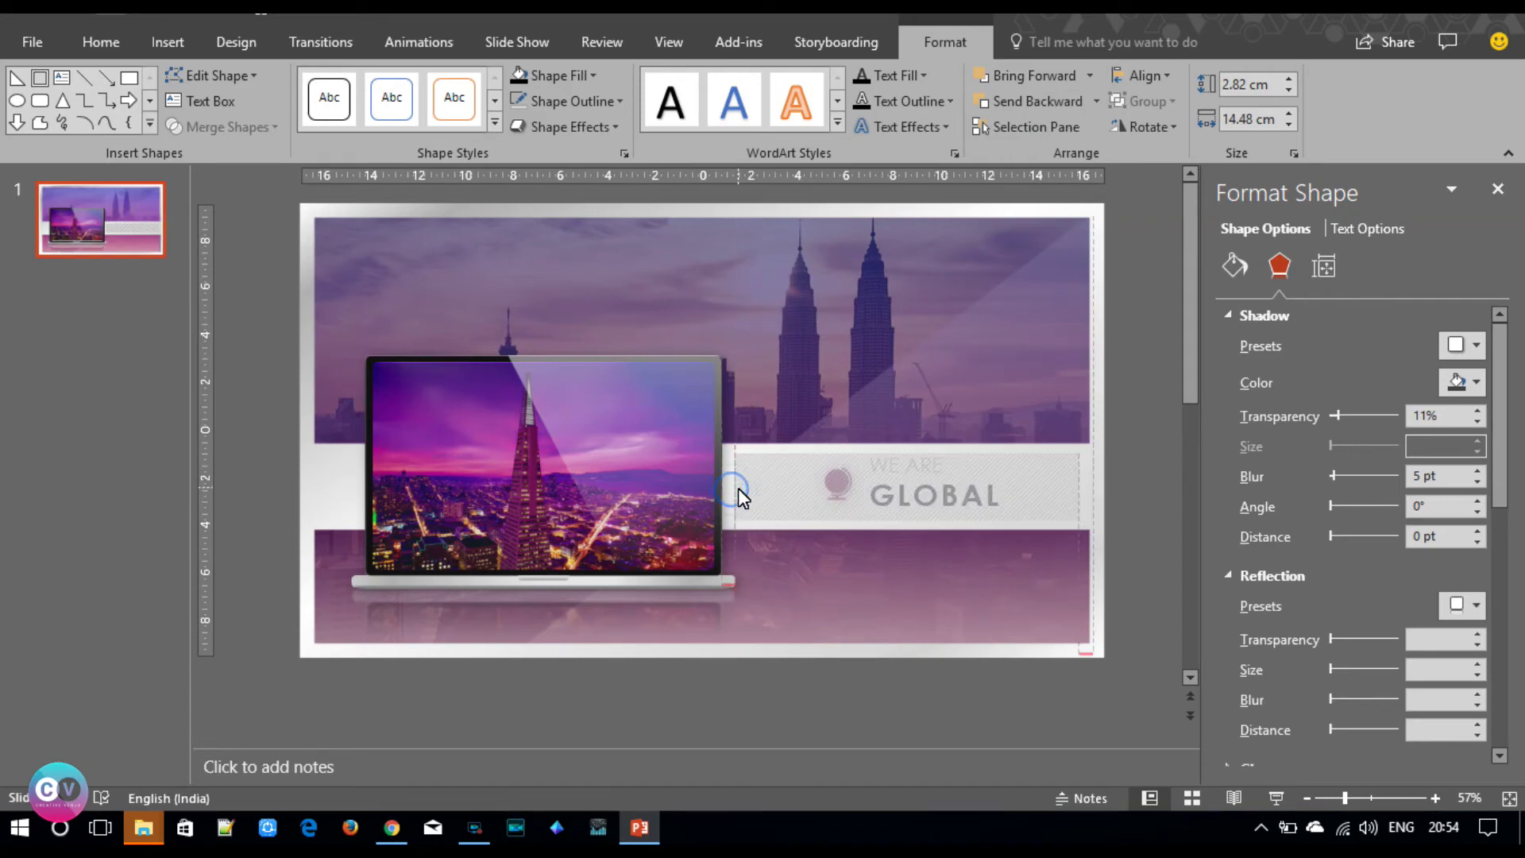
{"action": "left_click_drag", "start_coordinate": [869, 469], "coordinate": [873, 522]}
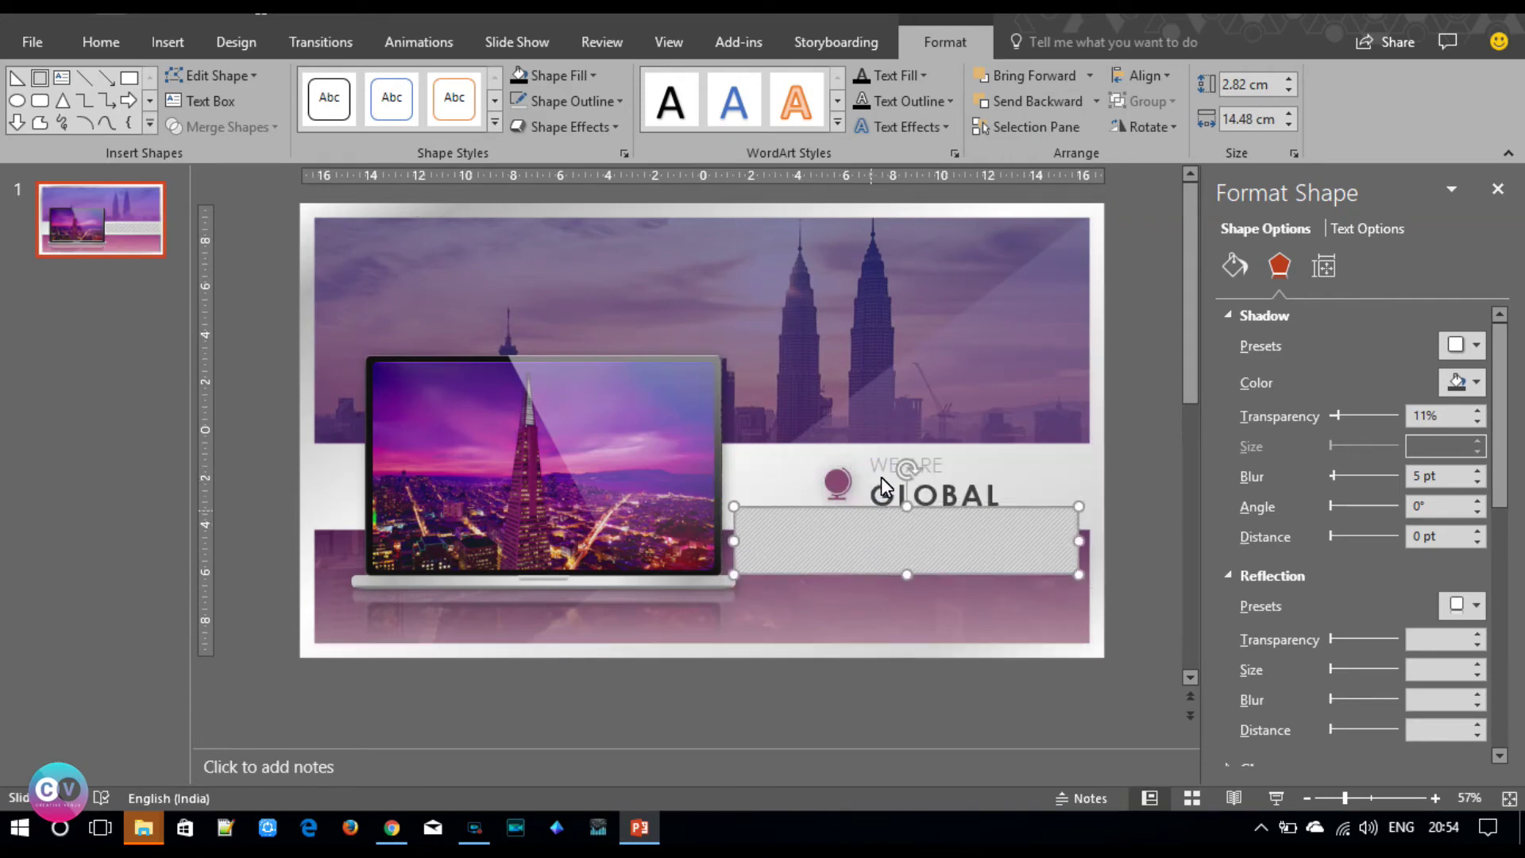
- Group the globe with the heading, bring them to front, and slide the bar behind them
{"action": "left_click", "coordinate": [880, 449]}
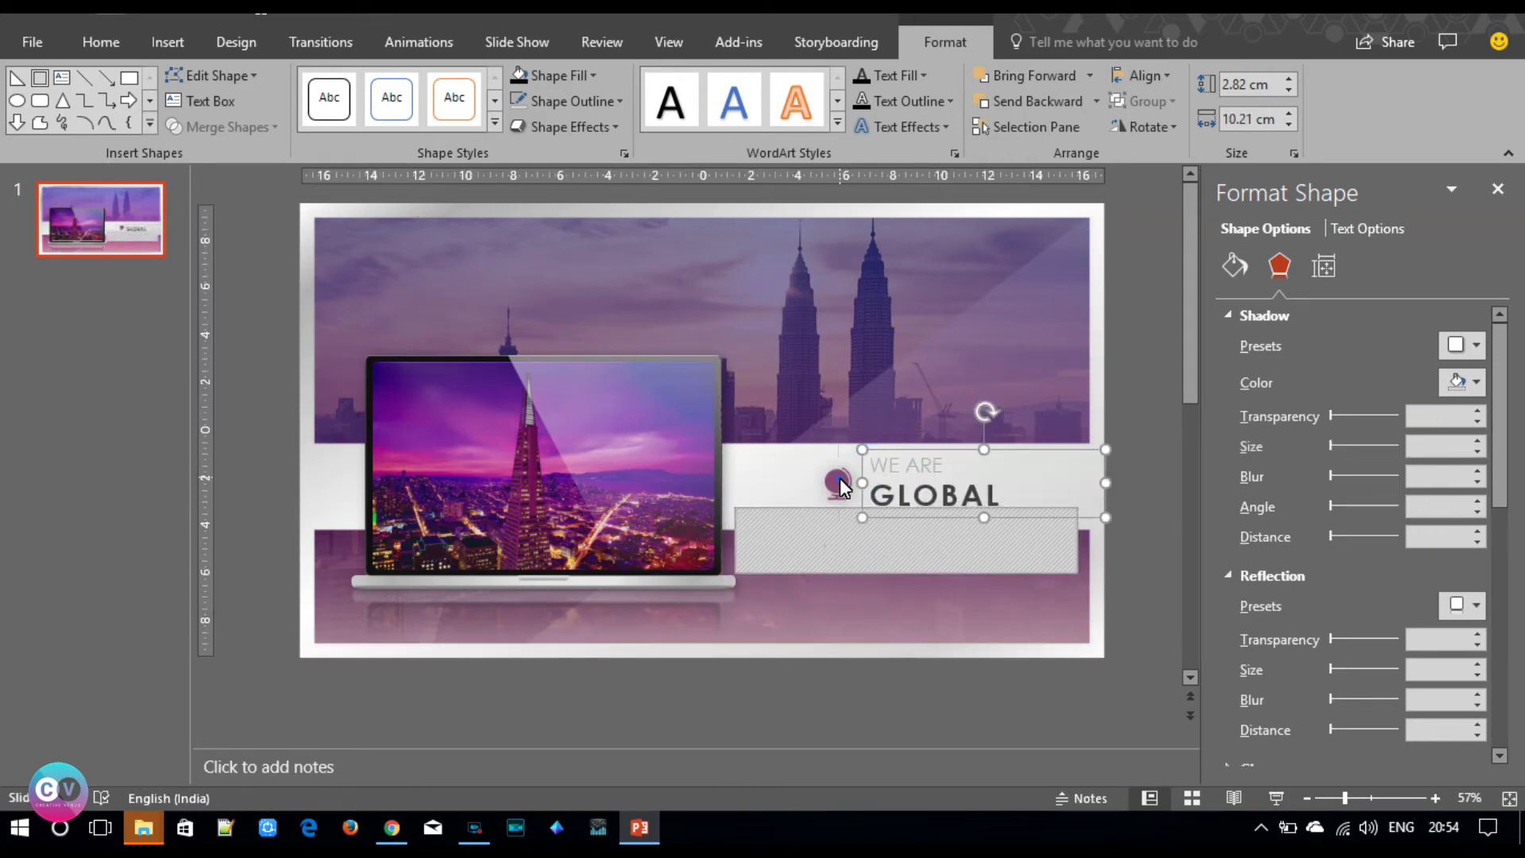
{"action": "left_click", "coordinate": [840, 478], "text": "shift"}
{"action": "key", "text": "ctrl+g"}
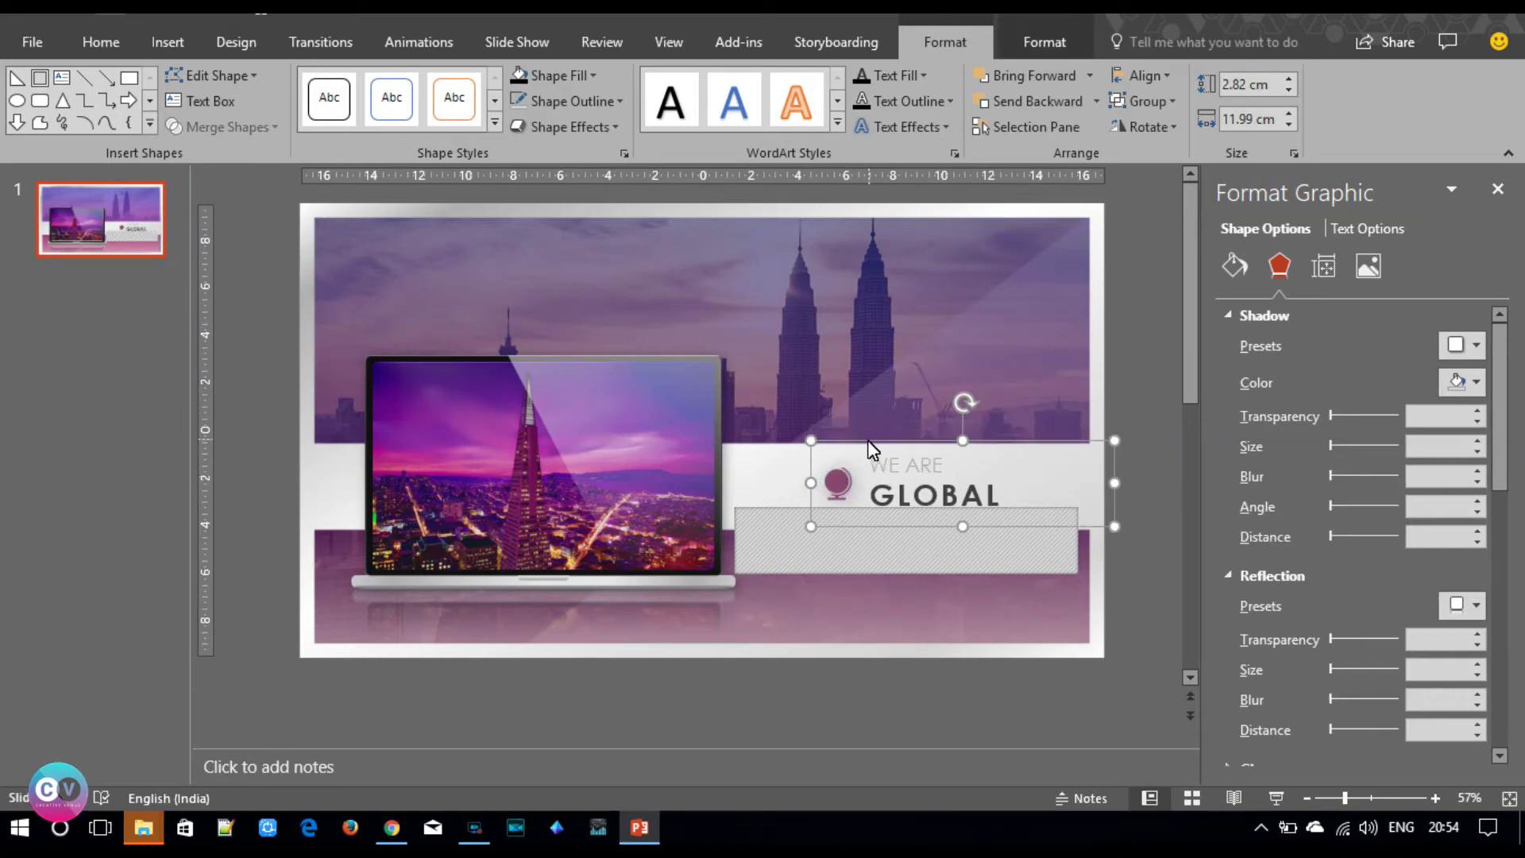
{"action": "right_click", "coordinate": [865, 441]}
{"action": "left_click", "coordinate": [936, 588]}
{"action": "left_click_drag", "start_coordinate": [899, 541], "coordinate": [894, 483]}
{"action": "left_click_drag", "start_coordinate": [894, 482], "coordinate": [899, 486]}
- Delete the word GLOBAL so the heading reads only 'WE ARE'
{"action": "left_click", "coordinate": [899, 485]}
{"action": "left_click", "coordinate": [899, 487]}
{"action": "left_click_drag", "start_coordinate": [885, 442], "coordinate": [872, 453]}
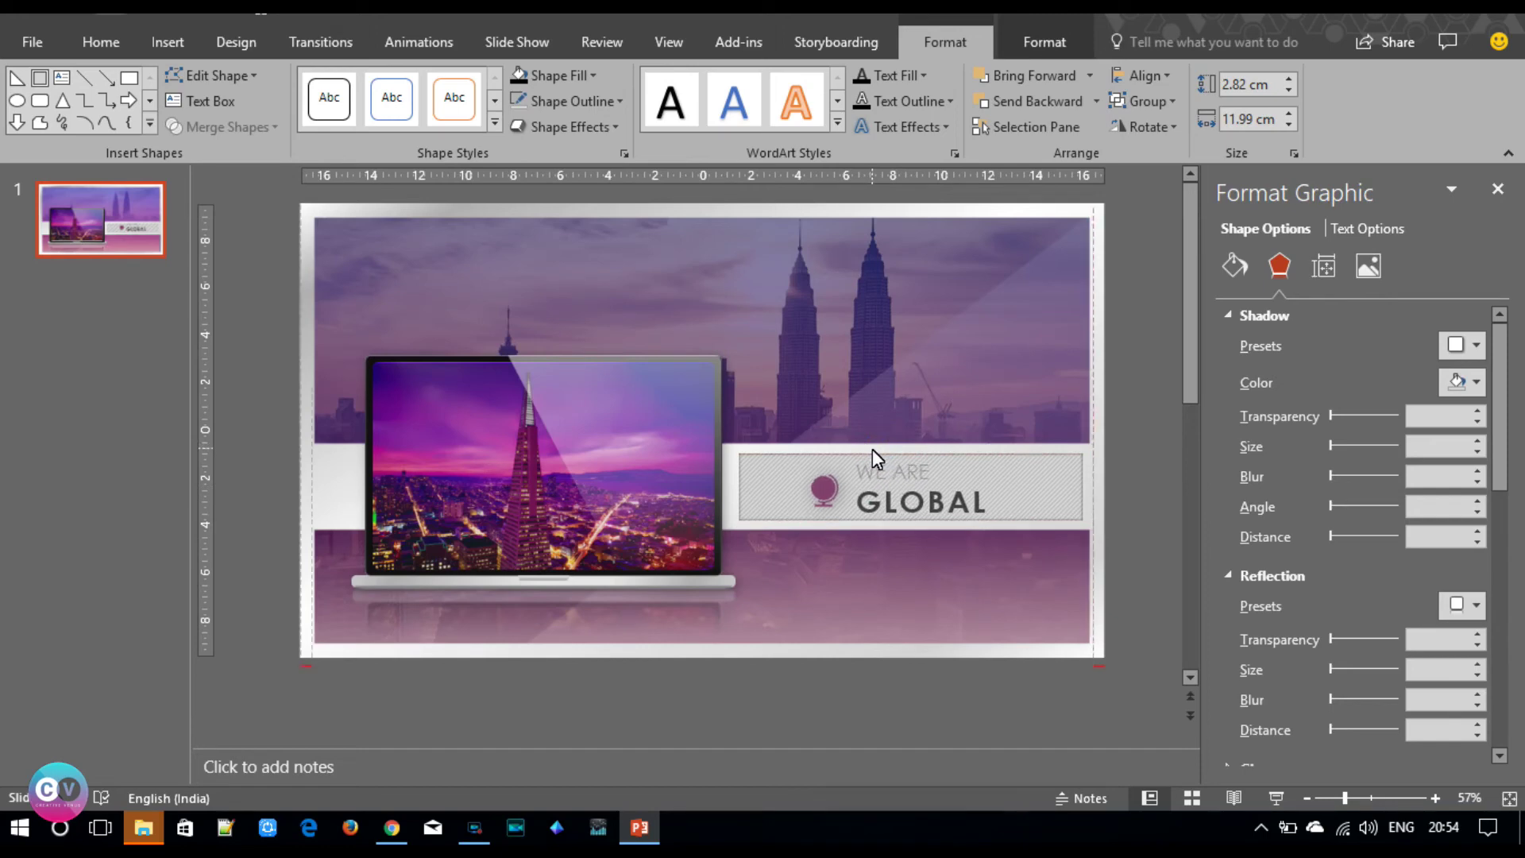
{"action": "left_click", "coordinate": [872, 452]}
{"action": "left_click", "coordinate": [874, 492]}
{"action": "left_click_drag", "start_coordinate": [966, 506], "coordinate": [1023, 497]}
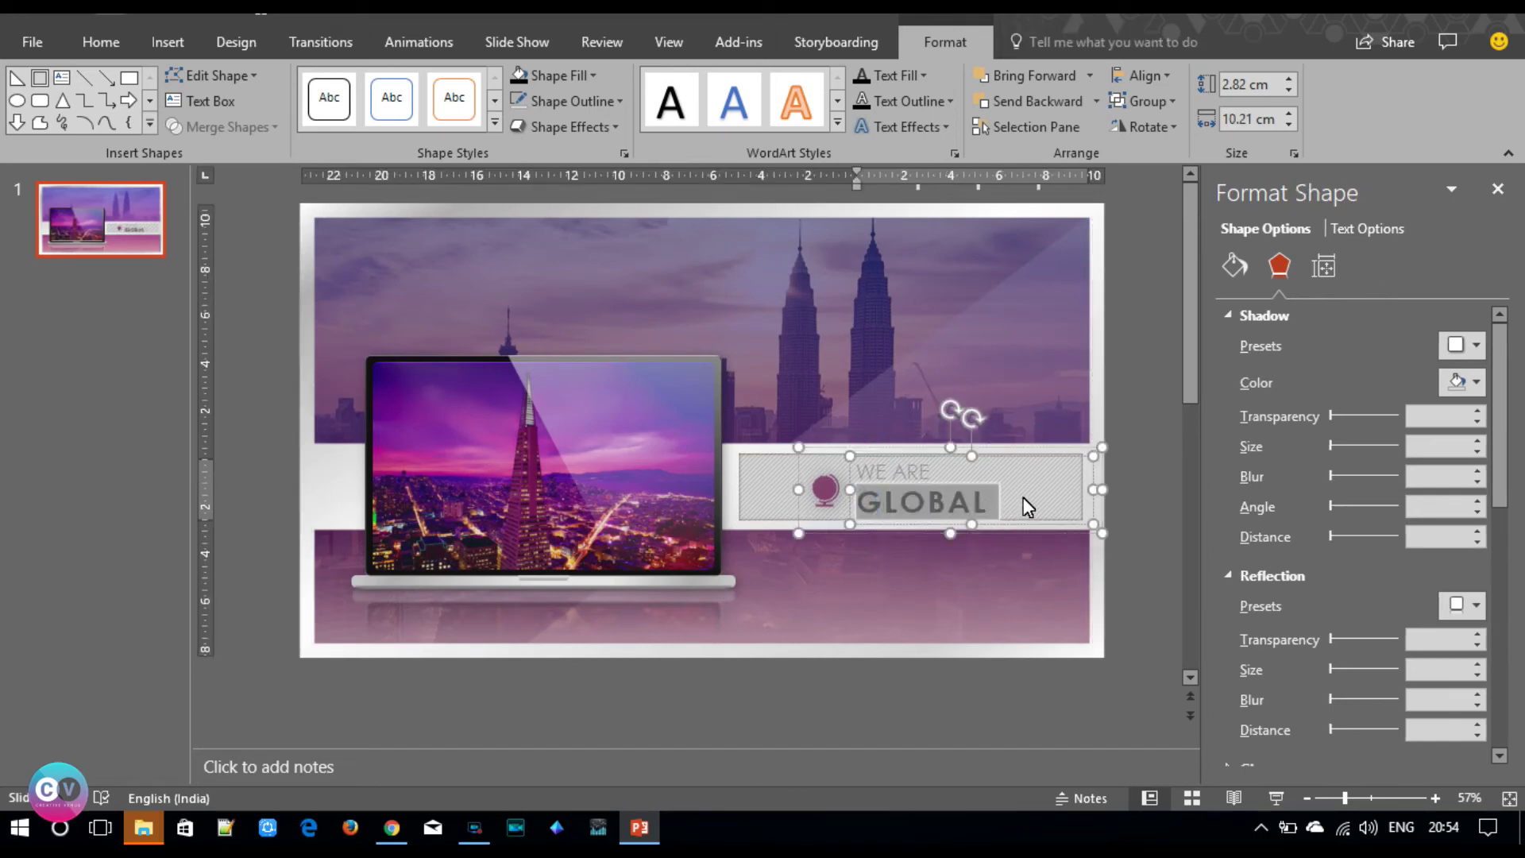
{"action": "key", "text": "BackSpace"}
{"action": "left_click_drag", "start_coordinate": [955, 458], "coordinate": [955, 462]}
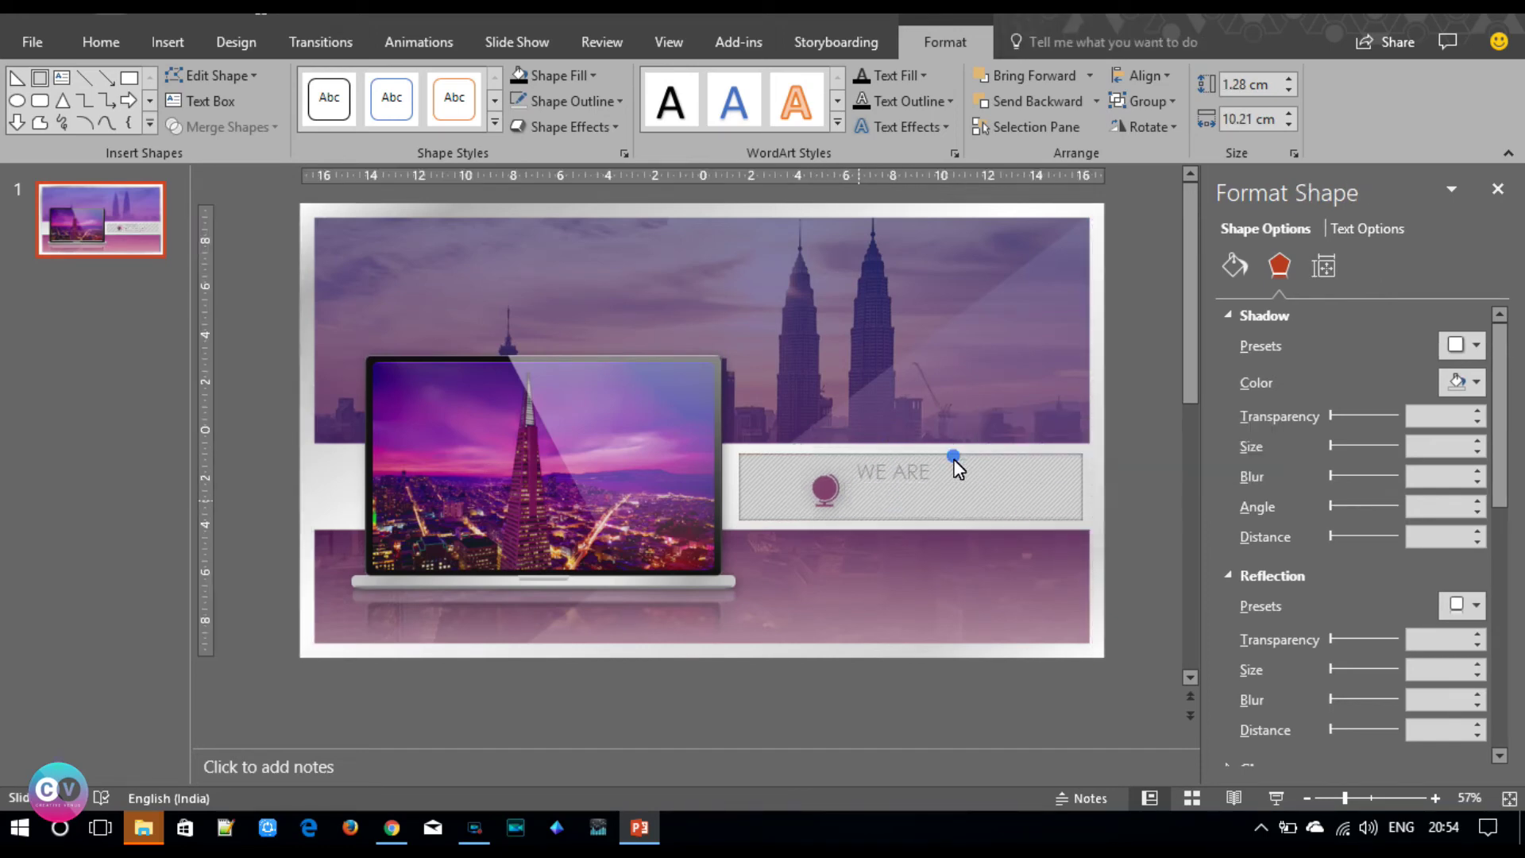
{"action": "left_click", "coordinate": [1031, 508]}
{"action": "left_click_drag", "start_coordinate": [1509, 488], "coordinate": [1509, 529]}
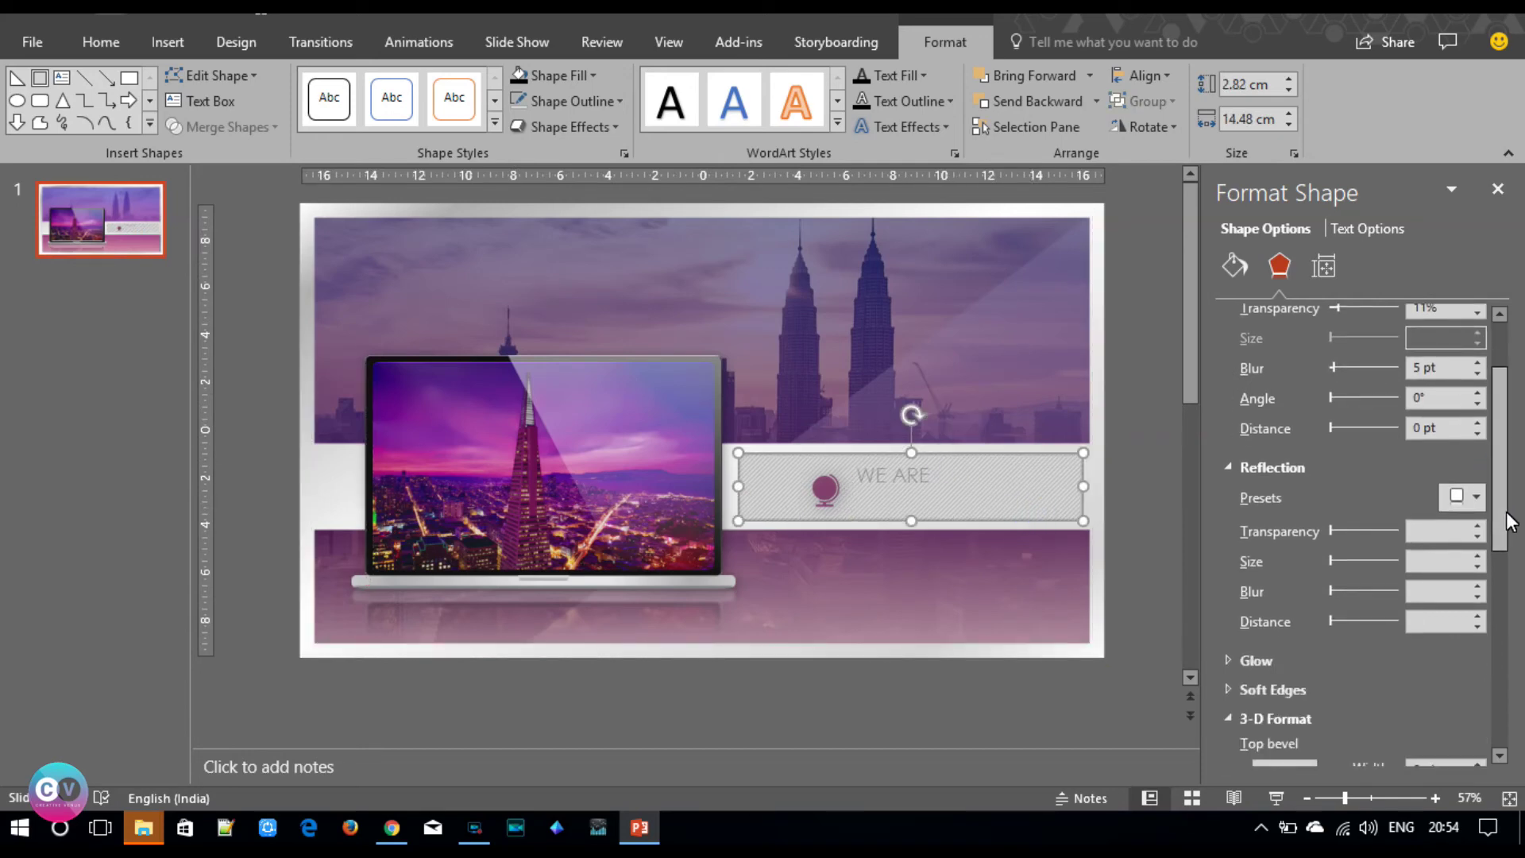
- Change the panel's pattern background and foreground to light colours
{"action": "left_click", "coordinate": [1235, 266]}
{"action": "left_click_drag", "start_coordinate": [1501, 461], "coordinate": [1501, 492]}
{"action": "left_click", "coordinate": [1464, 623]}
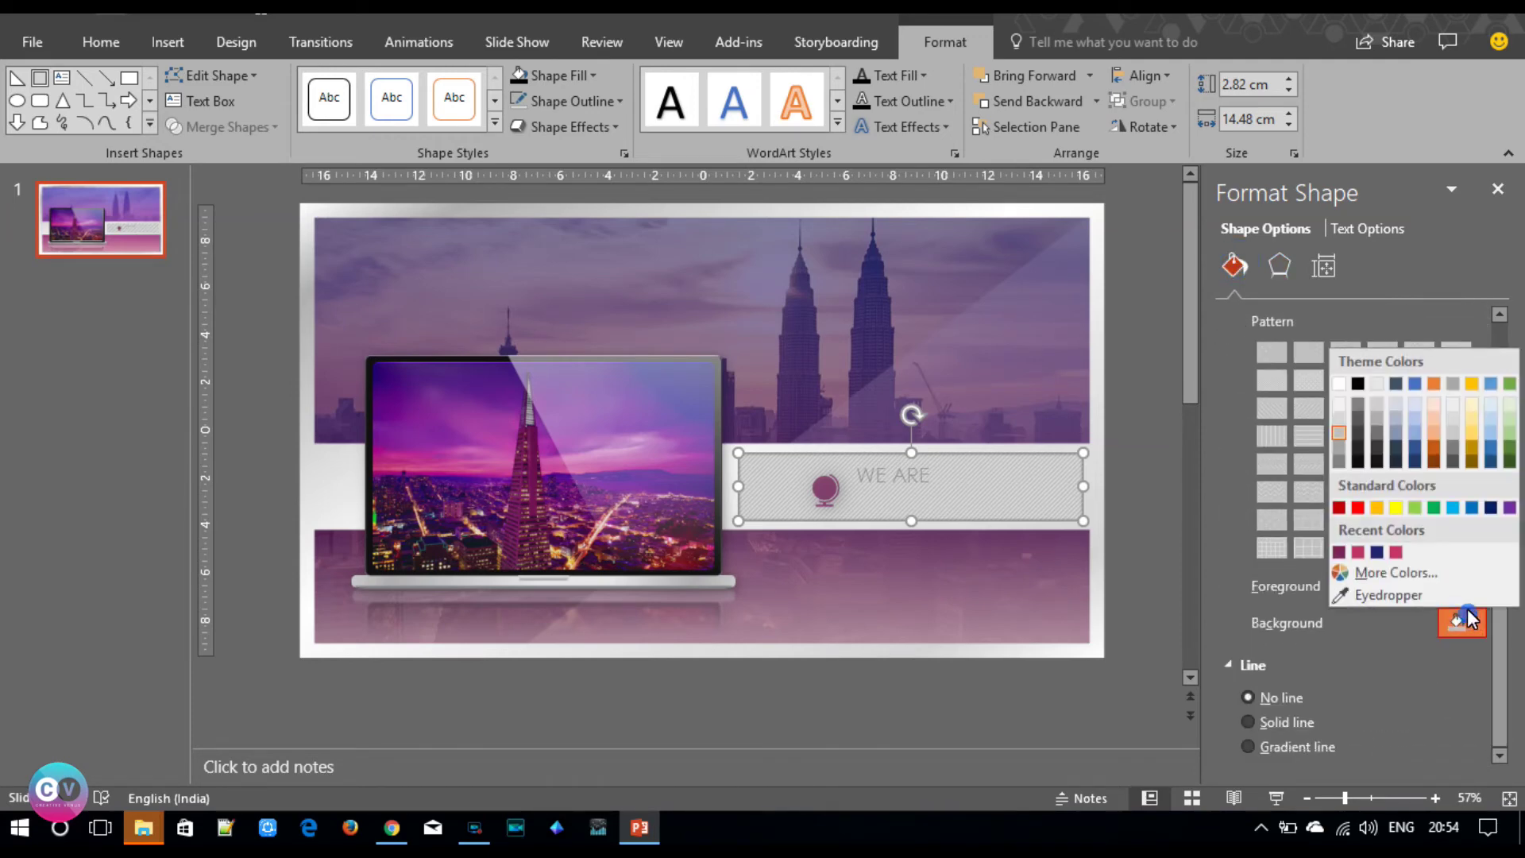
{"action": "left_click", "coordinate": [1342, 418]}
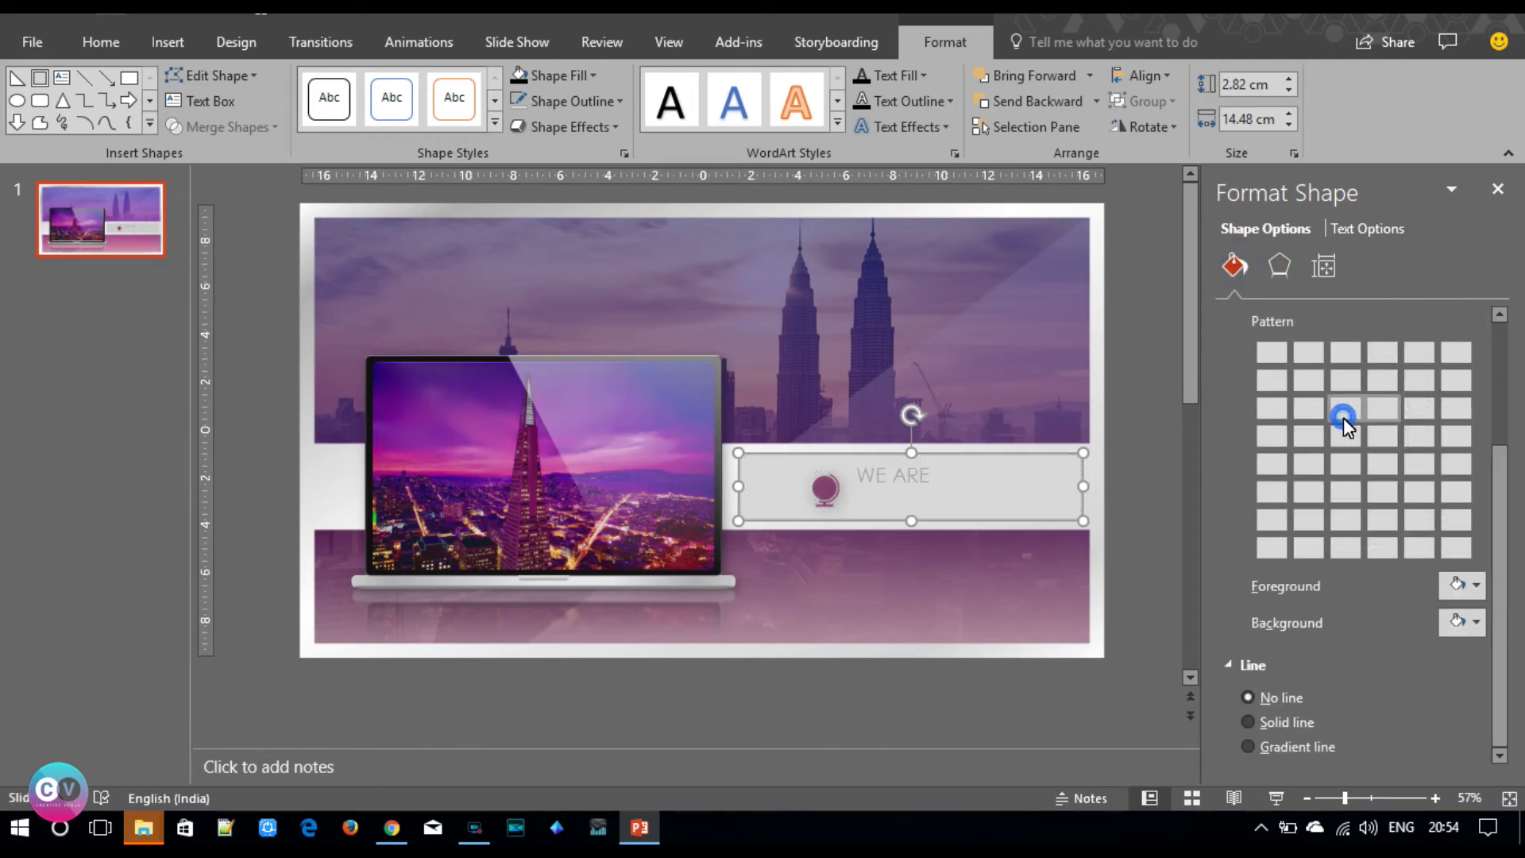
{"action": "left_click", "coordinate": [1465, 588]}
{"action": "left_click", "coordinate": [1334, 369]}
{"action": "left_click", "coordinate": [1147, 492]}
{"action": "left_click", "coordinate": [887, 517]}
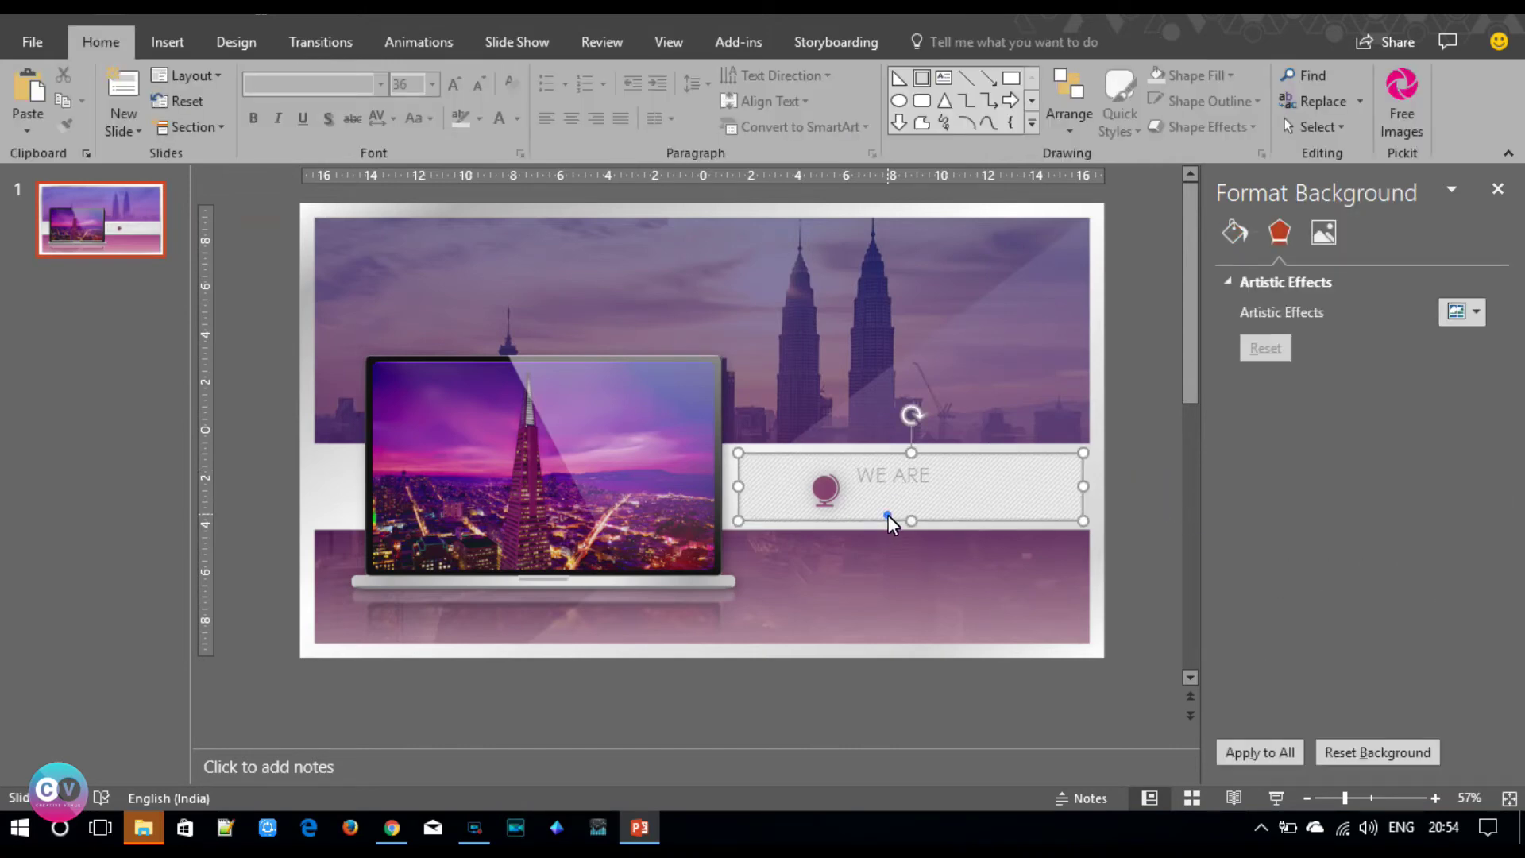
- Lower the panel shadow's transparency, recolour it, and raise its blur to 27 pt
{"action": "left_click", "coordinate": [1465, 346]}
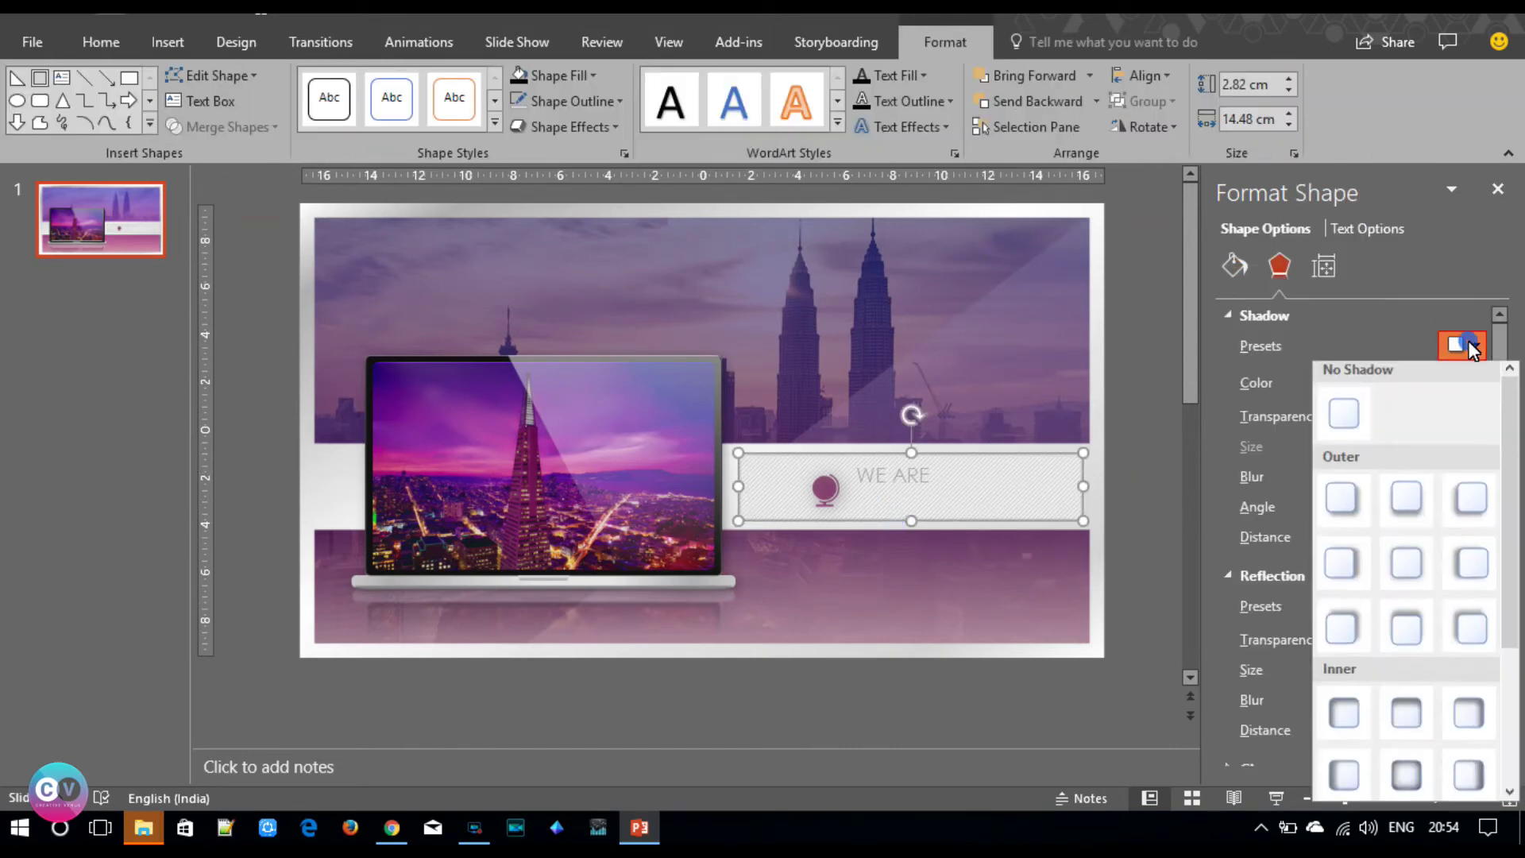
{"action": "left_click", "coordinate": [1411, 333]}
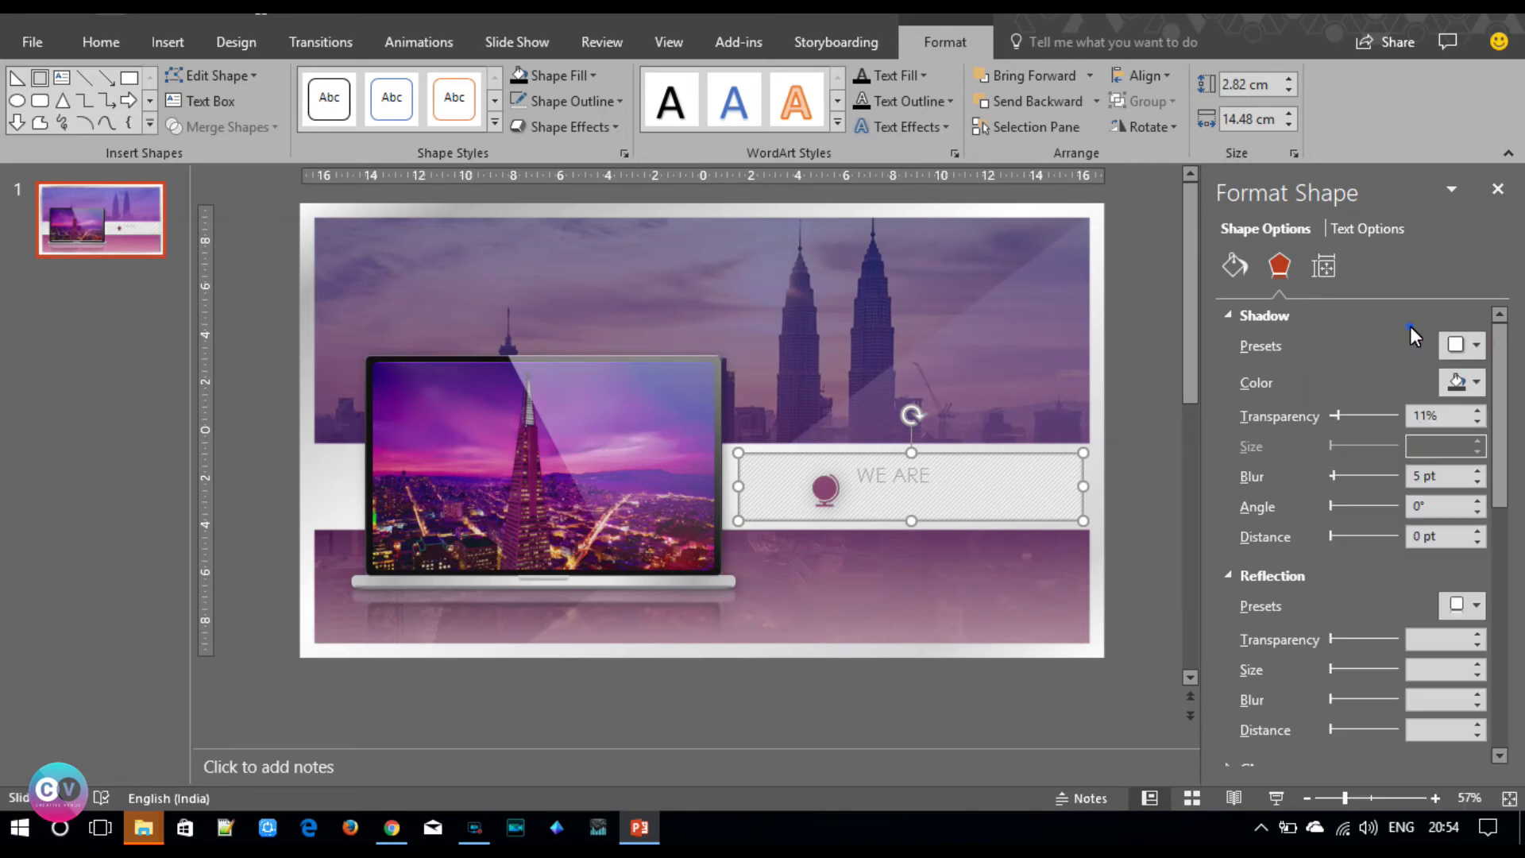
{"action": "left_click", "coordinate": [1476, 421]}
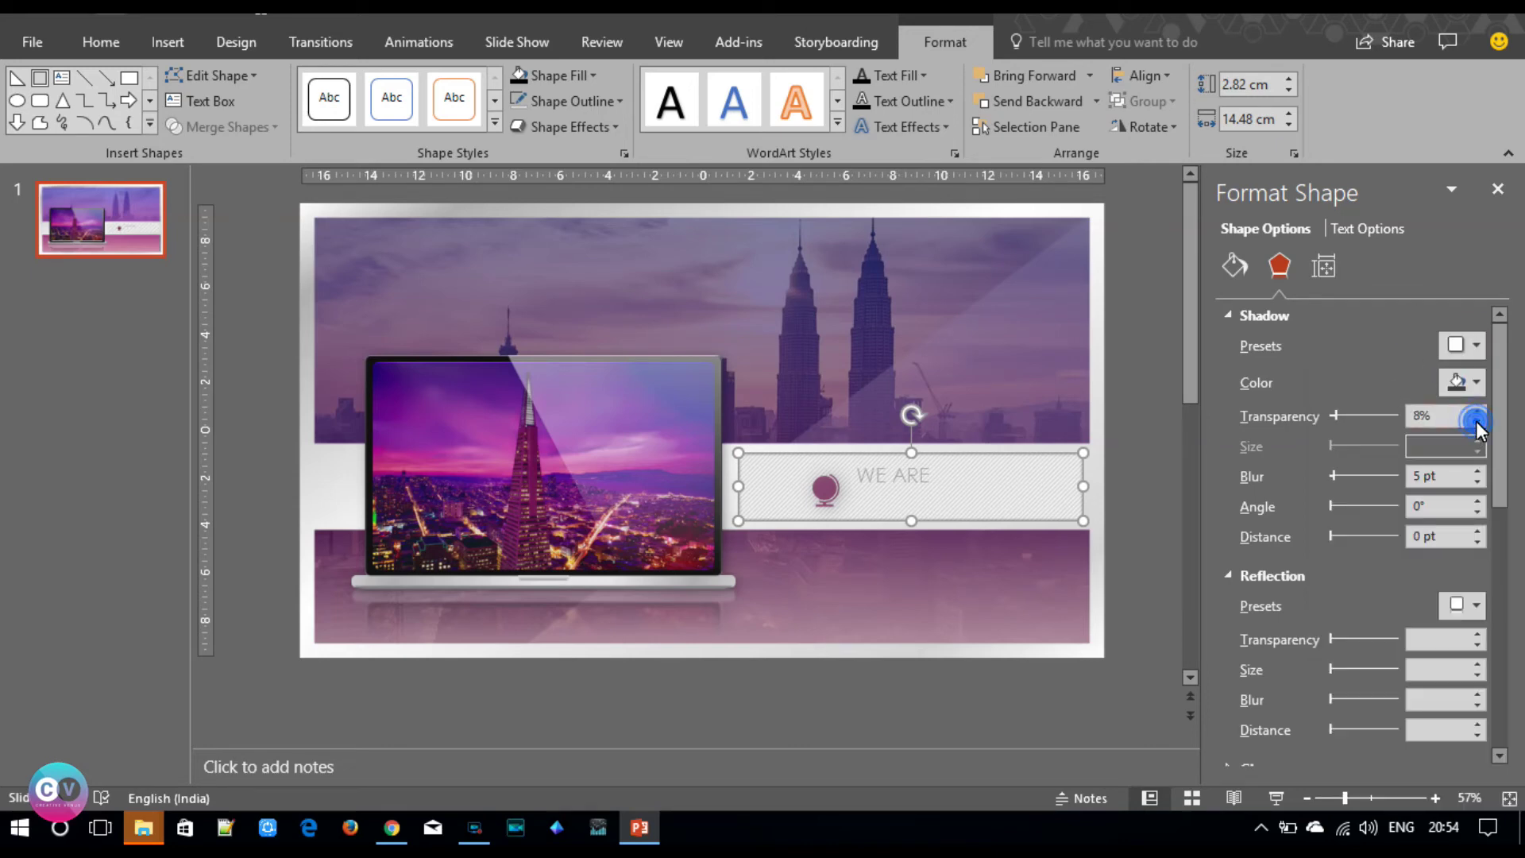
{"action": "left_click", "coordinate": [1468, 382]}
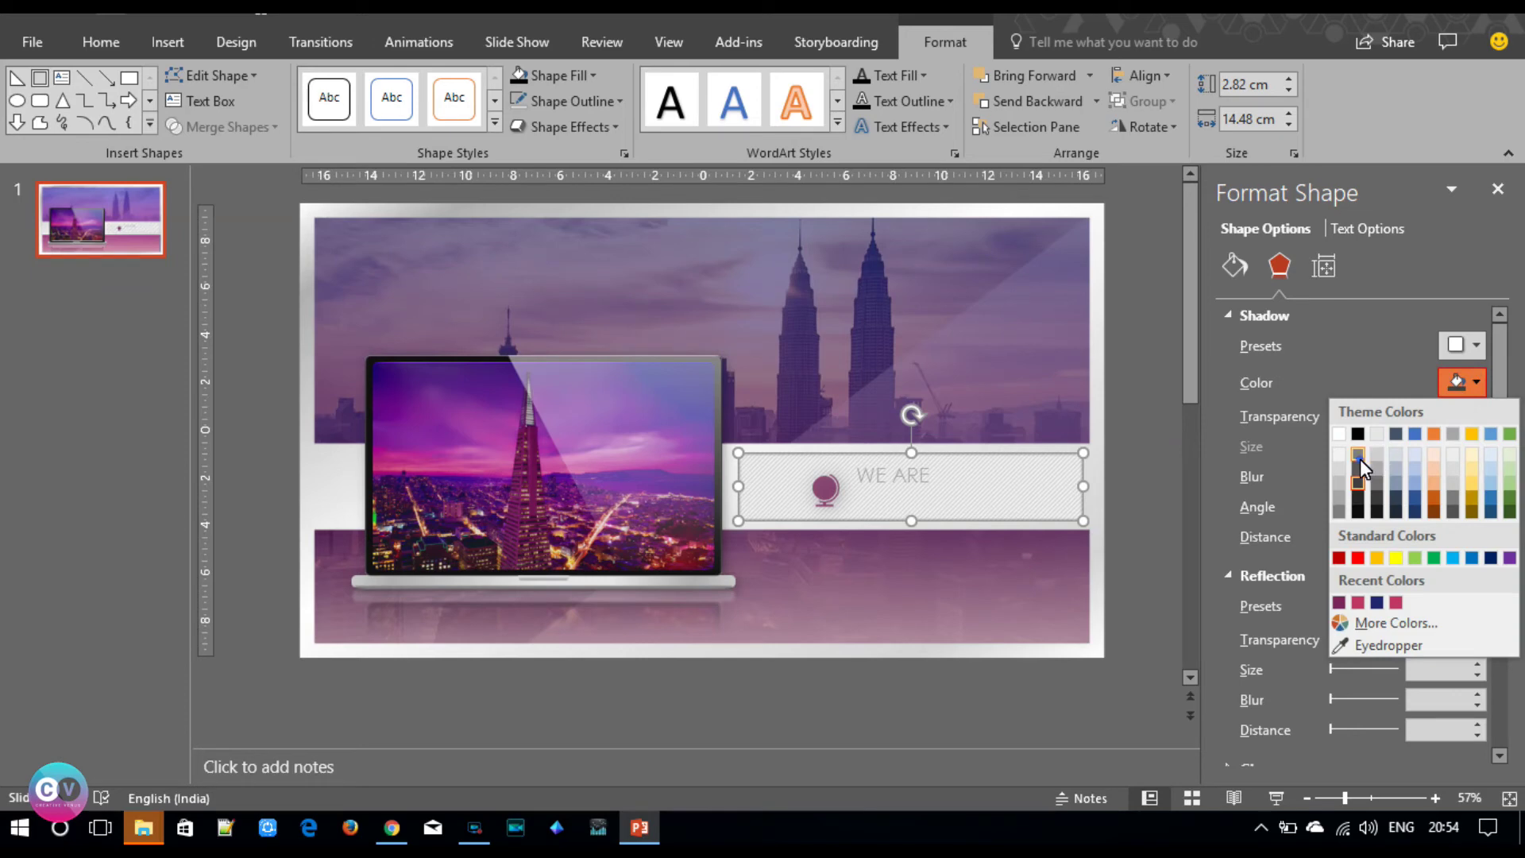
{"action": "left_click", "coordinate": [1360, 459]}
{"action": "left_click_drag", "start_coordinate": [1338, 476], "coordinate": [1349, 477]}
{"action": "left_click", "coordinate": [1143, 484]}
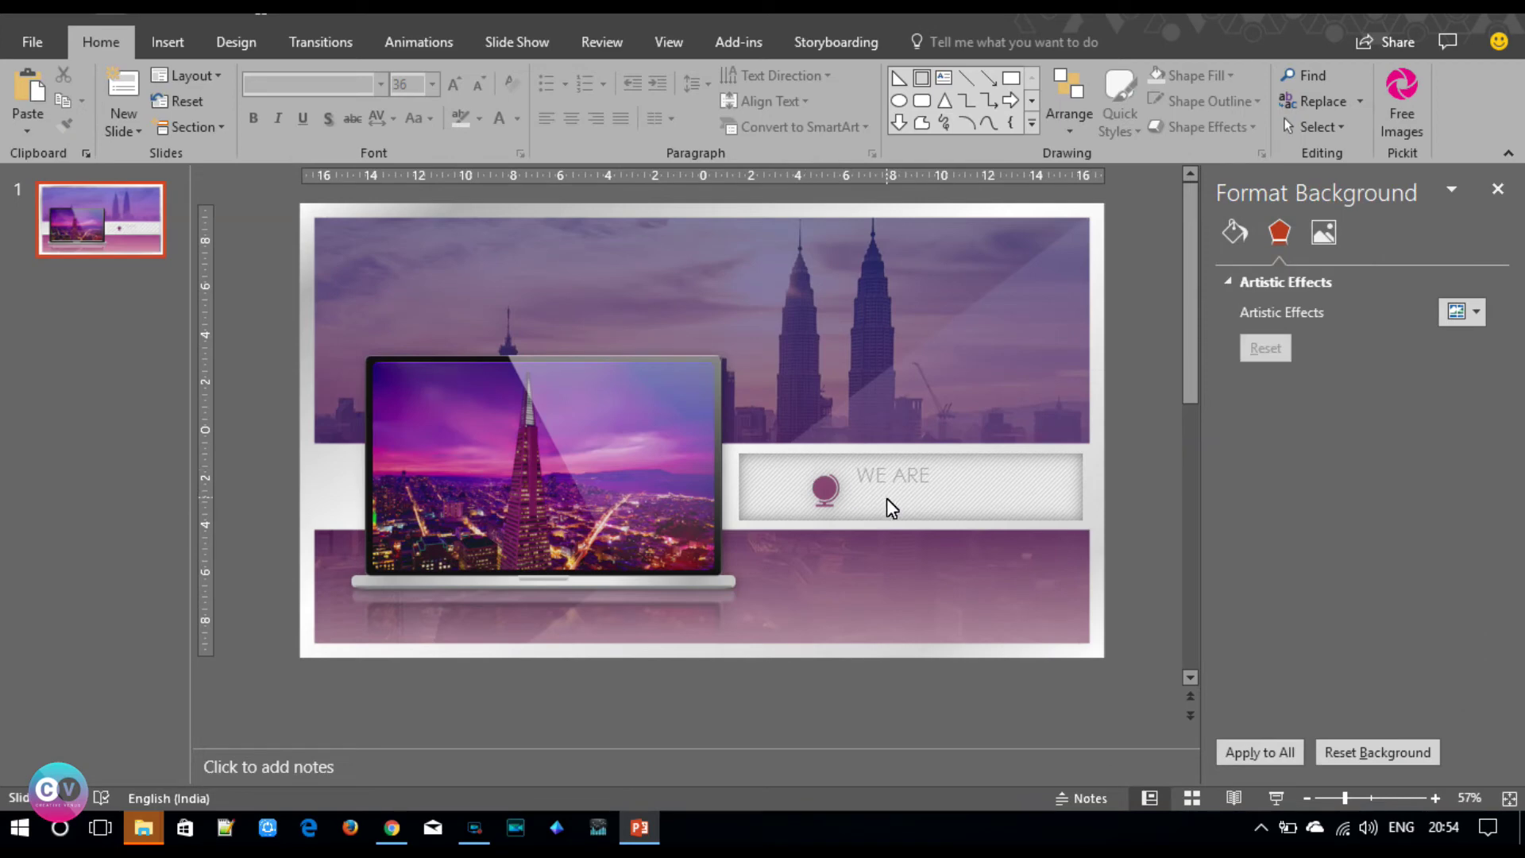
- Give the 'WE ARE' text a solid fill at 54% transparency
{"action": "left_click", "coordinate": [888, 476]}
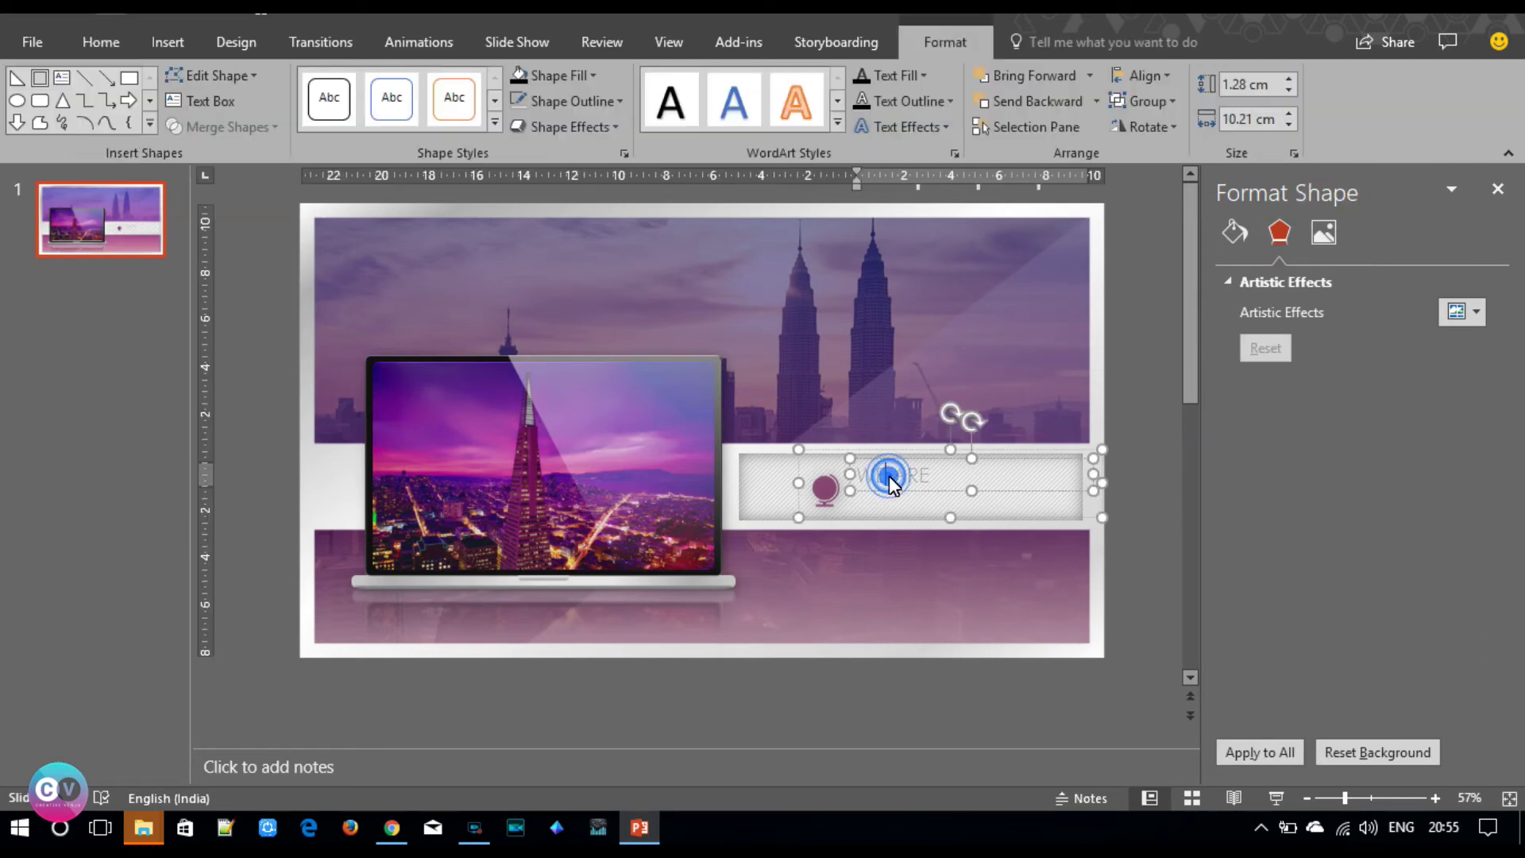
{"action": "triple_click", "coordinate": [893, 476]}
{"action": "left_click", "coordinate": [1366, 229]}
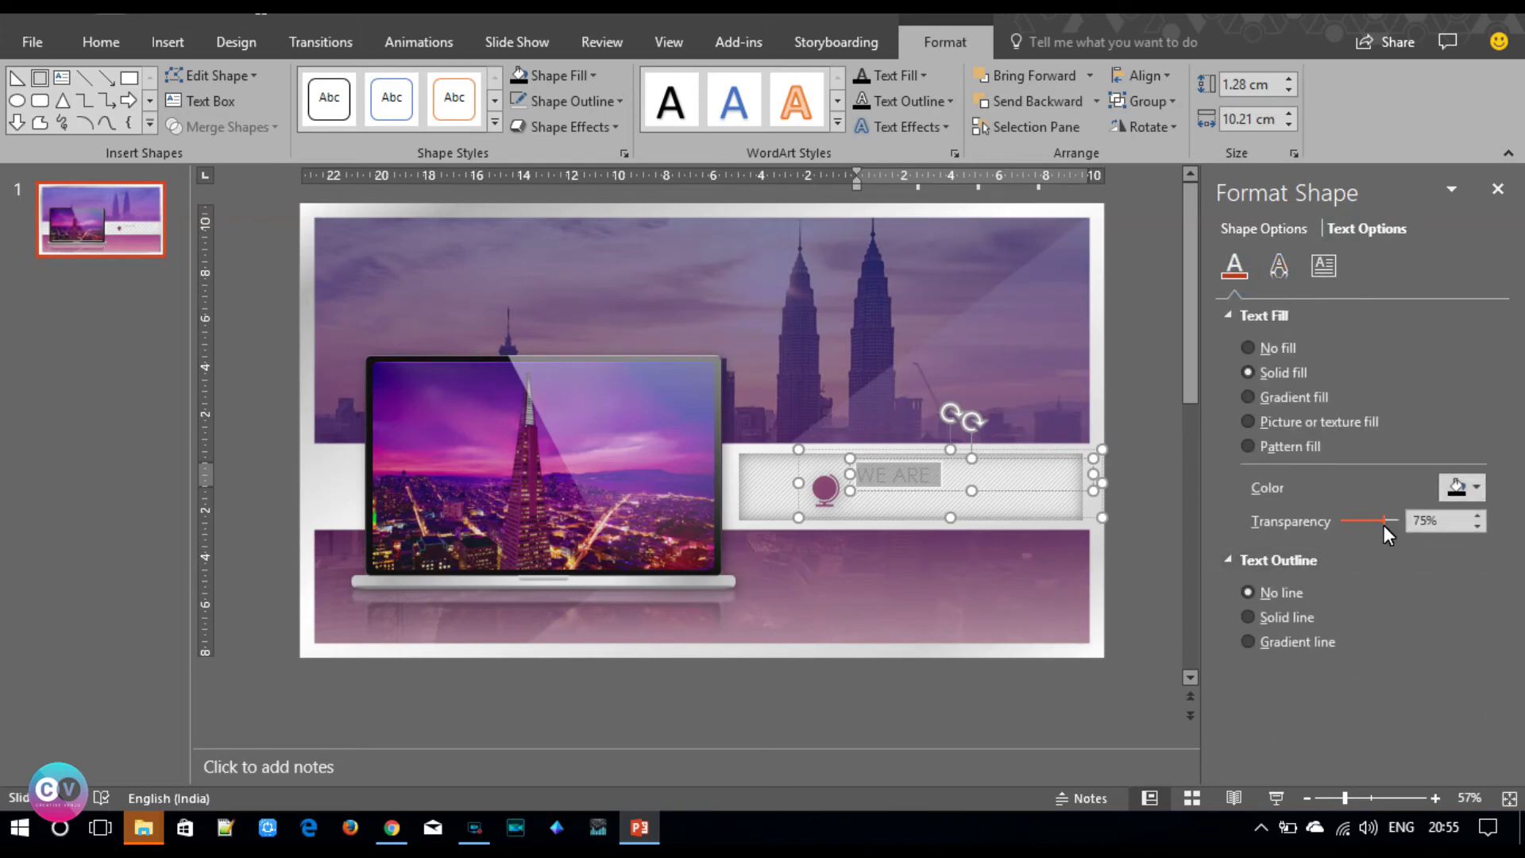
{"action": "left_click", "coordinate": [1168, 479]}
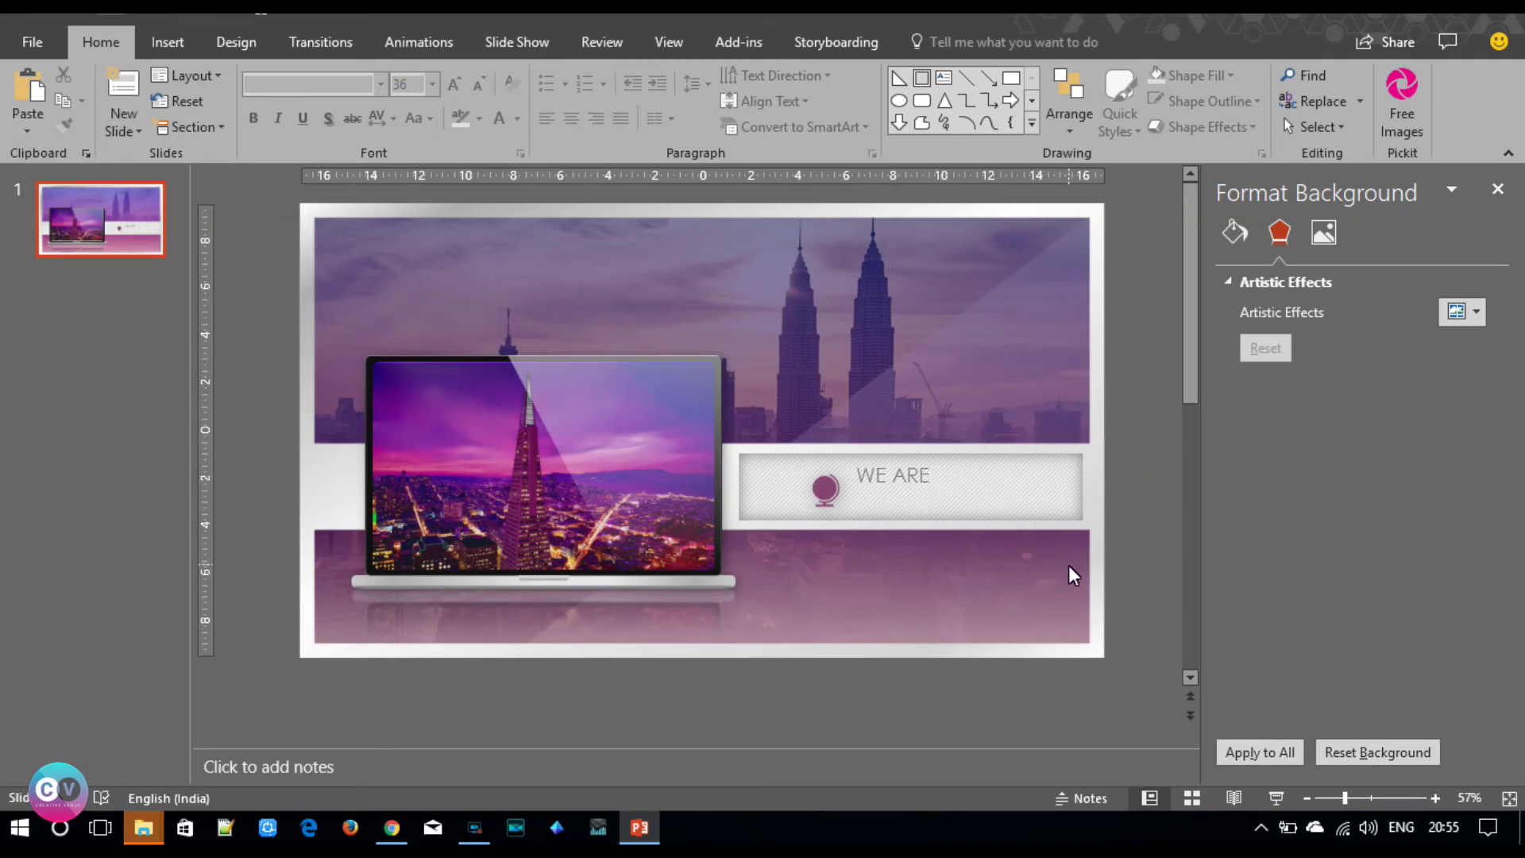
{"action": "left_click", "coordinate": [177, 42]}
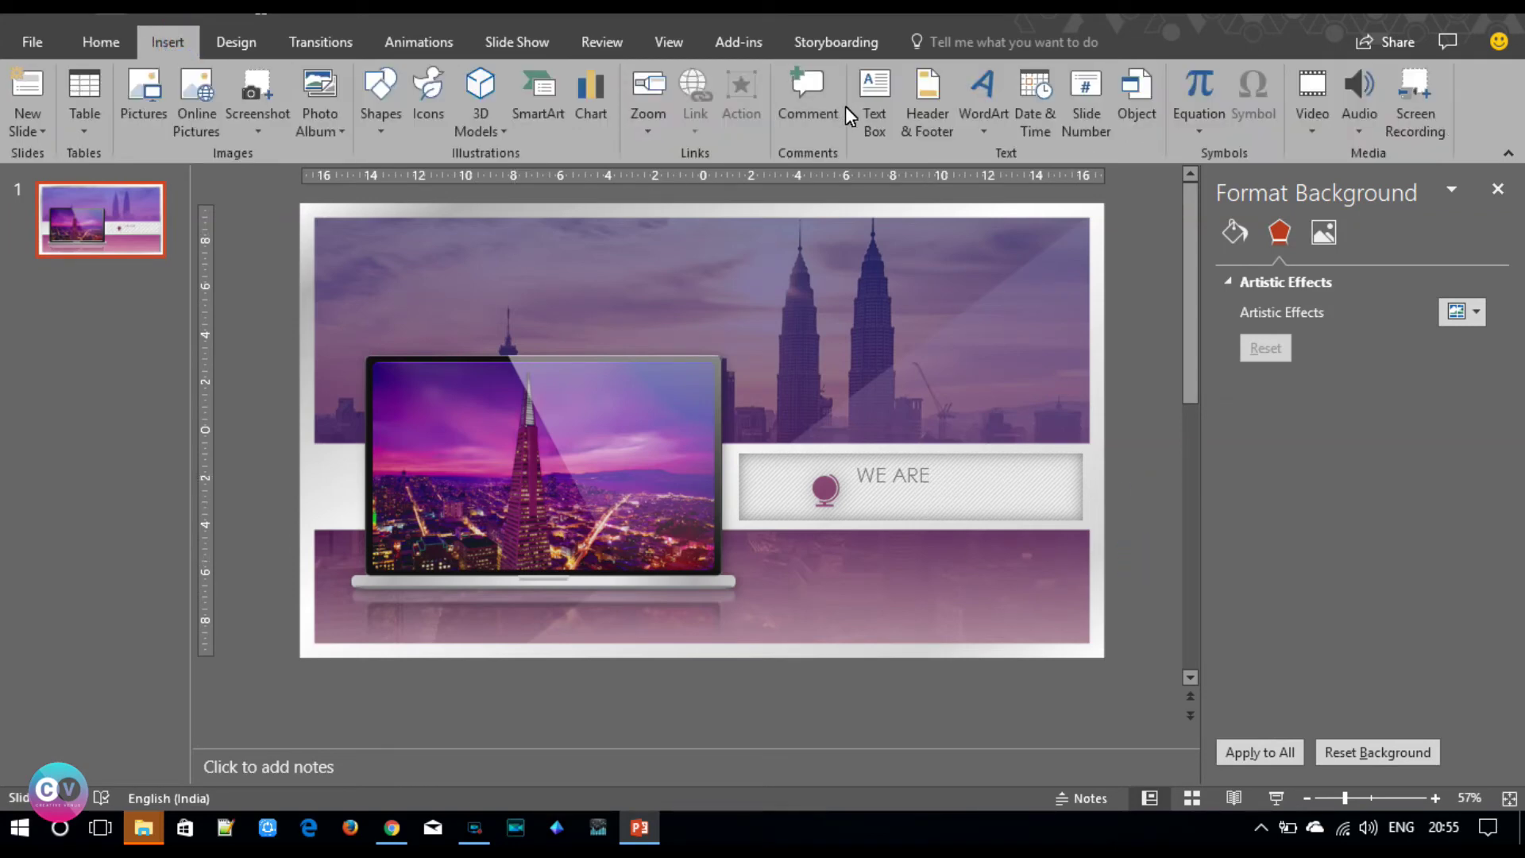
- Draw a new text box on the lower band and type 'global'
{"action": "left_click", "coordinate": [874, 103]}
{"action": "left_click_drag", "start_coordinate": [765, 554], "coordinate": [1074, 622]}
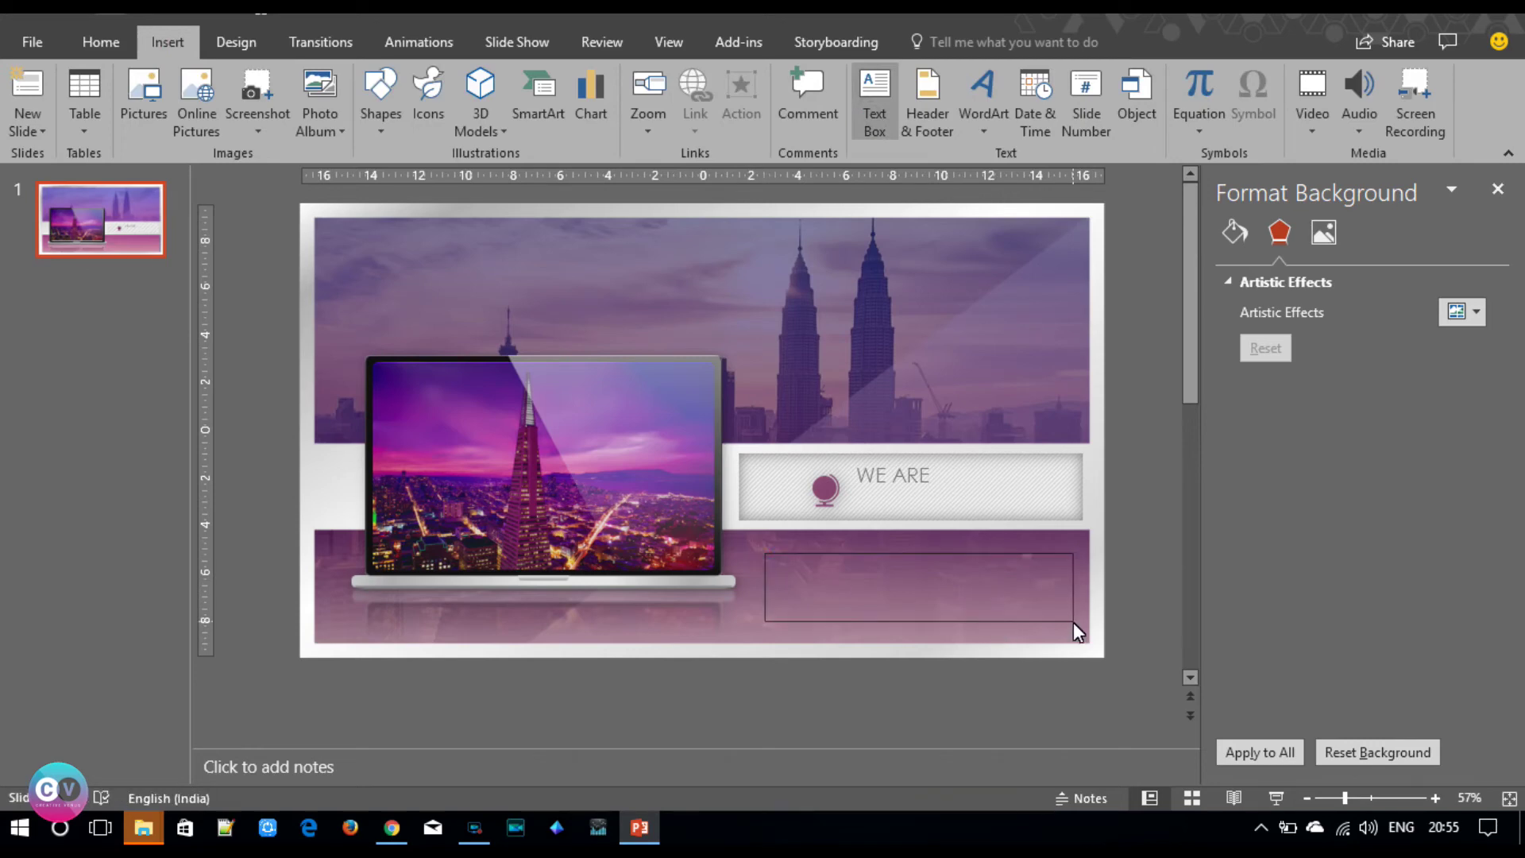
{"action": "type", "text": "bl"}
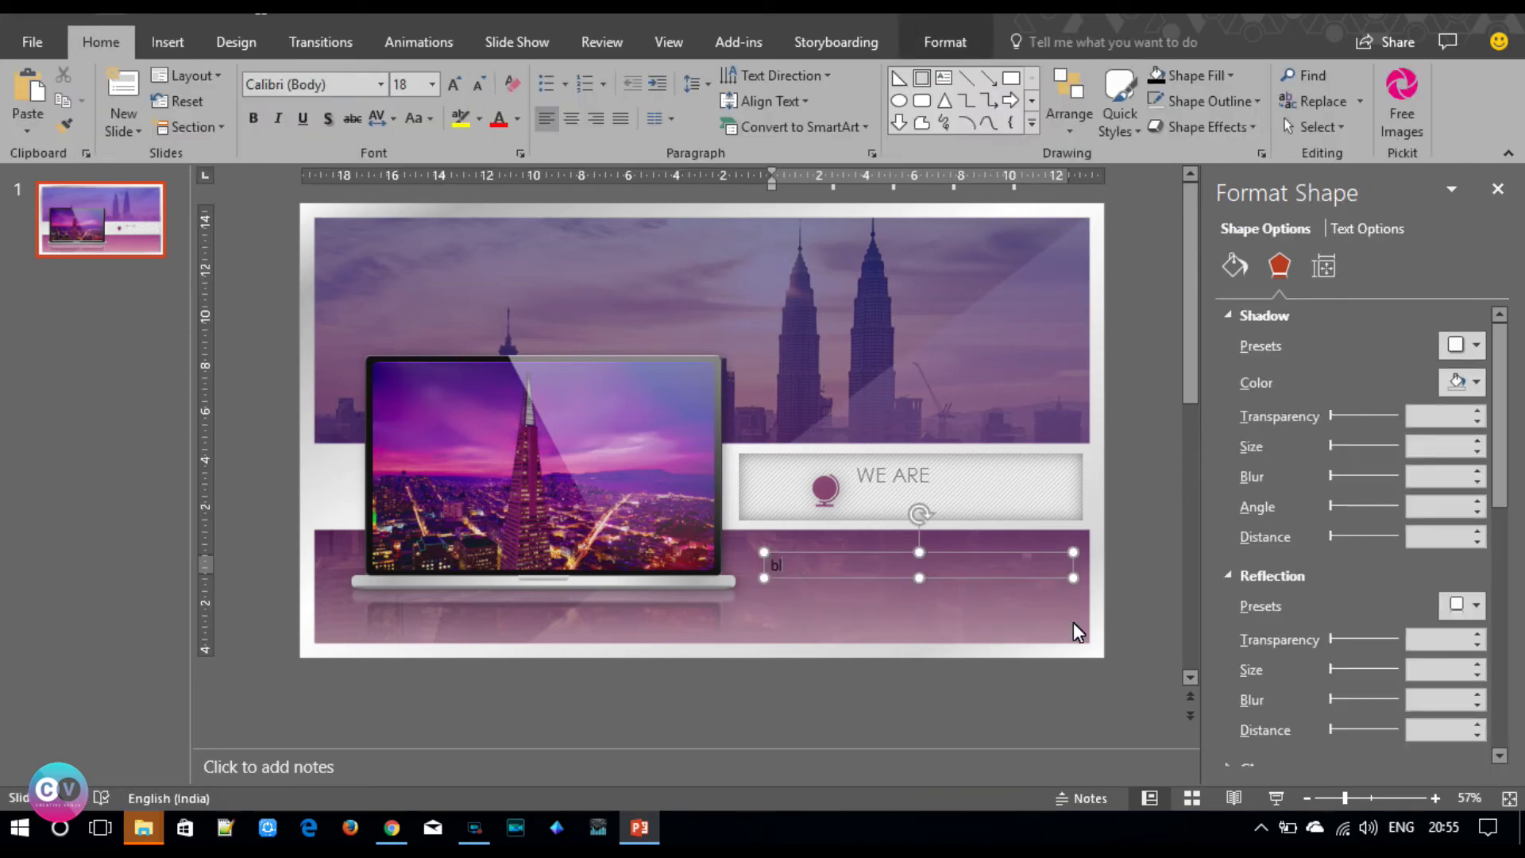
{"action": "key", "text": "BackSpace"}
{"action": "type", "text": "glo"}
{"action": "key", "text": "BackSpace"}
{"action": "type", "text": "bal"}
- Set 'global' to Century Gothic 36 and move it beside WE ARE in the panel
{"action": "key", "text": "ctrl+a"}
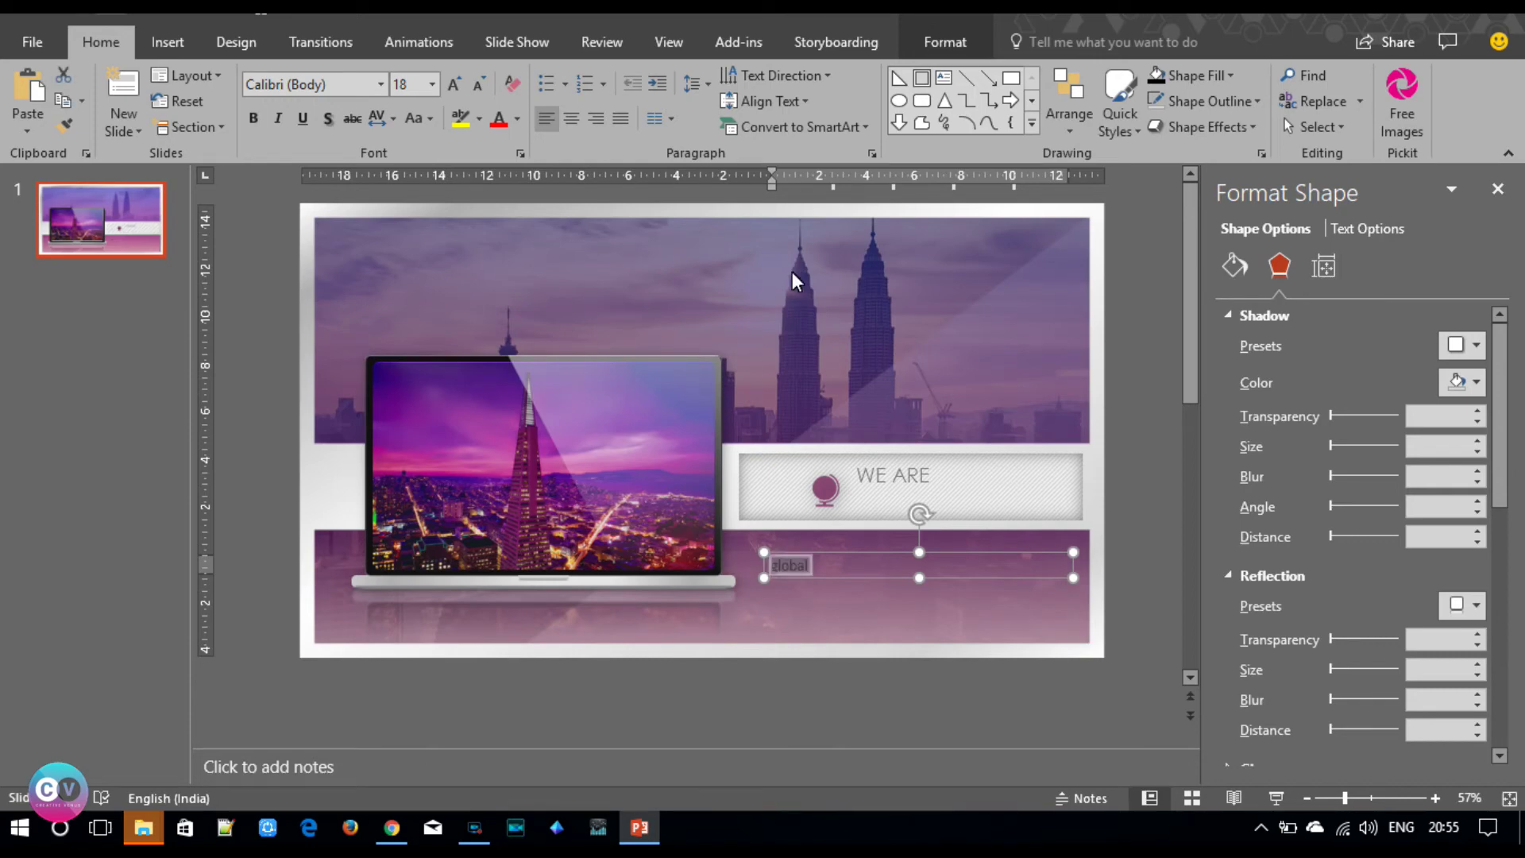
{"action": "left_click", "coordinate": [355, 83]}
{"action": "type", "text": "Century Gothic"}
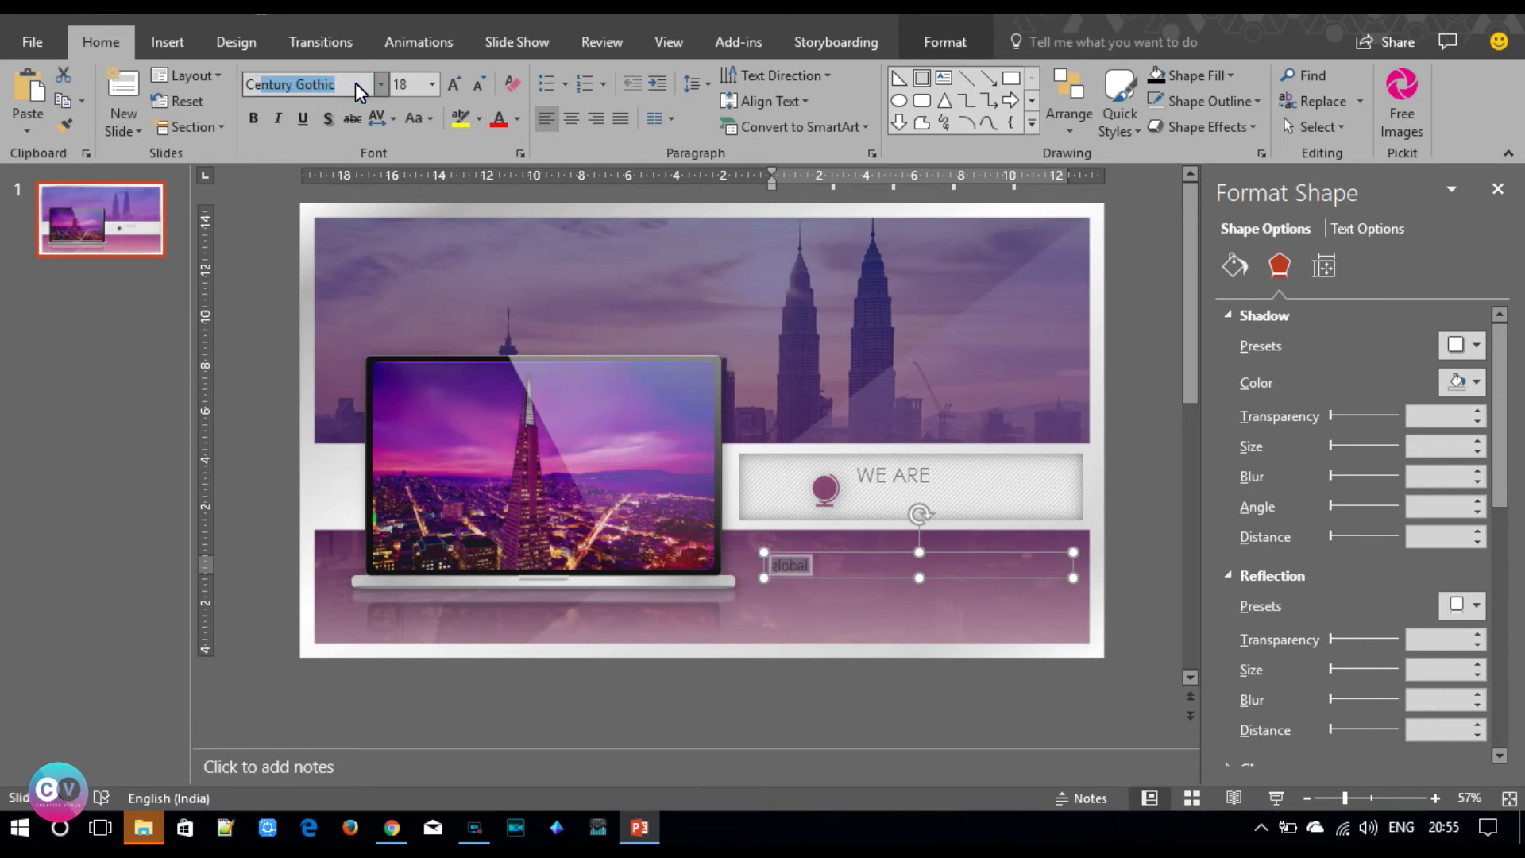
{"action": "key", "text": "Return"}
{"action": "left_click", "coordinate": [457, 84]}
{"action": "left_click", "coordinate": [457, 84]}
{"action": "left_click", "coordinate": [456, 83]}
{"action": "left_click", "coordinate": [456, 84]}
{"action": "left_click", "coordinate": [457, 84]}
{"action": "mouse_move", "coordinate": [877, 555]}
{"action": "left_mouse_down"}
{"action": "mouse_move", "coordinate": [1018, 474]}
{"action": "mouse_move", "coordinate": [979, 486]}
{"action": "mouse_move", "coordinate": [1039, 477]}
{"action": "mouse_move", "coordinate": [975, 487]}
{"action": "left_mouse_up"}
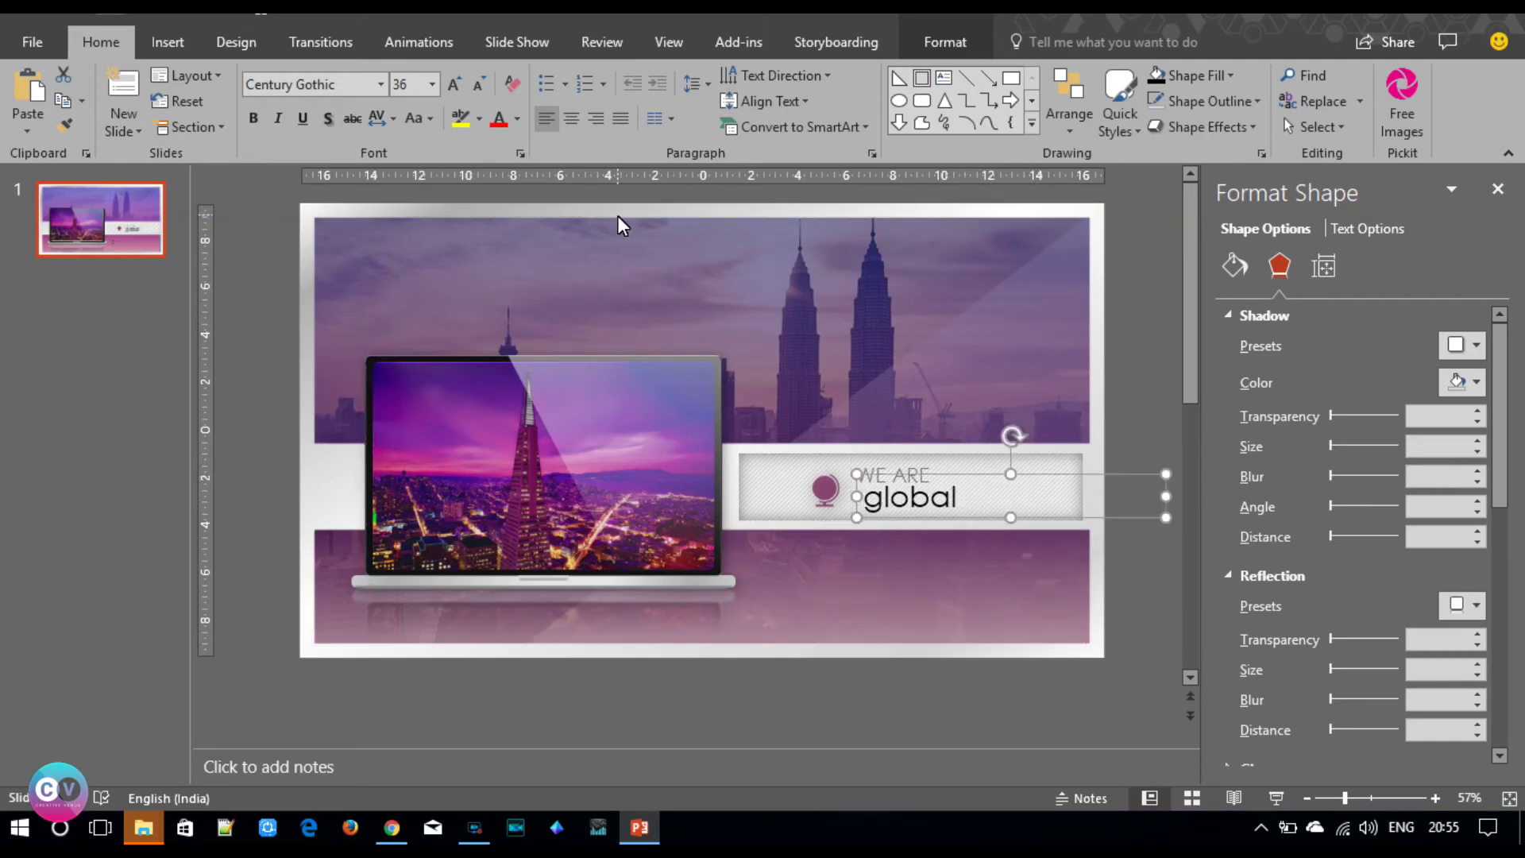
- Make the word UPPERCASE, narrow its box, and shrink WE ARE to 20 pt aligned above it
{"action": "left_click", "coordinate": [414, 117]}
{"action": "left_click", "coordinate": [450, 193]}
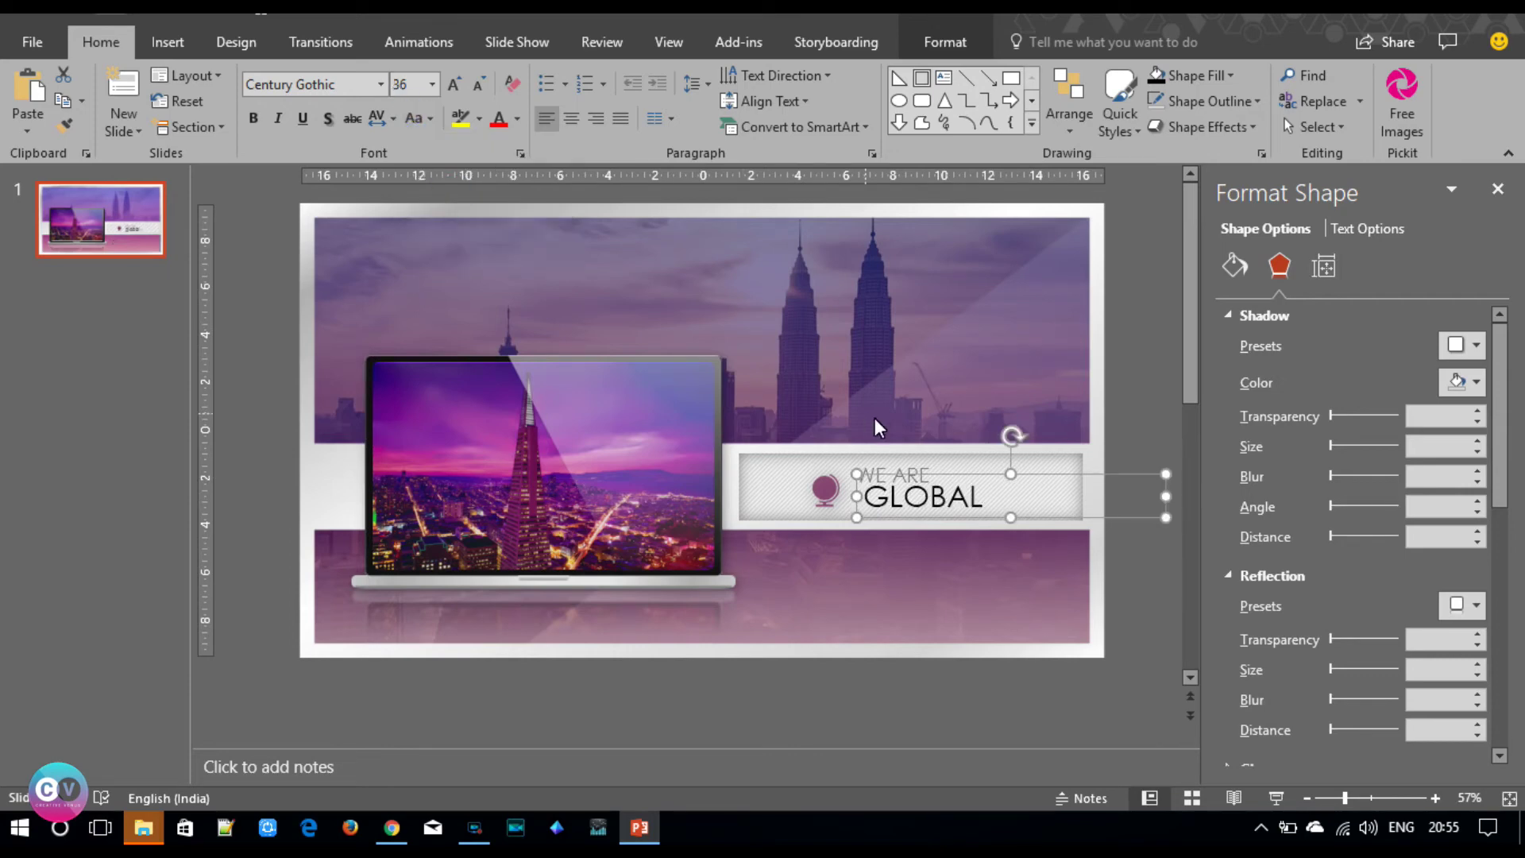
{"action": "left_click", "coordinate": [988, 483]}
{"action": "left_click", "coordinate": [990, 491]}
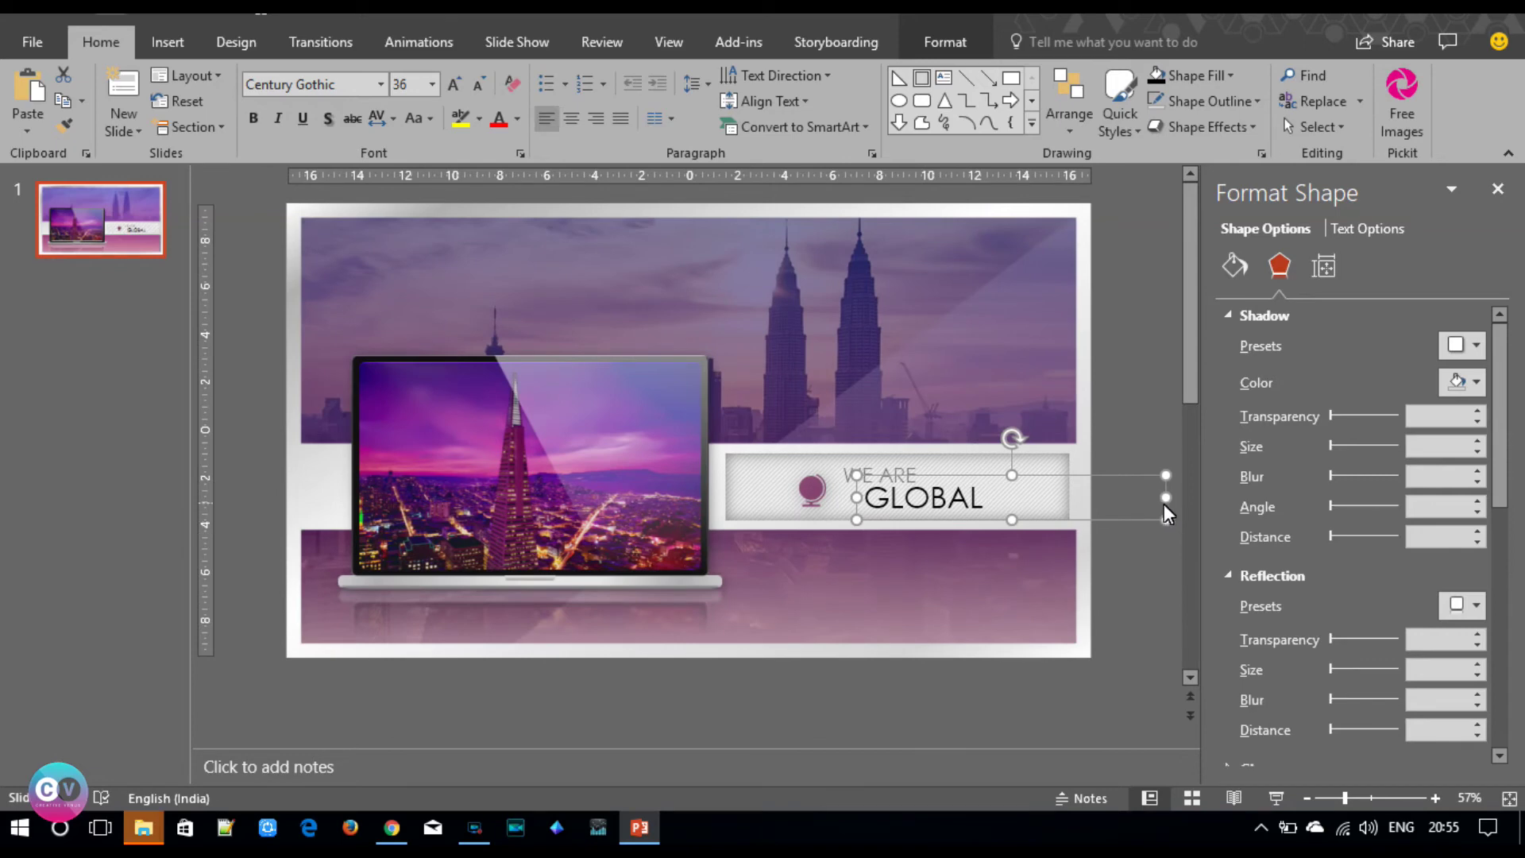
{"action": "left_click_drag", "start_coordinate": [1164, 503], "coordinate": [1082, 512]}
{"action": "left_click", "coordinate": [856, 465], "text": "shift"}
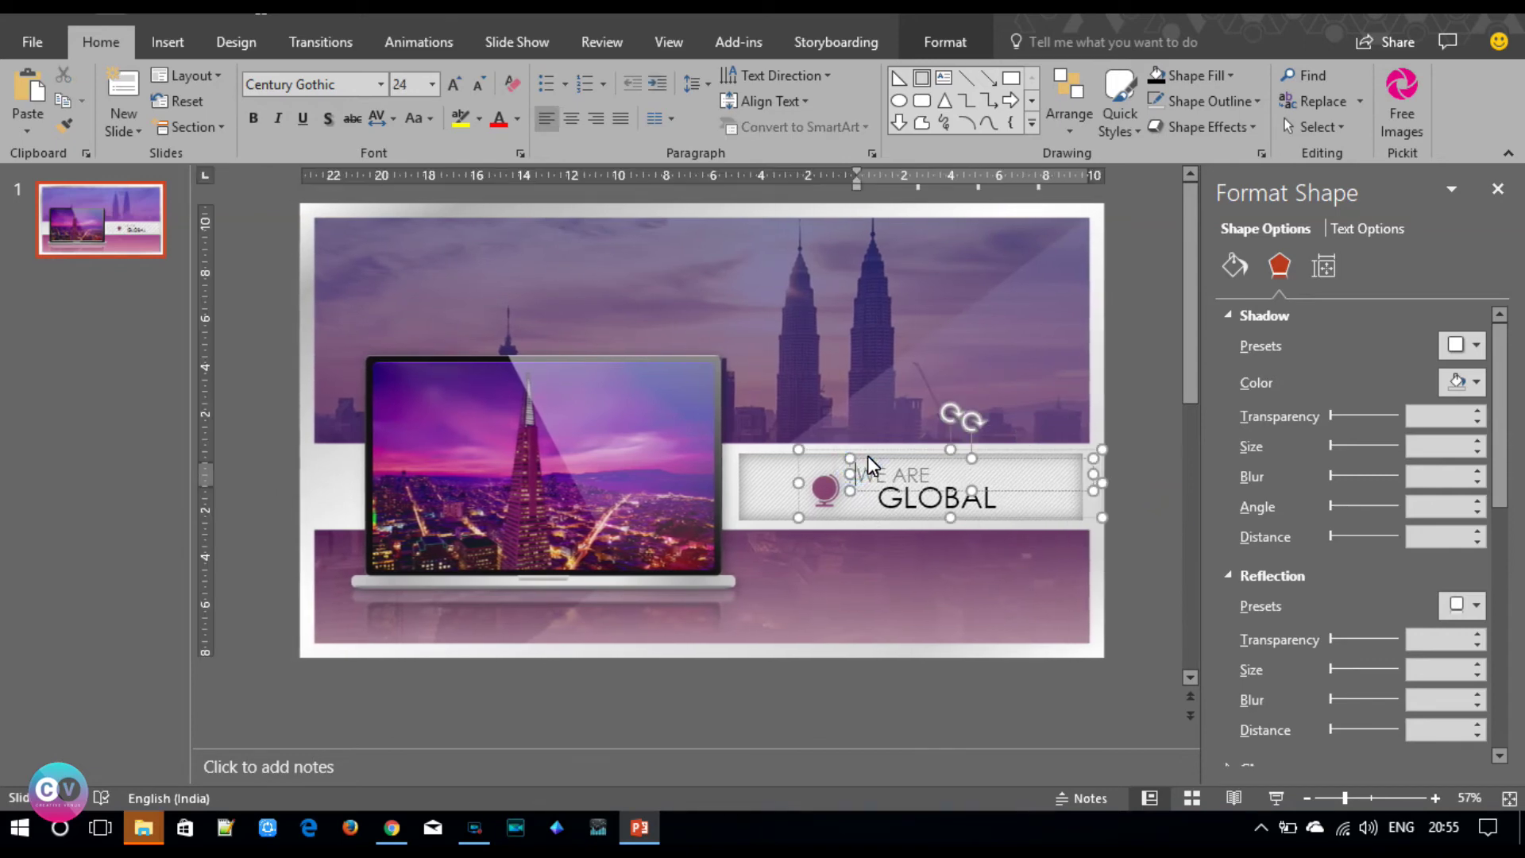
{"action": "left_click_drag", "start_coordinate": [867, 457], "coordinate": [867, 455]}
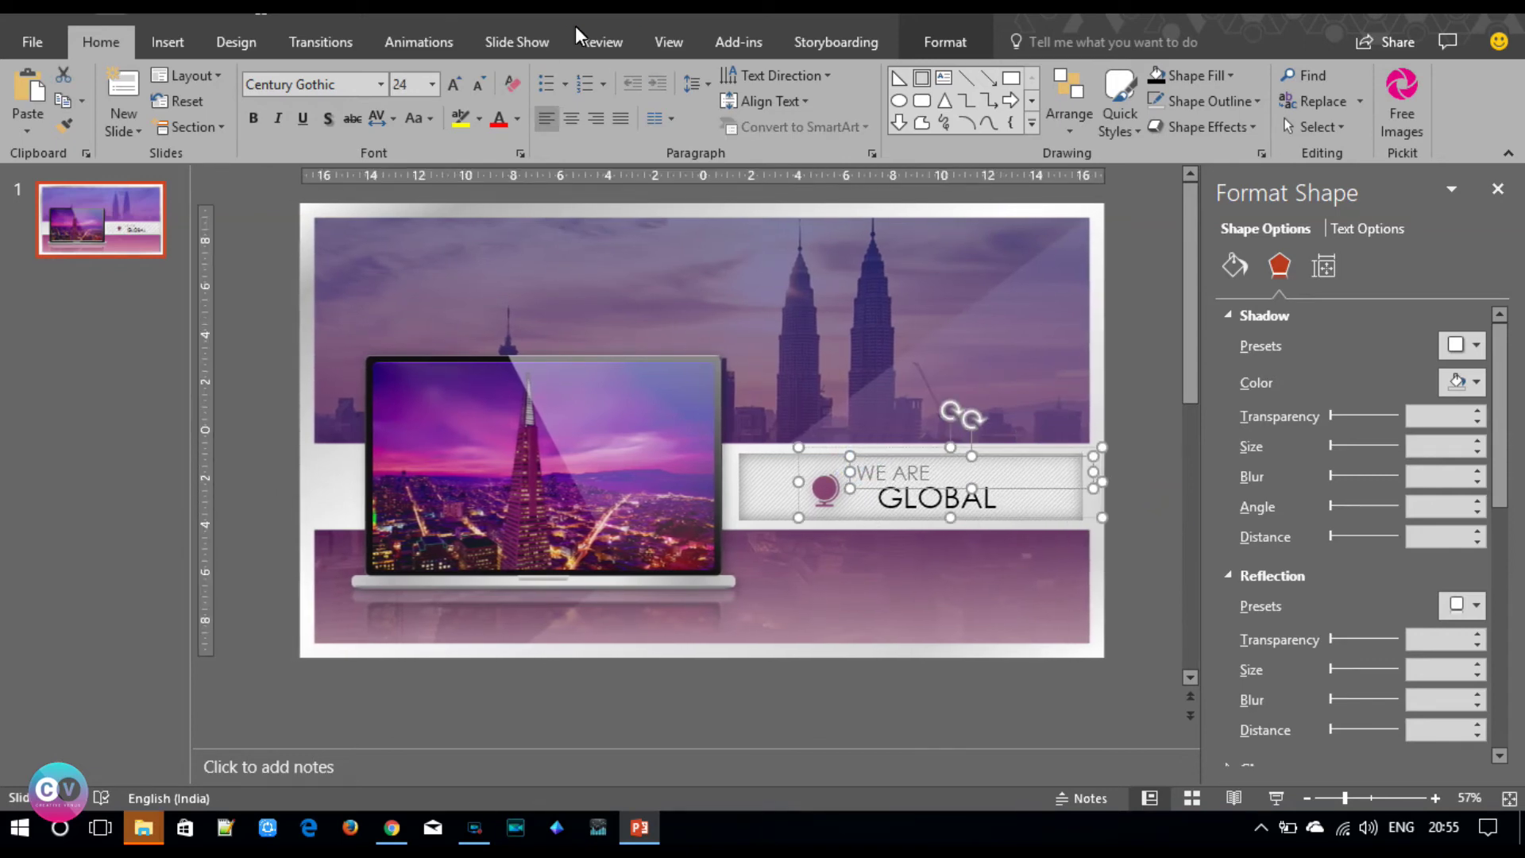
{"action": "left_click", "coordinate": [469, 90]}
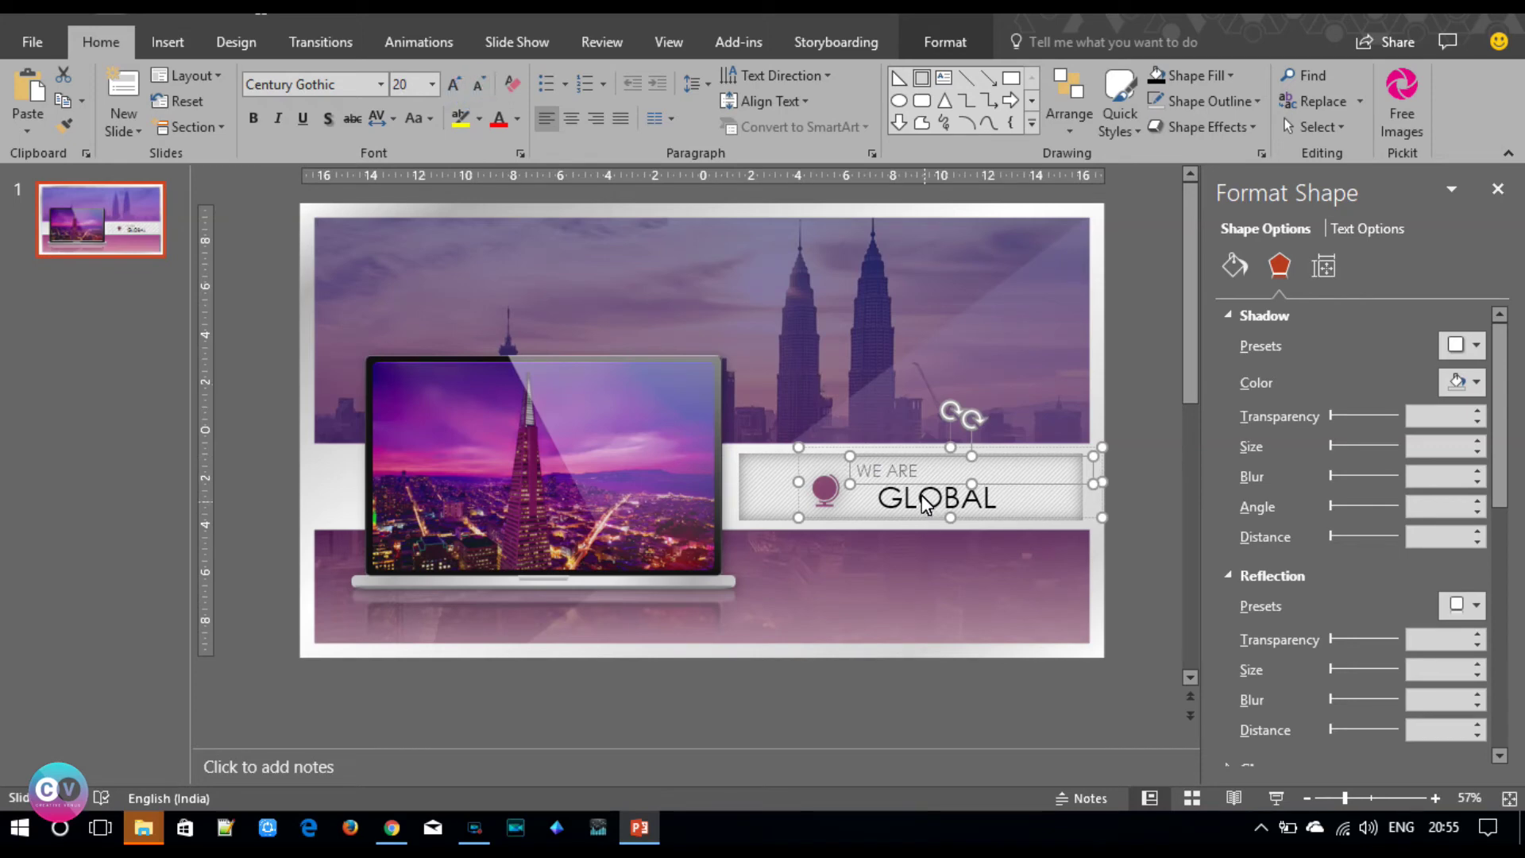
{"action": "left_click_drag", "start_coordinate": [919, 485], "coordinate": [919, 488]}
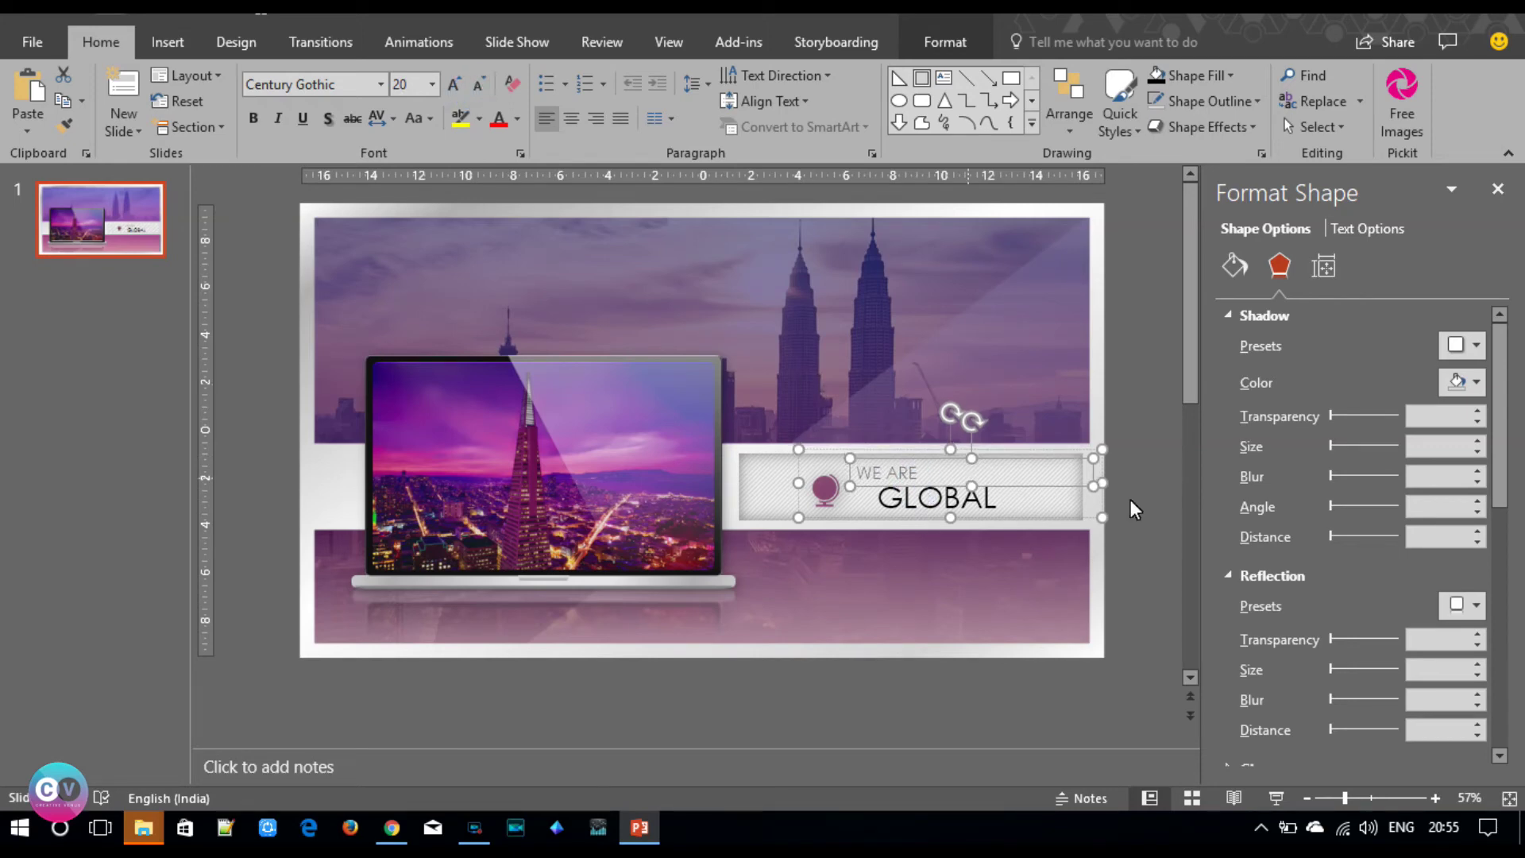
{"action": "left_click", "coordinate": [1165, 518]}
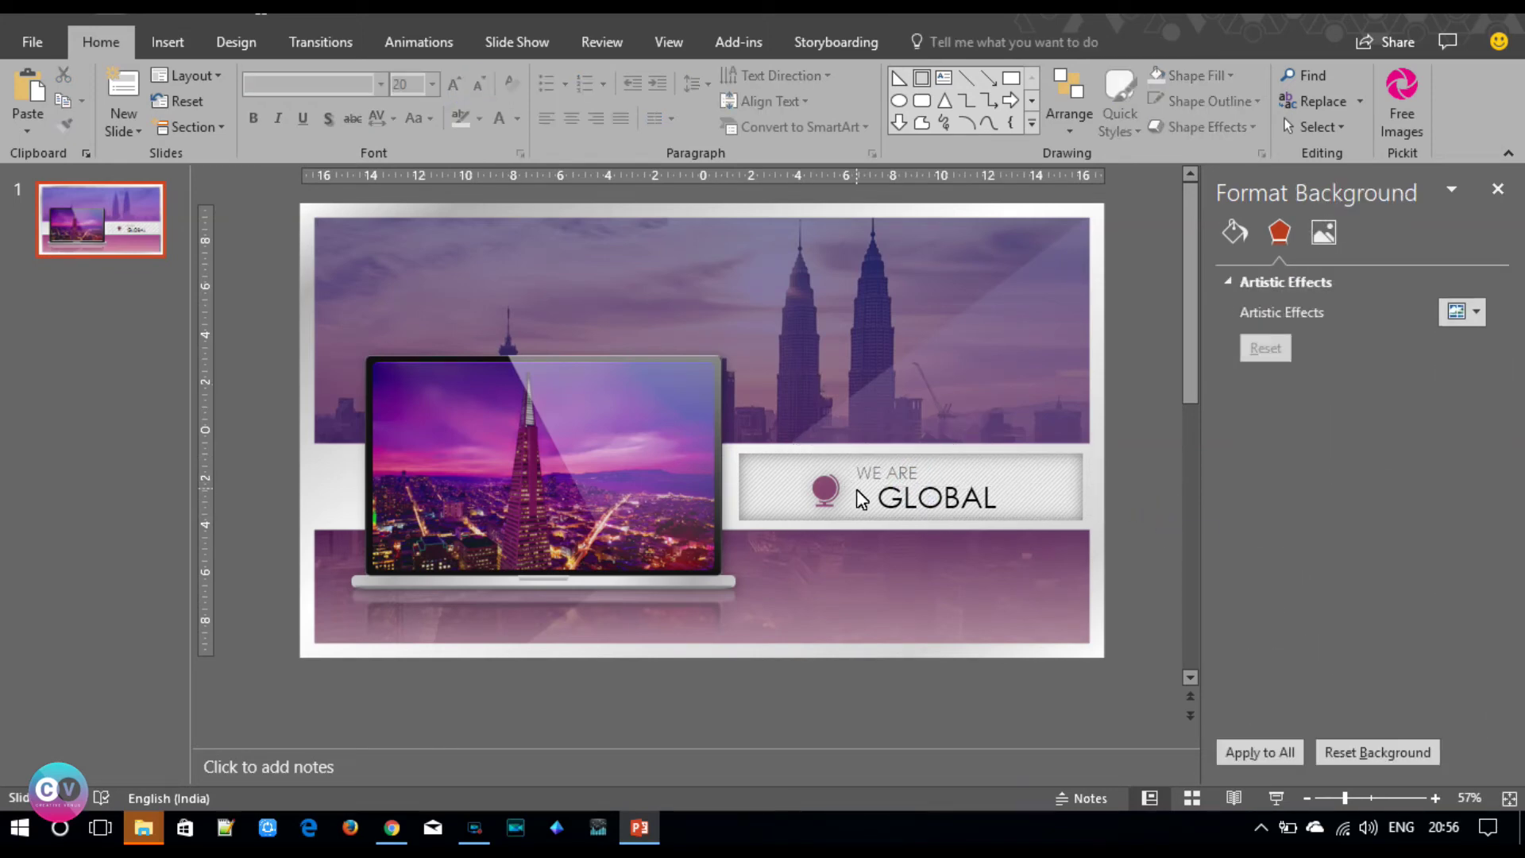
{"action": "double_click", "coordinate": [821, 493]}
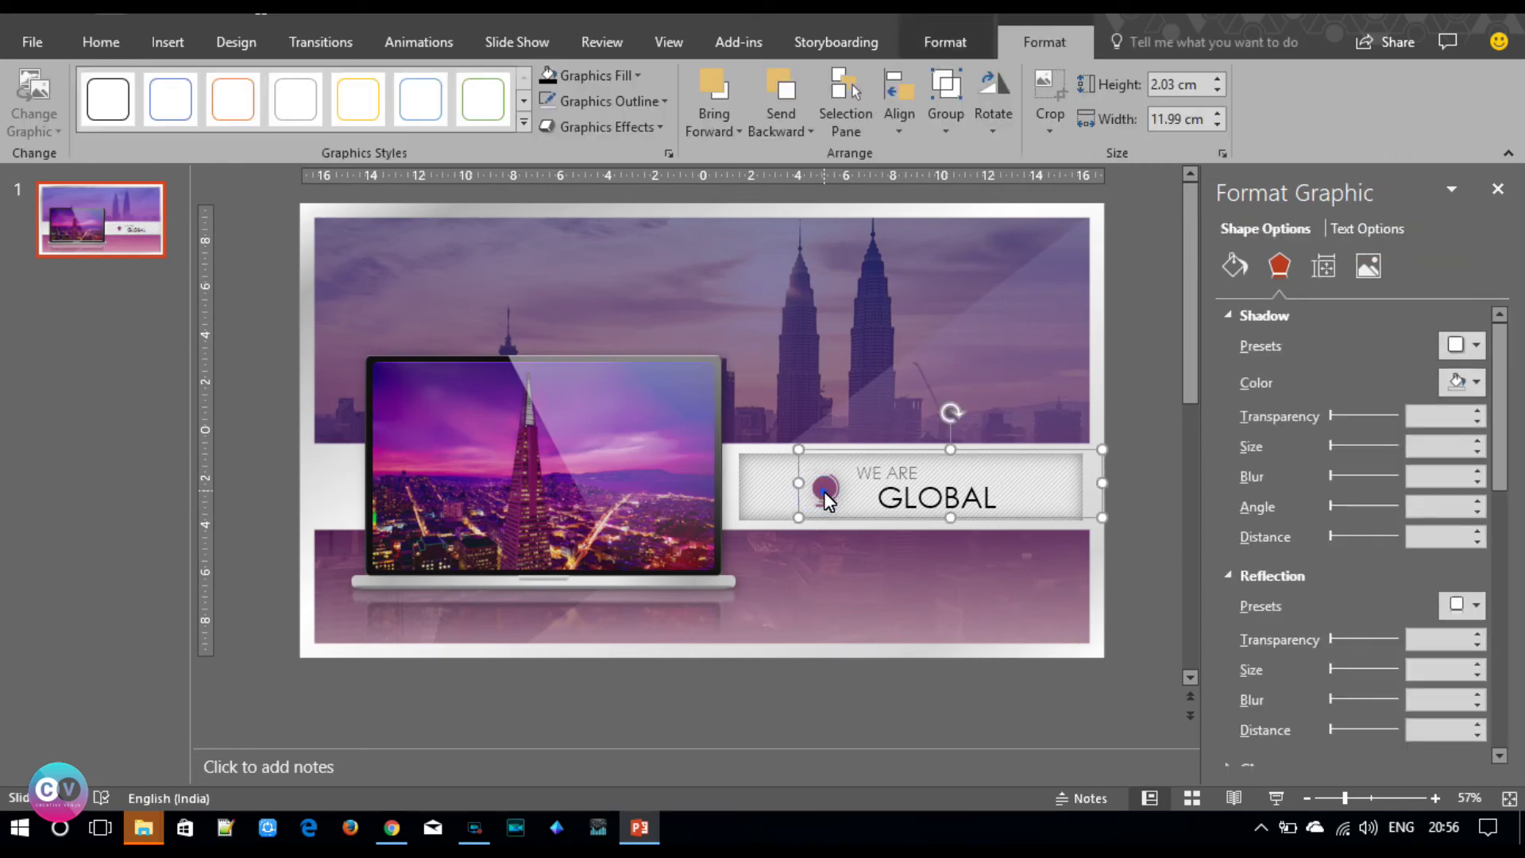
- Fill the globe icon with black at 41% transparency
{"action": "left_click", "coordinate": [823, 491]}
{"action": "left_click", "coordinate": [1227, 236]}
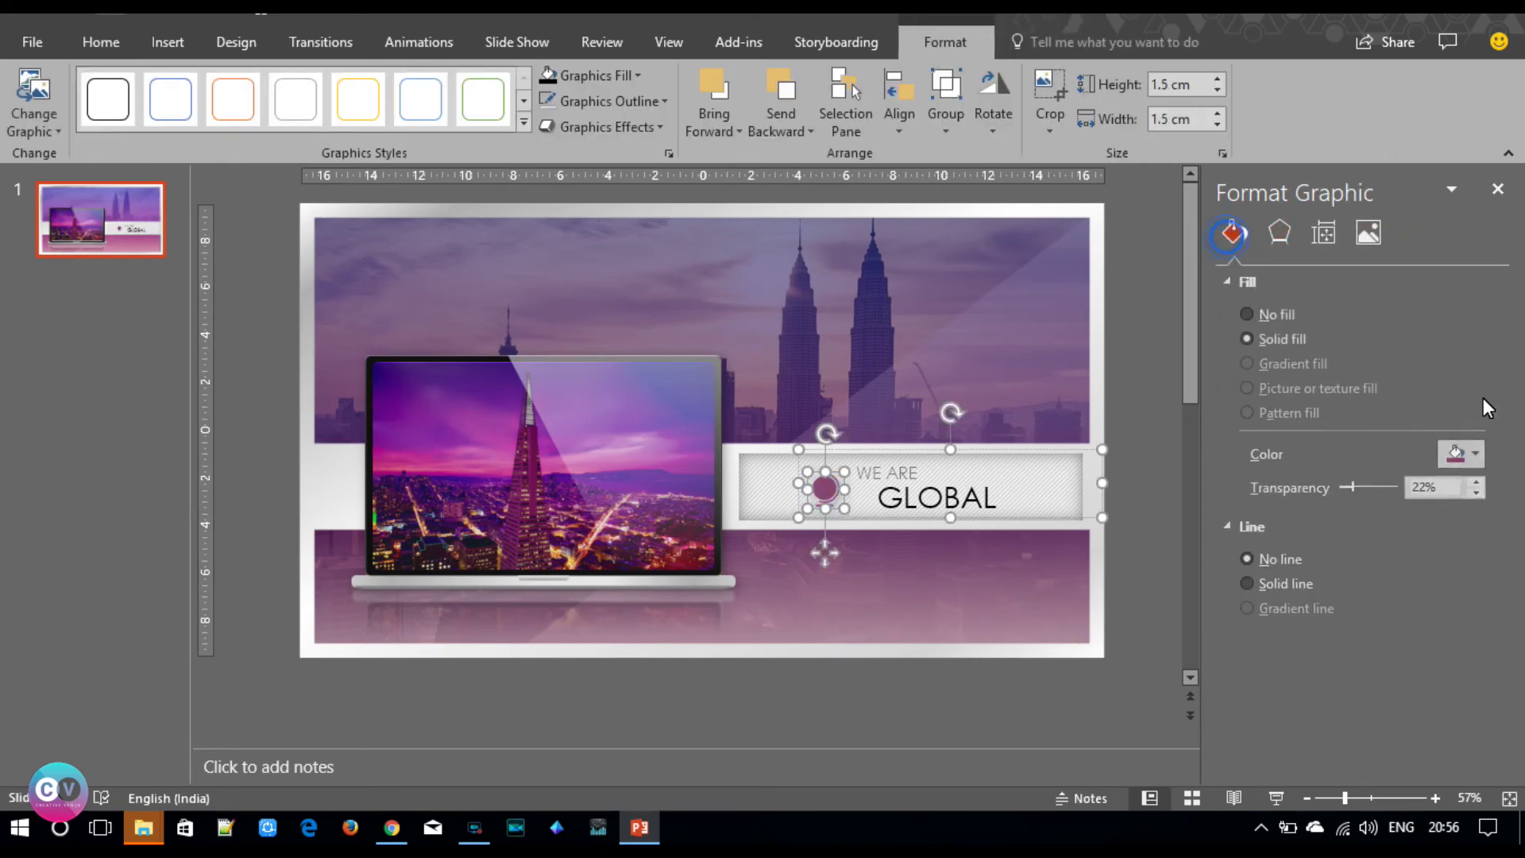
{"action": "left_click", "coordinate": [1456, 449]}
{"action": "left_click", "coordinate": [1357, 506]}
{"action": "left_click_drag", "start_coordinate": [1352, 486], "coordinate": [1365, 486]}
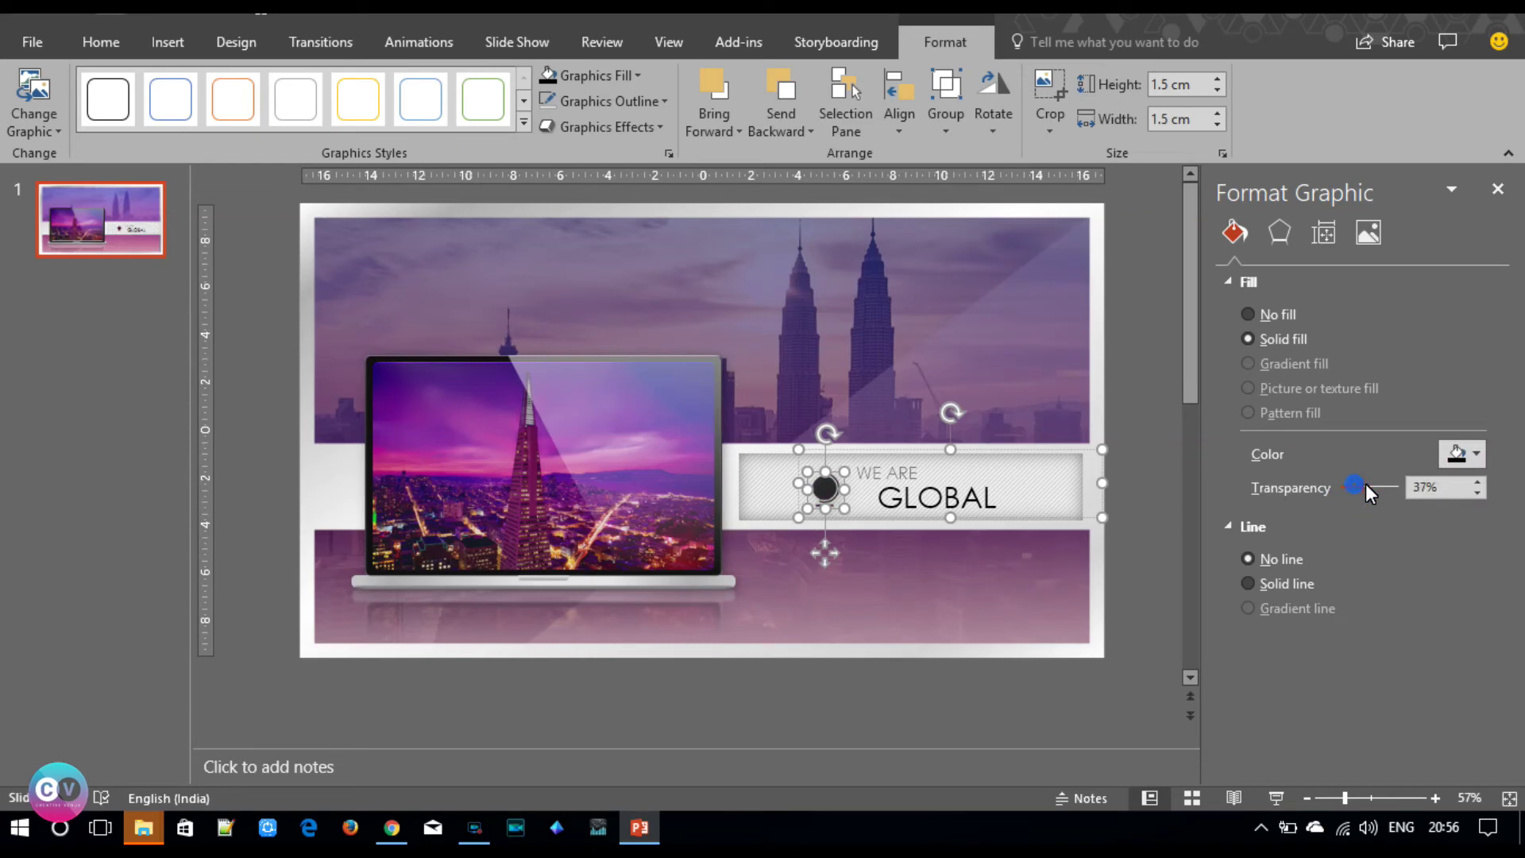
{"action": "left_click", "coordinate": [1137, 476]}
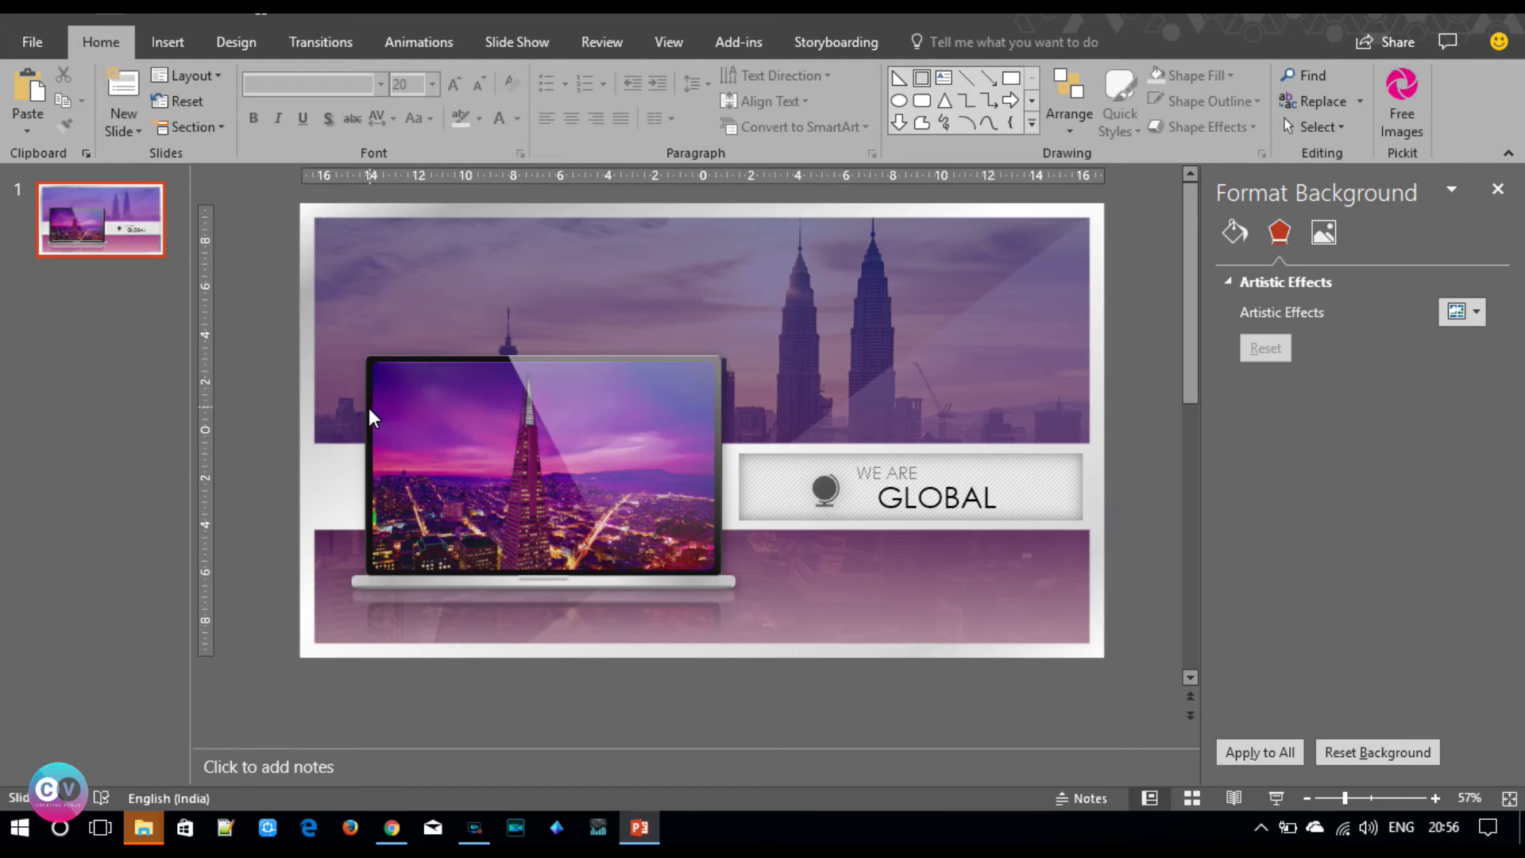
- Save, then add a text box reading 'creative venus presentations' in the lower purple band
{"action": "key", "text": "ctrl+s"}
{"action": "left_click", "coordinate": [167, 42]}
{"action": "left_click", "coordinate": [893, 116]}
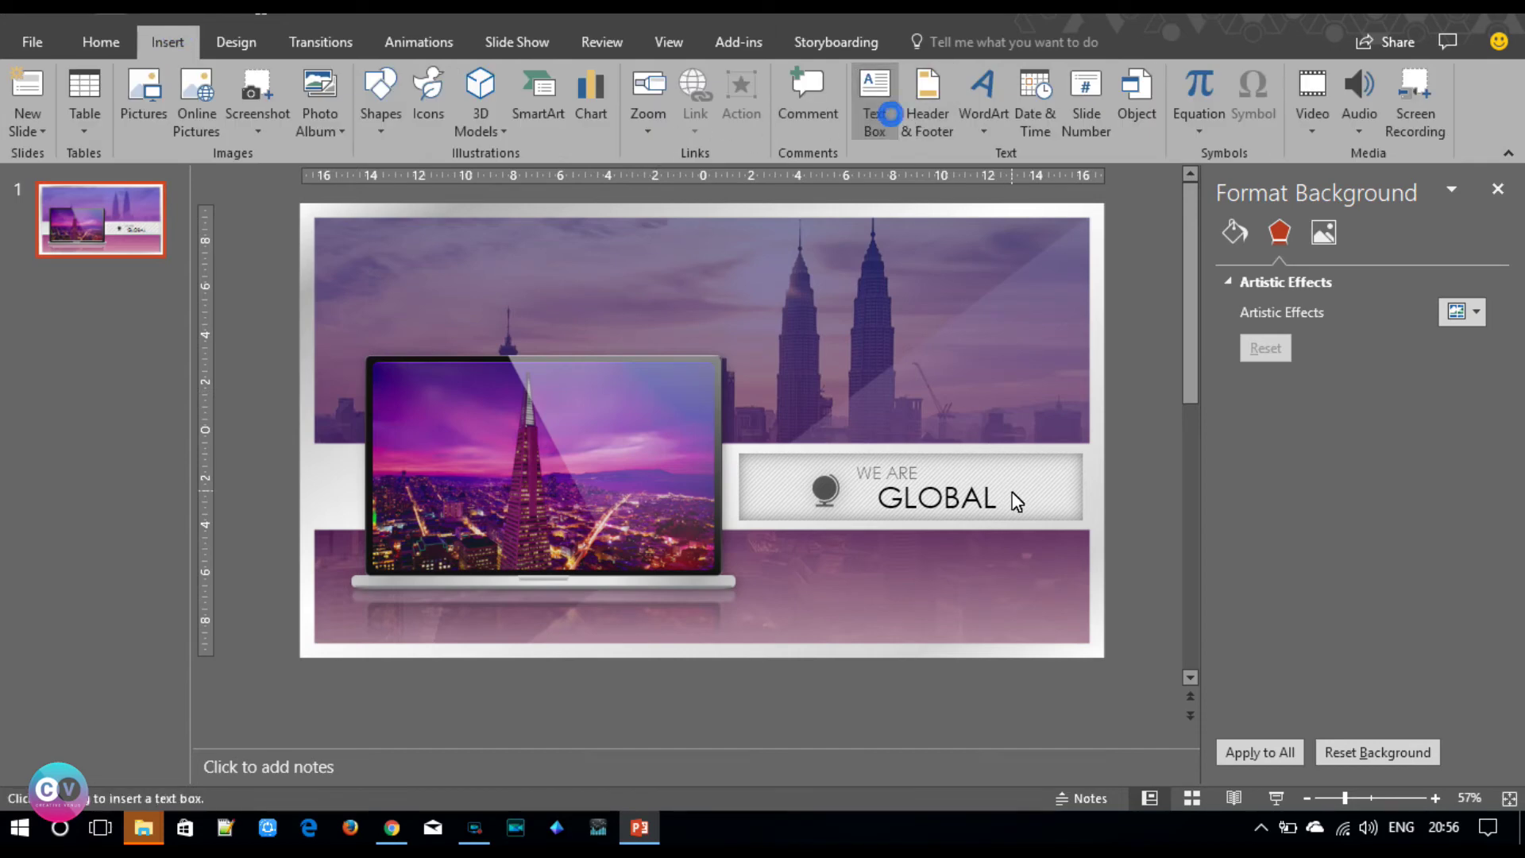
{"action": "left_click_drag", "start_coordinate": [832, 596], "coordinate": [1067, 632]}
{"action": "type", "text": "creative venus"}
{"action": "key", "text": "ctrl+a"}
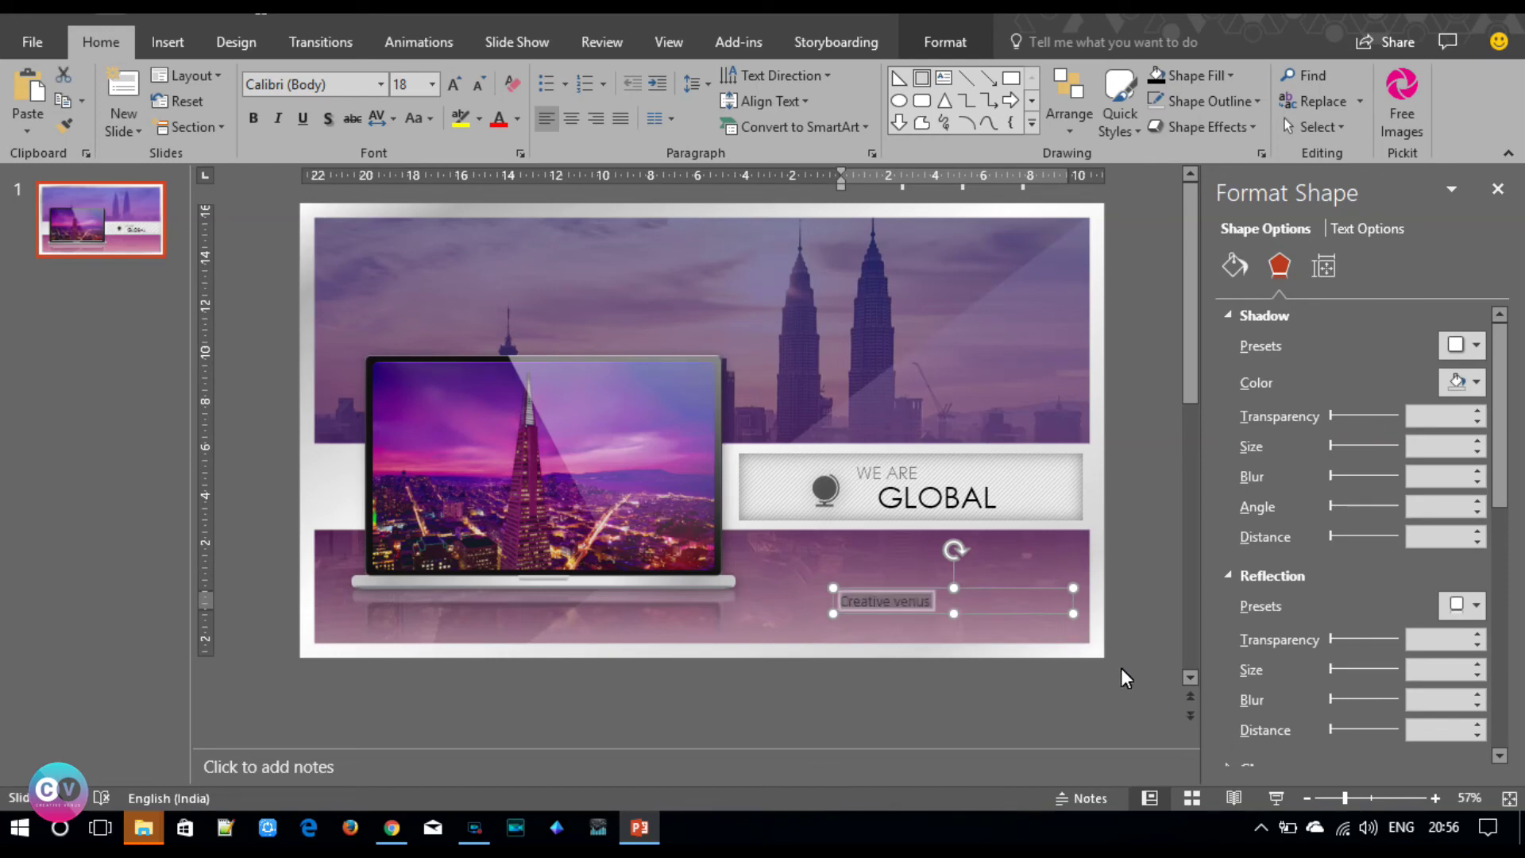
{"action": "left_click", "coordinate": [932, 594]}
{"action": "left_click", "coordinate": [928, 604]}
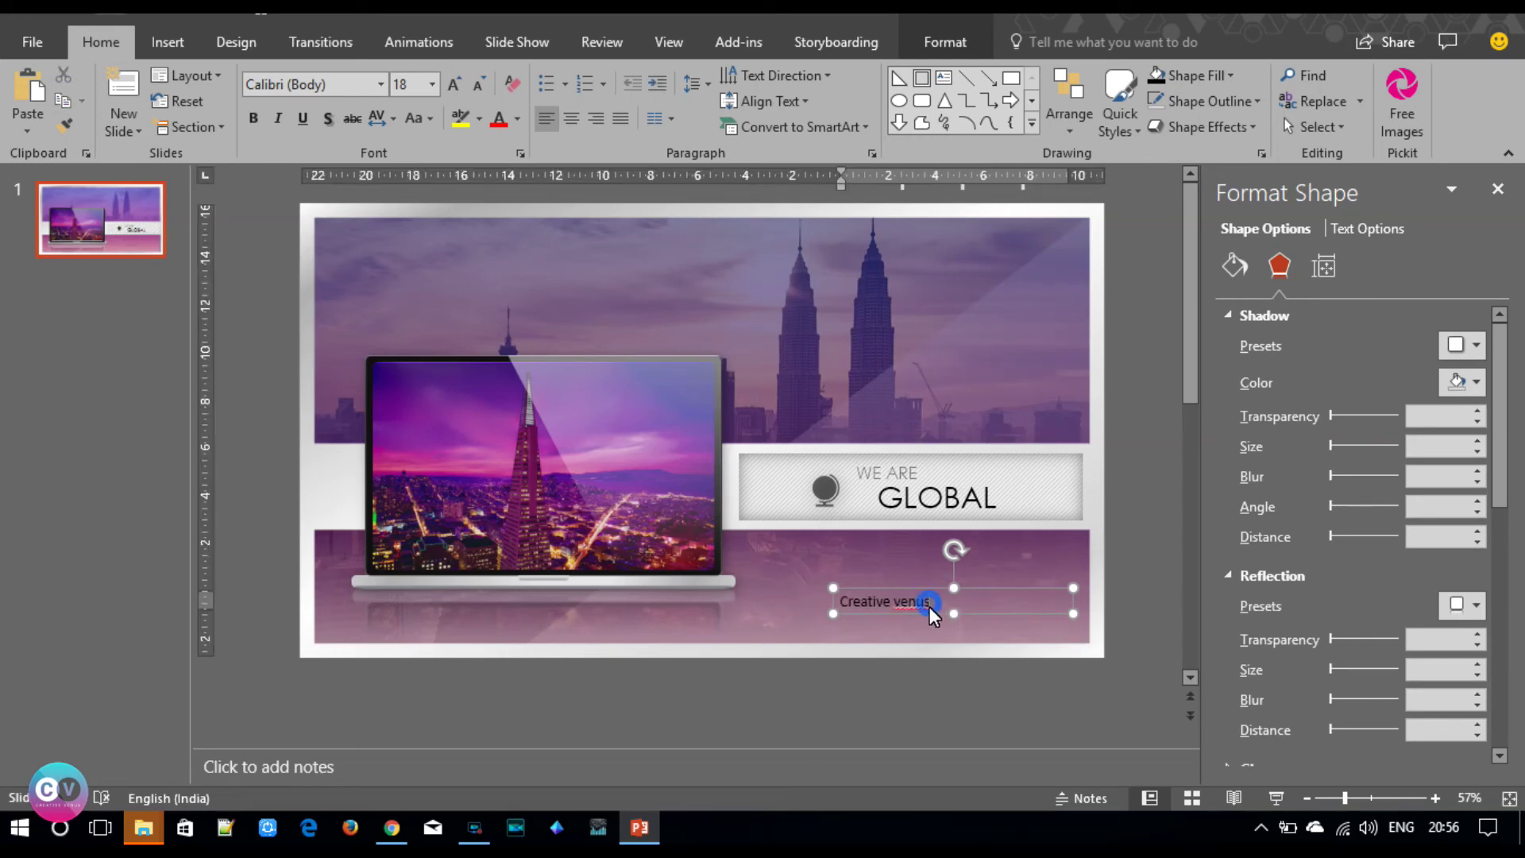
{"action": "type", "text": "presentations"}
- Make the tagline Century Gothic, UPPERCASE and right-aligned, placed at the band's bottom-right
{"action": "key", "text": "ctrl+a"}
{"action": "left_click", "coordinate": [321, 86]}
{"action": "type", "text": "Centu"}
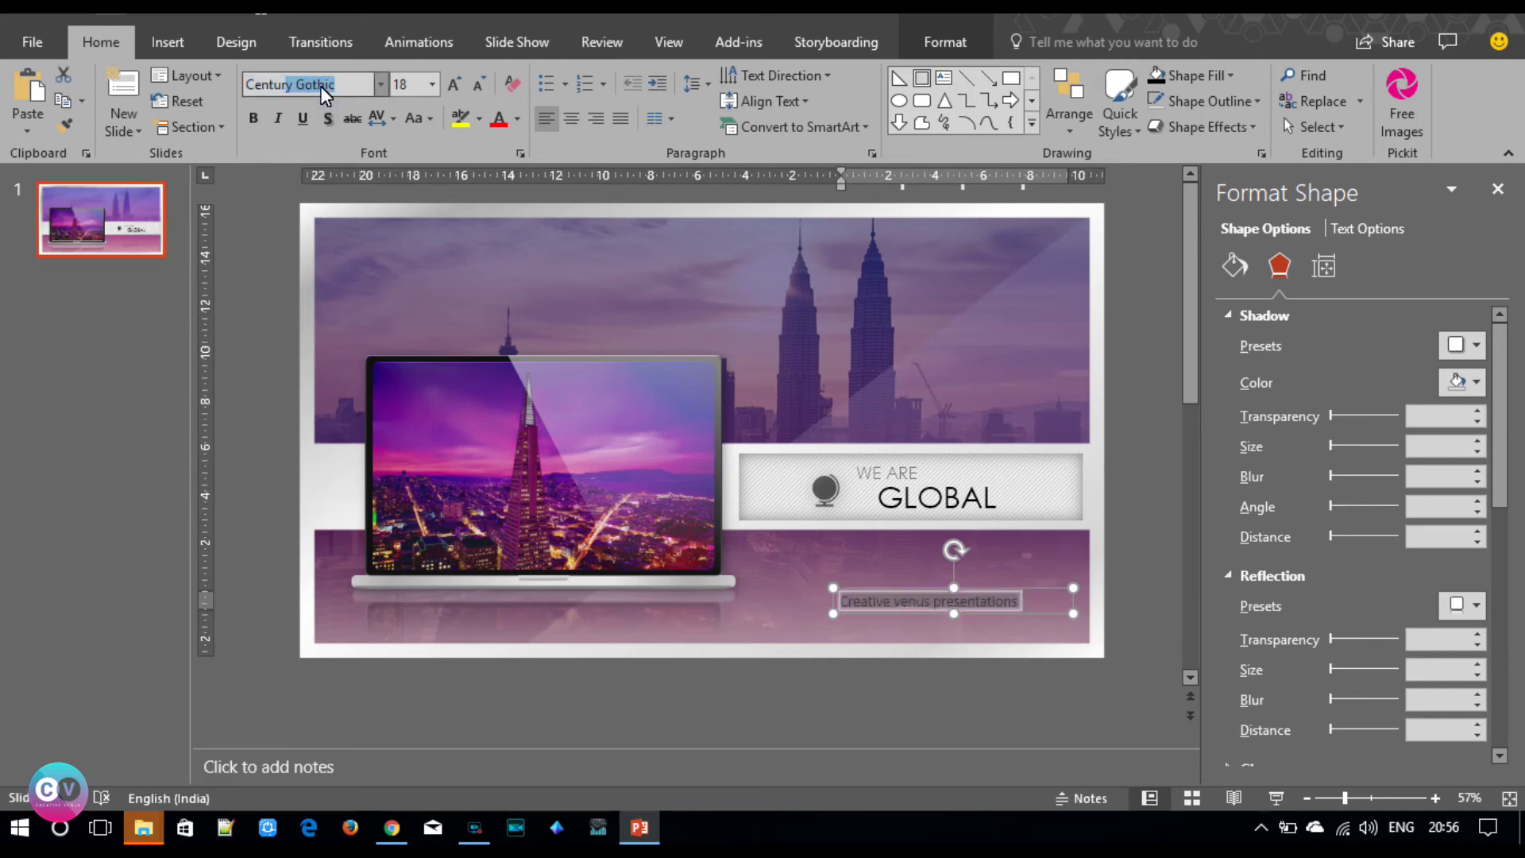
{"action": "key", "text": "Return"}
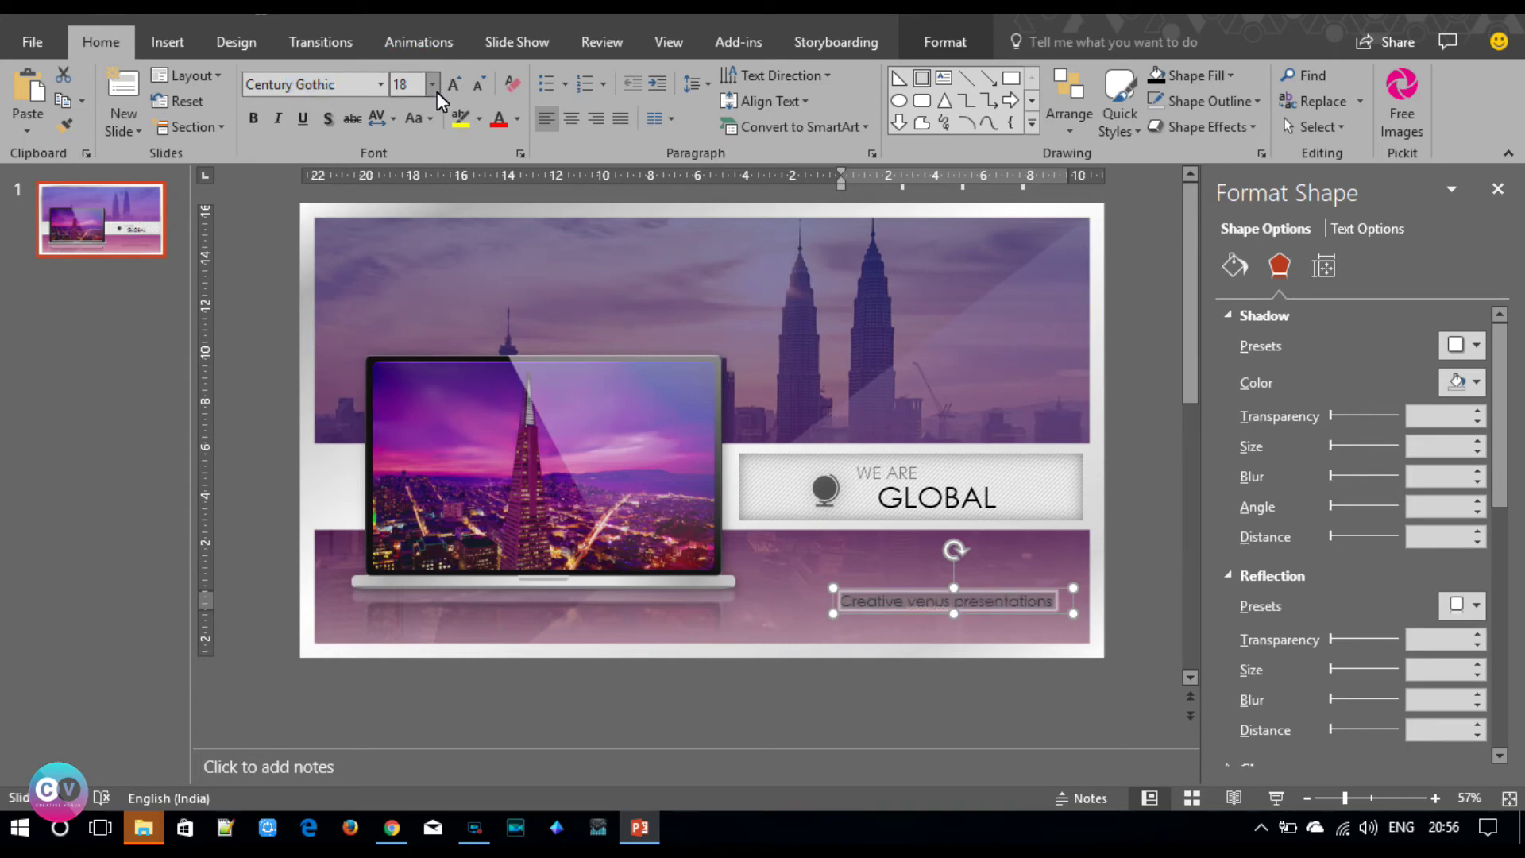
{"action": "left_click", "coordinate": [417, 117]}
{"action": "left_click", "coordinate": [437, 203]}
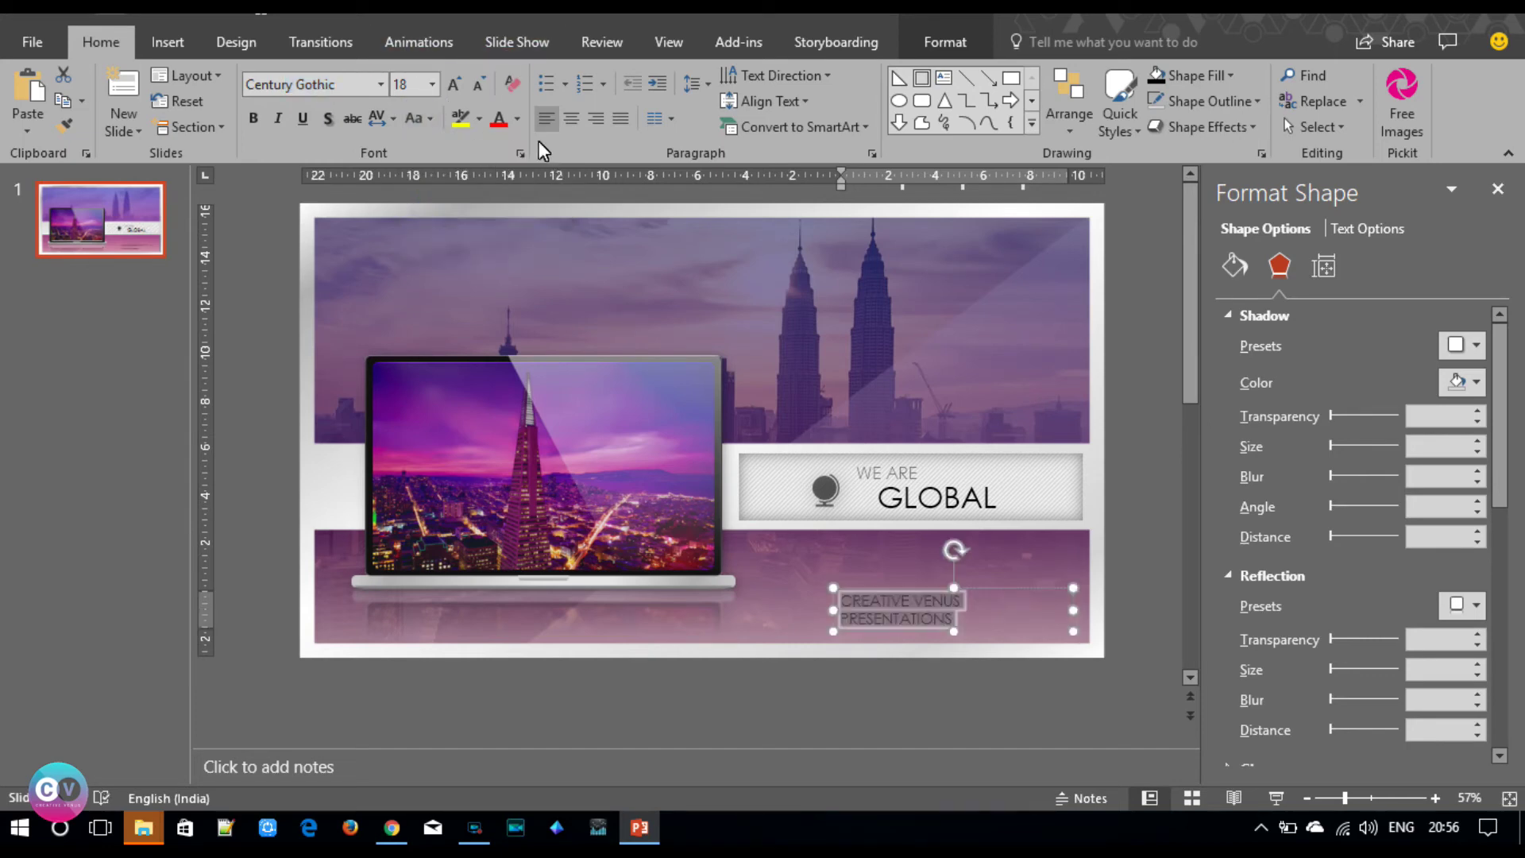
{"action": "left_click_drag", "start_coordinate": [834, 611], "coordinate": [753, 611]}
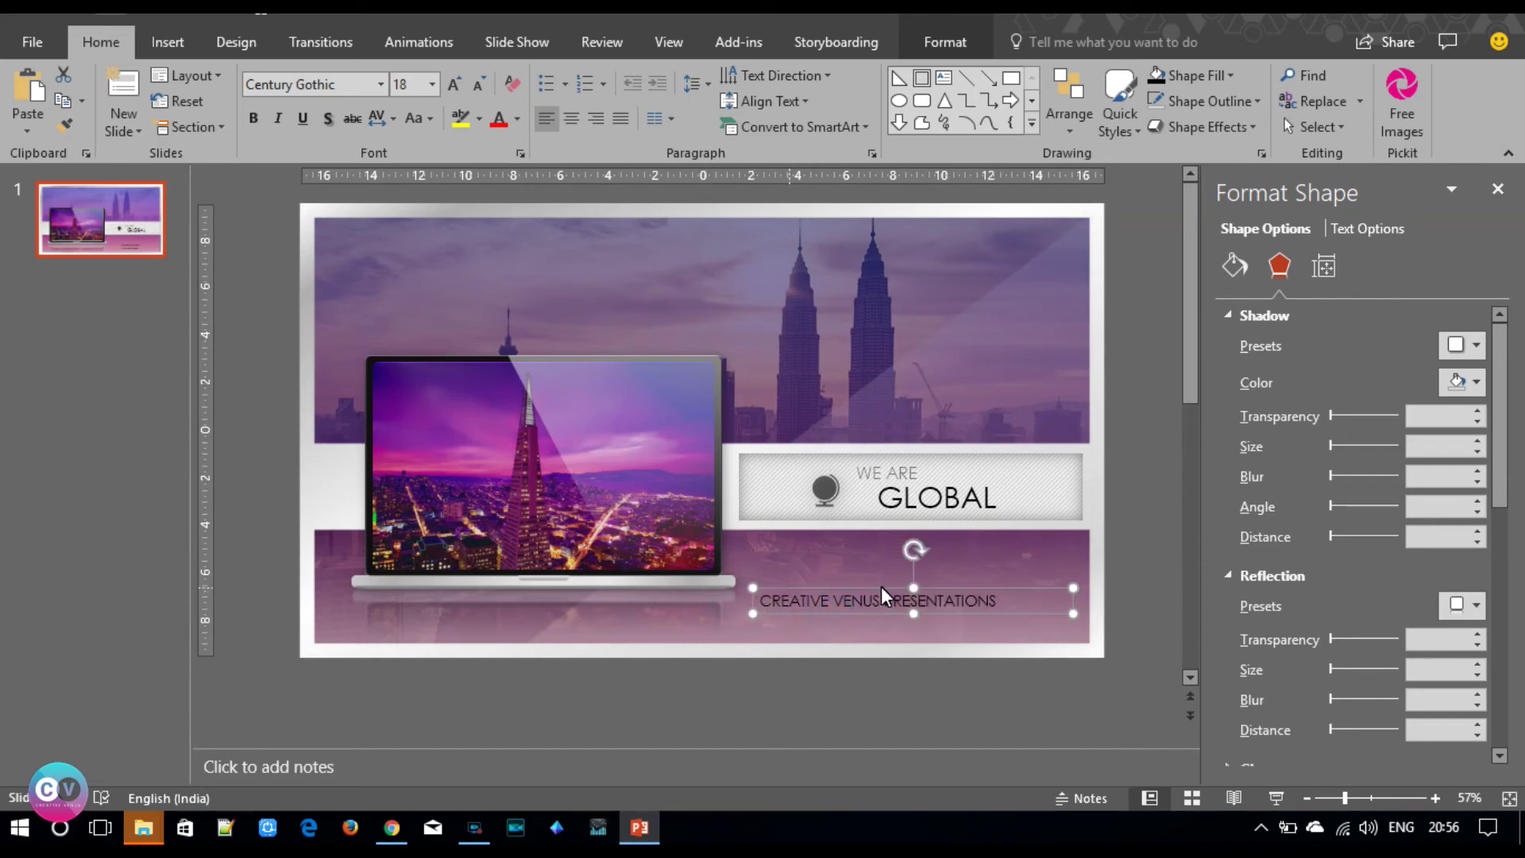
{"action": "left_click", "coordinate": [597, 112]}
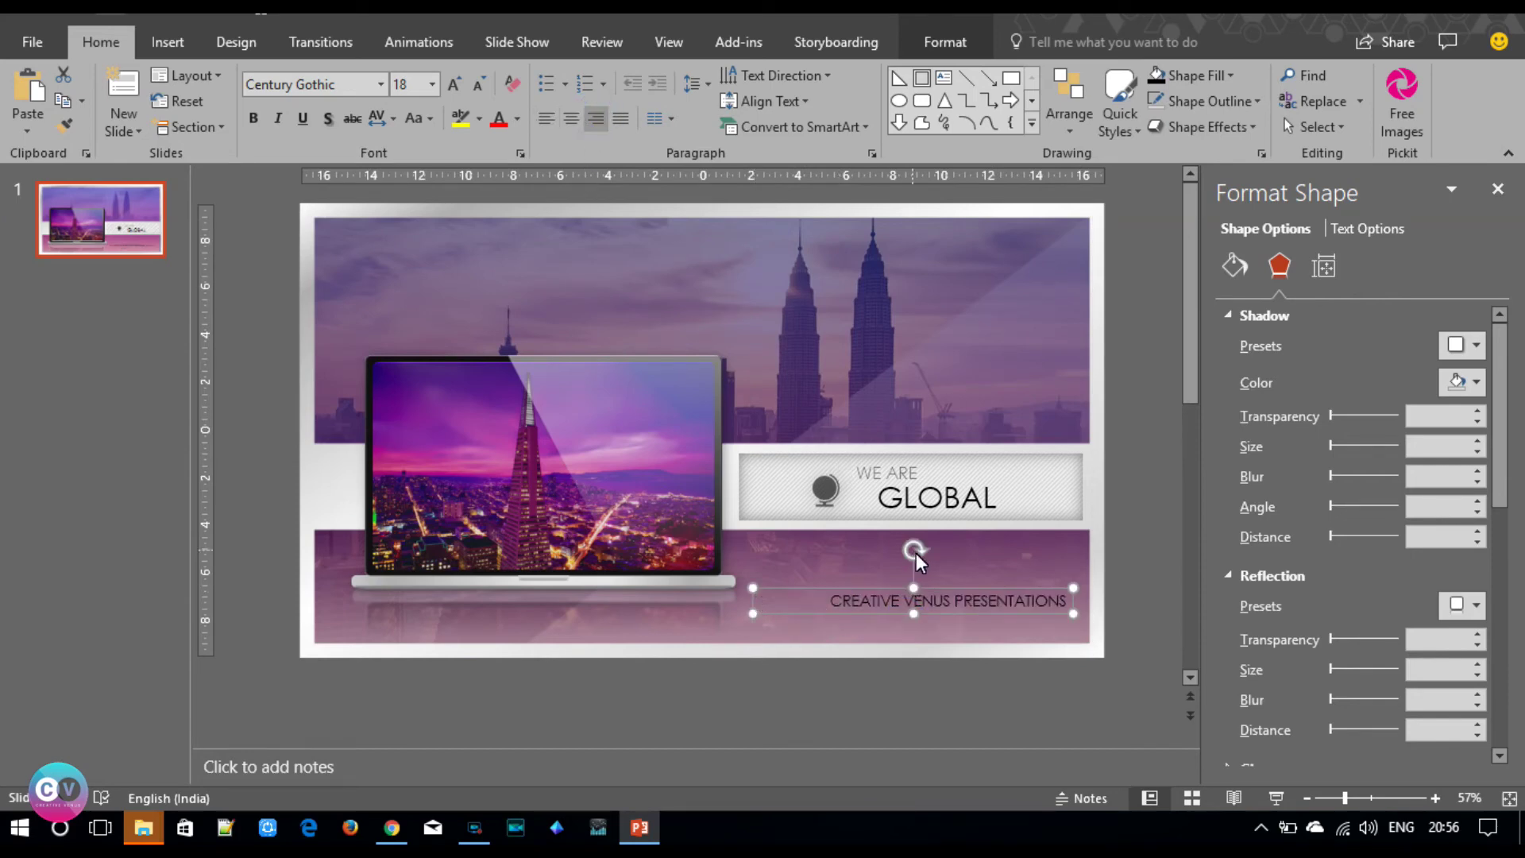
{"action": "left_click_drag", "start_coordinate": [942, 587], "coordinate": [955, 611]}
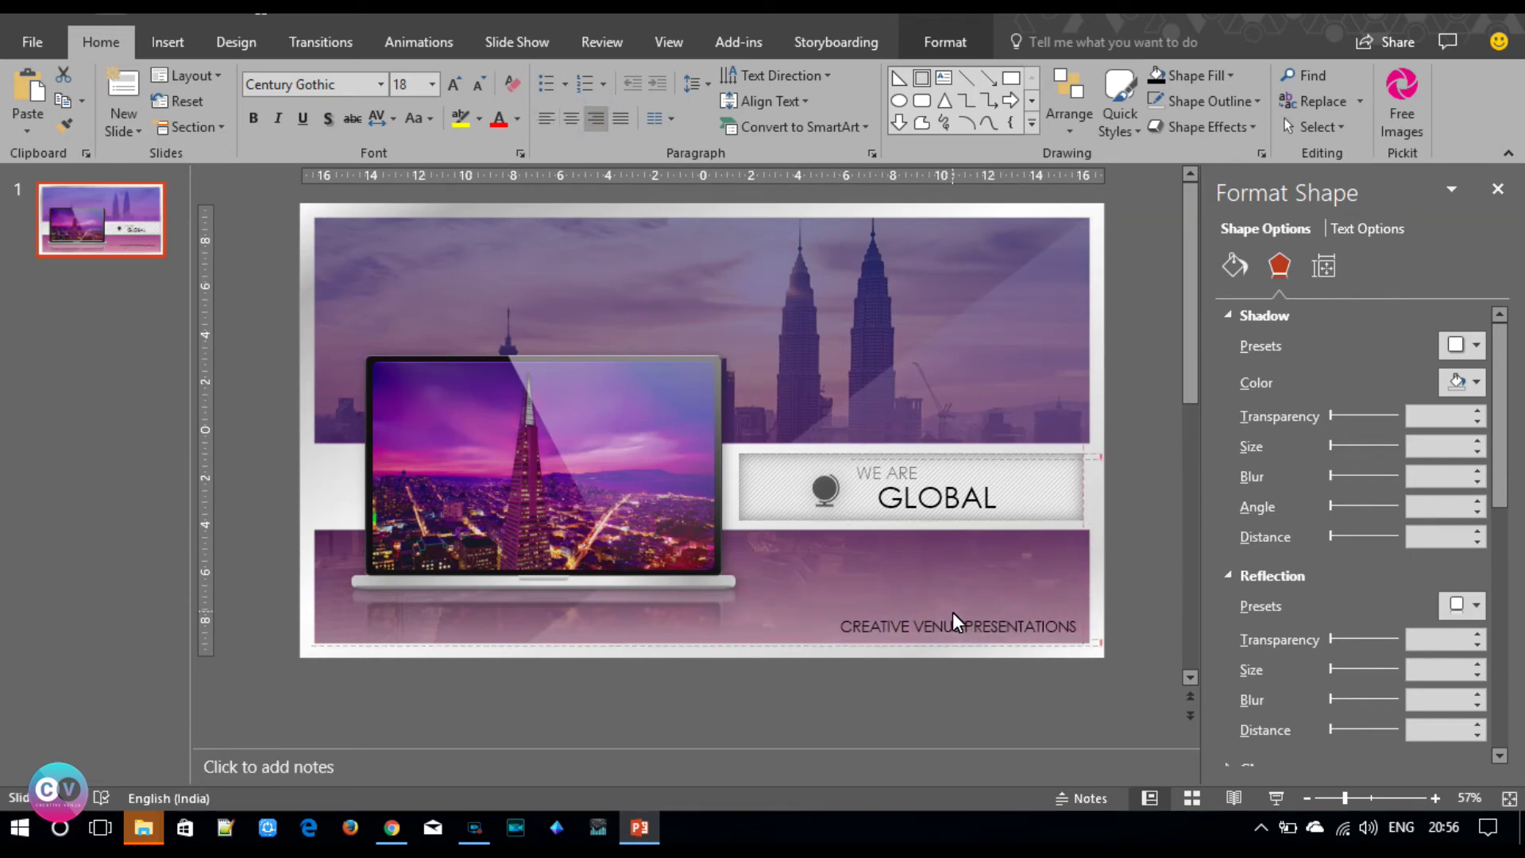
- Give the tagline Very Loose spacing, white text and 63% text transparency
{"action": "left_click", "coordinate": [392, 118]}
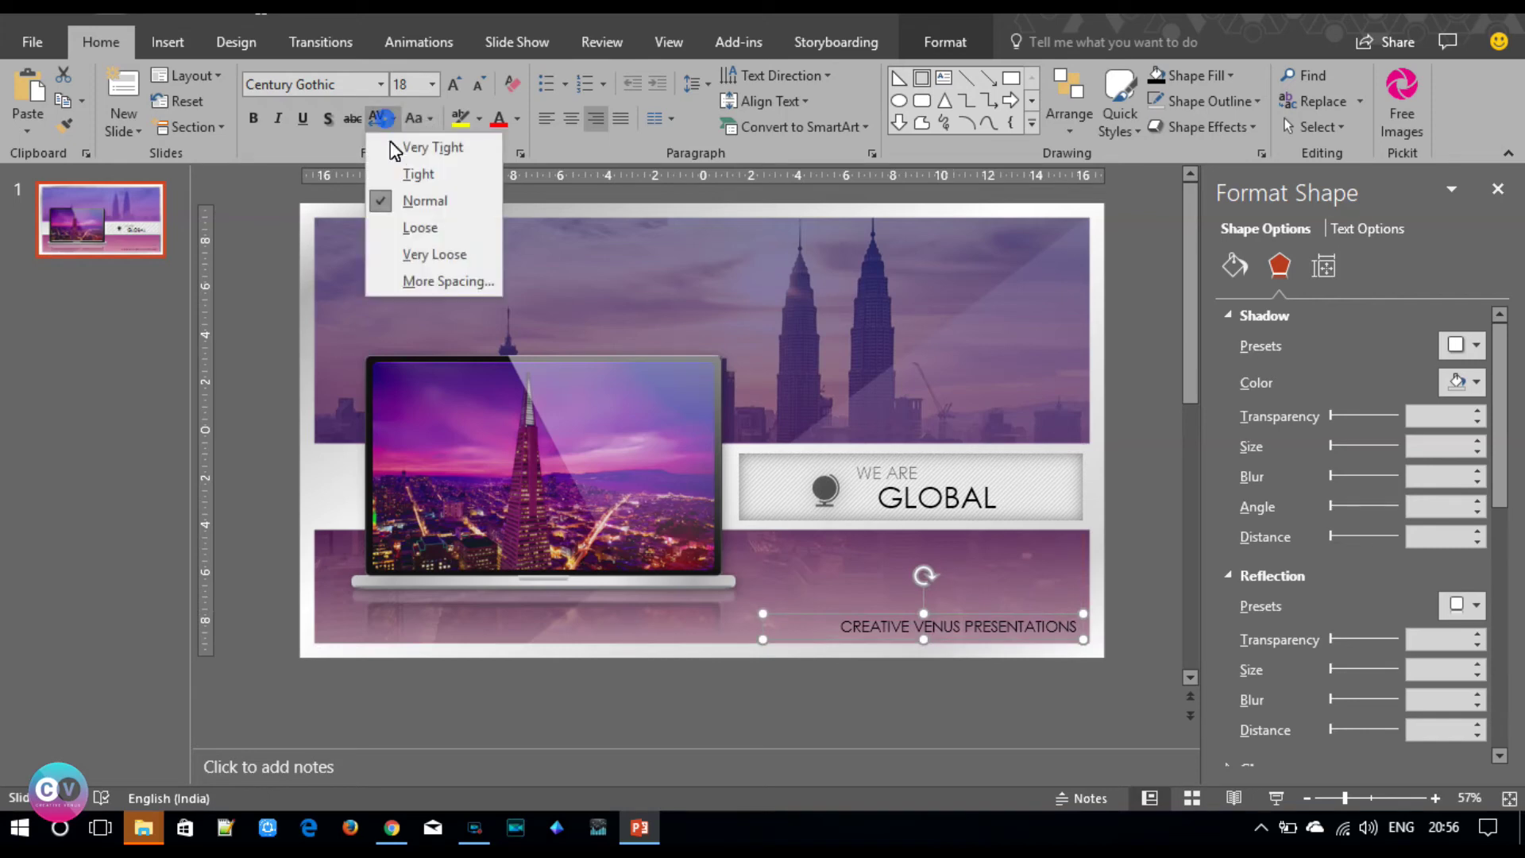
{"action": "left_click", "coordinate": [435, 262]}
{"action": "left_click_drag", "start_coordinate": [763, 636], "coordinate": [627, 636]}
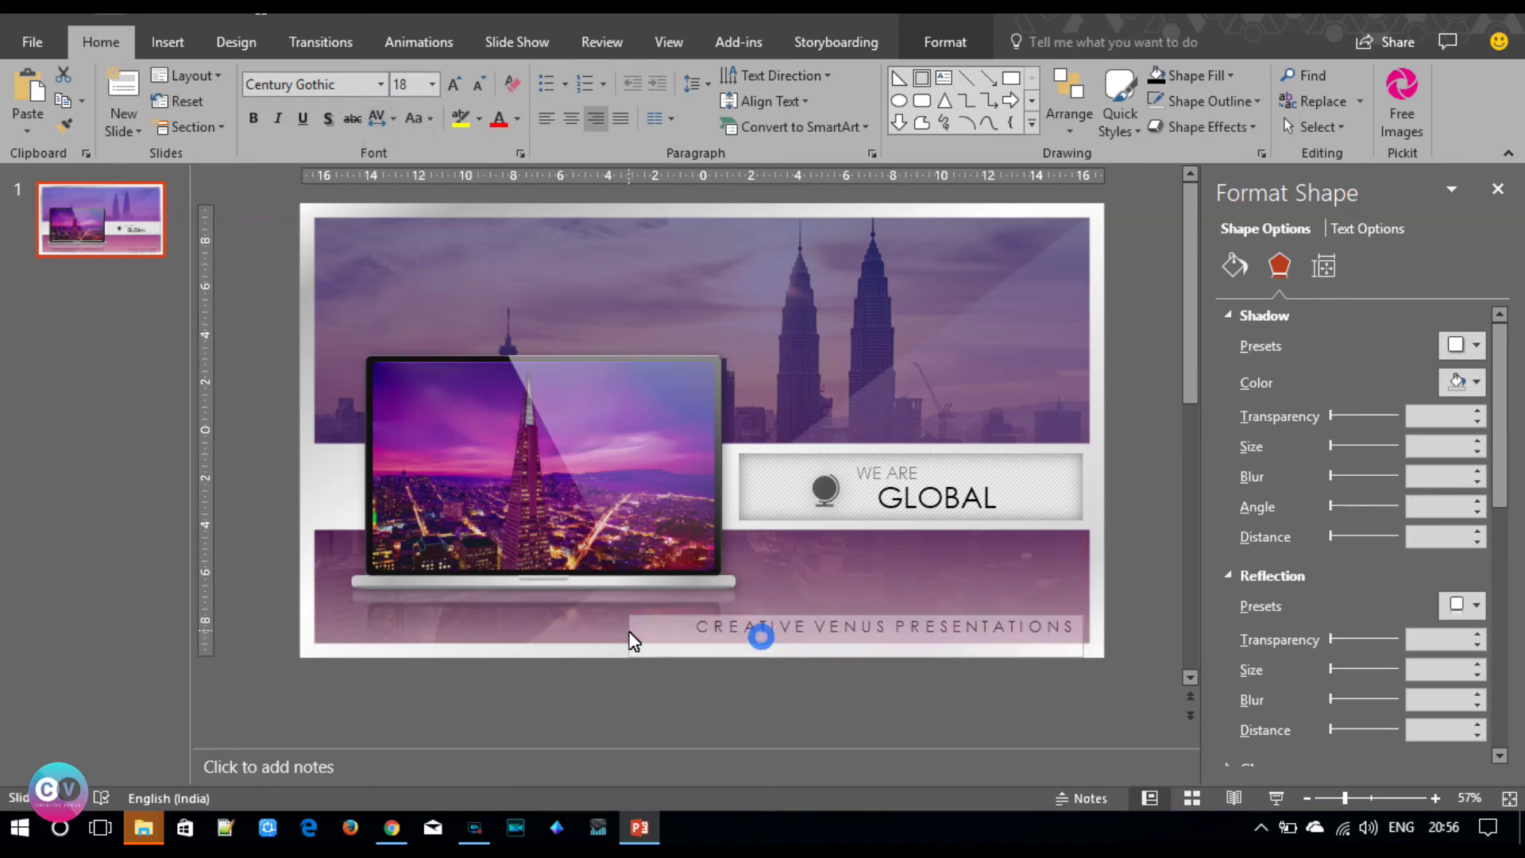
{"action": "left_click", "coordinate": [517, 119]}
{"action": "left_click", "coordinate": [500, 169]}
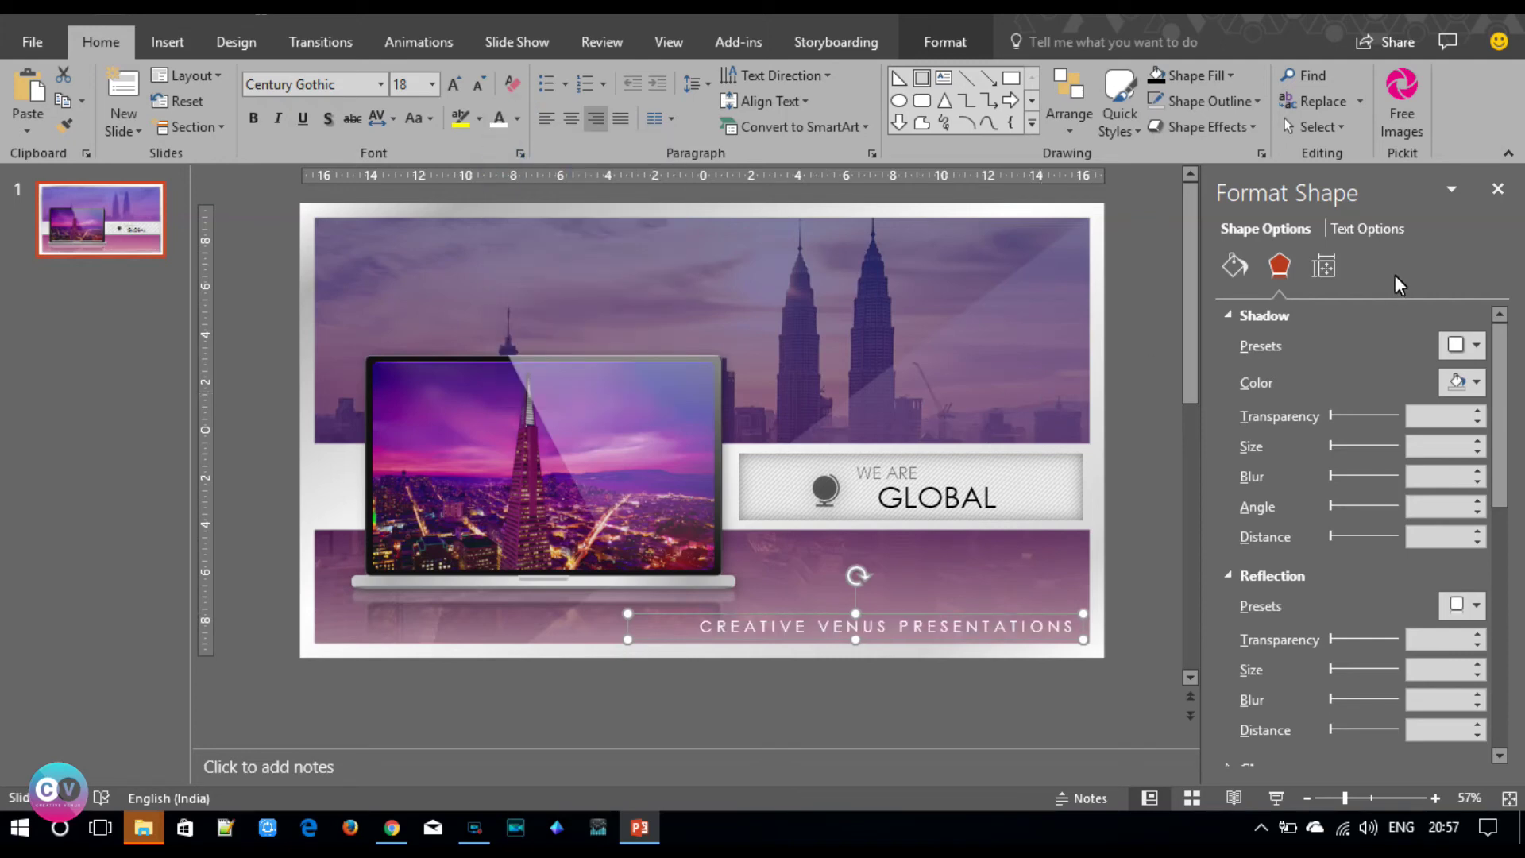
{"action": "left_click", "coordinate": [1349, 229]}
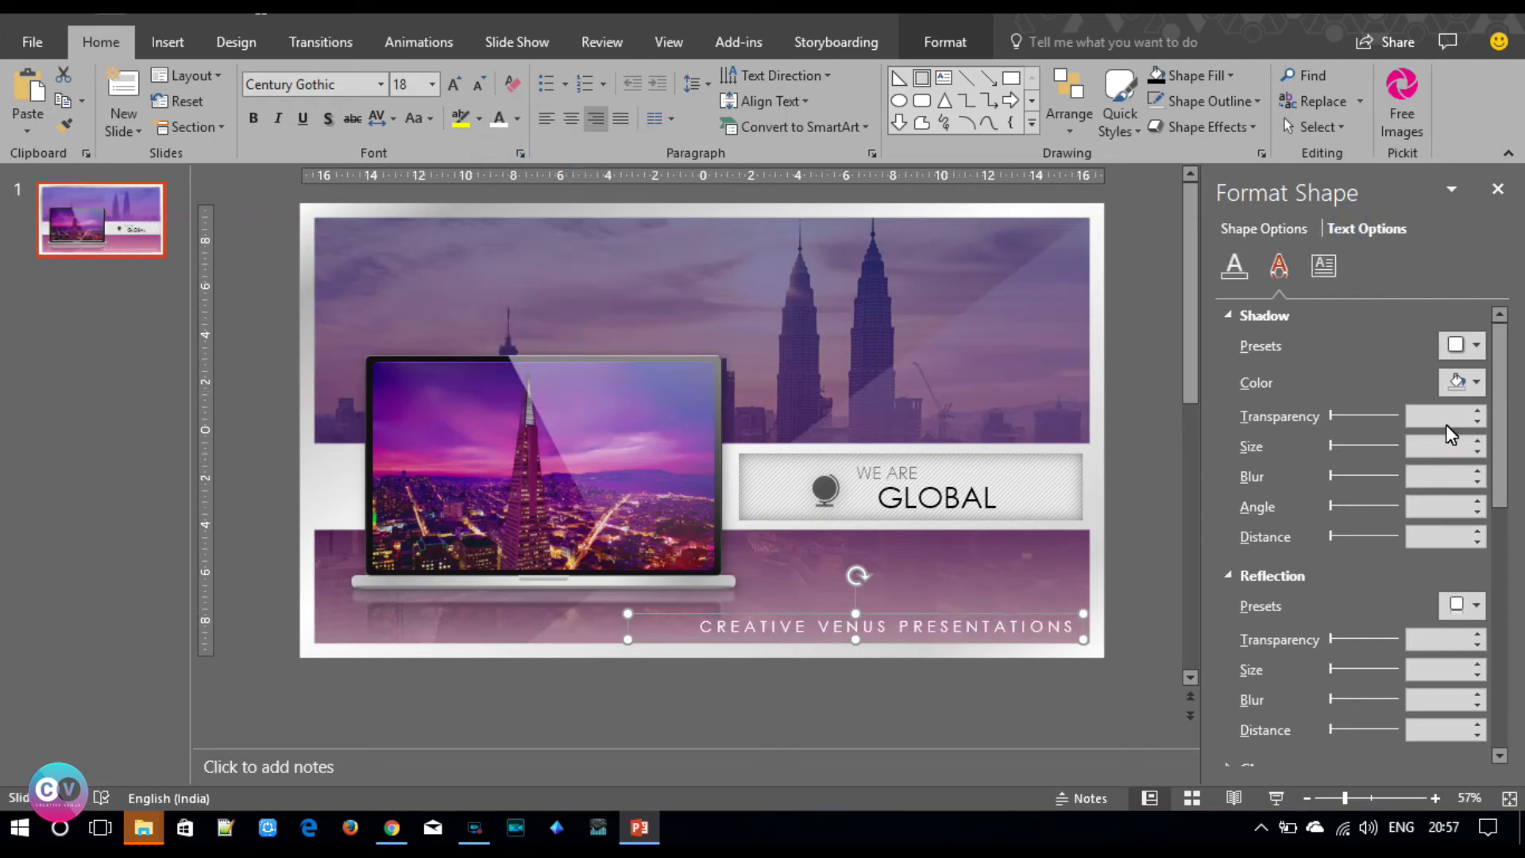
{"action": "left_click", "coordinate": [1234, 266]}
{"action": "left_click_drag", "start_coordinate": [1342, 521], "coordinate": [1379, 526]}
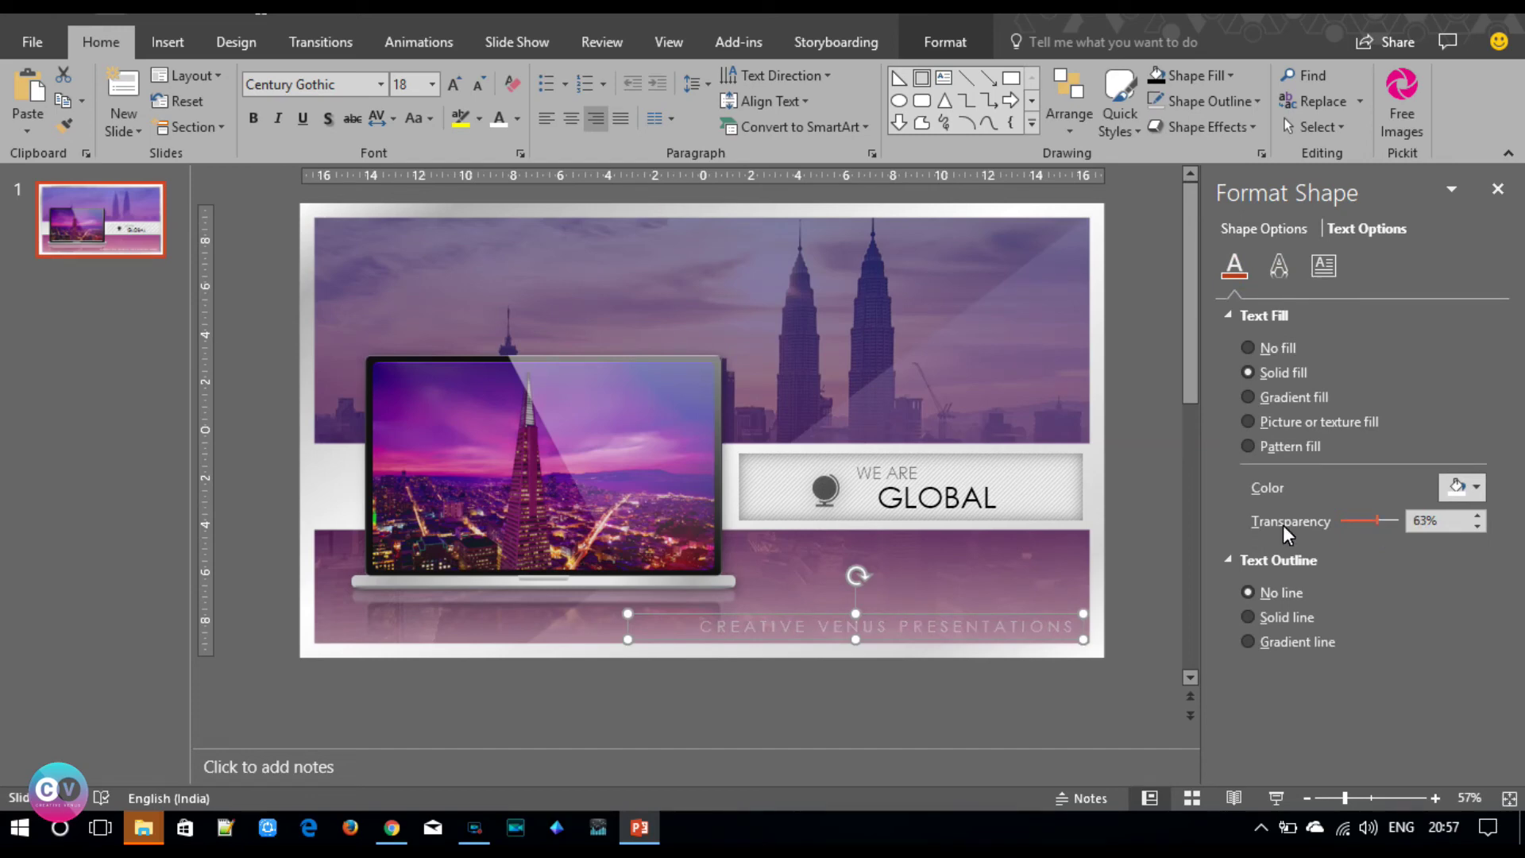
{"action": "left_click", "coordinate": [1153, 523]}
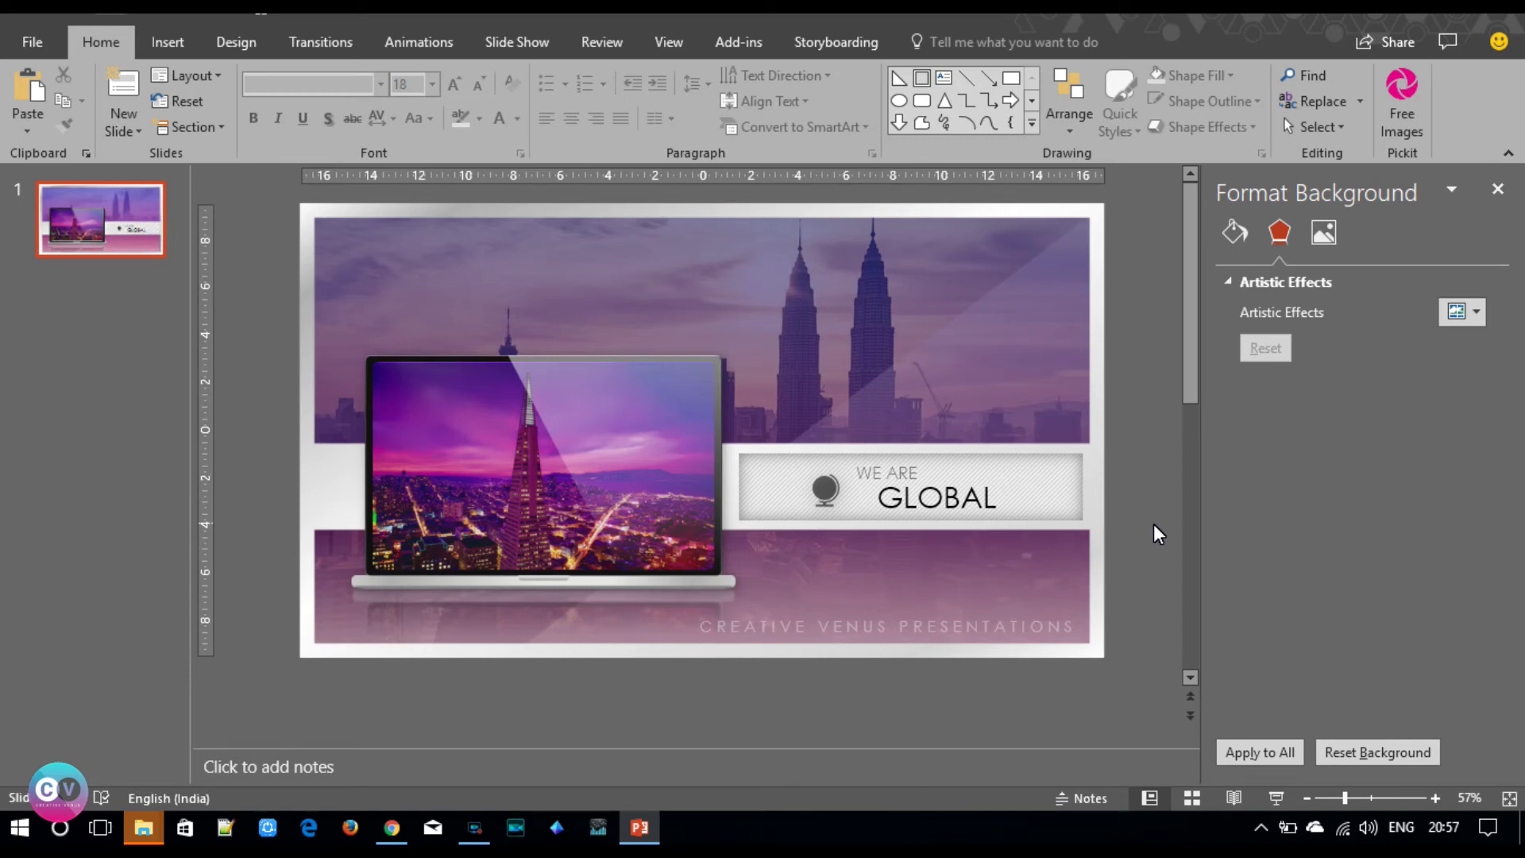
- Draw a tall parallelogram over the slide's left side, spanning the full slide height
{"action": "left_click", "coordinate": [805, 297]}
{"action": "left_click", "coordinate": [270, 245]}
{"action": "left_click", "coordinate": [165, 44]}
{"action": "left_click", "coordinate": [381, 119]}
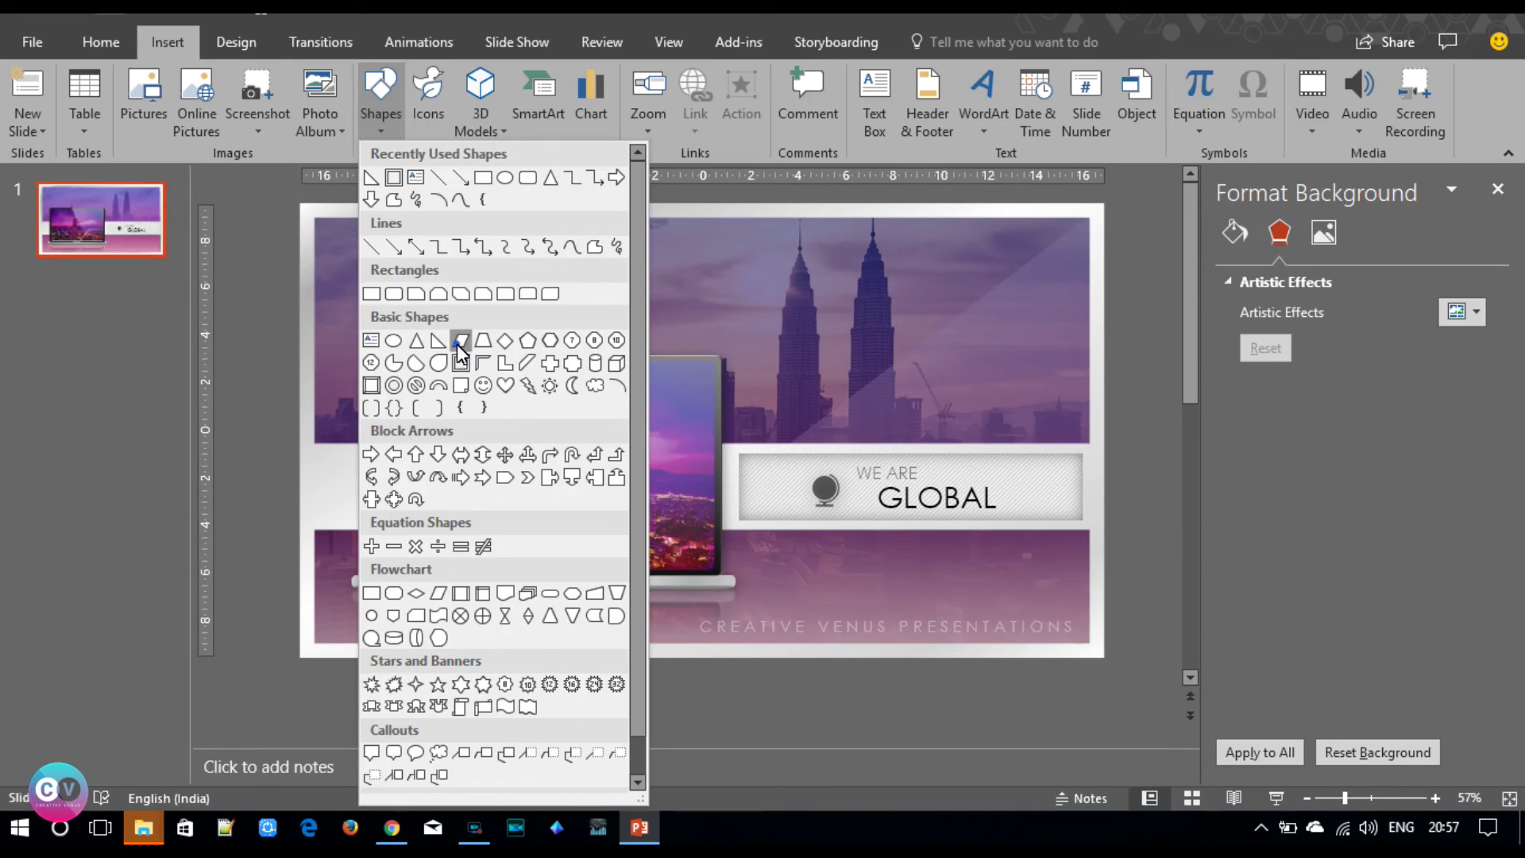
{"action": "left_click", "coordinate": [455, 343]}
{"action": "left_click_drag", "start_coordinate": [400, 216], "coordinate": [717, 658]}
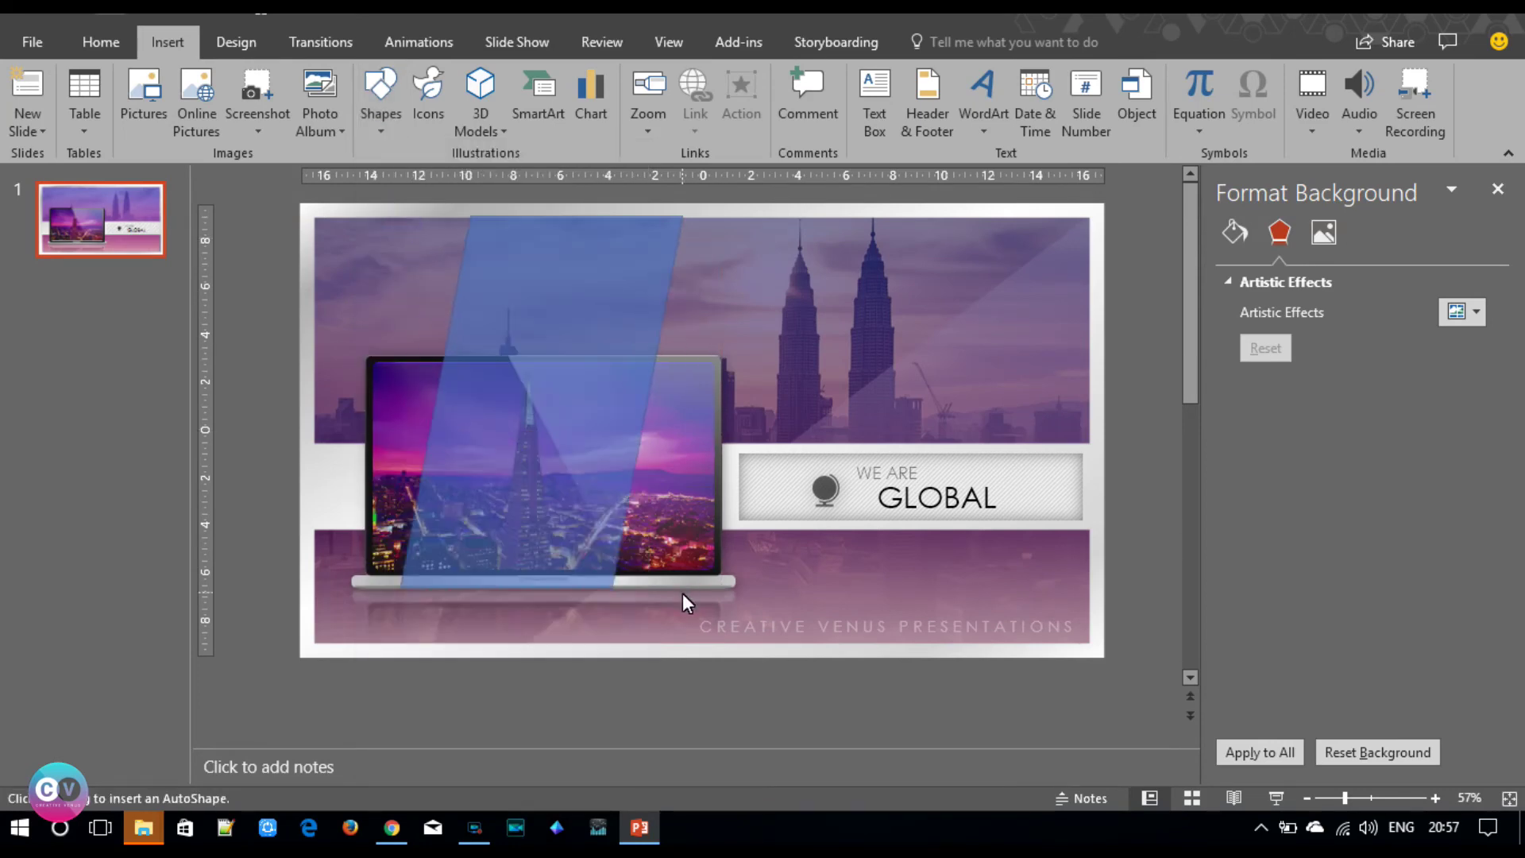
{"action": "left_click_drag", "start_coordinate": [555, 212], "coordinate": [556, 205]}
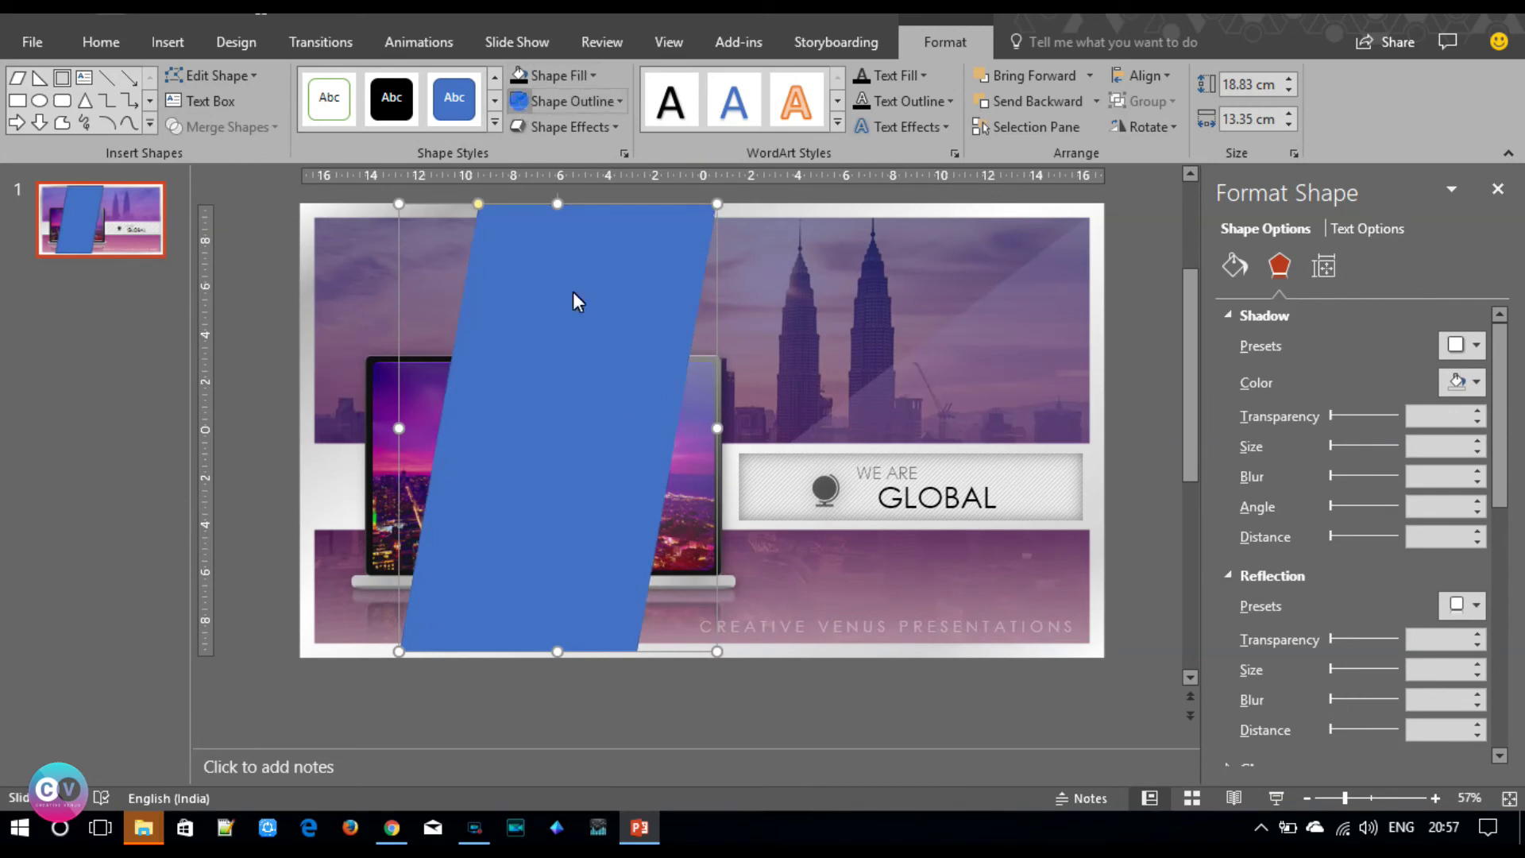
- Send the parallelogram to the back, then send the background picture behind it
{"action": "right_click", "coordinate": [612, 394]}
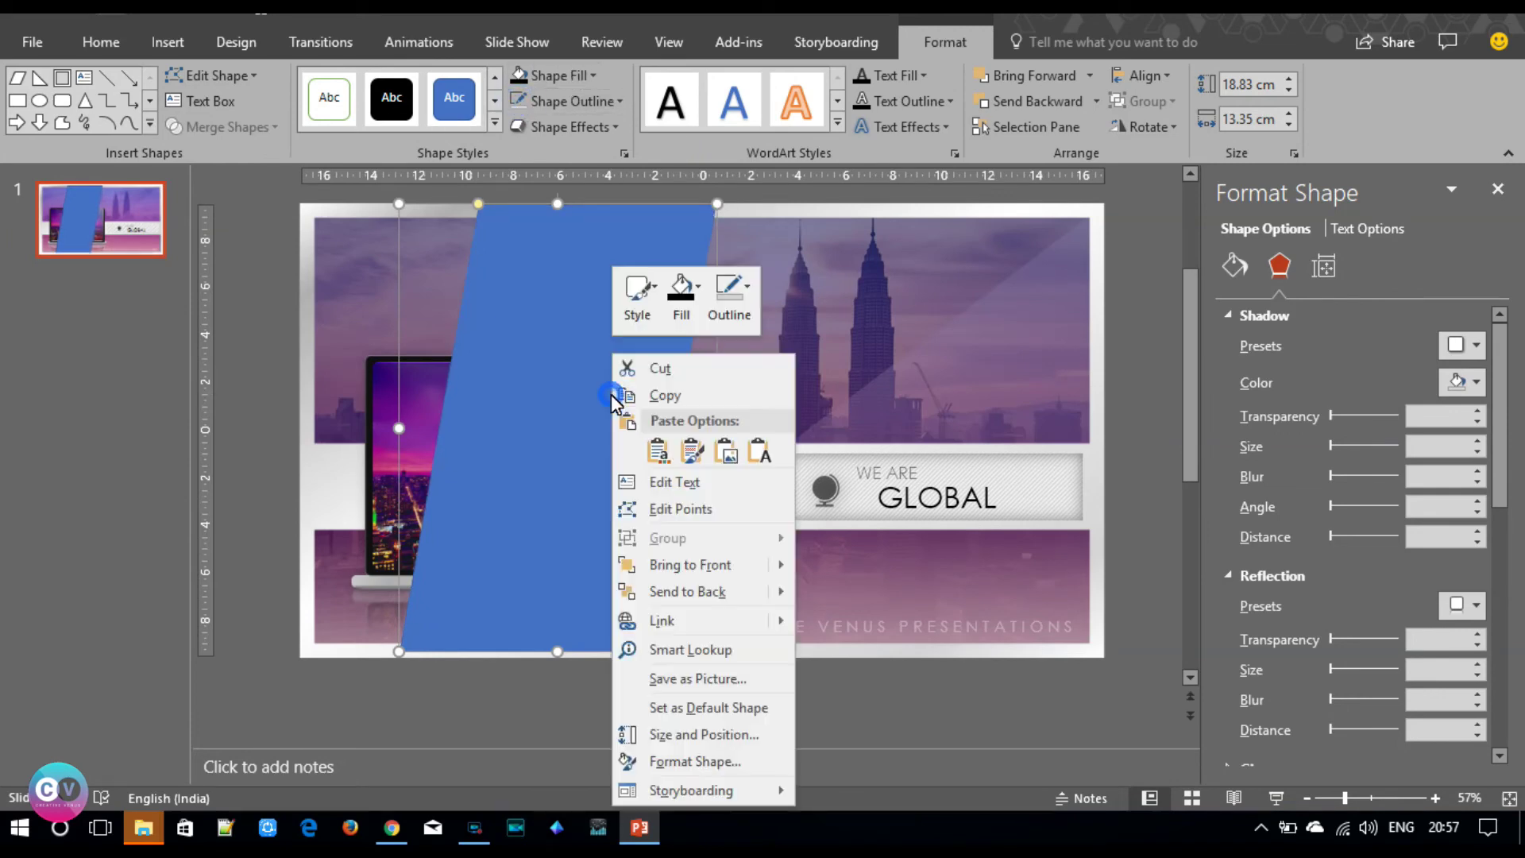
{"action": "left_click", "coordinate": [707, 594]}
{"action": "left_click", "coordinate": [355, 270]}
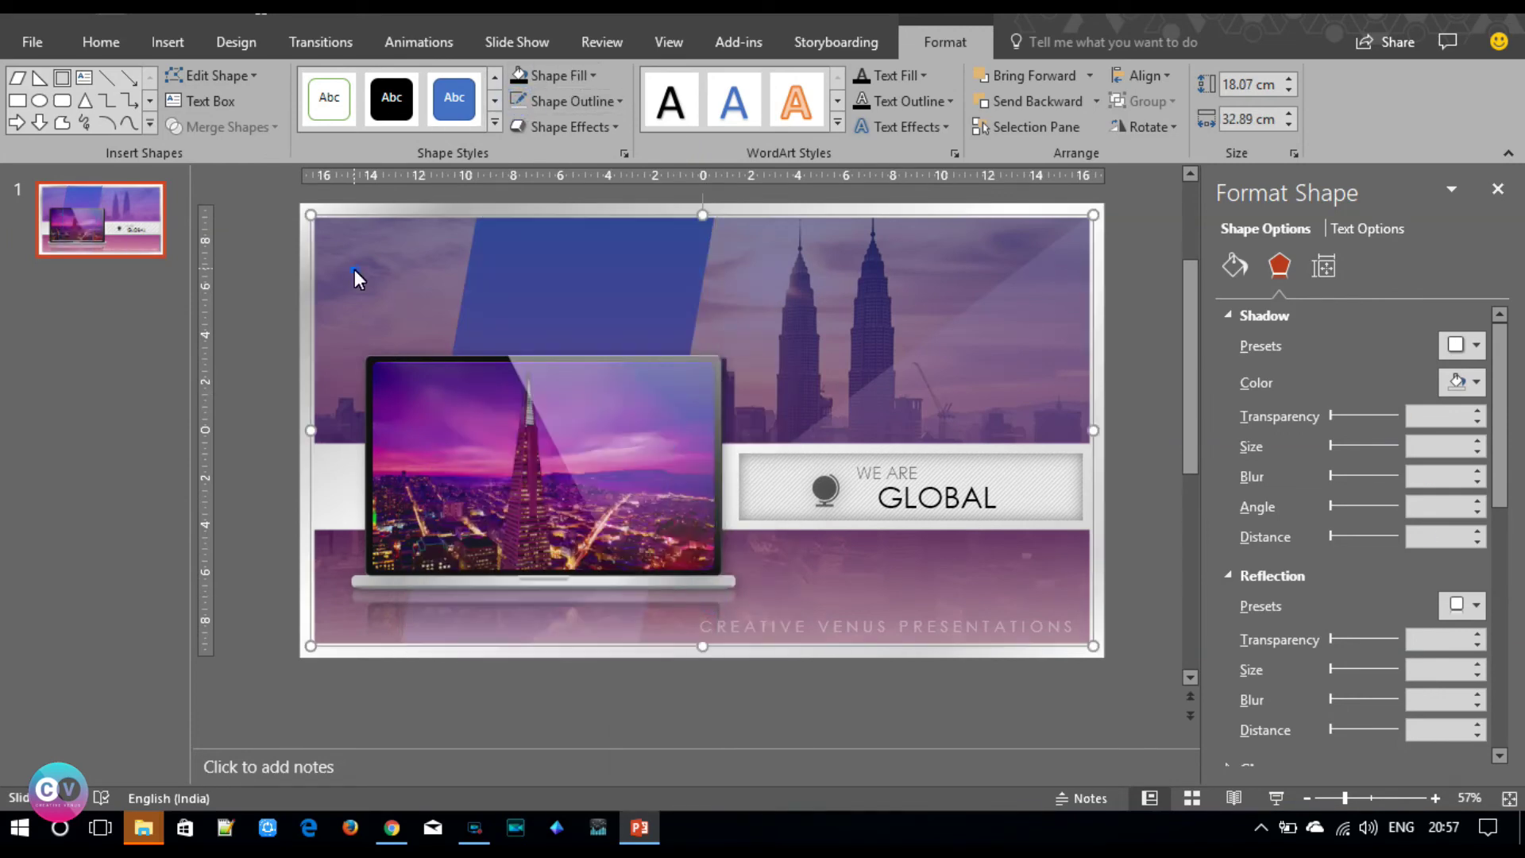
{"action": "right_click", "coordinate": [354, 269]}
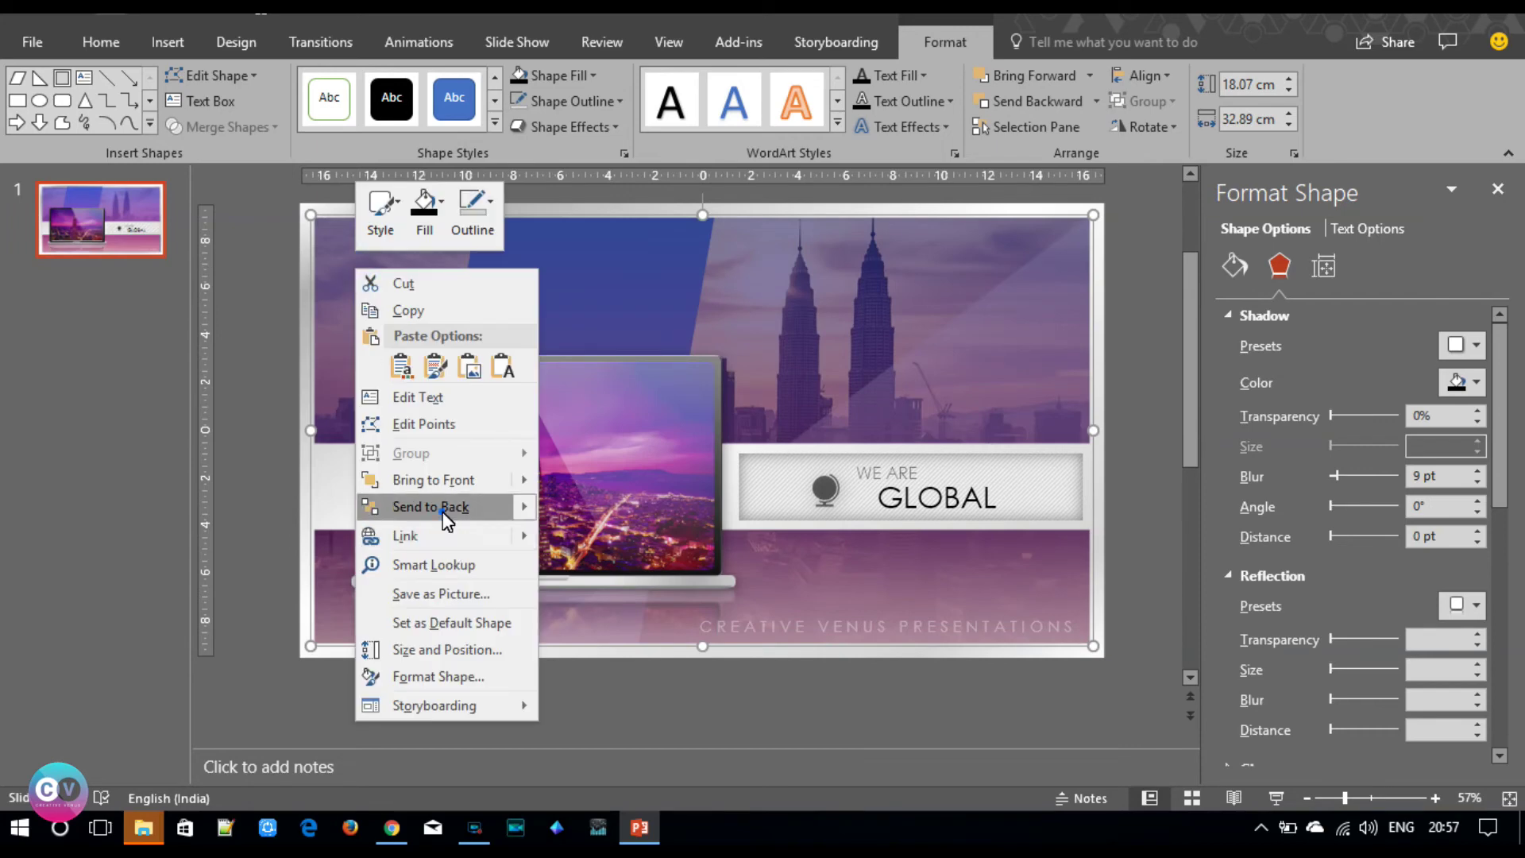
{"action": "left_click", "coordinate": [442, 512]}
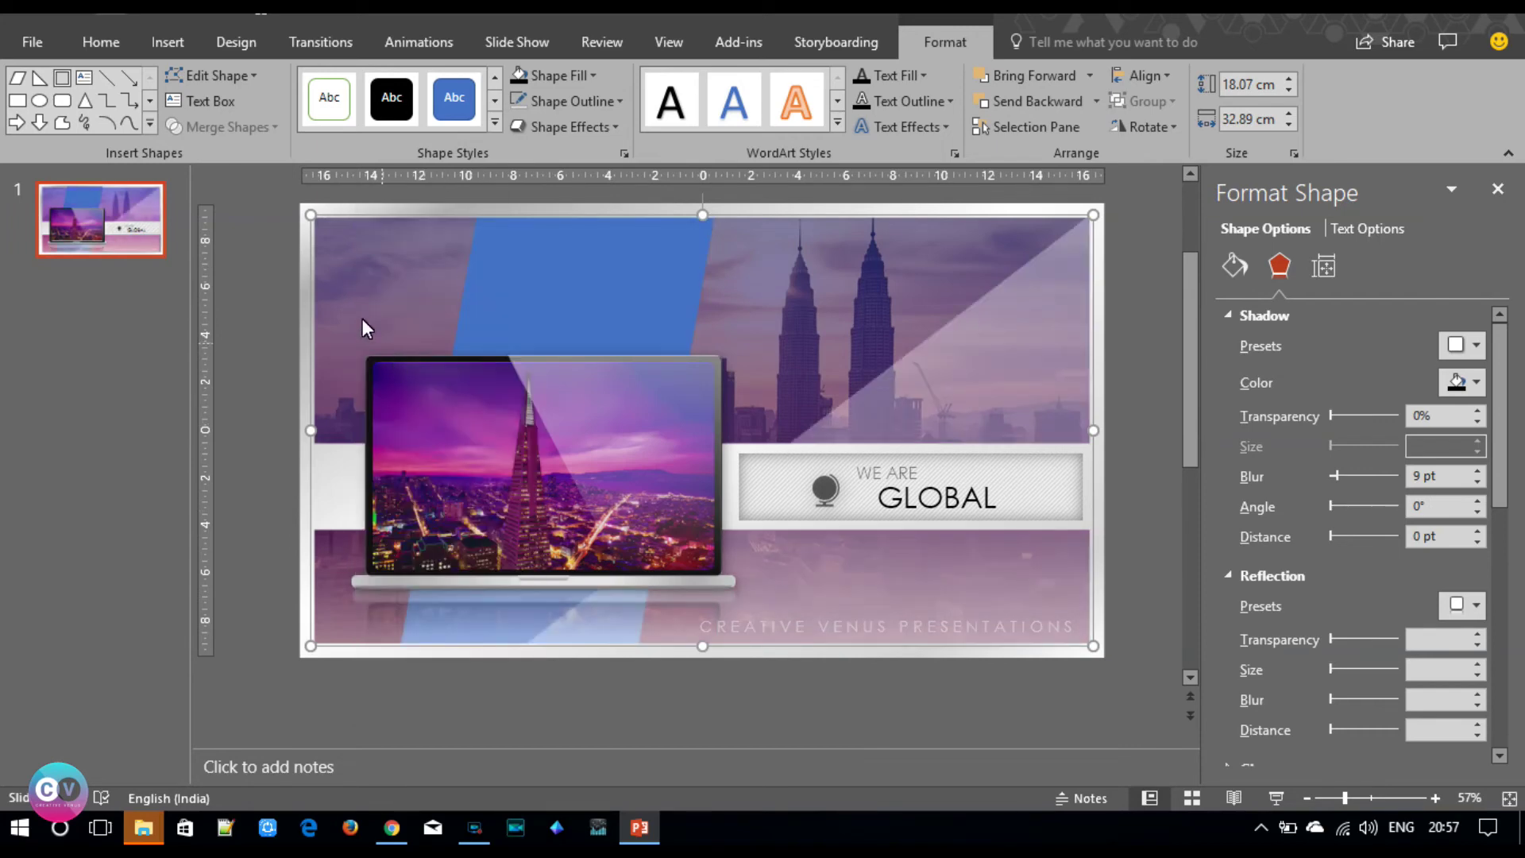
- Set the large triangle overlay's fill to 88% transparency
{"action": "left_click", "coordinate": [1019, 349]}
{"action": "left_click", "coordinate": [1235, 265]}
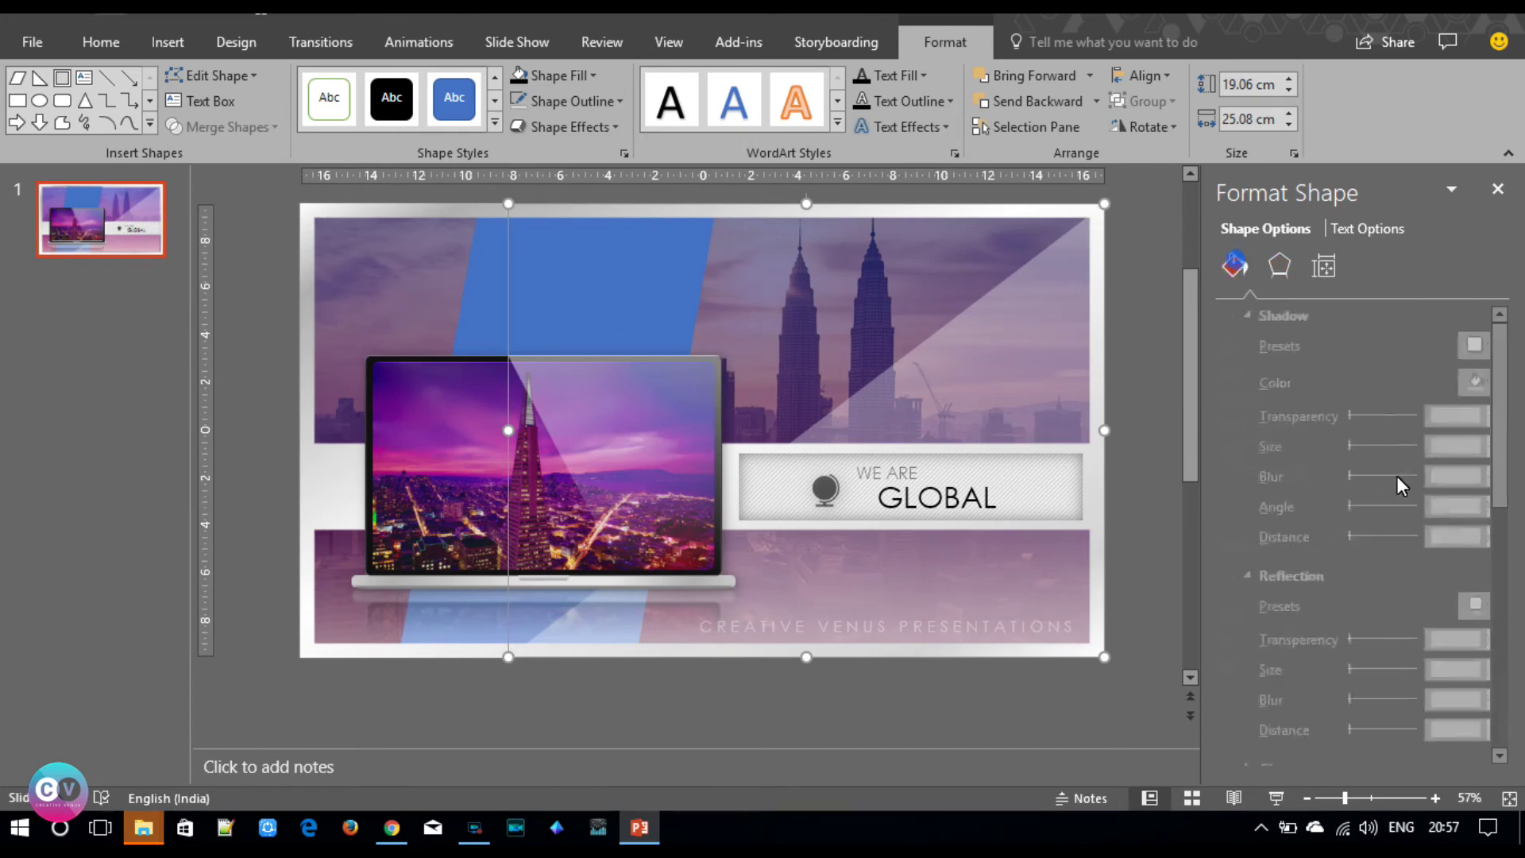
{"action": "left_click_drag", "start_coordinate": [1396, 545], "coordinate": [1390, 545]}
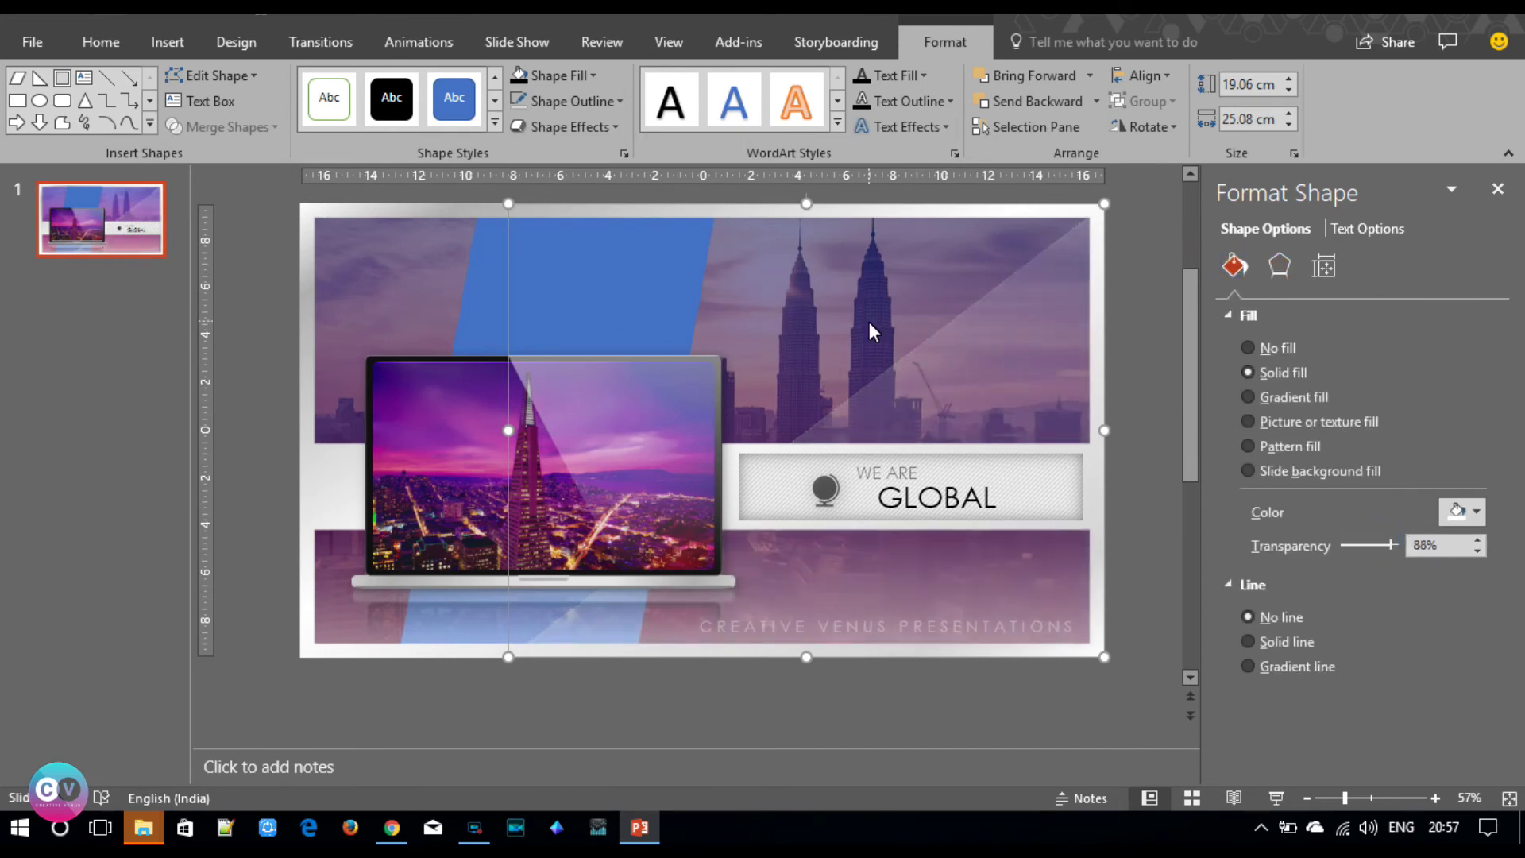
- Fill the parallelogram white at 90% transparency
{"action": "left_click", "coordinate": [626, 288]}
{"action": "left_click", "coordinate": [1480, 526]}
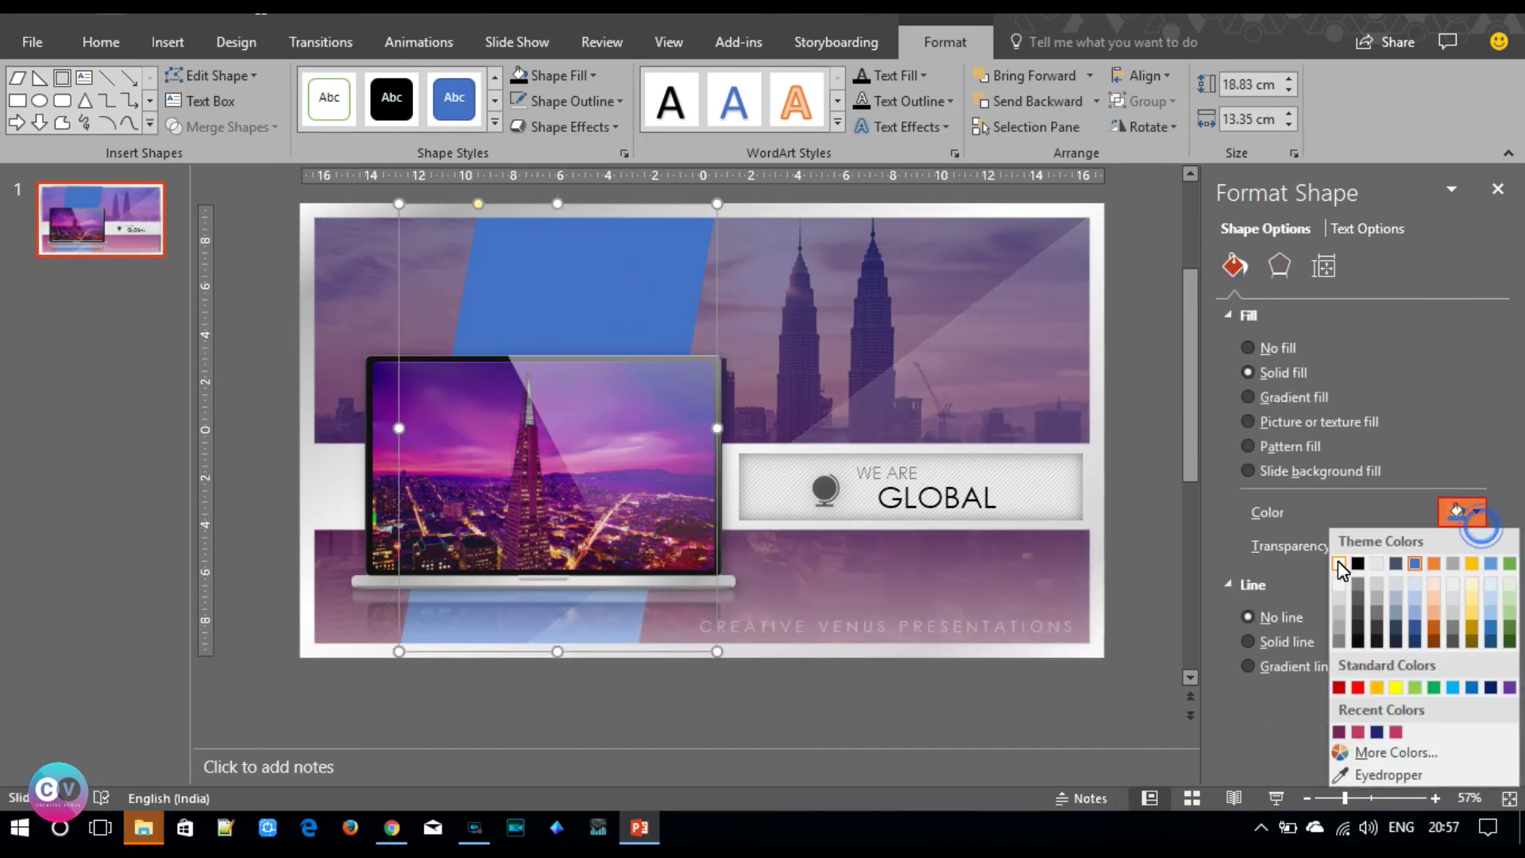
{"action": "left_click", "coordinate": [1338, 565]}
{"action": "left_click_drag", "start_coordinate": [1343, 546], "coordinate": [1394, 546]}
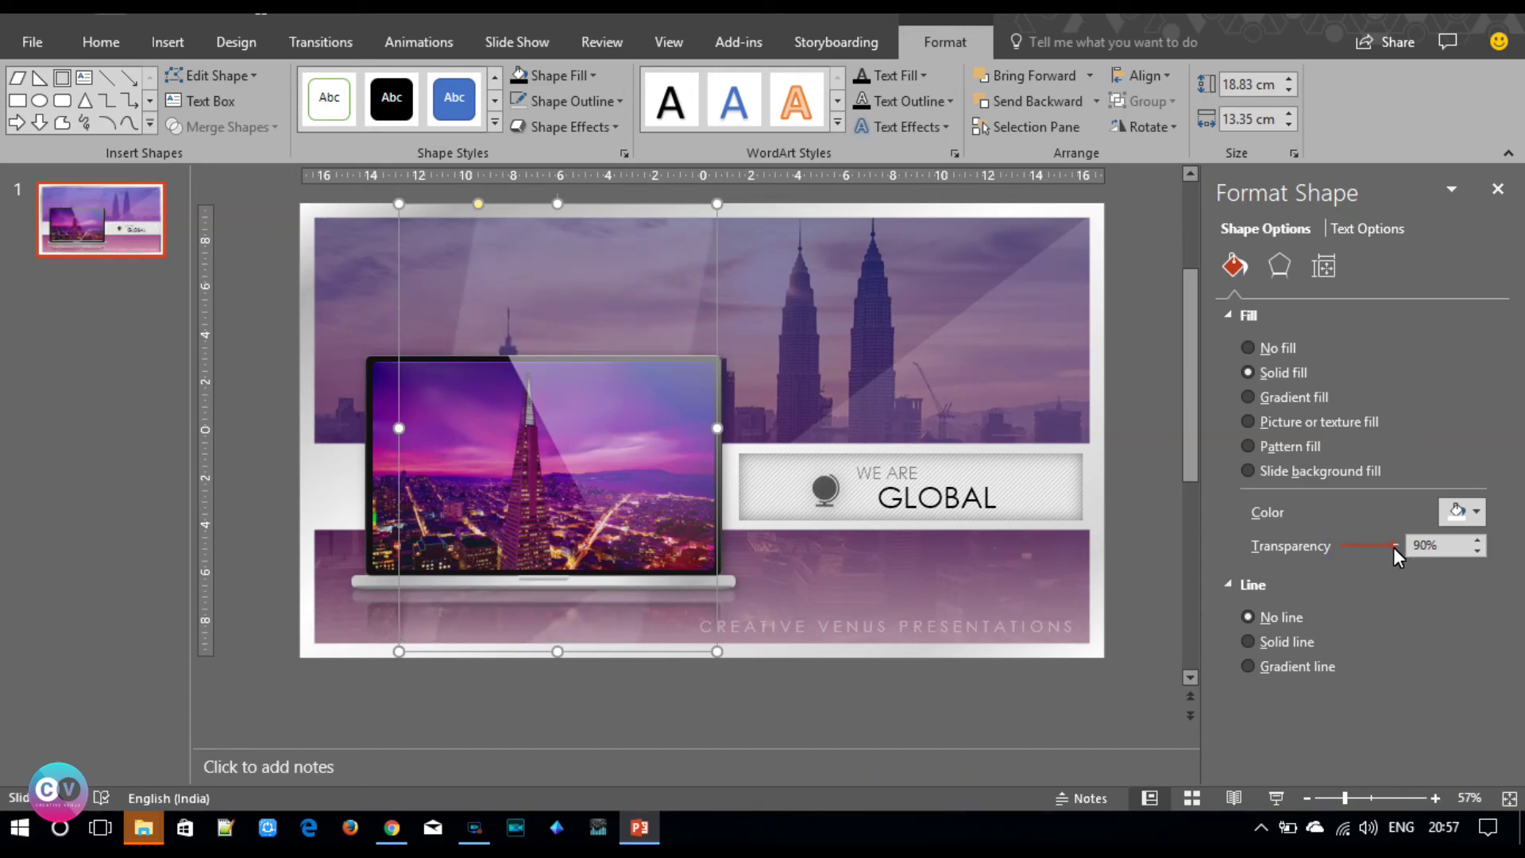
{"action": "left_click", "coordinate": [1128, 470]}
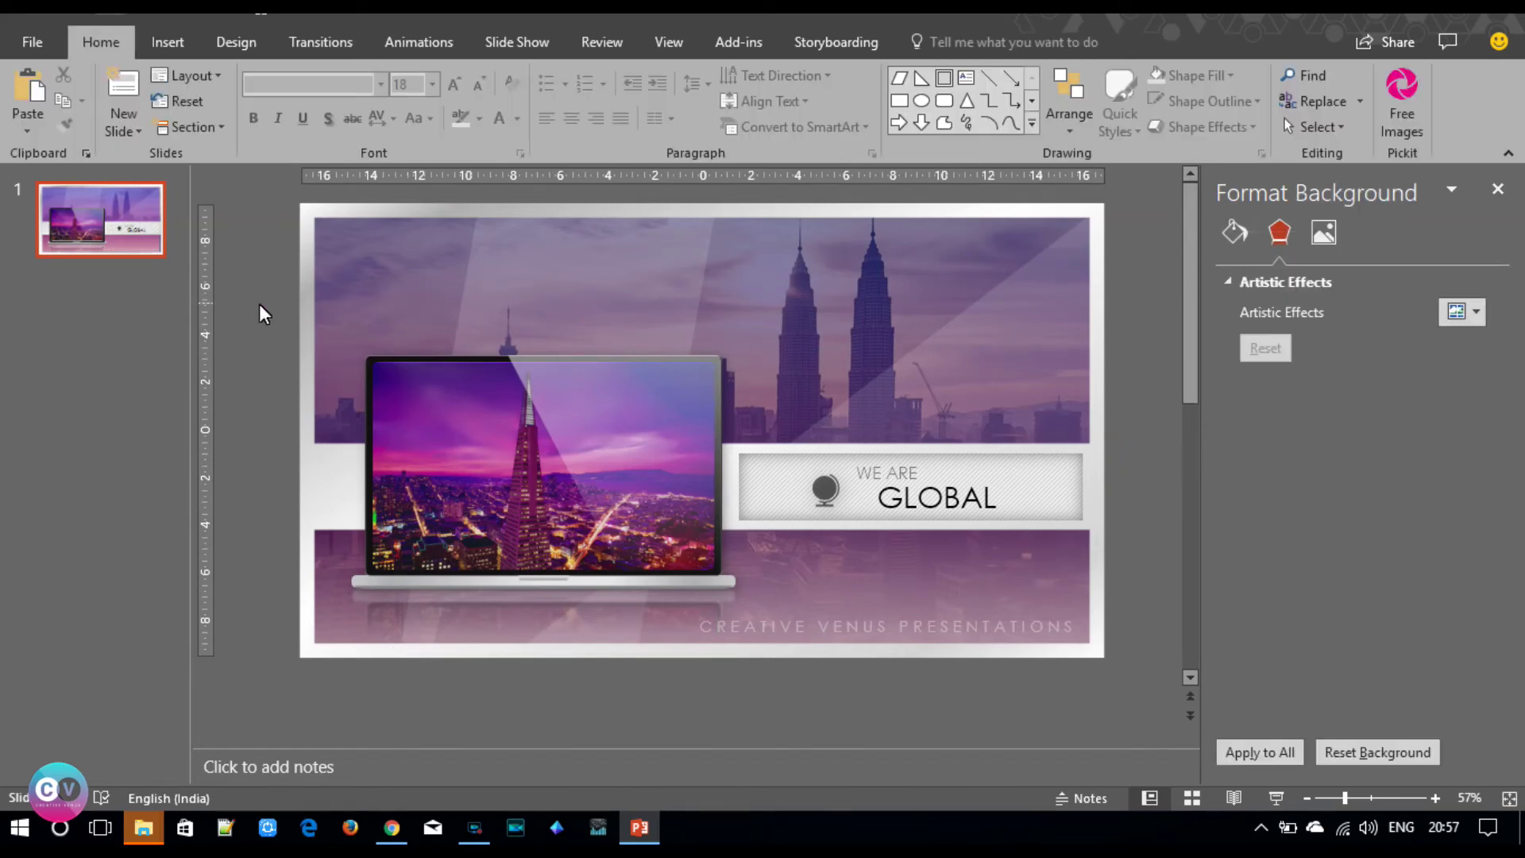
{"action": "left_click", "coordinate": [475, 306]}
- Nudge the translucent light-ray shape right and raise its fill transparency
{"action": "left_click_drag", "start_coordinate": [718, 422], "coordinate": [938, 435]}
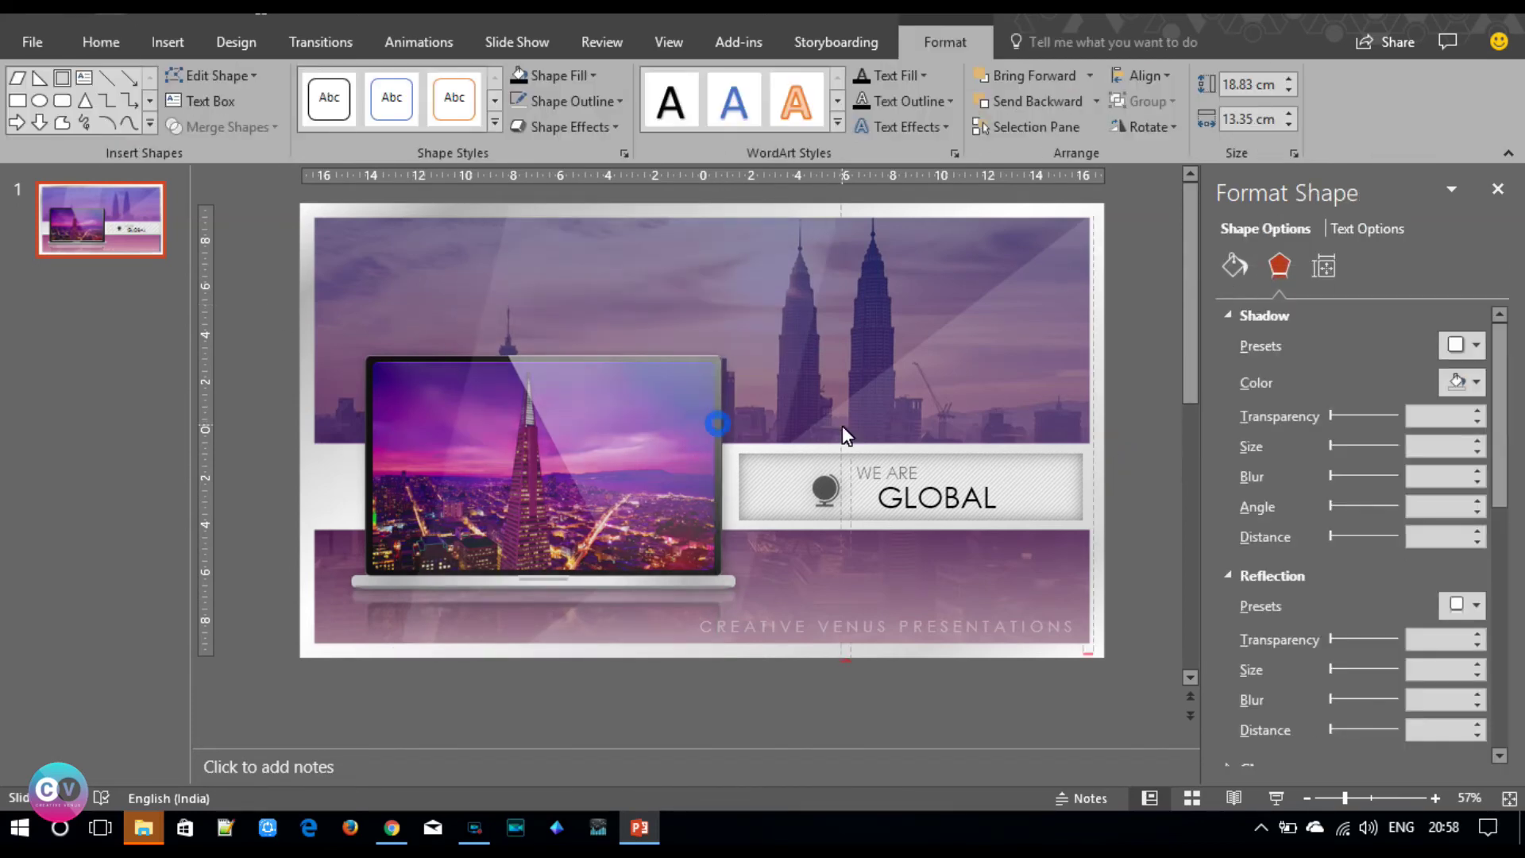
{"action": "left_click", "coordinate": [1156, 479]}
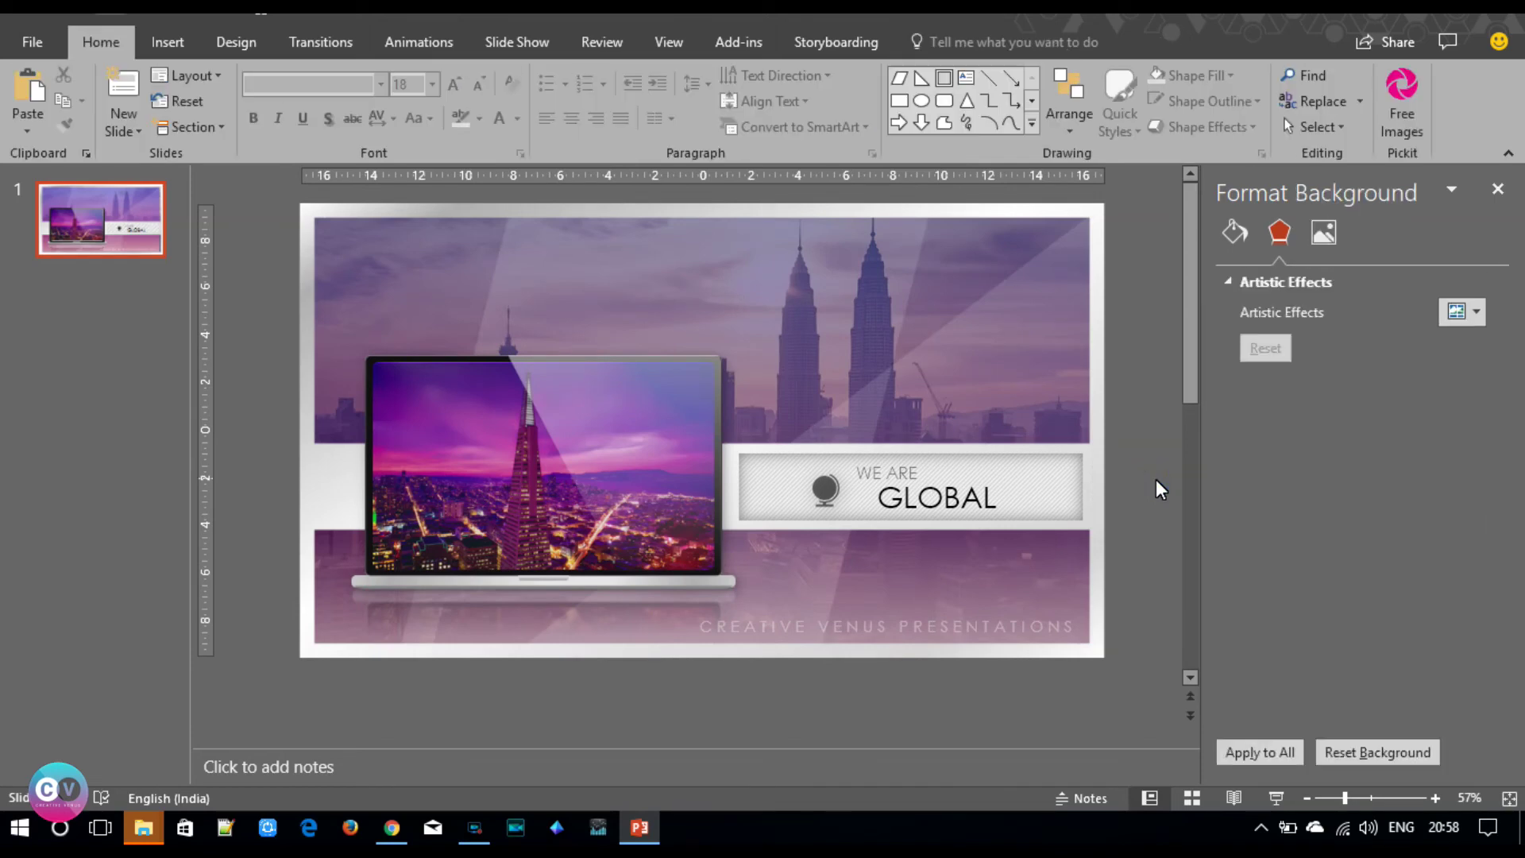
{"action": "left_click", "coordinate": [726, 267]}
{"action": "left_click", "coordinate": [1234, 270]}
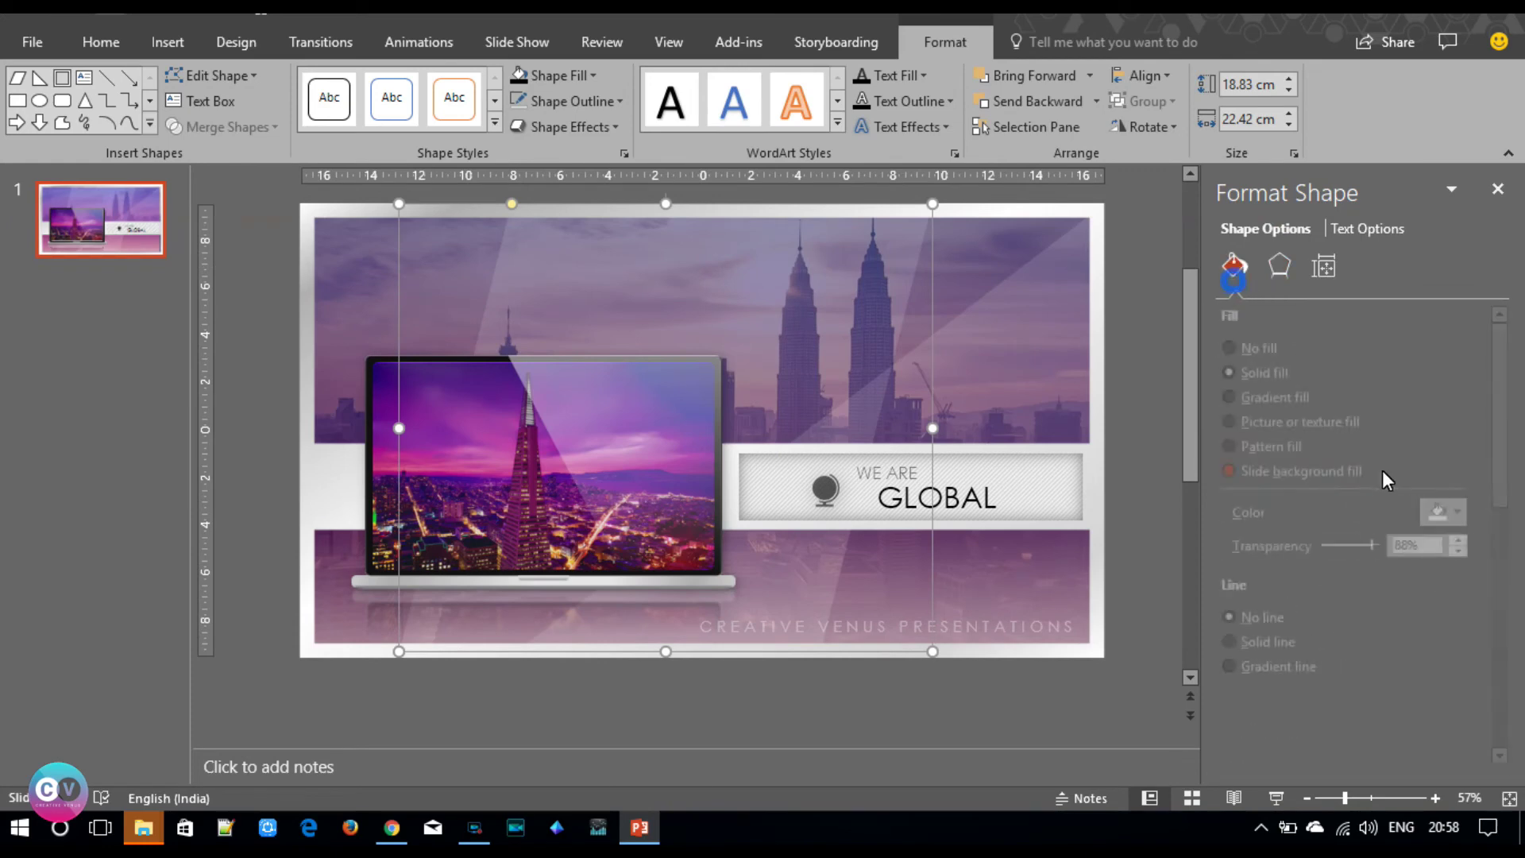
{"action": "left_click_drag", "start_coordinate": [1393, 545], "coordinate": [1391, 544]}
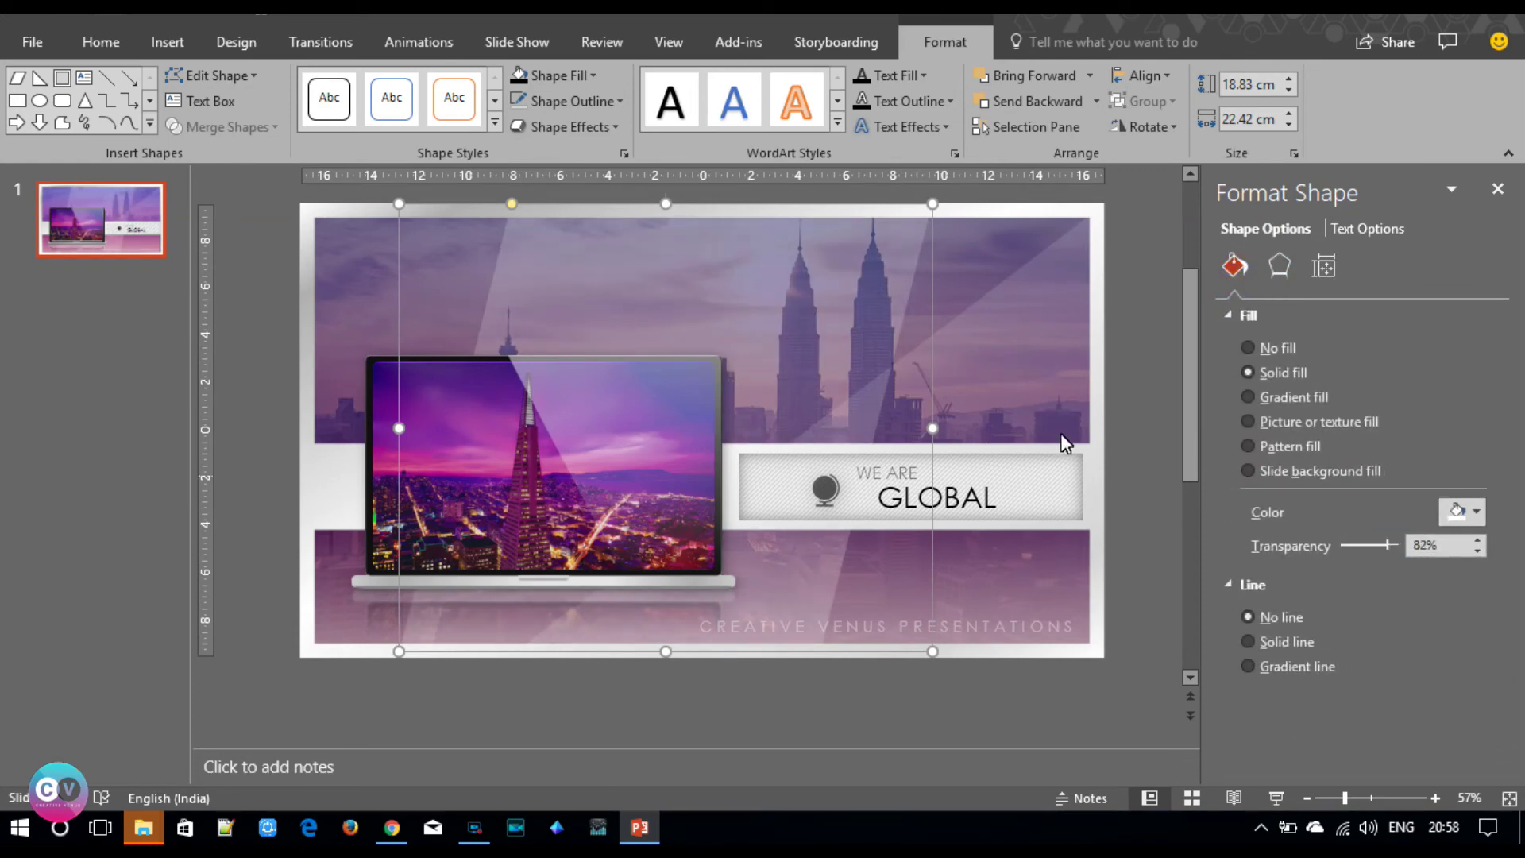
{"action": "left_click_drag", "start_coordinate": [1389, 546], "coordinate": [1390, 546]}
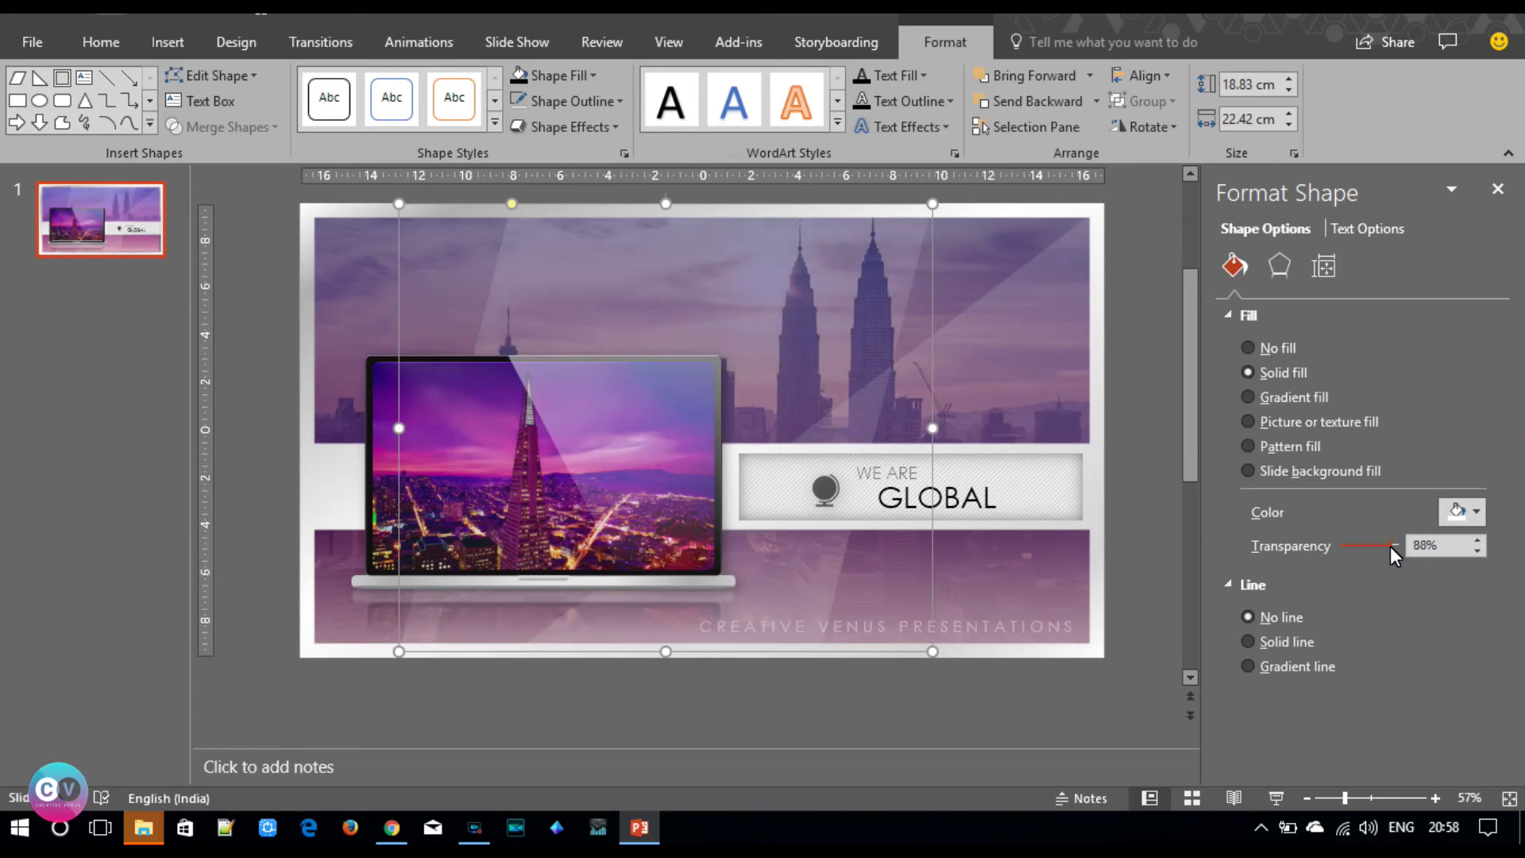
{"action": "left_click", "coordinate": [1127, 442]}
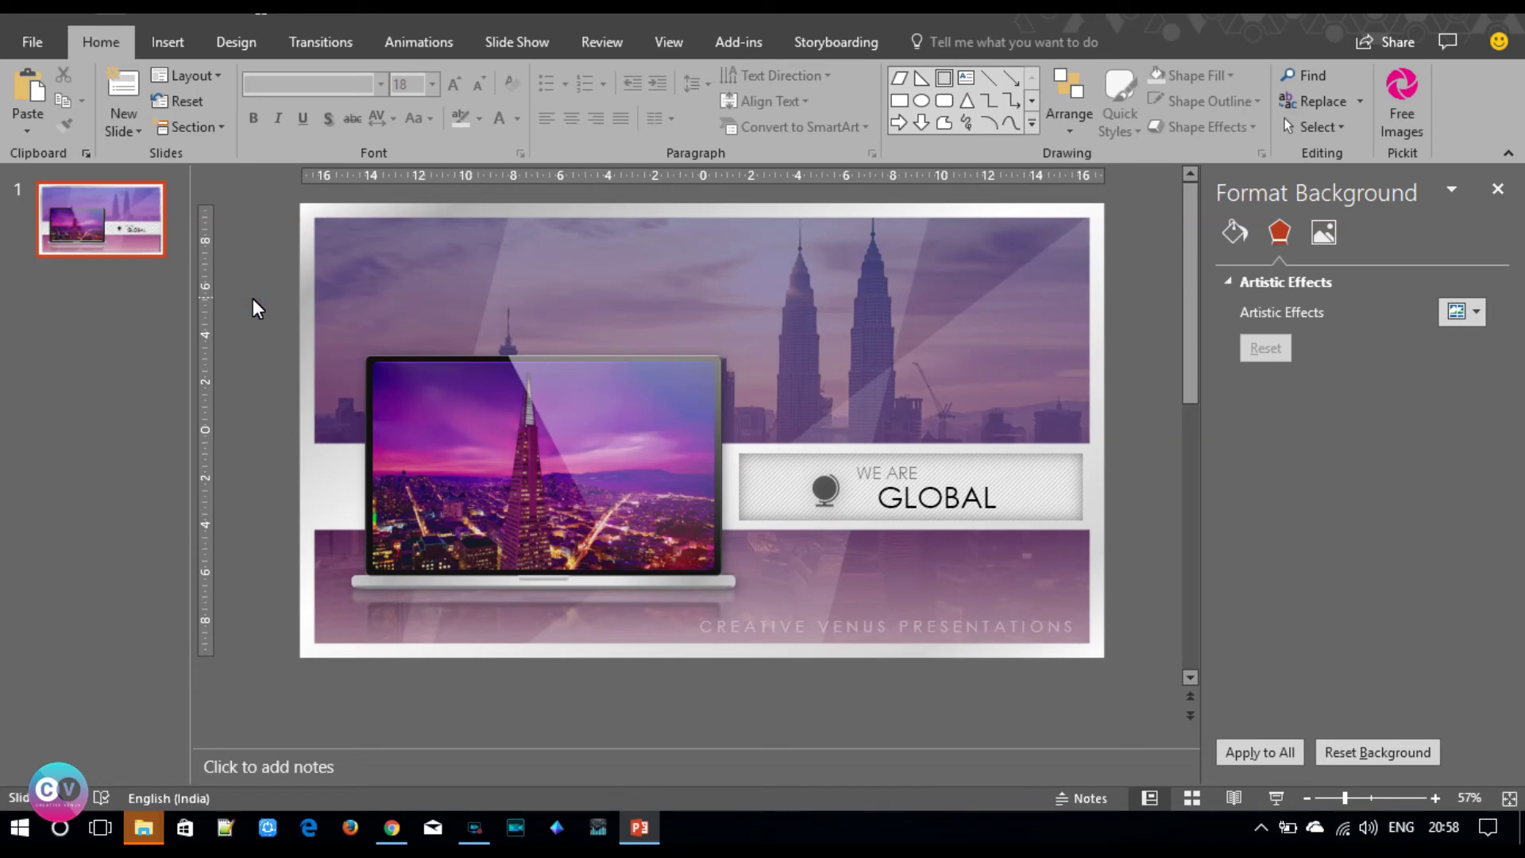
- Paste a copy of the light-ray shape, flip it horizontally and move it left
{"action": "left_click", "coordinate": [167, 42]}
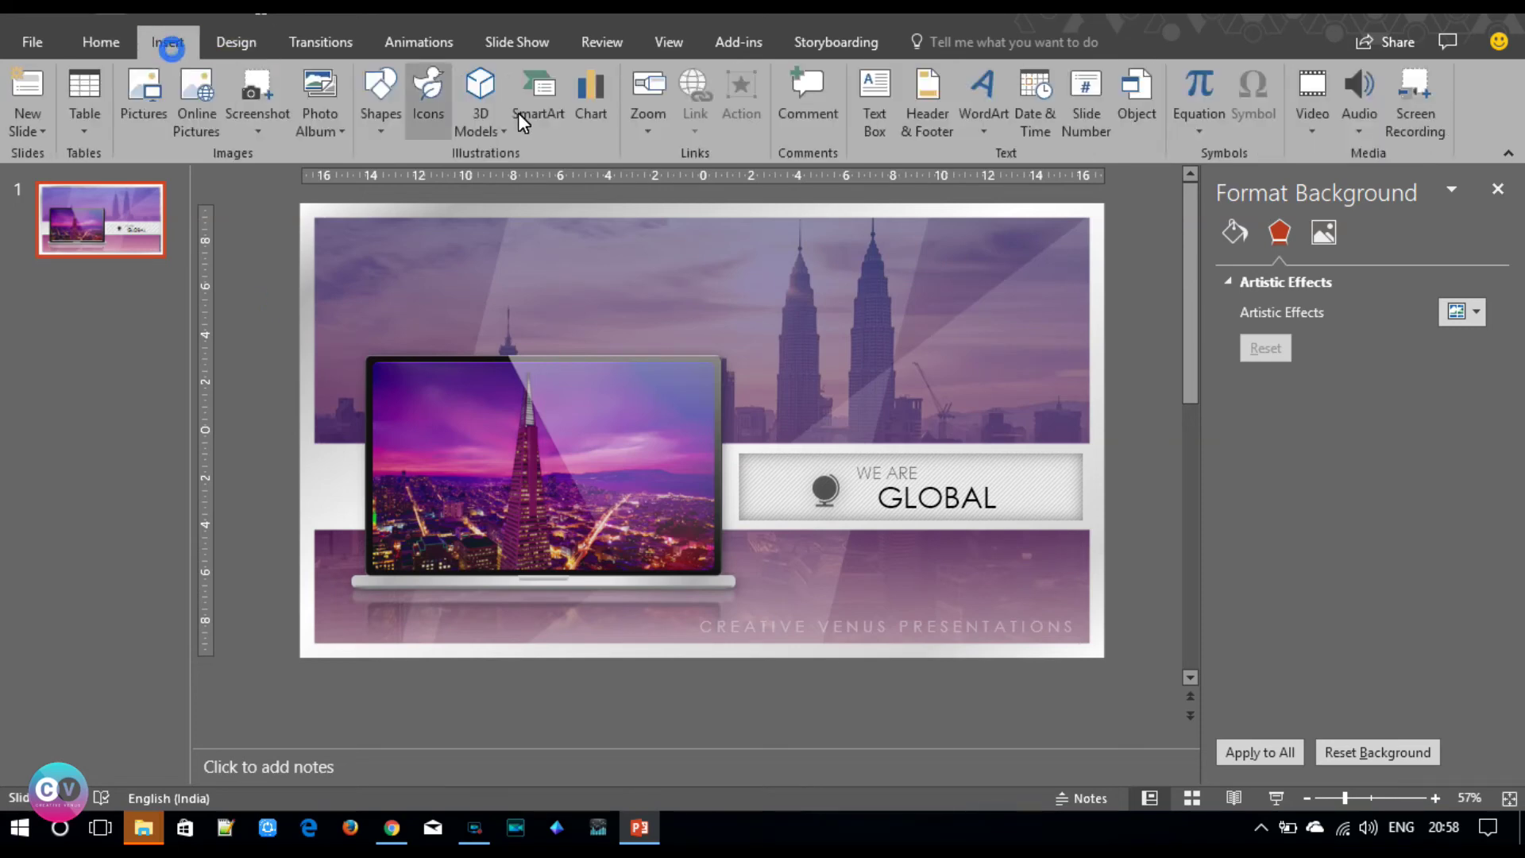
{"action": "left_click", "coordinate": [975, 378]}
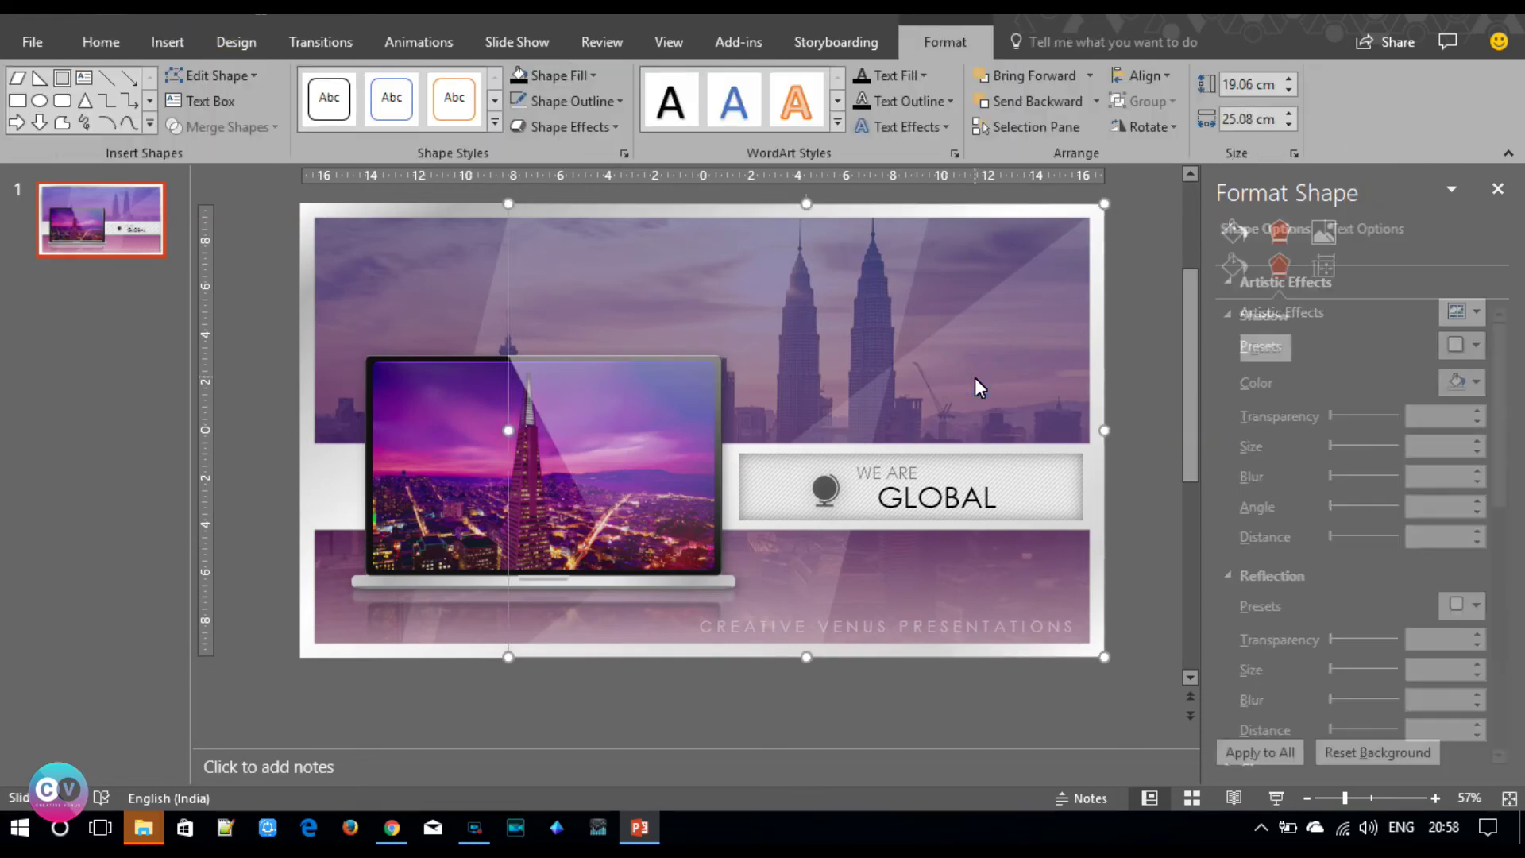
{"action": "key", "text": "ctrl+v"}
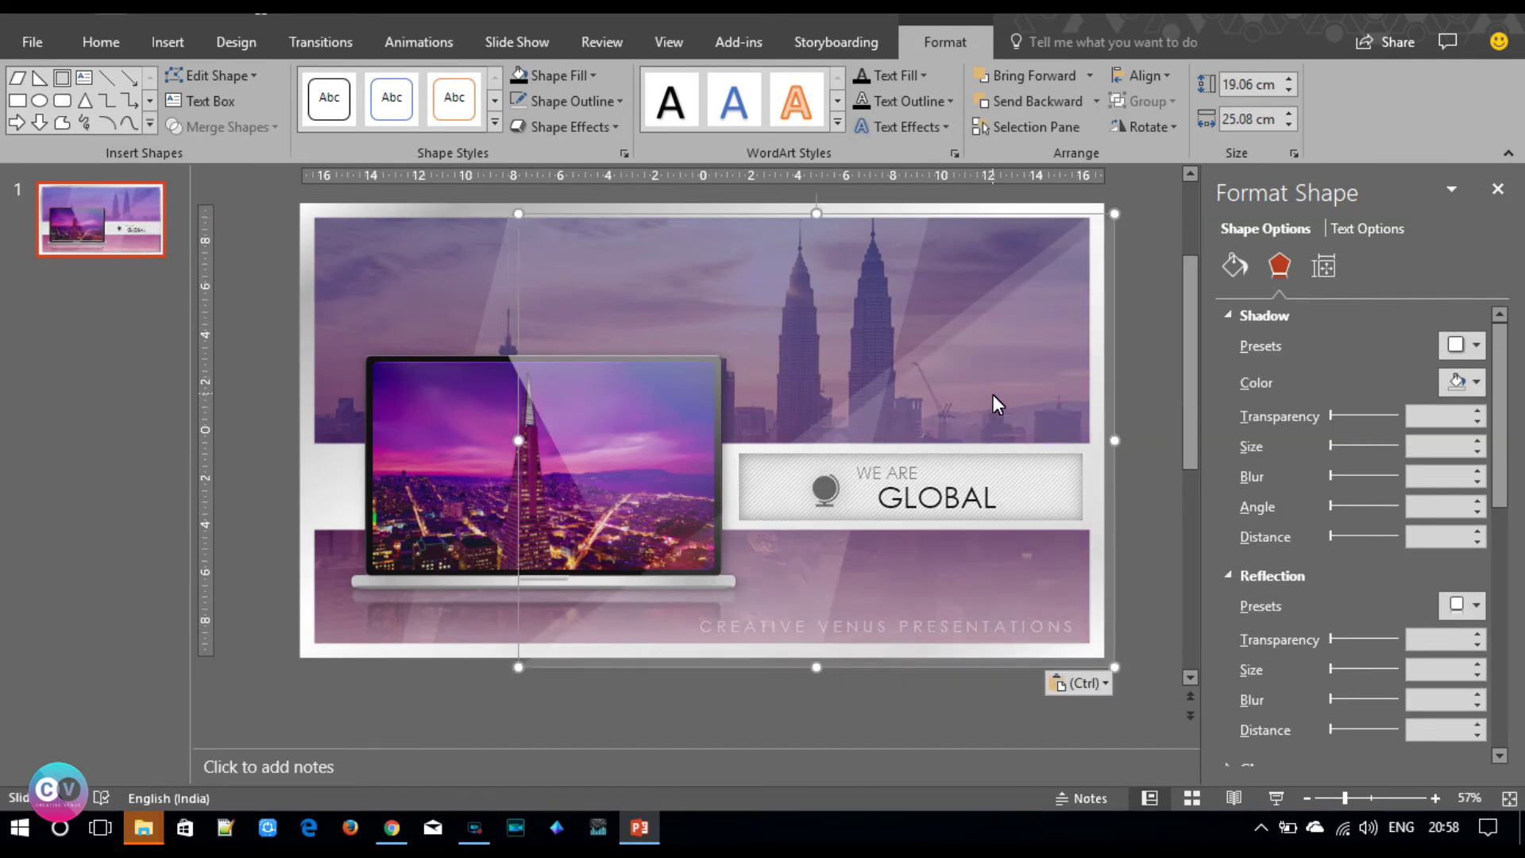
{"action": "left_click", "coordinate": [1161, 128]}
{"action": "left_click", "coordinate": [1183, 230]}
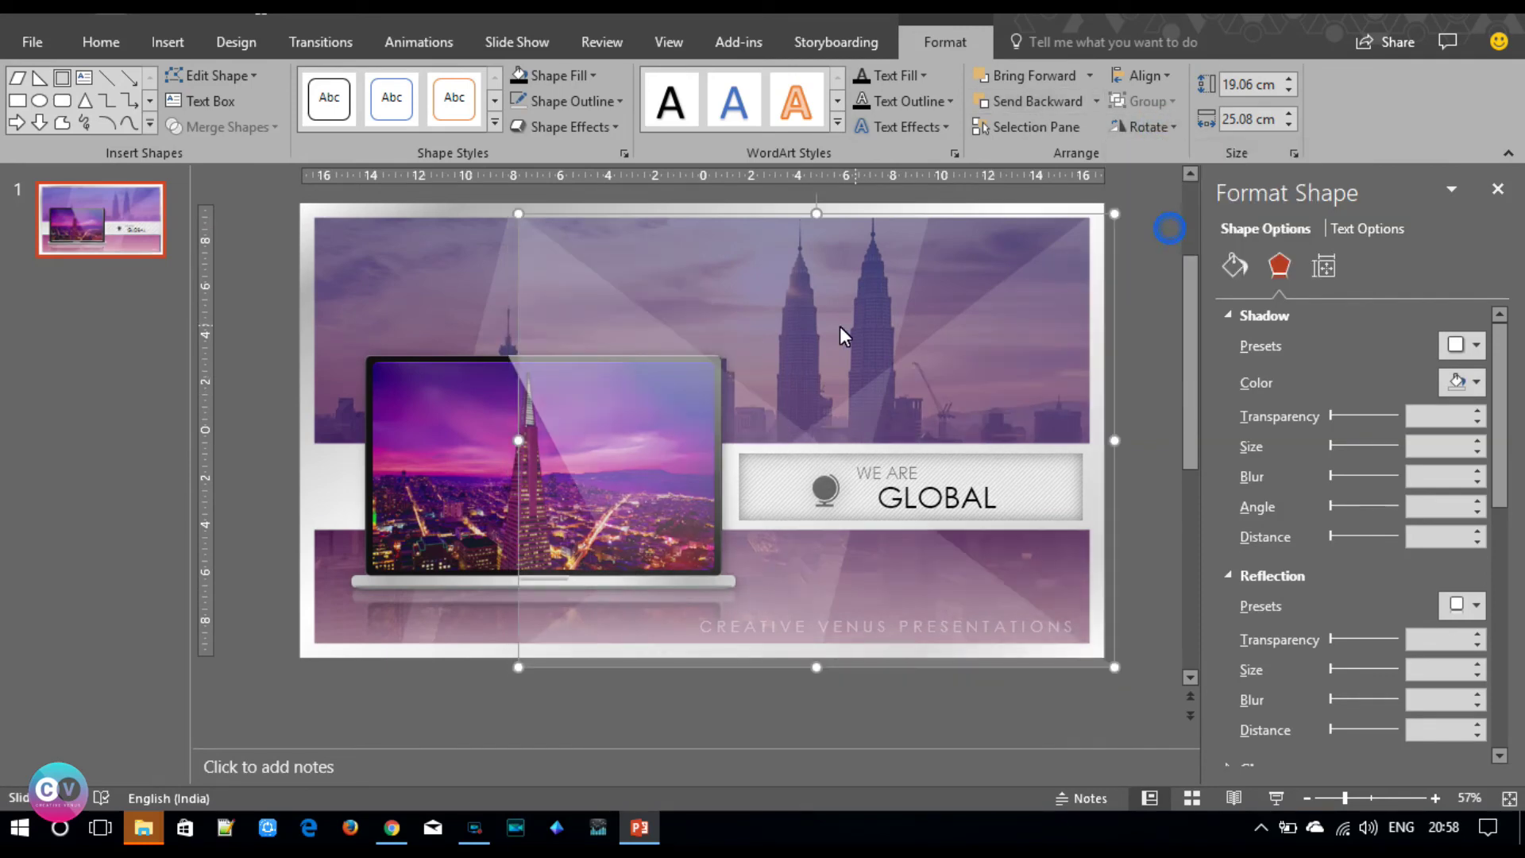
{"action": "left_click_drag", "start_coordinate": [697, 477], "coordinate": [478, 465]}
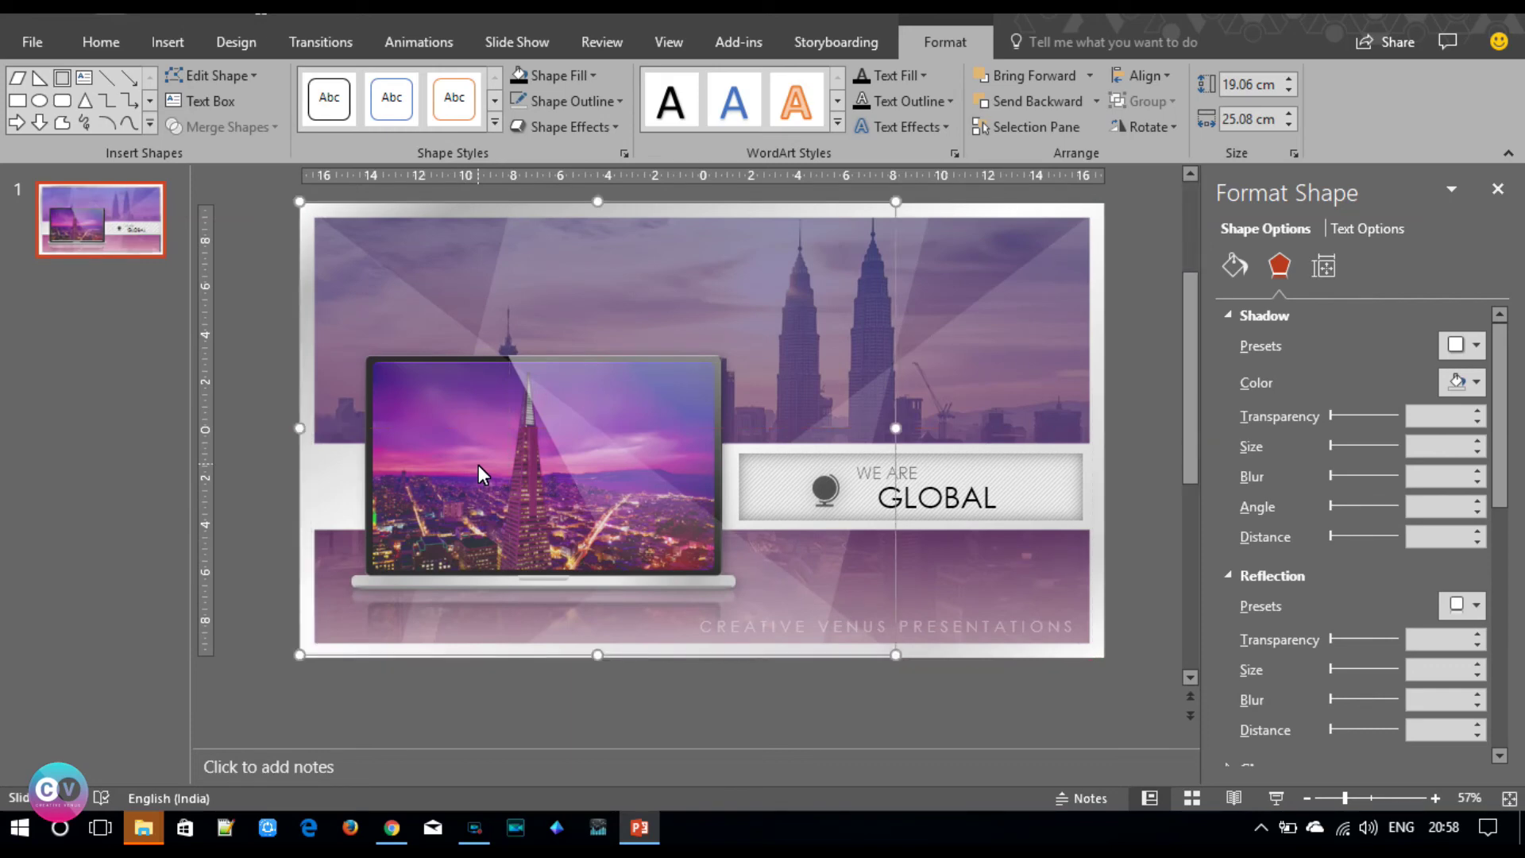
- Send the mirrored copy and the top-left overlay to the back, behind the laptop
{"action": "right_click", "coordinate": [378, 294]}
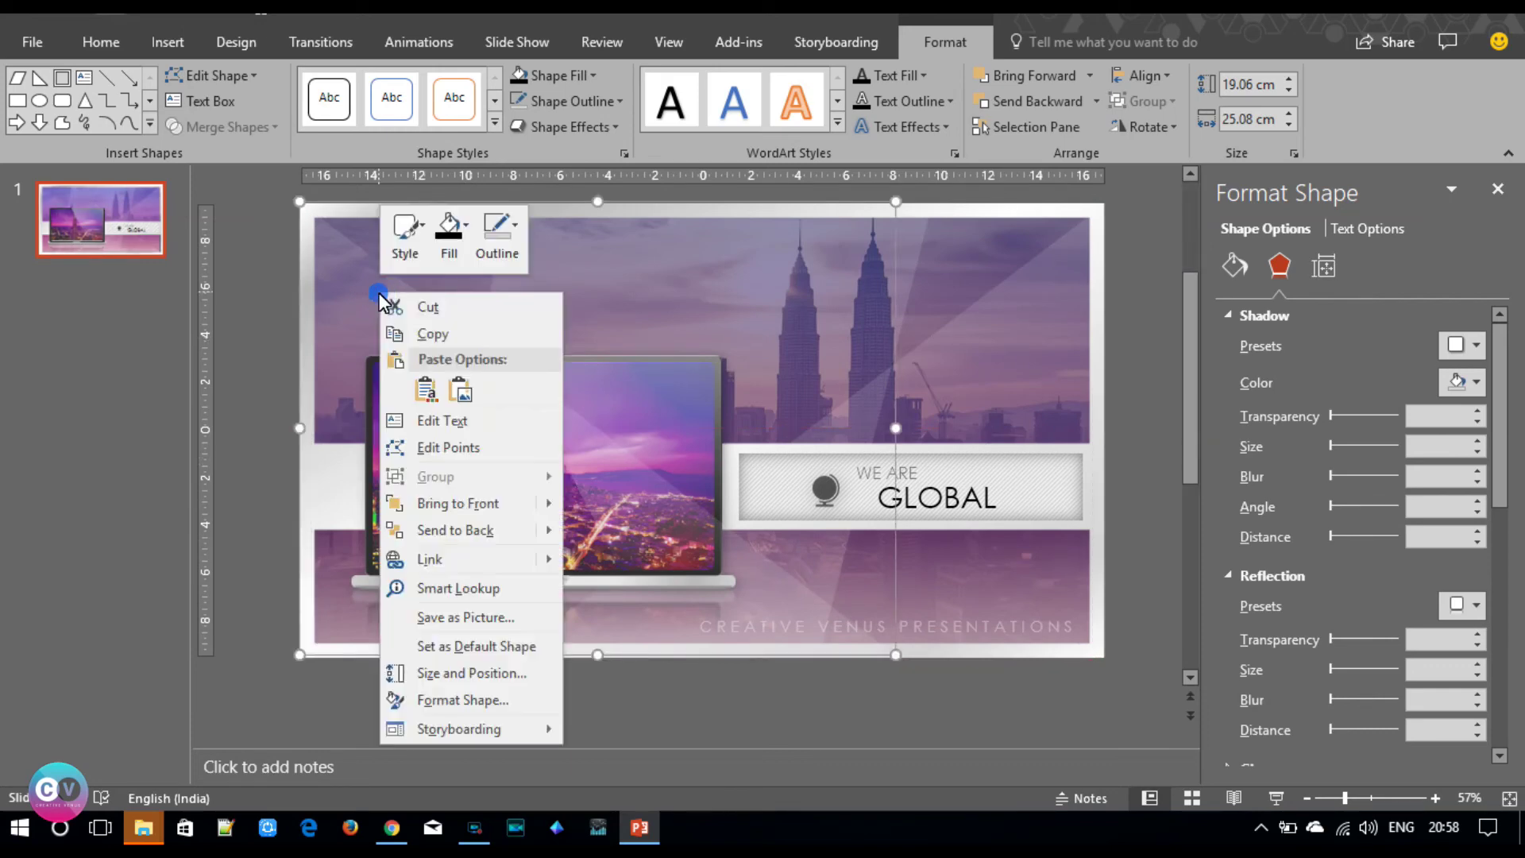
{"action": "left_click", "coordinate": [440, 530]}
{"action": "left_click", "coordinate": [425, 305]}
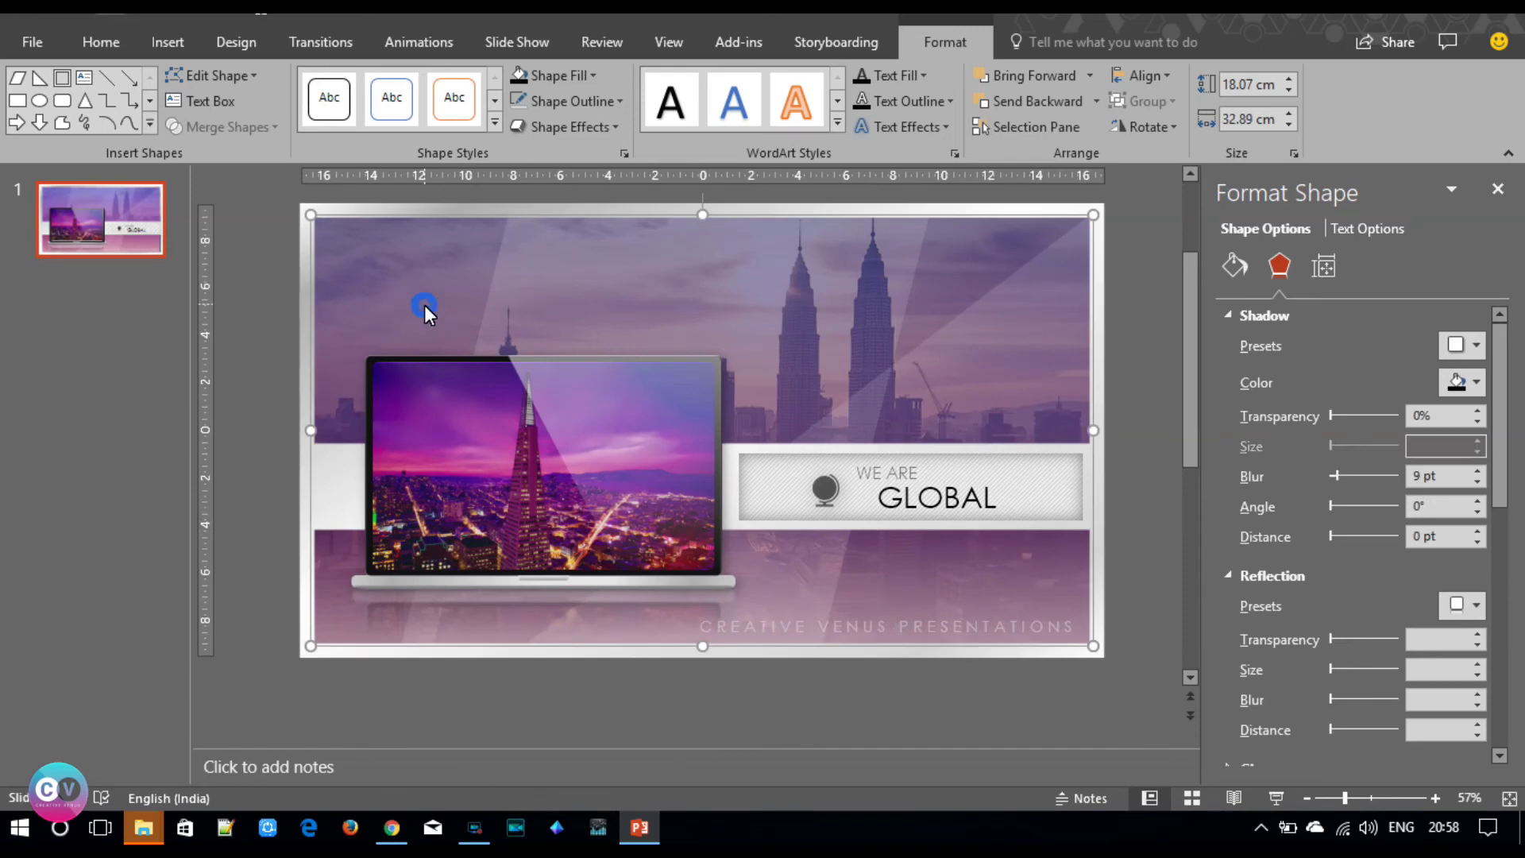
{"action": "right_click", "coordinate": [424, 305]}
{"action": "left_click", "coordinate": [487, 542]}
{"action": "left_click", "coordinate": [261, 450]}
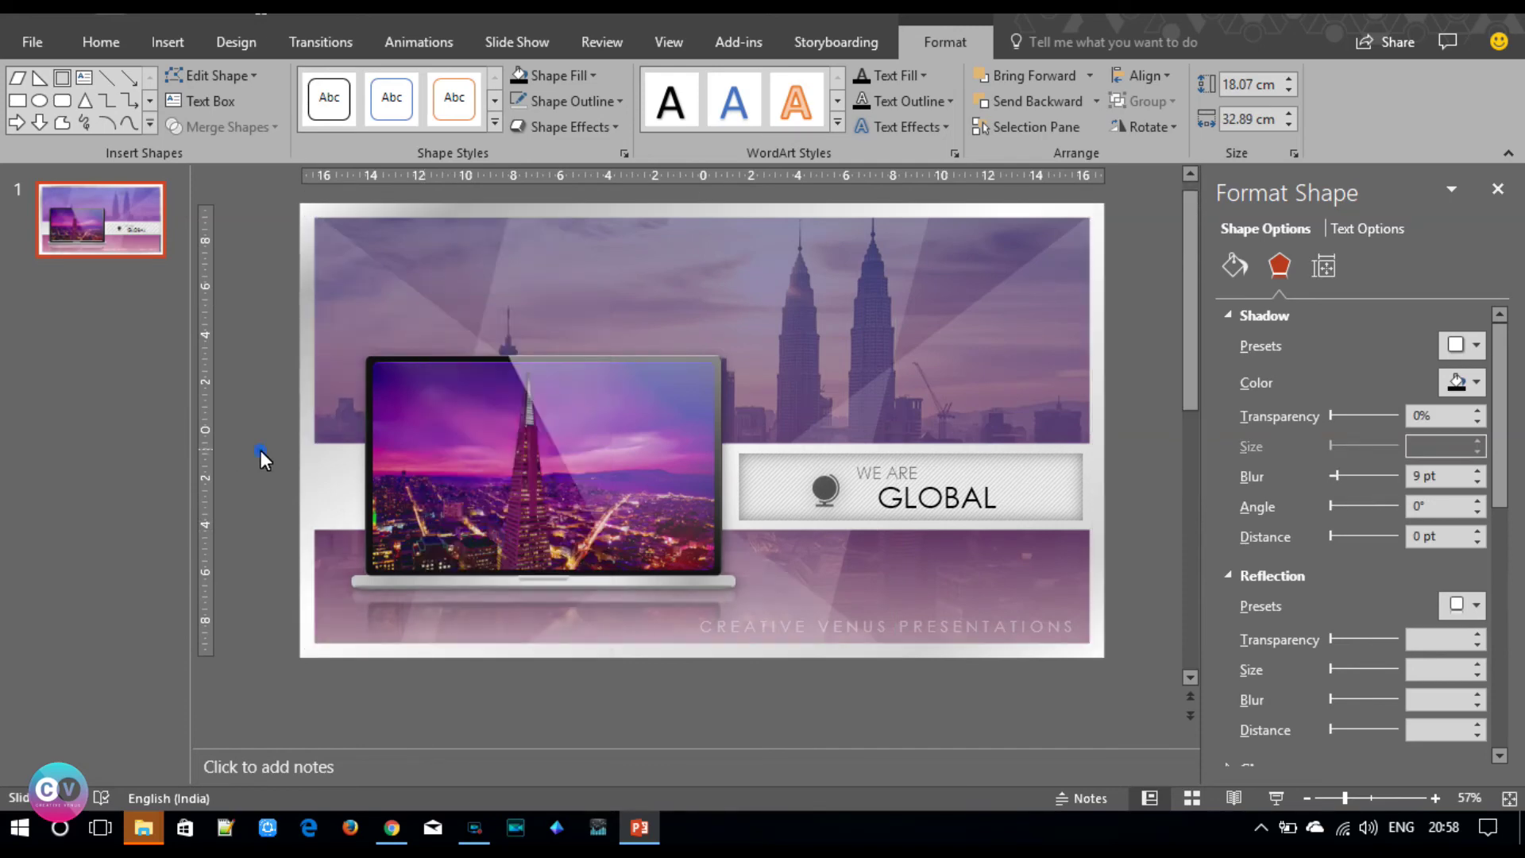
- Give the full-slide frame shape a dark fill at about 86% transparency
{"action": "left_click", "coordinate": [368, 294]}
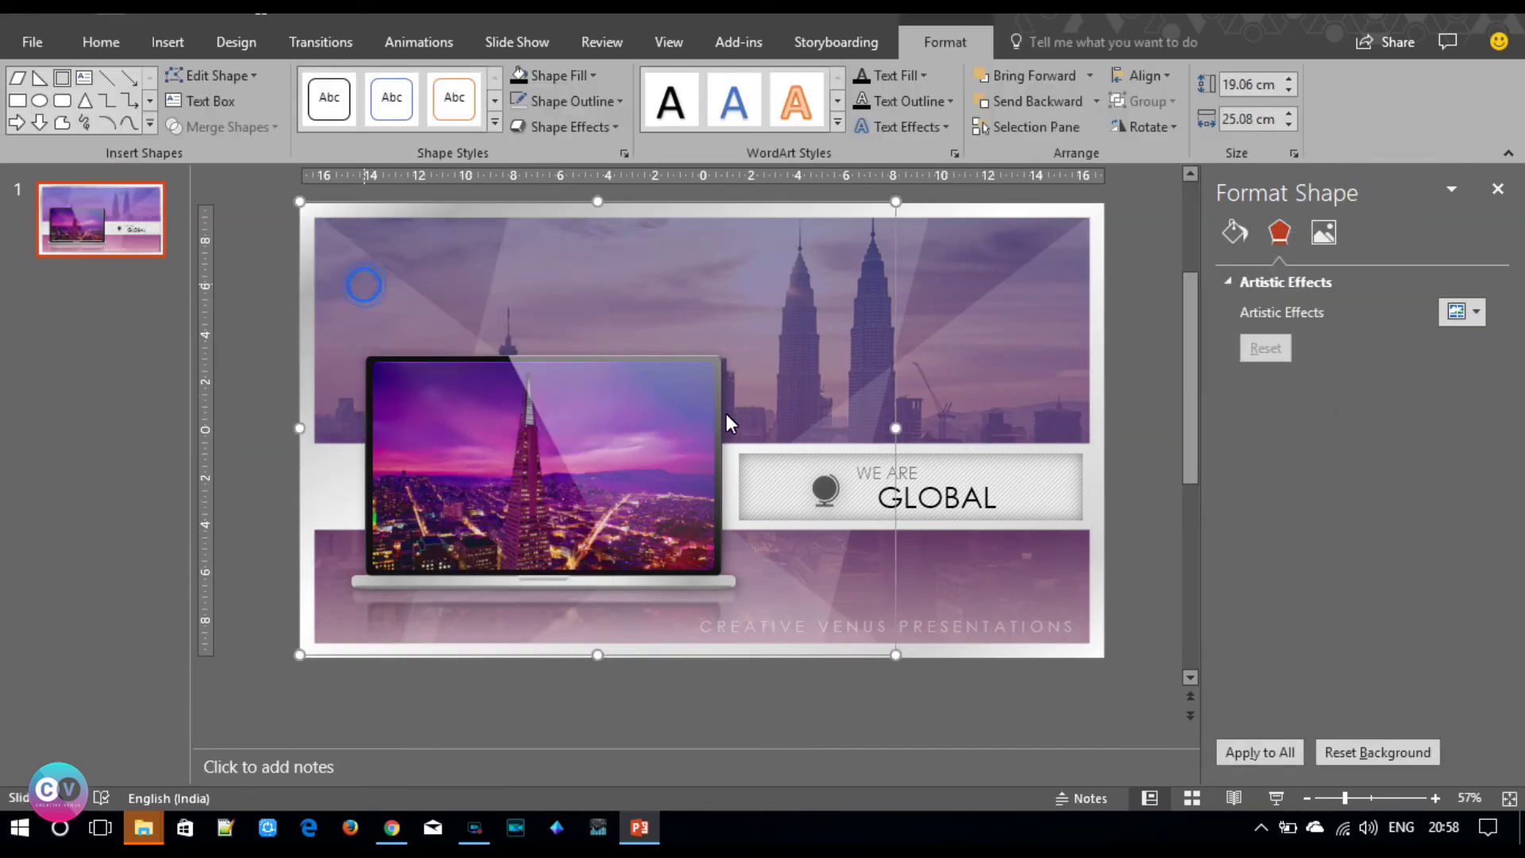
{"action": "left_click", "coordinate": [1102, 431]}
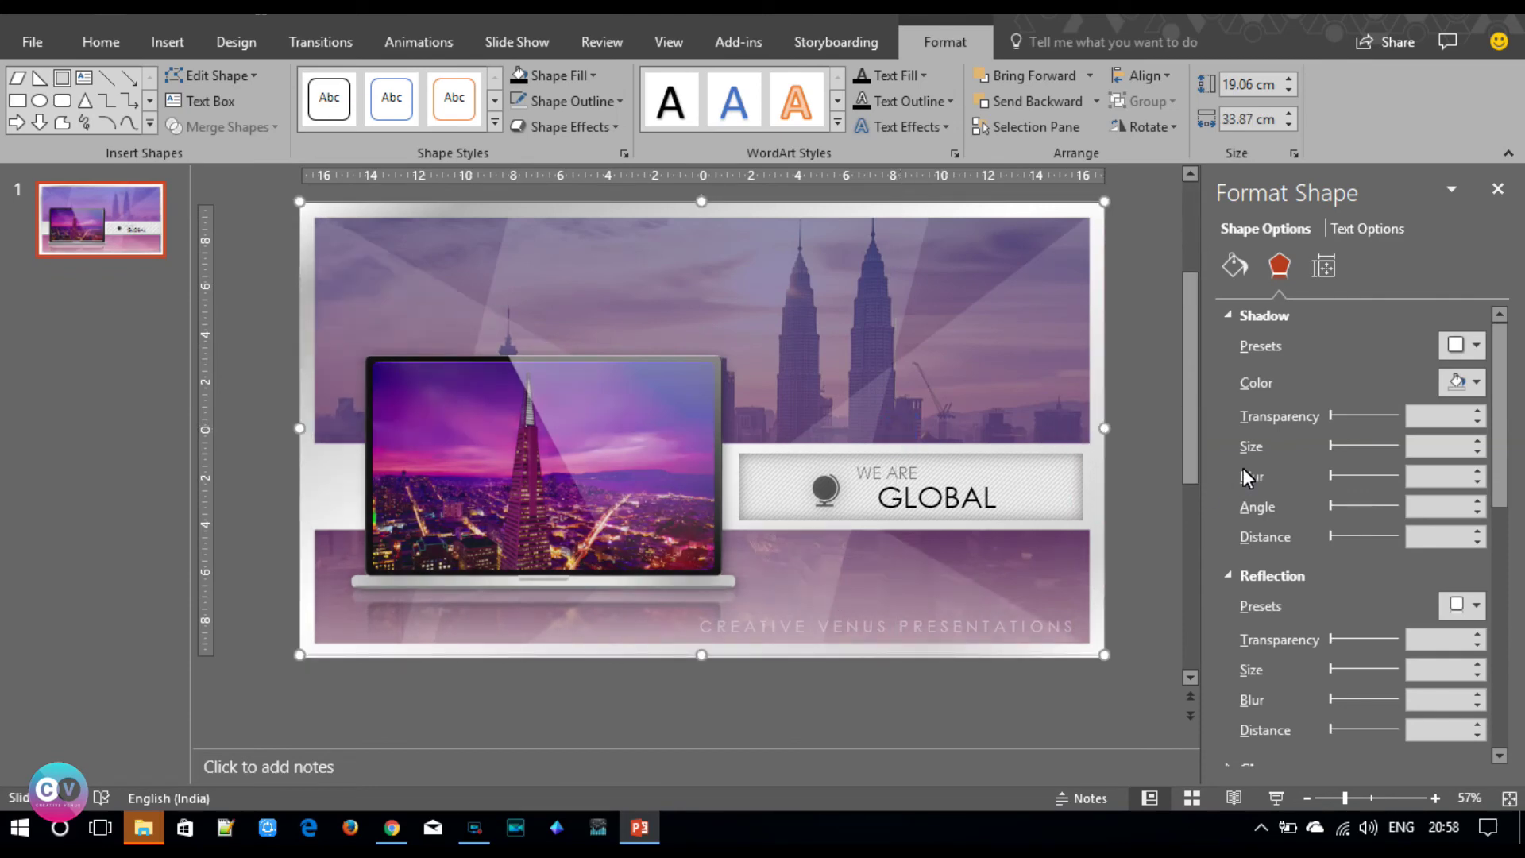
{"action": "left_click", "coordinate": [1234, 266]}
{"action": "left_click_drag", "start_coordinate": [1398, 545], "coordinate": [1389, 546]}
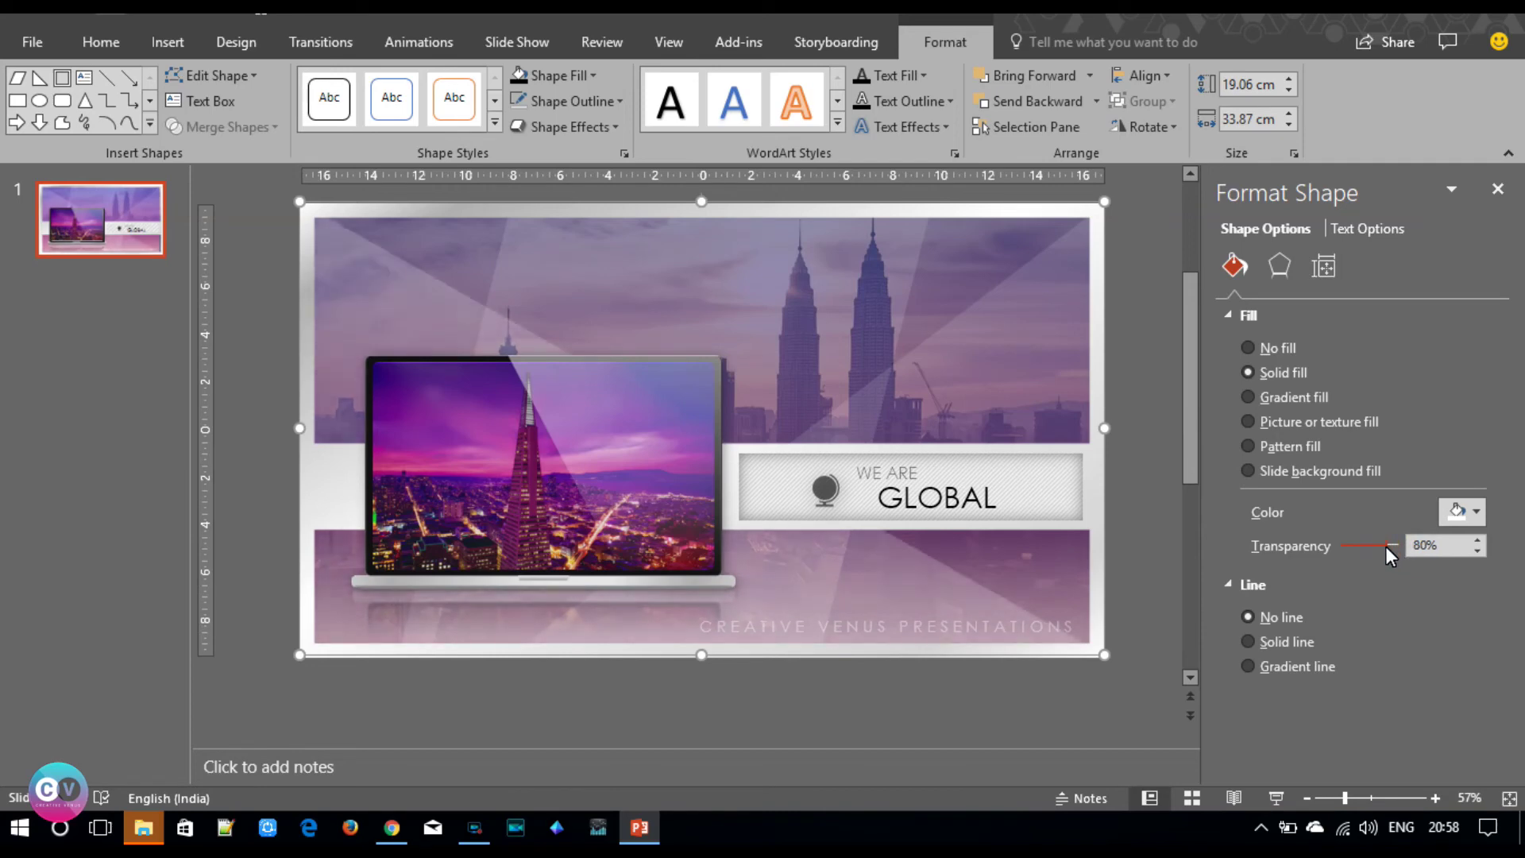
{"action": "left_click_drag", "start_coordinate": [1389, 547], "coordinate": [1395, 545]}
{"action": "left_click", "coordinate": [1470, 513]}
{"action": "left_click", "coordinate": [1361, 561]}
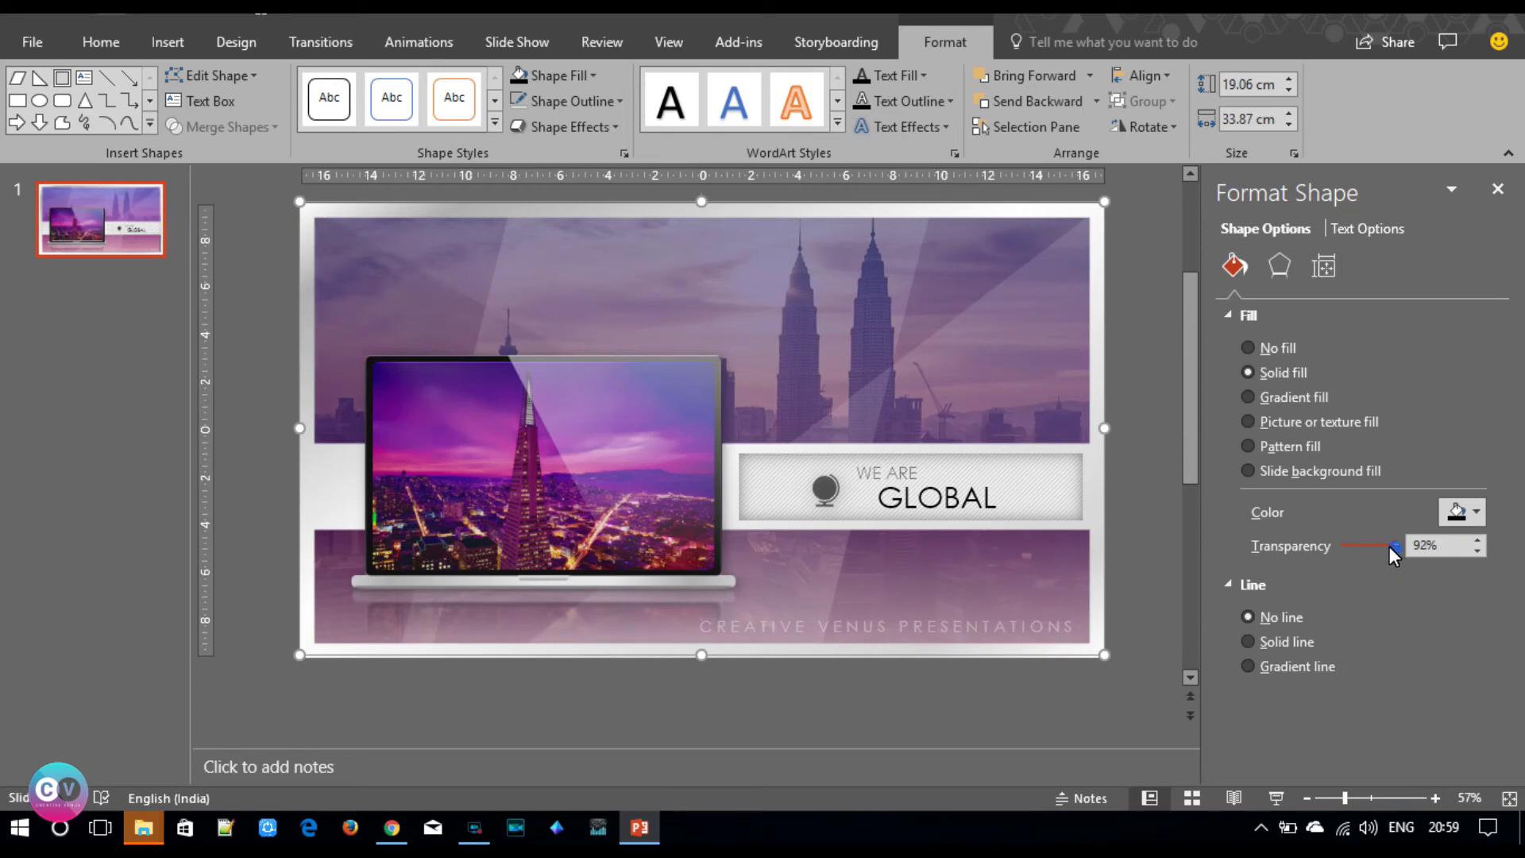
{"action": "left_click_drag", "start_coordinate": [1389, 546], "coordinate": [1386, 545]}
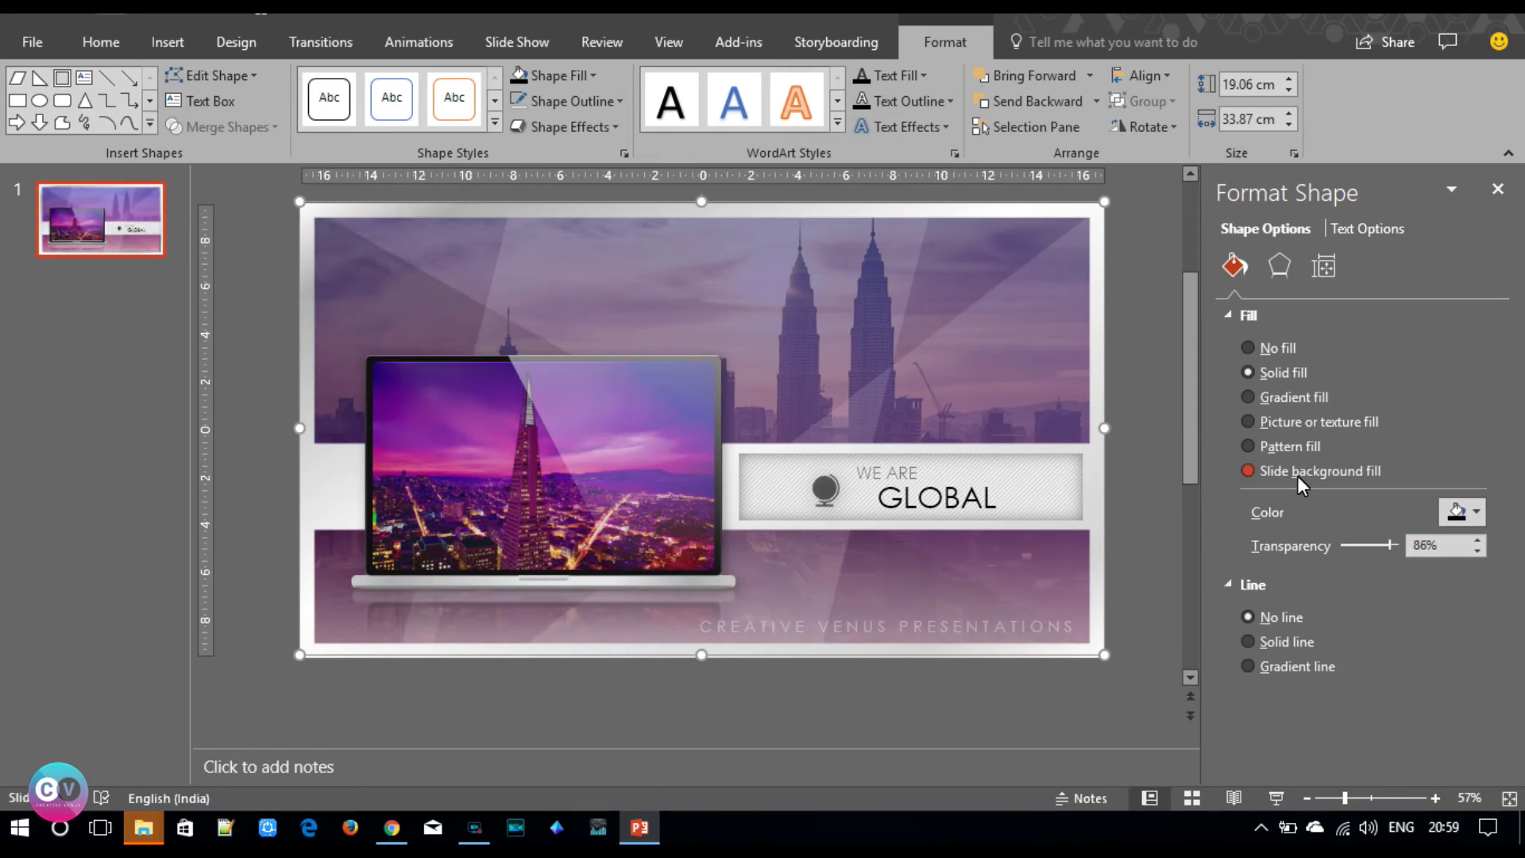
{"action": "left_click", "coordinate": [1161, 448]}
- Reposition the larger translucent shape behind the laptop and select the background overlay
{"action": "left_click", "coordinate": [917, 389]}
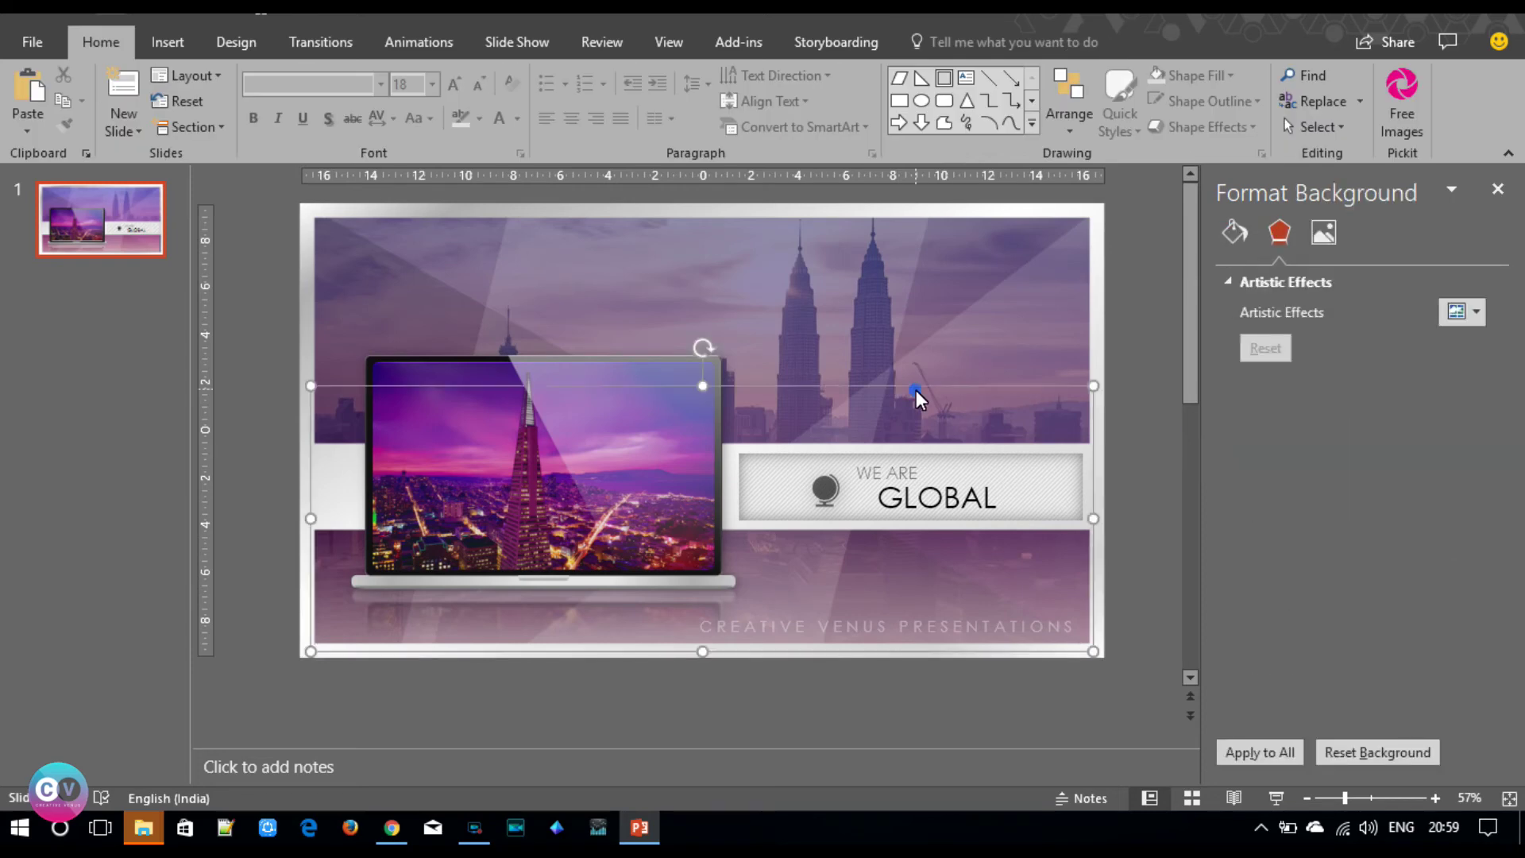
{"action": "left_click", "coordinate": [951, 336]}
{"action": "left_click_drag", "start_coordinate": [508, 427], "coordinate": [641, 444]}
{"action": "left_click", "coordinate": [479, 621]}
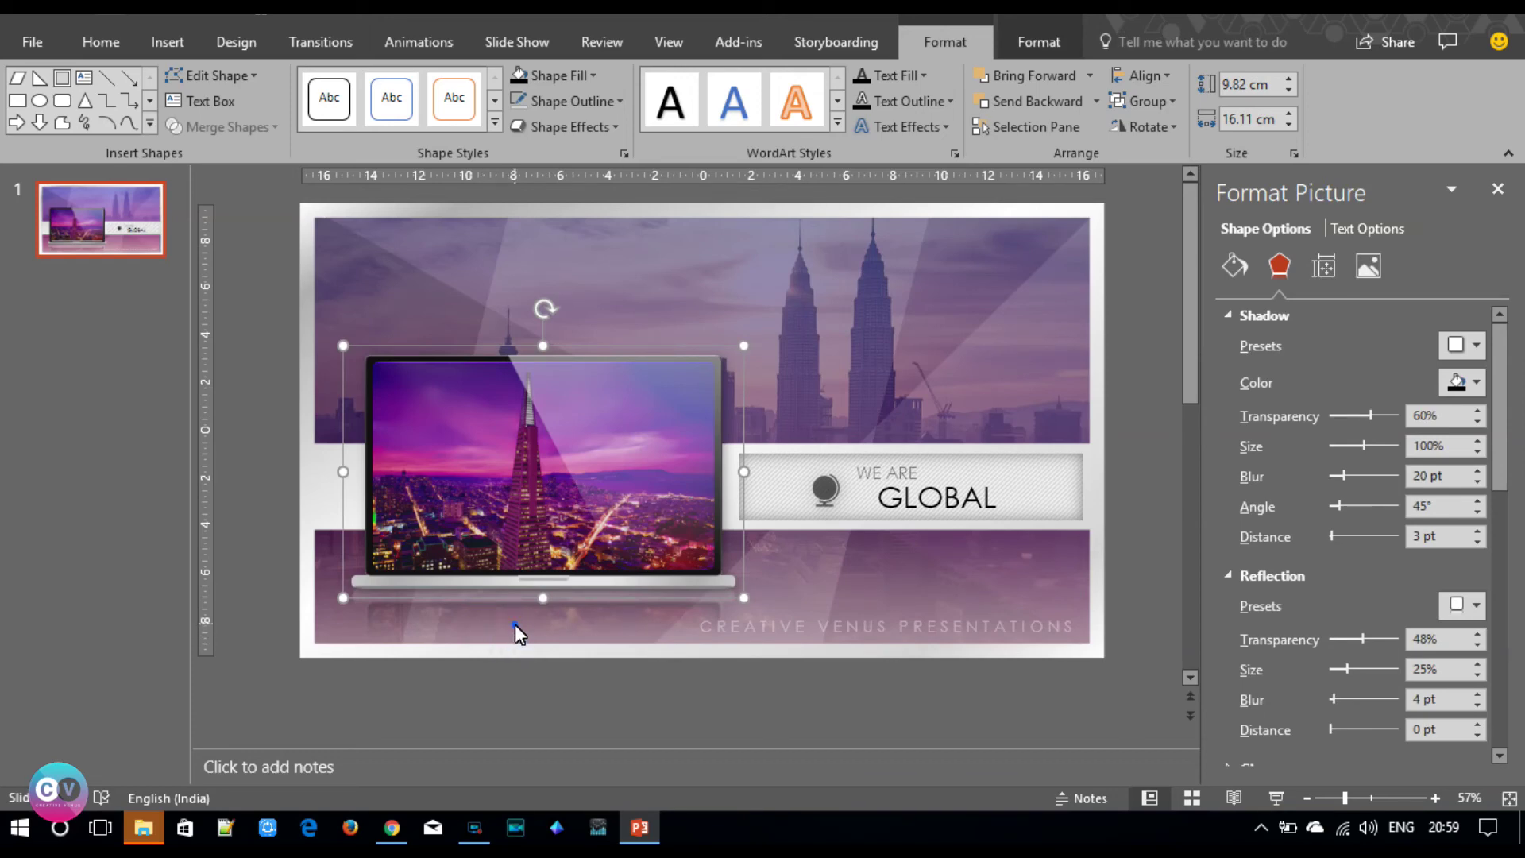
{"action": "left_click", "coordinate": [890, 408]}
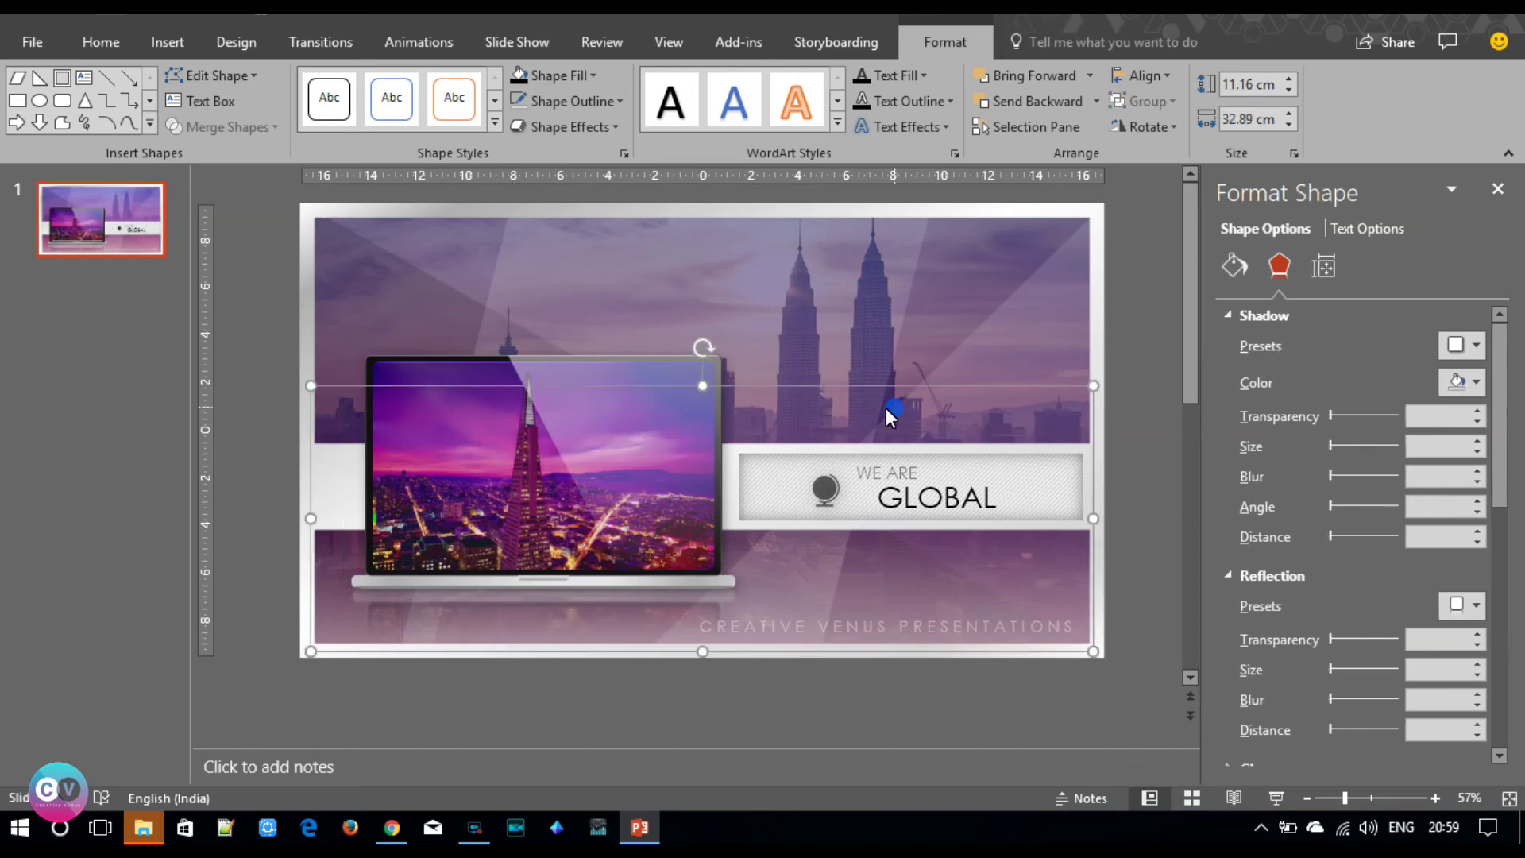
- Move the overlay's middle gradient stop to 78%
{"action": "left_click", "coordinate": [1235, 269]}
{"action": "mouse_move", "coordinate": [1344, 669]}
{"action": "left_mouse_down"}
{"action": "mouse_move", "coordinate": [1294, 668]}
{"action": "mouse_move", "coordinate": [1375, 679]}
{"action": "mouse_move", "coordinate": [1352, 679]}
{"action": "left_mouse_up"}
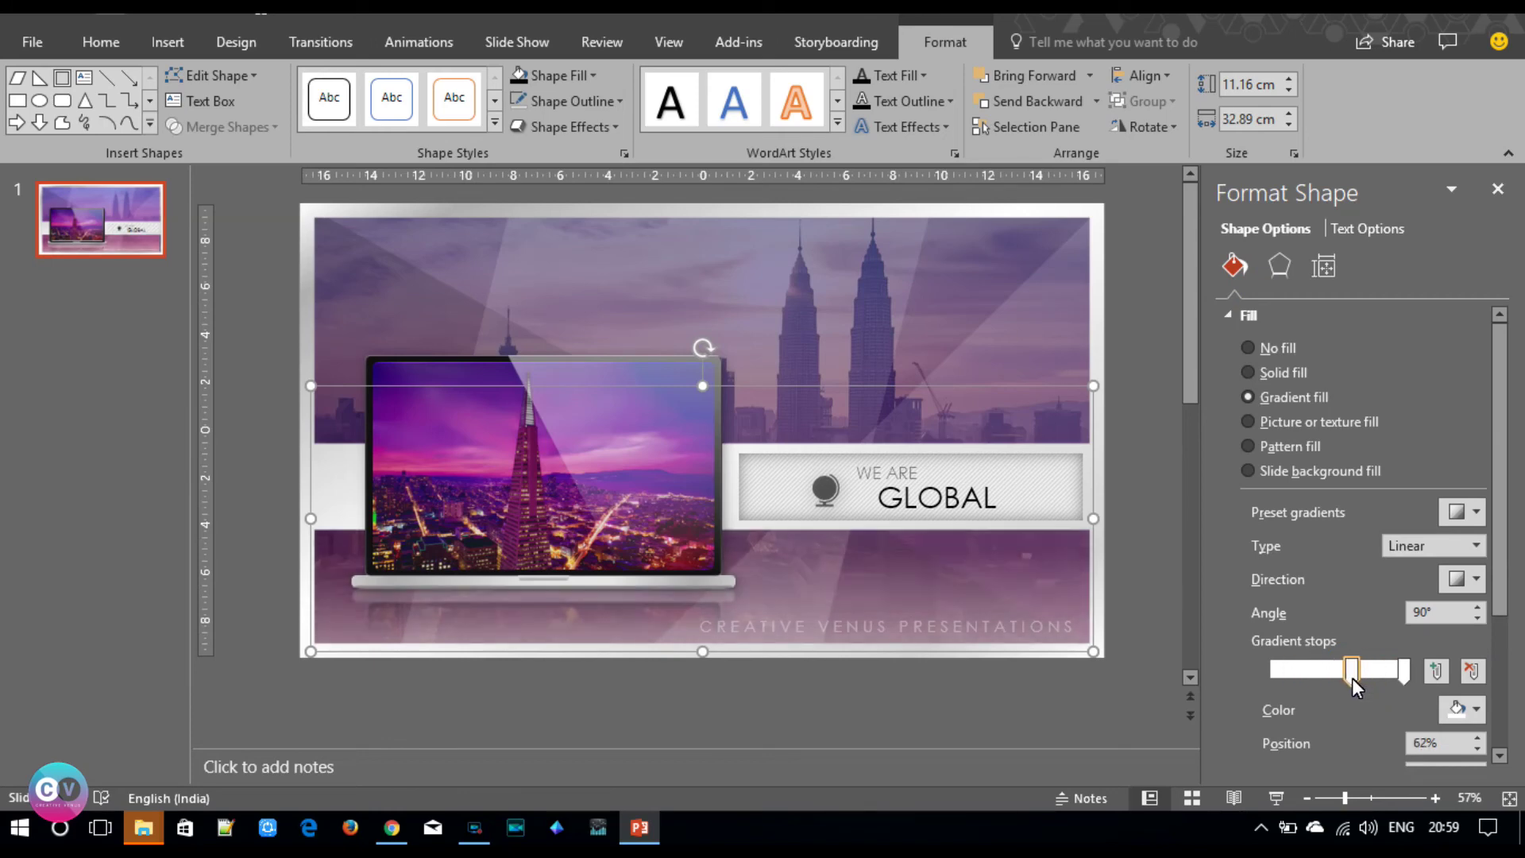
{"action": "left_click", "coordinate": [1166, 570]}
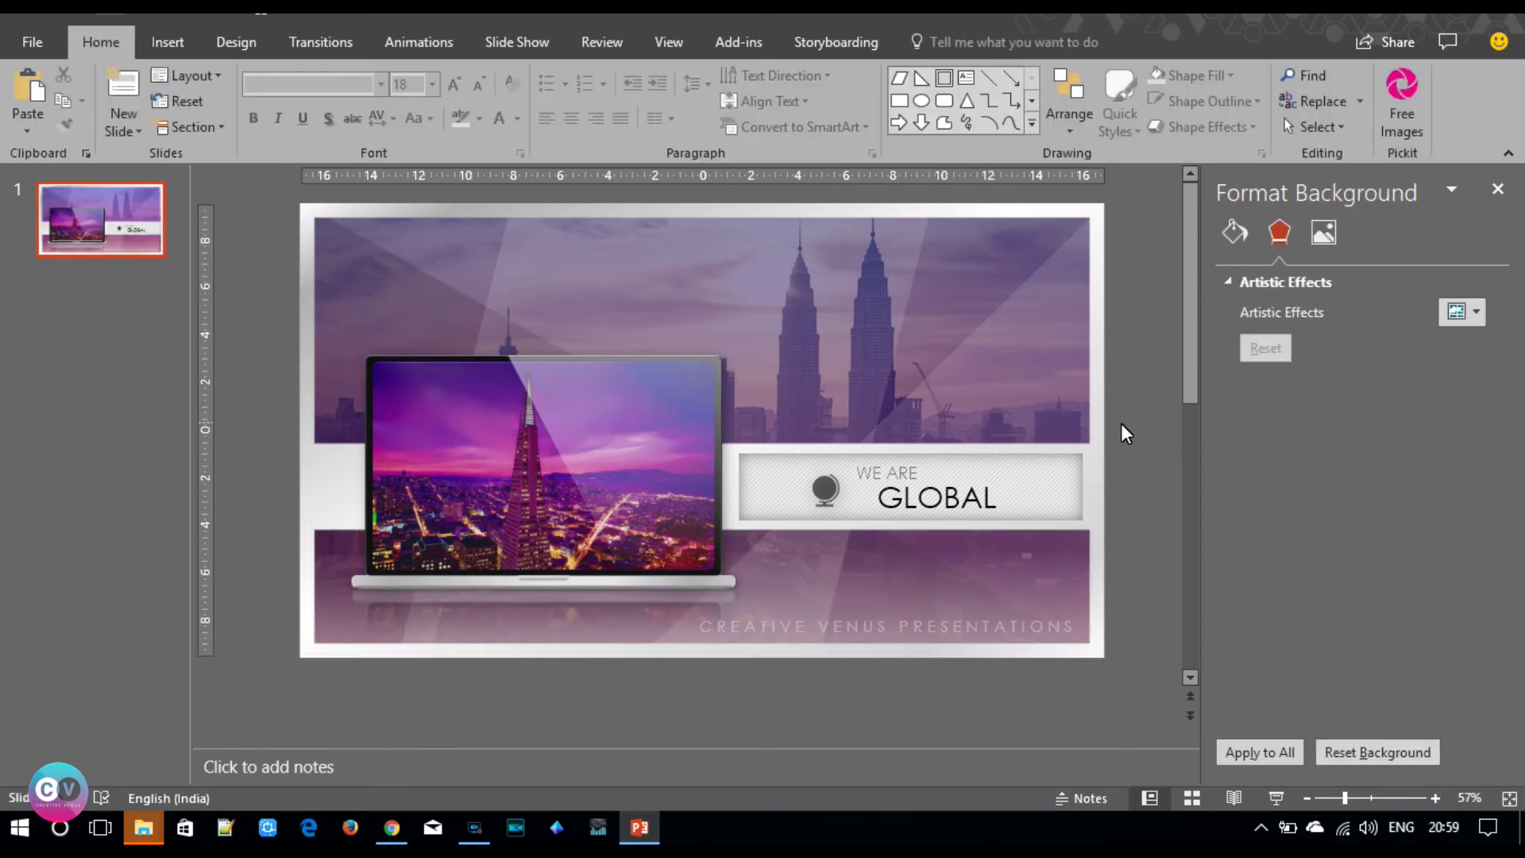
- Make the gradient's left stop dark navy and partly transparent, then save
{"action": "left_click", "coordinate": [959, 283]}
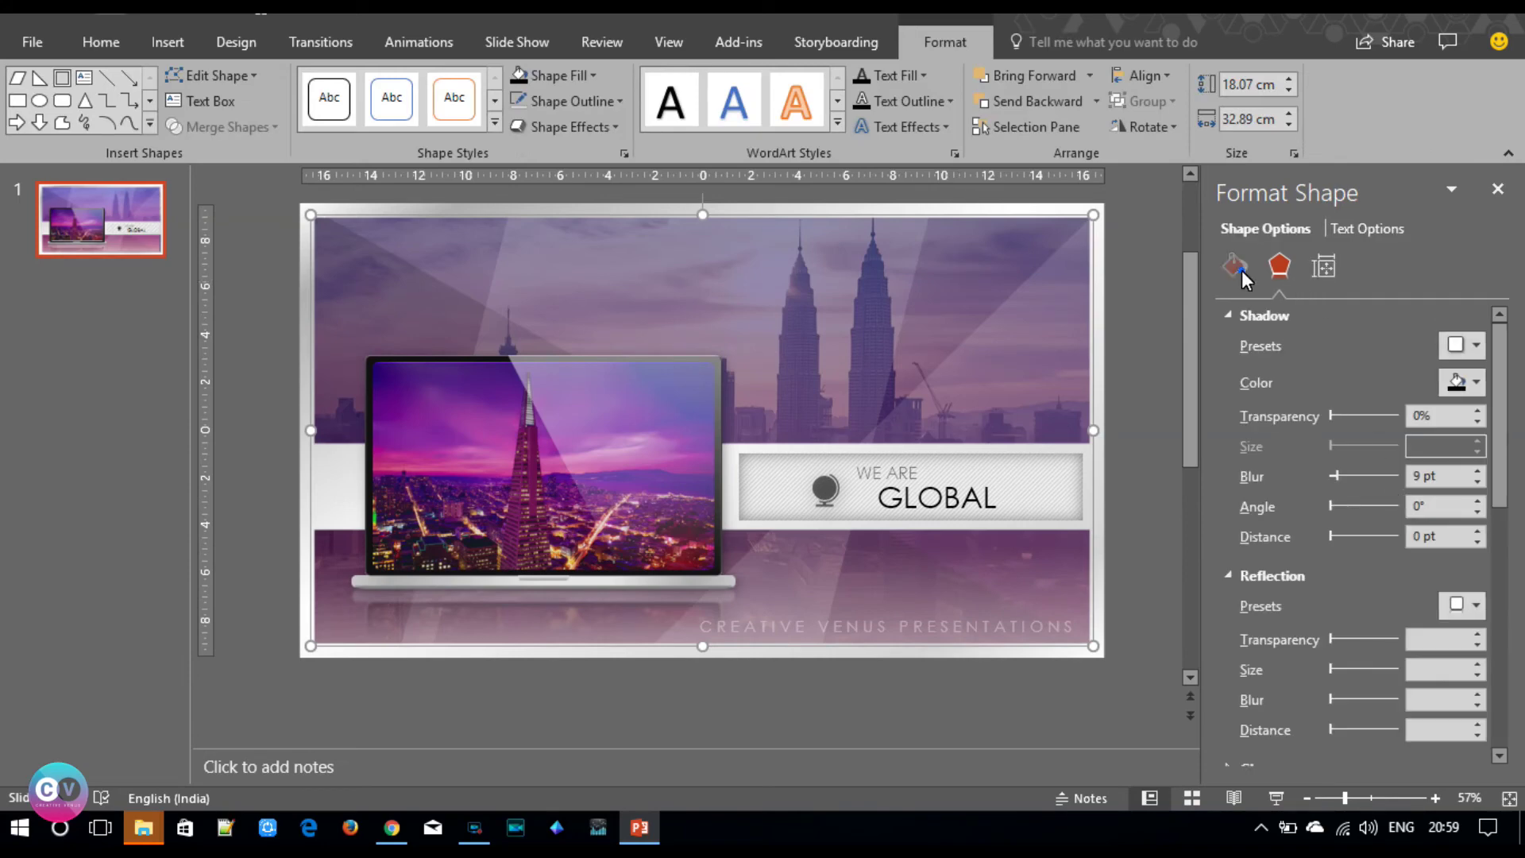
{"action": "left_click", "coordinate": [1237, 267]}
{"action": "left_click", "coordinate": [1277, 684]}
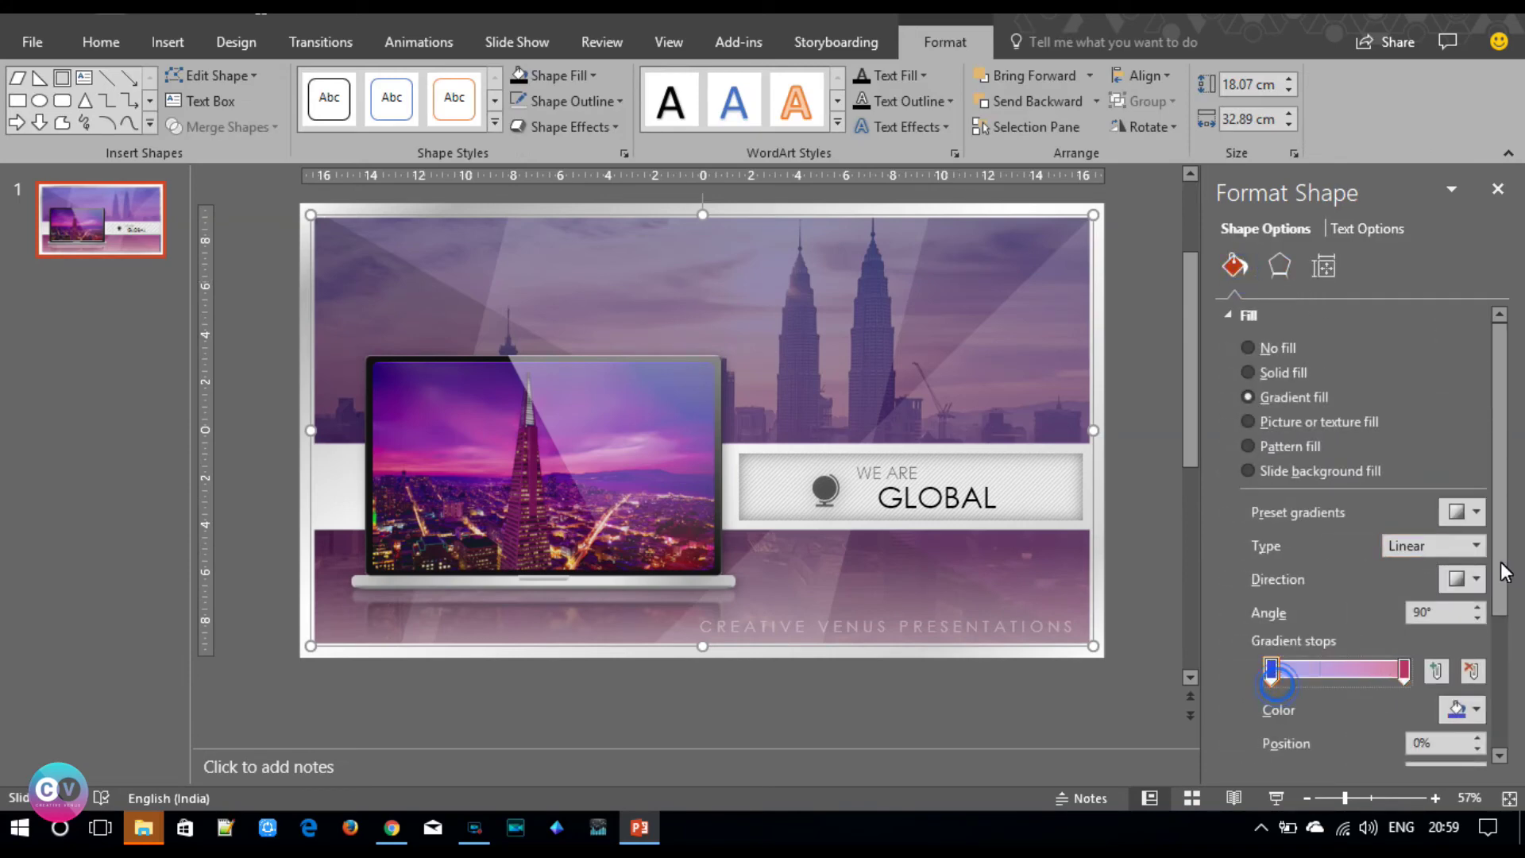
{"action": "left_click_drag", "start_coordinate": [1500, 561], "coordinate": [1500, 683]}
{"action": "left_click_drag", "start_coordinate": [1378, 585], "coordinate": [1373, 583]}
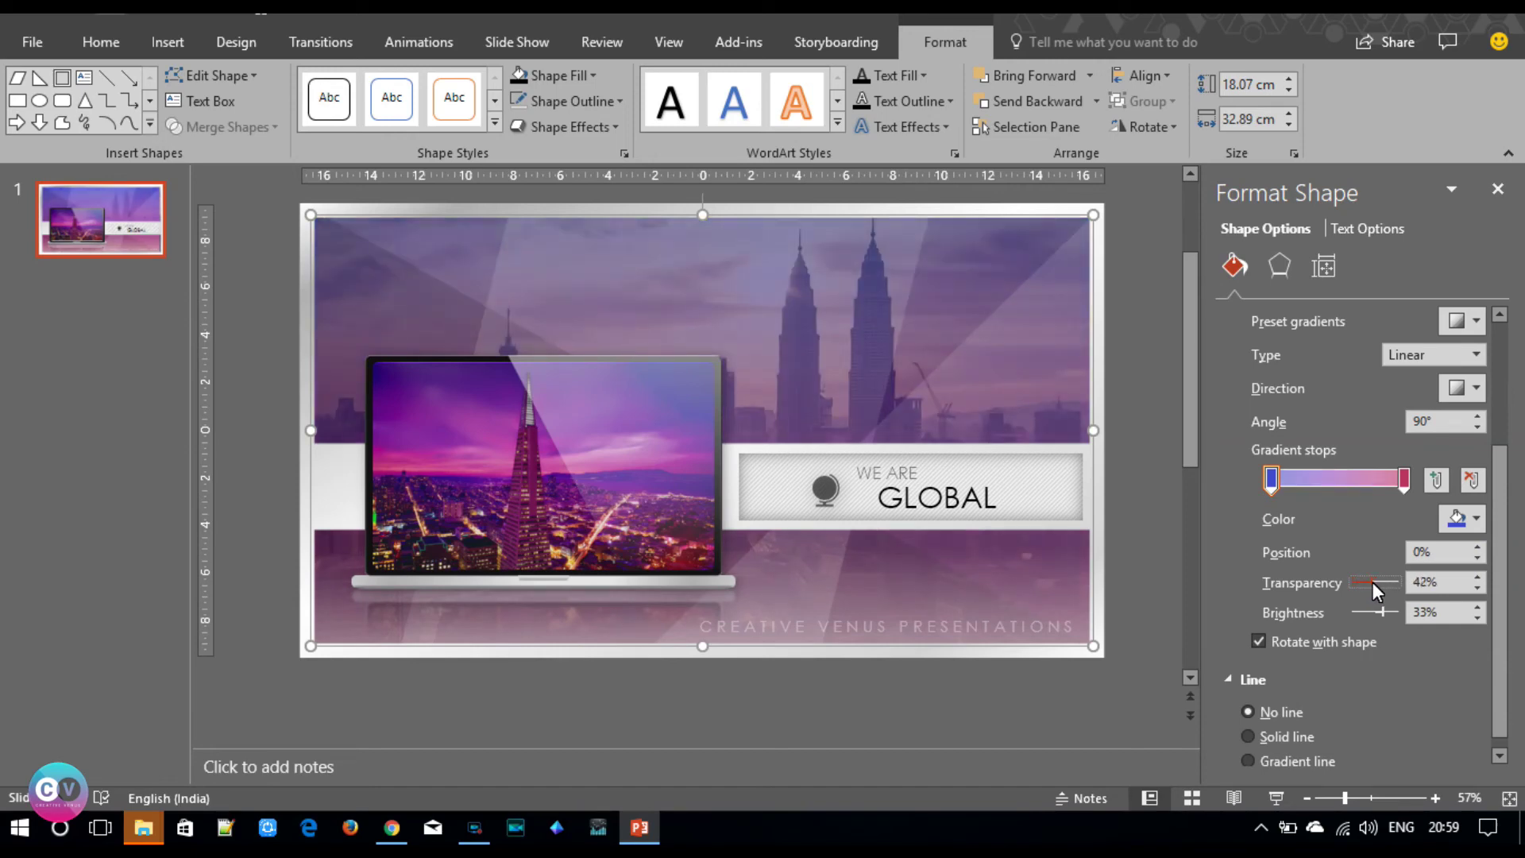
{"action": "left_click", "coordinate": [1461, 518]}
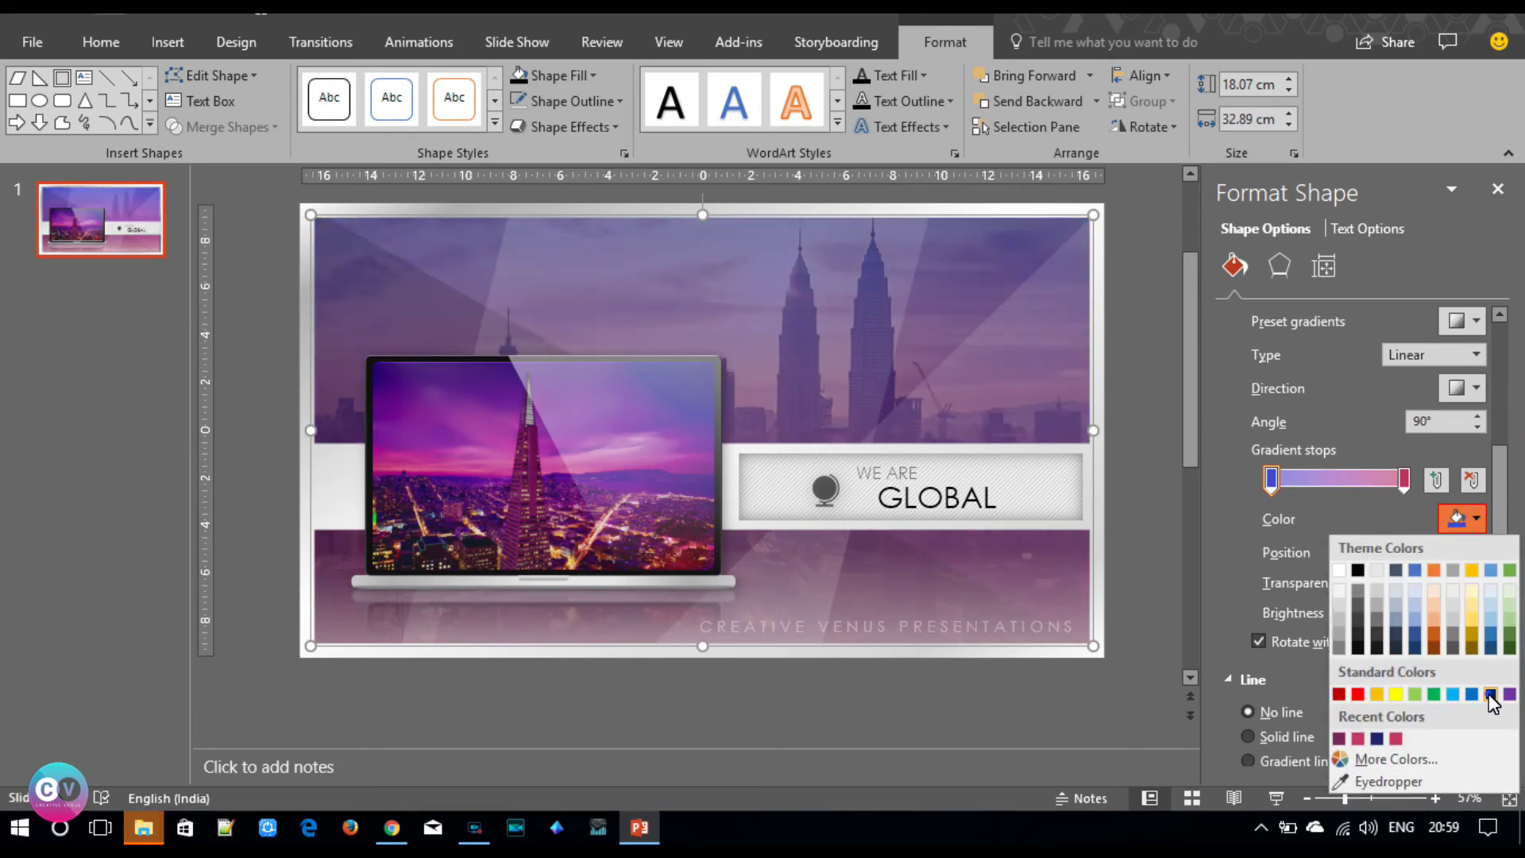
{"action": "left_click", "coordinate": [1490, 693]}
{"action": "left_click_drag", "start_coordinate": [1353, 583], "coordinate": [1370, 582]}
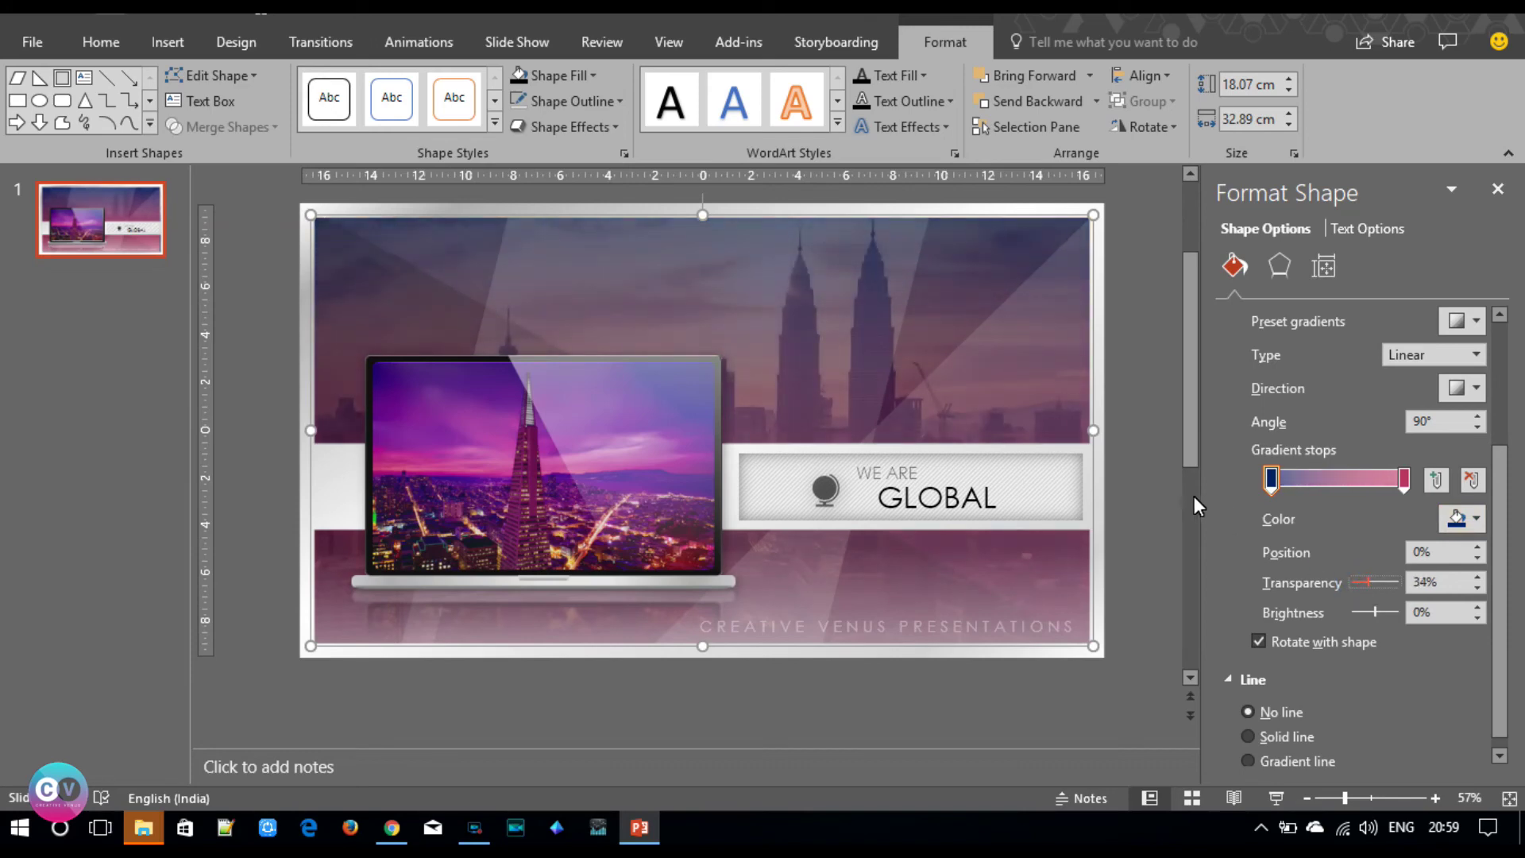
{"action": "left_click", "coordinate": [1161, 491]}
{"action": "key", "text": "ctrl+s"}
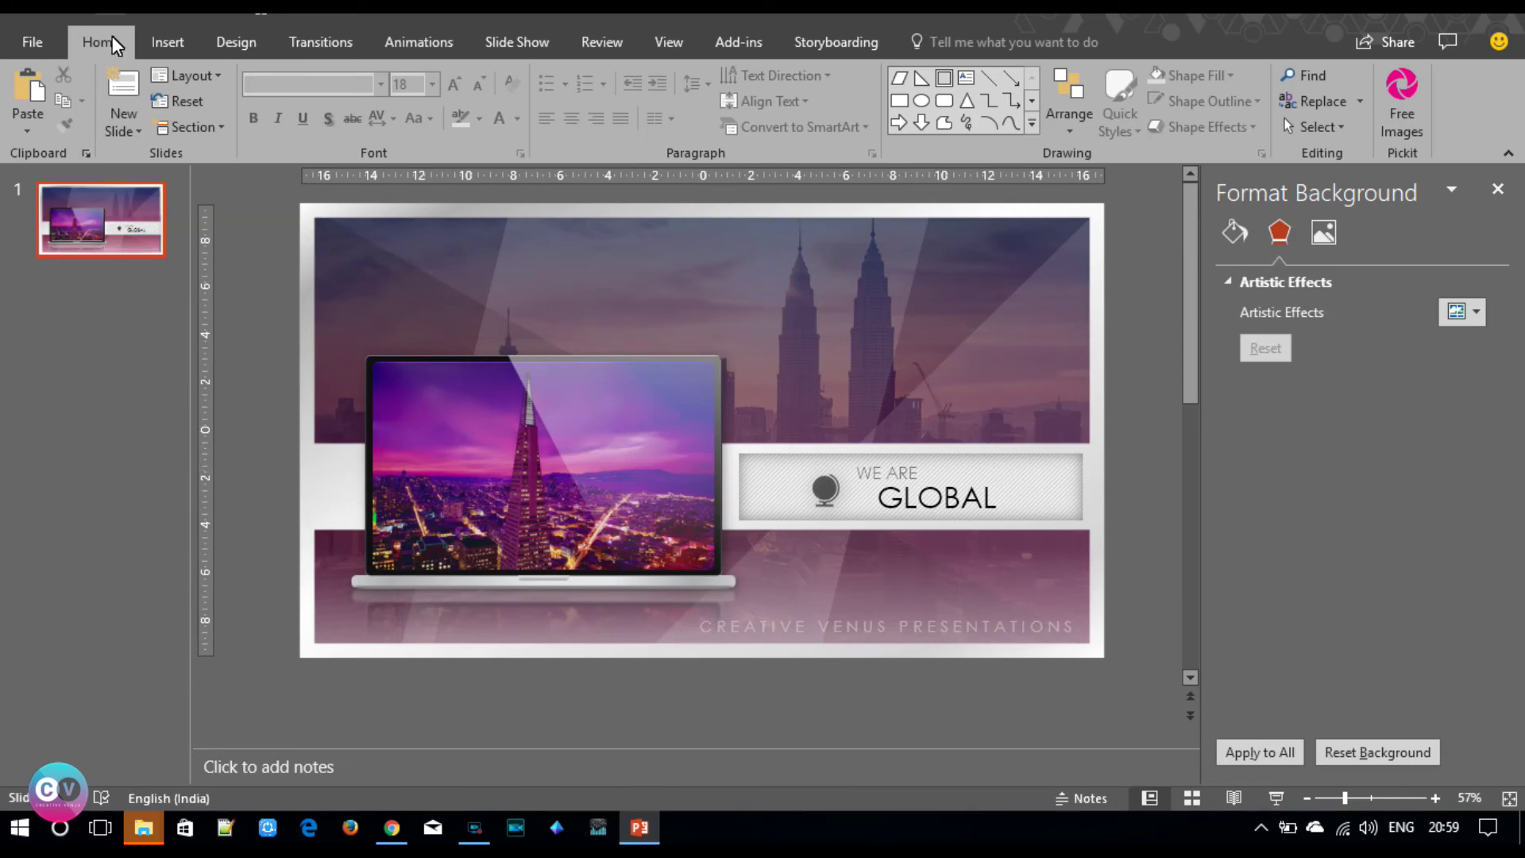
- Add a text box at the slide's top-left with the company name text
{"action": "left_click", "coordinate": [146, 45]}
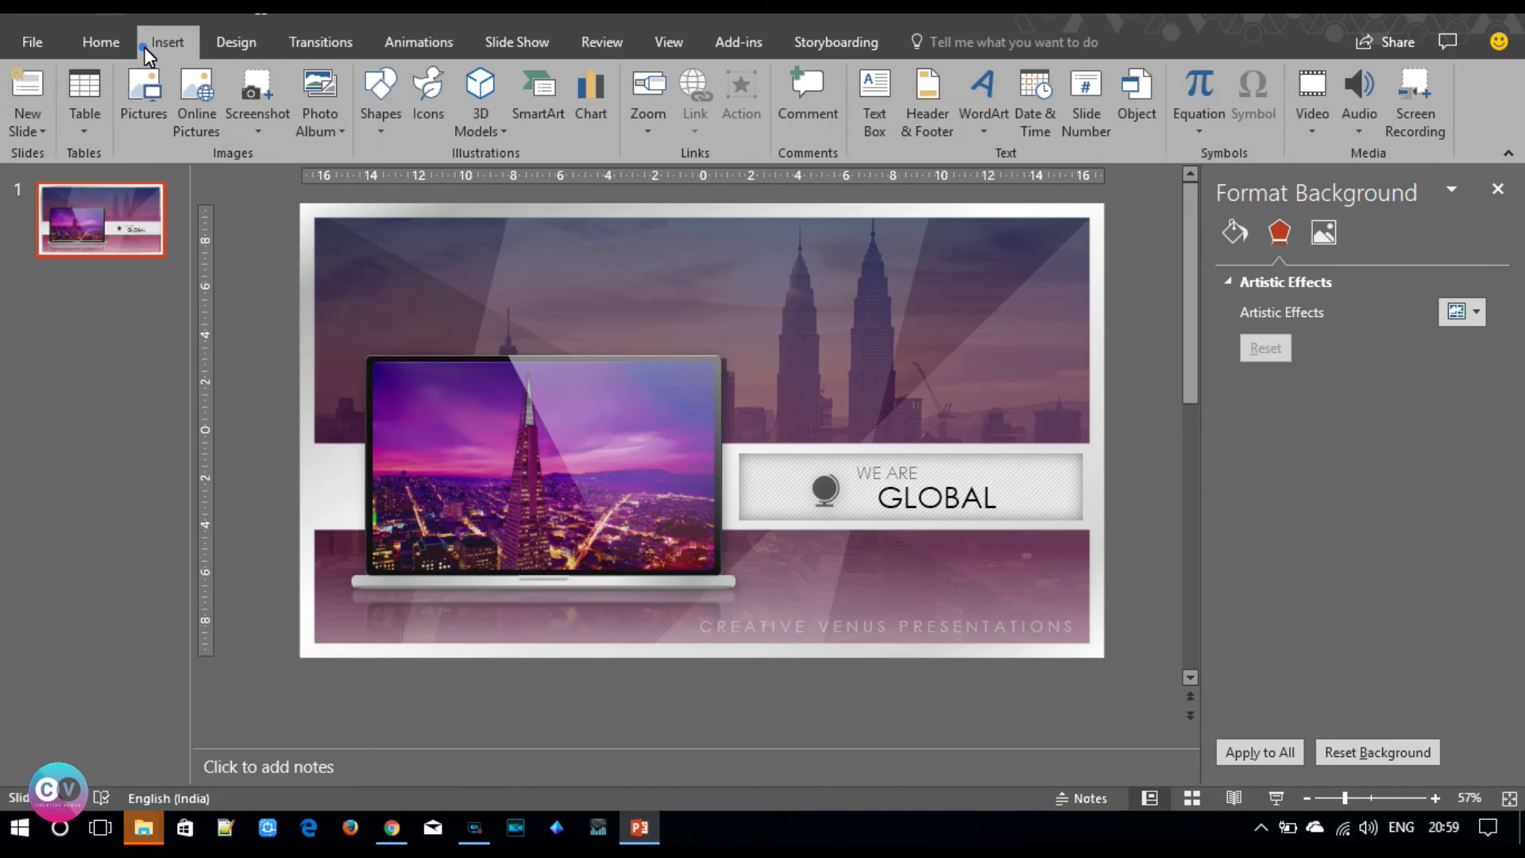
{"action": "left_click", "coordinate": [884, 123]}
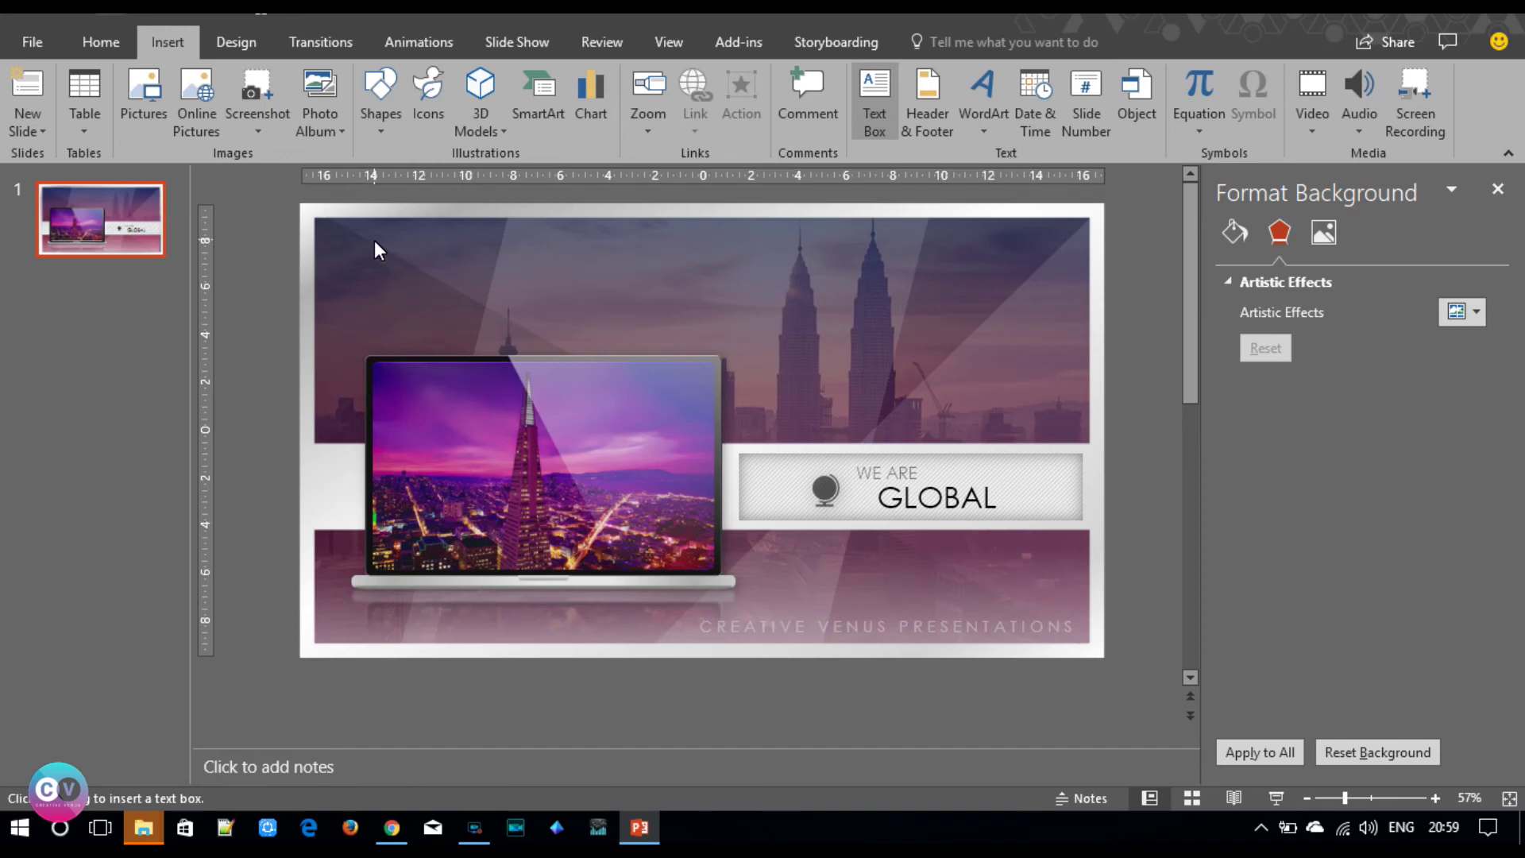
{"action": "left_click_drag", "start_coordinate": [366, 239], "coordinate": [714, 319]}
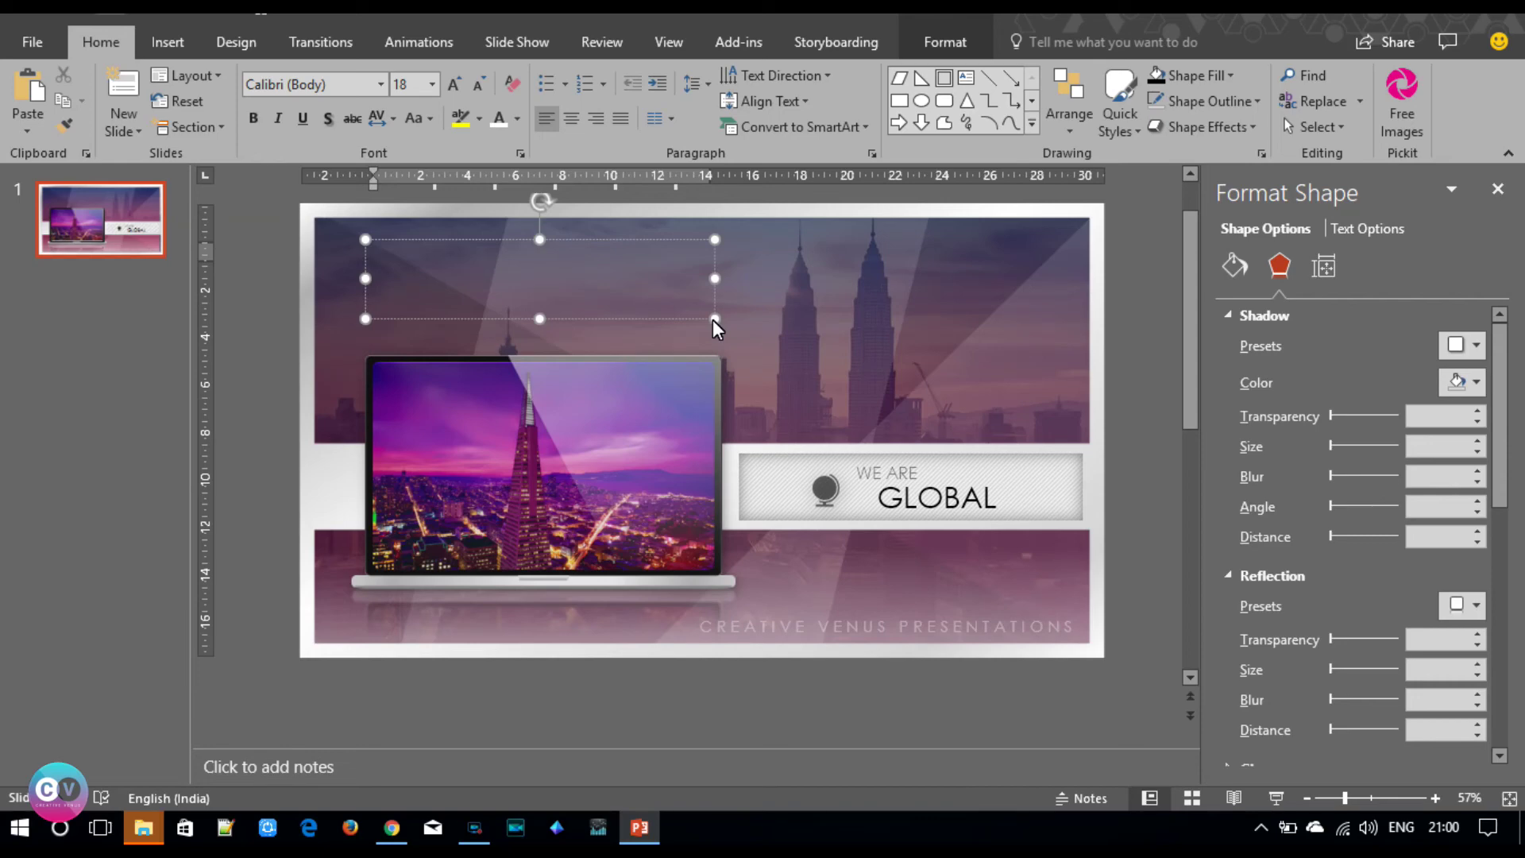
{"action": "type", "text": "coy name"}
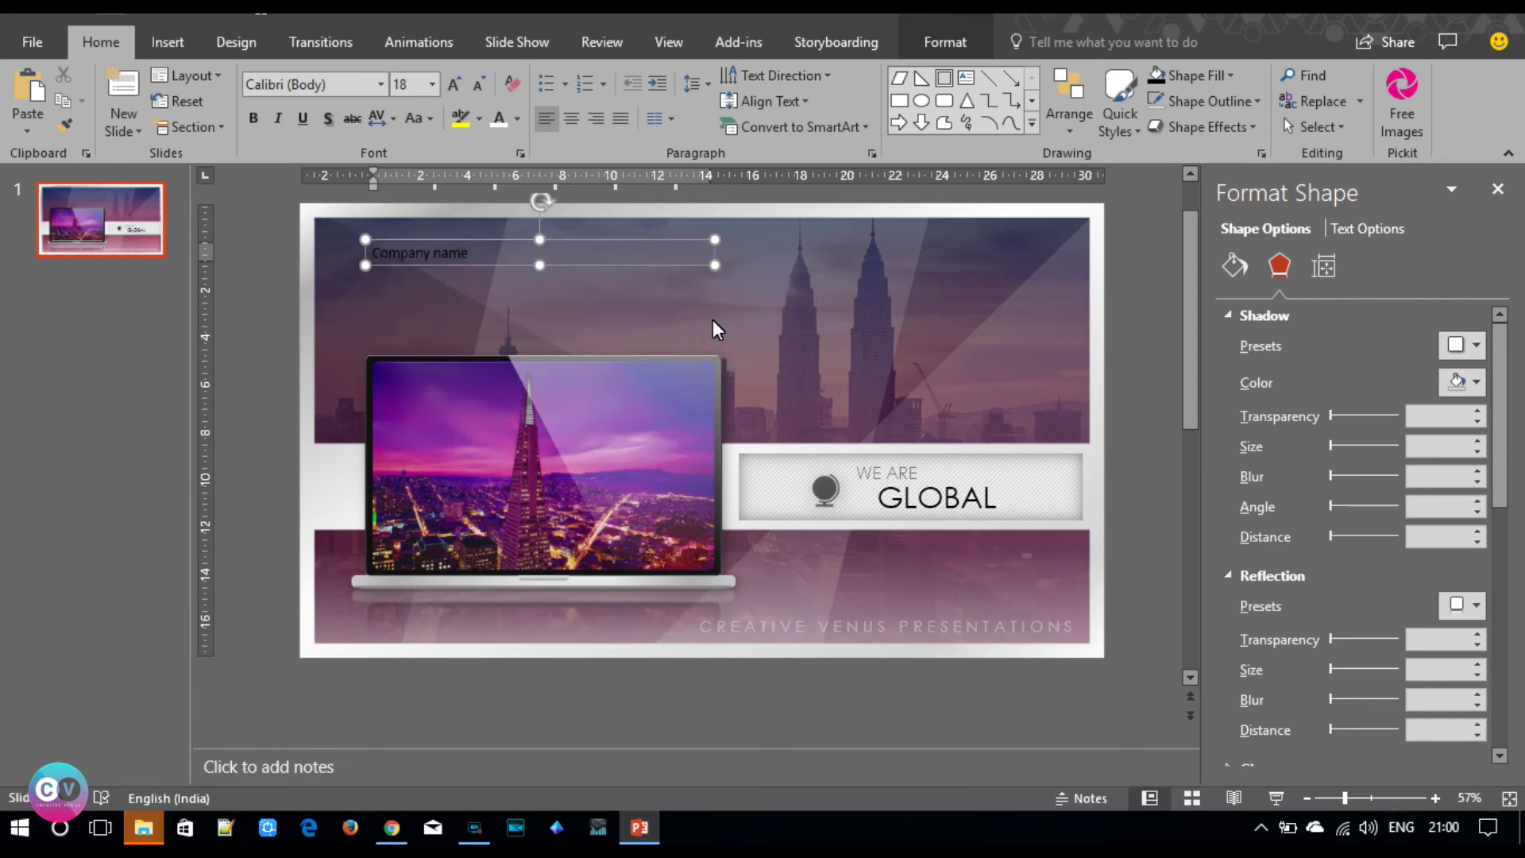
{"action": "key", "text": "ctrl+a"}
- Set the heading to Century Gothic 28 pt, UPPERCASE, with Very Loose spacing
{"action": "left_click", "coordinate": [320, 82]}
{"action": "type", "text": "Cen"}
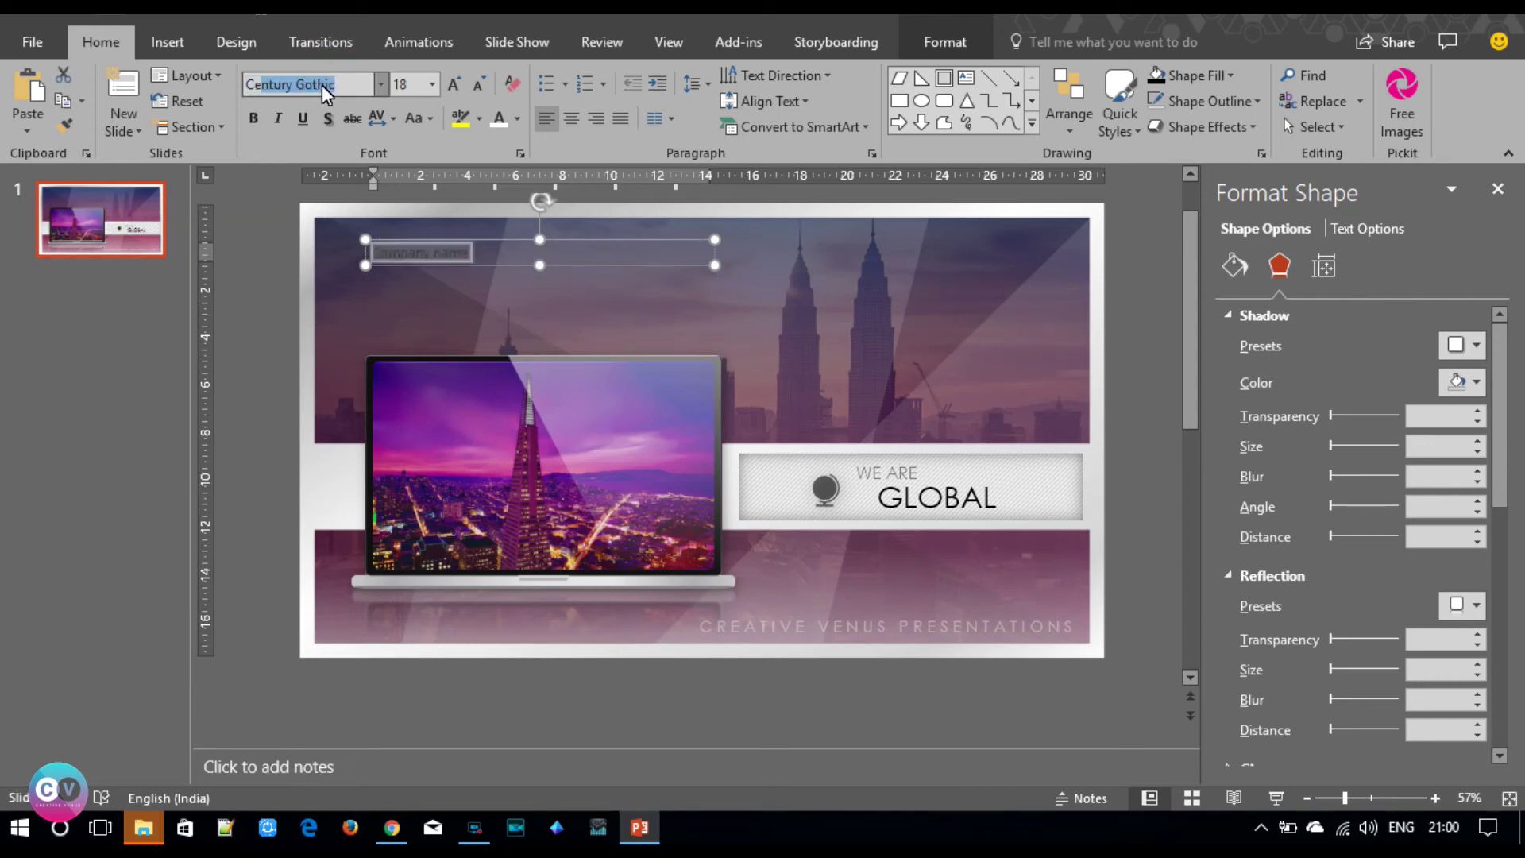
{"action": "key", "text": "Return"}
{"action": "left_click", "coordinate": [454, 84]}
{"action": "left_click", "coordinate": [454, 85]}
{"action": "left_click", "coordinate": [455, 84]}
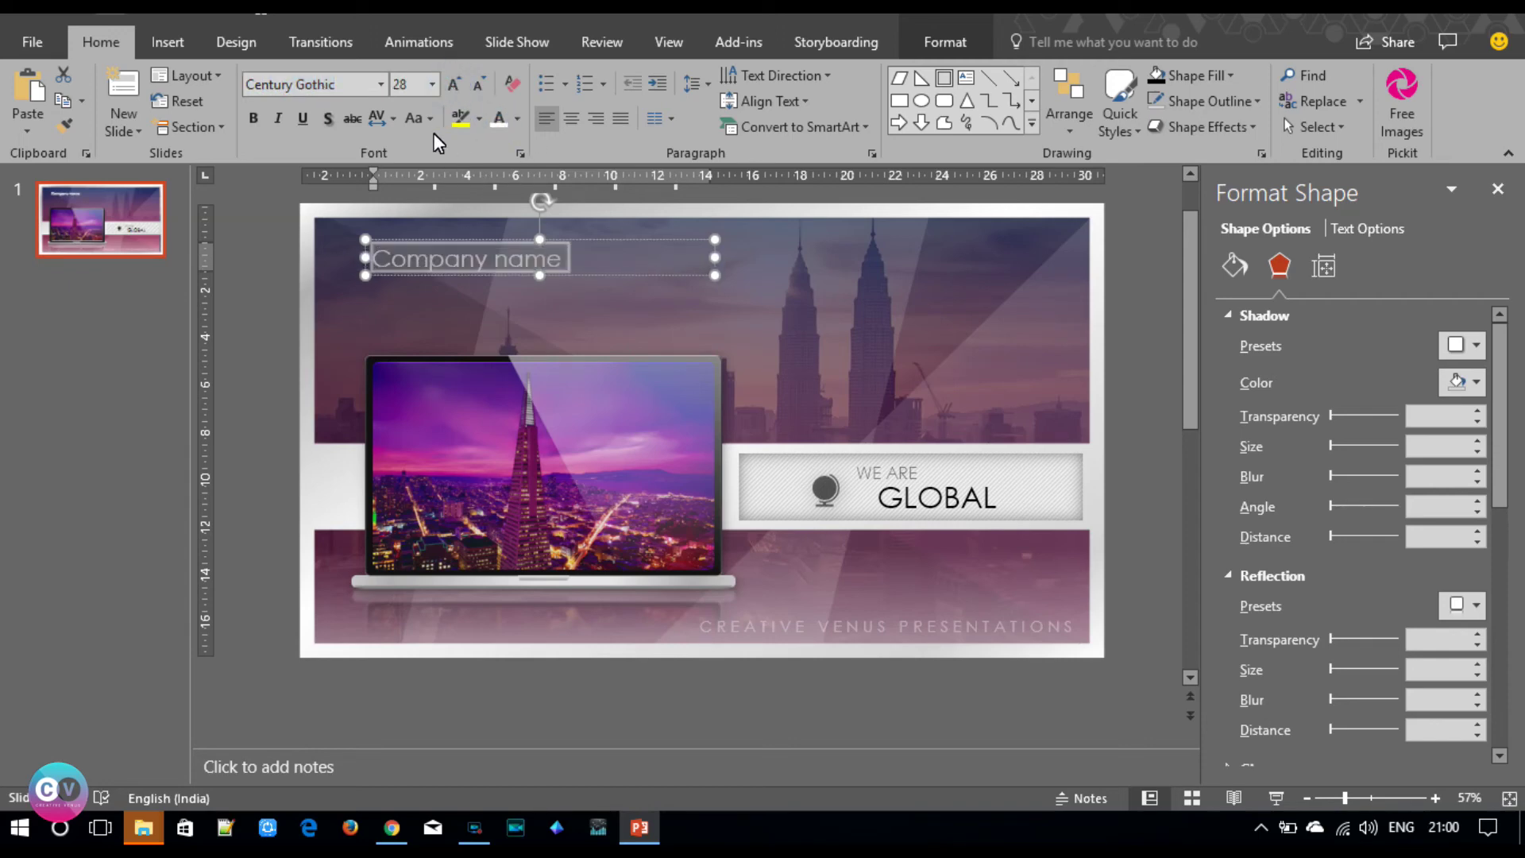
{"action": "left_click", "coordinate": [417, 117]}
{"action": "left_click", "coordinate": [445, 198]}
{"action": "left_click", "coordinate": [389, 120]}
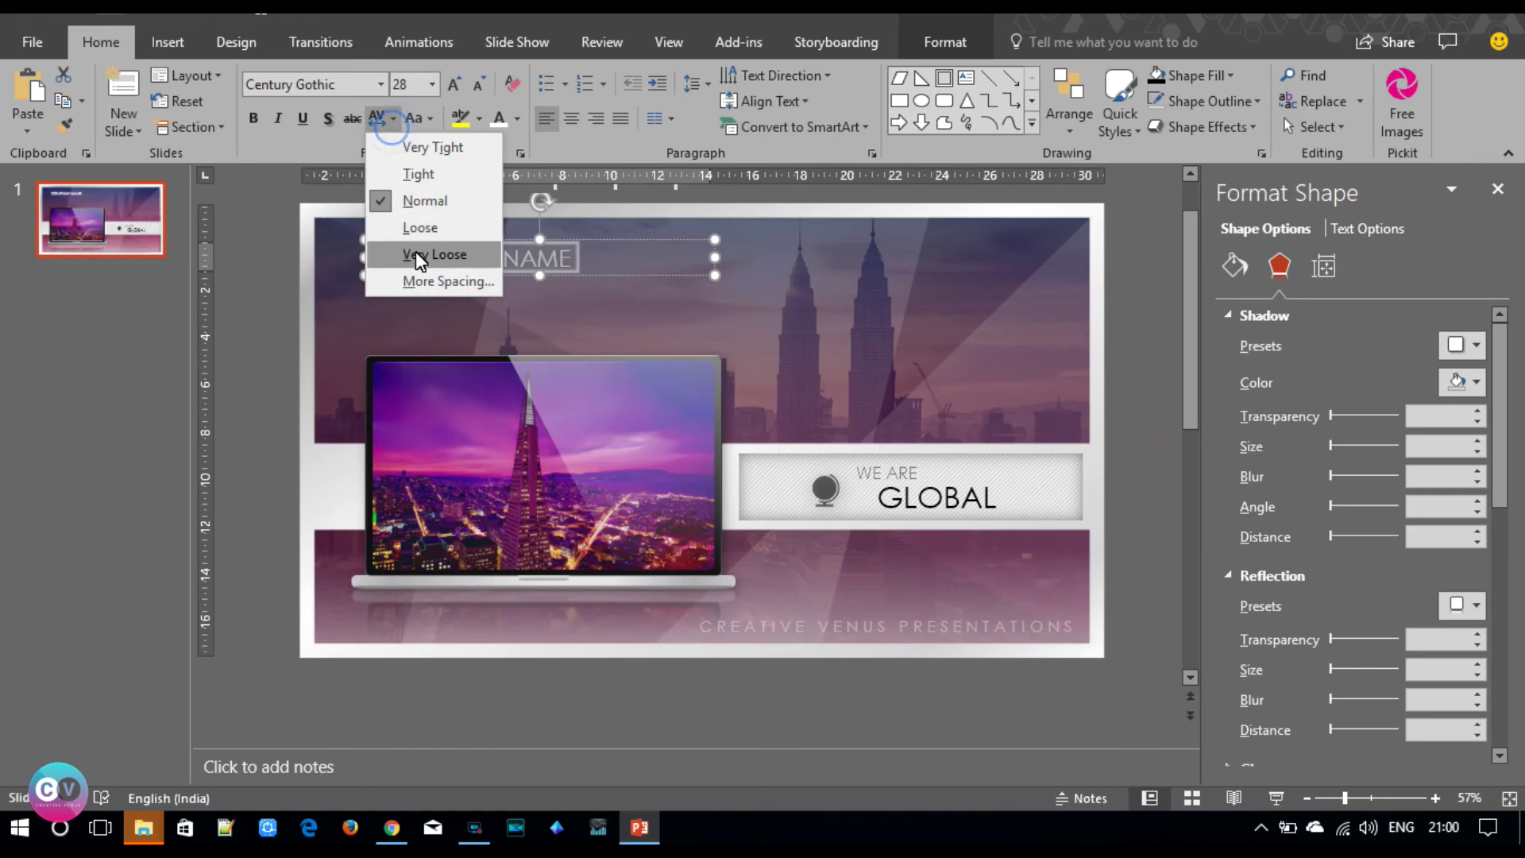
{"action": "left_click", "coordinate": [428, 254]}
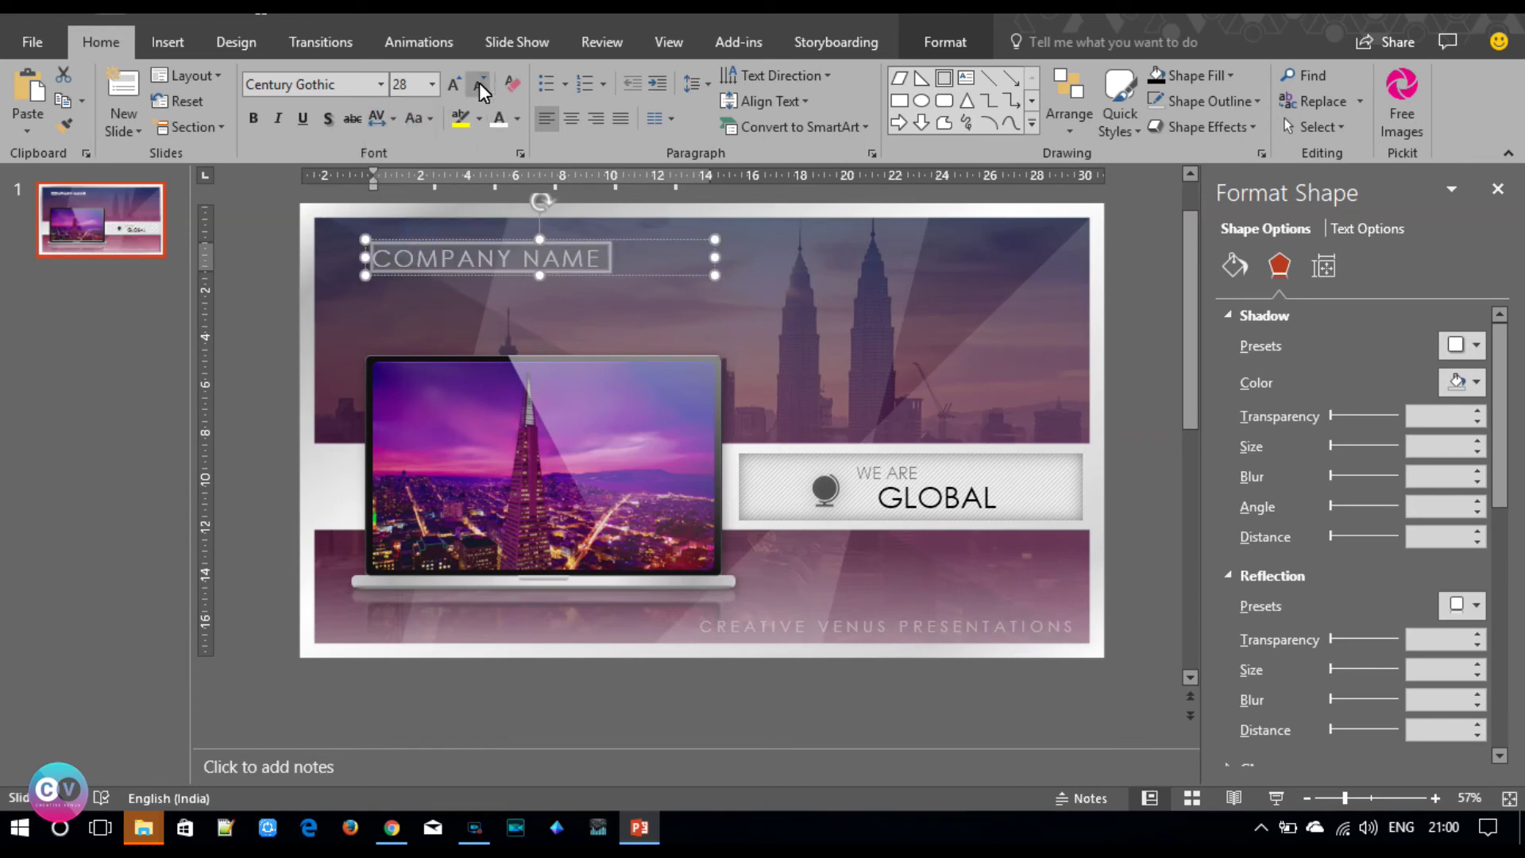
- Make the heading bold at 24 pt and shift it slightly left
{"action": "left_click", "coordinate": [1366, 229]}
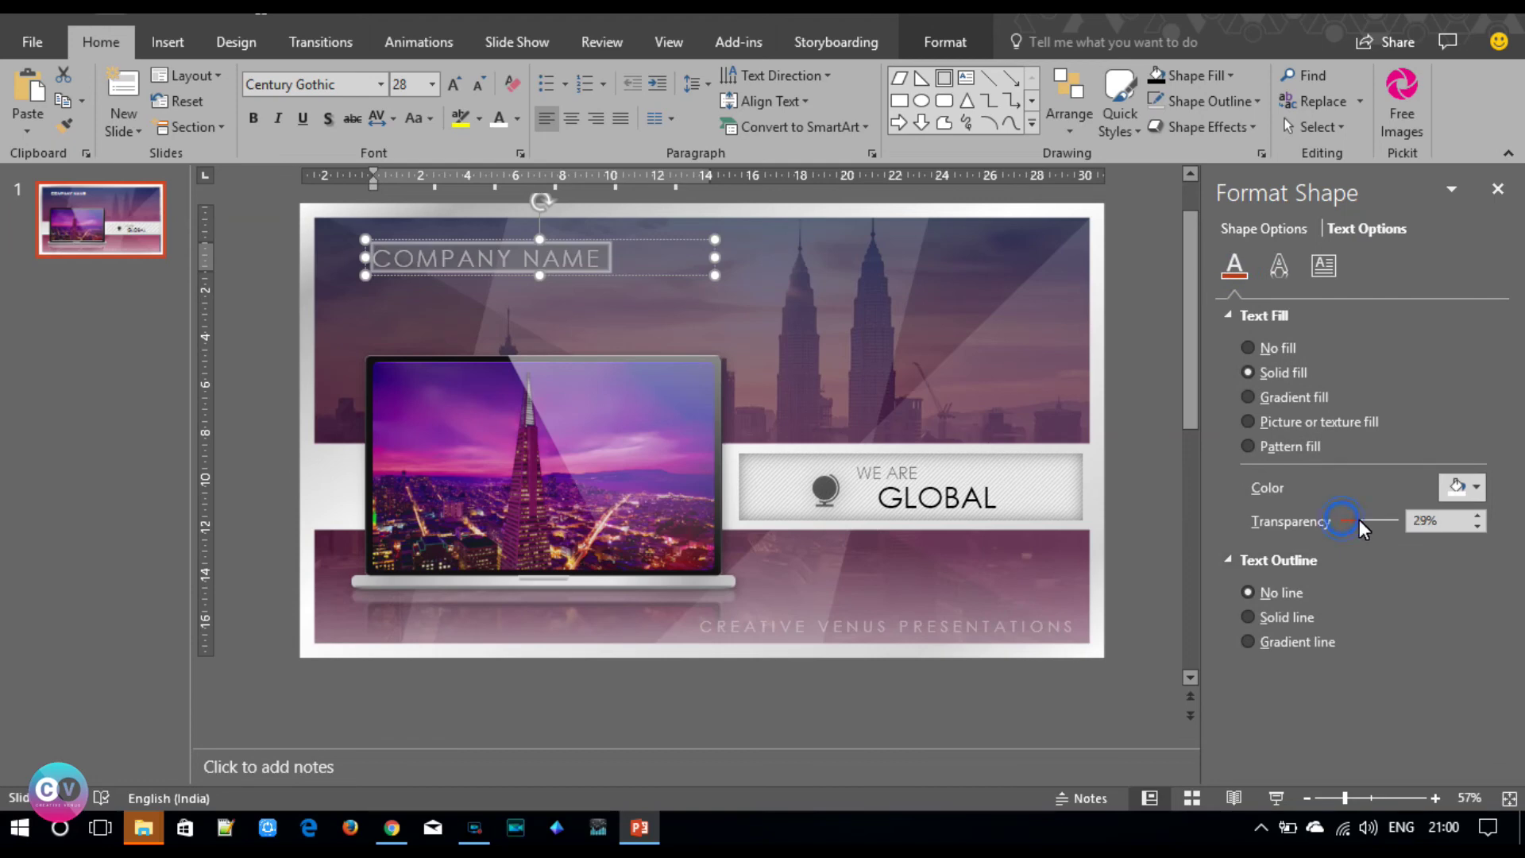
{"action": "left_click", "coordinate": [1147, 410]}
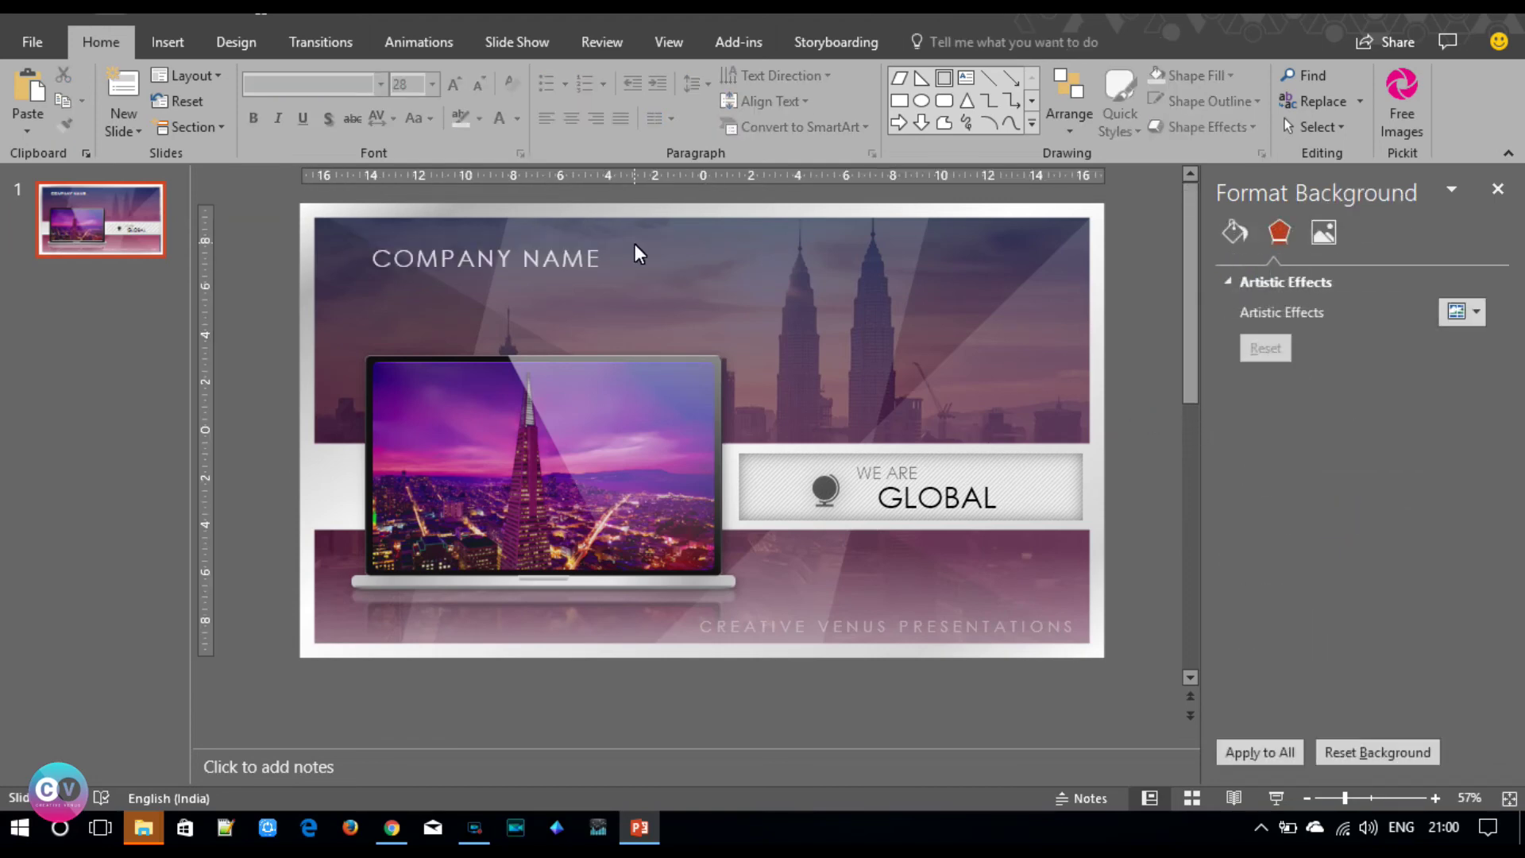
{"action": "left_click_drag", "start_coordinate": [432, 242], "coordinate": [423, 239]}
{"action": "left_click", "coordinate": [253, 118]}
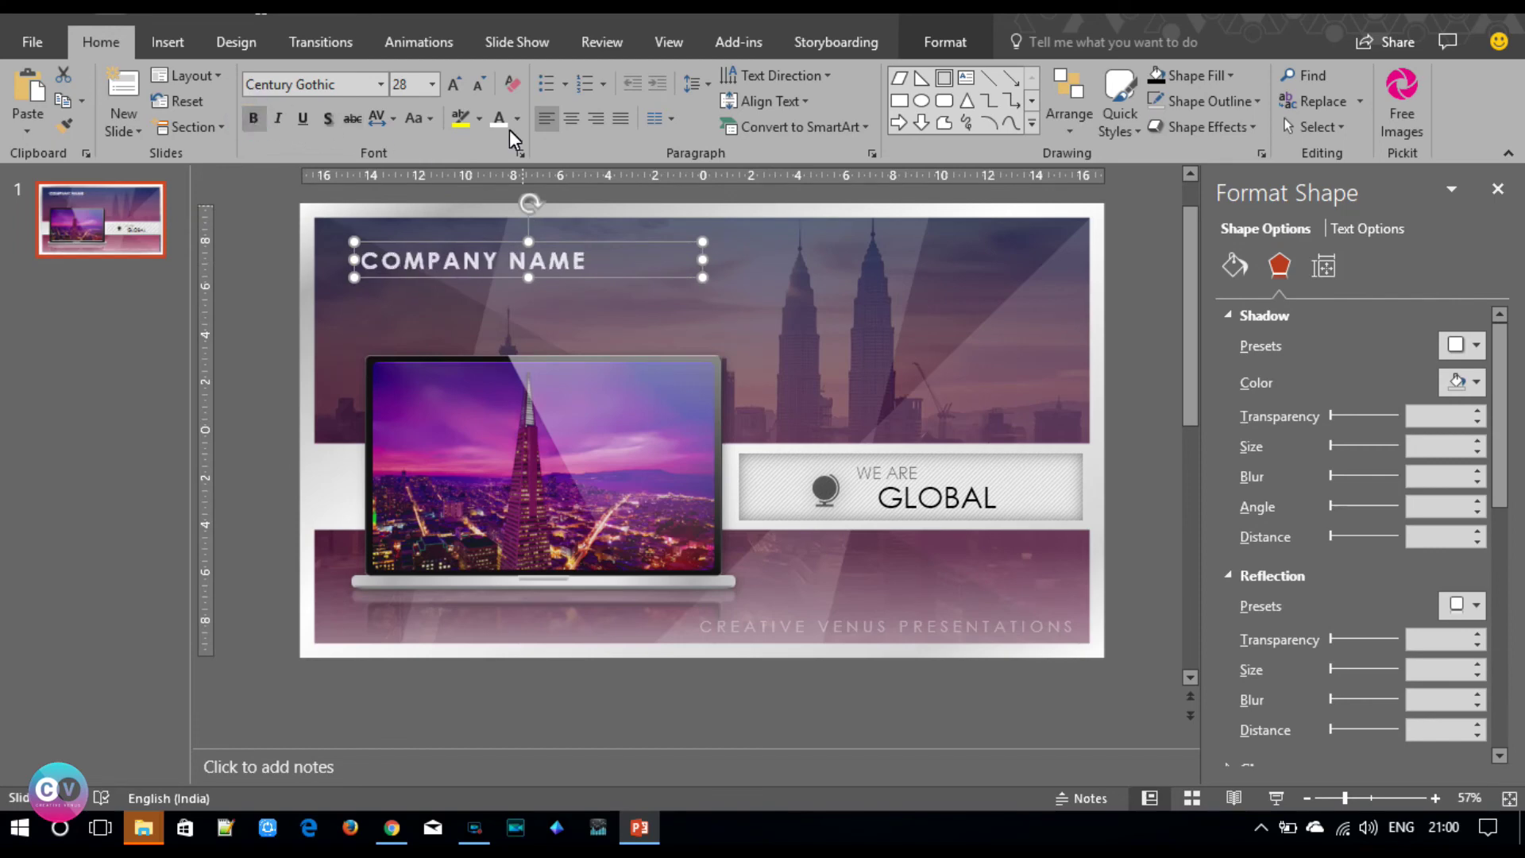
{"action": "left_click", "coordinate": [480, 85]}
{"action": "left_click", "coordinate": [479, 85]}
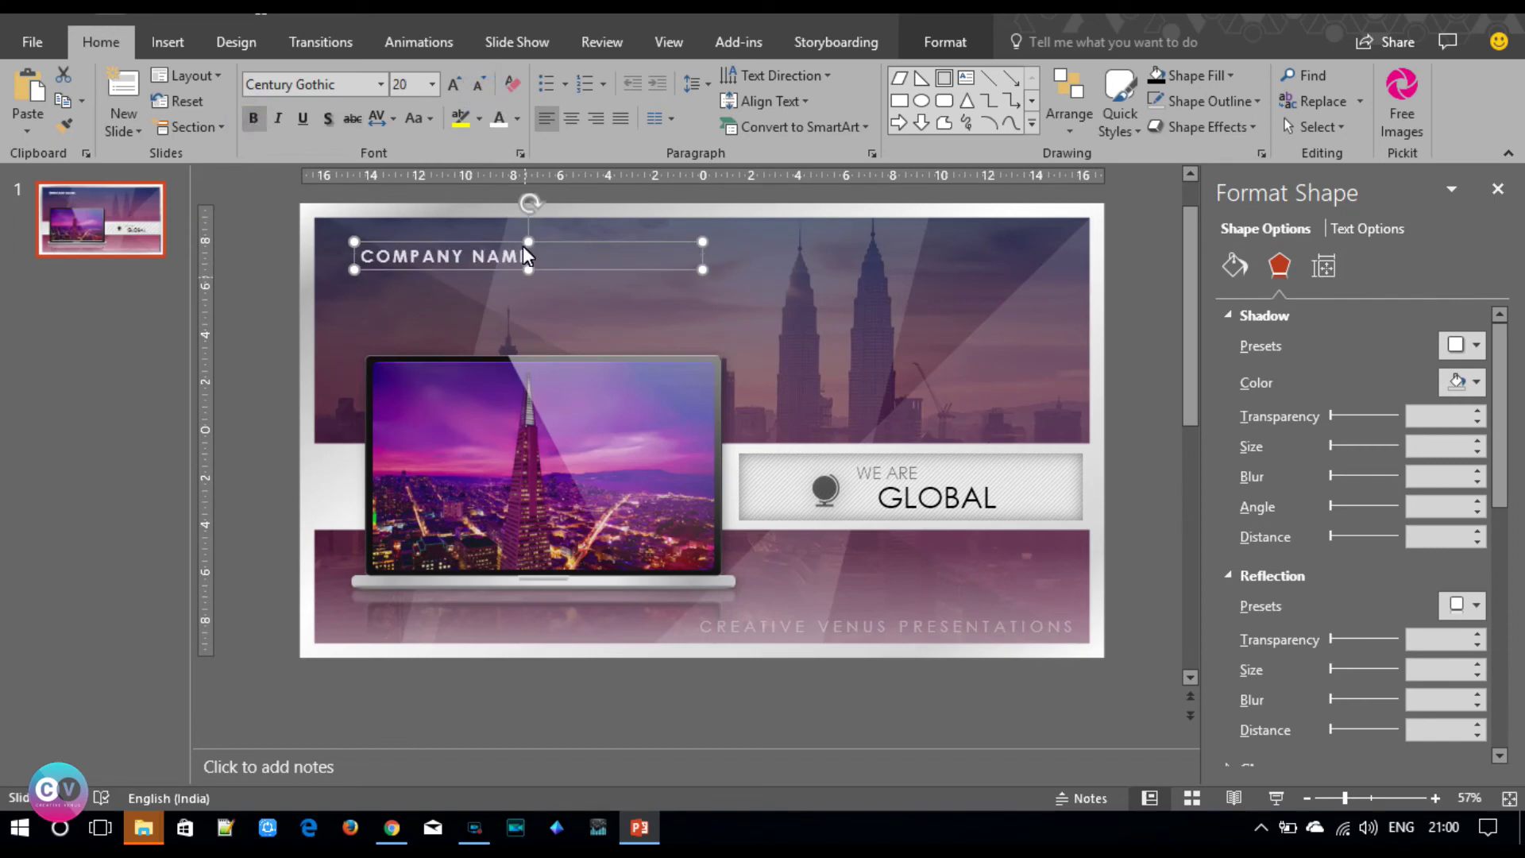
{"action": "left_click", "coordinate": [454, 85]}
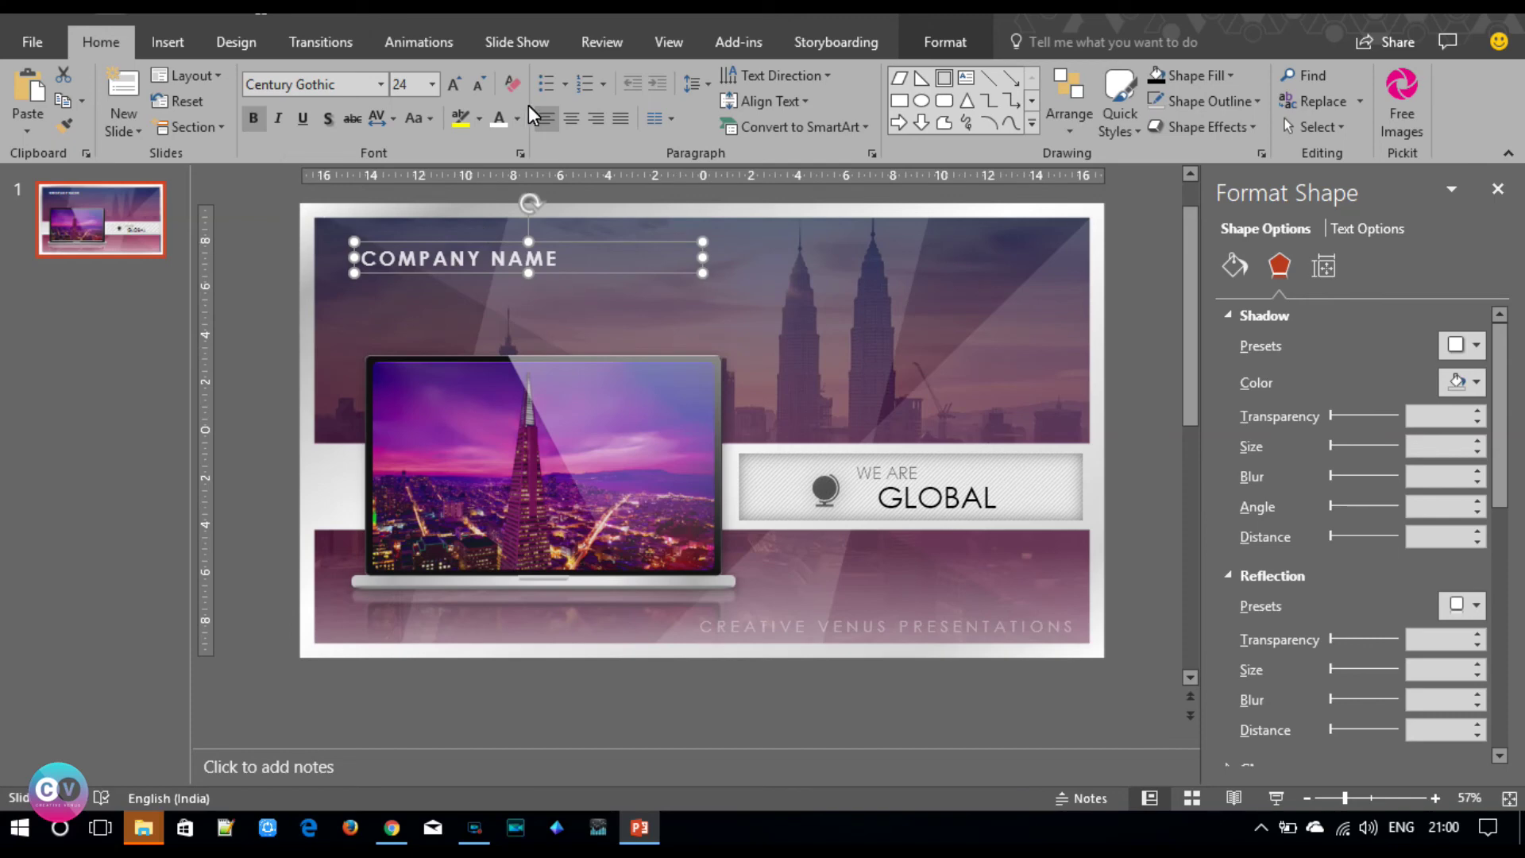
- Raise the heading's text fill transparency to 41% and nudge the box into place
{"action": "left_click", "coordinate": [1237, 268]}
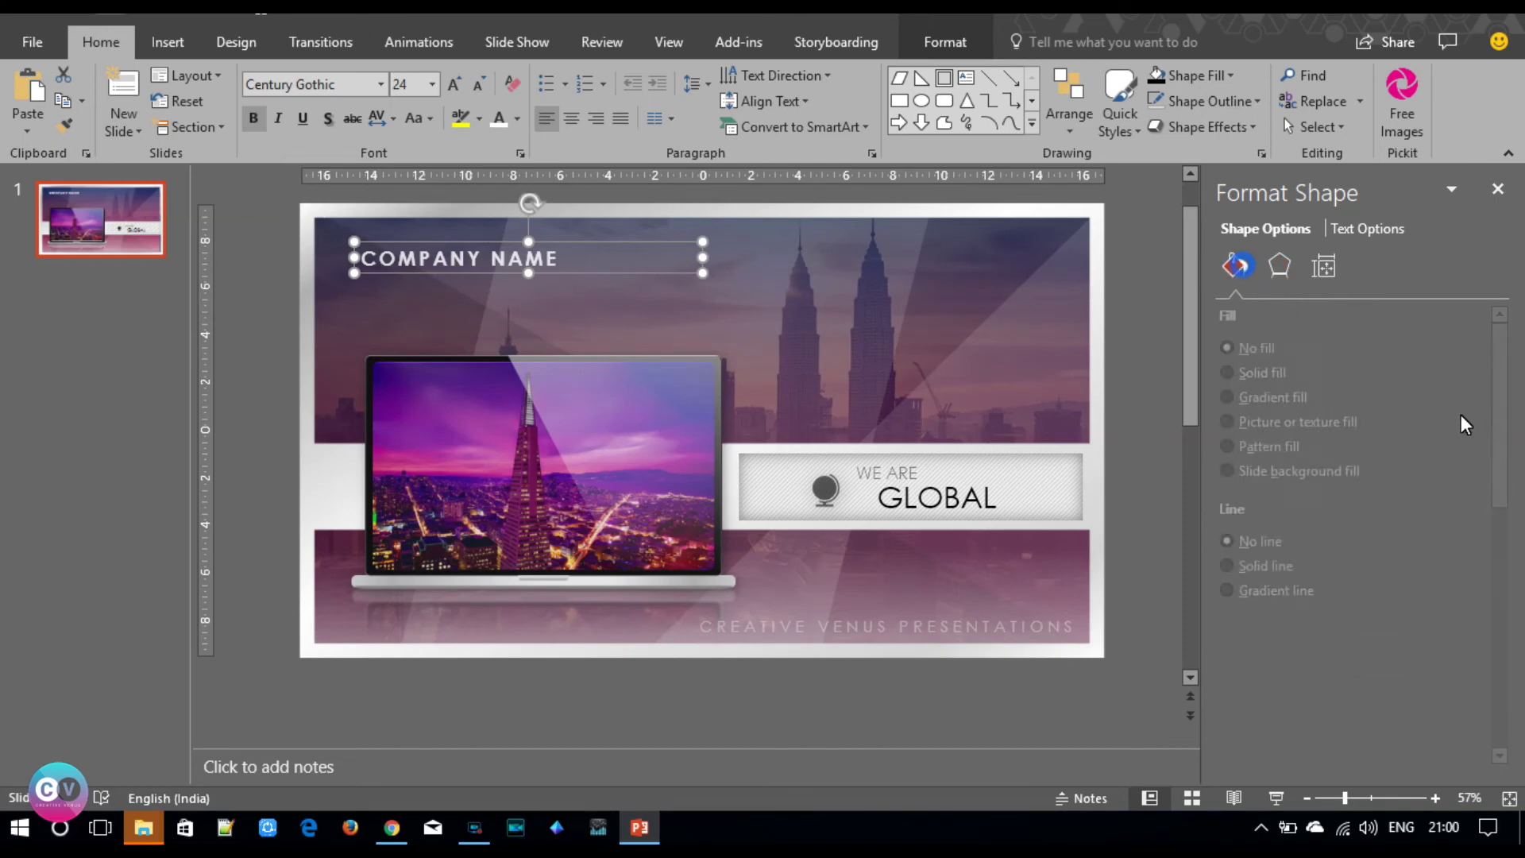
{"action": "left_click", "coordinate": [1350, 231]}
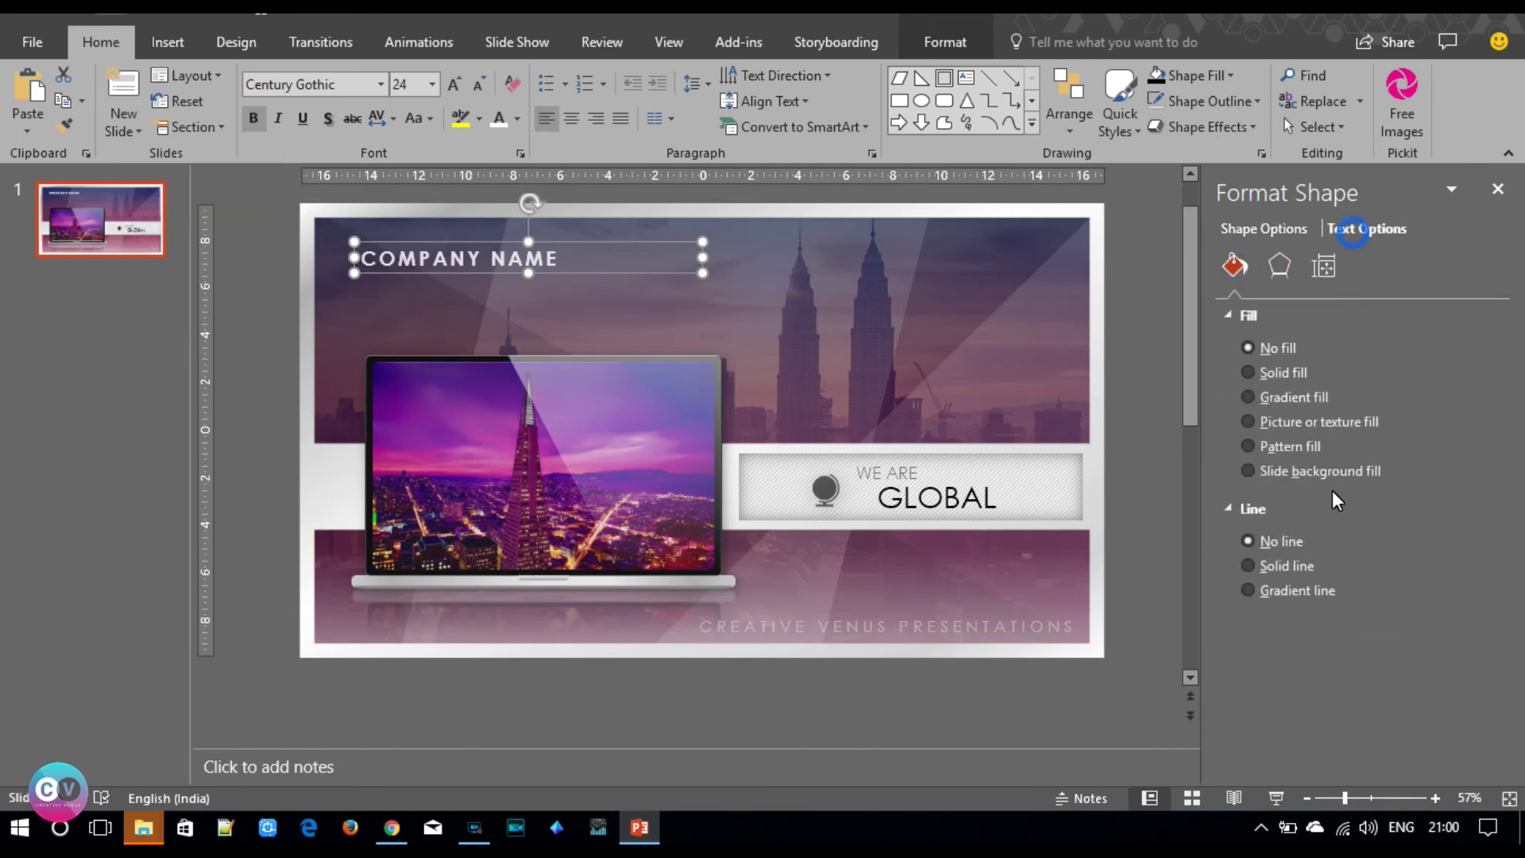
{"action": "left_click", "coordinate": [1232, 262]}
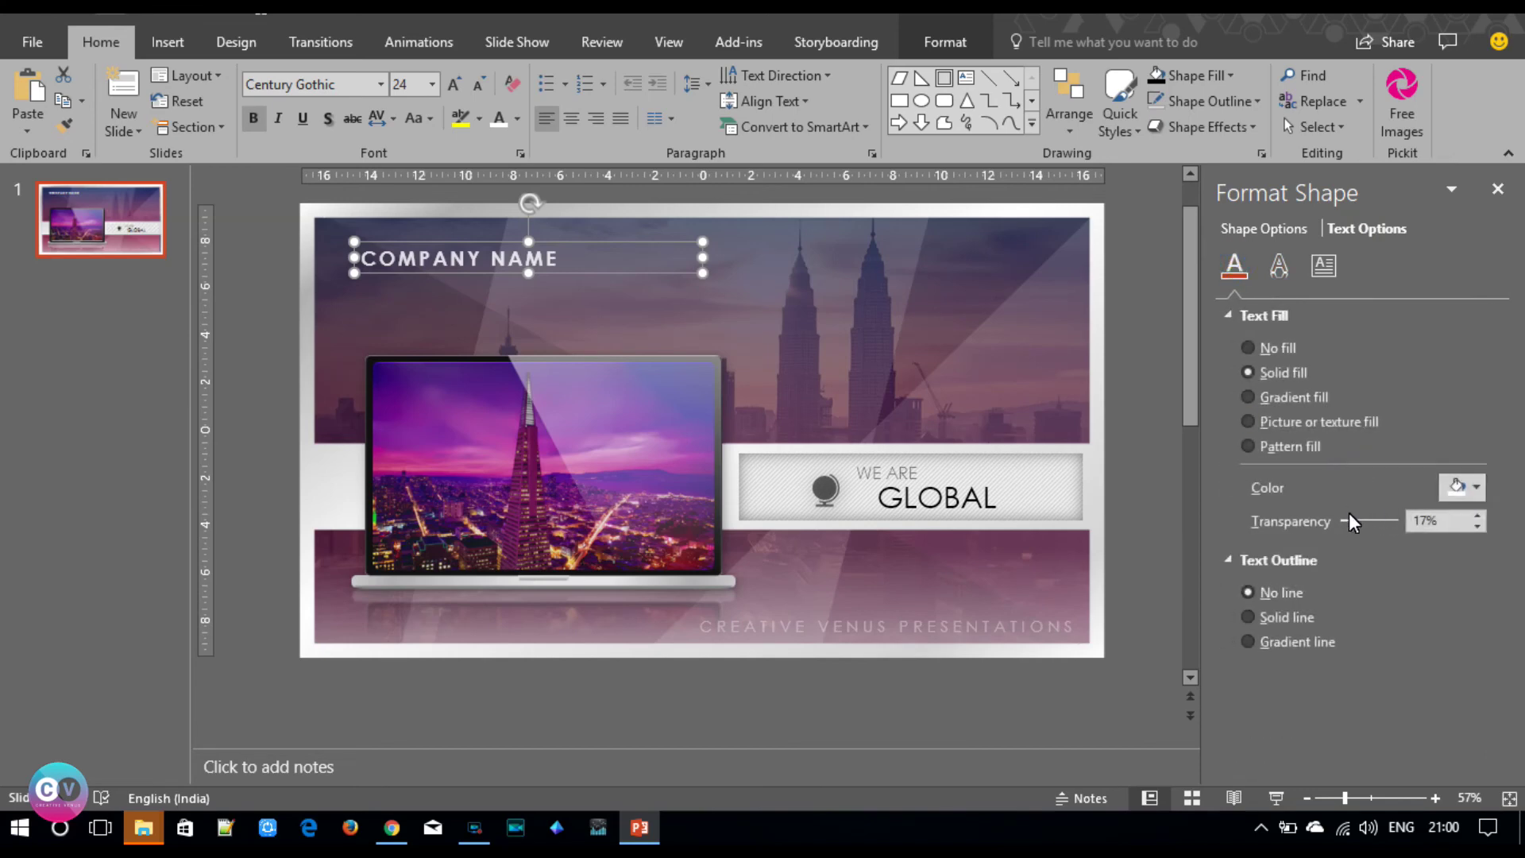
{"action": "left_click_drag", "start_coordinate": [1364, 522], "coordinate": [1365, 523]}
{"action": "left_click", "coordinate": [1152, 372]}
{"action": "left_click", "coordinate": [446, 259]}
{"action": "left_click_drag", "start_coordinate": [443, 244], "coordinate": [436, 247]}
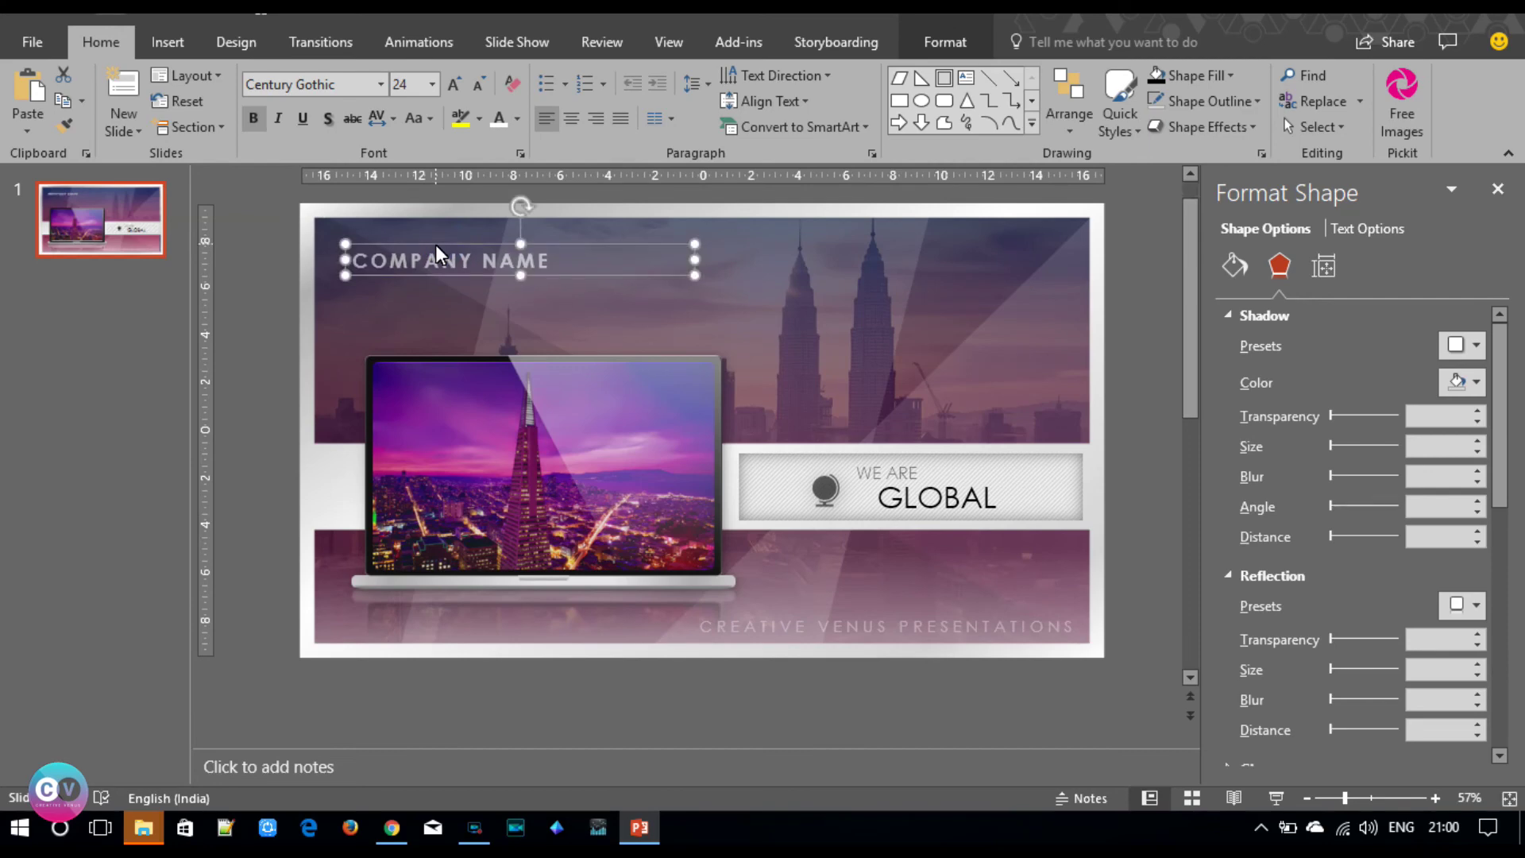
- Duplicate the heading below itself and change its text to 'We understand your world'
{"action": "key", "text": "ctrl+d"}
{"action": "left_click_drag", "start_coordinate": [435, 278], "coordinate": [426, 301]}
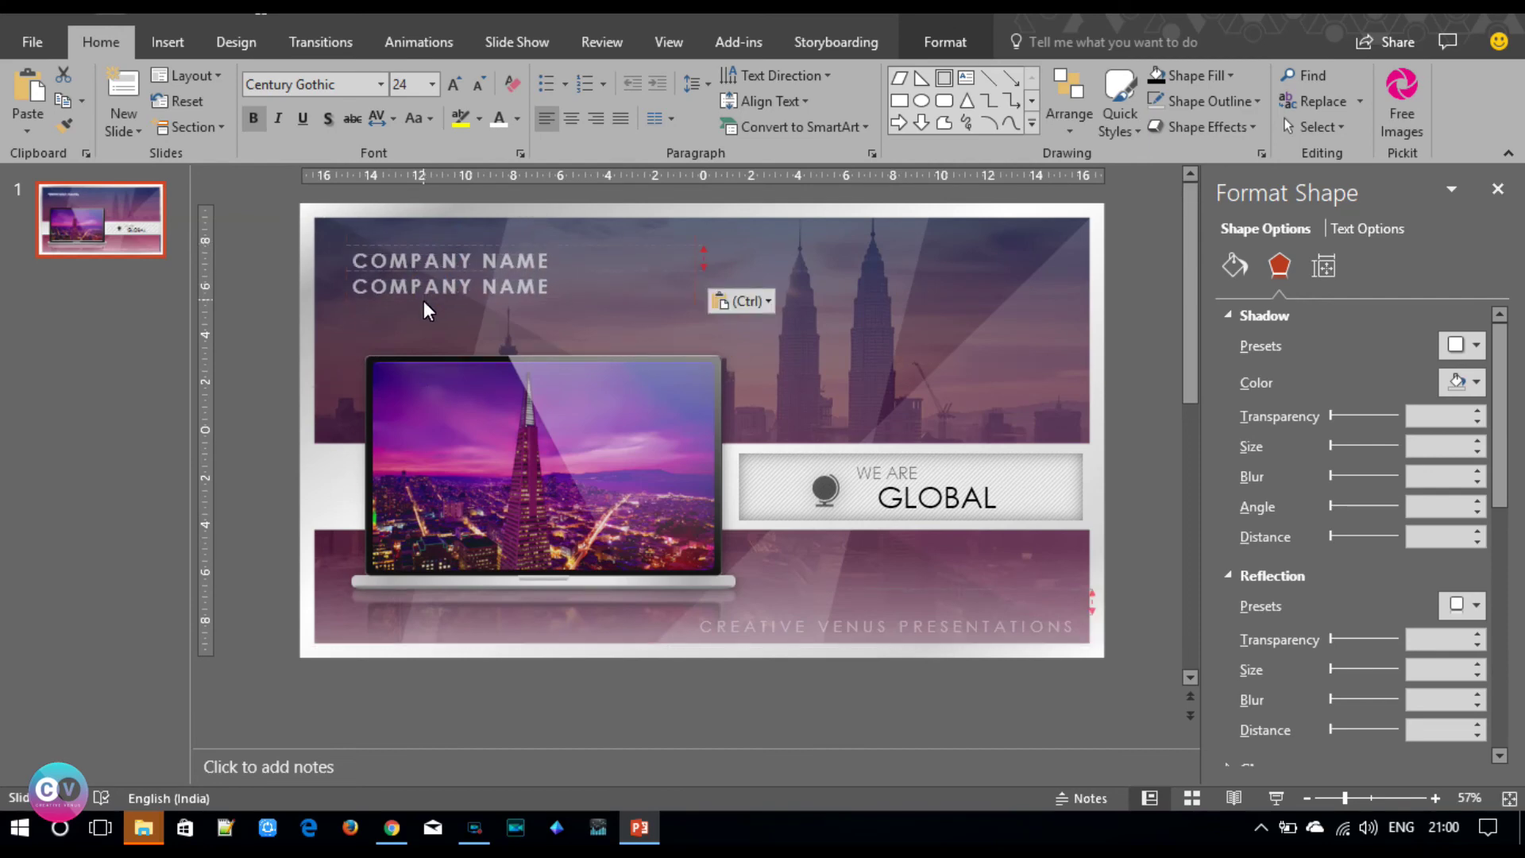
{"action": "triple_click", "coordinate": [412, 279]}
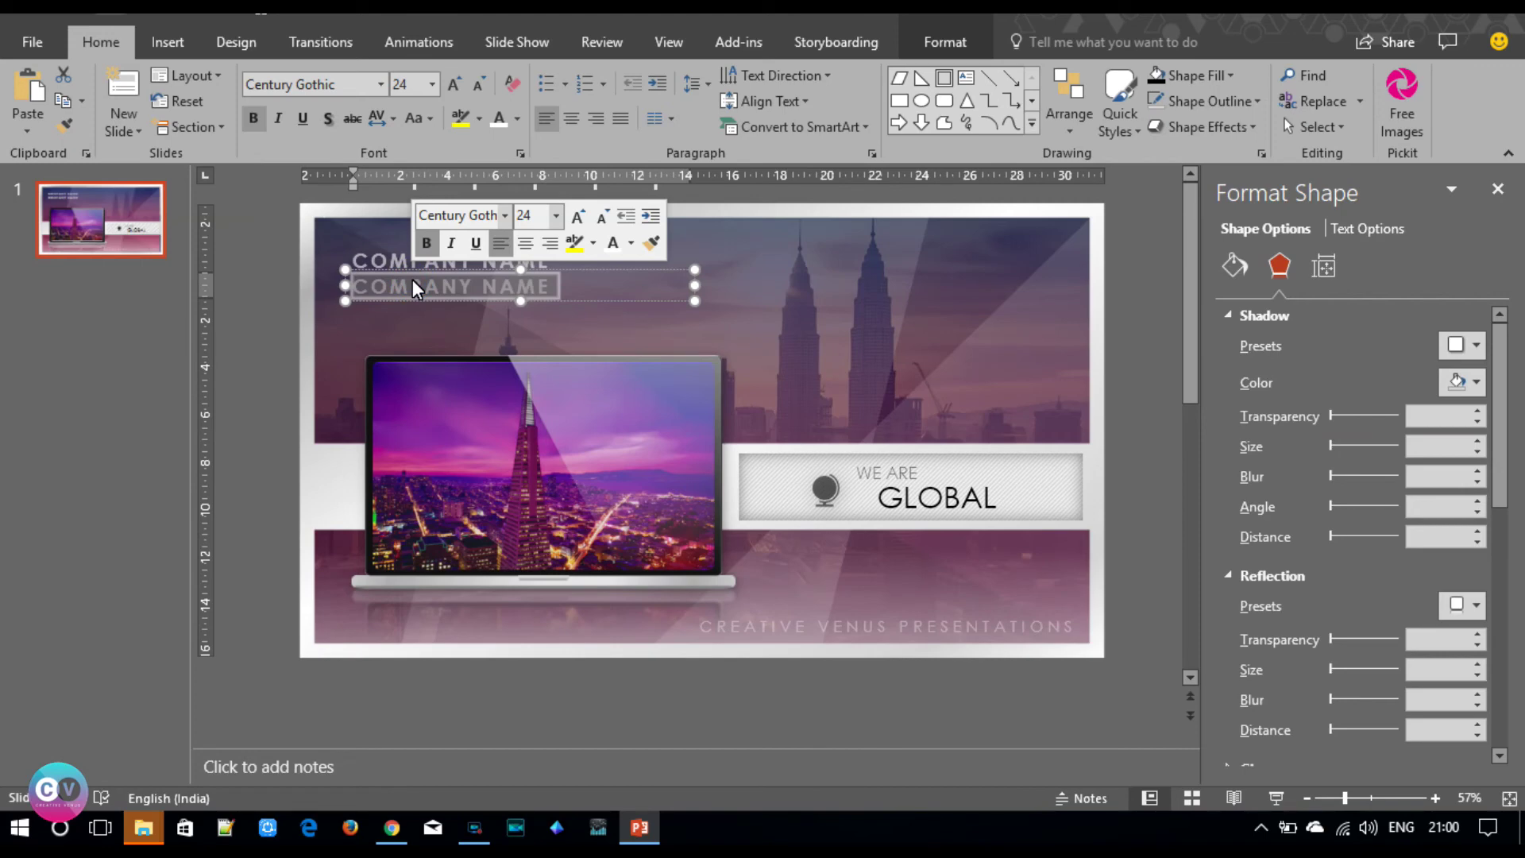
{"action": "type", "text": "We u"}
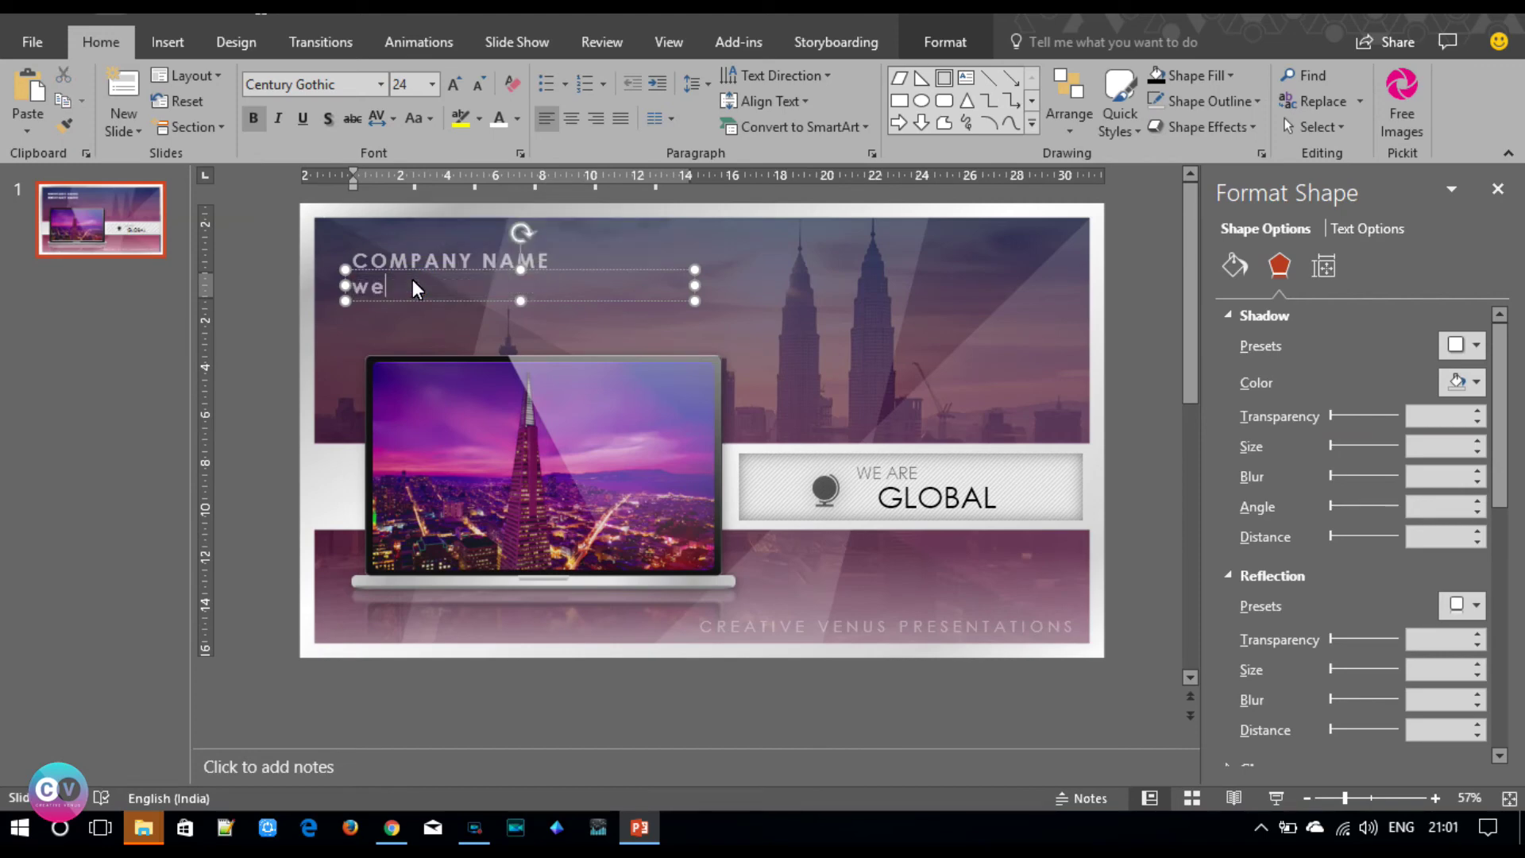
{"action": "type", "text": "nderstand your work"}
{"action": "key", "text": "BackSpace"}
{"action": "type", "text": "ld"}
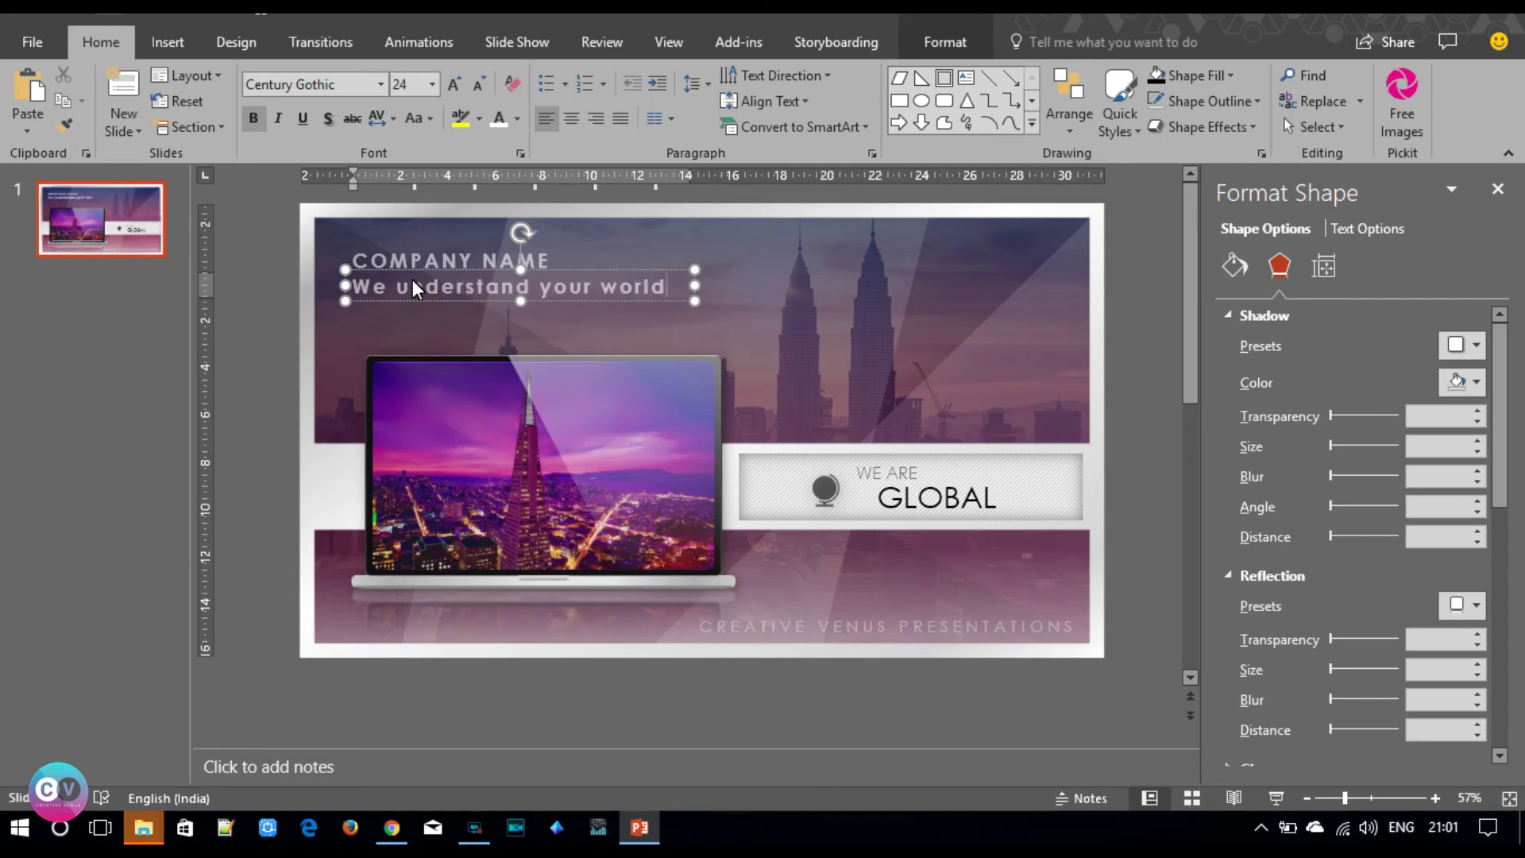
- Make the subtitle non-bold, all capitals and 12 pt
{"action": "key", "text": "ctrl+a"}
{"action": "left_click", "coordinate": [253, 119]}
{"action": "left_click", "coordinate": [413, 118]}
{"action": "left_click", "coordinate": [439, 196]}
{"action": "left_click", "coordinate": [476, 87]}
{"action": "left_click", "coordinate": [476, 87]}
{"action": "left_click", "coordinate": [476, 88]}
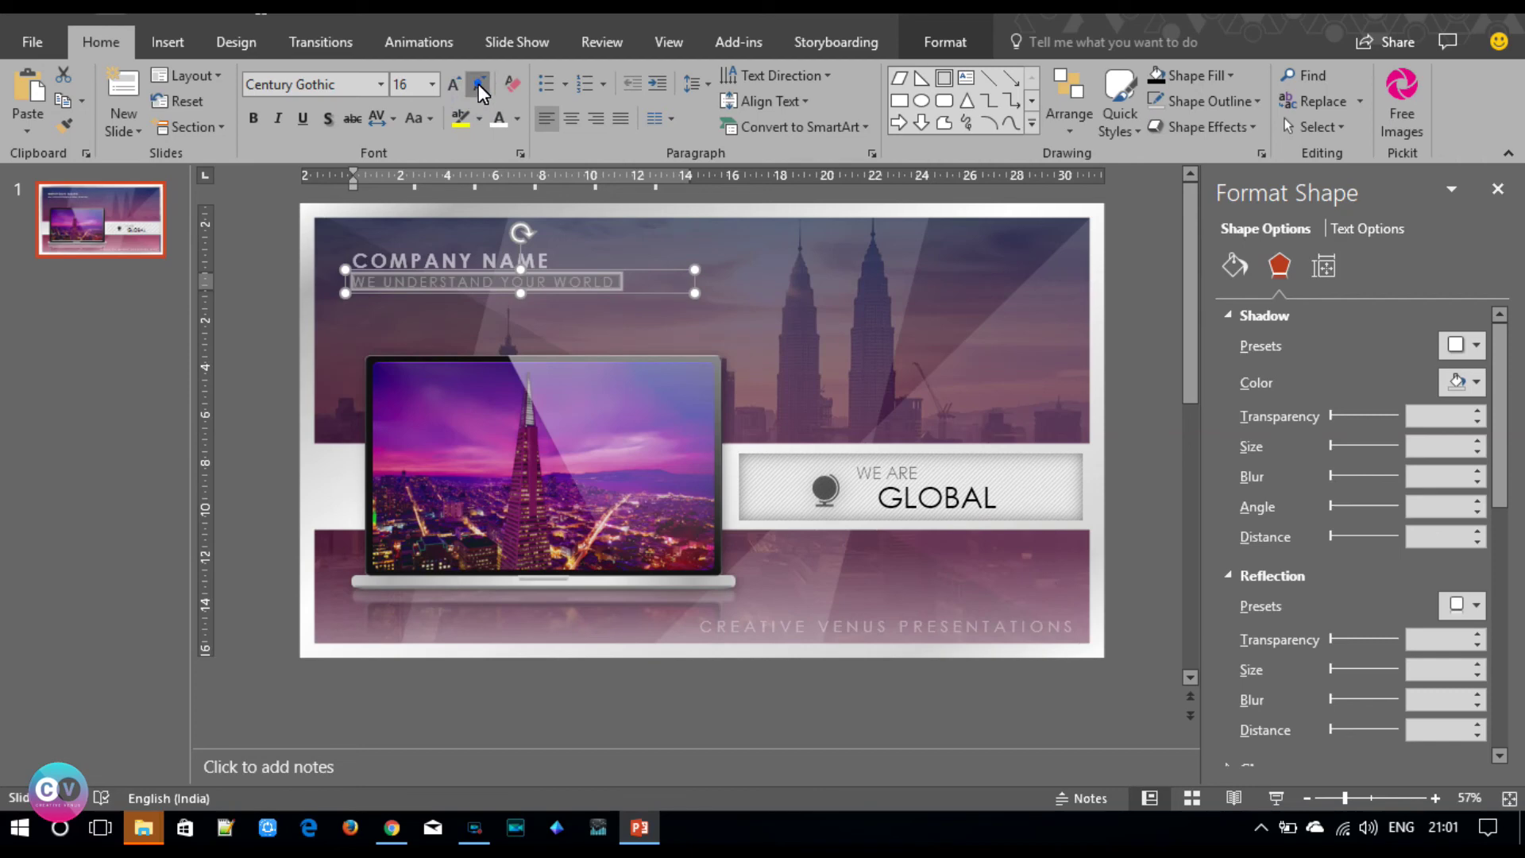
{"action": "left_click", "coordinate": [478, 83]}
{"action": "left_click", "coordinate": [478, 83]}
- Make the WE UNDERSTAND YOUR WORLD text fill fully opaque
{"action": "left_click", "coordinate": [566, 273]}
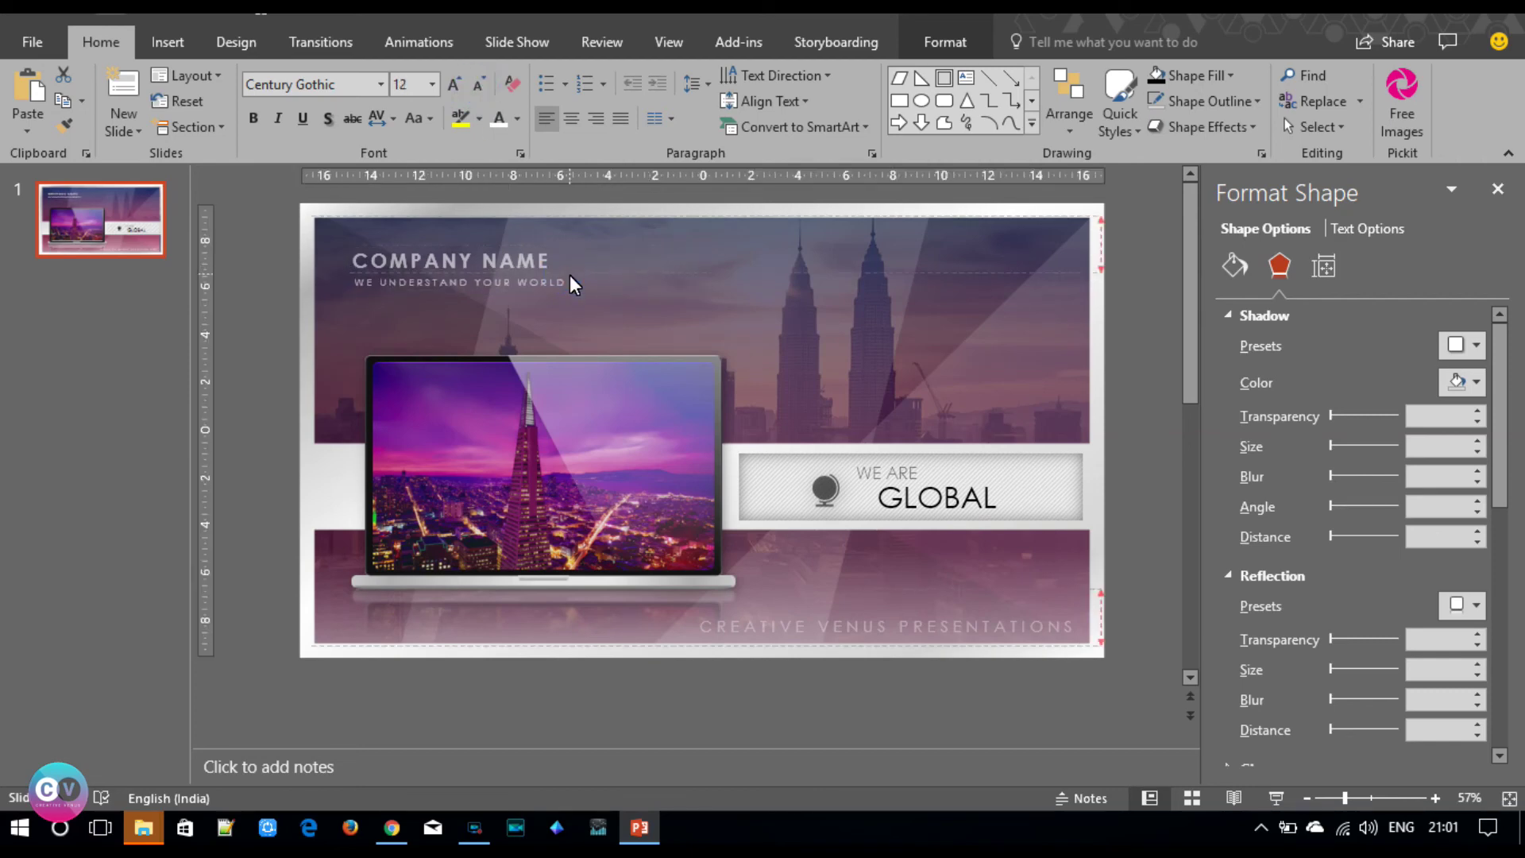
{"action": "left_click", "coordinate": [570, 275]}
{"action": "left_click", "coordinate": [1385, 231]}
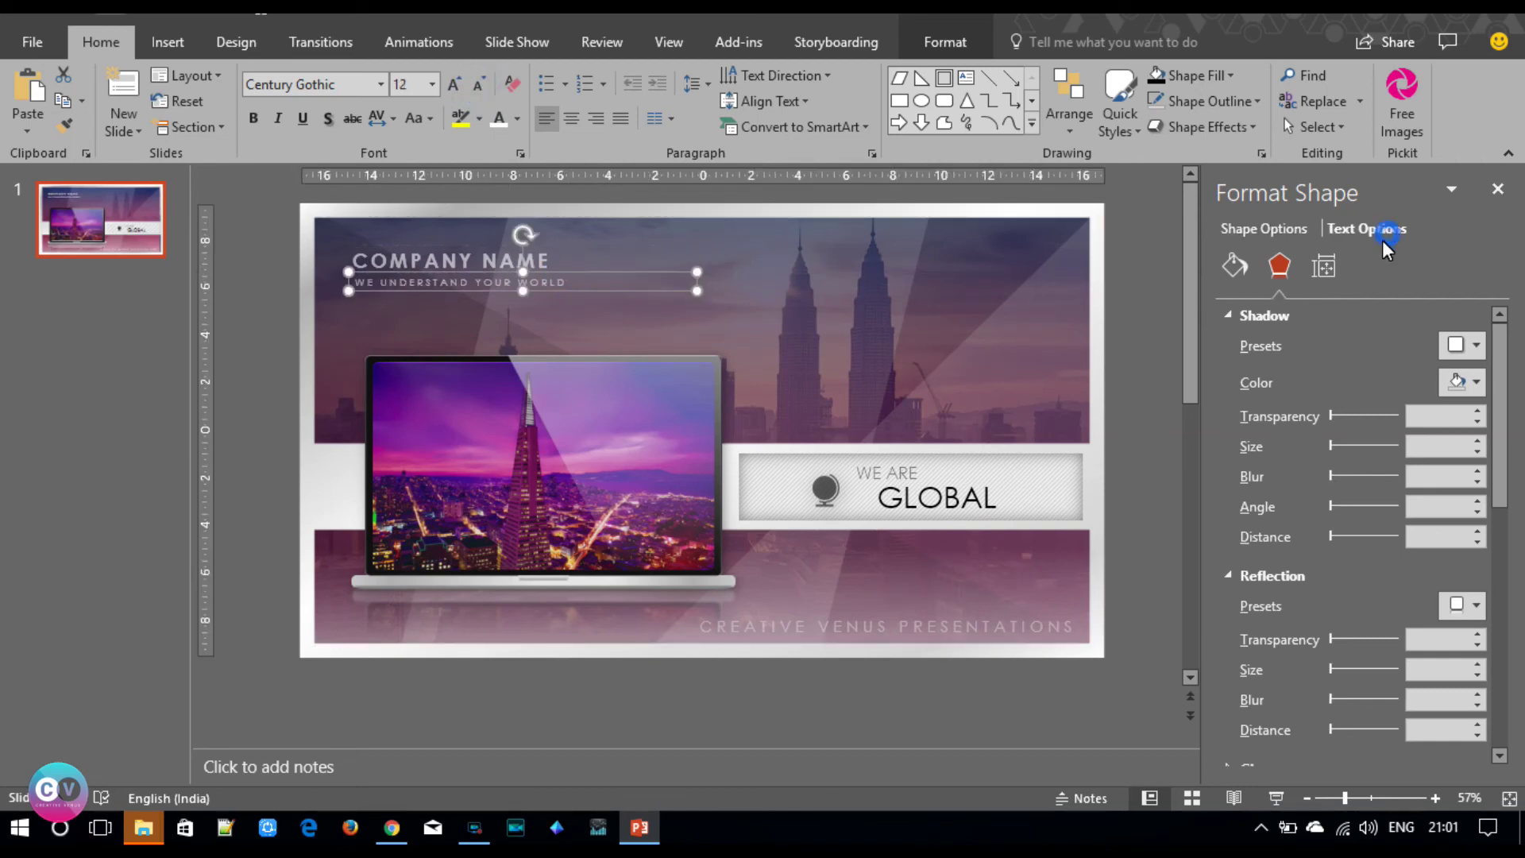
{"action": "left_click", "coordinate": [1239, 277]}
{"action": "left_click_drag", "start_coordinate": [1366, 523], "coordinate": [1336, 526]}
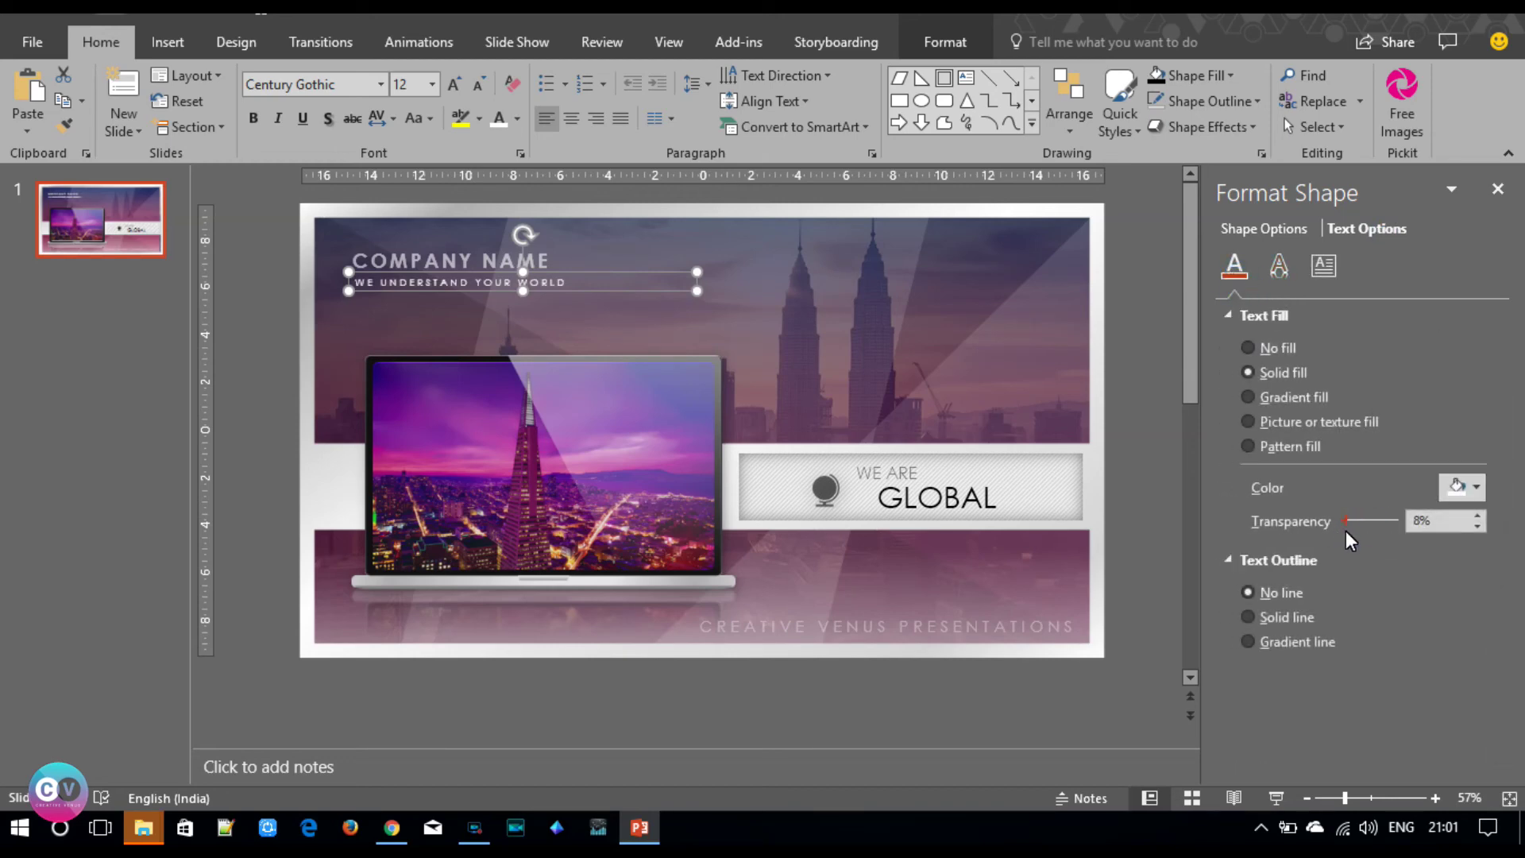
- Make the COMPANY NAME heading and the tagline text white
{"action": "left_click", "coordinate": [378, 254]}
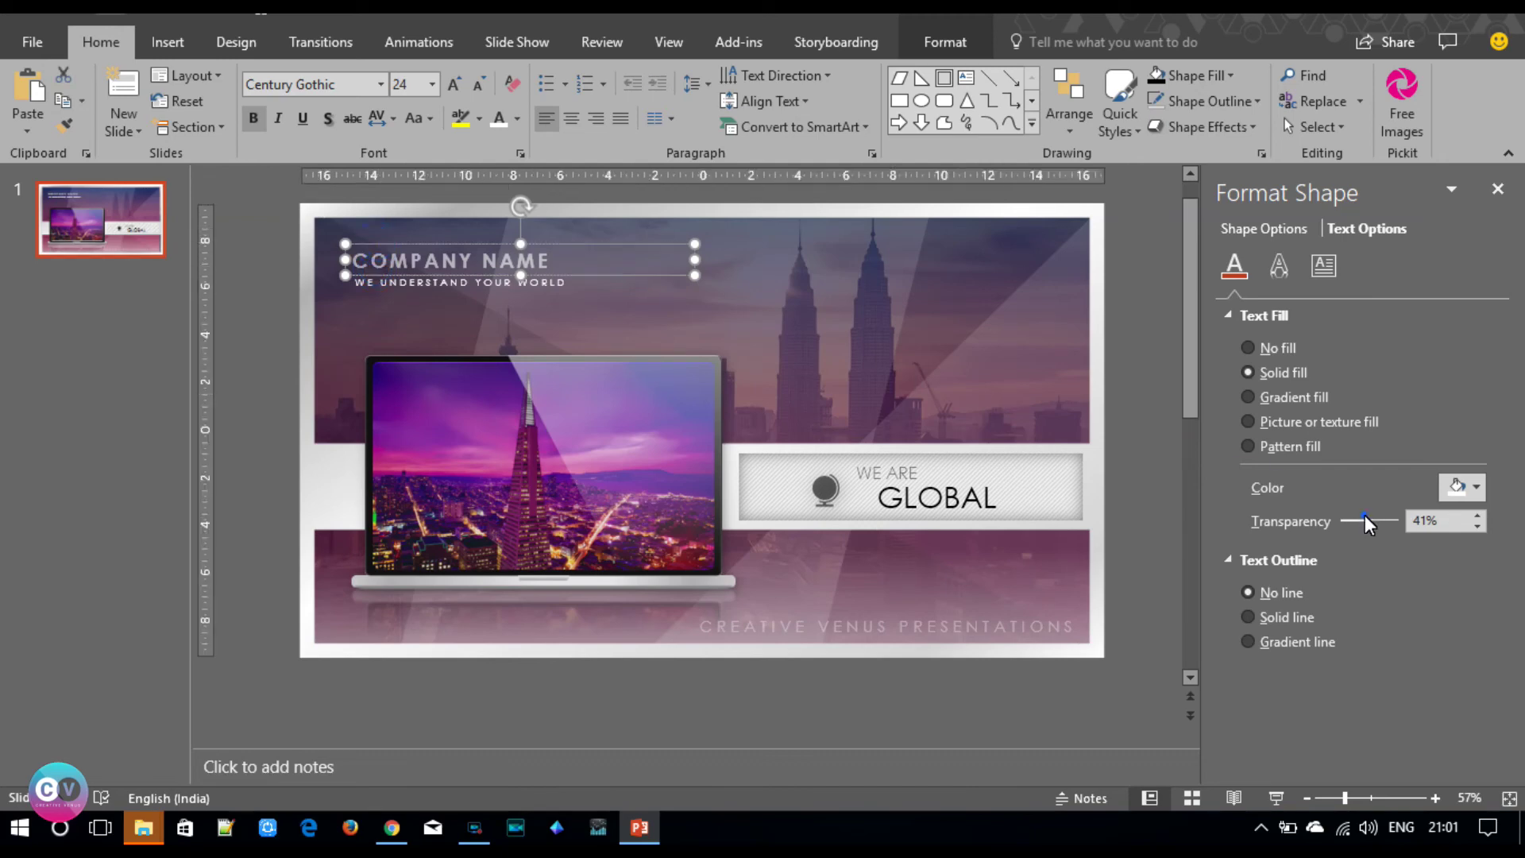
{"action": "left_click", "coordinate": [1476, 486]}
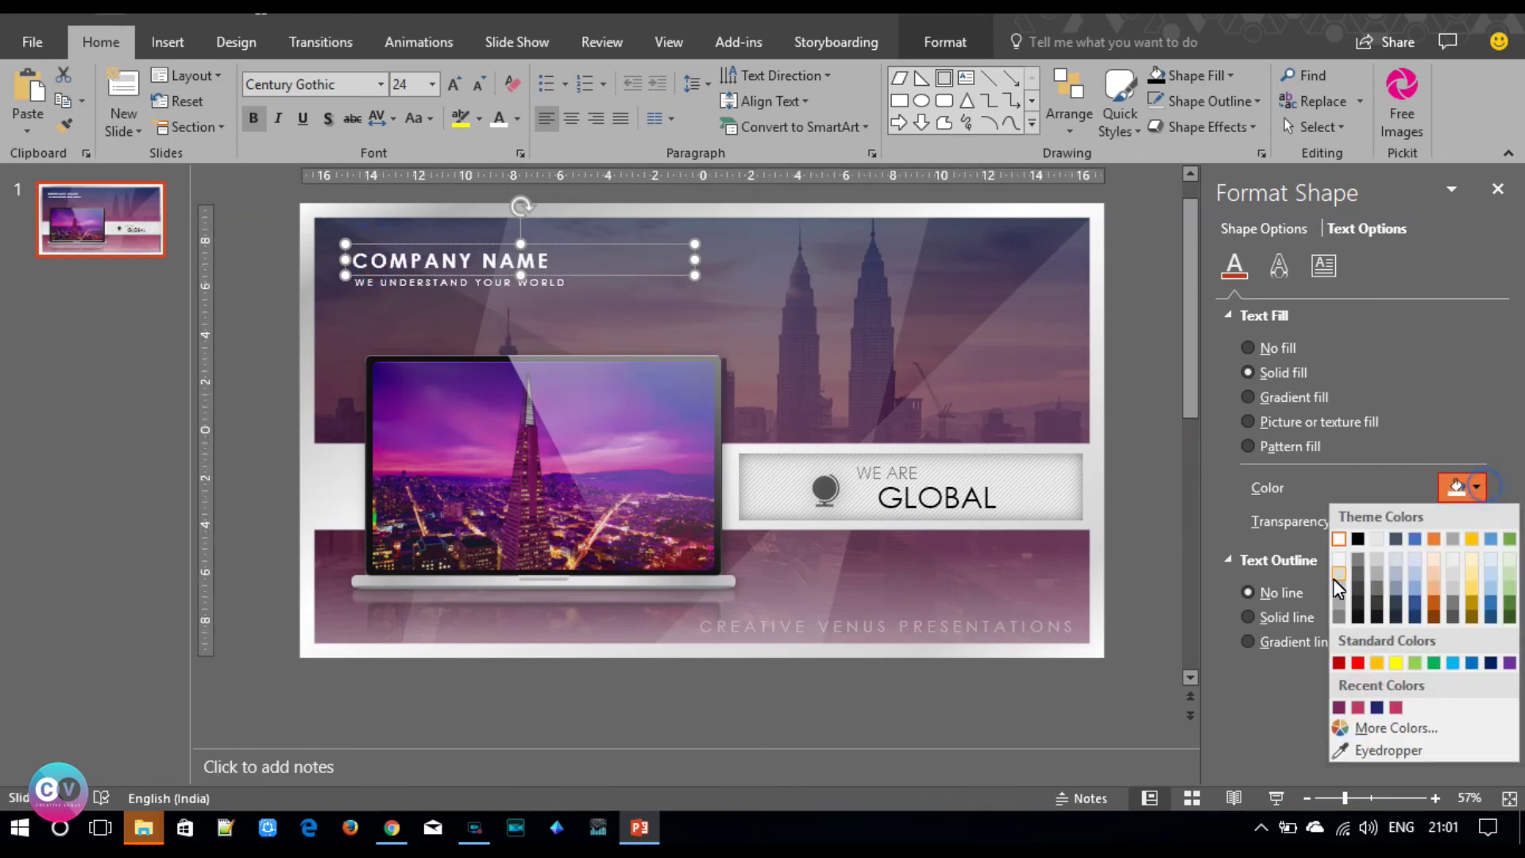
{"action": "left_click", "coordinate": [1335, 560]}
{"action": "left_click", "coordinate": [465, 282]}
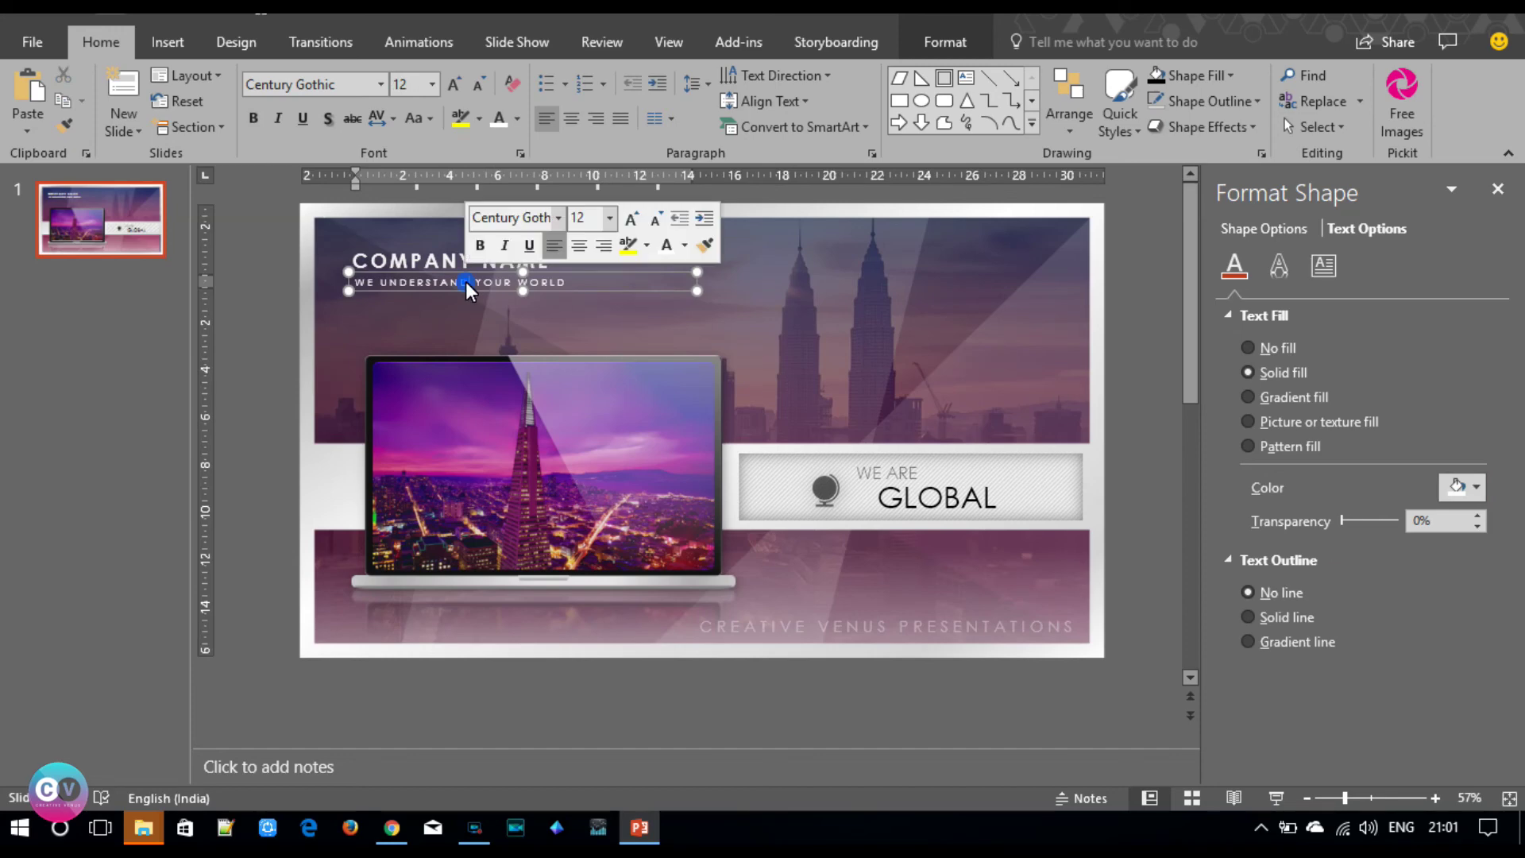
{"action": "left_click", "coordinate": [1472, 492]}
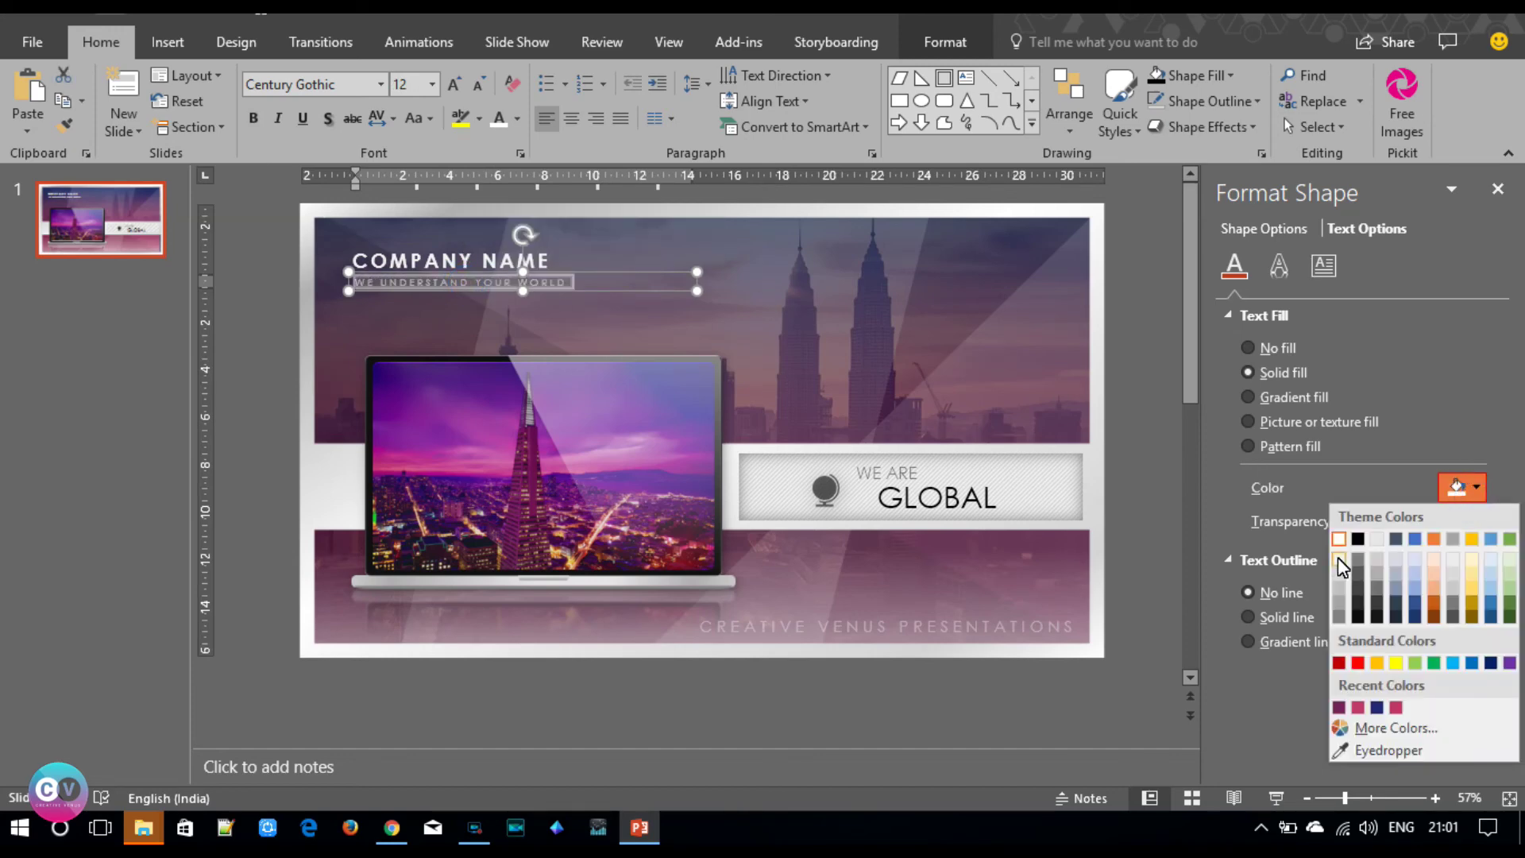
{"action": "left_click", "coordinate": [1338, 540]}
- Set the tagline's character spacing to Normal and enlarge it to 16 pt
{"action": "left_click", "coordinate": [416, 119]}
{"action": "left_click", "coordinate": [429, 172]}
{"action": "left_click", "coordinate": [379, 117]}
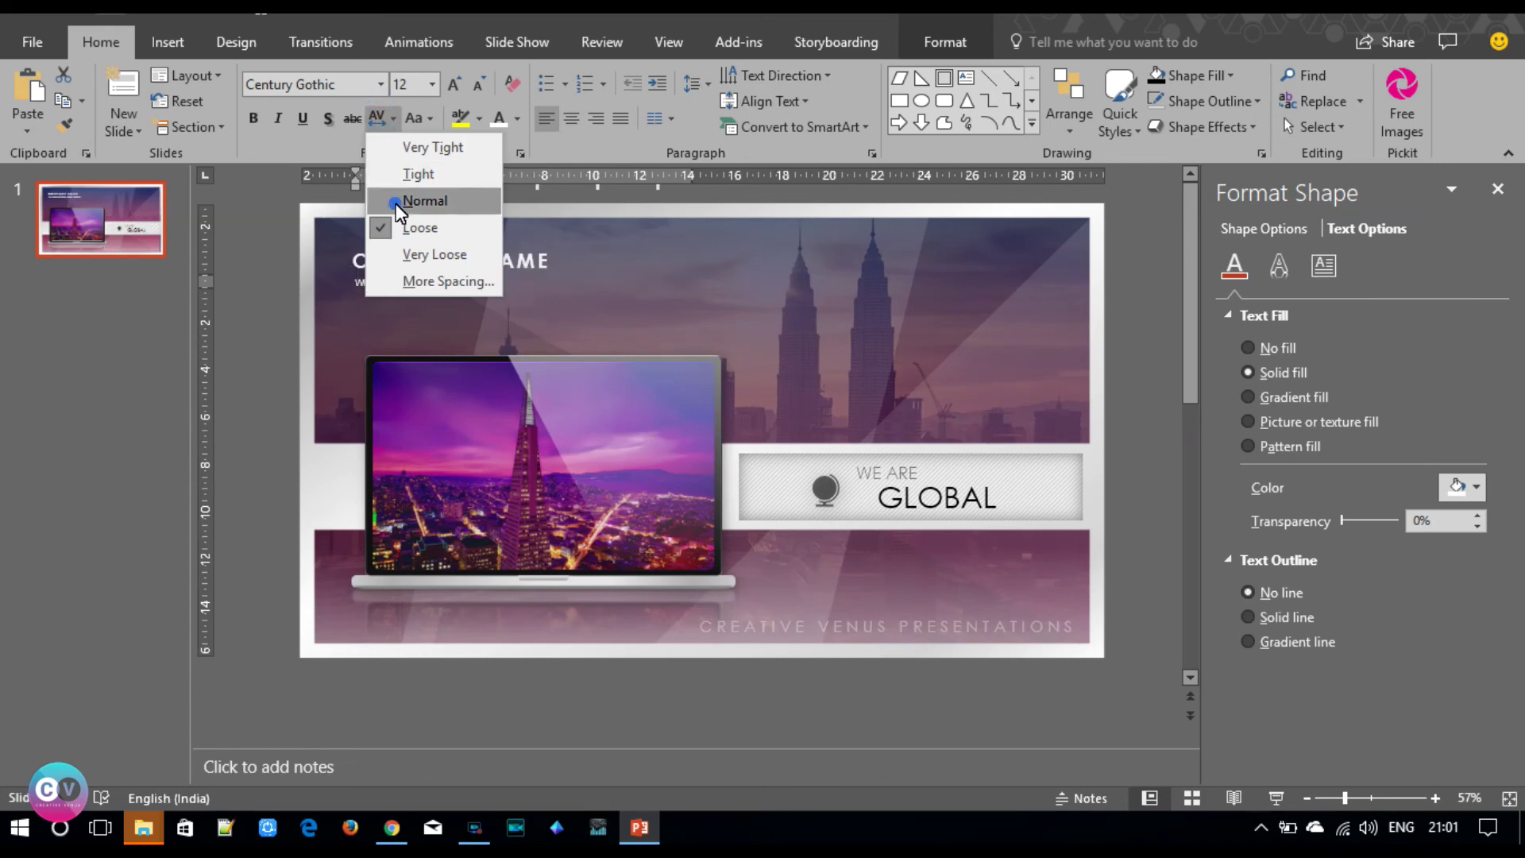
{"action": "left_click", "coordinate": [397, 201]}
{"action": "left_click", "coordinate": [454, 87]}
{"action": "left_click", "coordinate": [454, 87]}
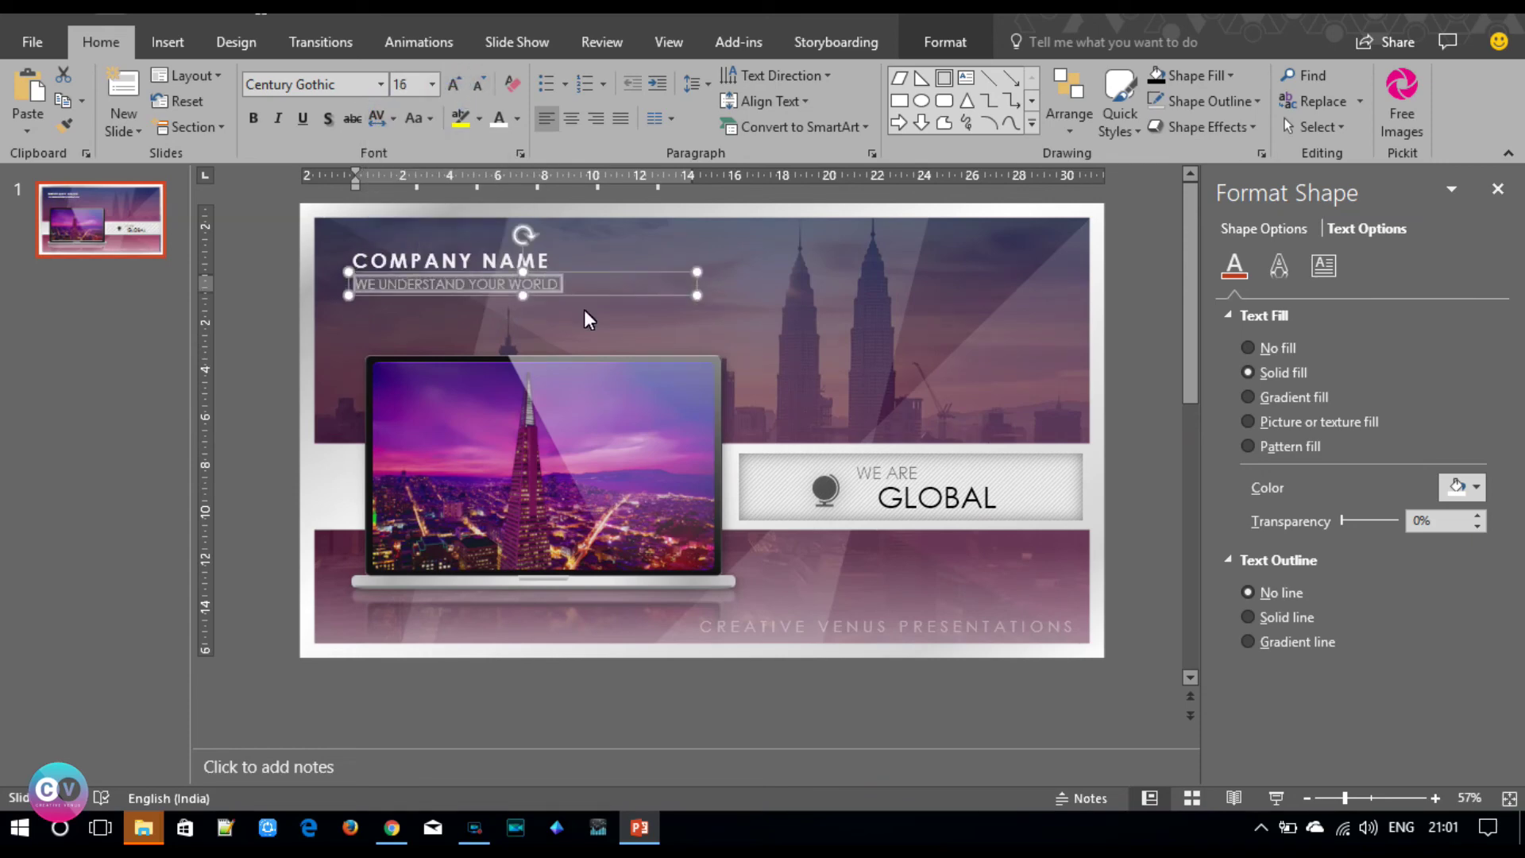
{"action": "left_click", "coordinate": [278, 294]}
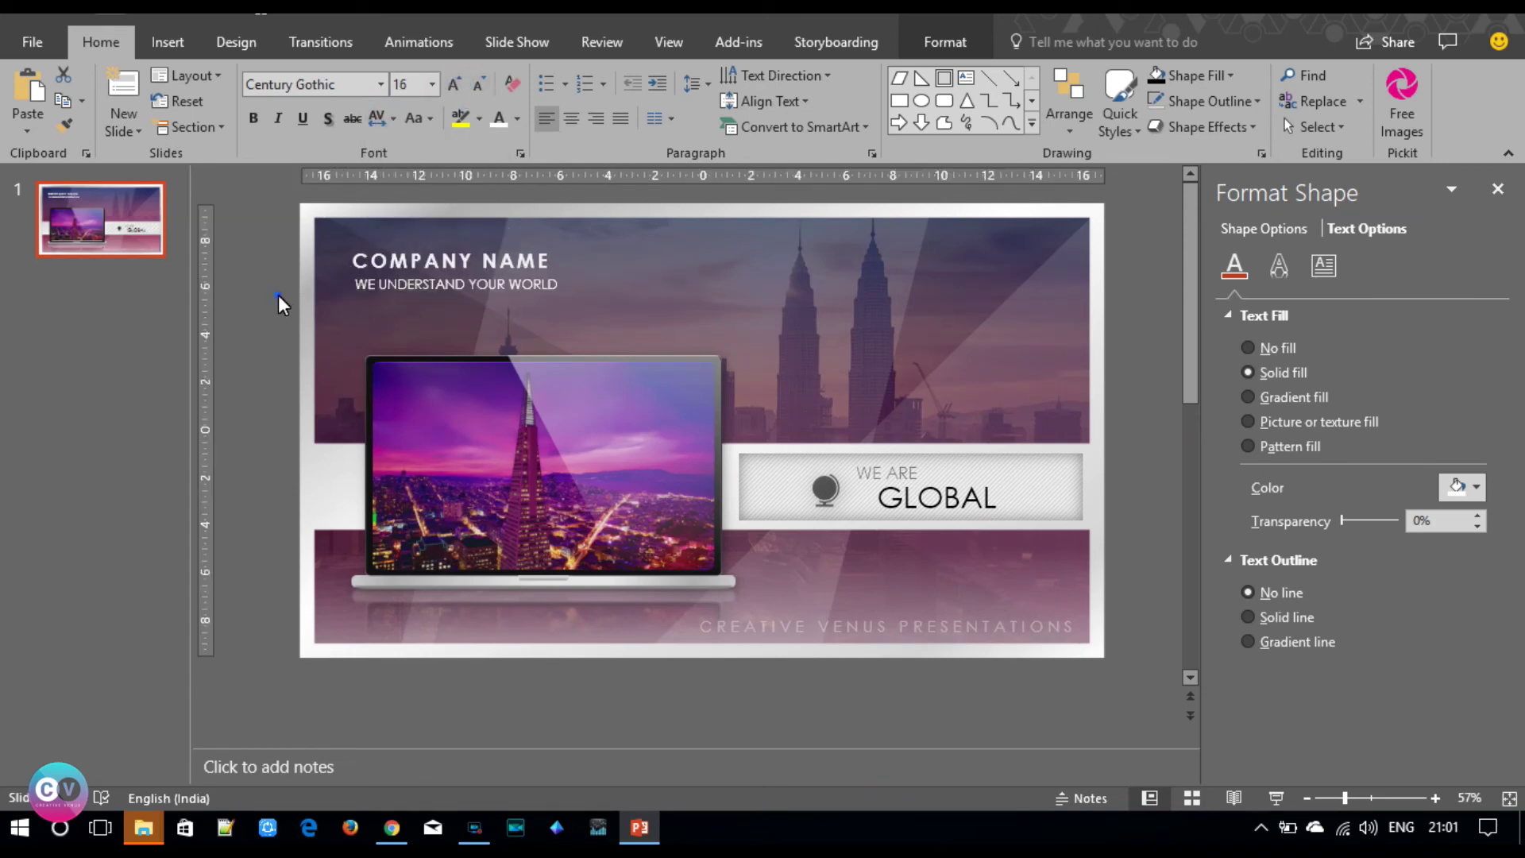
- Enlarge the COMPANY NAME heading text and nudge the box slightly upward
{"action": "left_click", "coordinate": [394, 261]}
{"action": "double_click", "coordinate": [393, 260]}
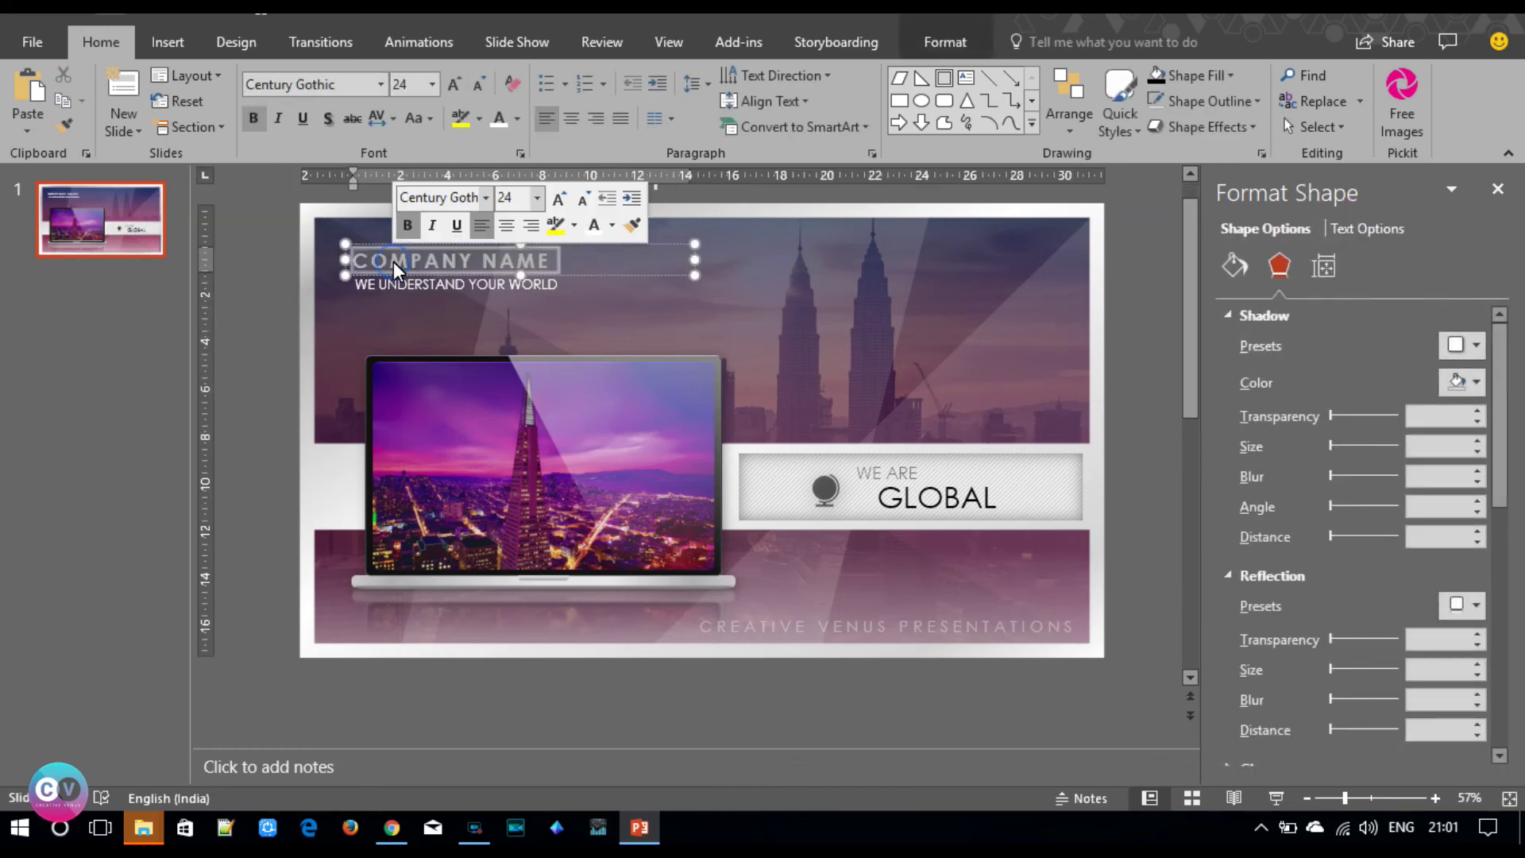
{"action": "left_click", "coordinate": [450, 83]}
{"action": "left_click", "coordinate": [492, 246]}
{"action": "key", "text": "Up"}
{"action": "key", "text": "Up"}
{"action": "key", "text": "Up"}
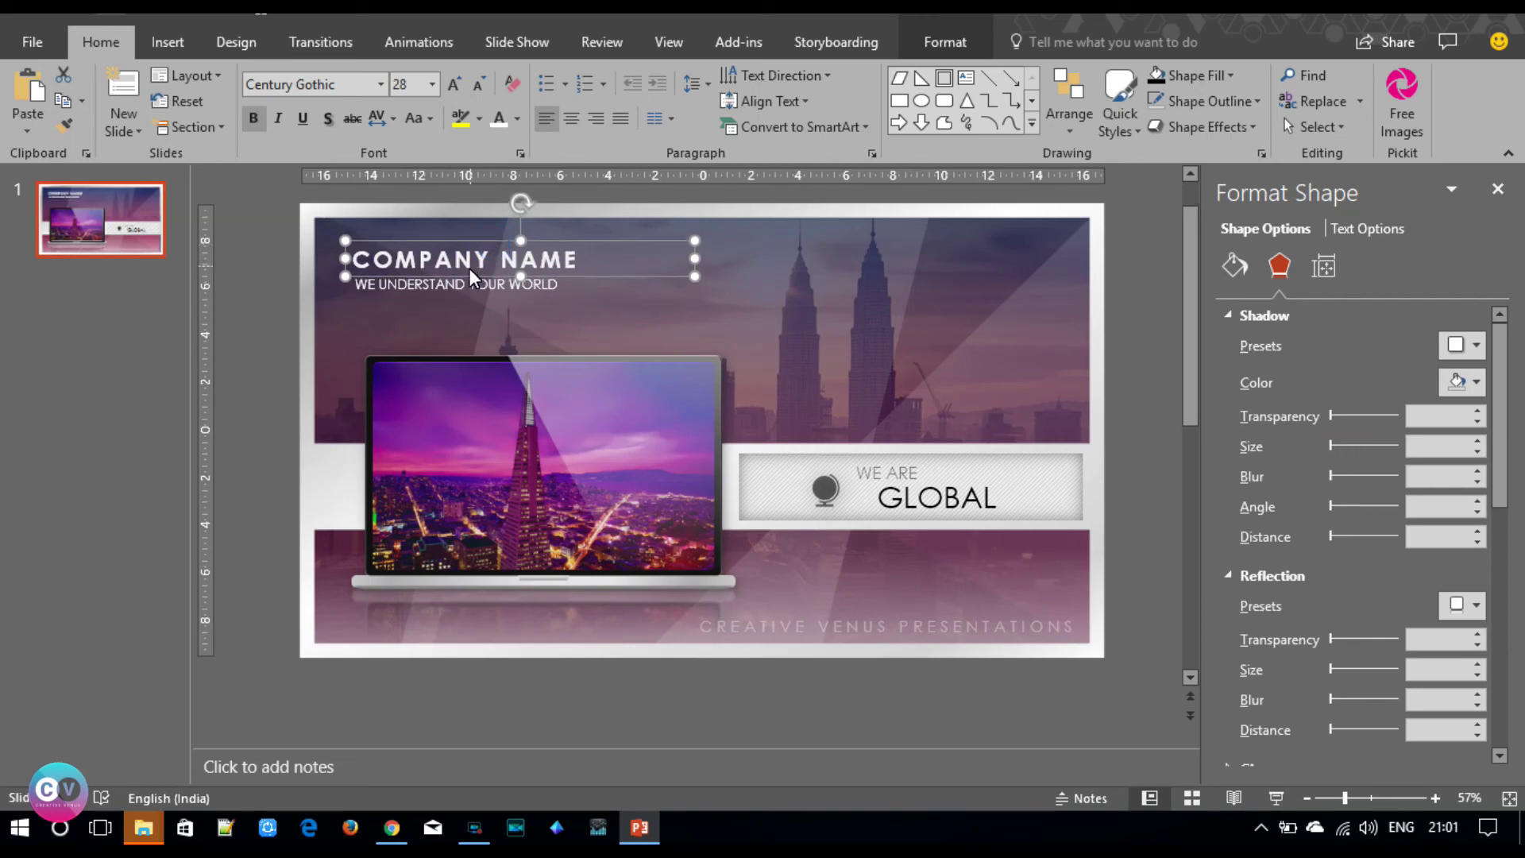
- Select the whole tagline line, then bring up the Icons library
{"action": "left_click", "coordinate": [459, 284]}
{"action": "triple_click", "coordinate": [459, 284]}
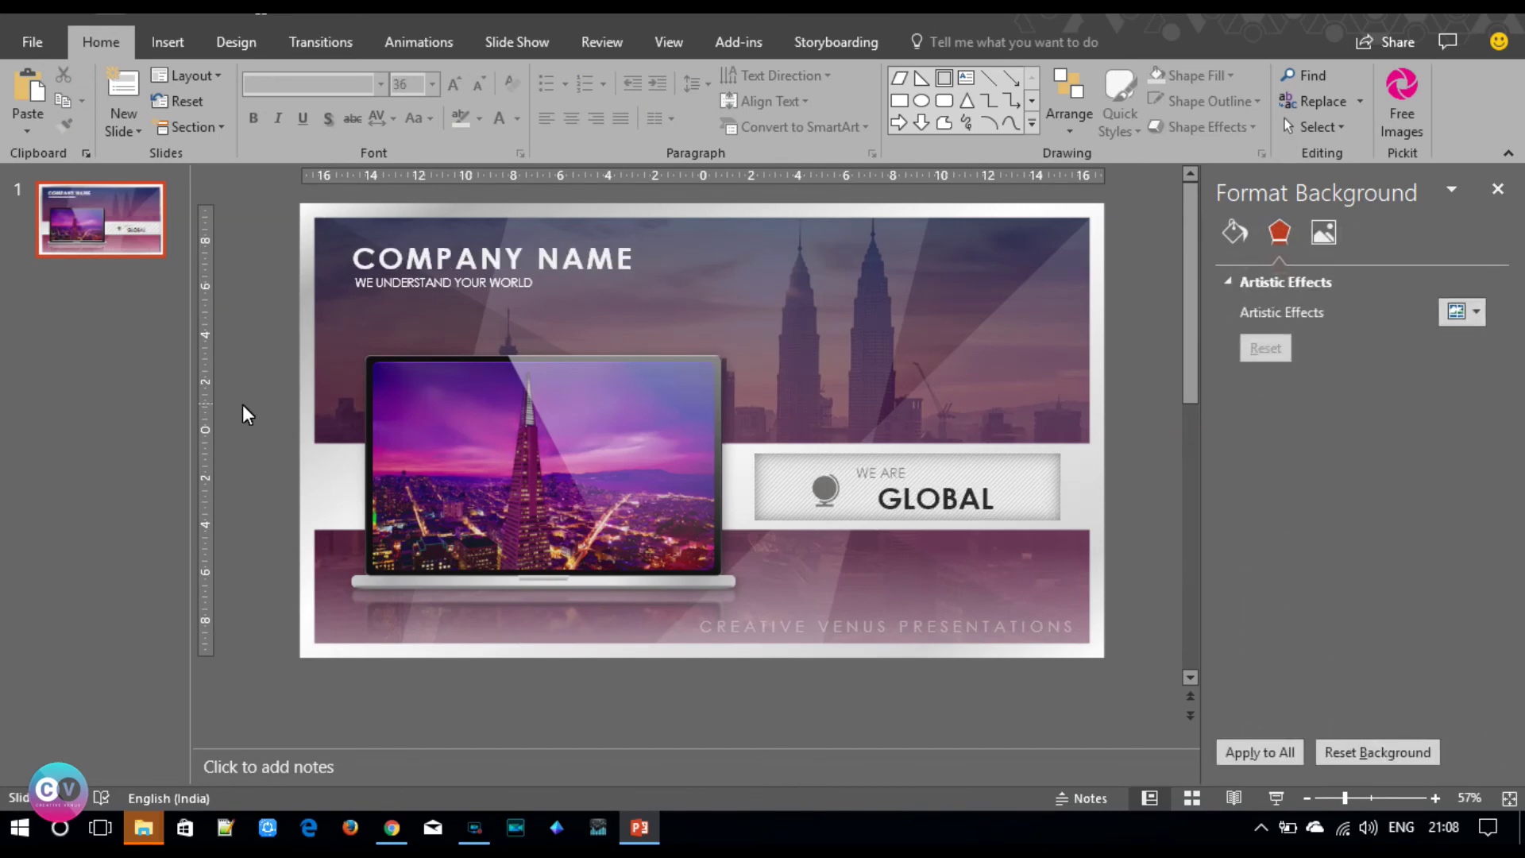
{"action": "left_click", "coordinate": [163, 45]}
{"action": "left_click", "coordinate": [429, 103]}
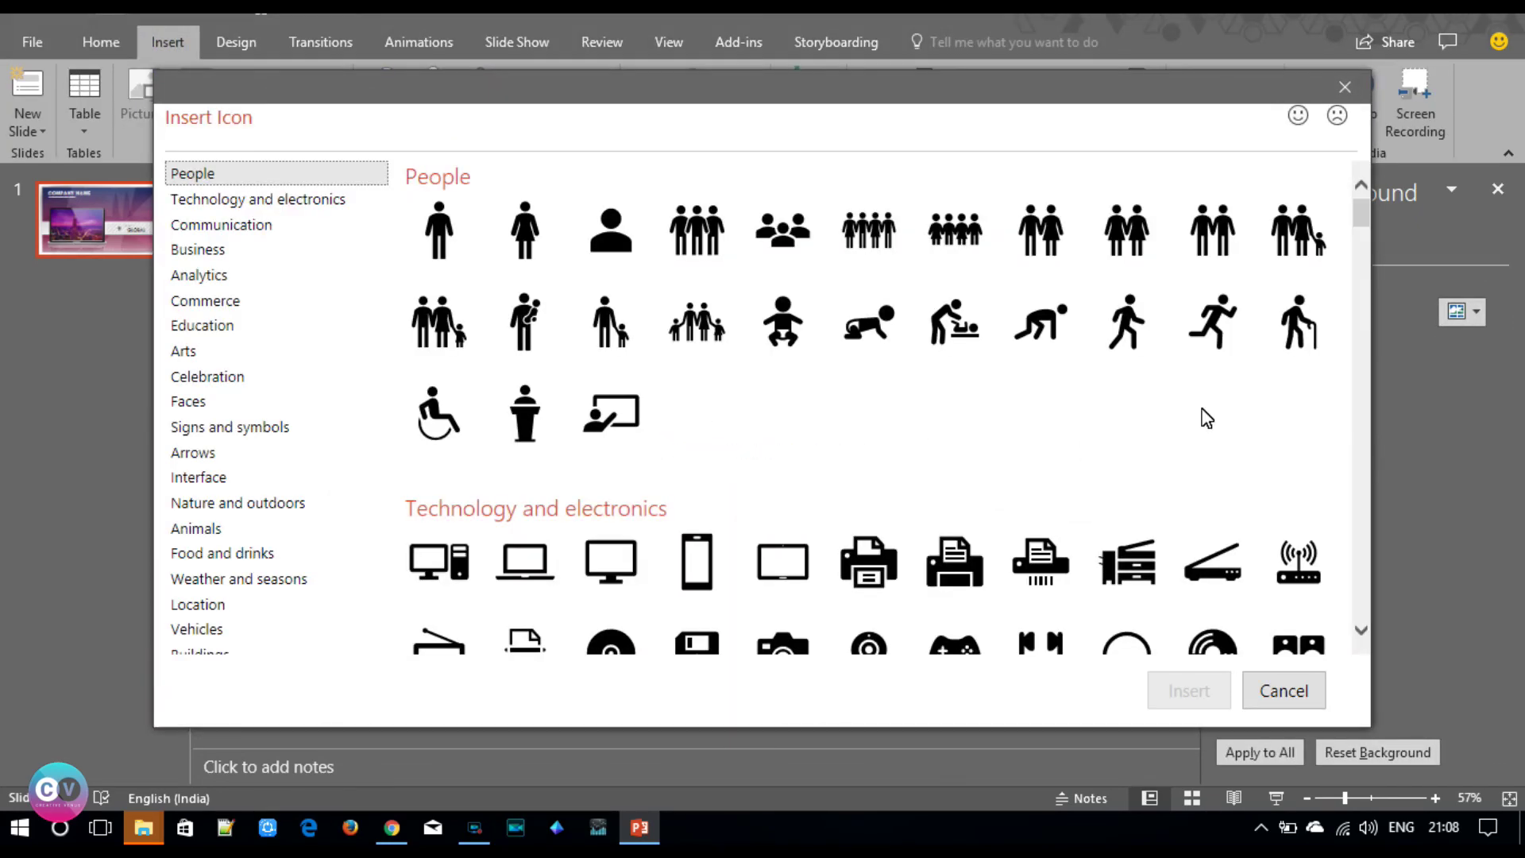
- Insert the envelope, download, link, share and phone icons
{"action": "scroll", "coordinate": [1358, 226], "scroll_direction": "down", "scroll_amount": 5}
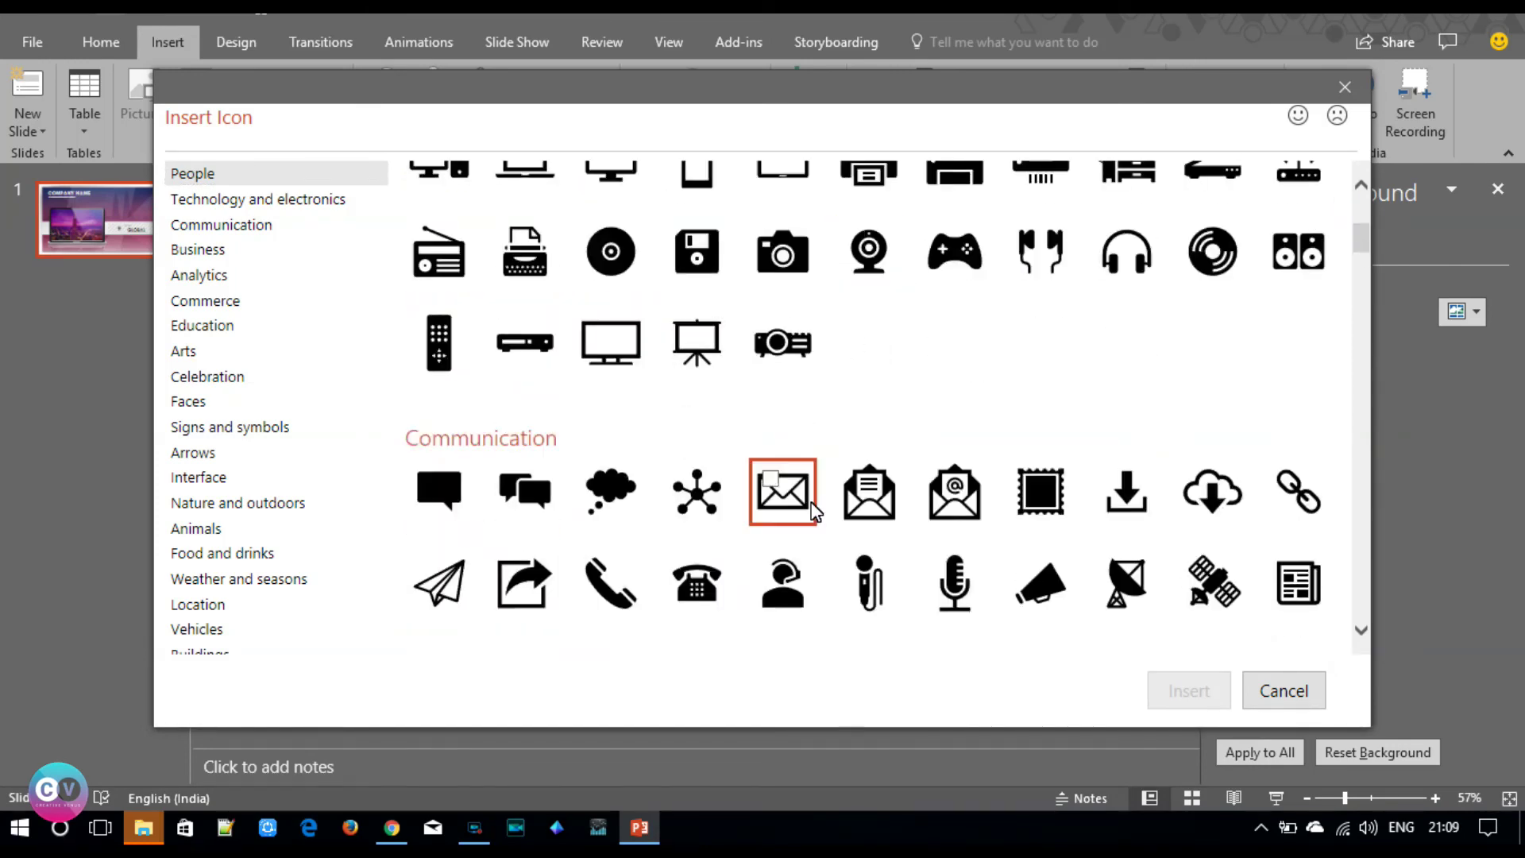
{"action": "left_click", "coordinate": [774, 480]}
{"action": "left_click", "coordinate": [1127, 486]}
{"action": "left_click", "coordinate": [1280, 496]}
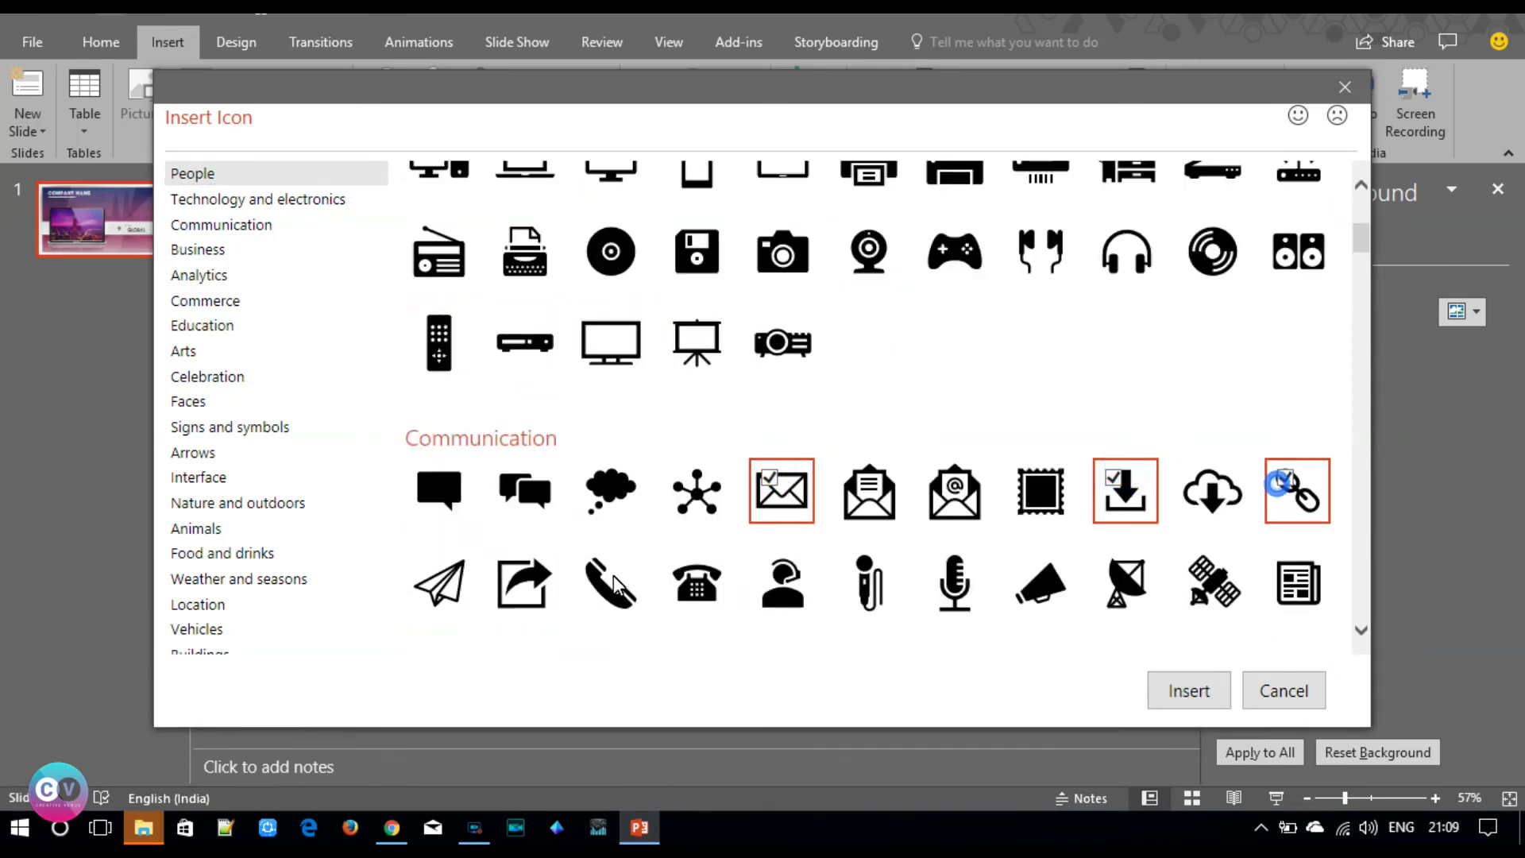
{"action": "left_click", "coordinate": [524, 582]}
{"action": "left_click", "coordinate": [609, 582]}
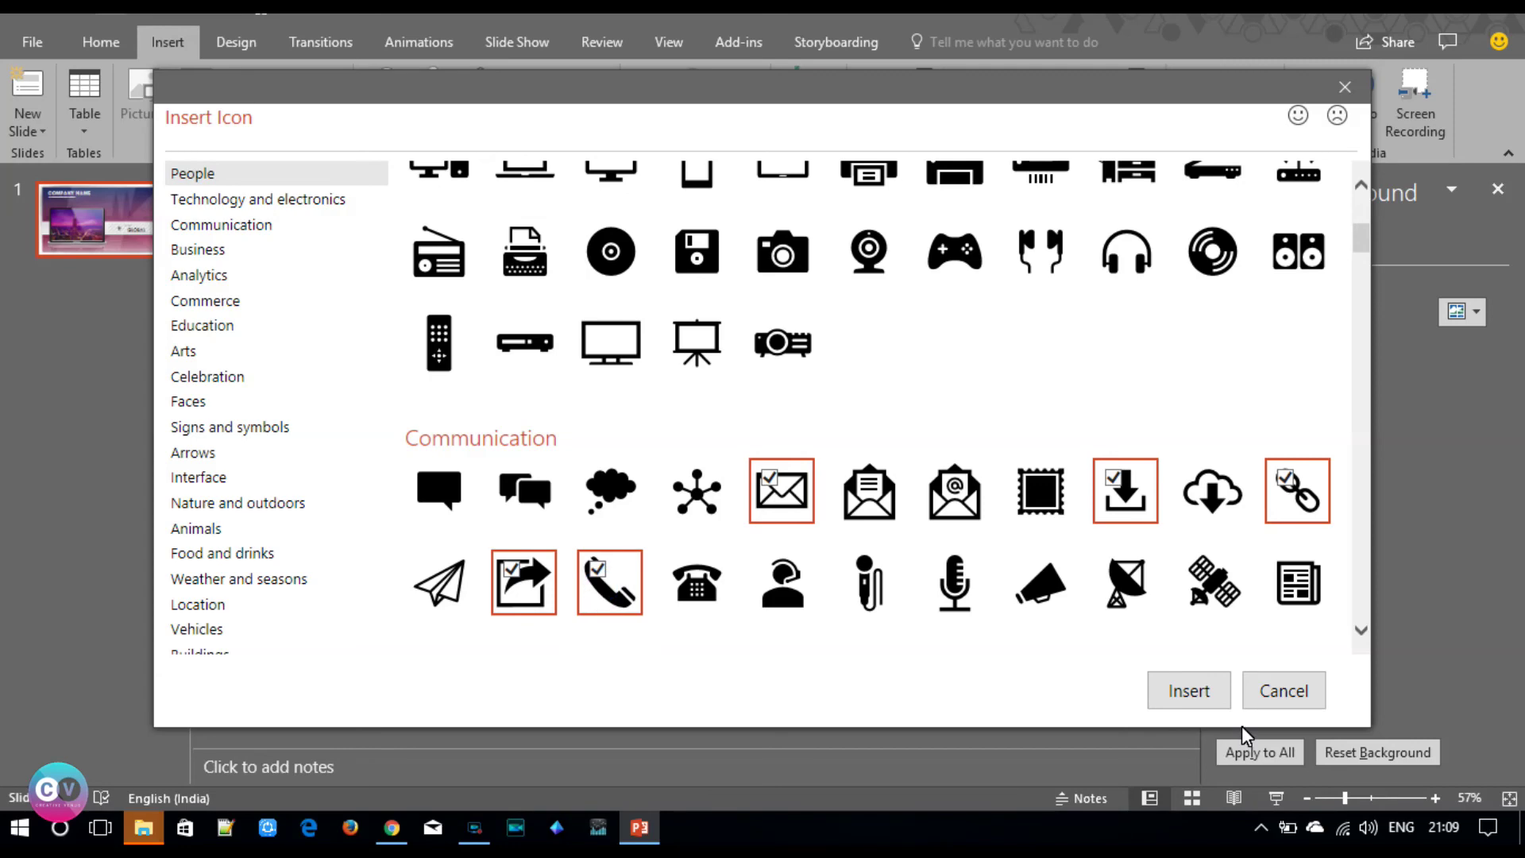
{"action": "left_click", "coordinate": [1192, 690]}
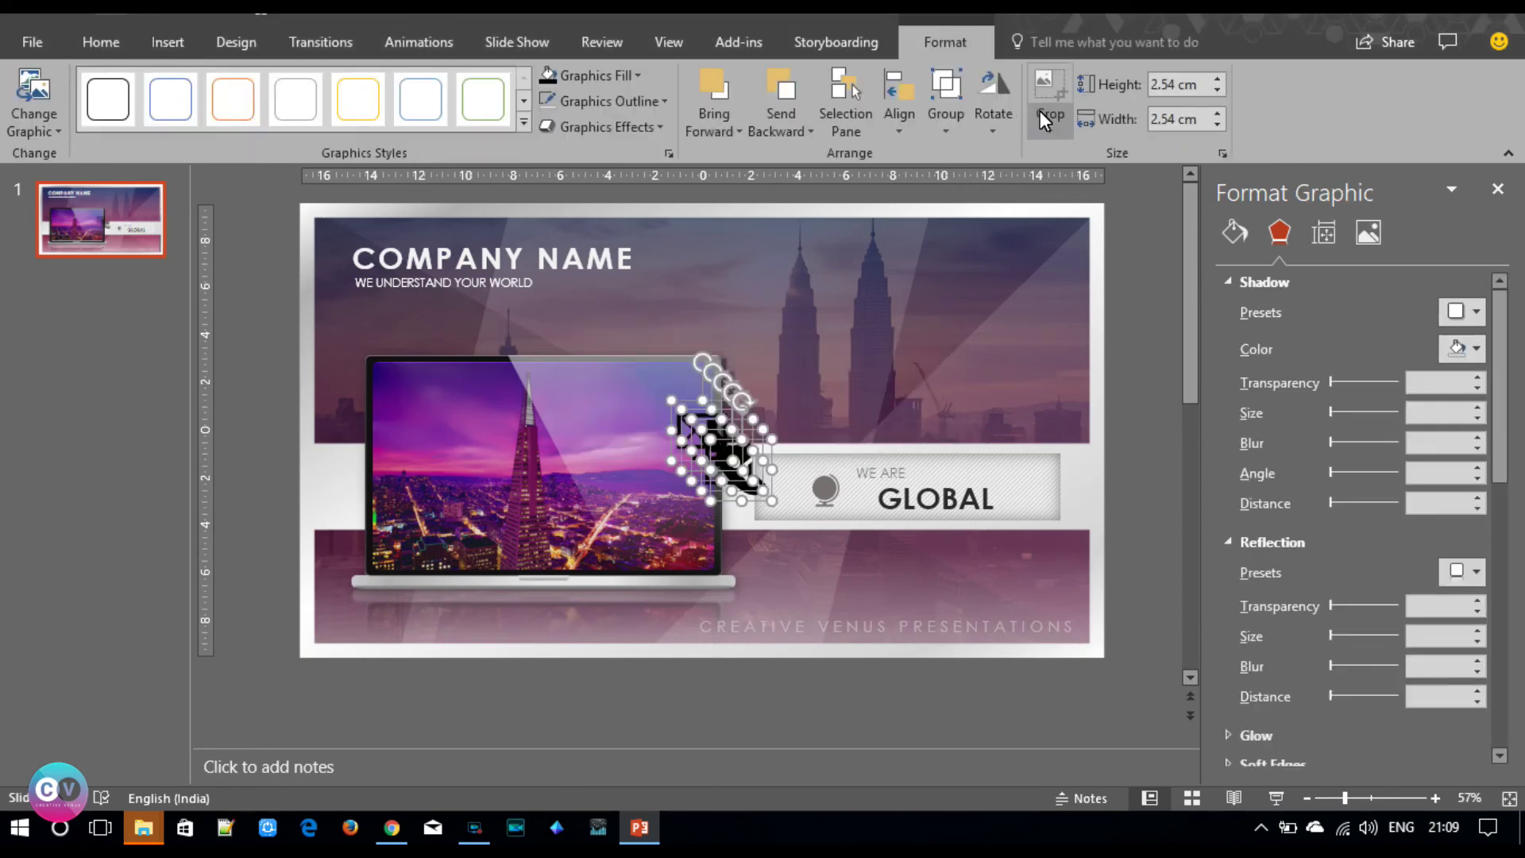
- Resize the icons to 1 cm, move them above WE ARE GLOBAL and align them right
{"action": "left_click", "coordinate": [1220, 90]}
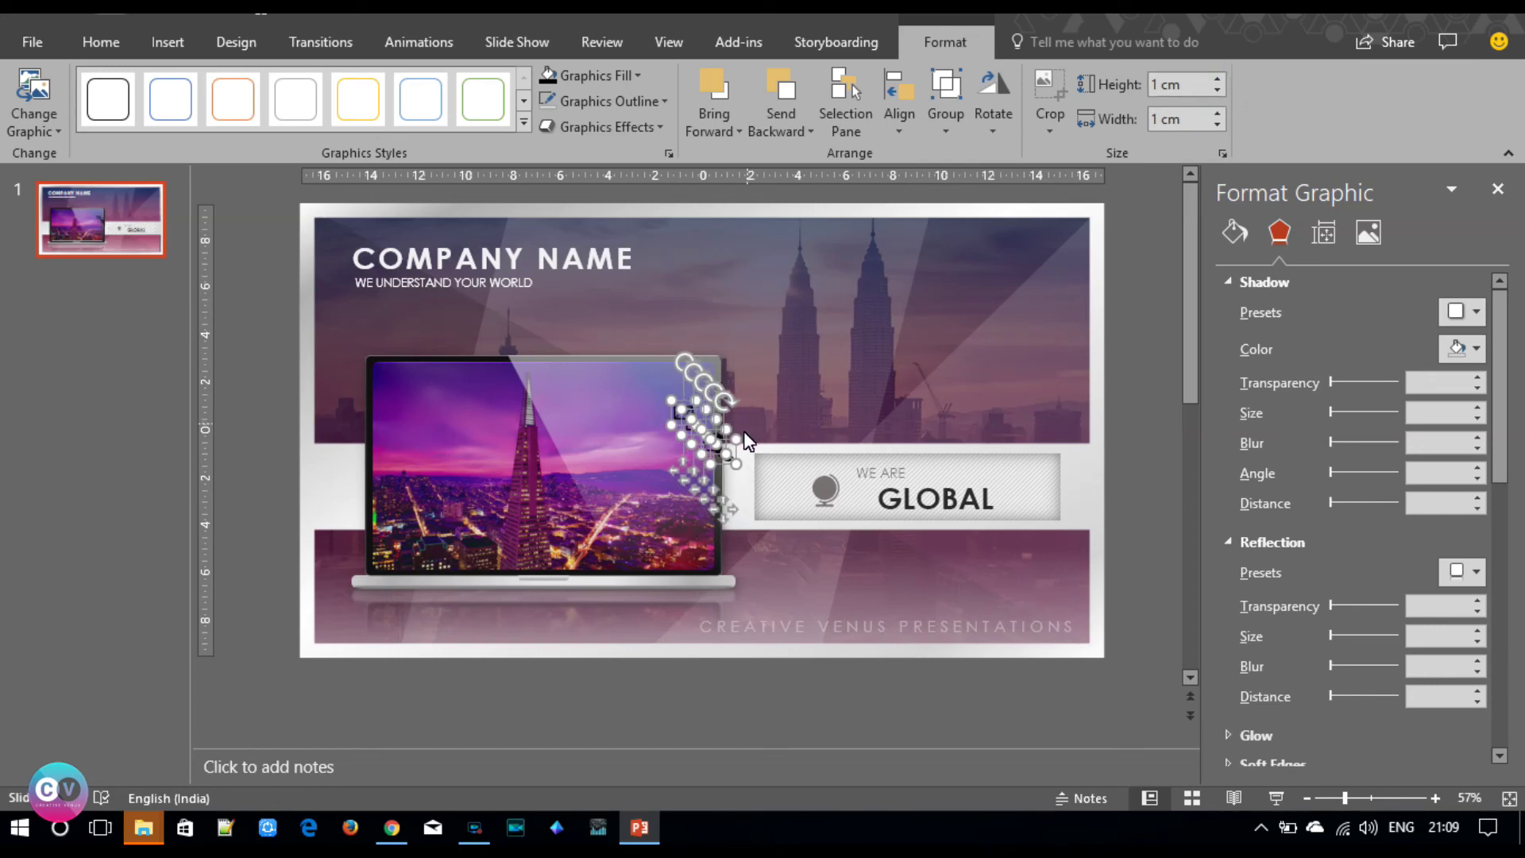
{"action": "left_click_drag", "start_coordinate": [728, 511], "coordinate": [917, 479]}
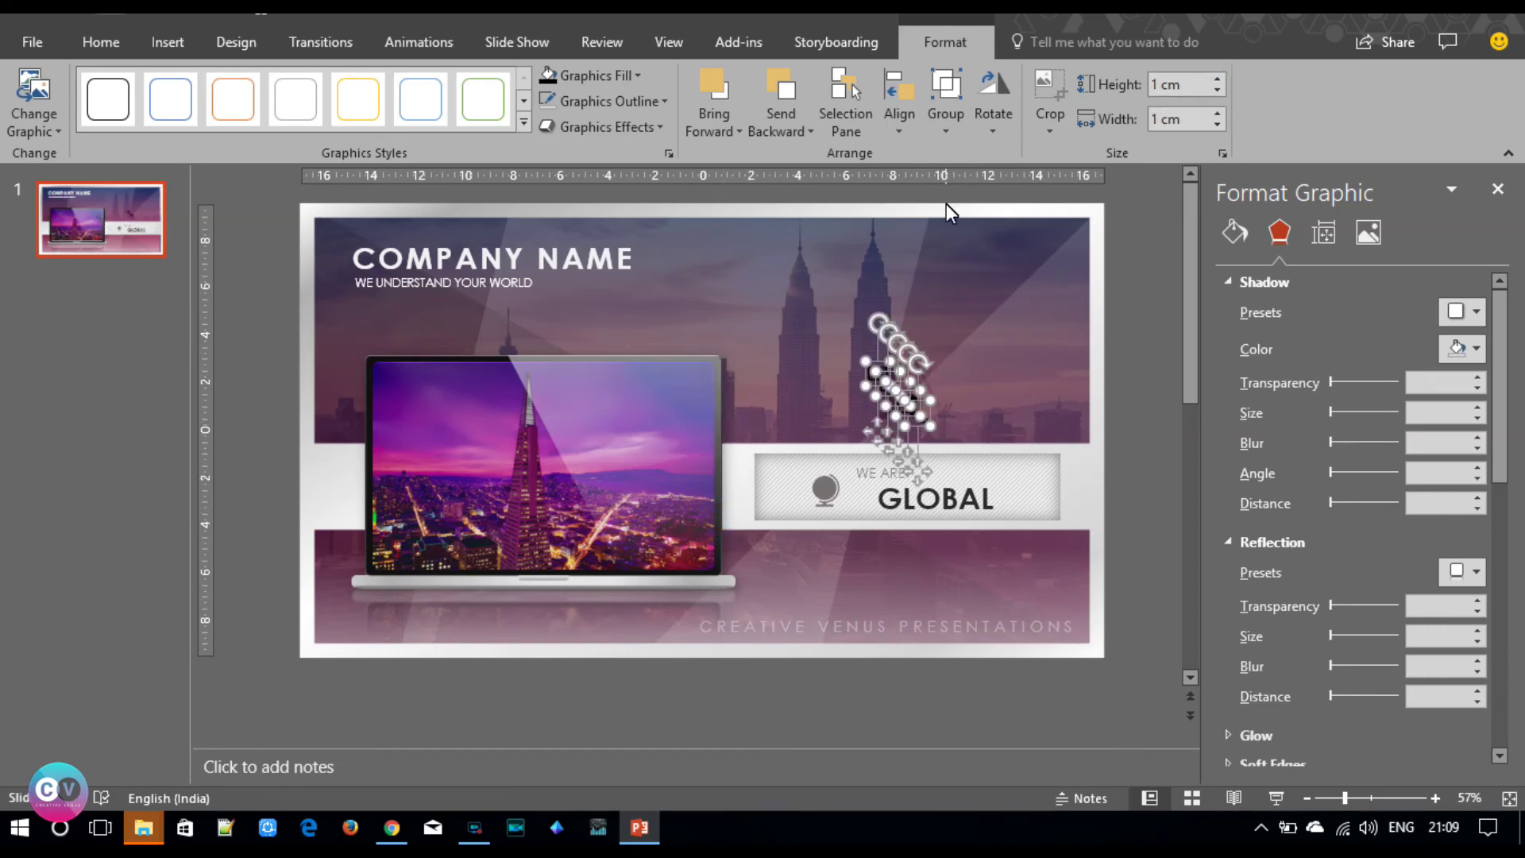
{"action": "left_click", "coordinate": [123, 42]}
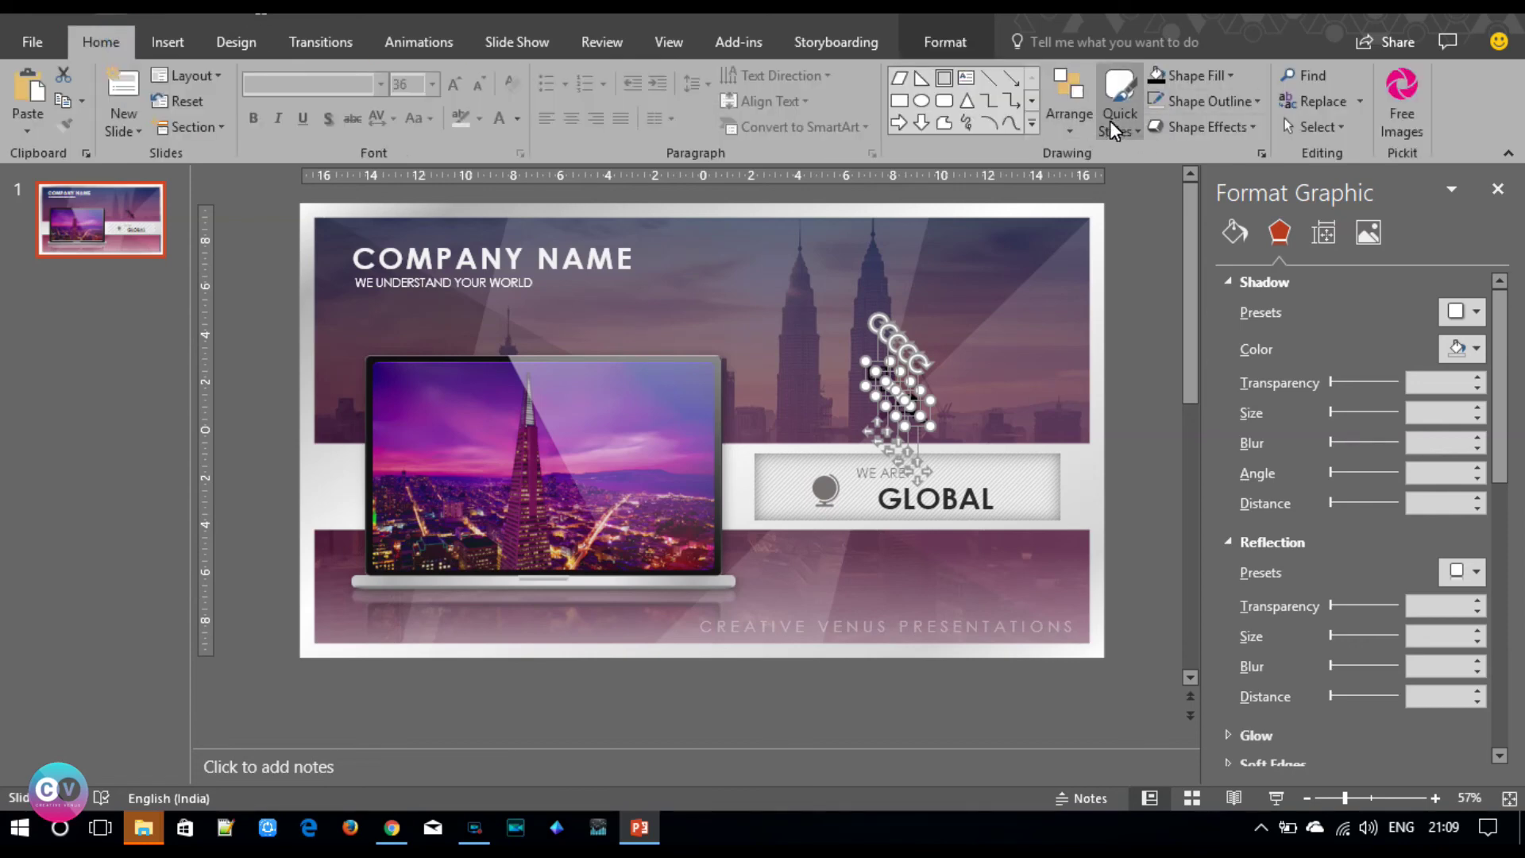
{"action": "left_click", "coordinate": [1069, 111]}
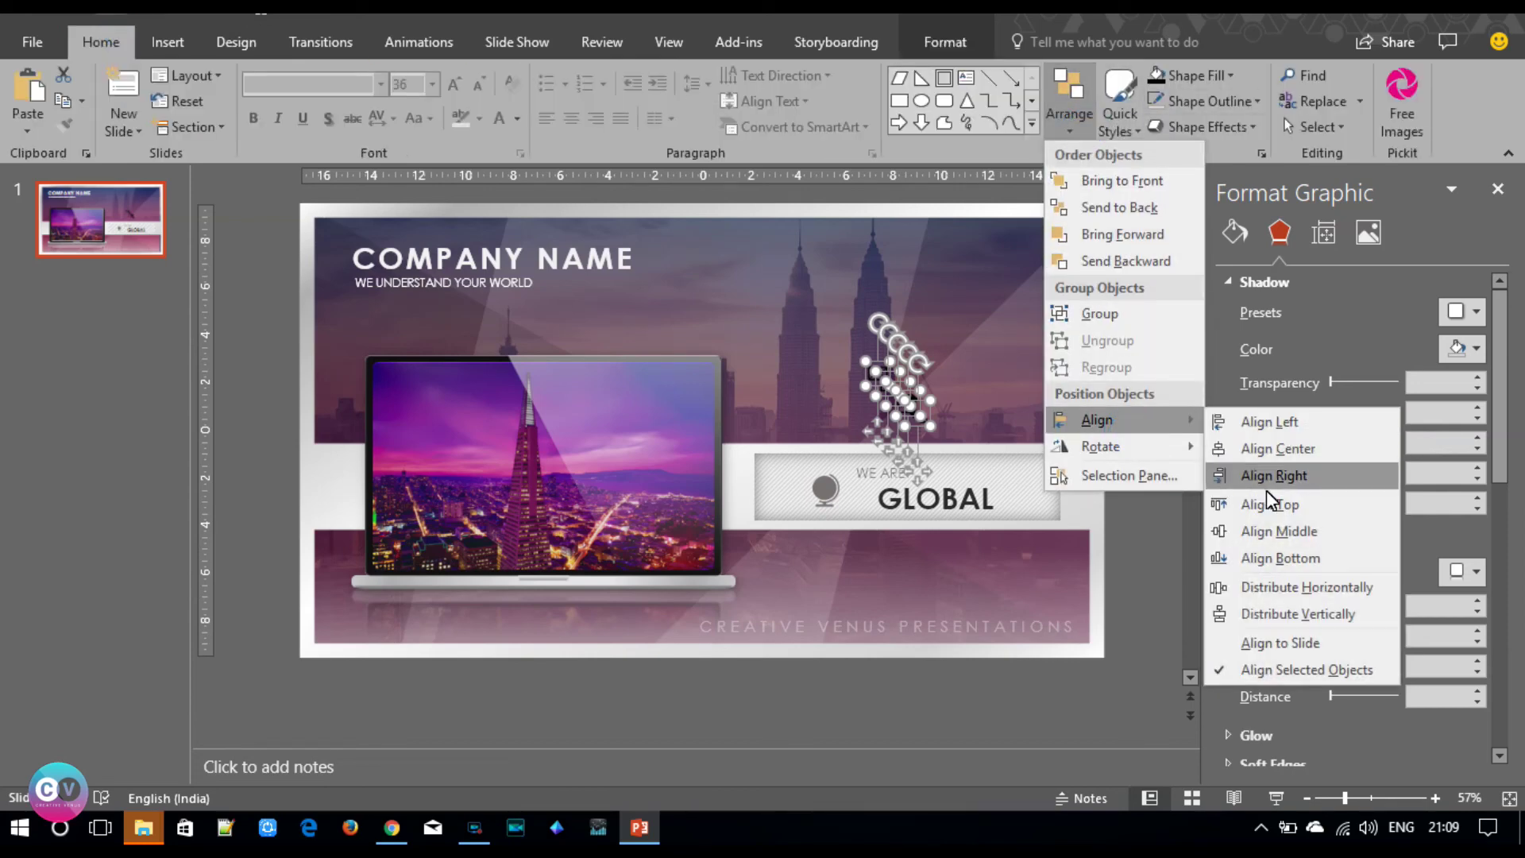
{"action": "left_click", "coordinate": [1269, 489]}
- Spread the icons into a row: phone and share right, mail and link left
{"action": "left_click", "coordinate": [1132, 426]}
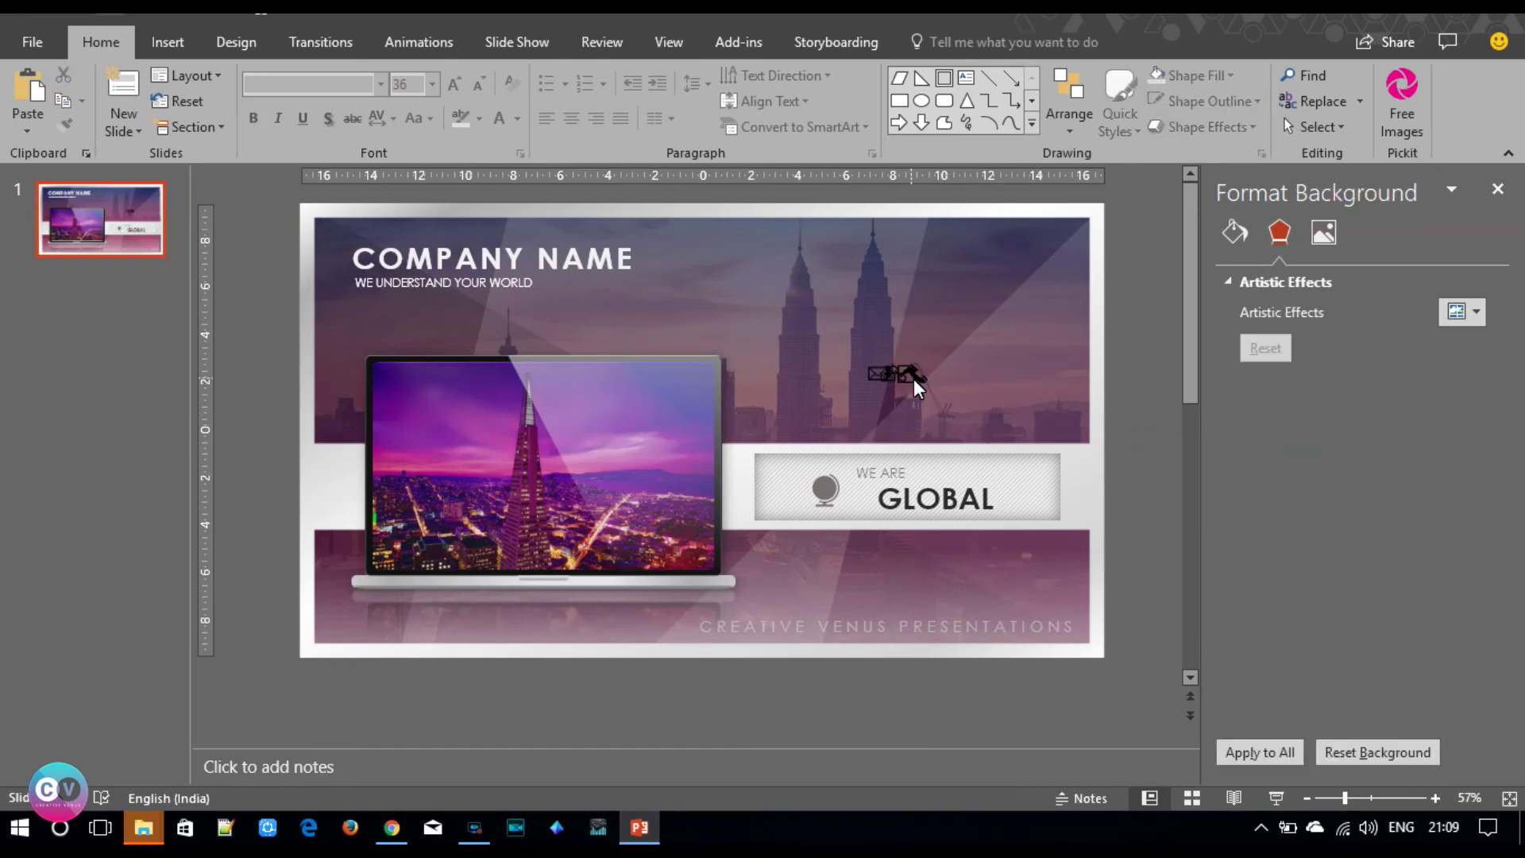
{"action": "left_click", "coordinate": [913, 378]}
{"action": "mouse_move", "coordinate": [918, 432]}
{"action": "left_mouse_down"}
{"action": "mouse_move", "coordinate": [980, 432]}
{"action": "mouse_move", "coordinate": [941, 432]}
{"action": "left_mouse_up"}
{"action": "left_click", "coordinate": [910, 372]}
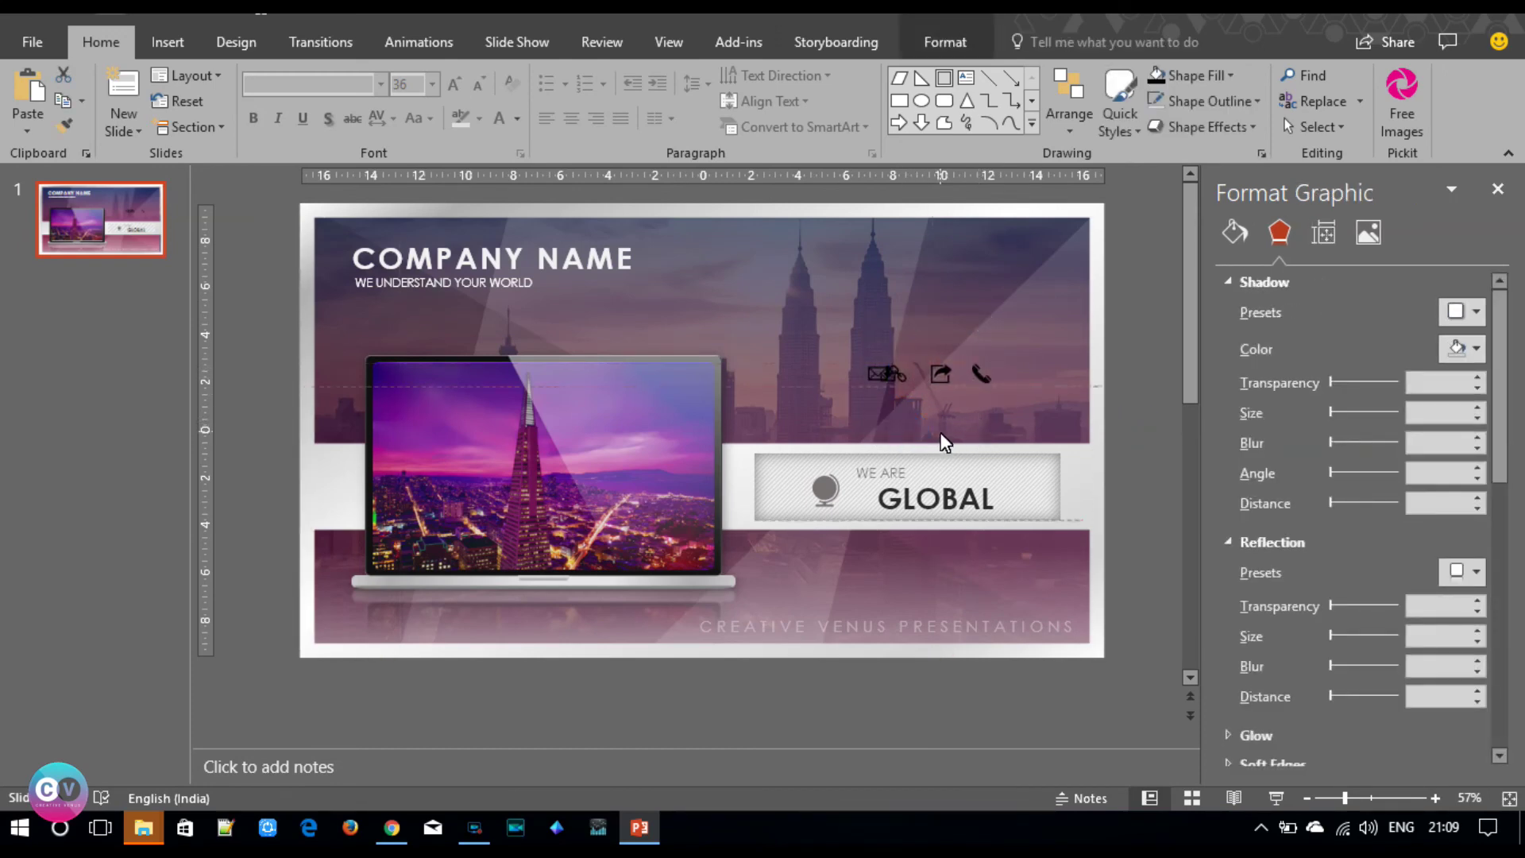
{"action": "left_click", "coordinate": [873, 375]}
{"action": "mouse_move", "coordinate": [878, 430]}
{"action": "left_mouse_down"}
{"action": "mouse_move", "coordinate": [842, 440]}
{"action": "mouse_move", "coordinate": [875, 437]}
{"action": "left_mouse_up"}
{"action": "left_click", "coordinate": [886, 379]}
- Leave the download icon in the middle of the row and bring up the Insert options
{"action": "left_click", "coordinate": [894, 377]}
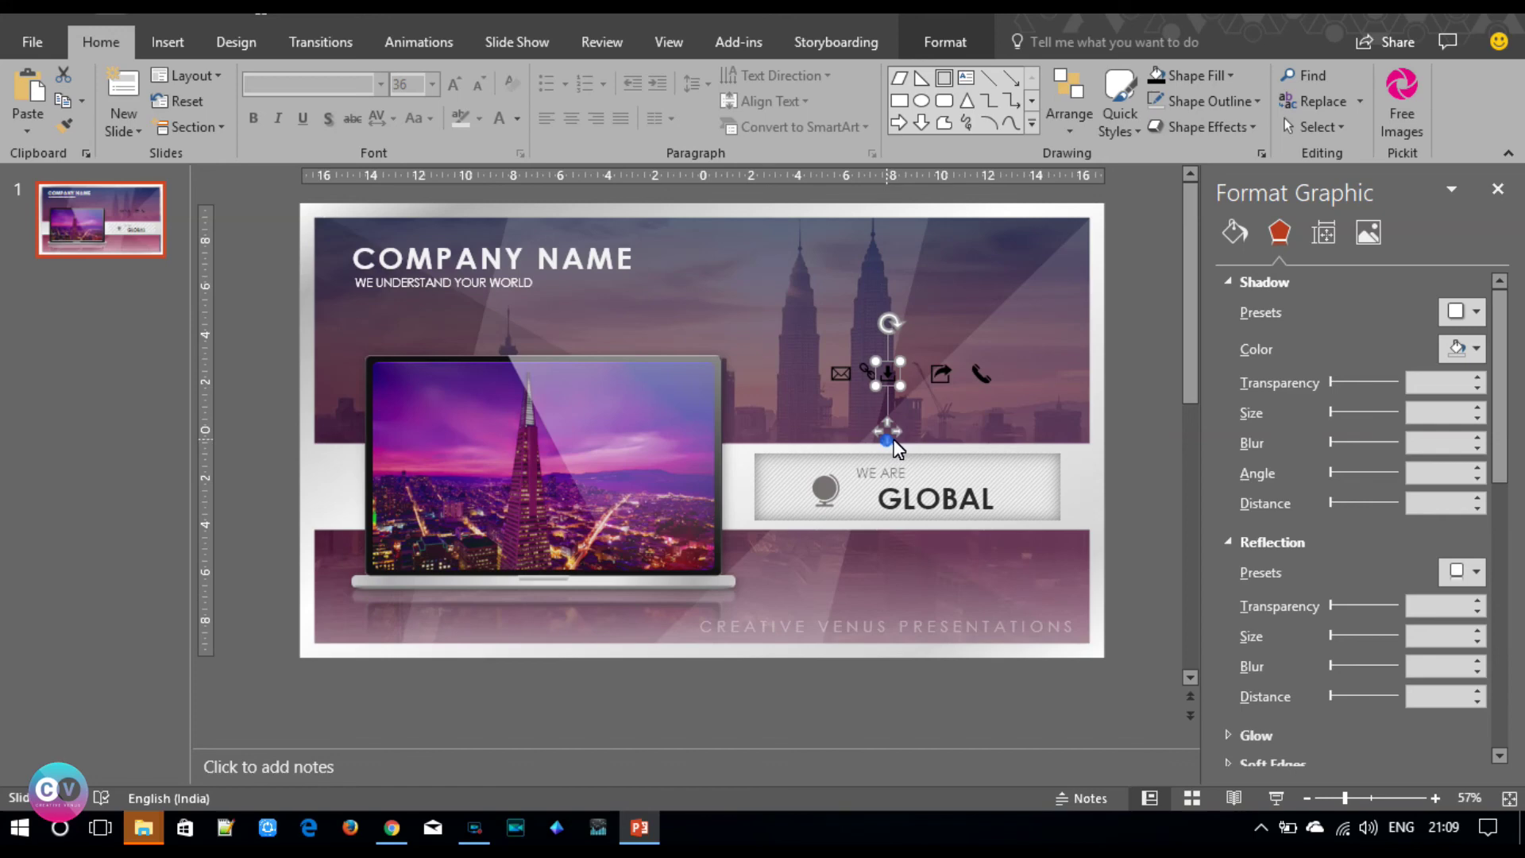
{"action": "key", "text": "Escape"}
{"action": "left_click", "coordinate": [898, 439]}
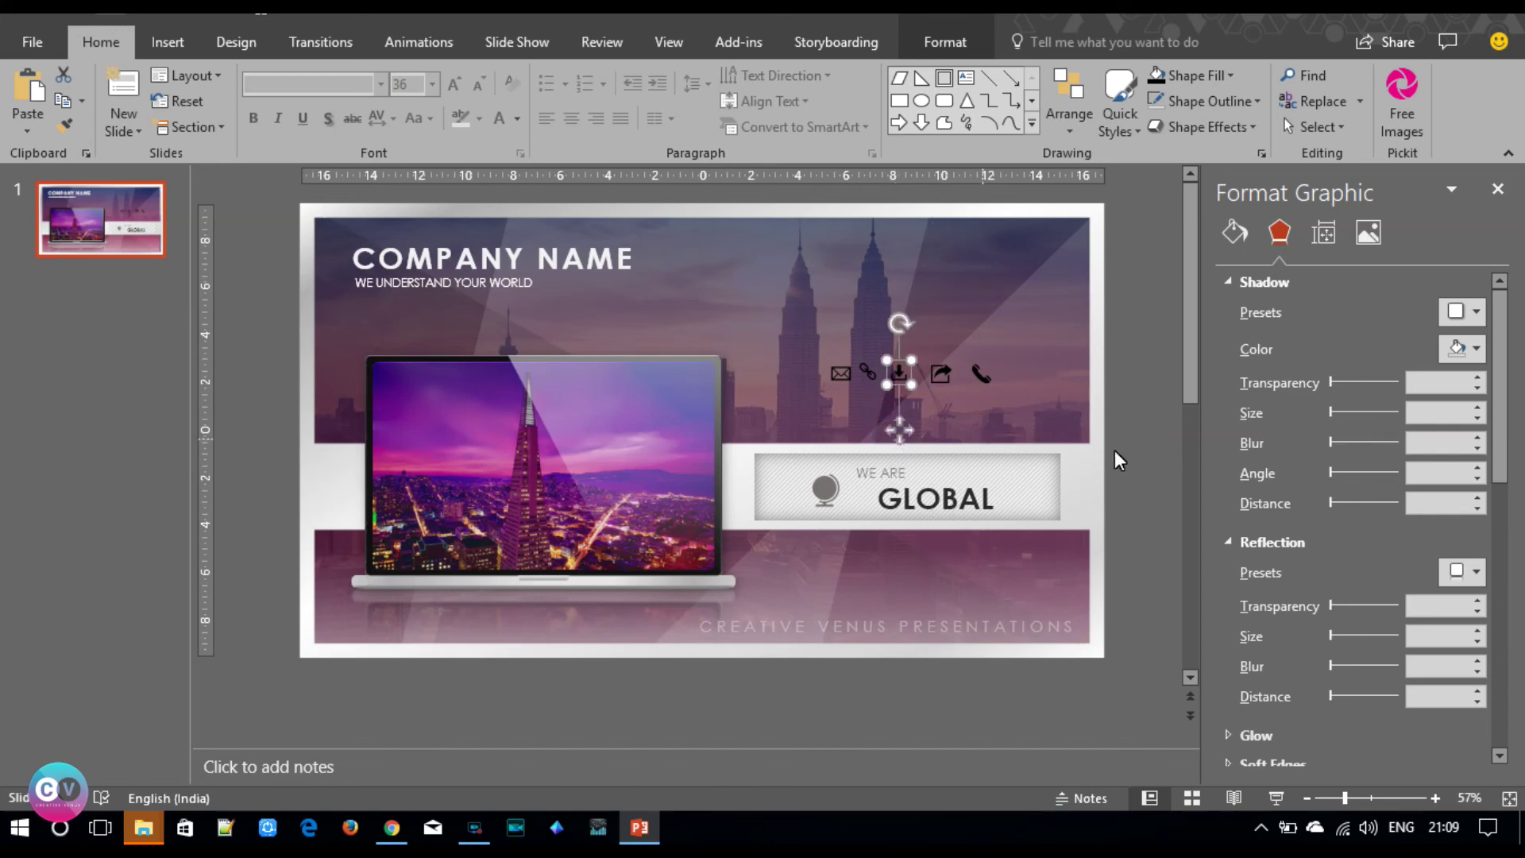
{"action": "left_click", "coordinate": [1141, 462]}
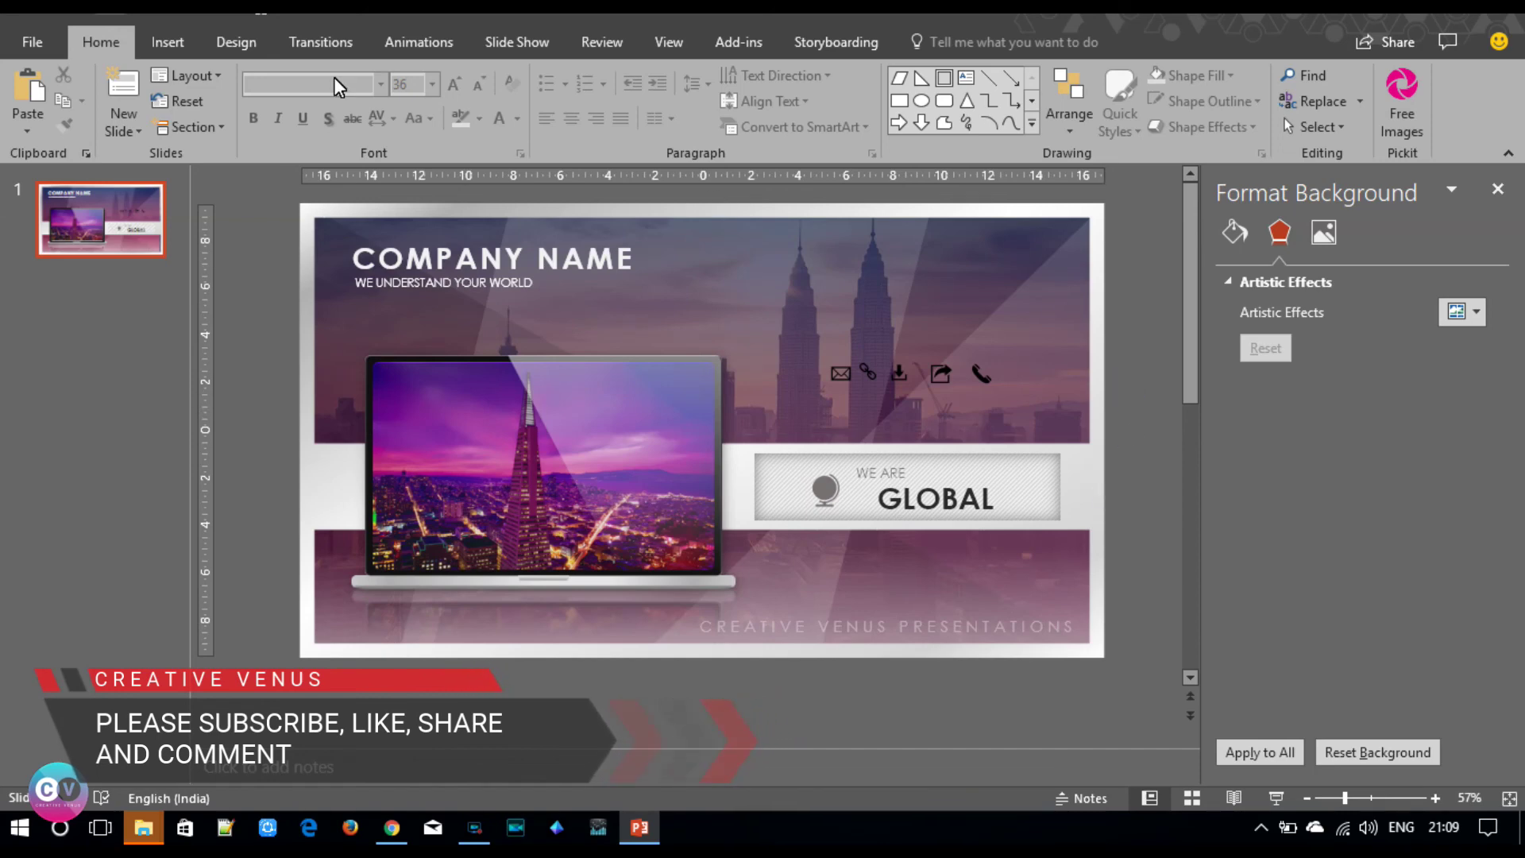
{"action": "left_click", "coordinate": [165, 41]}
- Draw a 1.4 cm by 1.4 cm circle below the mail icon
{"action": "left_click", "coordinate": [391, 131]}
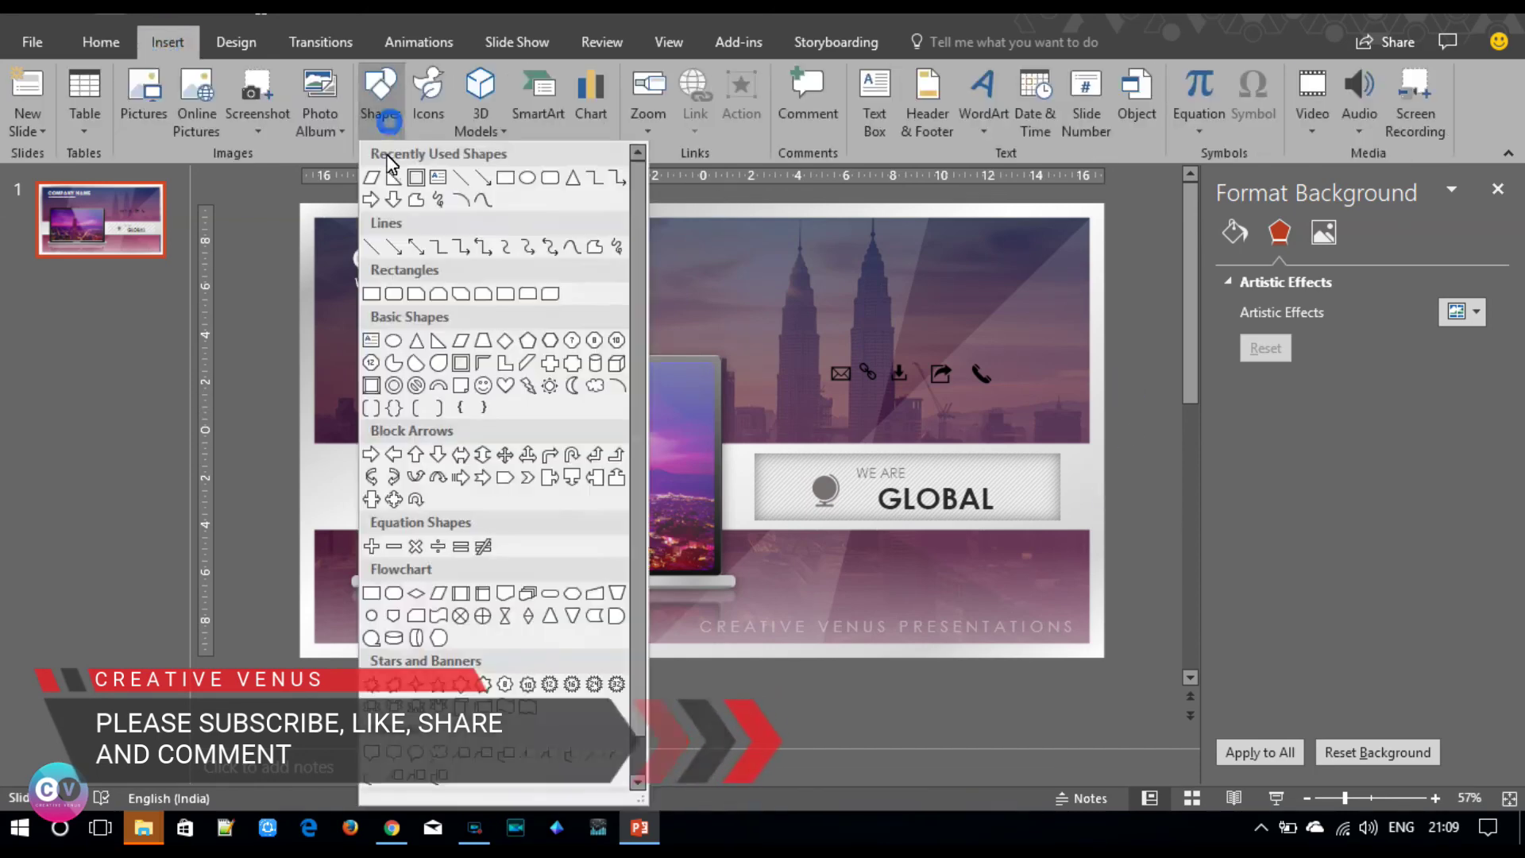
{"action": "left_click", "coordinate": [524, 178]}
{"action": "left_click_drag", "start_coordinate": [827, 402], "coordinate": [861, 439]}
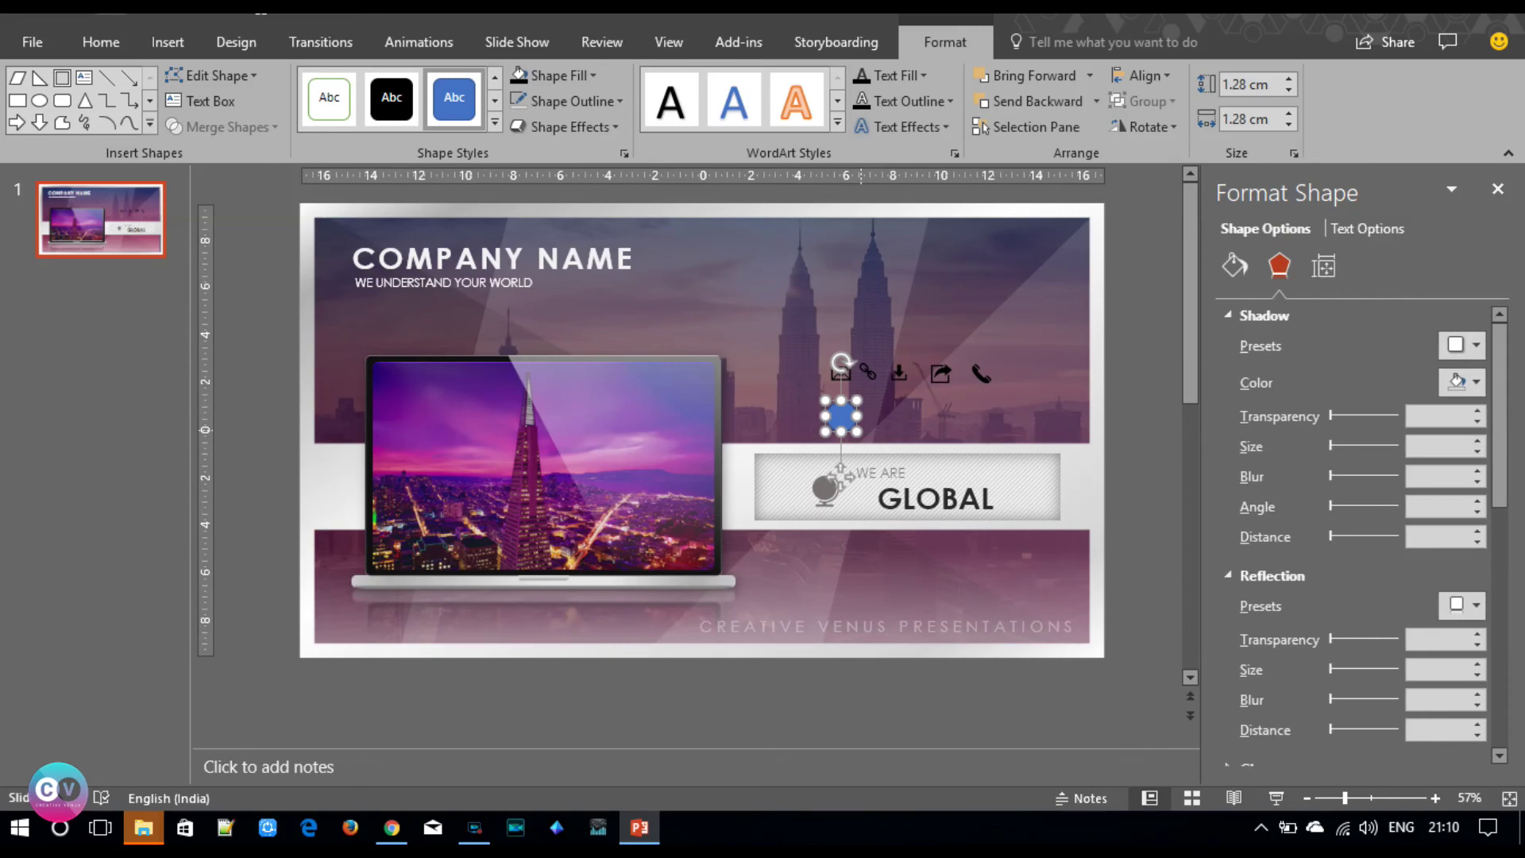
{"action": "left_click", "coordinate": [1290, 113]}
{"action": "left_click", "coordinate": [1289, 113]}
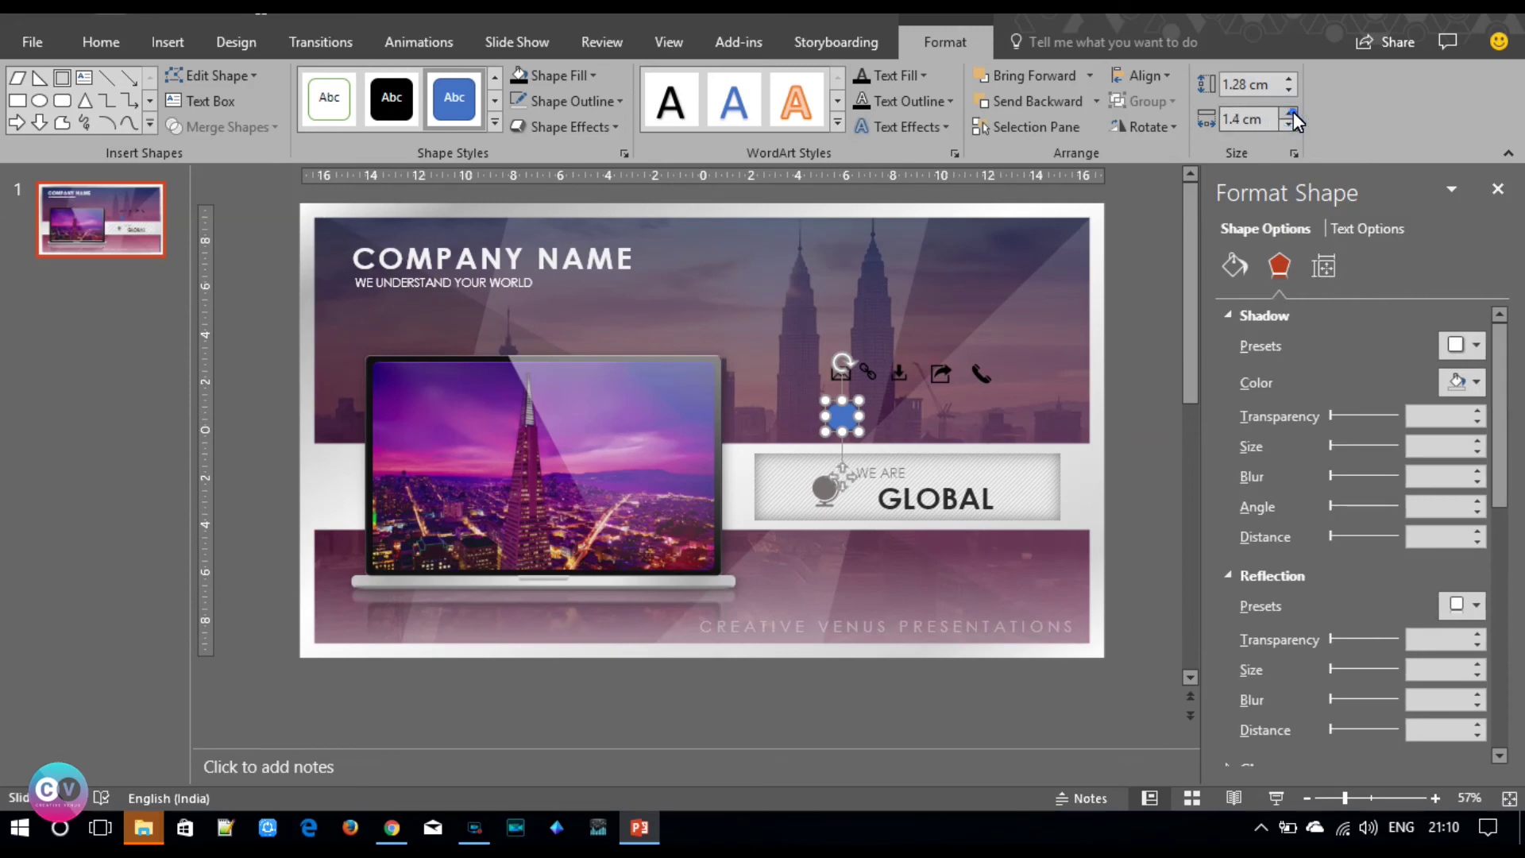
{"action": "left_click", "coordinate": [1288, 78]}
{"action": "left_click", "coordinate": [1288, 78]}
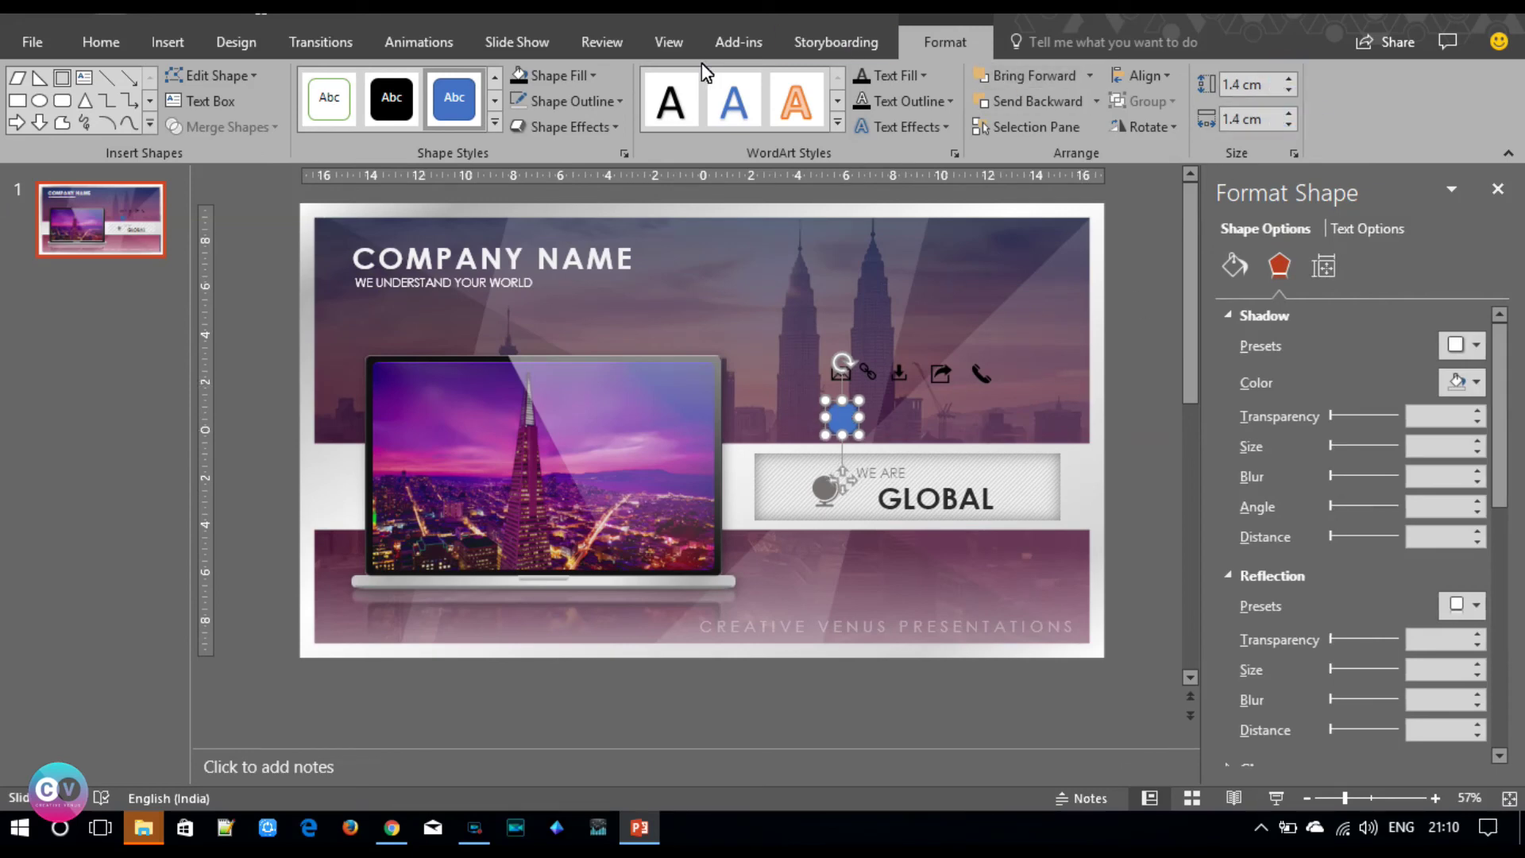
- Give the circle no fill and a white outline, then zoom in to 184%
{"action": "left_click", "coordinate": [550, 79]}
{"action": "left_click", "coordinate": [576, 313]}
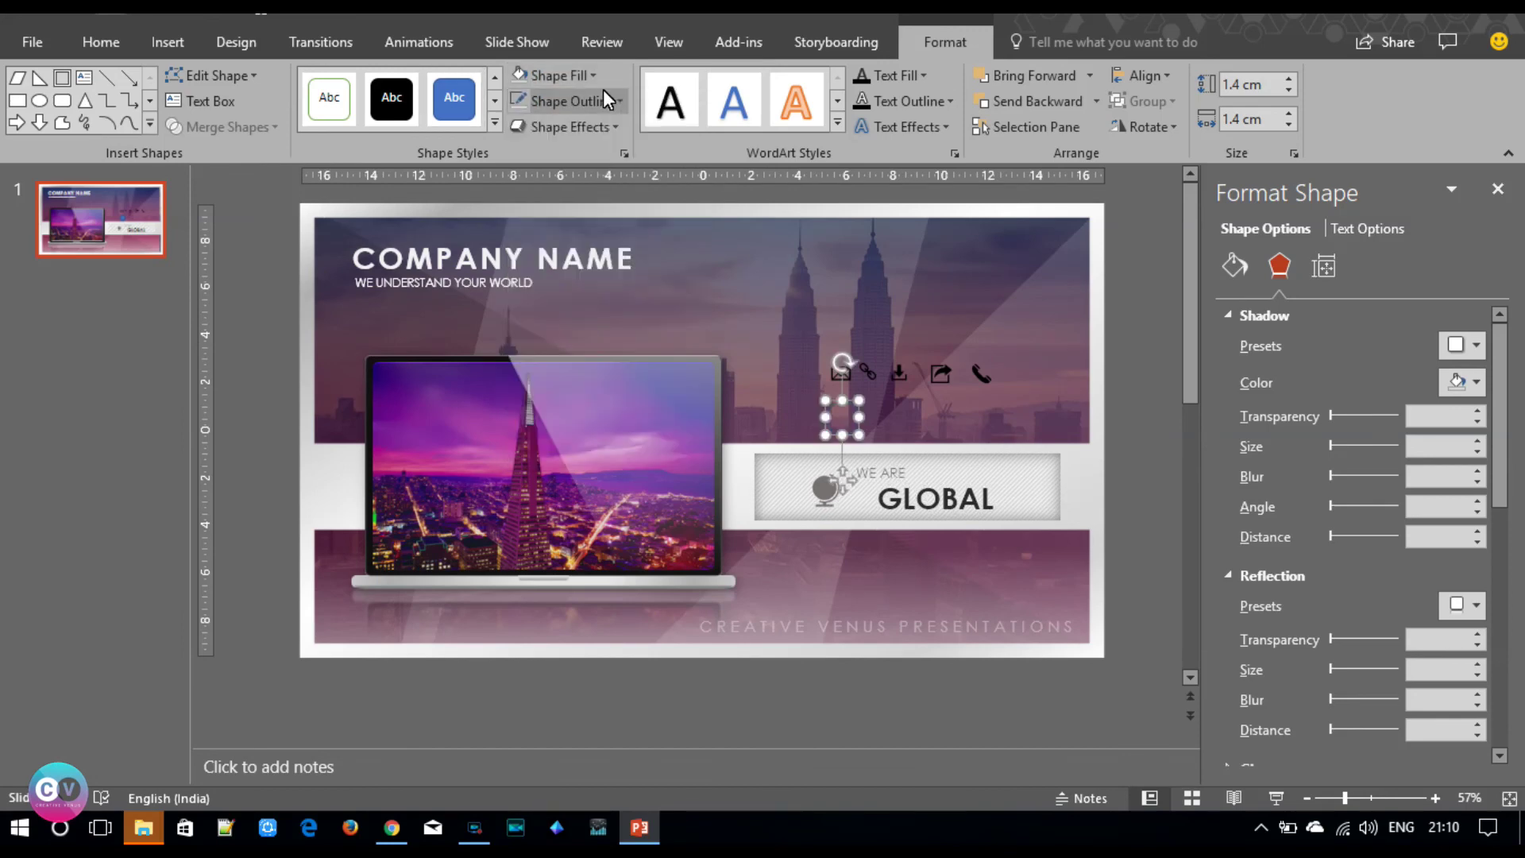
{"action": "left_click", "coordinate": [592, 99]}
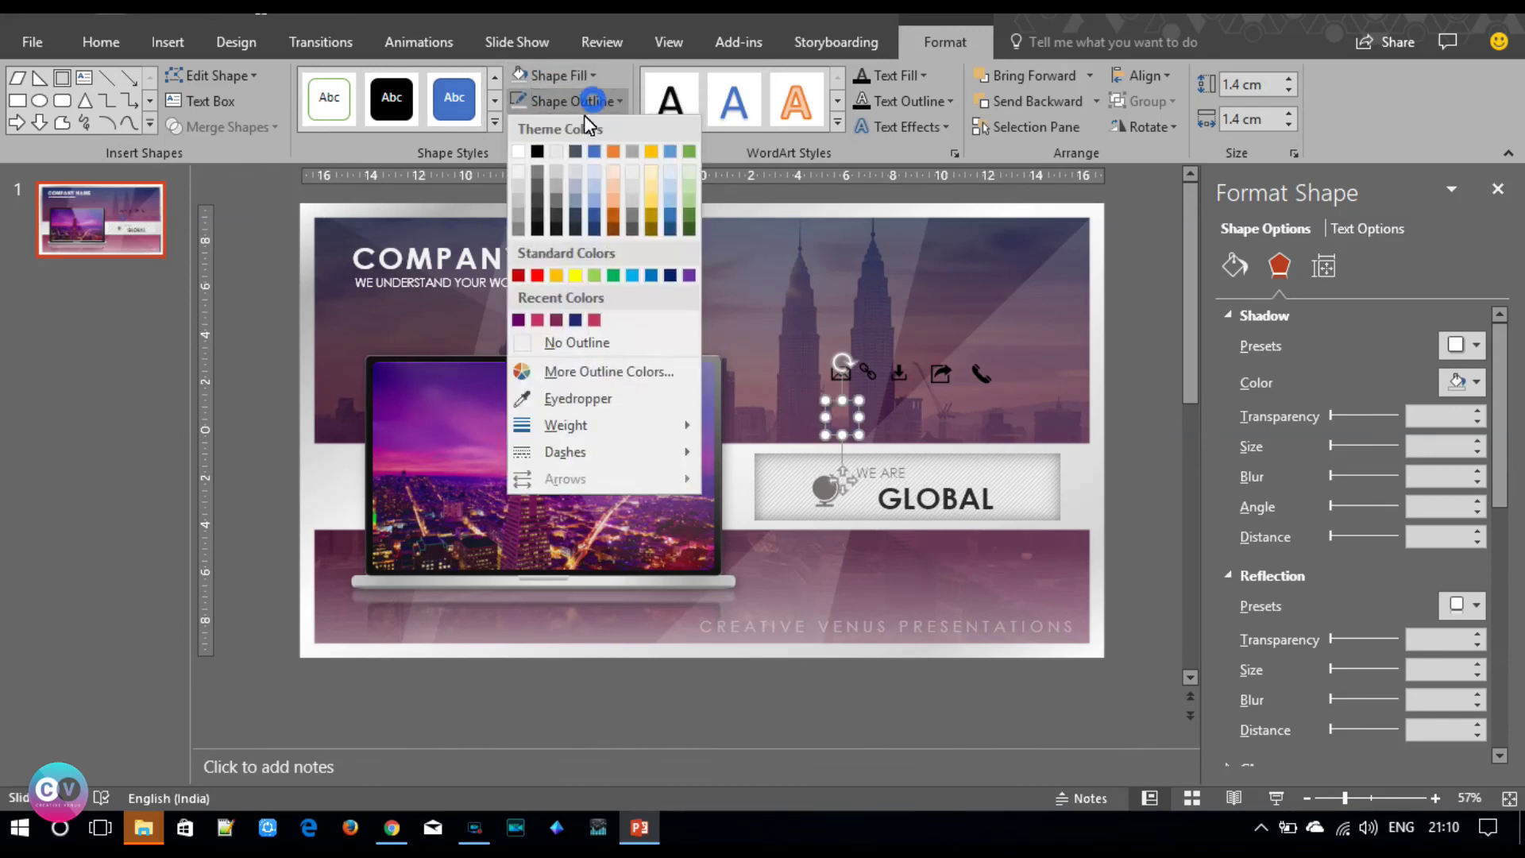
{"action": "left_click", "coordinate": [517, 185]}
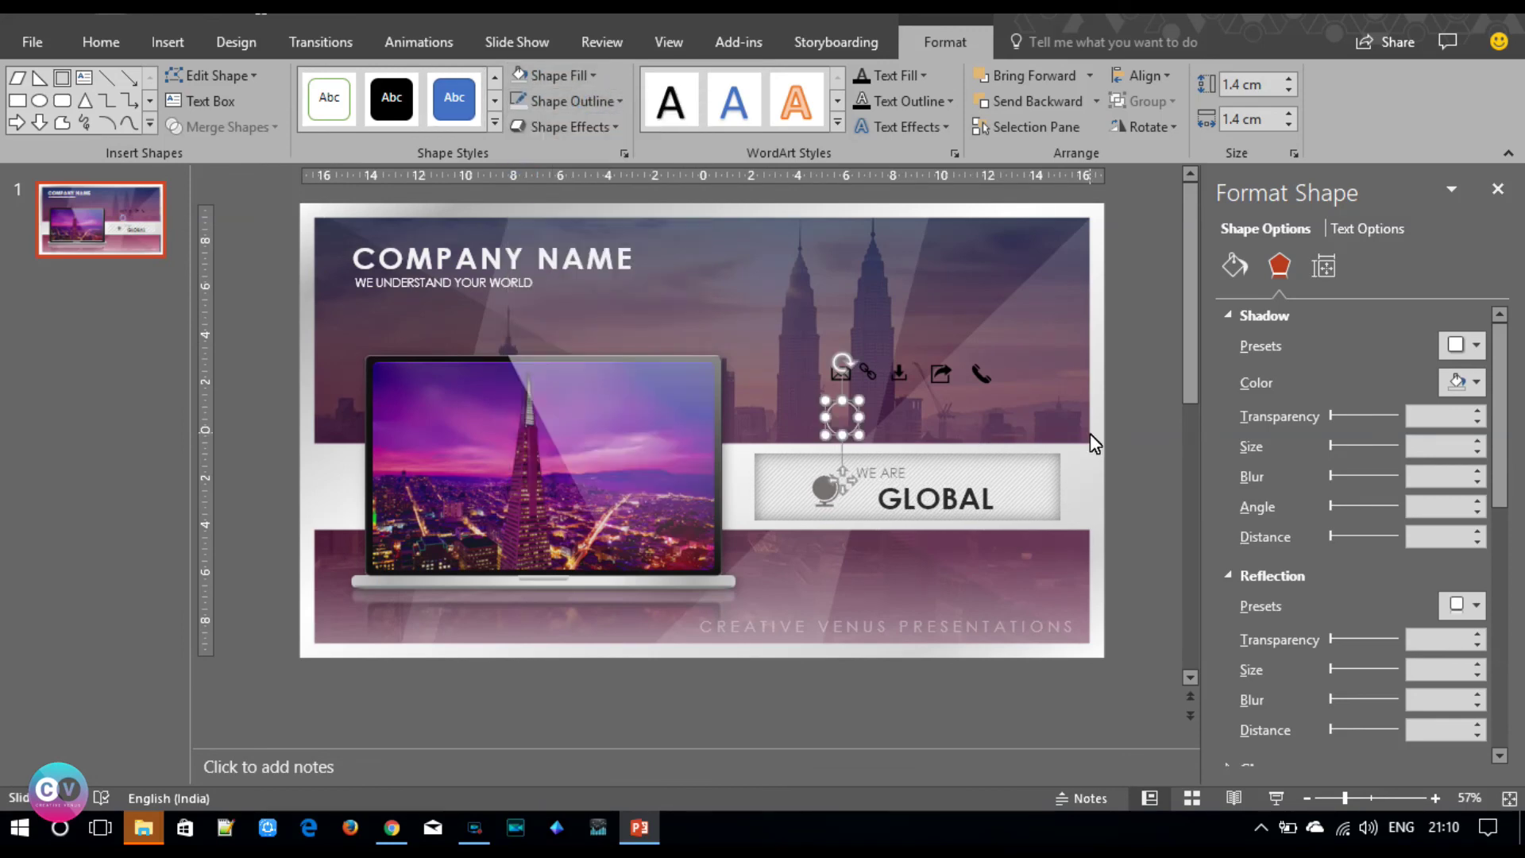
{"action": "left_click", "coordinate": [1158, 460]}
{"action": "left_click_drag", "start_coordinate": [1347, 798], "coordinate": [1385, 798]}
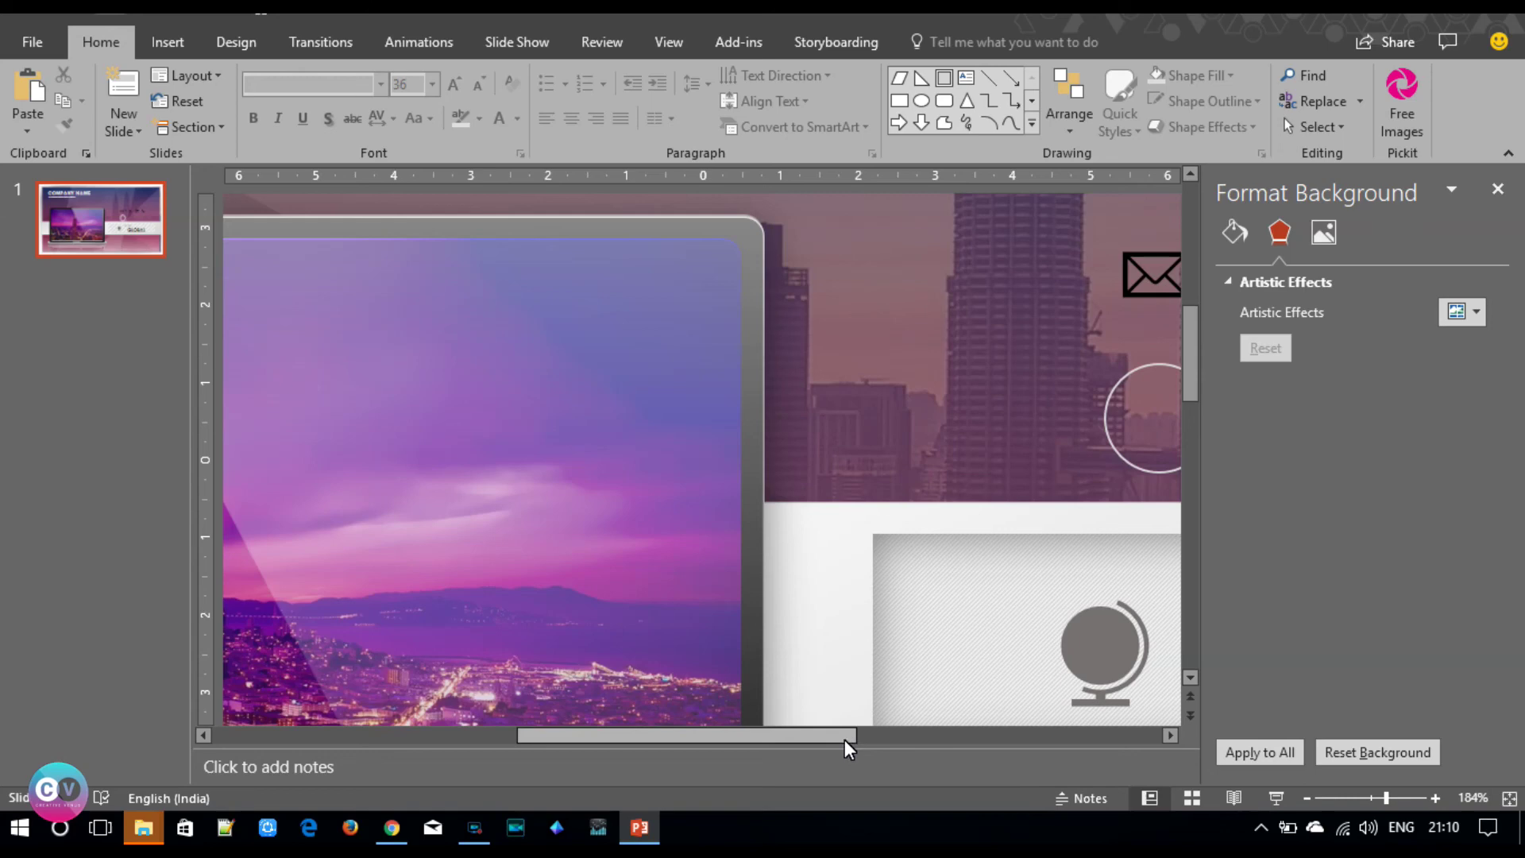
- Move the envelope icon into the outlined circle and make it white
{"action": "left_click_drag", "start_coordinate": [845, 737], "coordinate": [985, 742]}
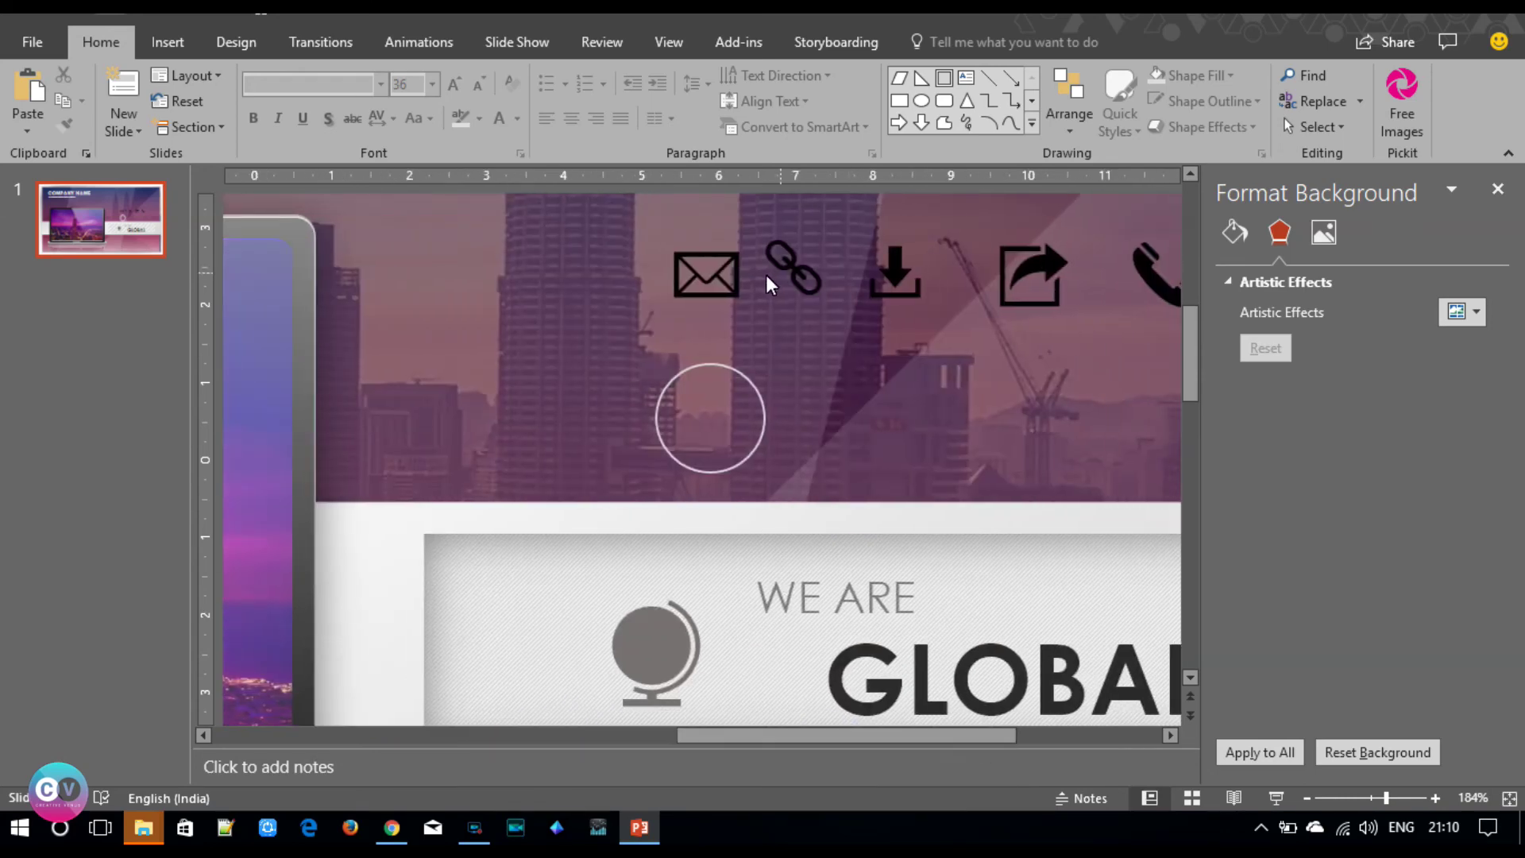
{"action": "left_click", "coordinate": [715, 277]}
{"action": "left_click_drag", "start_coordinate": [699, 273], "coordinate": [703, 417]}
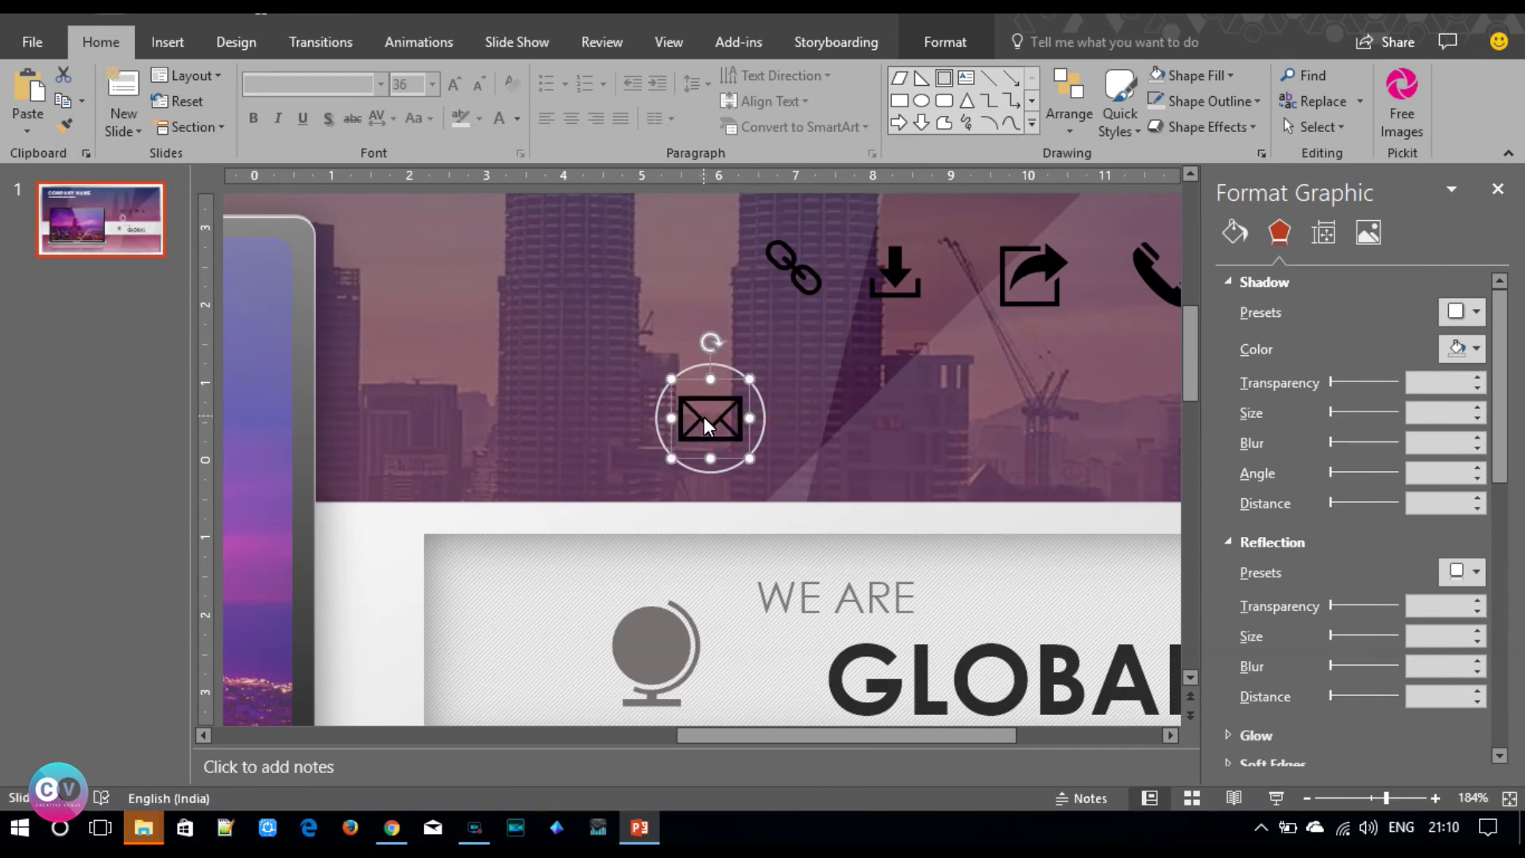
{"action": "left_click", "coordinate": [945, 39]}
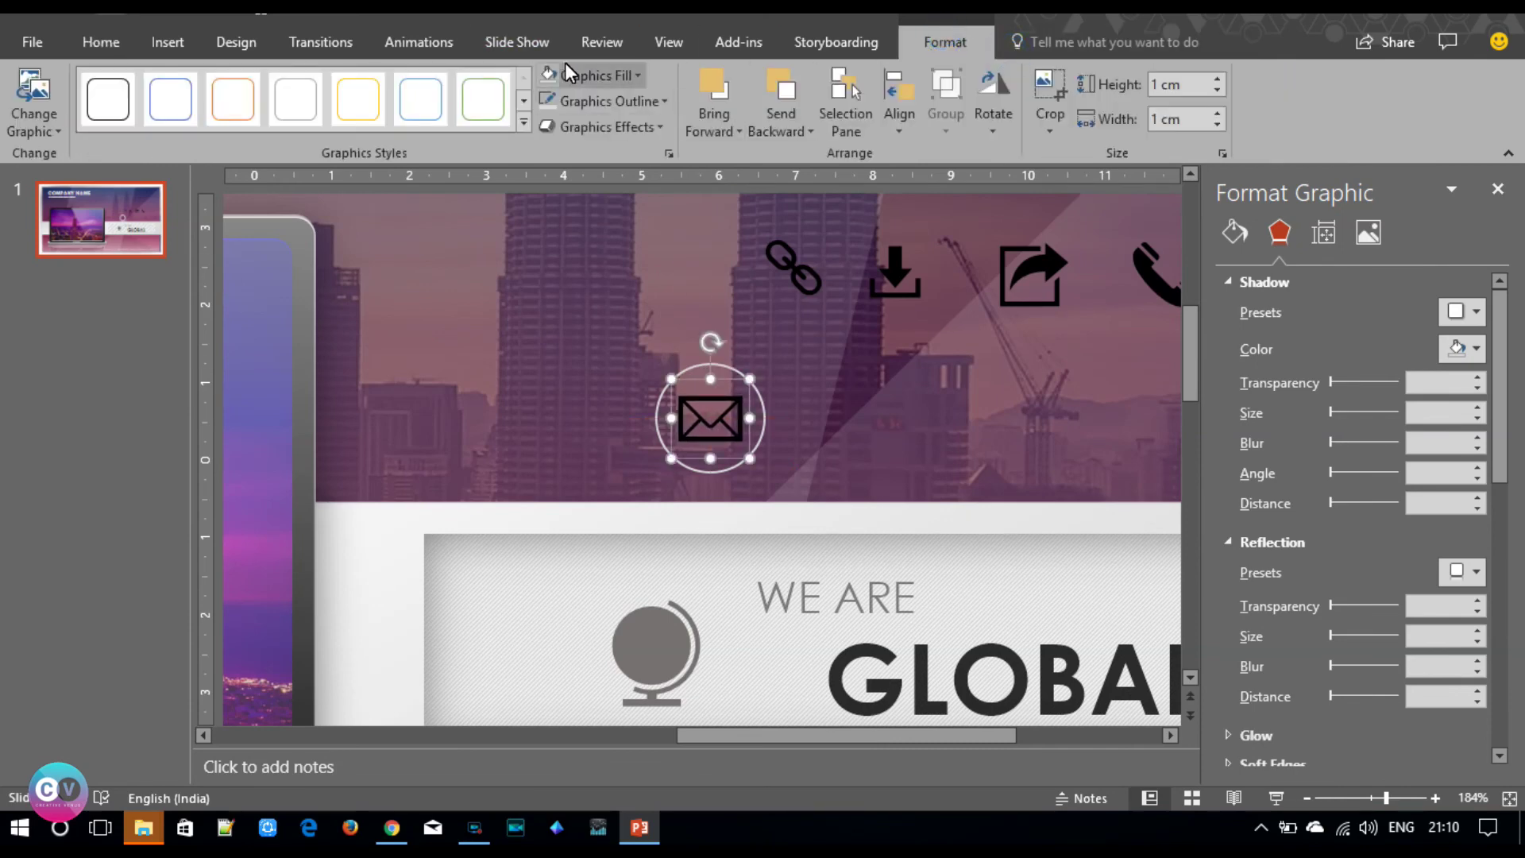
{"action": "left_click", "coordinate": [622, 77]}
{"action": "left_click", "coordinate": [548, 127]}
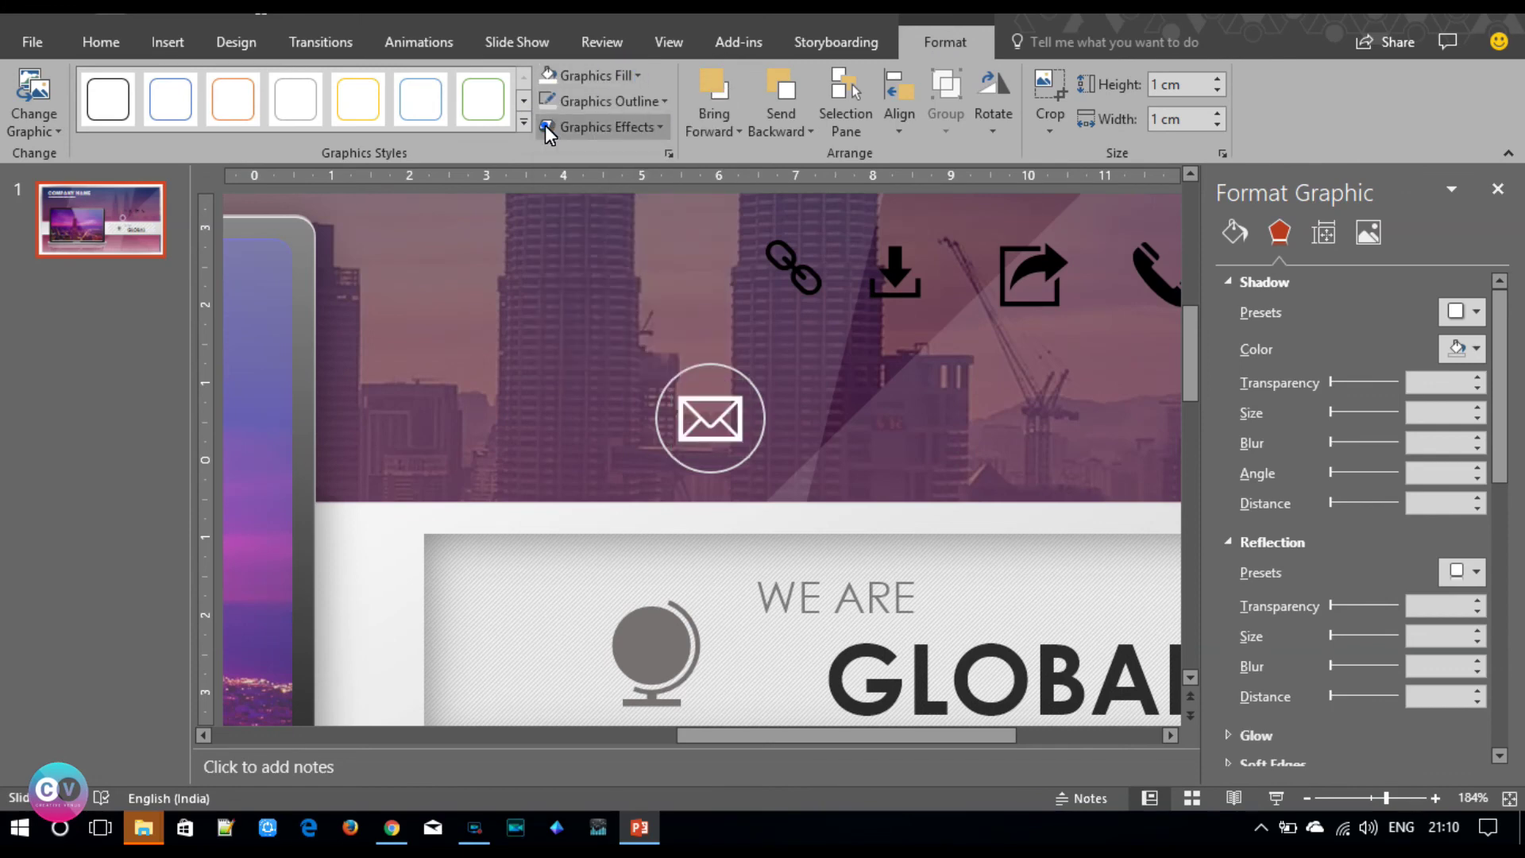
- Duplicate the circle to the right, place the link icon inside and make it white
{"action": "left_click", "coordinate": [761, 402]}
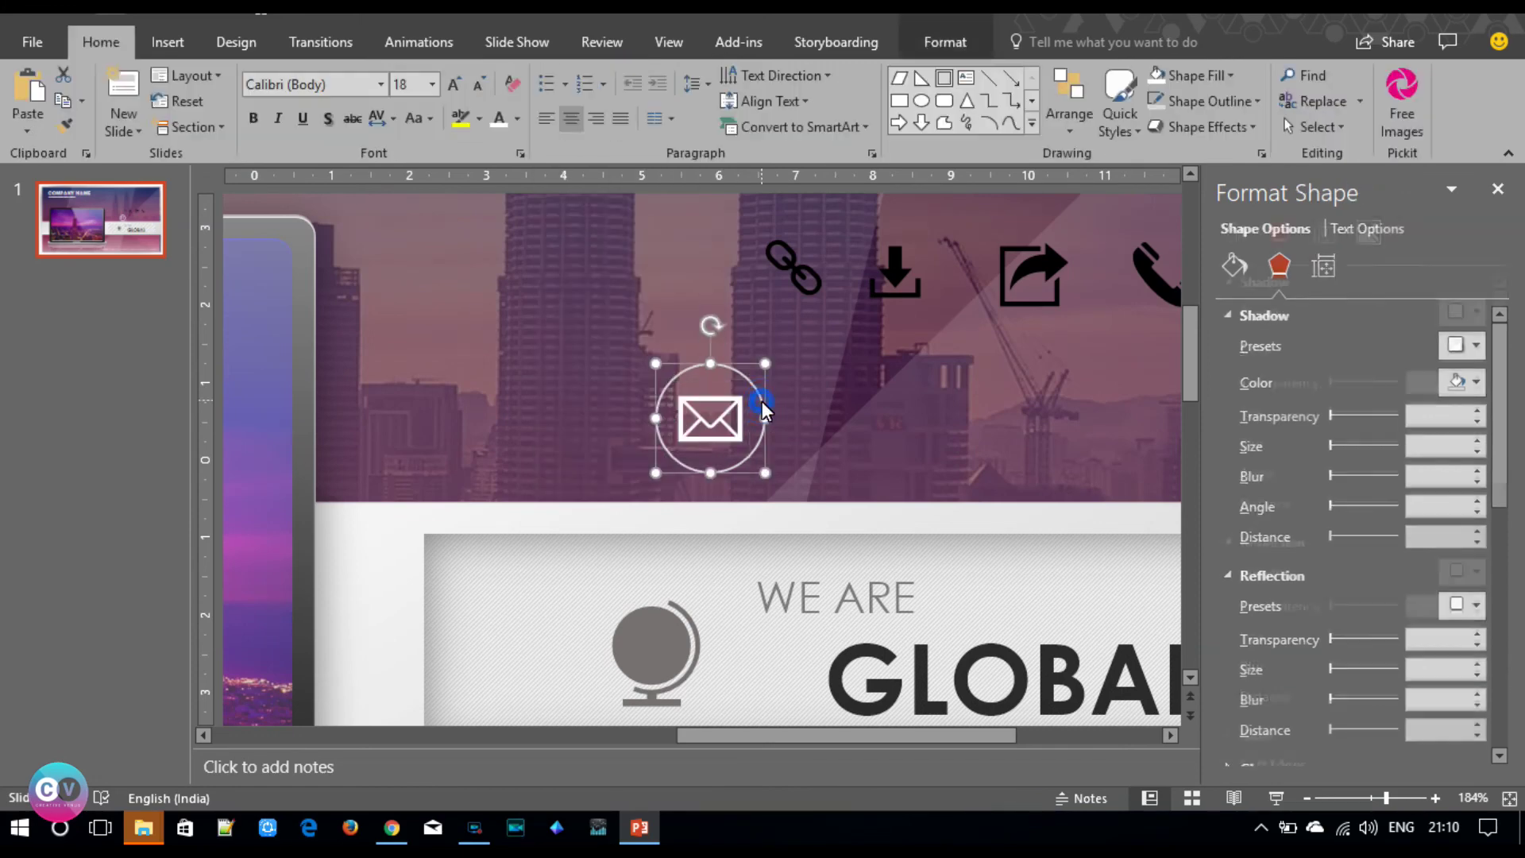
{"action": "key", "text": "ctrl+d"}
{"action": "left_click_drag", "start_coordinate": [794, 399], "coordinate": [870, 376]}
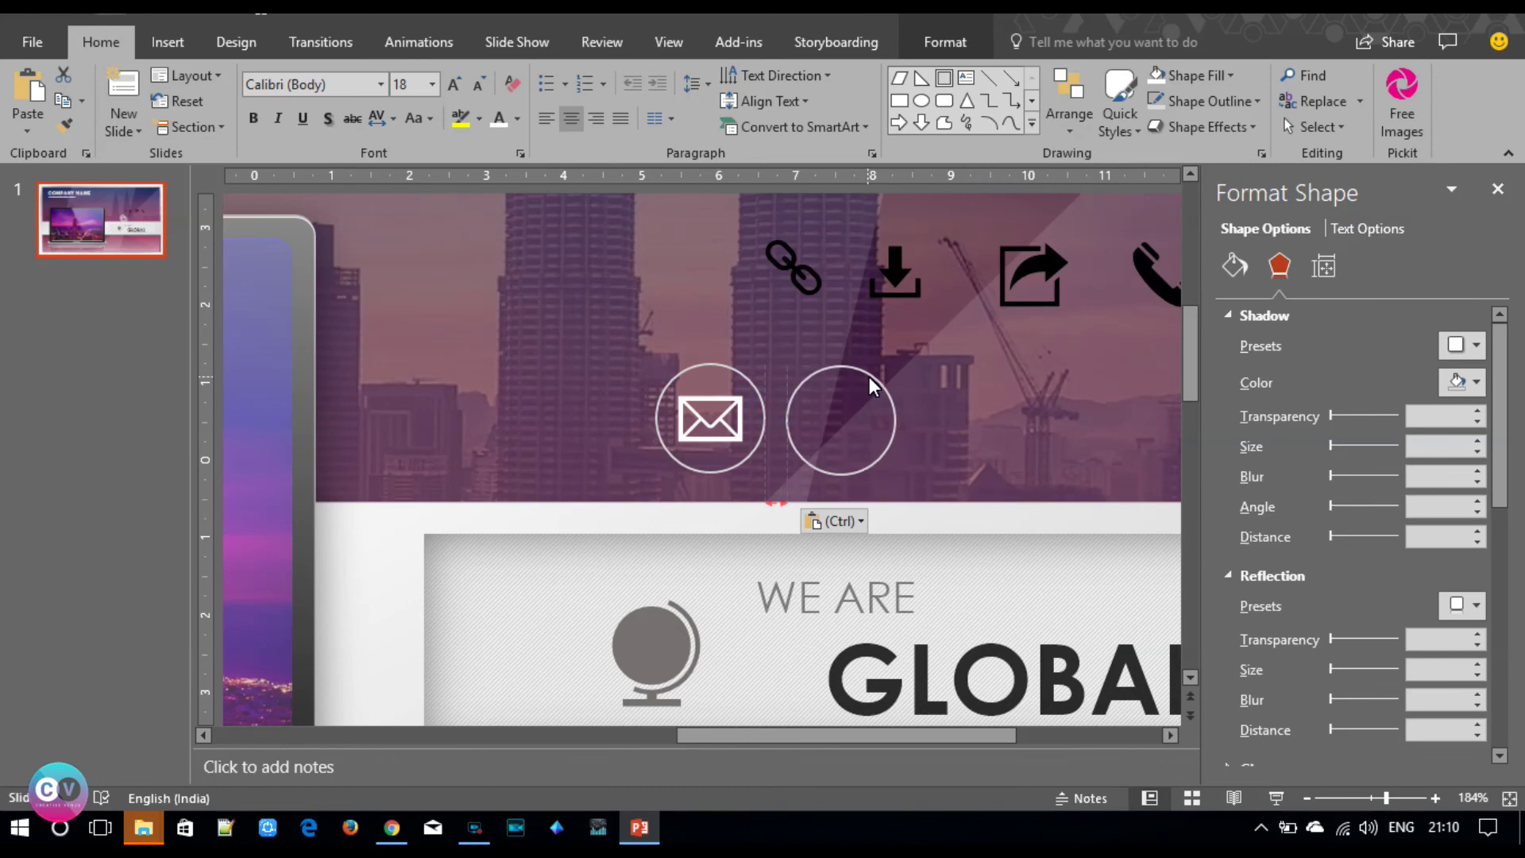
{"action": "left_click_drag", "start_coordinate": [794, 270], "coordinate": [838, 419]}
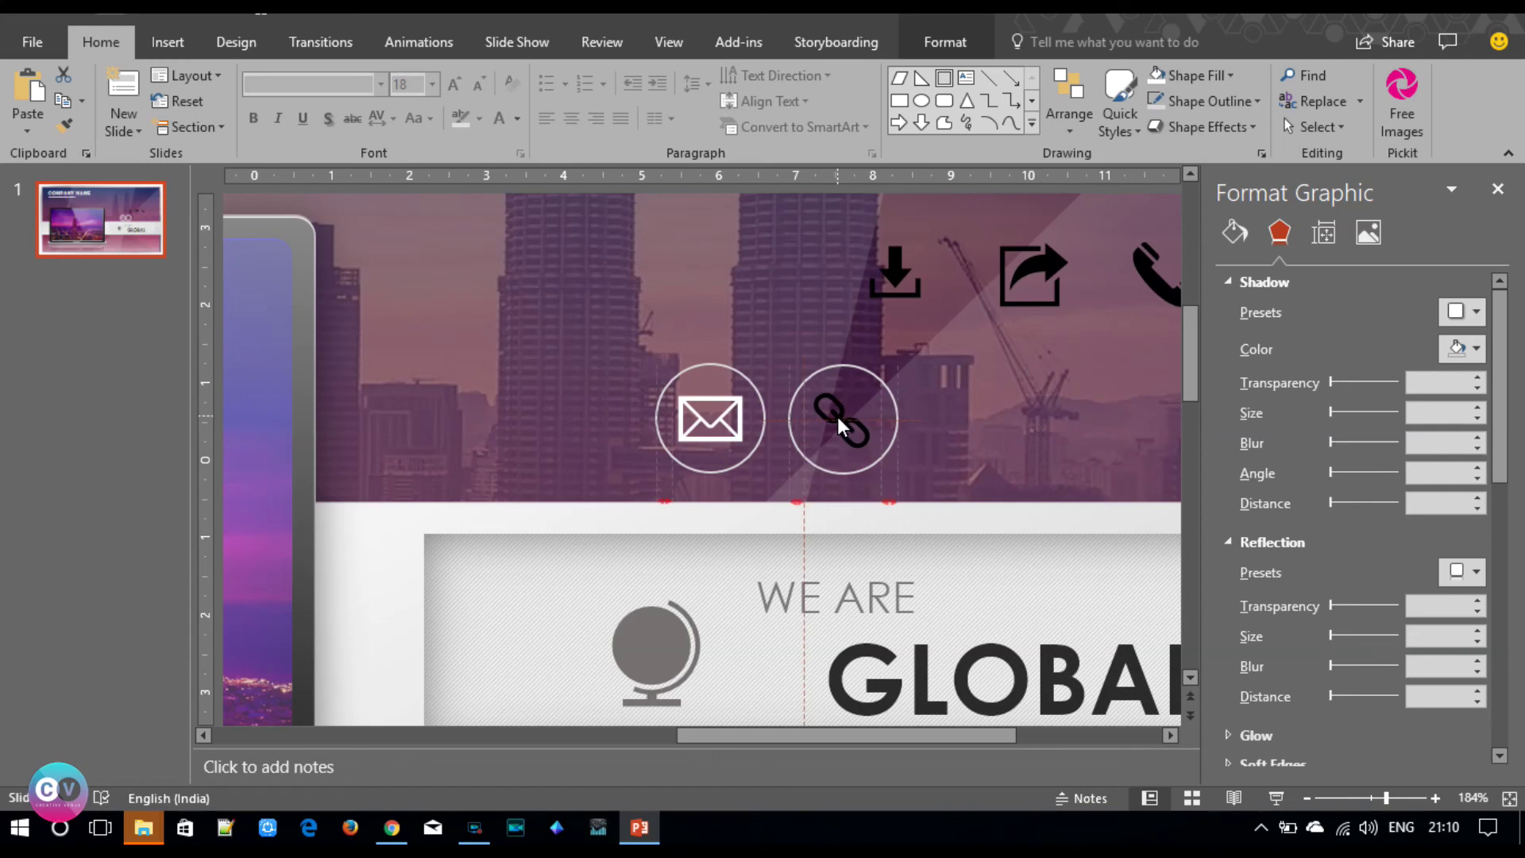
{"action": "left_click_drag", "start_coordinate": [837, 416], "coordinate": [840, 416]}
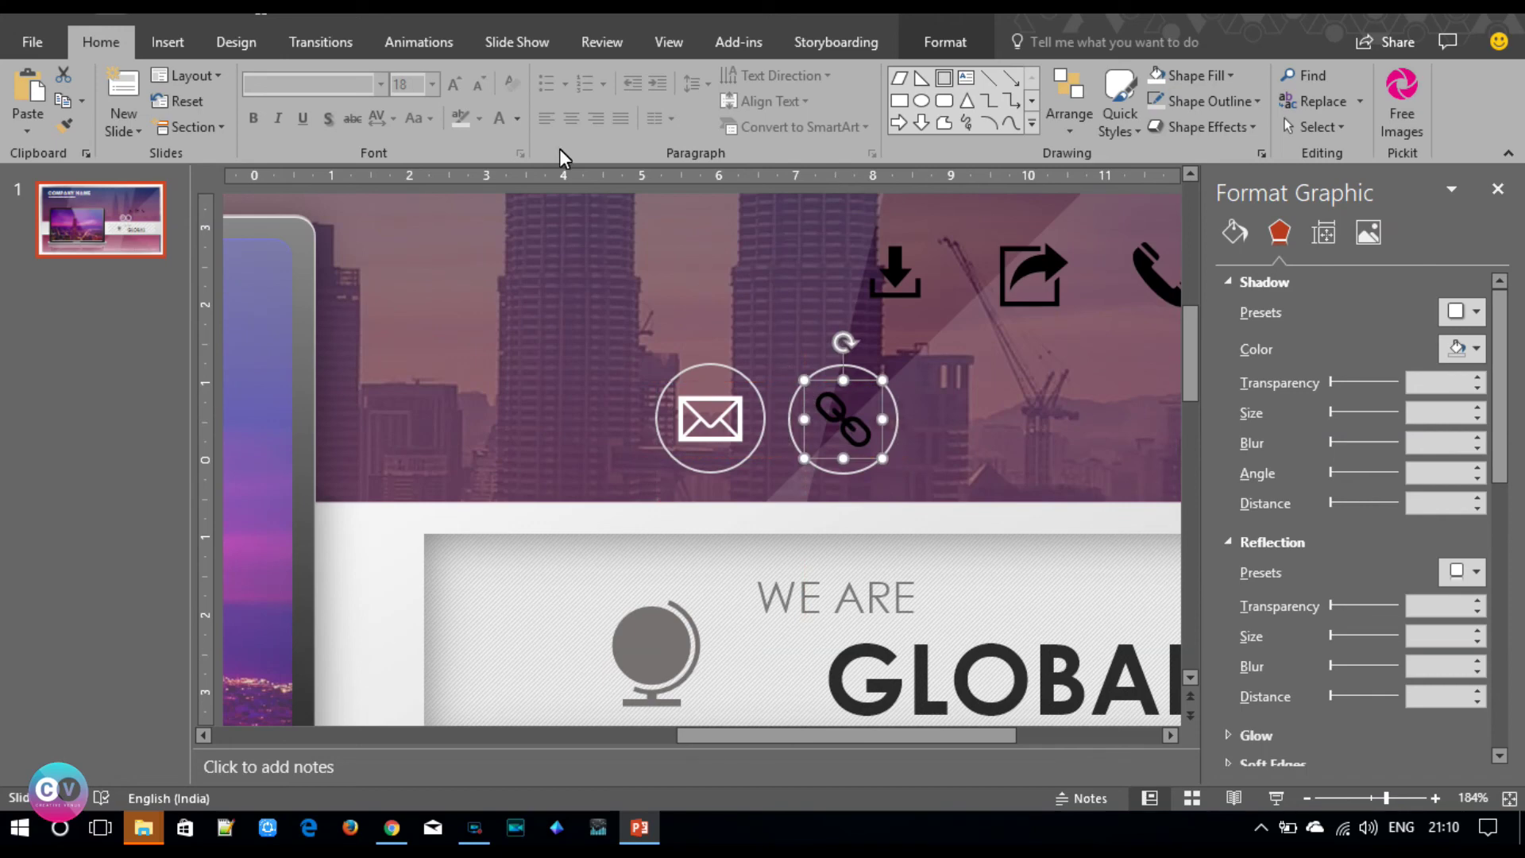
{"action": "left_click", "coordinate": [873, 44]}
{"action": "left_click", "coordinate": [914, 44]}
{"action": "left_click", "coordinate": [569, 80]}
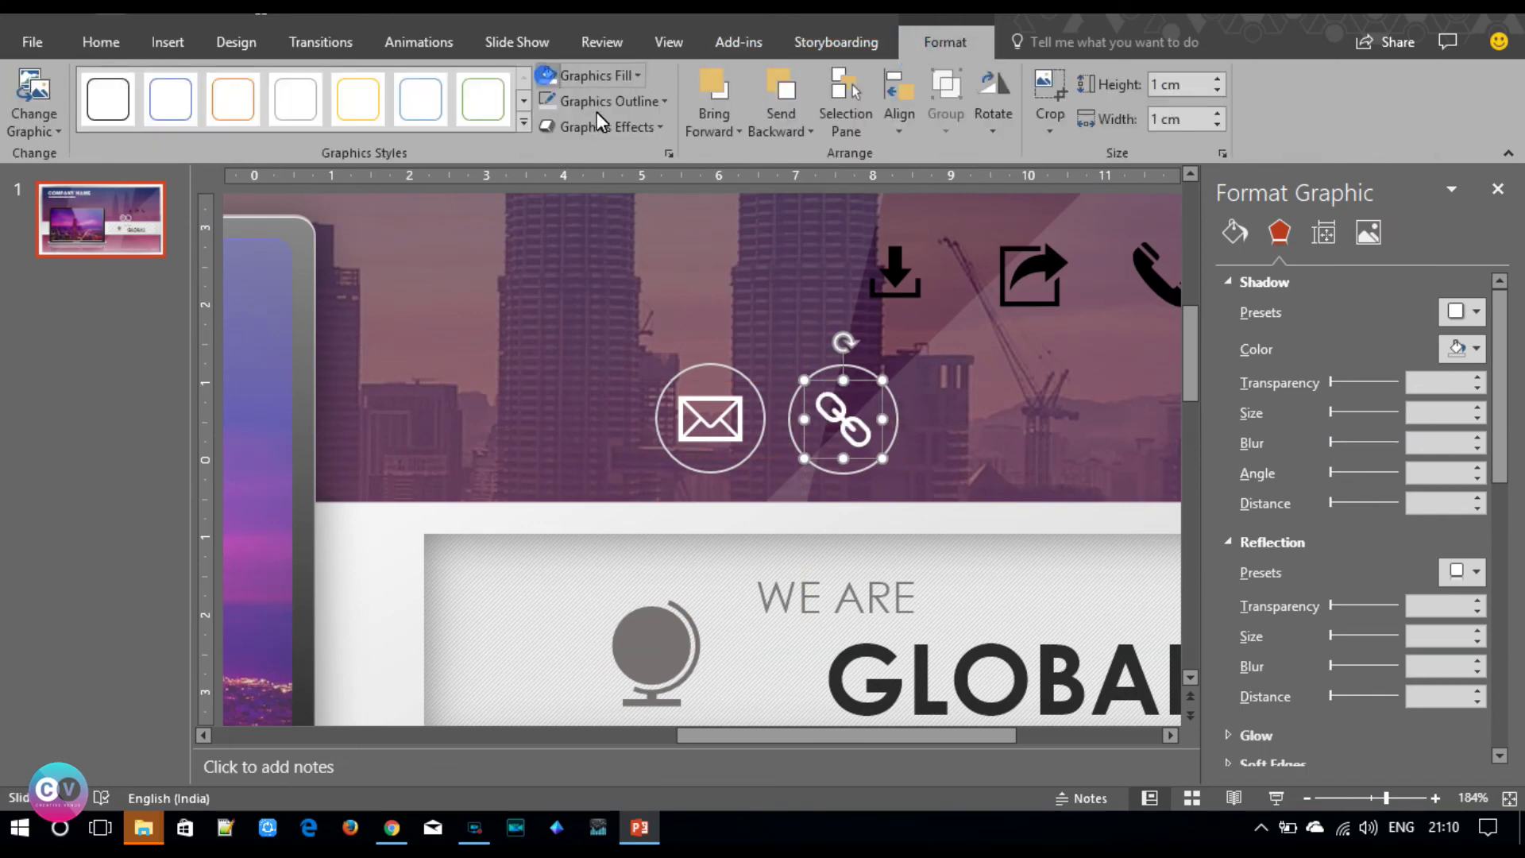
{"action": "left_click", "coordinate": [893, 402]}
- Copy the circle further right and place the download icon inside it, filled white
{"action": "left_click_drag", "start_coordinate": [893, 402], "coordinate": [1011, 377]}
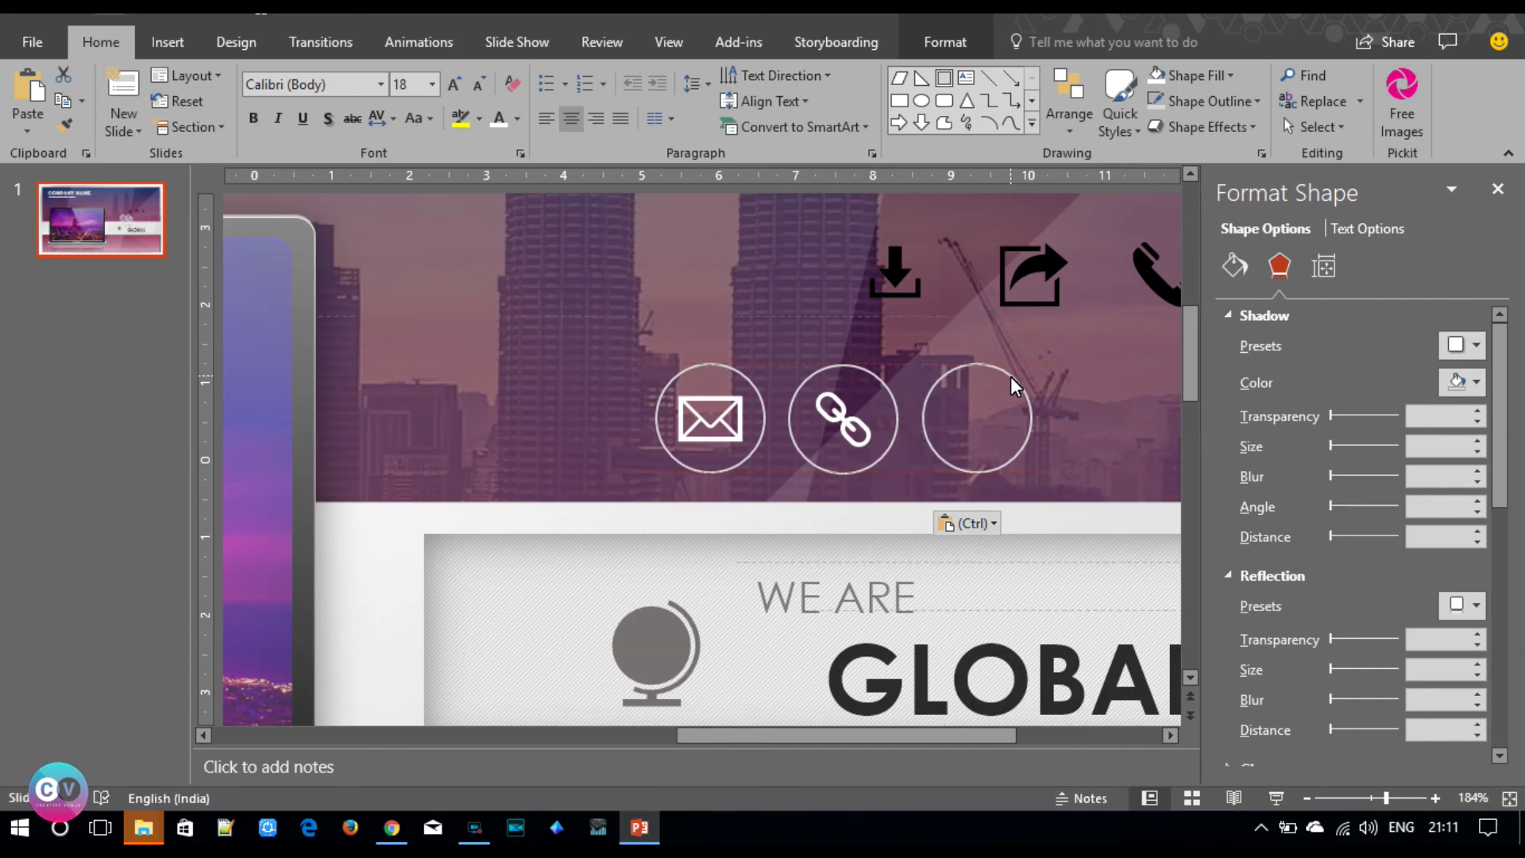
{"action": "left_click_drag", "start_coordinate": [897, 265], "coordinate": [982, 416]}
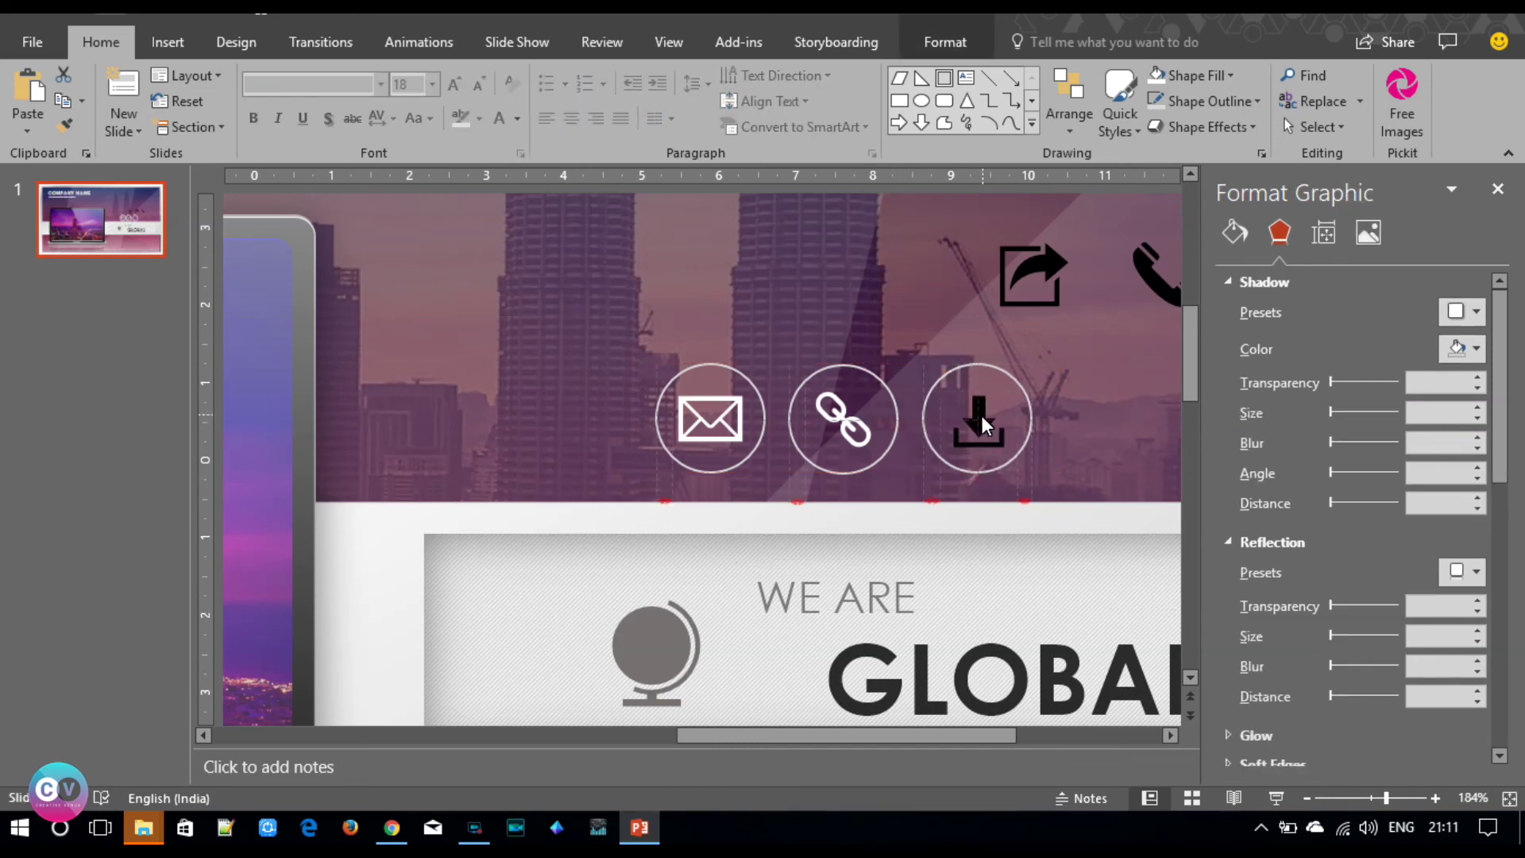
{"action": "left_click", "coordinate": [950, 50]}
{"action": "left_click", "coordinate": [552, 75]}
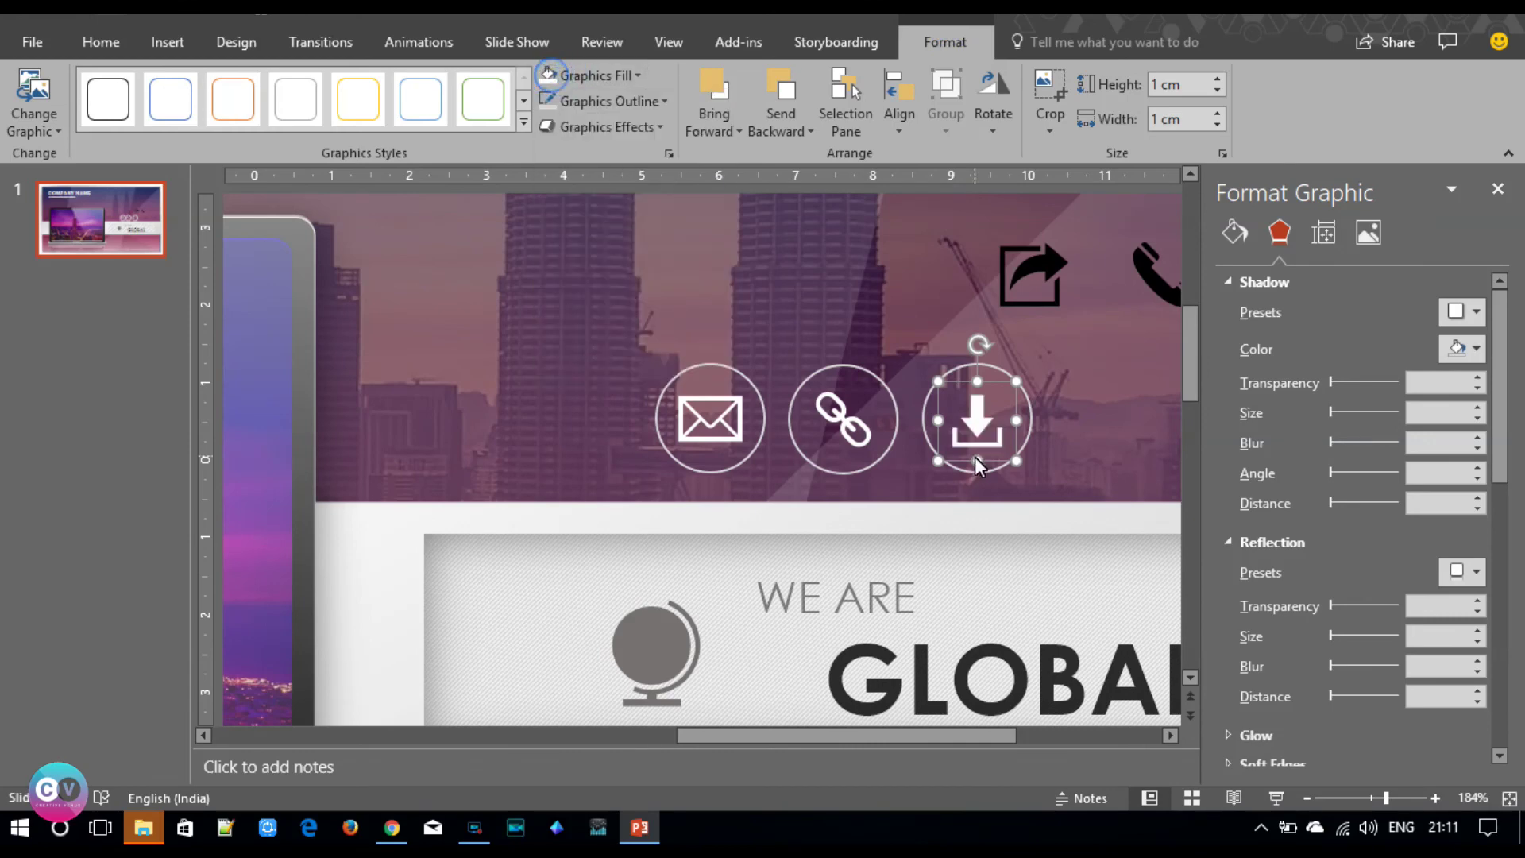
- Paste another copy of the circle to the right of the download circle
{"action": "left_click_drag", "start_coordinate": [983, 737], "coordinate": [1104, 738]}
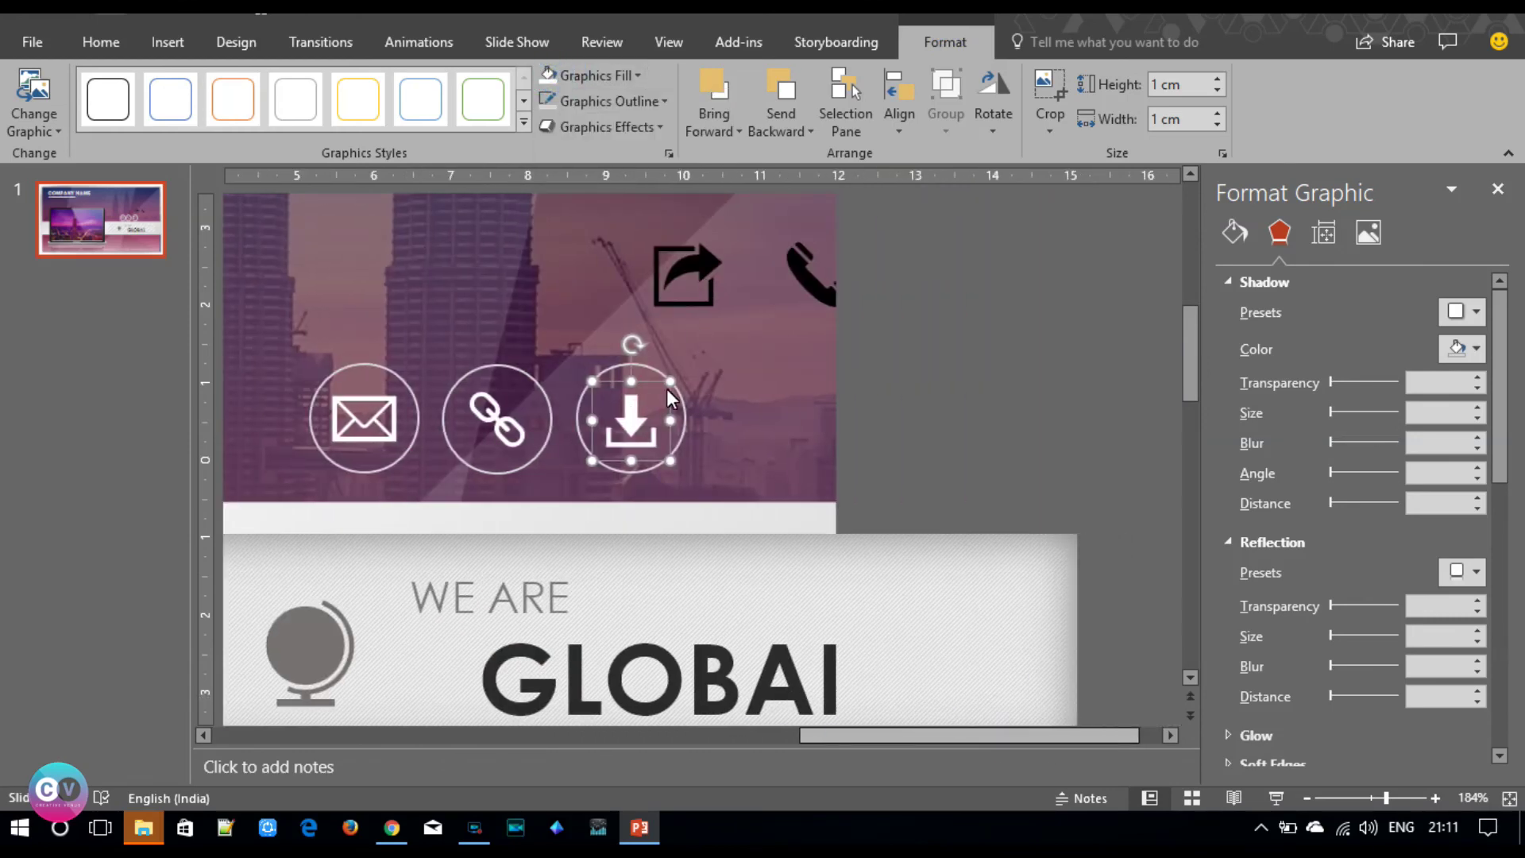
{"action": "left_click", "coordinate": [679, 398]}
{"action": "key", "text": "ctrl+c"}
{"action": "key", "text": "ctrl+v"}
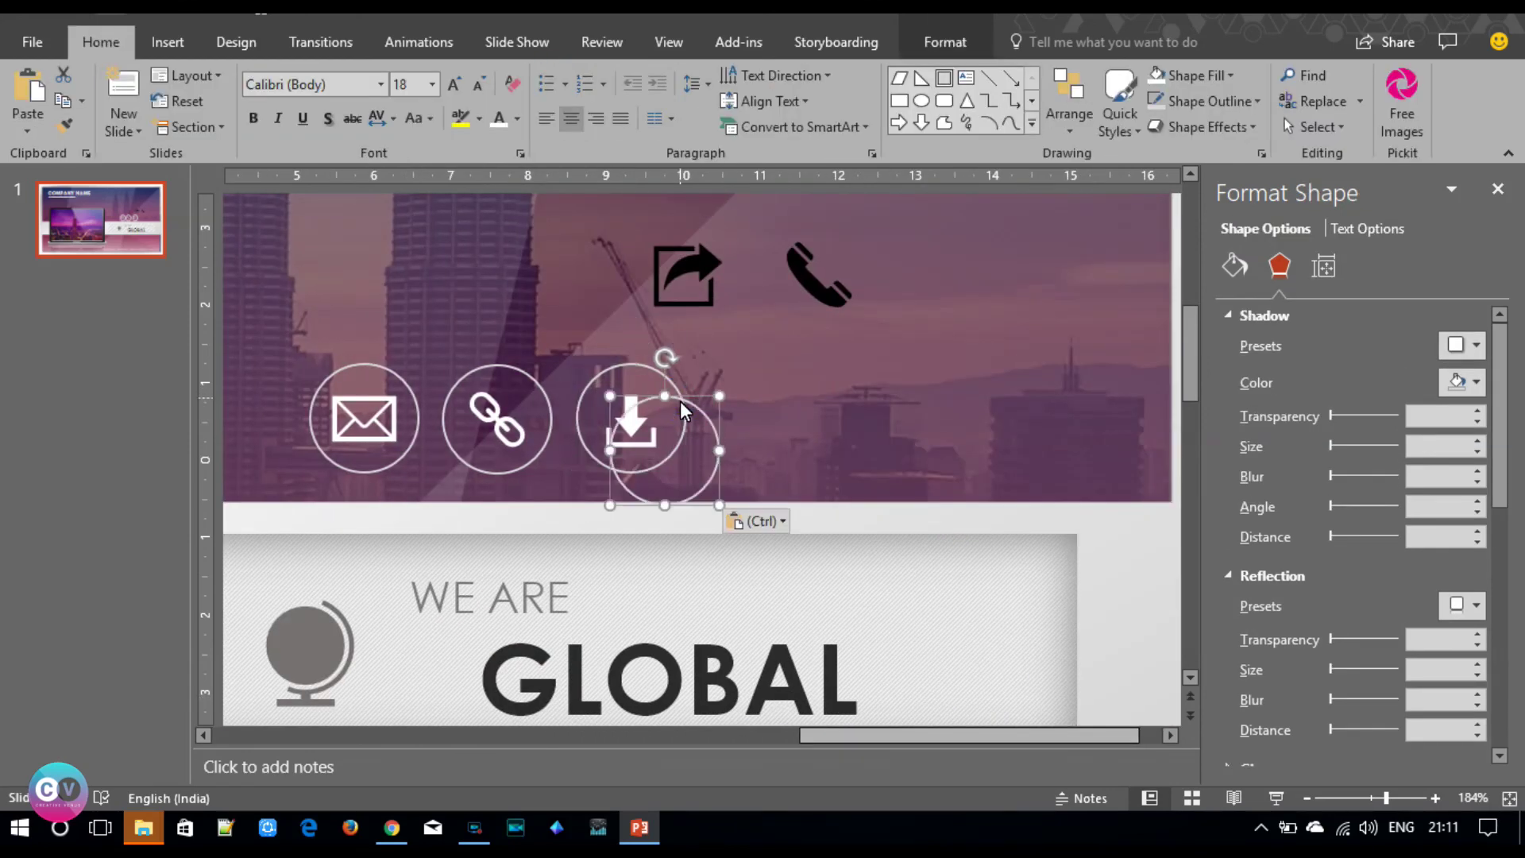
{"action": "left_click", "coordinate": [702, 403]}
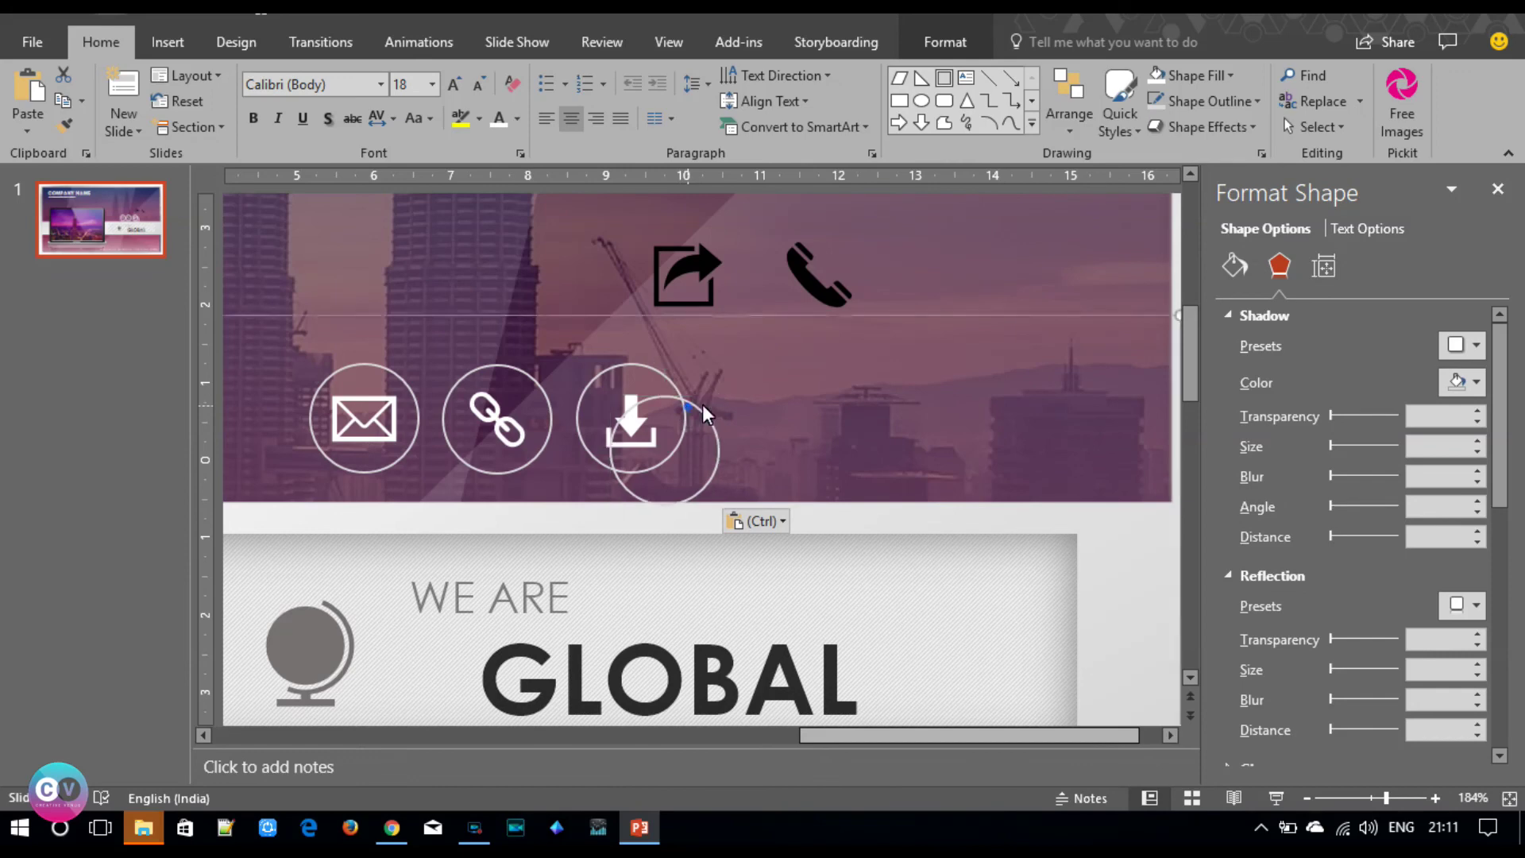
{"action": "left_click", "coordinate": [737, 374]}
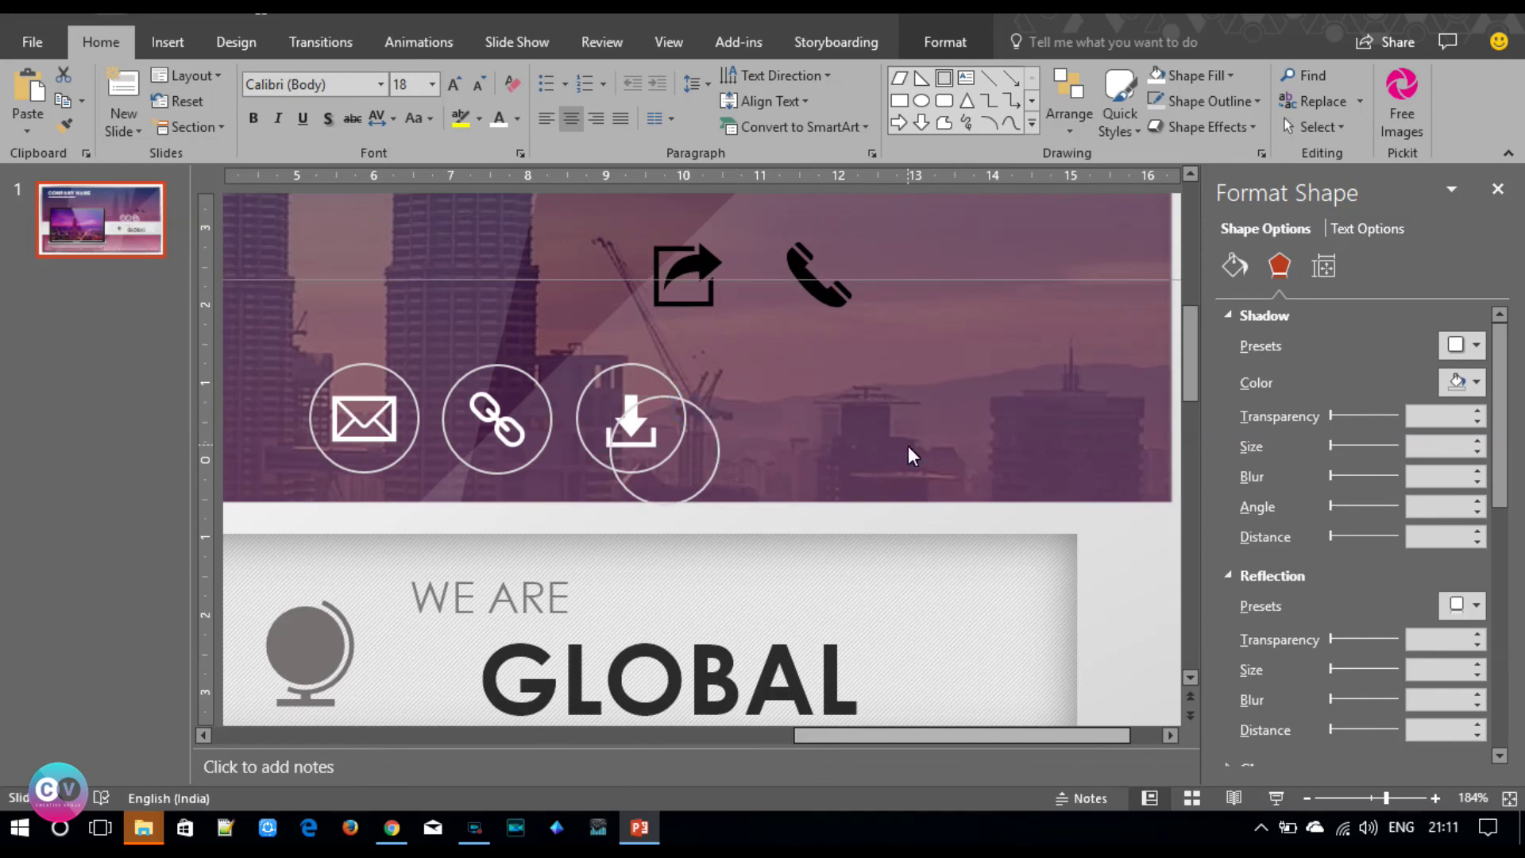
{"action": "left_click", "coordinate": [689, 397]}
{"action": "left_click_drag", "start_coordinate": [765, 360], "coordinate": [784, 365]}
- Move the share icon into the new circle, make it white and centre it
{"action": "left_click", "coordinate": [683, 266]}
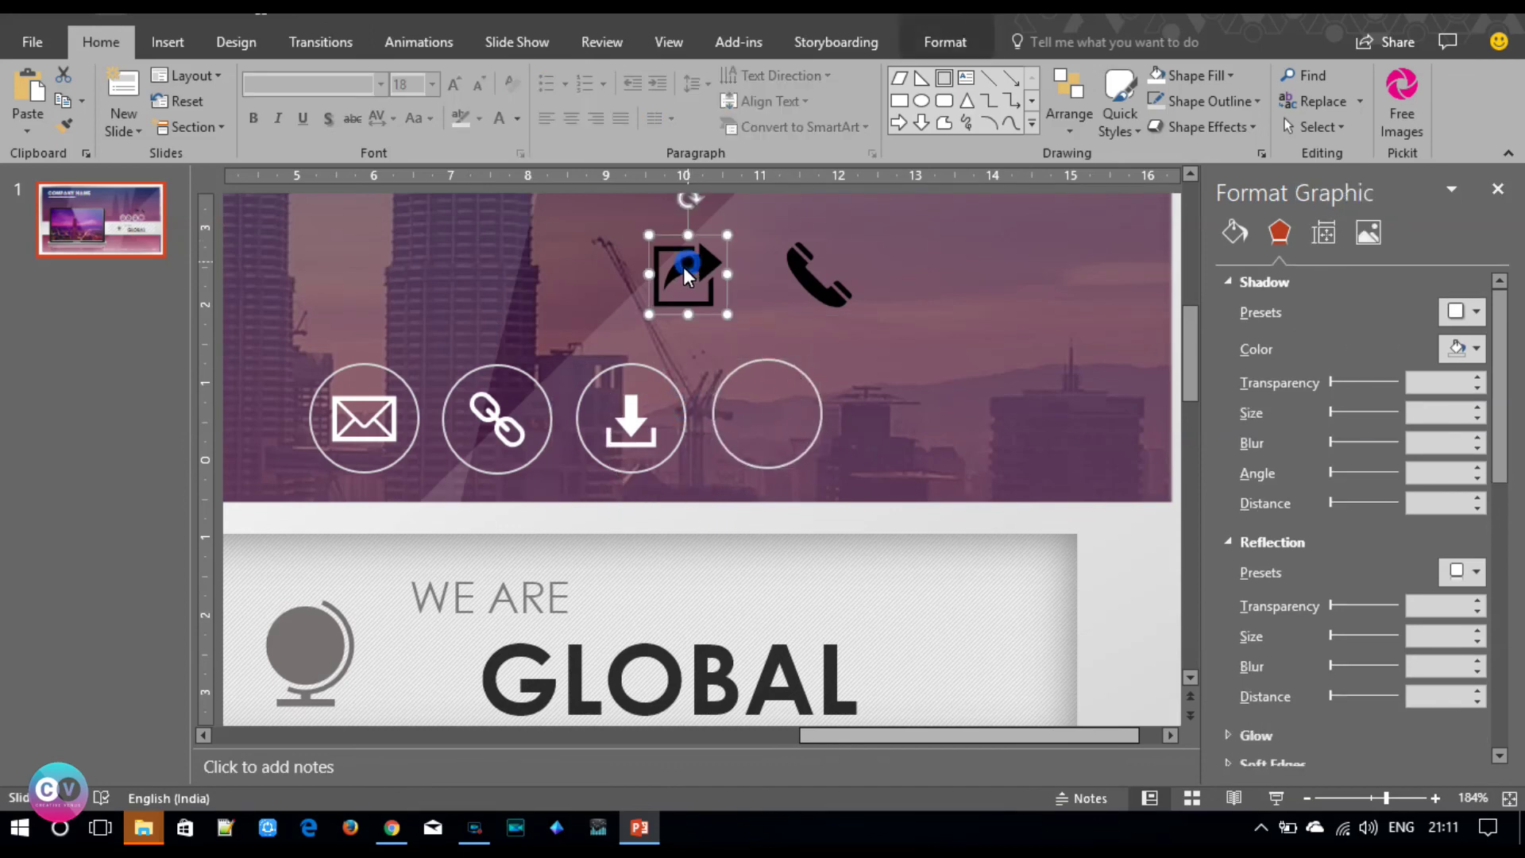
{"action": "left_click_drag", "start_coordinate": [683, 267], "coordinate": [766, 412]}
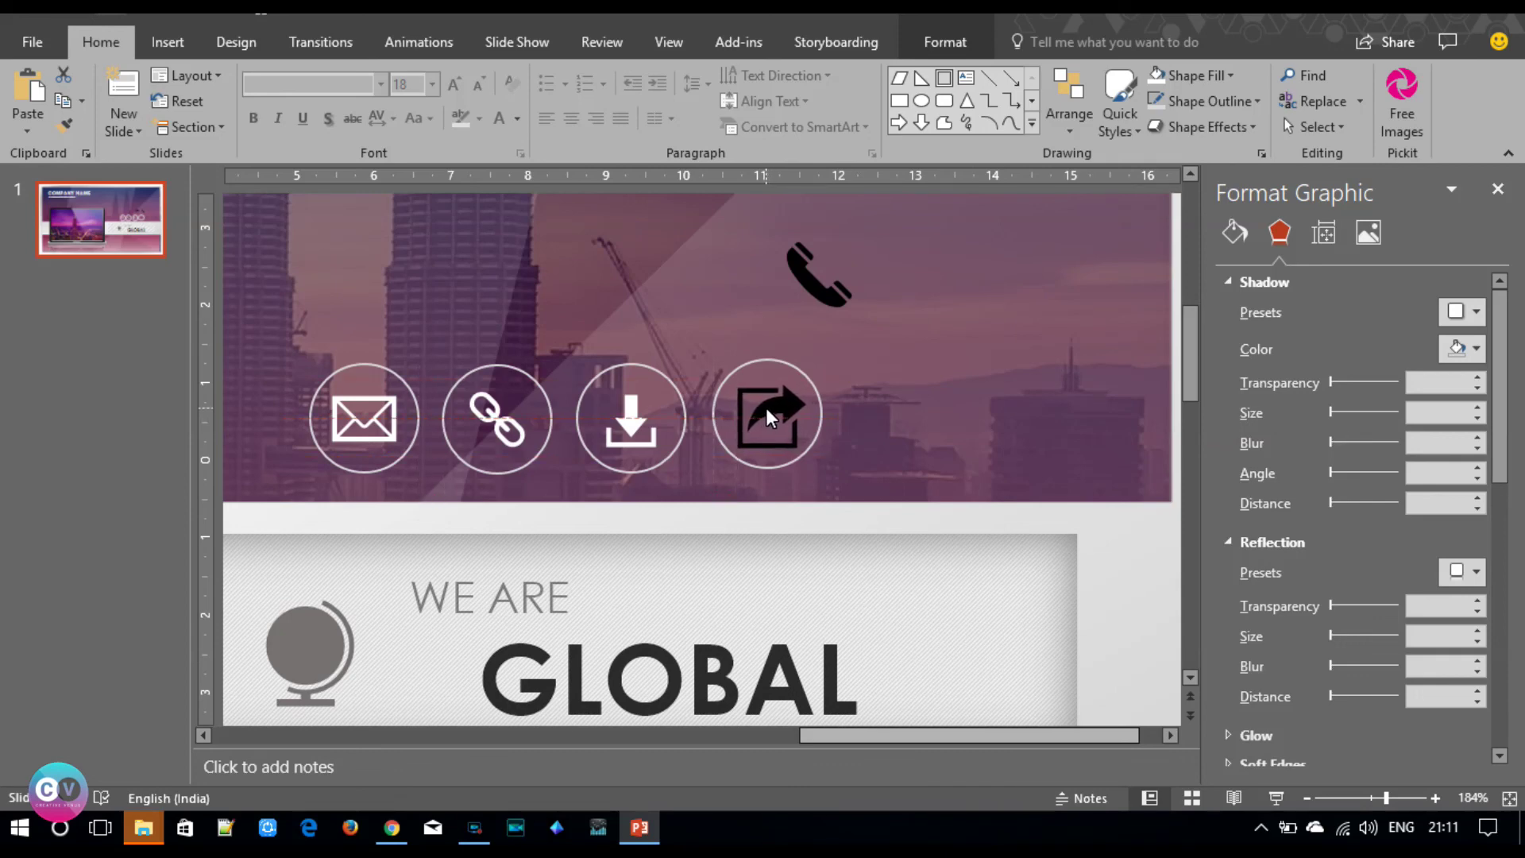
{"action": "left_click_drag", "start_coordinate": [766, 410], "coordinate": [766, 410]}
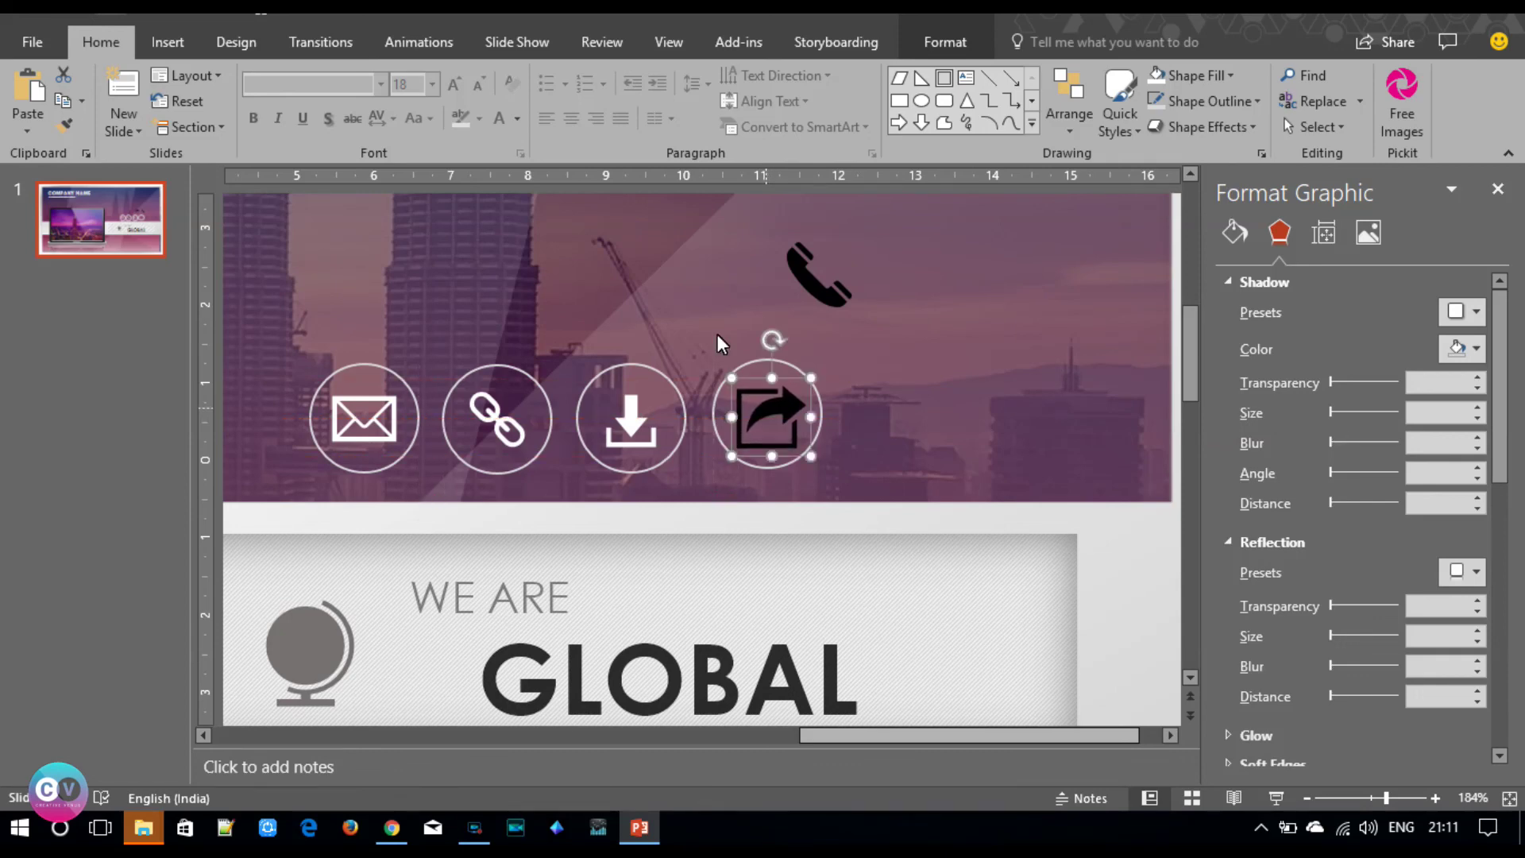
{"action": "left_click", "coordinate": [945, 42]}
{"action": "left_click", "coordinate": [541, 75]}
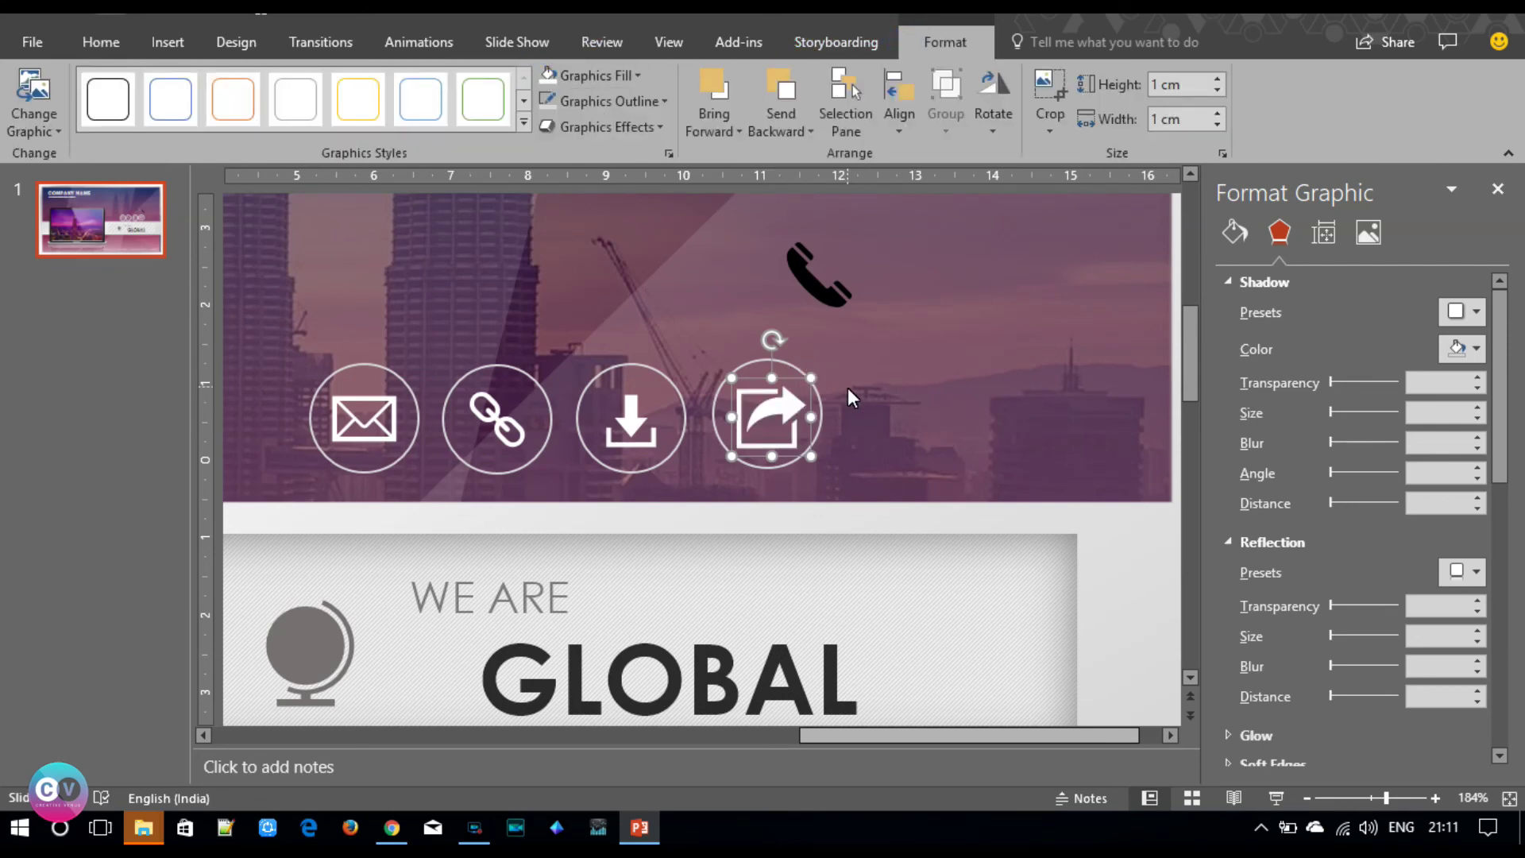
{"action": "key", "text": "ctrl+Left"}
{"action": "key", "text": "ctrl+Up"}
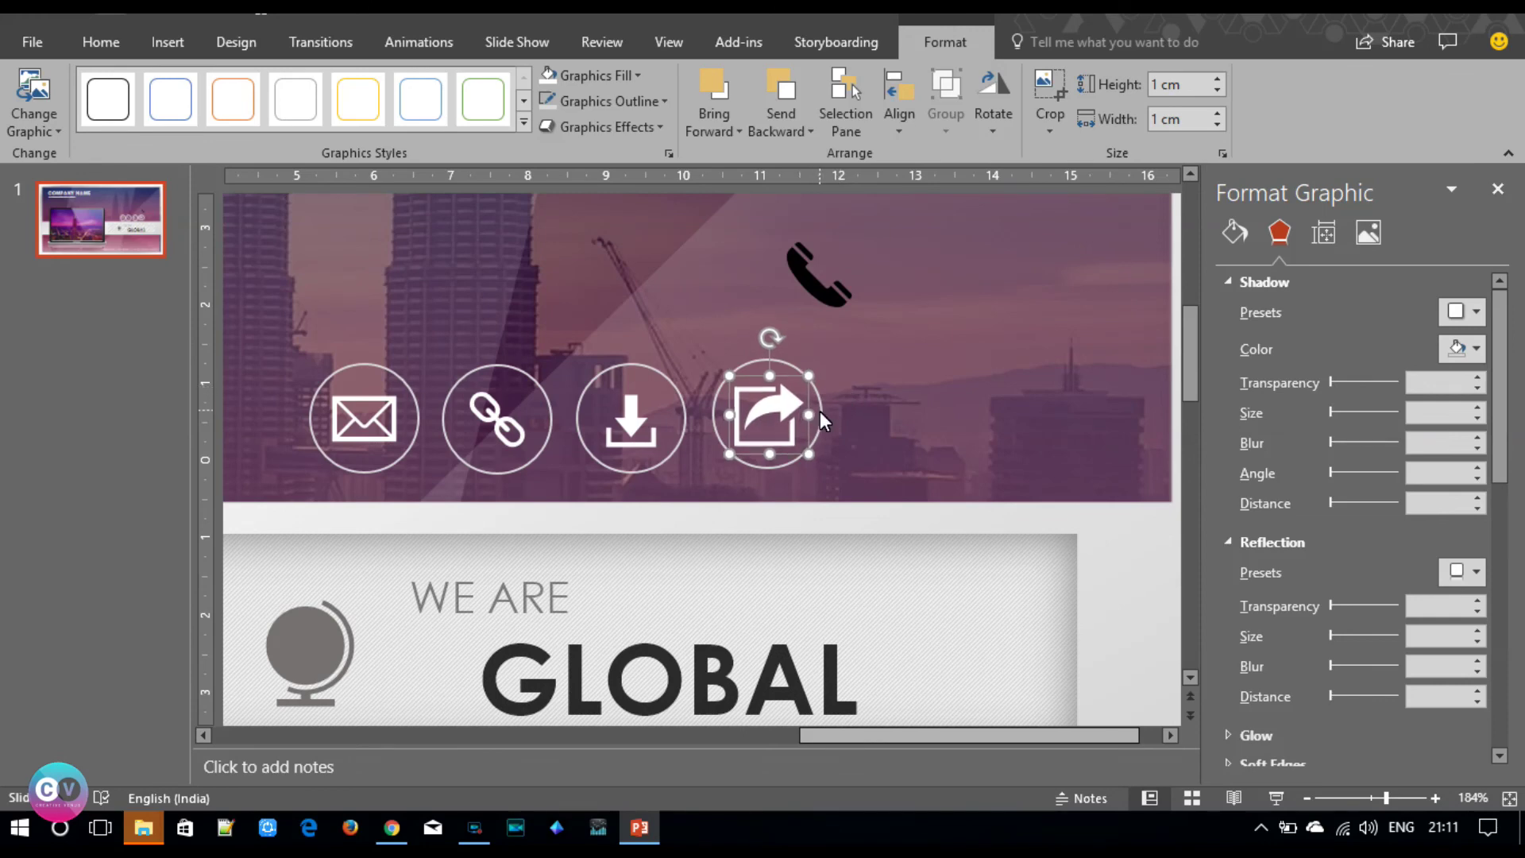
- Copy the circle to a fifth position and set the phone icon inside it in white
{"action": "left_click", "coordinate": [820, 412]}
{"action": "key", "text": "ctrl+c"}
{"action": "key", "text": "ctrl+v"}
{"action": "left_click_drag", "start_coordinate": [835, 408], "coordinate": [943, 371]}
{"action": "mouse_move", "coordinate": [821, 287]}
{"action": "left_mouse_down"}
{"action": "mouse_move", "coordinate": [905, 399]}
{"action": "mouse_move", "coordinate": [899, 413]}
{"action": "left_mouse_up"}
{"action": "left_click", "coordinate": [953, 50]}
{"action": "left_click", "coordinate": [550, 74]}
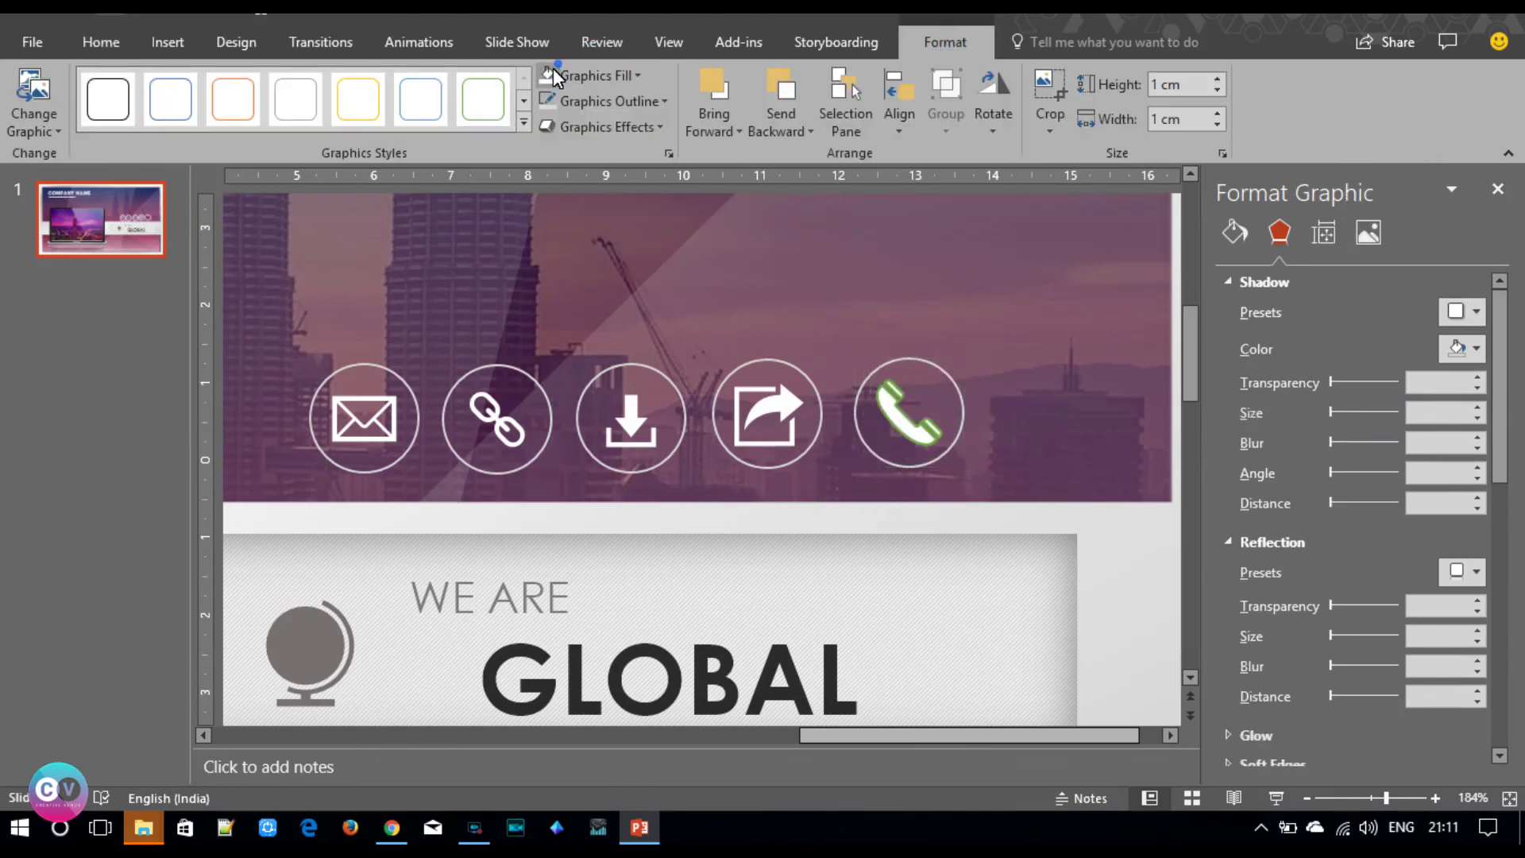
- Group the phone icon with its circle, then centre the share icon in its circle and group them
{"action": "left_click", "coordinate": [964, 413], "text": "shift"}
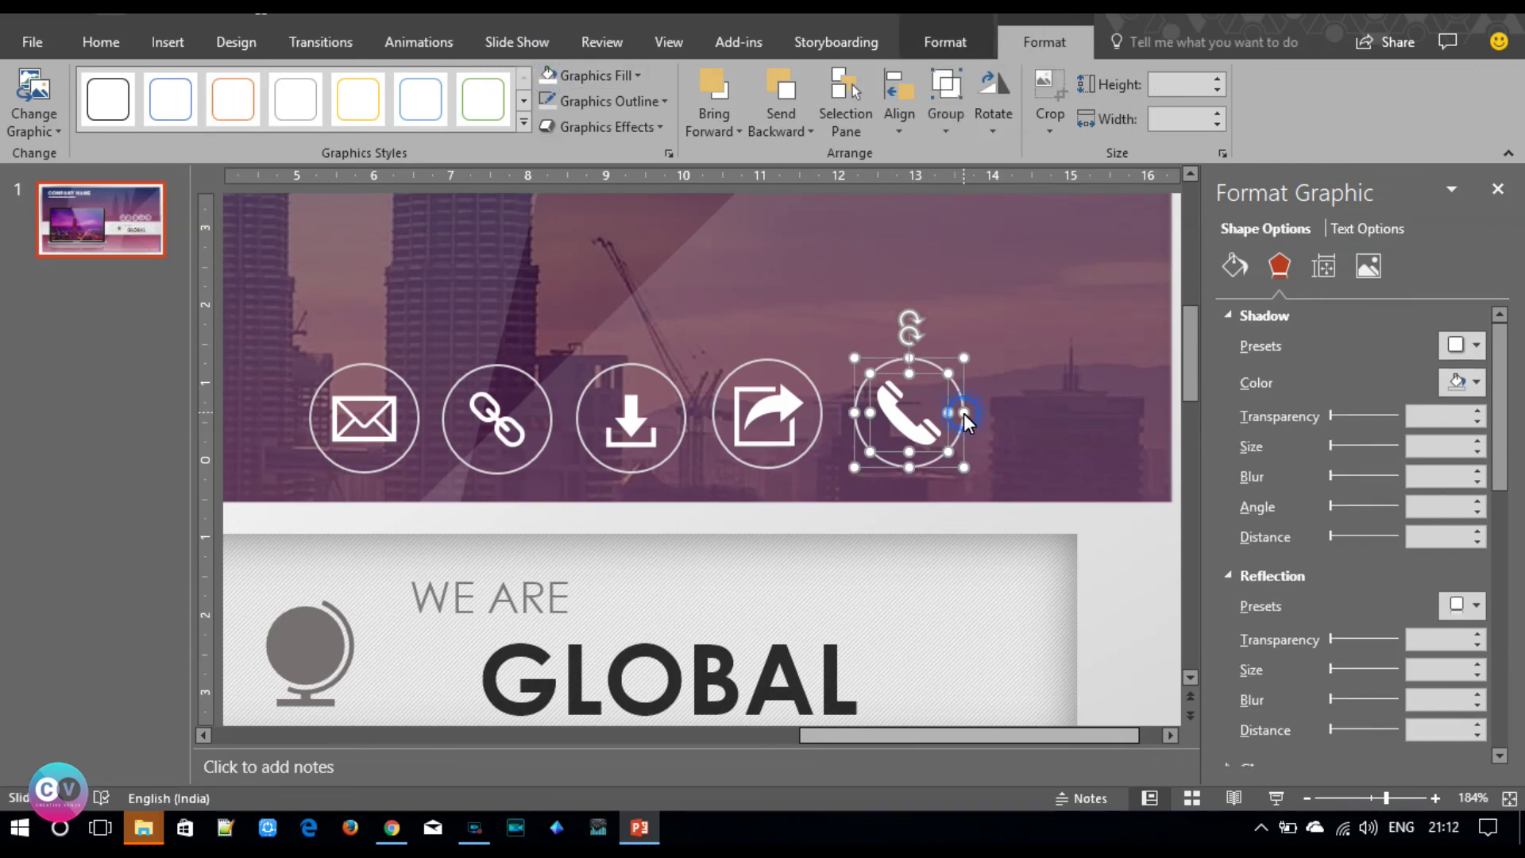
{"action": "key", "text": "ctrl+g"}
{"action": "left_click", "coordinate": [771, 408]}
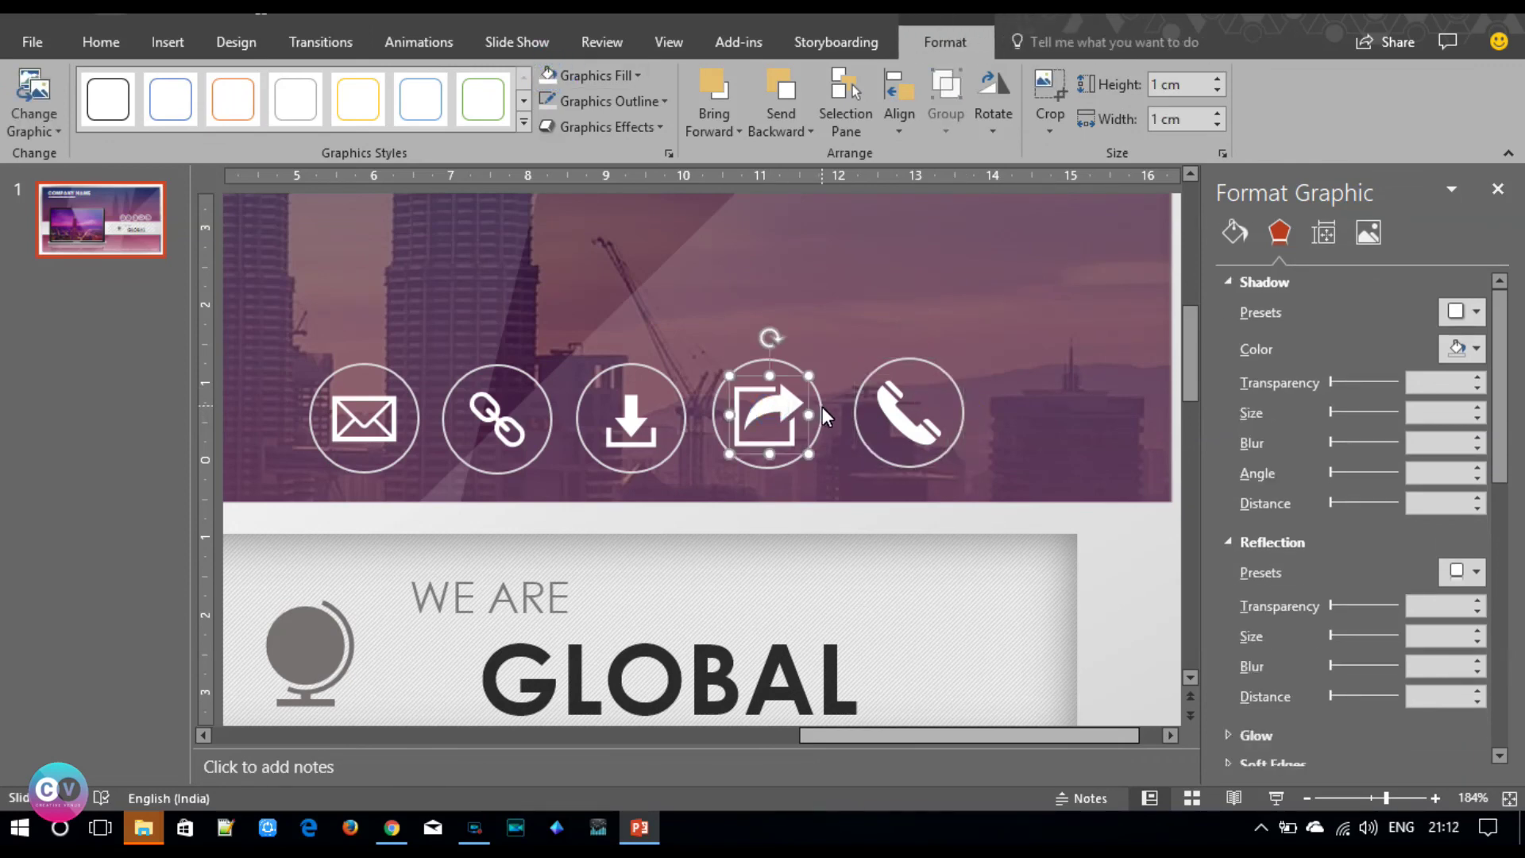
{"action": "left_click", "coordinate": [822, 407], "text": "shift"}
{"action": "left_click", "coordinate": [920, 124]}
{"action": "left_click", "coordinate": [927, 178]}
{"action": "left_click", "coordinate": [900, 127]}
{"action": "left_click", "coordinate": [936, 258]}
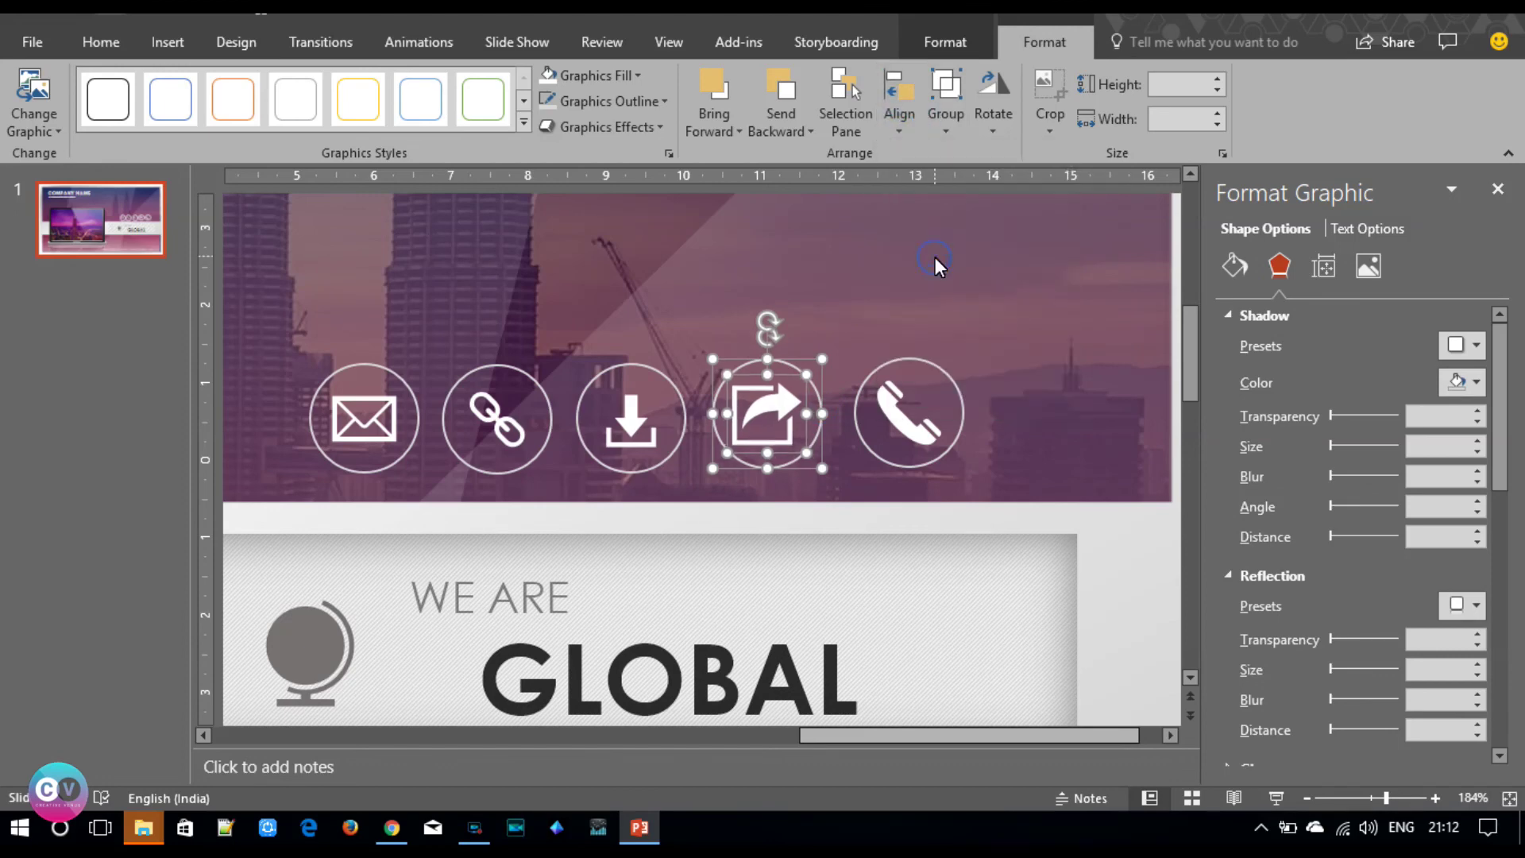
{"action": "key", "text": "ctrl+g"}
- Centre the download arrow horizontally and vertically inside its white circle
{"action": "left_click", "coordinate": [626, 368]}
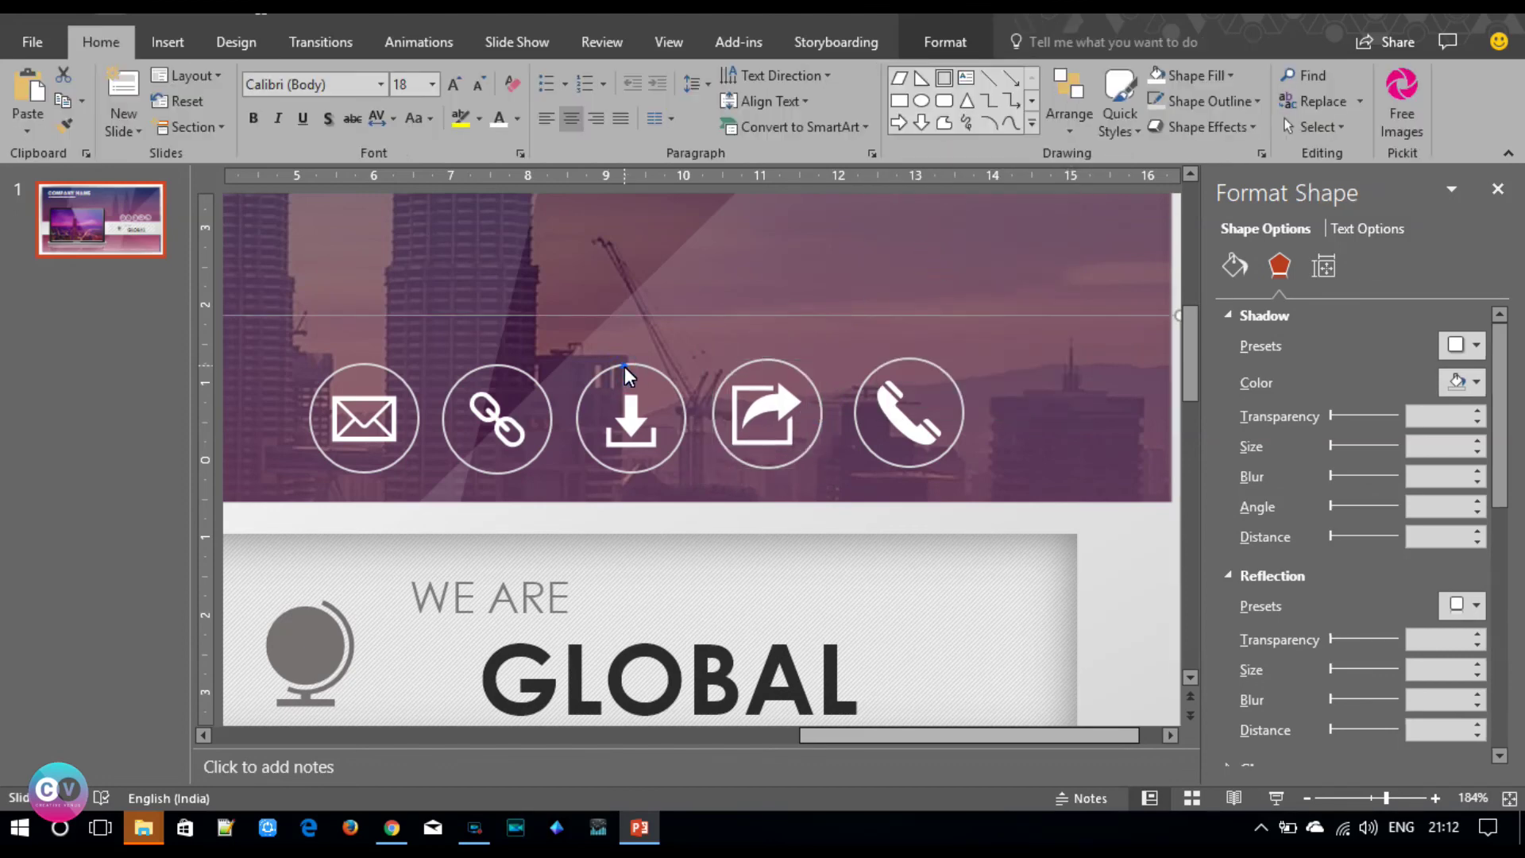
{"action": "left_click", "coordinate": [639, 433]}
{"action": "left_click", "coordinate": [642, 436], "text": "shift"}
{"action": "left_click", "coordinate": [1044, 41]}
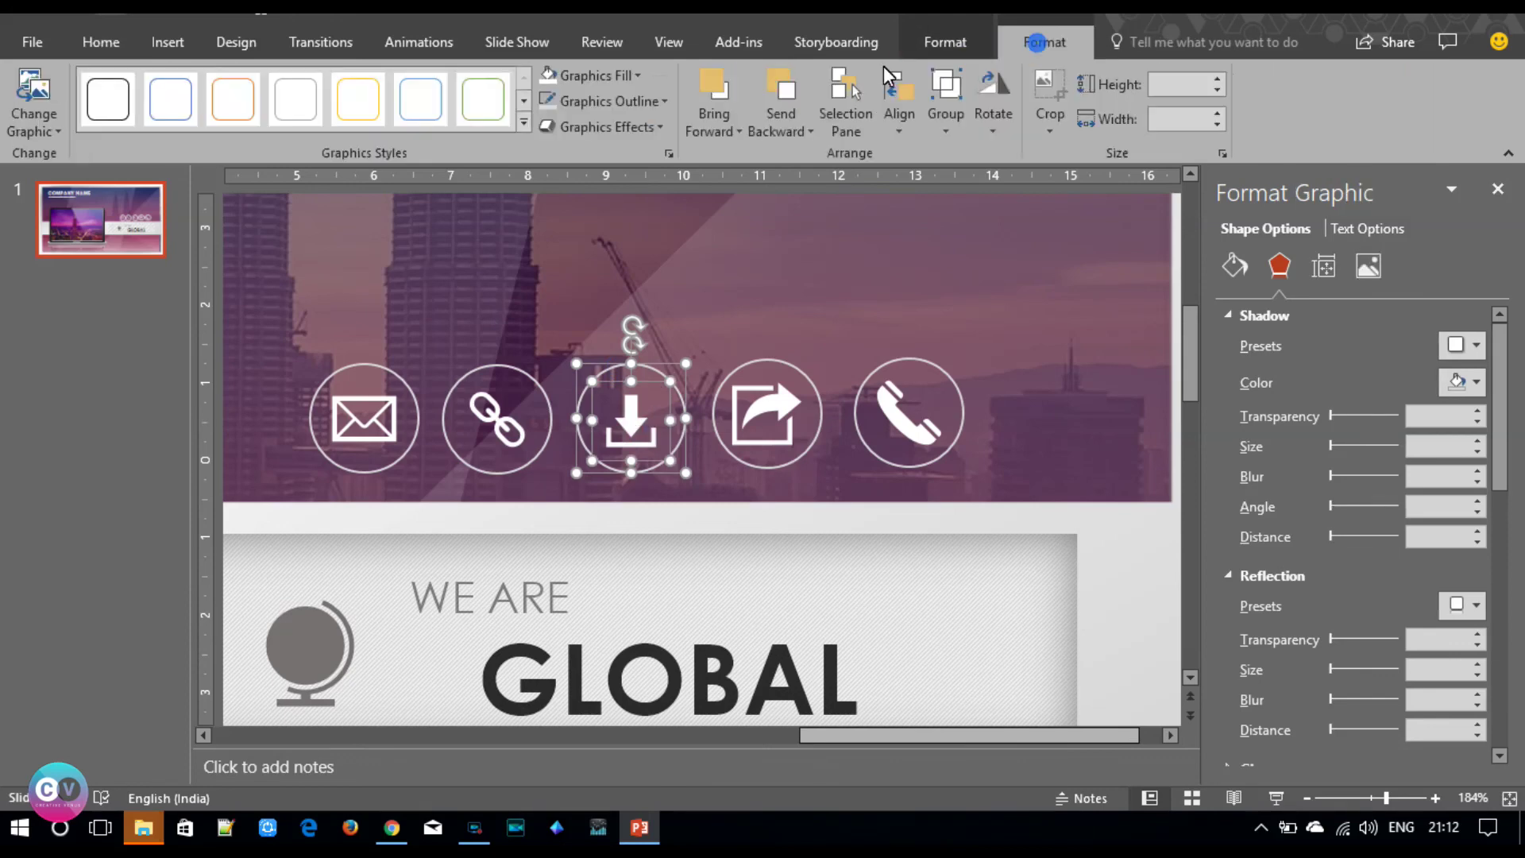
{"action": "left_click", "coordinate": [946, 115]}
{"action": "left_click", "coordinate": [902, 123]}
{"action": "left_click", "coordinate": [945, 181]}
{"action": "left_click", "coordinate": [903, 133]}
{"action": "left_click", "coordinate": [927, 273]}
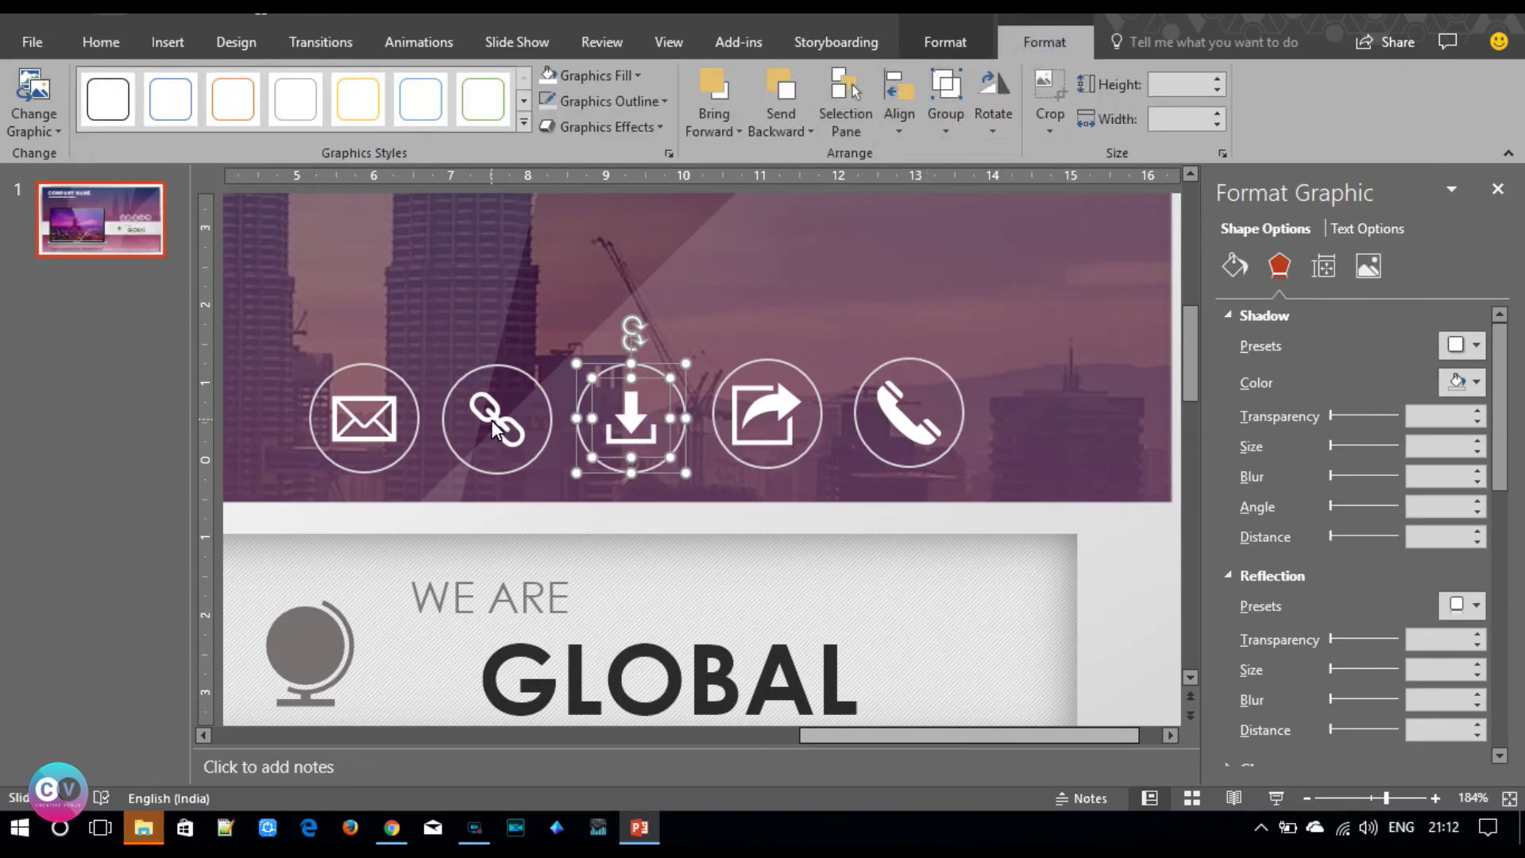
- Centre the link graphic within its white circle using Align Middle
{"action": "left_click", "coordinate": [548, 415]}
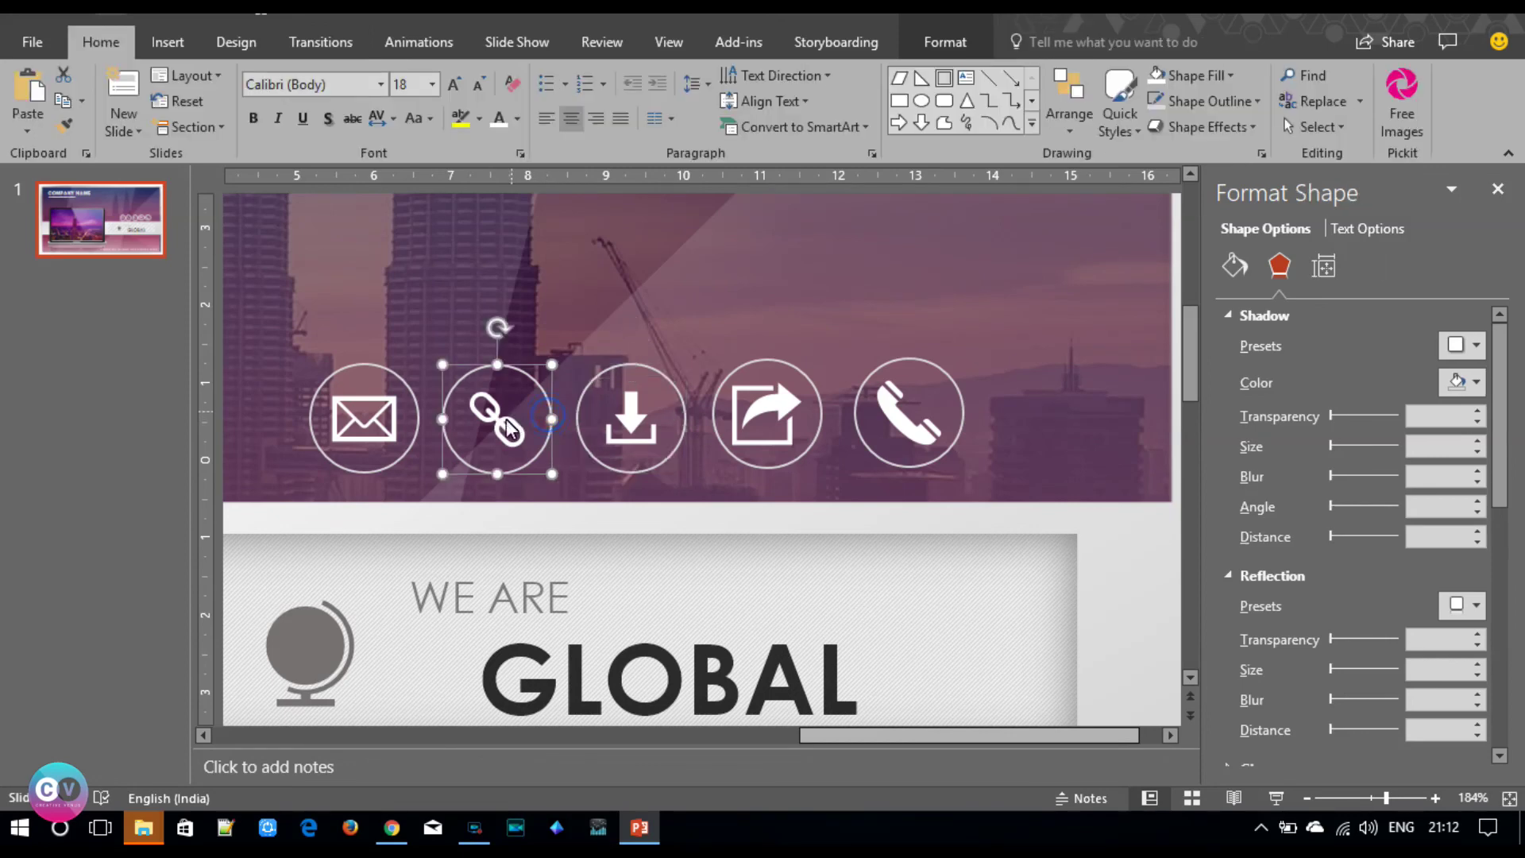
{"action": "left_click", "coordinate": [502, 433]}
{"action": "left_click", "coordinate": [1047, 40]}
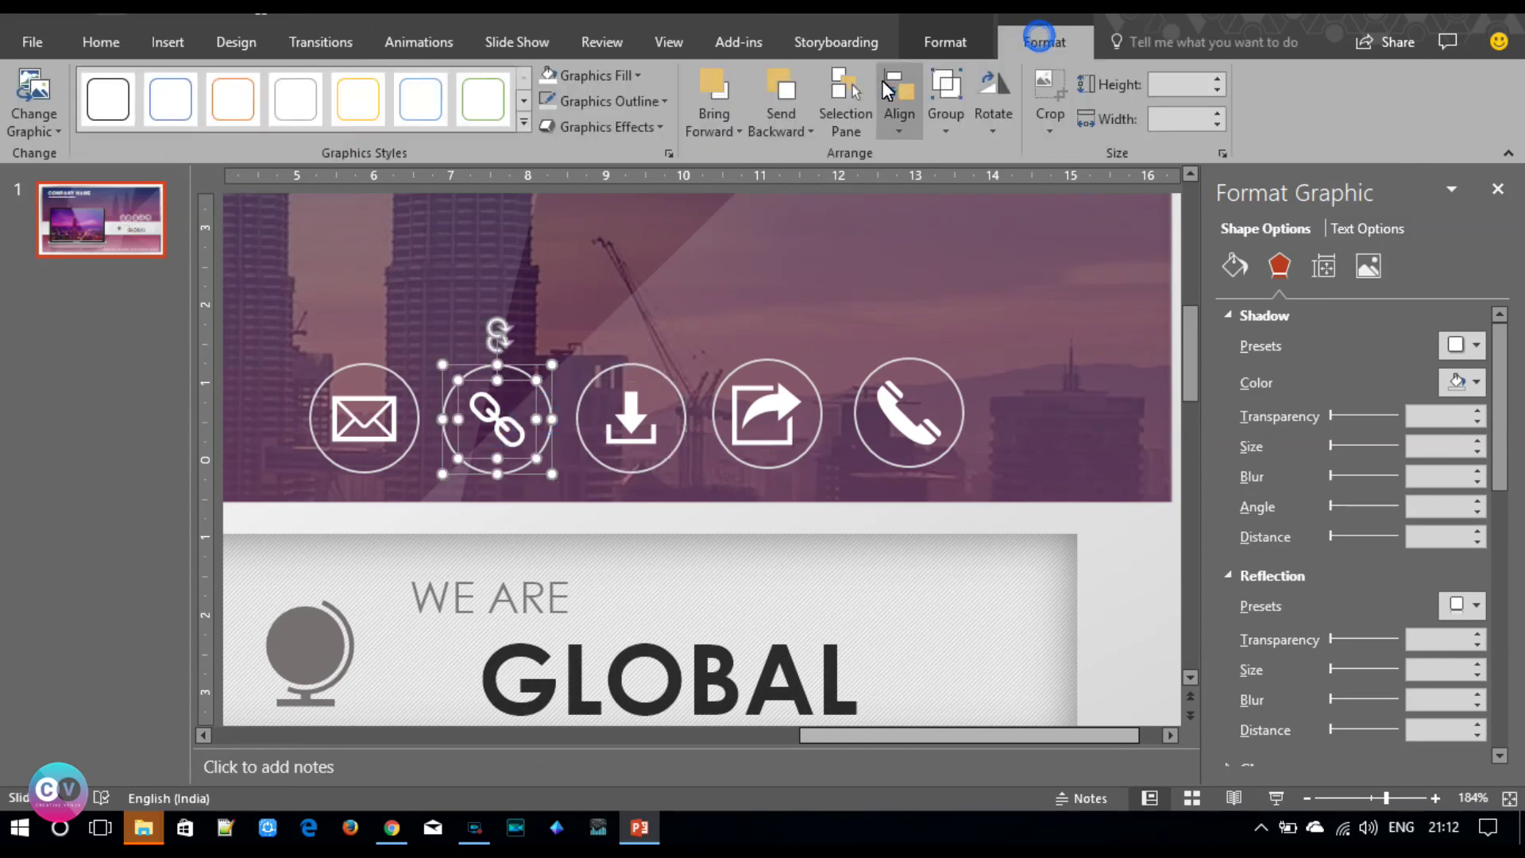
{"action": "left_click", "coordinate": [897, 85]}
{"action": "left_click", "coordinate": [914, 103]}
{"action": "left_click", "coordinate": [900, 108]}
{"action": "left_click", "coordinate": [977, 263]}
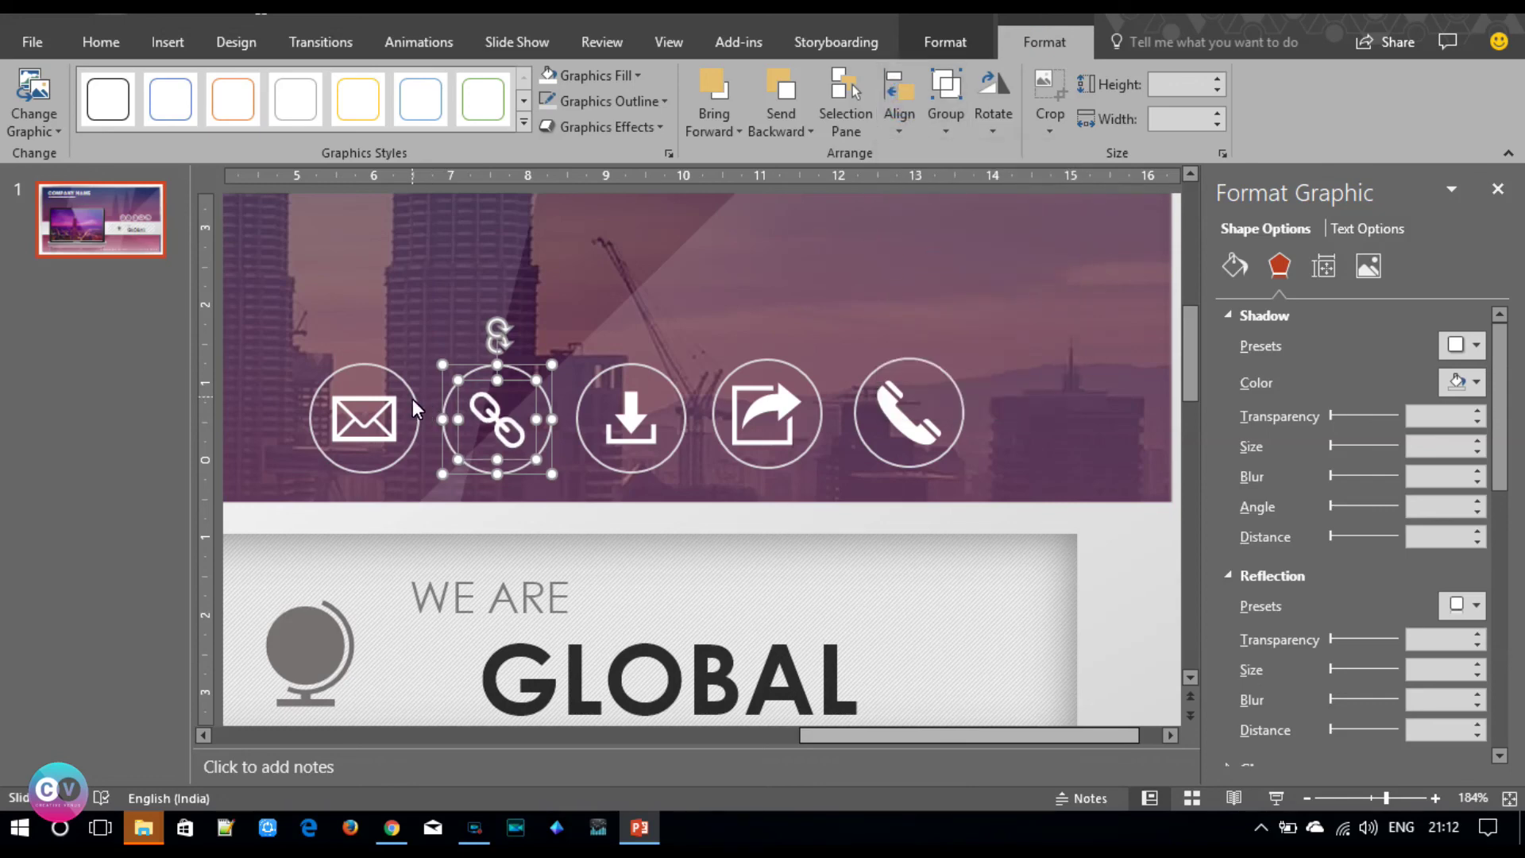
- Centre the envelope icon horizontally and vertically inside its white circle
{"action": "left_click", "coordinate": [415, 397]}
{"action": "left_click", "coordinate": [363, 419], "text": "shift"}
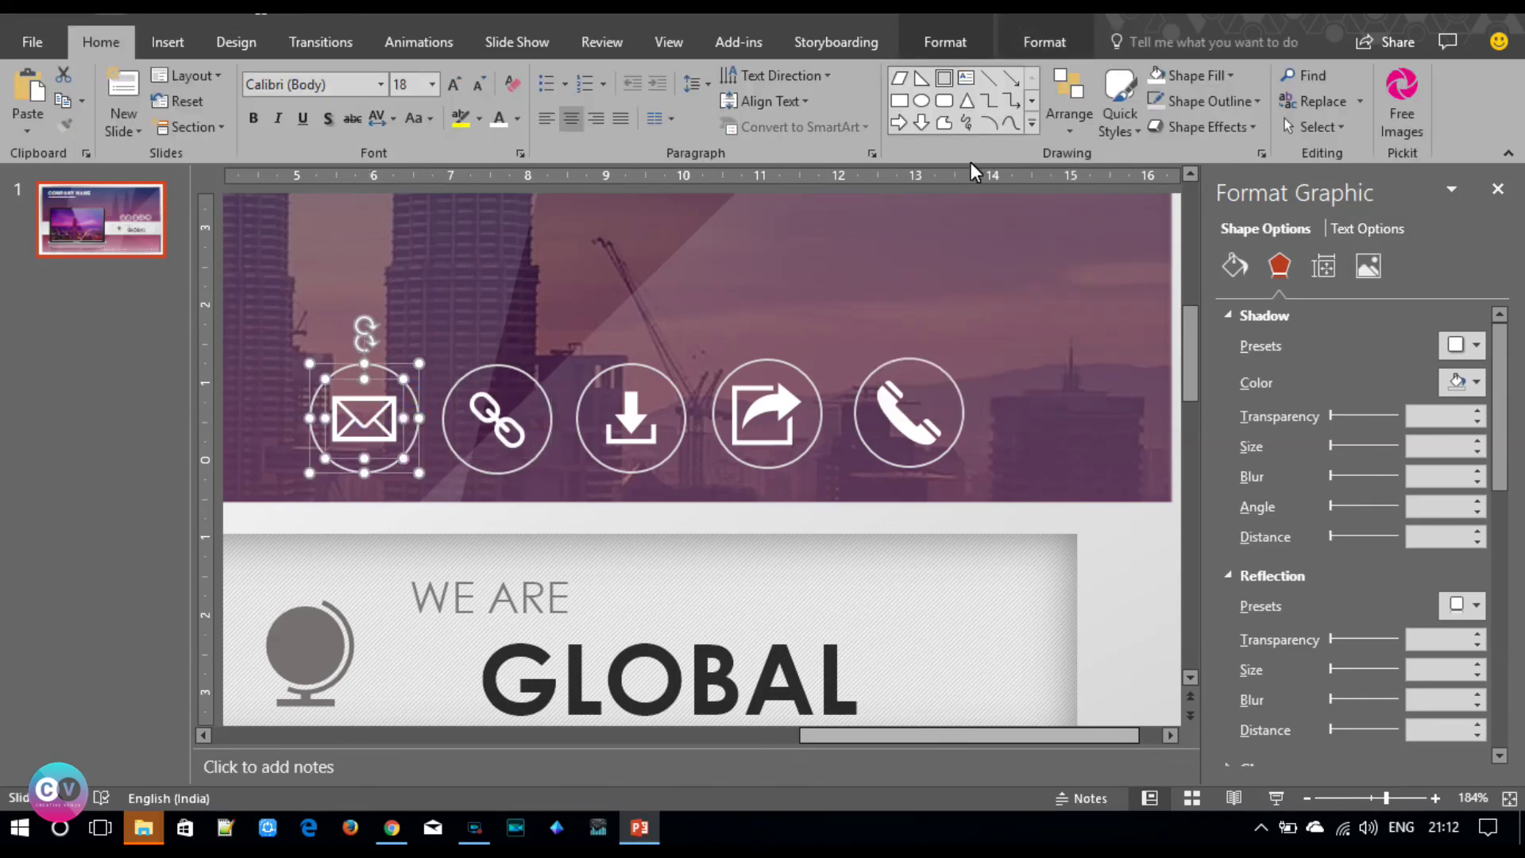
{"action": "left_click", "coordinate": [1045, 42]}
{"action": "left_click", "coordinate": [898, 102]}
{"action": "left_click", "coordinate": [913, 186]}
{"action": "left_click", "coordinate": [897, 102]}
{"action": "left_click", "coordinate": [947, 256]}
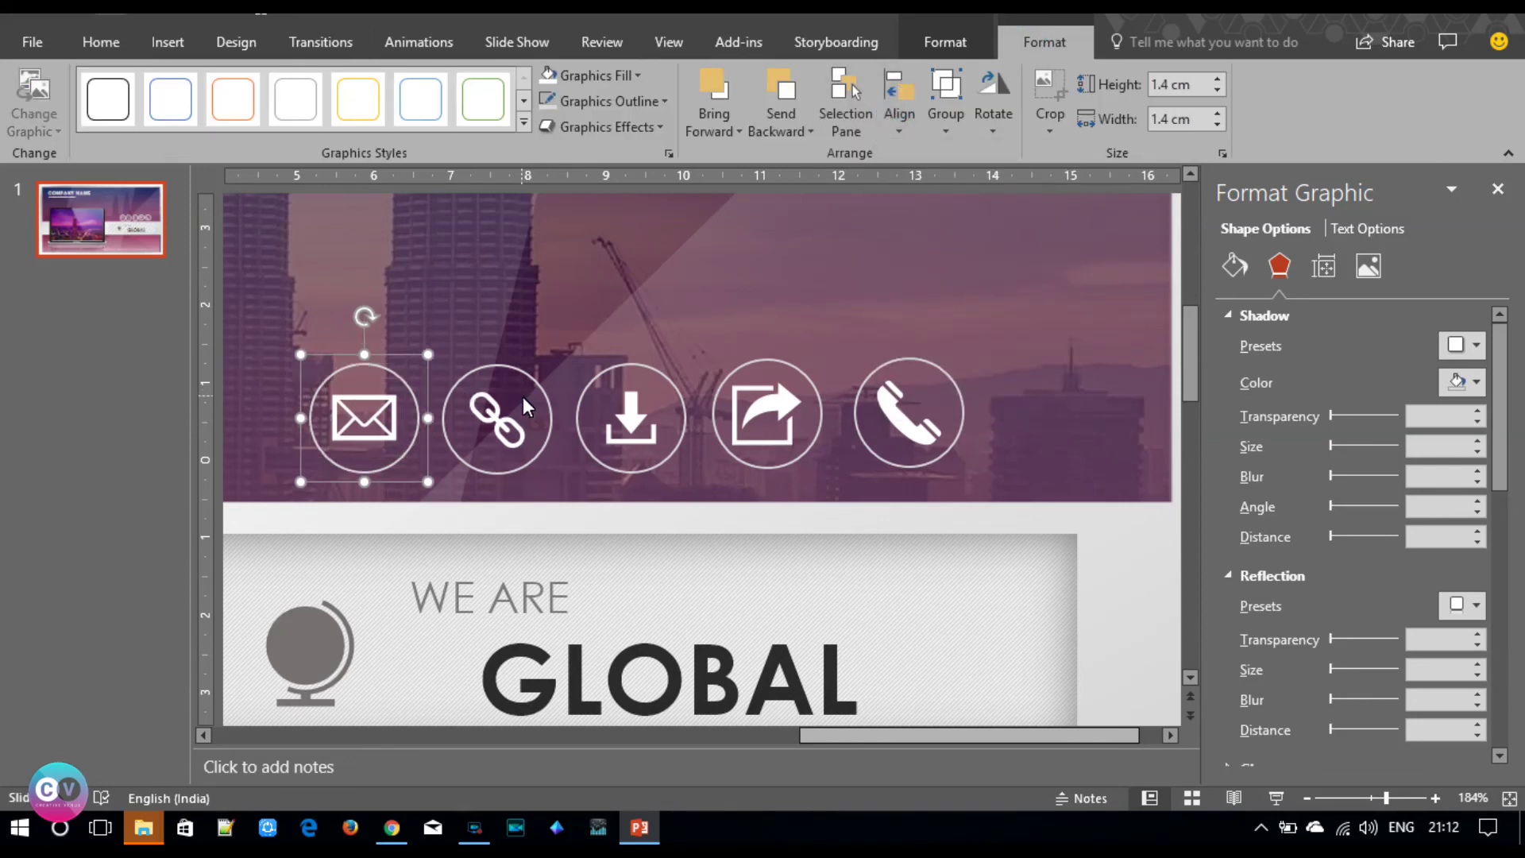
- Check the centring of the link, download and share icons, then zoom out
{"action": "left_click", "coordinate": [544, 404]}
{"action": "left_click", "coordinate": [508, 413]}
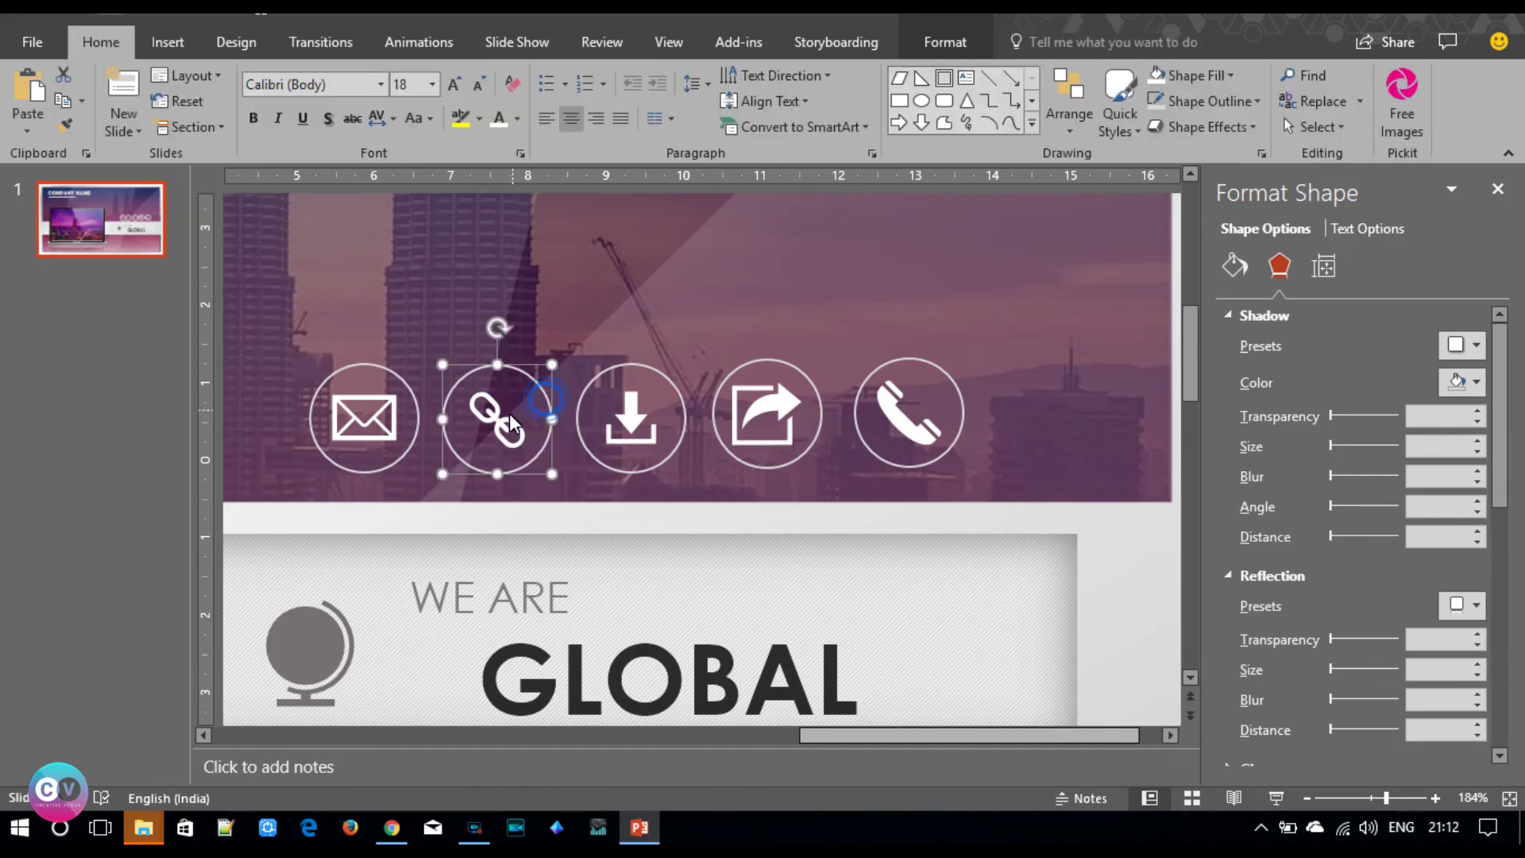
{"action": "left_click", "coordinate": [500, 419]}
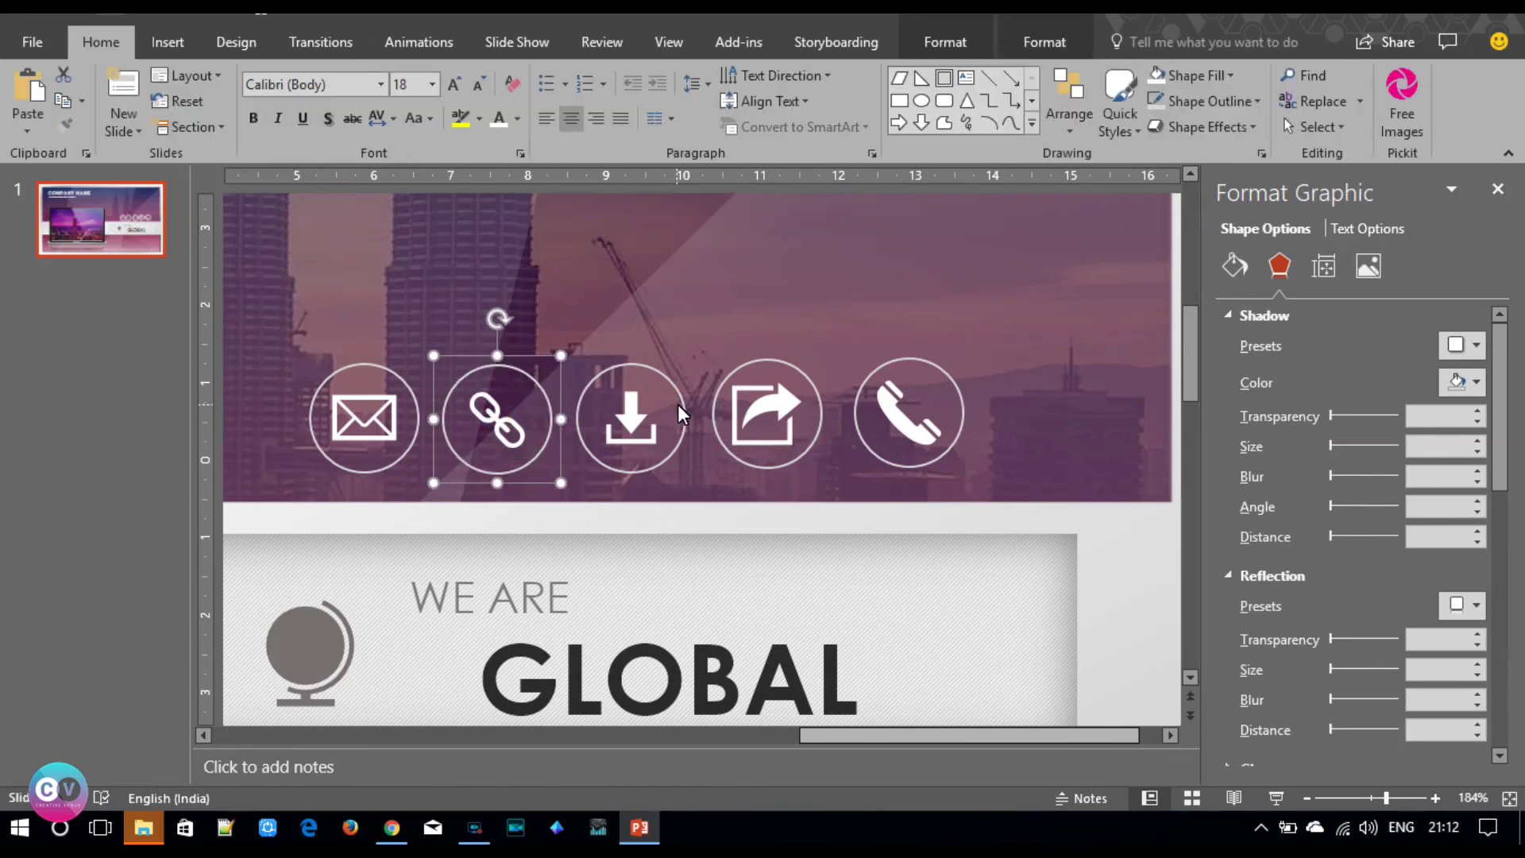
{"action": "left_click", "coordinate": [683, 401]}
{"action": "left_click", "coordinate": [637, 413]}
{"action": "left_click", "coordinate": [769, 410]}
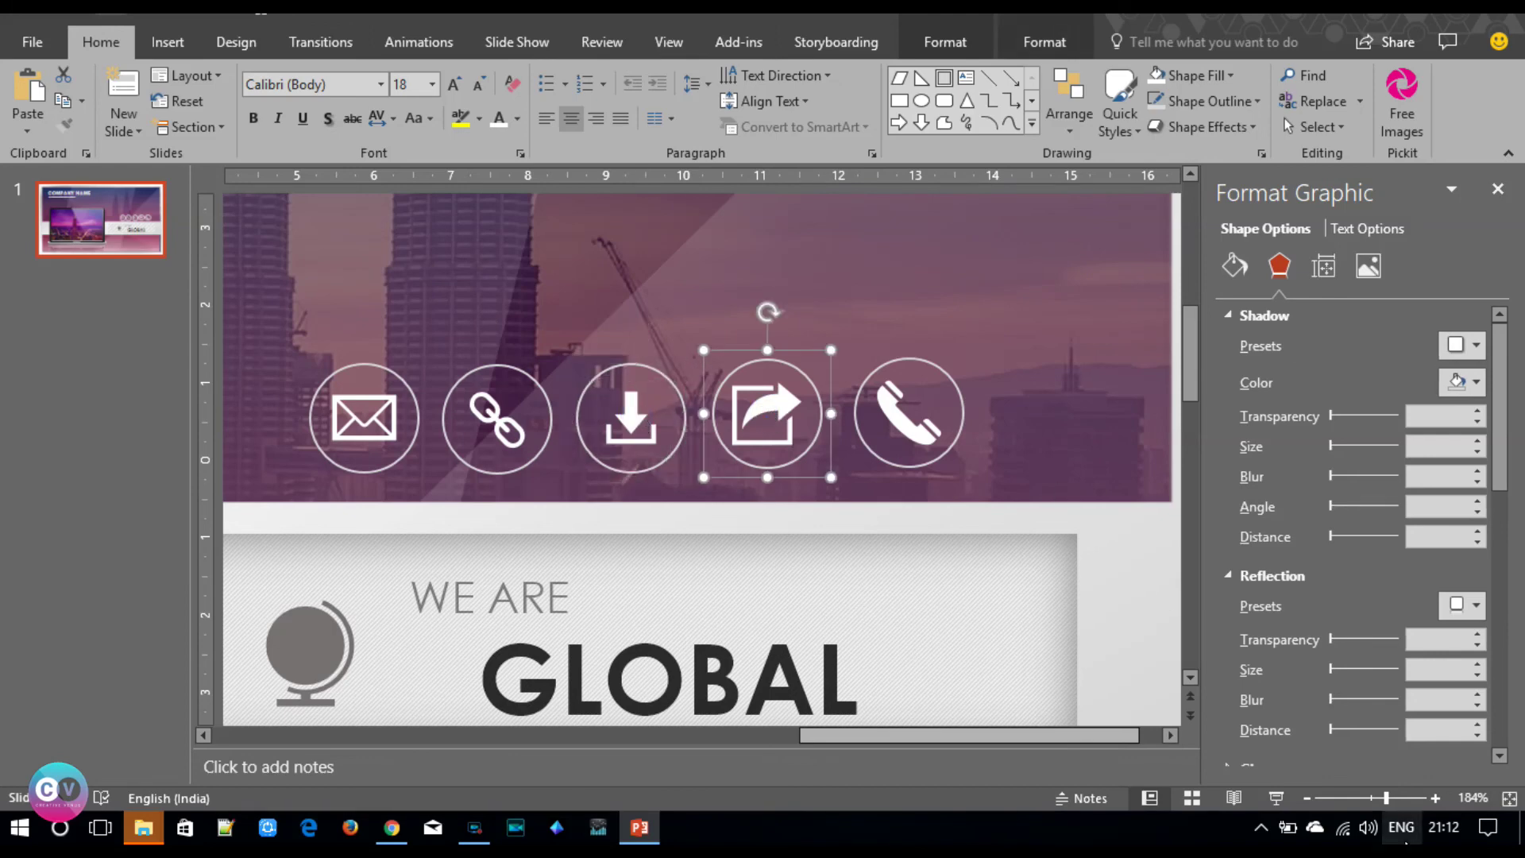
{"action": "left_click", "coordinate": [1360, 797]}
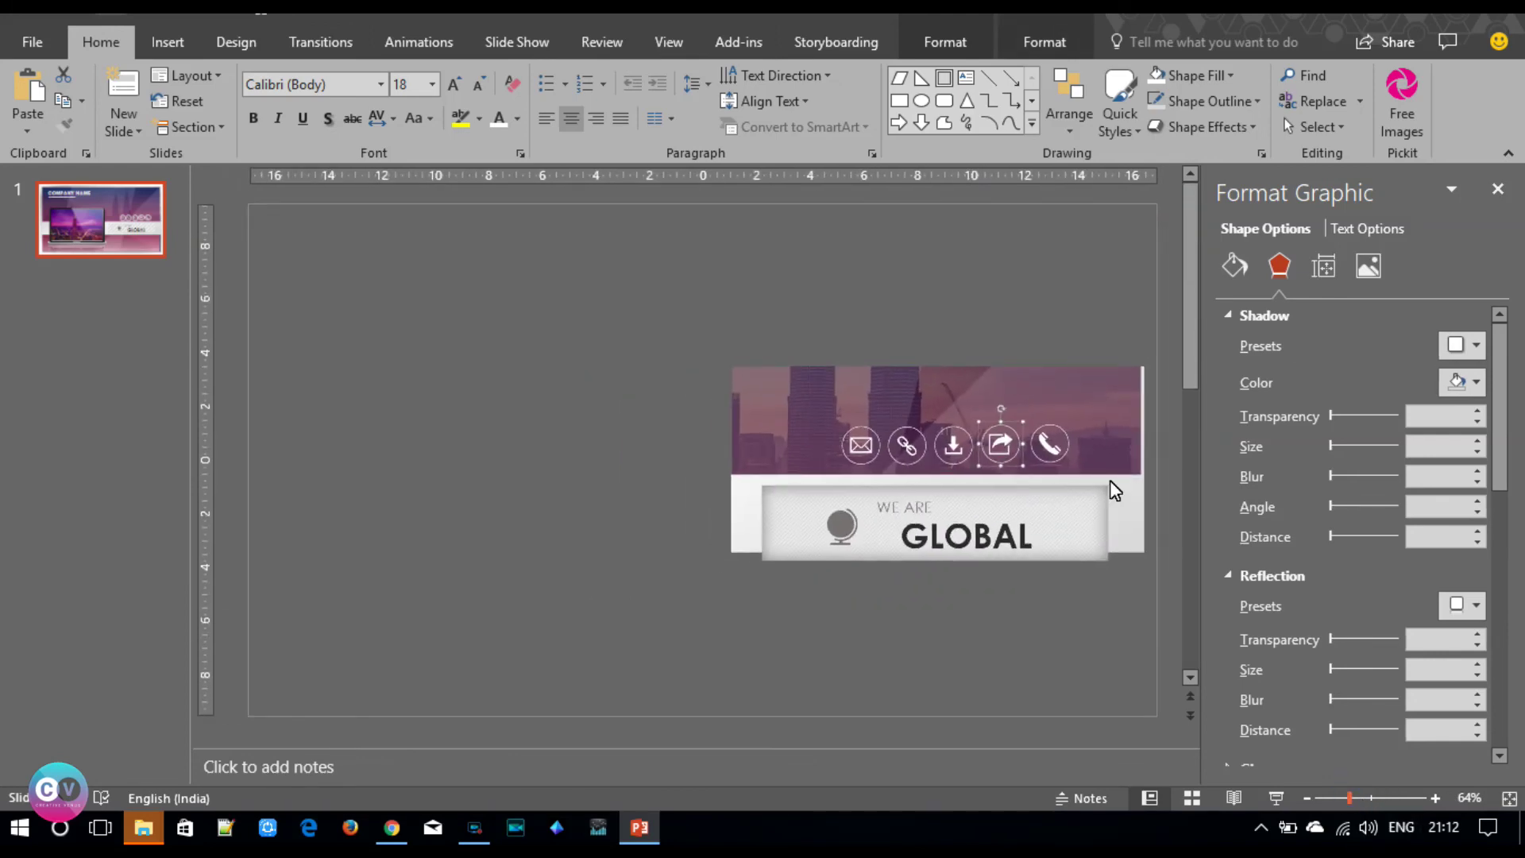
- Fit the slide in the window and select all five circled contact icons
{"action": "left_click", "coordinate": [1306, 797]}
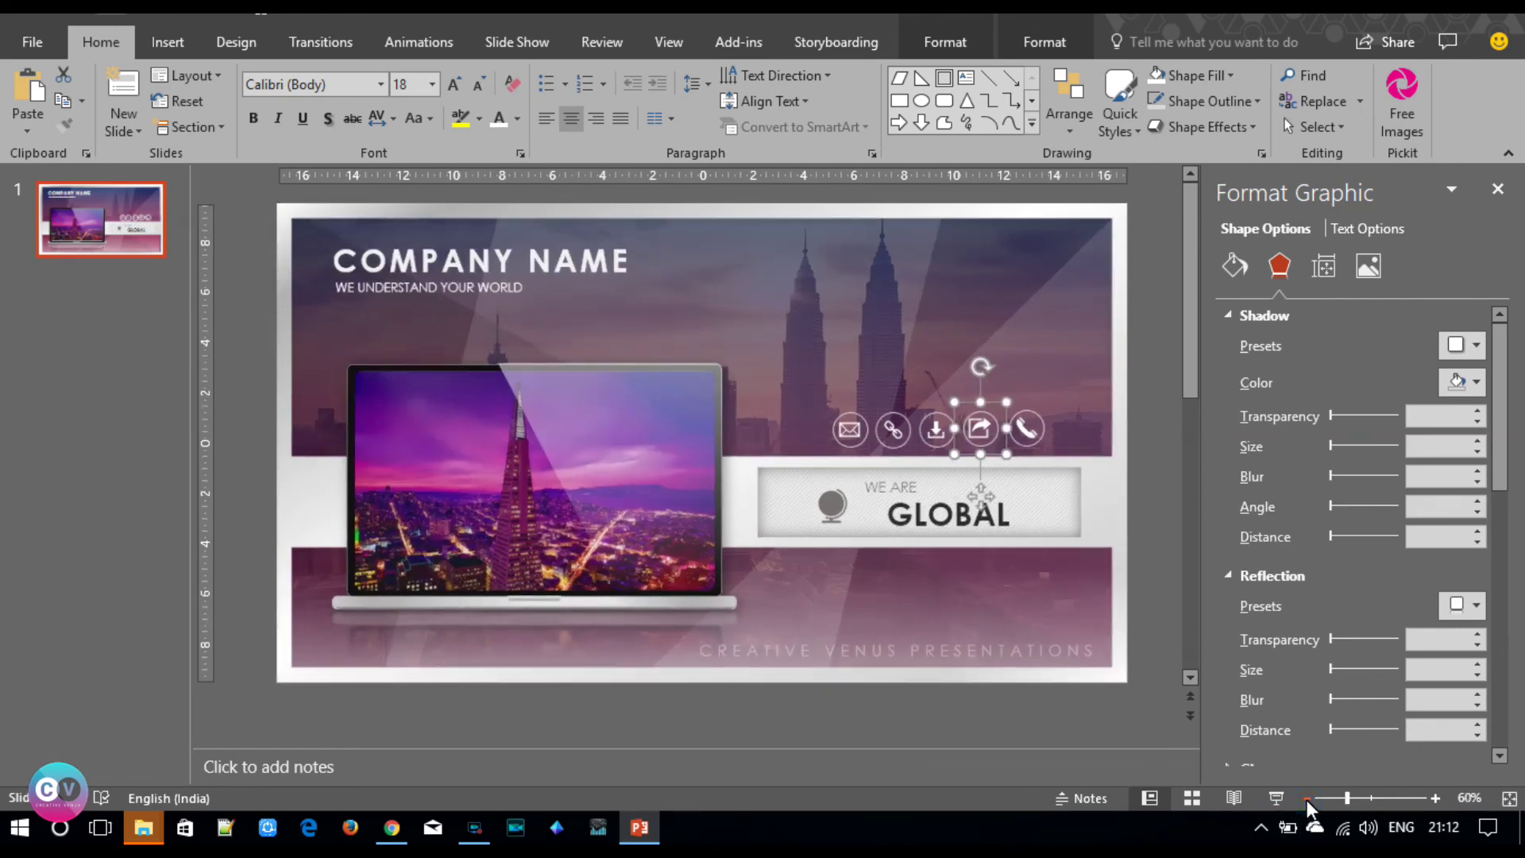
{"action": "left_click", "coordinate": [1145, 440]}
{"action": "mouse_move", "coordinate": [1149, 448]}
{"action": "left_mouse_down"}
{"action": "mouse_move", "coordinate": [770, 383]}
{"action": "mouse_move", "coordinate": [759, 366]}
{"action": "left_mouse_up"}
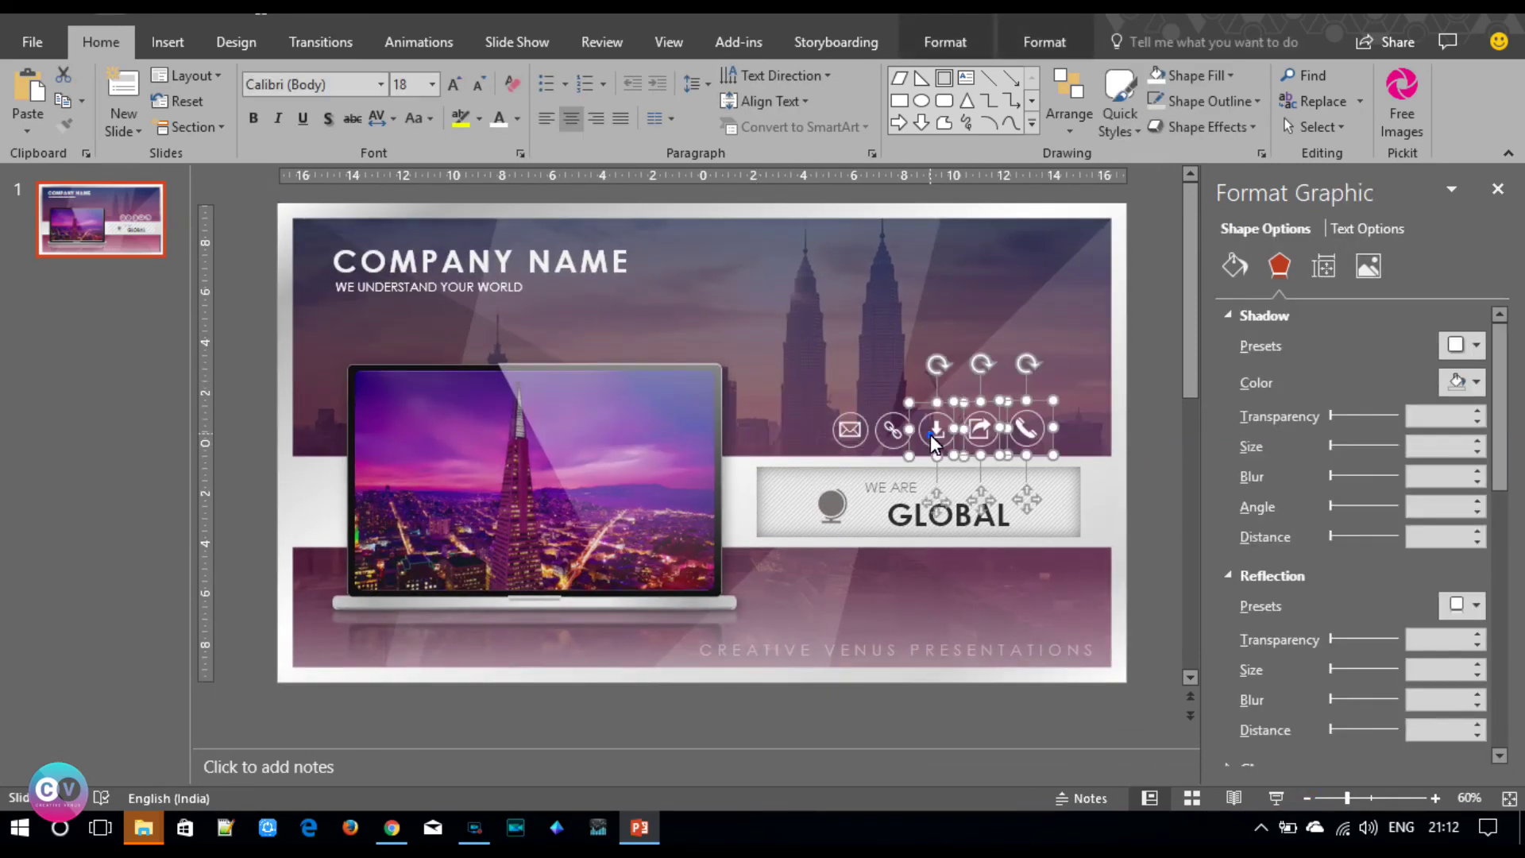
{"action": "left_click", "coordinate": [894, 430], "text": "shift"}
{"action": "left_click", "coordinate": [847, 429], "text": "shift"}
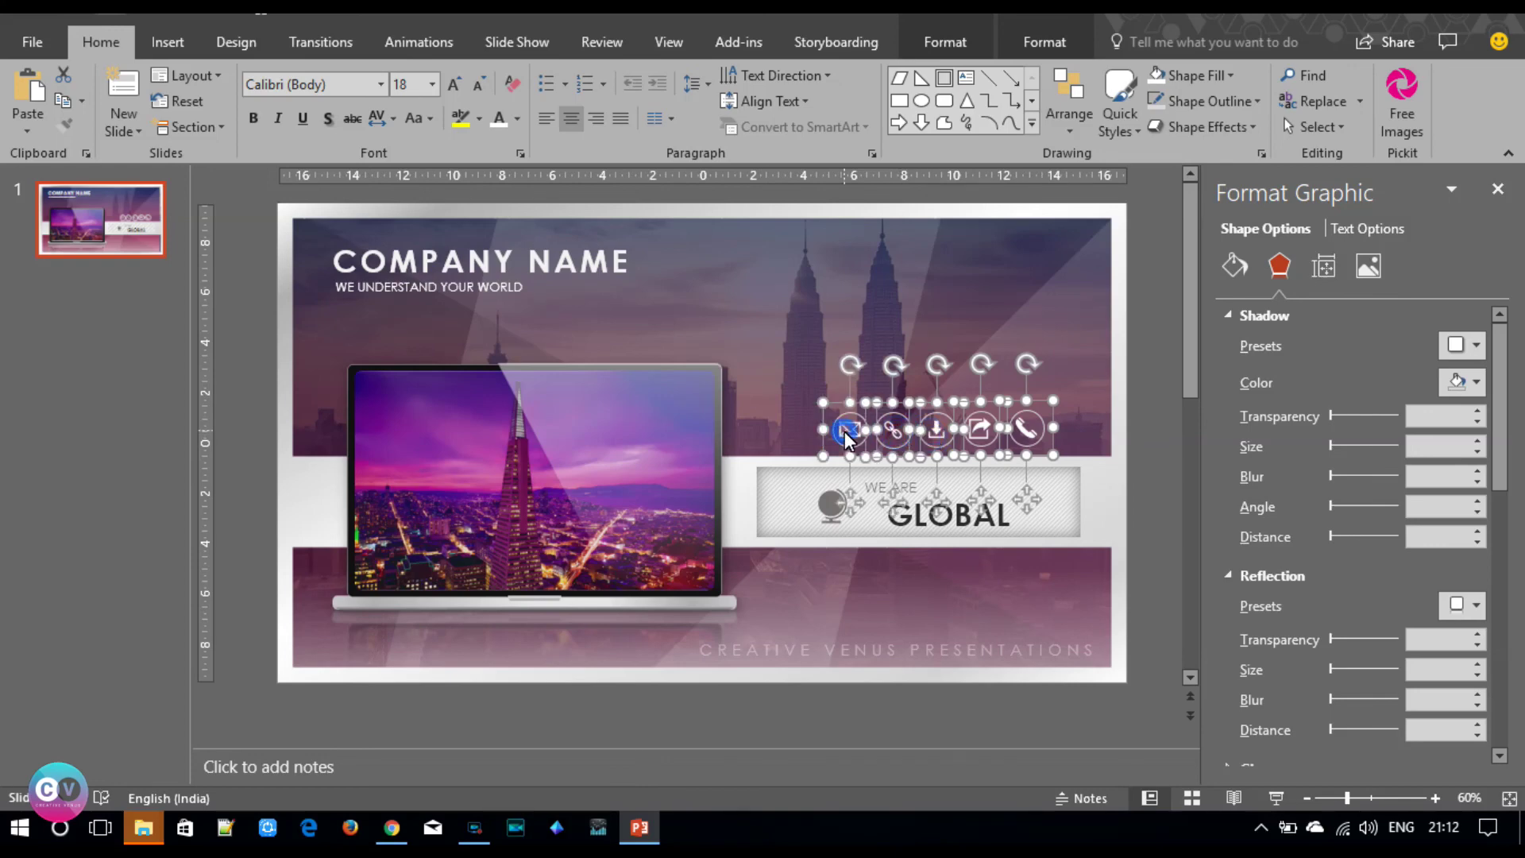
- Align the five icons' middles, distribute them horizontally, group them and shrink the group
{"action": "left_click", "coordinate": [1069, 112]}
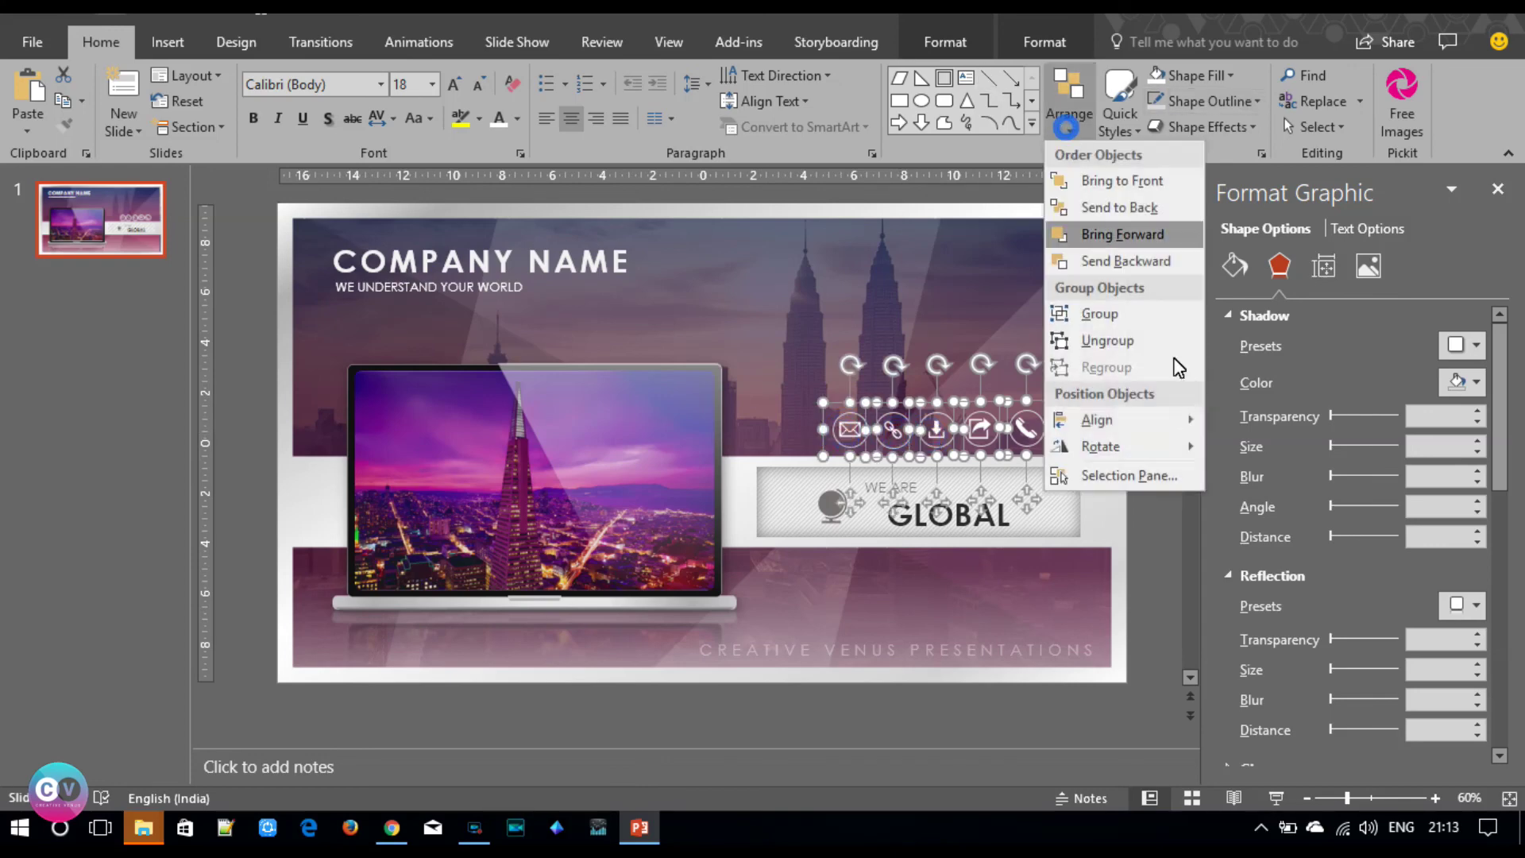
{"action": "left_click", "coordinate": [1170, 416]}
{"action": "left_click", "coordinate": [1269, 531]}
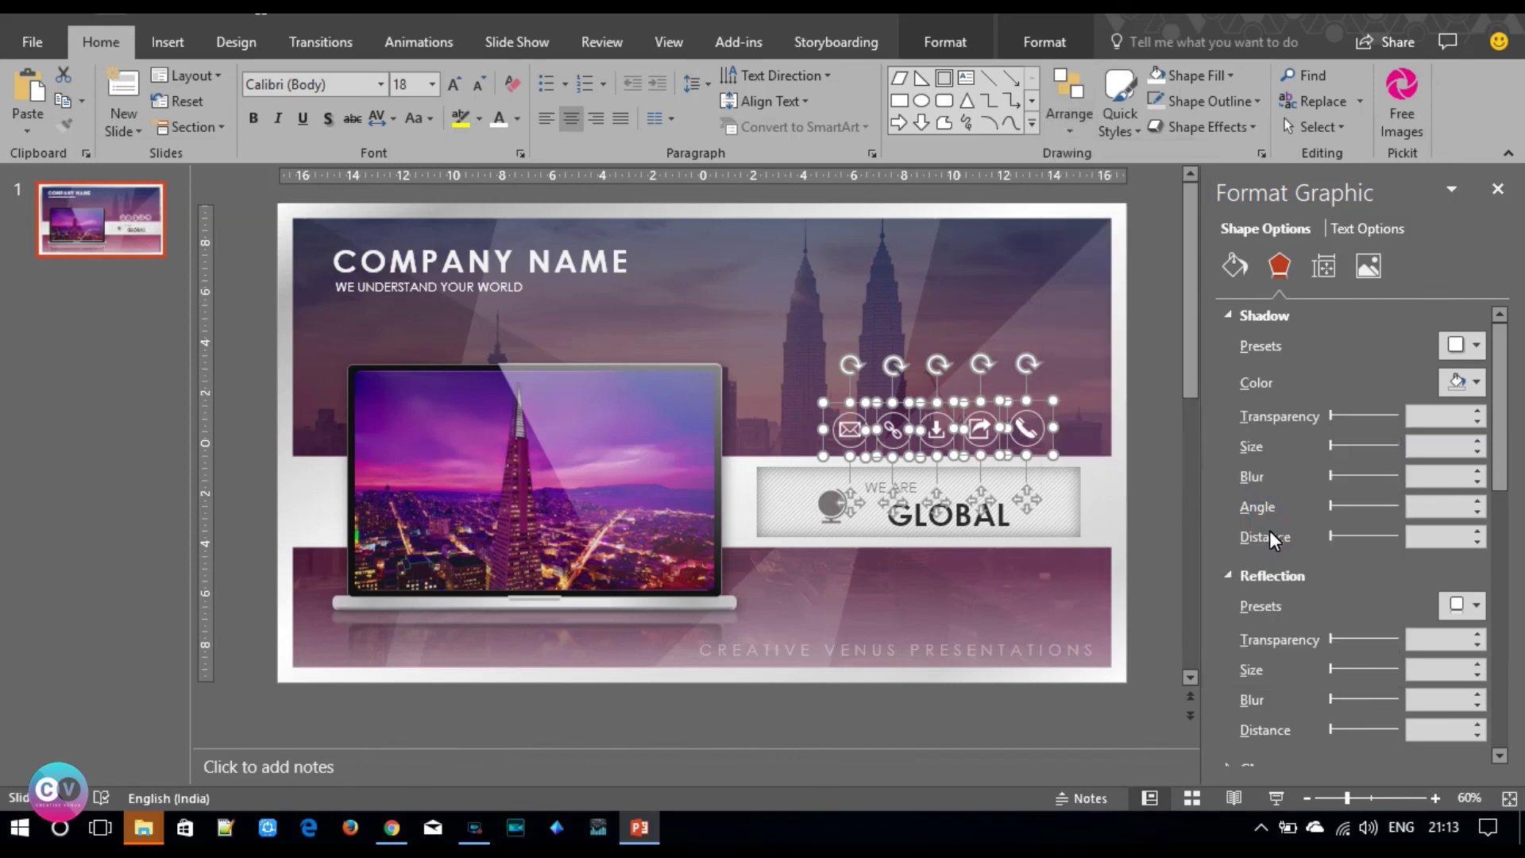
{"action": "left_click", "coordinate": [1079, 121]}
{"action": "mouse_move", "coordinate": [1097, 419]}
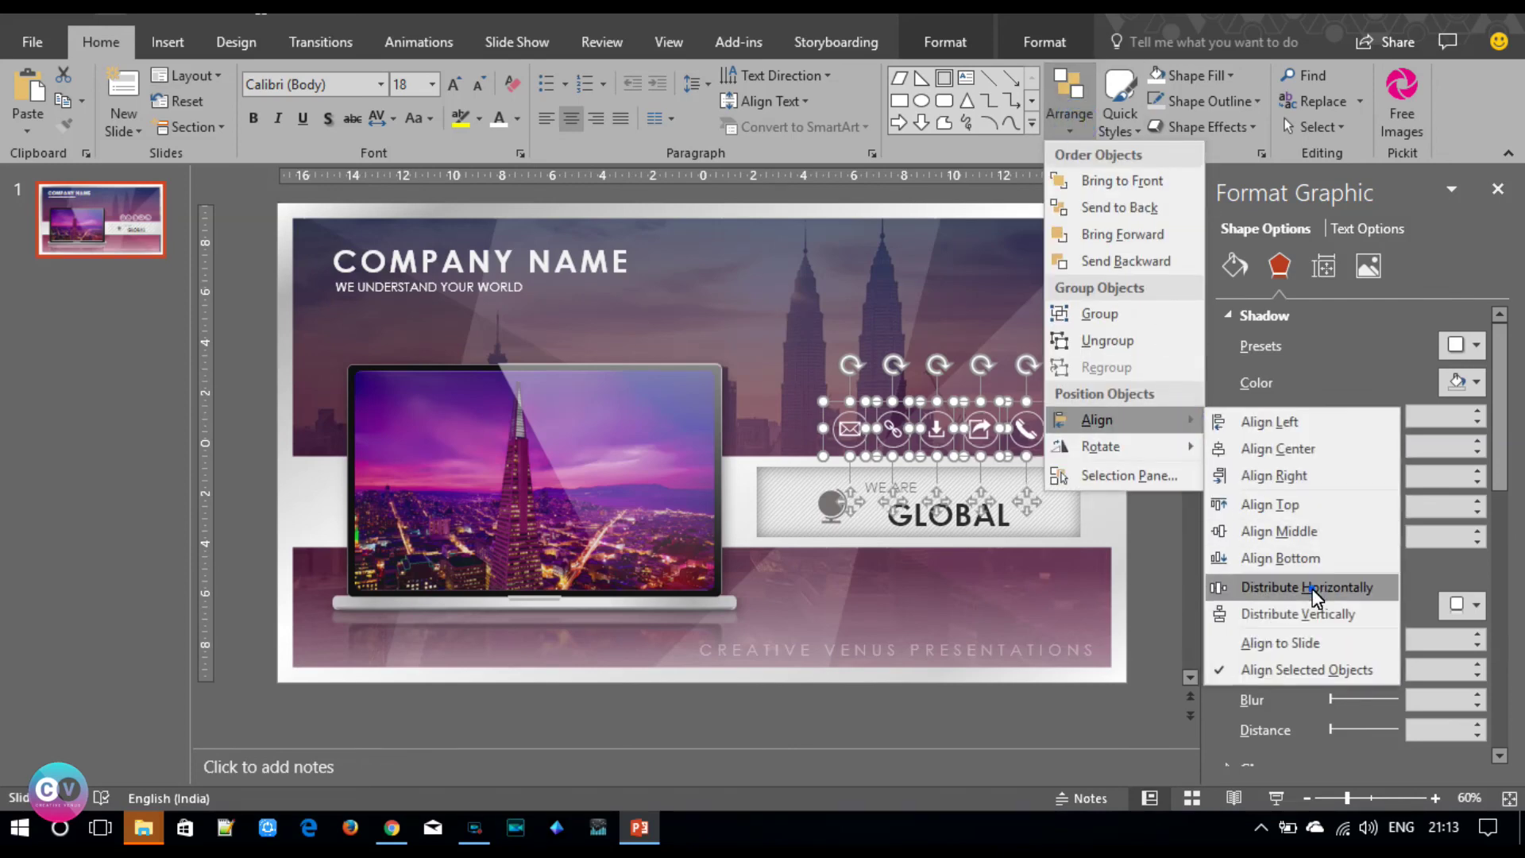
{"action": "left_click", "coordinate": [1312, 588]}
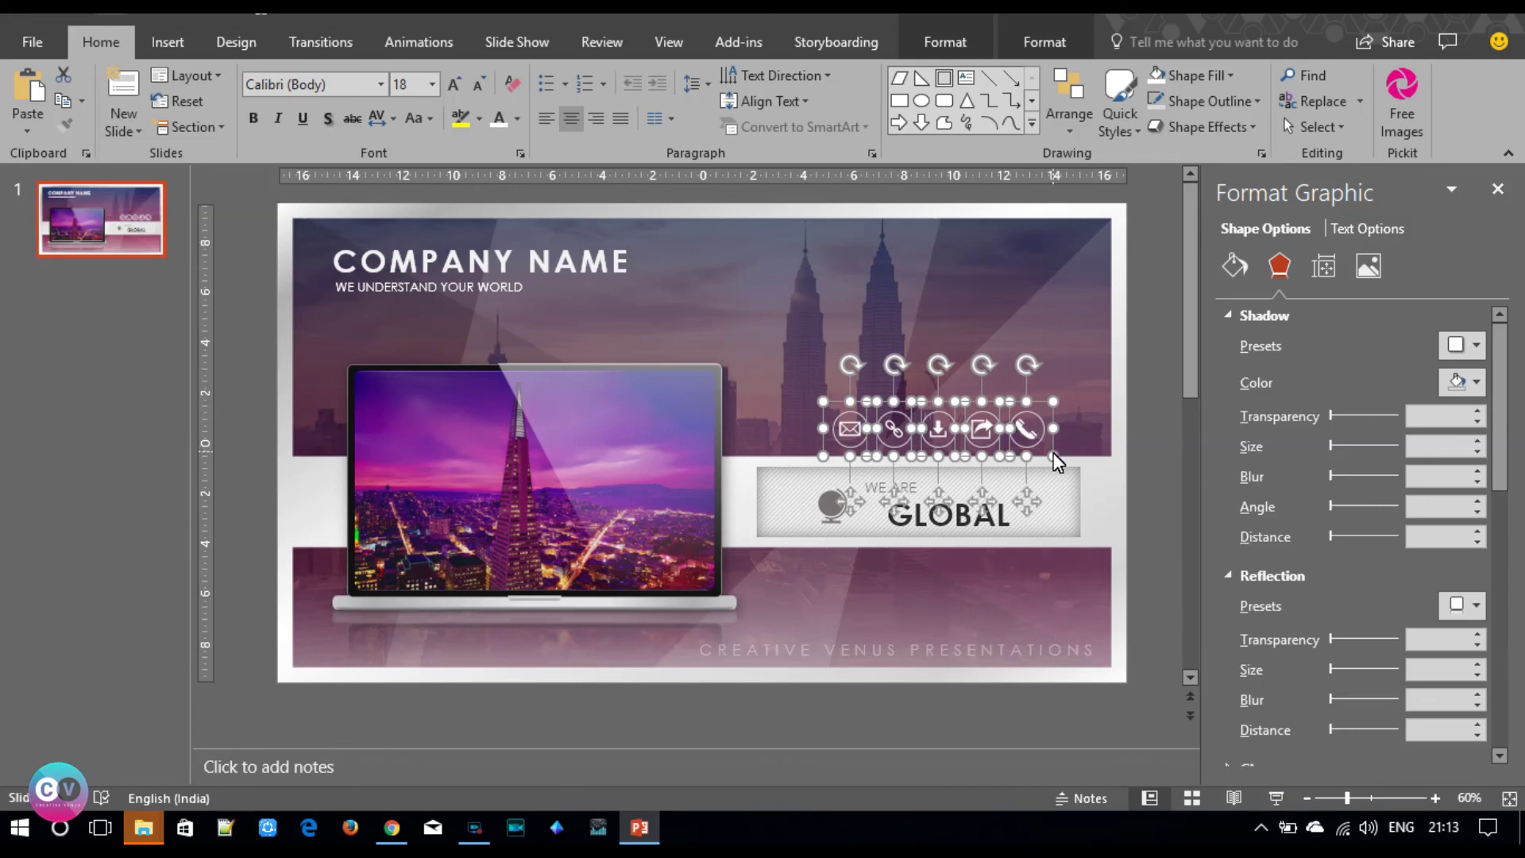
{"action": "key", "text": "ctrl+g"}
{"action": "mouse_move", "coordinate": [1053, 456]}
{"action": "left_mouse_down"}
{"action": "mouse_move", "coordinate": [1021, 450]}
{"action": "mouse_move", "coordinate": [1058, 270]}
{"action": "left_mouse_up"}
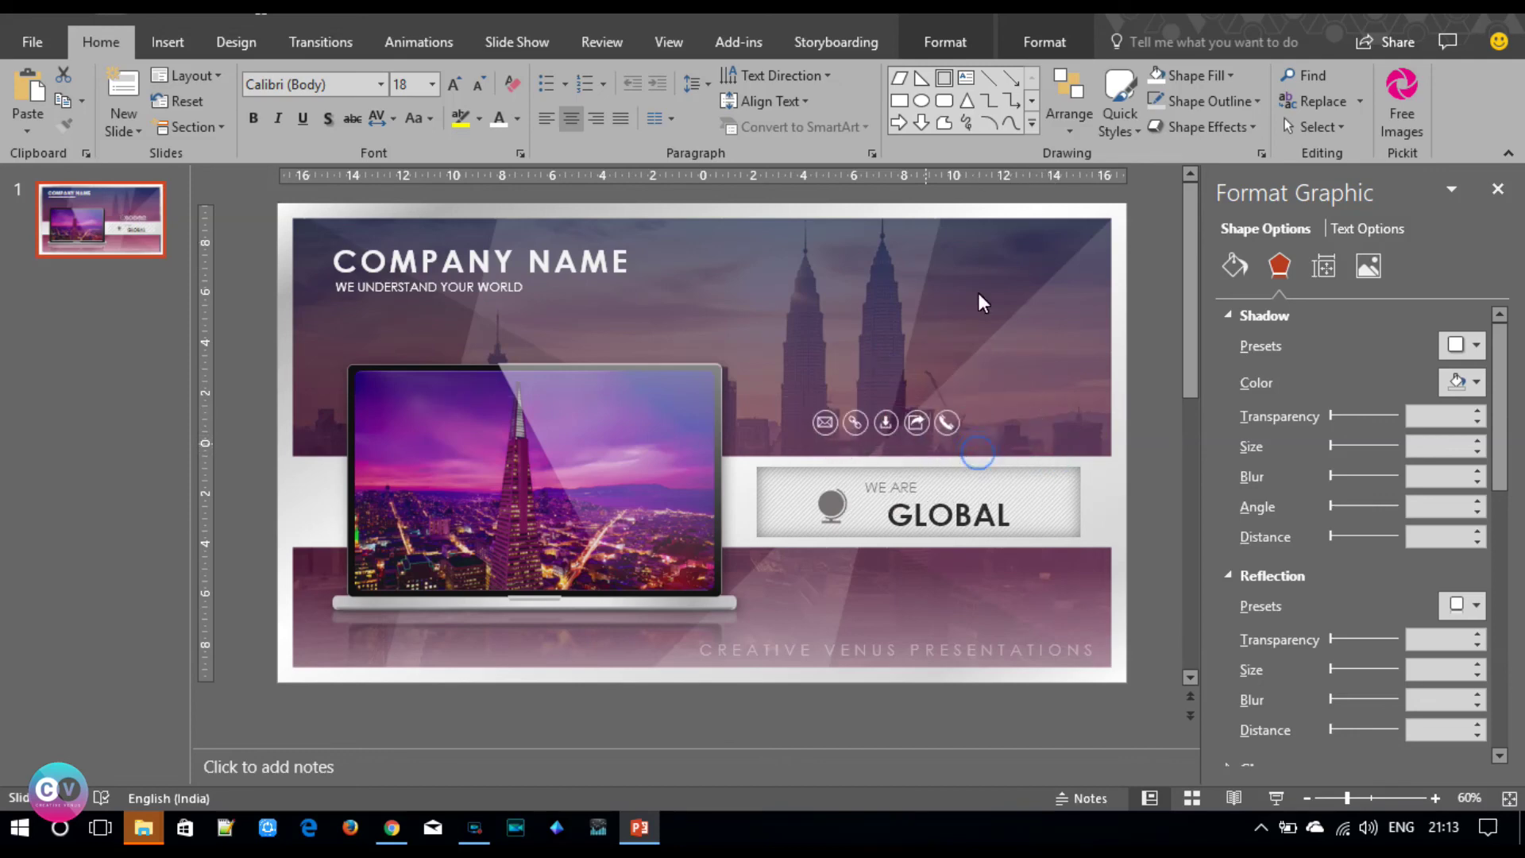
- Place the icon group at the top-right corner, level with the COMPANY NAME heading
{"action": "left_click_drag", "start_coordinate": [1057, 268], "coordinate": [1056, 268]}
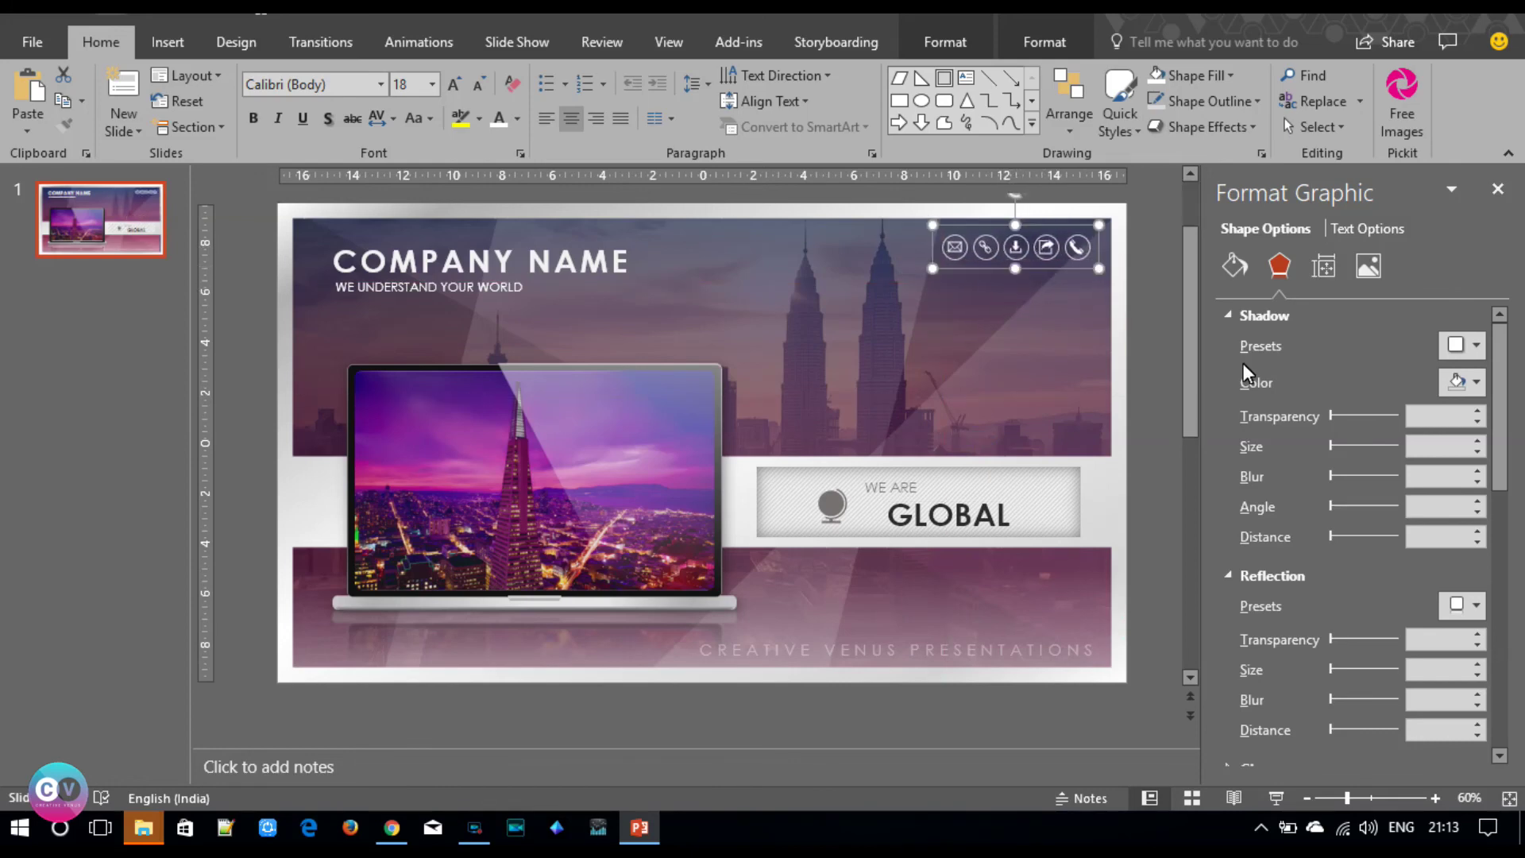
{"action": "left_click", "coordinate": [1148, 318]}
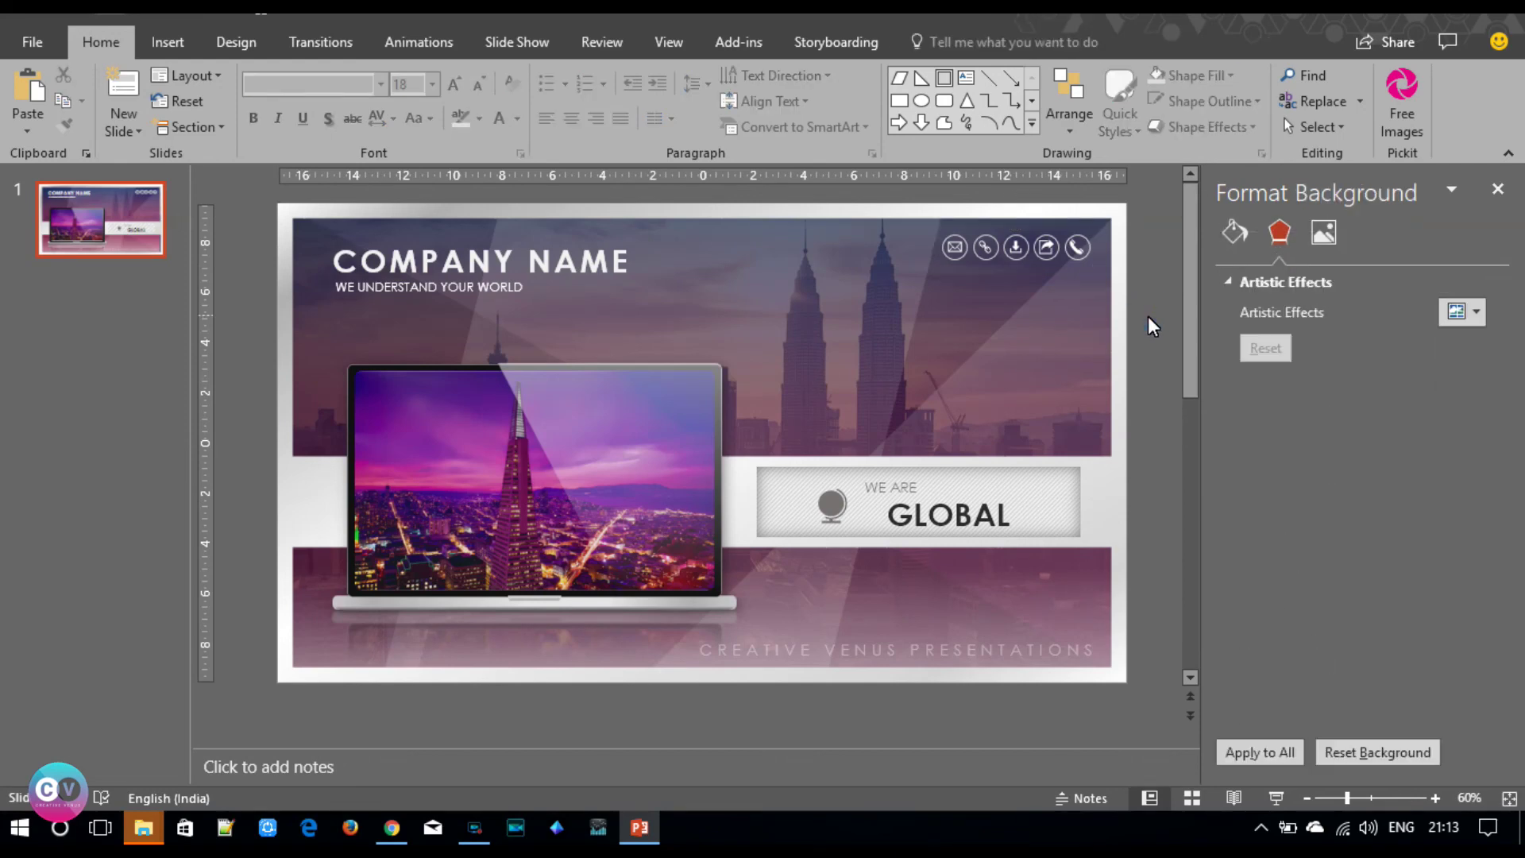
{"action": "left_click", "coordinate": [1042, 251]}
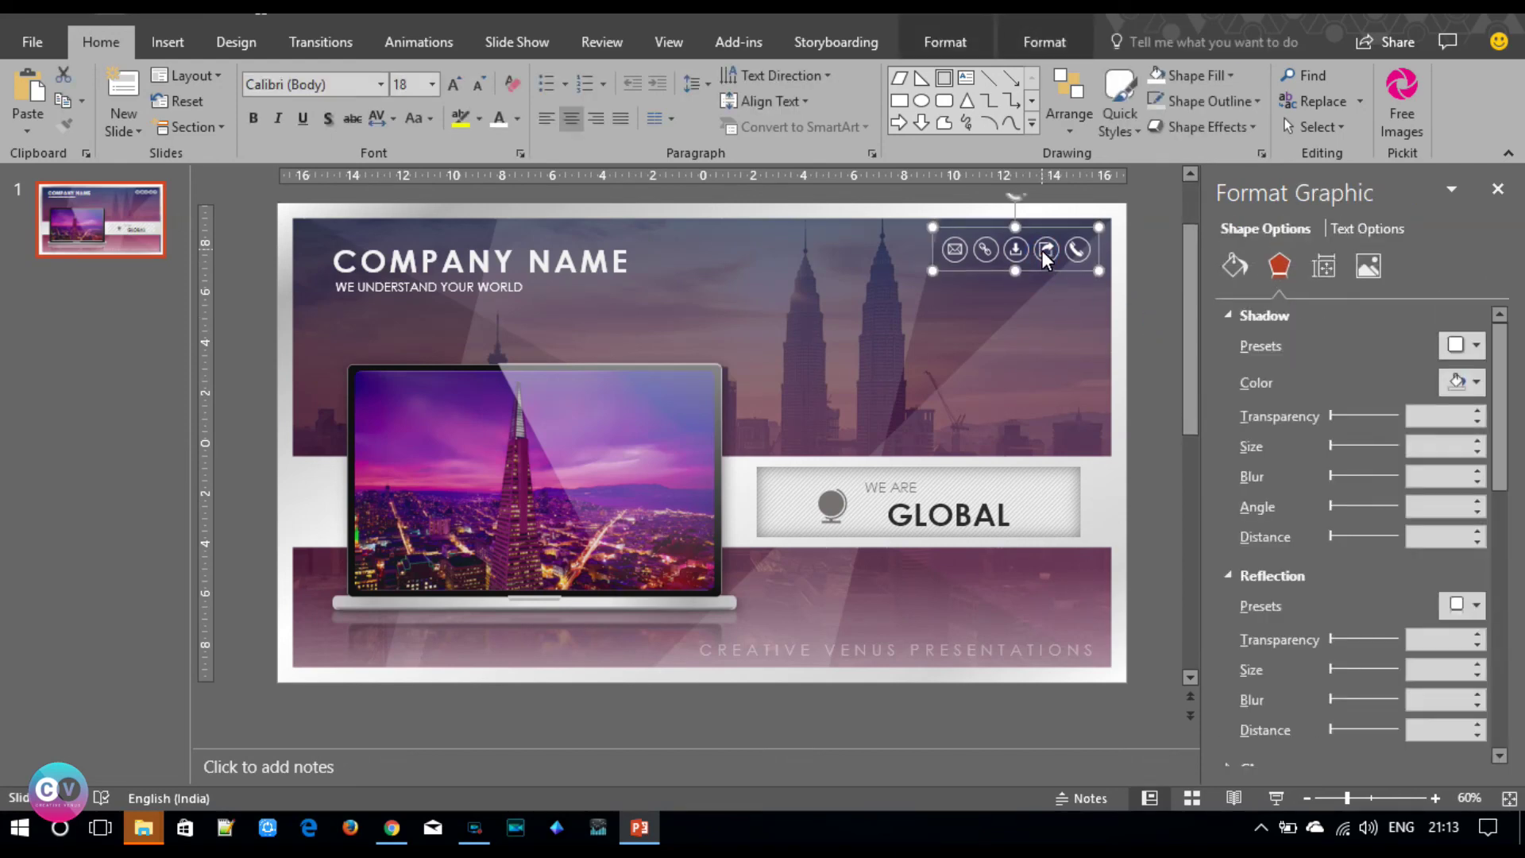
{"action": "left_click_drag", "start_coordinate": [1042, 250], "coordinate": [1042, 262]}
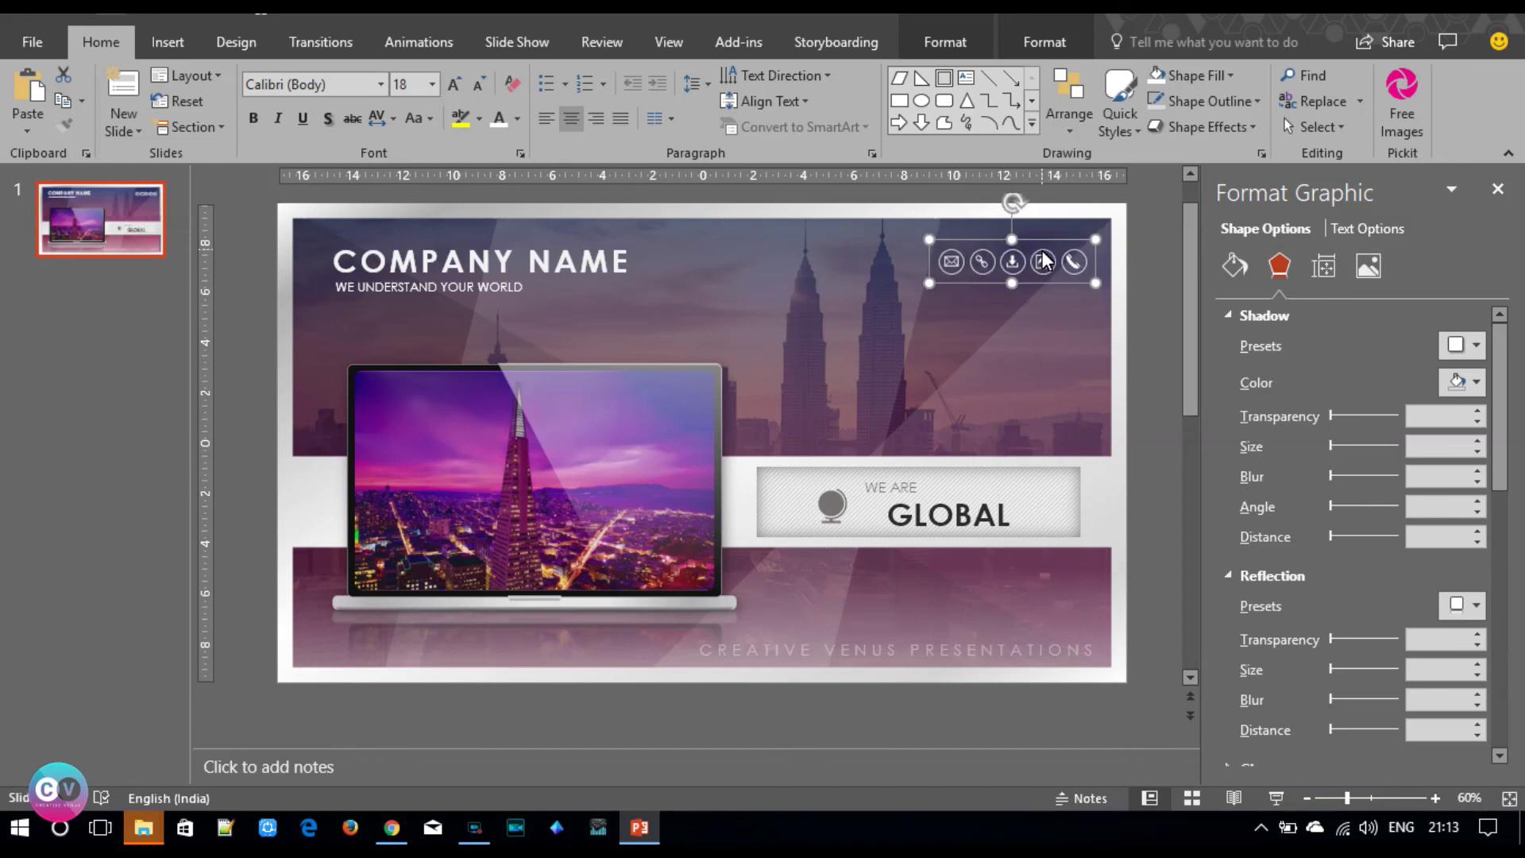
{"action": "left_click", "coordinate": [1154, 314]}
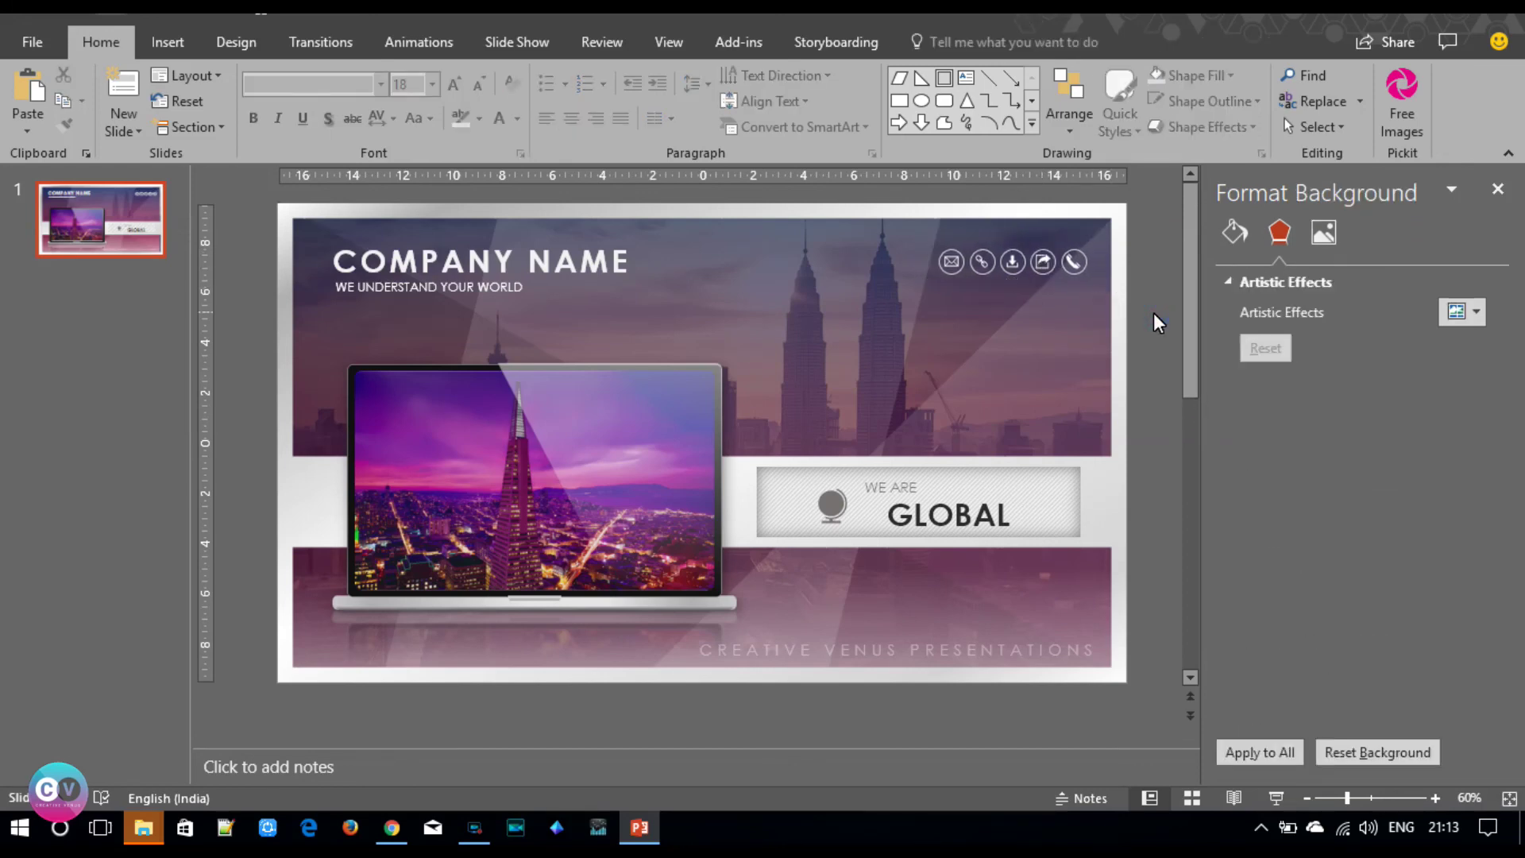